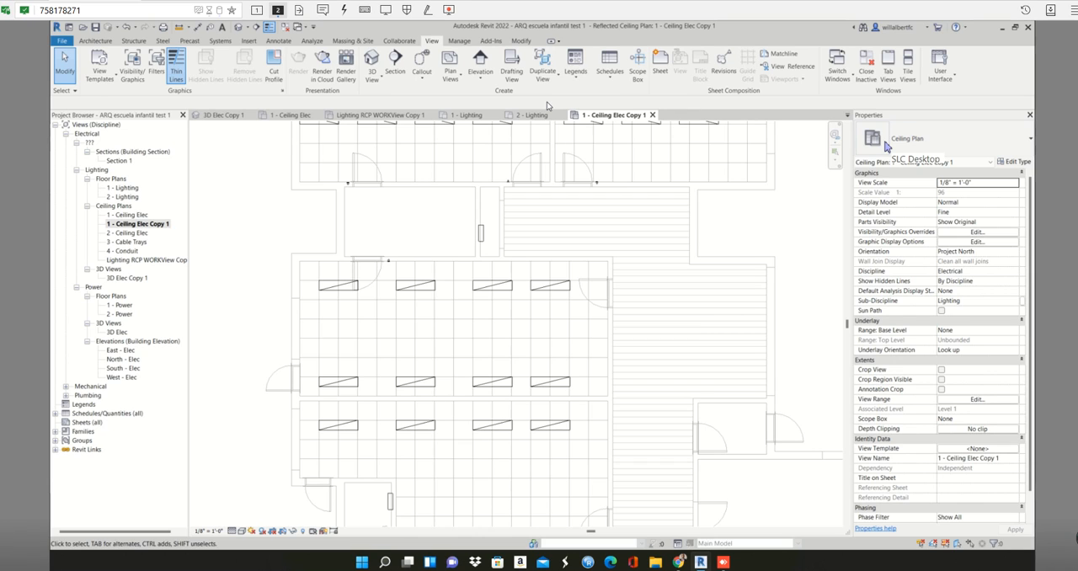
- Close the inactive views and the remaining ceiling plan, leaving the ARQ escuela infantil test 1 project without saving changes
{"action": "left_click", "coordinate": [867, 60]}
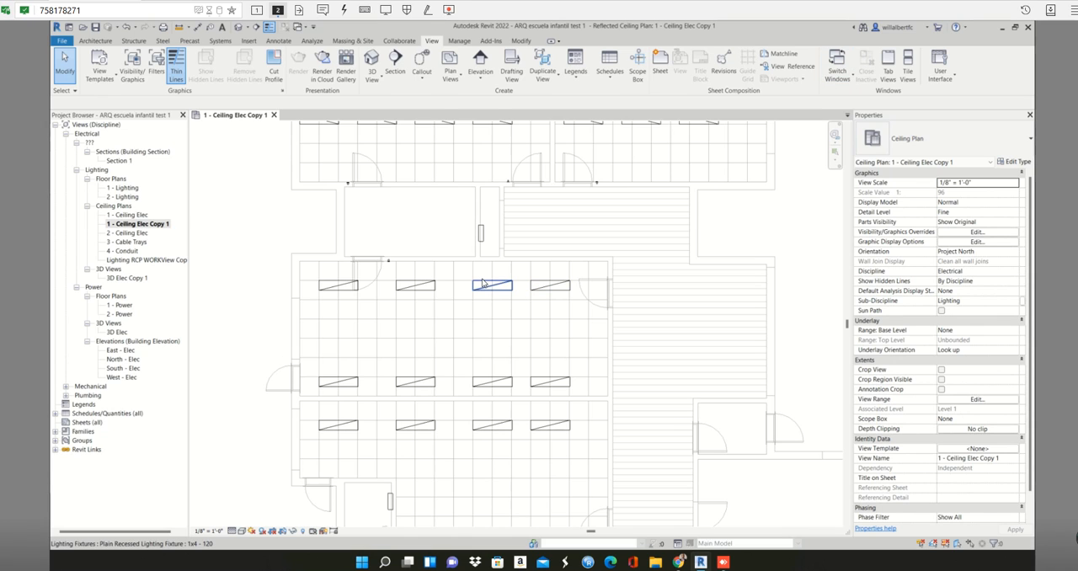
{"action": "scroll", "coordinate": [484, 283], "scroll_direction": "down", "scroll_amount": 2}
{"action": "left_click", "coordinate": [273, 115]}
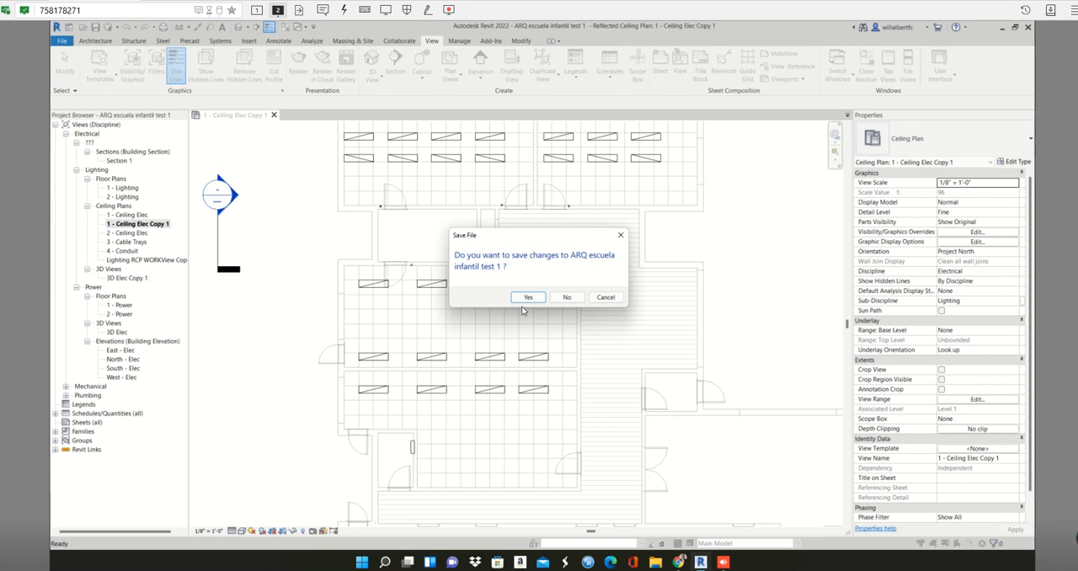
{"action": "left_click", "coordinate": [567, 298]}
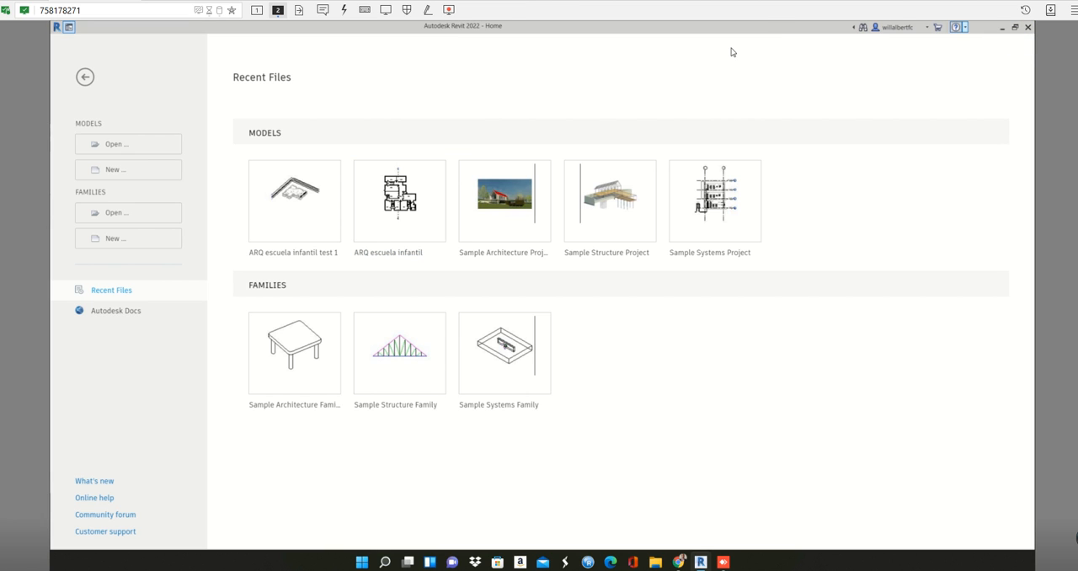
- Open the recent ARQ escuela infantil model and show it in the default 3D view
{"action": "left_click", "coordinate": [396, 210]}
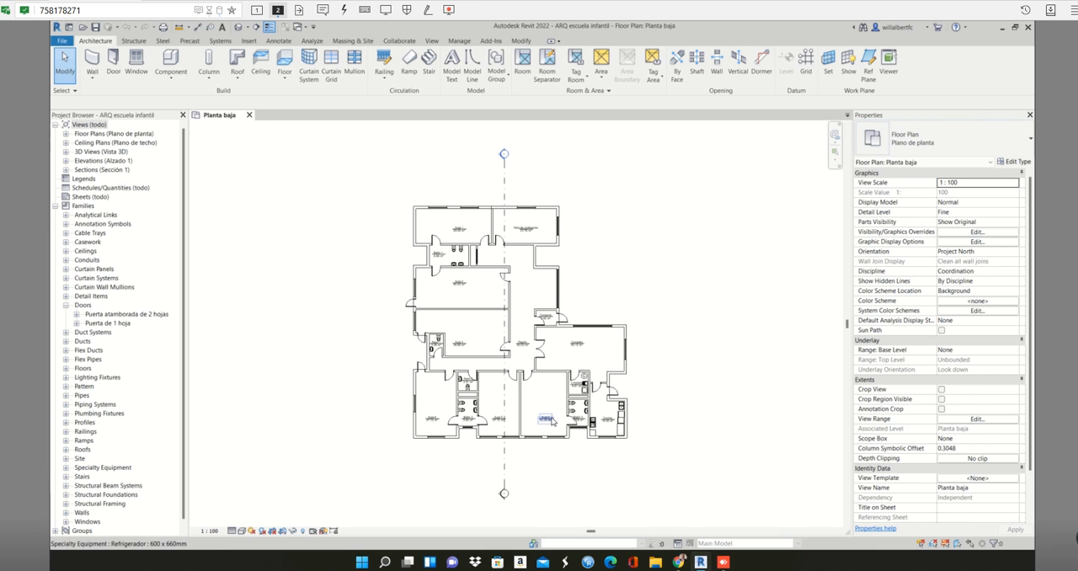
{"action": "scroll", "coordinate": [98, 218], "scroll_direction": "down", "scroll_amount": 1}
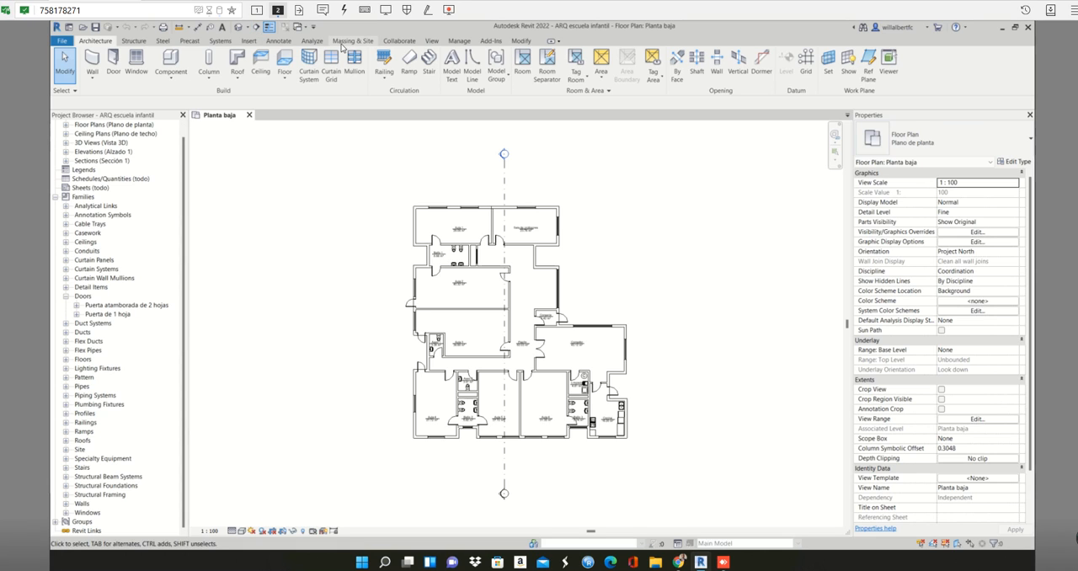
{"action": "left_click", "coordinate": [432, 42]}
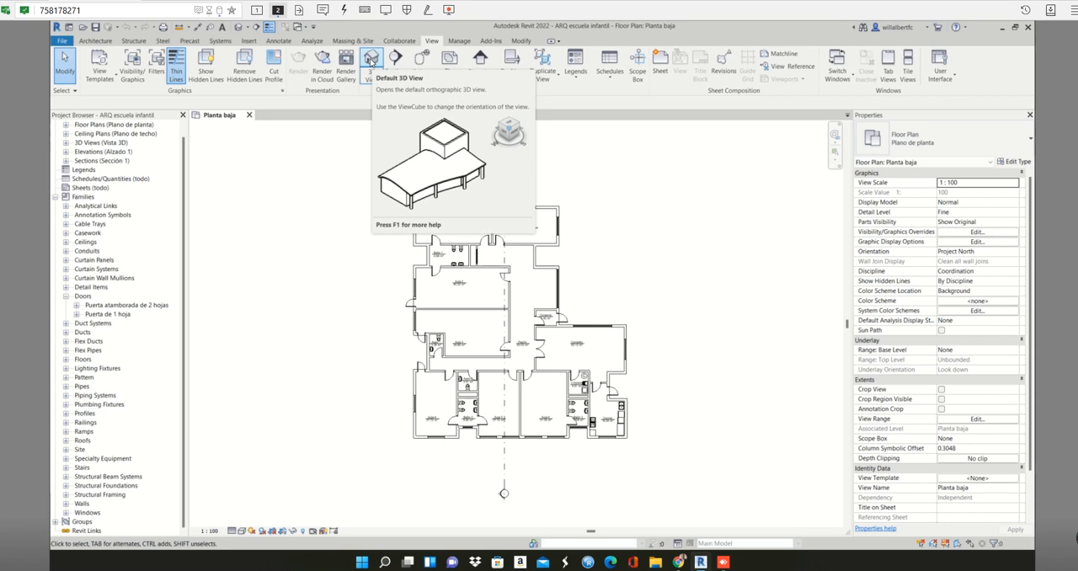
{"action": "left_click", "coordinate": [371, 61]}
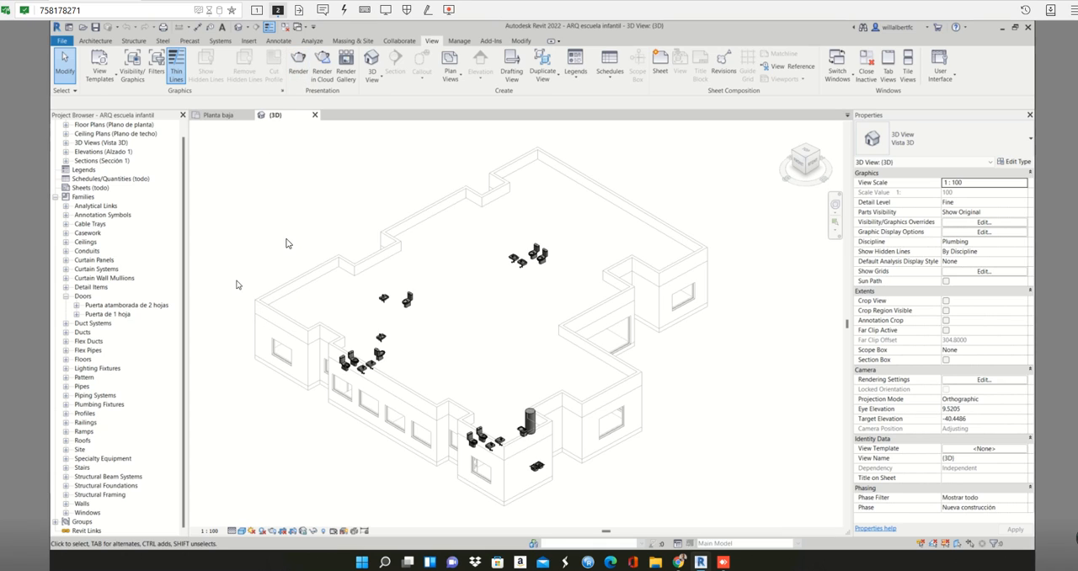
- Open the Norte elevation view of the building
{"action": "left_click", "coordinate": [67, 152]}
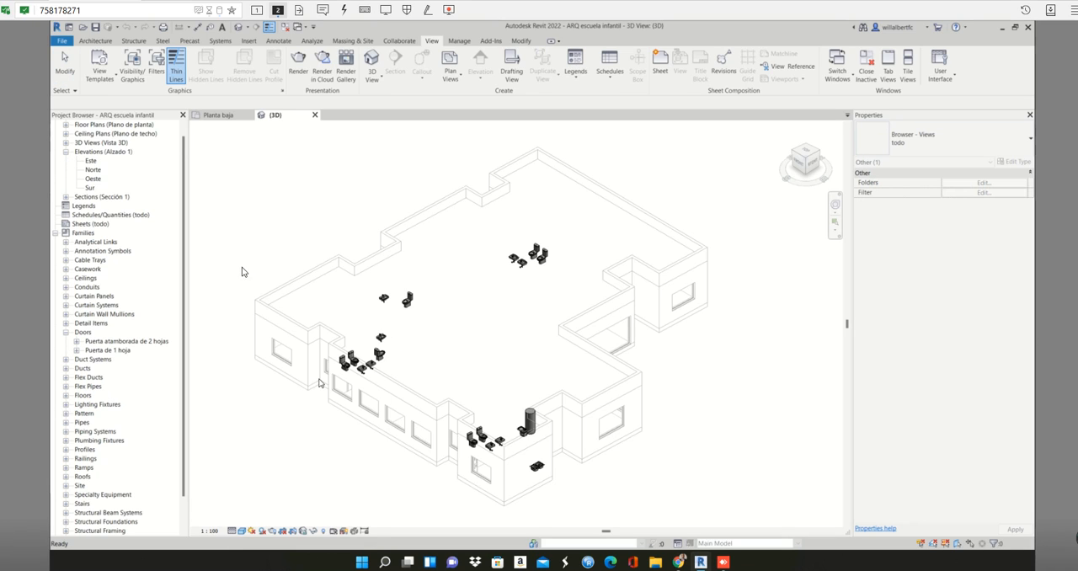
{"action": "left_click", "coordinate": [90, 169]}
{"action": "left_click", "coordinate": [90, 171]}
{"action": "double_click", "coordinate": [91, 171]}
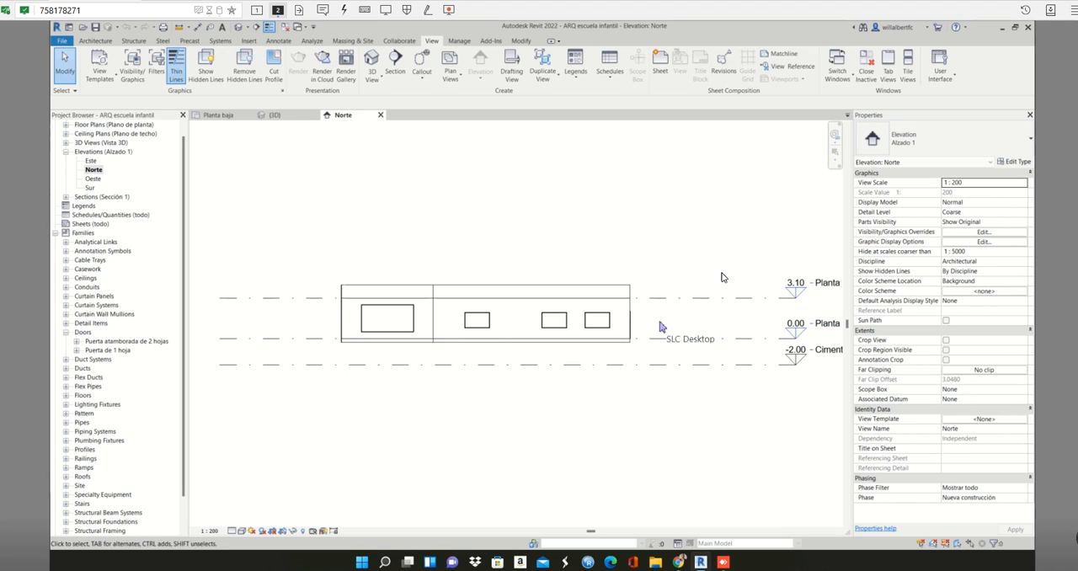
{"action": "left_click", "coordinate": [624, 294]}
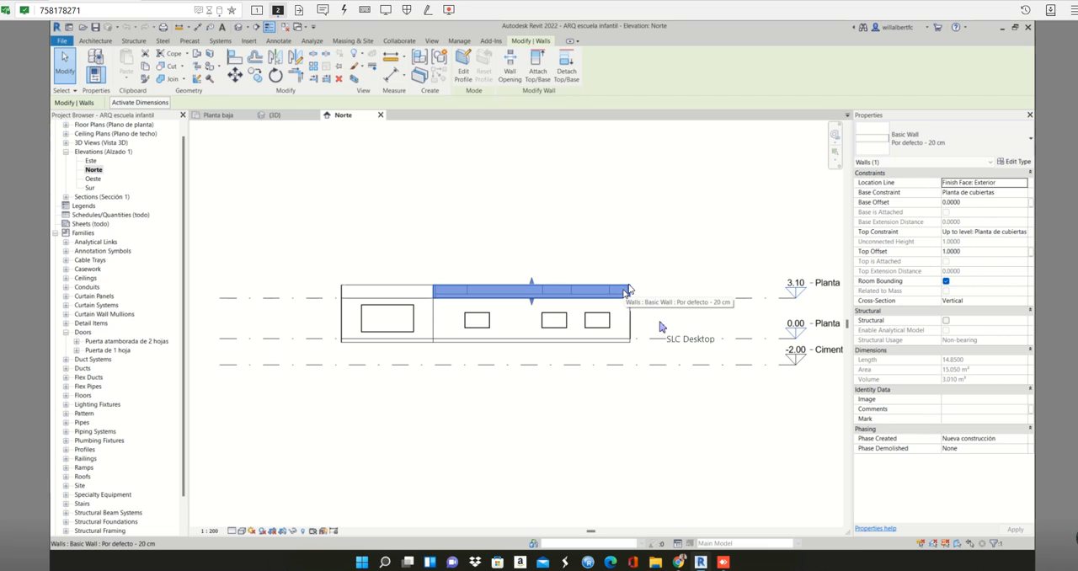
{"action": "left_click", "coordinate": [646, 248]}
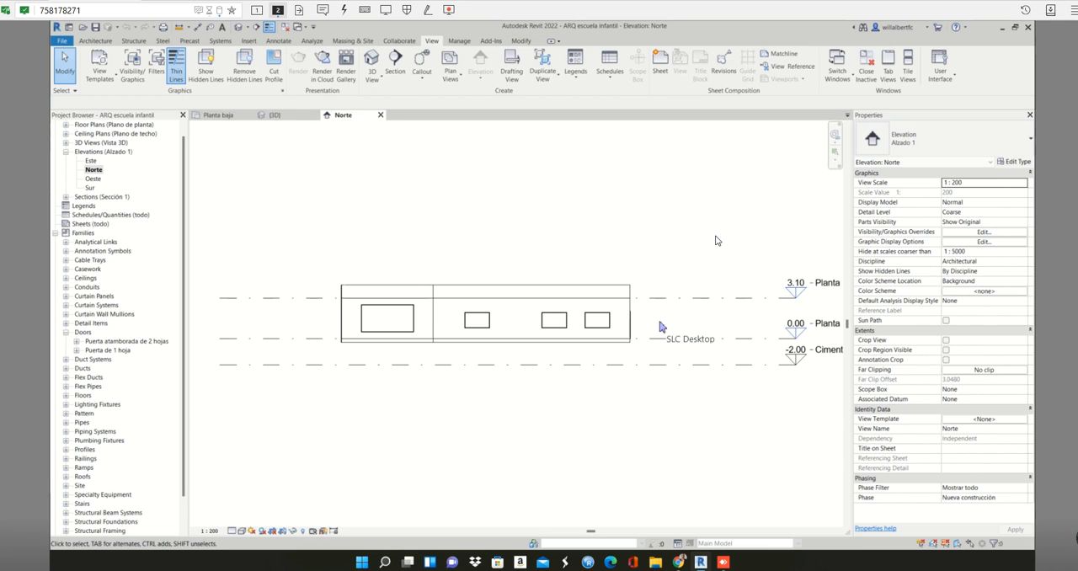
- Create a level similar to Planta de cubiertas, drawn 3.00 m above it at elevation 6.10 across the building
{"action": "left_click_drag", "start_coordinate": [715, 236], "coordinate": [322, 269]}
{"action": "middle_click_drag", "start_coordinate": [607, 243], "coordinate": [496, 240]}
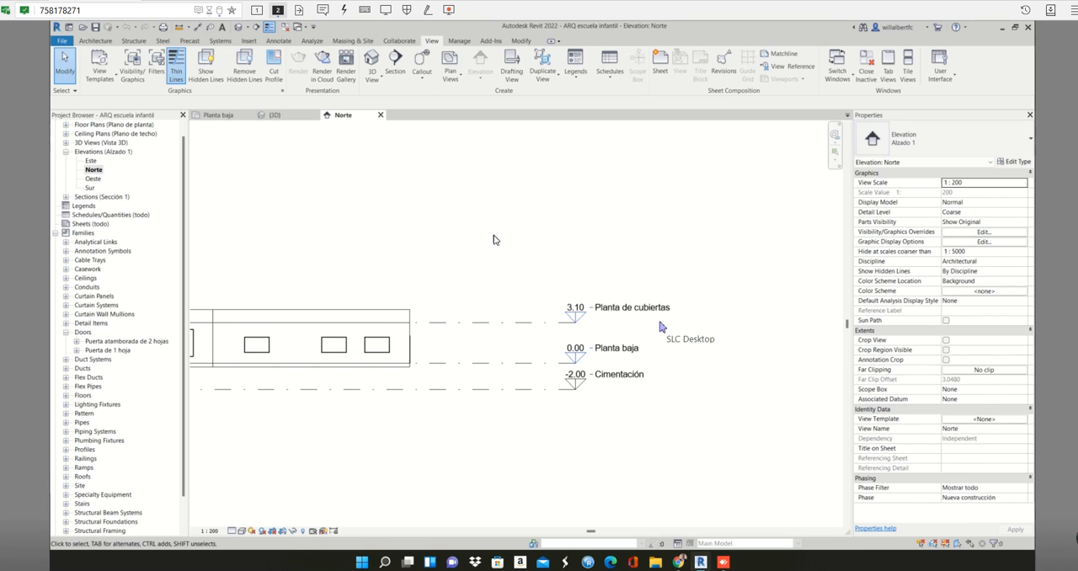
{"action": "left_click", "coordinate": [561, 328]}
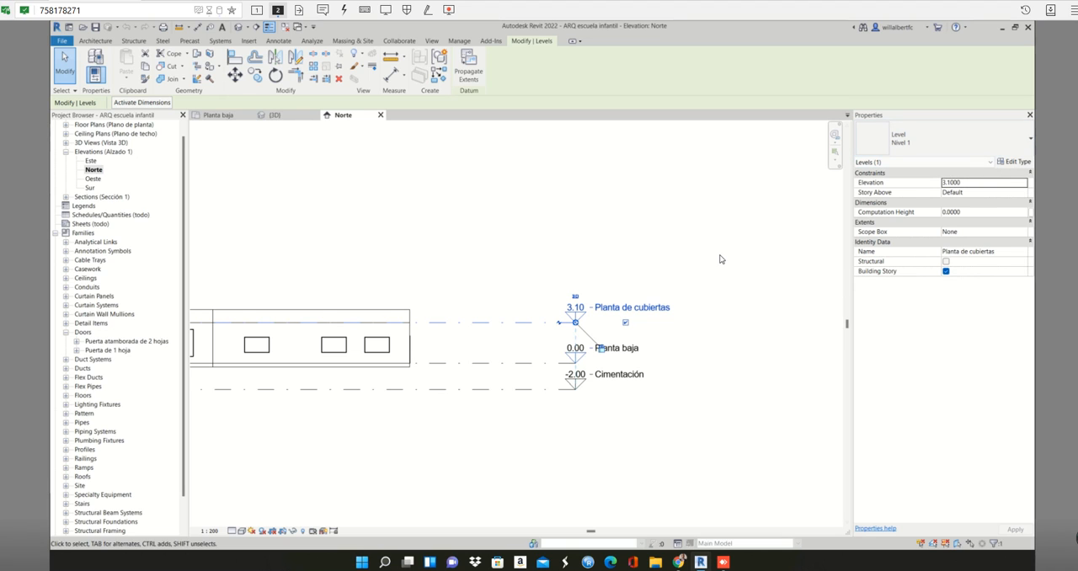
{"action": "scroll", "coordinate": [600, 361], "scroll_direction": "up", "scroll_amount": 1}
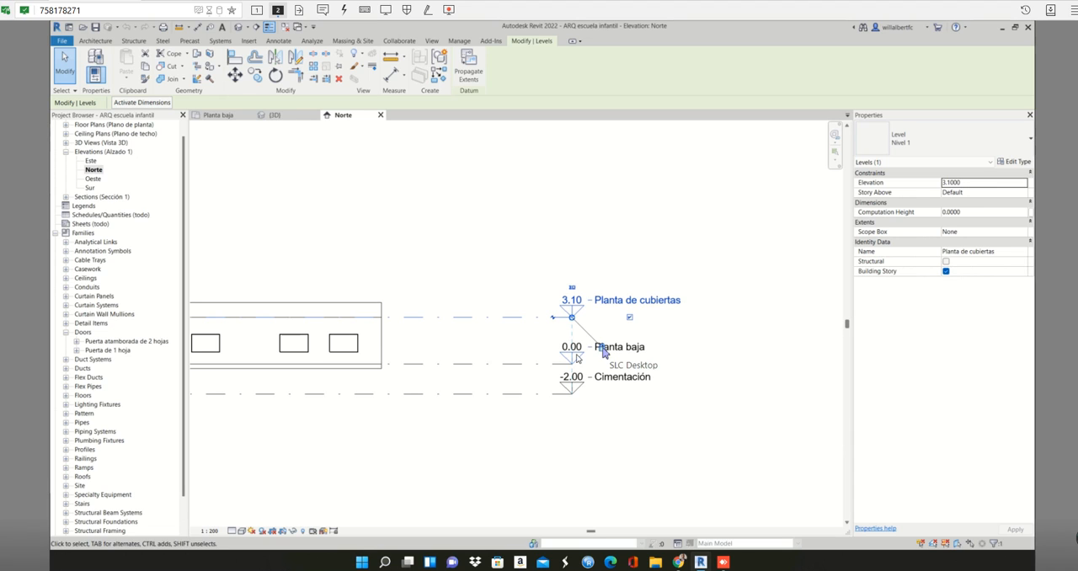
{"action": "right_click", "coordinate": [524, 320]}
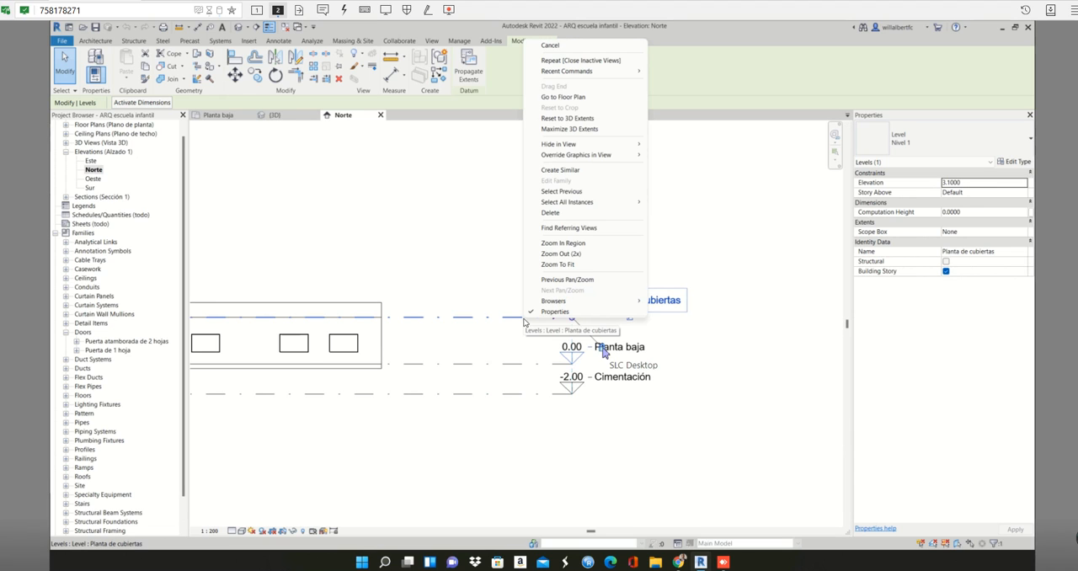
{"action": "left_click", "coordinate": [563, 170]}
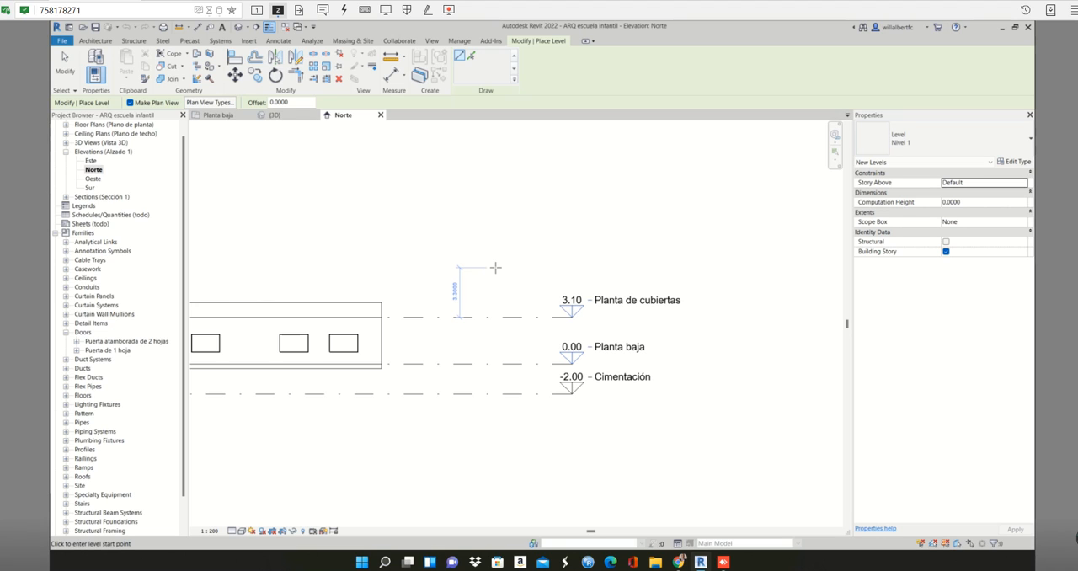
{"action": "scroll", "coordinate": [496, 268], "scroll_direction": "down", "scroll_amount": 3}
{"action": "scroll", "coordinate": [487, 268], "scroll_direction": "up", "scroll_amount": 3}
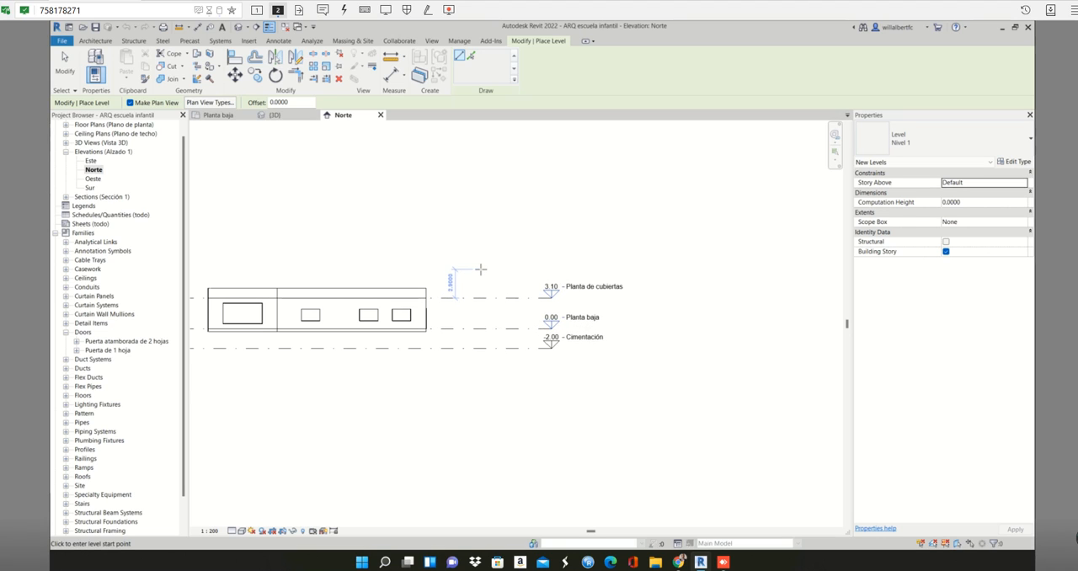
{"action": "left_click", "coordinate": [486, 269]}
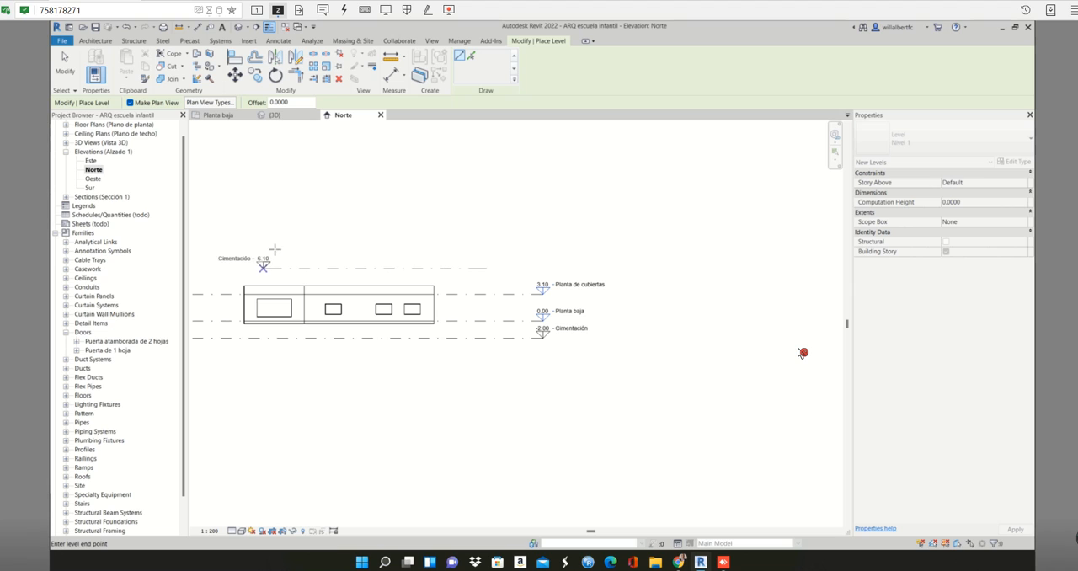
{"action": "left_click", "coordinate": [240, 268]}
{"action": "middle_click_drag", "start_coordinate": [265, 292], "coordinate": [407, 279]}
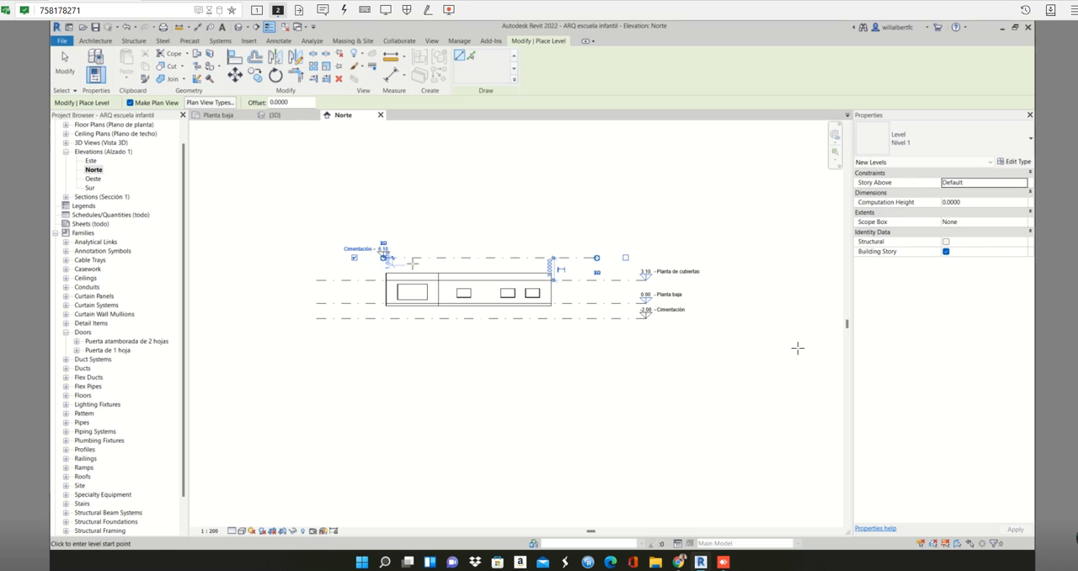
{"action": "key", "text": "Escape"}
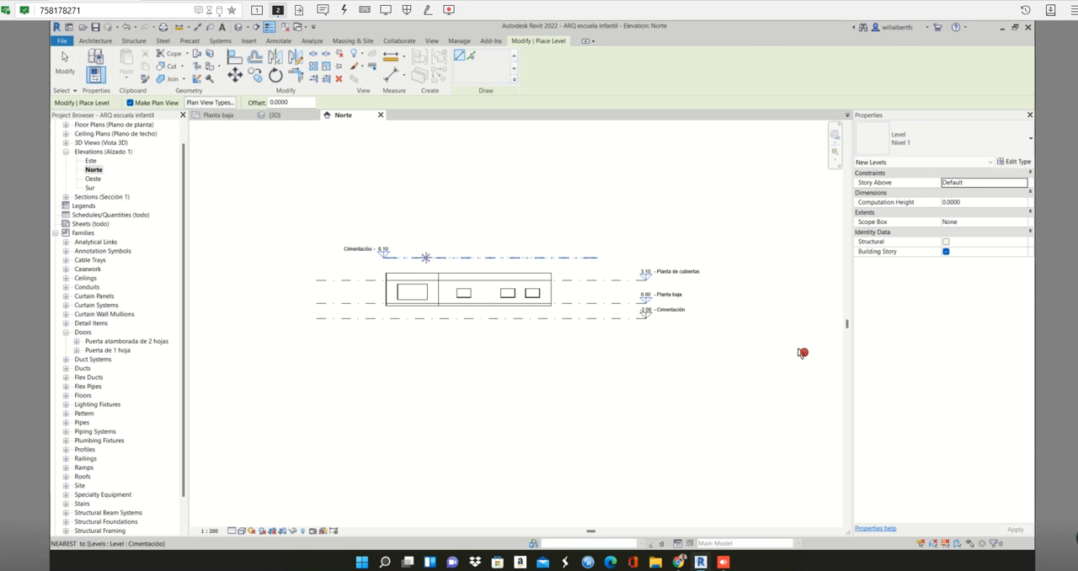
{"action": "key", "text": "Escape"}
- Stretch both ends of the new 6.10 level so its head and tail align with the ends of the levels below
{"action": "left_click", "coordinate": [417, 257]}
{"action": "scroll", "coordinate": [392, 261], "scroll_direction": "up", "scroll_amount": 1}
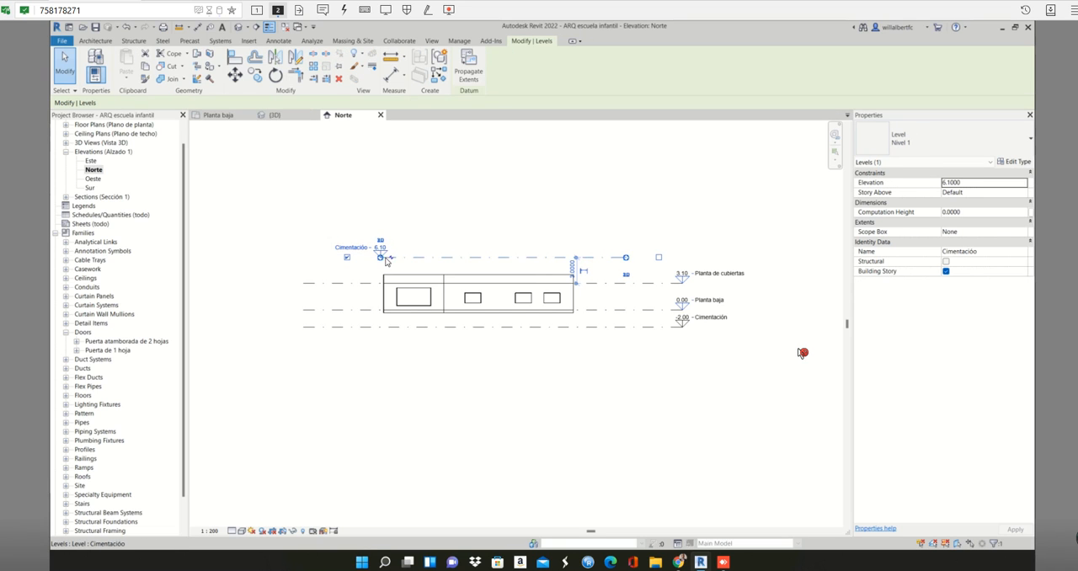
{"action": "left_click_drag", "start_coordinate": [386, 261], "coordinate": [683, 257]}
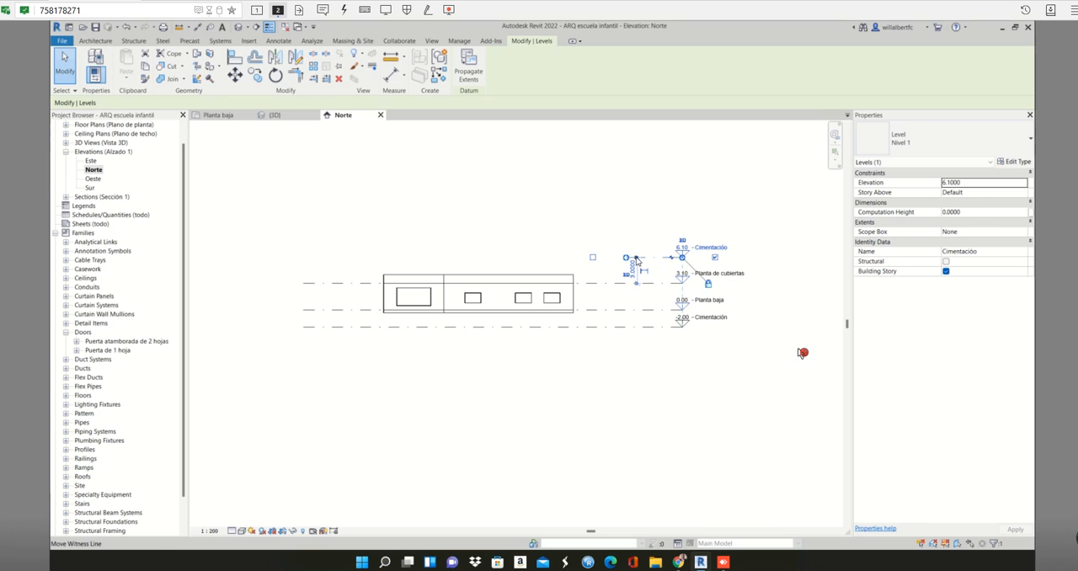
{"action": "scroll", "coordinate": [636, 260], "scroll_direction": "up", "scroll_amount": 2}
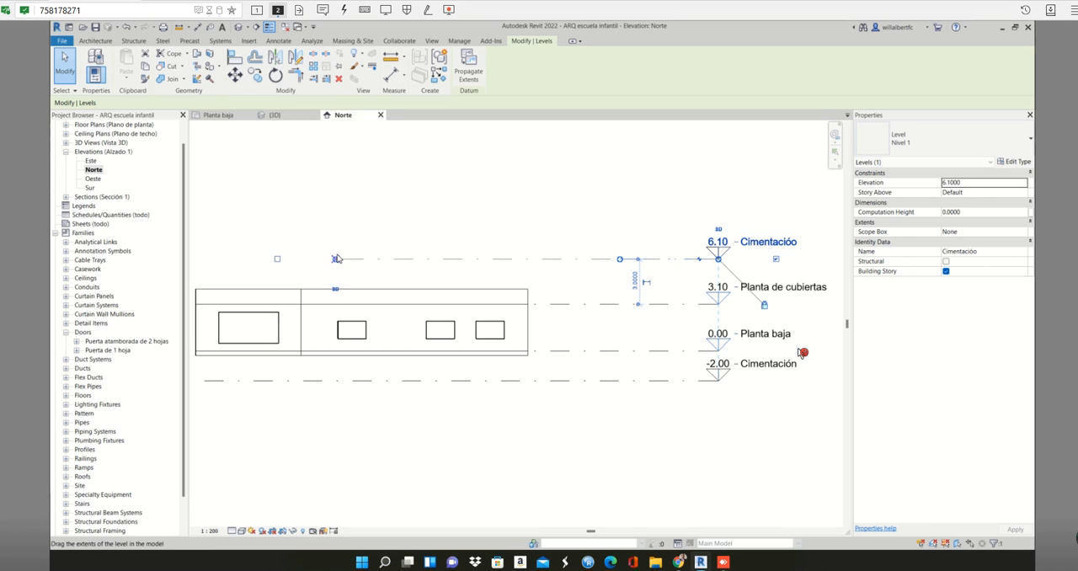
{"action": "scroll", "coordinate": [337, 258], "scroll_direction": "down", "scroll_amount": 4}
{"action": "middle_click_drag", "start_coordinate": [337, 258], "coordinate": [519, 242]}
{"action": "scroll", "coordinate": [519, 243], "scroll_direction": "up", "scroll_amount": 1}
{"action": "left_click_drag", "start_coordinate": [518, 243], "coordinate": [334, 243]}
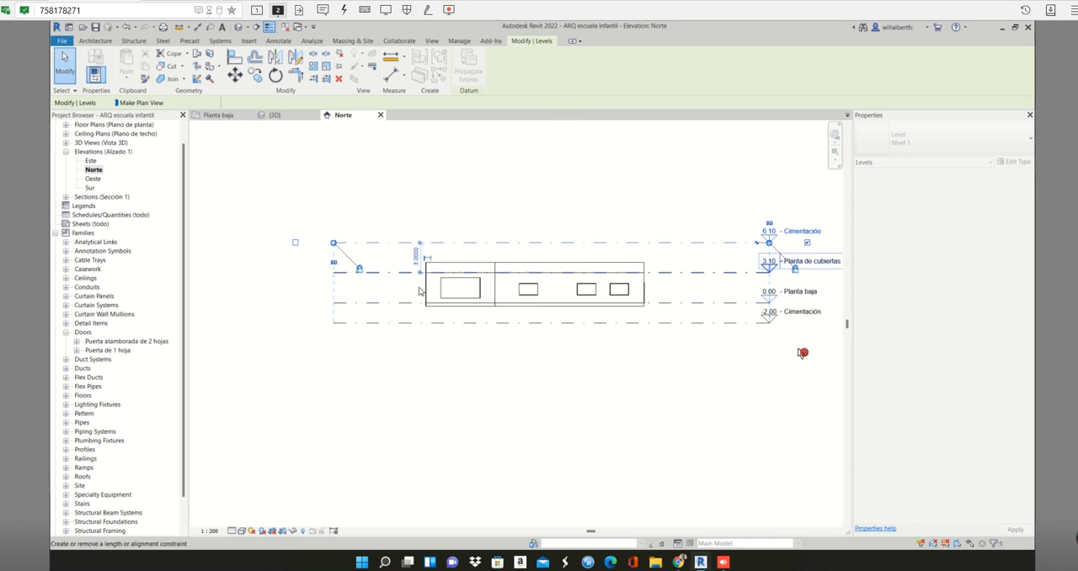
{"action": "left_click", "coordinate": [419, 291]}
{"action": "scroll", "coordinate": [472, 290], "scroll_direction": "down", "scroll_amount": 2}
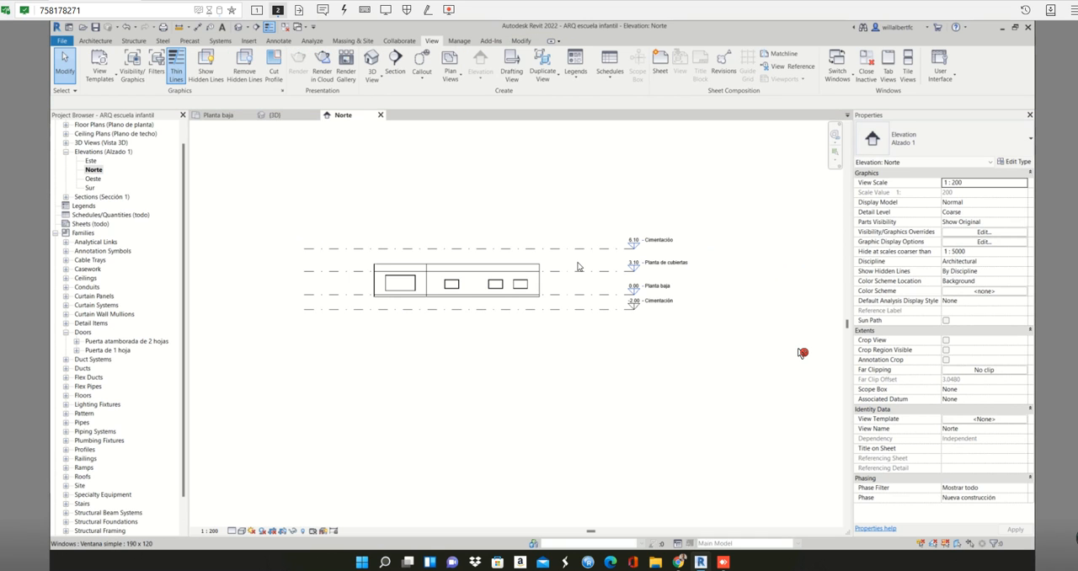
- Rename the level at elevation 6.10 as Roof and apply the new name to its corresponding views
{"action": "scroll", "coordinate": [578, 267], "scroll_direction": "up", "scroll_amount": 1}
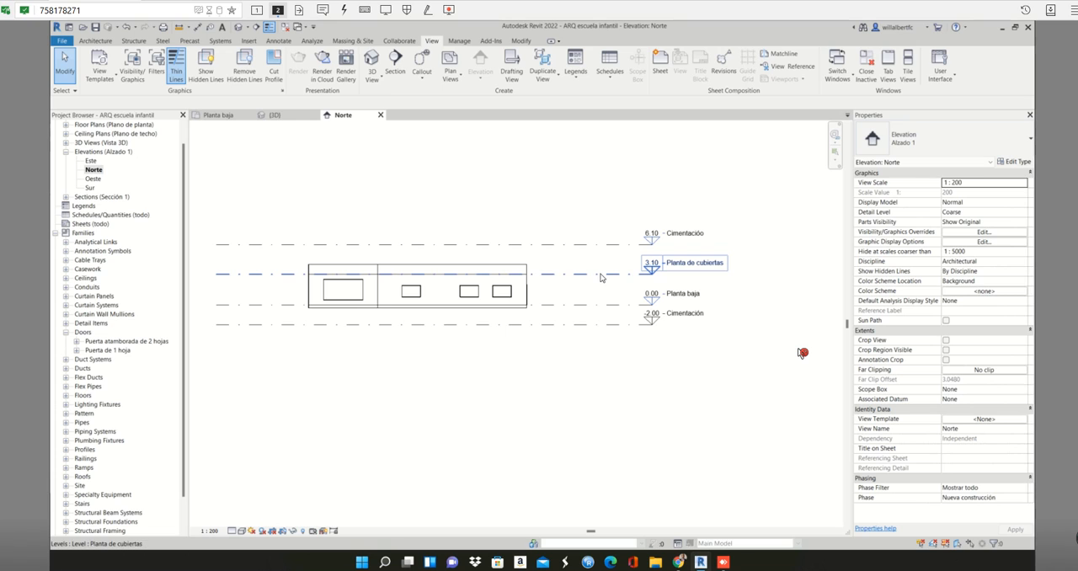
{"action": "left_click", "coordinate": [690, 242]}
{"action": "left_click", "coordinate": [688, 232]}
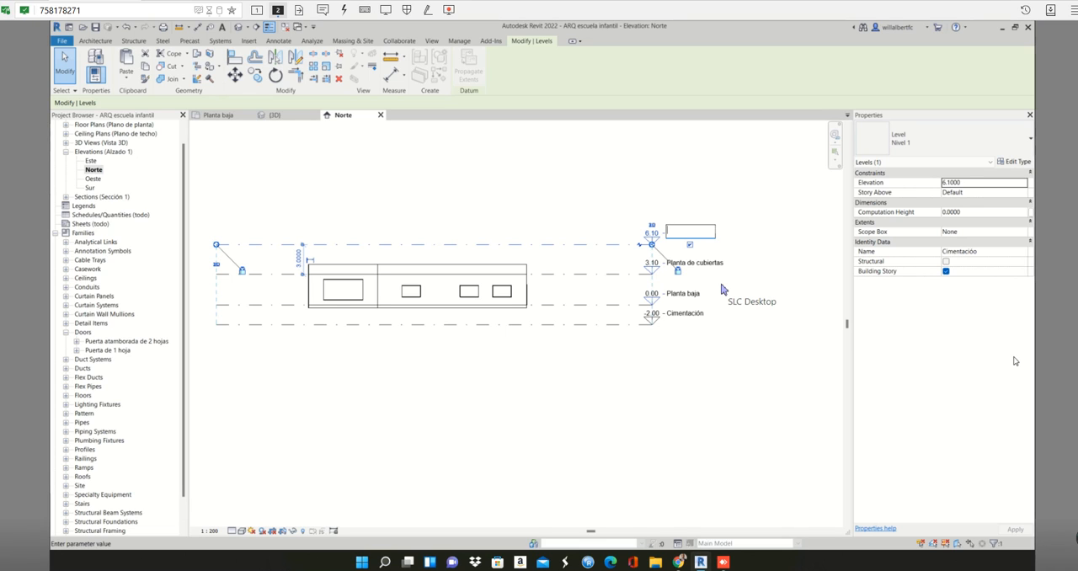
{"action": "type", "text": "Roo"}
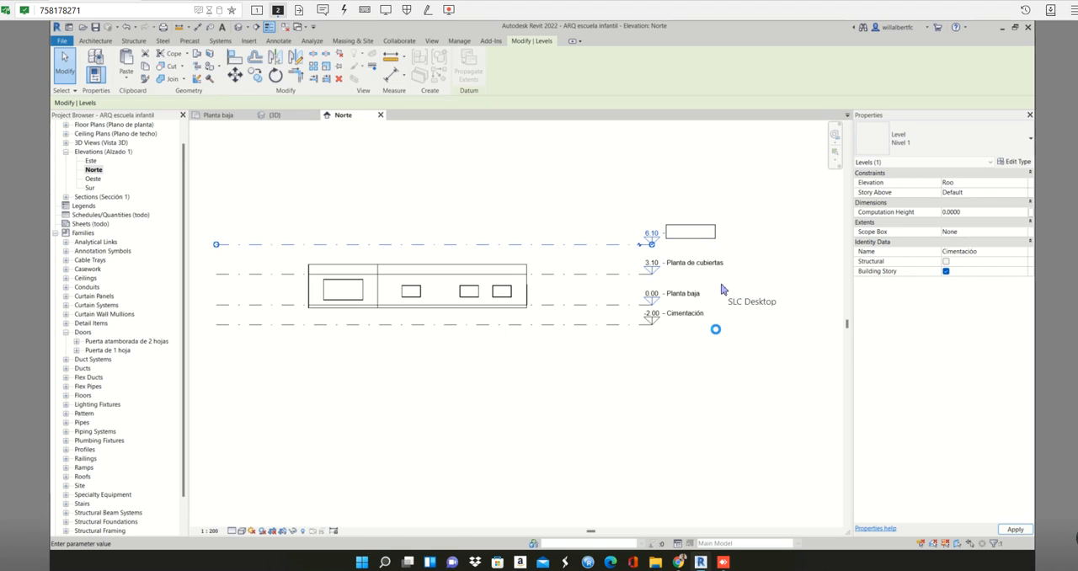
{"action": "left_click", "coordinate": [627, 293]}
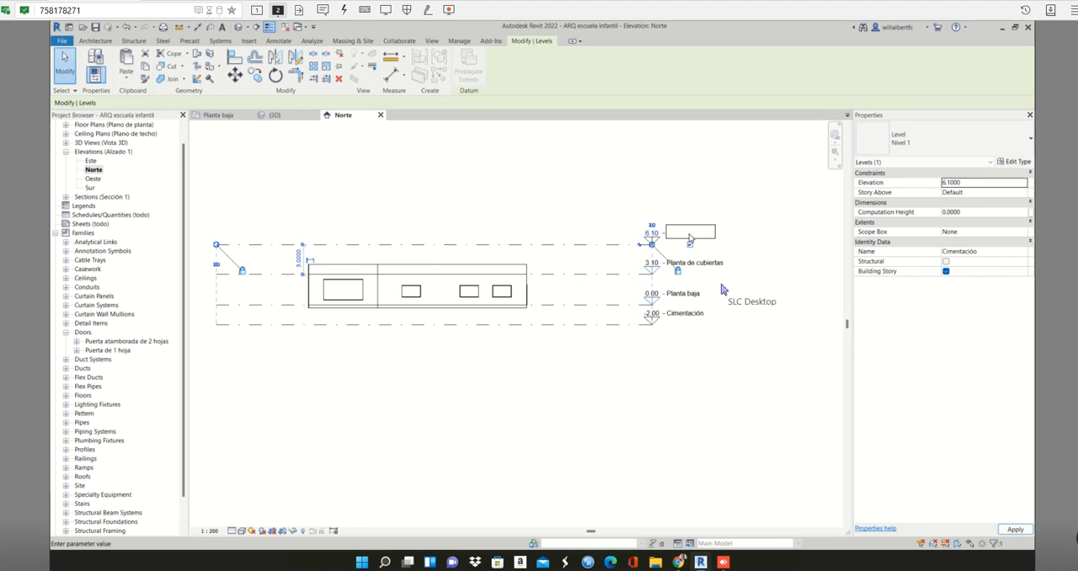
{"action": "left_click", "coordinate": [690, 232]}
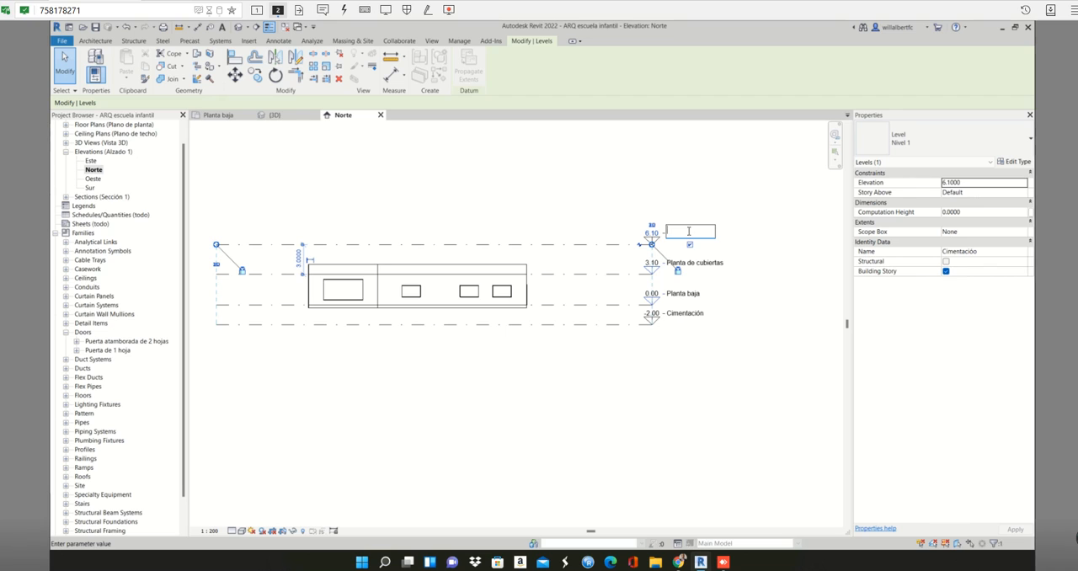
{"action": "type", "text": "Roof"}
{"action": "key", "text": "Return"}
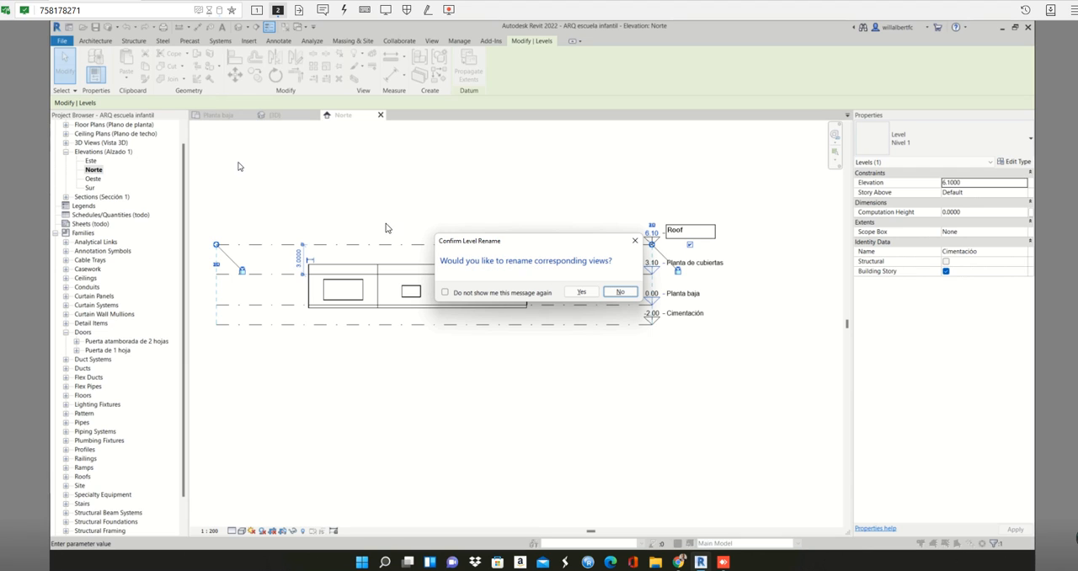
{"action": "left_click", "coordinate": [573, 293]}
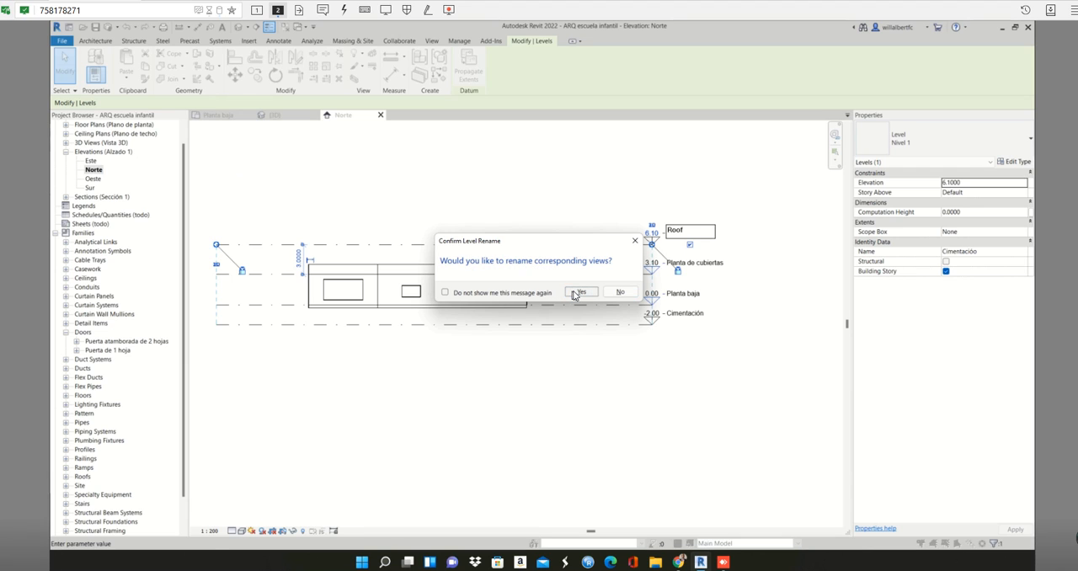
{"action": "left_click", "coordinate": [732, 298]}
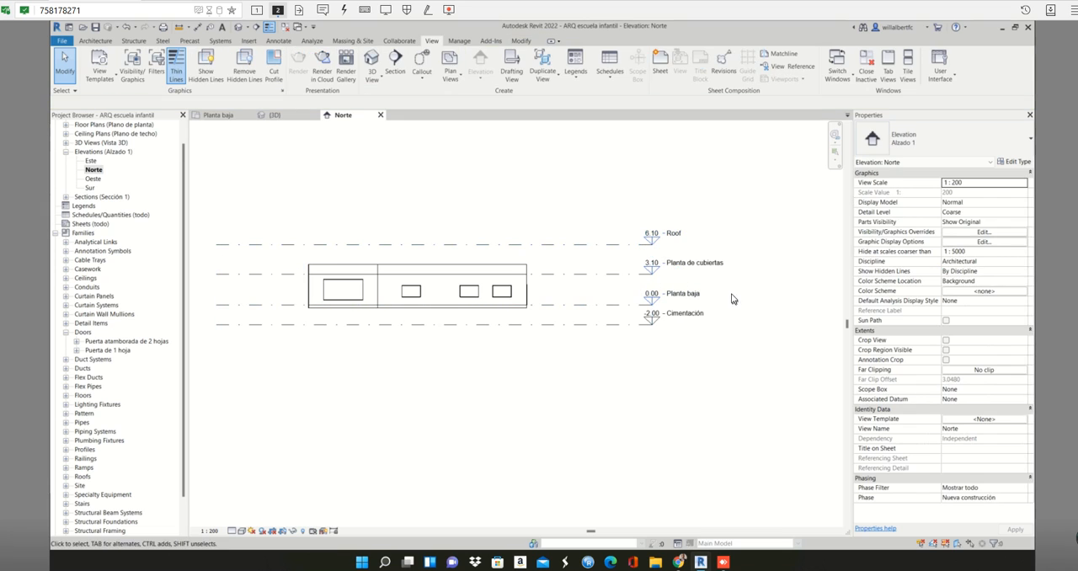
- Rename the Planta de cubiertas level as 2nd FLoor and apply the new name to its corresponding views
{"action": "left_click", "coordinate": [683, 268]}
{"action": "left_click", "coordinate": [685, 263]}
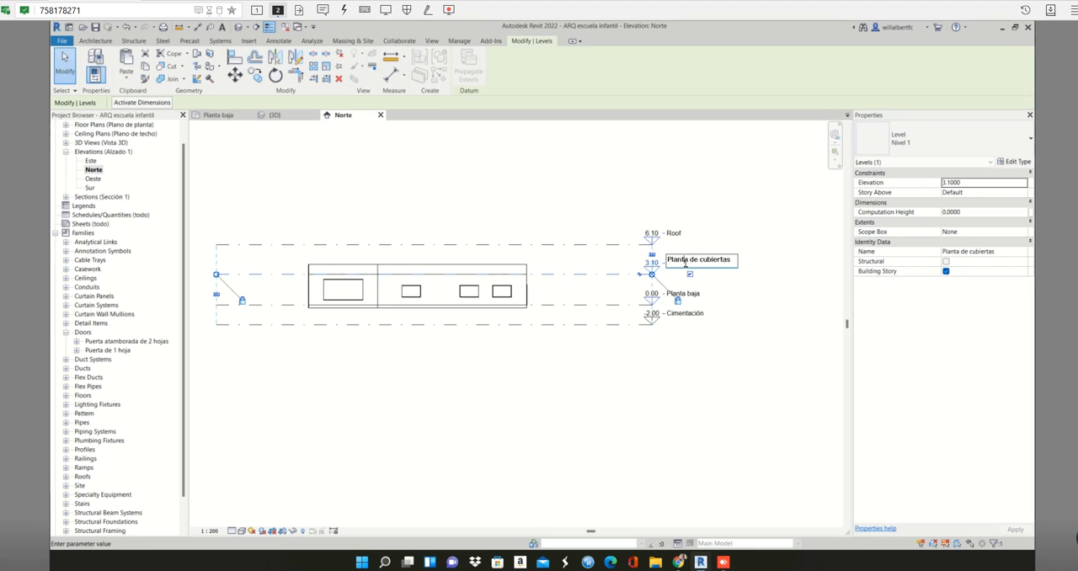
{"action": "left_click_drag", "start_coordinate": [734, 263], "coordinate": [631, 261]}
{"action": "type", "text": "2nd FLoor"}
{"action": "left_click", "coordinate": [692, 300]}
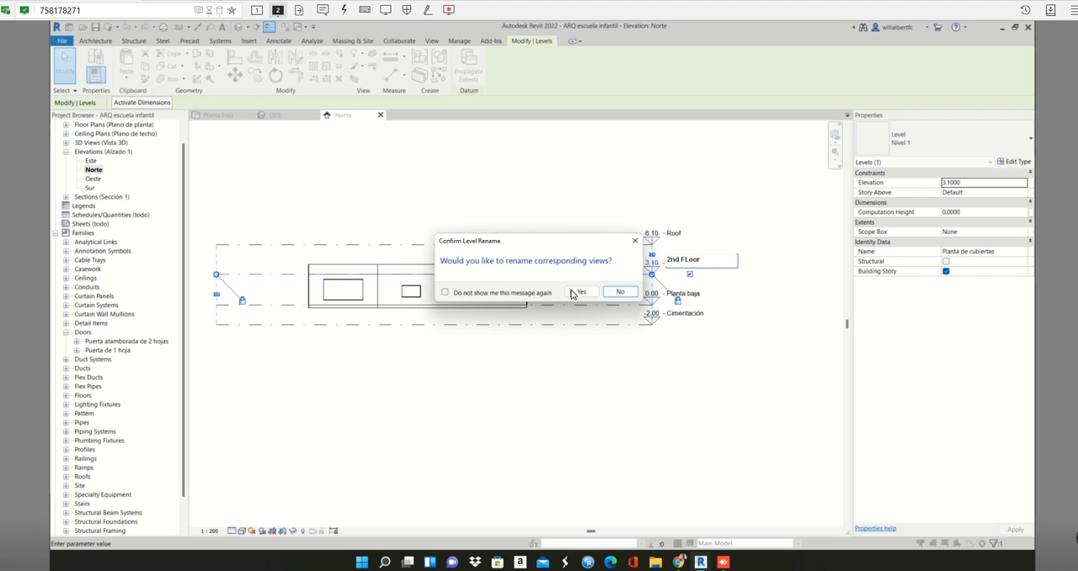
{"action": "left_click", "coordinate": [580, 291]}
- Rename the Planta baja level as 1St Floor and apply the new name to its corresponding views
{"action": "double_click", "coordinate": [696, 294]}
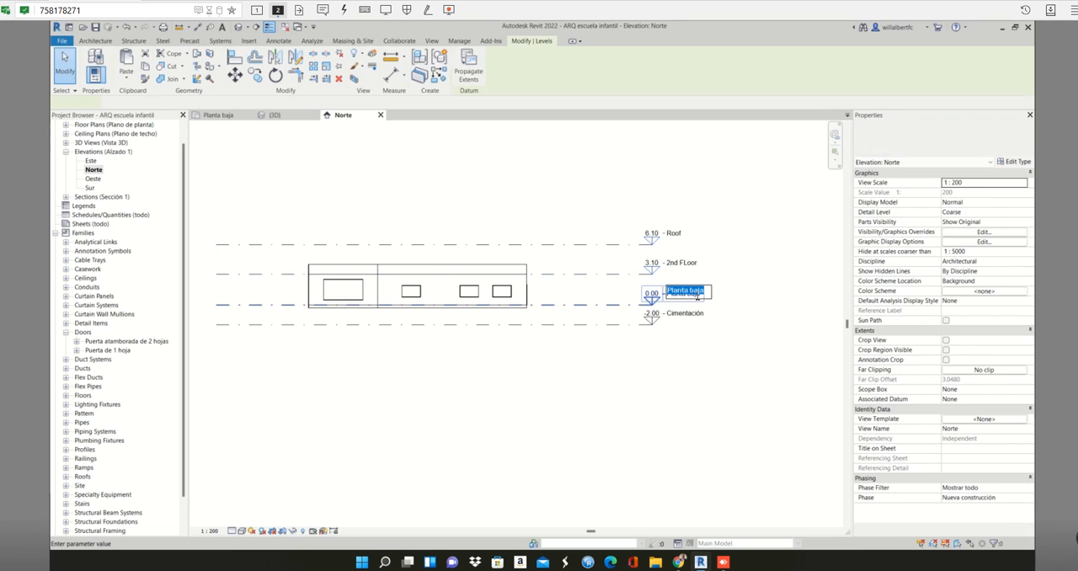
{"action": "left_click", "coordinate": [697, 296]}
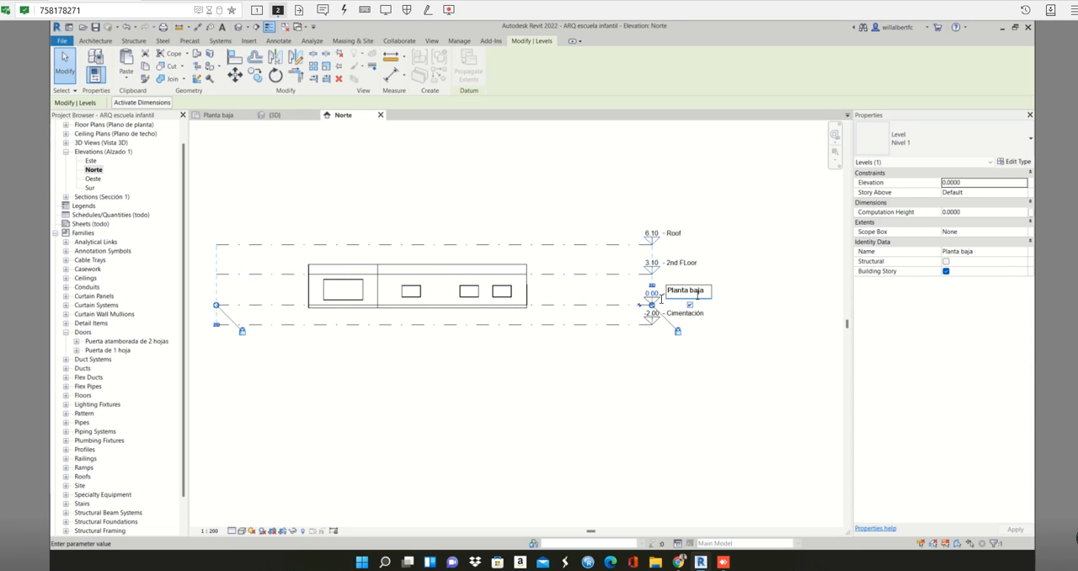
{"action": "left_click_drag", "start_coordinate": [699, 296], "coordinate": [628, 290]}
{"action": "type", "text": "l"}
{"action": "type", "text": "St Floor"}
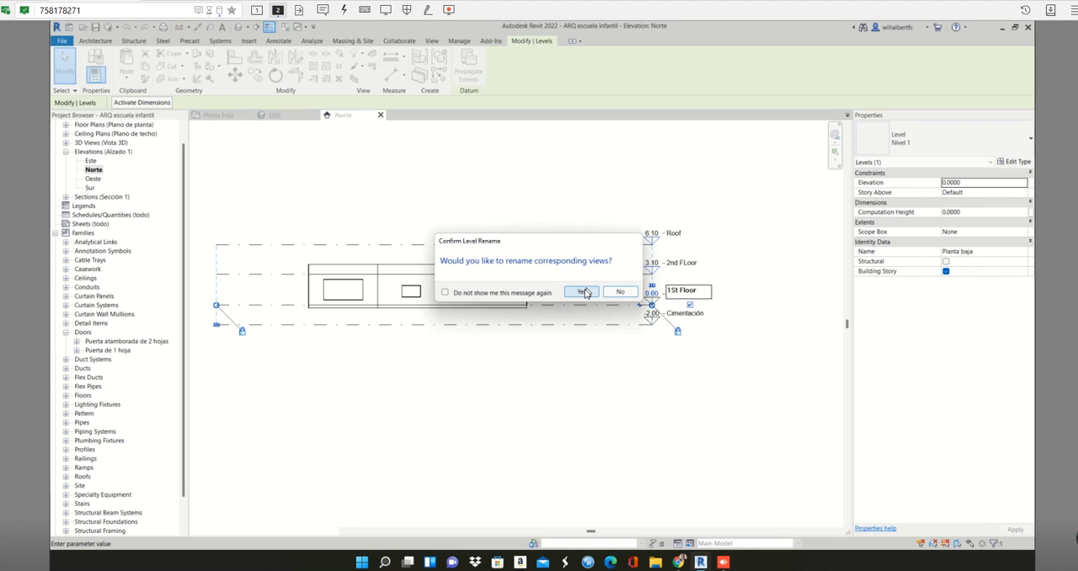
{"action": "left_click", "coordinate": [588, 292]}
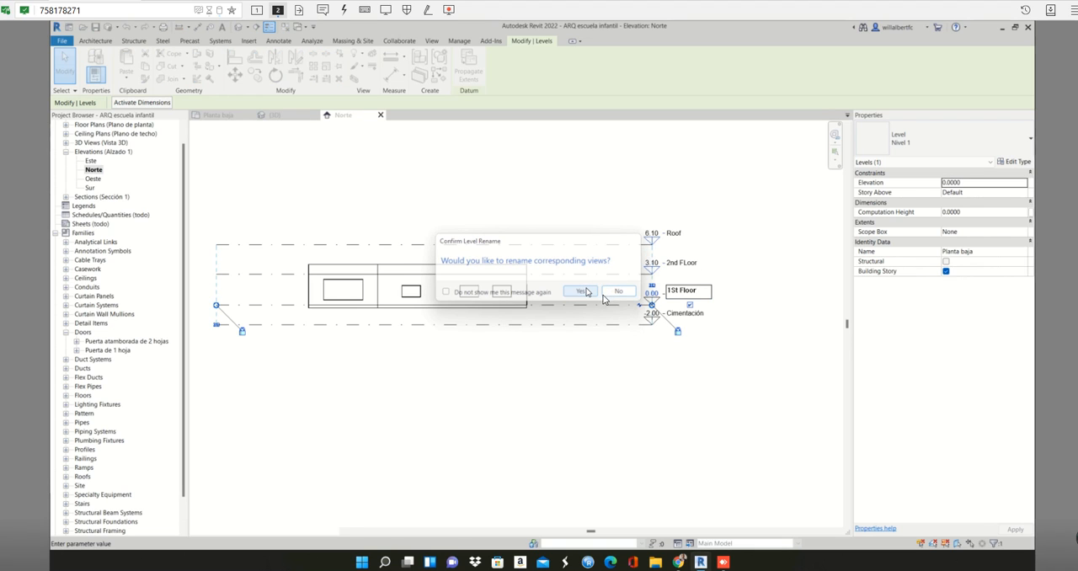
- Rename the Cimentación level as Basement and apply the new name to its corresponding views
{"action": "double_click", "coordinate": [687, 313]}
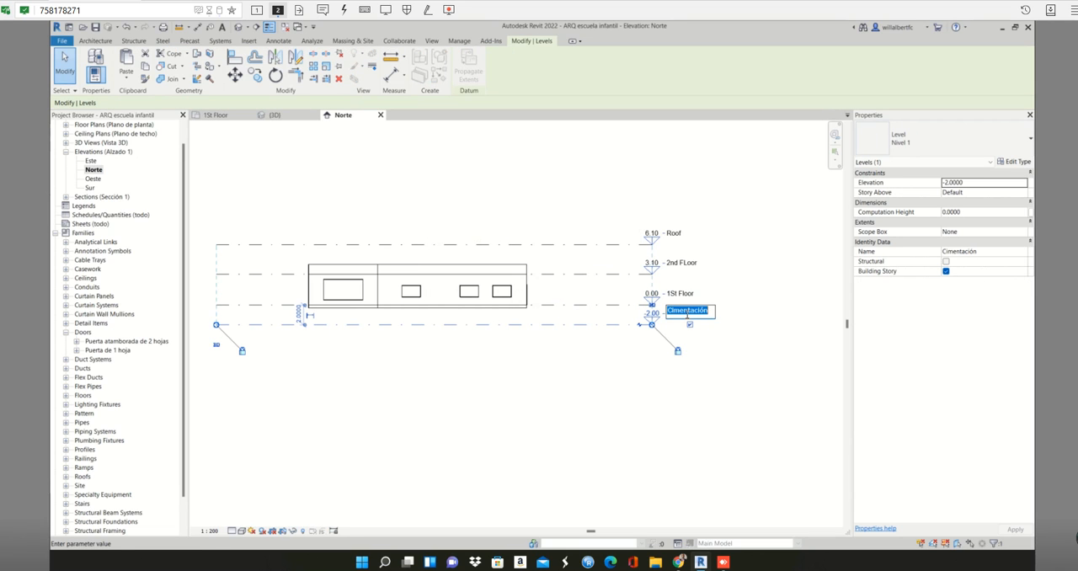
{"action": "type", "text": "B"}
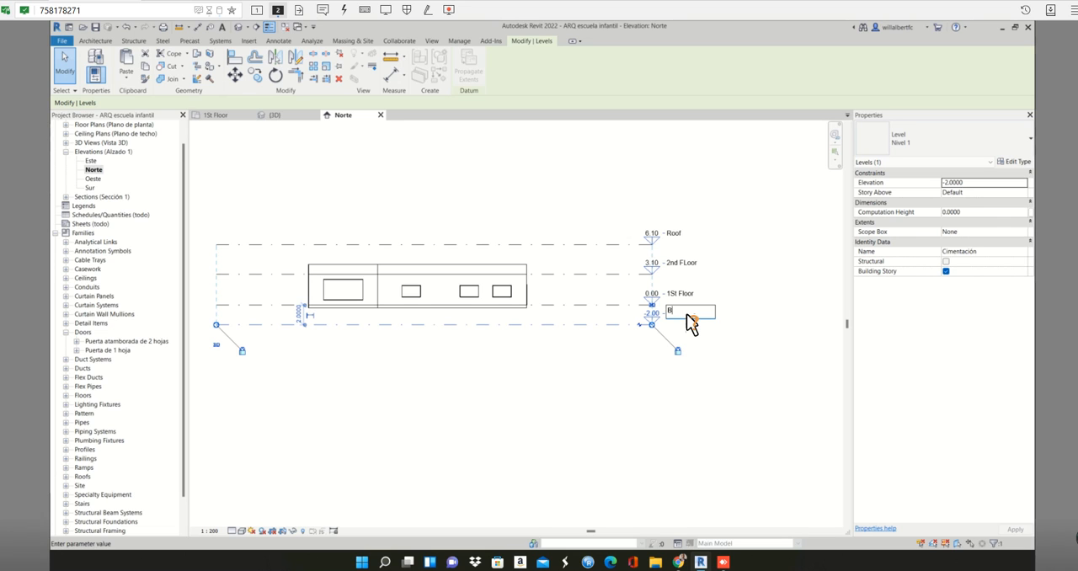
{"action": "type", "text": "Aseasement"}
{"action": "key", "text": "Return"}
{"action": "left_click", "coordinate": [576, 292]}
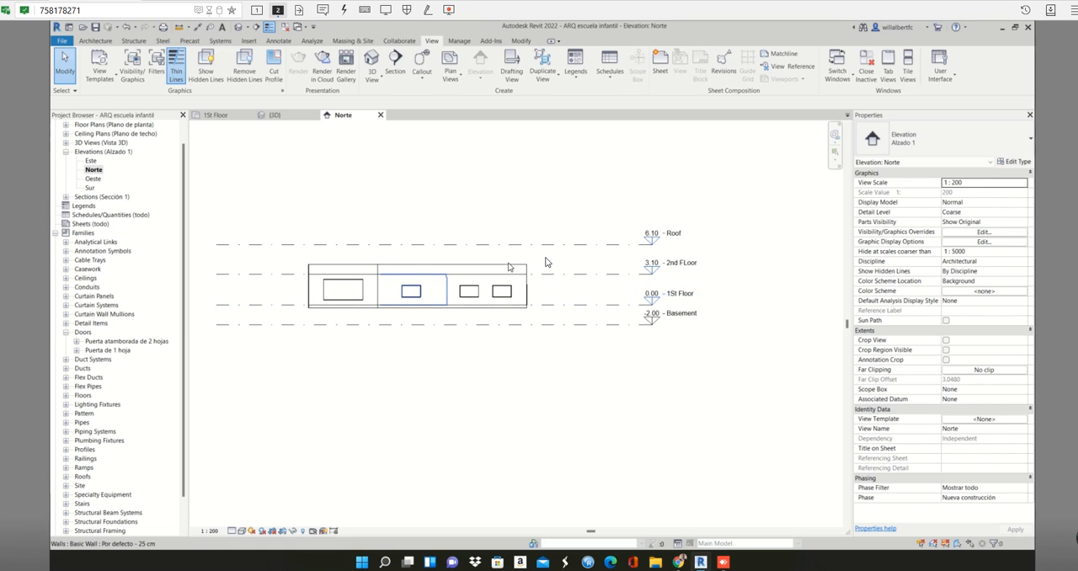
- Delete all the 20 cm parapet walls standing on the 2nd FLoor level in the Norte elevation
{"action": "left_click_drag", "start_coordinate": [552, 253], "coordinate": [305, 269]}
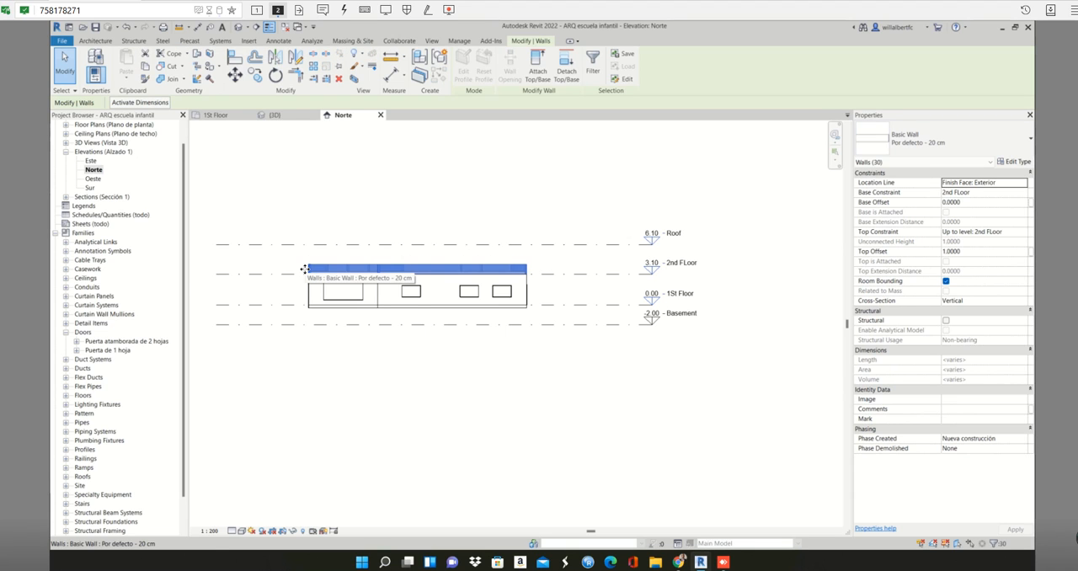
{"action": "scroll", "coordinate": [215, 287], "scroll_direction": "up", "scroll_amount": 4}
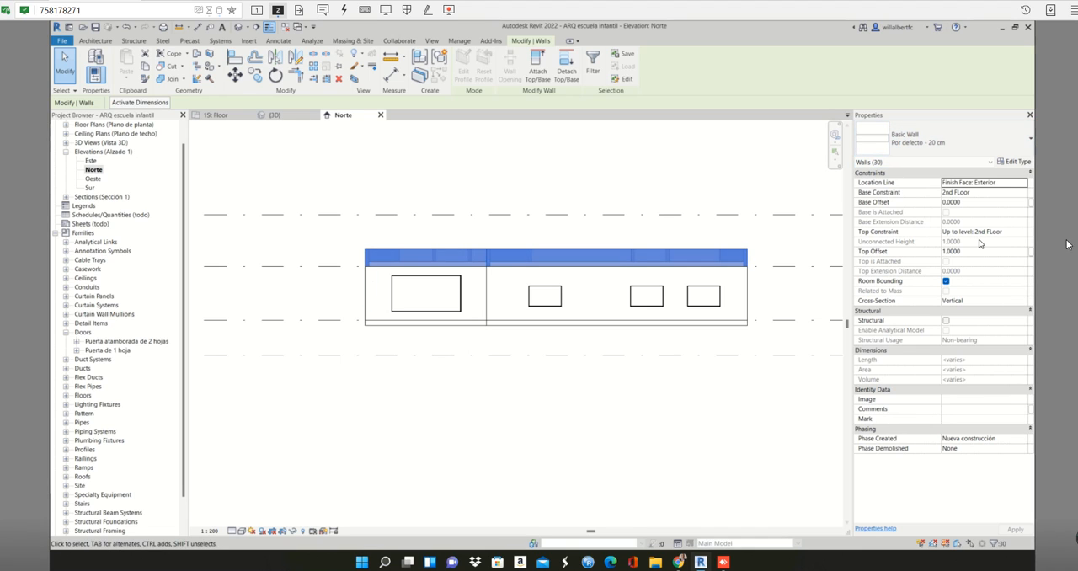
{"action": "key", "text": "Delete"}
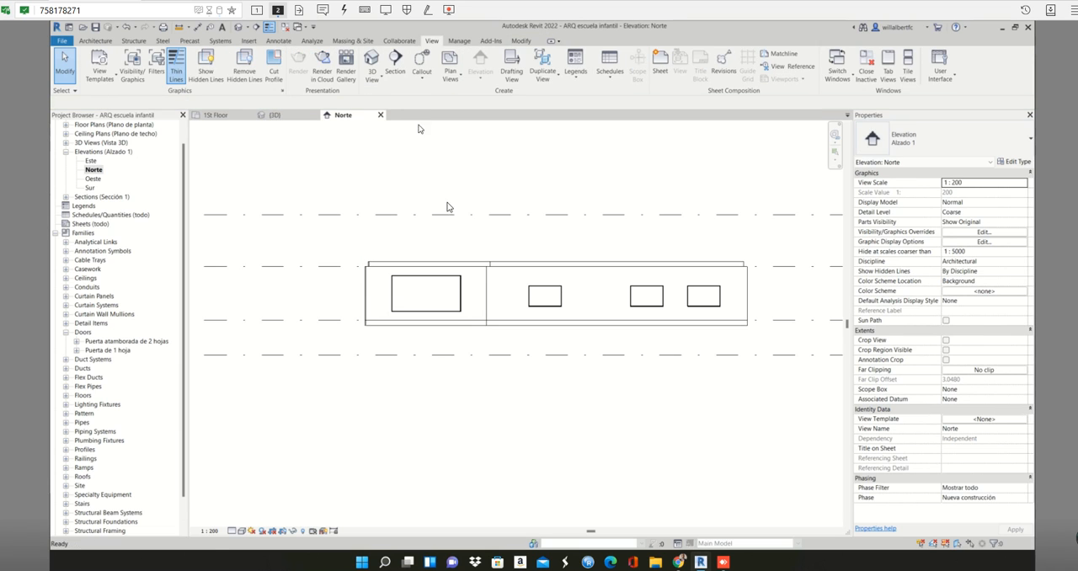
- Delete the 30 cm basic roof lying on the 2nd FLoor level
{"action": "left_click", "coordinate": [499, 266]}
{"action": "left_click", "coordinate": [471, 259]}
{"action": "left_click", "coordinate": [472, 263]}
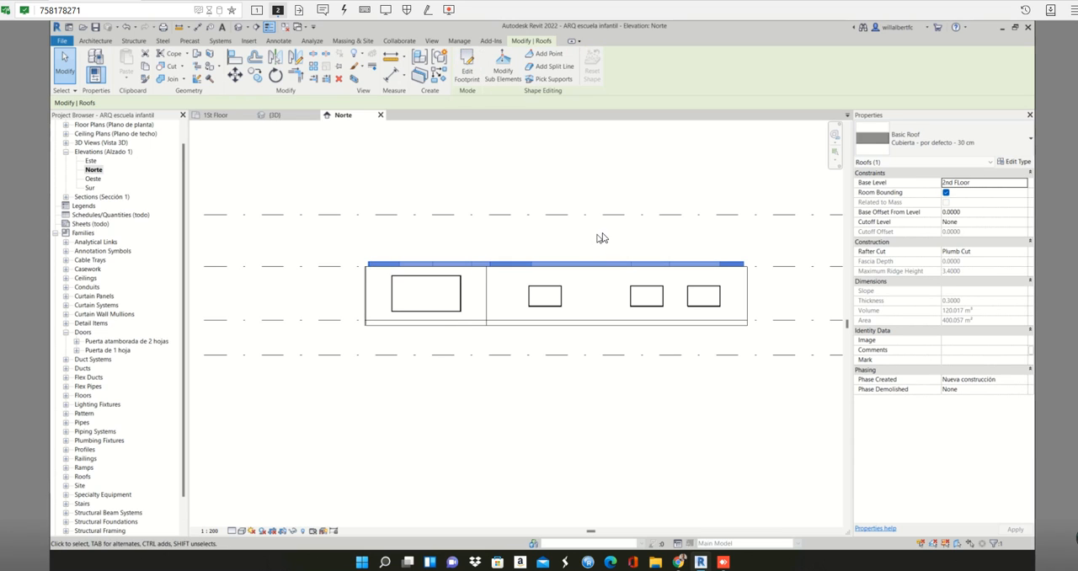
{"action": "left_click", "coordinate": [596, 242]}
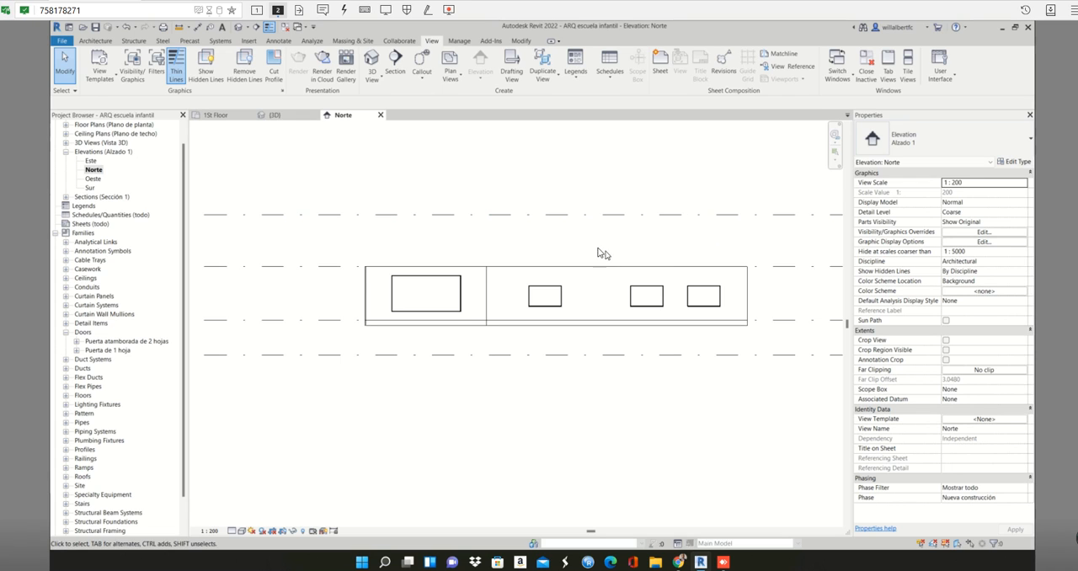
{"action": "scroll", "coordinate": [589, 261], "scroll_direction": "down", "scroll_amount": 1}
{"action": "scroll", "coordinate": [589, 261], "scroll_direction": "down", "scroll_amount": 1}
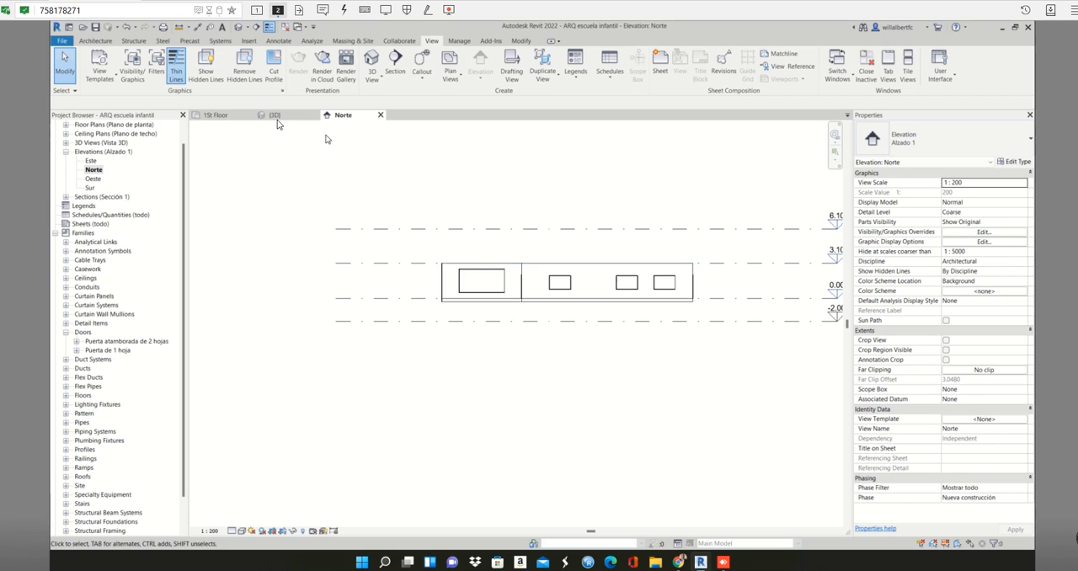
- Close the Norte elevation and 3D views, and open the 2nd FLoor floor plan
{"action": "left_click", "coordinate": [380, 116]}
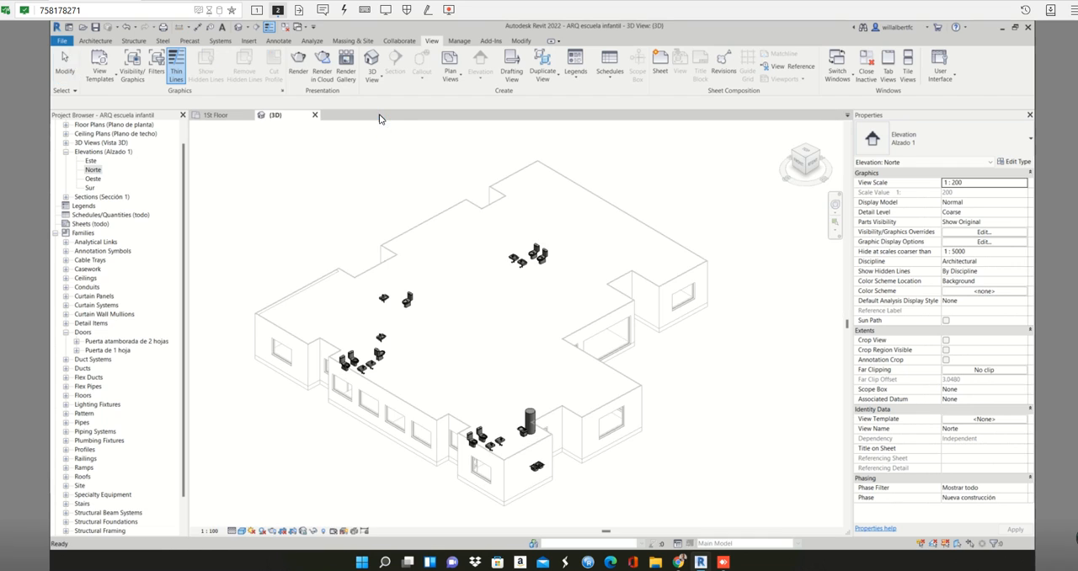
{"action": "left_click", "coordinate": [315, 115]}
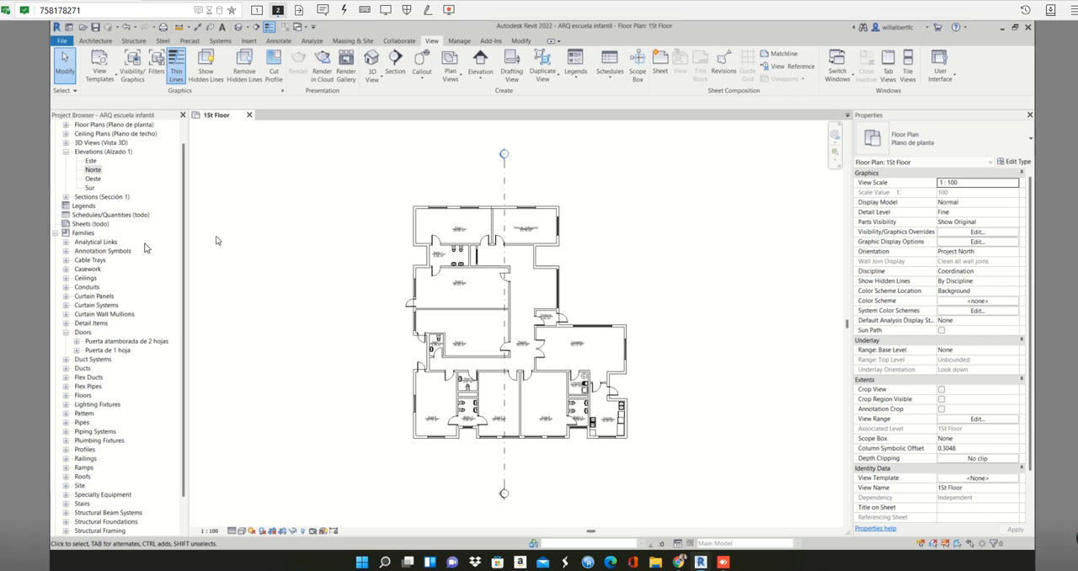
{"action": "scroll", "coordinate": [97, 137], "scroll_direction": "up", "scroll_amount": 1}
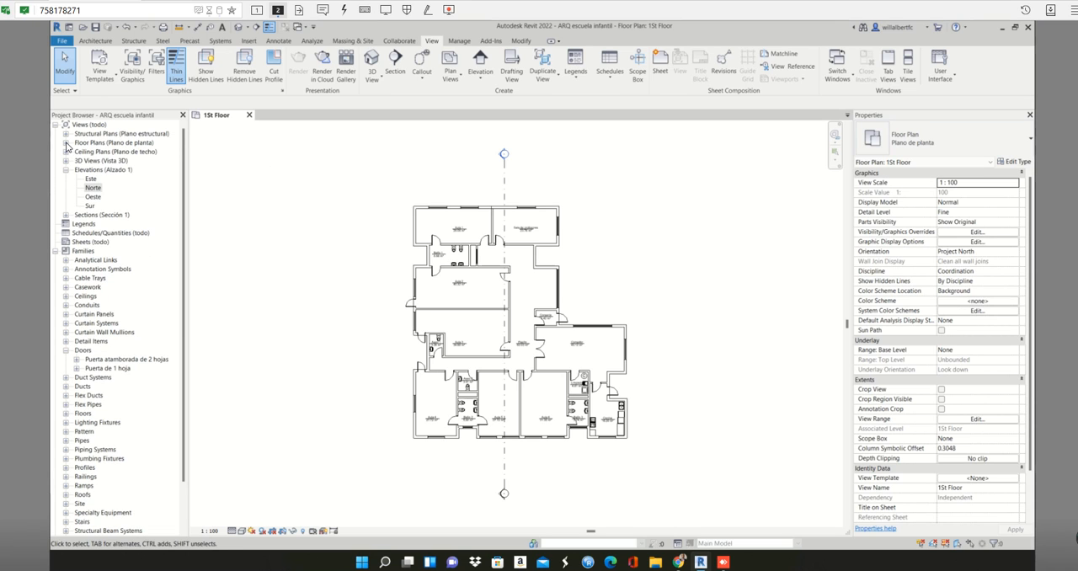
{"action": "left_click", "coordinate": [65, 144]}
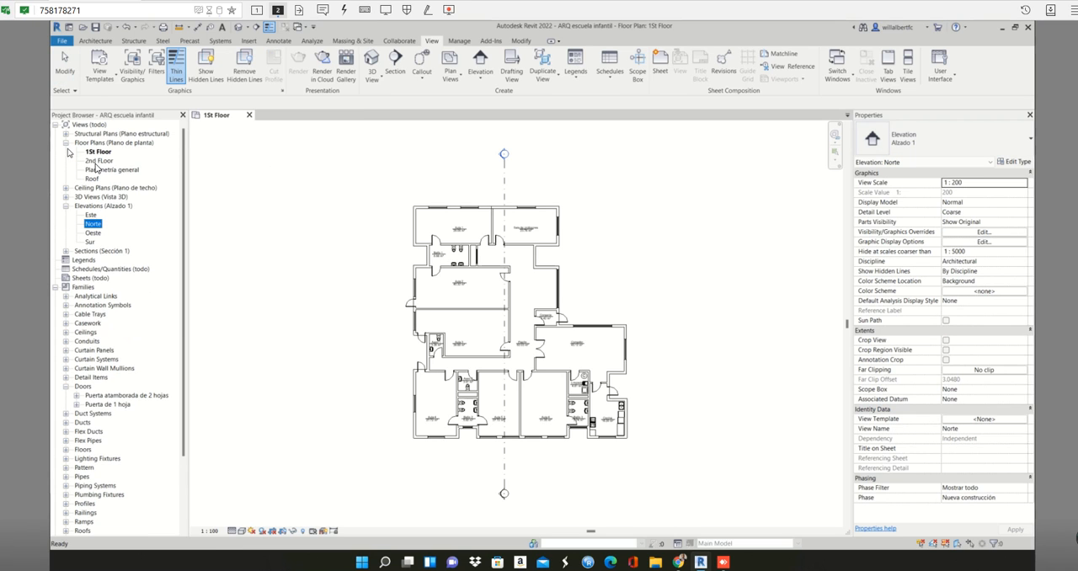
{"action": "left_click", "coordinate": [97, 163]}
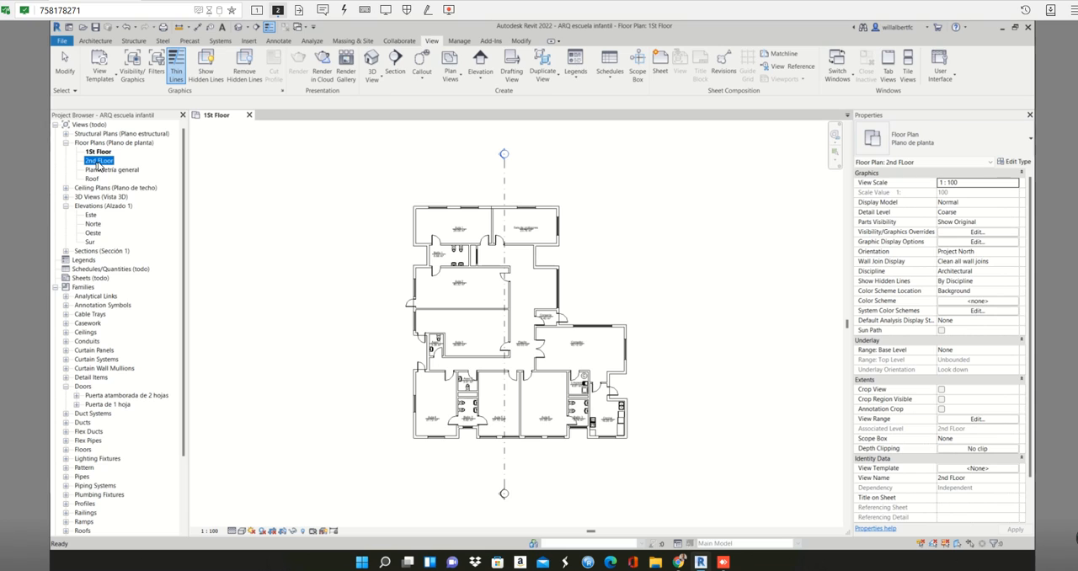
{"action": "double_click", "coordinate": [92, 163]}
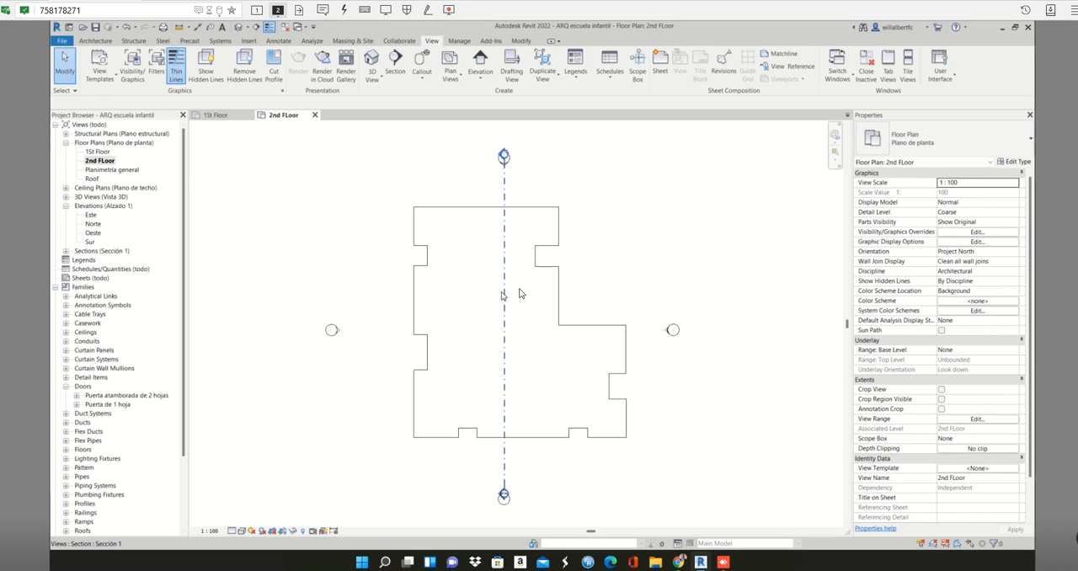
- Open the default 3D view and tile it with the 1St Floor and 2nd FLoor plans, framing the whole building
{"action": "left_click", "coordinate": [549, 287]}
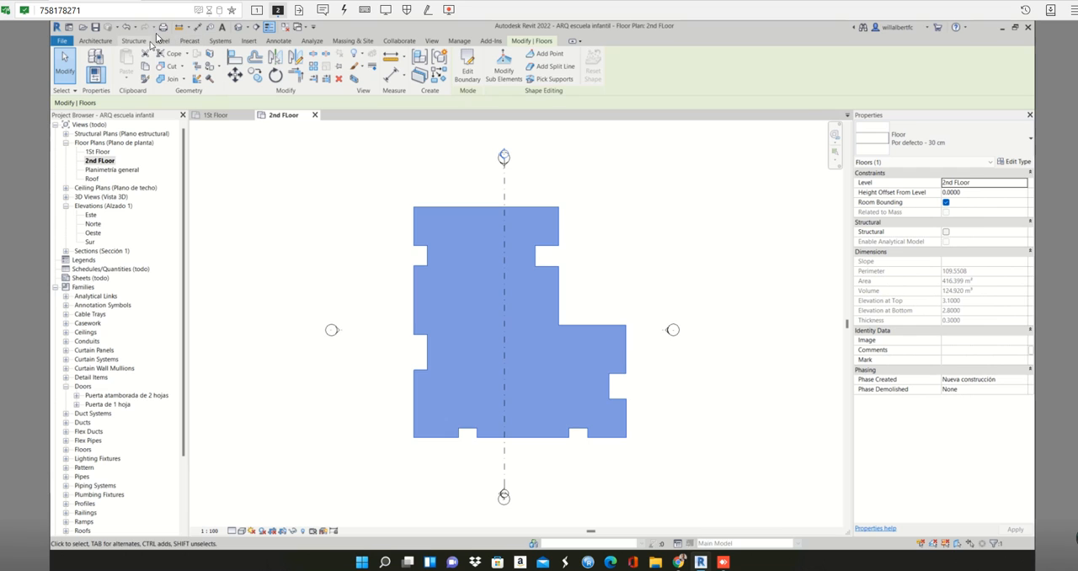
{"action": "left_click", "coordinate": [235, 29]}
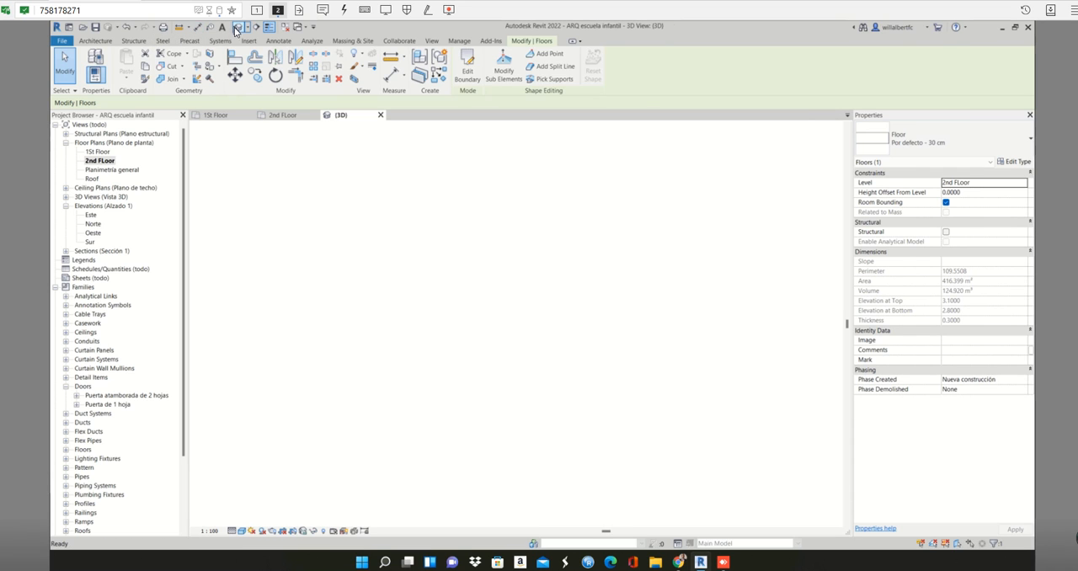
{"action": "key", "text": "w"}
{"action": "key", "text": "t"}
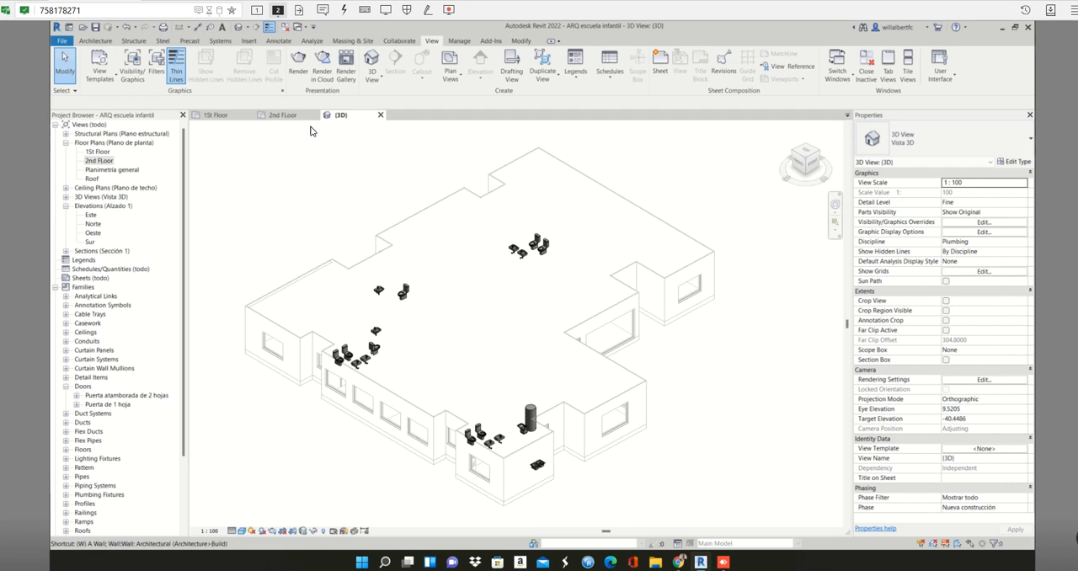
{"action": "scroll", "coordinate": [357, 244], "scroll_direction": "down", "scroll_amount": 4}
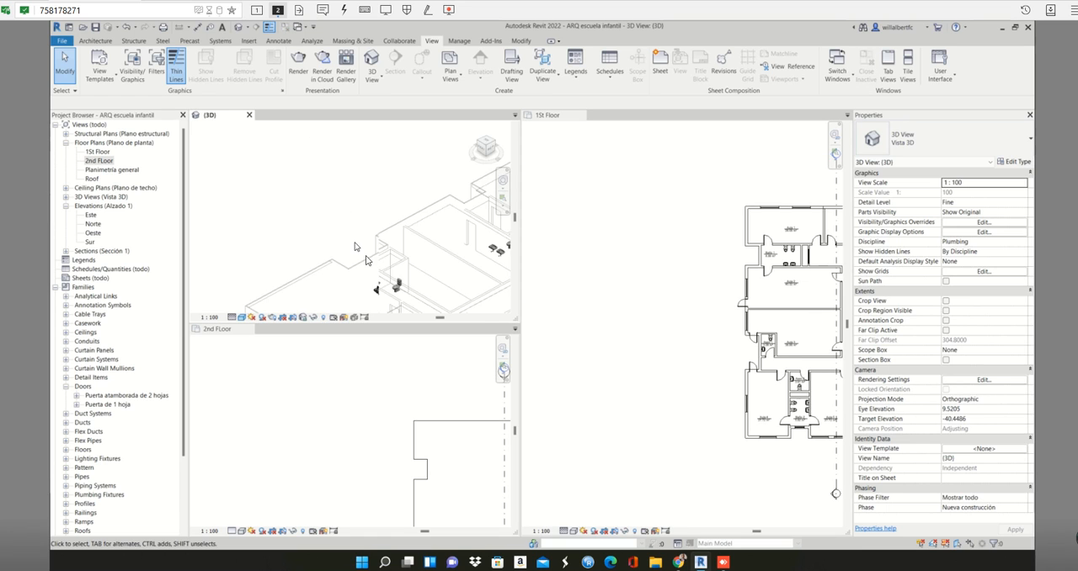
{"action": "middle_click_drag", "start_coordinate": [361, 251], "coordinate": [299, 163]}
{"action": "scroll", "coordinate": [330, 192], "scroll_direction": "up", "scroll_amount": 1}
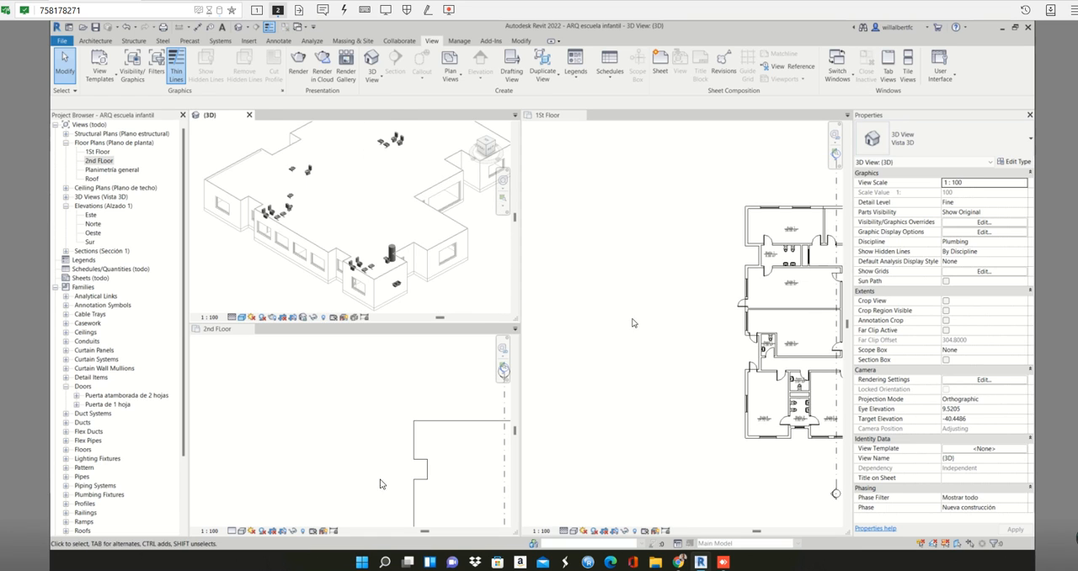
- Delete the Por defecto - 30 cm floor slab on the 2nd FLoor level
{"action": "left_click", "coordinate": [374, 459]}
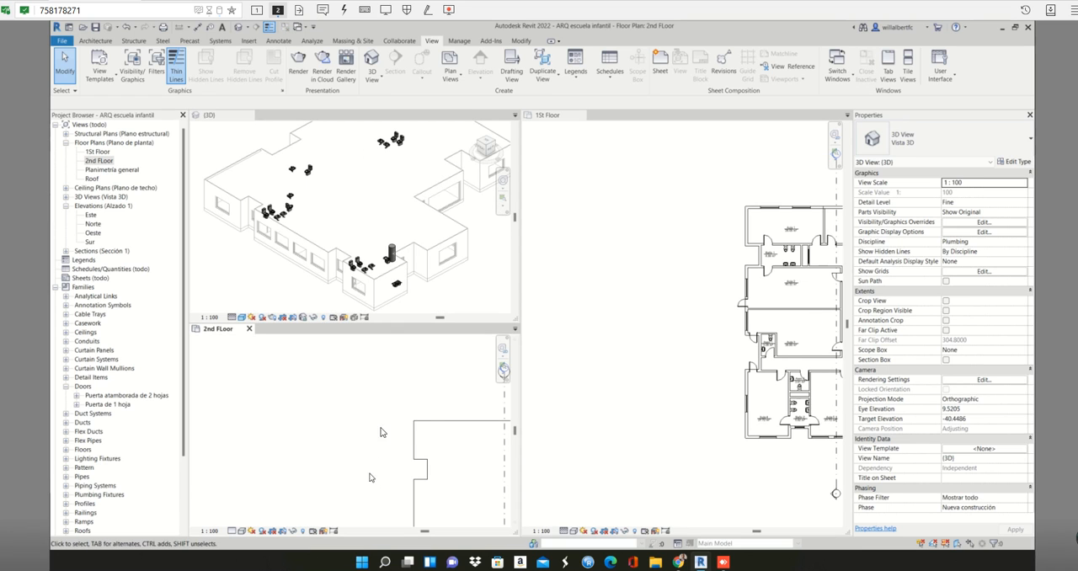
{"action": "left_click", "coordinate": [424, 421]}
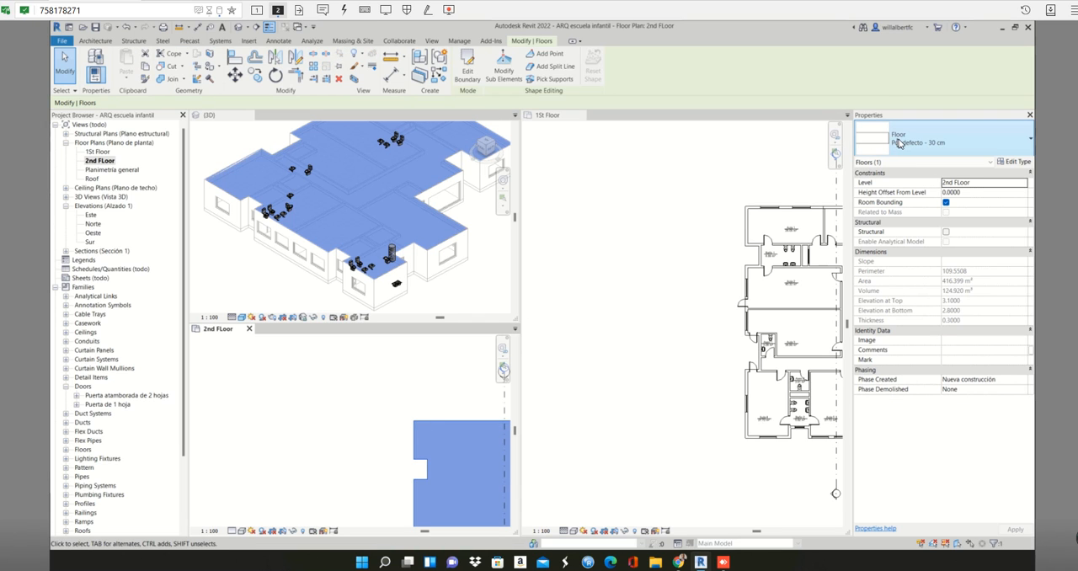
{"action": "scroll", "coordinate": [282, 259], "scroll_direction": "down", "scroll_amount": 2}
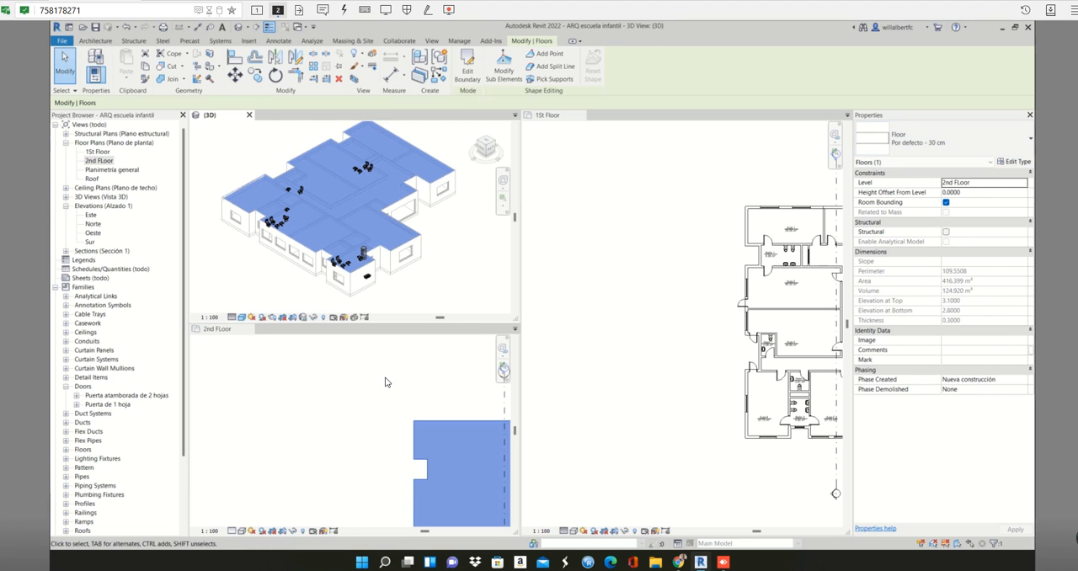
{"action": "left_click", "coordinate": [407, 427]}
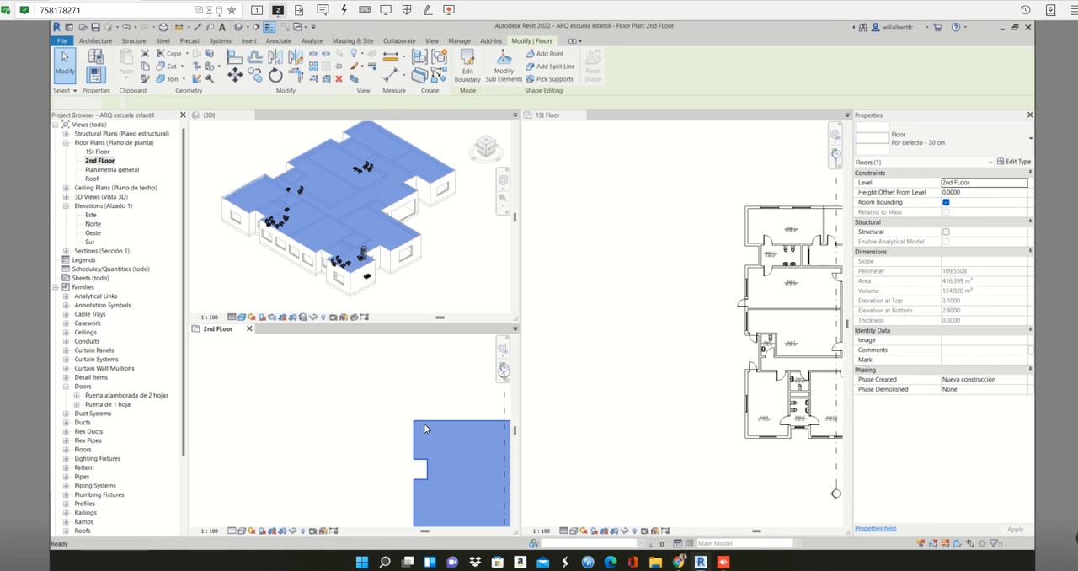
{"action": "key", "text": "Delete"}
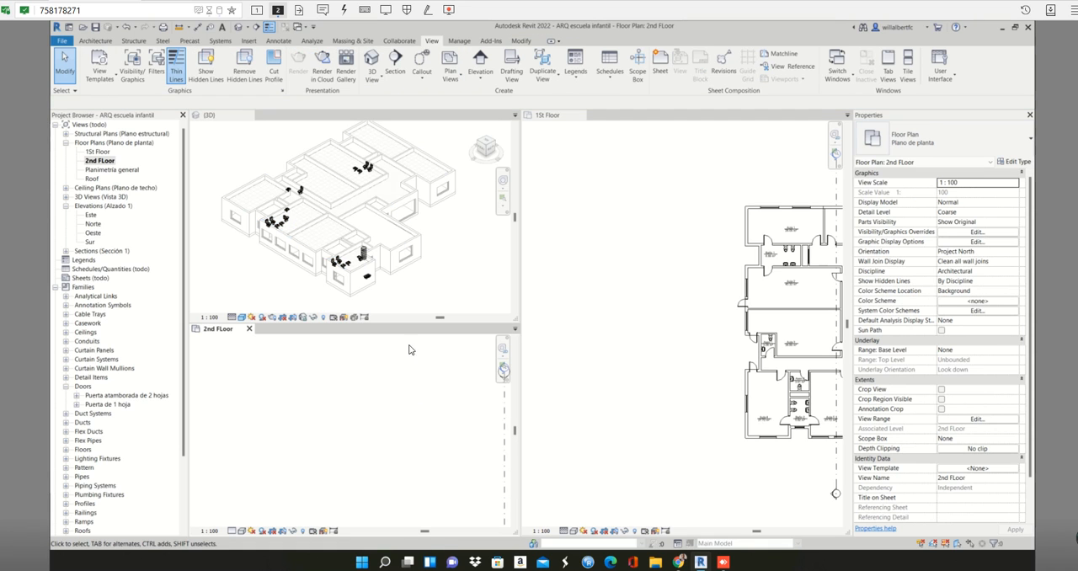
- Move the 2nd FLoor plan ahead of the 3D view and return the tiled views to tabs with that plan active
{"action": "scroll", "coordinate": [398, 289], "scroll_direction": "up", "scroll_amount": 2}
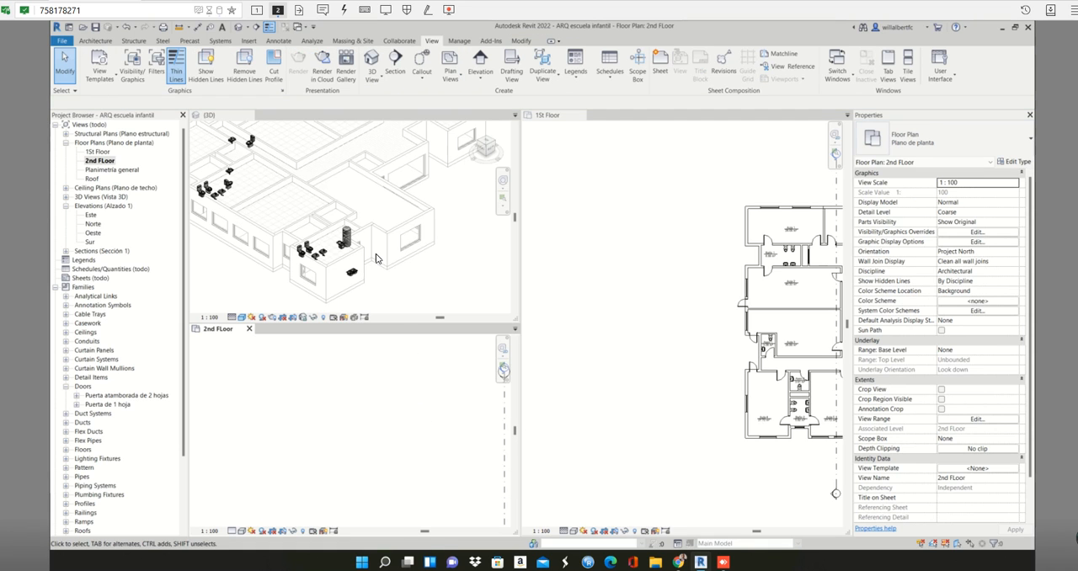
{"action": "scroll", "coordinate": [376, 258], "scroll_direction": "down", "scroll_amount": 2}
{"action": "scroll", "coordinate": [340, 373], "scroll_direction": "down", "scroll_amount": 1}
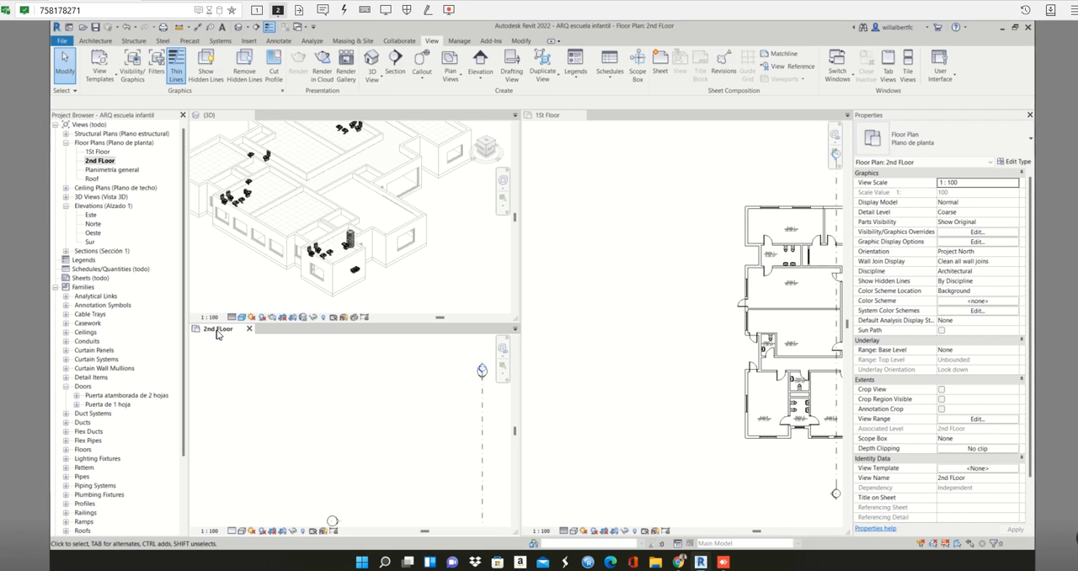
{"action": "left_click_drag", "start_coordinate": [218, 332], "coordinate": [308, 294]}
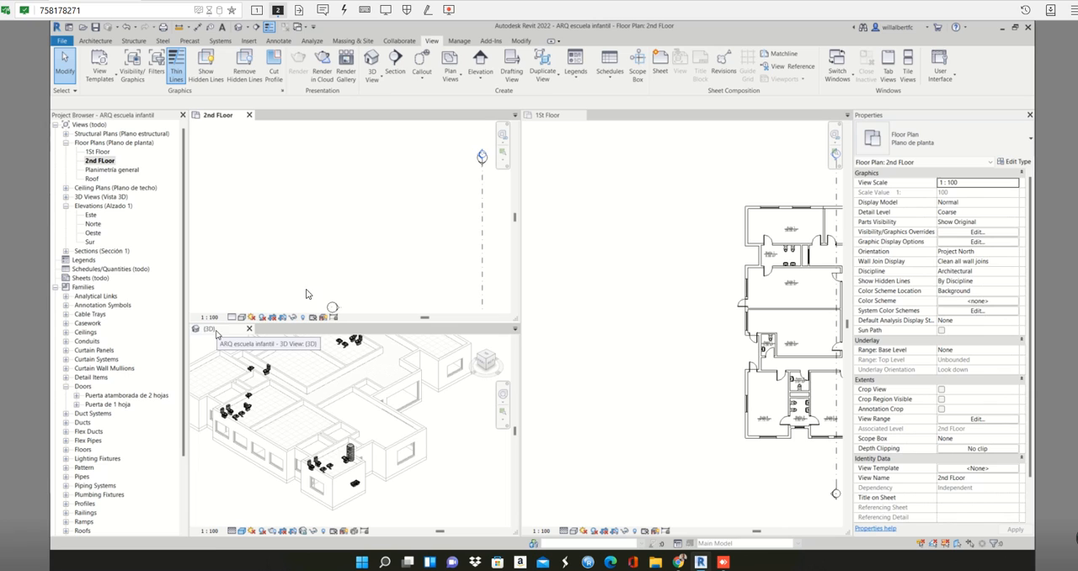
{"action": "double_click", "coordinate": [225, 116]}
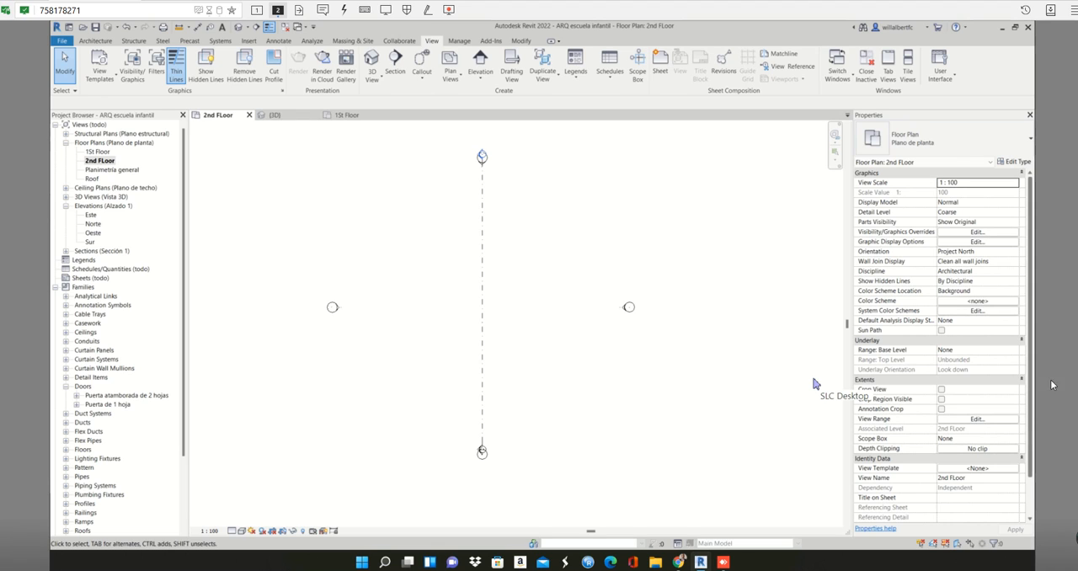
- Set the 2nd FLoor plan's view range bottom to Level Below (1St Floor) with an offset of 1.9
{"action": "left_click", "coordinate": [1001, 424]}
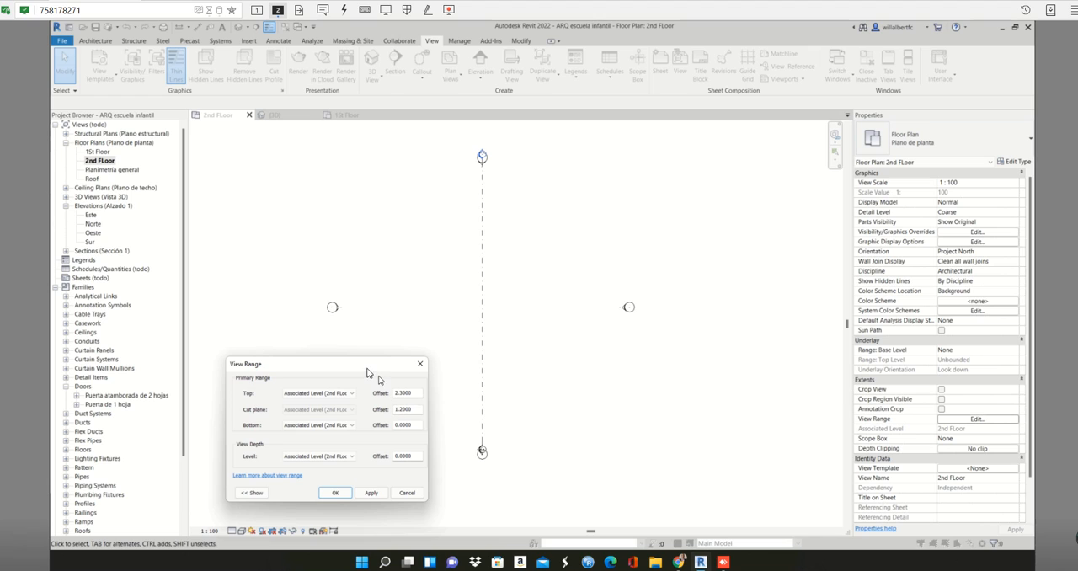
{"action": "left_click_drag", "start_coordinate": [367, 373], "coordinate": [529, 232]}
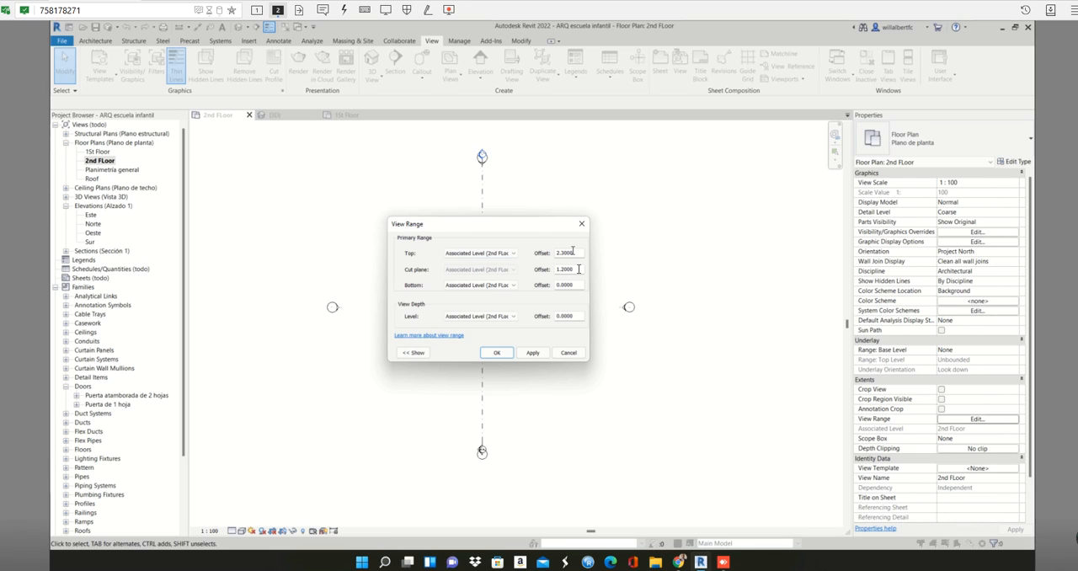
{"action": "left_click", "coordinate": [505, 287]}
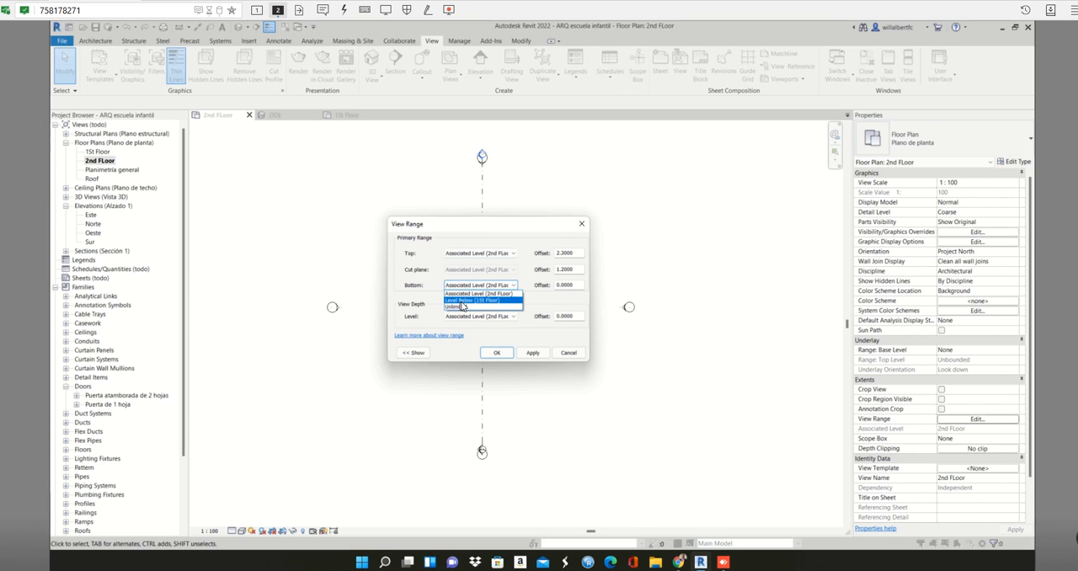
{"action": "left_click", "coordinate": [472, 300]}
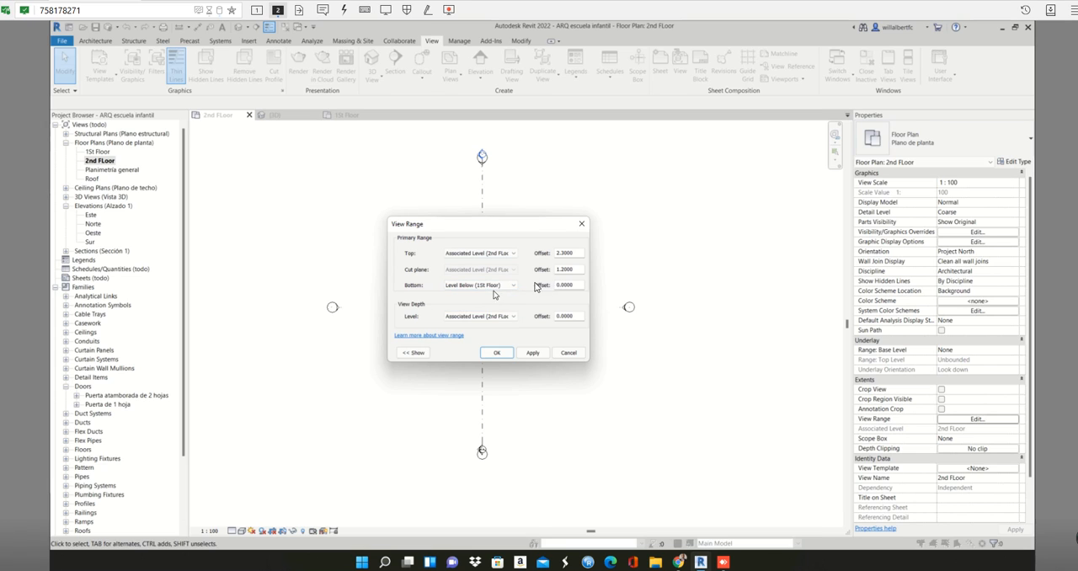
{"action": "left_click", "coordinate": [575, 283]}
{"action": "left_click_drag", "start_coordinate": [577, 285], "coordinate": [549, 288]}
{"action": "type", "text": "1.9"}
{"action": "left_click", "coordinate": [533, 353]}
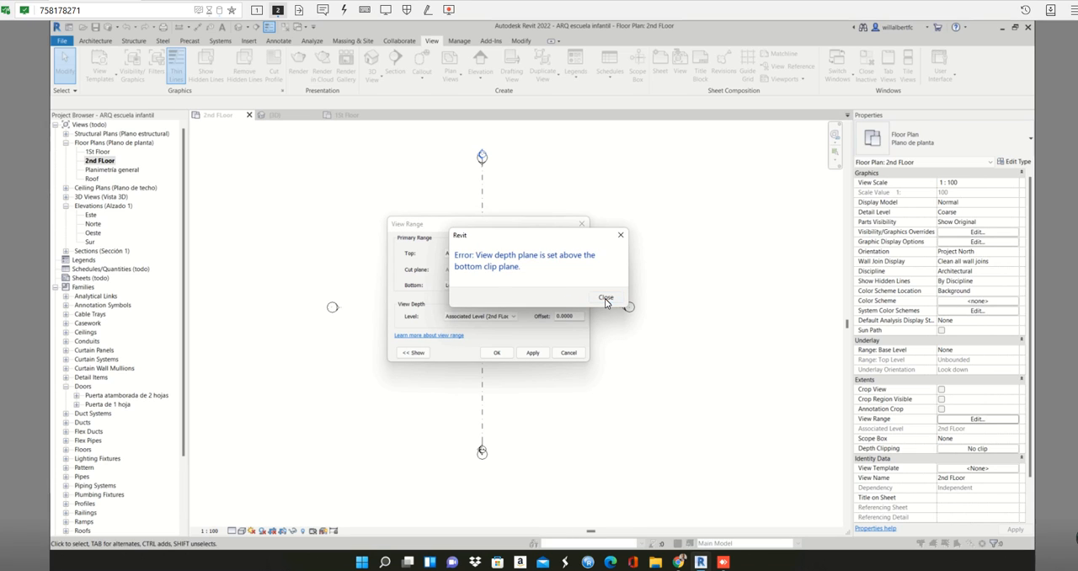
{"action": "left_click", "coordinate": [605, 300]}
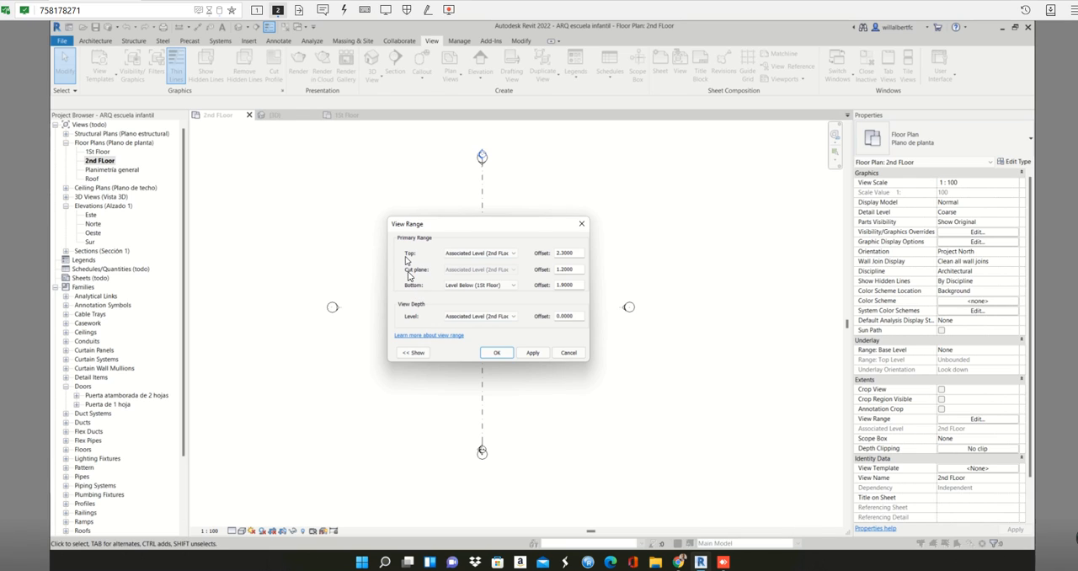
- Set the 2nd FLoor plan's view depth to Level Below (1St Floor) and apply the view range
{"action": "left_click", "coordinate": [495, 318]}
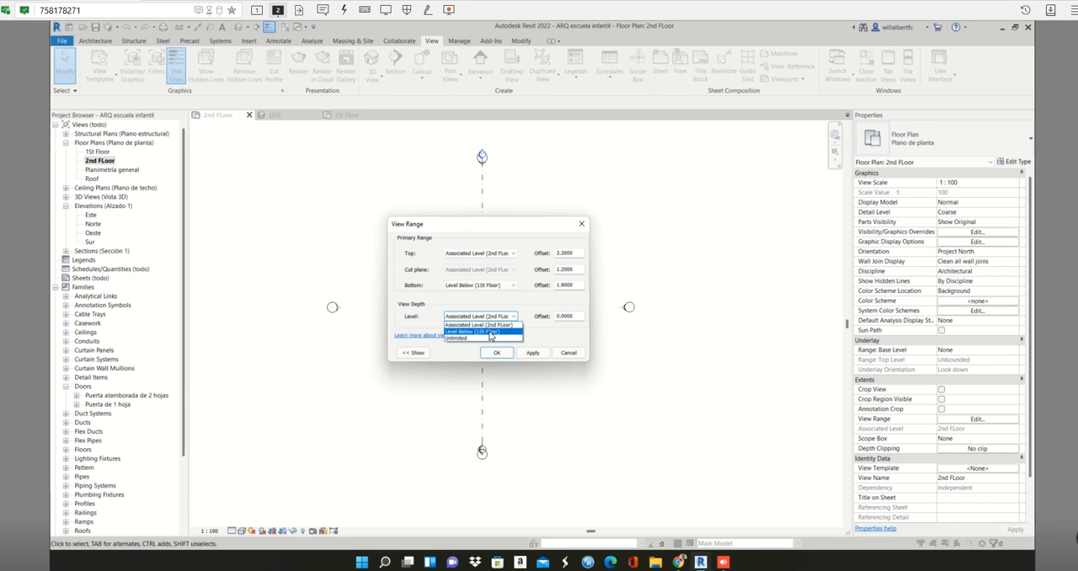
{"action": "left_click", "coordinate": [491, 333]}
{"action": "left_click", "coordinate": [573, 317]}
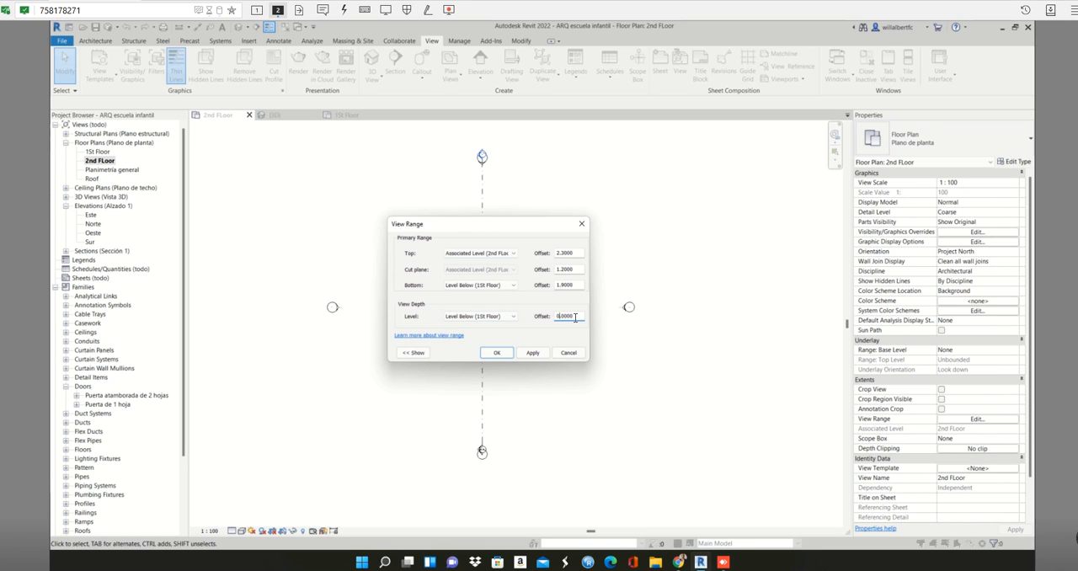
{"action": "double_click", "coordinate": [572, 318]}
{"action": "left_click", "coordinate": [523, 356]}
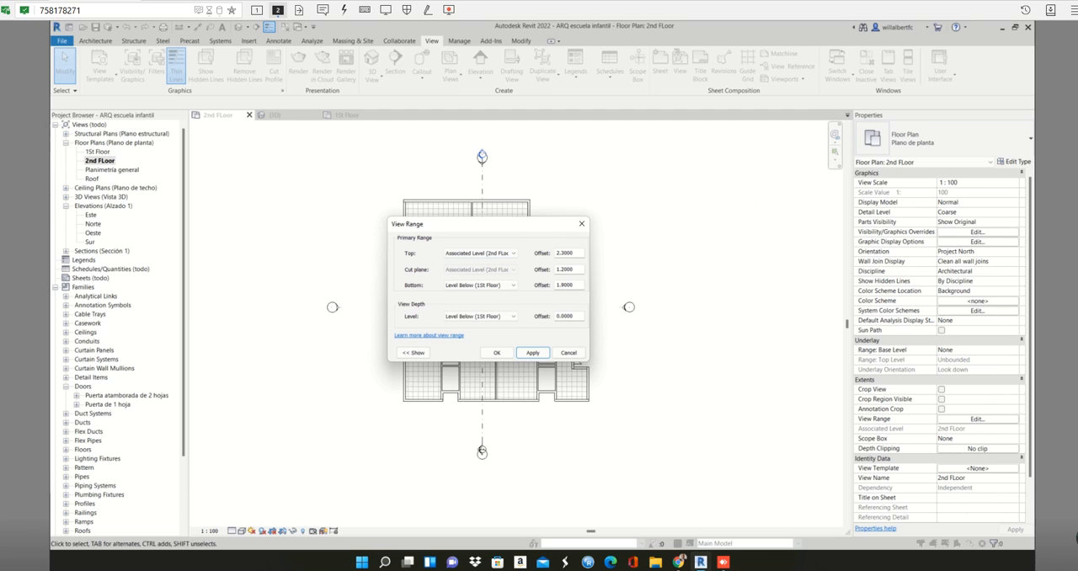
{"action": "left_click_drag", "start_coordinate": [472, 224], "coordinate": [745, 186]}
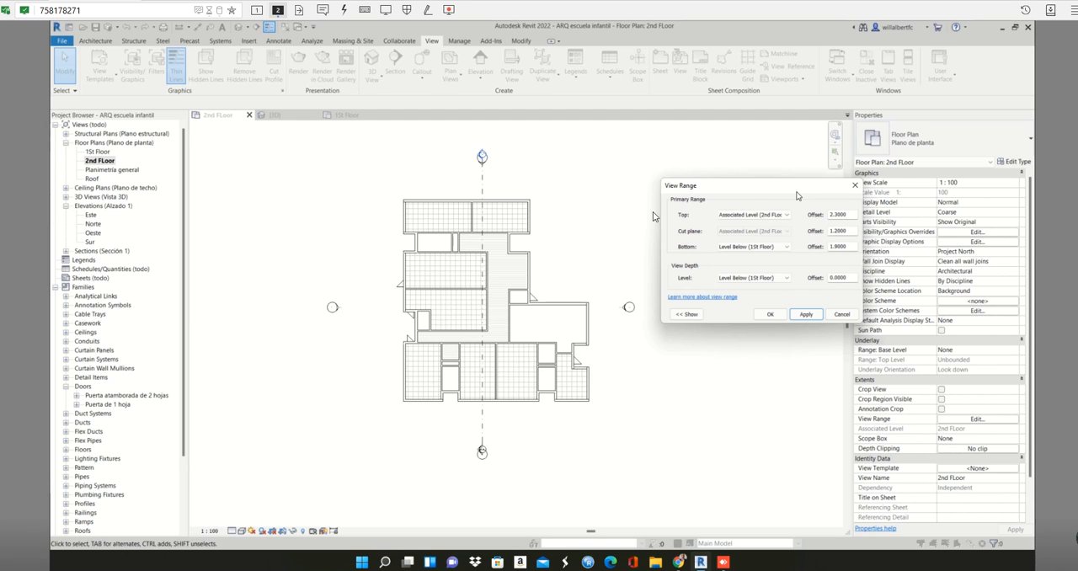
{"action": "left_click", "coordinate": [772, 315]}
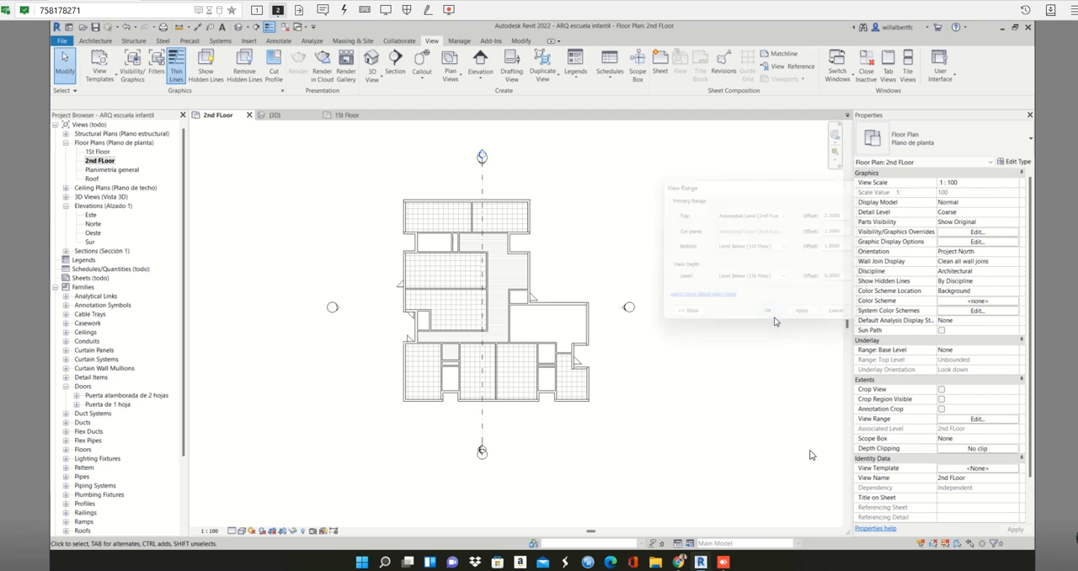
{"action": "left_click", "coordinate": [473, 290]}
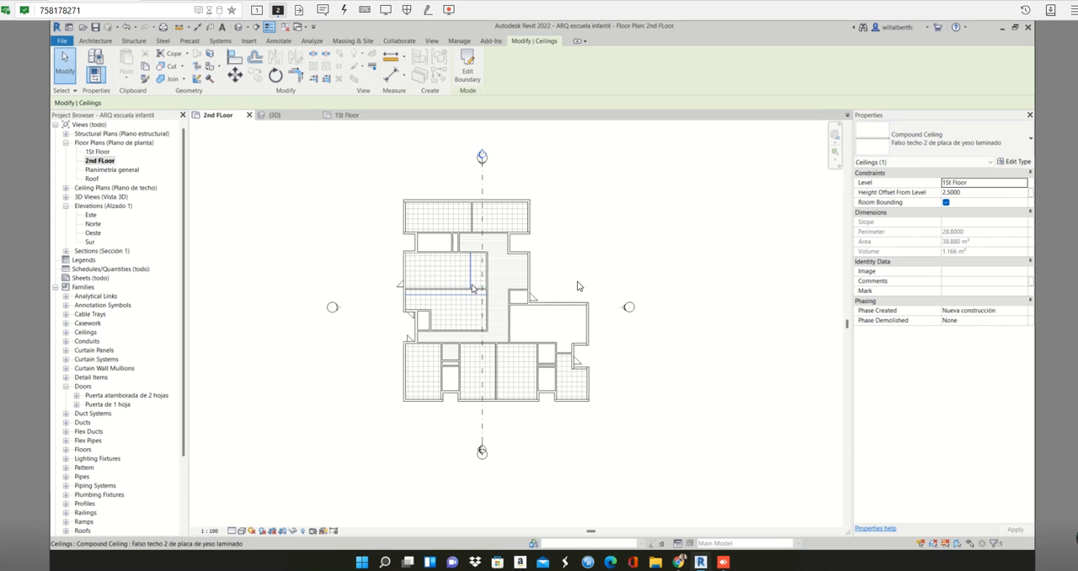
{"action": "left_click", "coordinate": [715, 415]}
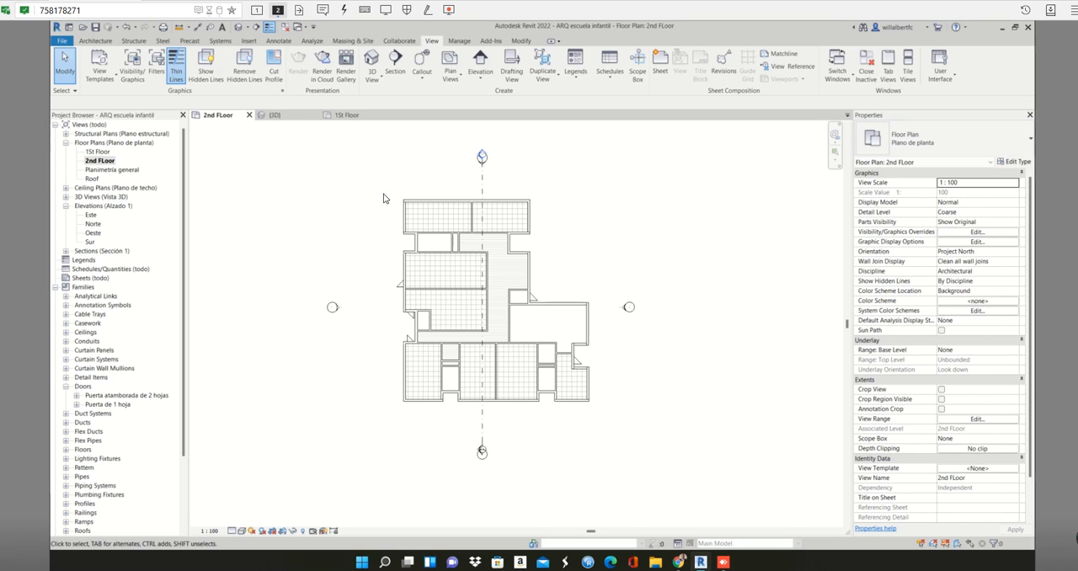
{"action": "left_click_drag", "start_coordinate": [384, 197], "coordinate": [608, 417]}
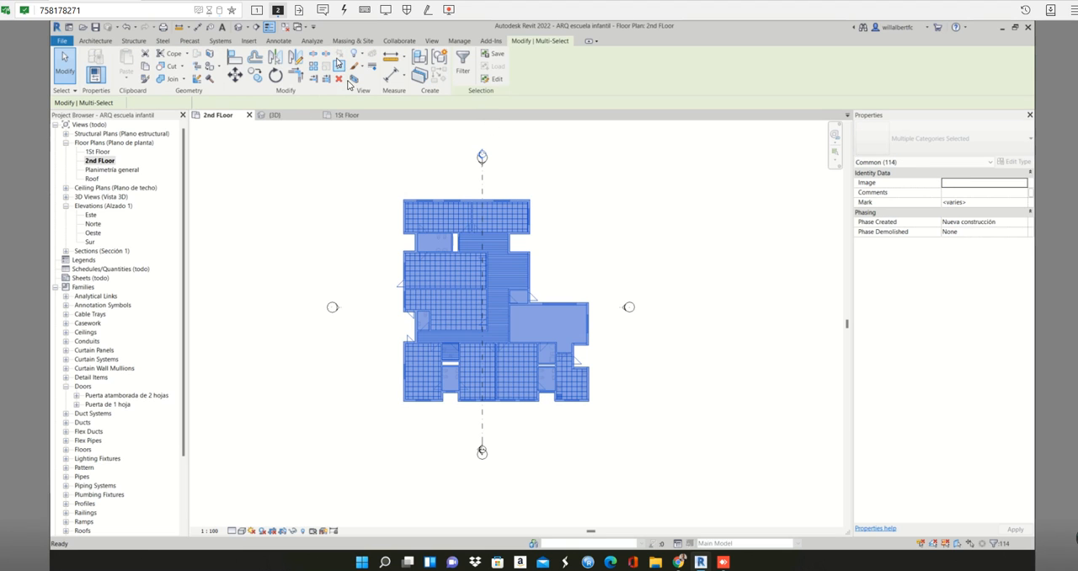
{"action": "left_click", "coordinate": [594, 221]}
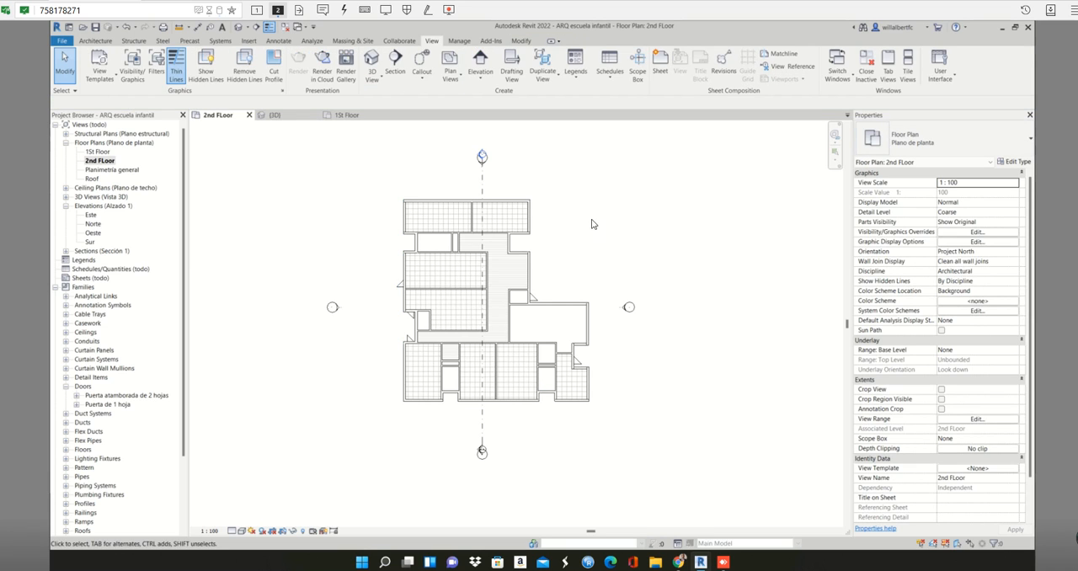
- Delete the vertical Sección 1 section line crossing the building in the 2nd FLoor plan
{"action": "left_click_drag", "start_coordinate": [595, 216], "coordinate": [455, 304]}
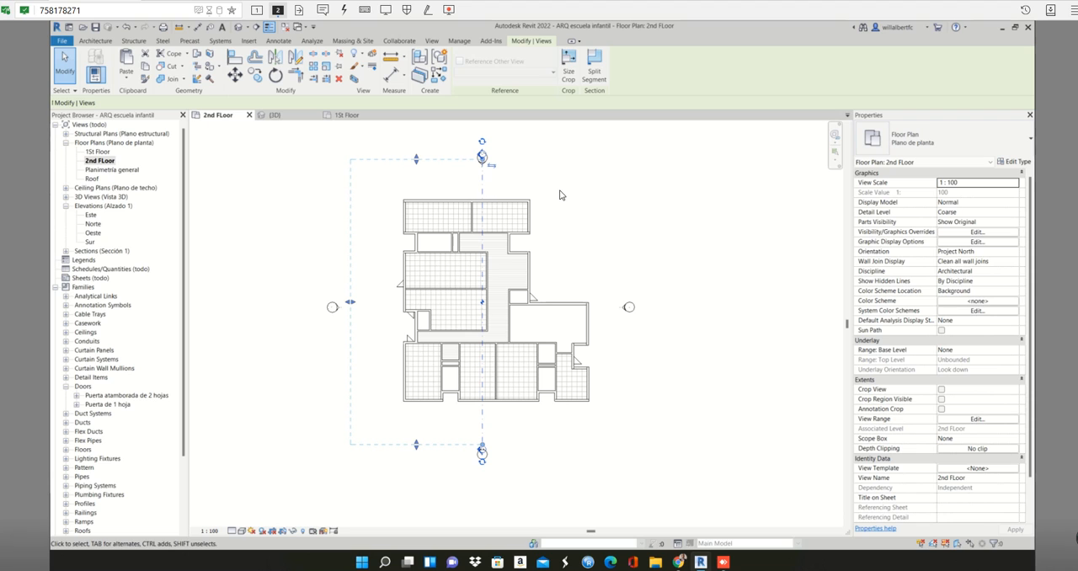
{"action": "left_click", "coordinate": [526, 186]}
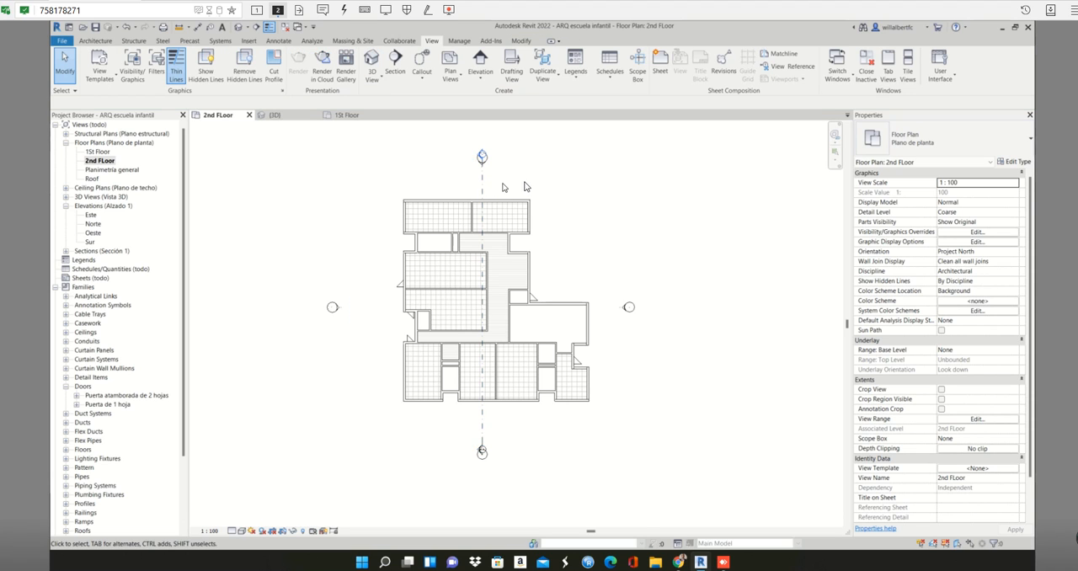
{"action": "left_click", "coordinate": [482, 182]}
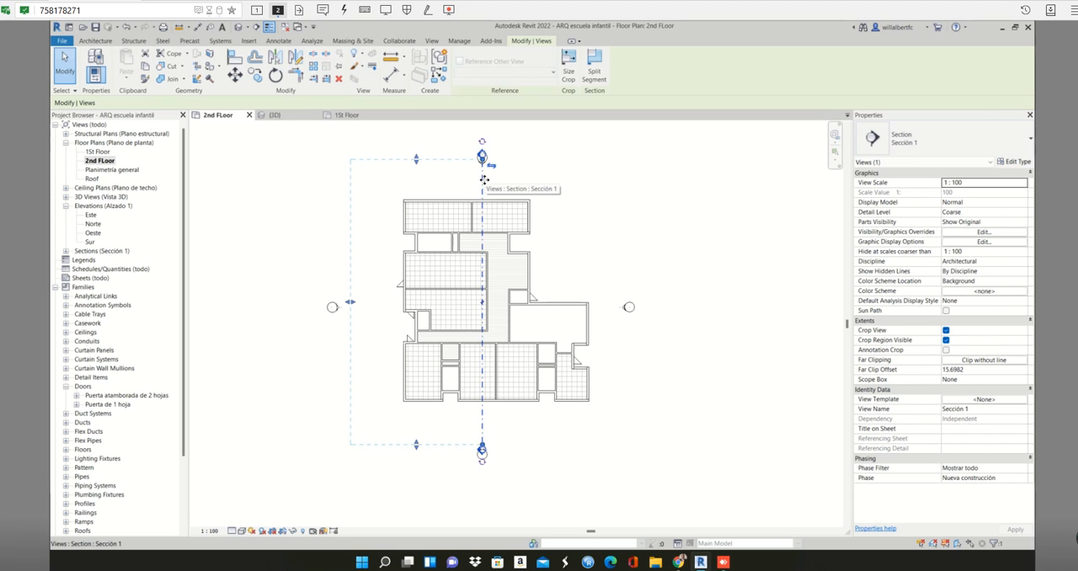
{"action": "key", "text": "Delete"}
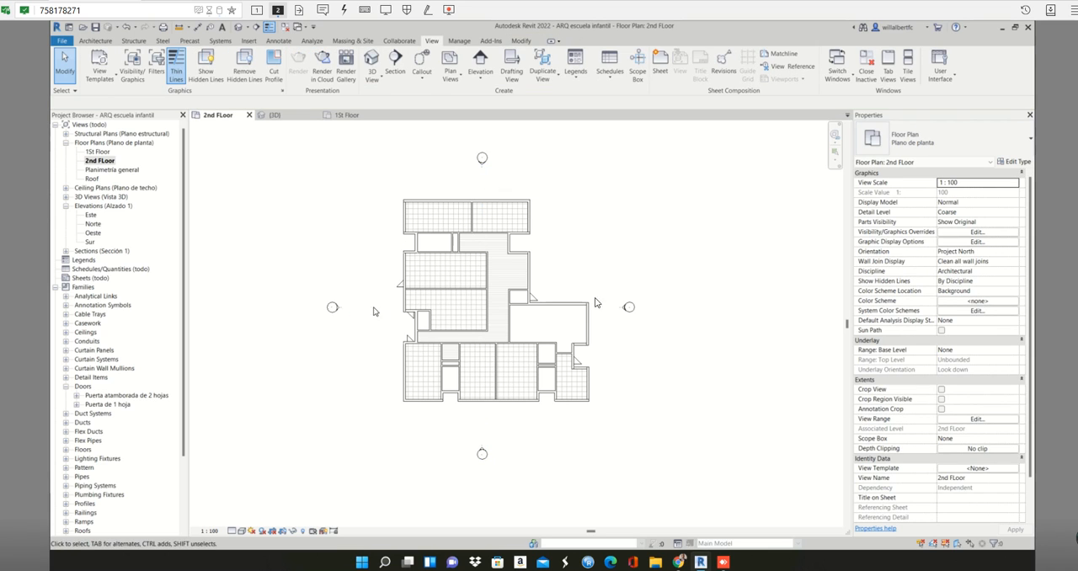
- Draw an 8 m Por defecto - 25 cm wall by Wall Centerline over the northern exterior wall, from its northwest corner to the interior partition
{"action": "scroll", "coordinate": [466, 253], "scroll_direction": "up", "scroll_amount": 3}
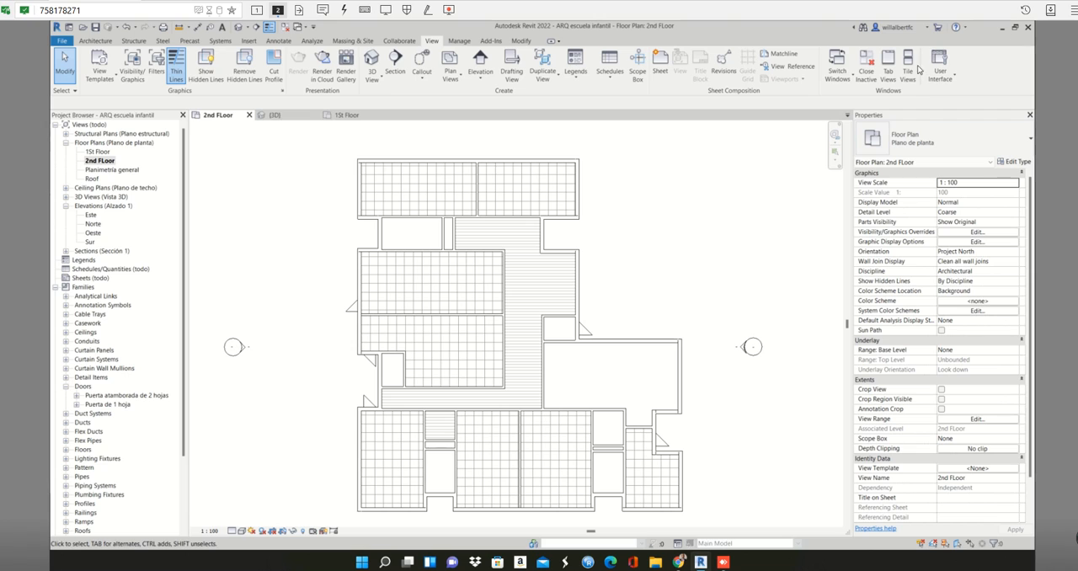
{"action": "left_click", "coordinate": [95, 41]}
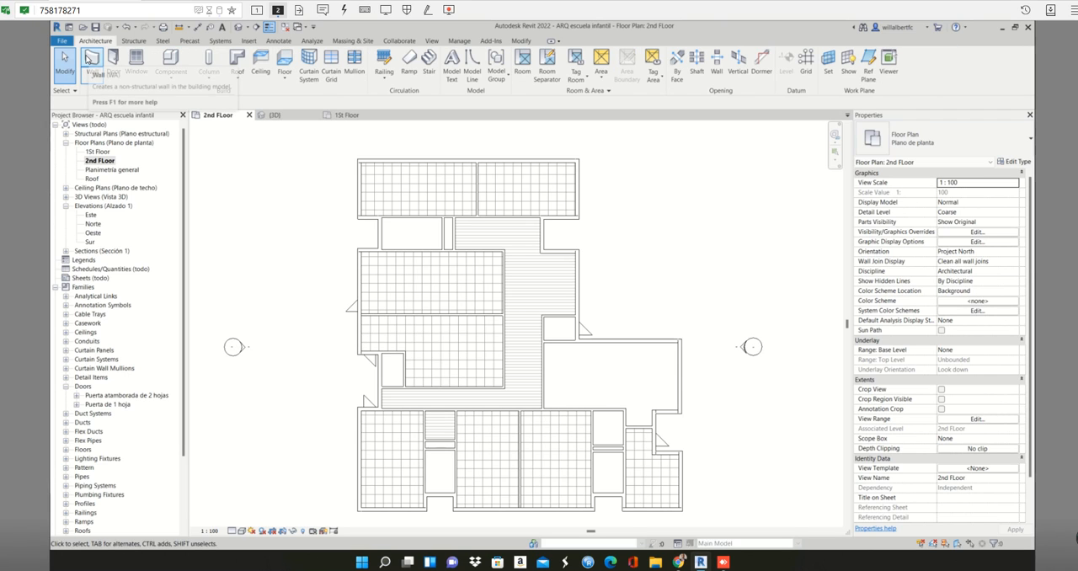
{"action": "left_click", "coordinate": [89, 57]}
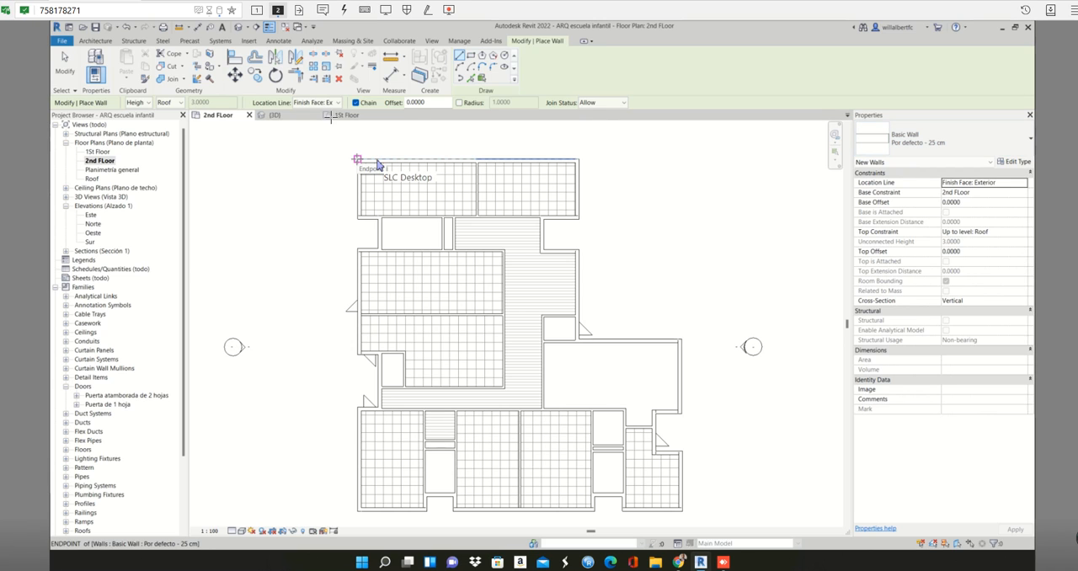
{"action": "left_click", "coordinate": [339, 102]}
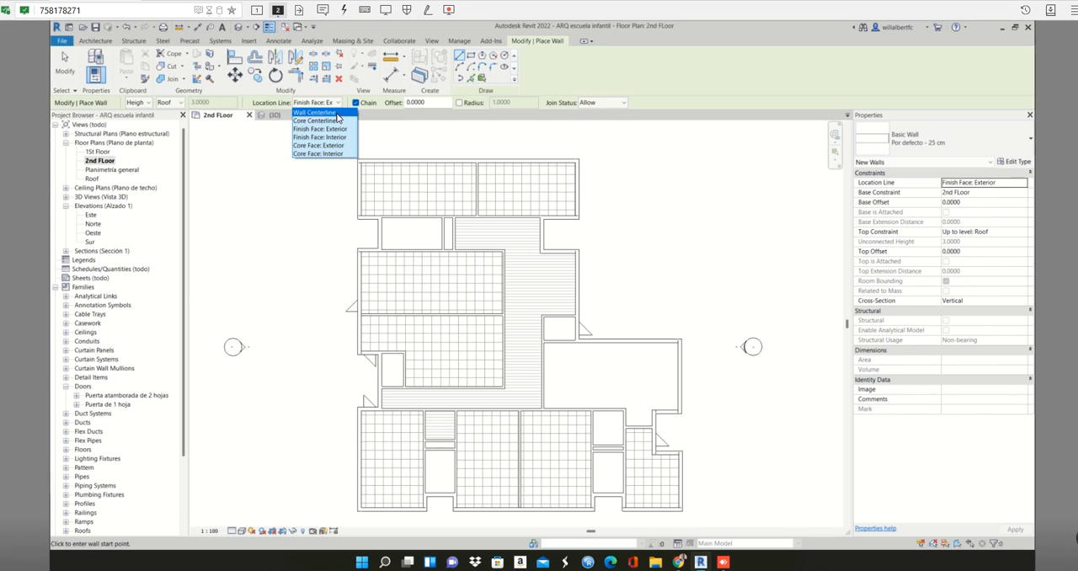
{"action": "left_click", "coordinate": [337, 113]}
{"action": "scroll", "coordinate": [362, 169], "scroll_direction": "up", "scroll_amount": 5}
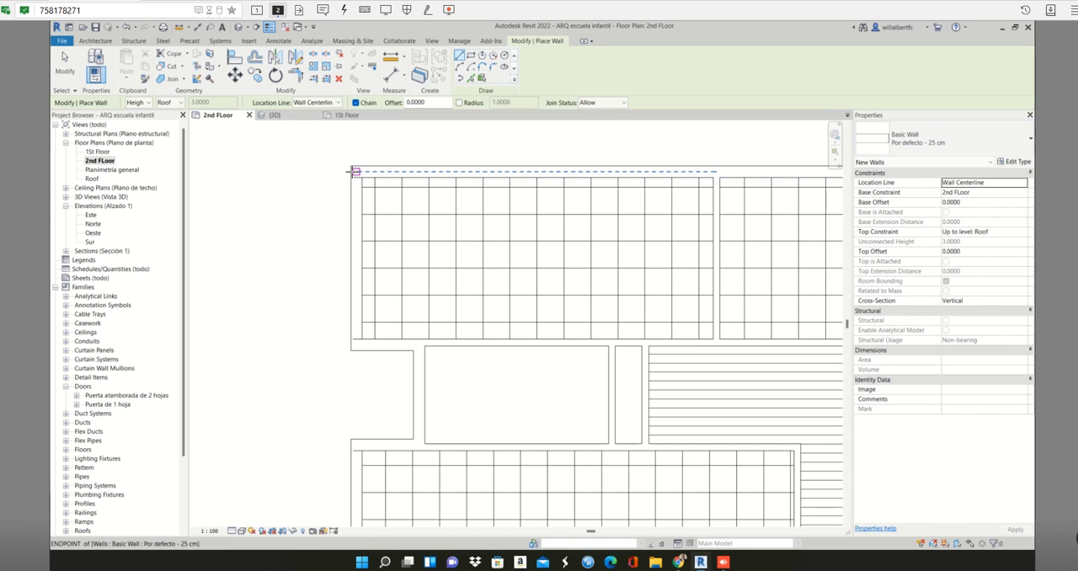
{"action": "left_click", "coordinate": [353, 171]}
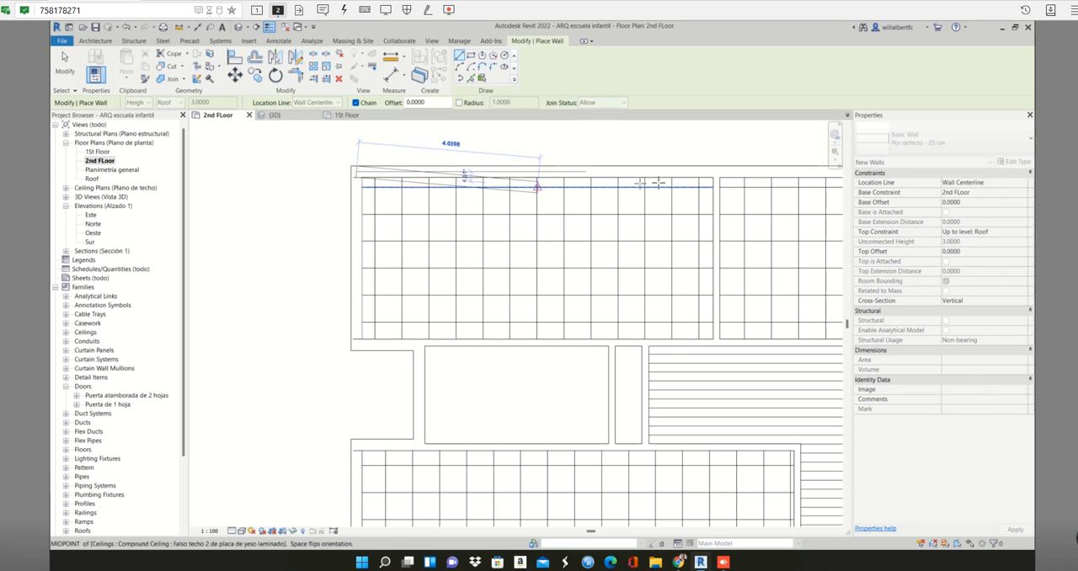
{"action": "left_click", "coordinate": [716, 171]}
{"action": "key", "text": "Escape"}
{"action": "key", "text": "Escape"}
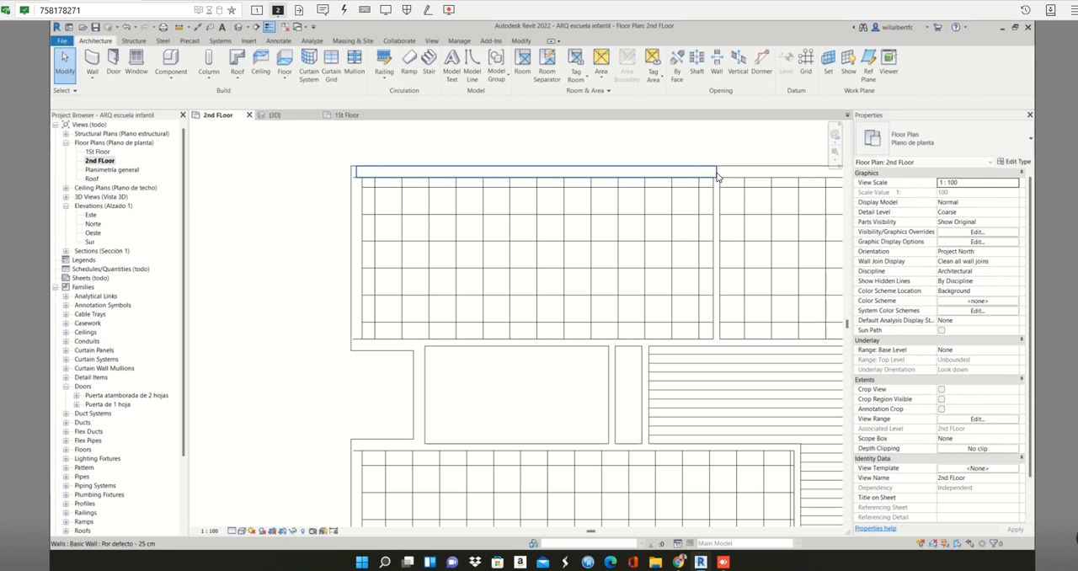
{"action": "left_click", "coordinate": [717, 176]}
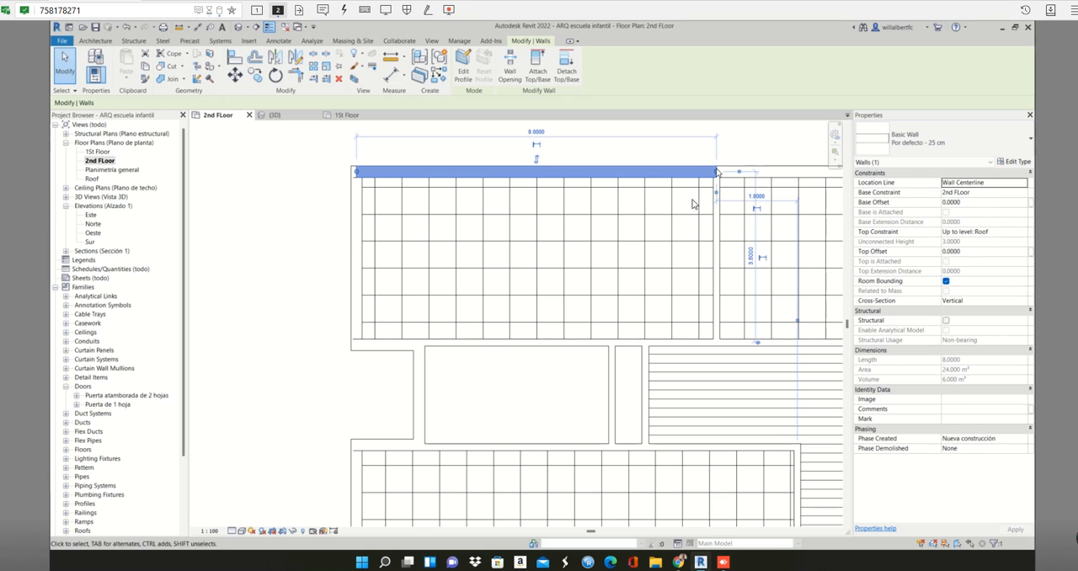
{"action": "left_click", "coordinate": [706, 140]}
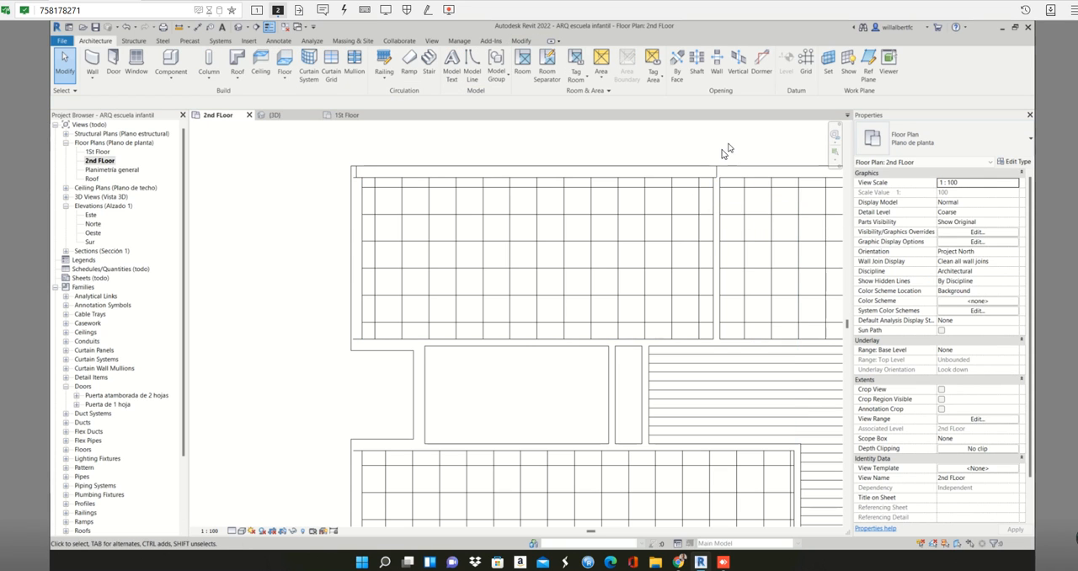
{"action": "middle_click_drag", "start_coordinate": [734, 153], "coordinate": [720, 159]}
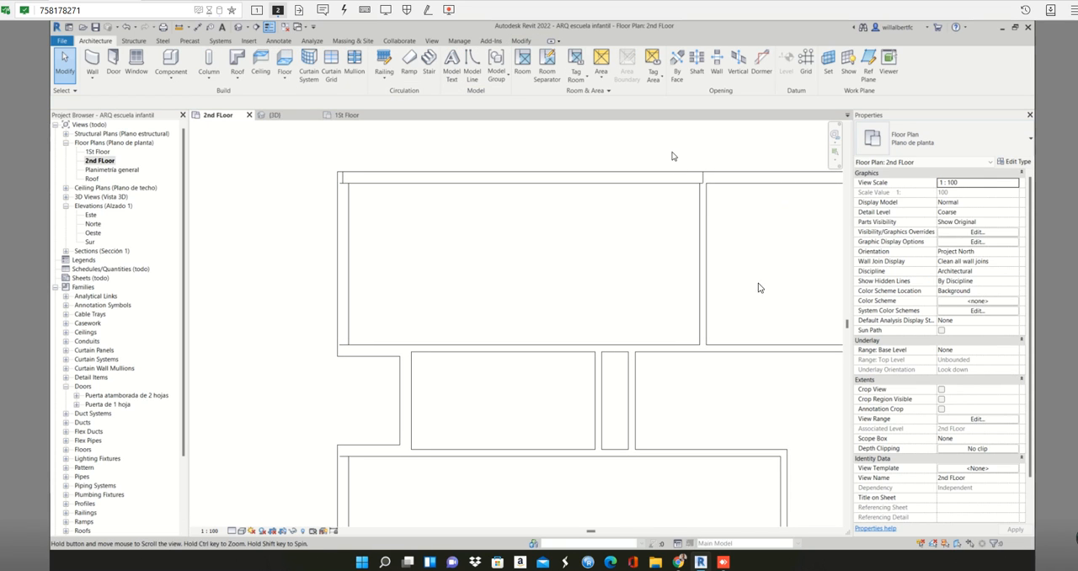
- Set the 2nd FLoor plan's view depth offset to 1.8 and apply the view range
{"action": "left_click", "coordinate": [999, 422]}
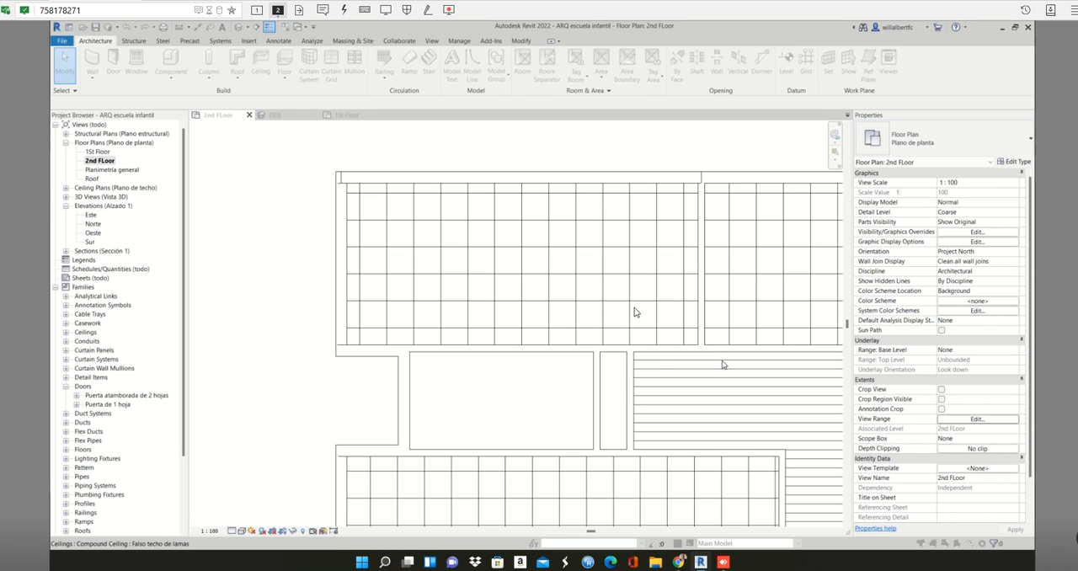
{"action": "left_click", "coordinate": [782, 278]}
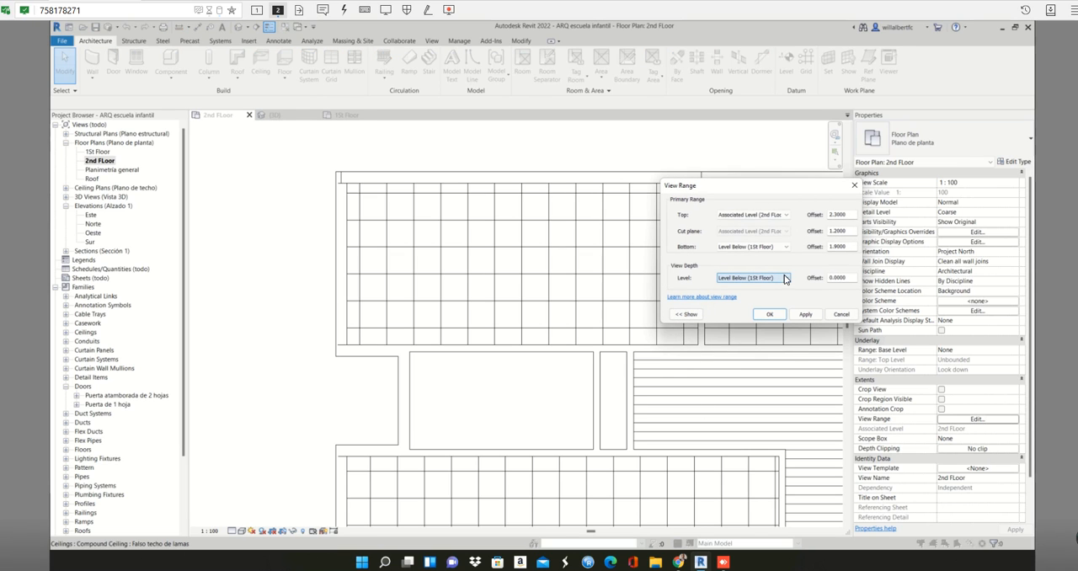
{"action": "double_click", "coordinate": [845, 279]}
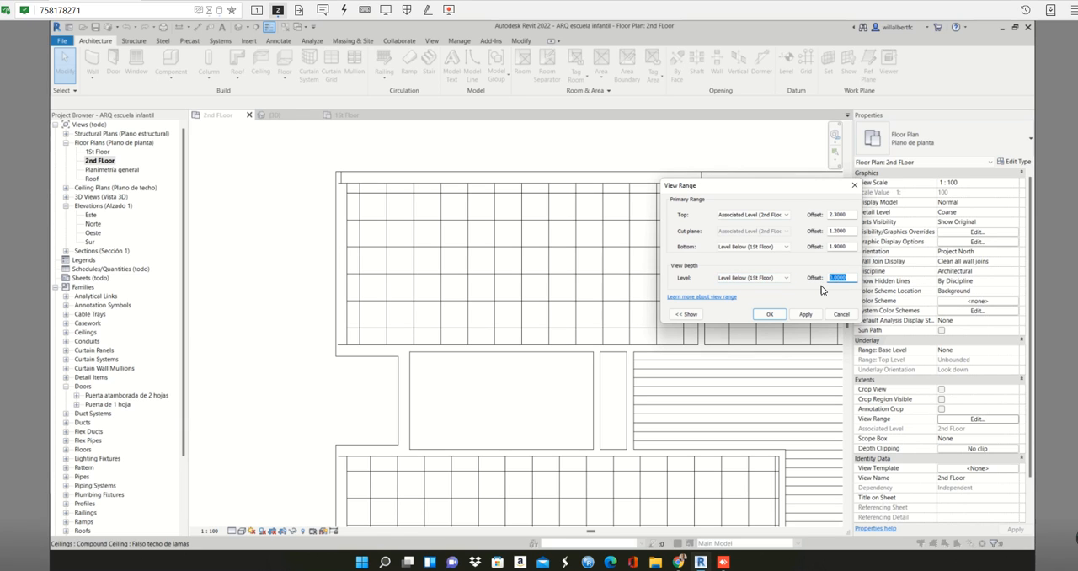
{"action": "type", "text": "1.8"}
{"action": "left_click", "coordinate": [806, 314]}
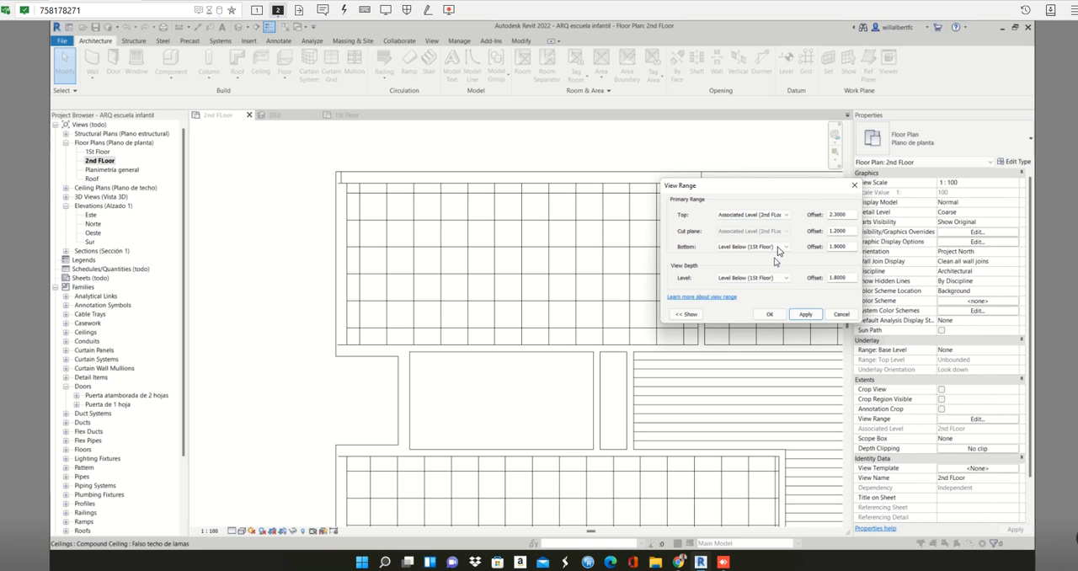
{"action": "left_click", "coordinate": [769, 313]}
{"action": "left_click", "coordinate": [478, 303]}
{"action": "scroll", "coordinate": [484, 301], "scroll_direction": "down", "scroll_amount": 3}
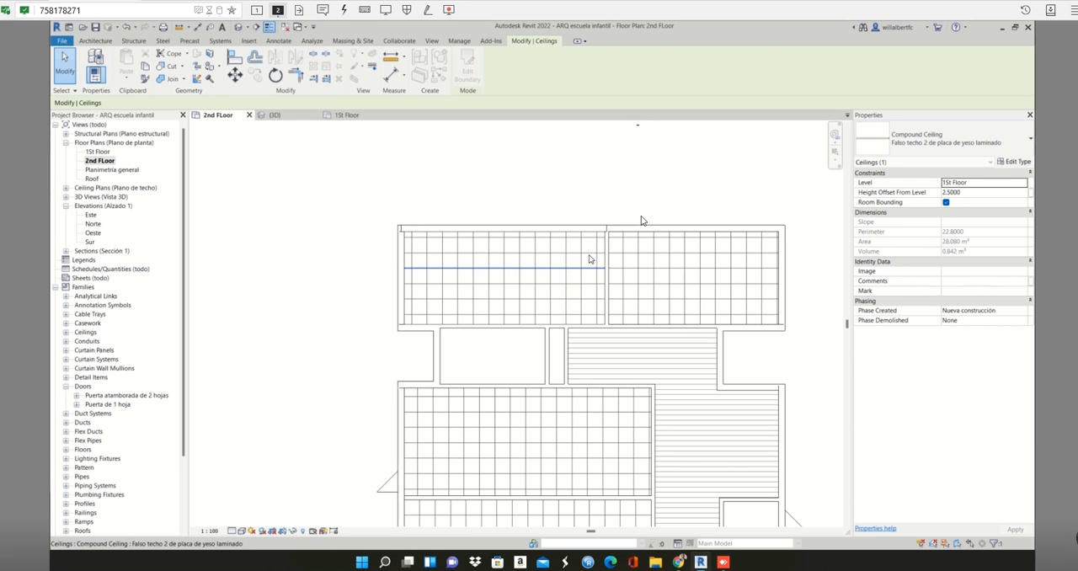
{"action": "key", "text": "Escape"}
{"action": "left_click", "coordinate": [605, 229]}
{"action": "key", "text": "Escape"}
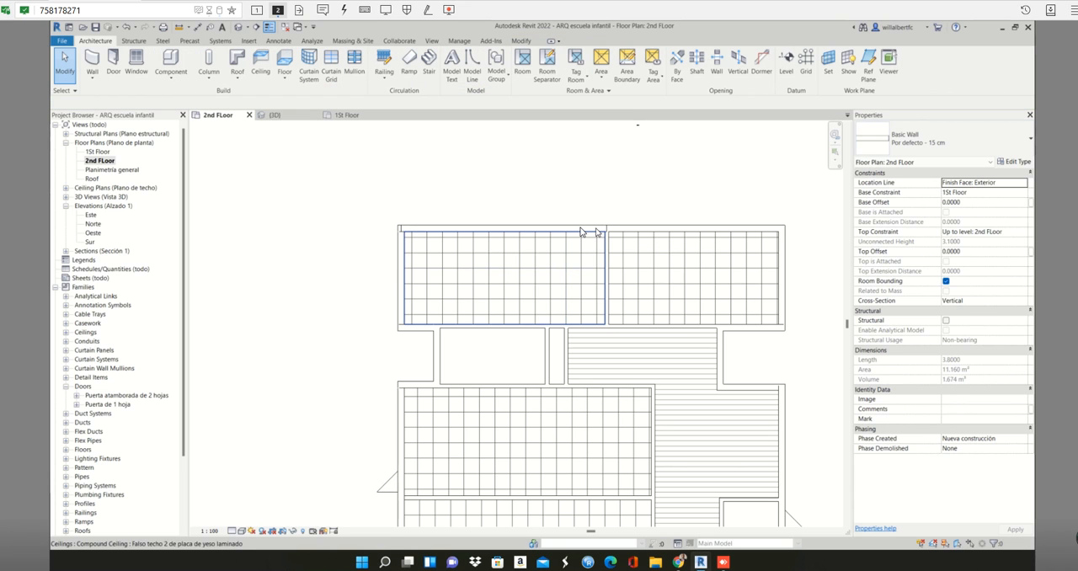
- Compare the properties of the new northern wall with those of the existing eastern exterior wall in the 2nd FLoor plan
{"action": "left_click", "coordinate": [573, 229]}
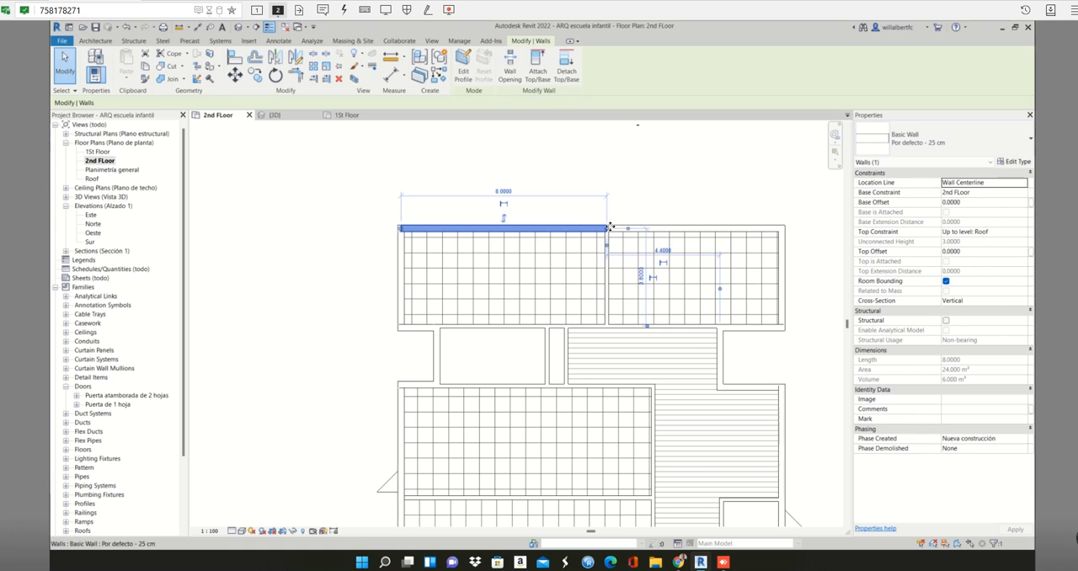
{"action": "middle_click_drag", "start_coordinate": [609, 228], "coordinate": [512, 164]}
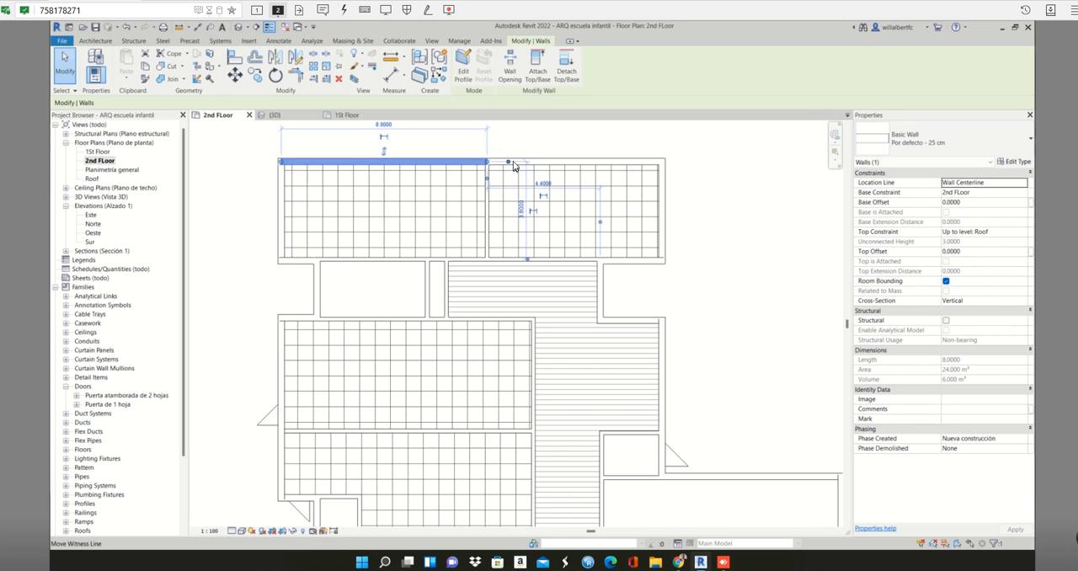
{"action": "left_click", "coordinate": [658, 166]}
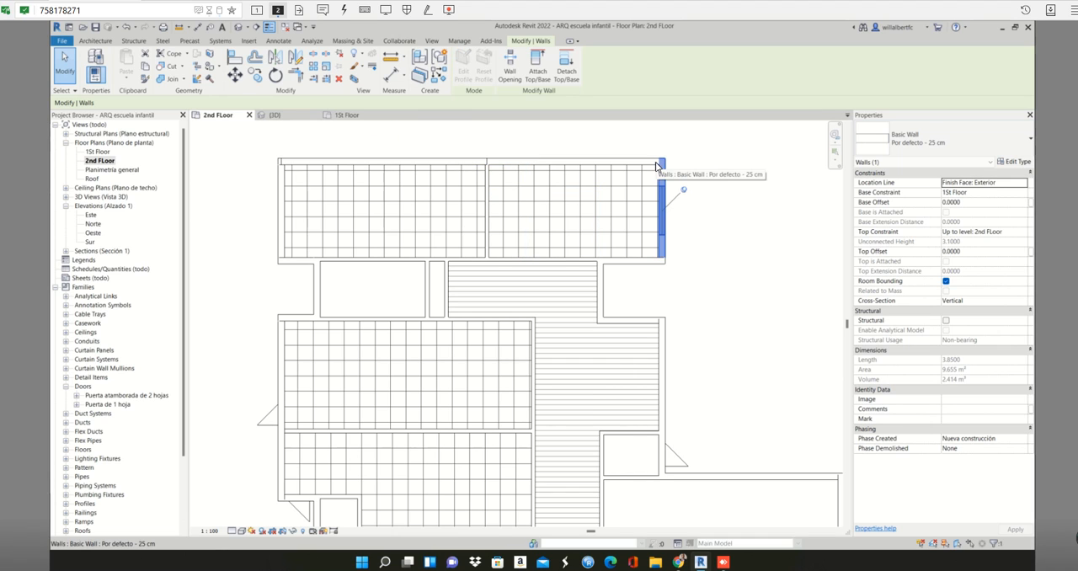
{"action": "key", "text": "Escape"}
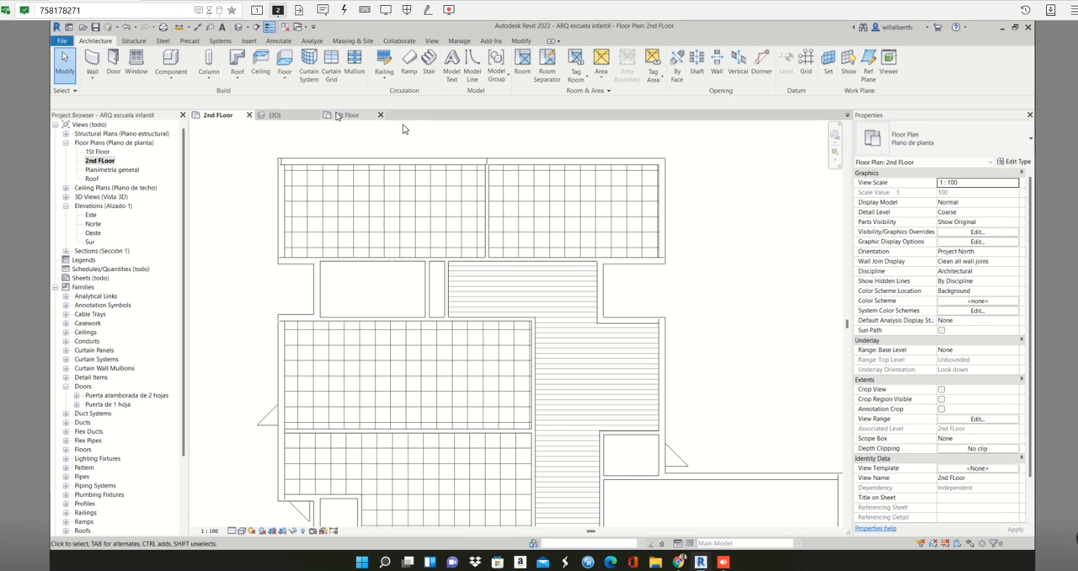
- Close the 1St Floor view and tile the 2nd FLoor plan beside the 3D view, with the whole building in sight
{"action": "left_click", "coordinate": [379, 116]}
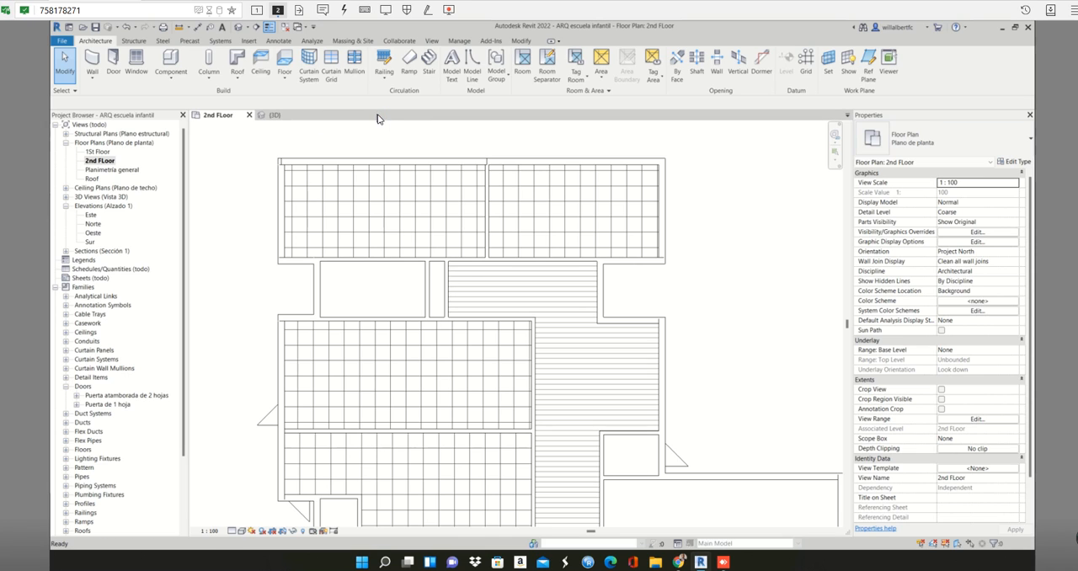
{"action": "key", "text": "w"}
{"action": "key", "text": "t"}
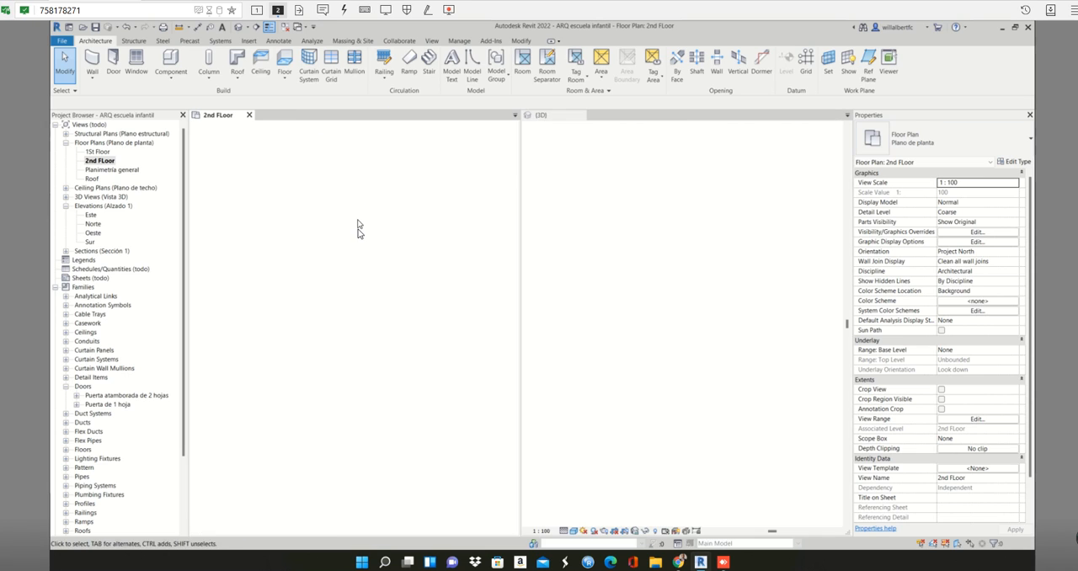
{"action": "middle_click_drag", "start_coordinate": [428, 258], "coordinate": [348, 346]}
{"action": "middle_click_drag", "start_coordinate": [780, 254], "coordinate": [756, 286]}
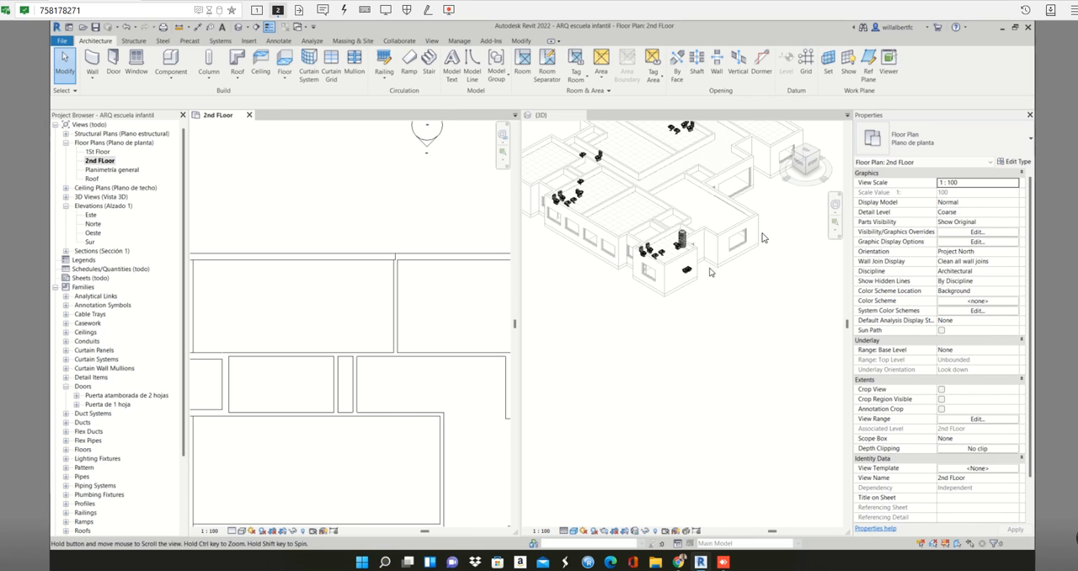
{"action": "left_click", "coordinate": [754, 286]}
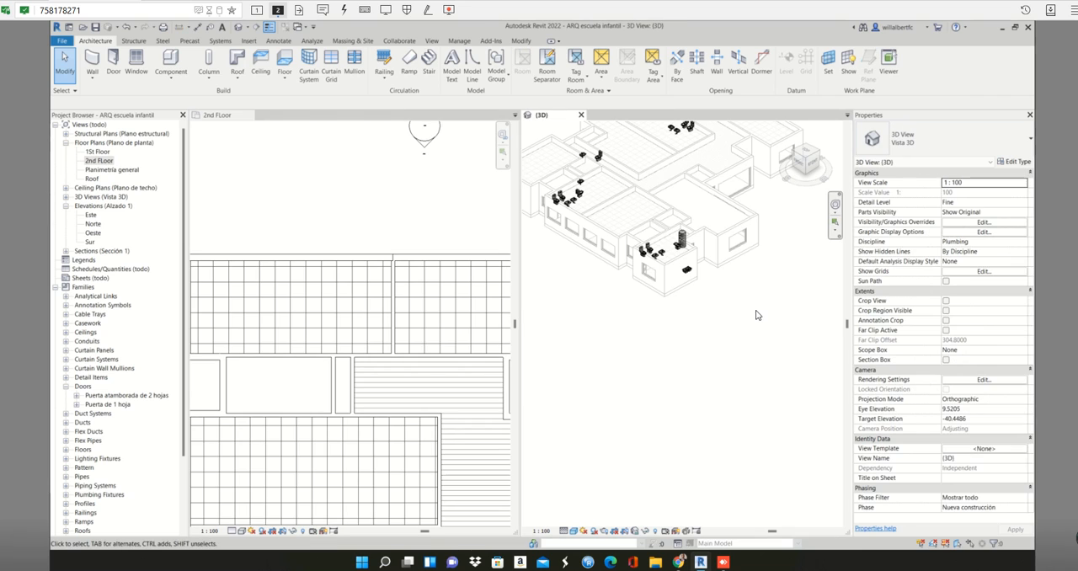
{"action": "mouse_move", "coordinate": [758, 236]}
{"action": "middle_mouse_down", "text": "shift"}
{"action": "mouse_move", "coordinate": [750, 212]}
{"action": "mouse_move", "coordinate": [746, 224]}
{"action": "mouse_move", "coordinate": [729, 211]}
{"action": "middle_mouse_up", "text": "shift"}
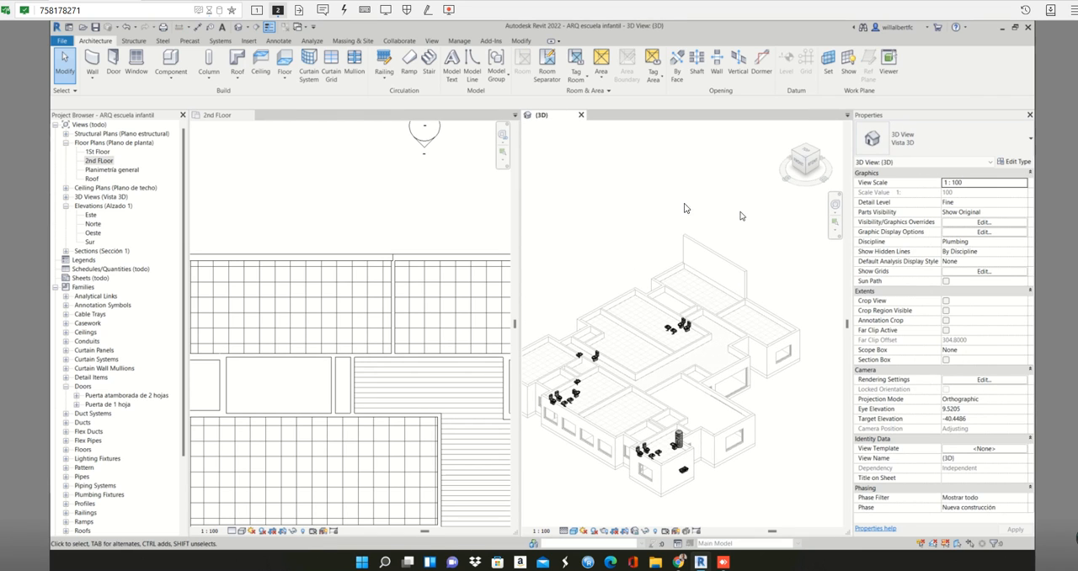
- Locate the new northern wall in the 3D view and review the Location Line options of the Wall tool
{"action": "left_click", "coordinate": [339, 260]}
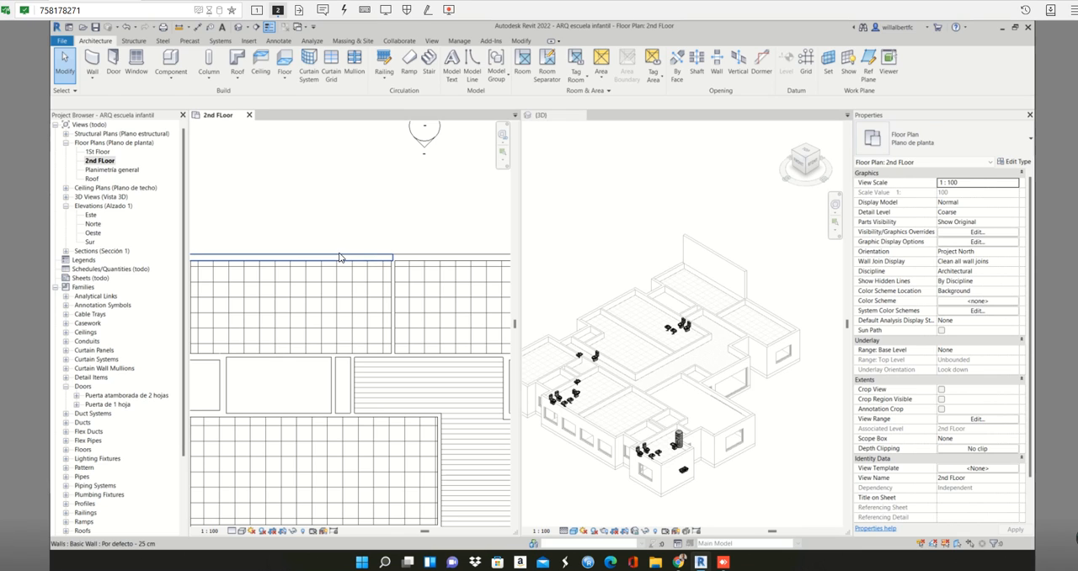
{"action": "left_click", "coordinate": [341, 257]}
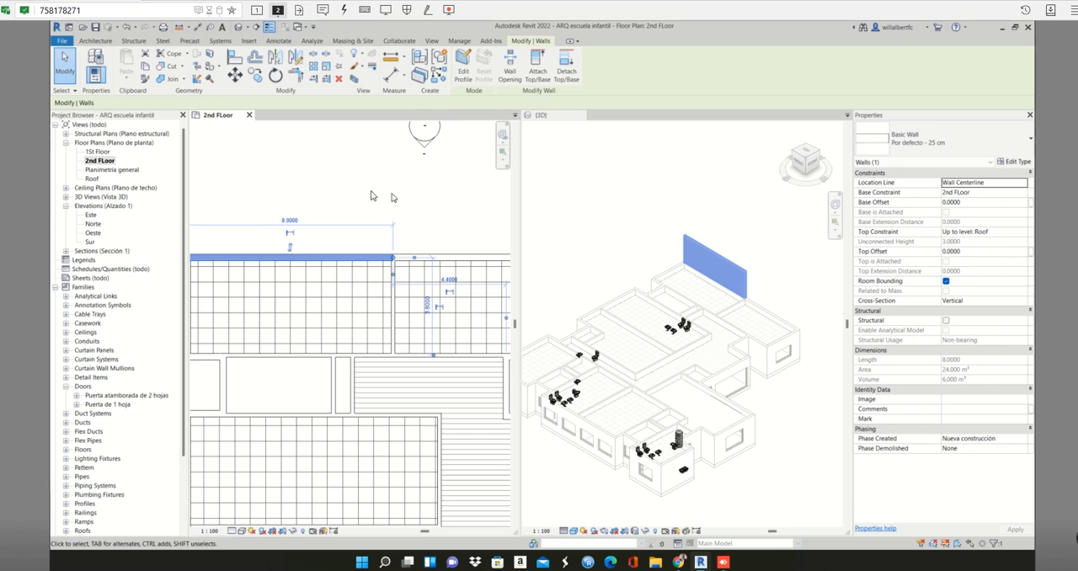
{"action": "key", "text": "w"}
{"action": "key", "text": "a"}
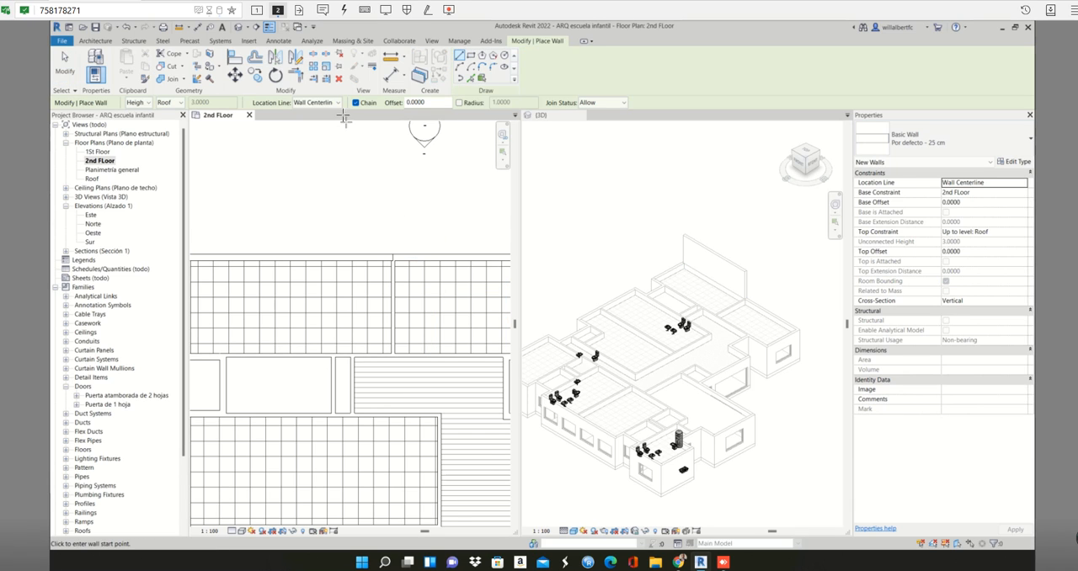
{"action": "left_click", "coordinate": [336, 102]}
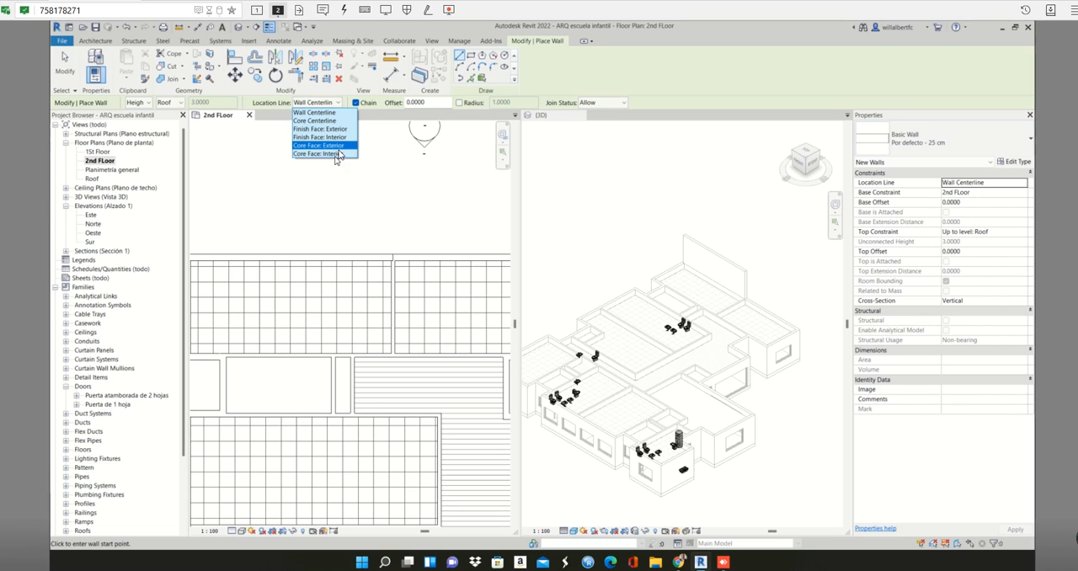
{"action": "key", "text": "Escape"}
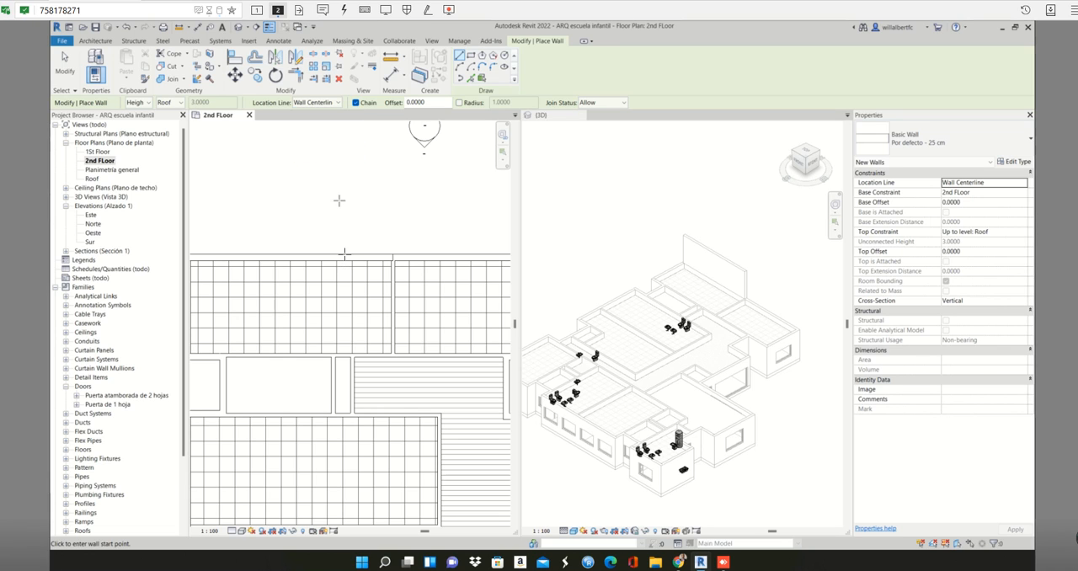
{"action": "key", "text": "Escape"}
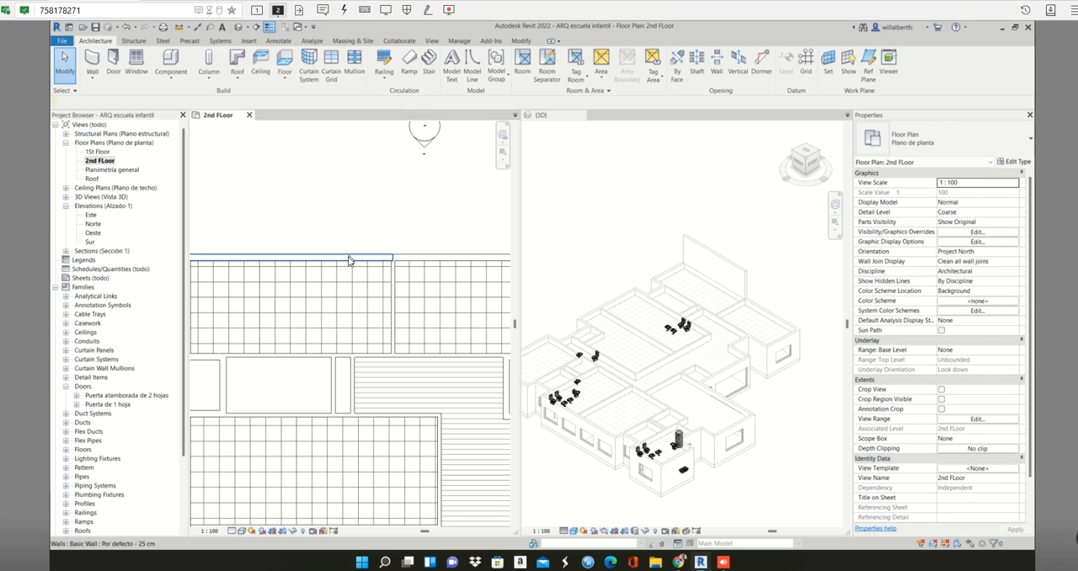
- Open the northern wall's Por defecto - 25 cm type structure and examine the structure layer's function and thickness
{"action": "left_click", "coordinate": [350, 257]}
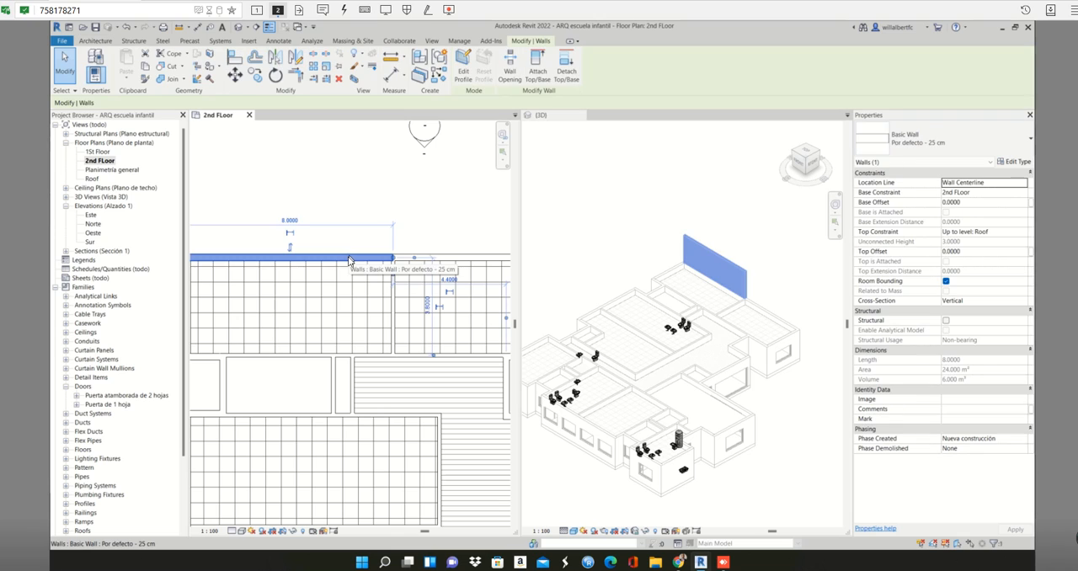
{"action": "left_click", "coordinate": [1013, 162]}
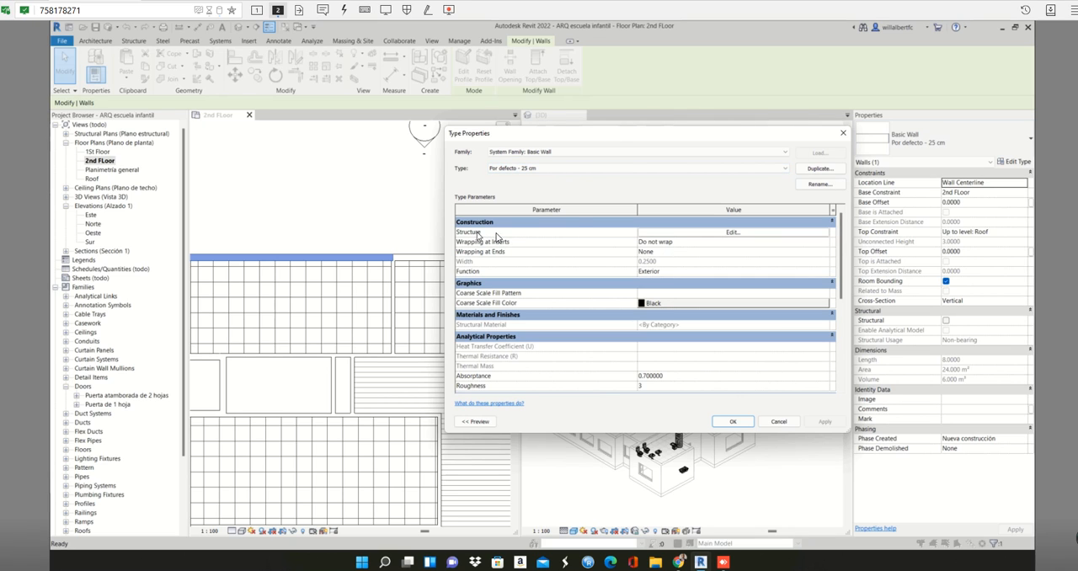
{"action": "left_click", "coordinate": [667, 236]}
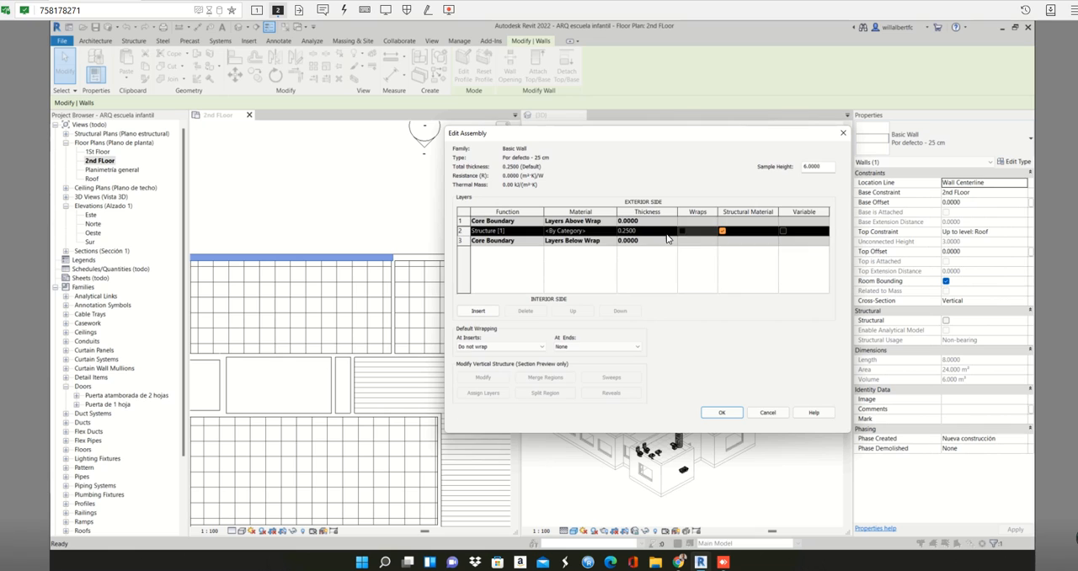
{"action": "left_click", "coordinate": [525, 254]}
{"action": "left_click", "coordinate": [503, 232]}
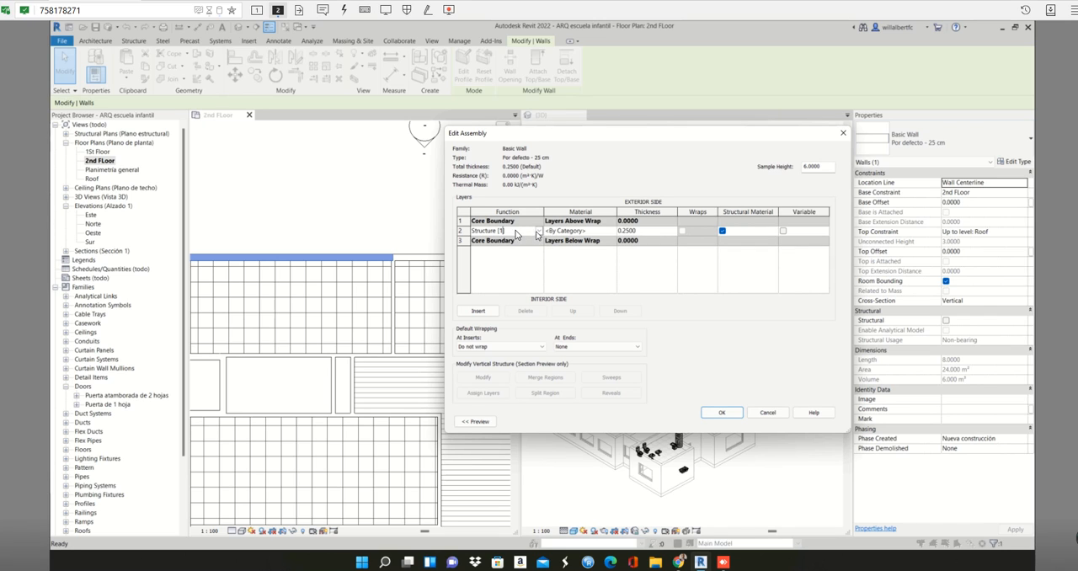
{"action": "left_click_drag", "start_coordinate": [503, 230], "coordinate": [473, 230]}
{"action": "left_click", "coordinate": [635, 232]}
{"action": "double_click", "coordinate": [625, 235]}
{"action": "left_click", "coordinate": [635, 230]}
{"action": "type", "text": "2"}
{"action": "left_click", "coordinate": [524, 231]}
- Insert an extra layer above the structure layer in the wall assembly and review the available layer functions
{"action": "left_click", "coordinate": [479, 312]}
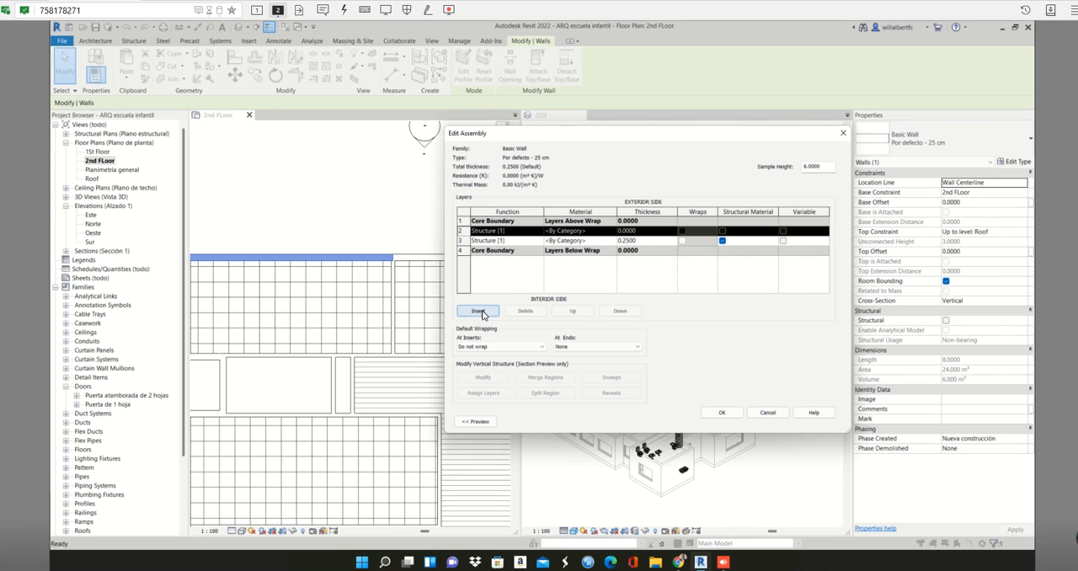
{"action": "left_click", "coordinate": [519, 233]}
{"action": "left_click", "coordinate": [539, 231]}
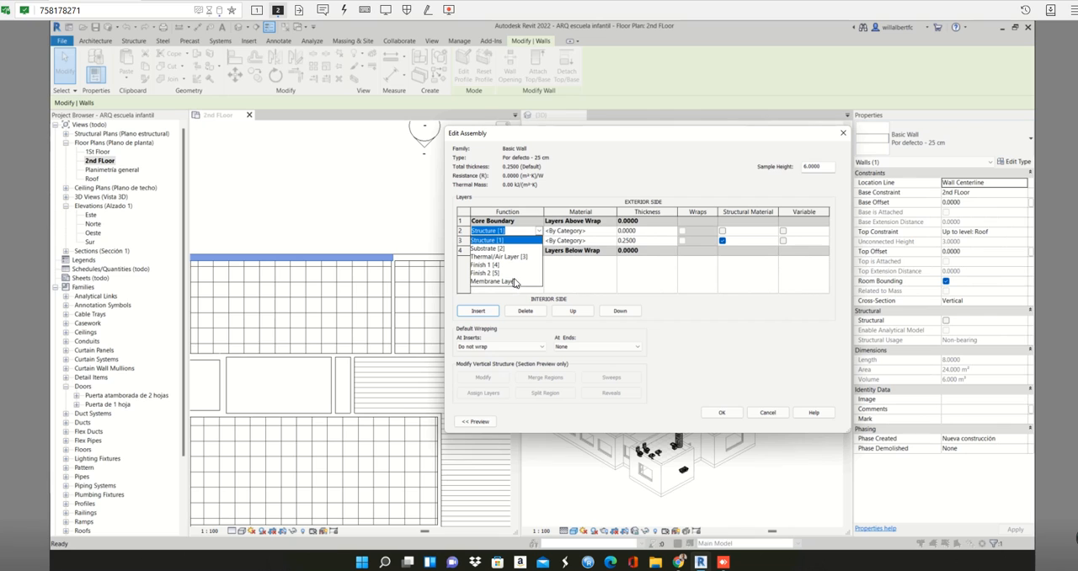
{"action": "left_click", "coordinate": [591, 272]}
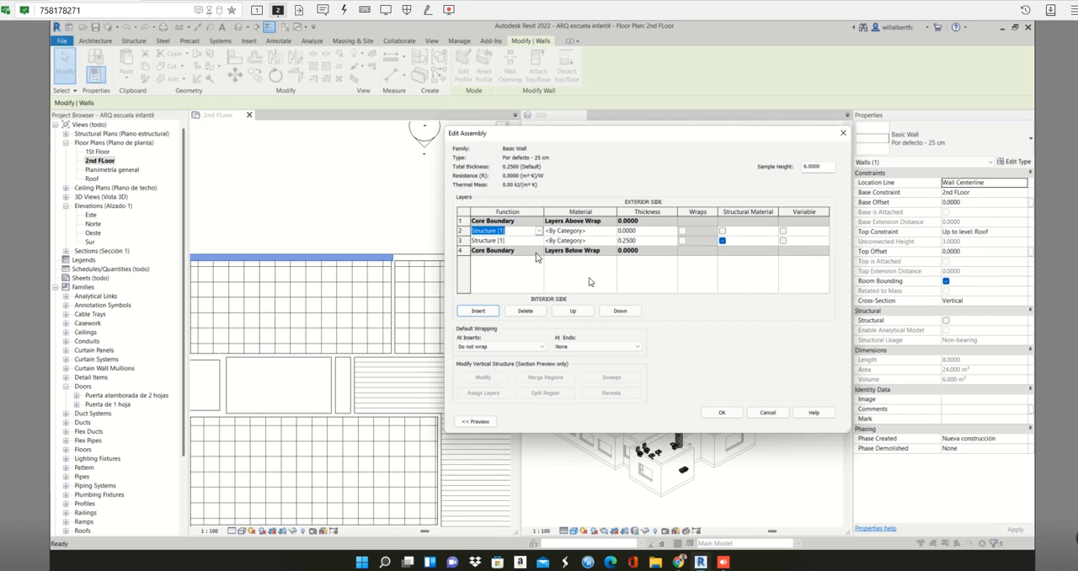
{"action": "left_click", "coordinate": [668, 241]}
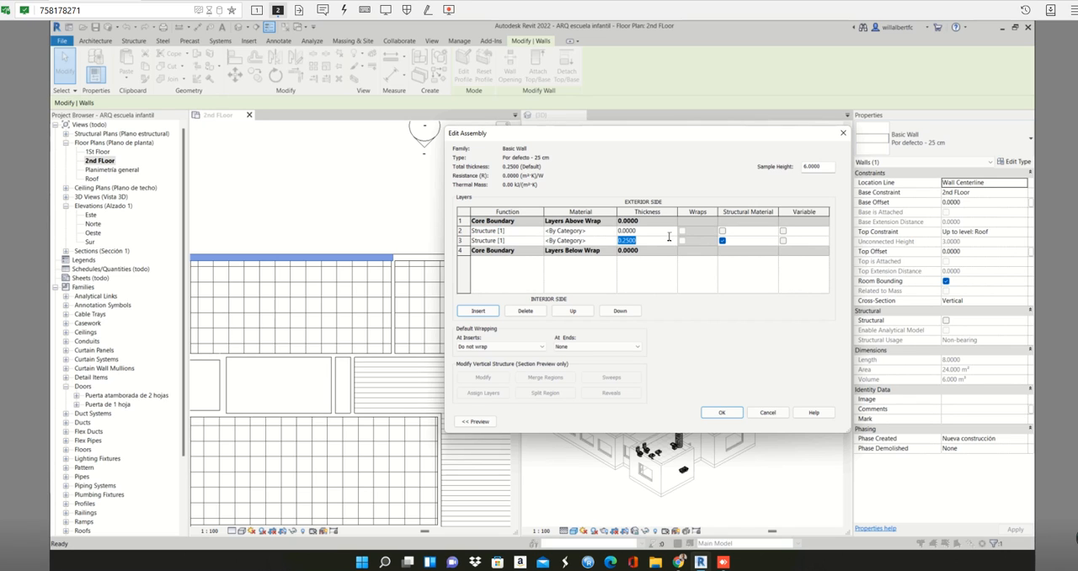
{"action": "left_click", "coordinate": [516, 231]}
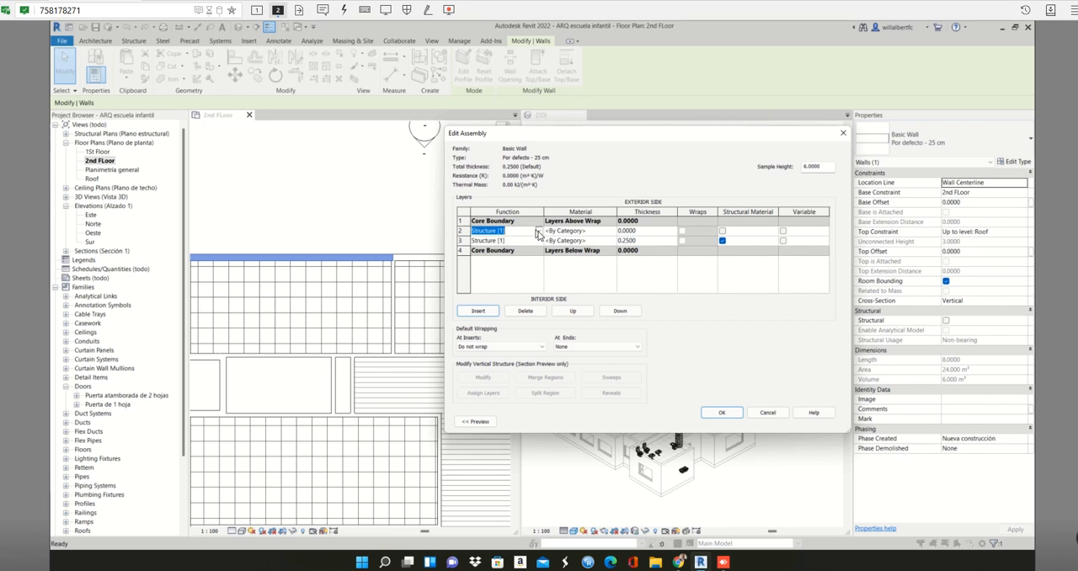
{"action": "left_click", "coordinate": [539, 231]}
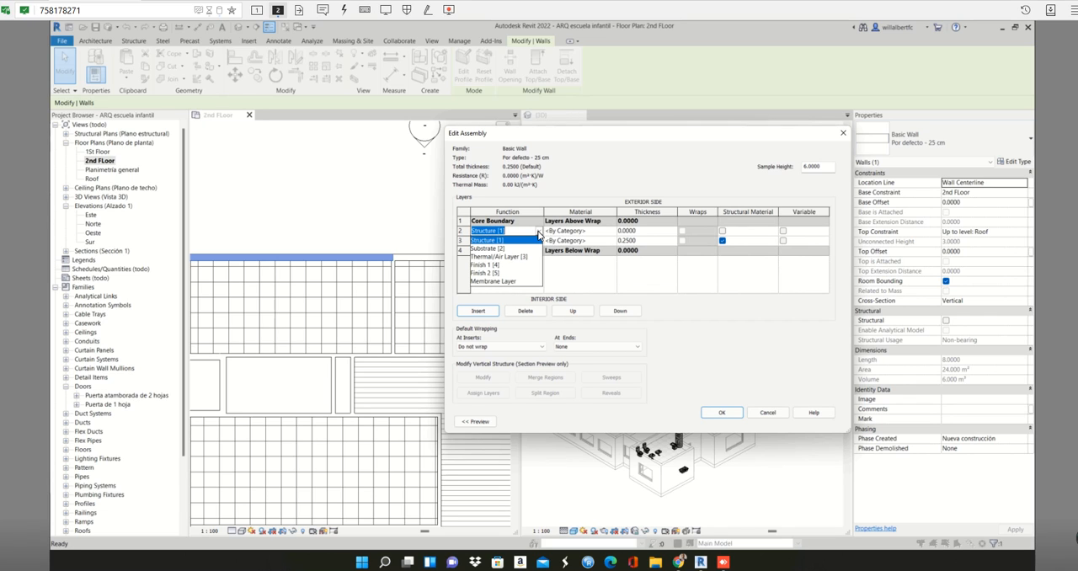
{"action": "left_click", "coordinate": [617, 274]}
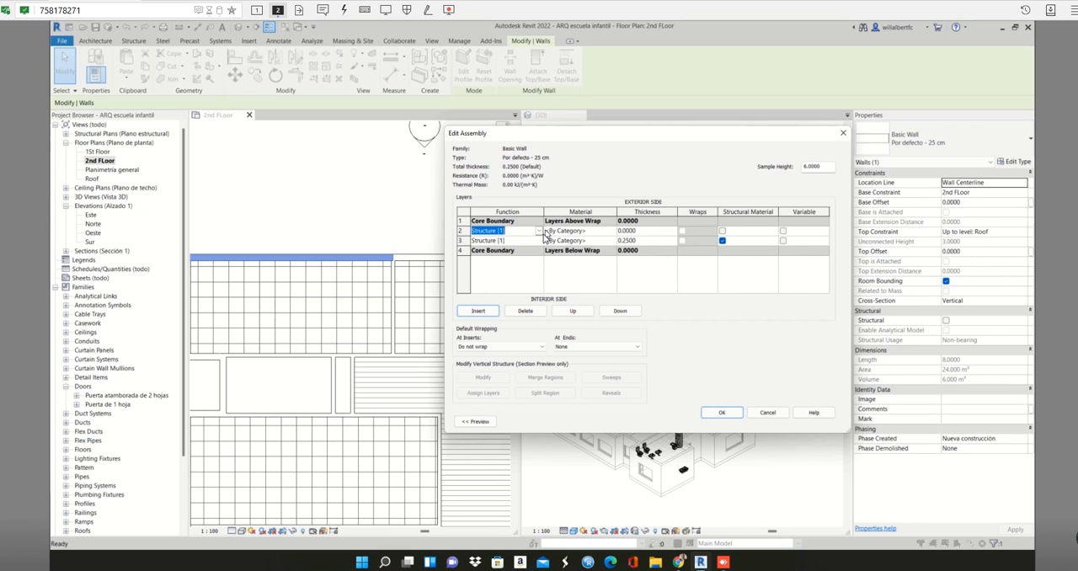
{"action": "left_click", "coordinate": [540, 231]}
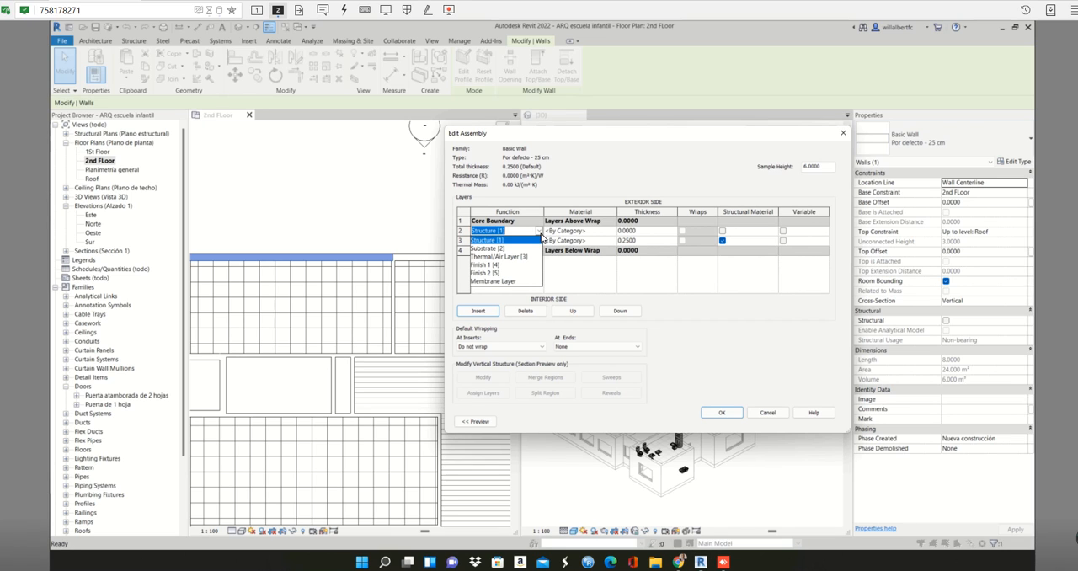
{"action": "left_click", "coordinate": [589, 282]}
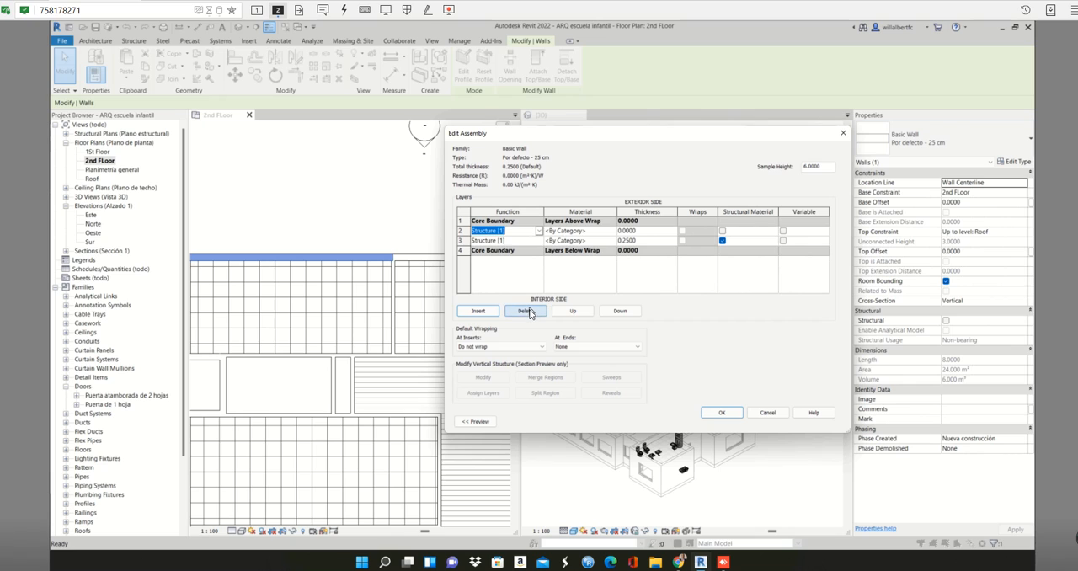
- Delete the extra layer and cancel both the assembly edit and the wall type properties
{"action": "left_click", "coordinate": [526, 311]}
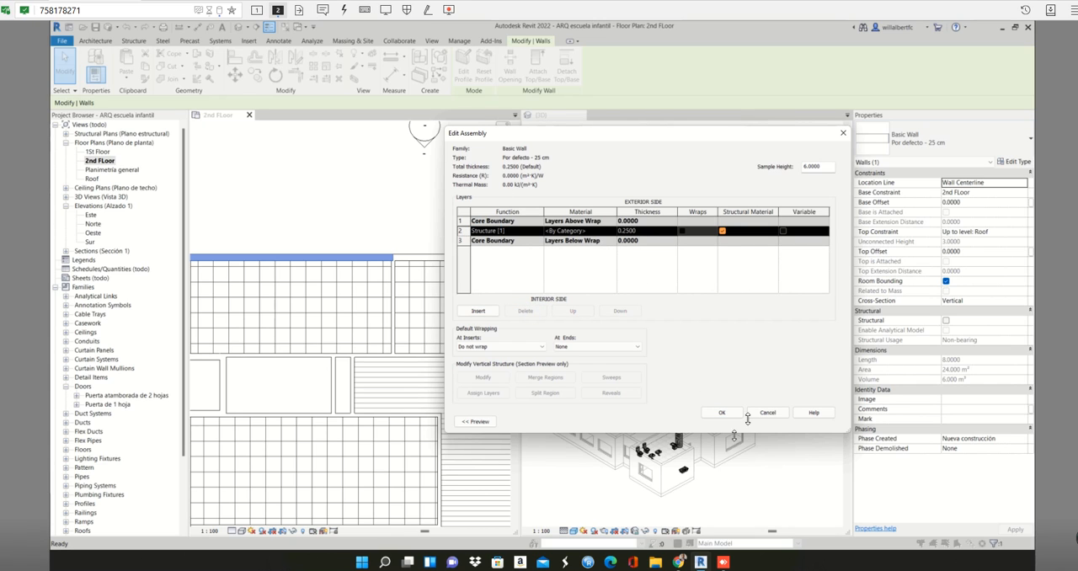
{"action": "left_click", "coordinate": [761, 415]}
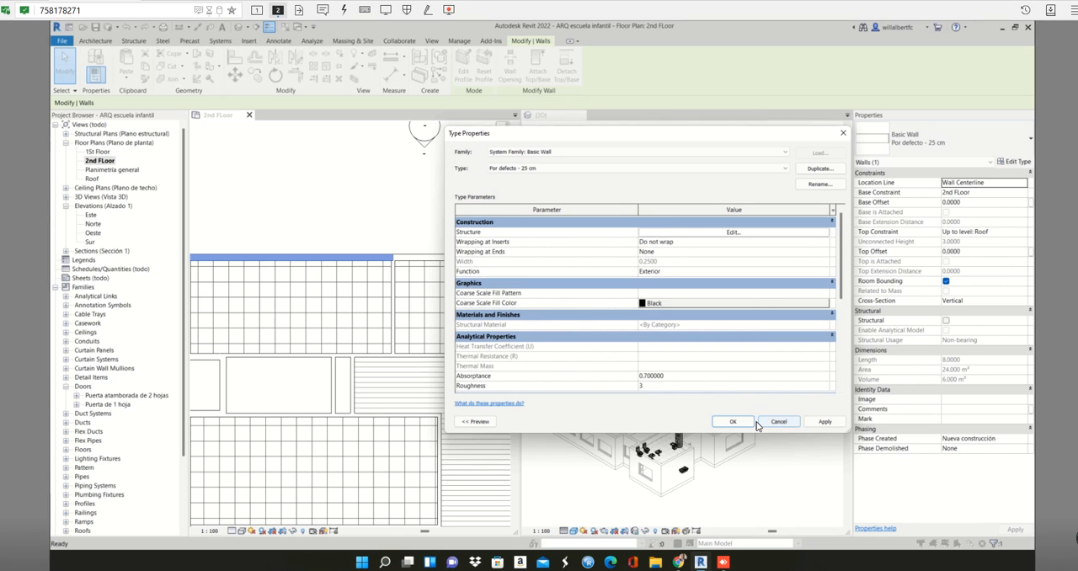
{"action": "left_click", "coordinate": [764, 423]}
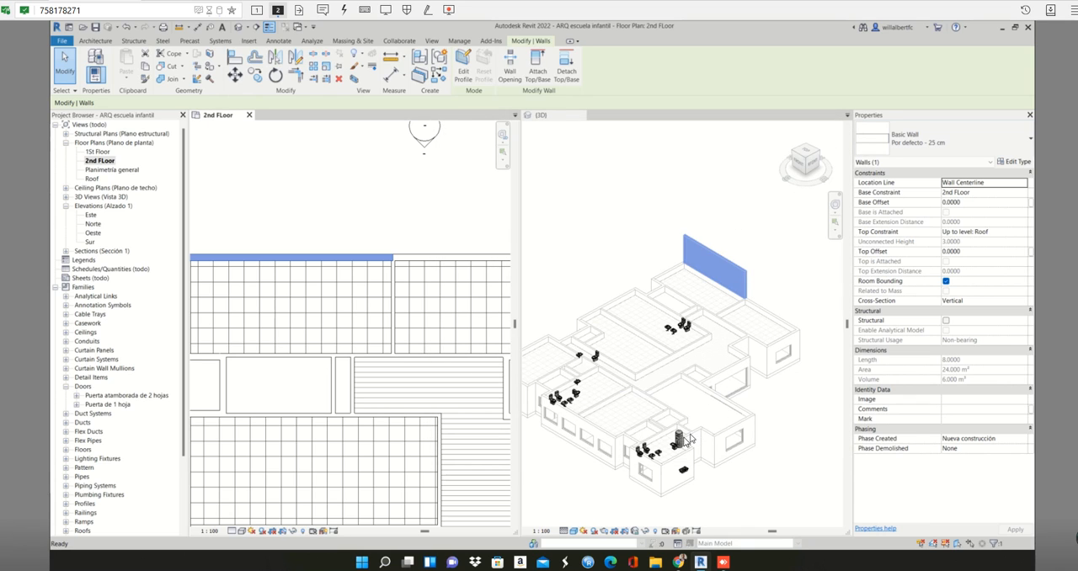
- Review the wall types available for the northern wall and reselect that wall in the 2nd FLoor plan
{"action": "left_click", "coordinate": [988, 138]}
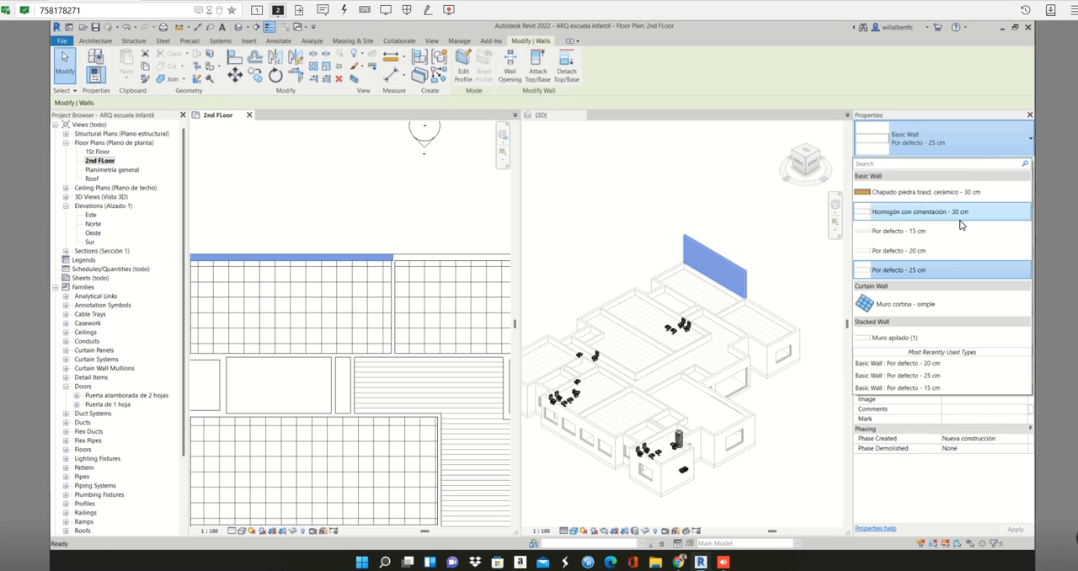
{"action": "left_click", "coordinate": [763, 416]}
{"action": "left_click", "coordinate": [764, 410]}
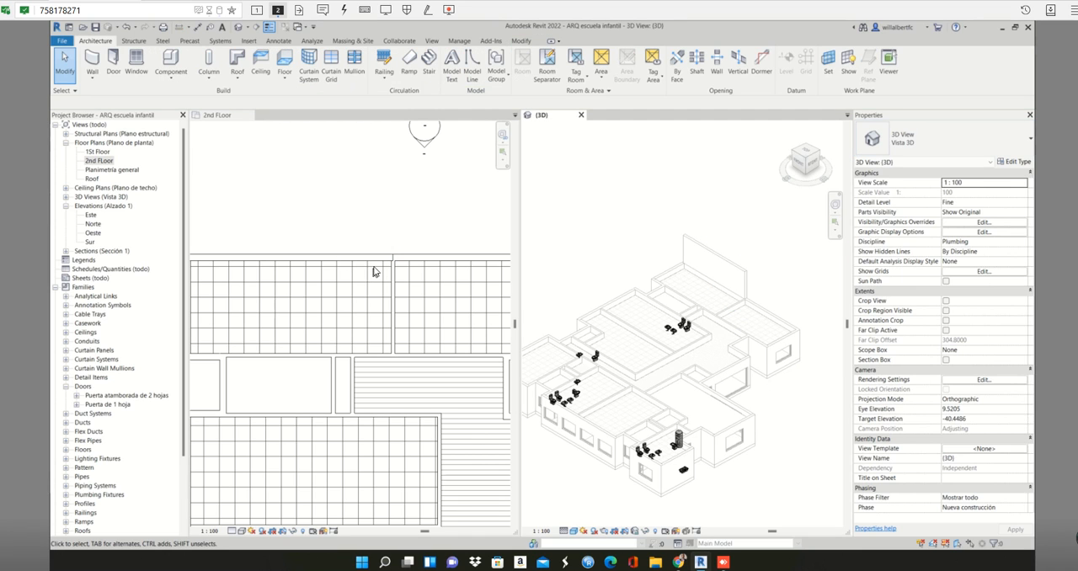
{"action": "left_click", "coordinate": [382, 258]}
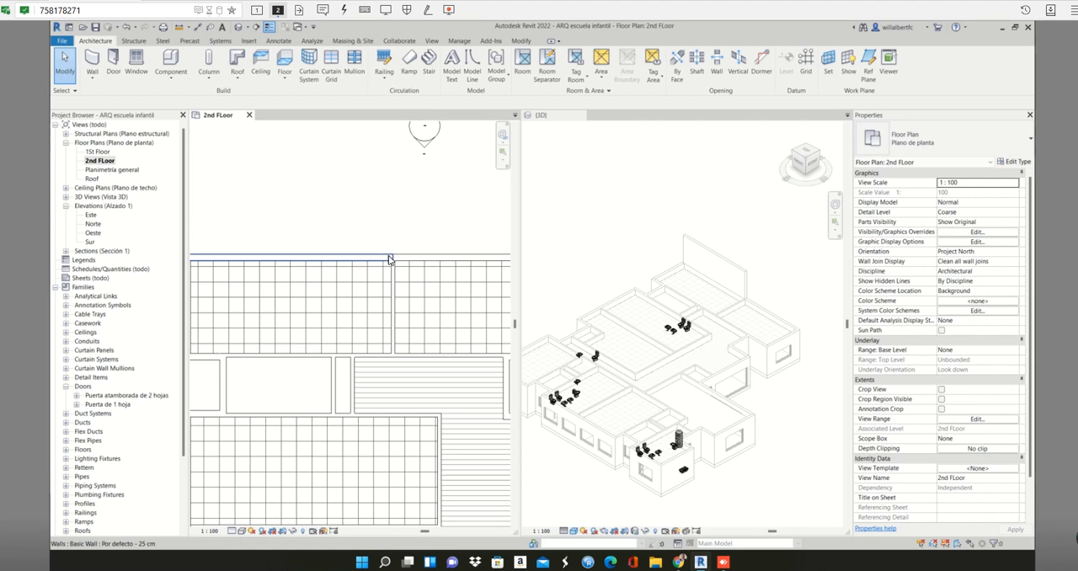
{"action": "left_click", "coordinate": [390, 259]}
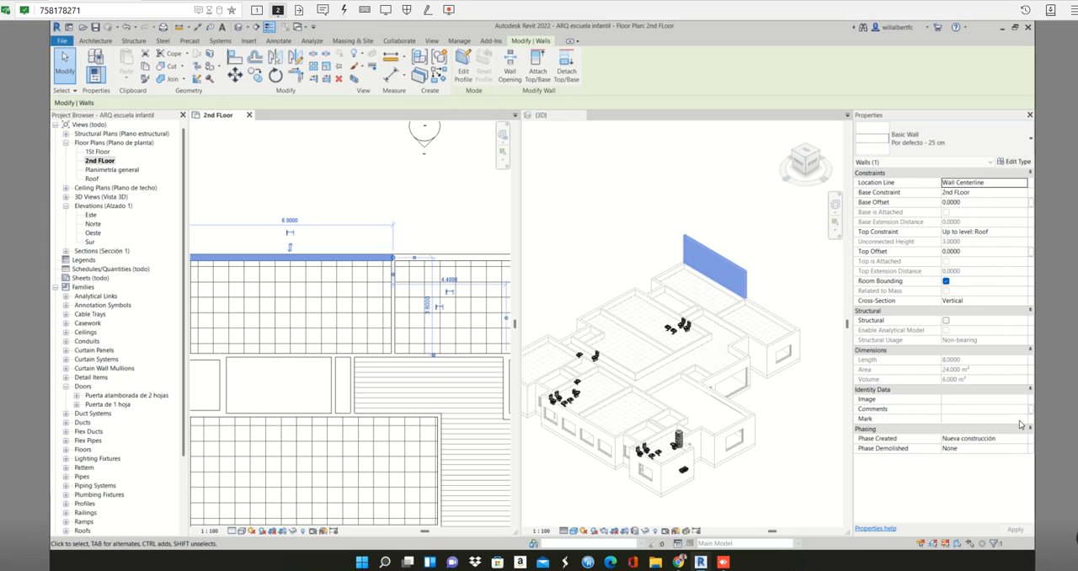
- Extend the northern 2nd FLoor wall east to the building's northeast corner, making it 14.8 m long
{"action": "scroll", "coordinate": [279, 423], "scroll_direction": "down", "scroll_amount": 2}
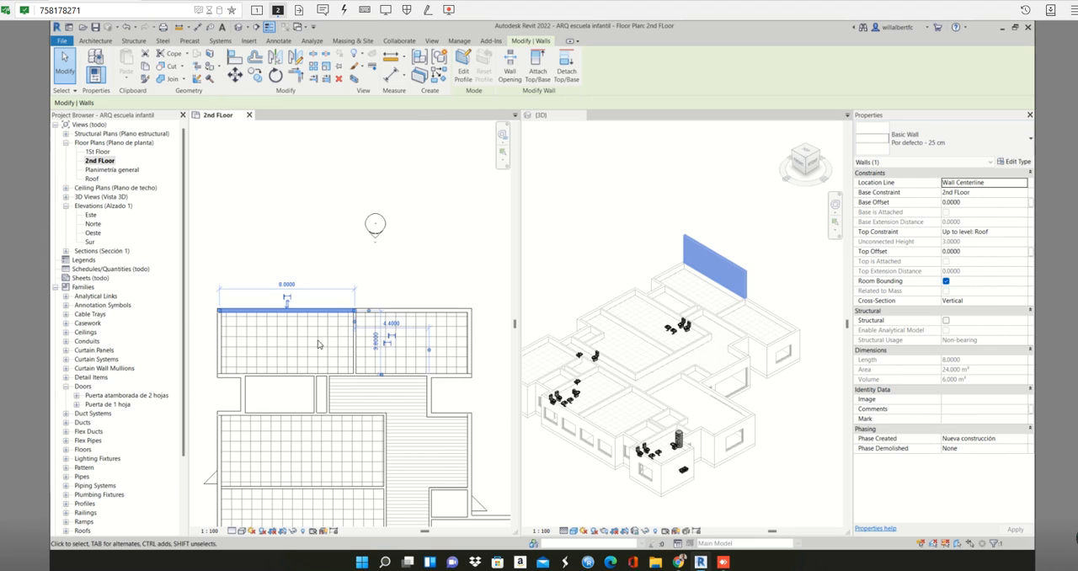
{"action": "scroll", "coordinate": [374, 299], "scroll_direction": "up", "scroll_amount": 2}
{"action": "right_click", "coordinate": [376, 299]}
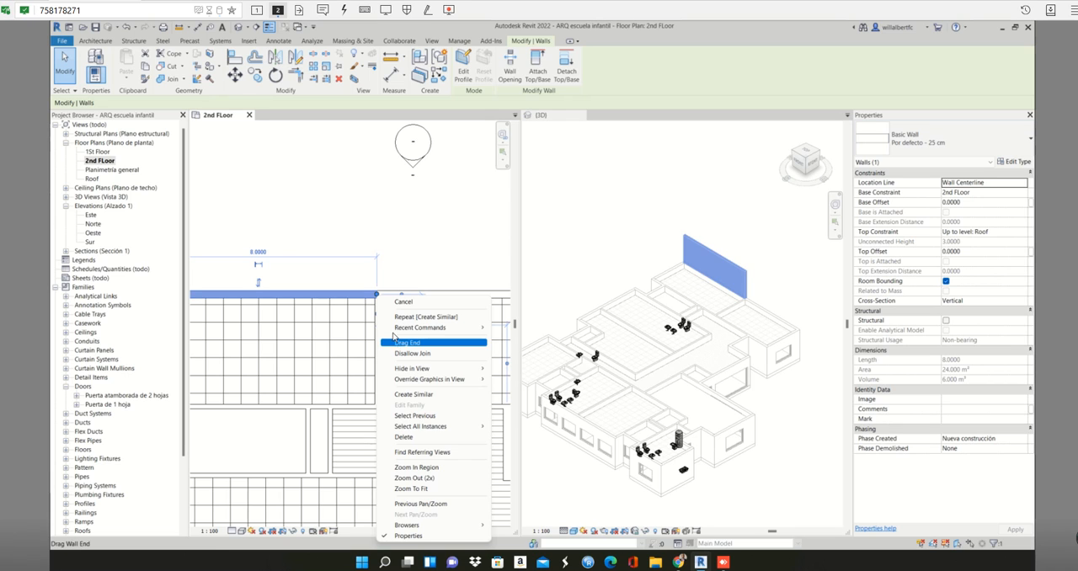
{"action": "left_click", "coordinate": [392, 282]}
{"action": "scroll", "coordinate": [391, 282], "scroll_direction": "down", "scroll_amount": 2}
{"action": "middle_click_drag", "start_coordinate": [391, 285], "coordinate": [340, 292]}
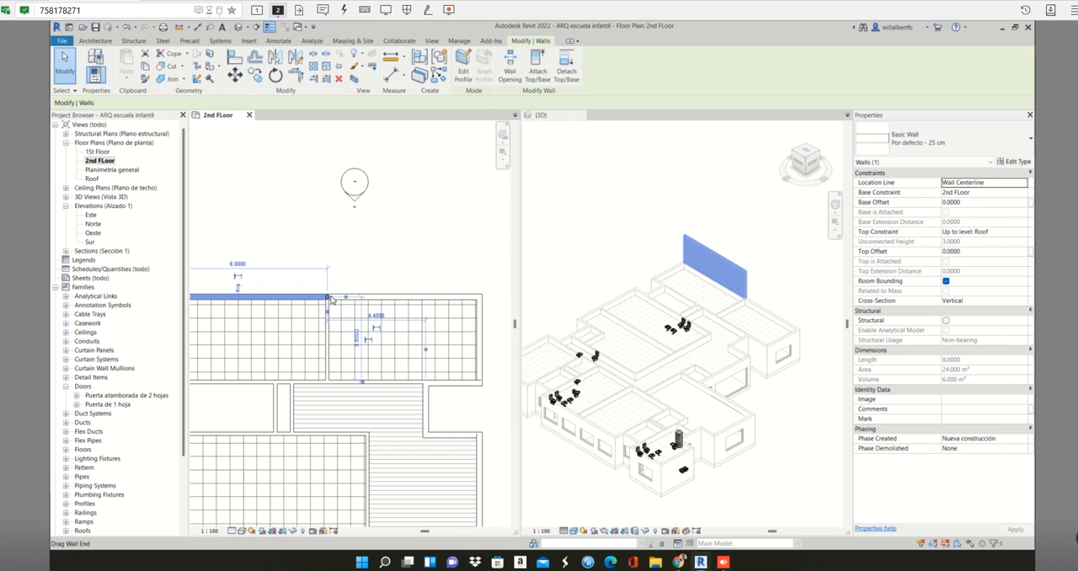
{"action": "left_click_drag", "start_coordinate": [328, 299], "coordinate": [480, 299]}
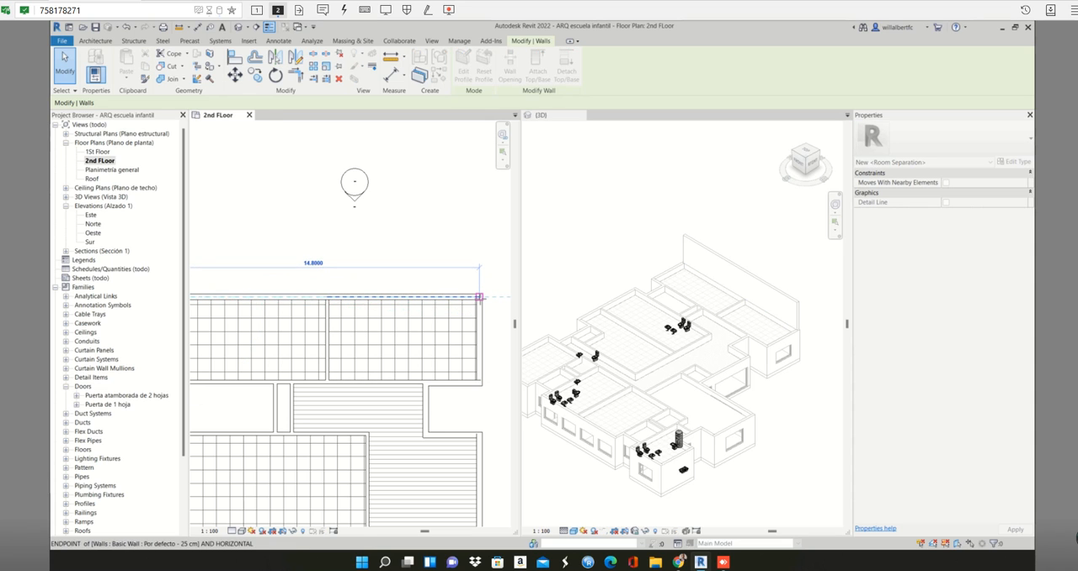
{"action": "key", "text": "Escape"}
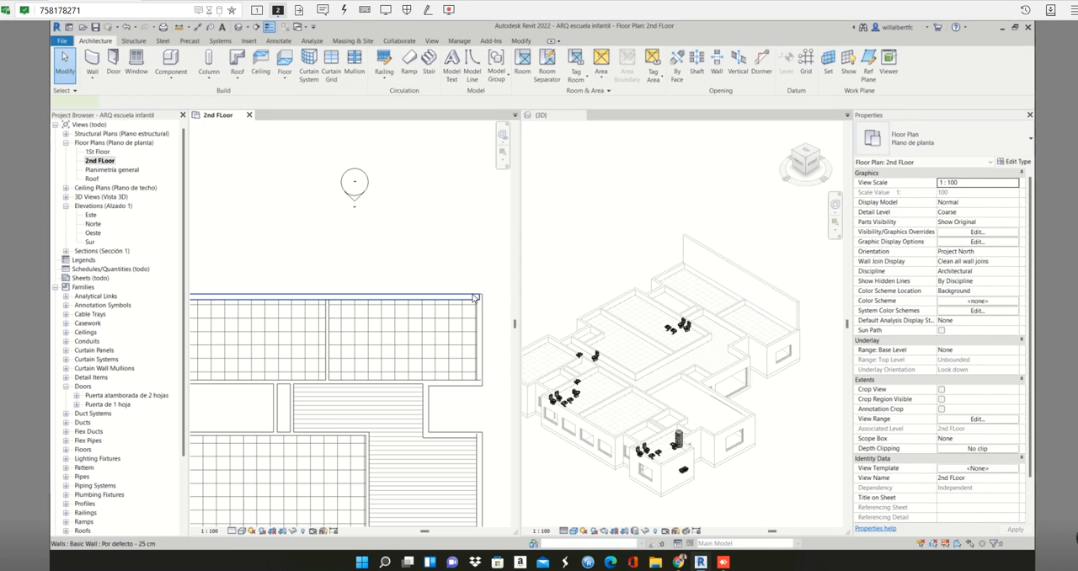
- Draw Por defecto - 25 cm walls from the northeast corner south along the eastern side, ending with a 2.4 m segment west to the recess's inner corner
{"action": "left_click", "coordinate": [473, 295]}
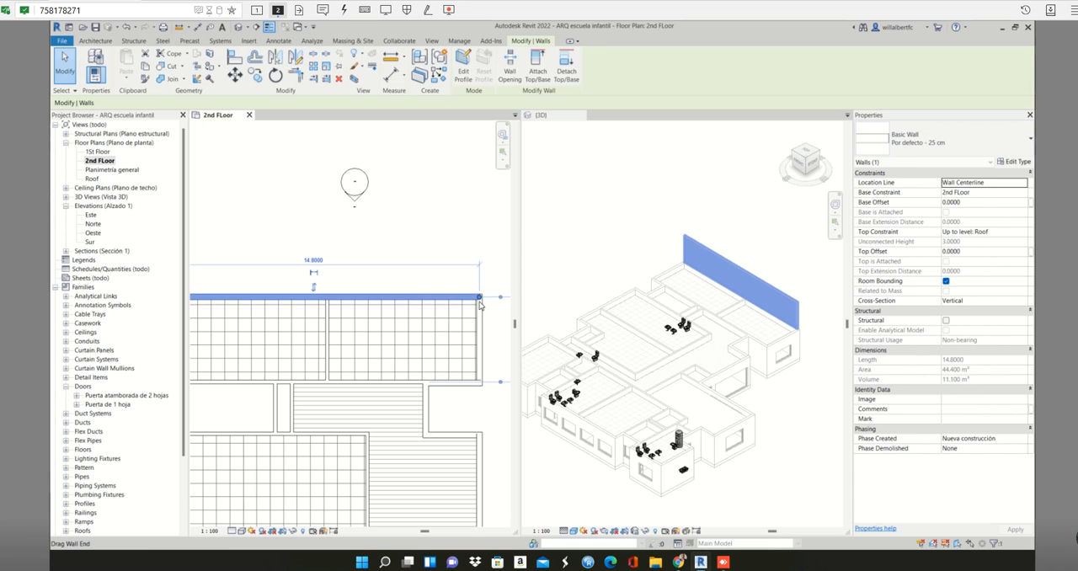
{"action": "key", "text": "w"}
{"action": "key", "text": "a"}
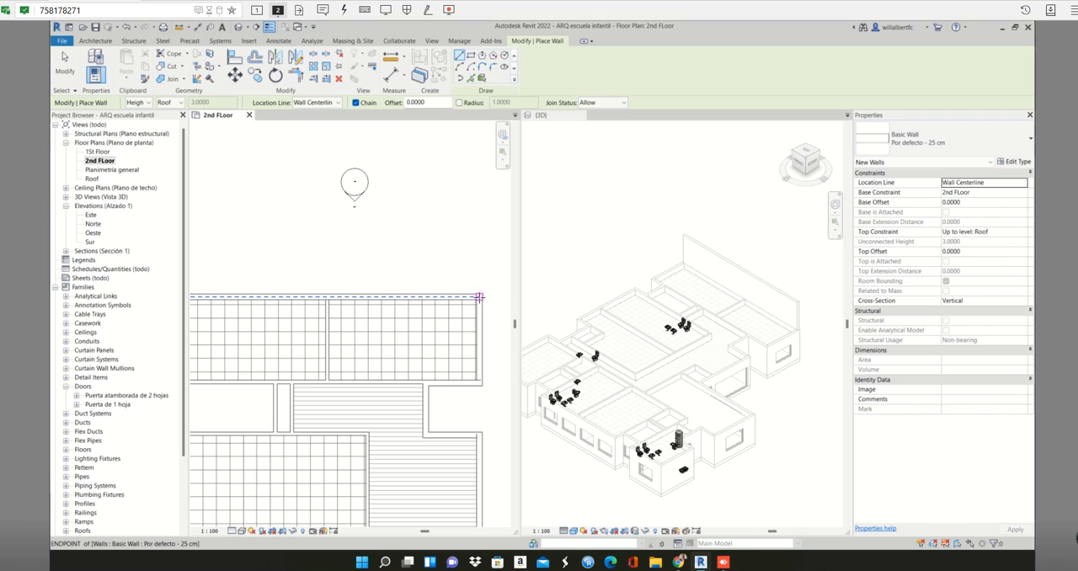
{"action": "scroll", "coordinate": [479, 296], "scroll_direction": "up", "scroll_amount": 3}
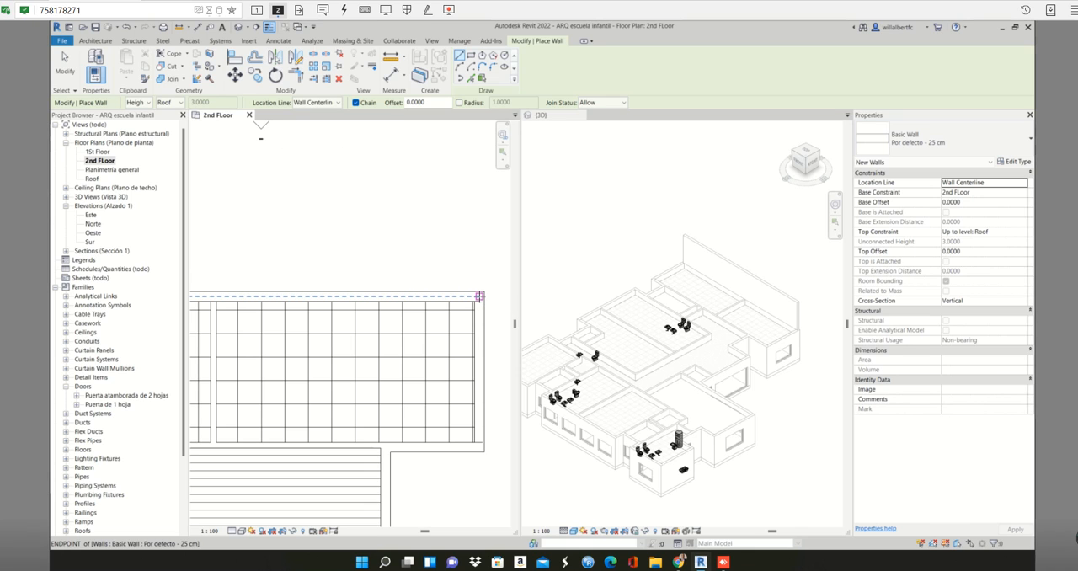
{"action": "left_click", "coordinate": [480, 296]}
{"action": "scroll", "coordinate": [488, 362], "scroll_direction": "down", "scroll_amount": 3}
{"action": "middle_click_drag", "start_coordinate": [488, 362], "coordinate": [484, 306]}
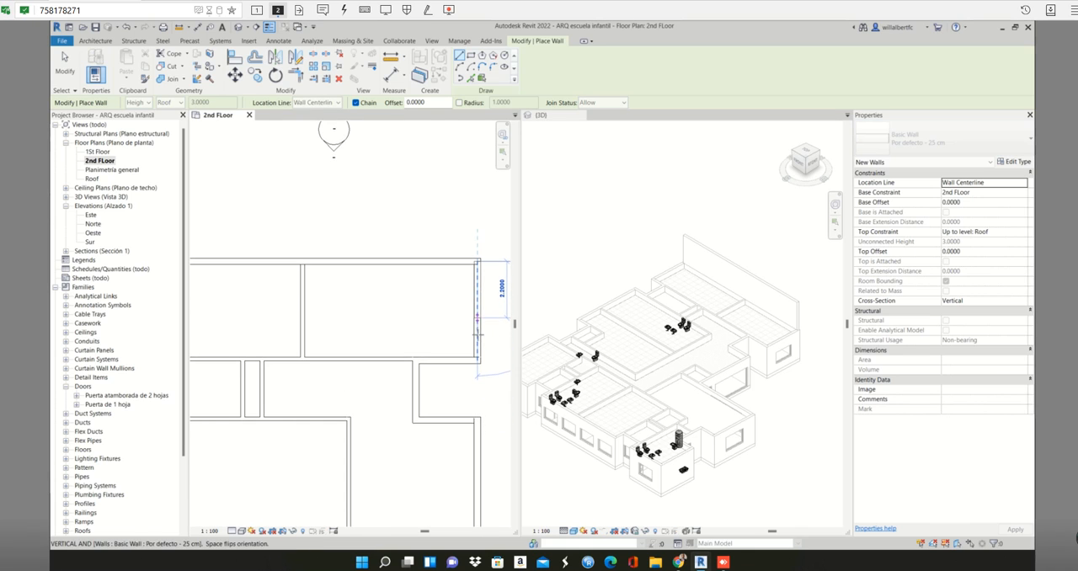
{"action": "scroll", "coordinate": [477, 348], "scroll_direction": "up", "scroll_amount": 1}
{"action": "scroll", "coordinate": [477, 364], "scroll_direction": "up", "scroll_amount": 1}
{"action": "left_click", "coordinate": [477, 364]}
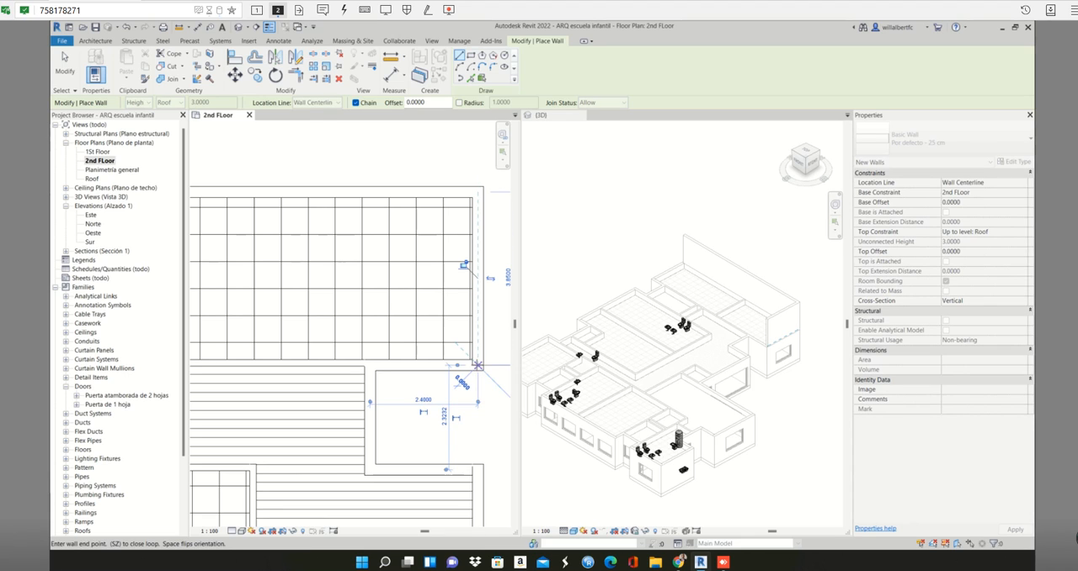
{"action": "left_click", "coordinate": [369, 364]}
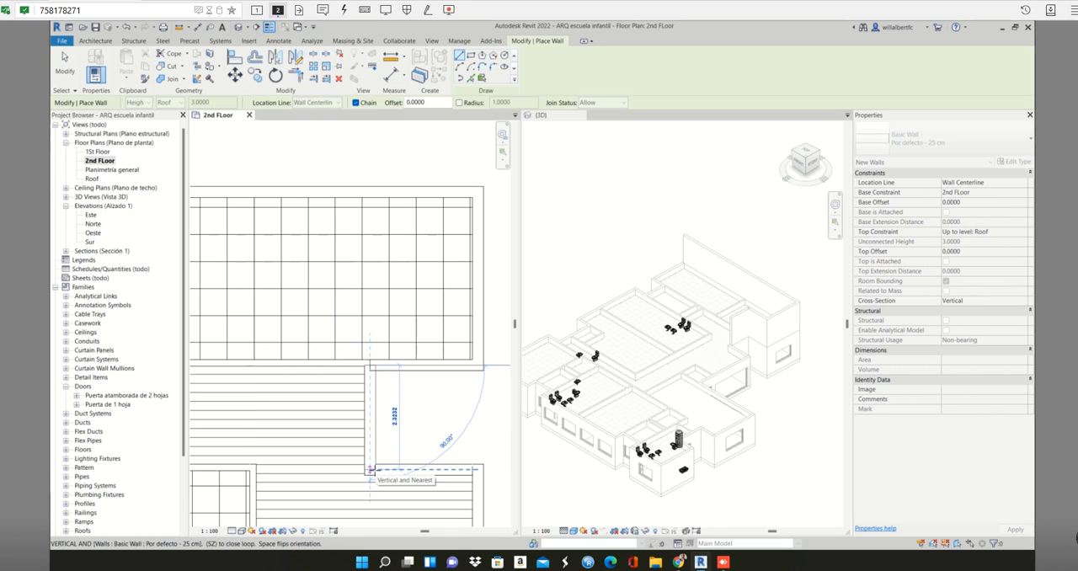
- Continue the wall chain around the eastern recess, 2.3 m south and 2.4 m back east
{"action": "middle_click_drag", "start_coordinate": [369, 469], "coordinate": [391, 390]}
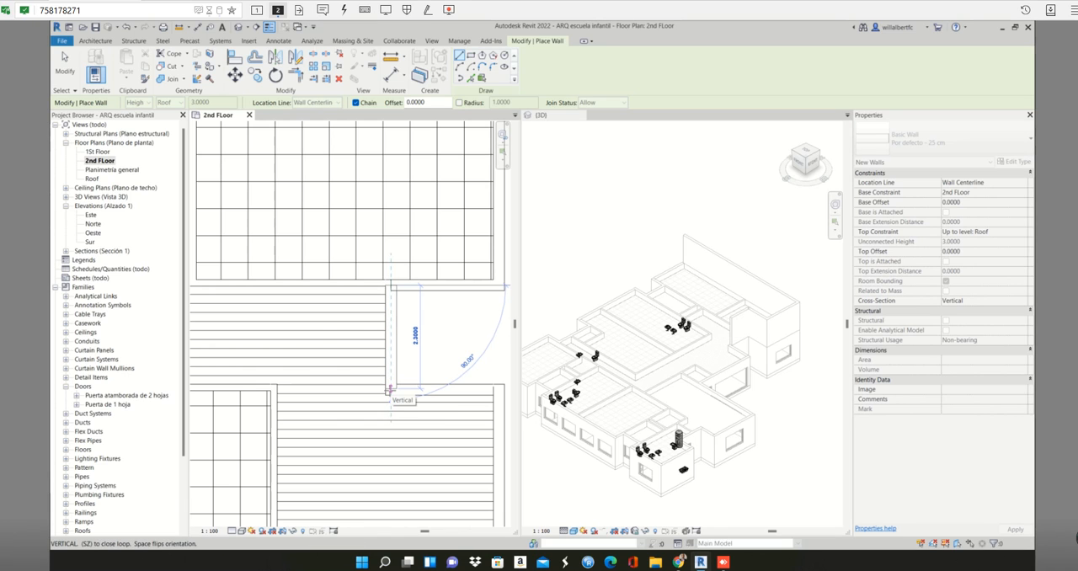
{"action": "left_click", "coordinate": [390, 390]}
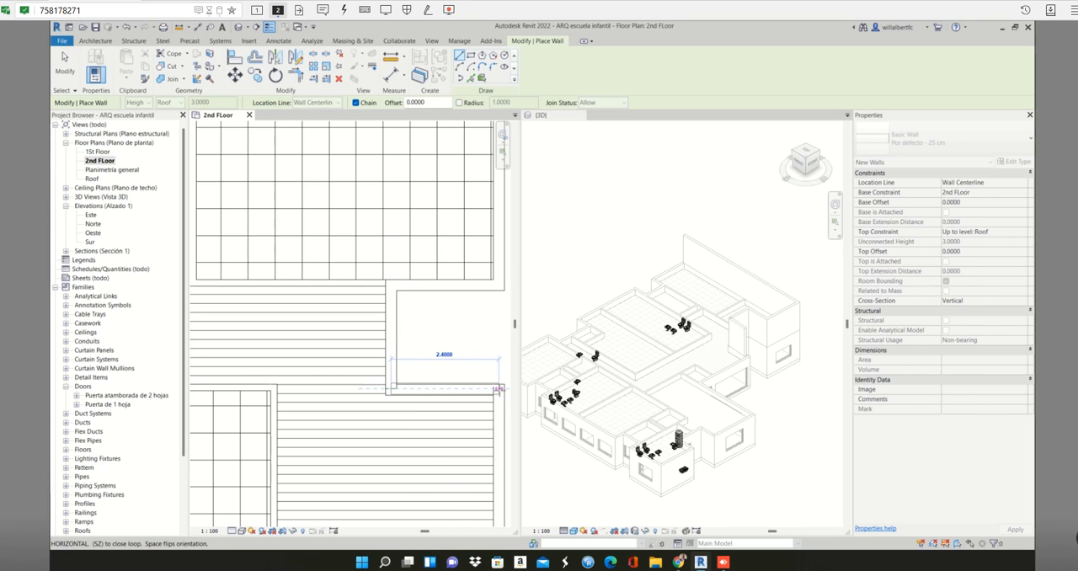
{"action": "left_click", "coordinate": [498, 390]}
- Try to draw the eastern wall from the recess's outer corner south to the projecting room's northern wall
{"action": "scroll", "coordinate": [499, 390], "scroll_direction": "down", "scroll_amount": 1}
{"action": "middle_click_drag", "start_coordinate": [498, 390], "coordinate": [433, 200]}
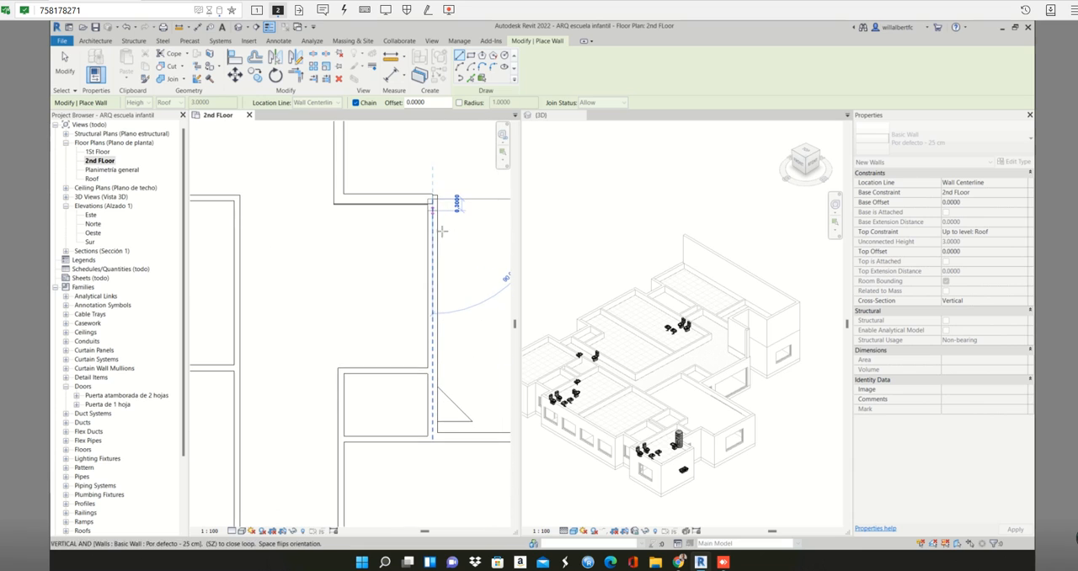
{"action": "scroll", "coordinate": [442, 345], "scroll_direction": "down", "scroll_amount": 2}
{"action": "middle_click_drag", "start_coordinate": [442, 350], "coordinate": [367, 294]}
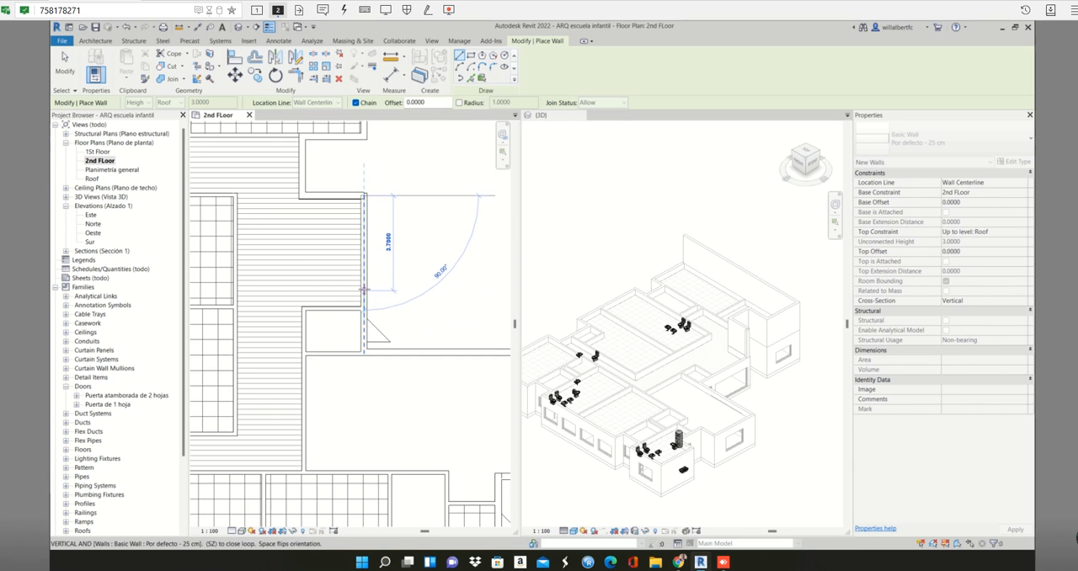
{"action": "scroll", "coordinate": [364, 290], "scroll_direction": "down", "scroll_amount": 1}
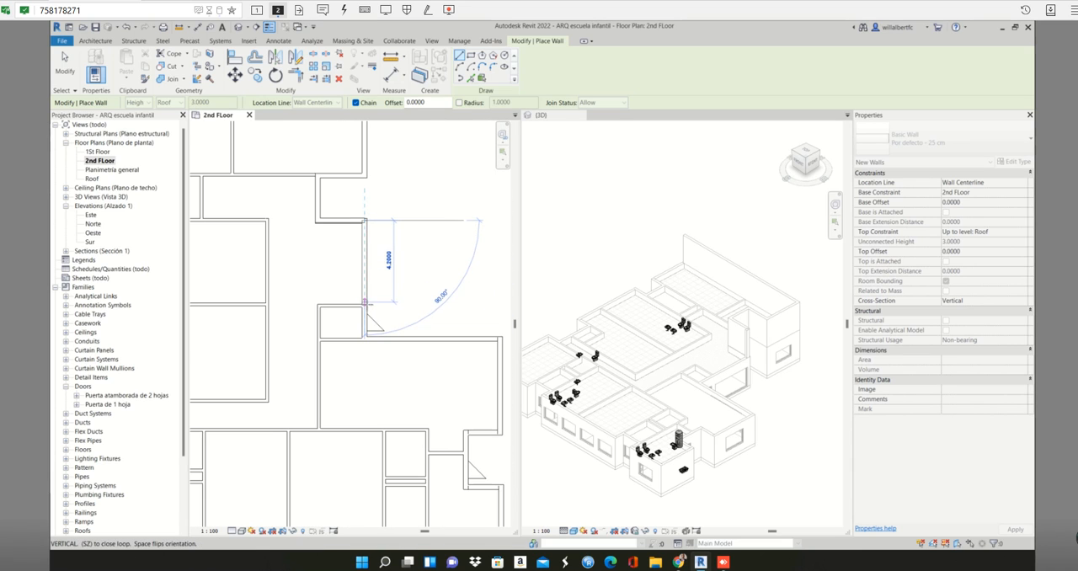
{"action": "scroll", "coordinate": [364, 337], "scroll_direction": "up", "scroll_amount": 3}
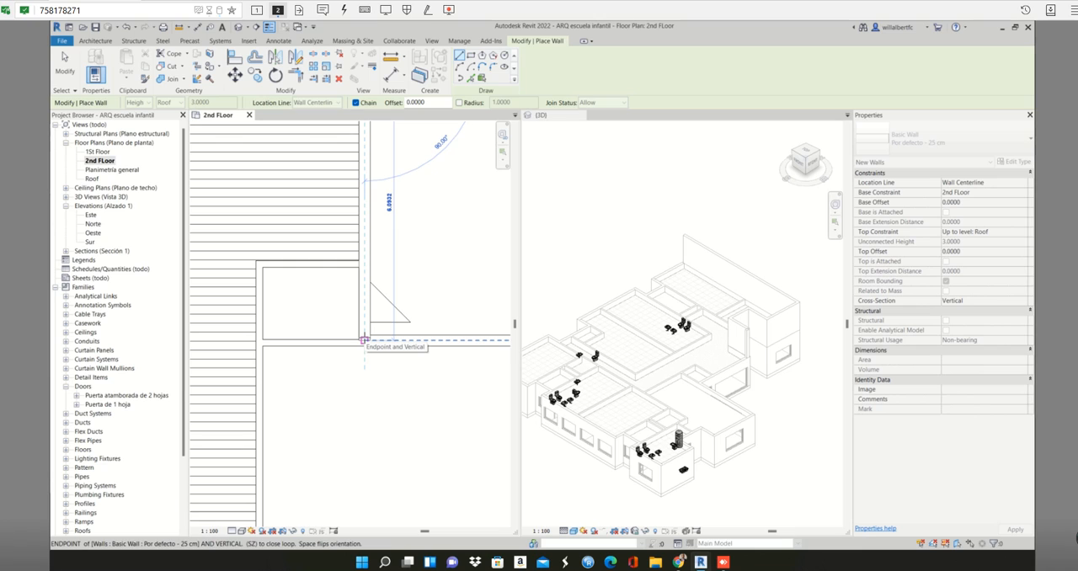
{"action": "left_click", "coordinate": [364, 341]}
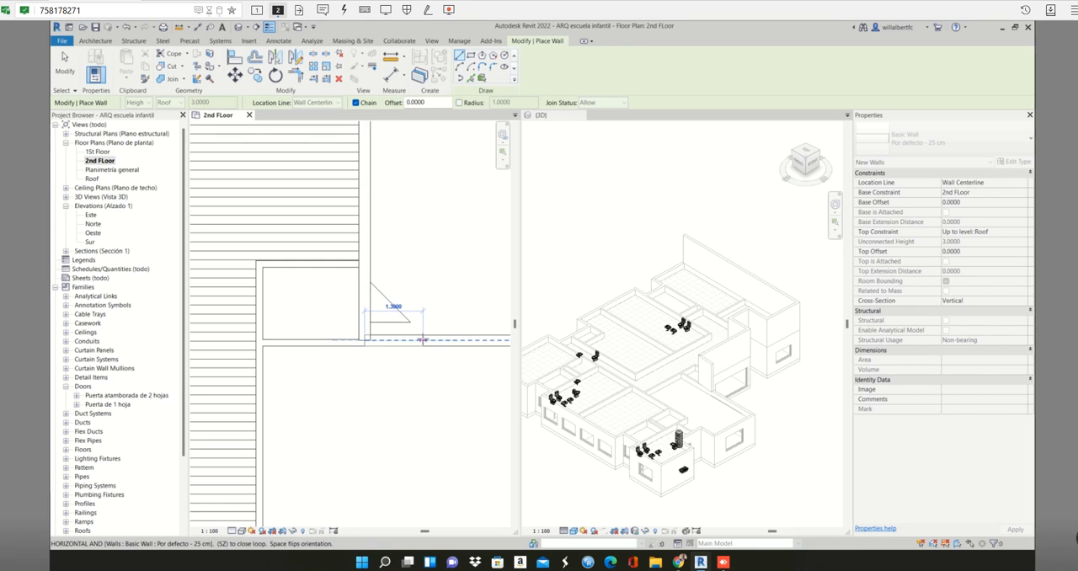
{"action": "key", "text": "Escape"}
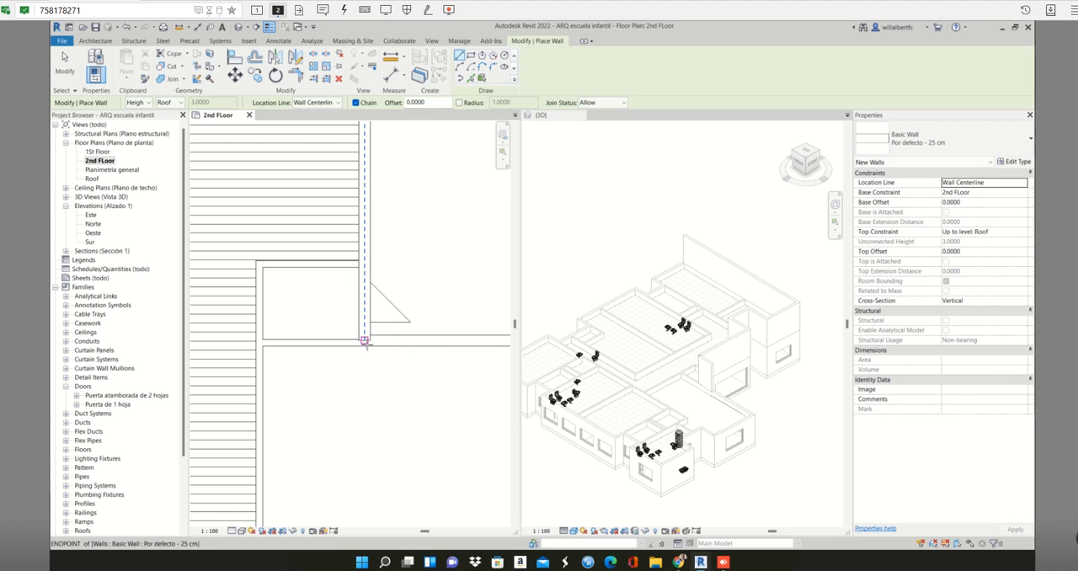
- Try to start a wall where the eastern wall meets the 15 cm wall, and remove the last eastern wall segment
{"action": "scroll", "coordinate": [365, 341], "scroll_direction": "up", "scroll_amount": 2}
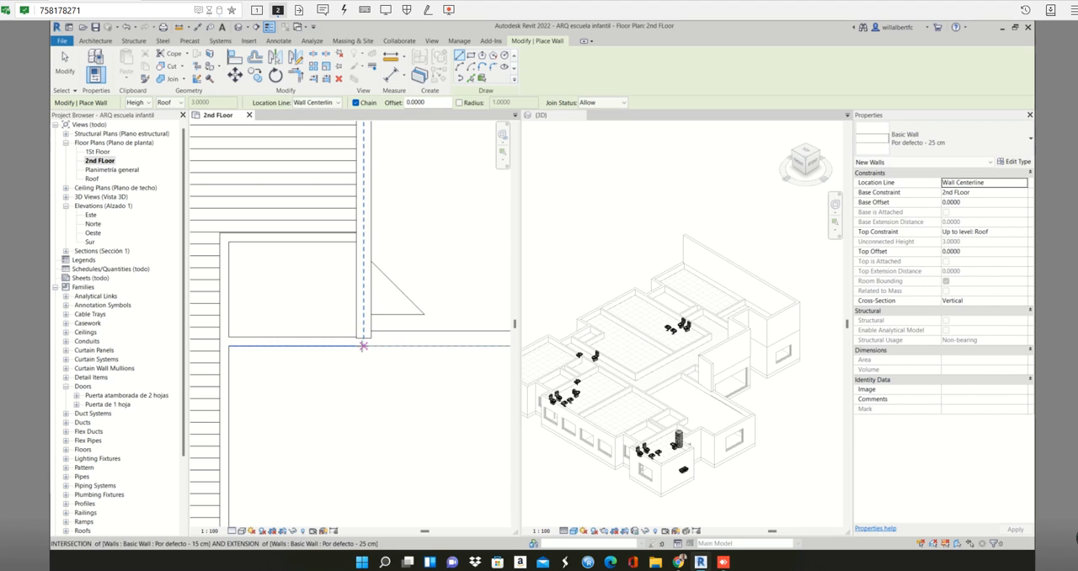
{"action": "left_click", "coordinate": [364, 345]}
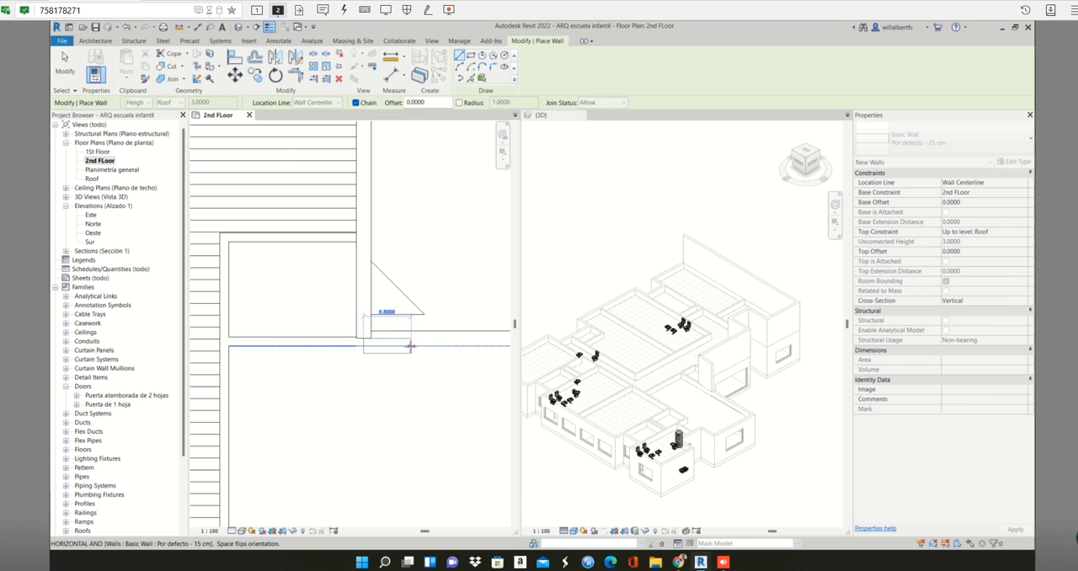
{"action": "key", "text": "Escape"}
{"action": "scroll", "coordinate": [371, 337], "scroll_direction": "down", "scroll_amount": 2}
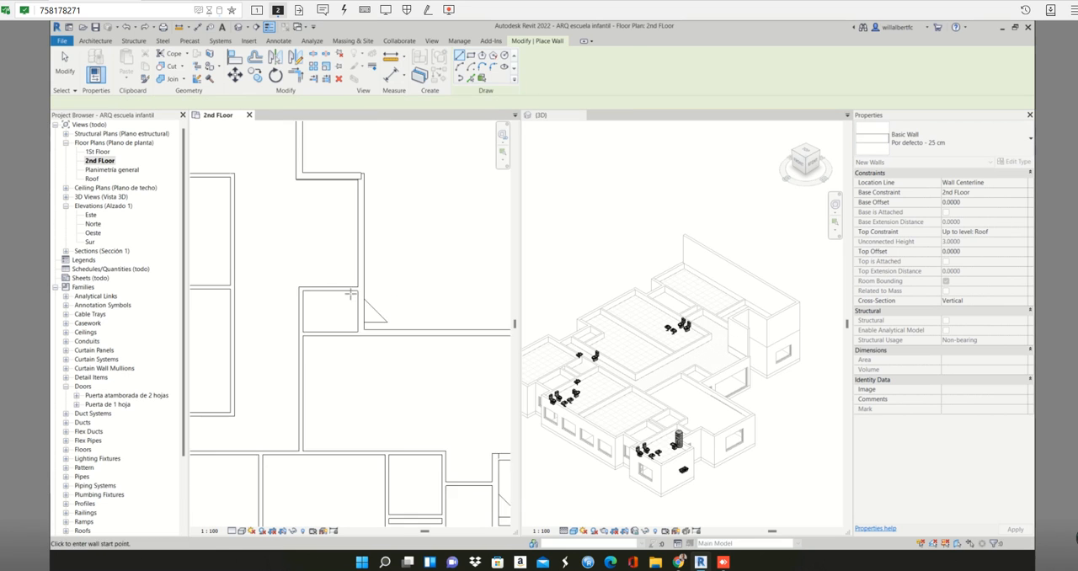
{"action": "scroll", "coordinate": [351, 294], "scroll_direction": "down", "scroll_amount": 2}
{"action": "scroll", "coordinate": [361, 210], "scroll_direction": "up", "scroll_amount": 4}
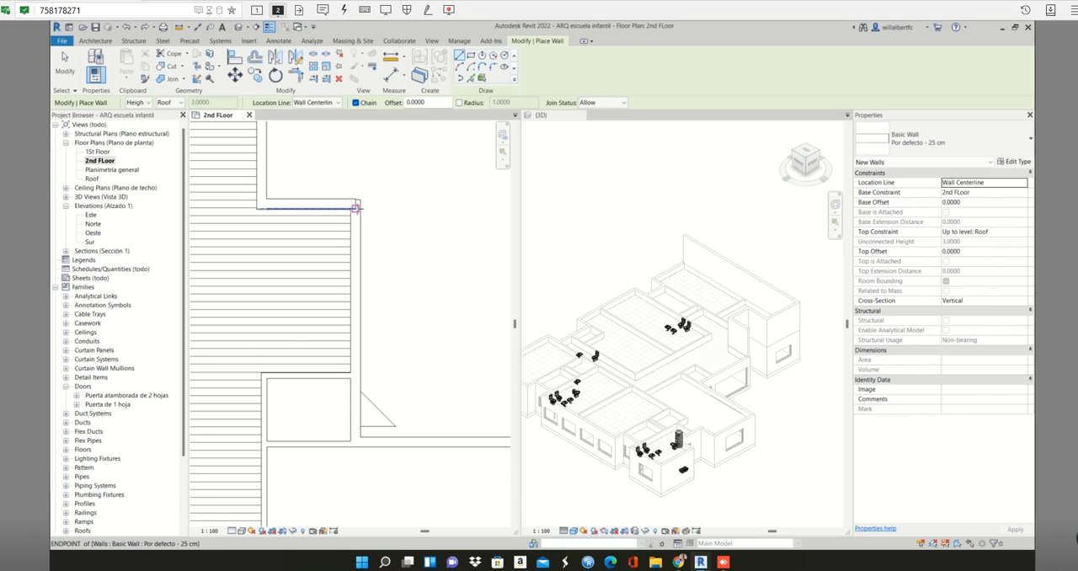
{"action": "key", "text": "Escape"}
- Draw a similar 25 cm wall from the recess's outer corner south to the centerline of the projecting room's northern wall
{"action": "left_click", "coordinate": [356, 207]}
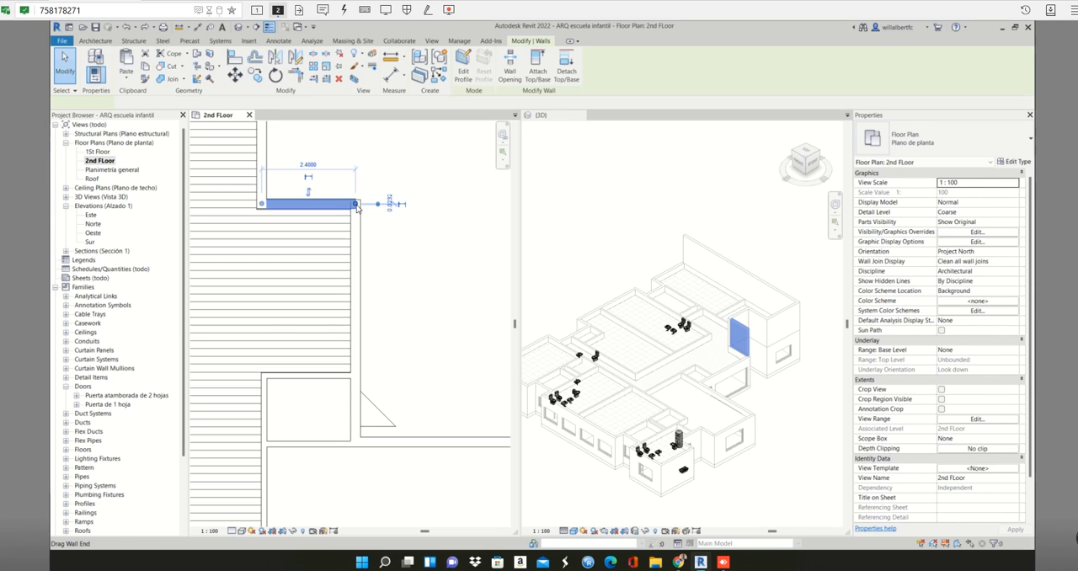
{"action": "key", "text": "c"}
{"action": "key", "text": "s"}
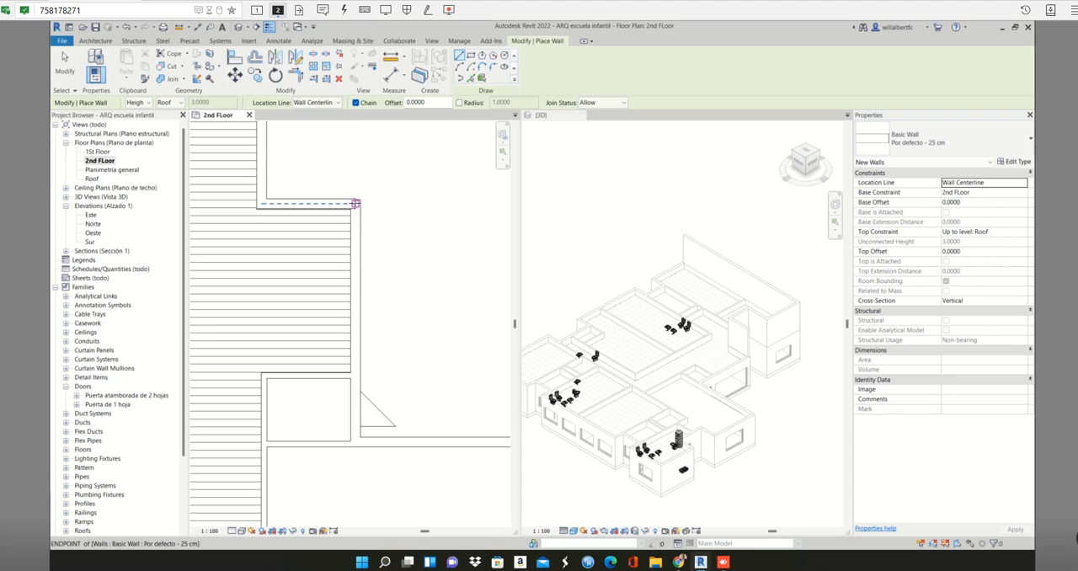
{"action": "left_click", "coordinate": [356, 203]}
{"action": "middle_click_drag", "start_coordinate": [354, 436], "coordinate": [354, 290]}
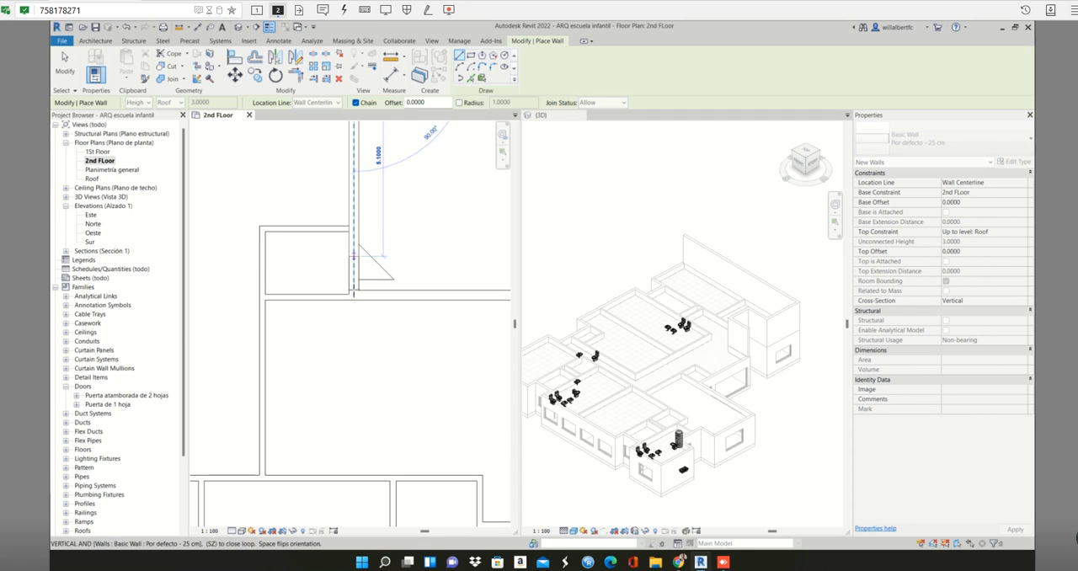
{"action": "scroll", "coordinate": [354, 293], "scroll_direction": "up", "scroll_amount": 3}
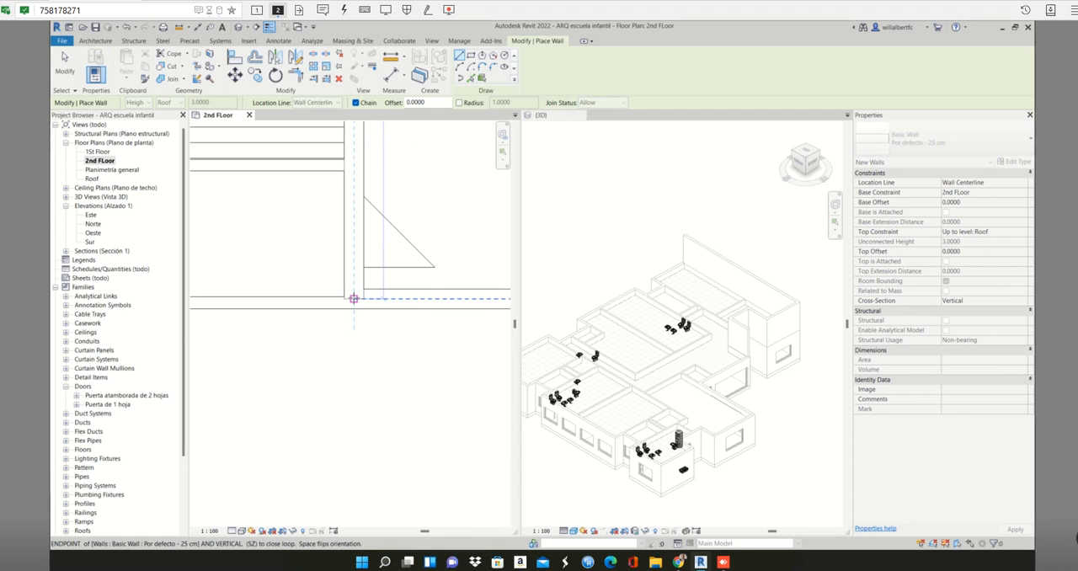
{"action": "left_click", "coordinate": [354, 298]}
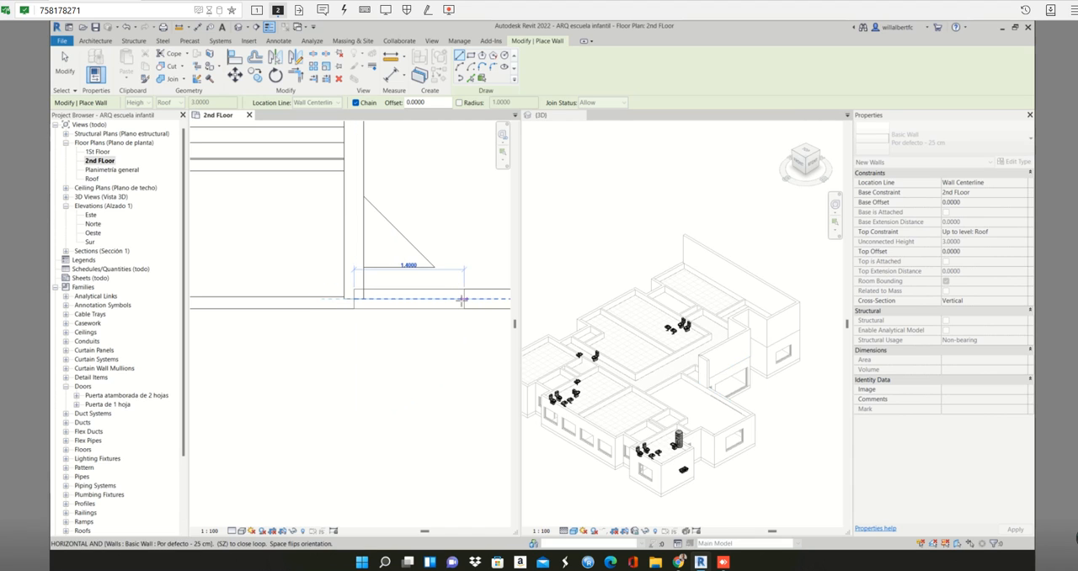
- Continue the walls east along the projecting room's northern edge and about 4.83 m south down its eastern side
{"action": "scroll", "coordinate": [462, 299], "scroll_direction": "down", "scroll_amount": 3}
{"action": "middle_click_drag", "start_coordinate": [462, 299], "coordinate": [150, 246]}
{"action": "scroll", "coordinate": [361, 234], "scroll_direction": "up", "scroll_amount": 2}
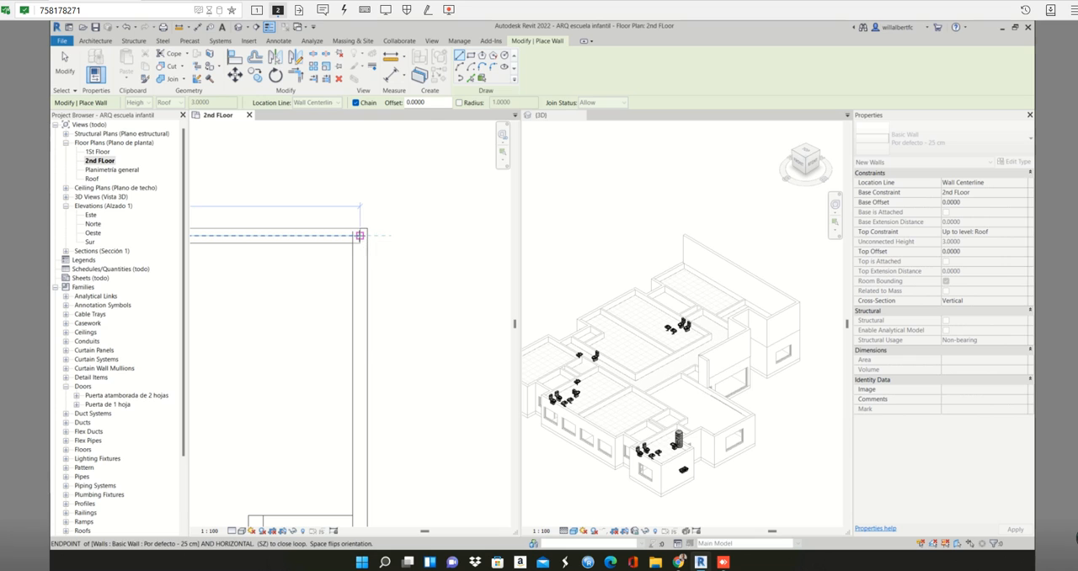
{"action": "left_click", "coordinate": [360, 236]}
{"action": "scroll", "coordinate": [371, 267], "scroll_direction": "down", "scroll_amount": 2}
{"action": "middle_click_drag", "start_coordinate": [371, 268], "coordinate": [392, 153]}
{"action": "scroll", "coordinate": [381, 289], "scroll_direction": "up", "scroll_amount": 2}
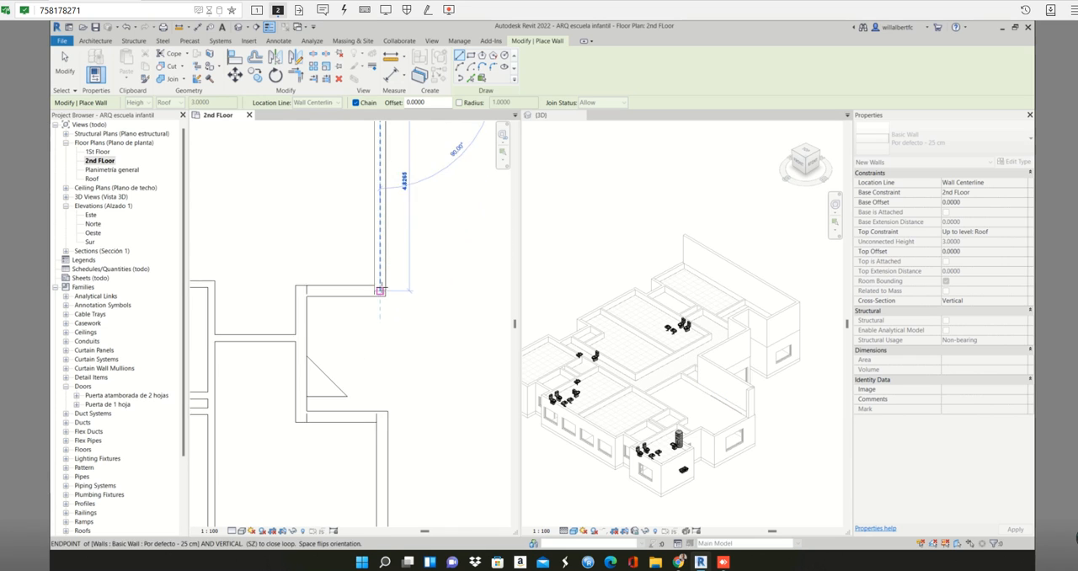
{"action": "left_click", "coordinate": [380, 291]}
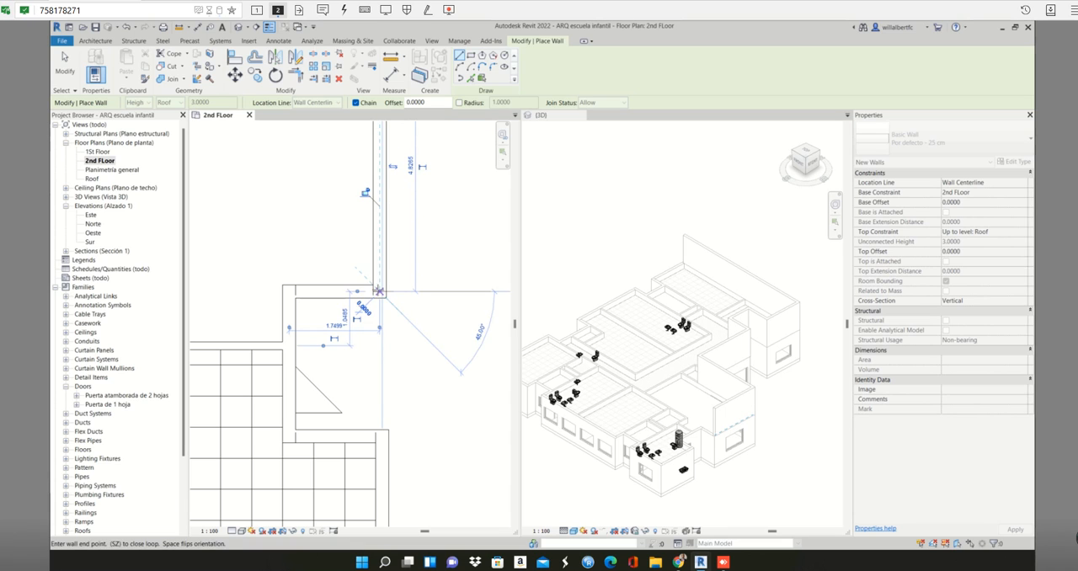
- Trace the triangular-canopy recess with walls about 1.75 m west, south along its back, and 1.8 m east to the southern room's corner
{"action": "left_click", "coordinate": [289, 290]}
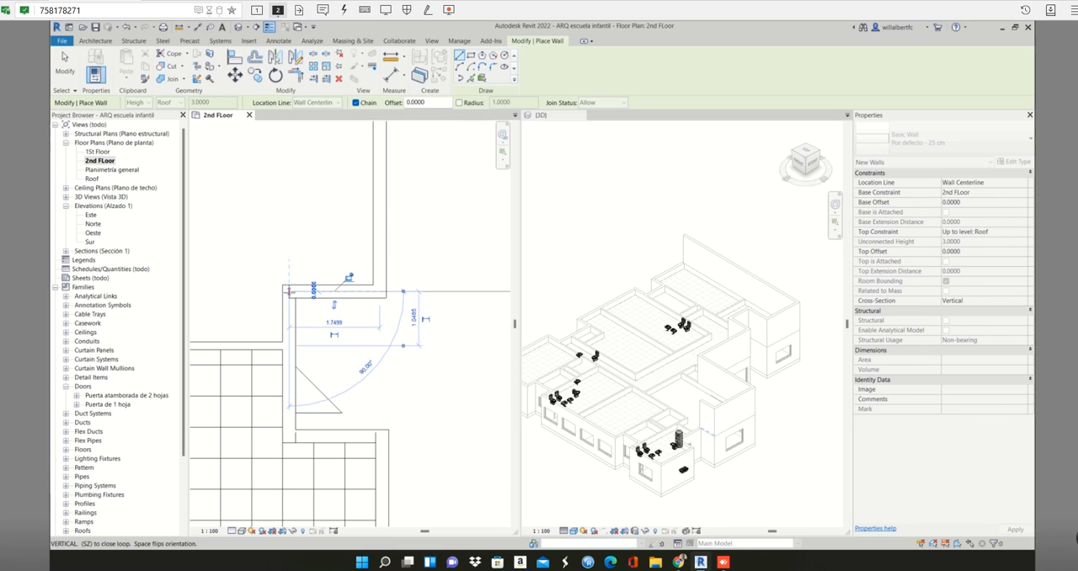
{"action": "scroll", "coordinate": [289, 292], "scroll_direction": "down", "scroll_amount": 2}
{"action": "middle_click_drag", "start_coordinate": [291, 312], "coordinate": [303, 203]}
{"action": "scroll", "coordinate": [301, 266], "scroll_direction": "up", "scroll_amount": 2}
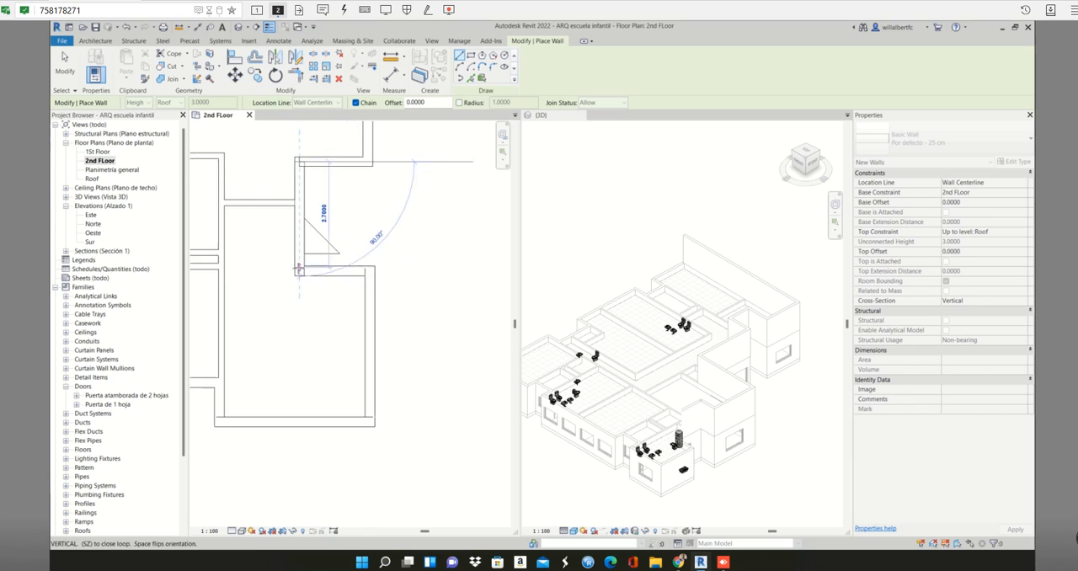
{"action": "left_click", "coordinate": [301, 274]}
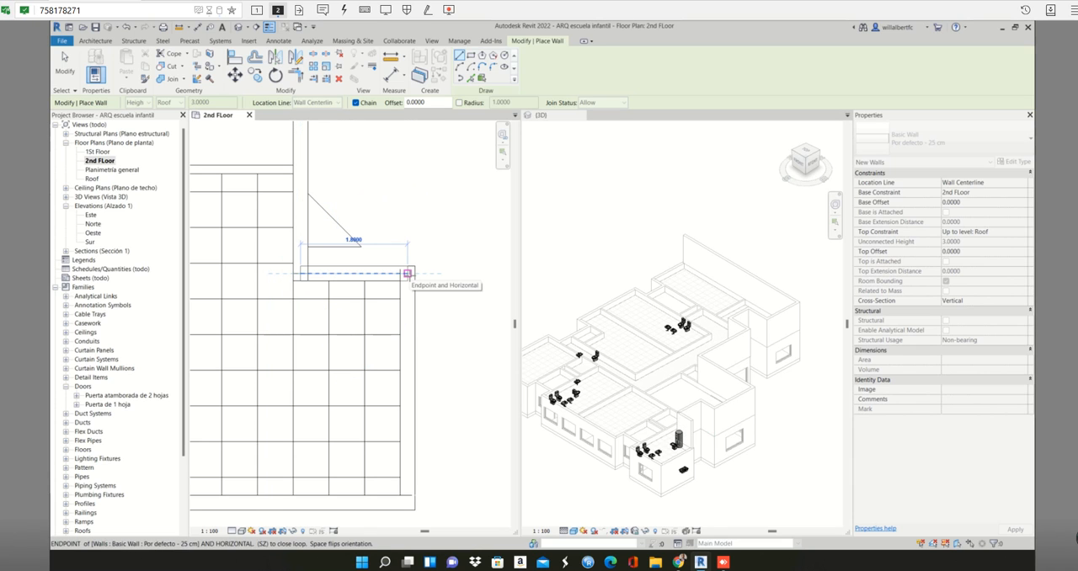
{"action": "left_click", "coordinate": [408, 274]}
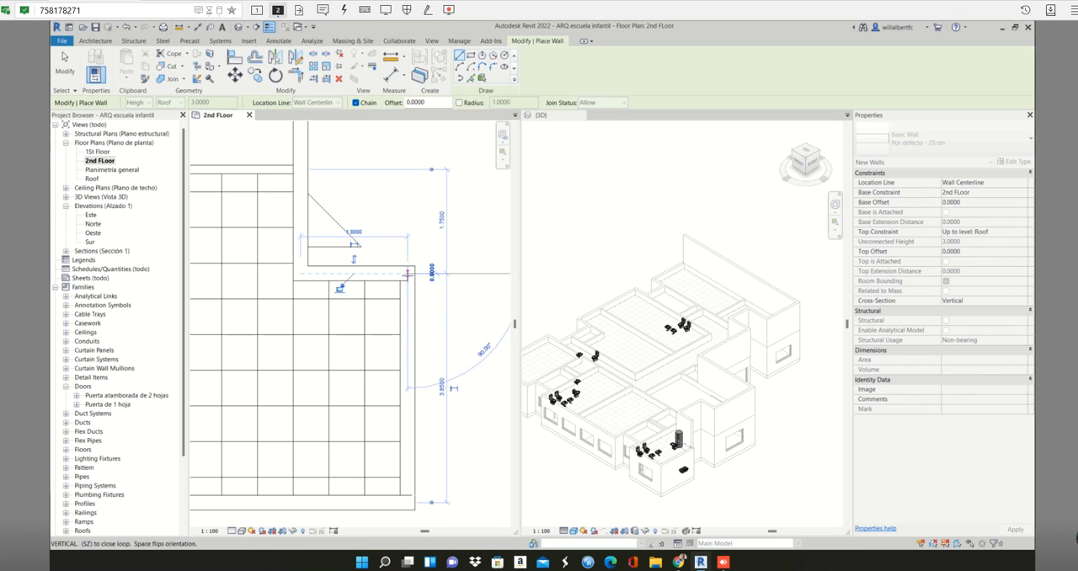
- Use Pick Lines to place 25 cm walls over the southeastern projecting room's southern and eastern walls
{"action": "scroll", "coordinate": [409, 273], "scroll_direction": "down", "scroll_amount": 5}
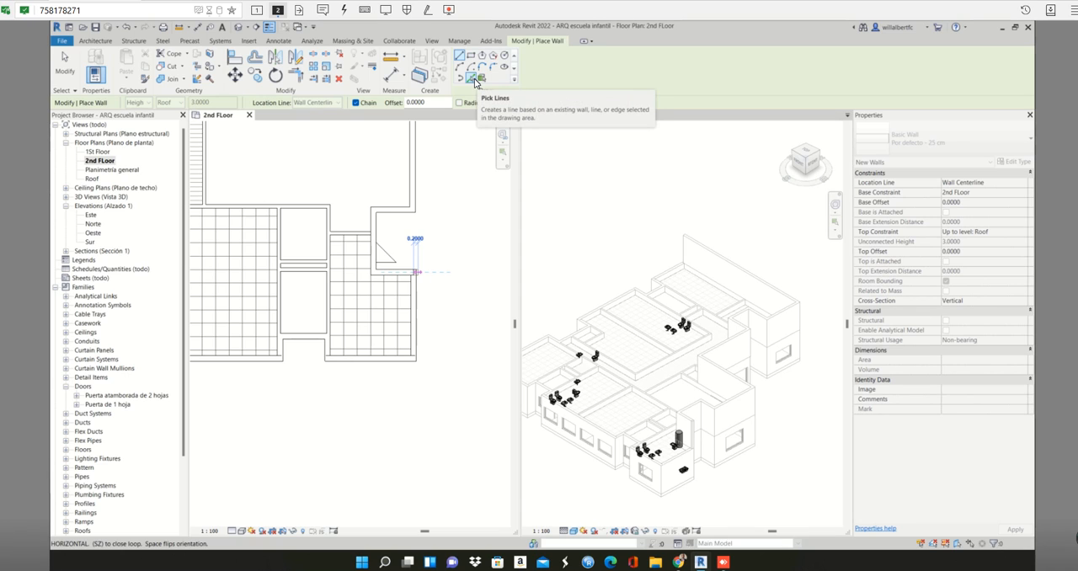
{"action": "left_click", "coordinate": [476, 79]}
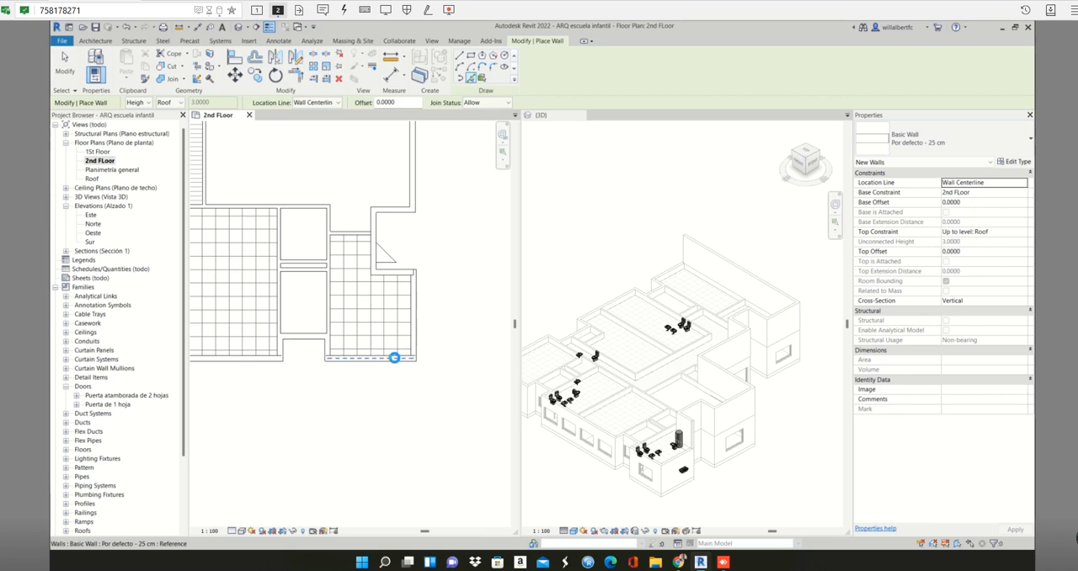
{"action": "left_click", "coordinate": [394, 358]}
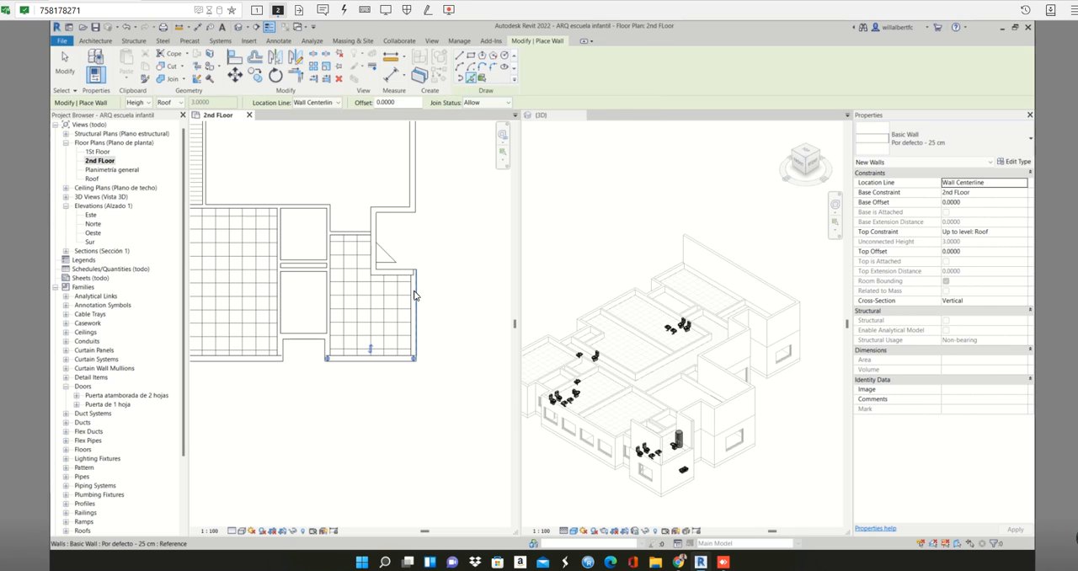
{"action": "scroll", "coordinate": [413, 295], "scroll_direction": "up", "scroll_amount": 2}
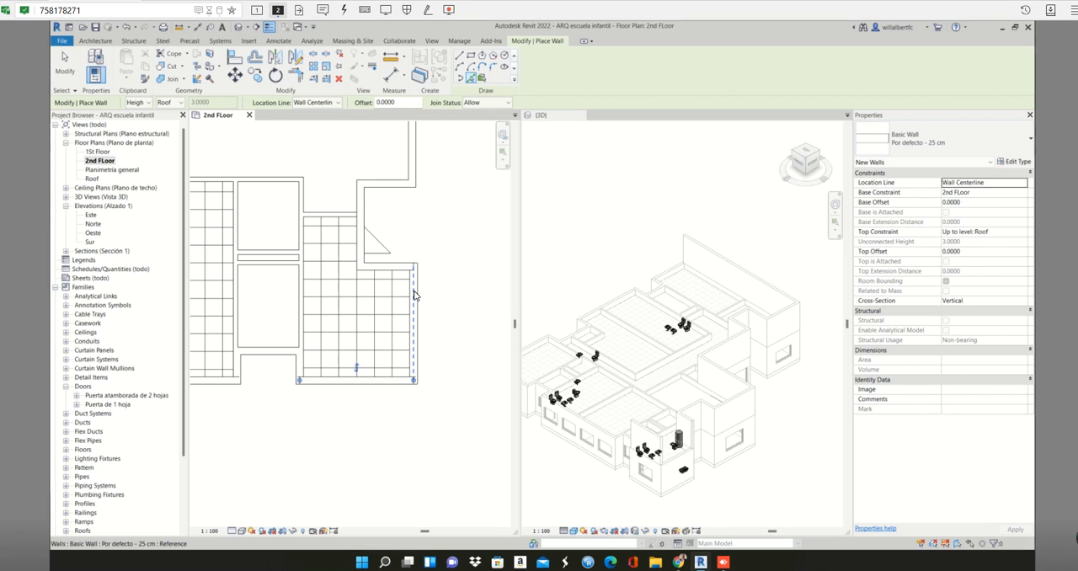
{"action": "left_click", "coordinate": [414, 295]}
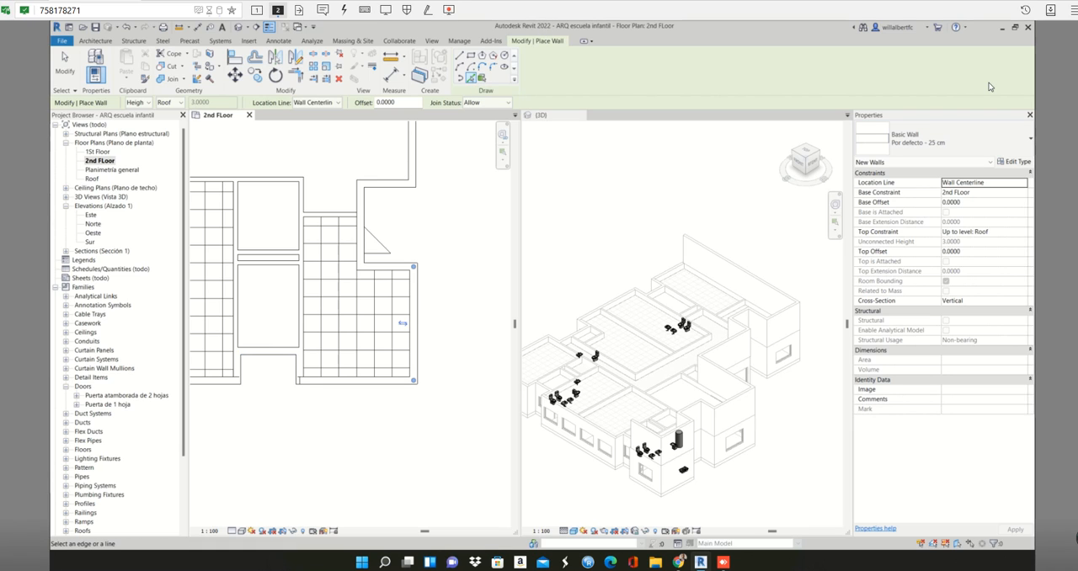
- Place picked walls around the southern facade's eastern recess, covering its east side, back and west side
{"action": "scroll", "coordinate": [248, 389], "scroll_direction": "down", "scroll_amount": 1}
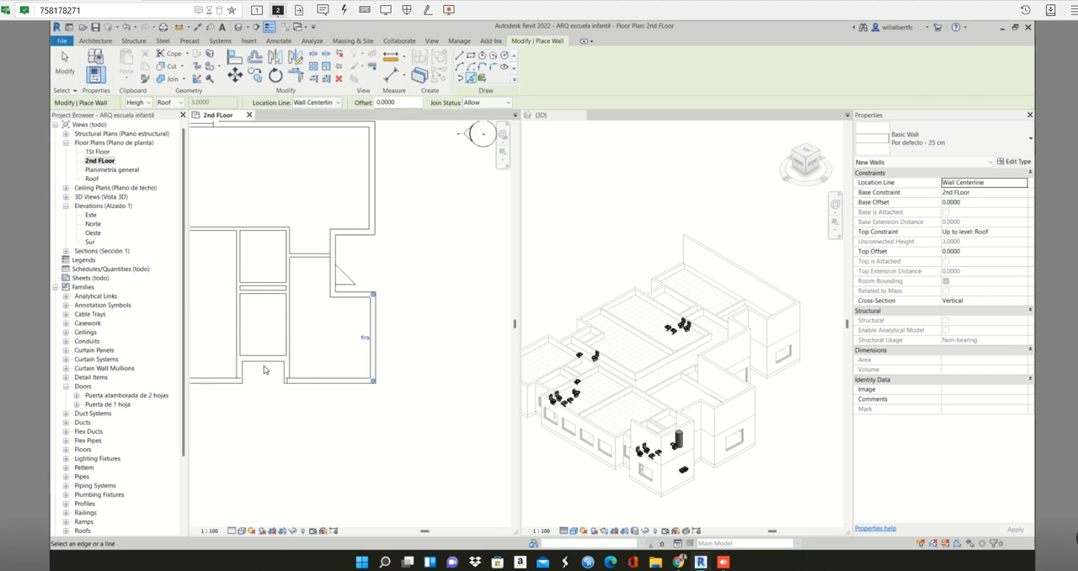
{"action": "middle_click_drag", "start_coordinate": [273, 367], "coordinate": [372, 282]}
{"action": "scroll", "coordinate": [368, 276], "scroll_direction": "up", "scroll_amount": 4}
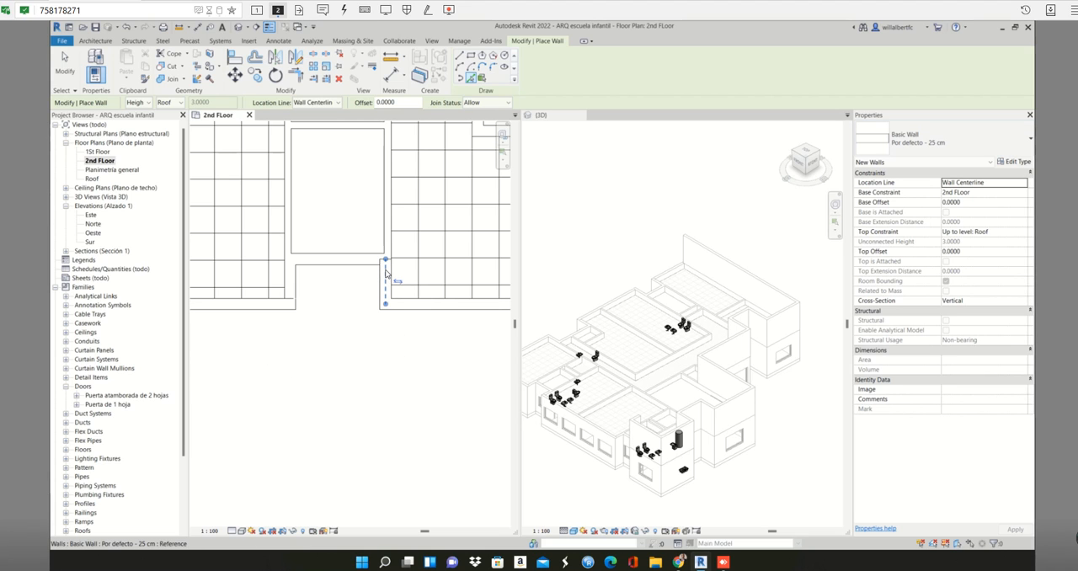
{"action": "scroll", "coordinate": [385, 271], "scroll_direction": "up", "scroll_amount": 2}
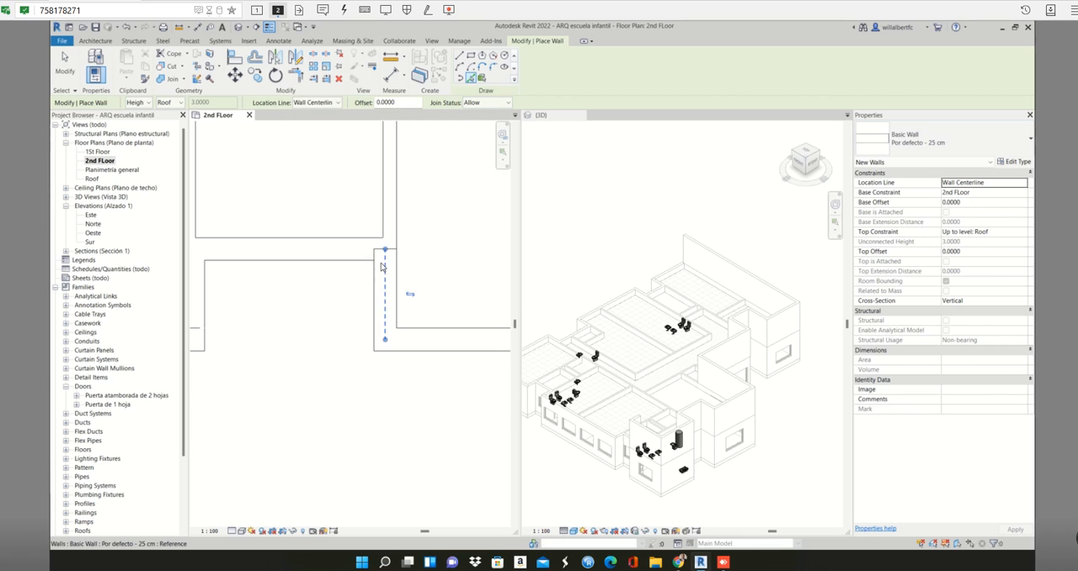
{"action": "left_click", "coordinate": [327, 247]}
{"action": "scroll", "coordinate": [327, 247], "scroll_direction": "down", "scroll_amount": 2}
{"action": "scroll", "coordinate": [327, 247], "scroll_direction": "down", "scroll_amount": 1}
{"action": "middle_click_drag", "start_coordinate": [329, 249], "coordinate": [402, 225]}
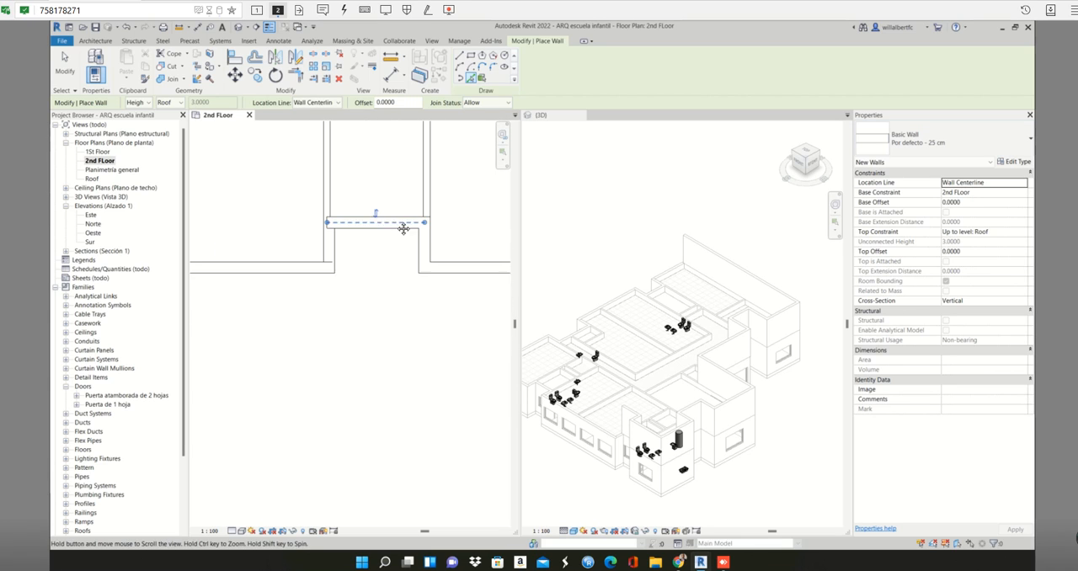
{"action": "key", "text": "Escape"}
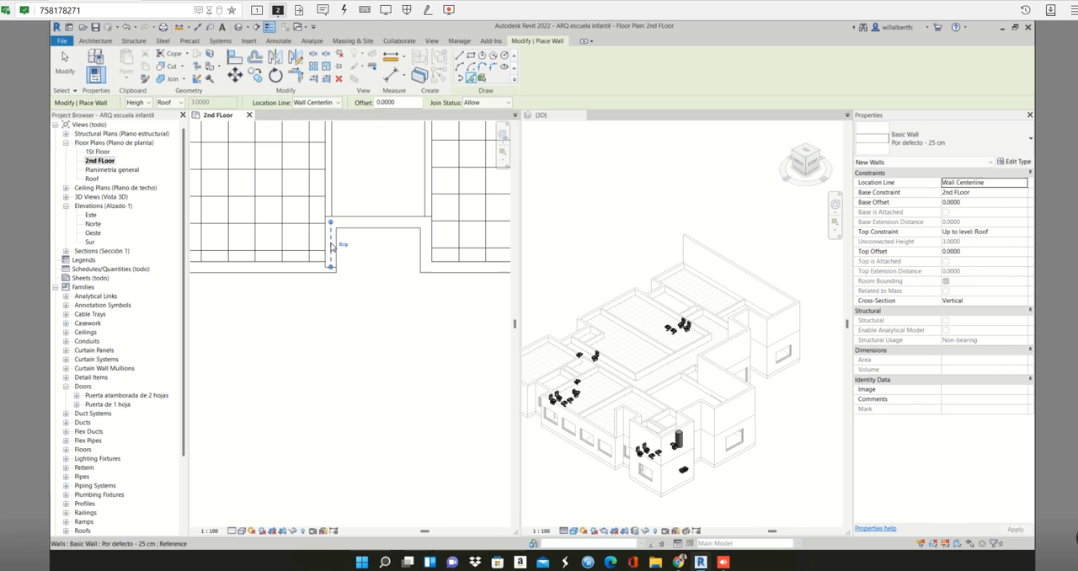
- Place a picked wall over the long southern facade wall between the two recesses and inspect the walls in 3D
{"action": "left_click", "coordinate": [296, 269]}
{"action": "scroll", "coordinate": [297, 269], "scroll_direction": "down", "scroll_amount": 1}
{"action": "middle_click_drag", "start_coordinate": [296, 269], "coordinate": [531, 255]}
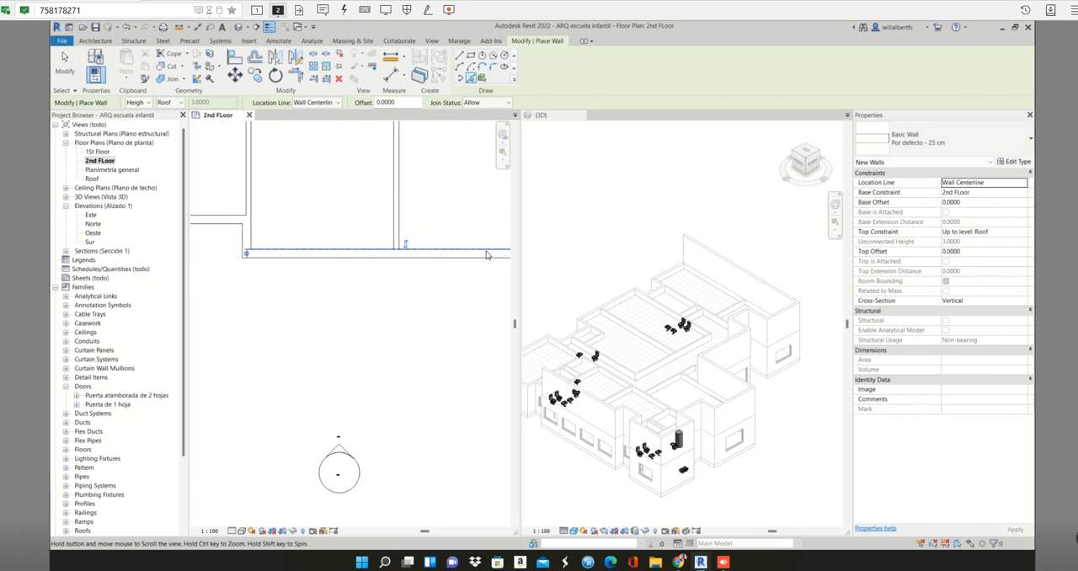
{"action": "scroll", "coordinate": [296, 256], "scroll_direction": "down", "scroll_amount": 1}
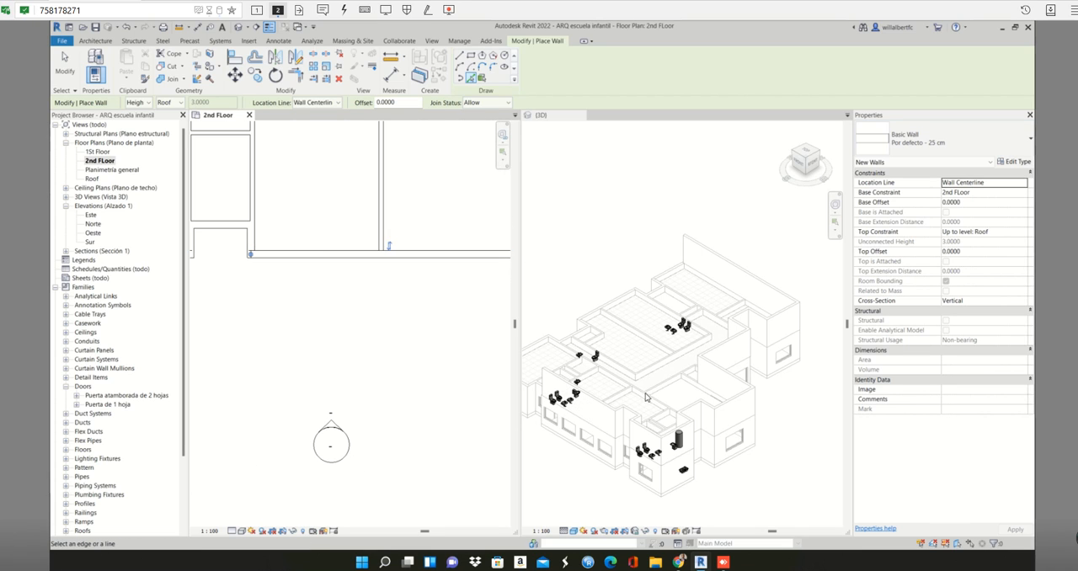
{"action": "scroll", "coordinate": [564, 357], "scroll_direction": "down", "scroll_amount": 1}
{"action": "left_click", "coordinate": [567, 357]}
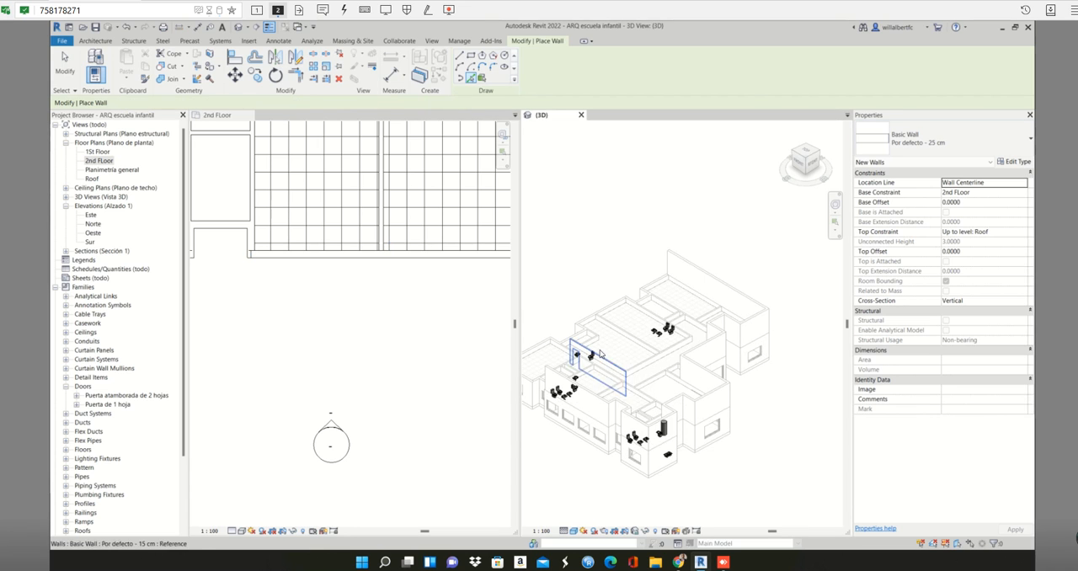
{"action": "middle_click_drag", "start_coordinate": [606, 357], "coordinate": [805, 420]}
{"action": "scroll", "coordinate": [777, 428], "scroll_direction": "up", "scroll_amount": 2}
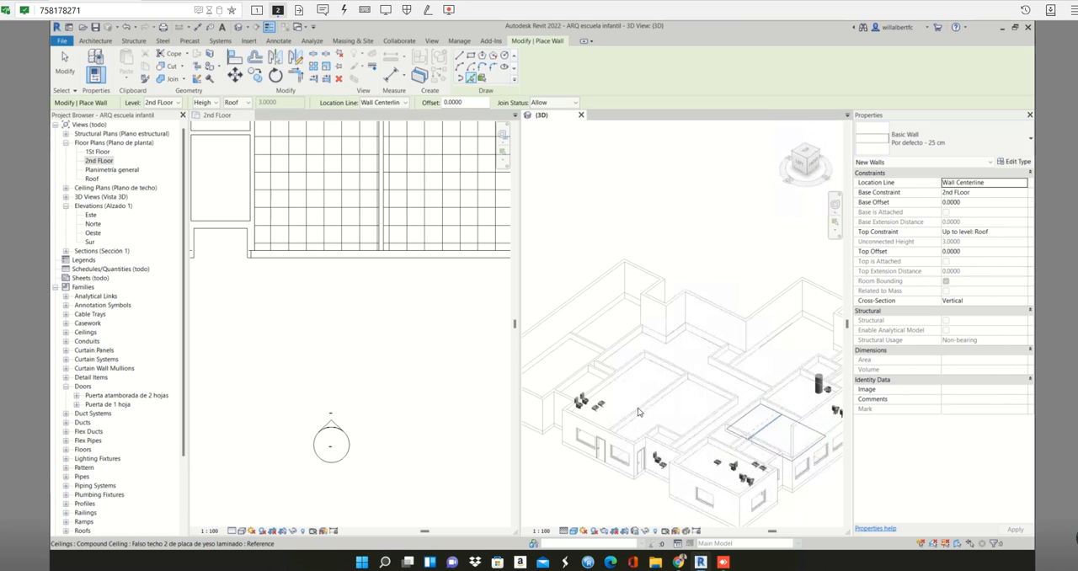
- Place picked walls around the southern facade's western recess, covering its east side, back and west side
{"action": "scroll", "coordinate": [247, 264], "scroll_direction": "down", "scroll_amount": 1}
{"action": "middle_click_drag", "start_coordinate": [247, 264], "coordinate": [358, 297]}
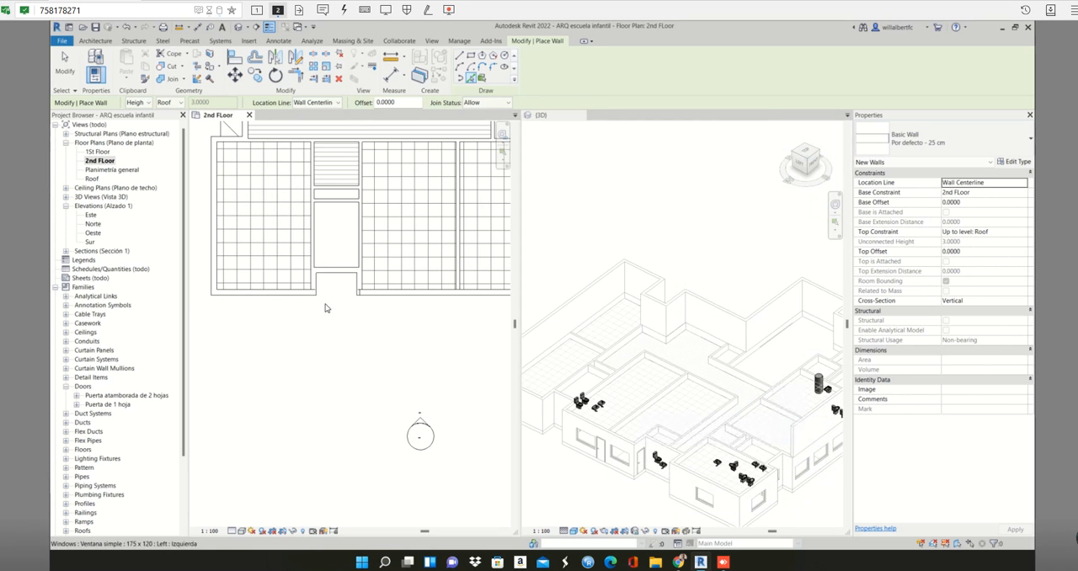
{"action": "scroll", "coordinate": [363, 285], "scroll_direction": "up", "scroll_amount": 1}
{"action": "scroll", "coordinate": [362, 279], "scroll_direction": "up", "scroll_amount": 3}
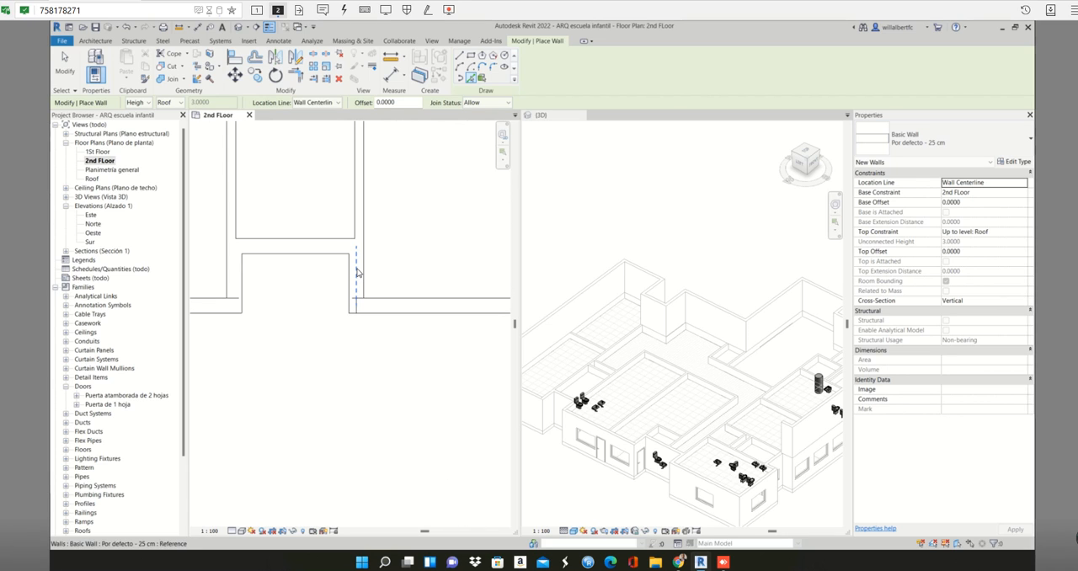
{"action": "left_click", "coordinate": [322, 250]}
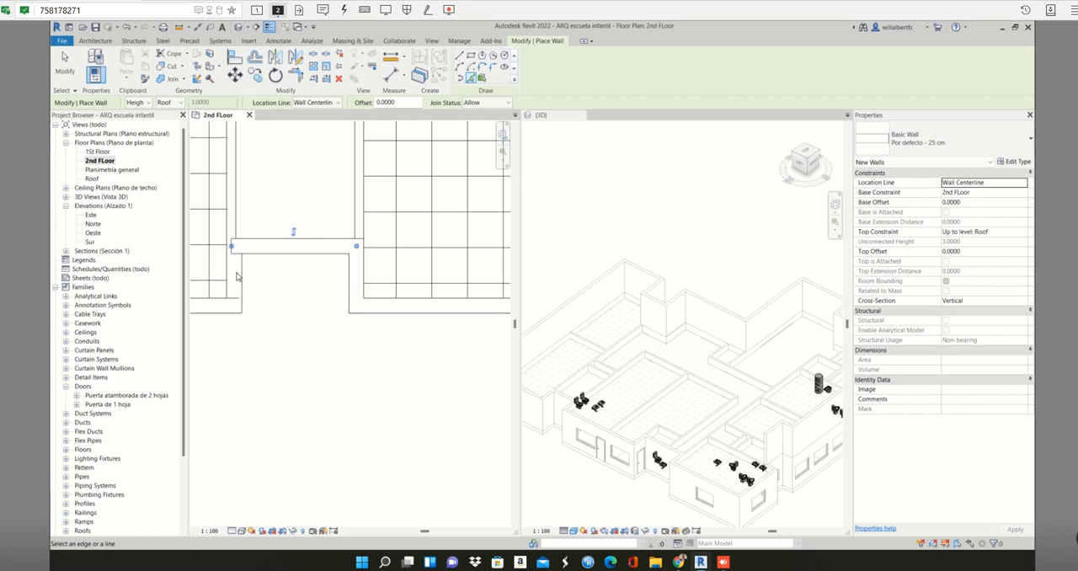
{"action": "left_click", "coordinate": [234, 283]}
- Place picked walls over the southwestern room's southern and western exterior walls in the 2nd FLoor plan
{"action": "scroll", "coordinate": [234, 283], "scroll_direction": "down", "scroll_amount": 2}
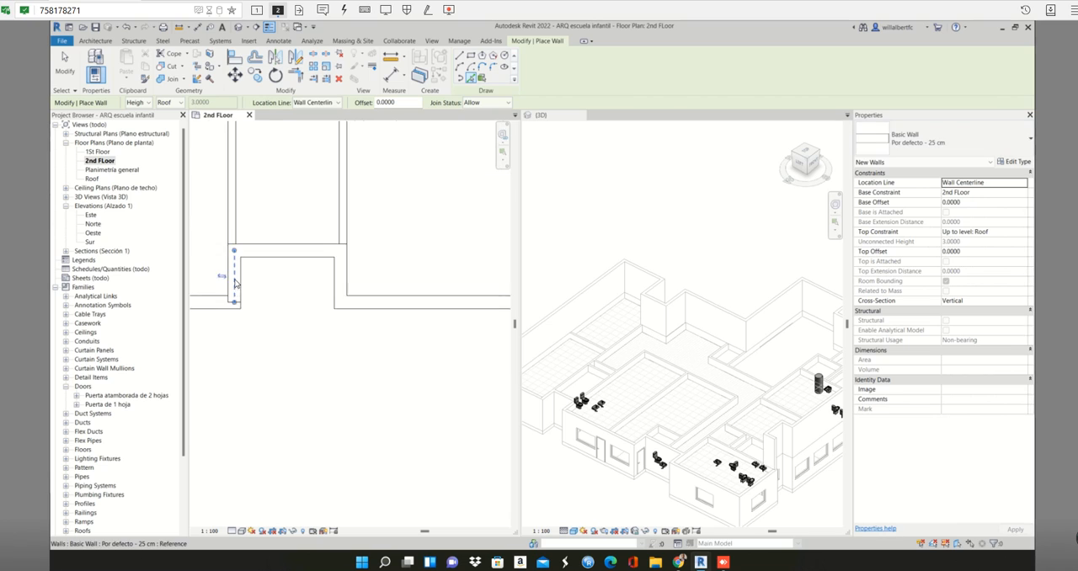
{"action": "middle_click_drag", "start_coordinate": [298, 285], "coordinate": [468, 266]}
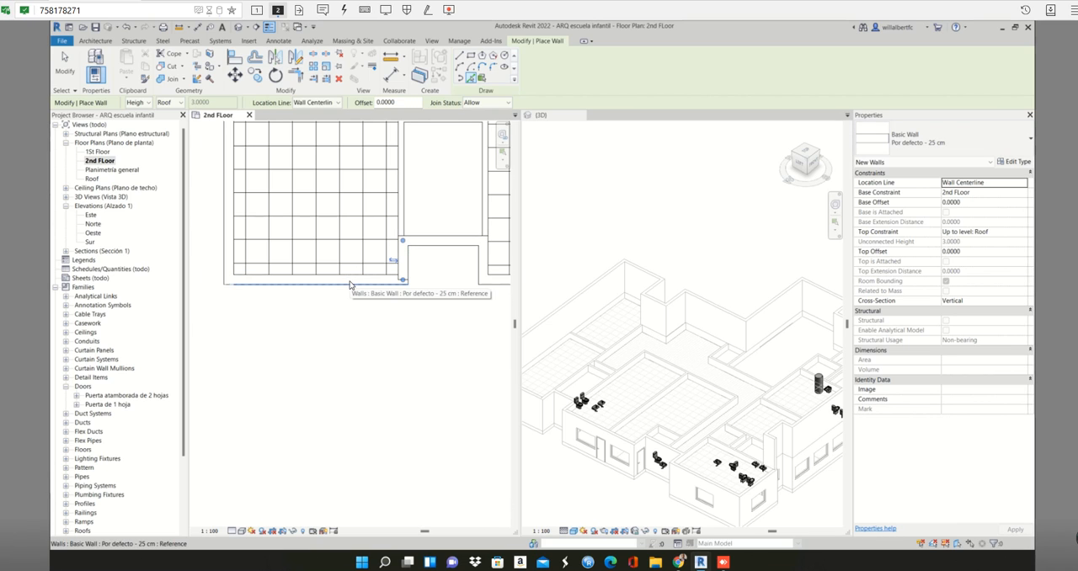
{"action": "left_click", "coordinate": [351, 284]}
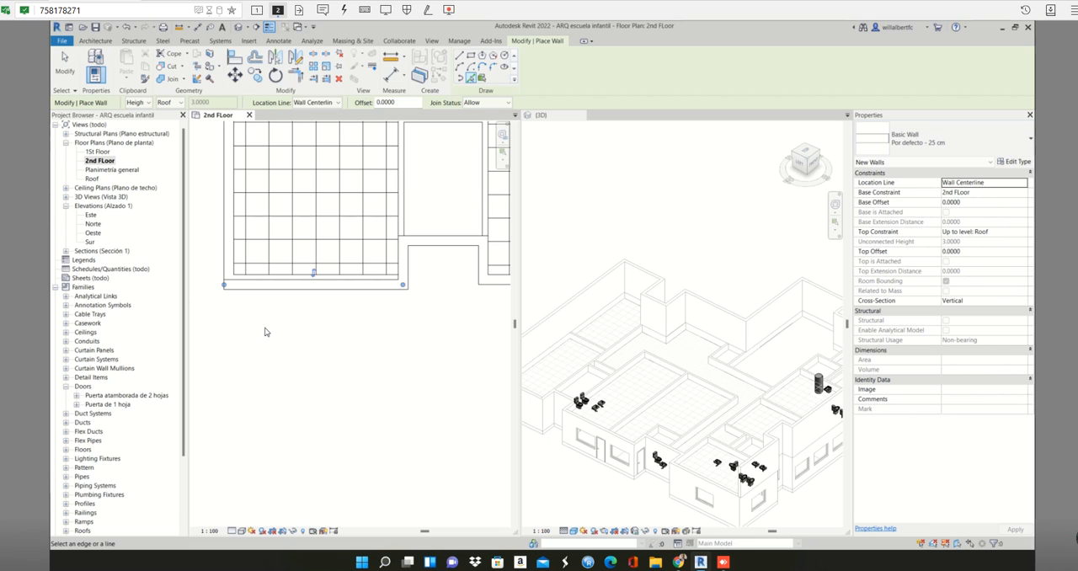
{"action": "scroll", "coordinate": [614, 357], "scroll_direction": "down", "scroll_amount": 1}
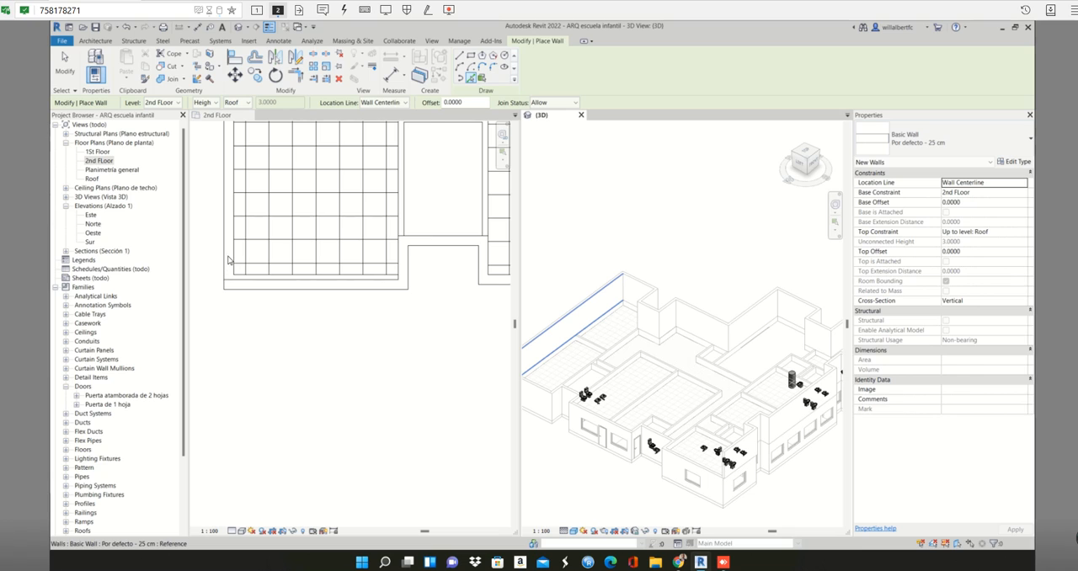
{"action": "scroll", "coordinate": [228, 259], "scroll_direction": "up", "scroll_amount": 2}
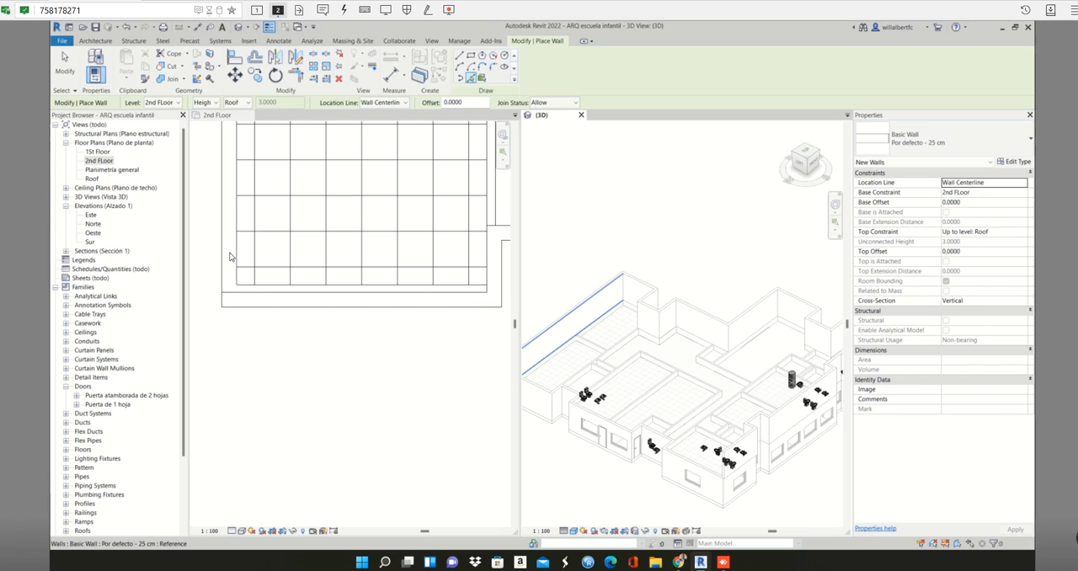
{"action": "left_click", "coordinate": [228, 116]}
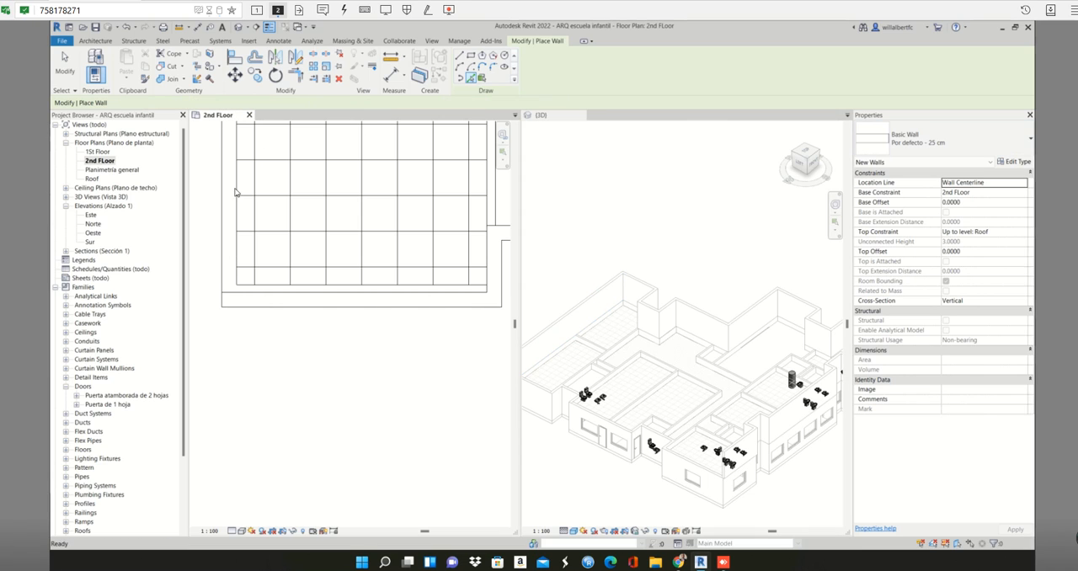
{"action": "left_click", "coordinate": [229, 238]}
- Place picked walls around the two-door recess on the western facade, covering its southern side, back and northern side
{"action": "scroll", "coordinate": [230, 237], "scroll_direction": "down", "scroll_amount": 3}
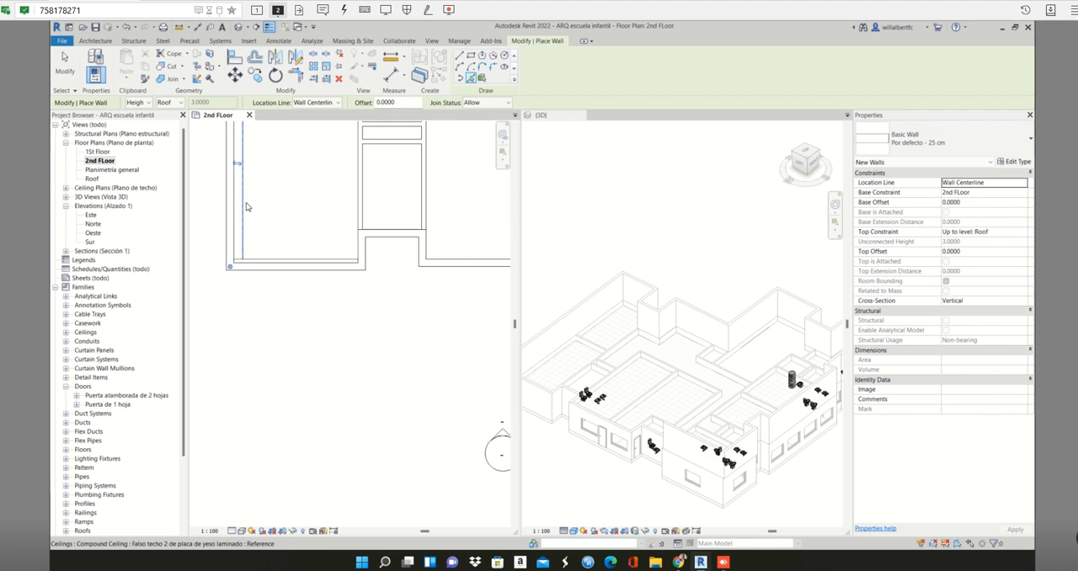
{"action": "middle_click_drag", "start_coordinate": [255, 210], "coordinate": [268, 287]}
{"action": "scroll", "coordinate": [263, 189], "scroll_direction": "up", "scroll_amount": 5}
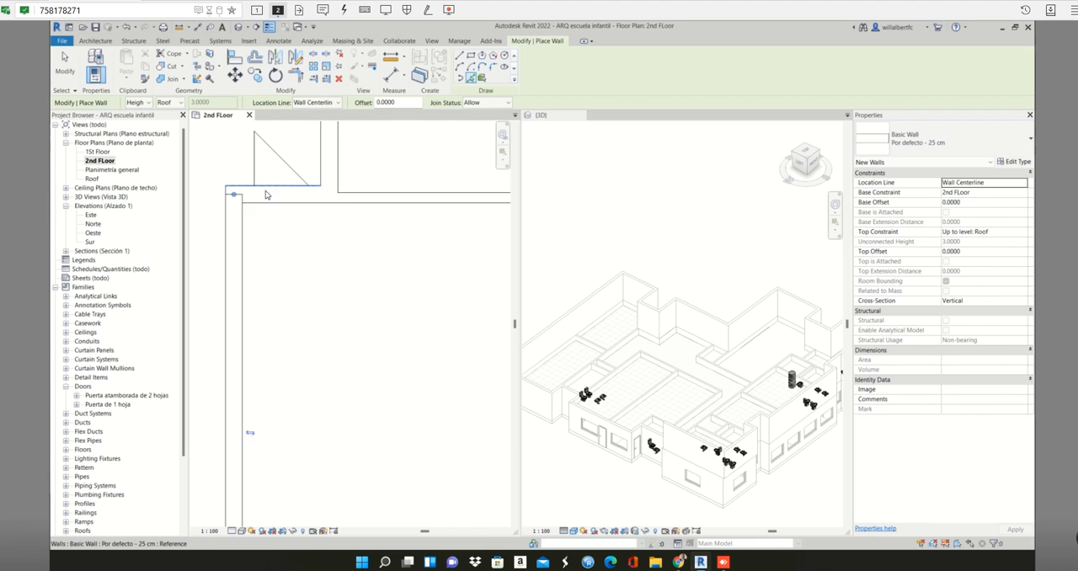
{"action": "scroll", "coordinate": [278, 196], "scroll_direction": "down", "scroll_amount": 4}
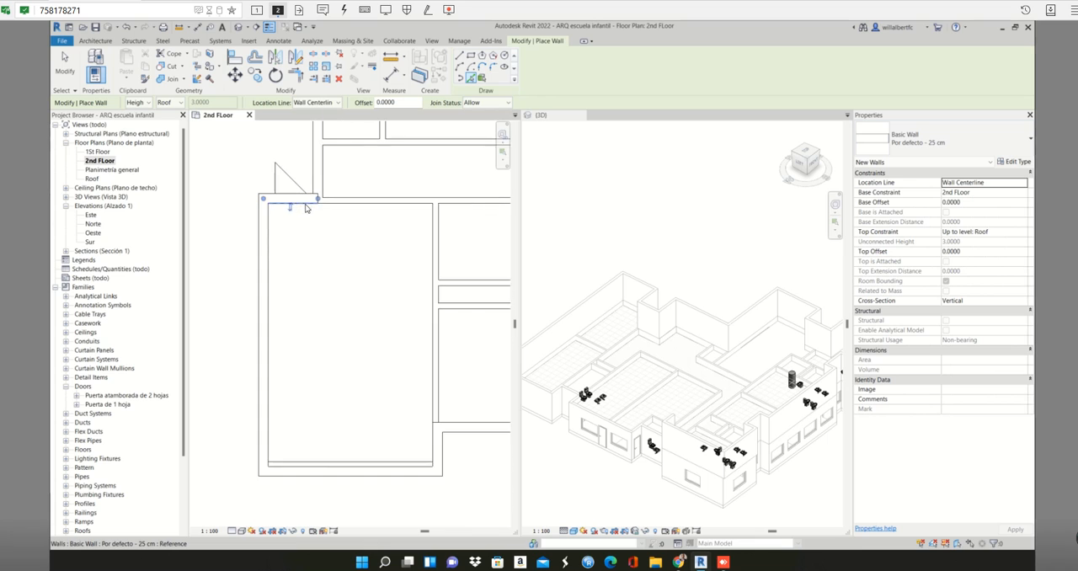
{"action": "scroll", "coordinate": [332, 206], "scroll_direction": "down", "scroll_amount": 1}
{"action": "middle_click_drag", "start_coordinate": [342, 212], "coordinate": [355, 328]}
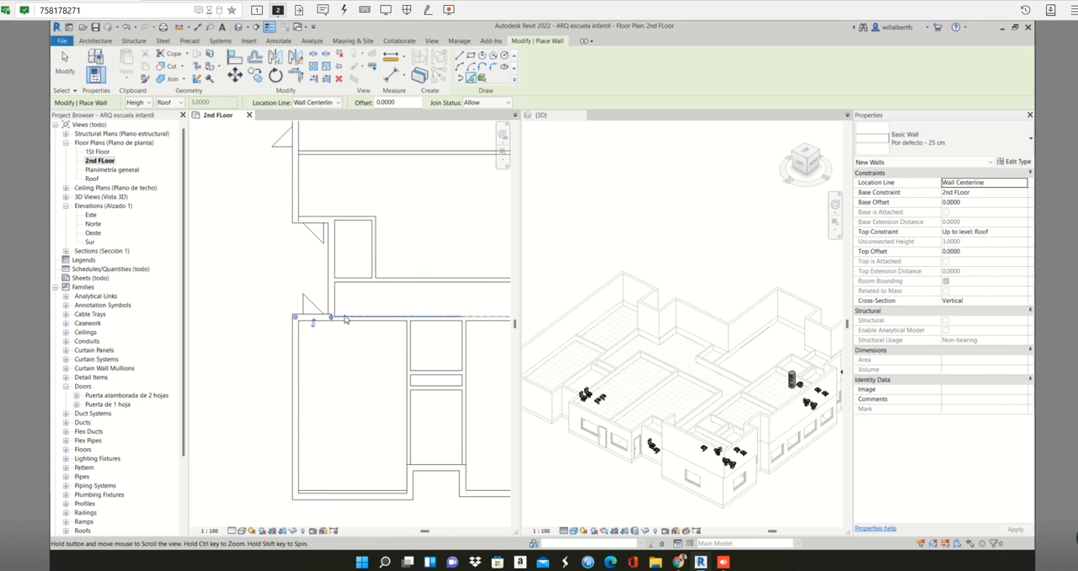
{"action": "scroll", "coordinate": [337, 318], "scroll_direction": "up", "scroll_amount": 1}
{"action": "scroll", "coordinate": [334, 281], "scroll_direction": "up", "scroll_amount": 3}
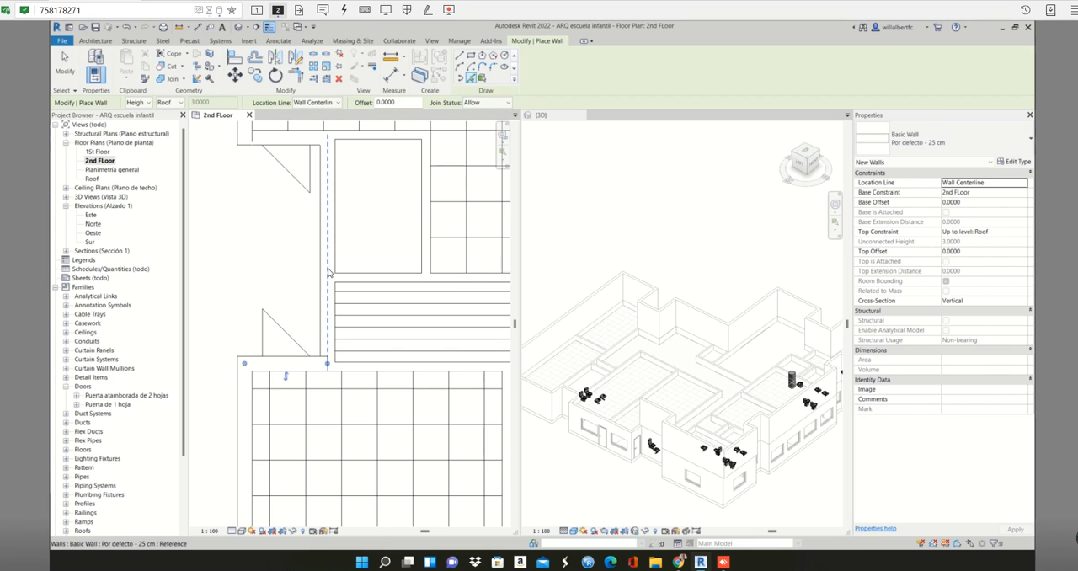
{"action": "left_click", "coordinate": [328, 270]}
{"action": "scroll", "coordinate": [328, 273], "scroll_direction": "down", "scroll_amount": 3}
{"action": "middle_click_drag", "start_coordinate": [329, 271], "coordinate": [344, 318]}
{"action": "scroll", "coordinate": [328, 257], "scroll_direction": "up", "scroll_amount": 3}
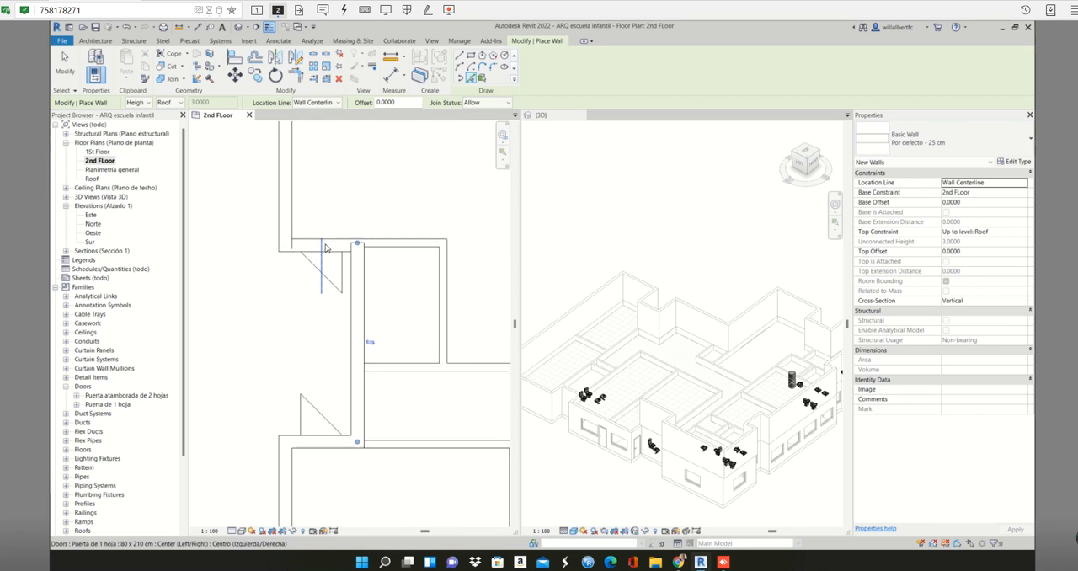
{"action": "left_click", "coordinate": [331, 245]}
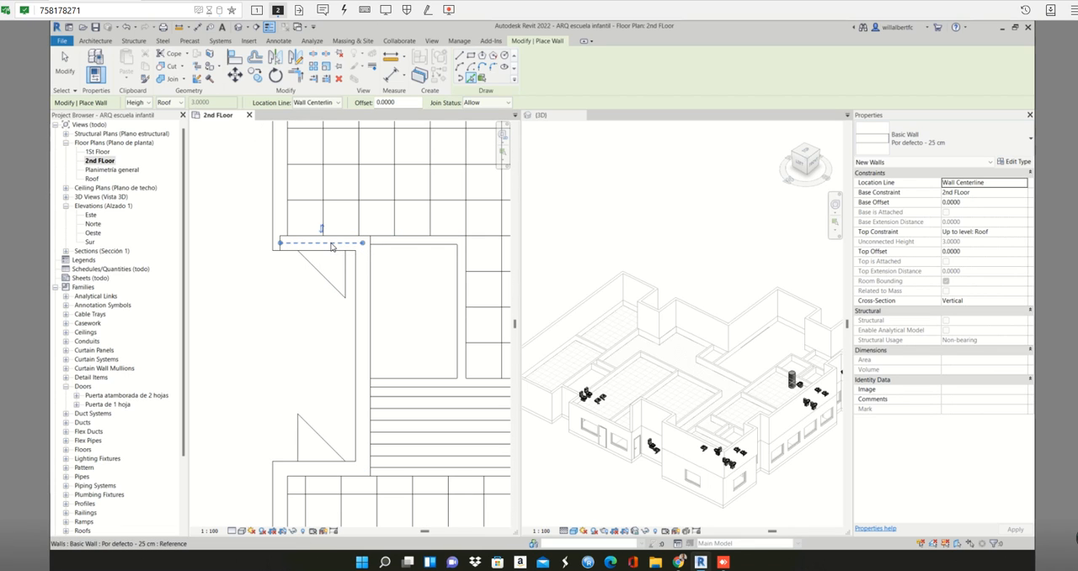
- Place a picked wall over the long western exterior wall north of the two-door recess
{"action": "left_click", "coordinate": [279, 223]}
{"action": "scroll", "coordinate": [280, 222], "scroll_direction": "down", "scroll_amount": 3}
{"action": "middle_click_drag", "start_coordinate": [281, 222], "coordinate": [350, 359]}
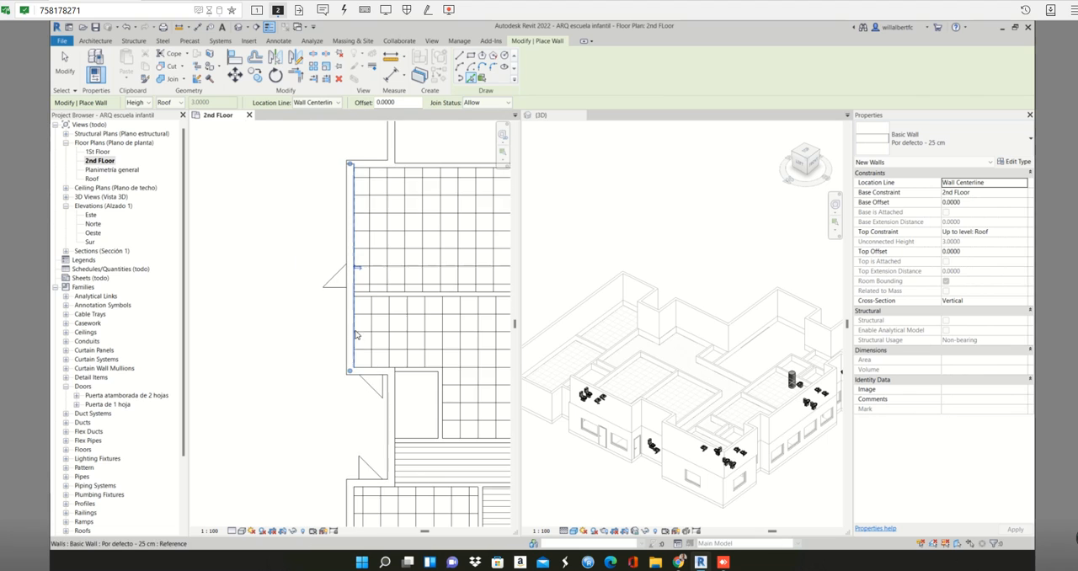
- Place picked walls around the western facade's northern recess, covering its southern side, back and northern side
{"action": "scroll", "coordinate": [372, 161], "scroll_direction": "up", "scroll_amount": 3}
{"action": "left_click", "coordinate": [373, 164]}
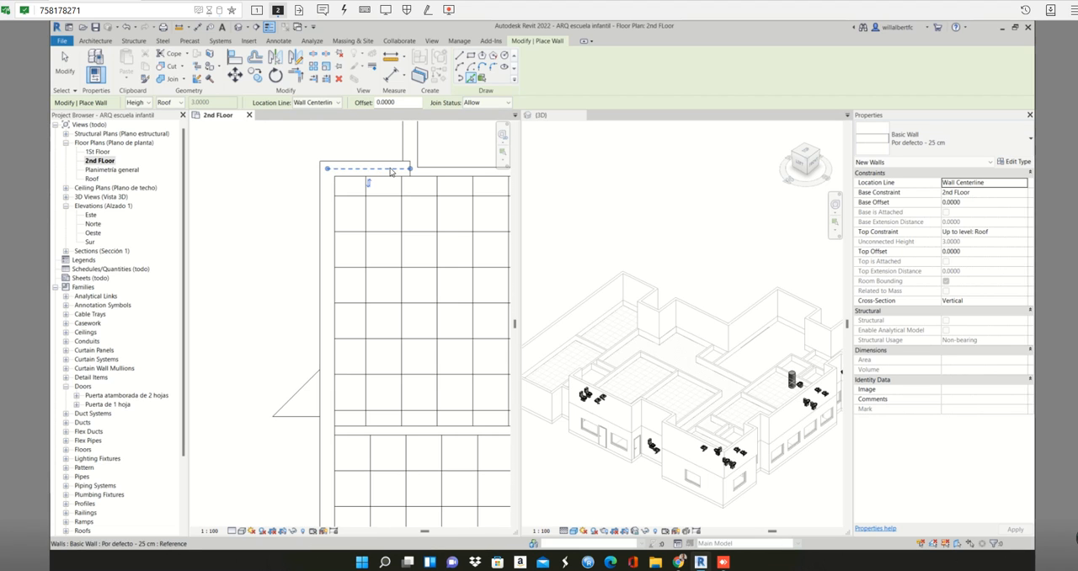
{"action": "scroll", "coordinate": [406, 202], "scroll_direction": "down", "scroll_amount": 4}
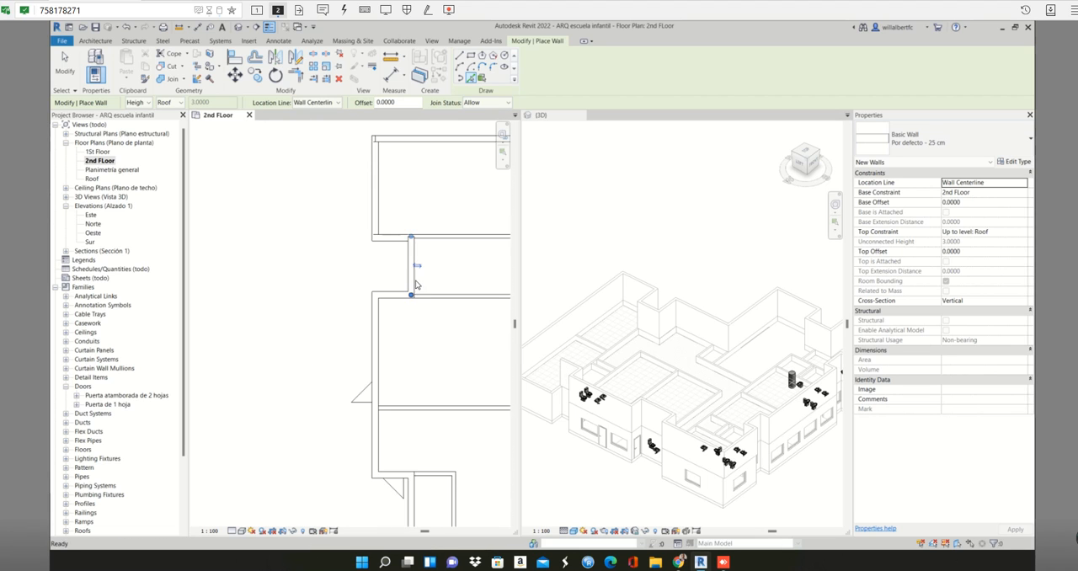
{"action": "scroll", "coordinate": [396, 247], "scroll_direction": "up", "scroll_amount": 4}
{"action": "left_click", "coordinate": [400, 265]}
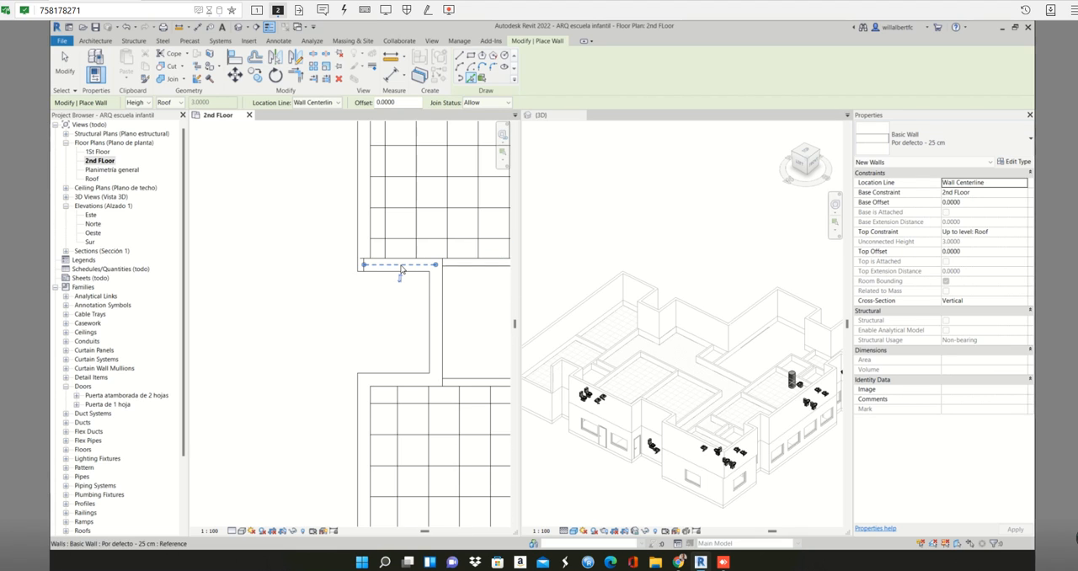
- Place a picked wall over the northwestern room's western exterior wall, north of the upper recess, in the 2nd FLoor plan
{"action": "scroll", "coordinate": [400, 268], "scroll_direction": "down", "scroll_amount": 3}
{"action": "middle_click_drag", "start_coordinate": [402, 271], "coordinate": [423, 354]}
{"action": "scroll", "coordinate": [423, 353], "scroll_direction": "down", "scroll_amount": 1}
{"action": "scroll", "coordinate": [393, 275], "scroll_direction": "up", "scroll_amount": 4}
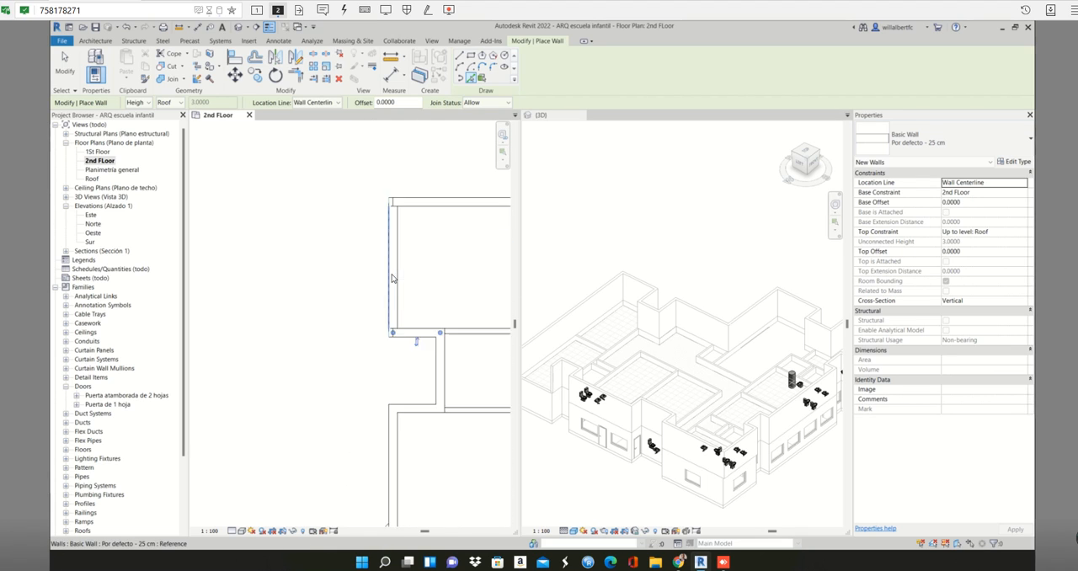
{"action": "left_click", "coordinate": [392, 274]}
{"action": "scroll", "coordinate": [605, 351], "scroll_direction": "down", "scroll_amount": 3}
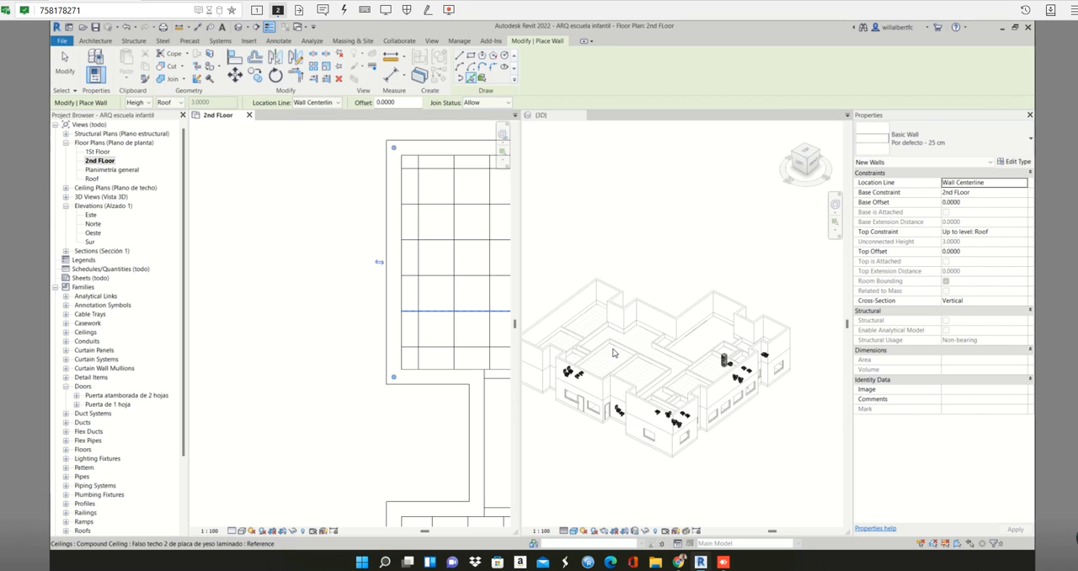
- Review the second-storey perimeter walls in the 3D view and end wall placement in the 2nd FLoor plan
{"action": "left_click", "coordinate": [647, 379]}
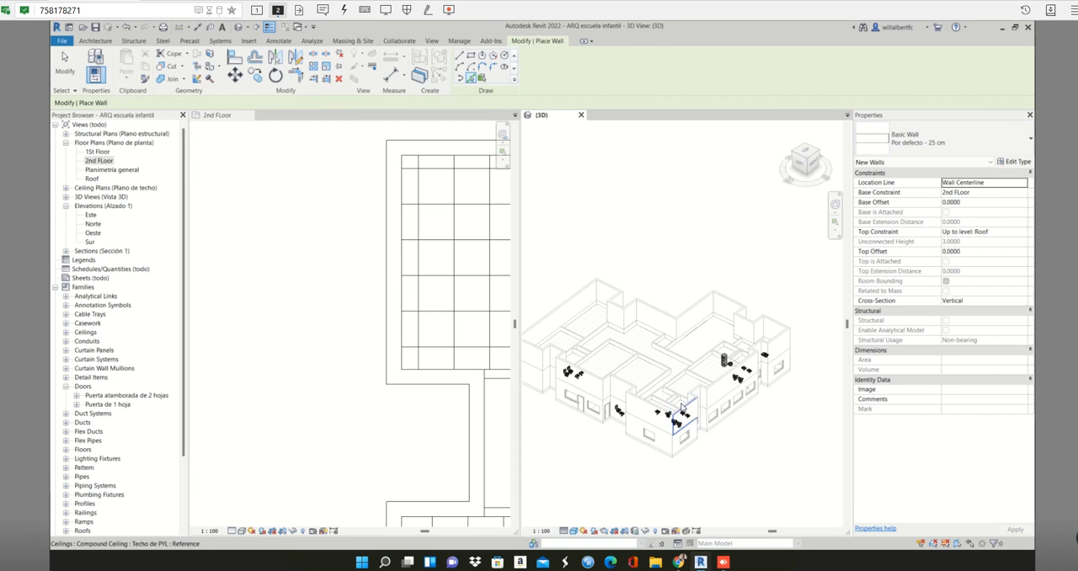
{"action": "middle_click_drag", "start_coordinate": [690, 416], "coordinate": [639, 444], "text": "shift"}
{"action": "scroll", "coordinate": [405, 295], "scroll_direction": "down", "scroll_amount": 7}
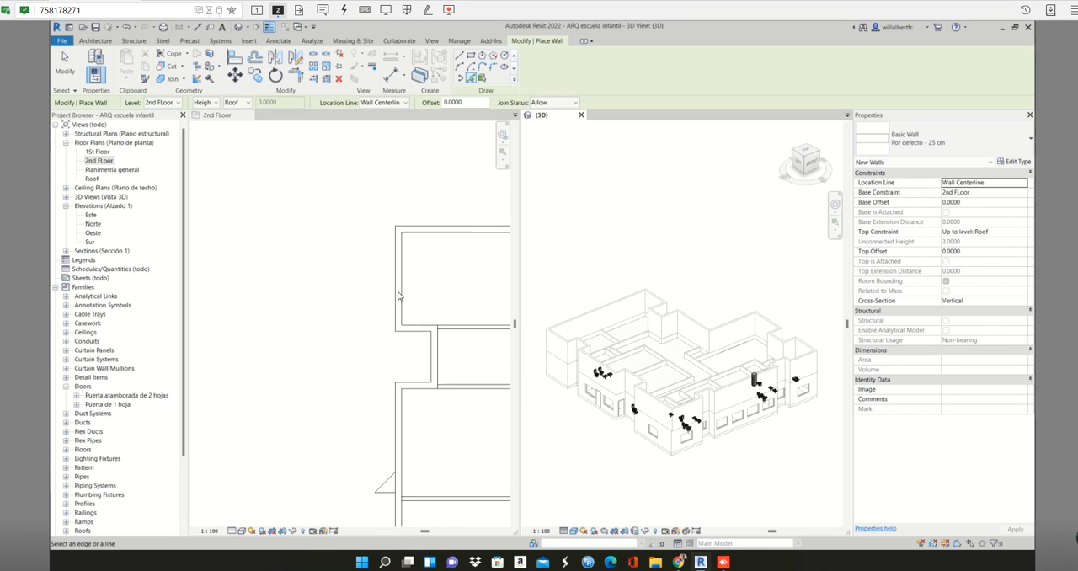
{"action": "left_click", "coordinate": [316, 295]}
{"action": "scroll", "coordinate": [396, 298], "scroll_direction": "down", "scroll_amount": 5}
{"action": "key", "text": "Escape"}
{"action": "key", "text": "Escape"}
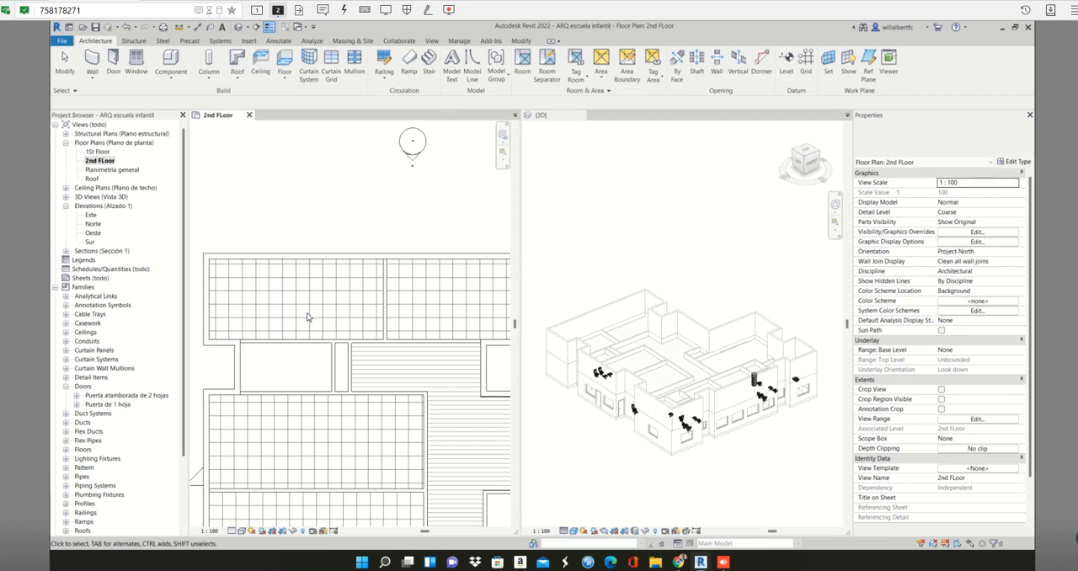
- Examine the interior partitions, ceilings and corridor inside the perimeter in the 2nd FLoor plan and the 3D view
{"action": "scroll", "coordinate": [317, 348], "scroll_direction": "up", "scroll_amount": 1}
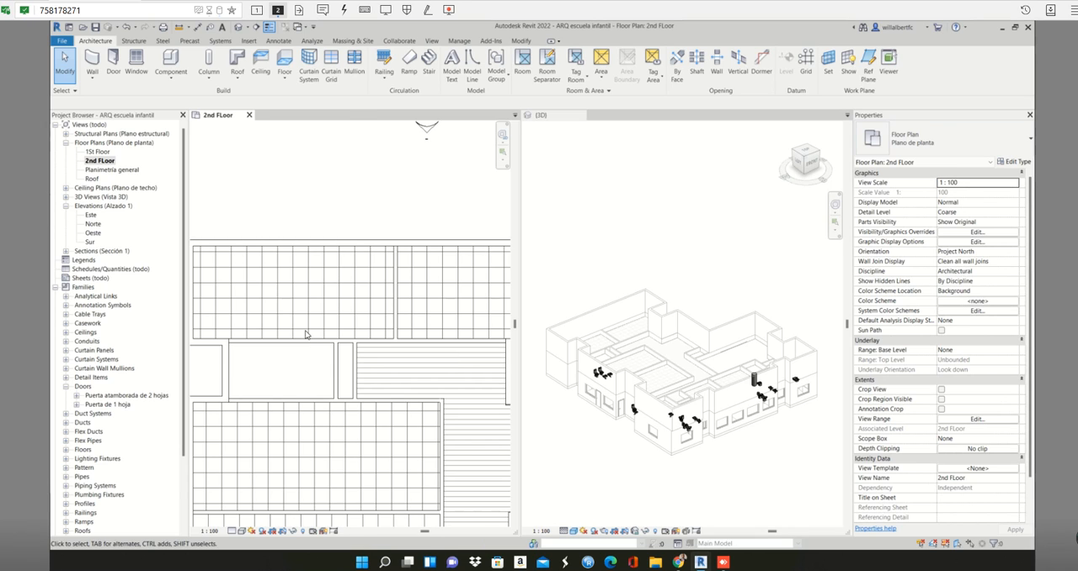
{"action": "scroll", "coordinate": [312, 337], "scroll_direction": "down", "scroll_amount": 1}
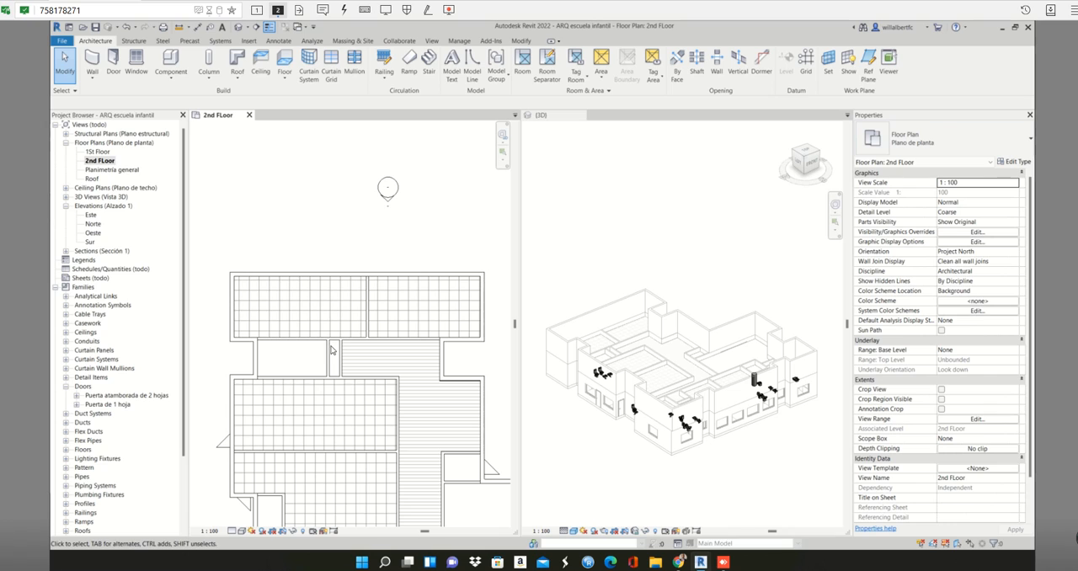
{"action": "scroll", "coordinate": [333, 348], "scroll_direction": "up", "scroll_amount": 1}
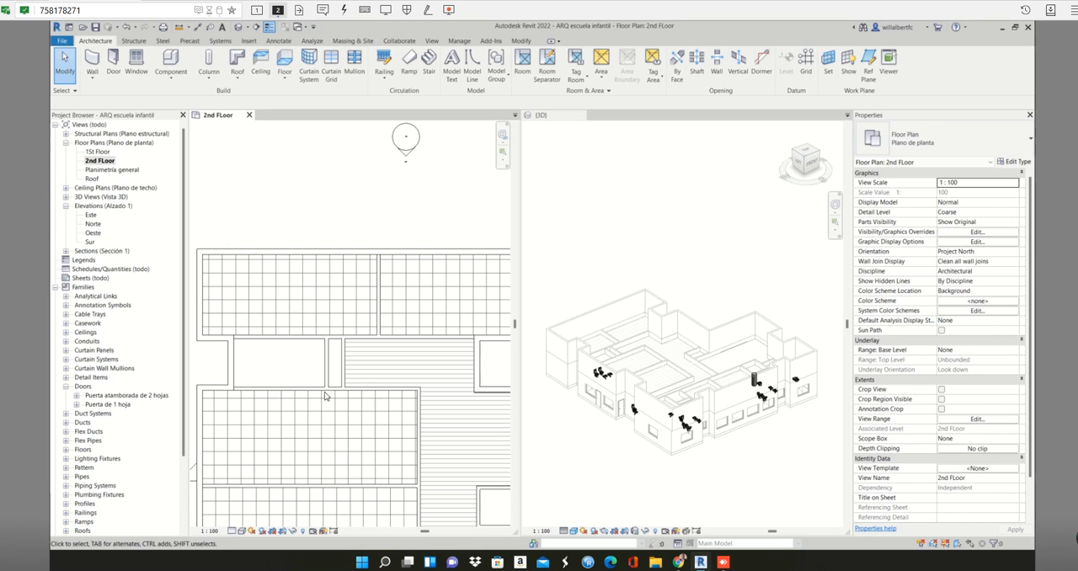
{"action": "scroll", "coordinate": [309, 351], "scroll_direction": "up", "scroll_amount": 2}
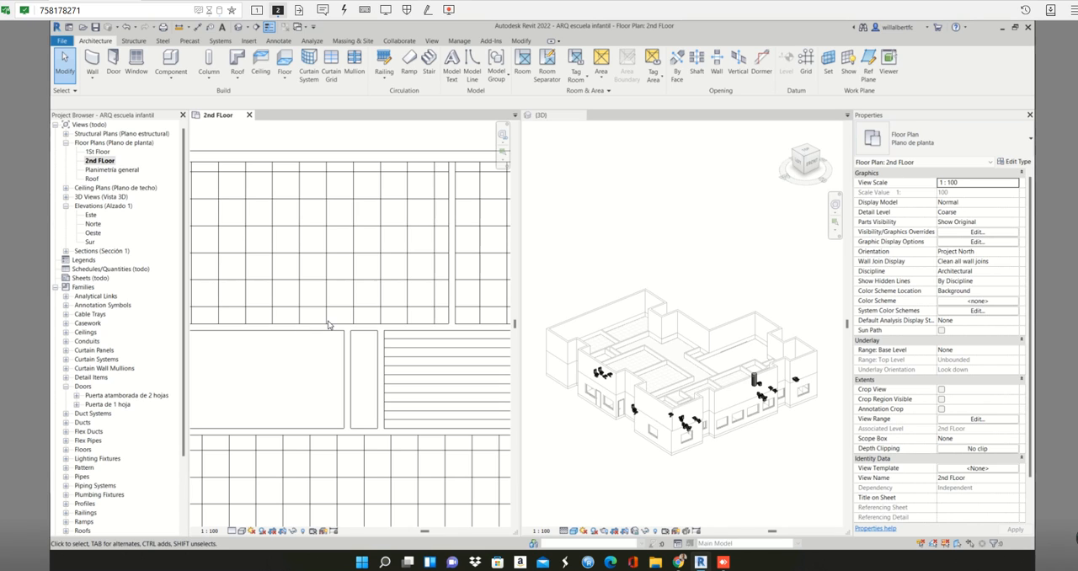
{"action": "scroll", "coordinate": [329, 324], "scroll_direction": "down", "scroll_amount": 1}
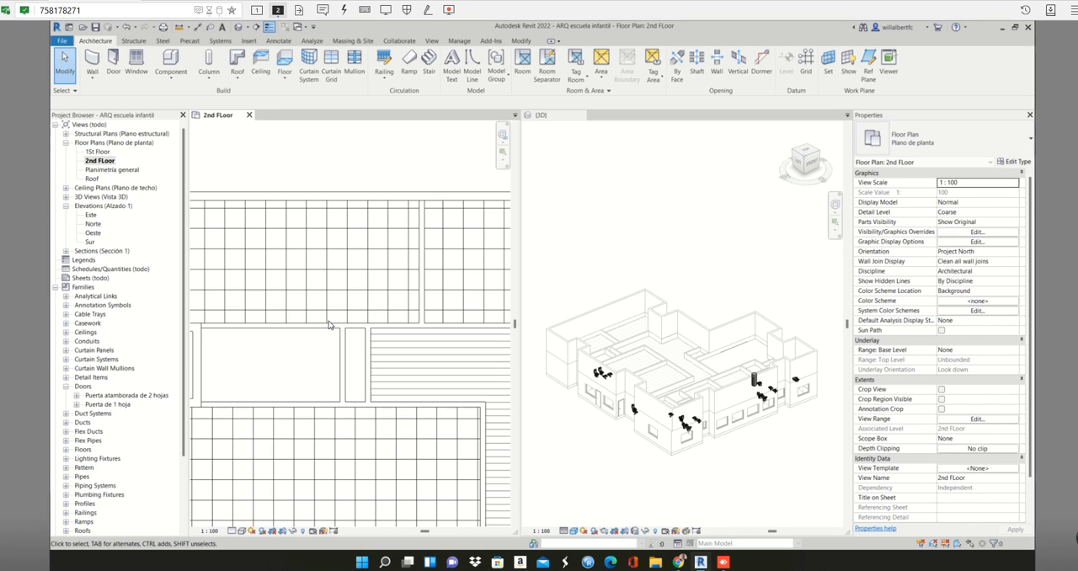
{"action": "scroll", "coordinate": [717, 397], "scroll_direction": "up", "scroll_amount": 2}
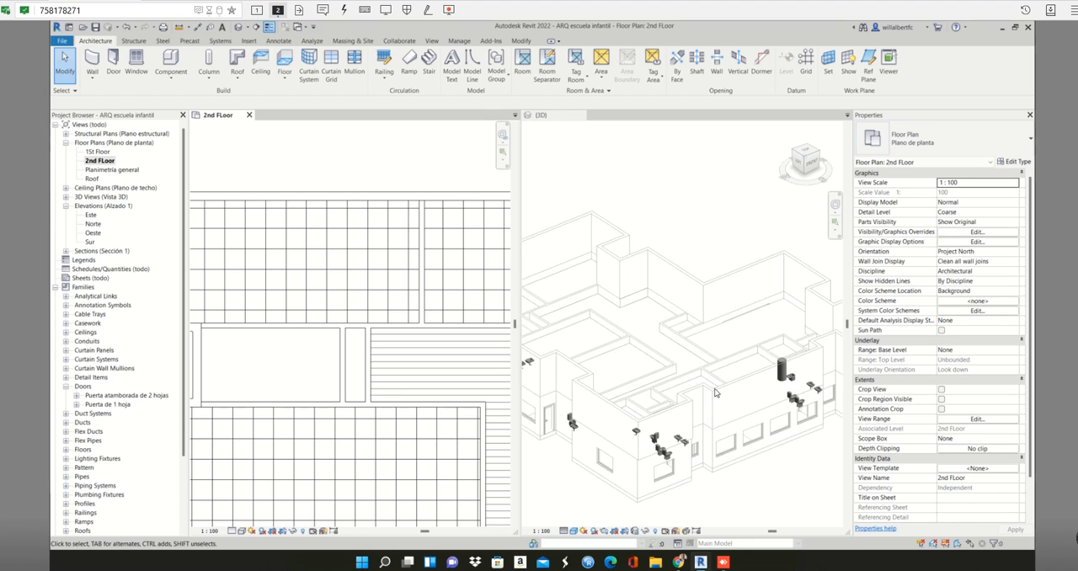
{"action": "left_click", "coordinate": [652, 384]}
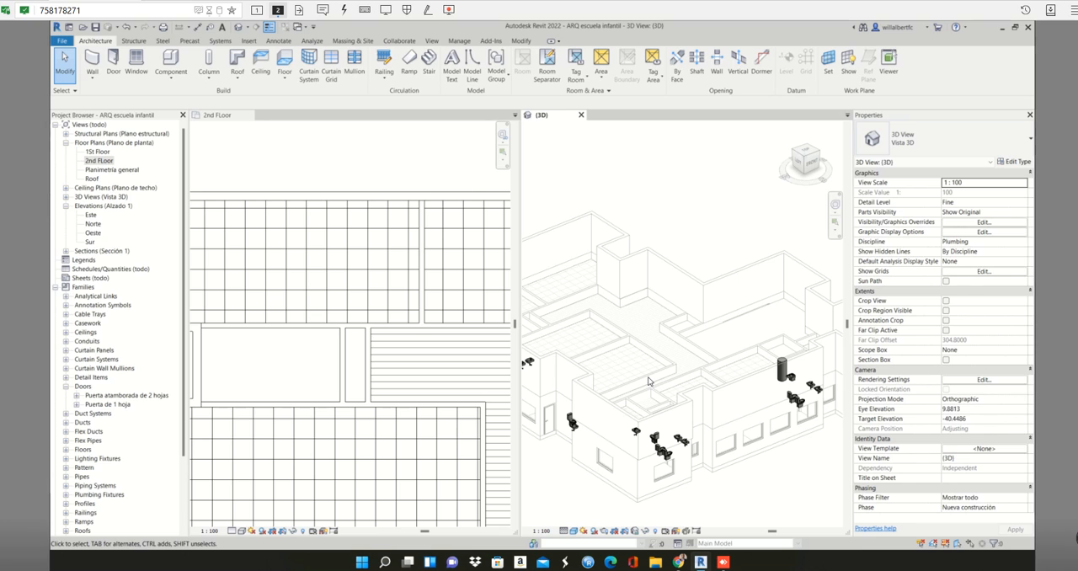
{"action": "scroll", "coordinate": [649, 381], "scroll_direction": "down", "scroll_amount": 2}
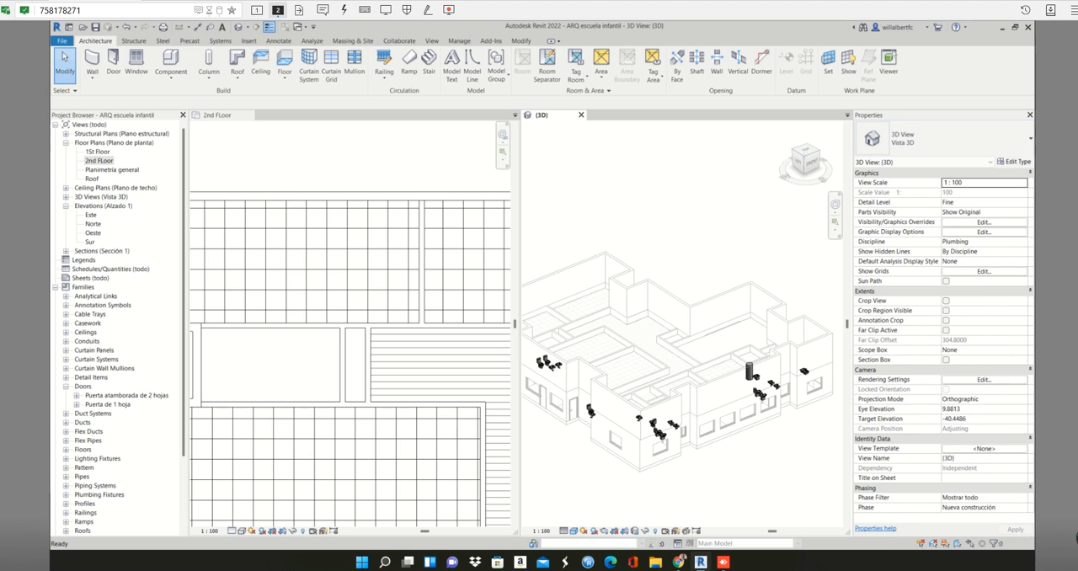
{"action": "scroll", "coordinate": [647, 393], "scroll_direction": "up", "scroll_amount": 3}
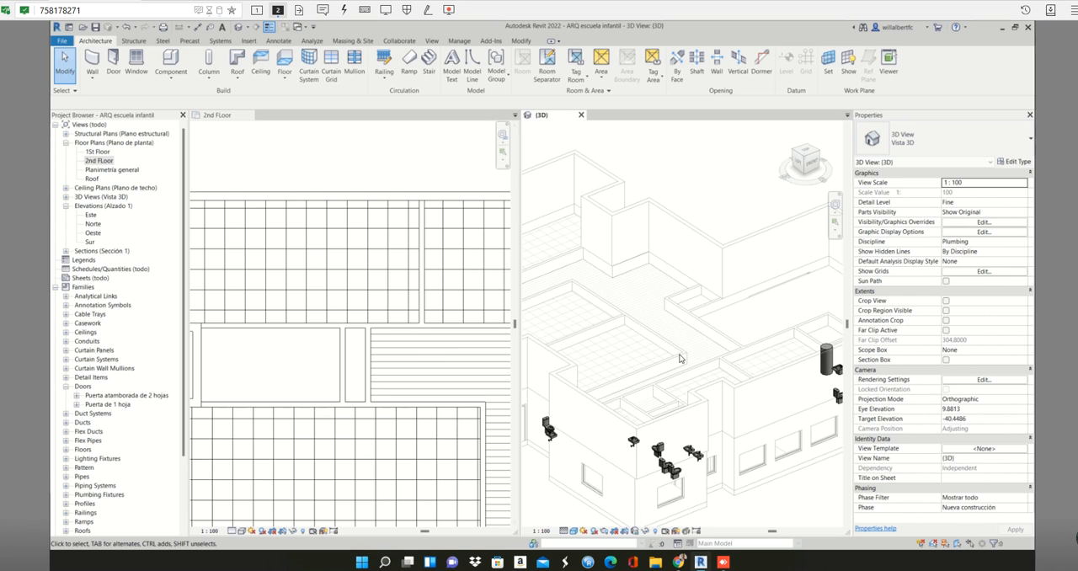
{"action": "scroll", "coordinate": [655, 378], "scroll_direction": "up", "scroll_amount": 3}
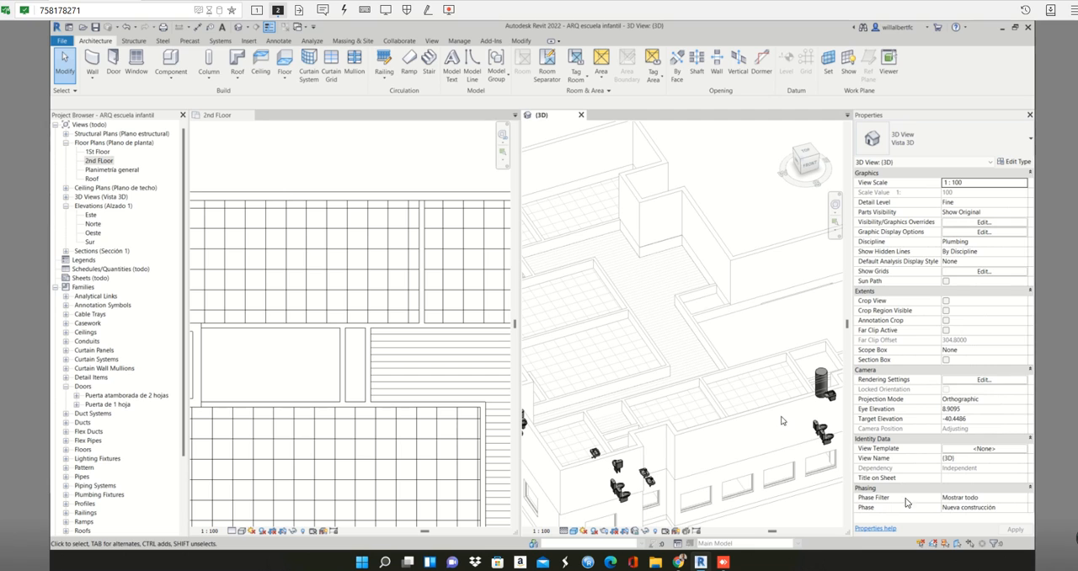
- Inspect the properties of a classroom ceiling and its adjoining interior partition wall in the 3D view, and clear the selection
{"action": "left_click", "coordinate": [739, 411]}
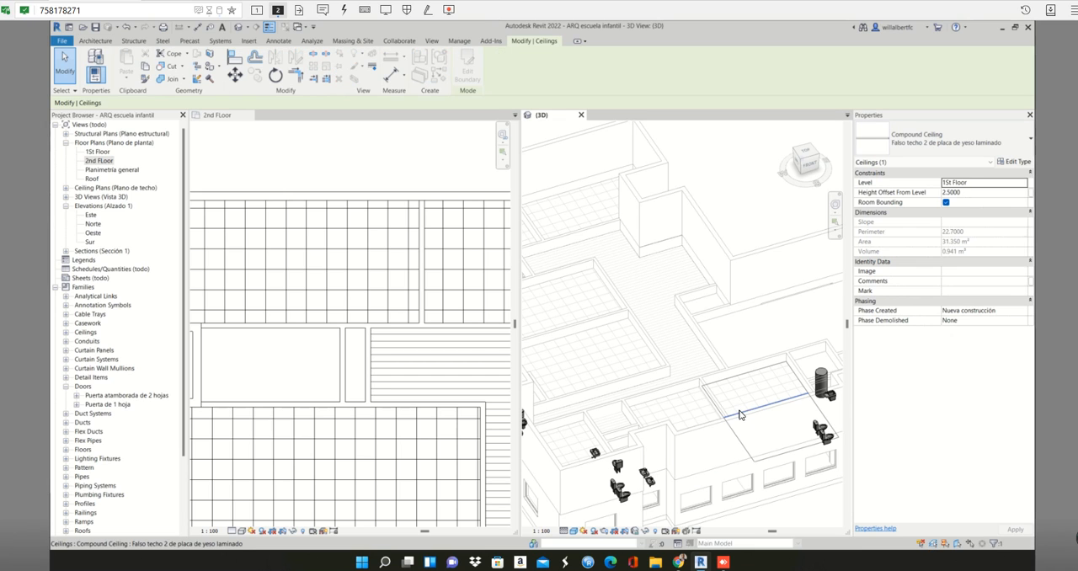
{"action": "left_click", "coordinate": [660, 370]}
{"action": "left_click", "coordinate": [664, 377]}
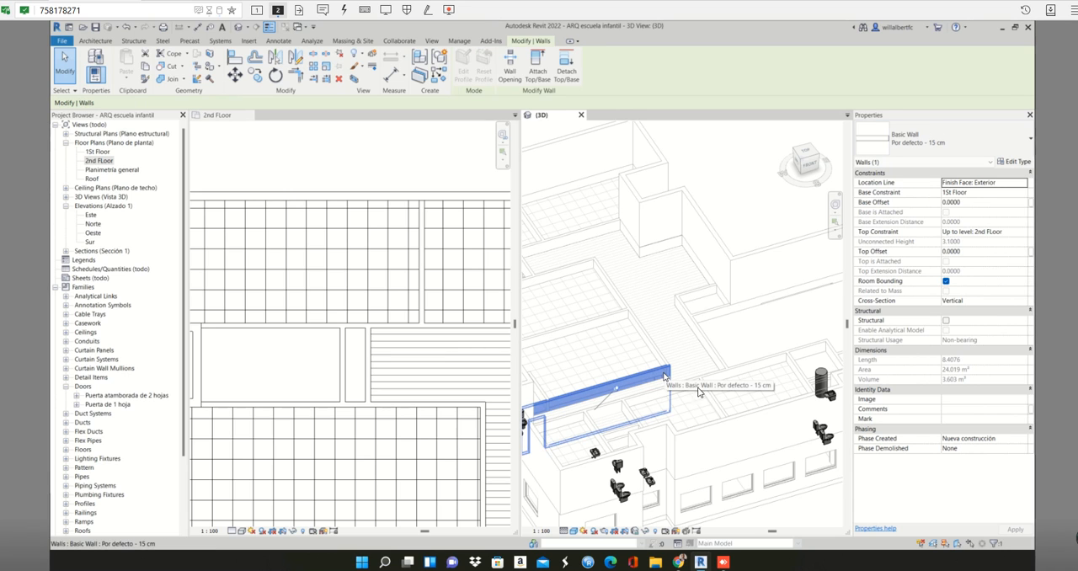
{"action": "key", "text": "Escape"}
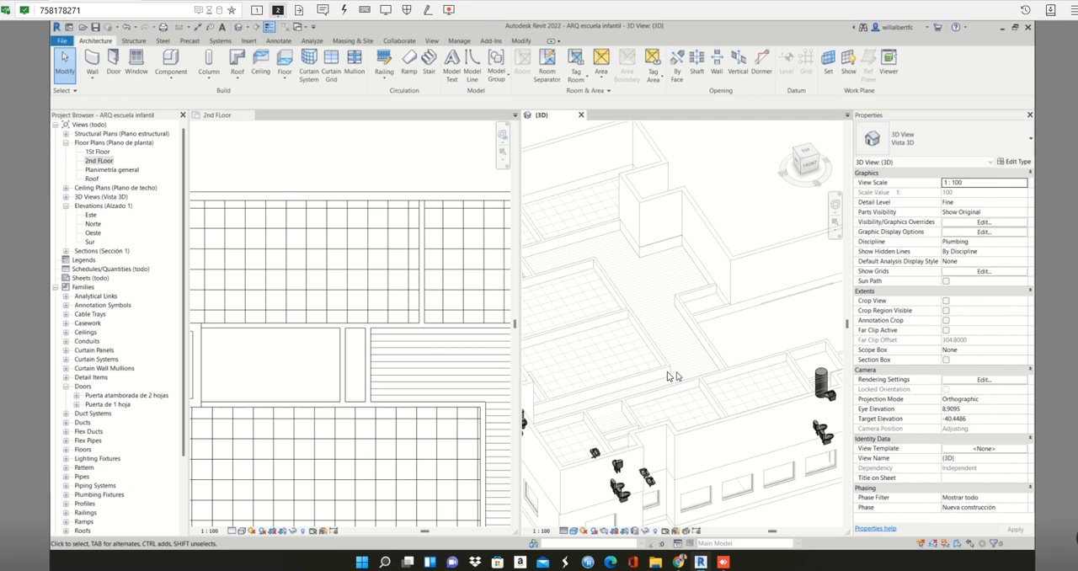
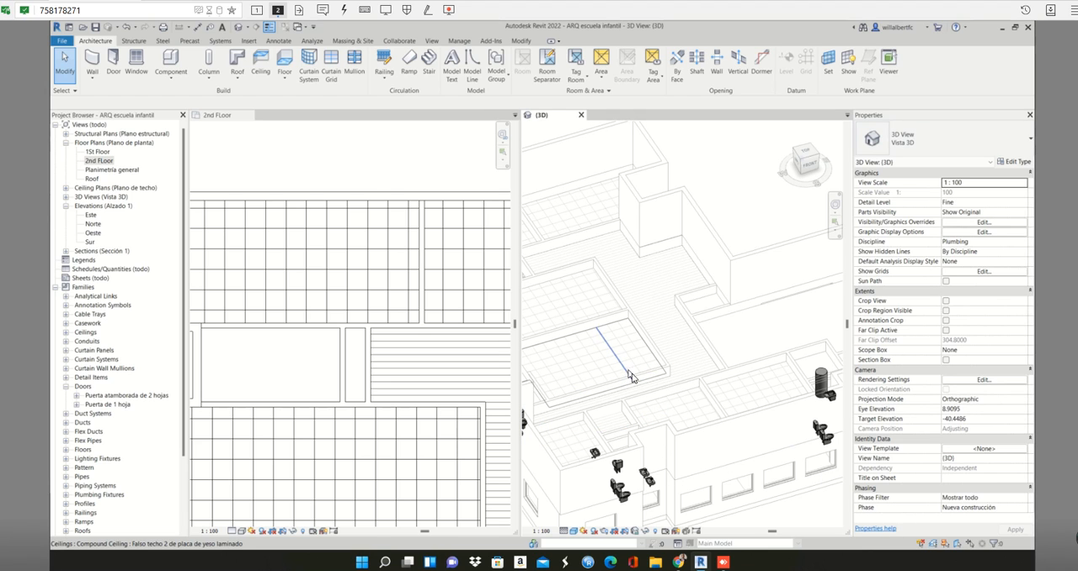
- Inspect the ceiling and the partition wall south of the northern rooms in the 2nd FLoor plan, and adjust the element selection options
{"action": "left_click", "coordinate": [323, 330]}
{"action": "left_click", "coordinate": [322, 330]}
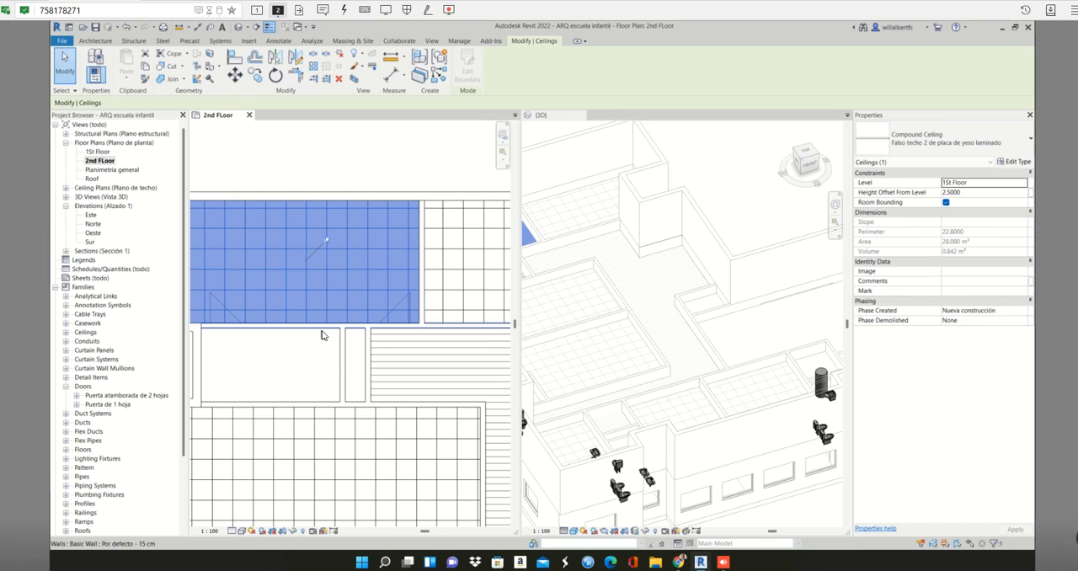
{"action": "left_click", "coordinate": [322, 328]}
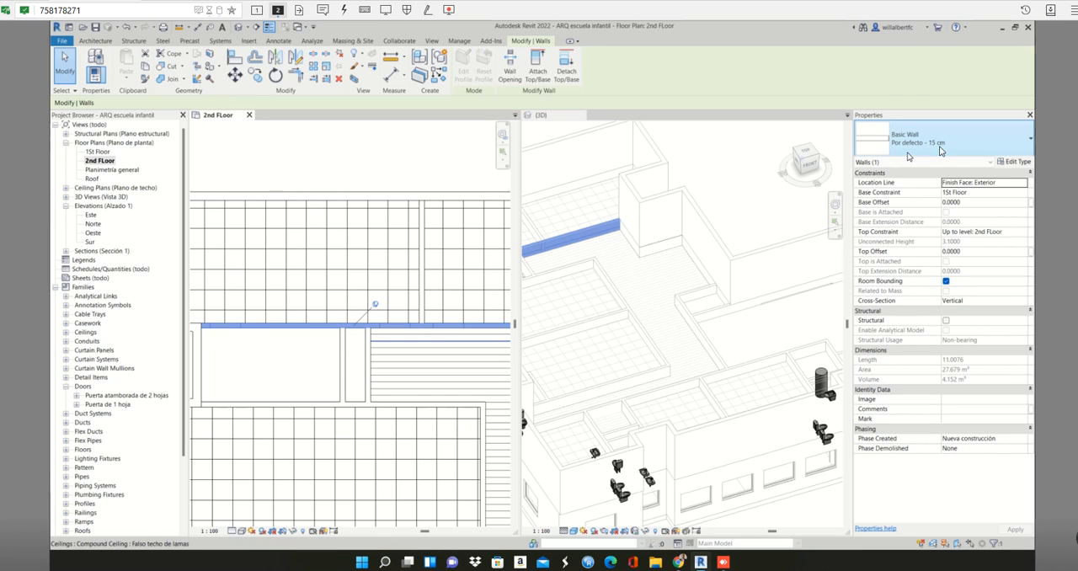
{"action": "left_click", "coordinate": [947, 548]}
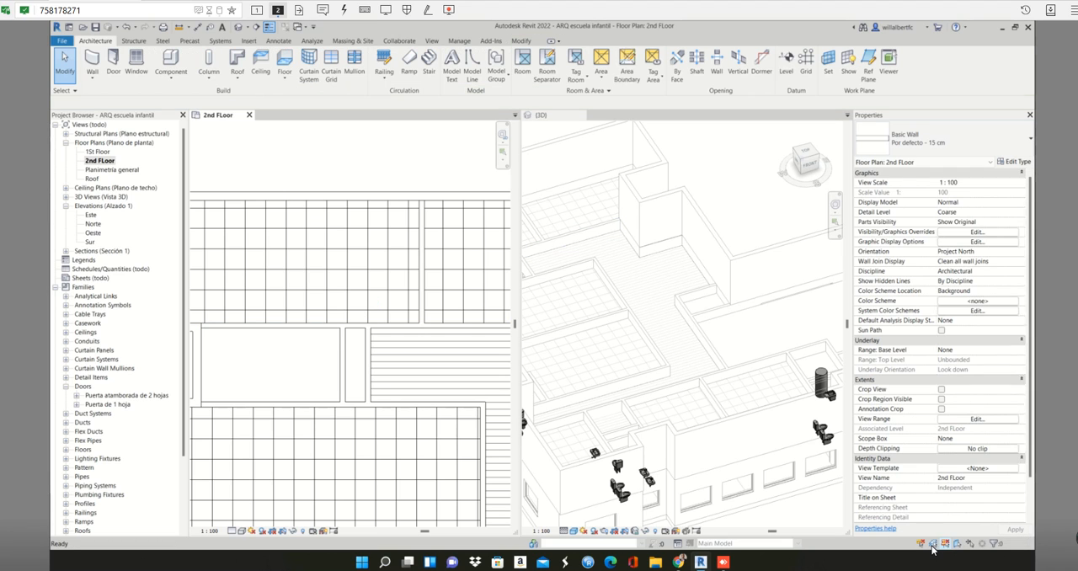
{"action": "left_click", "coordinate": [932, 547]}
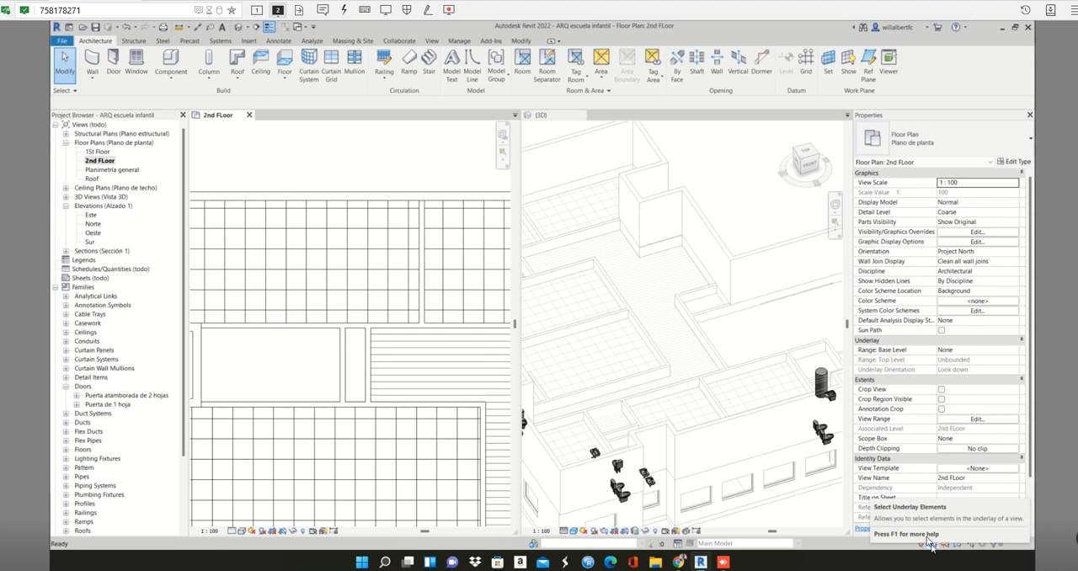
- Set up second-storey wall placement with the Basic Wall type Por defecto - 15 cm, using Pick Lines
{"action": "left_click", "coordinate": [418, 204]}
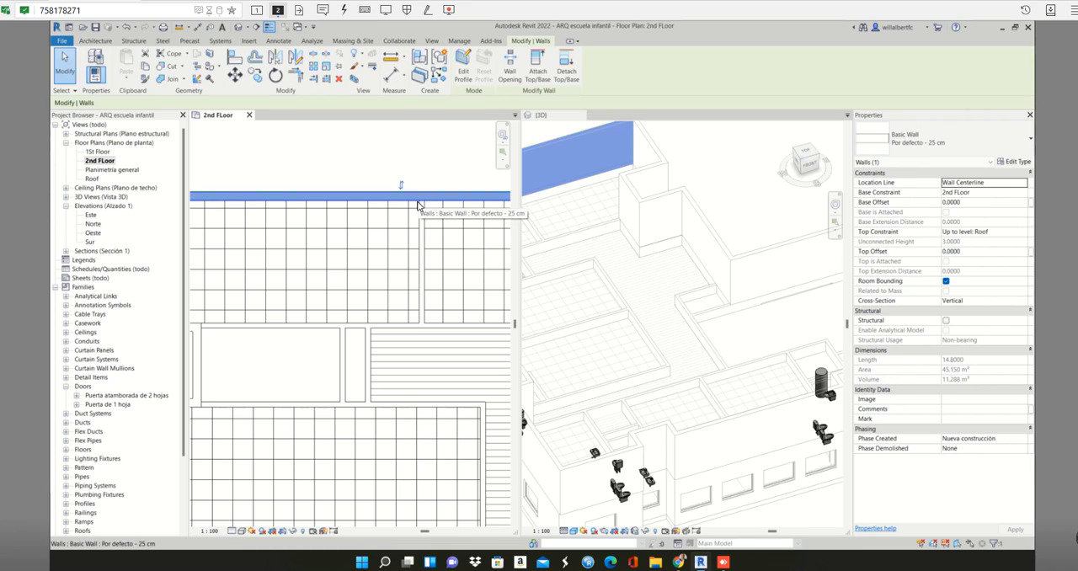
{"action": "key", "text": "c"}
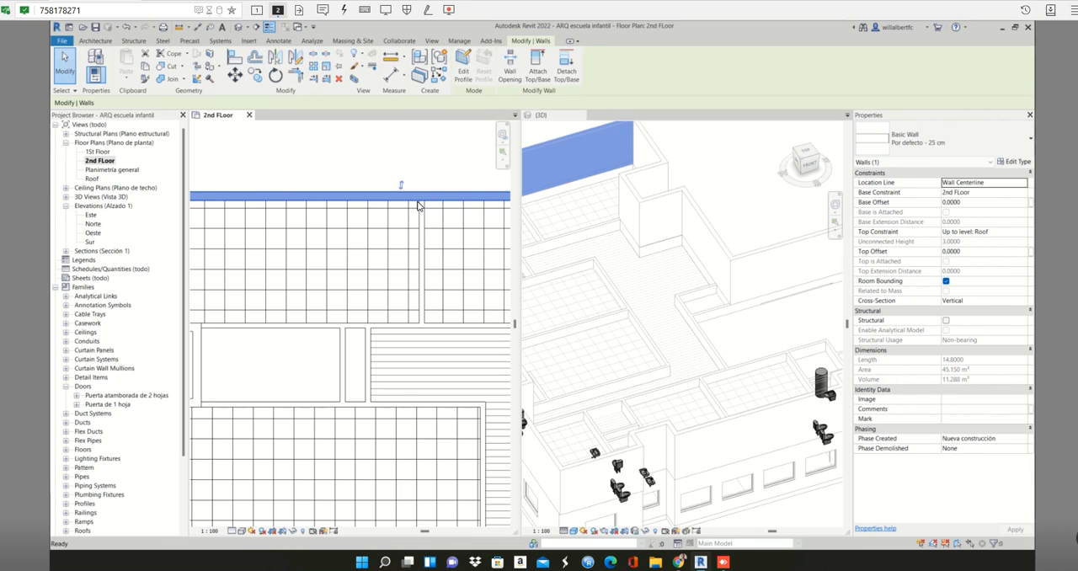
{"action": "key", "text": "w"}
{"action": "key", "text": "a"}
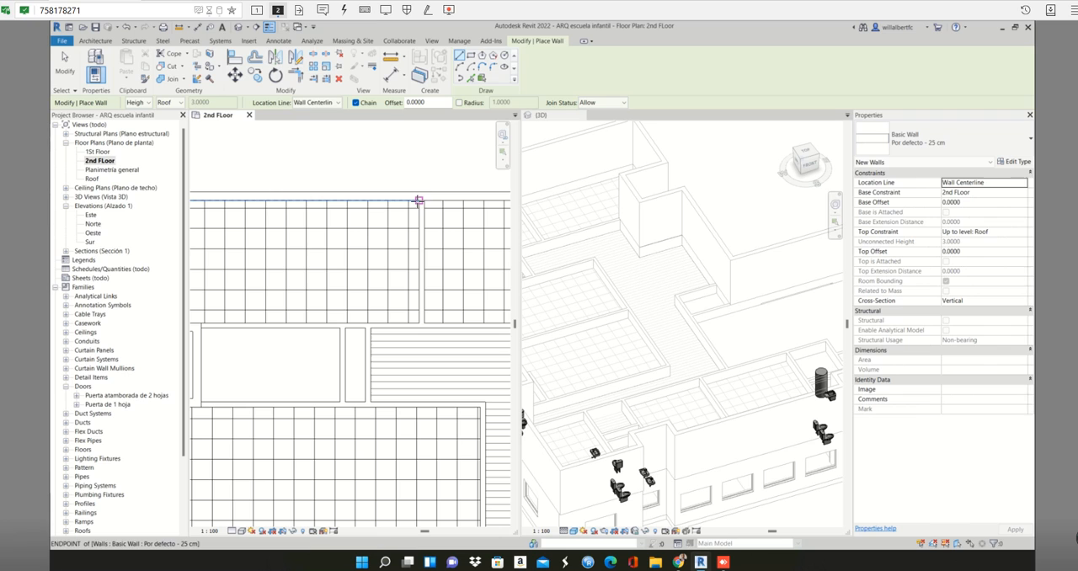
{"action": "left_click", "coordinate": [942, 145]}
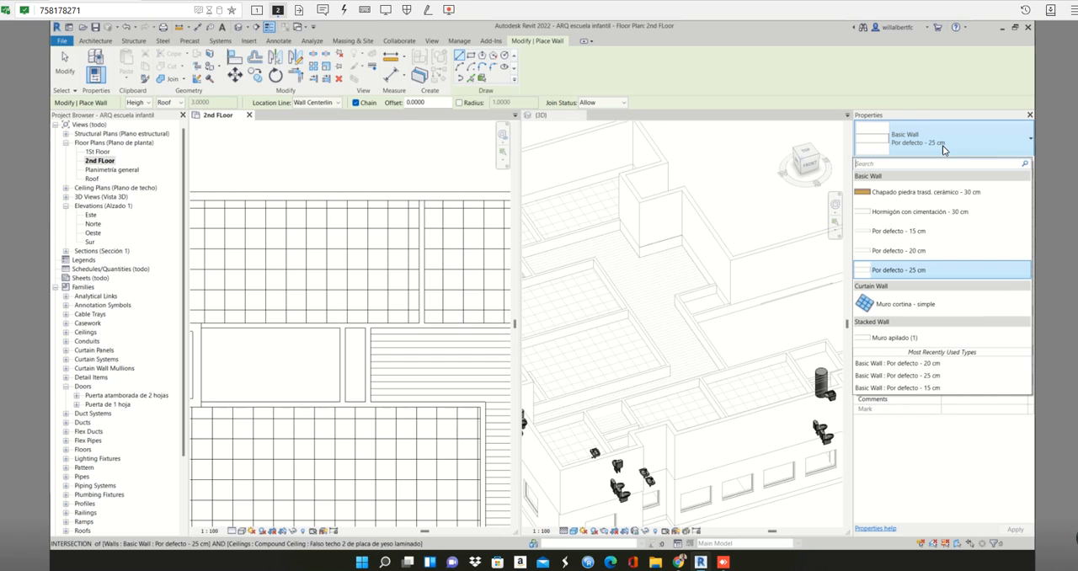
{"action": "left_click", "coordinate": [935, 241]}
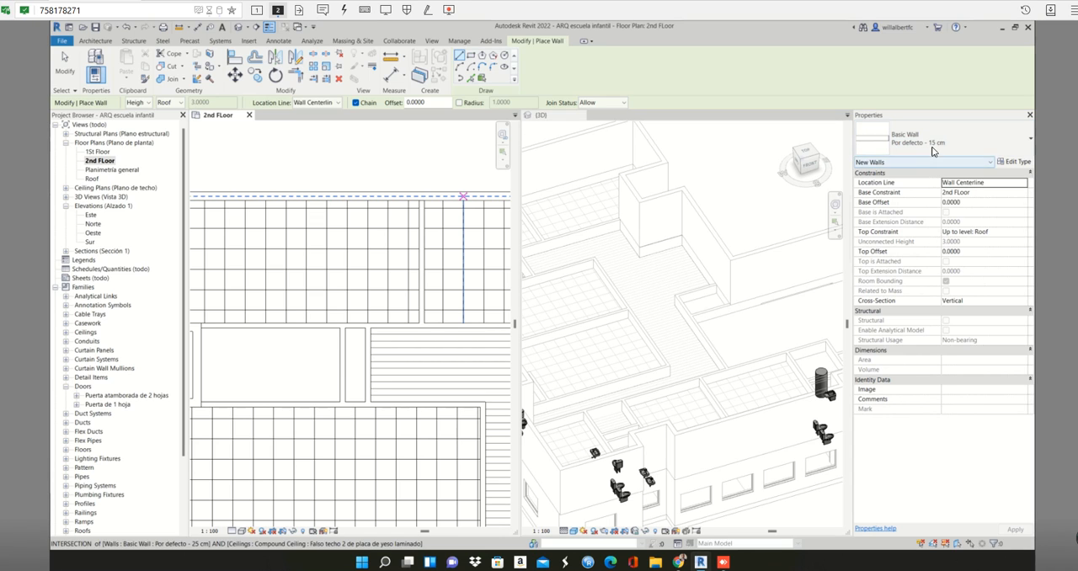
{"action": "left_click", "coordinate": [471, 78]}
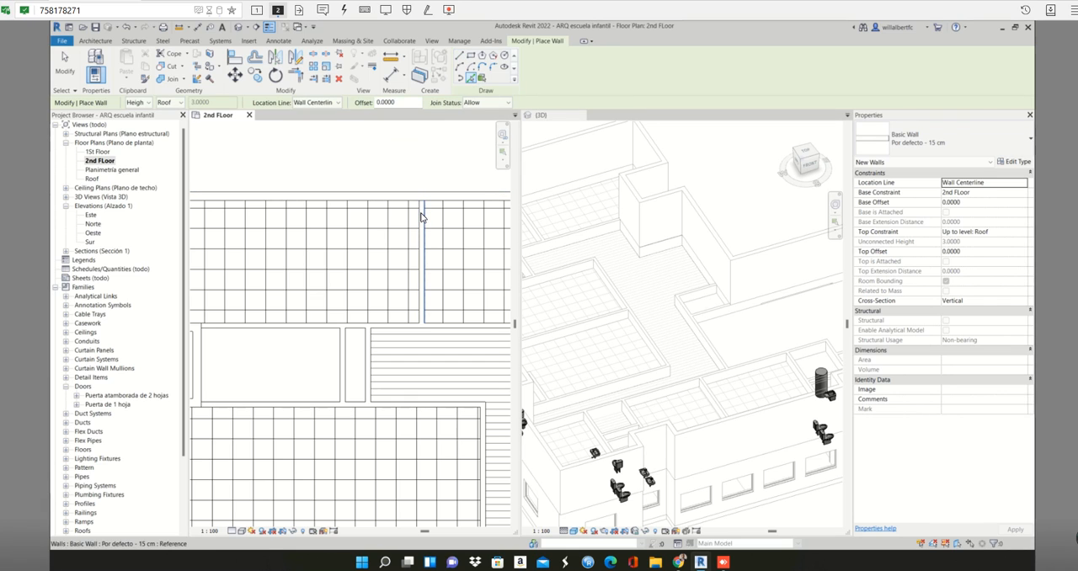
- Place a picked wall on the centerline of the partition between the two northern rooms in the 2nd FLoor plan
{"action": "left_click", "coordinate": [422, 218]}
{"action": "key", "text": "Tab"}
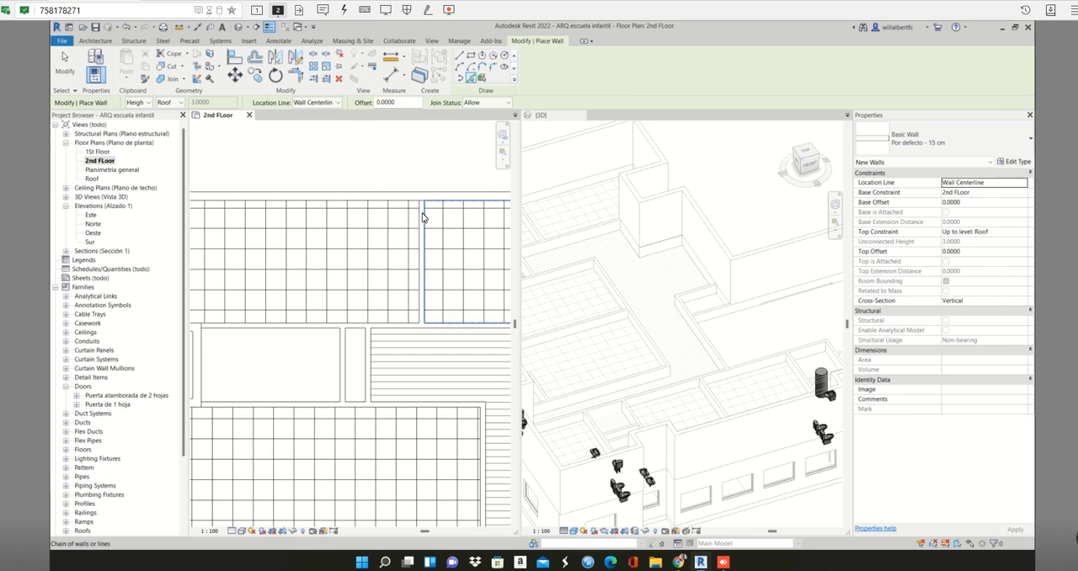
{"action": "key", "text": "Tab"}
{"action": "key", "text": "Tab"}
{"action": "key", "text": "Tab"}
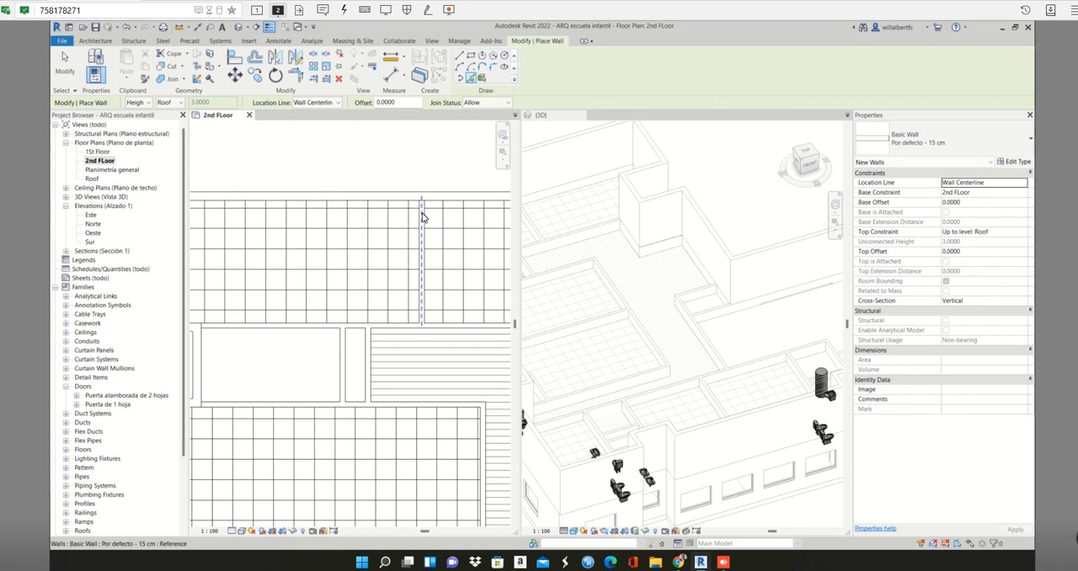
{"action": "left_click", "coordinate": [422, 217]}
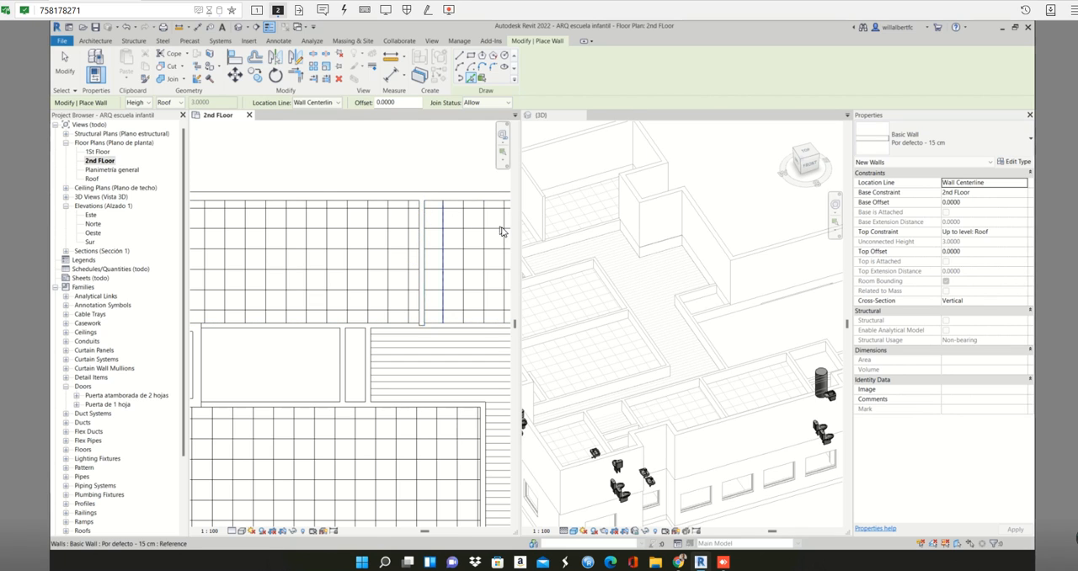
- Place a picked 15 cm wall over the long partition along the south side of the northern rooms in the 2nd FLoor plan
{"action": "scroll", "coordinate": [500, 231], "scroll_direction": "down", "scroll_amount": 2}
{"action": "left_click", "coordinate": [609, 244]}
{"action": "scroll", "coordinate": [432, 275], "scroll_direction": "down", "scroll_amount": 1}
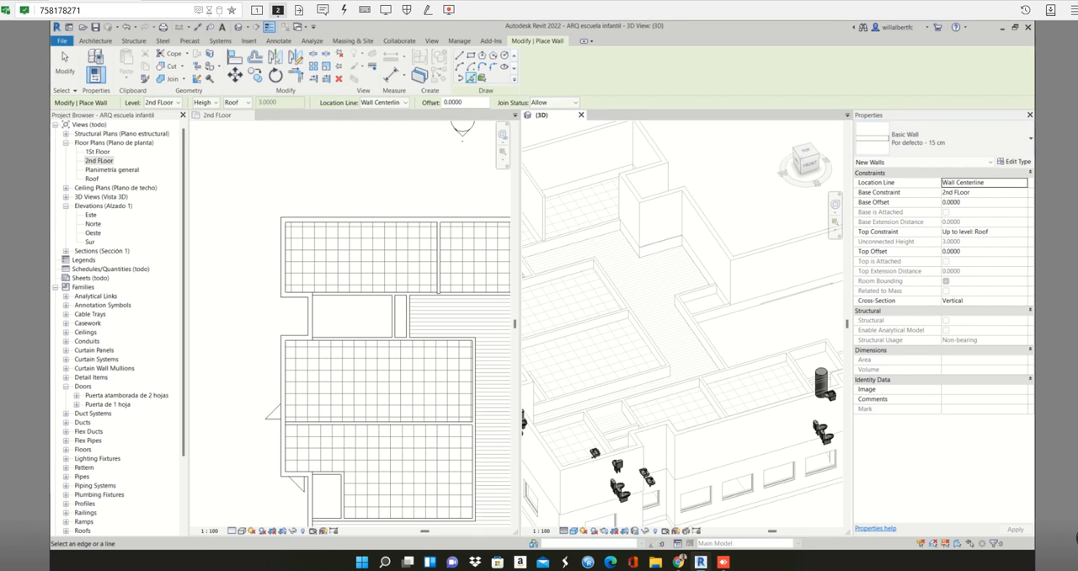
{"action": "middle_click_drag", "start_coordinate": [619, 327], "coordinate": [745, 336]}
{"action": "scroll", "coordinate": [404, 297], "scroll_direction": "up", "scroll_amount": 3}
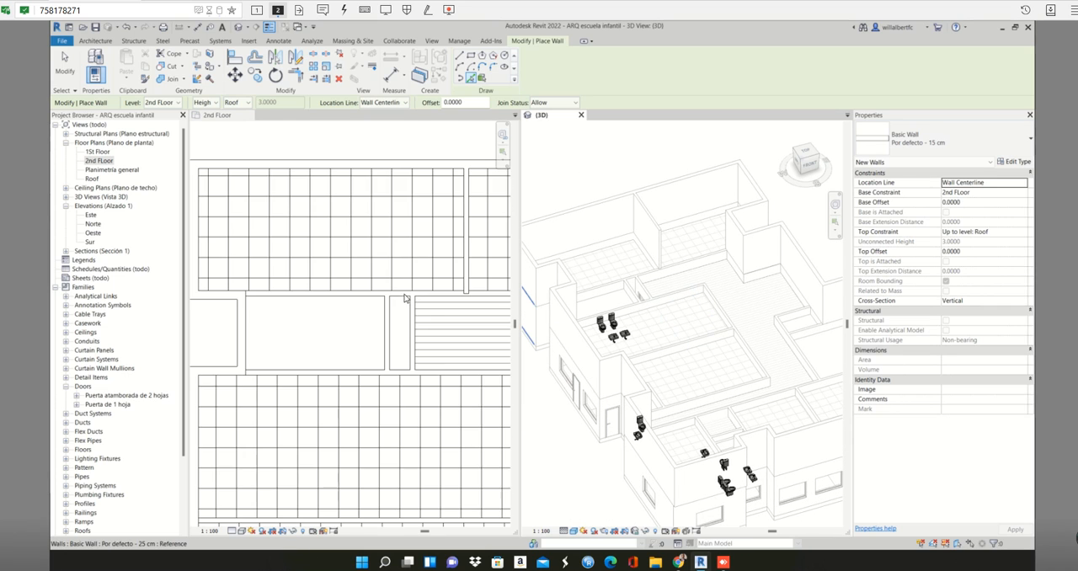
{"action": "scroll", "coordinate": [406, 300], "scroll_direction": "up", "scroll_amount": 2}
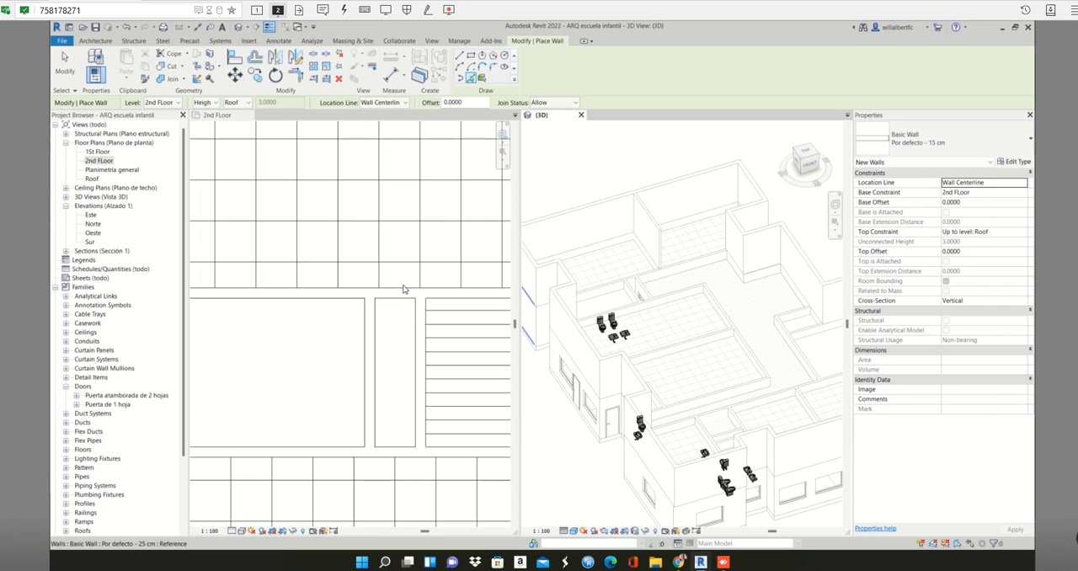
{"action": "scroll", "coordinate": [383, 300], "scroll_direction": "up", "scroll_amount": 2}
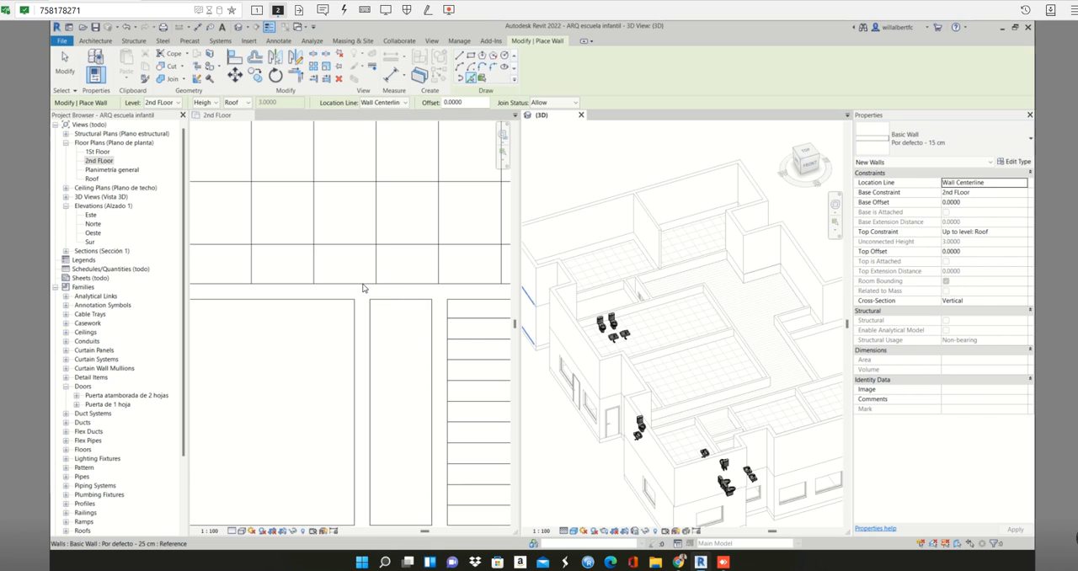
{"action": "scroll", "coordinate": [358, 291], "scroll_direction": "down", "scroll_amount": 2}
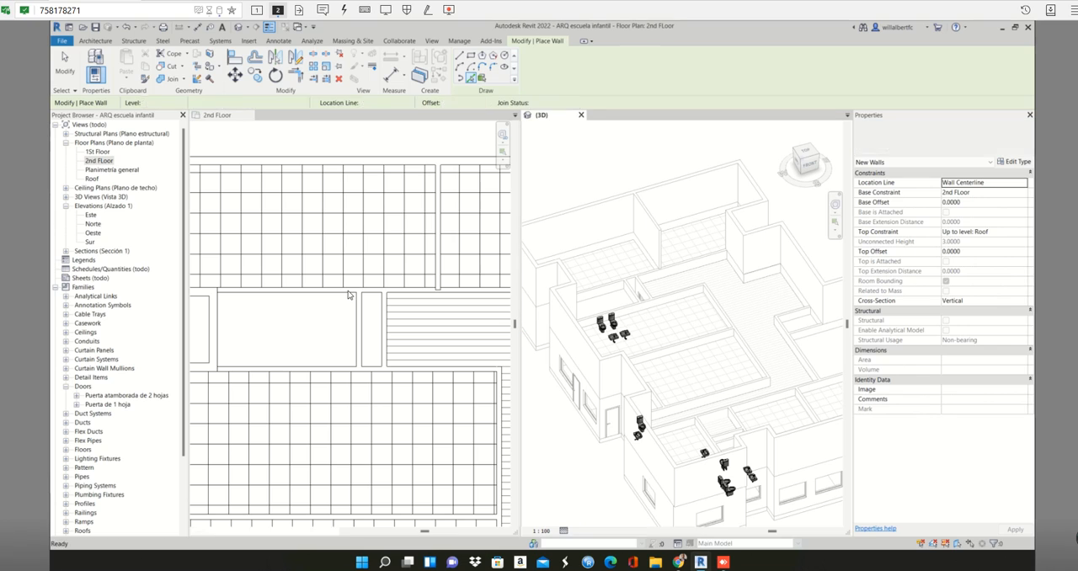
{"action": "left_click", "coordinate": [349, 295]}
{"action": "scroll", "coordinate": [350, 295], "scroll_direction": "up", "scroll_amount": 3}
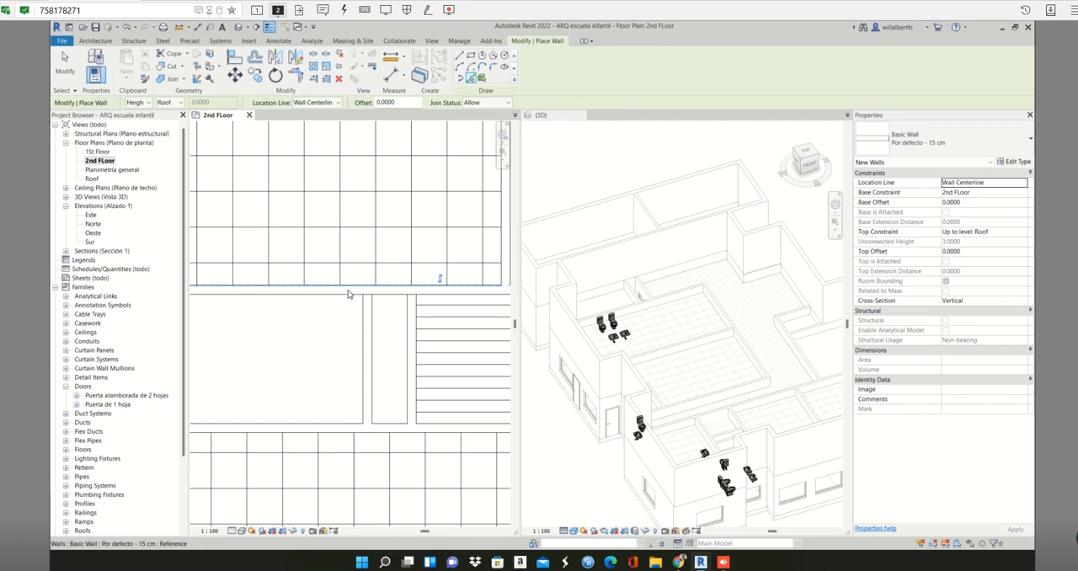
- Place picked 15 cm walls over the partition south of the small upper rooms and over both cross walls of the narrow room
{"action": "scroll", "coordinate": [348, 293], "scroll_direction": "down", "scroll_amount": 2}
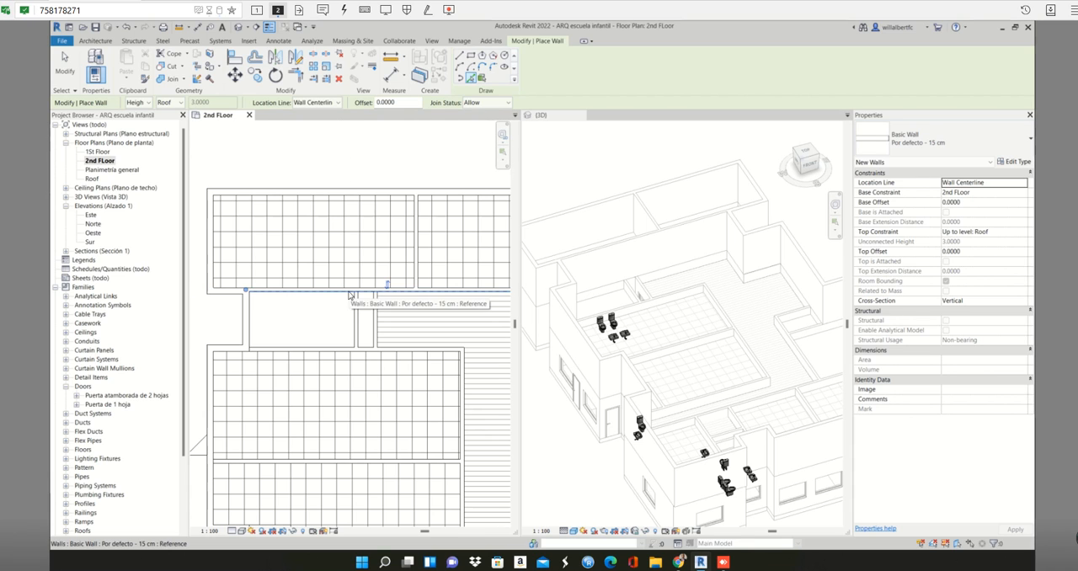
{"action": "scroll", "coordinate": [364, 350], "scroll_direction": "up", "scroll_amount": 1}
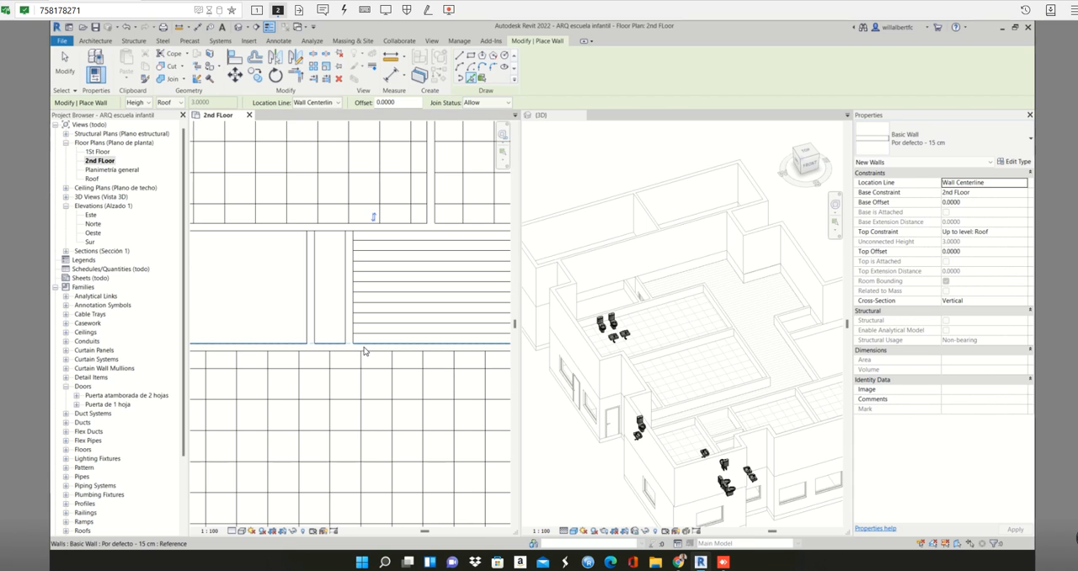
{"action": "left_click", "coordinate": [363, 349]}
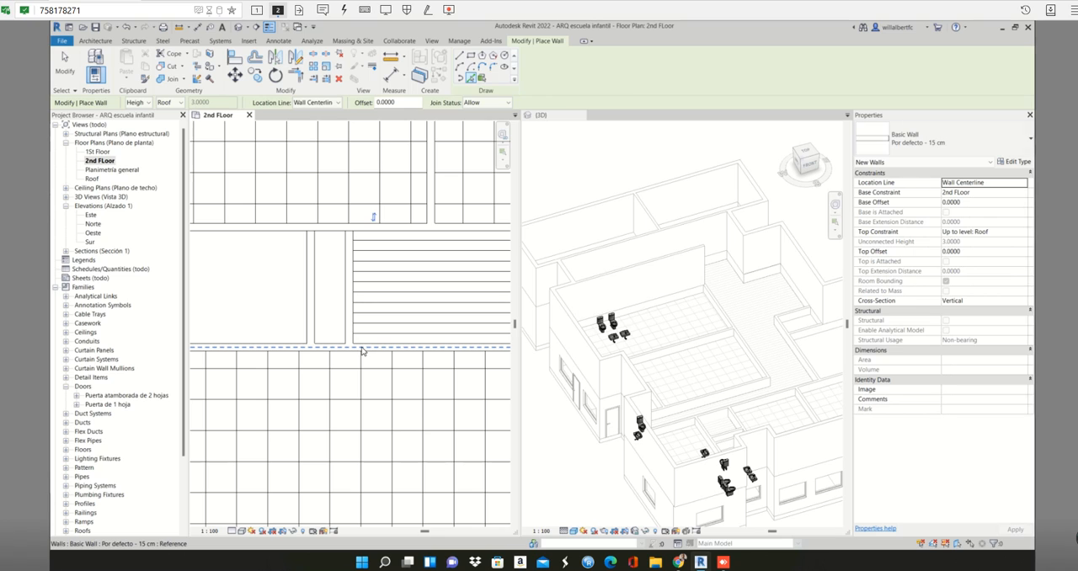
{"action": "left_click", "coordinate": [311, 316]}
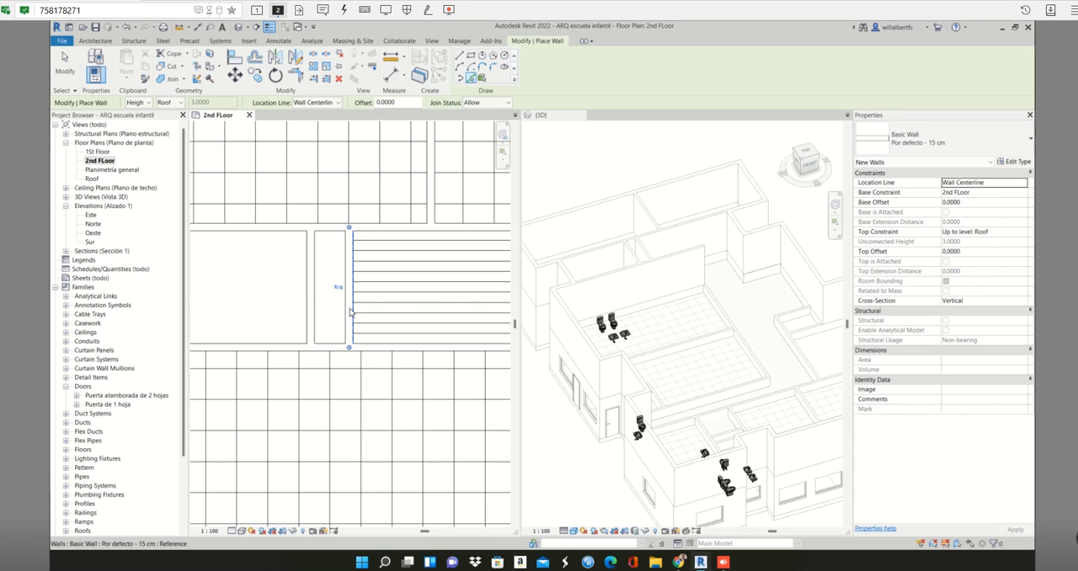
- Place picked 15 cm walls along the east side of the two western classrooms and over the partition between them
{"action": "scroll", "coordinate": [350, 312], "scroll_direction": "down", "scroll_amount": 5}
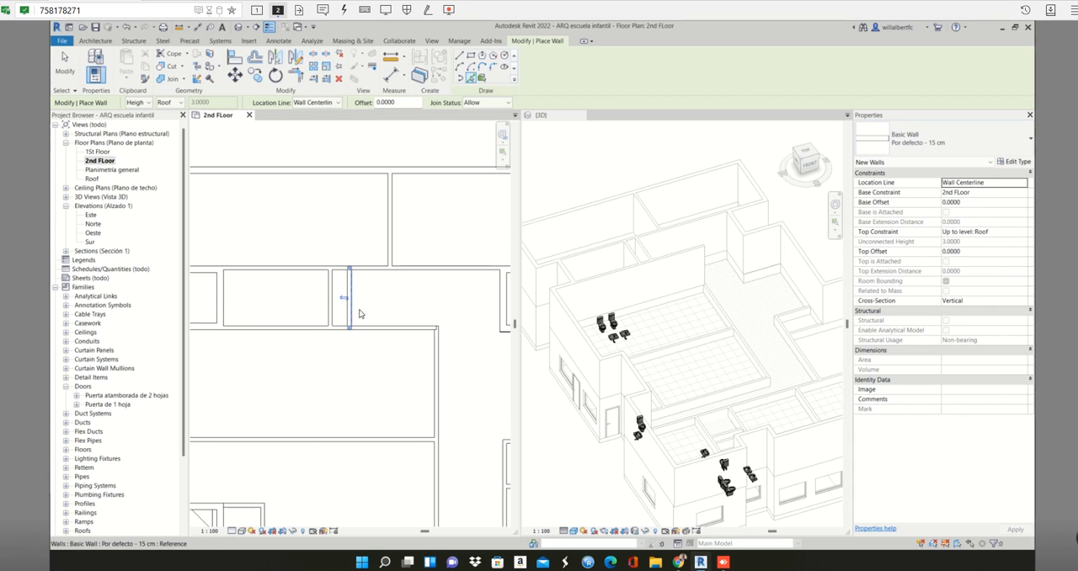
{"action": "middle_click_drag", "start_coordinate": [404, 347], "coordinate": [401, 306]}
{"action": "scroll", "coordinate": [401, 306], "scroll_direction": "up", "scroll_amount": 5}
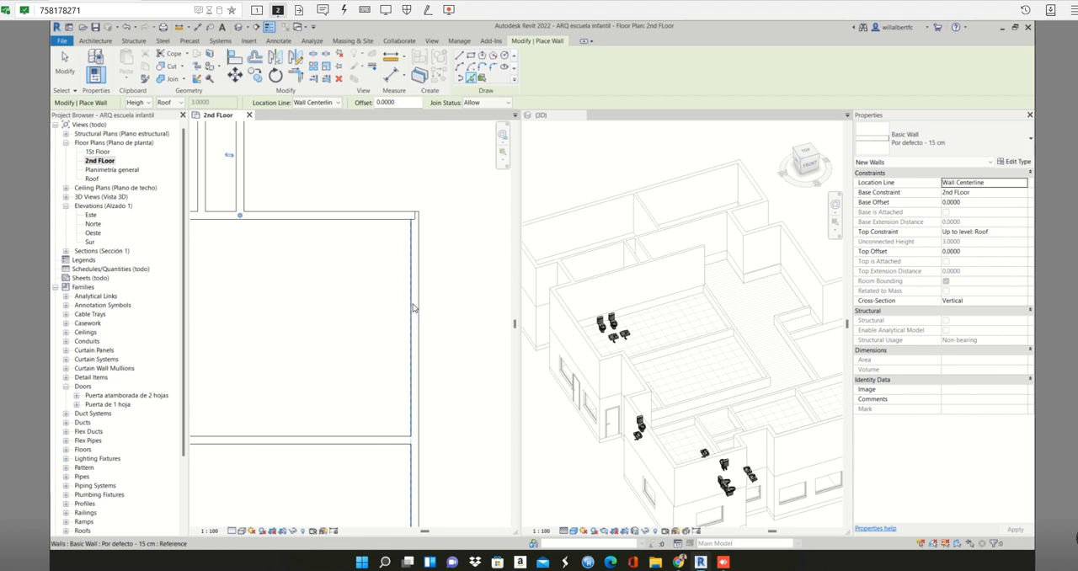
{"action": "left_click", "coordinate": [415, 305]}
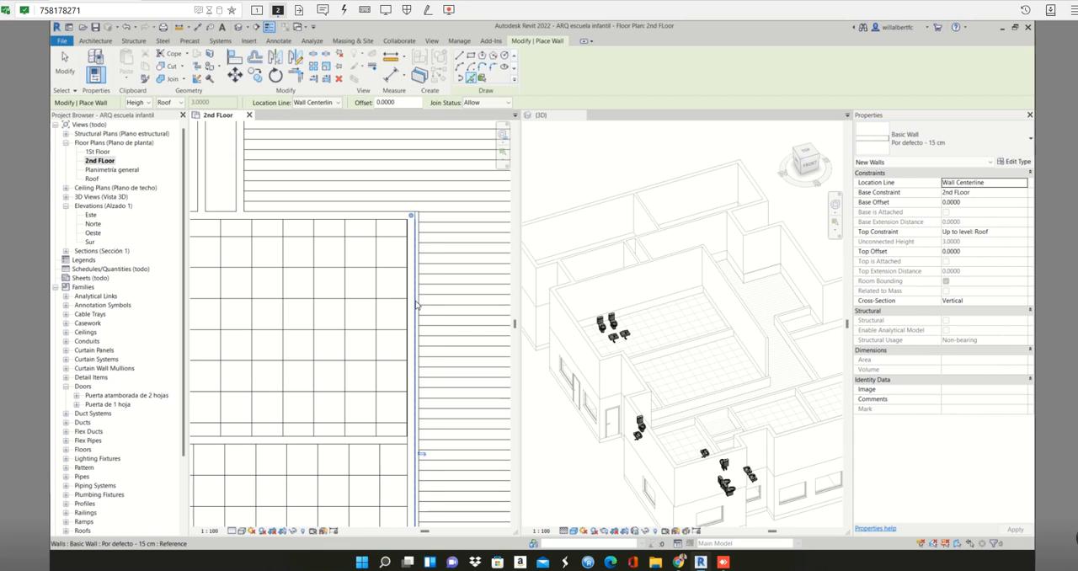
{"action": "scroll", "coordinate": [416, 306], "scroll_direction": "down", "scroll_amount": 3}
{"action": "middle_click_drag", "start_coordinate": [420, 314], "coordinate": [426, 237]}
{"action": "scroll", "coordinate": [383, 296], "scroll_direction": "up", "scroll_amount": 4}
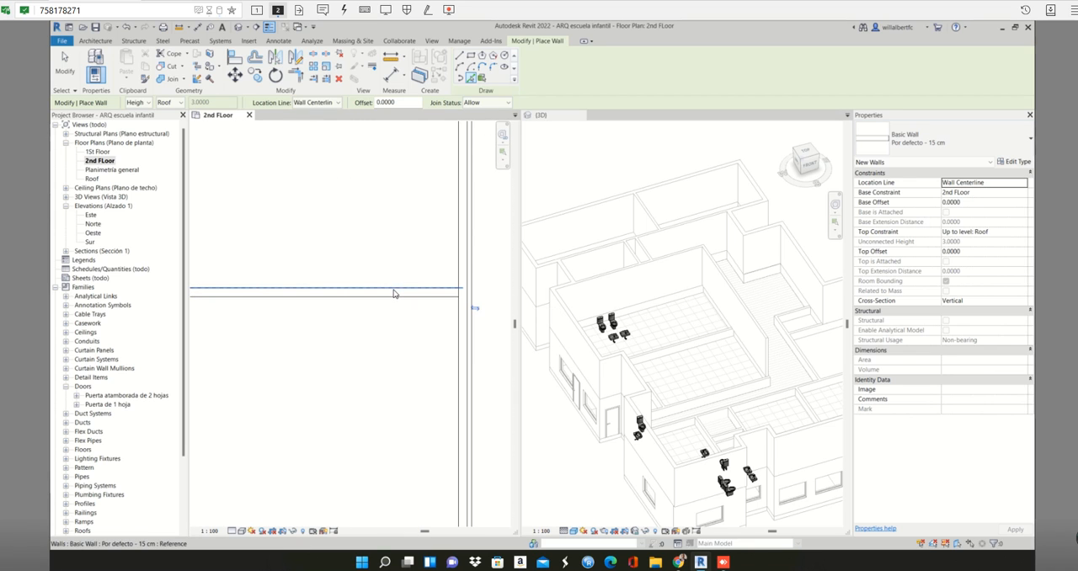
{"action": "left_click", "coordinate": [396, 295]}
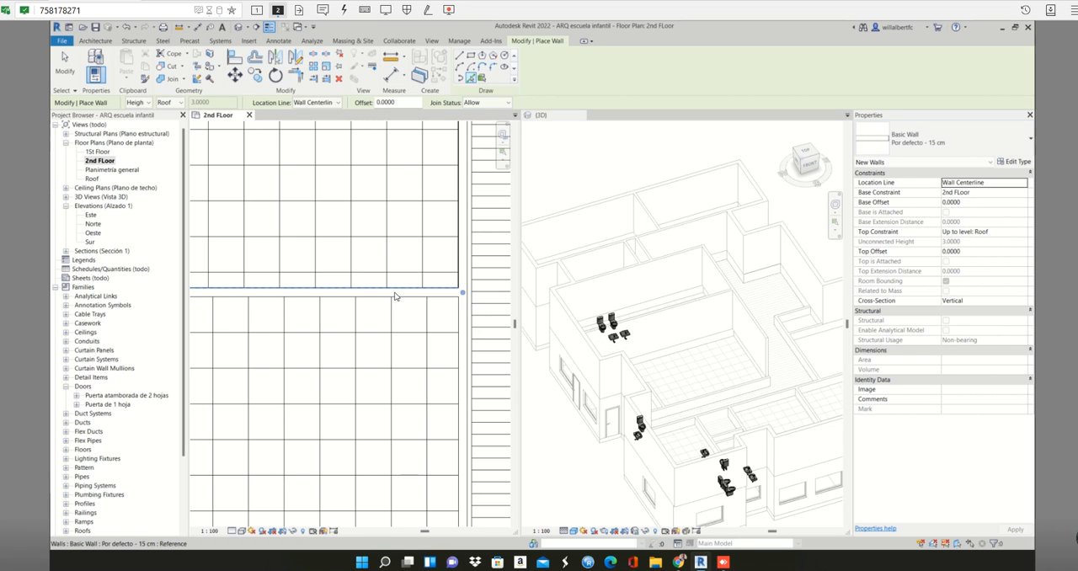
- Place a picked 15 cm wall over the south partition of the lower western classroom, along the corridor
{"action": "middle_click_drag", "start_coordinate": [396, 295], "coordinate": [420, 204]}
{"action": "scroll", "coordinate": [417, 211], "scroll_direction": "down", "scroll_amount": 3}
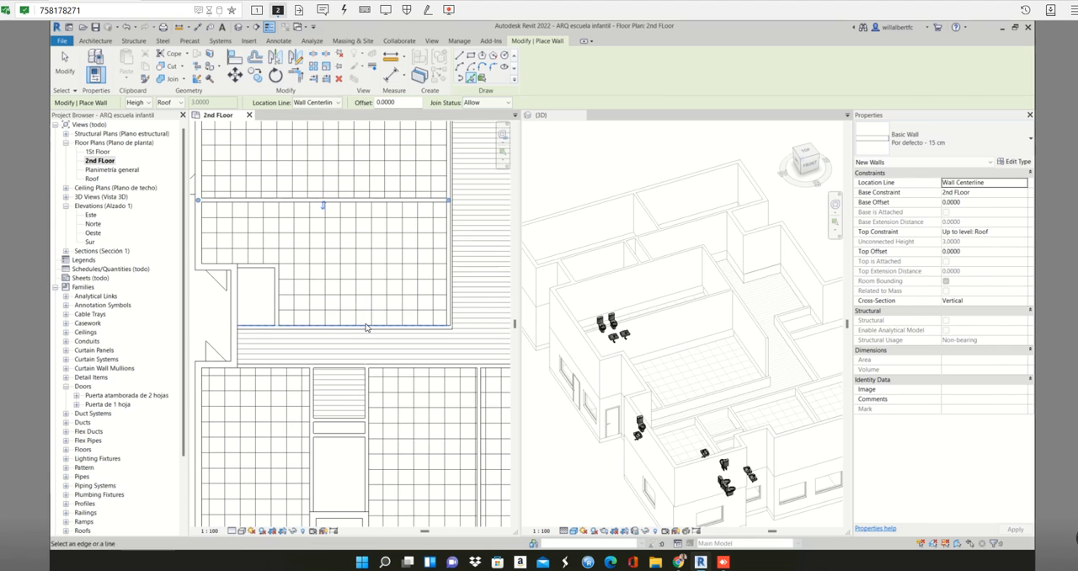
{"action": "scroll", "coordinate": [374, 329], "scroll_direction": "up", "scroll_amount": 5}
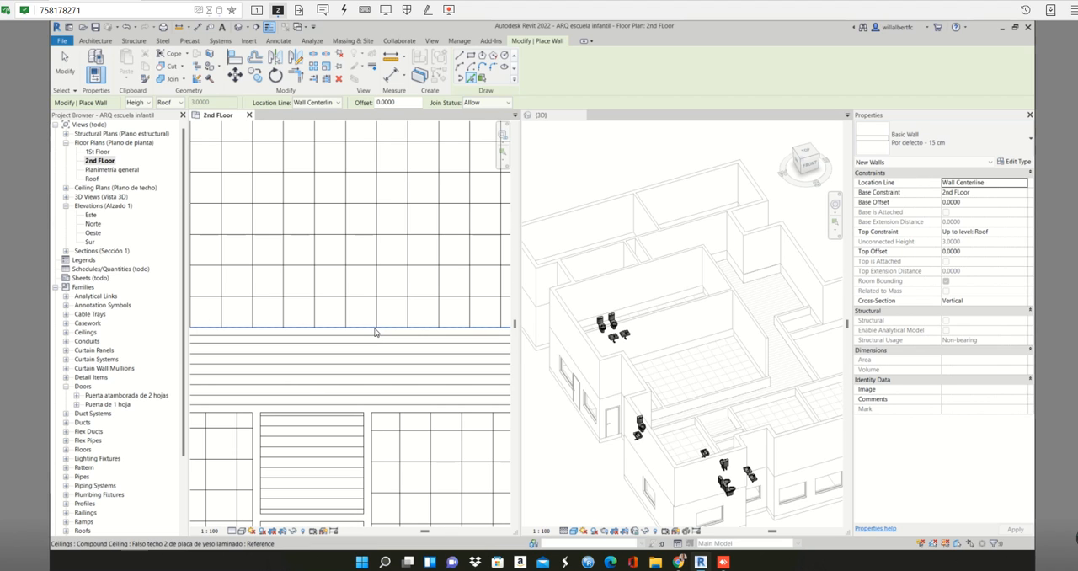
{"action": "scroll", "coordinate": [375, 333], "scroll_direction": "down", "scroll_amount": 2}
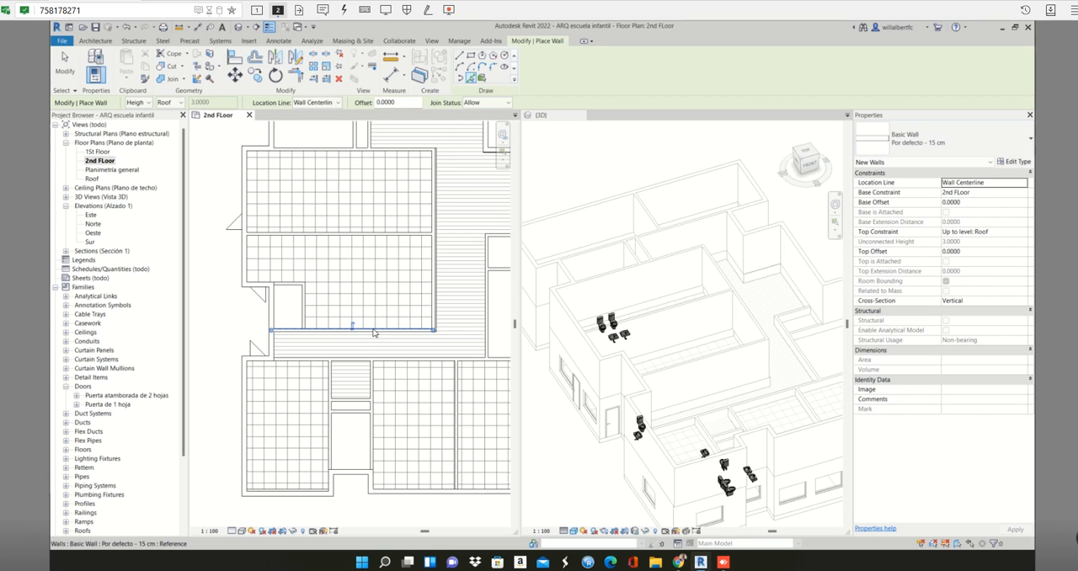
- Place picked 15 cm walls over the east and north partitions of the small room in the lower western classroom's southwest corner
{"action": "scroll", "coordinate": [286, 303], "scroll_direction": "up", "scroll_amount": 3}
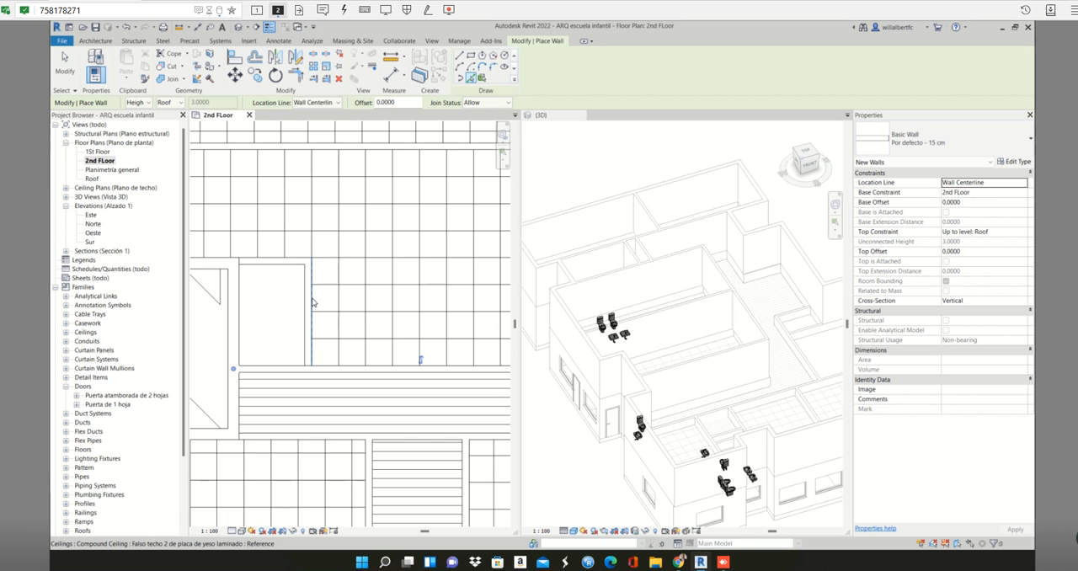
{"action": "left_click", "coordinate": [308, 299]}
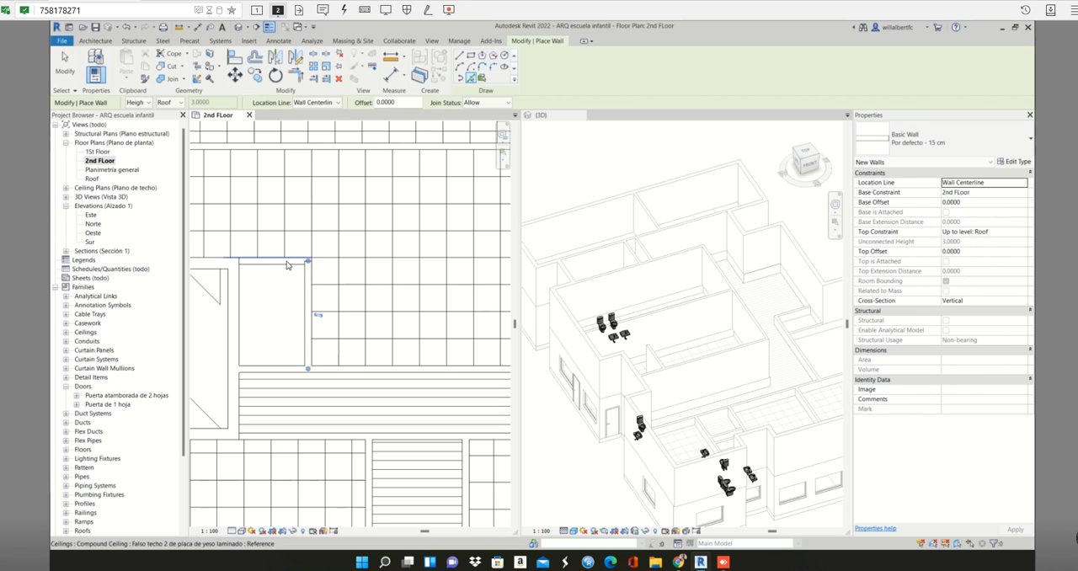
{"action": "scroll", "coordinate": [287, 265], "scroll_direction": "up", "scroll_amount": 3}
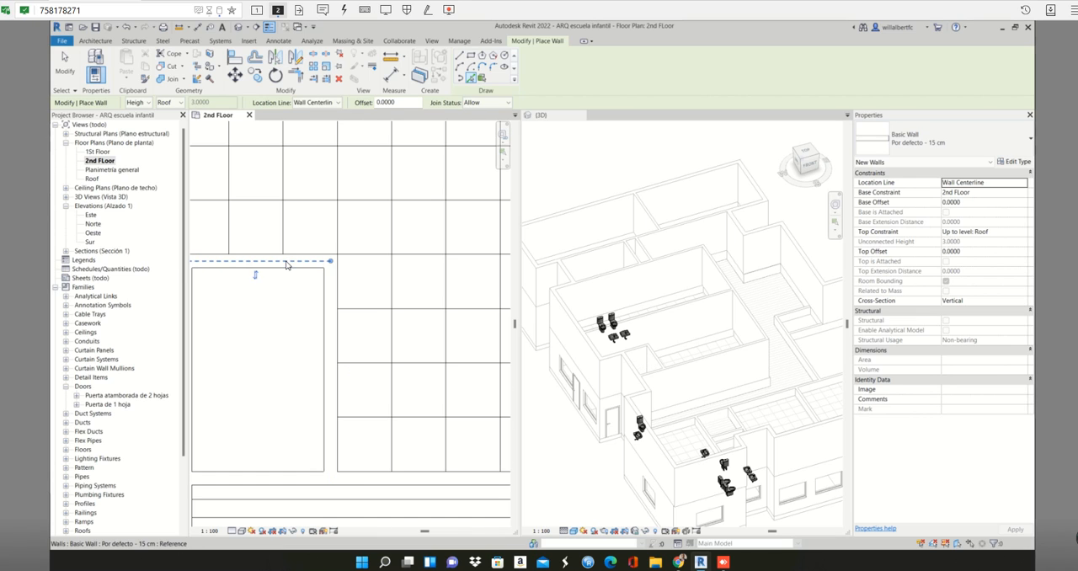
{"action": "scroll", "coordinate": [288, 266], "scroll_direction": "down", "scroll_amount": 4}
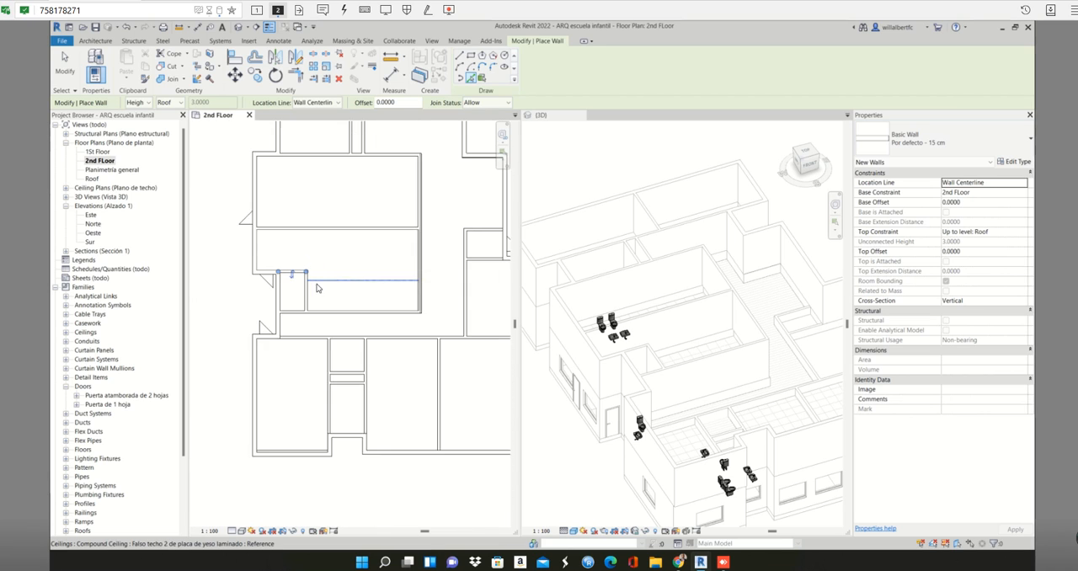
- Place picked 15 cm walls over the north and south partitions of the small room east of the corridor and along its long west partition
{"action": "scroll", "coordinate": [317, 289], "scroll_direction": "down", "scroll_amount": 1}
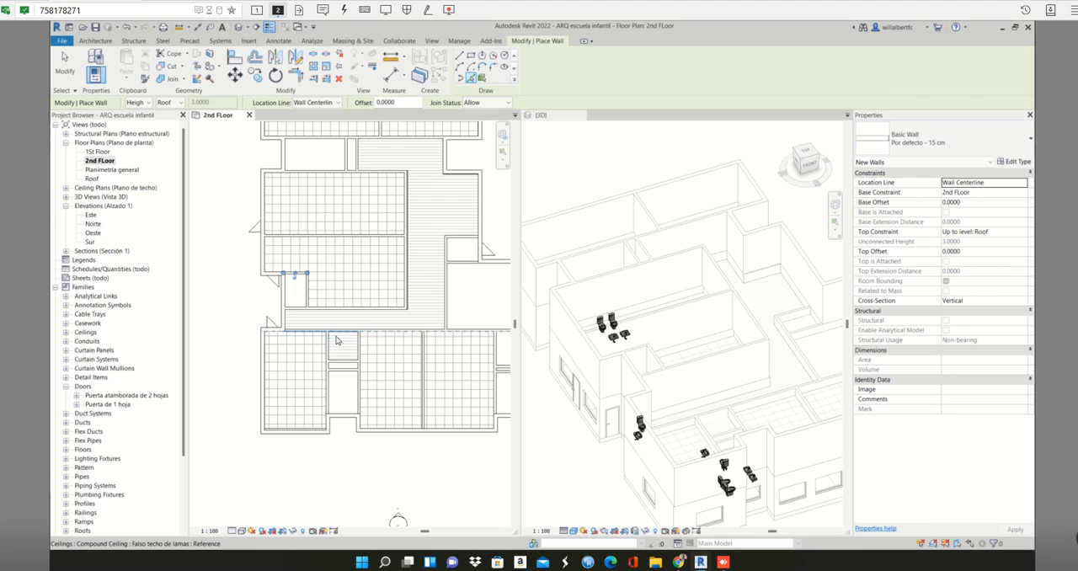
{"action": "scroll", "coordinate": [334, 337], "scroll_direction": "up", "scroll_amount": 2}
{"action": "middle_click_drag", "start_coordinate": [335, 314], "coordinate": [303, 327]}
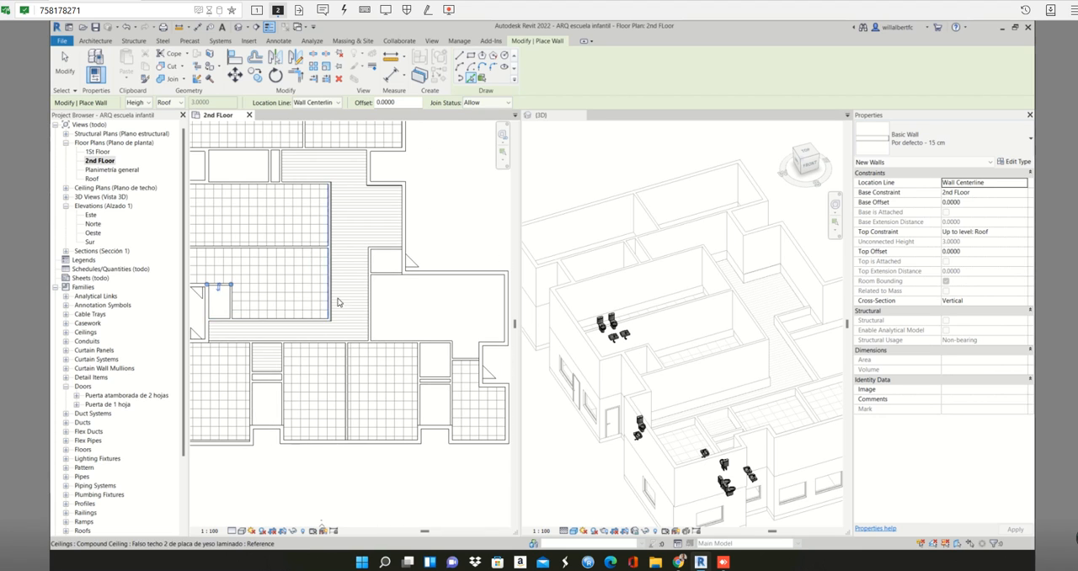
{"action": "scroll", "coordinate": [399, 242], "scroll_direction": "up", "scroll_amount": 4}
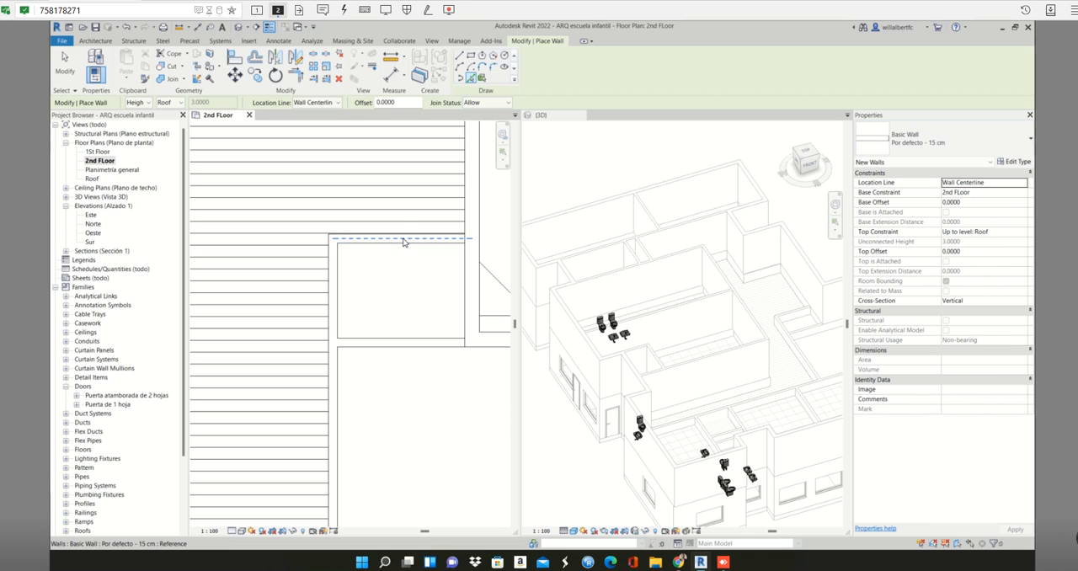
{"action": "left_click", "coordinate": [403, 240]}
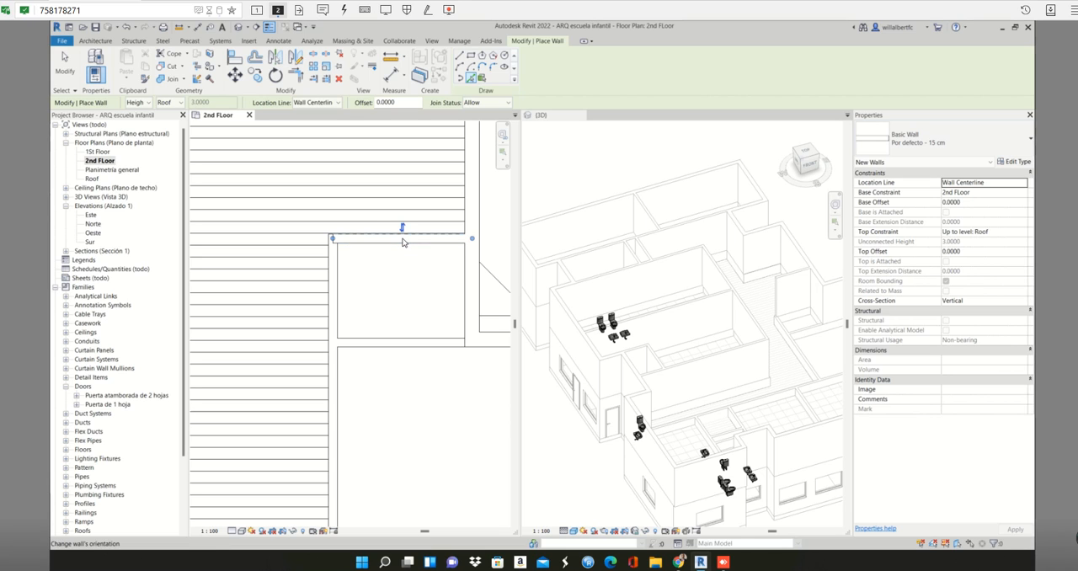
{"action": "left_click", "coordinate": [334, 276]}
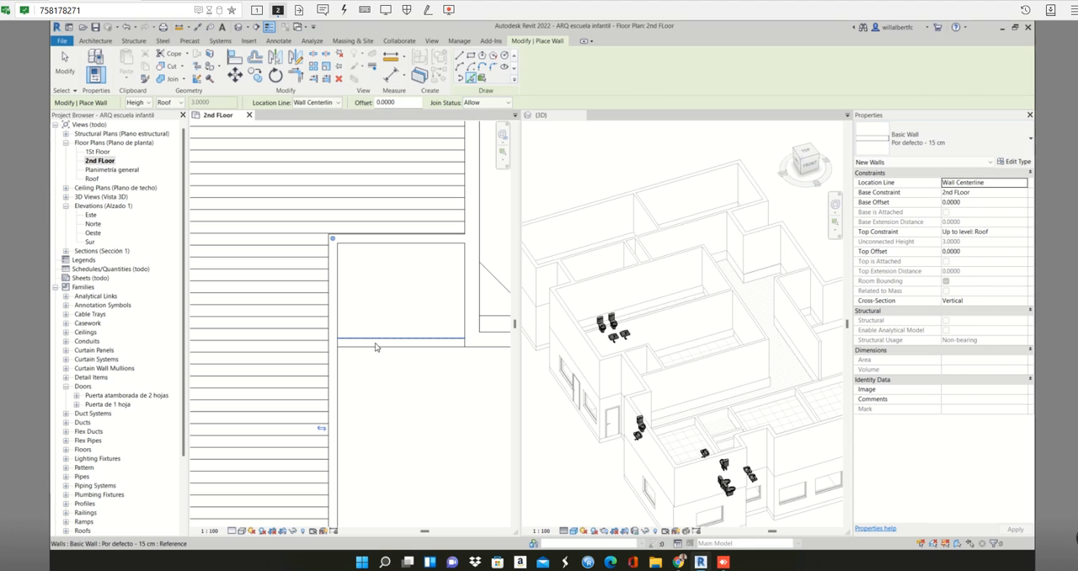
{"action": "scroll", "coordinate": [376, 347], "scroll_direction": "down", "scroll_amount": 2}
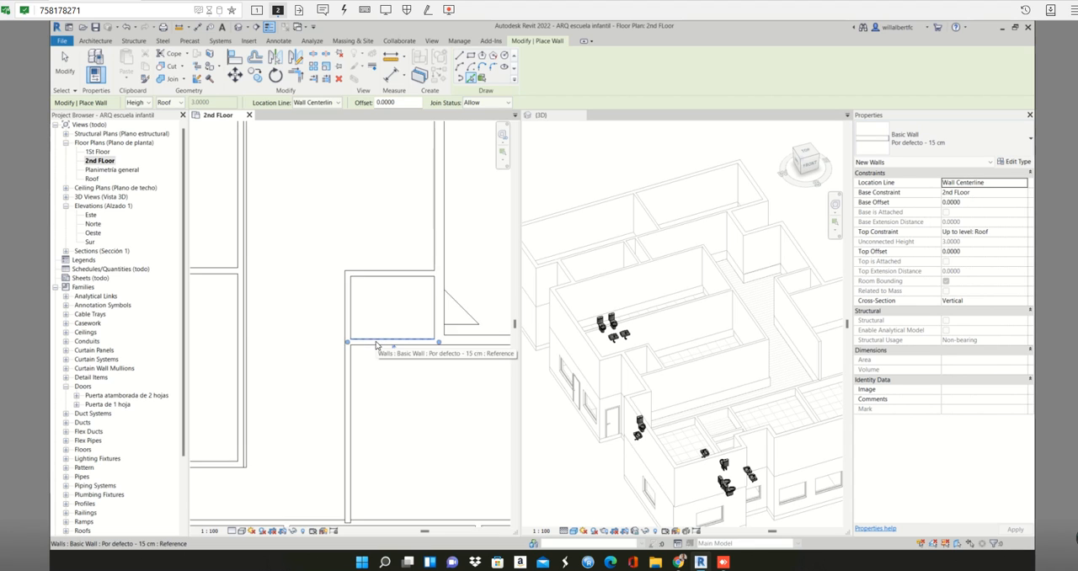
{"action": "scroll", "coordinate": [375, 346], "scroll_direction": "down", "scroll_amount": 3}
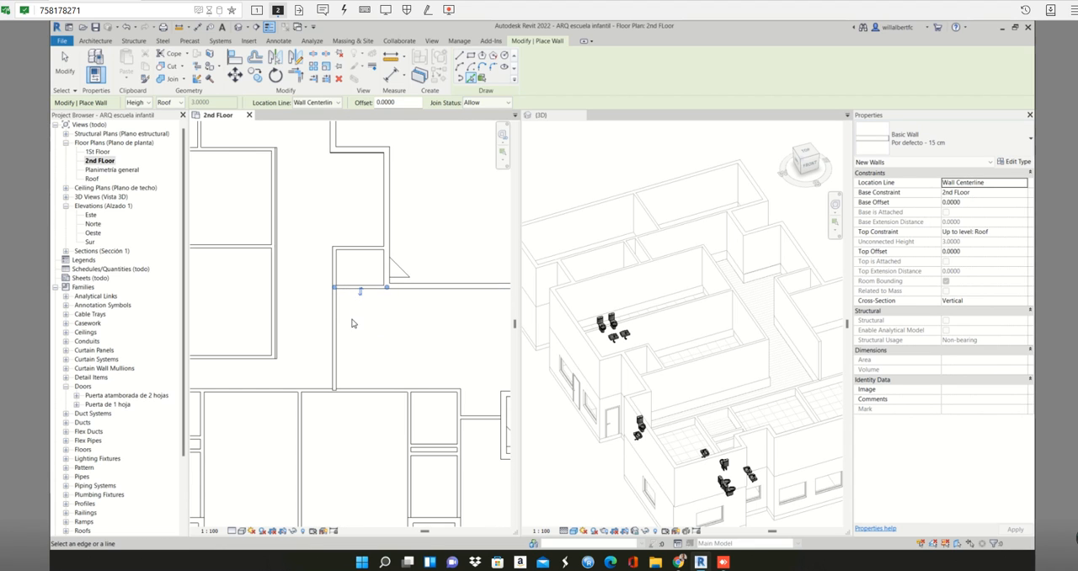
{"action": "scroll", "coordinate": [390, 297], "scroll_direction": "down", "scroll_amount": 3}
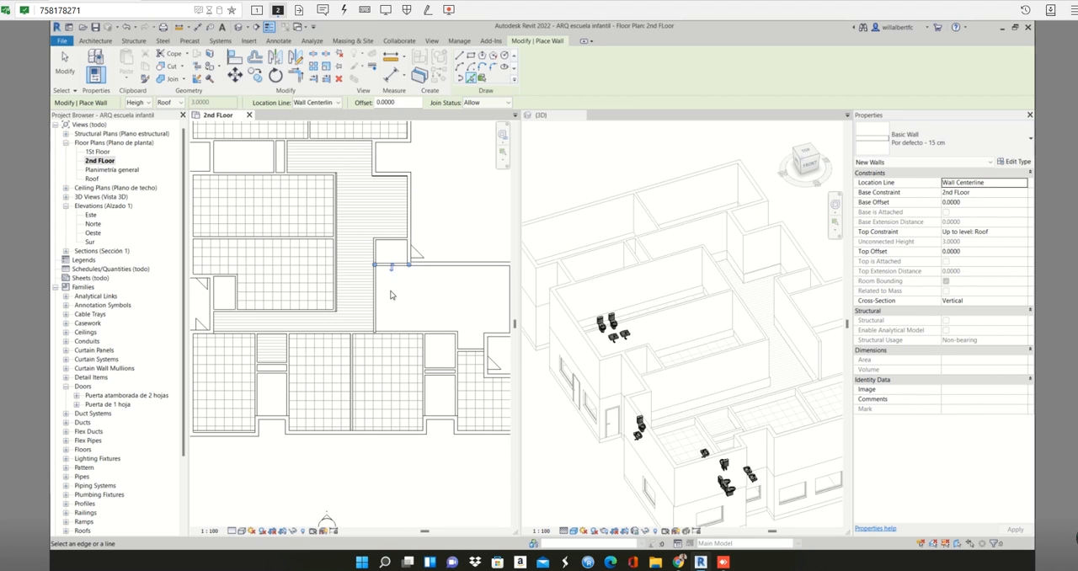
{"action": "scroll", "coordinate": [374, 301], "scroll_direction": "up", "scroll_amount": 2}
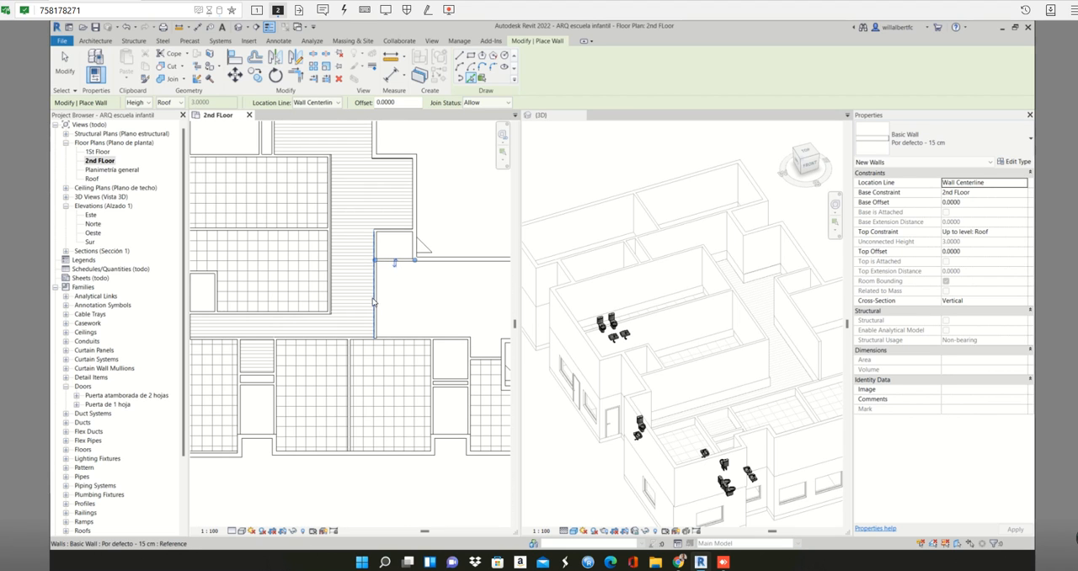
- Place a picked 15 cm wall over the long partition between the large eastern room and the southern middle classrooms
{"action": "left_click", "coordinate": [696, 399]}
{"action": "middle_click_drag", "start_coordinate": [737, 404], "coordinate": [563, 352]}
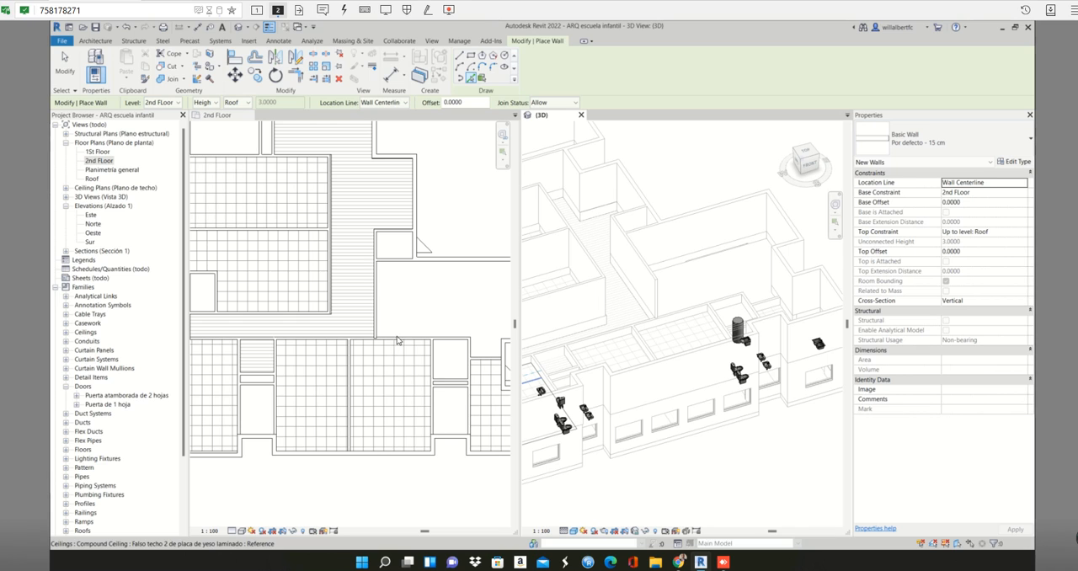
{"action": "scroll", "coordinate": [398, 341], "scroll_direction": "up", "scroll_amount": 5}
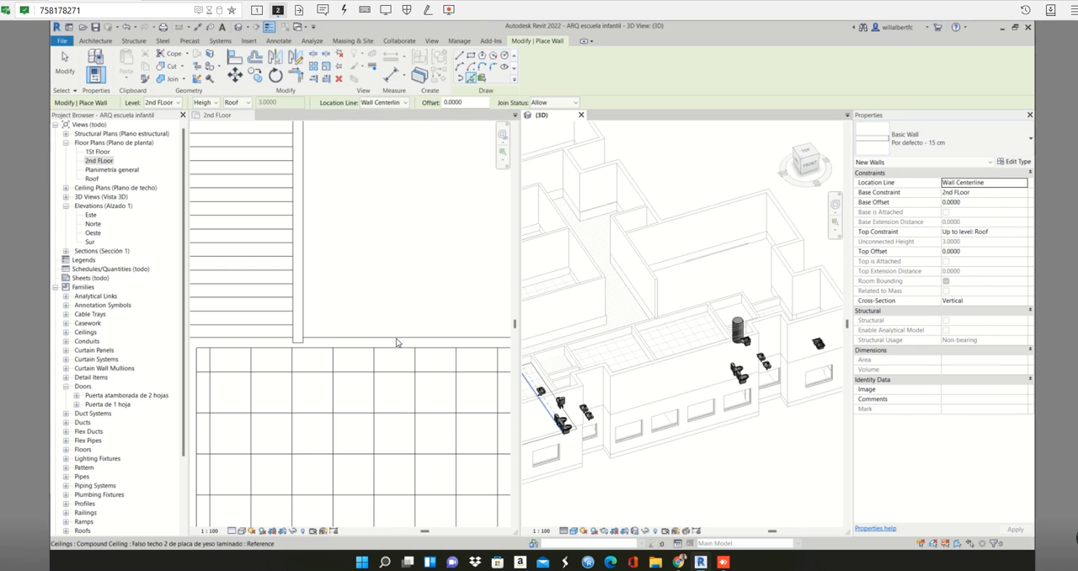
{"action": "scroll", "coordinate": [397, 343], "scroll_direction": "down", "scroll_amount": 4}
{"action": "left_click", "coordinate": [392, 344]}
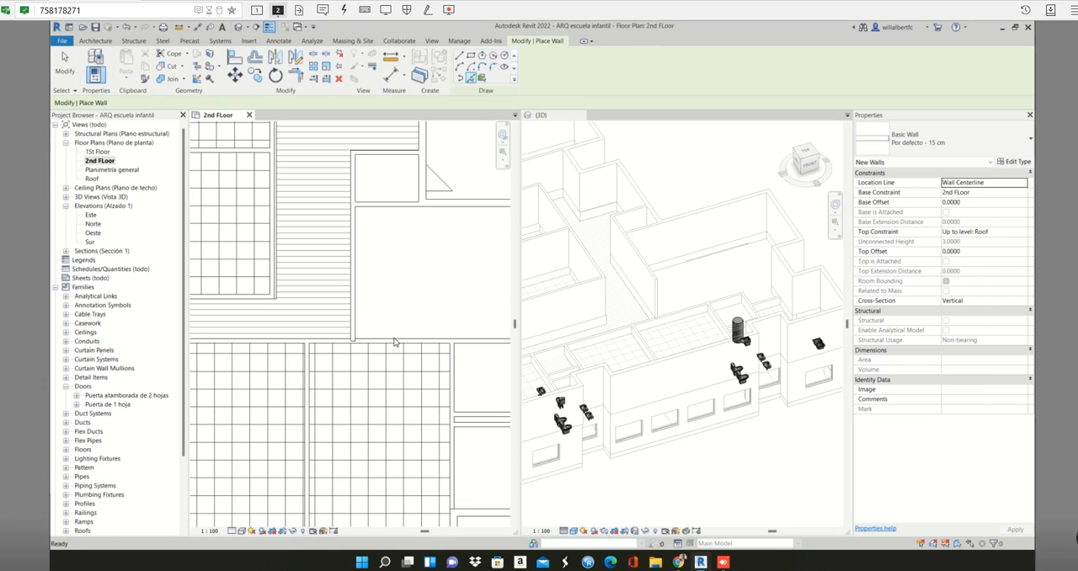
{"action": "scroll", "coordinate": [392, 344], "scroll_direction": "up", "scroll_amount": 1}
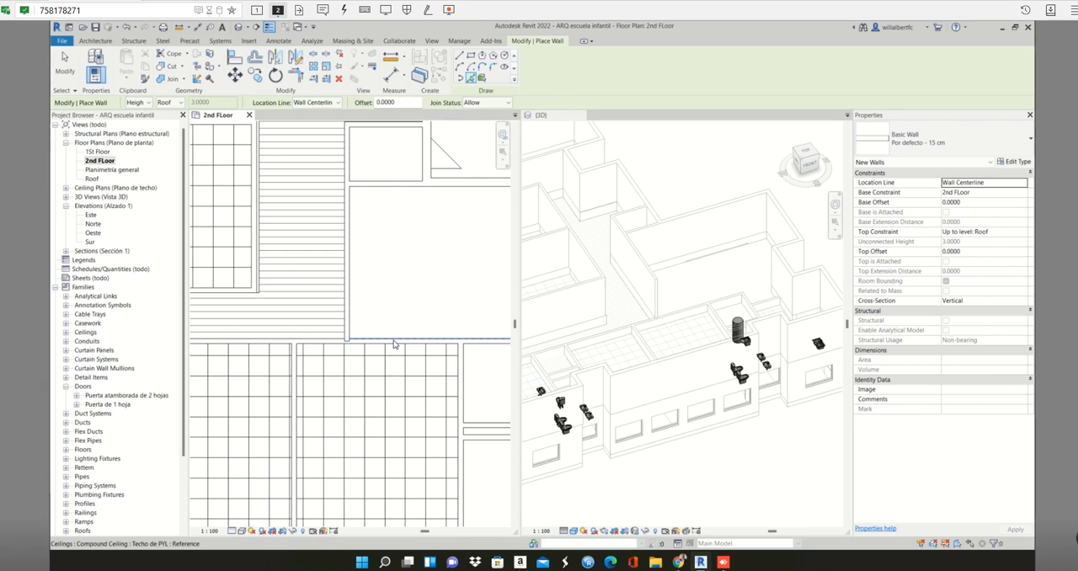
{"action": "left_click", "coordinate": [393, 344]}
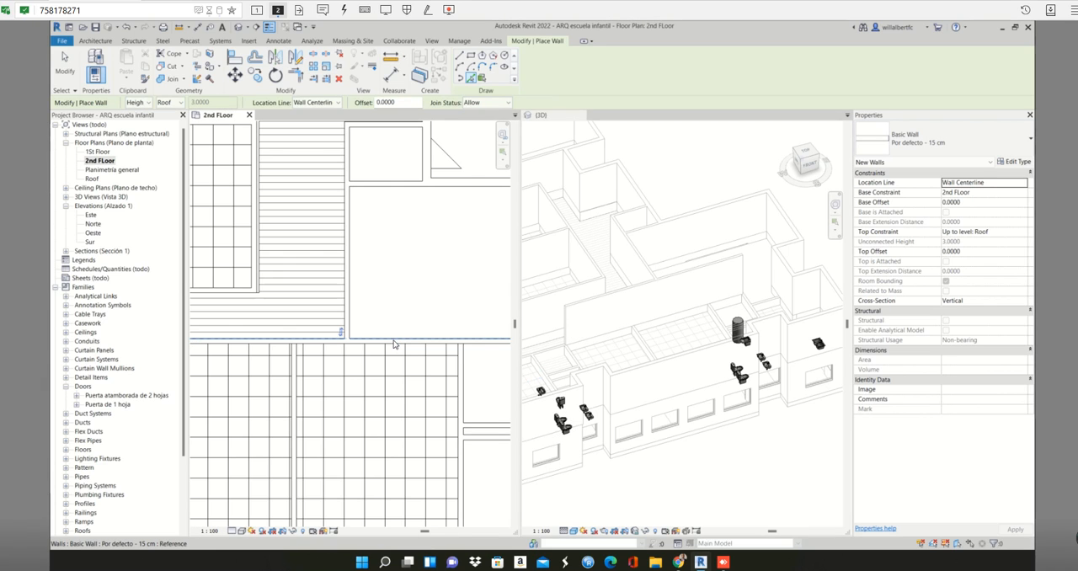
{"action": "scroll", "coordinate": [396, 344], "scroll_direction": "down", "scroll_amount": 3}
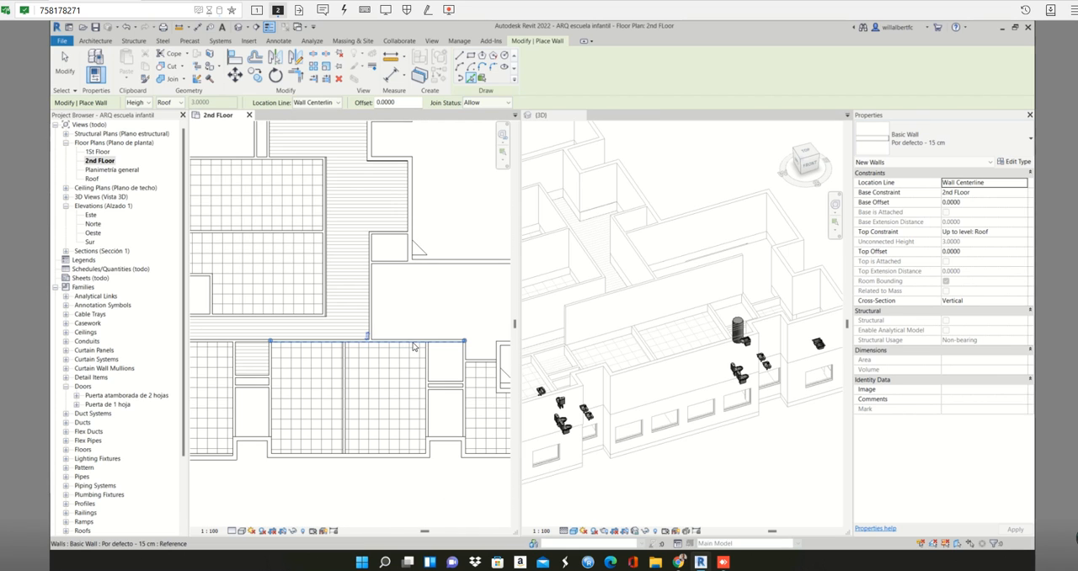
{"action": "scroll", "coordinate": [413, 346], "scroll_direction": "down", "scroll_amount": 2}
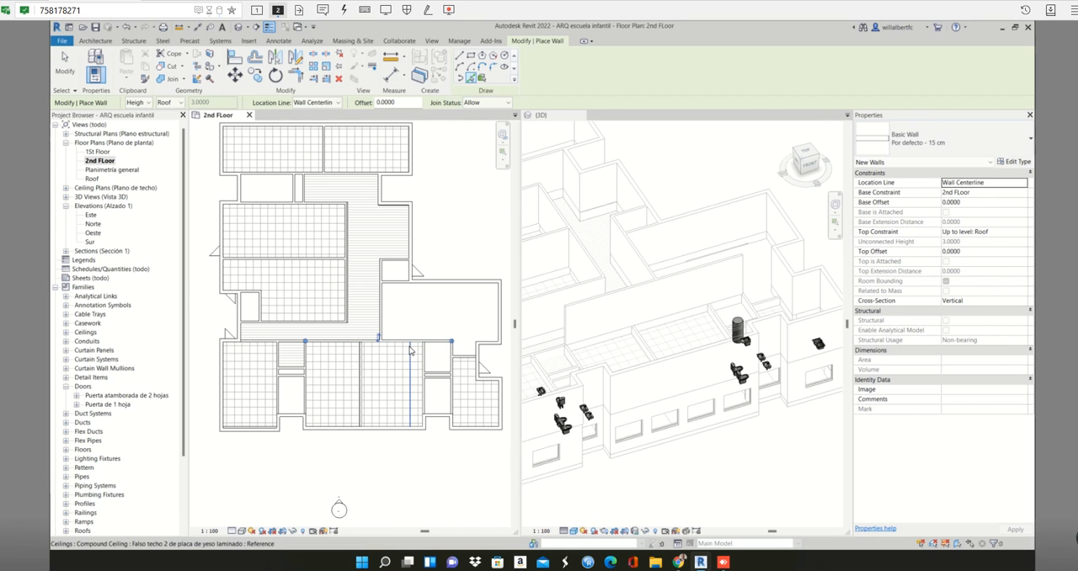
{"action": "middle_click_drag", "start_coordinate": [354, 347], "coordinate": [393, 342]}
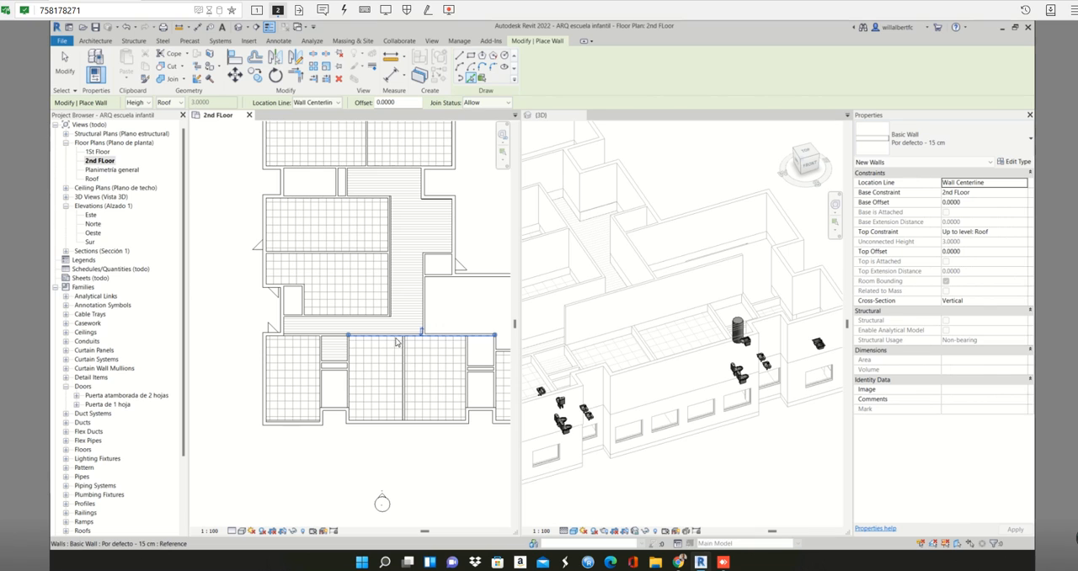
- Place a picked 15 cm wall on the centerline of the east partition of the small southern rooms, undoing the misaligned first pick
{"action": "middle_click_drag", "start_coordinate": [465, 344], "coordinate": [366, 343]}
{"action": "scroll", "coordinate": [404, 346], "scroll_direction": "up", "scroll_amount": 1}
{"action": "scroll", "coordinate": [404, 346], "scroll_direction": "up", "scroll_amount": 5}
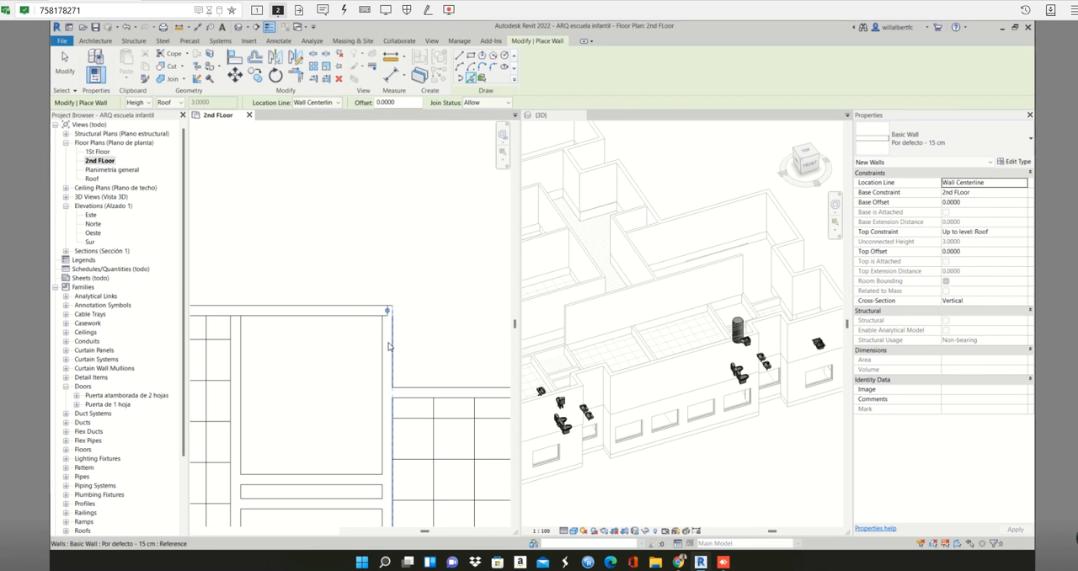
{"action": "left_click", "coordinate": [388, 346]}
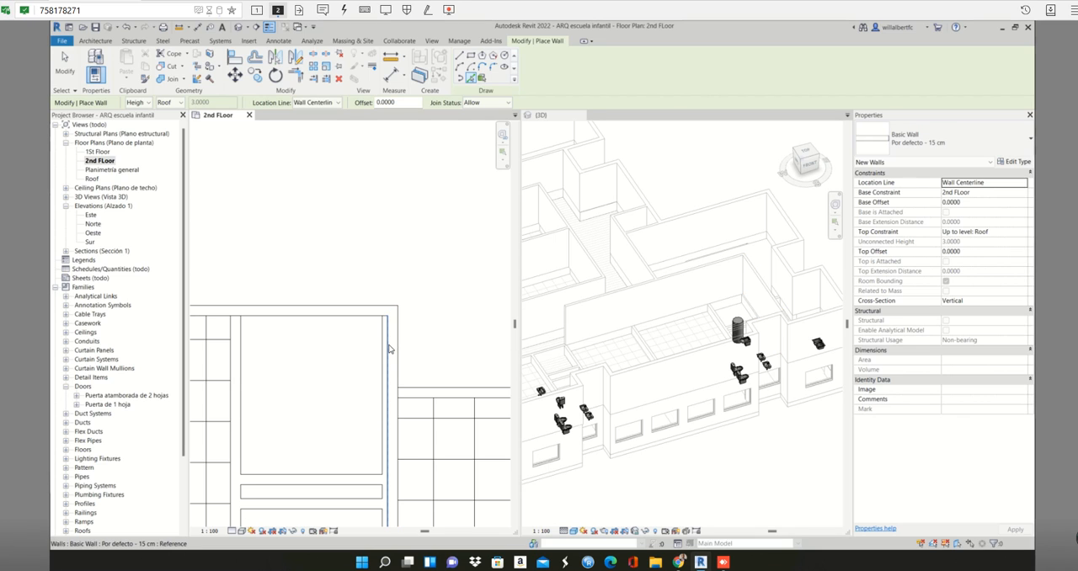
{"action": "key", "text": "ctrl+z"}
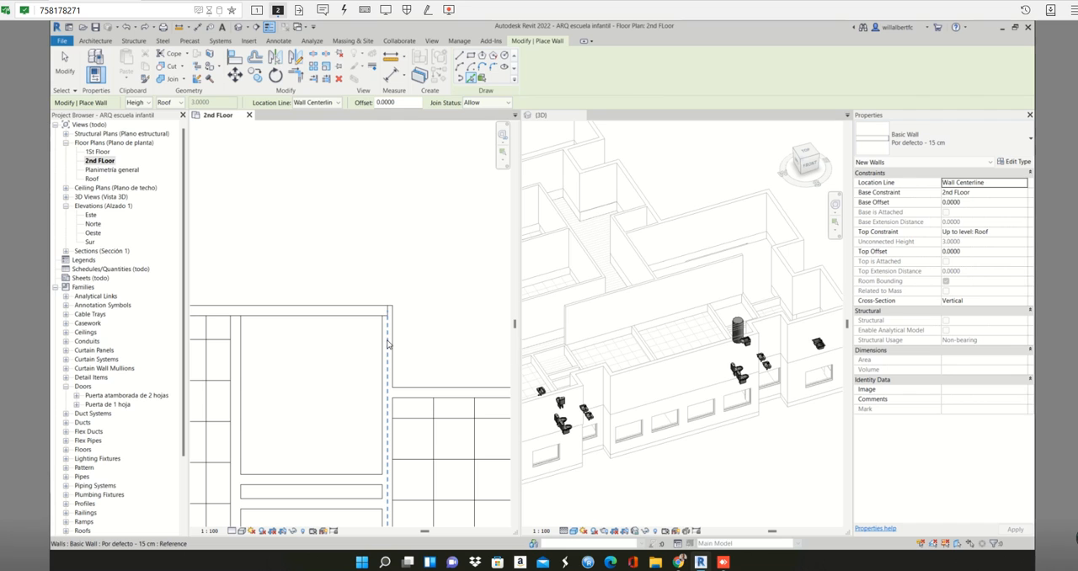
{"action": "left_click", "coordinate": [387, 343]}
{"action": "key", "text": "Escape"}
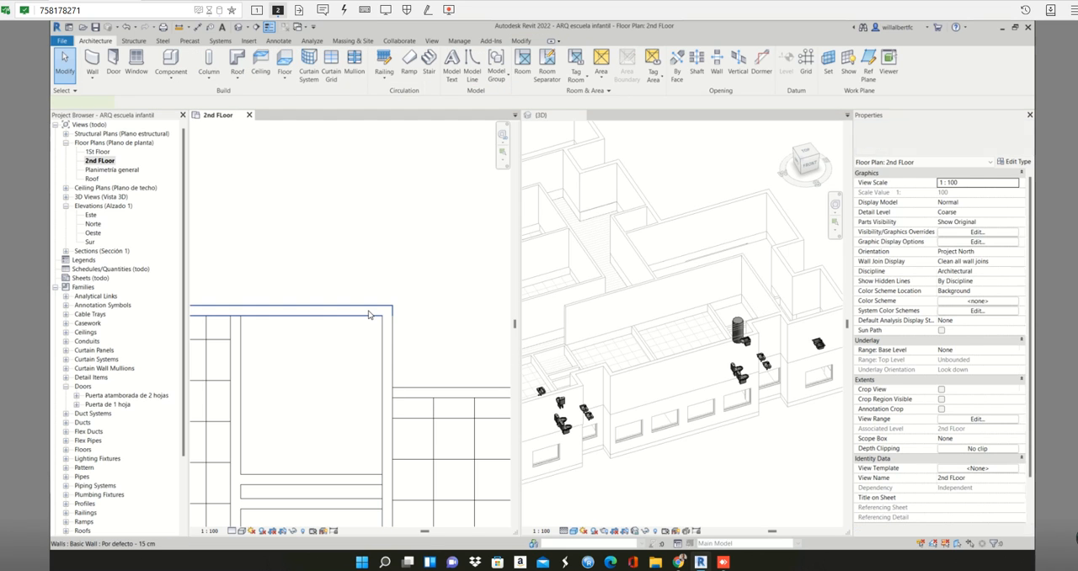
{"action": "left_click", "coordinate": [368, 314]}
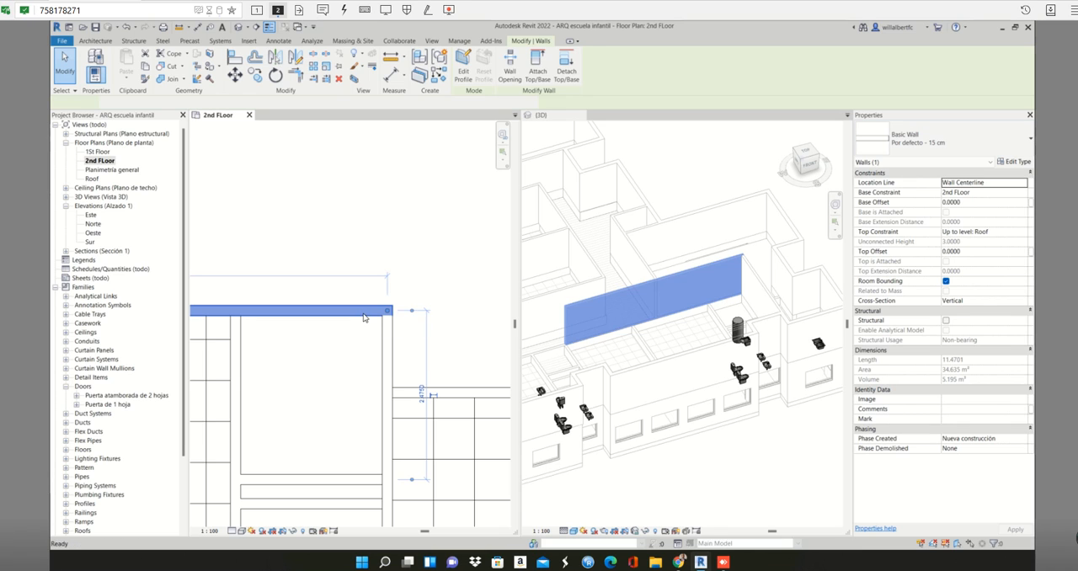
{"action": "key", "text": "c"}
{"action": "key", "text": "s"}
{"action": "scroll", "coordinate": [385, 336], "scroll_direction": "down", "scroll_amount": 3}
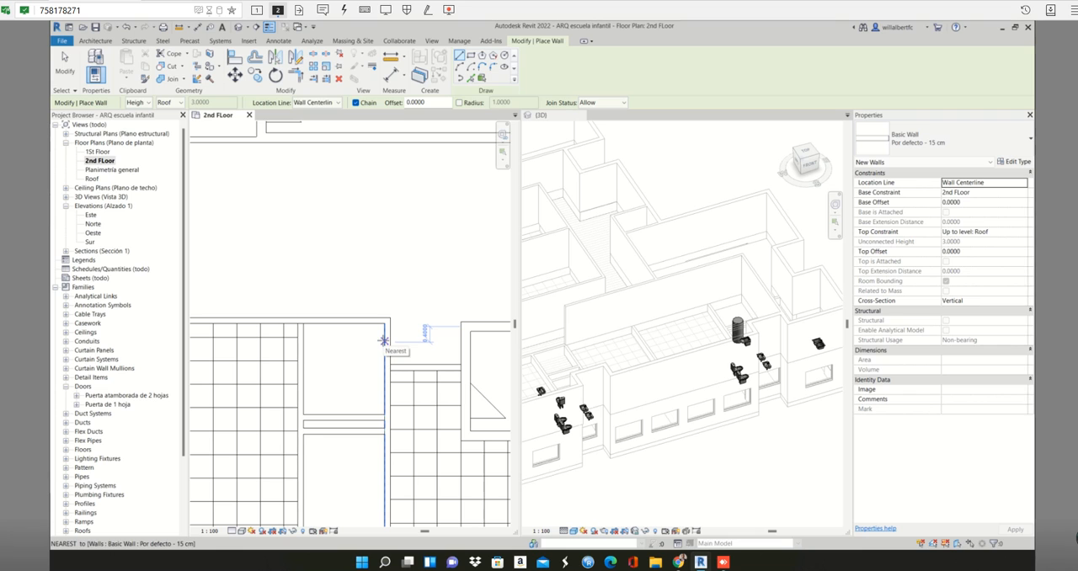
{"action": "scroll", "coordinate": [385, 341], "scroll_direction": "down", "scroll_amount": 4}
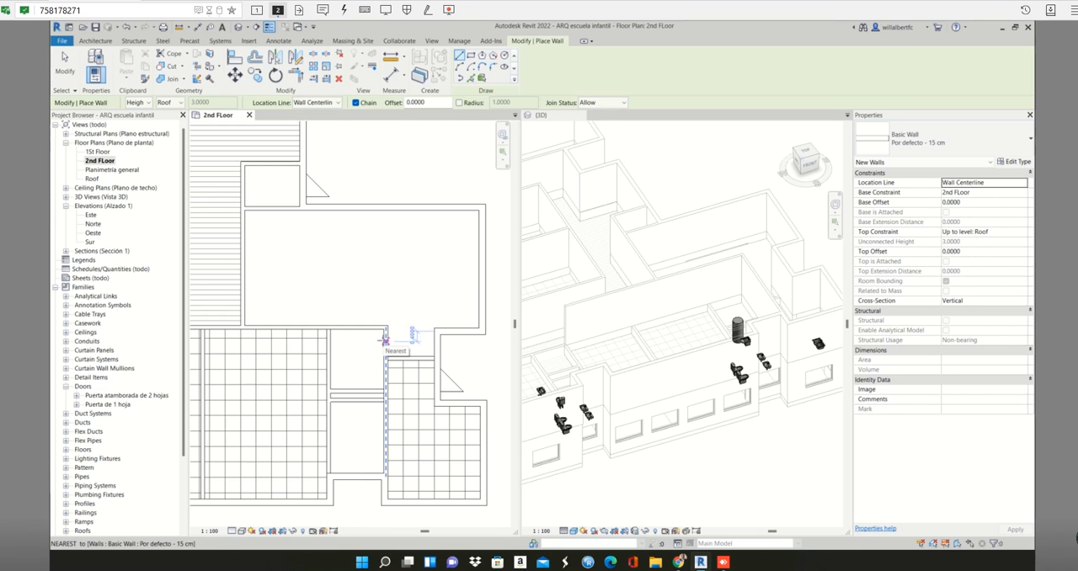
{"action": "key", "text": "Escape"}
{"action": "key", "text": "Escape"}
{"action": "left_click", "coordinate": [758, 290]}
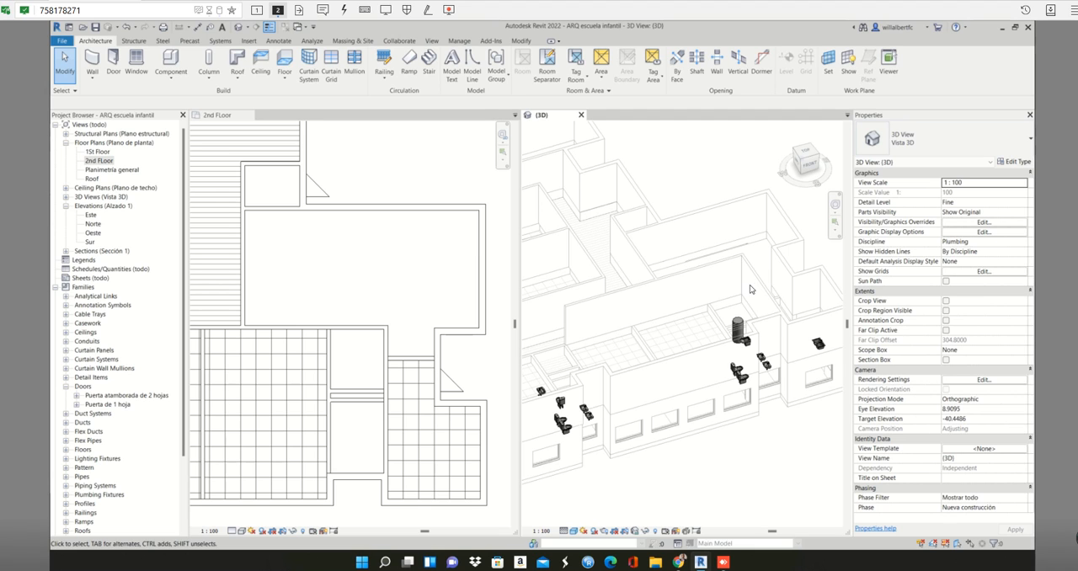
{"action": "left_click", "coordinate": [393, 358]}
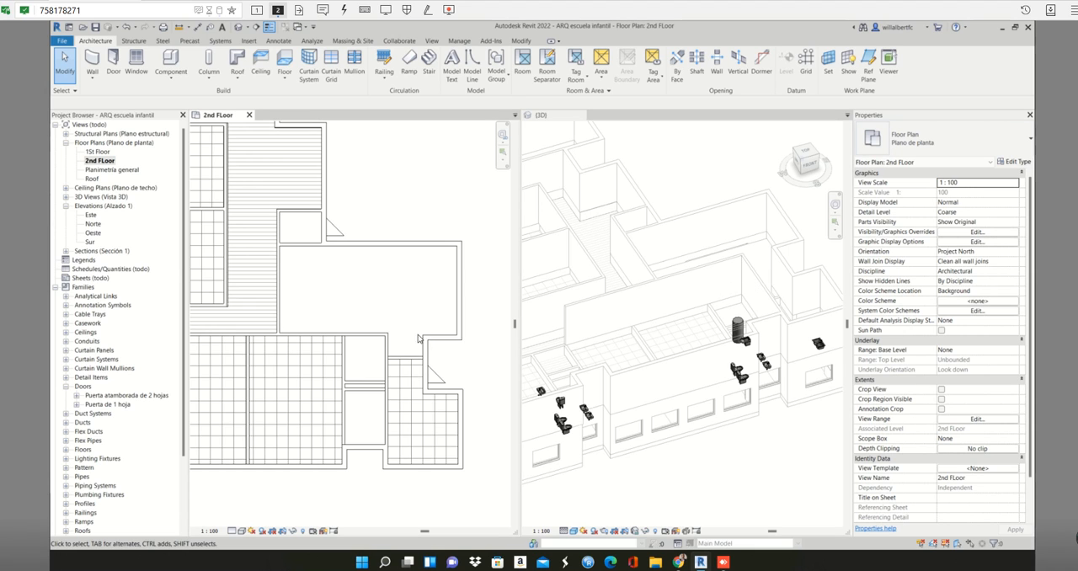
- Try to draw a 15 cm wall from the west partition of the small southern rooms, and delete the short stub
{"action": "scroll", "coordinate": [402, 335], "scroll_direction": "up", "scroll_amount": 3}
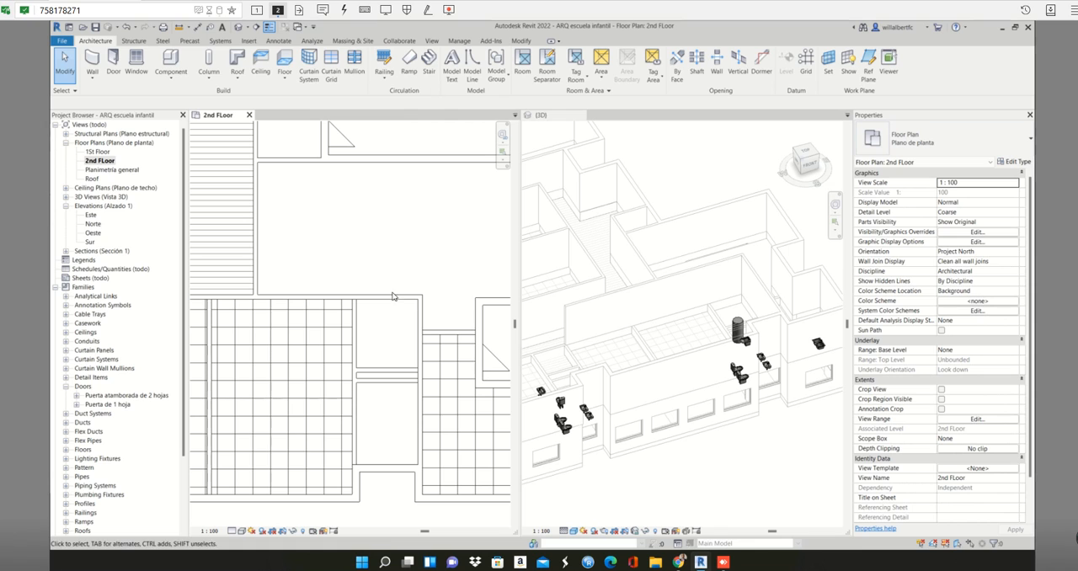
{"action": "left_click", "coordinate": [396, 297]}
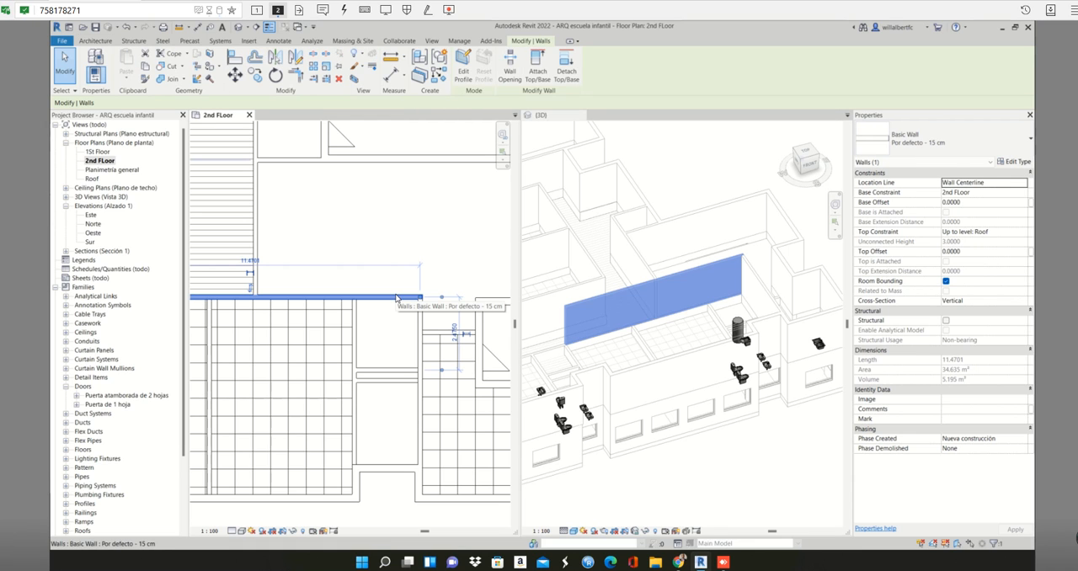
{"action": "key", "text": "w"}
{"action": "key", "text": "a"}
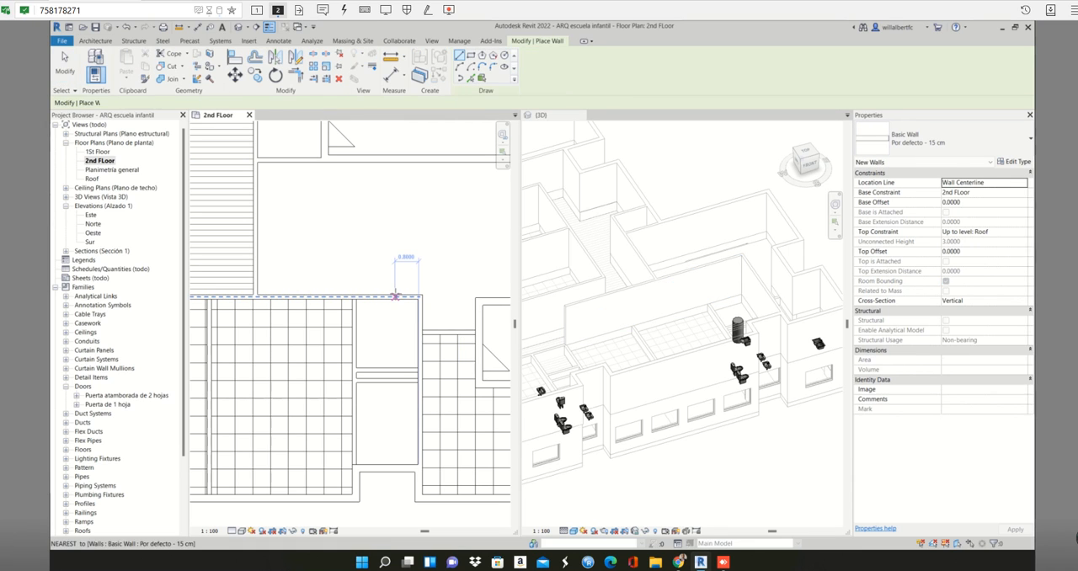
{"action": "left_click", "coordinate": [354, 329]}
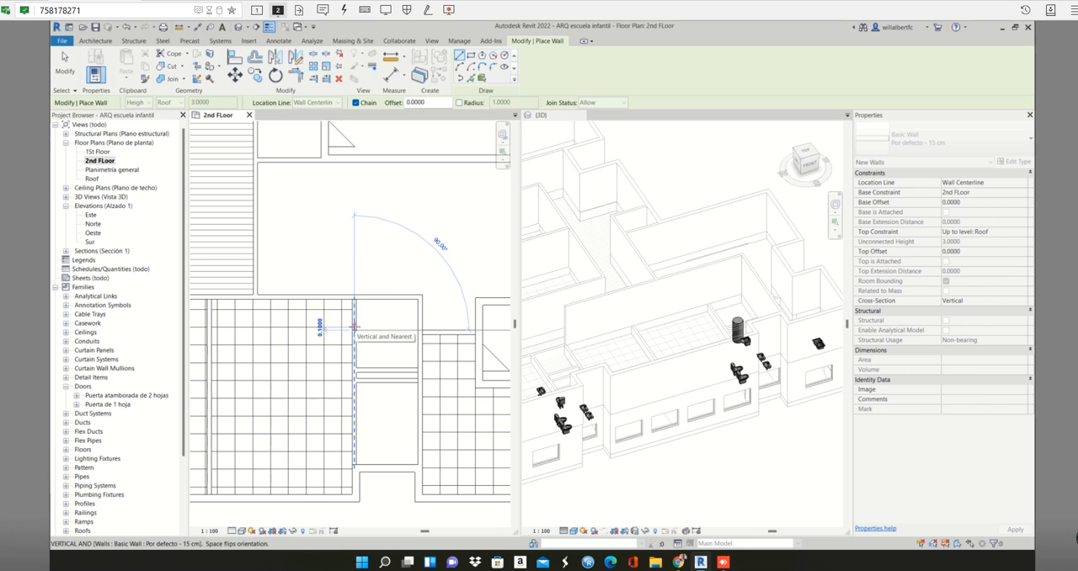
{"action": "left_click", "coordinate": [354, 328]}
{"action": "key", "text": "Escape"}
{"action": "key", "text": "Escape"}
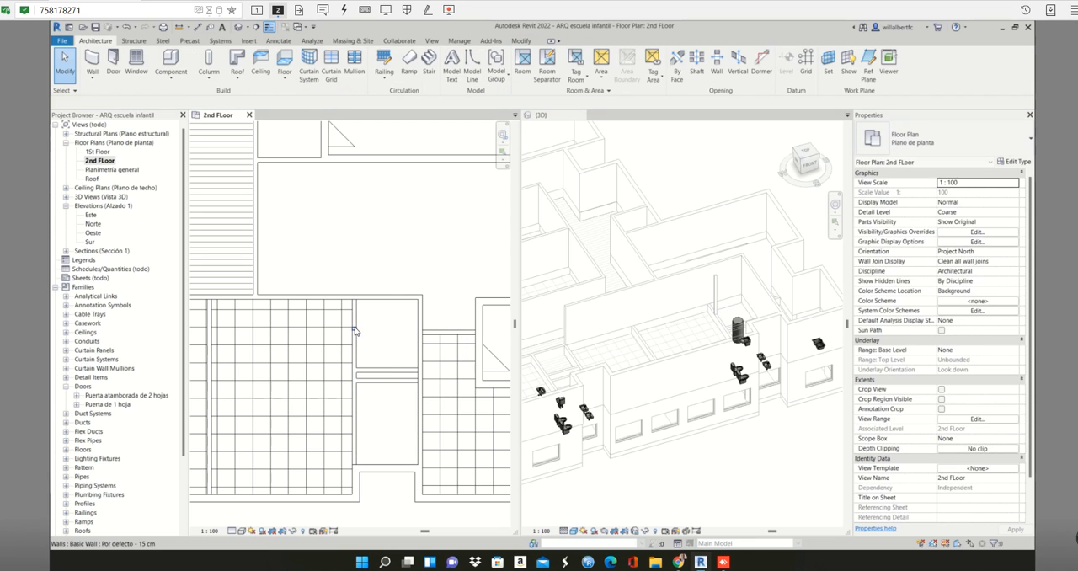
{"action": "left_click", "coordinate": [353, 329]}
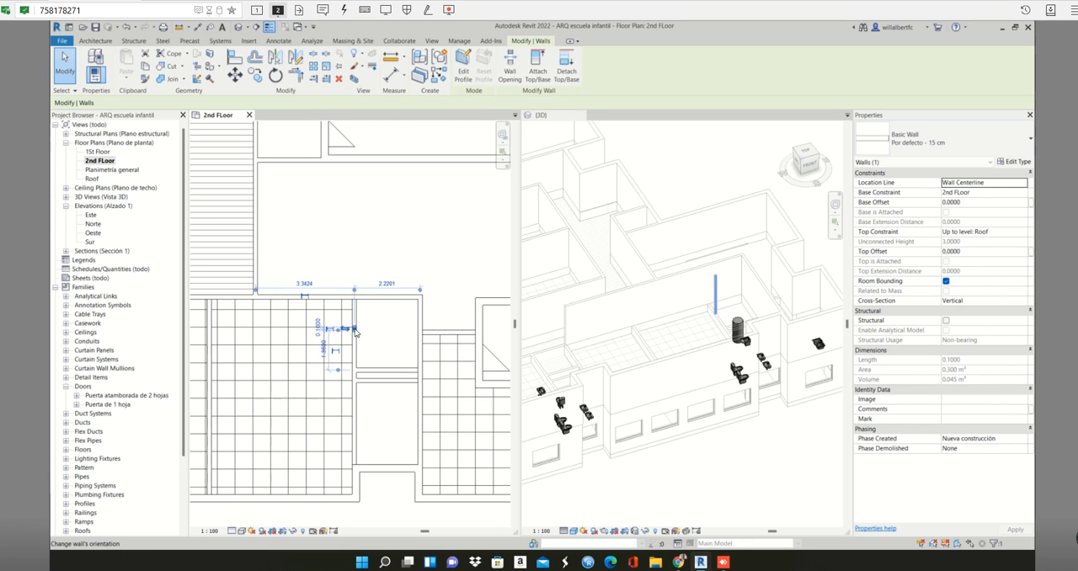
{"action": "key", "text": "Delete"}
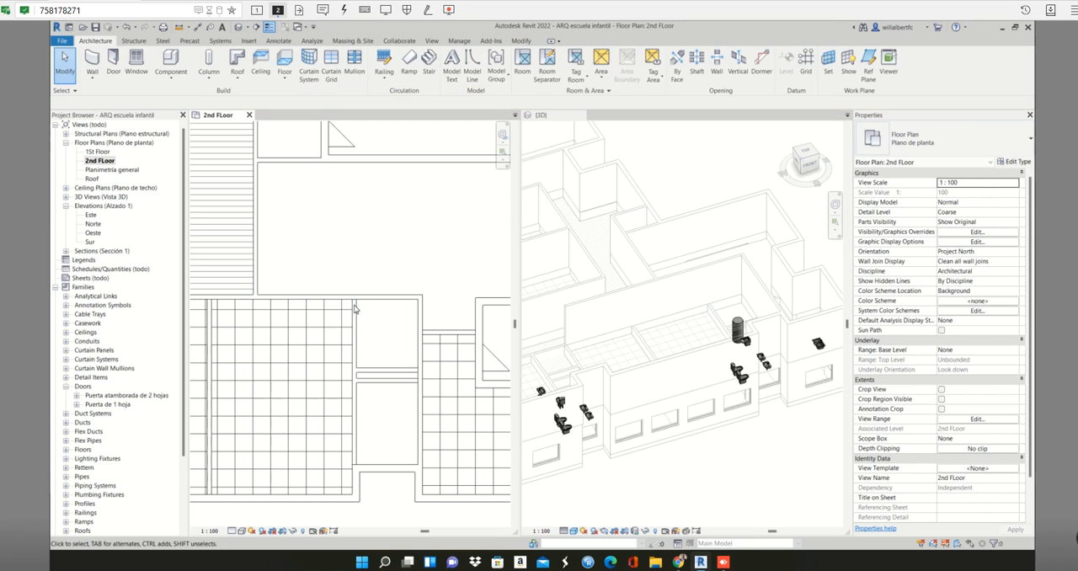
- Place a picked 15 cm wall over the west partition of the small southern rooms, on its centerline
{"action": "left_click", "coordinate": [360, 297]}
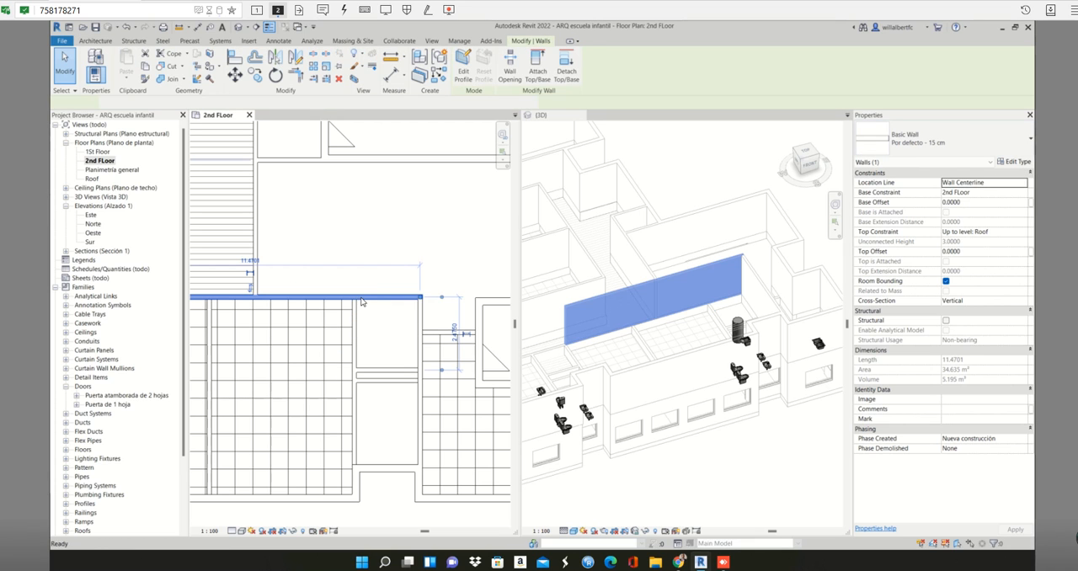
{"action": "key", "text": "Delete"}
{"action": "key", "text": "w"}
{"action": "key", "text": "a"}
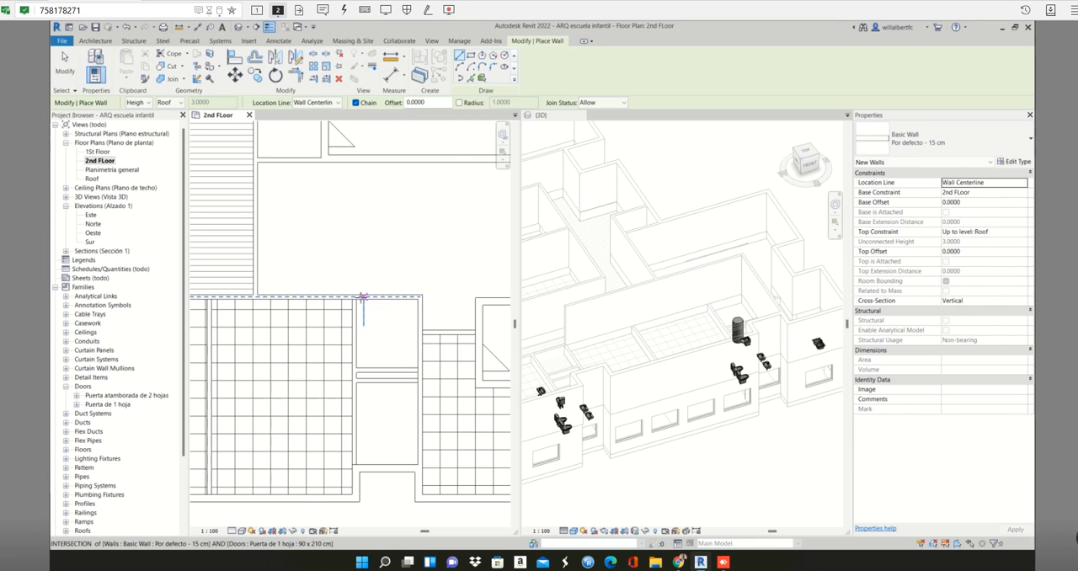
{"action": "left_click", "coordinate": [481, 79]}
{"action": "scroll", "coordinate": [348, 318], "scroll_direction": "up", "scroll_amount": 2}
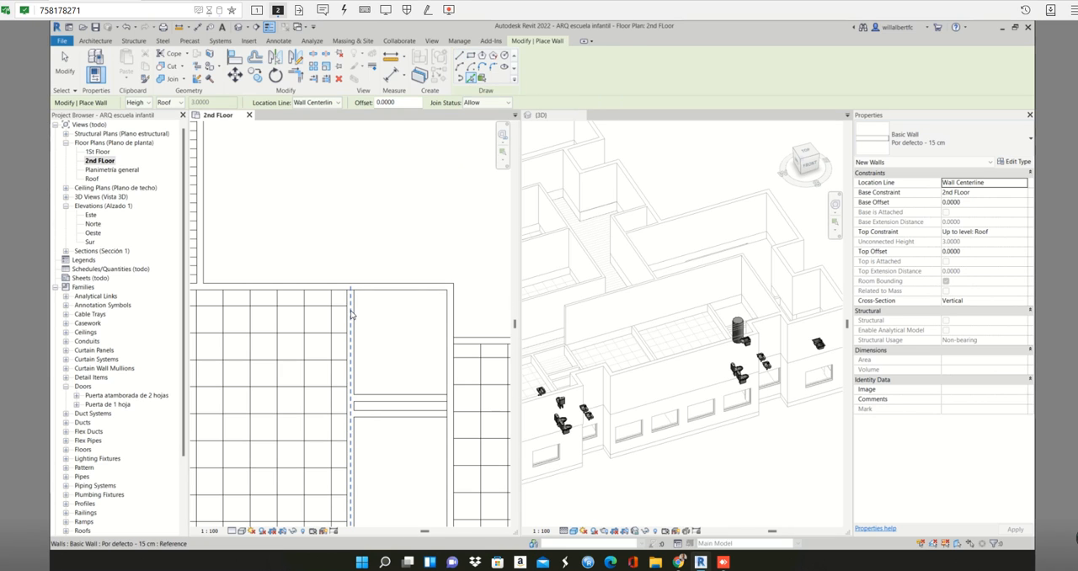
{"action": "left_click", "coordinate": [351, 314]}
{"action": "scroll", "coordinate": [353, 316], "scroll_direction": "down", "scroll_amount": 2}
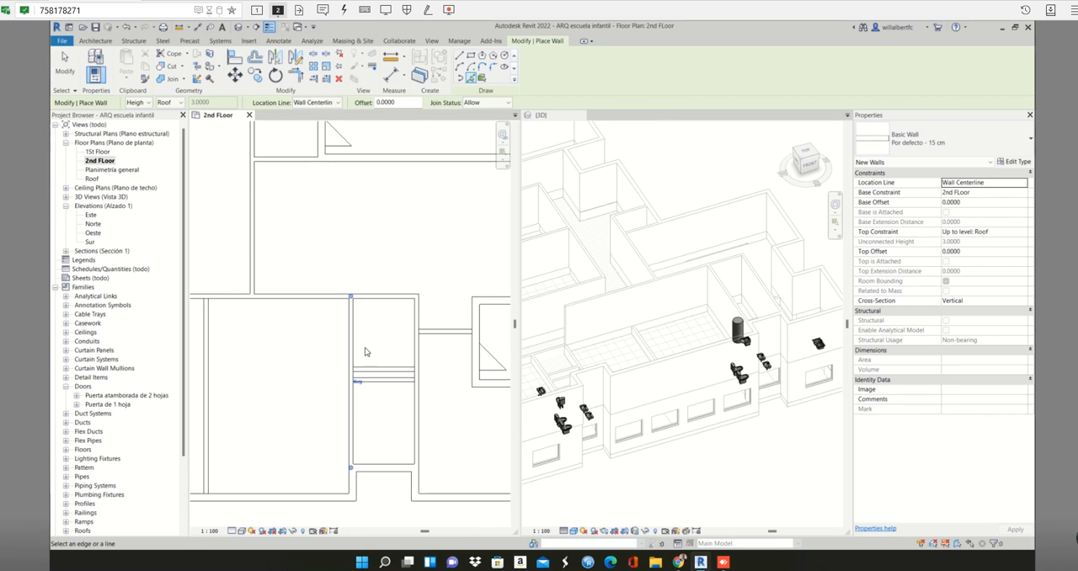
- Place picked 15 cm walls over the two parallel cross partitions separating the small southern rooms
{"action": "scroll", "coordinate": [394, 377], "scroll_direction": "up", "scroll_amount": 4}
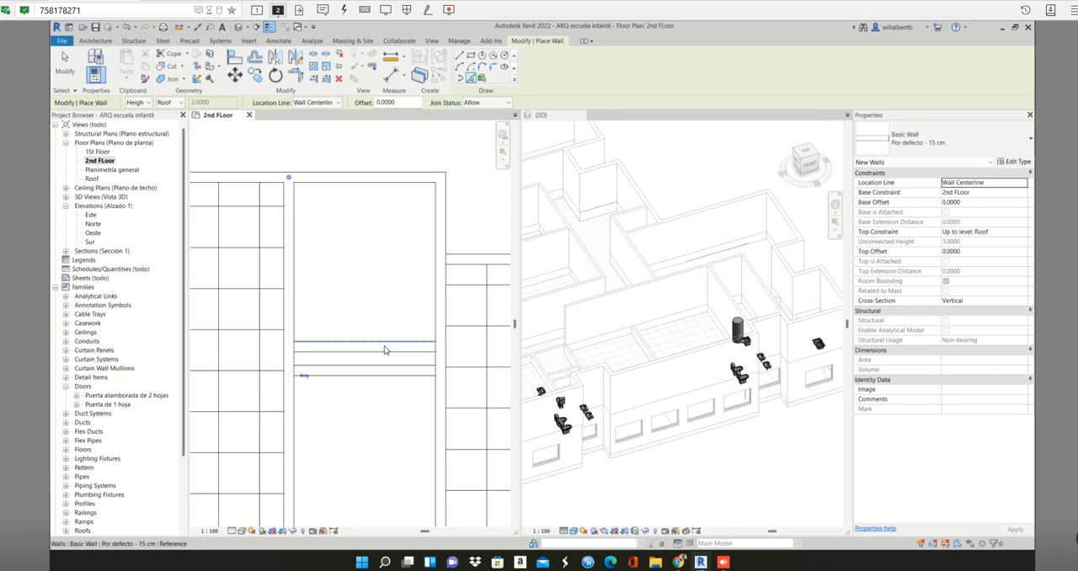
{"action": "left_click", "coordinate": [384, 347]}
{"action": "scroll", "coordinate": [385, 374], "scroll_direction": "down", "scroll_amount": 2}
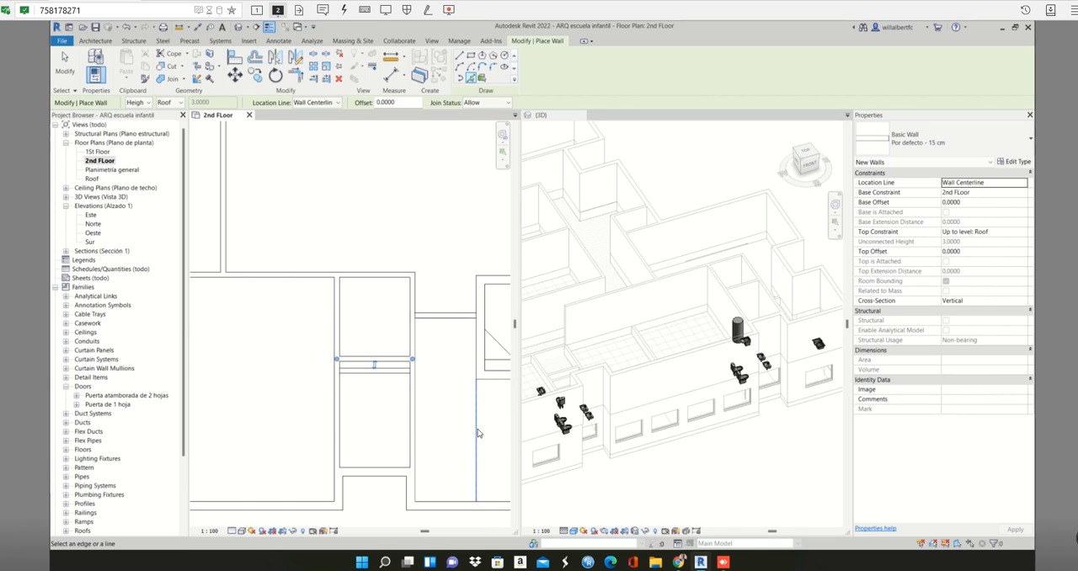
{"action": "scroll", "coordinate": [389, 376], "scroll_direction": "up", "scroll_amount": 2}
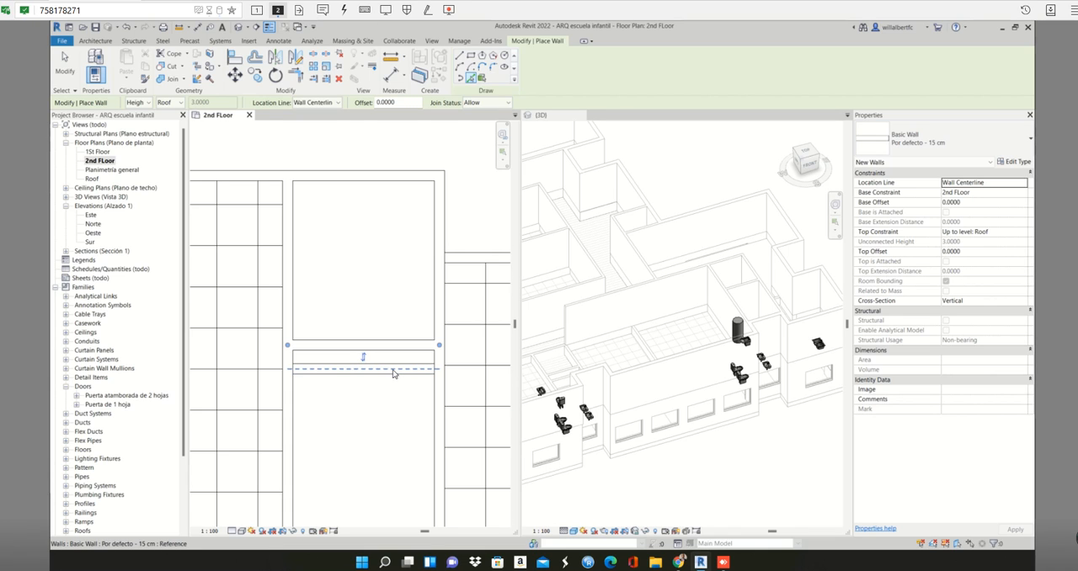
{"action": "scroll", "coordinate": [393, 373], "scroll_direction": "up", "scroll_amount": 1}
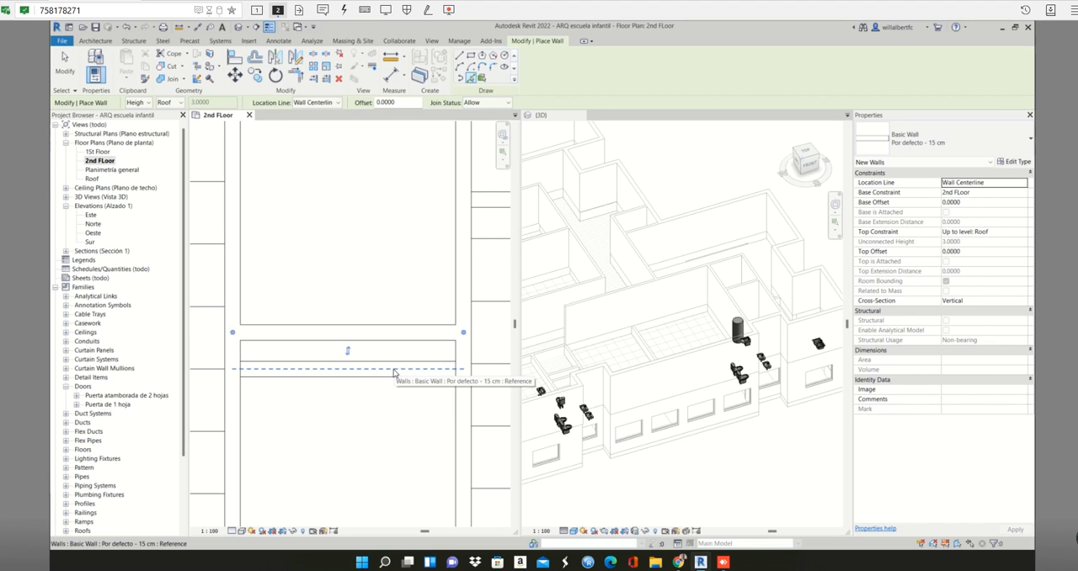
{"action": "left_click", "coordinate": [394, 373]}
{"action": "scroll", "coordinate": [393, 373], "scroll_direction": "down", "scroll_amount": 4}
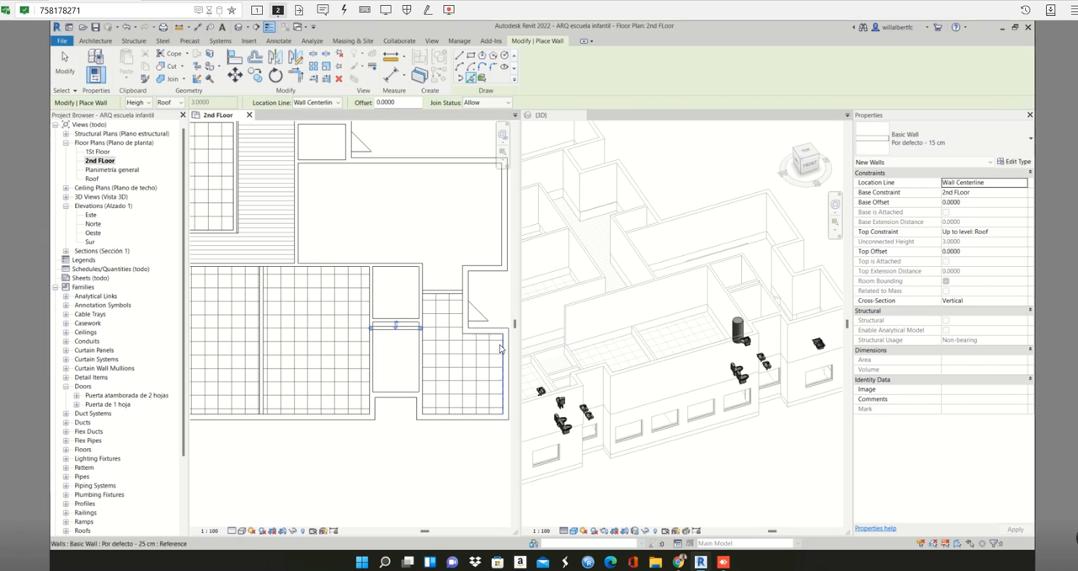
- Place picked 15 cm walls over the short partition east of the small southern rooms and the partition between the two middle southern classrooms
{"action": "scroll", "coordinate": [455, 287], "scroll_direction": "up", "scroll_amount": 2}
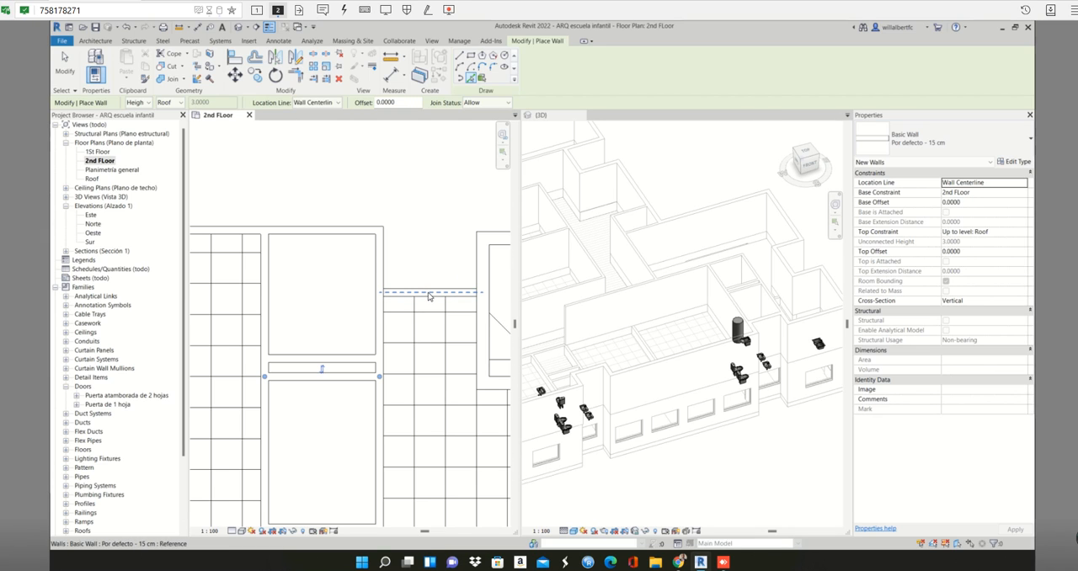
{"action": "scroll", "coordinate": [429, 296], "scroll_direction": "down", "scroll_amount": 2}
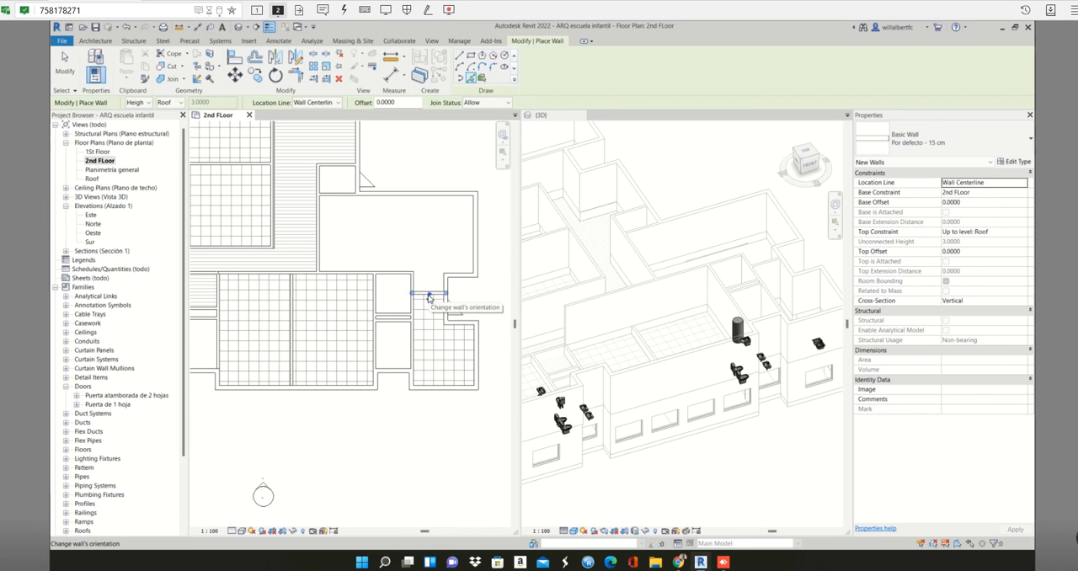
{"action": "scroll", "coordinate": [429, 296], "scroll_direction": "down", "scroll_amount": 1}
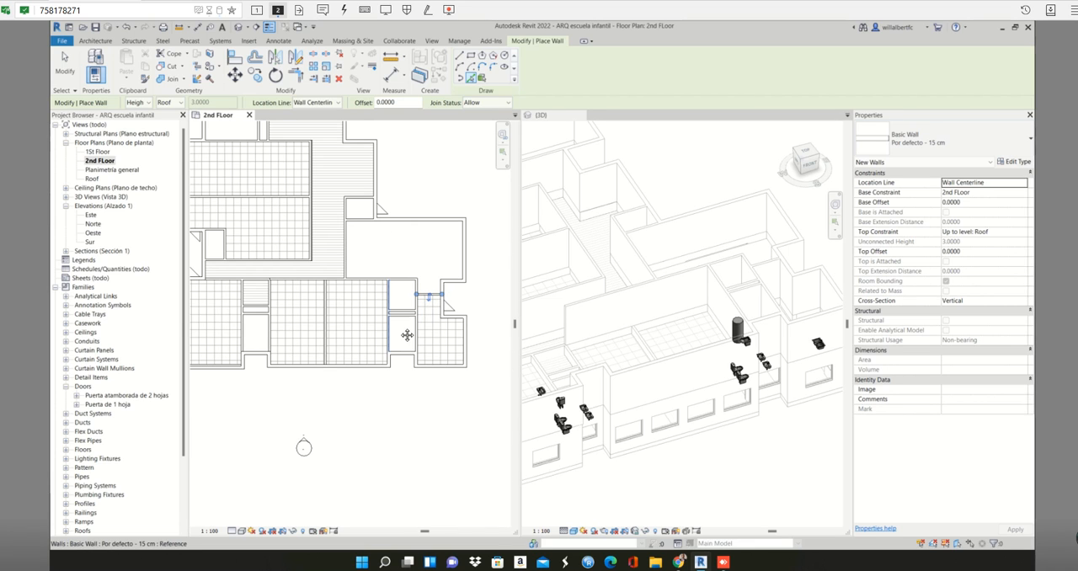
{"action": "scroll", "coordinate": [406, 335], "scroll_direction": "up", "scroll_amount": 3}
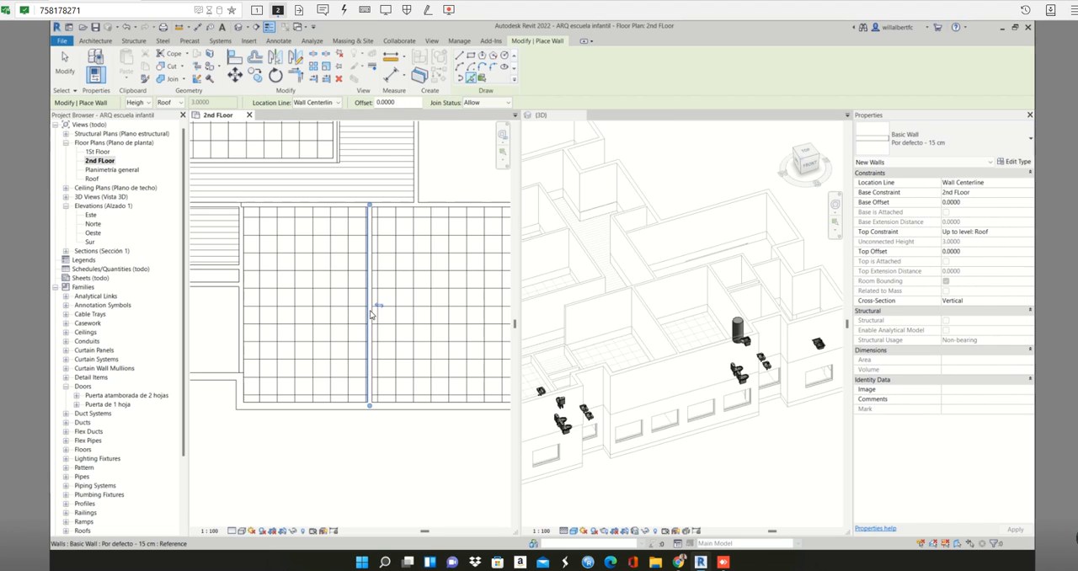
{"action": "scroll", "coordinate": [371, 314], "scroll_direction": "down", "scroll_amount": 3}
{"action": "scroll", "coordinate": [371, 312], "scroll_direction": "down", "scroll_amount": 1}
{"action": "middle_click_drag", "start_coordinate": [380, 315], "coordinate": [426, 313]}
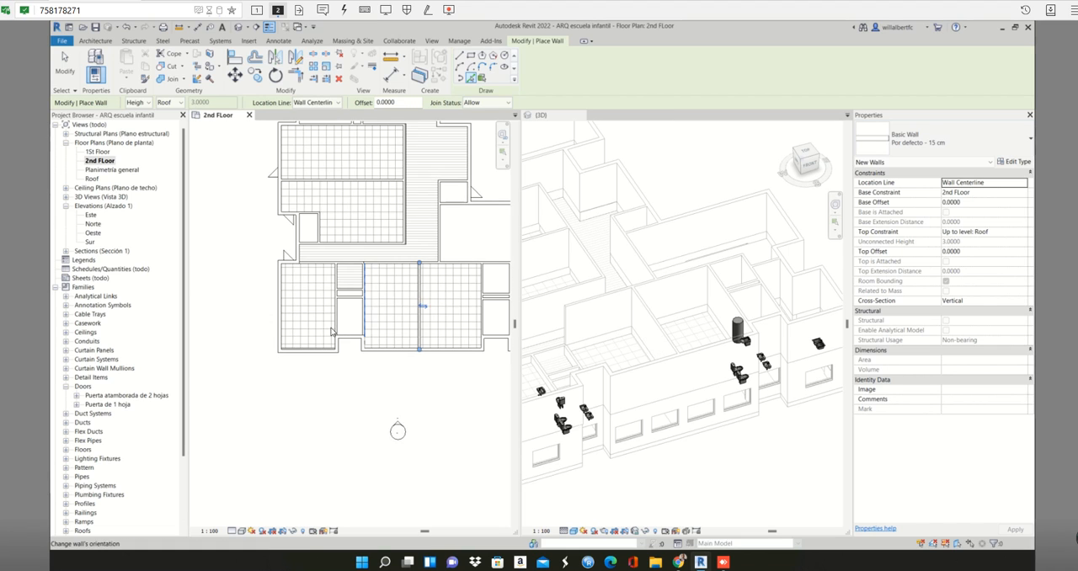
- Try to place a 15 cm wall picked in the 3D view from the lower storey's south wall at the southwest classroom
{"action": "scroll", "coordinate": [327, 327], "scroll_direction": "up", "scroll_amount": 3}
{"action": "scroll", "coordinate": [360, 317], "scroll_direction": "up", "scroll_amount": 1}
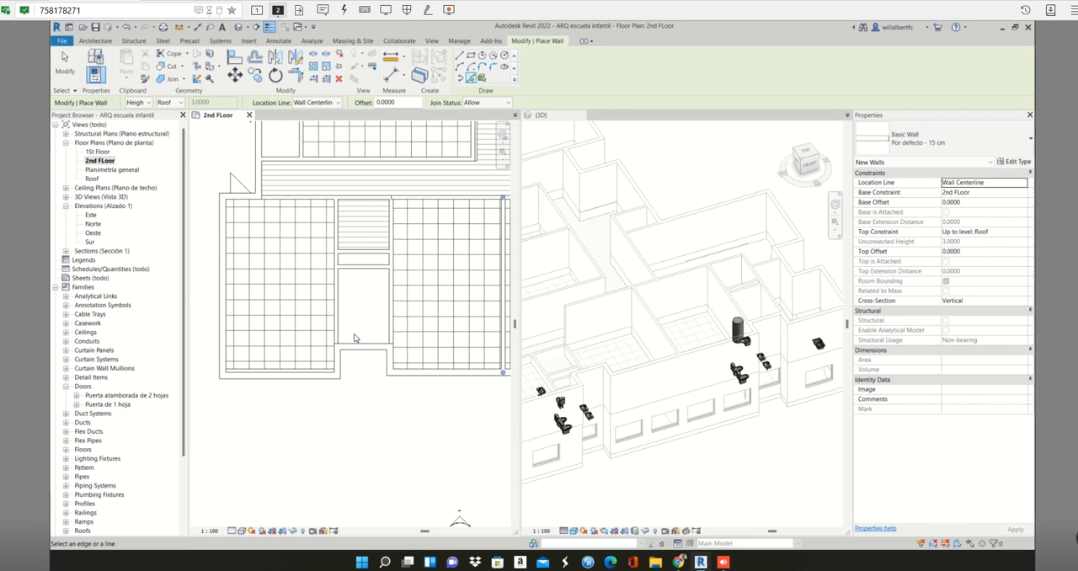
{"action": "scroll", "coordinate": [324, 375], "scroll_direction": "up", "scroll_amount": 1}
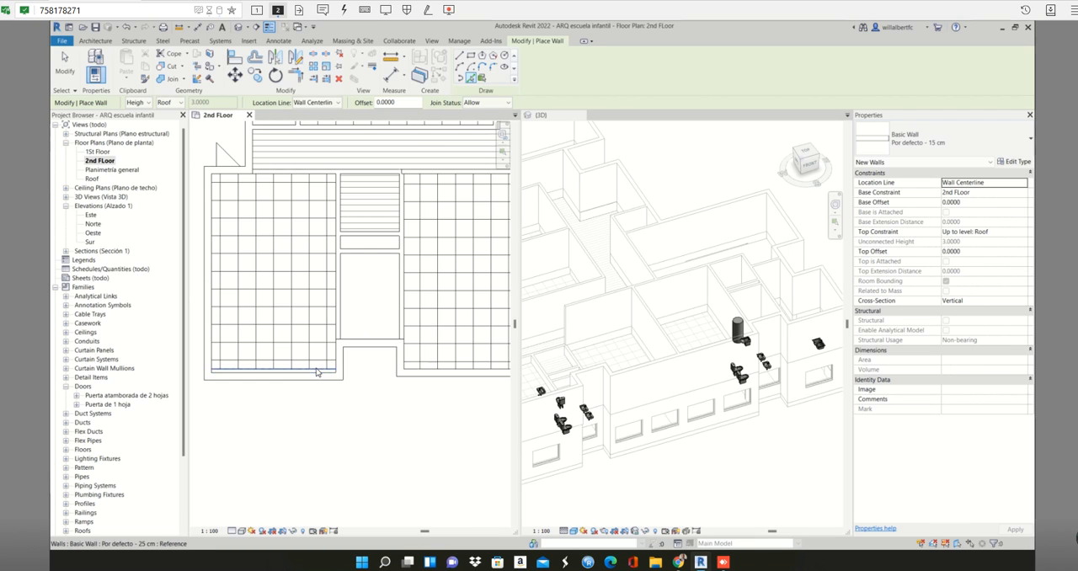
{"action": "scroll", "coordinate": [312, 378], "scroll_direction": "up", "scroll_amount": 1}
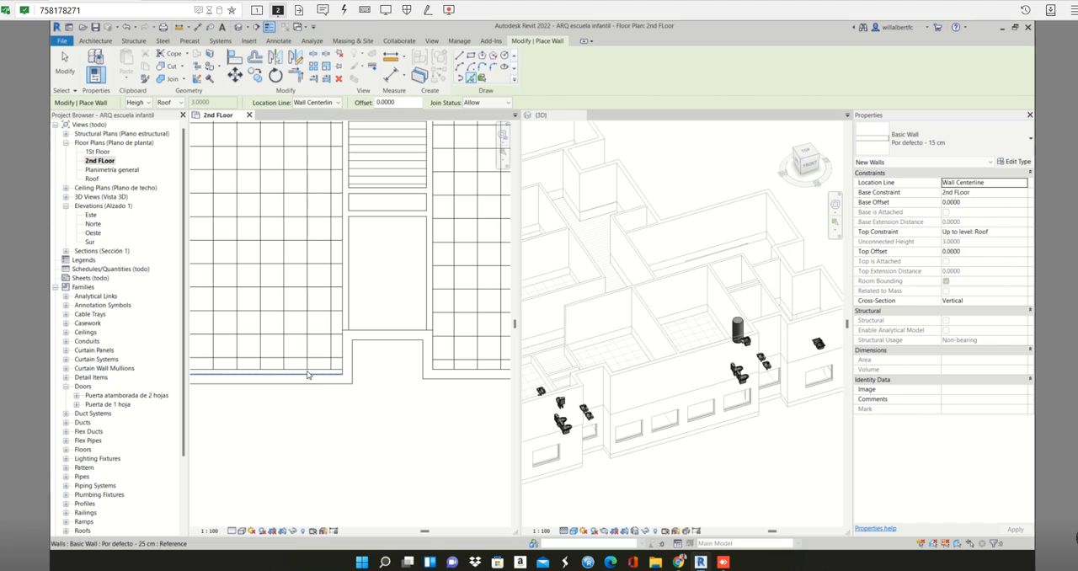
{"action": "scroll", "coordinate": [311, 375], "scroll_direction": "down", "scroll_amount": 2}
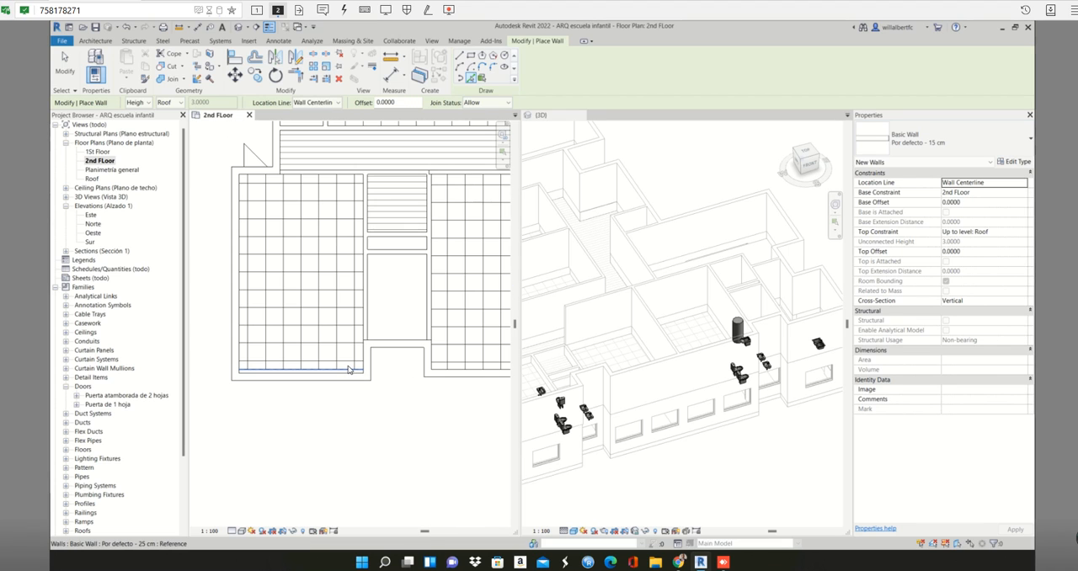
{"action": "left_click", "coordinate": [609, 388]}
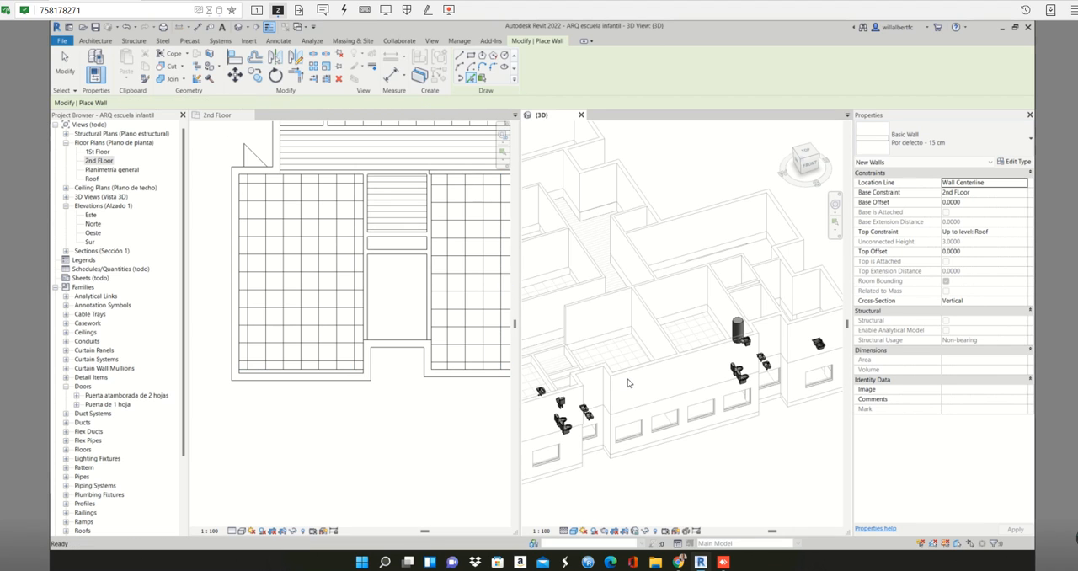
{"action": "middle_click_drag", "start_coordinate": [622, 400], "coordinate": [687, 399]}
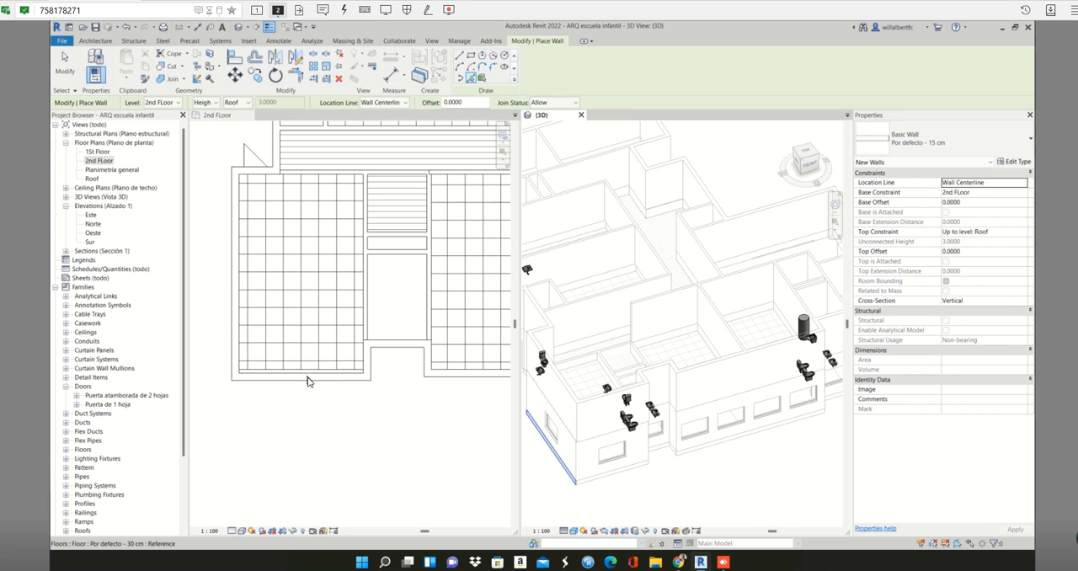
{"action": "scroll", "coordinate": [305, 380], "scroll_direction": "up", "scroll_amount": 1}
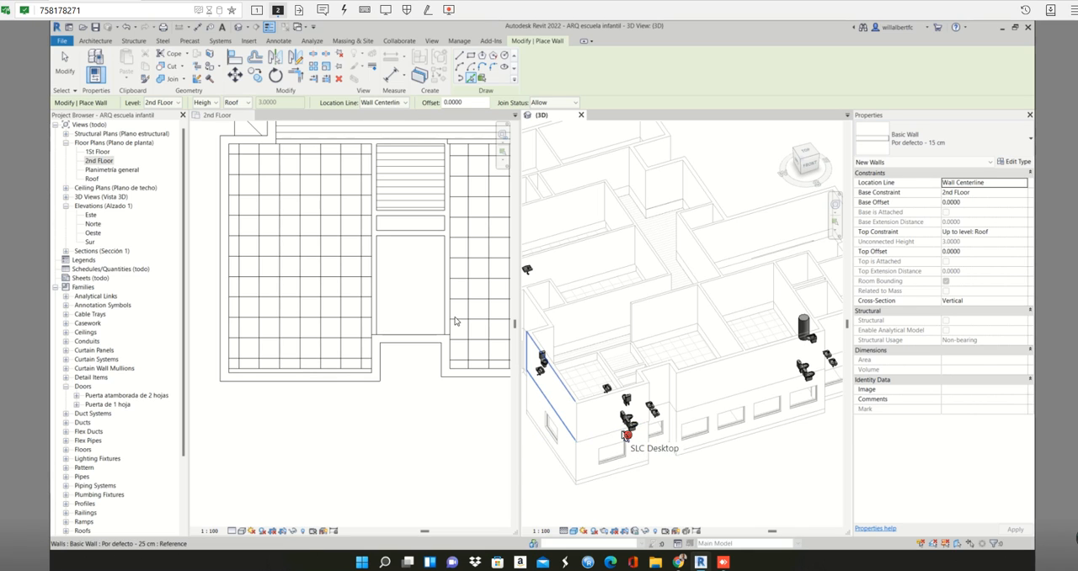
{"action": "left_click", "coordinate": [584, 449]}
{"action": "key", "text": "Escape"}
{"action": "key", "text": "Escape"}
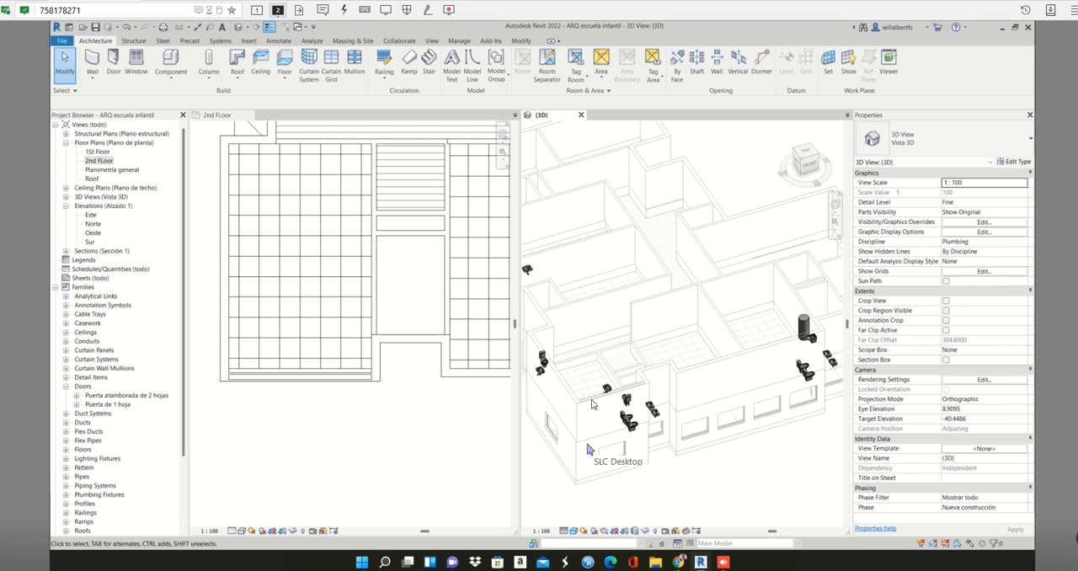
- Delete the 15 cm wall overlapping the 25 cm south perimeter wall of the southwest classroom
{"action": "middle_click_drag", "start_coordinate": [594, 402], "coordinate": [637, 328], "text": "shift"}
{"action": "scroll", "coordinate": [648, 362], "scroll_direction": "up", "scroll_amount": 5}
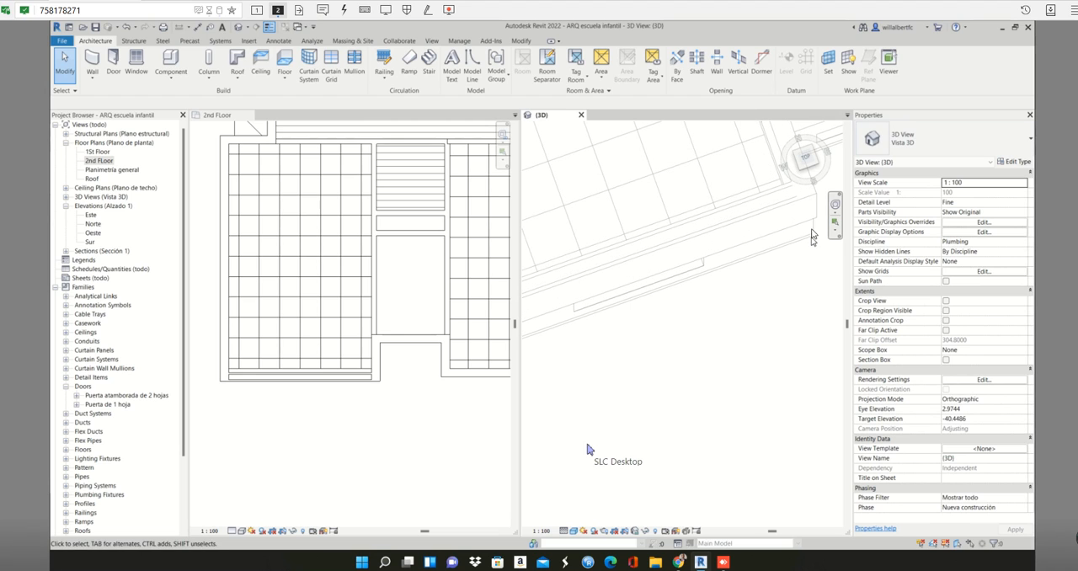
{"action": "scroll", "coordinate": [386, 385], "scroll_direction": "up", "scroll_amount": 5}
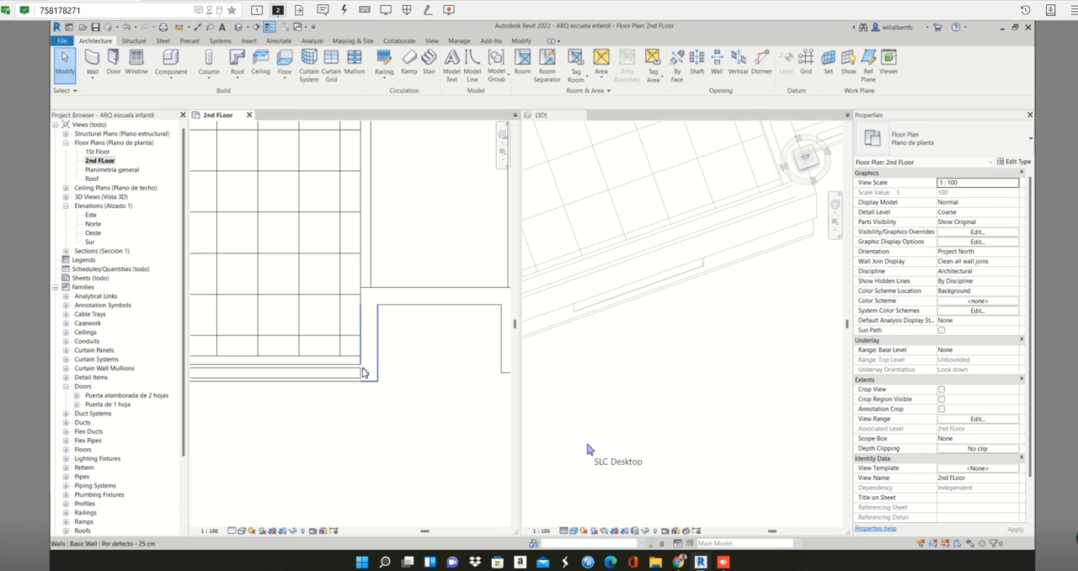
{"action": "left_click", "coordinate": [354, 382]}
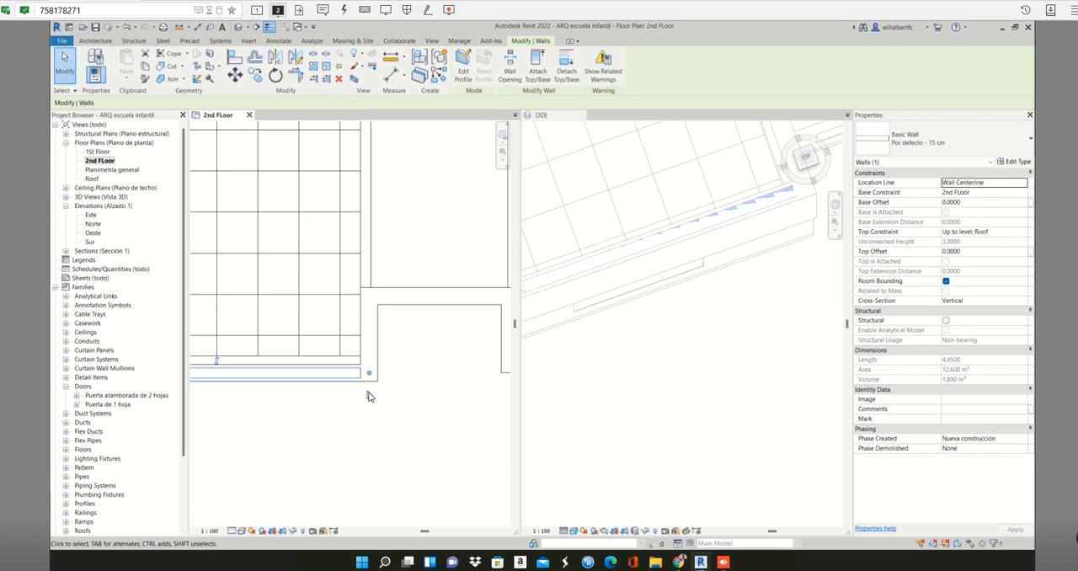
{"action": "left_click", "coordinate": [425, 385]}
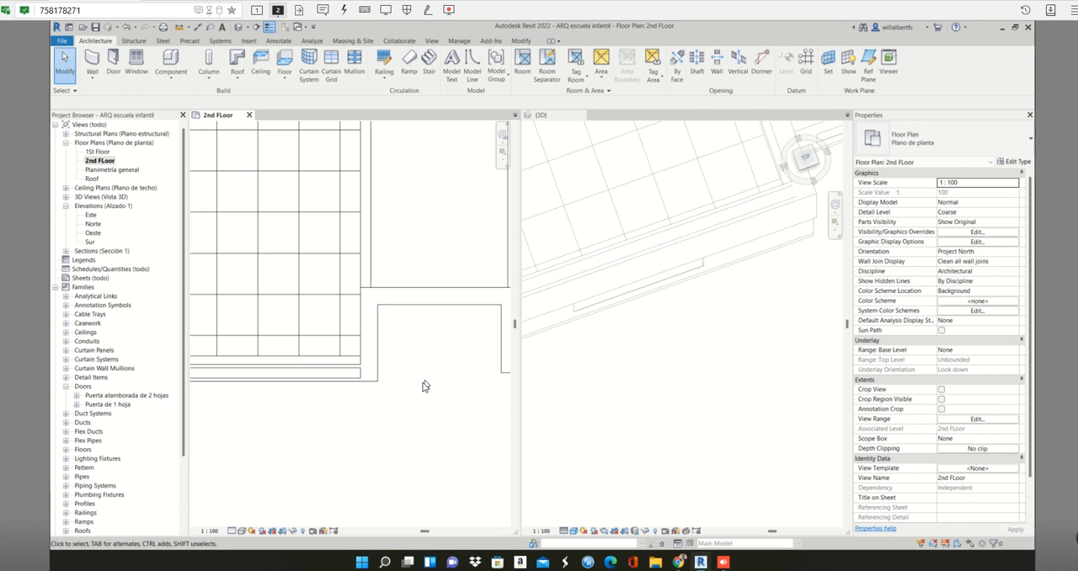
{"action": "scroll", "coordinate": [399, 388], "scroll_direction": "down", "scroll_amount": 3}
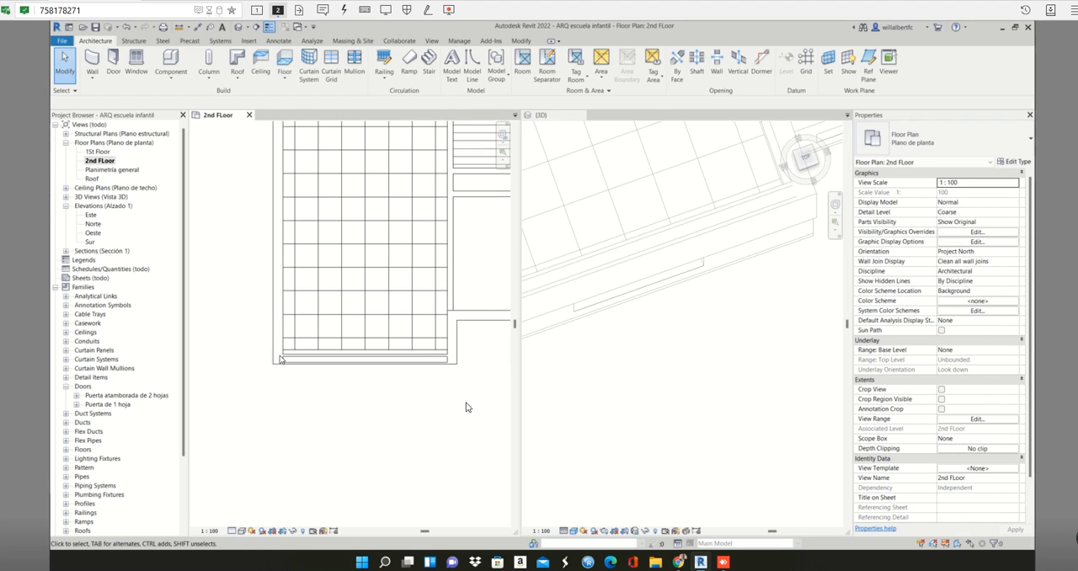
{"action": "left_click_drag", "start_coordinate": [466, 407], "coordinate": [251, 334]}
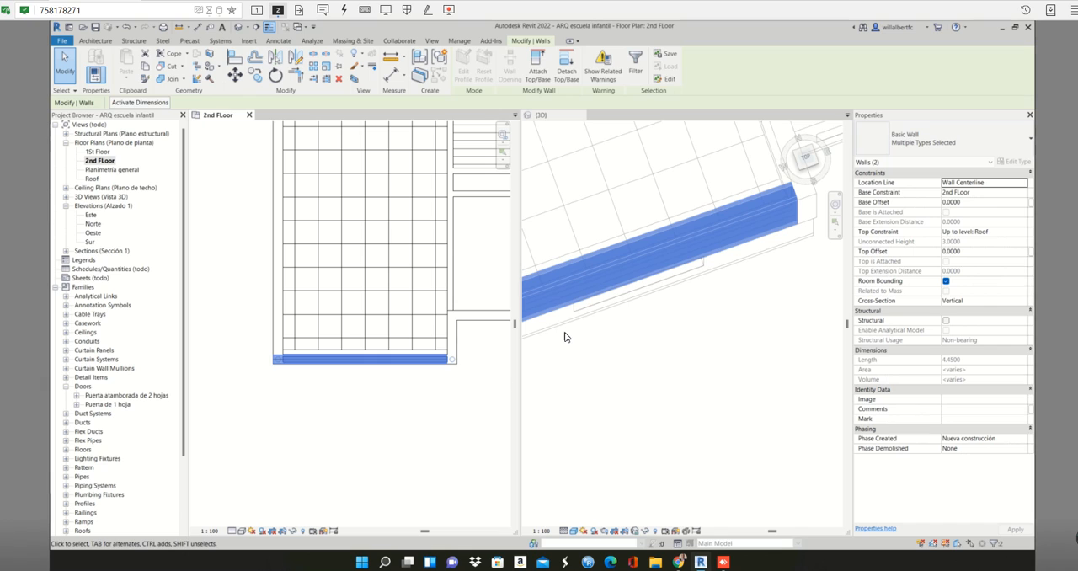
{"action": "left_click", "coordinate": [421, 385]}
{"action": "left_click", "coordinate": [446, 363]}
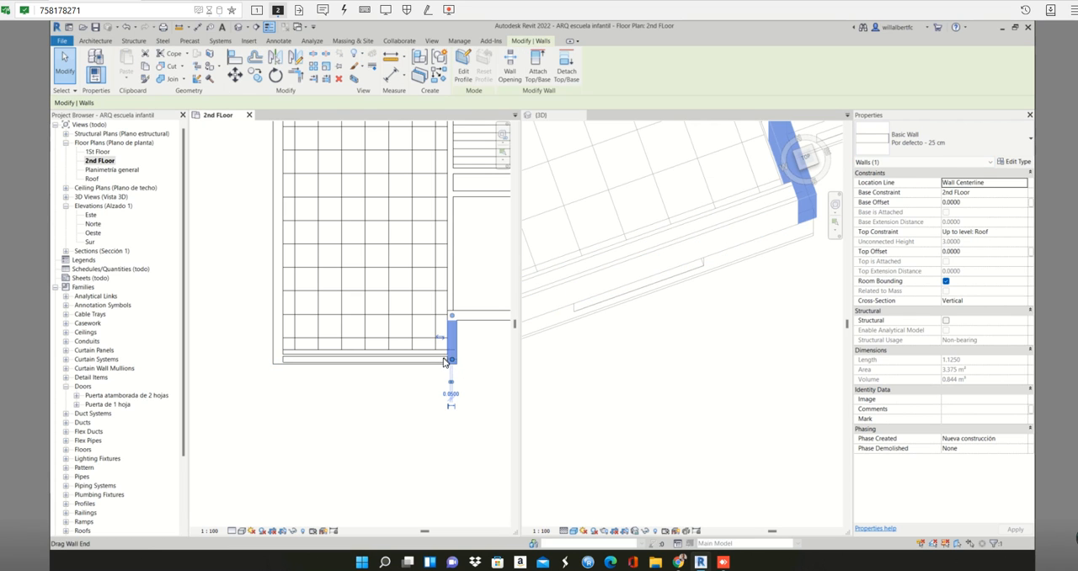
{"action": "left_click", "coordinate": [442, 362]}
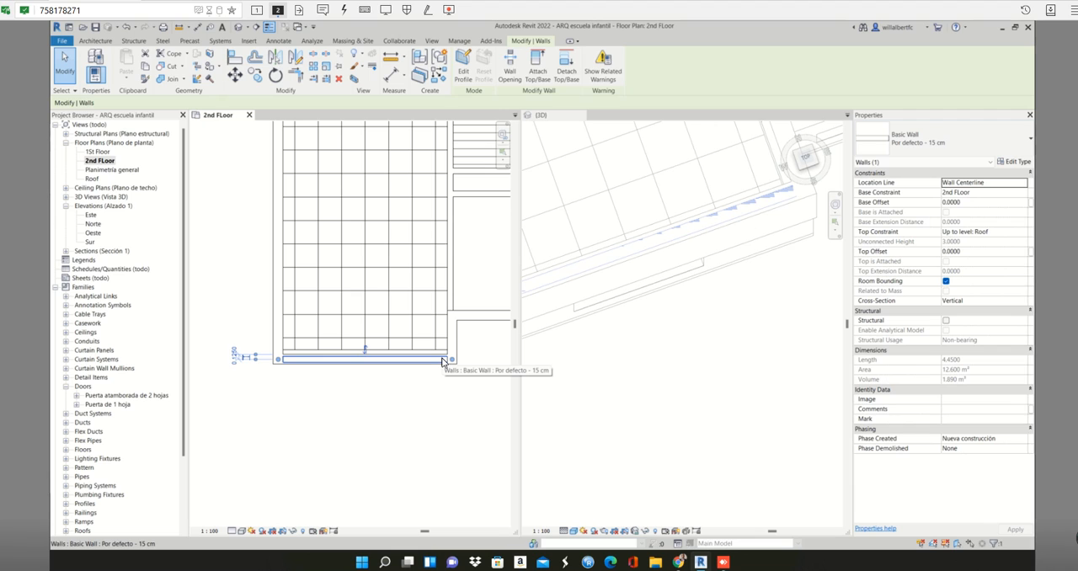
{"action": "key", "text": "Escape"}
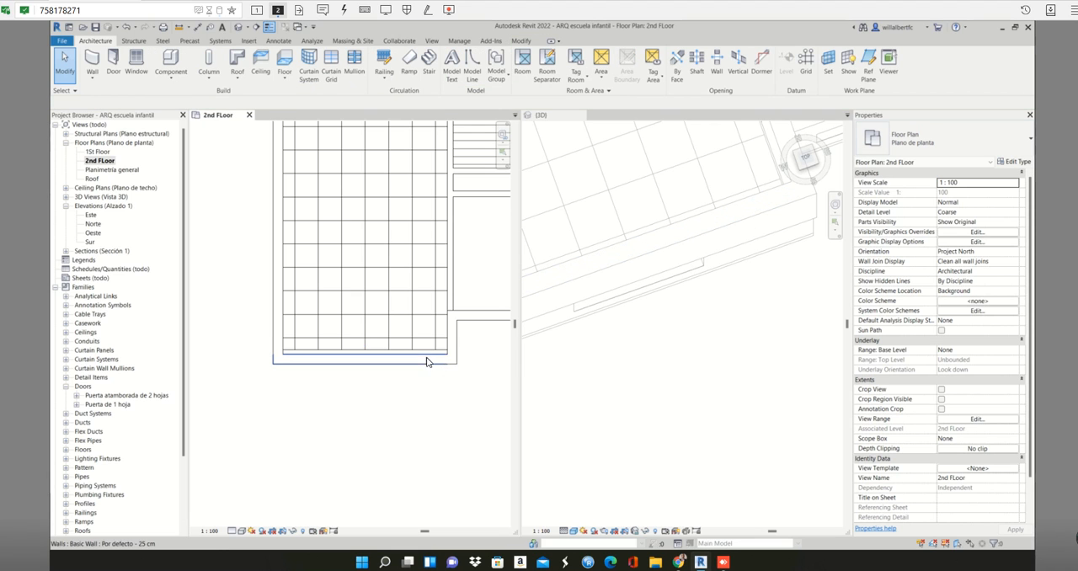
- Move the southwest classroom's 25 cm south perimeter wall slightly north, and check its position against the storey below in the 3D view
{"action": "left_click", "coordinate": [427, 357]}
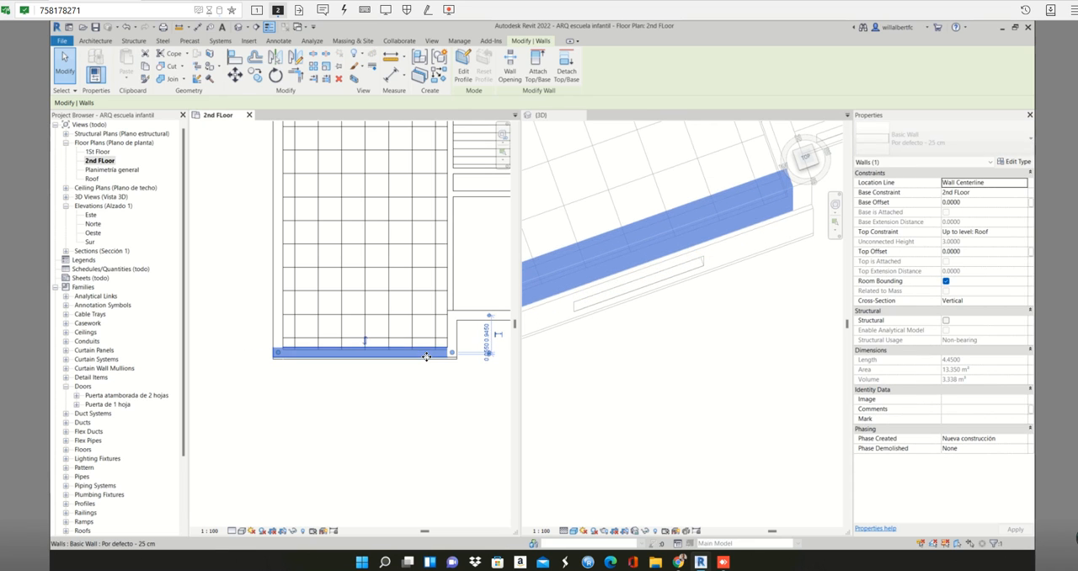
{"action": "left_click_drag", "start_coordinate": [427, 357], "coordinate": [427, 351]}
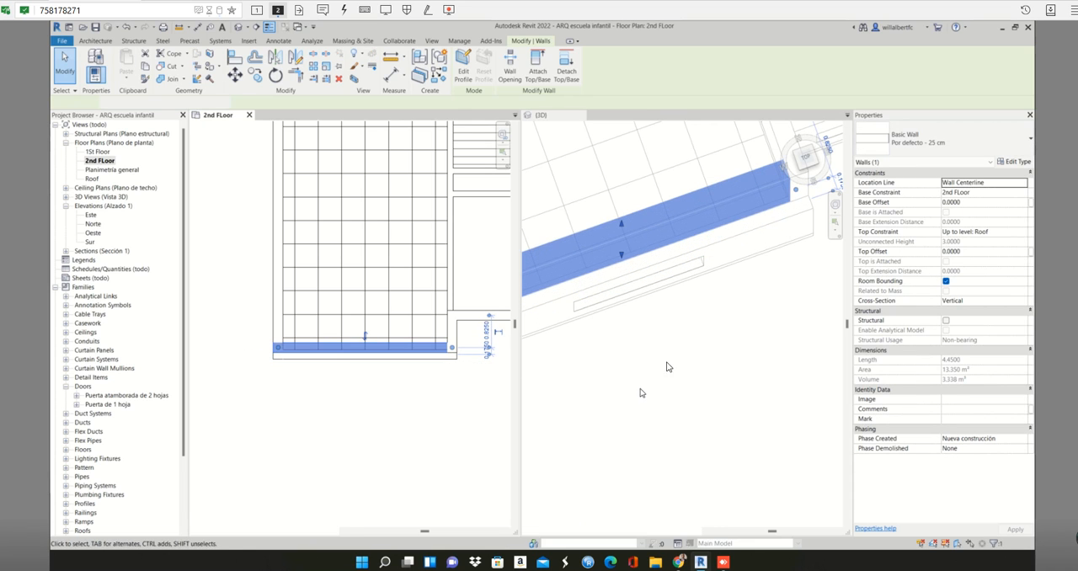
{"action": "scroll", "coordinate": [666, 366], "scroll_direction": "up", "scroll_amount": 5}
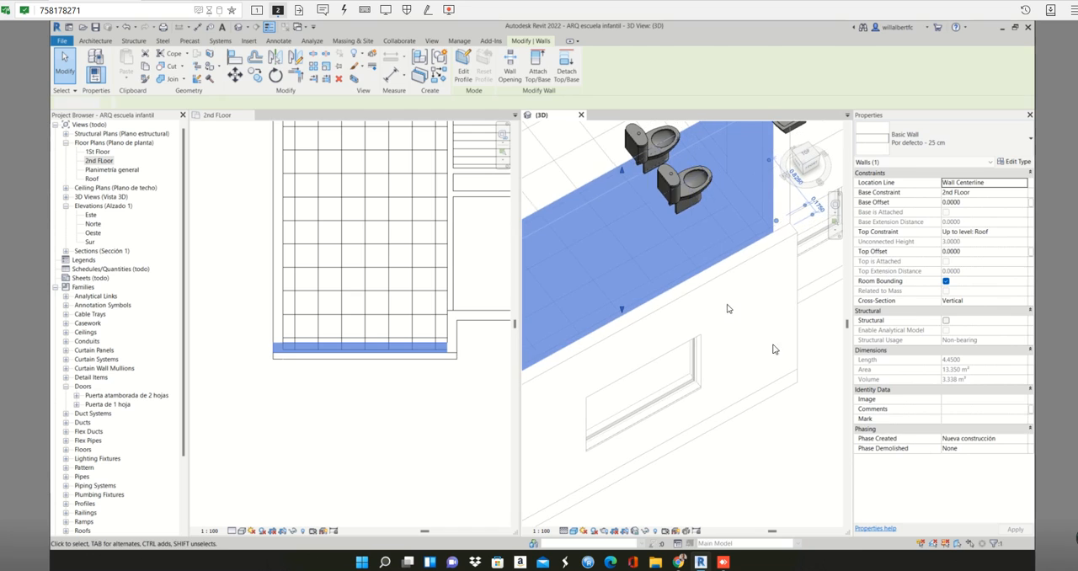
{"action": "key", "text": "Escape"}
{"action": "scroll", "coordinate": [784, 354], "scroll_direction": "down", "scroll_amount": 3}
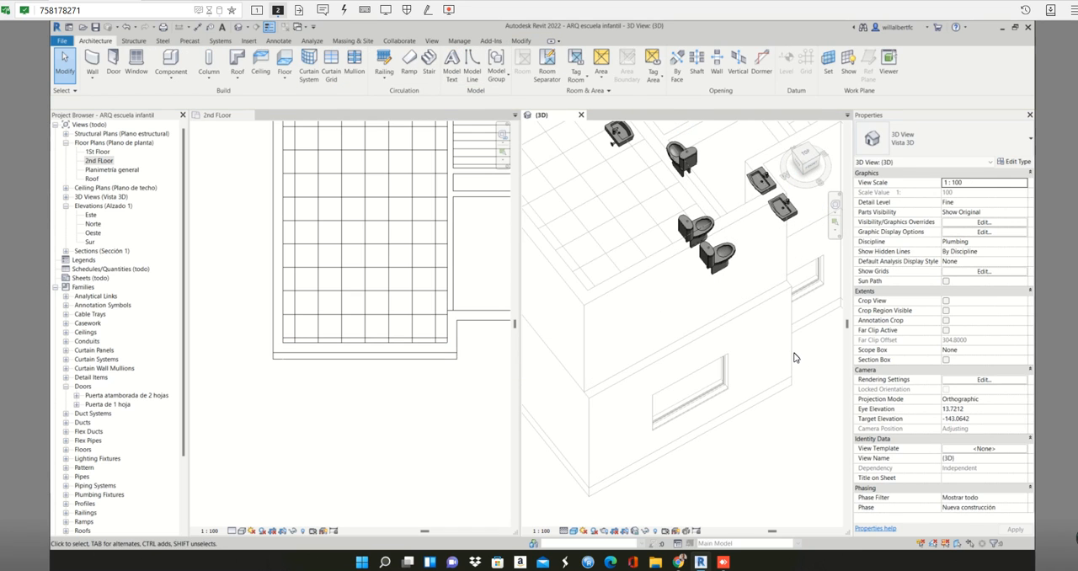
- Align the upper storey's 25 cm south wall at the southwest classroom with the face of the lower storey's south wall
{"action": "key", "text": "a"}
{"action": "key", "text": "l"}
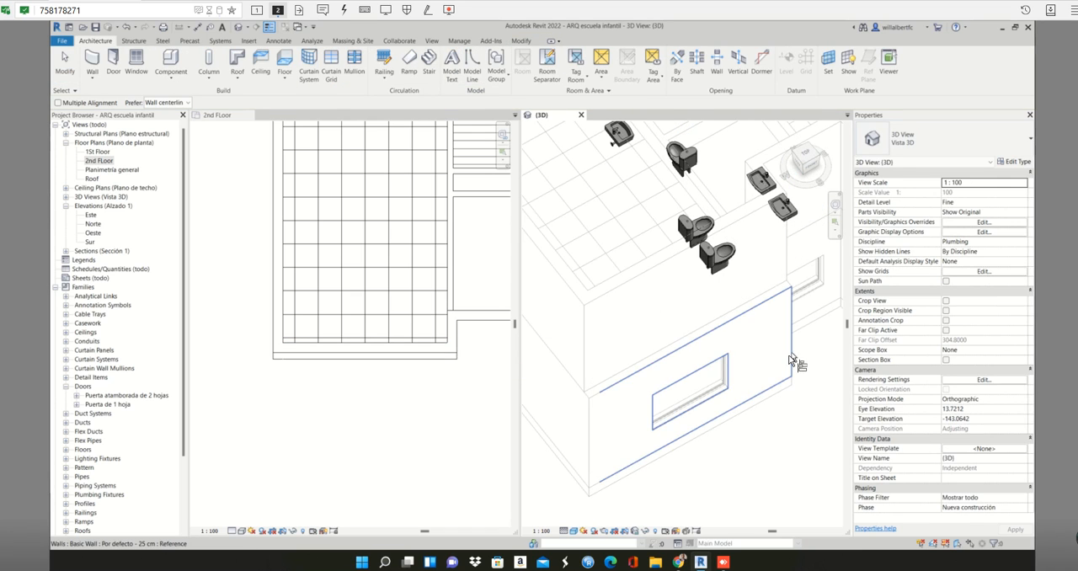
{"action": "left_click", "coordinate": [775, 307]}
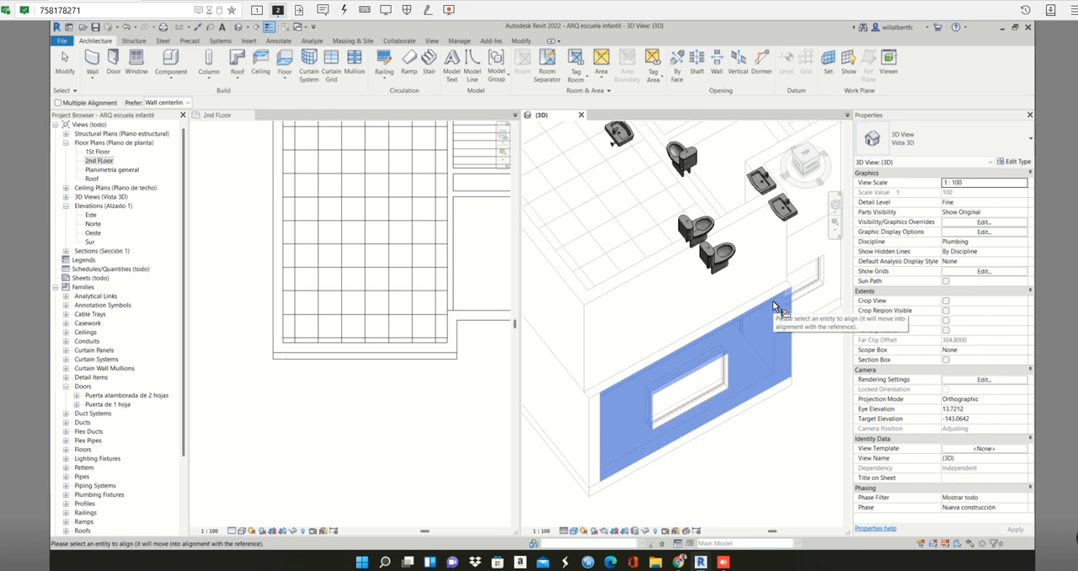
{"action": "left_click", "coordinate": [765, 238]}
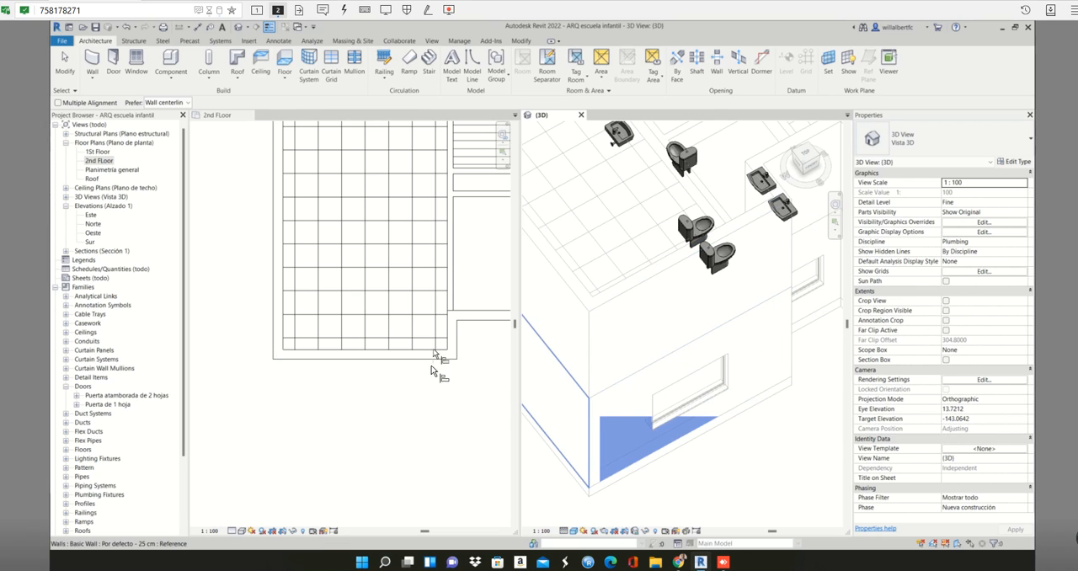
{"action": "key", "text": "Escape"}
{"action": "key", "text": "Escape"}
{"action": "left_click", "coordinate": [433, 392]}
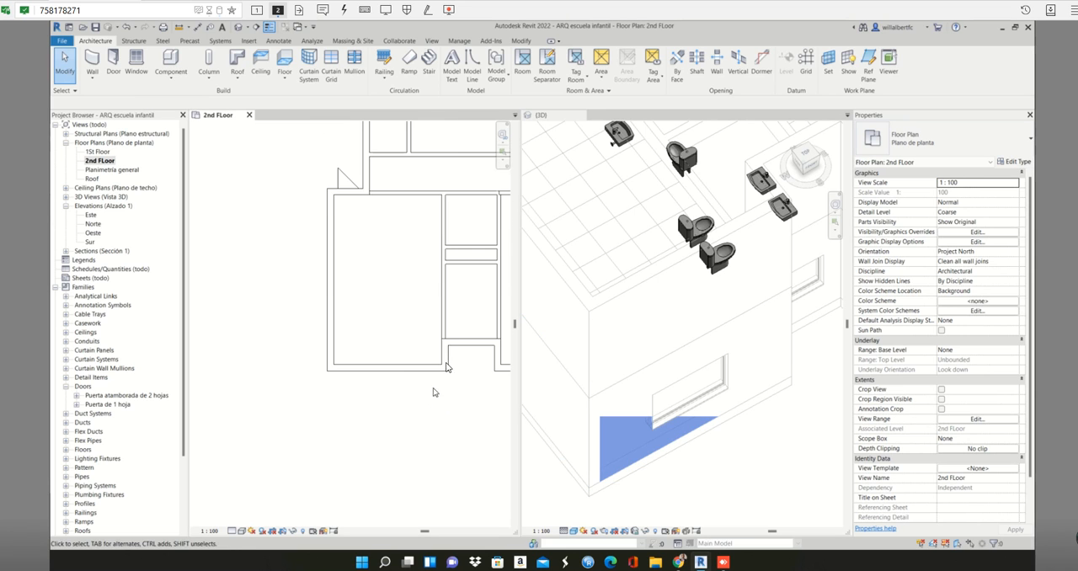
- Try to place a picked 15 cm wall over the partition between the small southwestern rooms and the classroom east of them
{"action": "middle_click_drag", "start_coordinate": [449, 350], "coordinate": [322, 382]}
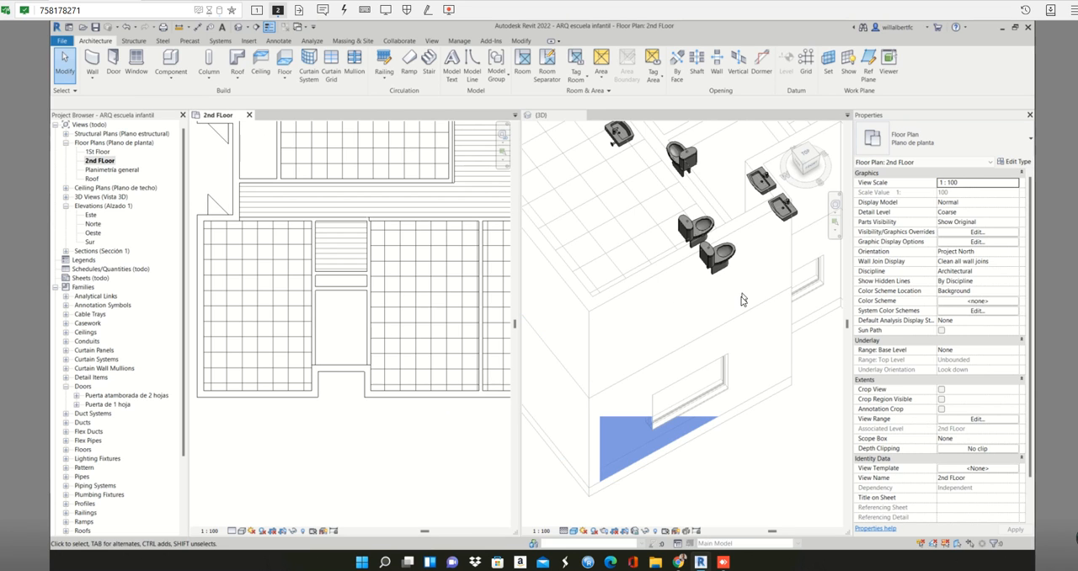
{"action": "scroll", "coordinate": [741, 297], "scroll_direction": "down", "scroll_amount": 3}
{"action": "middle_click_drag", "start_coordinate": [779, 271], "coordinate": [738, 180], "text": "shift"}
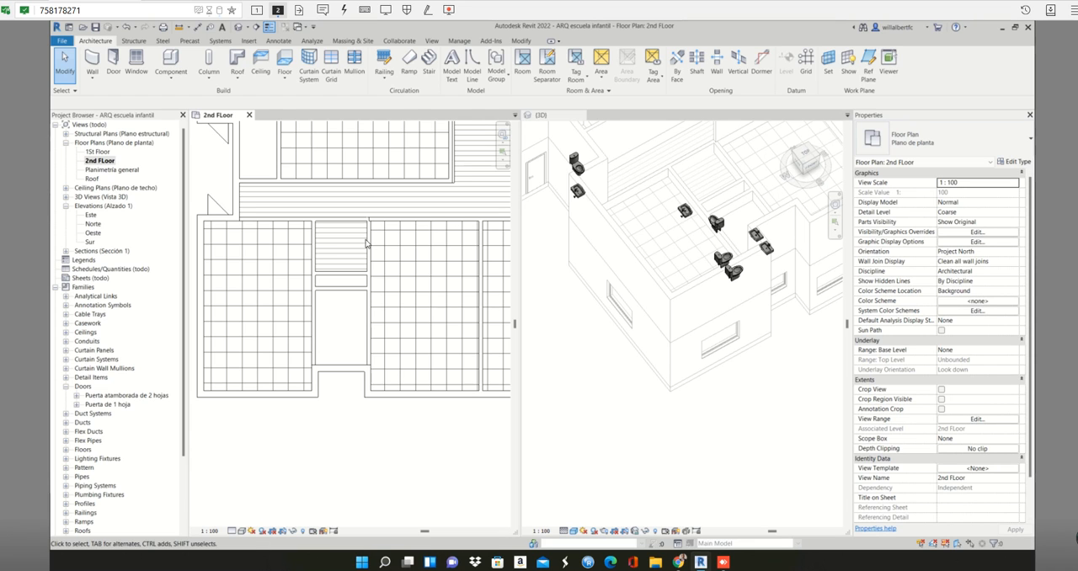
{"action": "scroll", "coordinate": [809, 301], "scroll_direction": "down", "scroll_amount": 1}
{"action": "middle_click_drag", "start_coordinate": [702, 286], "coordinate": [653, 375]}
{"action": "left_click", "coordinate": [408, 226]}
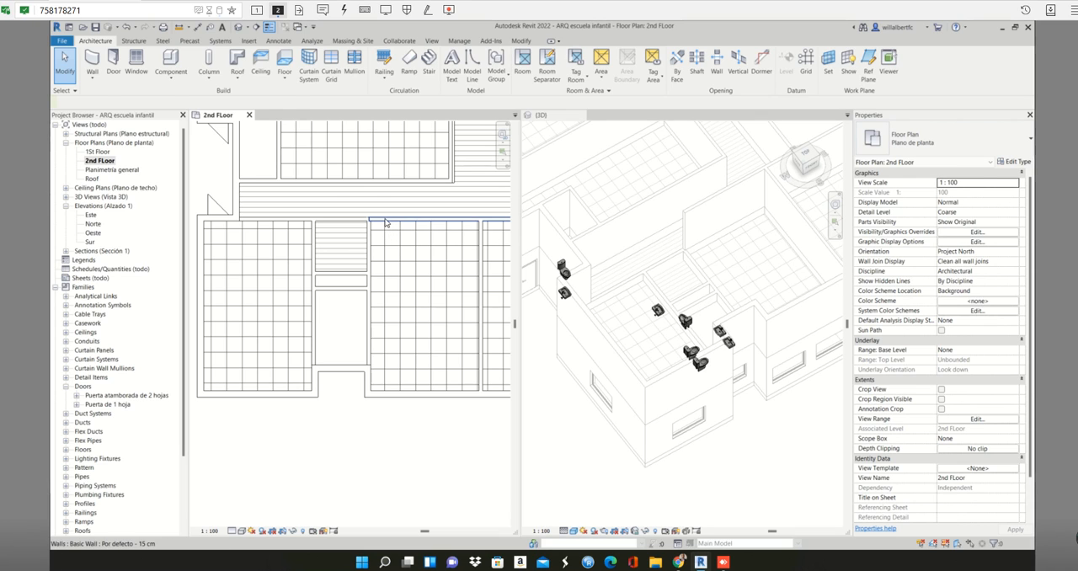
{"action": "left_click", "coordinate": [386, 221]}
{"action": "key", "text": "c"}
{"action": "key", "text": "s"}
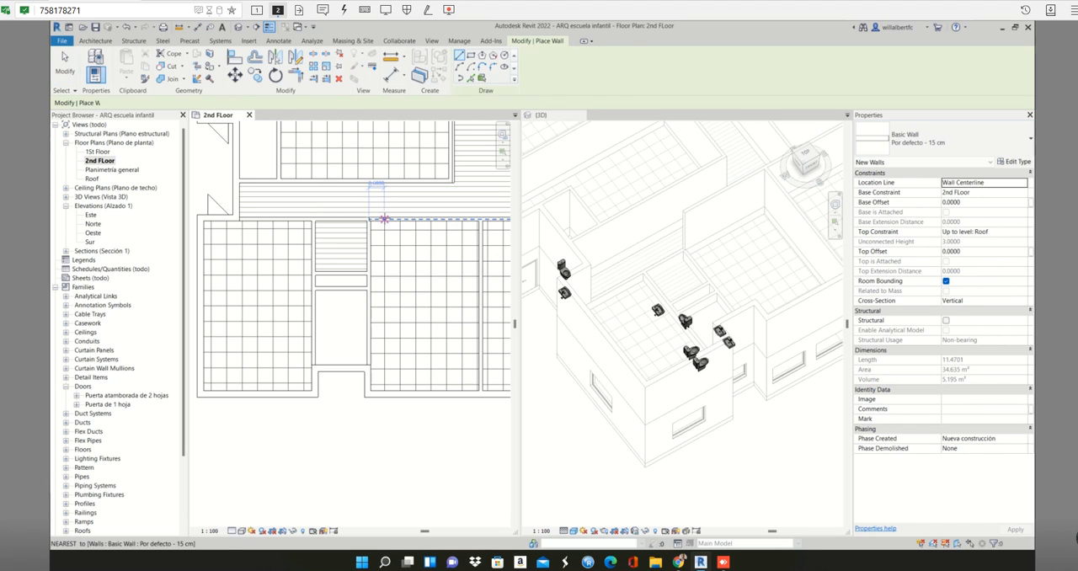
{"action": "left_click", "coordinate": [415, 165]}
{"action": "left_click", "coordinate": [473, 78]}
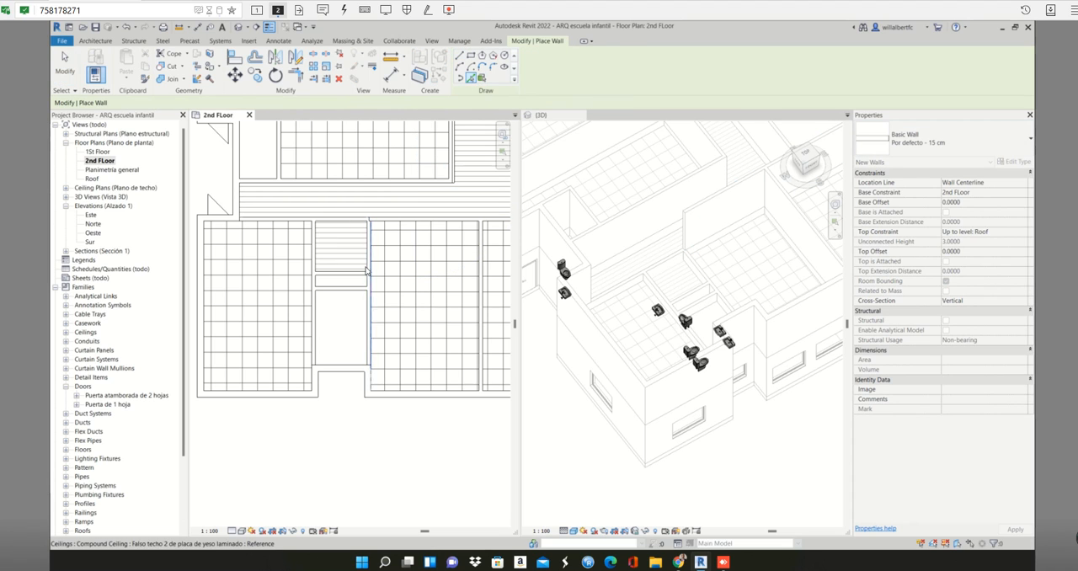
{"action": "scroll", "coordinate": [370, 249], "scroll_direction": "up", "scroll_amount": 3}
{"action": "left_click", "coordinate": [371, 249]}
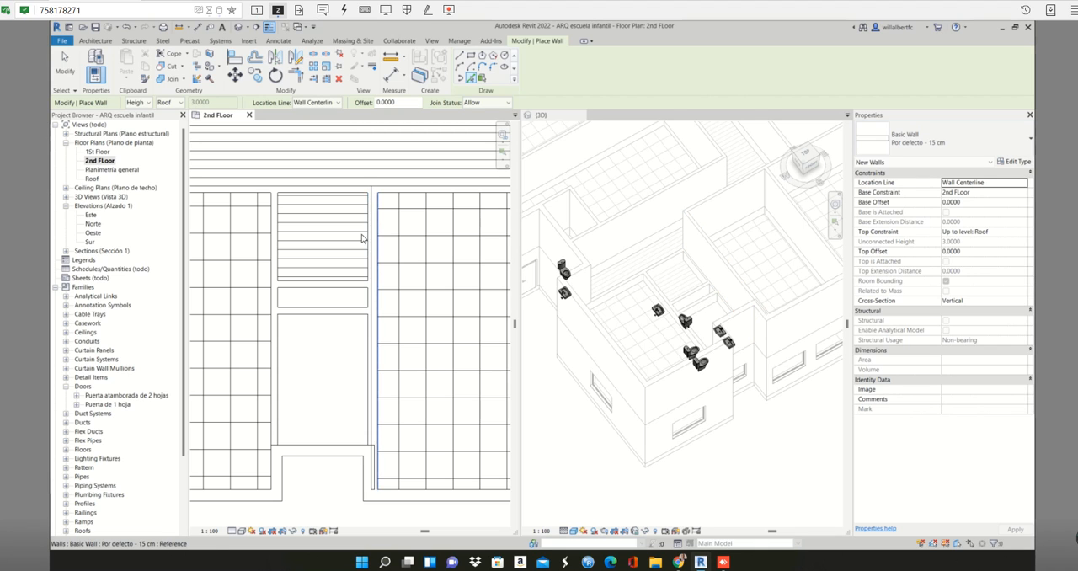
{"action": "scroll", "coordinate": [366, 235], "scroll_direction": "up", "scroll_amount": 2}
{"action": "key", "text": "Escape"}
{"action": "key", "text": "Escape"}
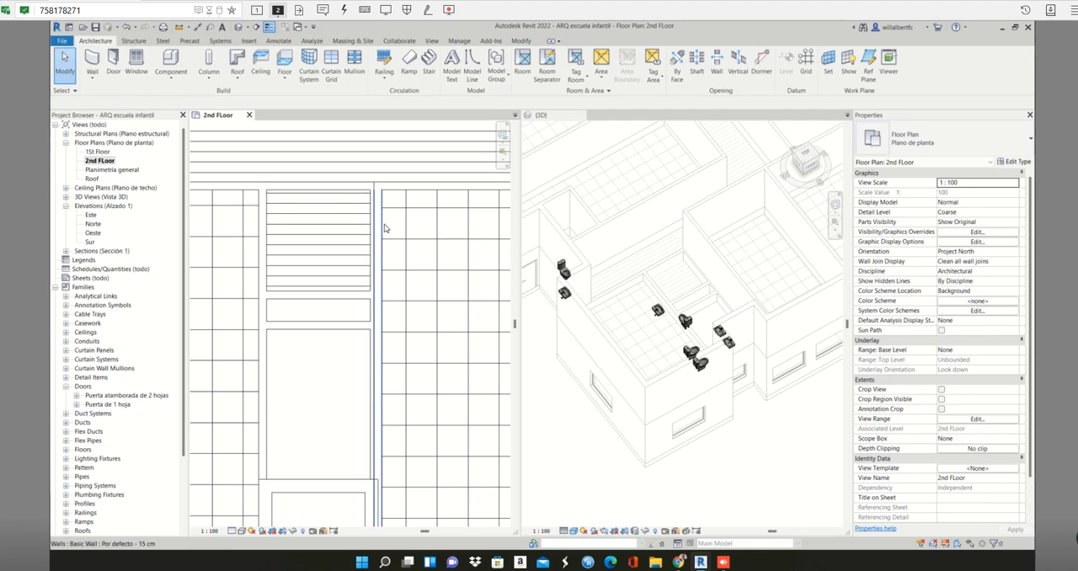
{"action": "scroll", "coordinate": [385, 229], "scroll_direction": "down", "scroll_amount": 3}
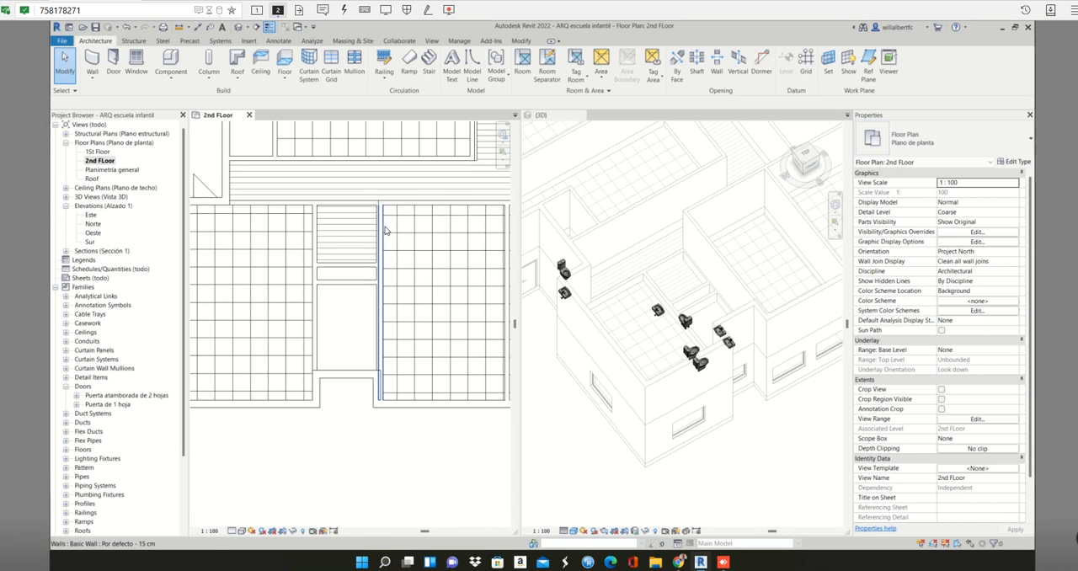
{"action": "scroll", "coordinate": [385, 229], "scroll_direction": "up", "scroll_amount": 2}
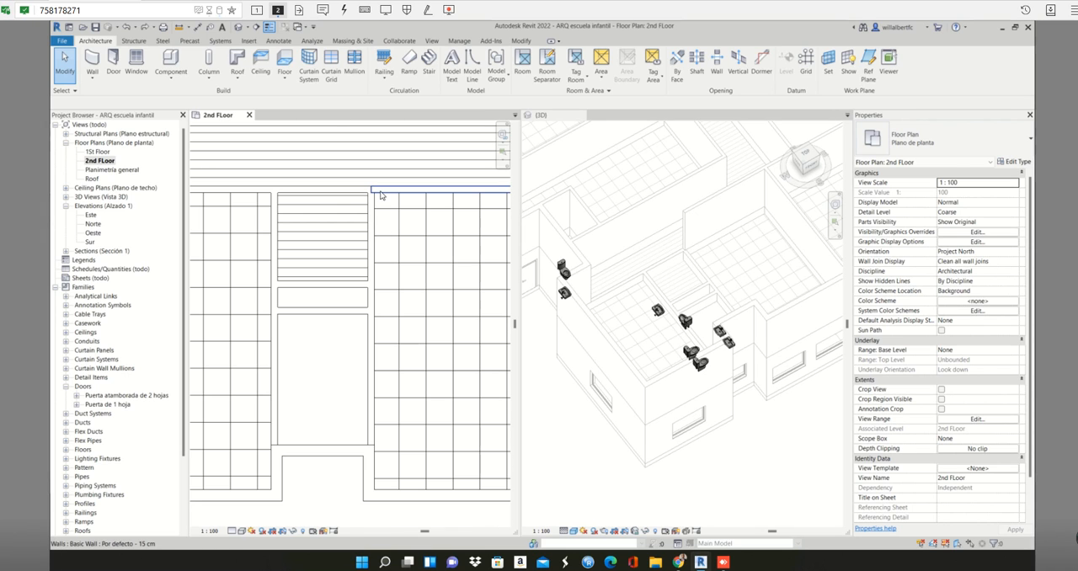
- Place picked 15 cm walls over the side and cross partitions of the small rooms east of the southwest classroom and over that classroom's north partition
{"action": "left_click", "coordinate": [385, 190]}
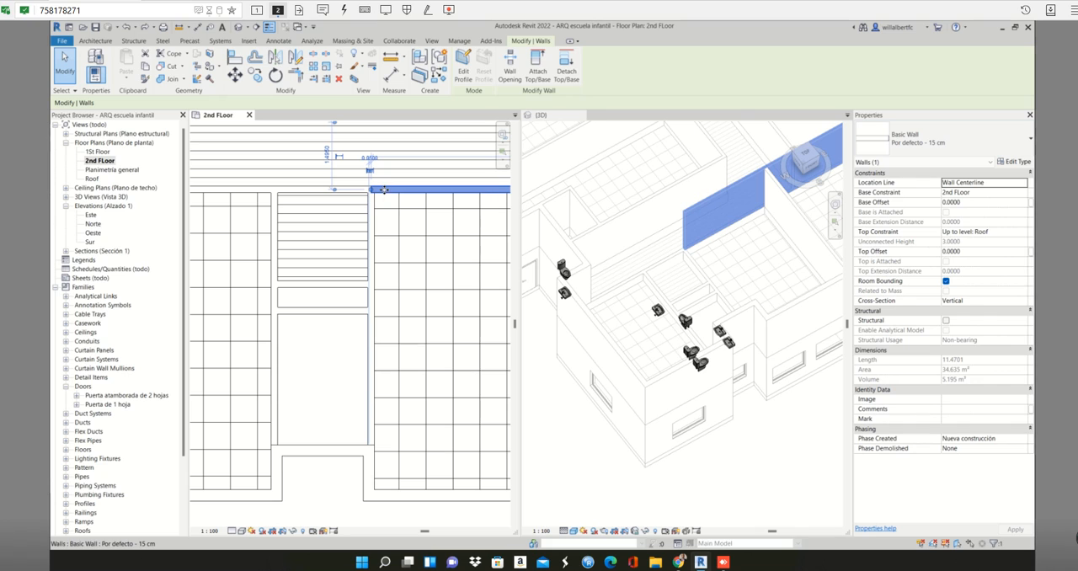
{"action": "key", "text": "c"}
{"action": "key", "text": "s"}
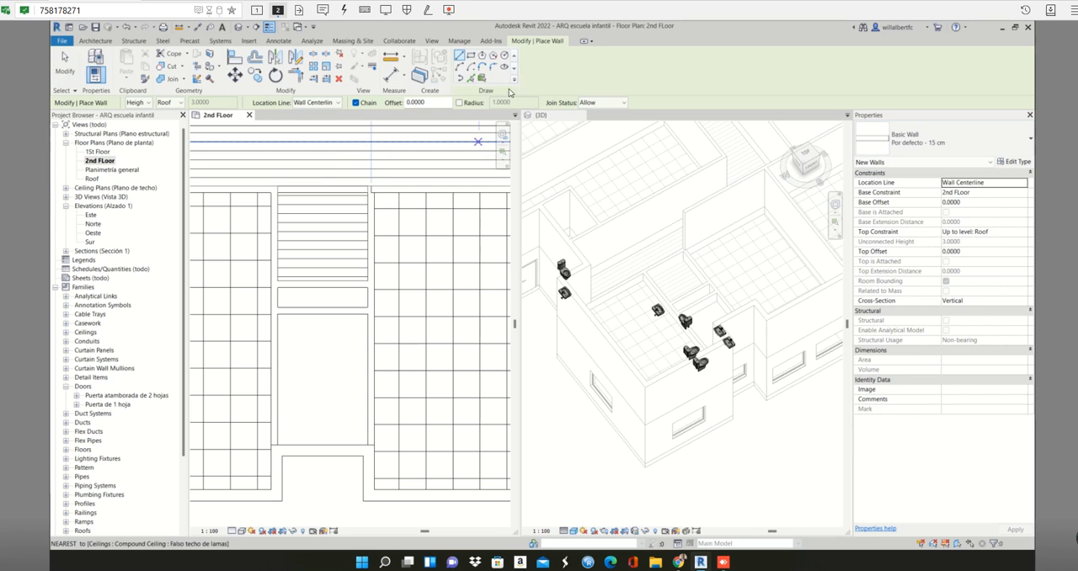
{"action": "left_click", "coordinate": [476, 79]}
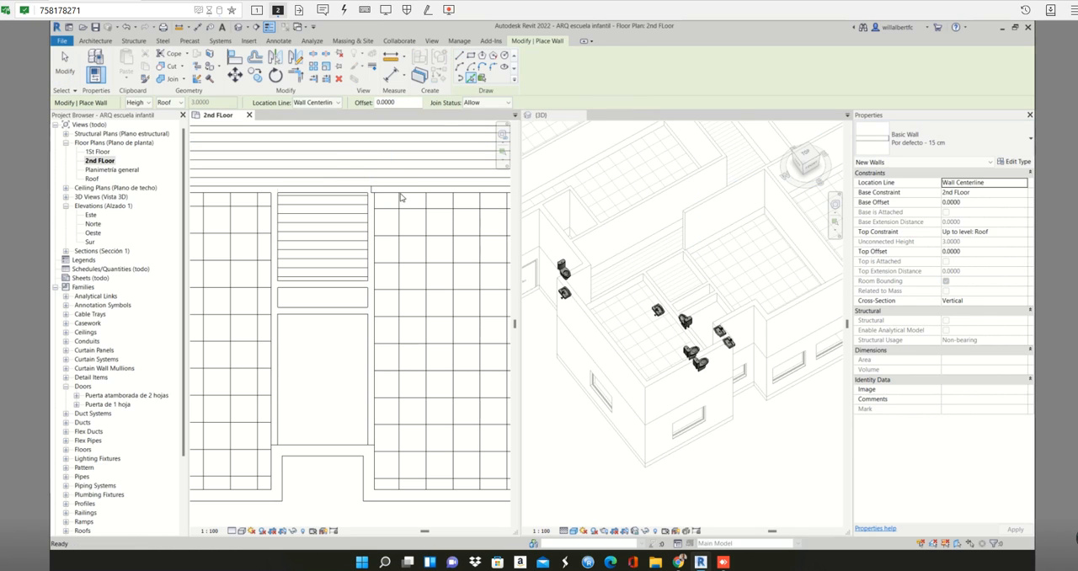
{"action": "left_click", "coordinate": [371, 242]}
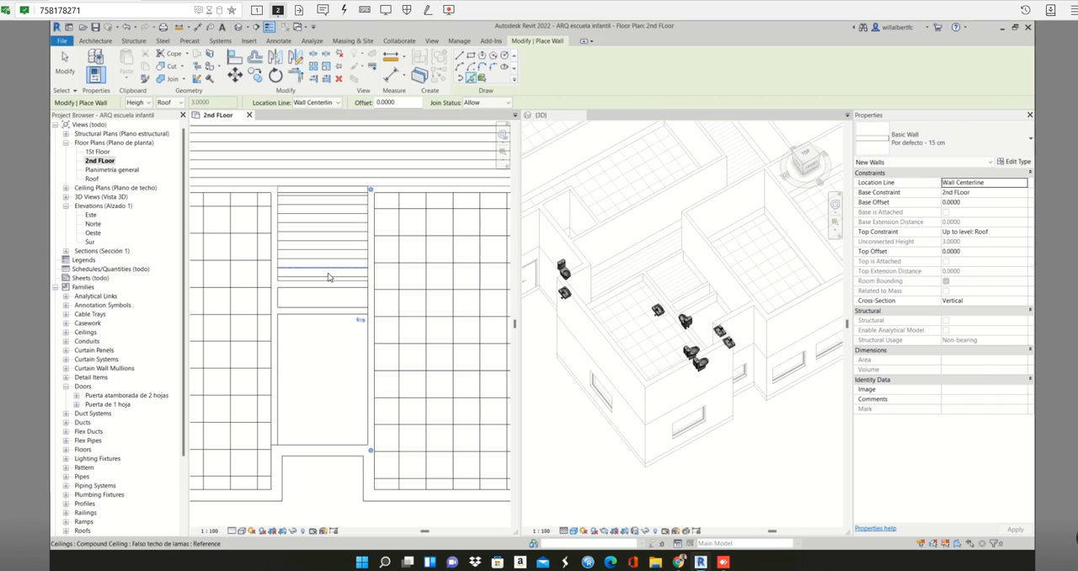
{"action": "left_click", "coordinate": [273, 243]}
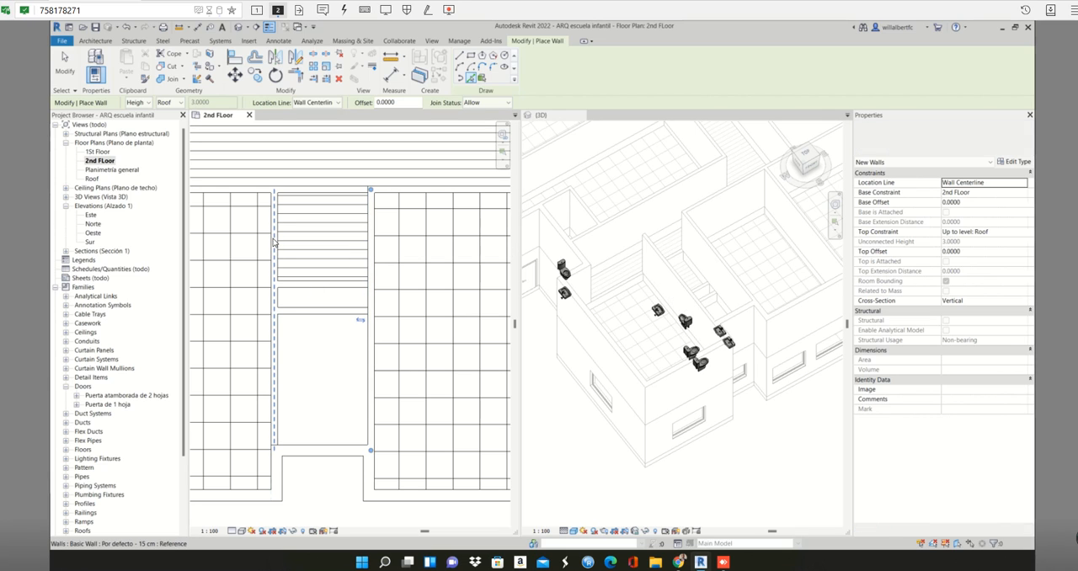
{"action": "left_click", "coordinate": [323, 315]}
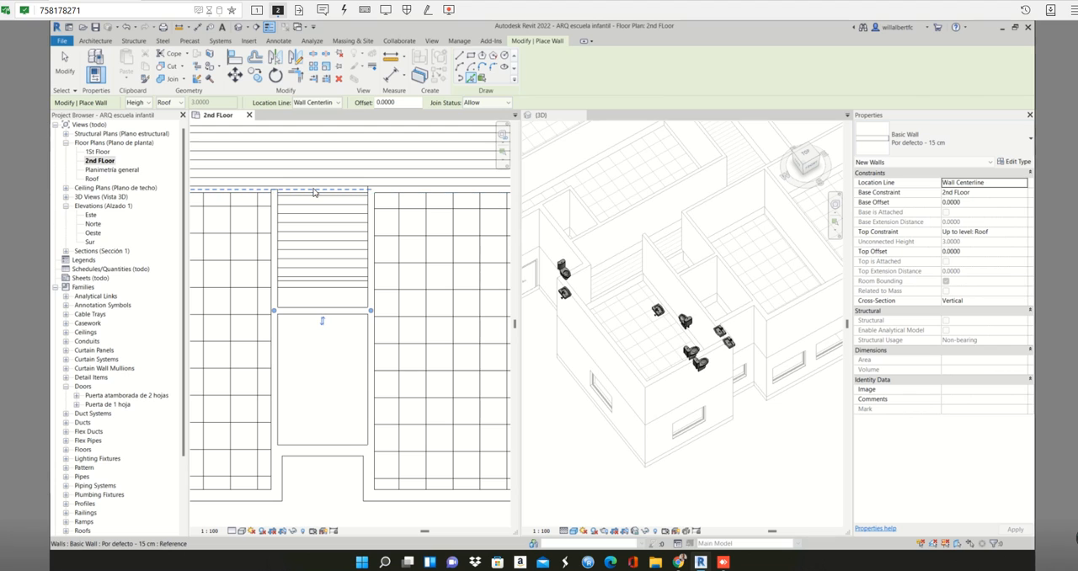
{"action": "scroll", "coordinate": [326, 199], "scroll_direction": "down", "scroll_amount": 2}
{"action": "middle_click_drag", "start_coordinate": [326, 199], "coordinate": [391, 208]}
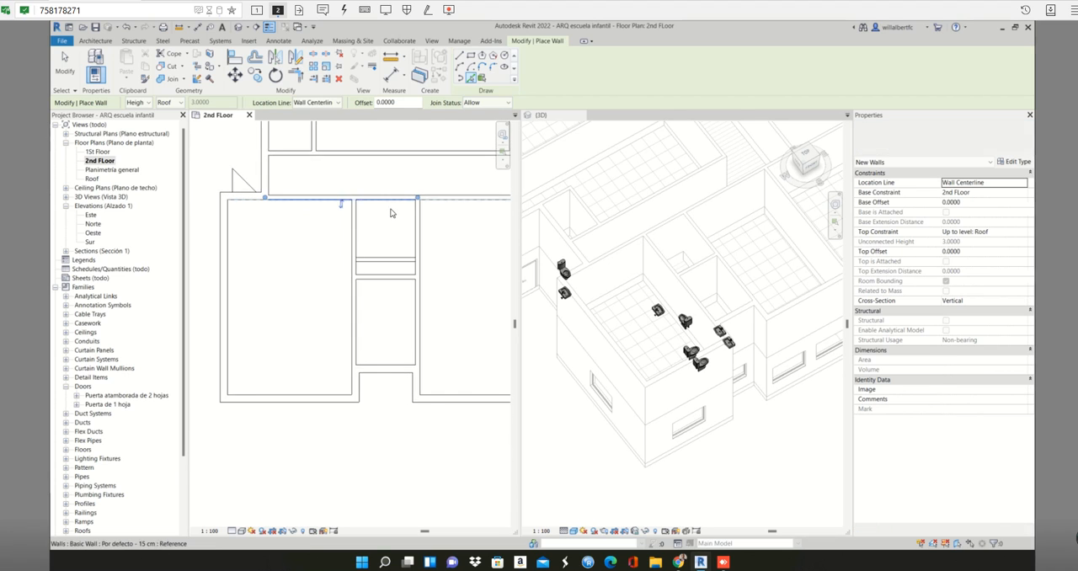
{"action": "scroll", "coordinate": [384, 225], "scroll_direction": "down", "scroll_amount": 1}
{"action": "scroll", "coordinate": [383, 225], "scroll_direction": "down", "scroll_amount": 1}
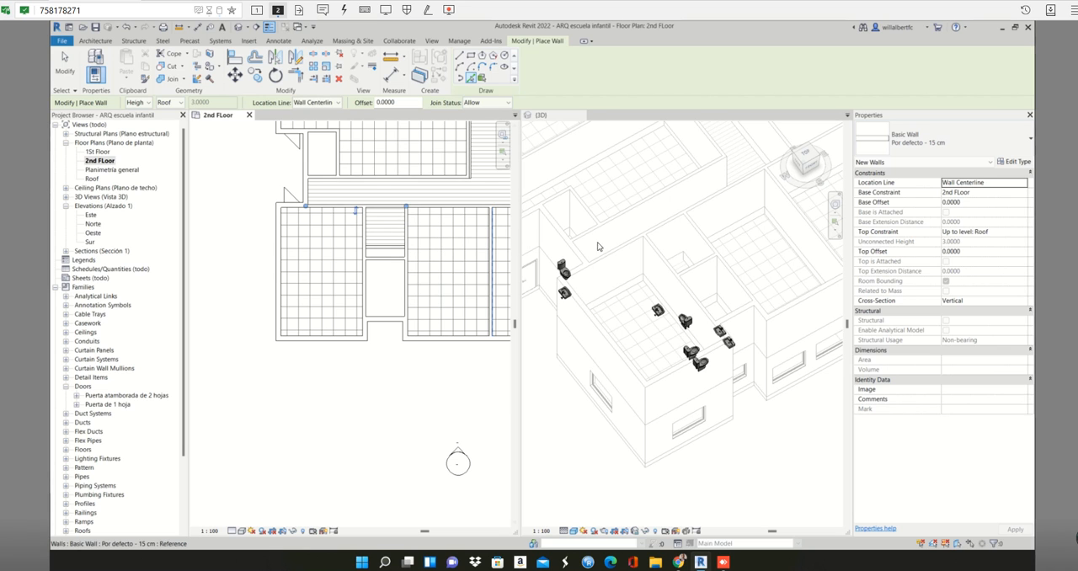
- Inspect the second-storey walls in 3D from opposite corners and from above, and compare them with the whole 2nd FLoor plan
{"action": "left_click", "coordinate": [649, 256]}
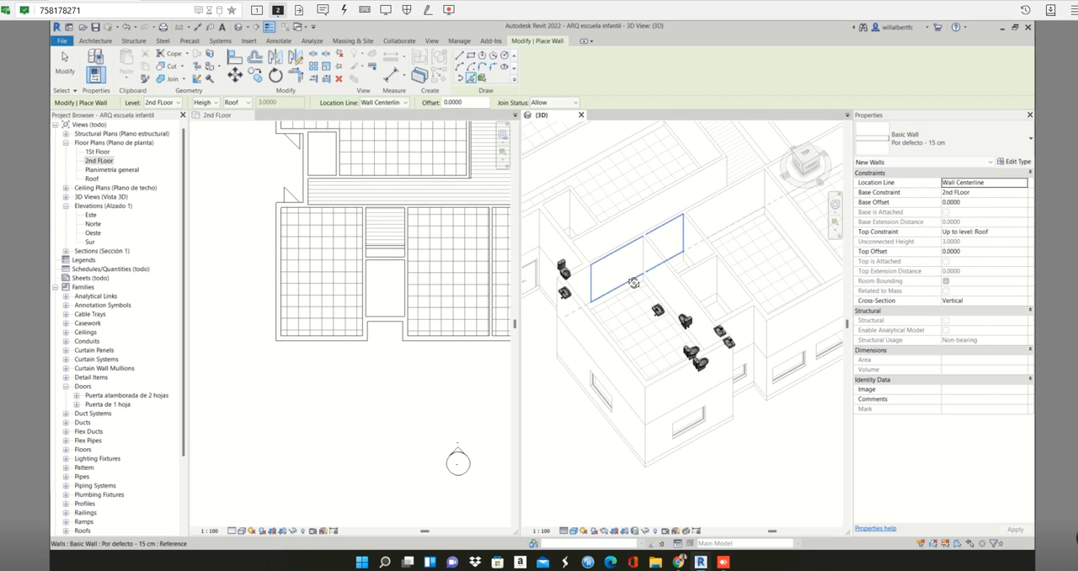
{"action": "middle_click_drag", "start_coordinate": [635, 285], "coordinate": [611, 252], "text": "shift"}
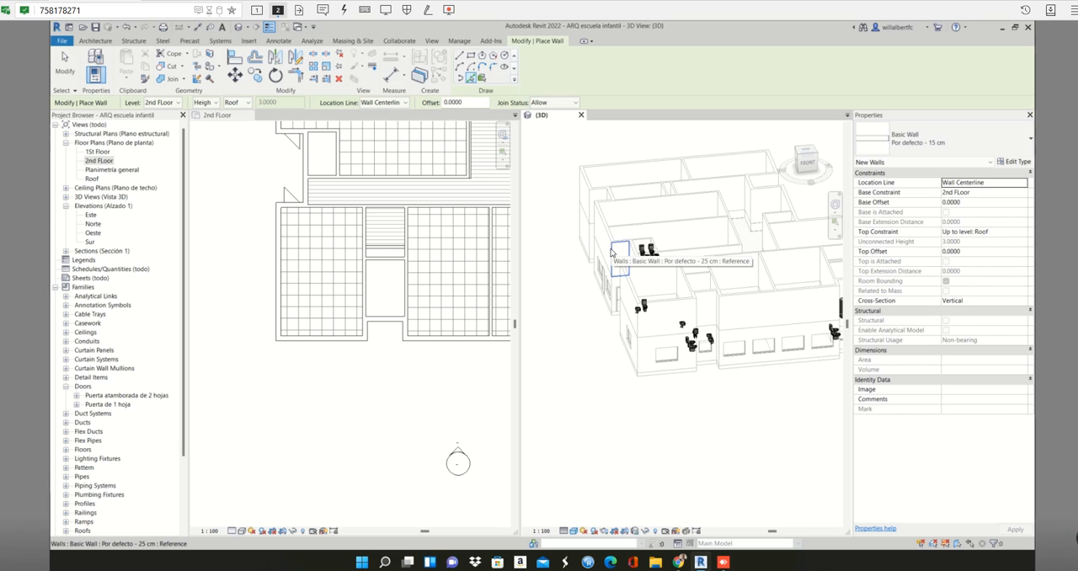
{"action": "left_click", "coordinate": [817, 160]}
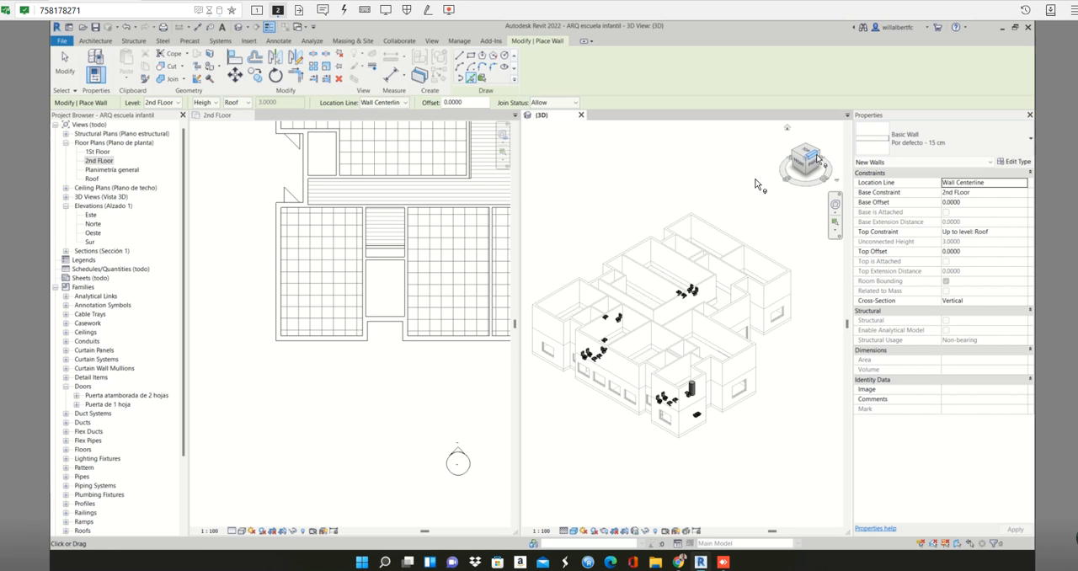
{"action": "scroll", "coordinate": [689, 349], "scroll_direction": "up", "scroll_amount": 3}
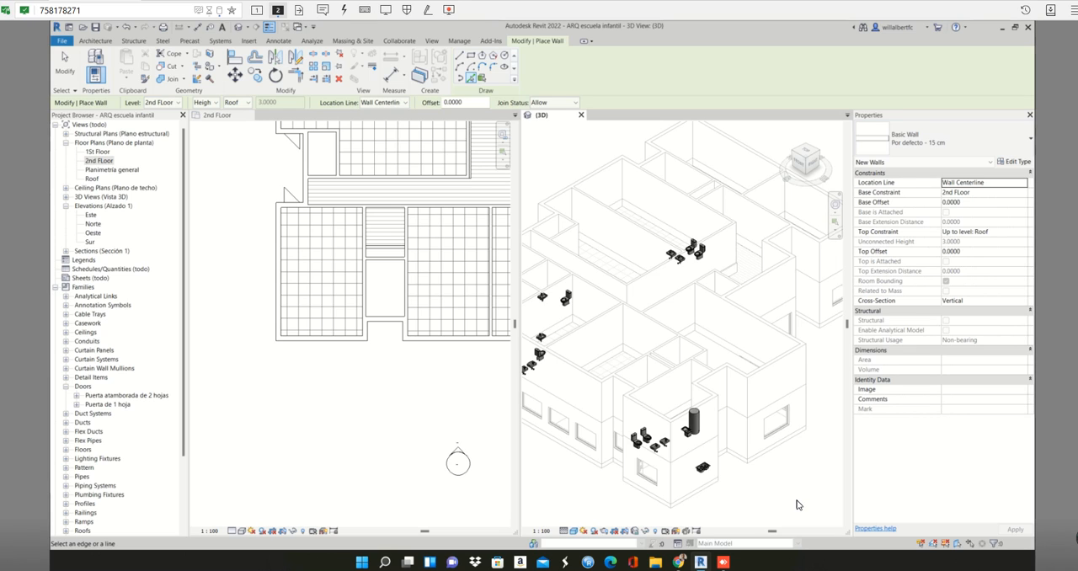
{"action": "left_click", "coordinate": [793, 156]}
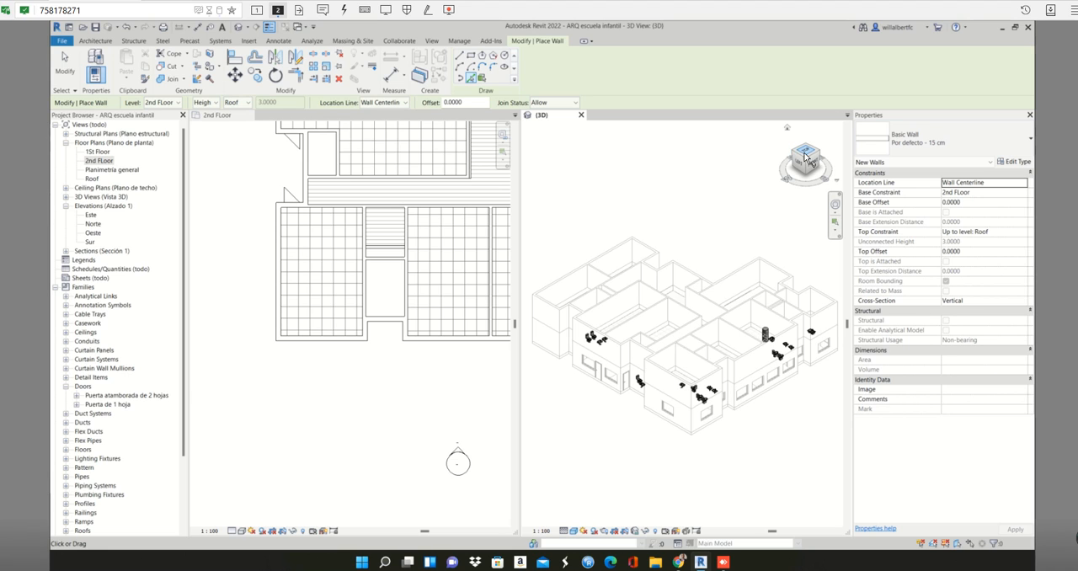
{"action": "left_click", "coordinate": [806, 157]}
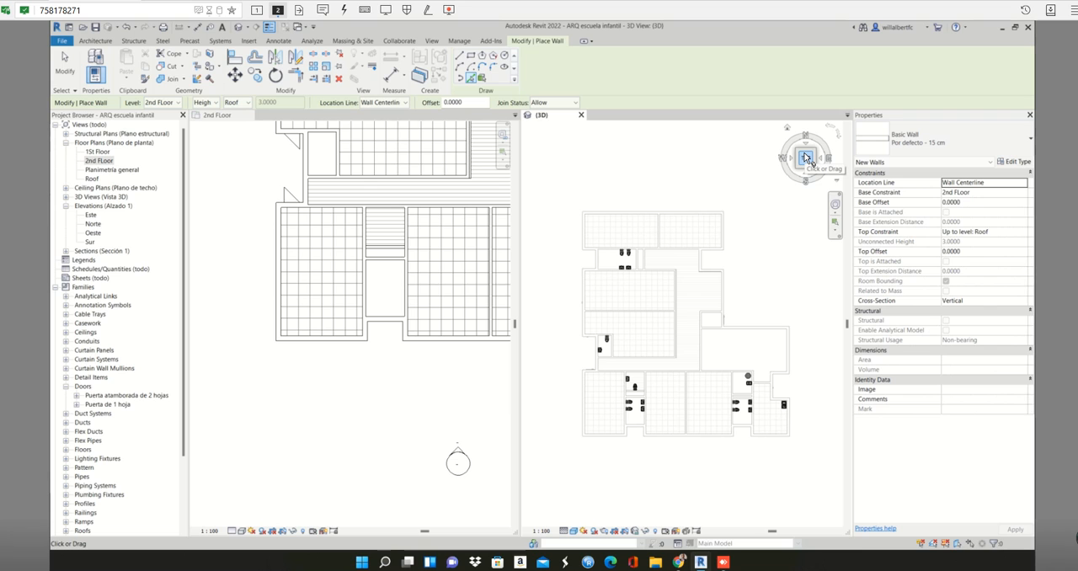
{"action": "left_click", "coordinate": [805, 160]}
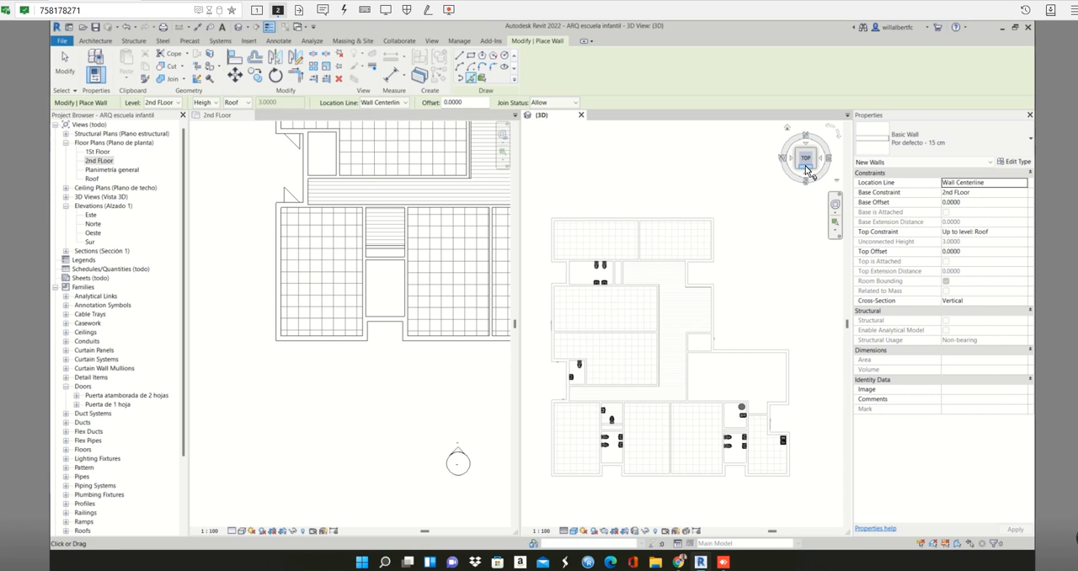
{"action": "left_click", "coordinate": [806, 168]}
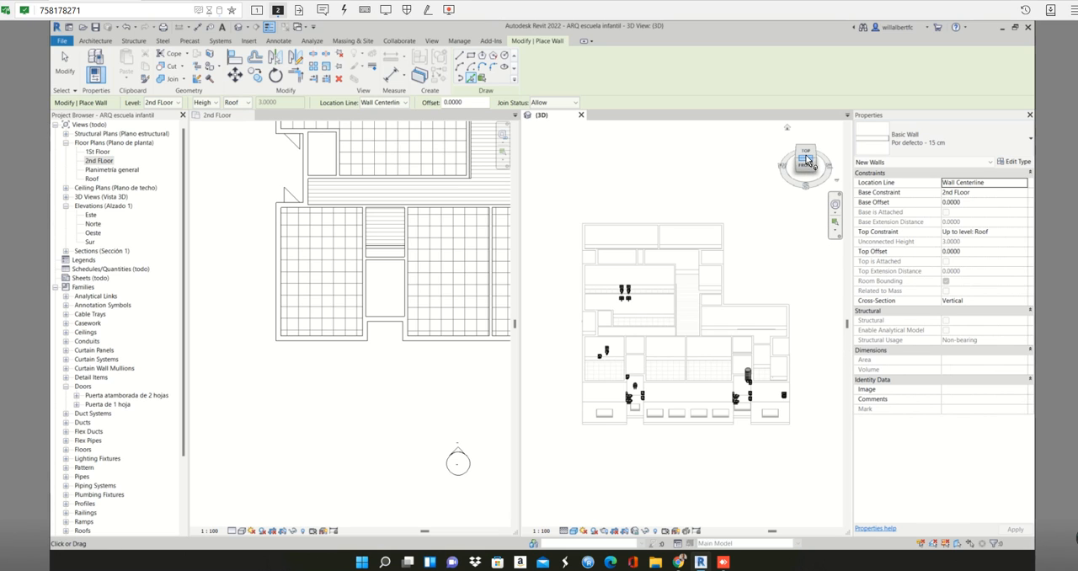
{"action": "left_click", "coordinate": [807, 156]}
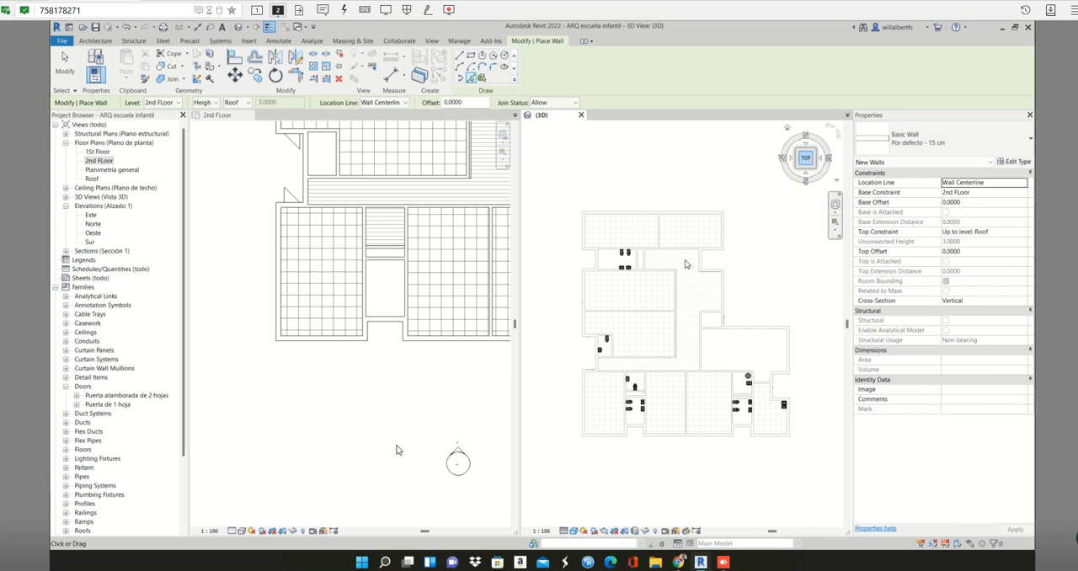
{"action": "left_click", "coordinate": [325, 428]}
{"action": "scroll", "coordinate": [325, 428], "scroll_direction": "down", "scroll_amount": 3}
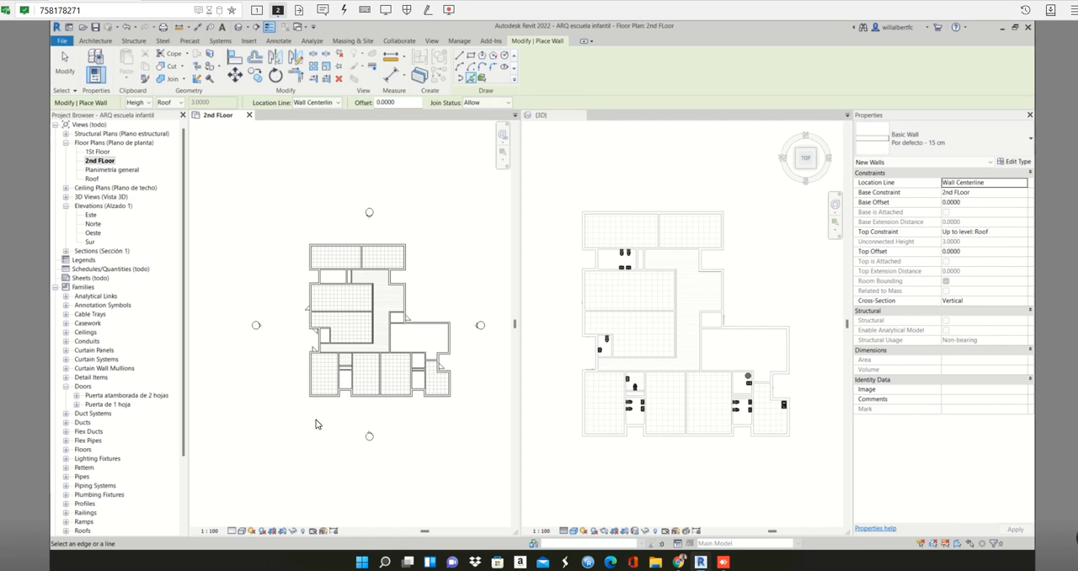
{"action": "scroll", "coordinate": [317, 424], "scroll_direction": "up", "scroll_amount": 1}
{"action": "scroll", "coordinate": [308, 430], "scroll_direction": "up", "scroll_amount": 2}
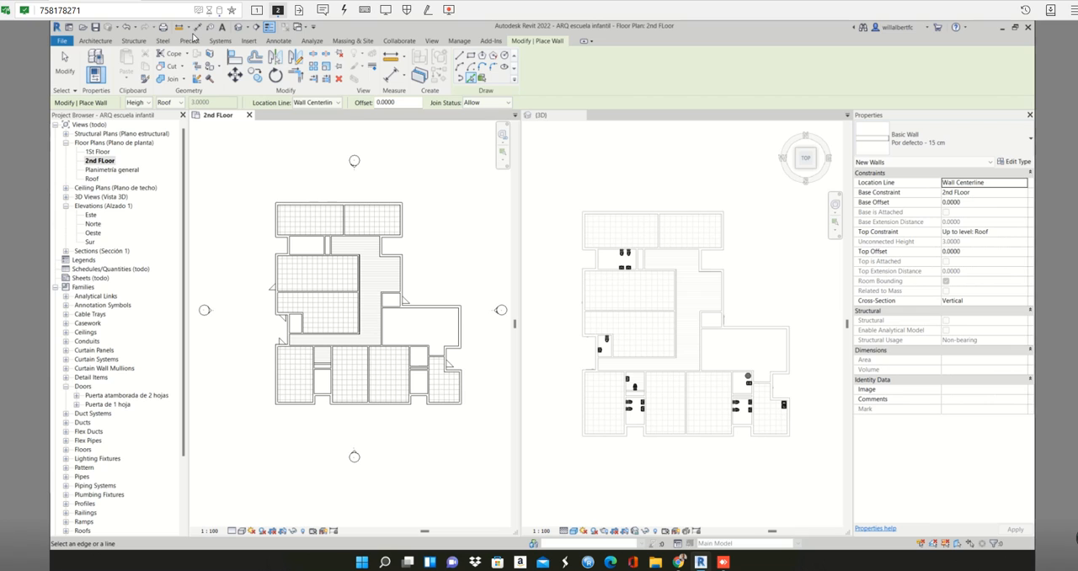
- Start a floor on the 2nd FLoor level and open the layer structure of its Por defecto - 30 cm type
{"action": "left_click", "coordinate": [92, 42]}
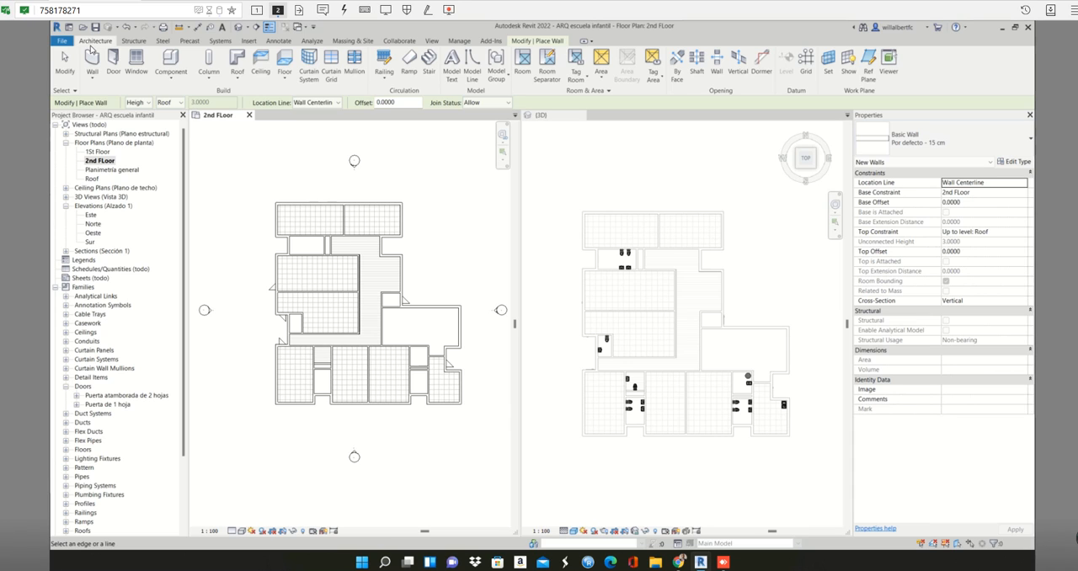
{"action": "left_click", "coordinate": [286, 76]}
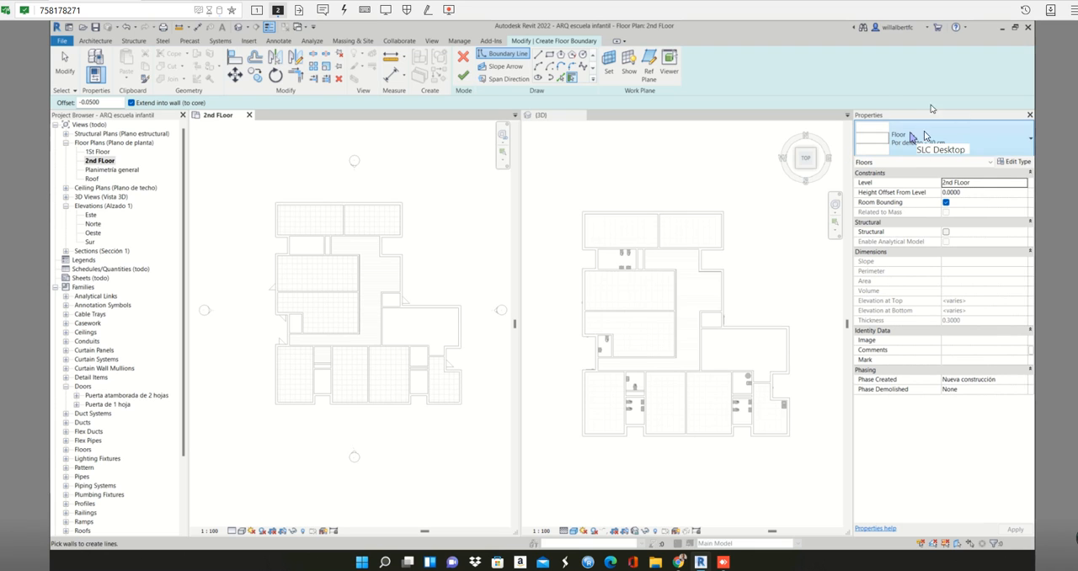
{"action": "left_click", "coordinate": [1016, 161]}
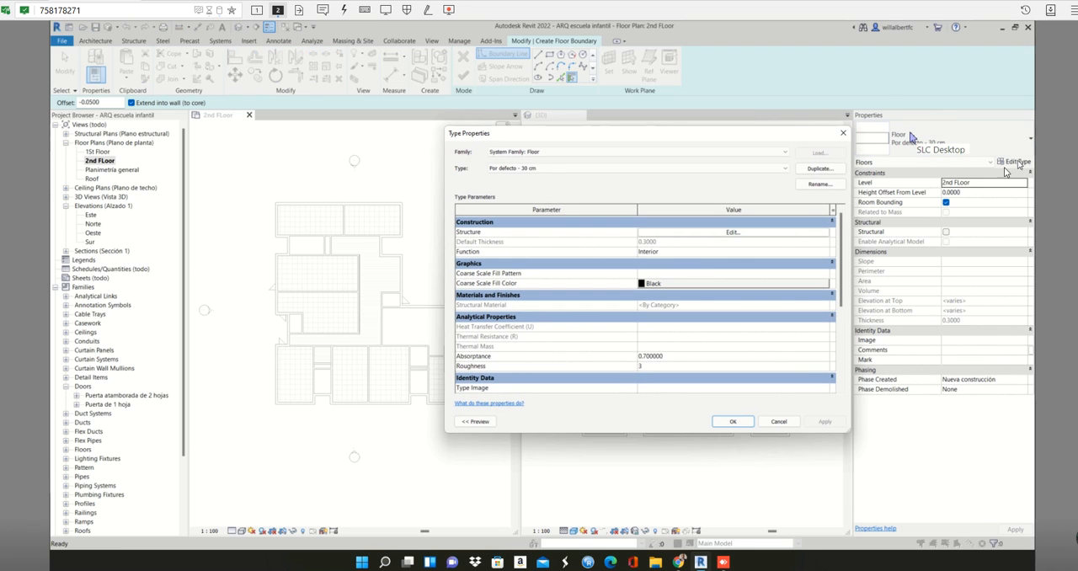
{"action": "left_click", "coordinate": [732, 232]}
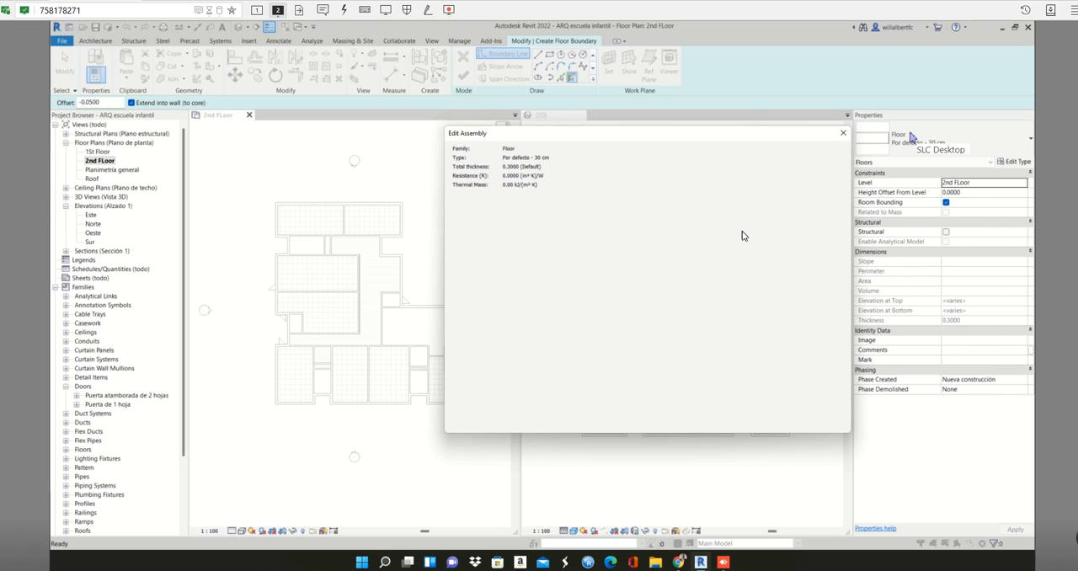
- Insert a new layer into the floor assembly and move it above the upper core boundary
{"action": "left_click", "coordinate": [499, 231]}
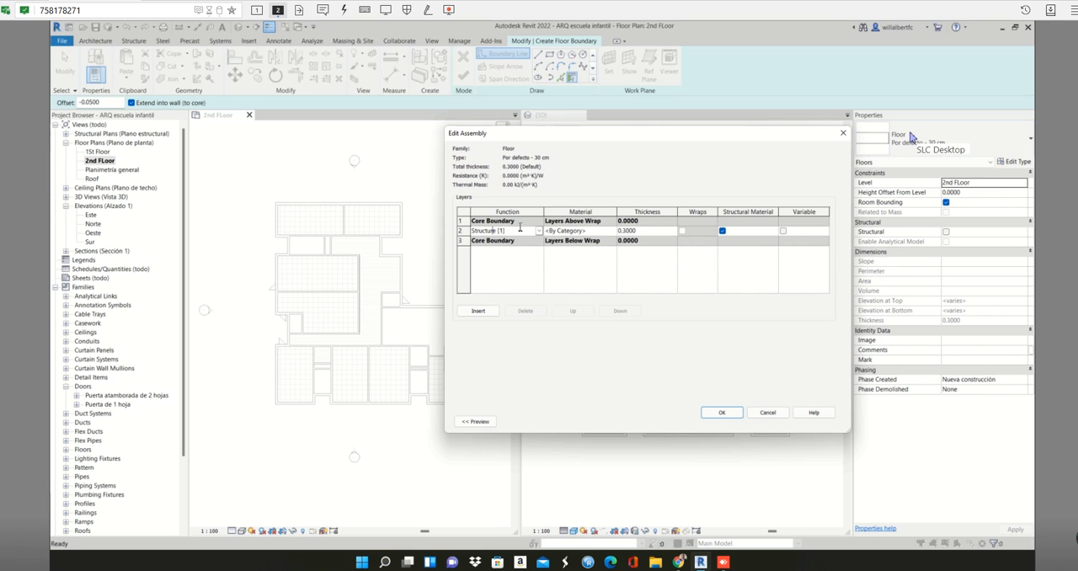
{"action": "left_click", "coordinate": [487, 311]}
{"action": "left_click", "coordinate": [491, 230]}
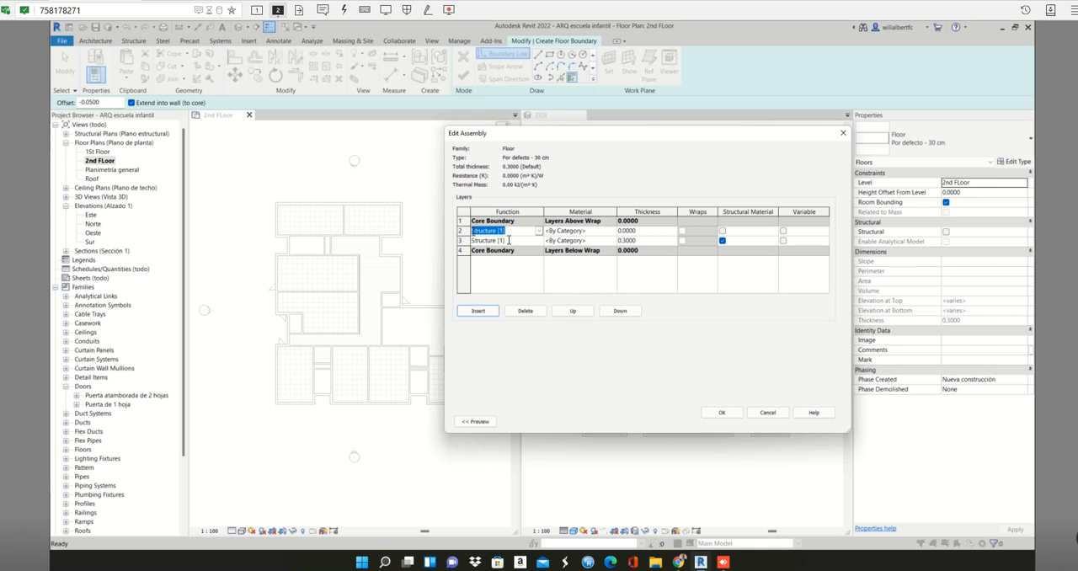
{"action": "left_click", "coordinate": [572, 312]}
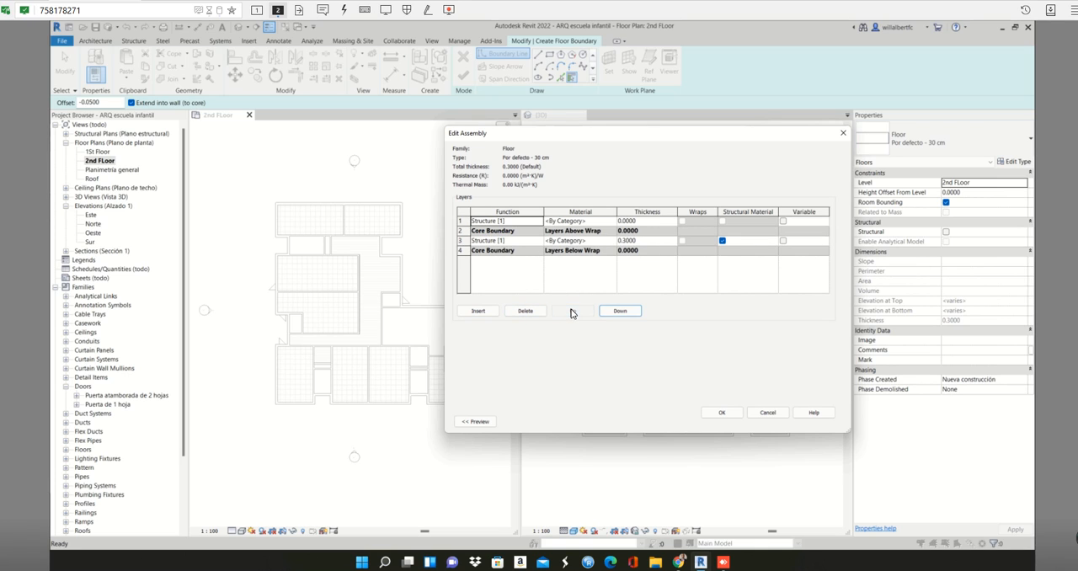
- Set the function of the layer above the core boundary to Finish 1 [4]
{"action": "left_click", "coordinate": [506, 223]}
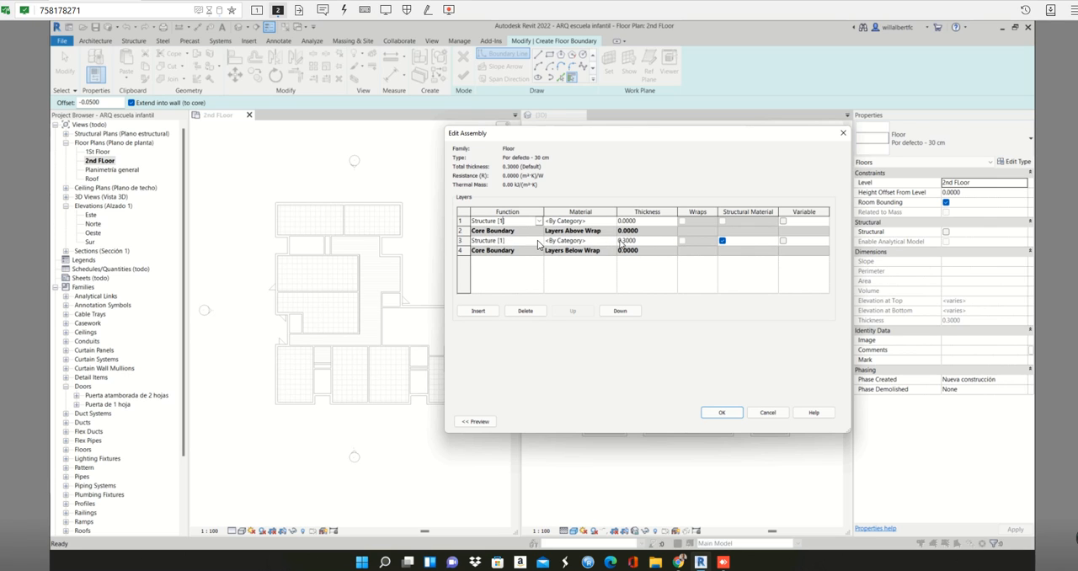
{"action": "left_click", "coordinate": [516, 242]}
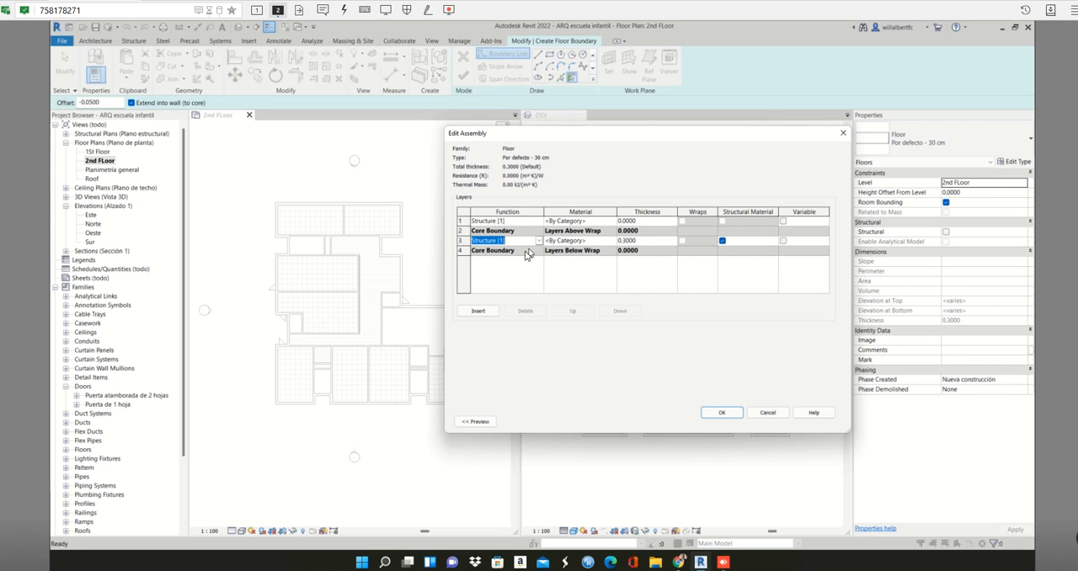
{"action": "left_click", "coordinate": [527, 222]}
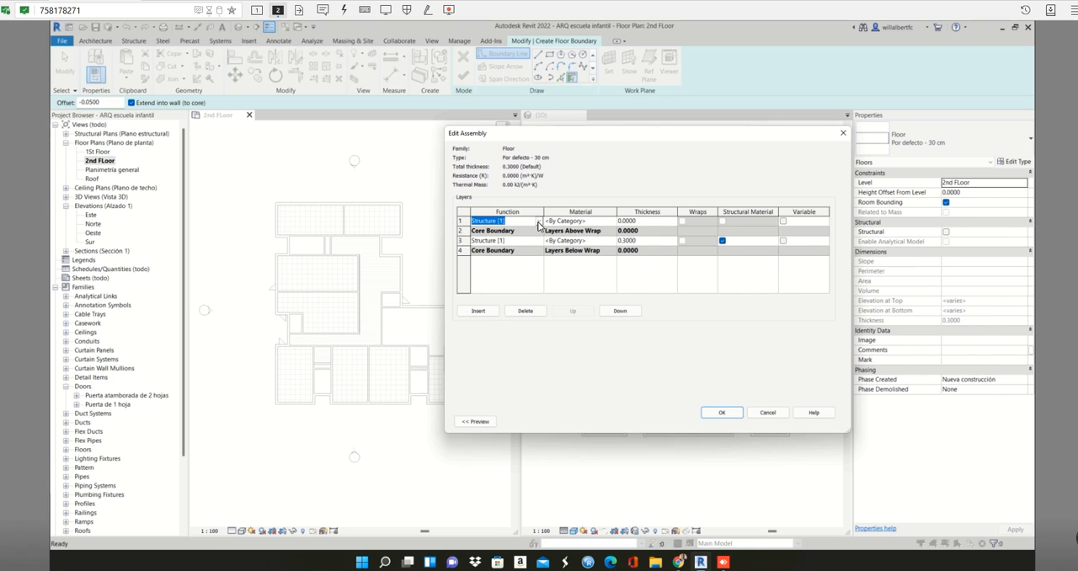
{"action": "left_click", "coordinate": [539, 221]}
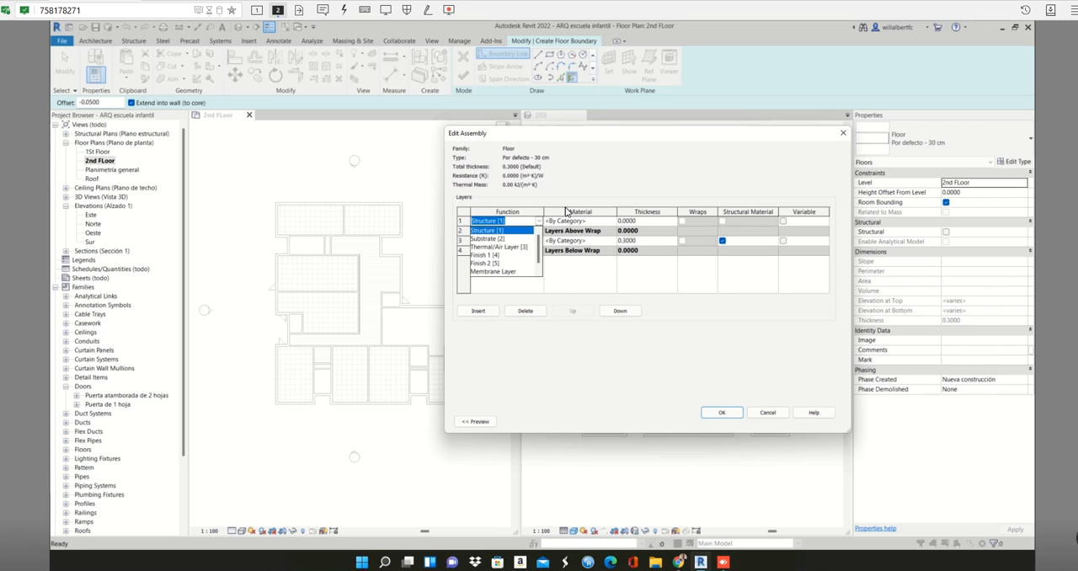
{"action": "left_click", "coordinate": [500, 254]}
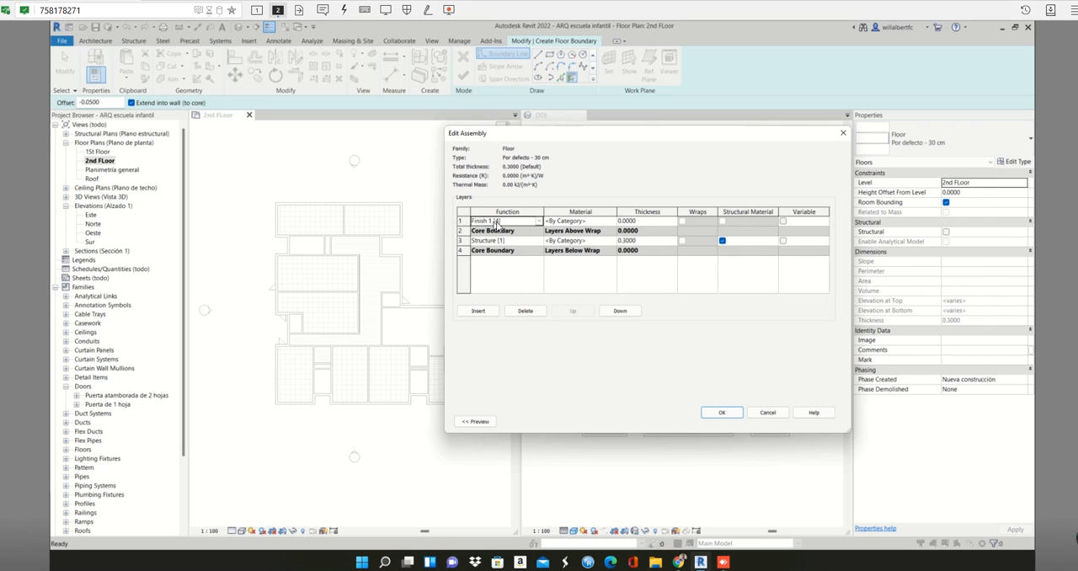
- Open the material choice for the Finish 1 [4] layer and select Cerámica blanca from the project materials
{"action": "left_click", "coordinate": [602, 220]}
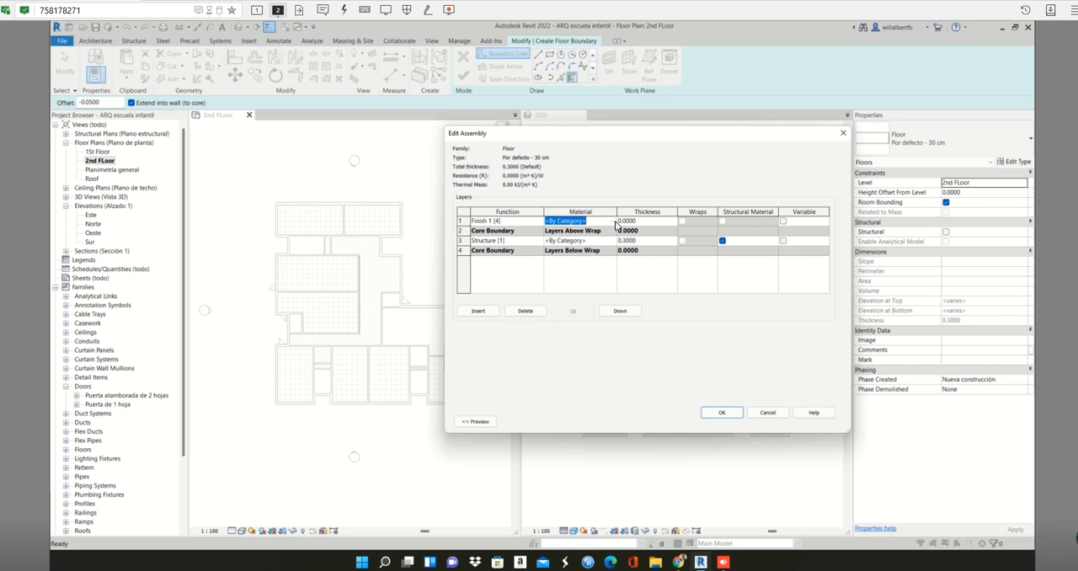
{"action": "left_click", "coordinate": [614, 221]}
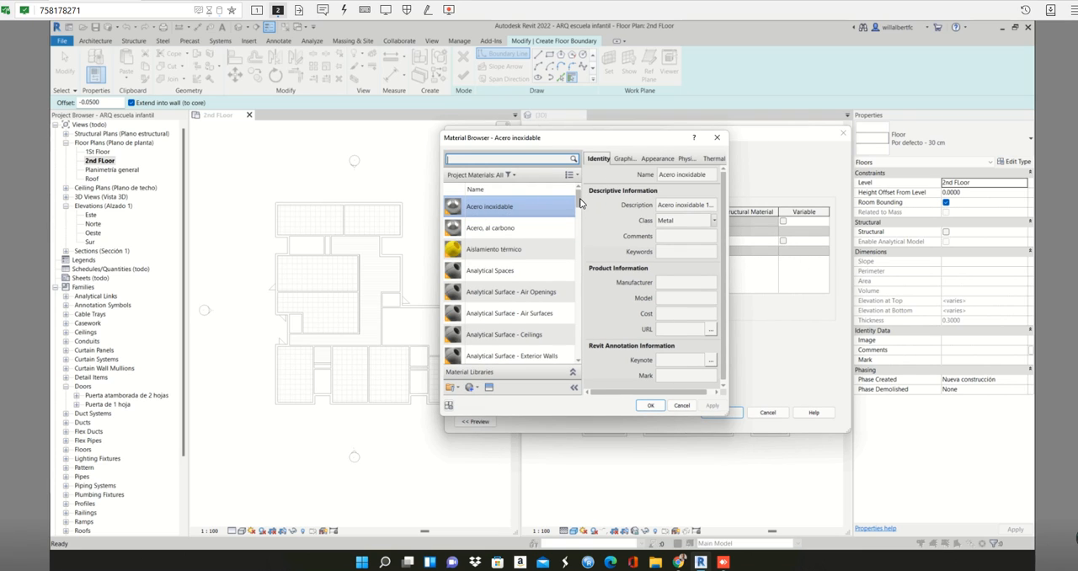
{"action": "left_click_drag", "start_coordinate": [579, 203], "coordinate": [578, 299]}
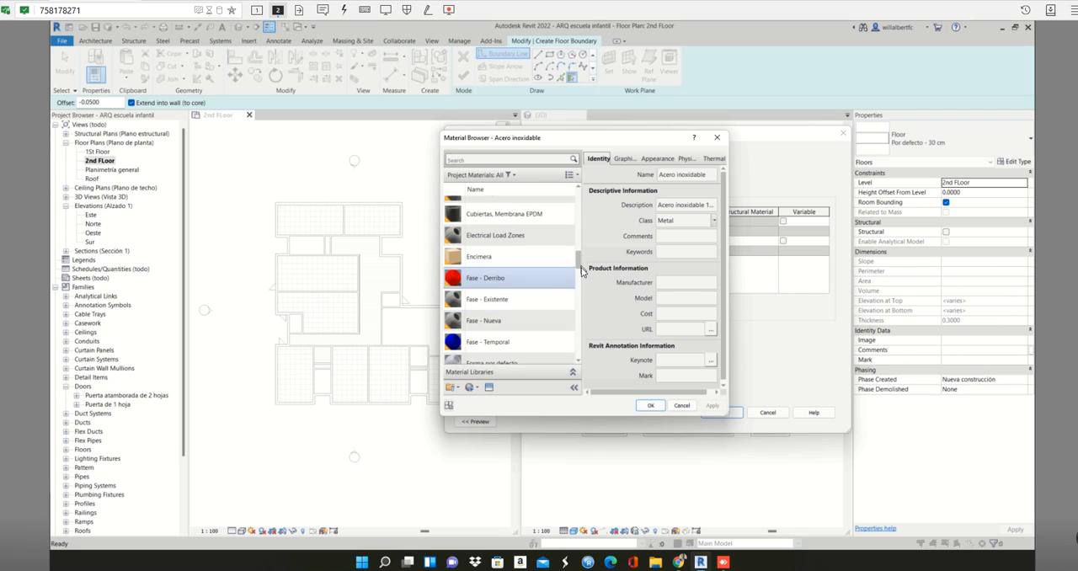
{"action": "left_click_drag", "start_coordinate": [581, 266], "coordinate": [584, 248]}
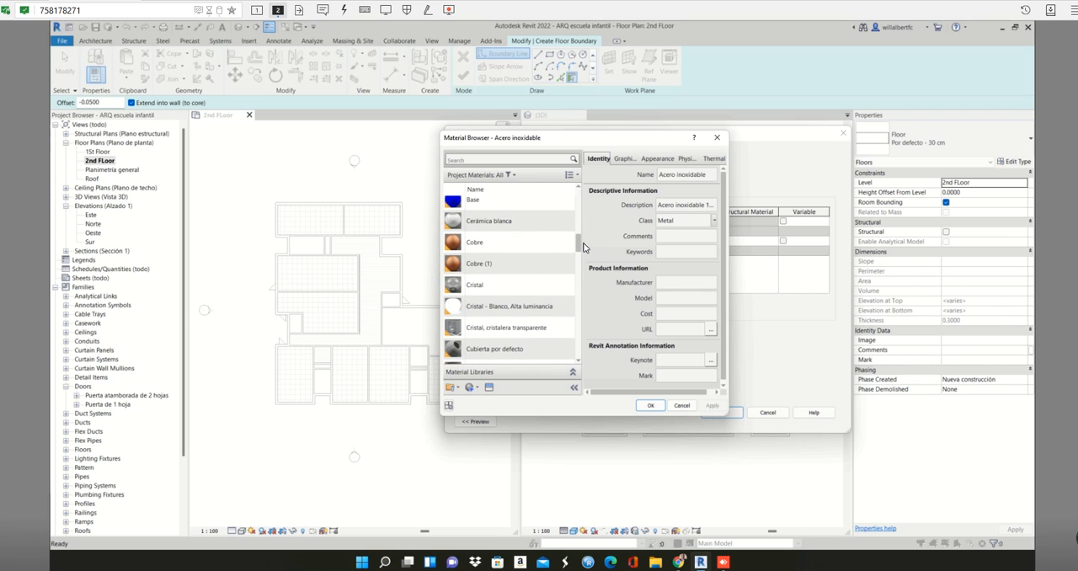
{"action": "left_click", "coordinate": [510, 226]}
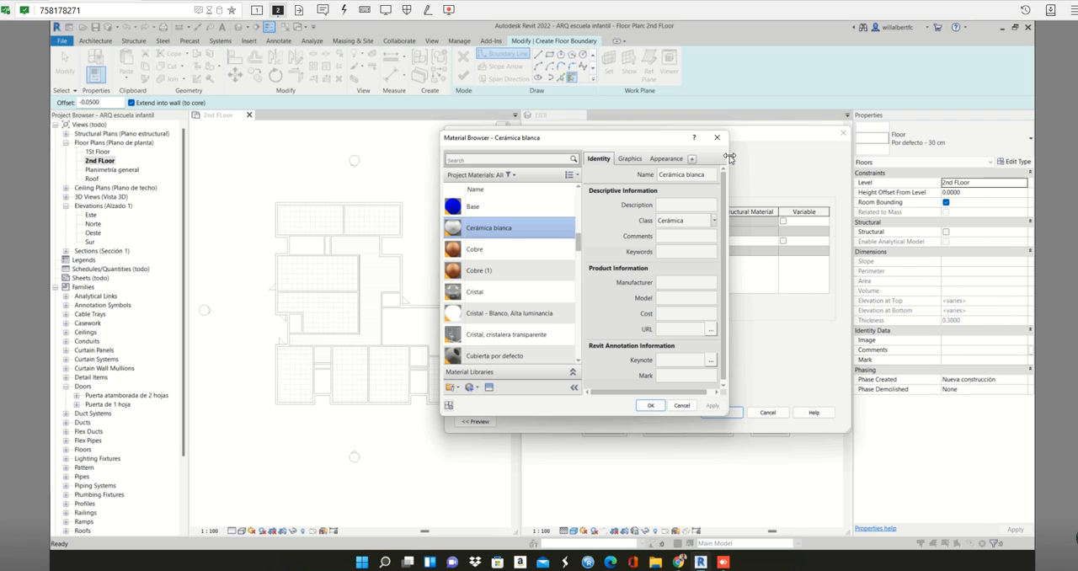
- Examine the identity data and shading color options of the Cerámica blanca material in a wider Material Browser
{"action": "left_click_drag", "start_coordinate": [730, 155], "coordinate": [830, 151]}
{"action": "left_click", "coordinate": [686, 207]}
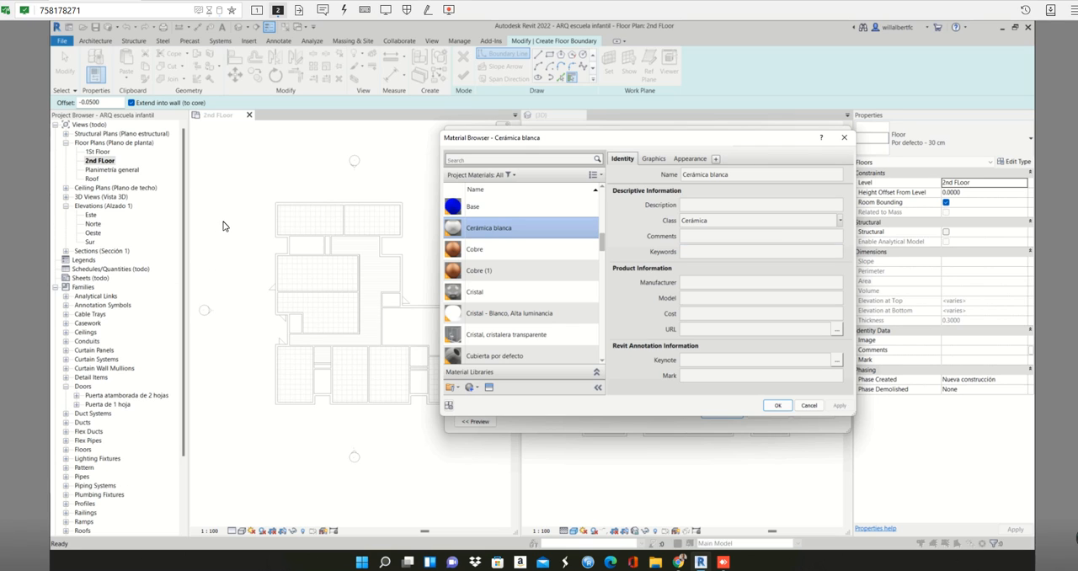
{"action": "left_click", "coordinate": [652, 160]}
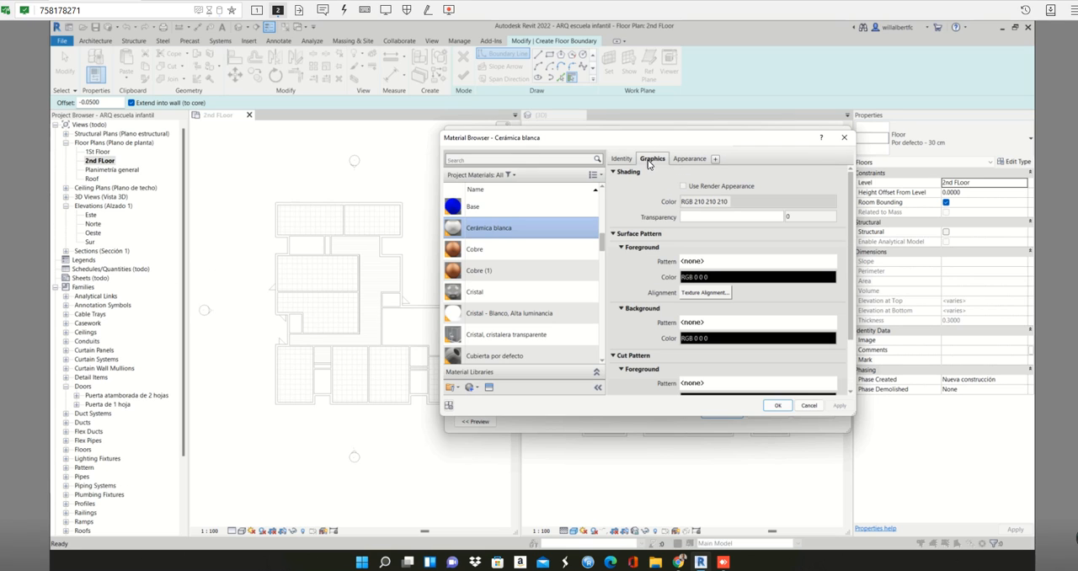
{"action": "left_click", "coordinate": [726, 207]}
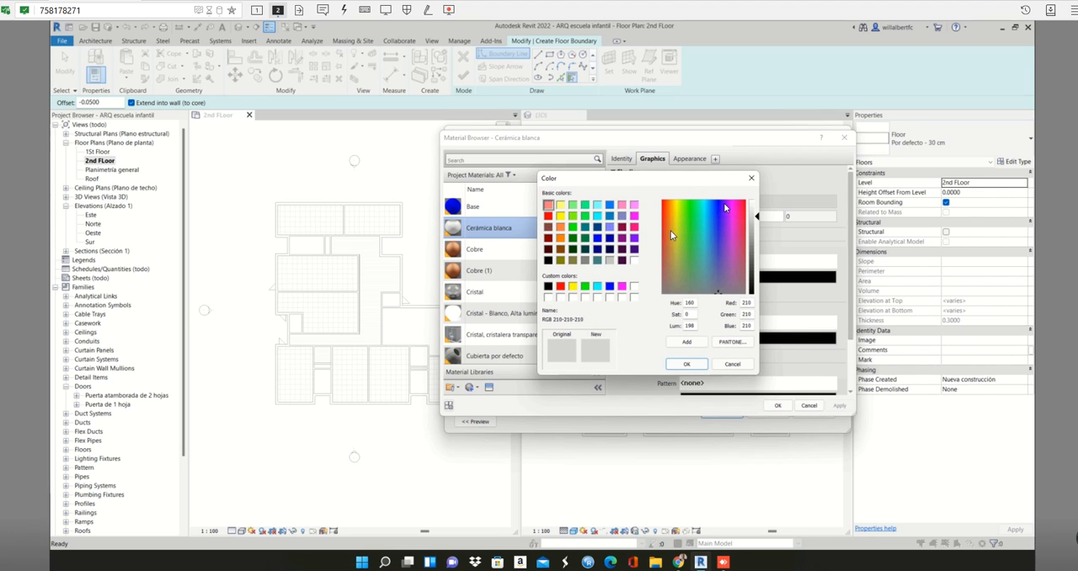
{"action": "left_click", "coordinate": [752, 180]}
{"action": "left_click", "coordinate": [752, 180]}
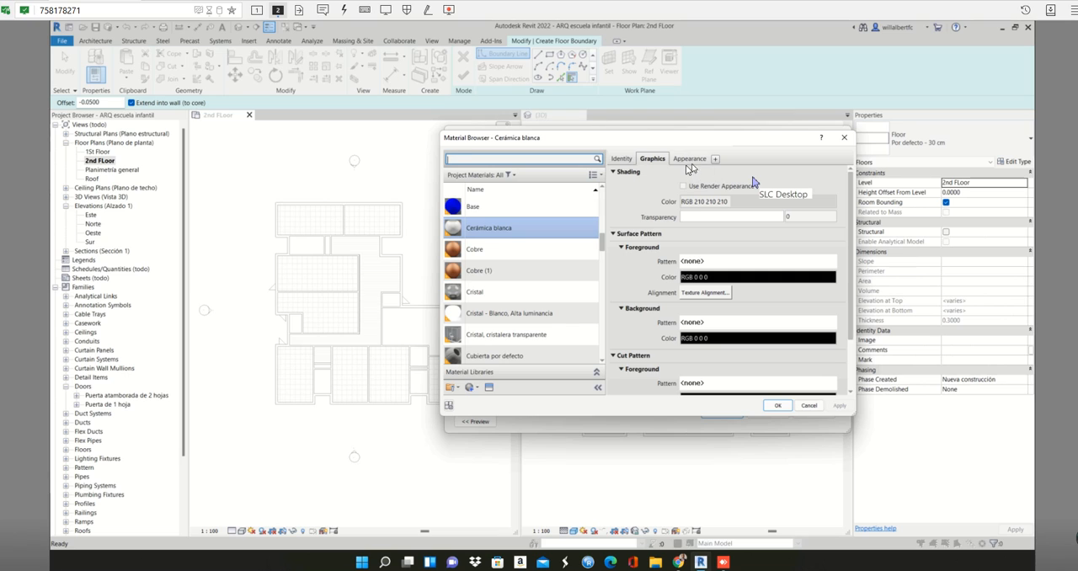
- Preview drafting fill patterns for Cerámica blanca's surface foreground, such as Aislamiento - Rígido, and cancel without applying one
{"action": "left_click", "coordinate": [699, 262]}
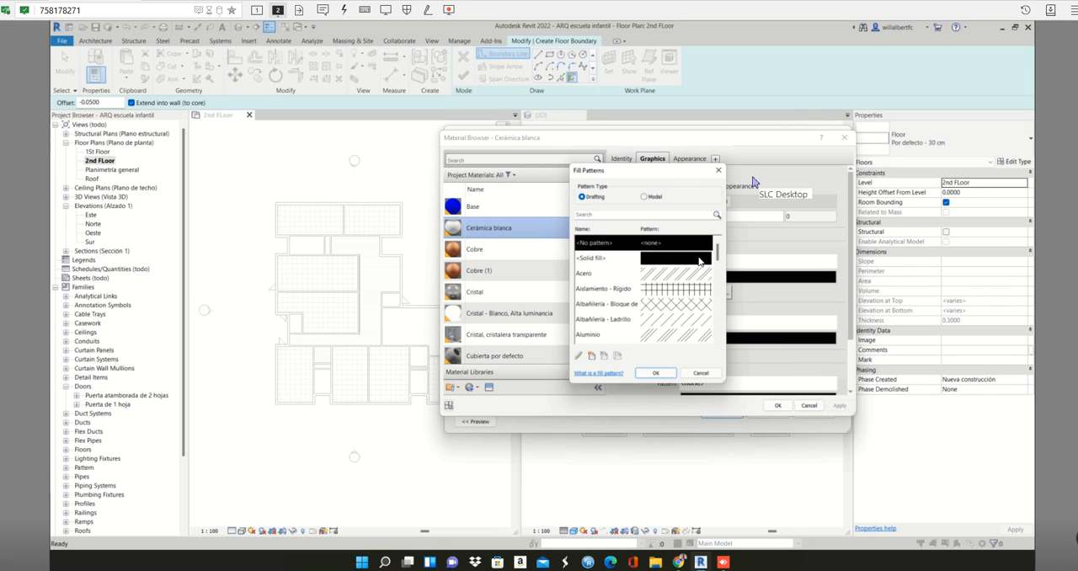
{"action": "left_click", "coordinate": [664, 290]}
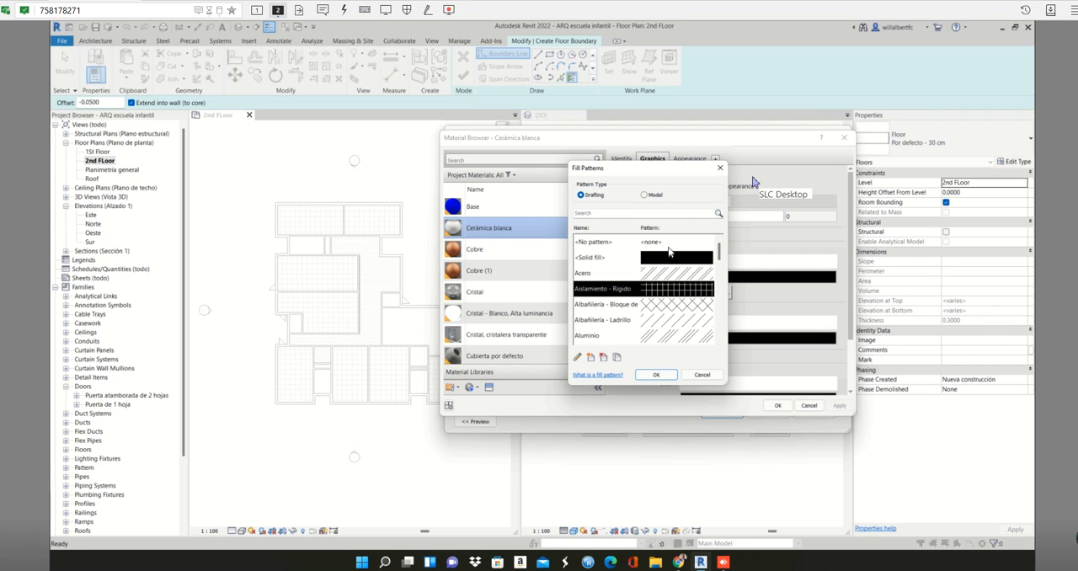
{"action": "left_click", "coordinate": [669, 246]}
{"action": "left_click", "coordinate": [668, 320]}
{"action": "left_click", "coordinate": [668, 310]}
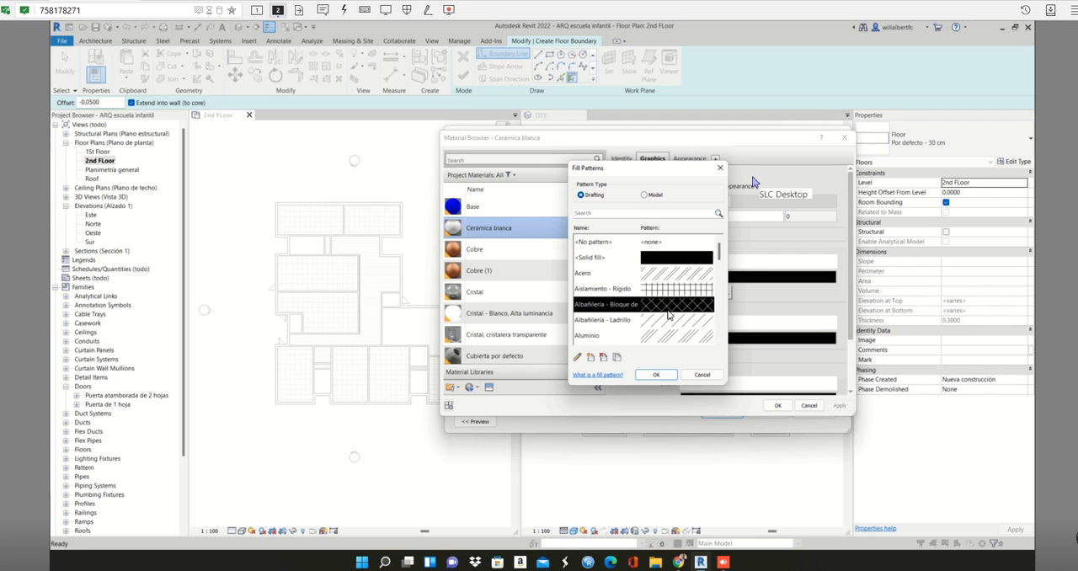
{"action": "left_click", "coordinate": [701, 374]}
- View the appearance settings of Cerámica blanca and assign the material to the Finish 1 [4] layer
{"action": "left_click", "coordinate": [692, 159]}
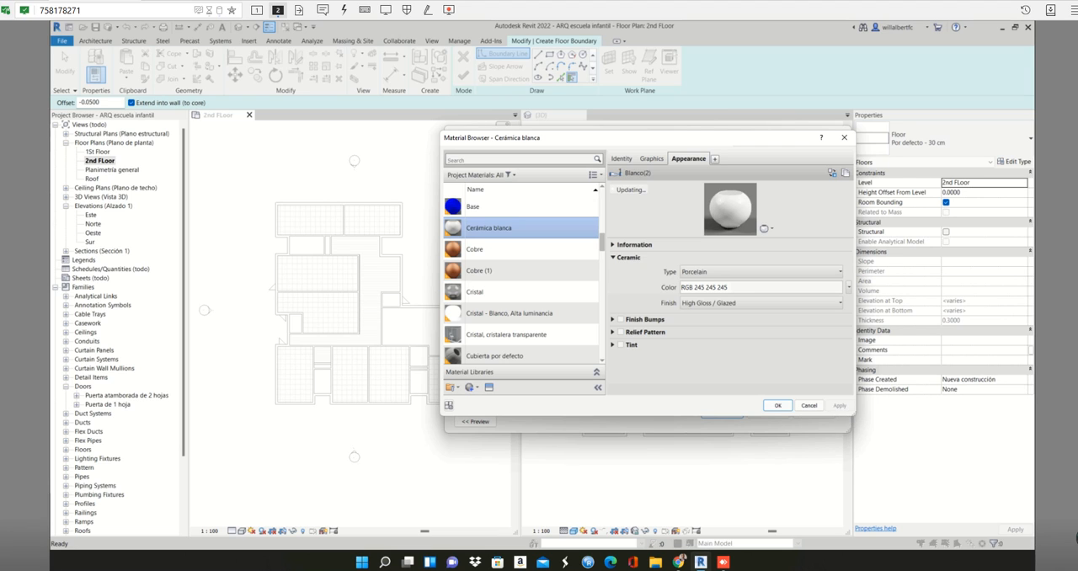
{"action": "left_click_drag", "start_coordinate": [855, 415], "coordinate": [898, 453]}
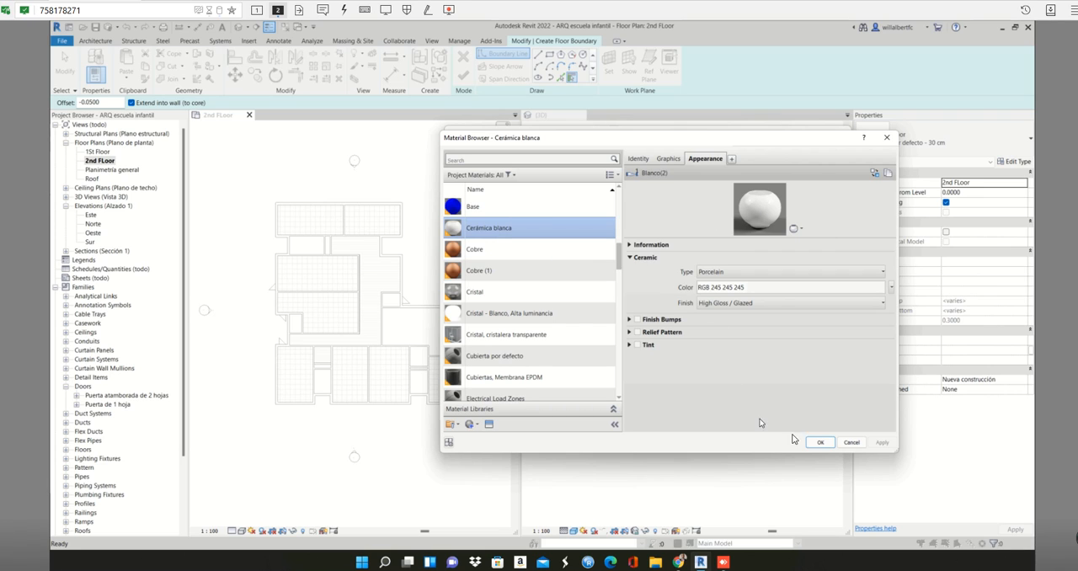
{"action": "left_click", "coordinate": [821, 443]}
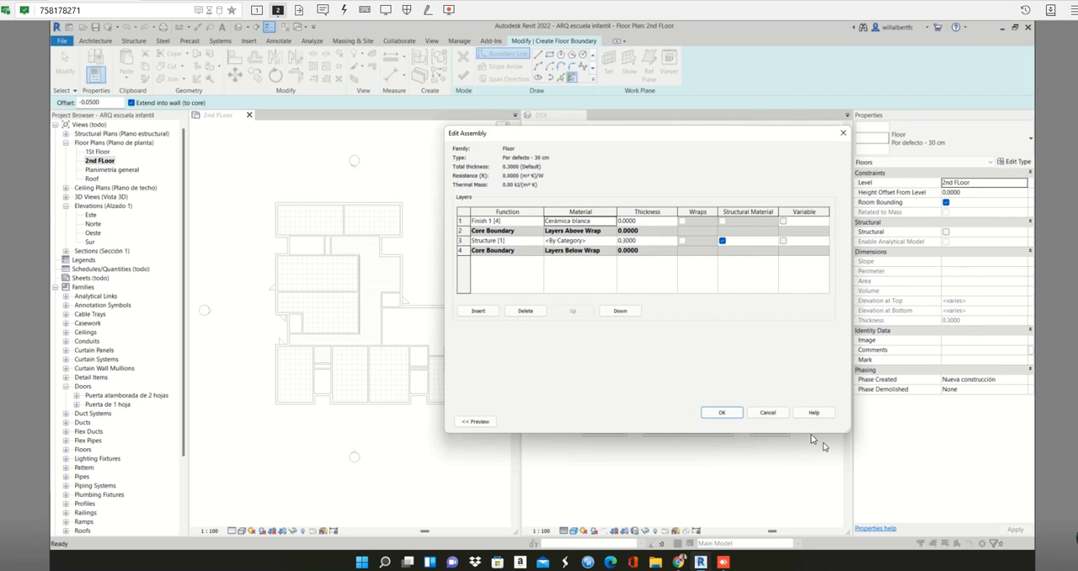
- Set the thickness of the Cerámica blanca finish layer to 0.0500
{"action": "left_click", "coordinate": [656, 221]}
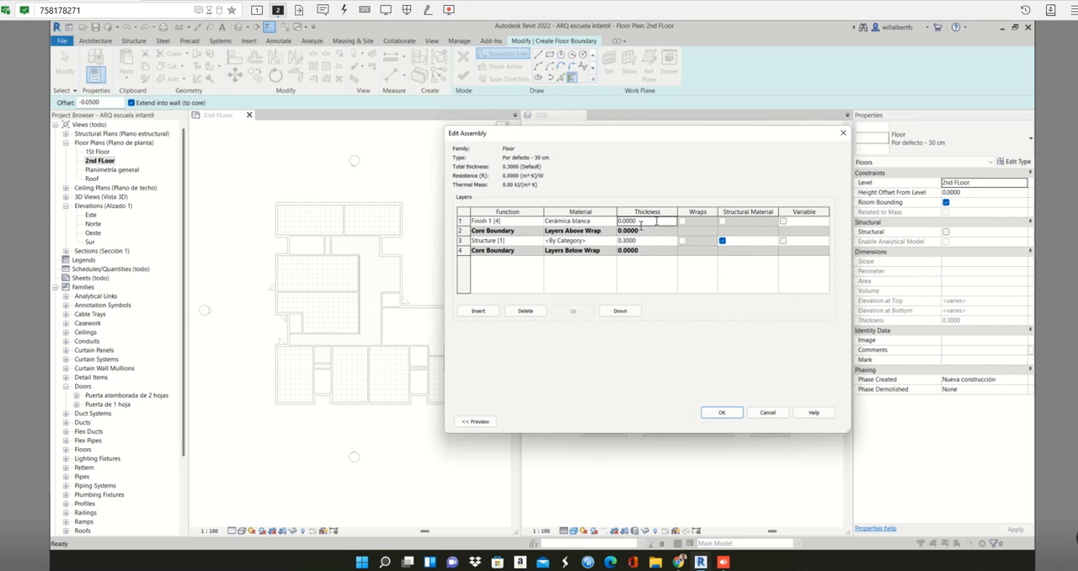
{"action": "left_click", "coordinate": [629, 223]}
{"action": "left_click", "coordinate": [676, 290]}
- Review the finish and structure layers' functions and the structure layer's thickness in the floor assembly
{"action": "left_click", "coordinate": [509, 222]}
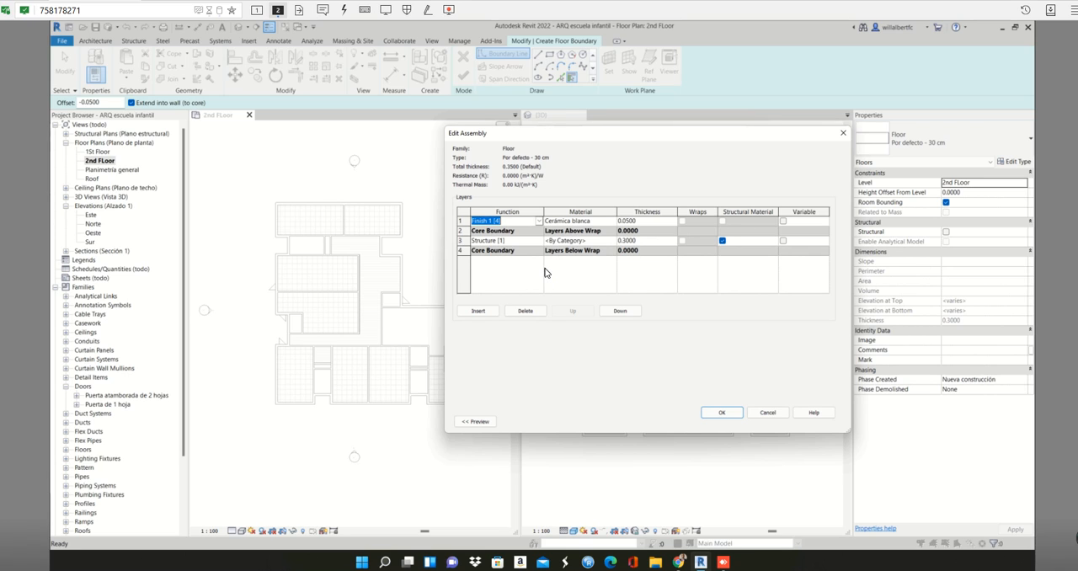
{"action": "left_click", "coordinate": [502, 253]}
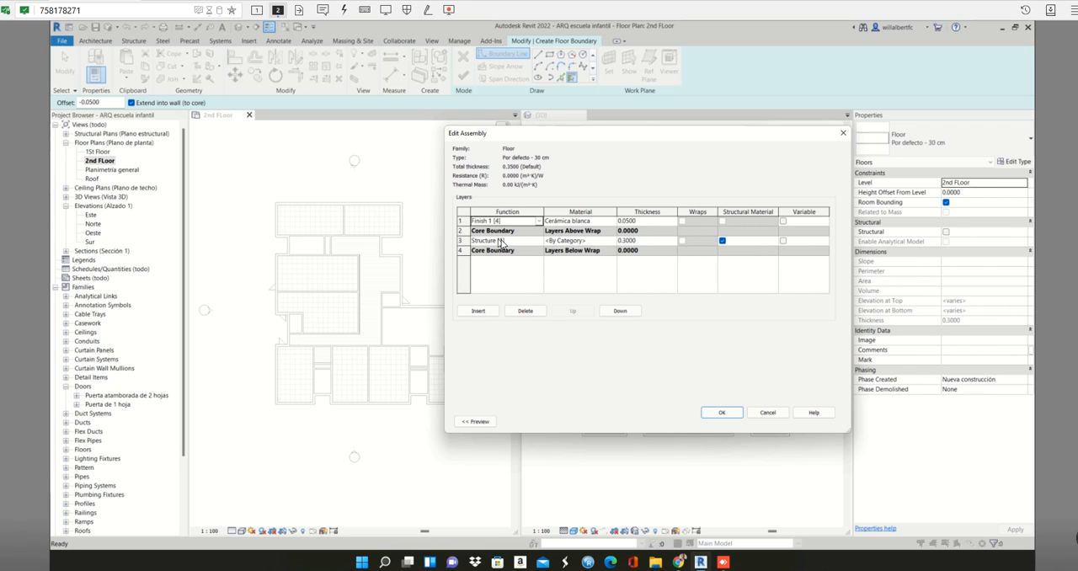
{"action": "left_click", "coordinate": [501, 242]}
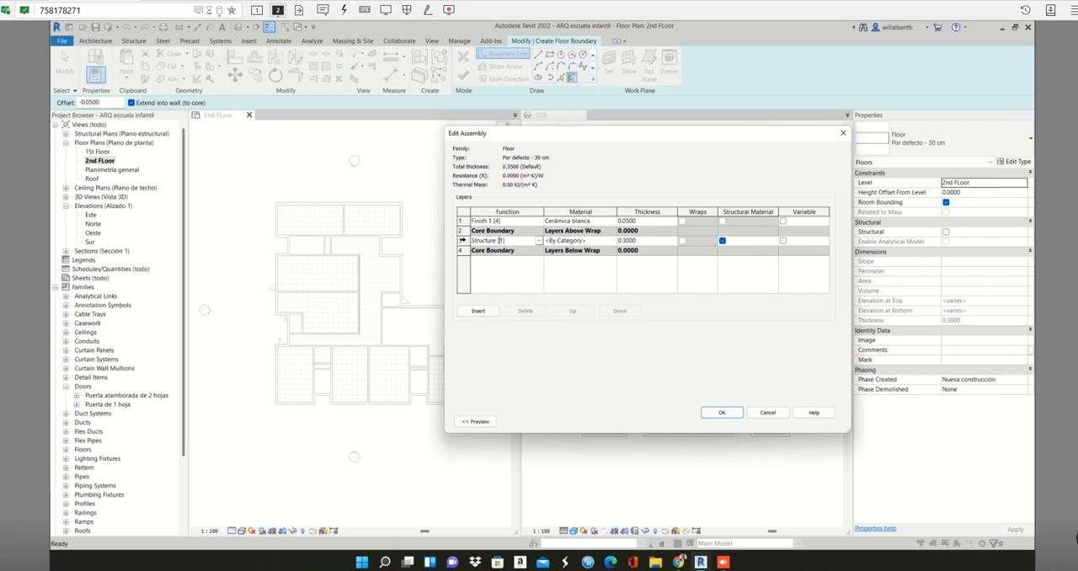
{"action": "left_click", "coordinate": [640, 241]}
{"action": "left_click", "coordinate": [640, 241]}
- Discard the layer edits and close the type properties of the Por defecto - 30 cm floor
{"action": "left_click_drag", "start_coordinate": [607, 134], "coordinate": [664, 286]}
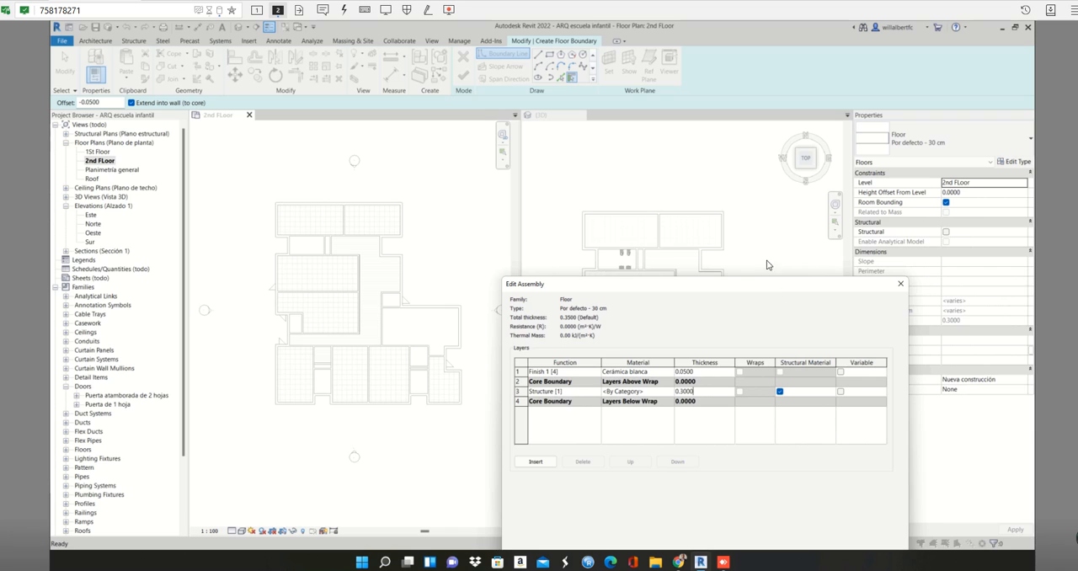
{"action": "left_click_drag", "start_coordinate": [775, 284], "coordinate": [678, 148]}
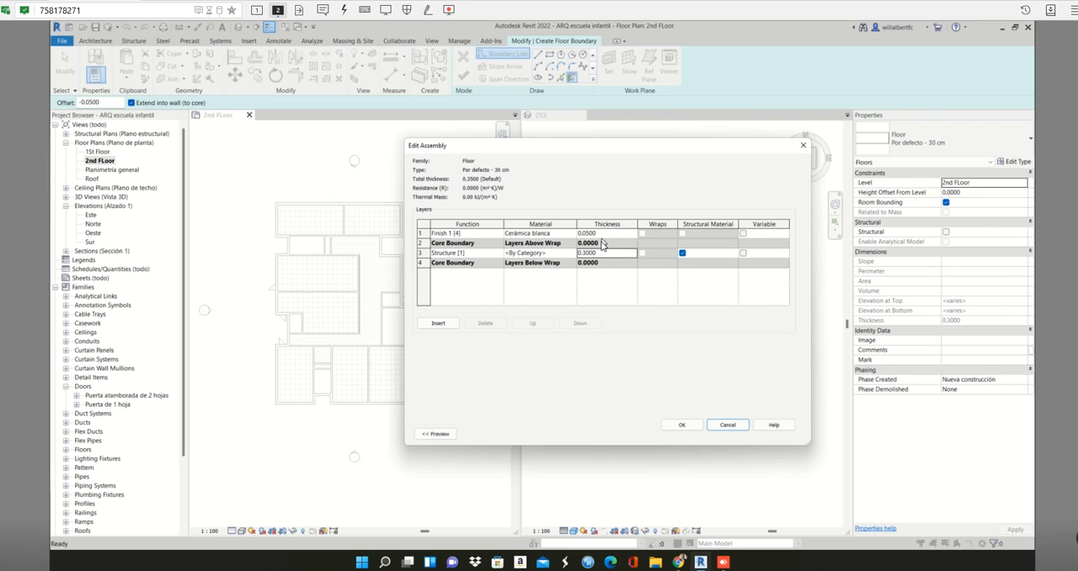
{"action": "left_click", "coordinate": [803, 145]}
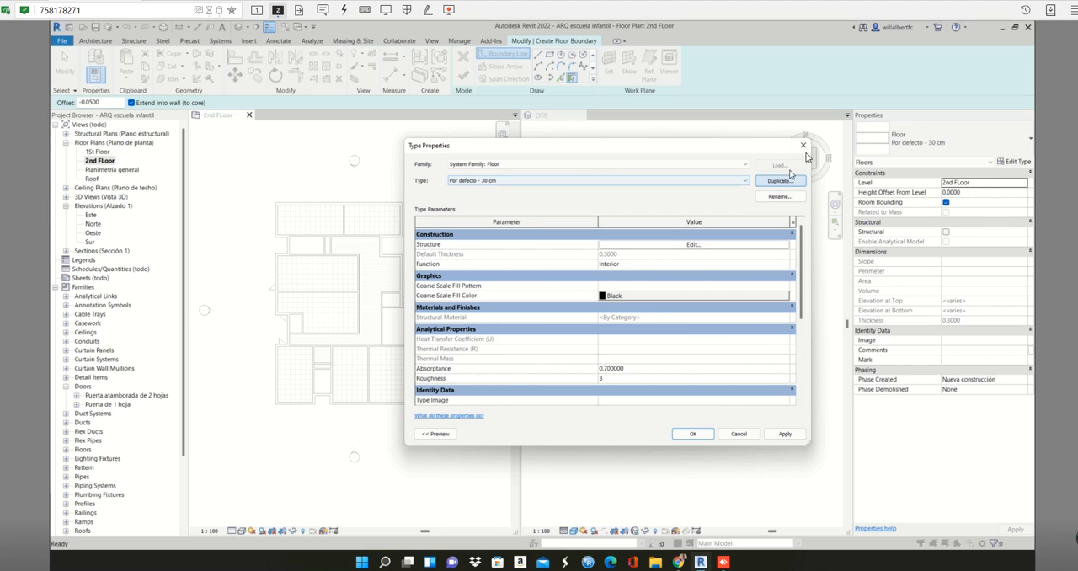
{"action": "left_click", "coordinate": [804, 146]}
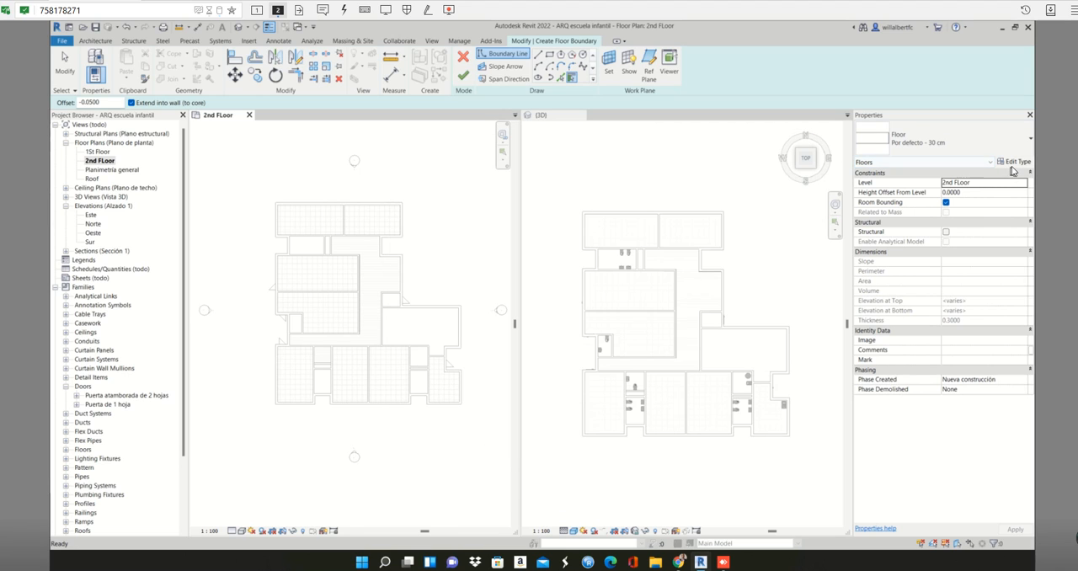
- Duplicate the Por defecto - 30 cm floor type under the name "wood floor 35 cm"
{"action": "left_click", "coordinate": [1013, 162]}
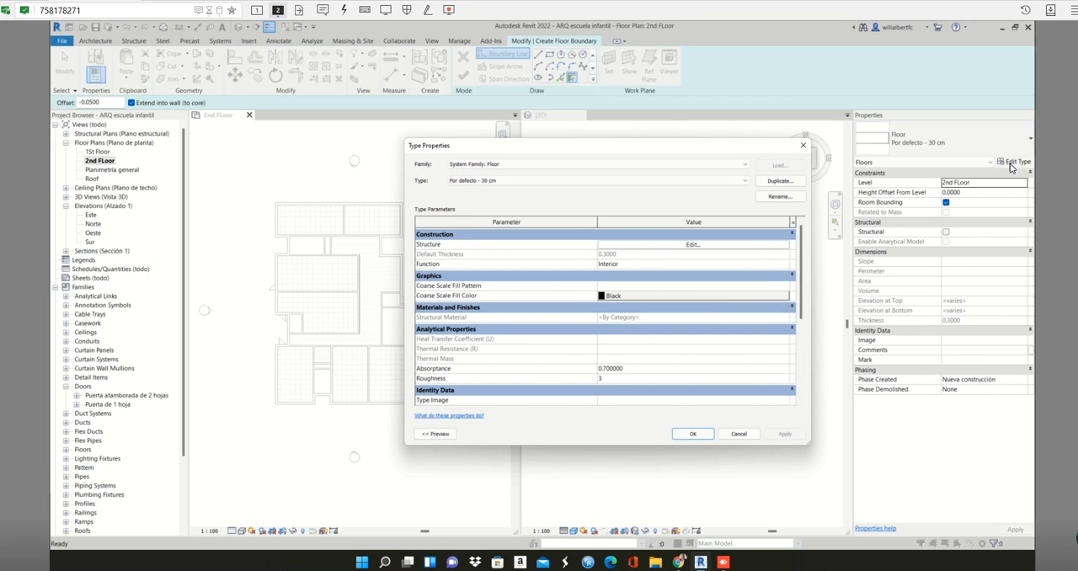
{"action": "left_click", "coordinate": [780, 180]}
{"action": "left_click", "coordinate": [665, 292]}
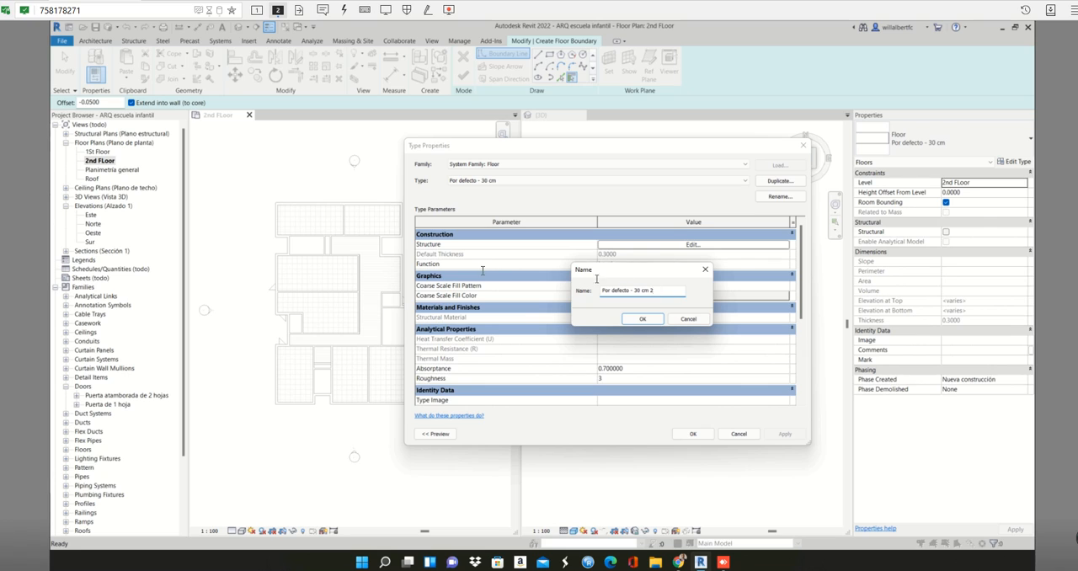
{"action": "left_click_drag", "start_coordinate": [597, 278], "coordinate": [483, 270]}
{"action": "type", "text": "wood floor 35 cm"}
{"action": "left_click", "coordinate": [640, 319]}
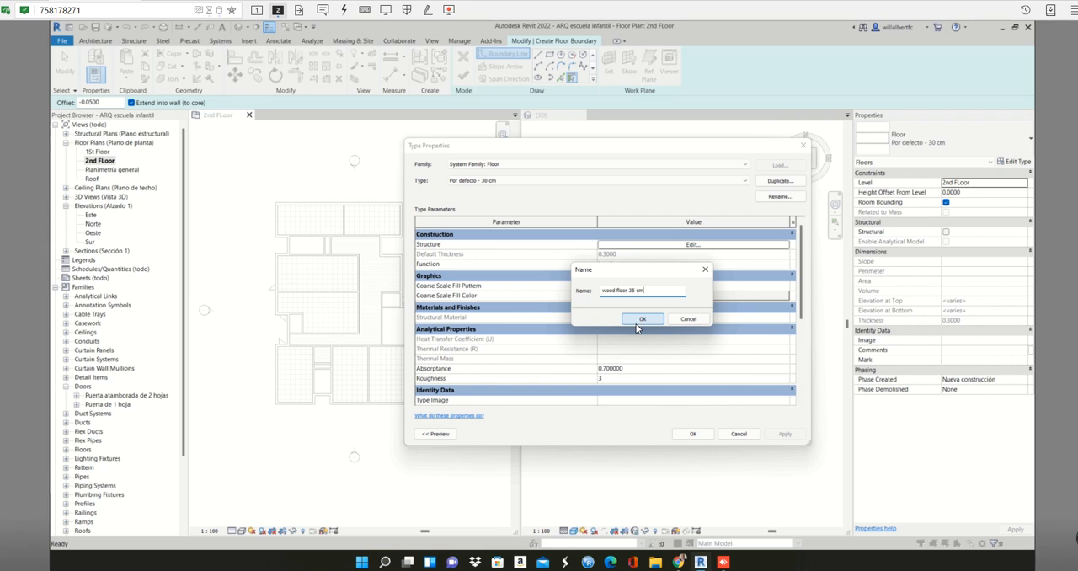
{"action": "left_click", "coordinate": [642, 319]}
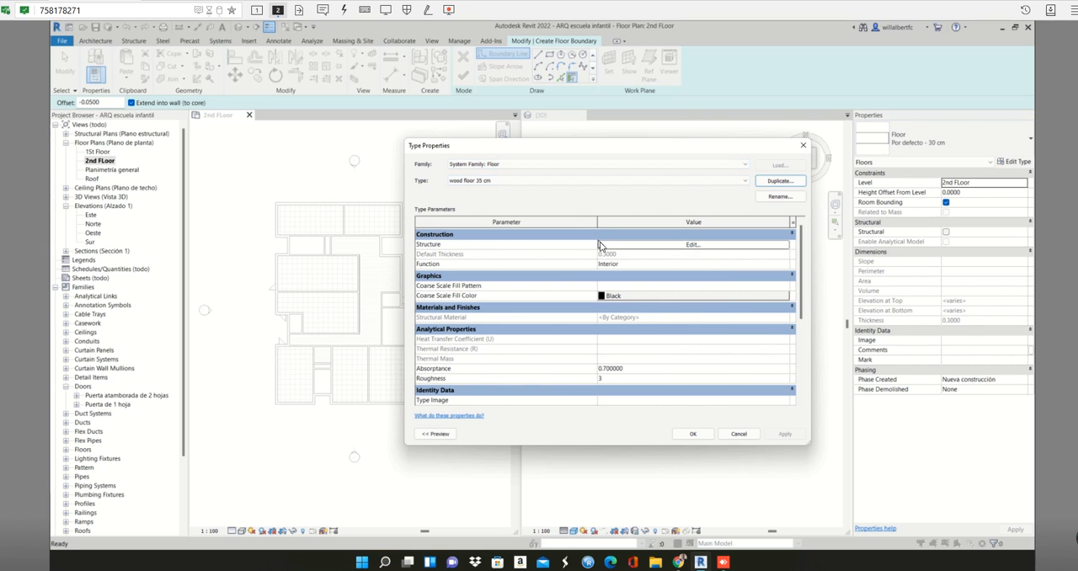
- Insert a layer above the upper core boundary of the wood floor 35 cm assembly and set its function to Finish 1 [4]
{"action": "left_click", "coordinate": [606, 246]}
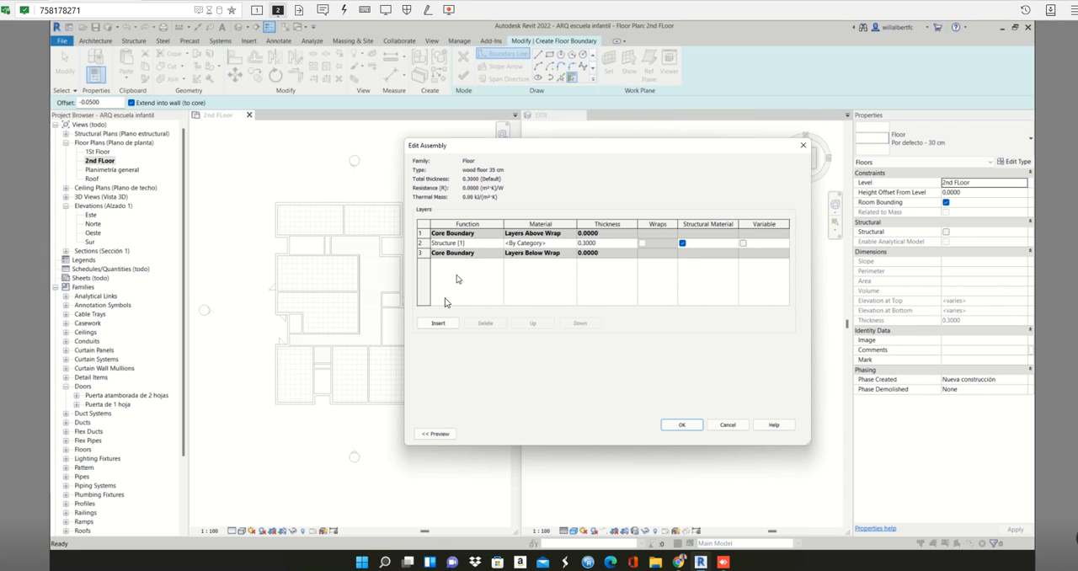
{"action": "left_click", "coordinate": [468, 243]}
{"action": "left_click", "coordinate": [440, 325]}
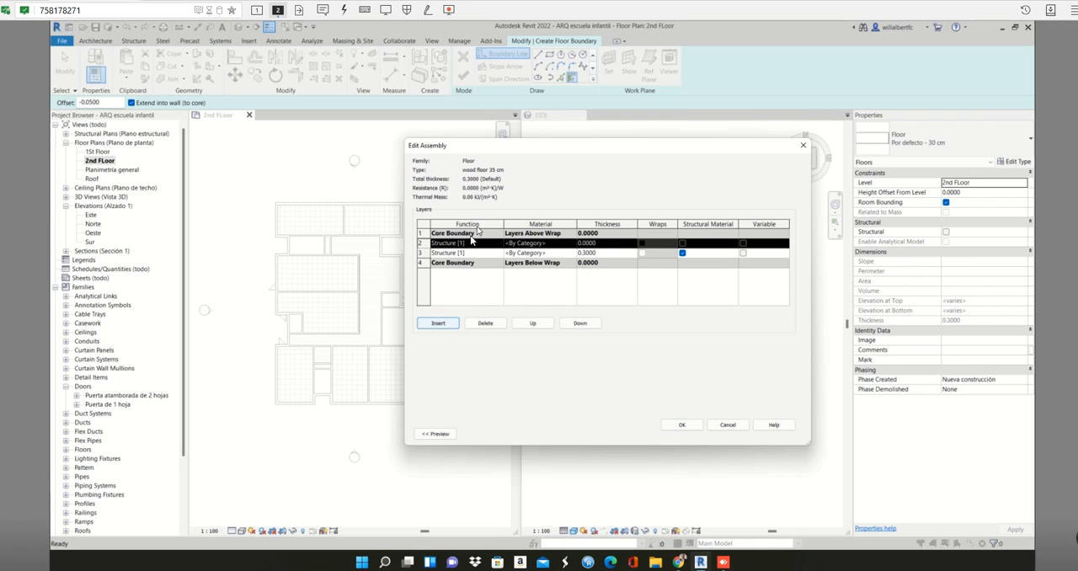
{"action": "left_click", "coordinate": [537, 324]}
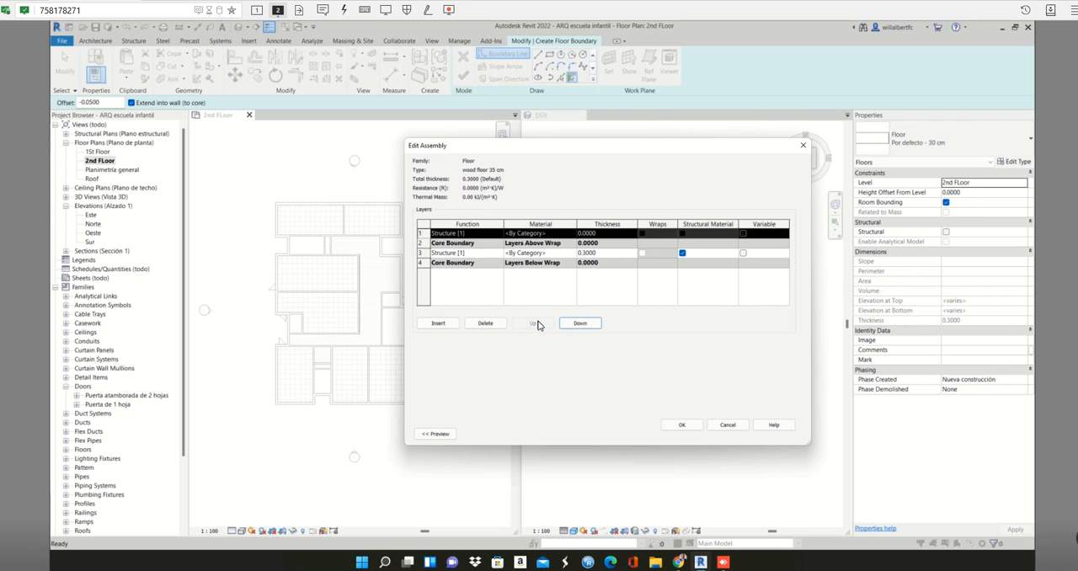
{"action": "left_click", "coordinate": [459, 233]}
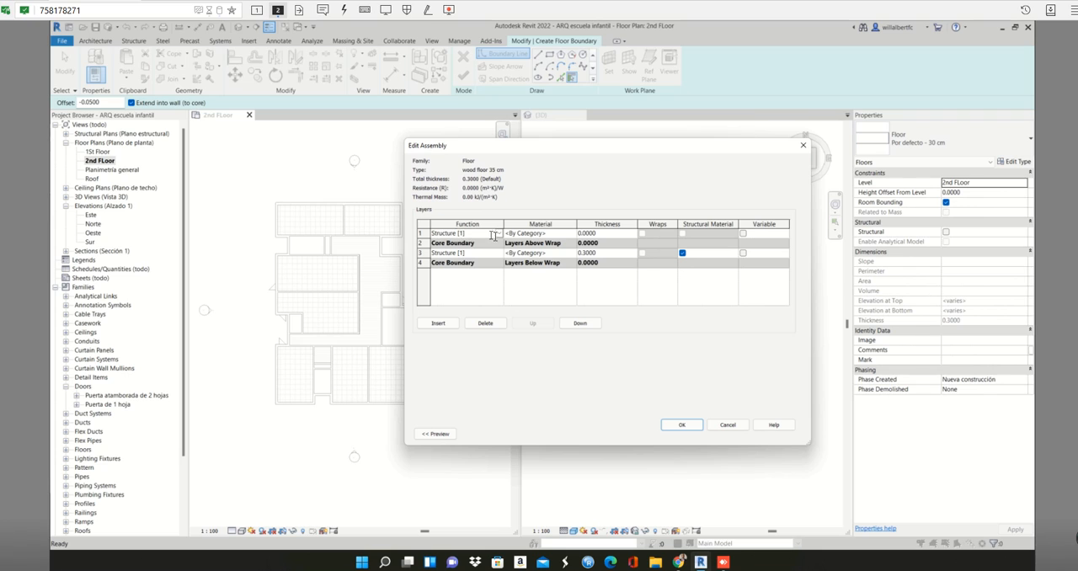
{"action": "left_click", "coordinate": [499, 234]}
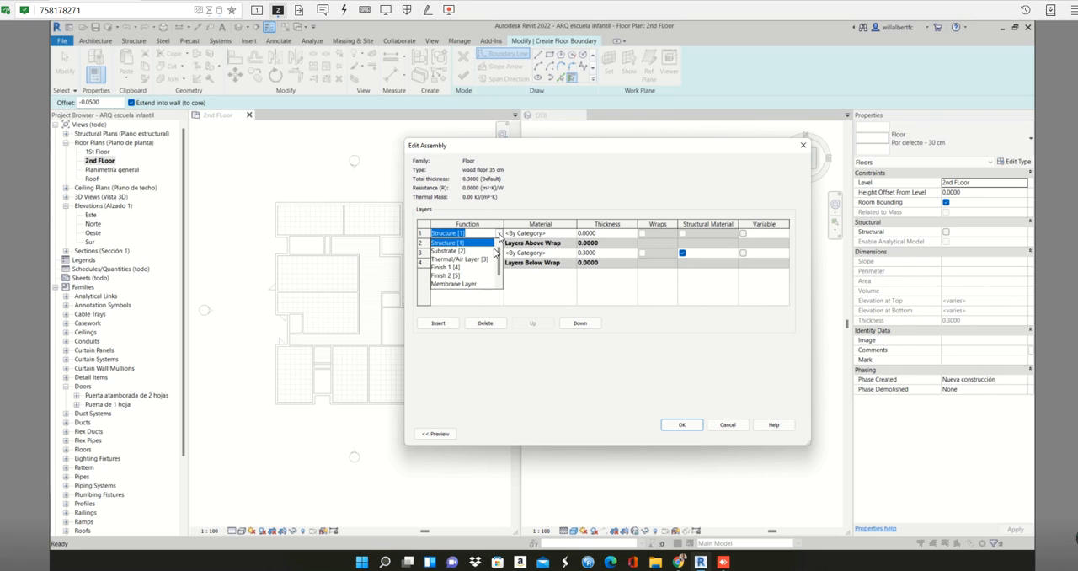
{"action": "left_click", "coordinate": [456, 268]}
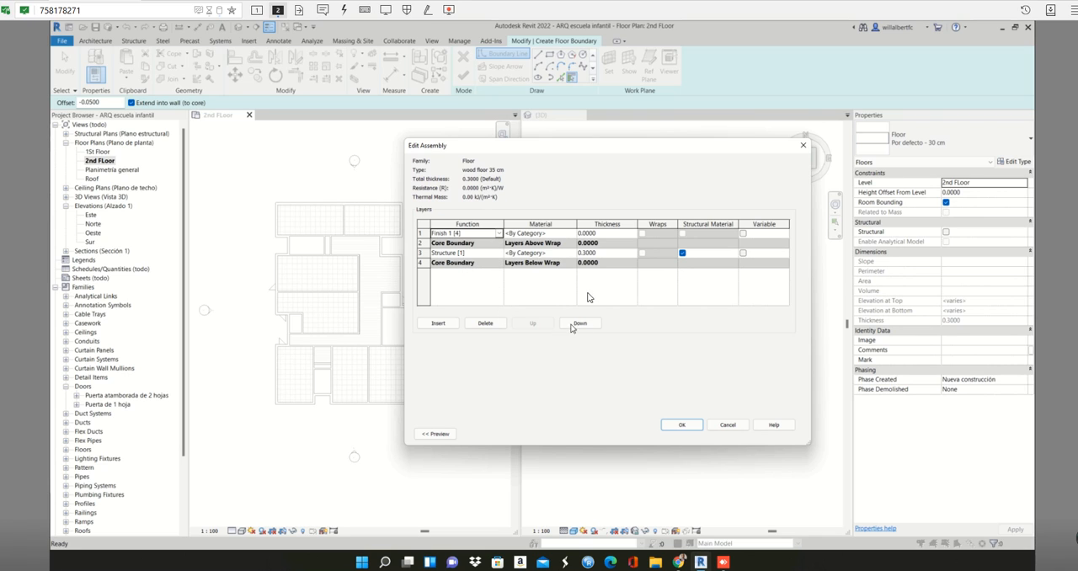
- Assign the Madera - Castaño material to the Finish 1 [4] layer
{"action": "left_click", "coordinate": [570, 233]}
{"action": "left_click", "coordinate": [573, 234]}
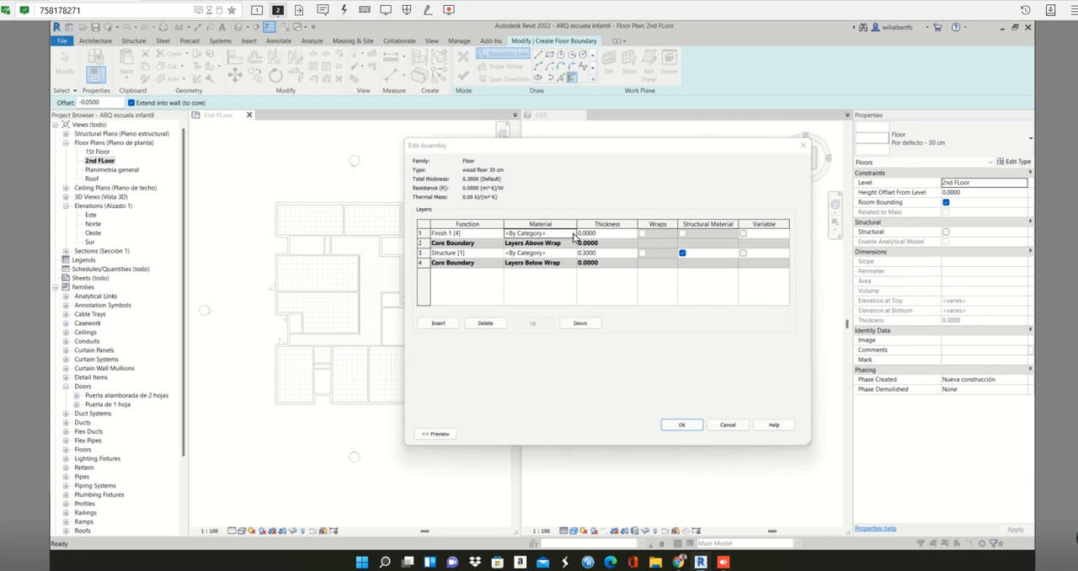
{"action": "left_click", "coordinate": [539, 296]}
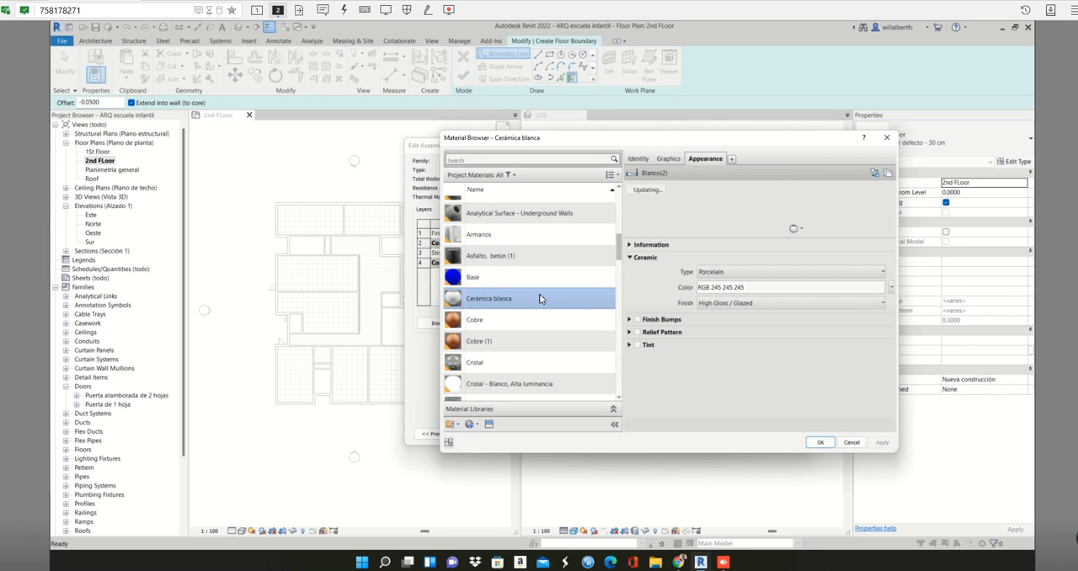
{"action": "scroll", "coordinate": [540, 293], "scroll_direction": "down", "scroll_amount": 5}
{"action": "left_click", "coordinate": [537, 386]}
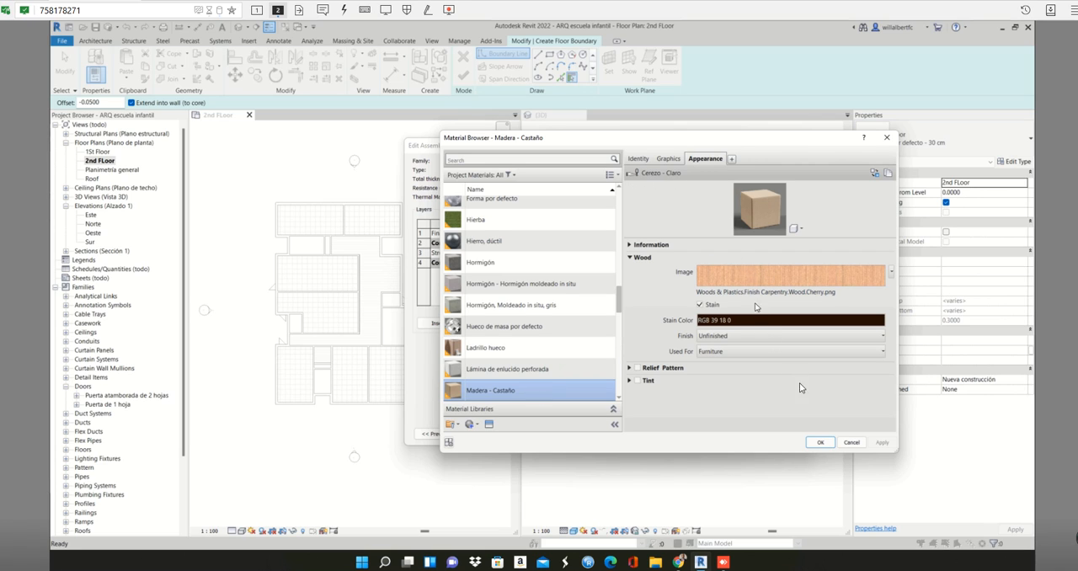
{"action": "left_click", "coordinate": [820, 443]}
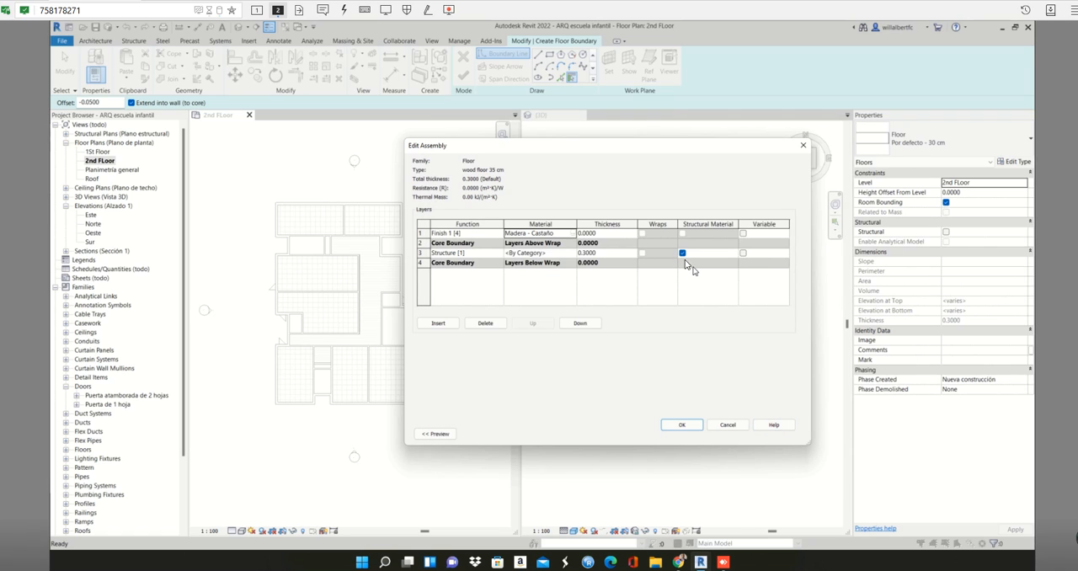
- Set the Finish 1 [4] layer's thickness to 0.0500 and accept the assembly and type properties of the new floor
{"action": "left_click", "coordinate": [594, 234]}
{"action": "type", "text": "5"}
{"action": "left_click", "coordinate": [696, 292]}
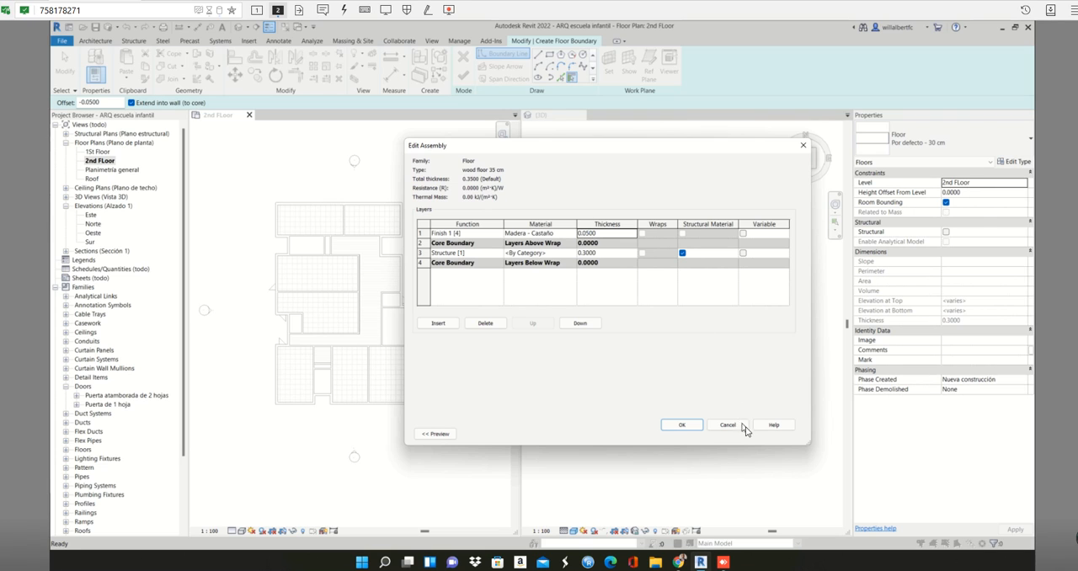
{"action": "left_click", "coordinate": [682, 425]}
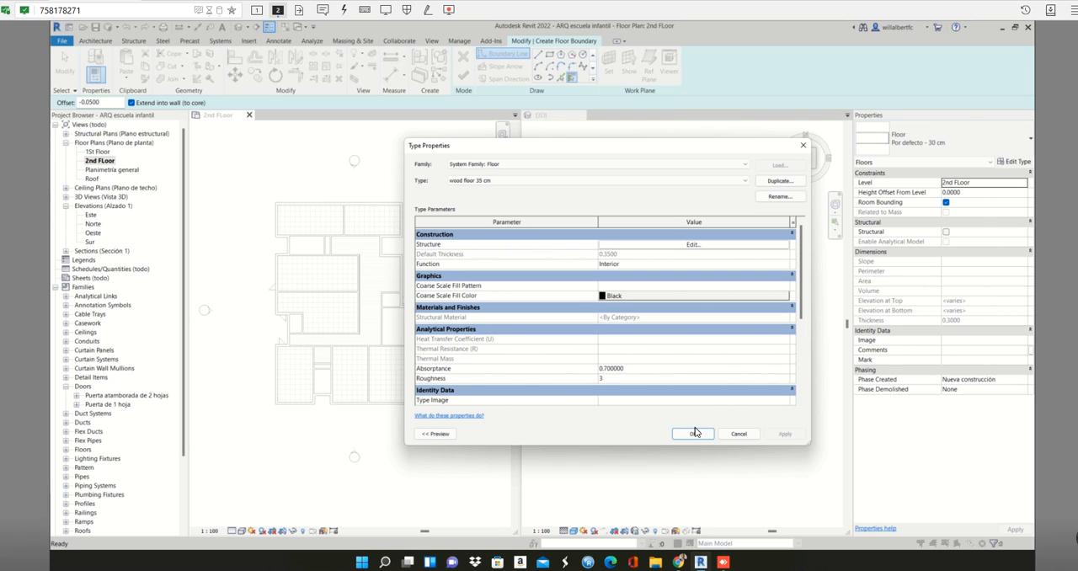
{"action": "left_click", "coordinate": [693, 434]}
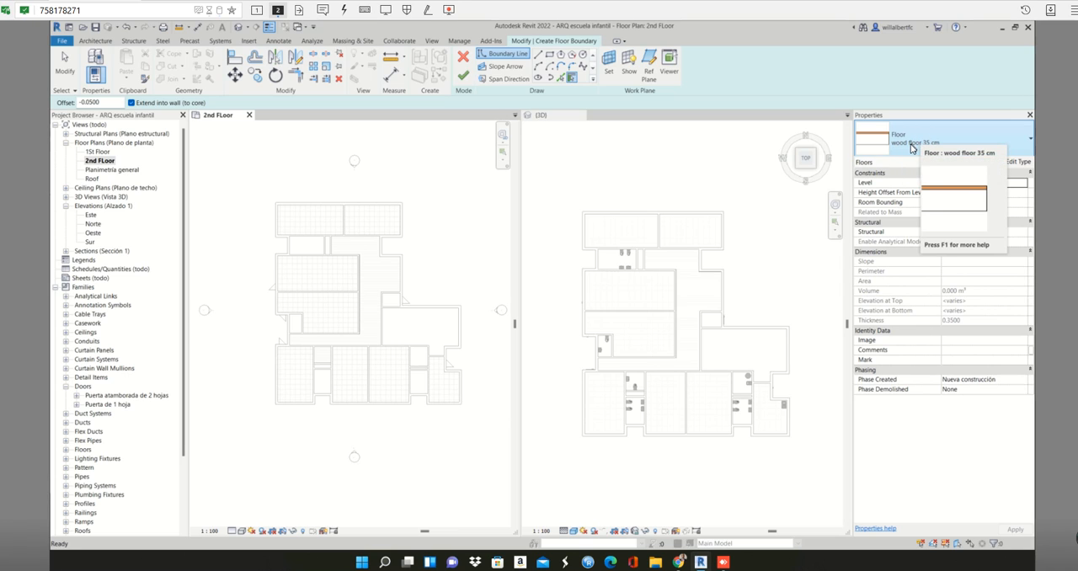
- Create the wood floor's boundary lines with Pick Lines from the wall faces around the upper-left room of the 2nd FLoor plan
{"action": "left_click", "coordinate": [909, 145]}
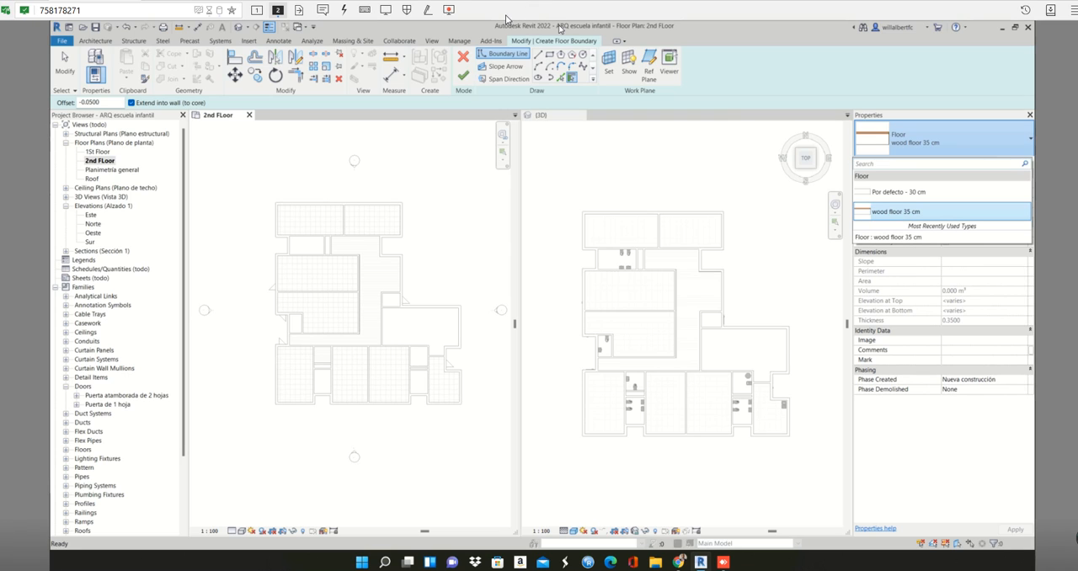
{"action": "left_click", "coordinate": [561, 82]}
{"action": "scroll", "coordinate": [300, 217], "scroll_direction": "up", "scroll_amount": 1}
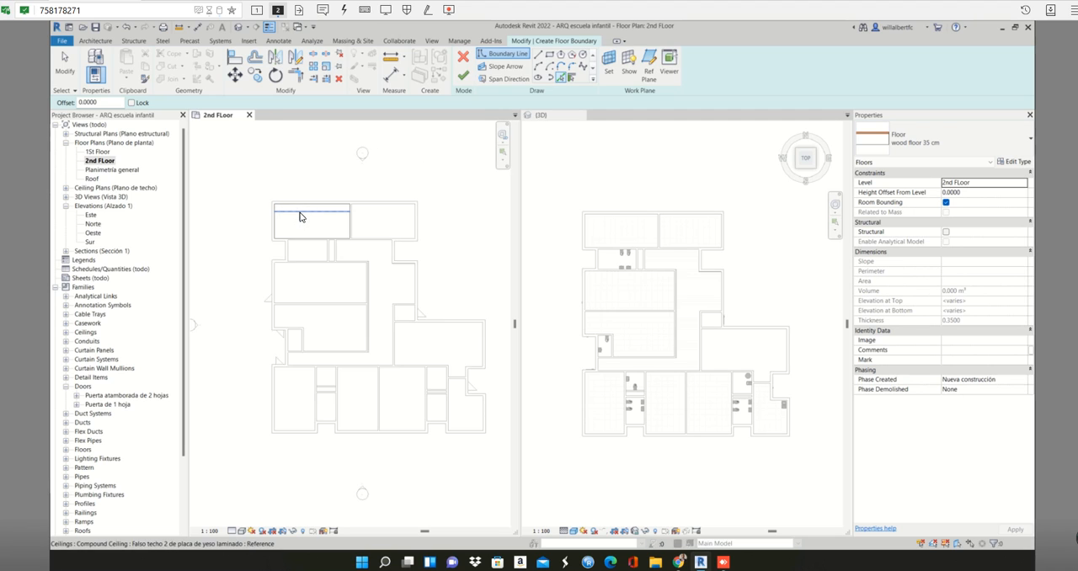
{"action": "scroll", "coordinate": [303, 215], "scroll_direction": "up", "scroll_amount": 2}
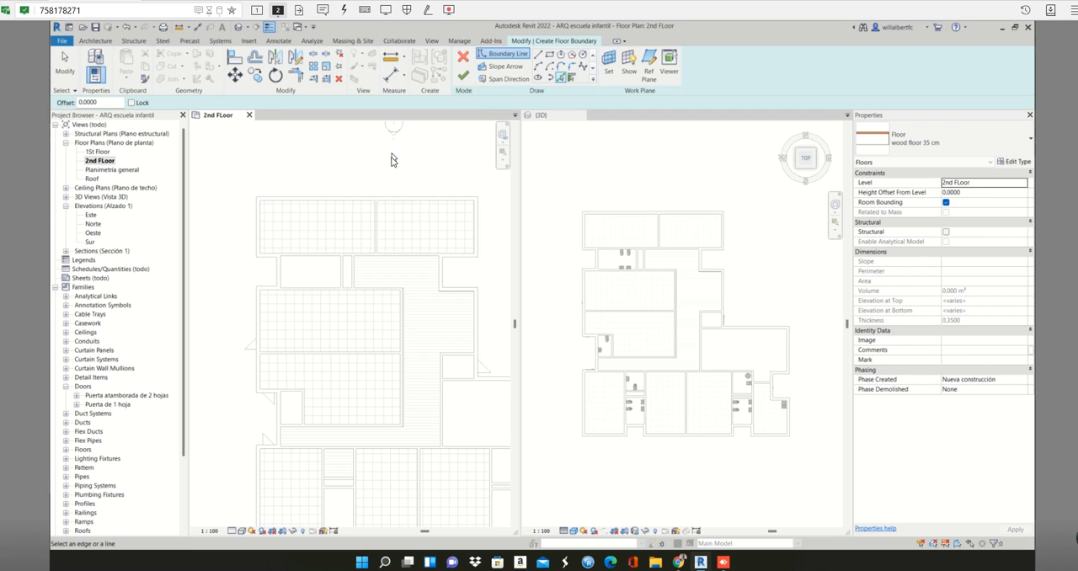
{"action": "left_click", "coordinate": [349, 205]}
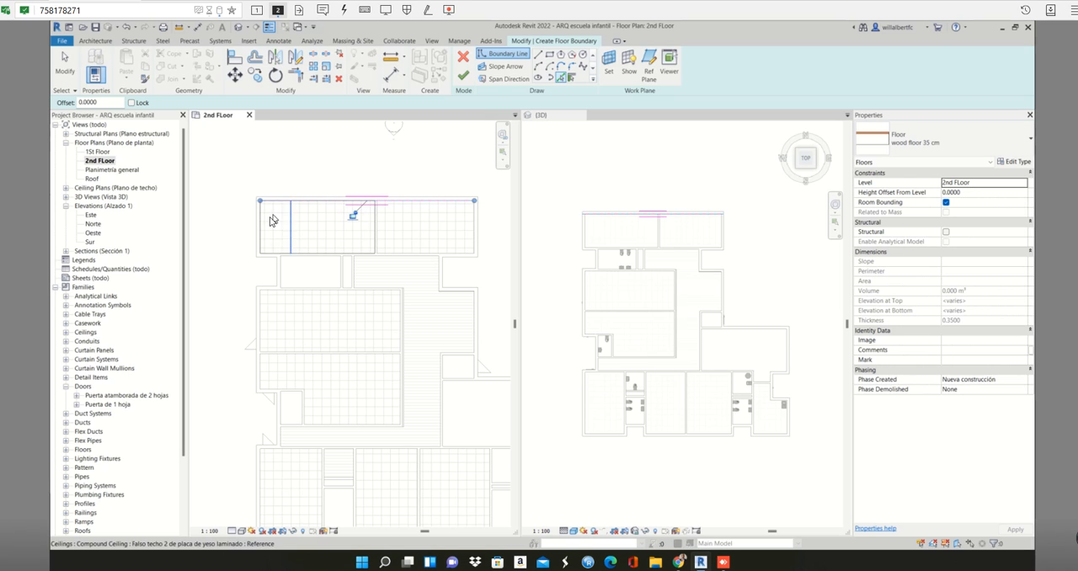
{"action": "key", "text": "Tab"}
{"action": "left_click", "coordinate": [325, 252]}
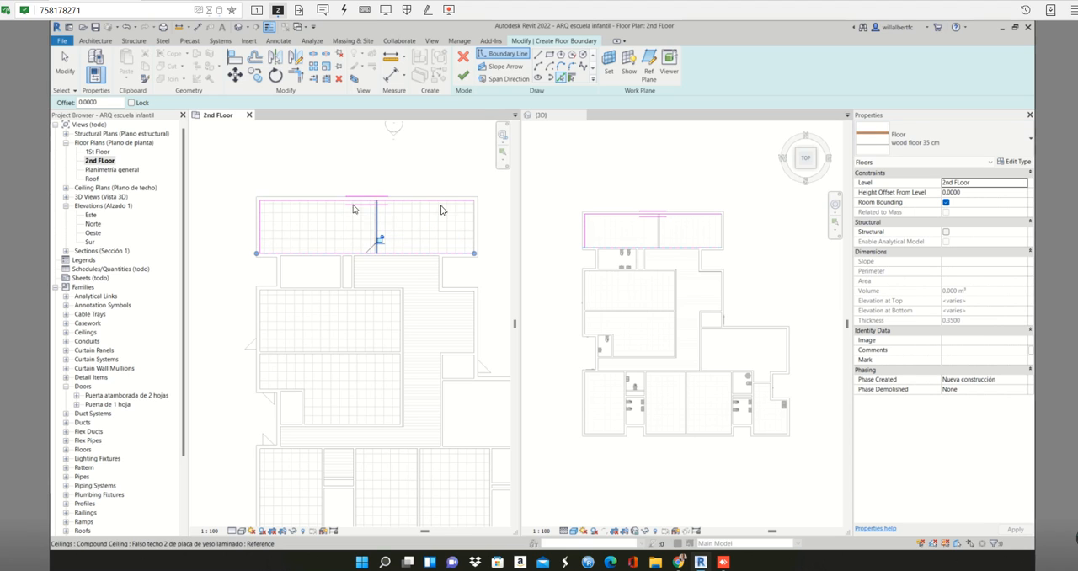
{"action": "scroll", "coordinate": [363, 214], "scroll_direction": "up", "scroll_amount": 2}
{"action": "scroll", "coordinate": [366, 215], "scroll_direction": "up", "scroll_amount": 2}
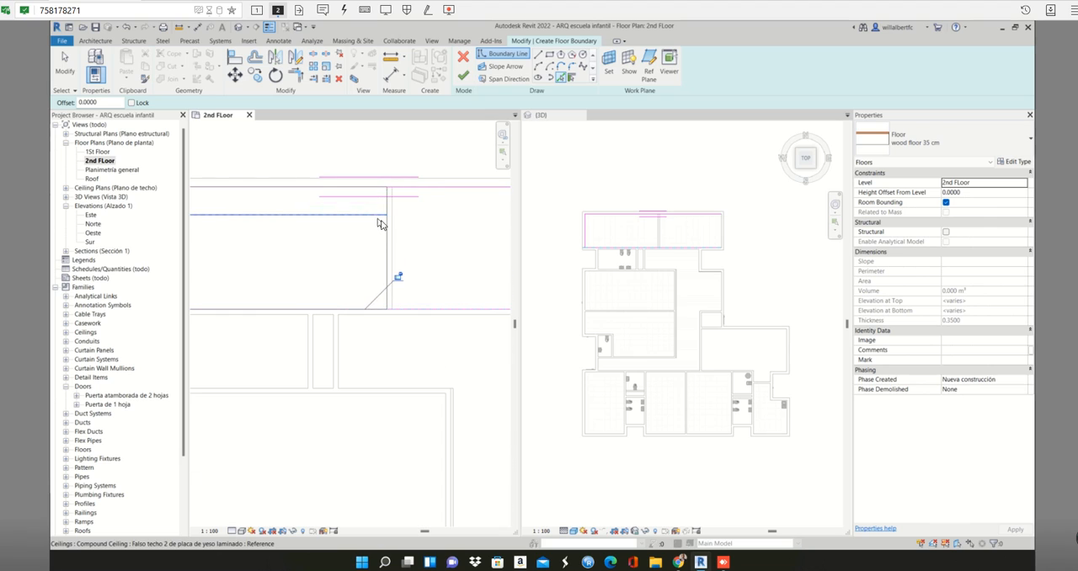
{"action": "left_click", "coordinate": [388, 228]}
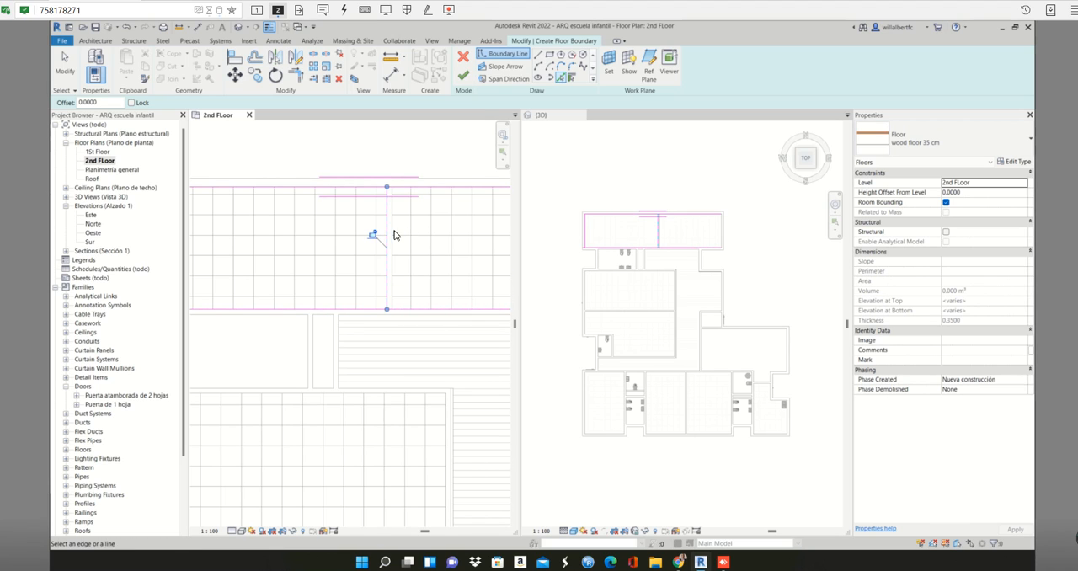
{"action": "scroll", "coordinate": [389, 232], "scroll_direction": "down", "scroll_amount": 1}
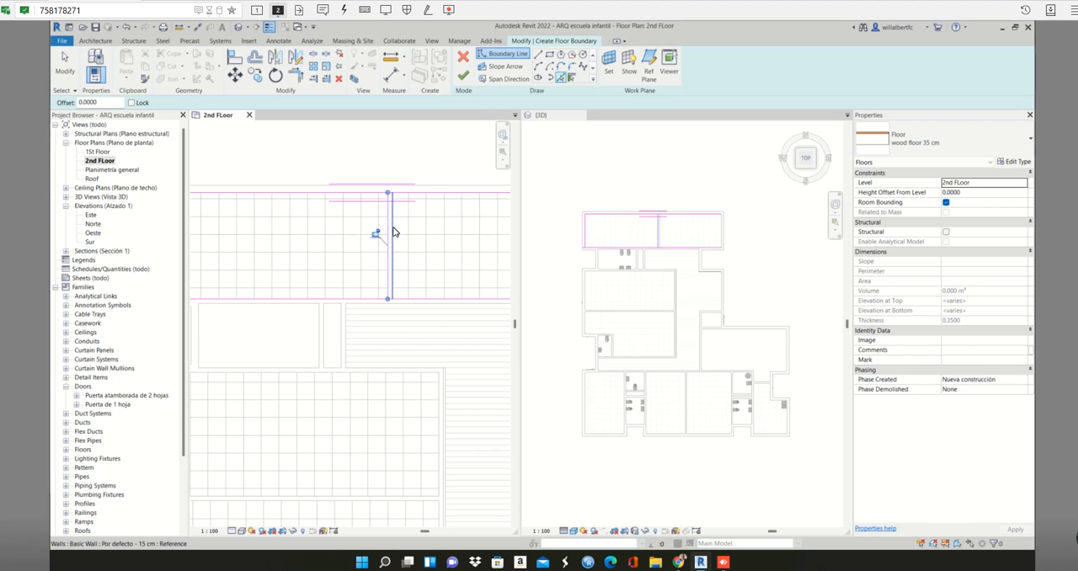
{"action": "scroll", "coordinate": [358, 234], "scroll_direction": "down", "scroll_amount": 2}
{"action": "middle_click_drag", "start_coordinate": [351, 231], "coordinate": [544, 228]}
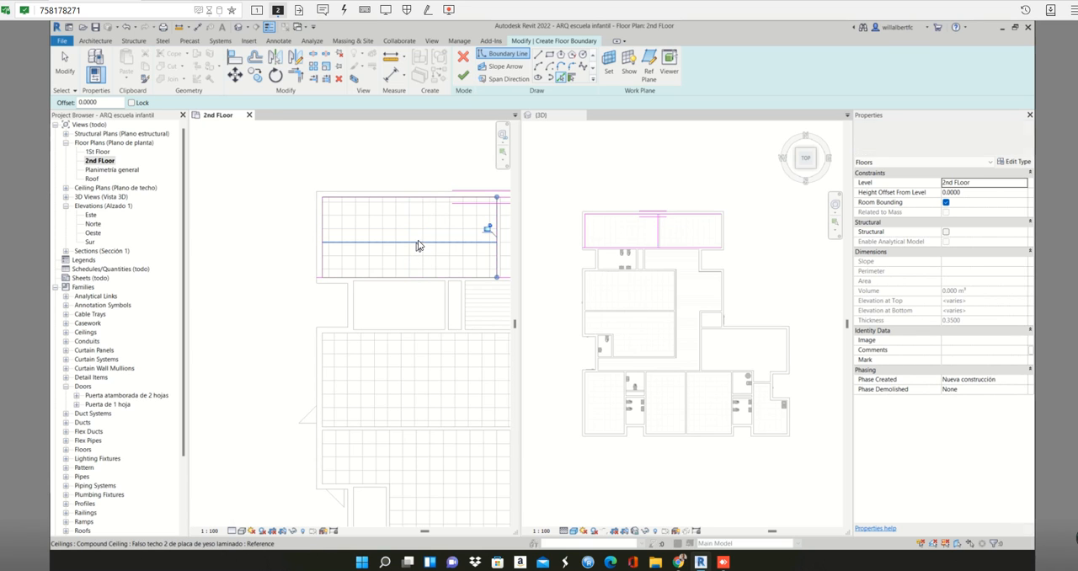
- Trim the picked boundary lines to corners so they form a closed rectangle around the upper-left room
{"action": "key", "text": "Escape"}
{"action": "middle_click_drag", "start_coordinate": [423, 233], "coordinate": [337, 226]}
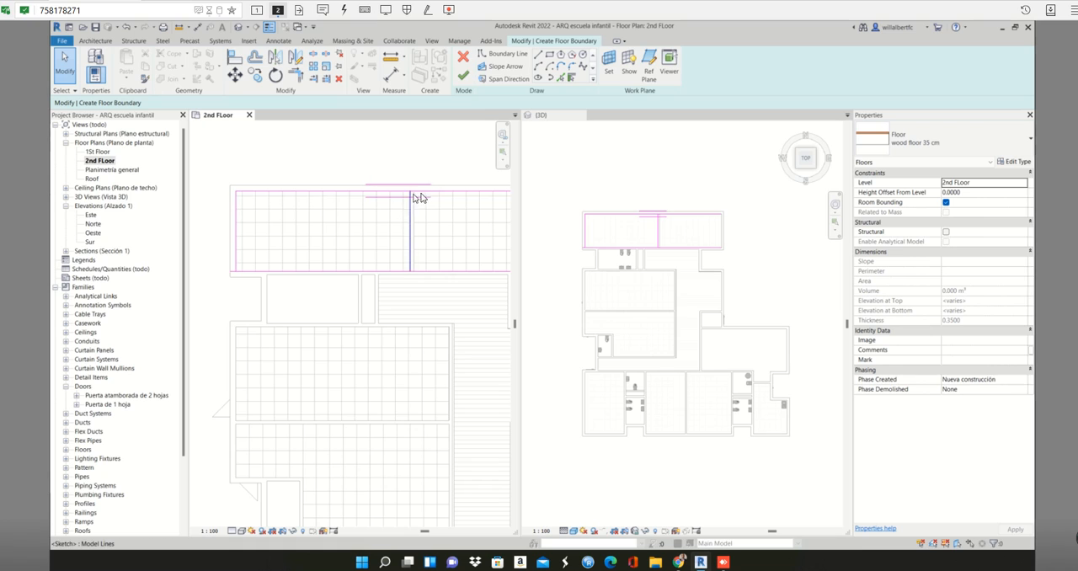
{"action": "left_click", "coordinate": [415, 197]}
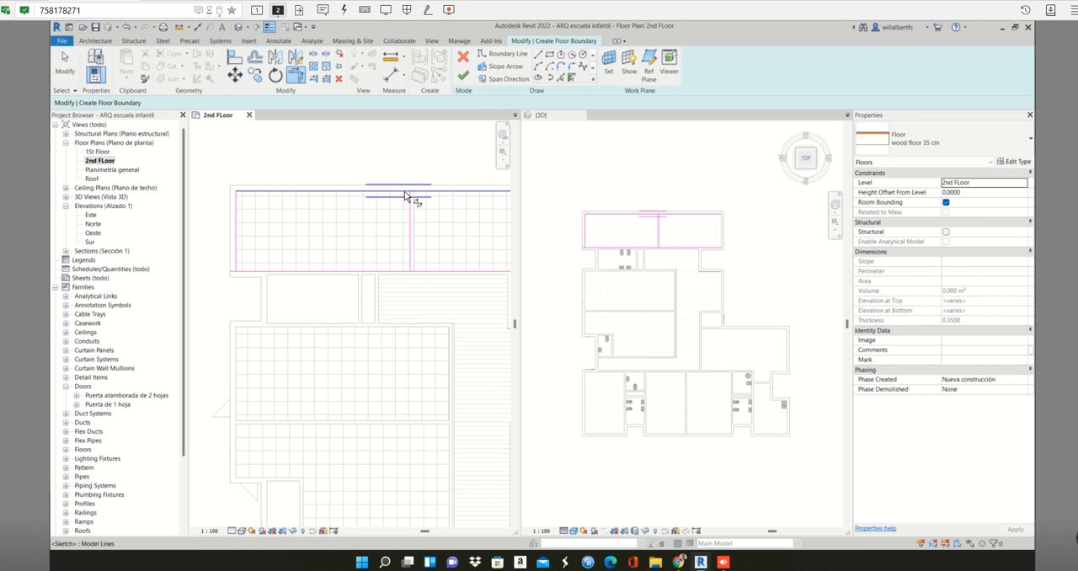
{"action": "key", "text": "Delete"}
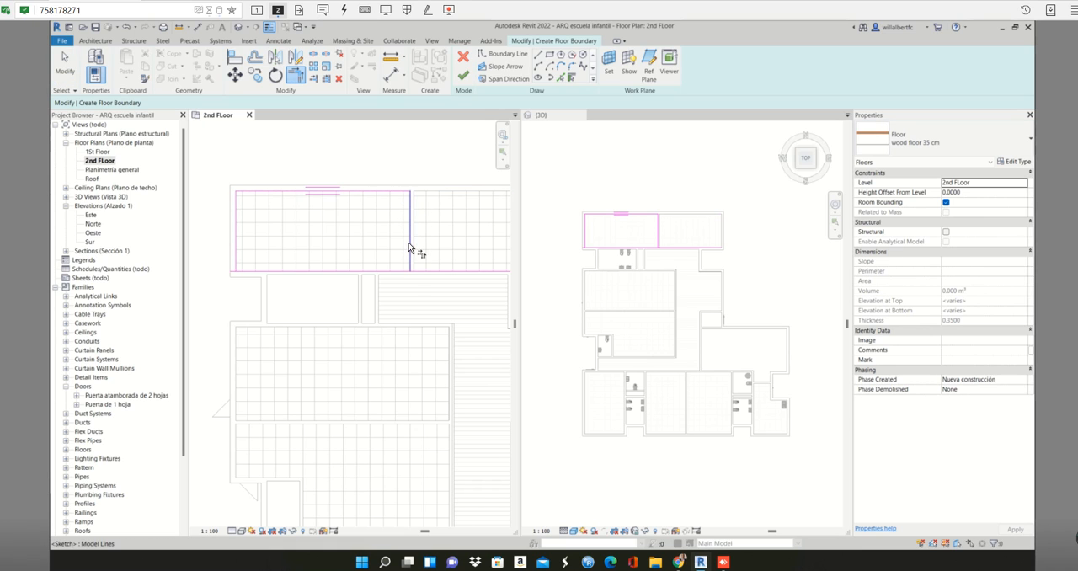
{"action": "left_click", "coordinate": [410, 247]}
{"action": "left_click", "coordinate": [390, 271]}
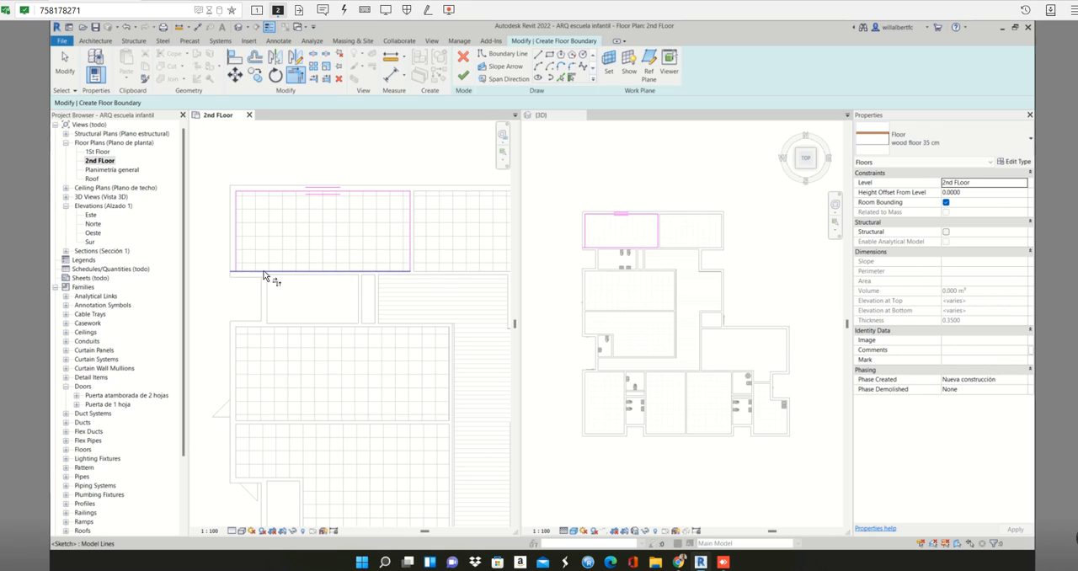
{"action": "left_click", "coordinate": [263, 272]}
{"action": "left_click", "coordinate": [237, 244]}
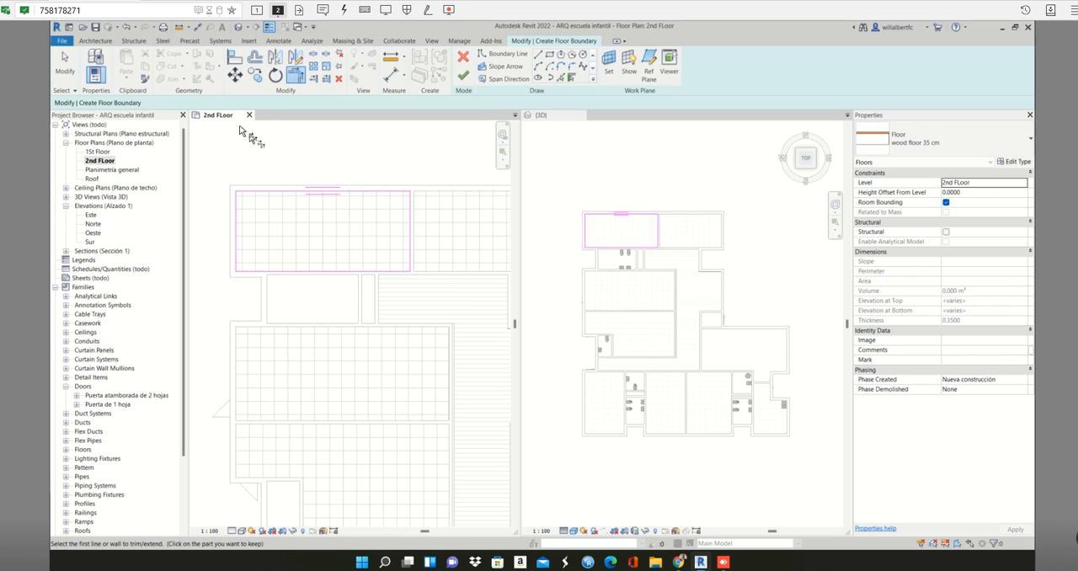
- Finish the floor sketch without saving the project, attach the walls to the floor's bottom, and detach the targets the walls miss
{"action": "left_click", "coordinate": [465, 76]}
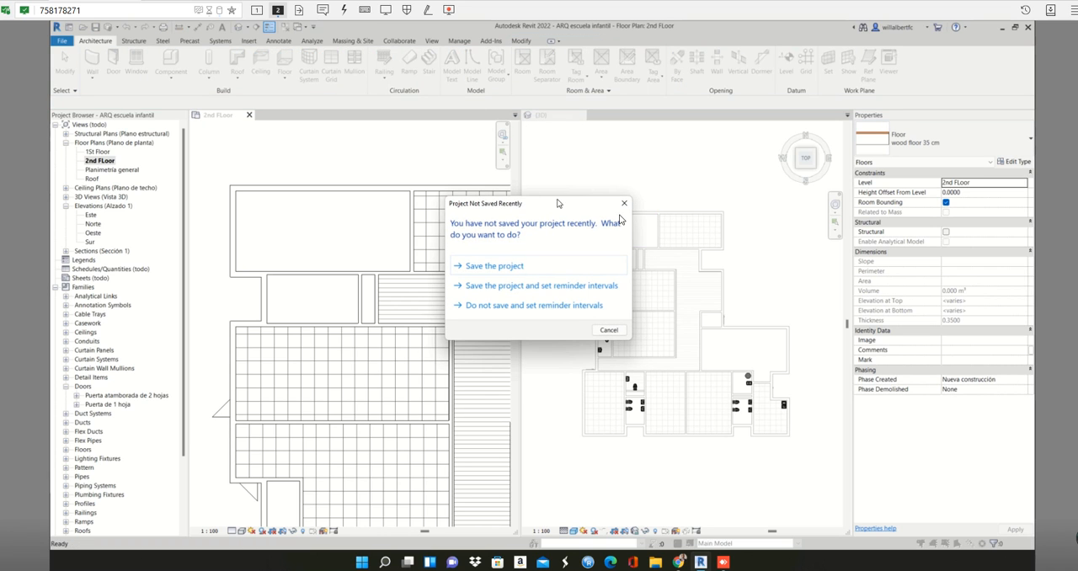
{"action": "left_click", "coordinate": [625, 203]}
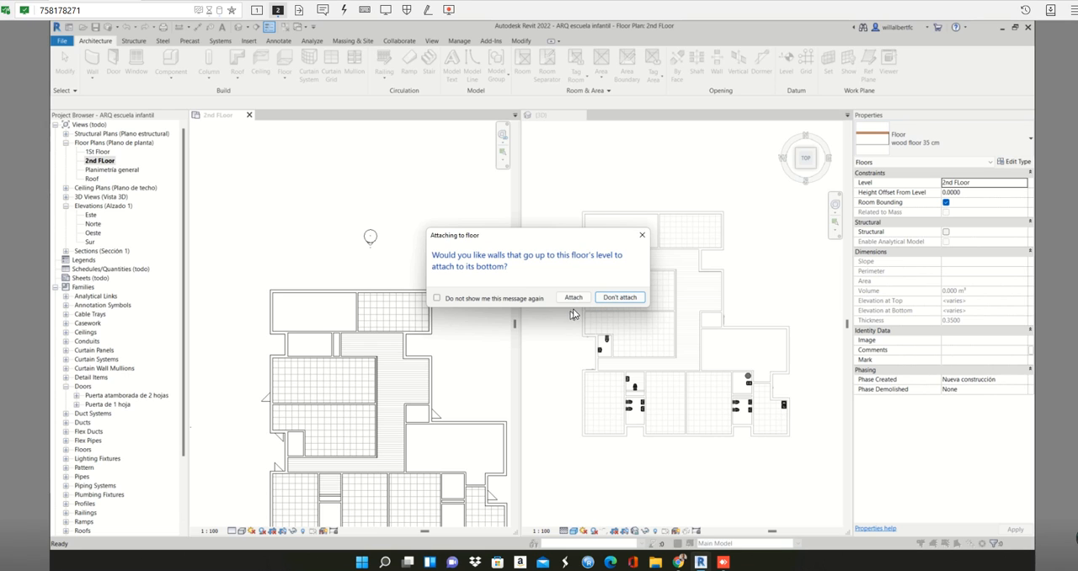
{"action": "left_click", "coordinate": [573, 299]}
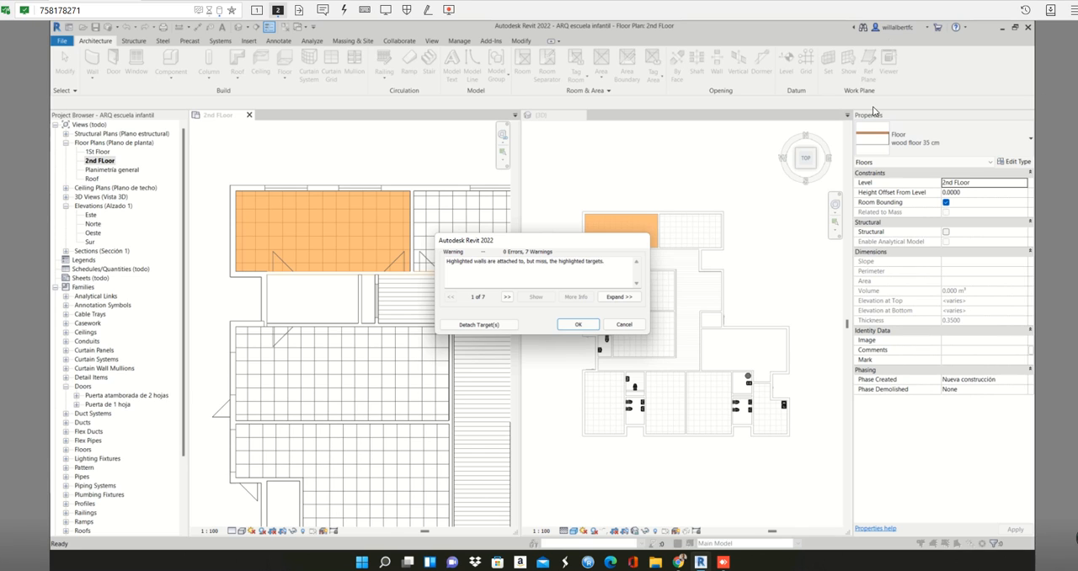
{"action": "left_click", "coordinate": [512, 328]}
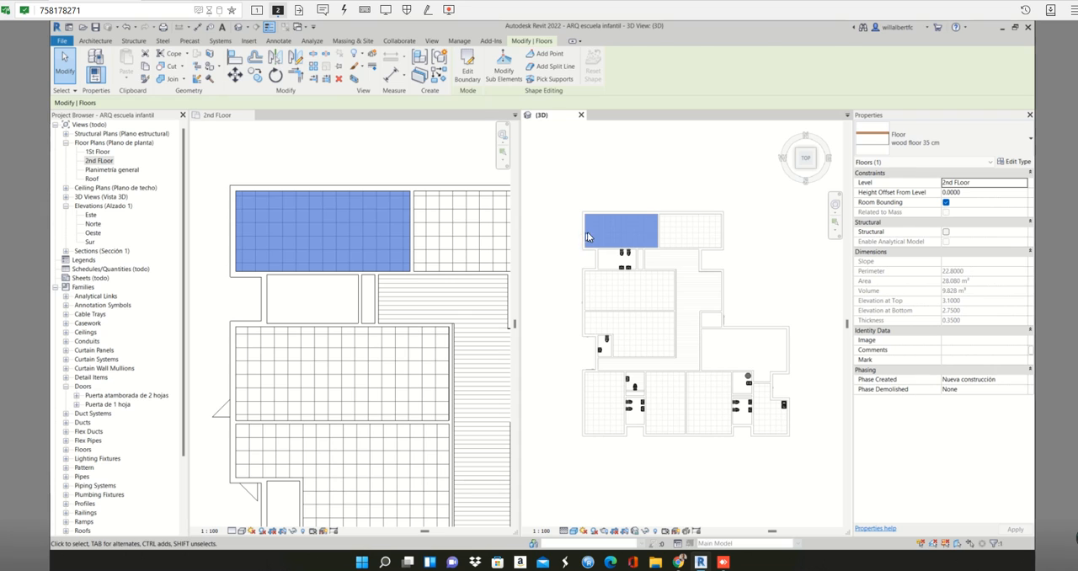
- Isolate the upper-left room's floor and enclosing walls of the 2nd FLoor in a section box in the 3D view
{"action": "key", "text": "Escape"}
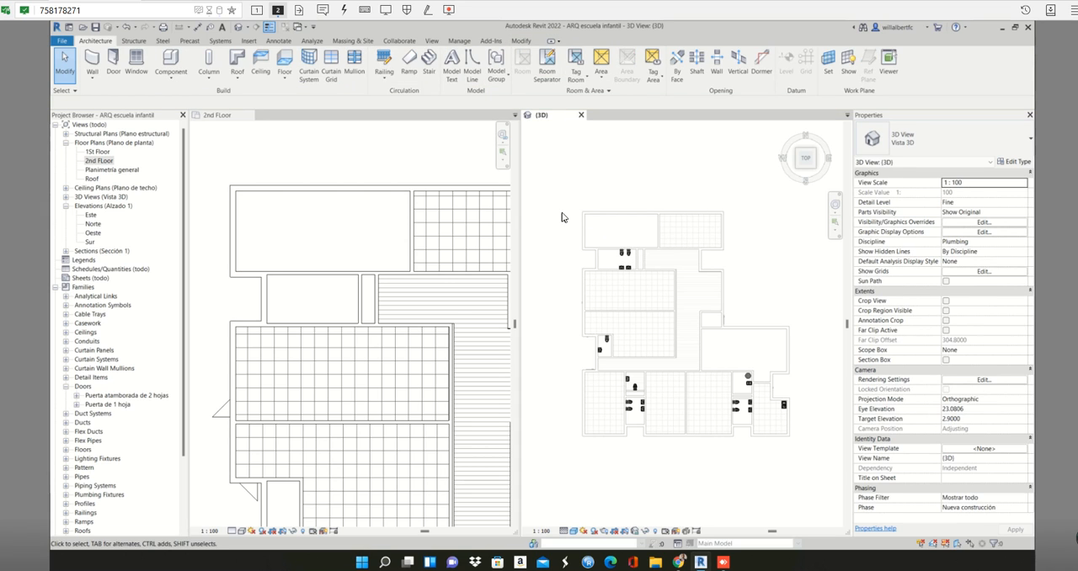
{"action": "middle_click_drag", "start_coordinate": [657, 222], "coordinate": [612, 149], "text": "shift"}
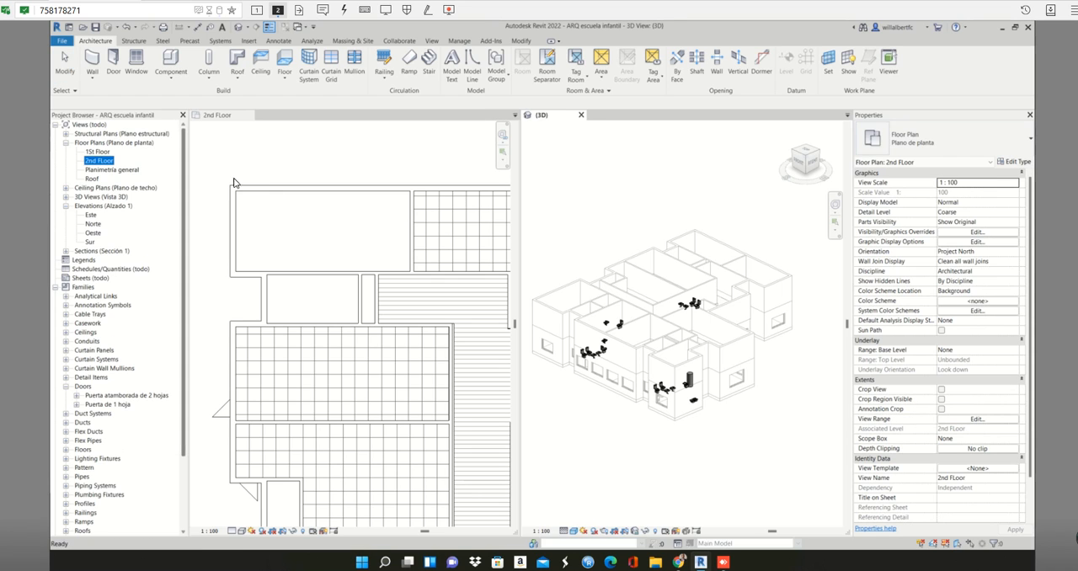
{"action": "left_click", "coordinate": [257, 190]}
{"action": "left_click_drag", "start_coordinate": [223, 176], "coordinate": [425, 299]}
{"action": "left_click", "coordinate": [741, 226]}
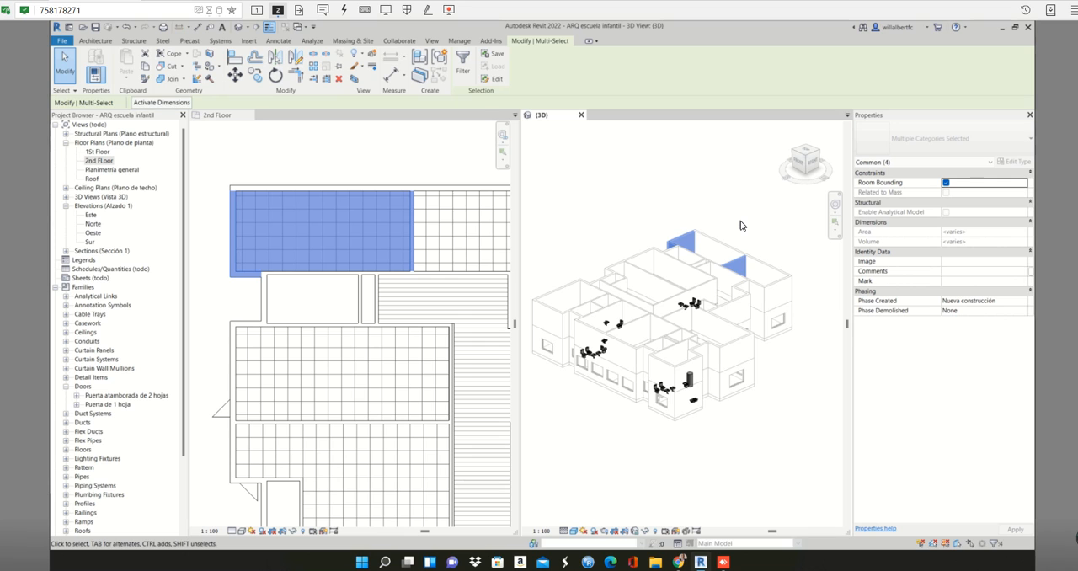
{"action": "key", "text": "b"}
{"action": "key", "text": "x"}
{"action": "key", "text": "Escape"}
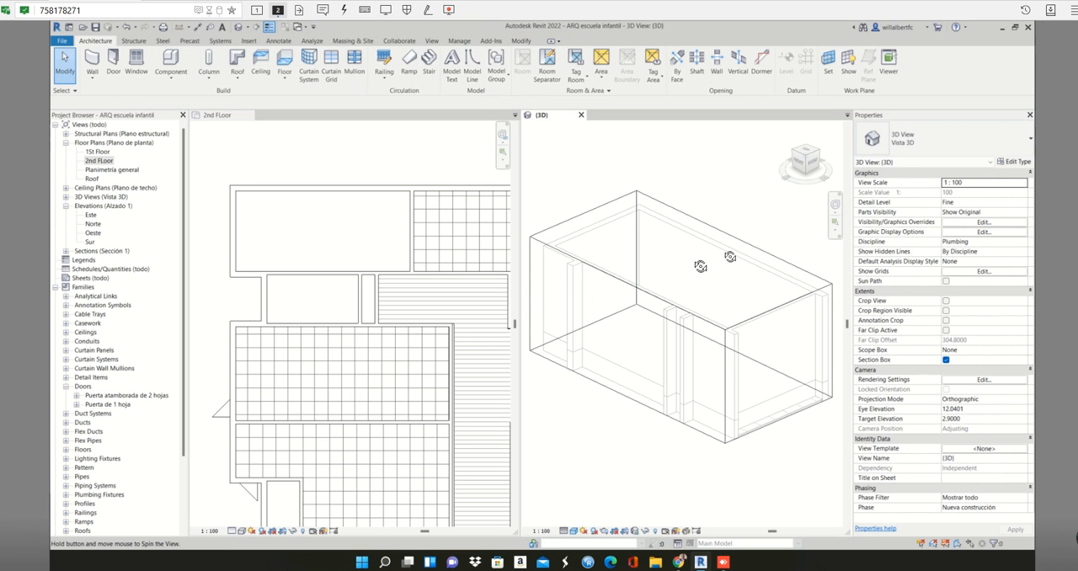
- Pull the section box's long exterior face inward so it cuts away the room's outer wall and exposes the floor
{"action": "middle_click_drag", "start_coordinate": [696, 264], "coordinate": [534, 214], "text": "shift"}
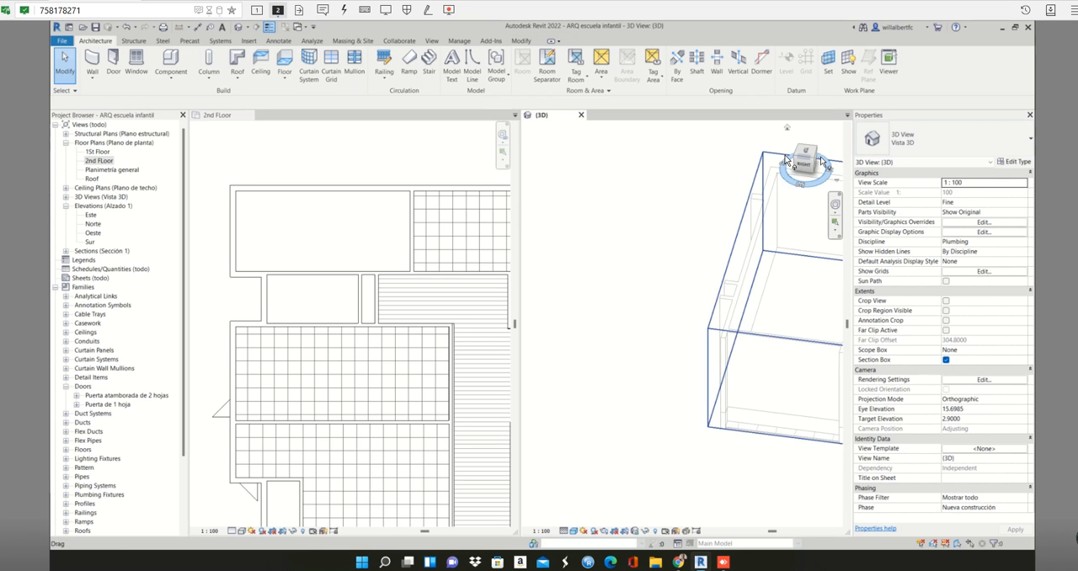
{"action": "left_click", "coordinate": [811, 165]}
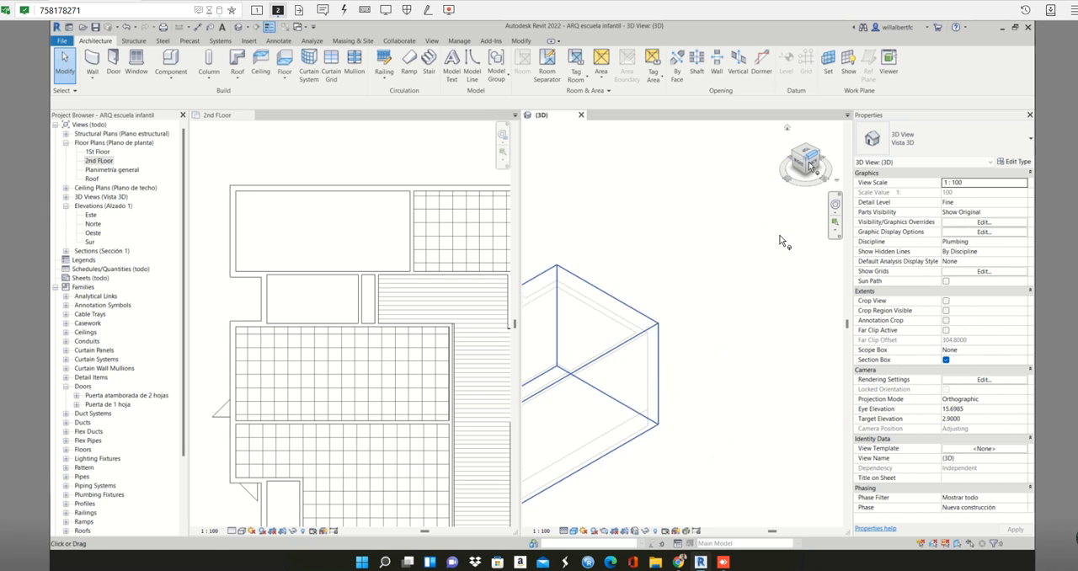
{"action": "left_click", "coordinate": [762, 383]}
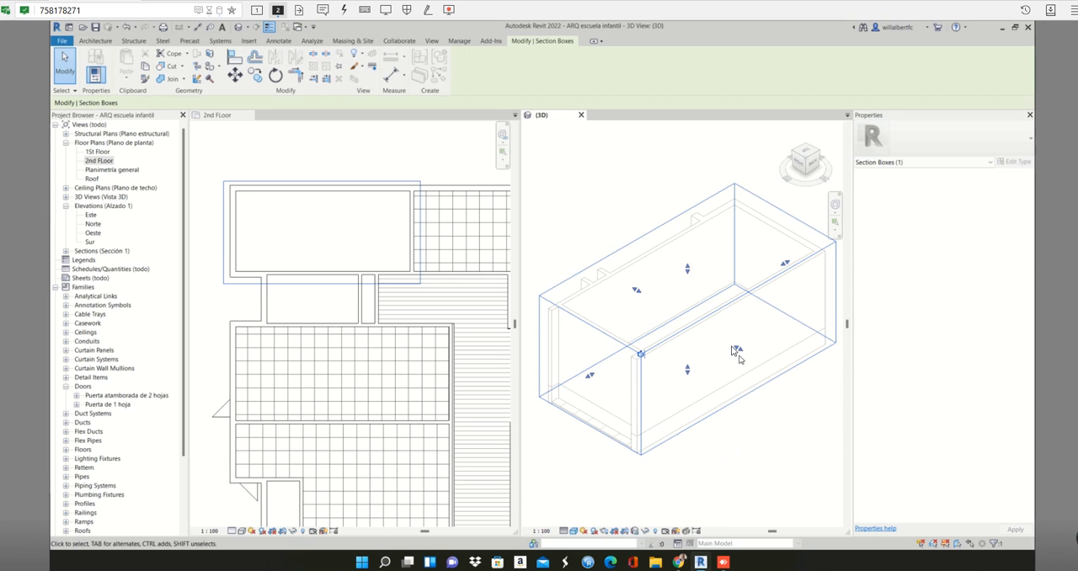
{"action": "left_click_drag", "start_coordinate": [735, 348], "coordinate": [718, 336]}
{"action": "left_click", "coordinate": [739, 424]}
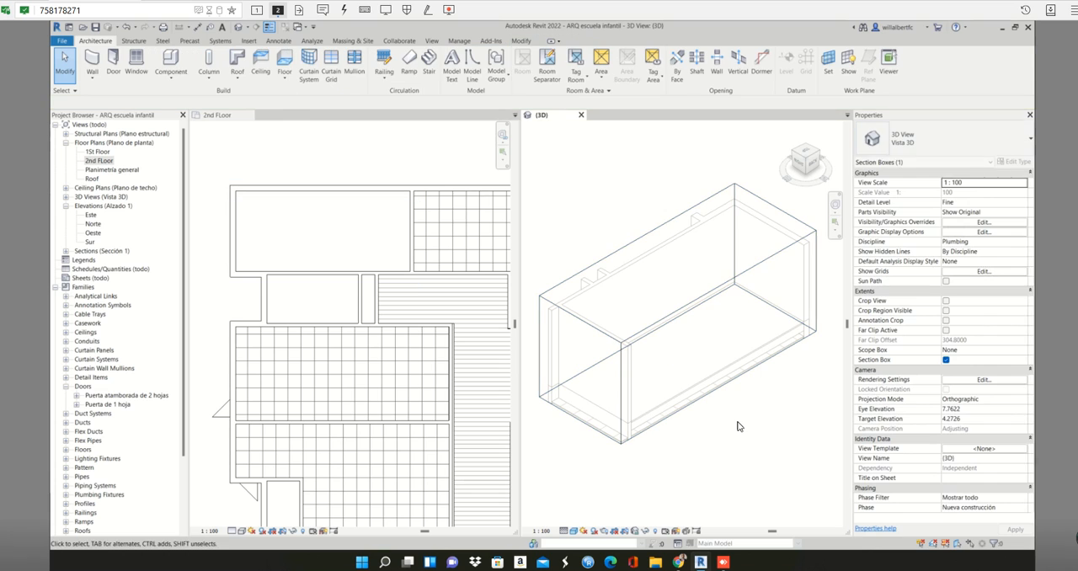
- Highlight the wood floor 35 cm of the upper-left room and examine its cut edge in the sectioned 3D view
{"action": "left_click", "coordinate": [388, 196]}
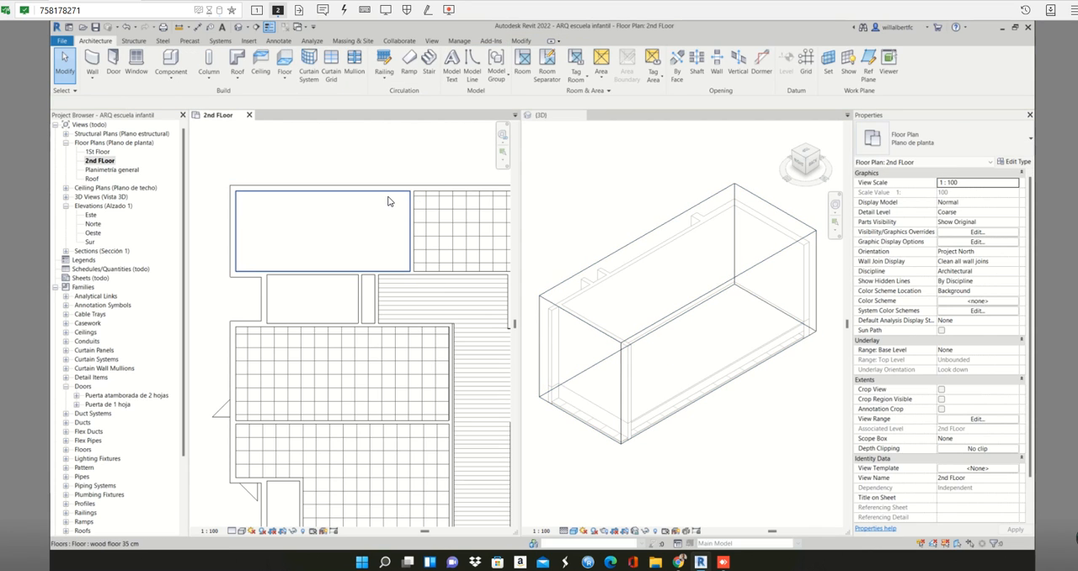
{"action": "left_click", "coordinate": [388, 196]}
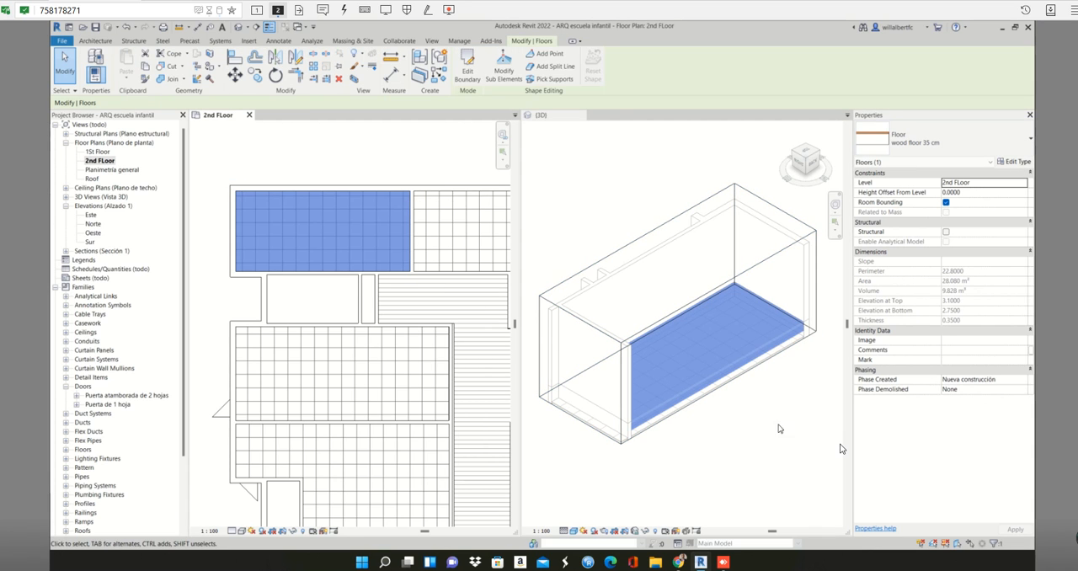
{"action": "scroll", "coordinate": [821, 336], "scroll_direction": "up", "scroll_amount": 2}
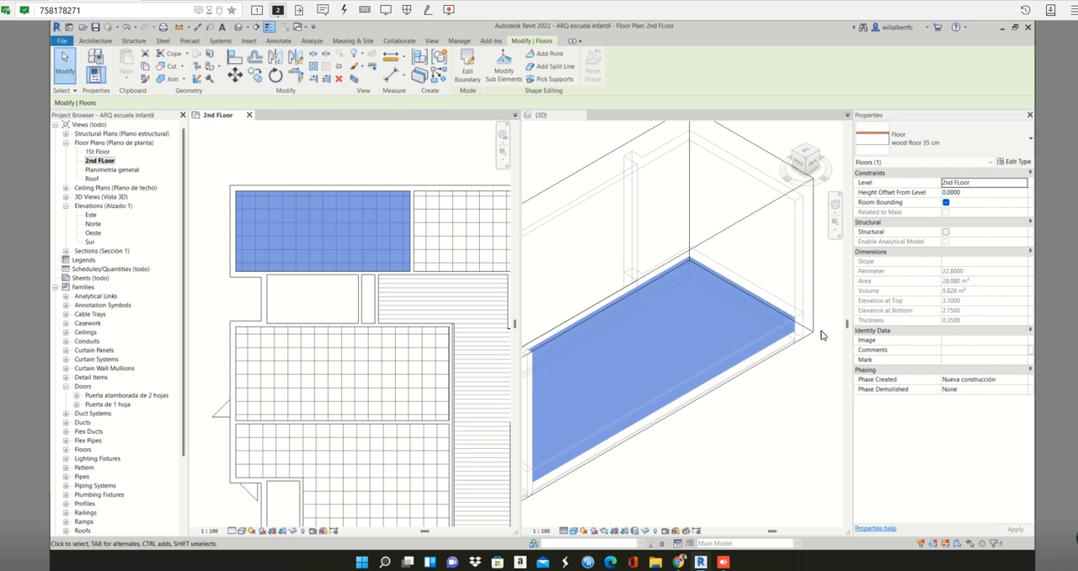
{"action": "left_click", "coordinate": [759, 312]}
{"action": "middle_click_drag", "start_coordinate": [759, 337], "coordinate": [729, 294], "text": "shift"}
{"action": "scroll", "coordinate": [787, 379], "scroll_direction": "up", "scroll_amount": 2}
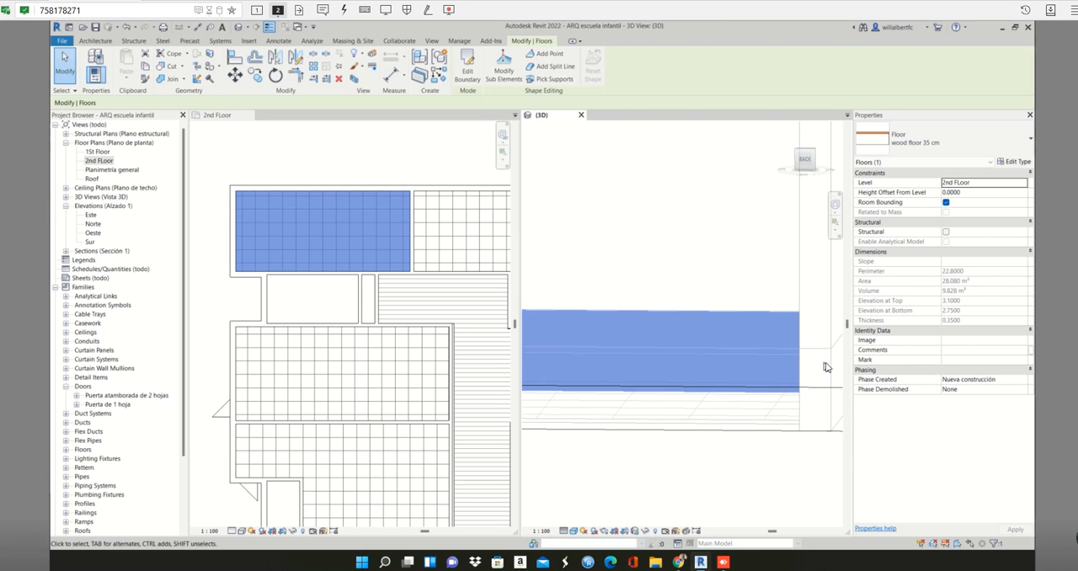
{"action": "left_click", "coordinate": [836, 385]}
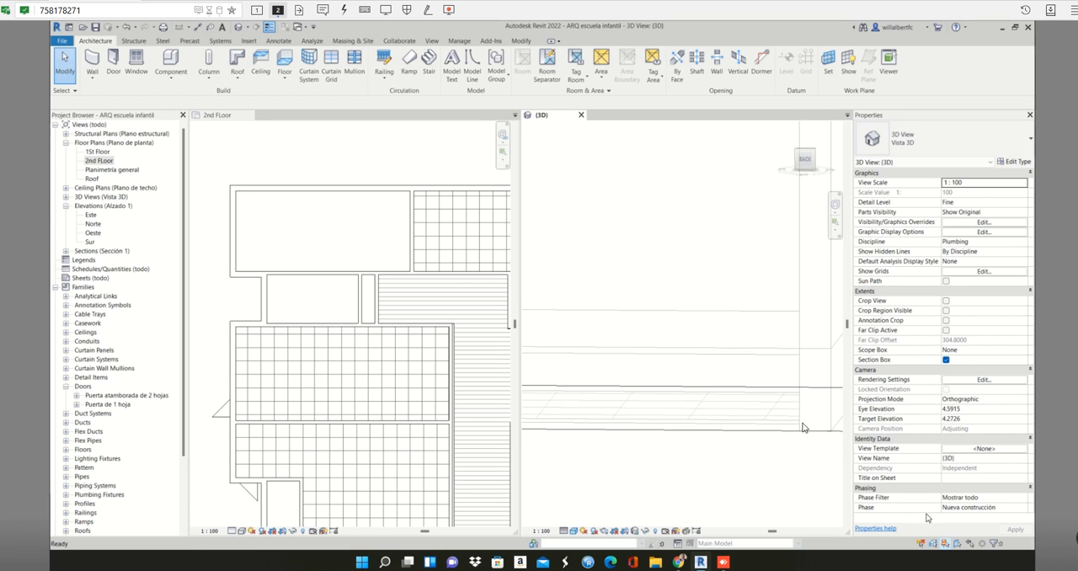
- Compare the wood floor's edge with the 25 cm exterior wall below and the walls above in the Back view
{"action": "left_click", "coordinate": [826, 401]}
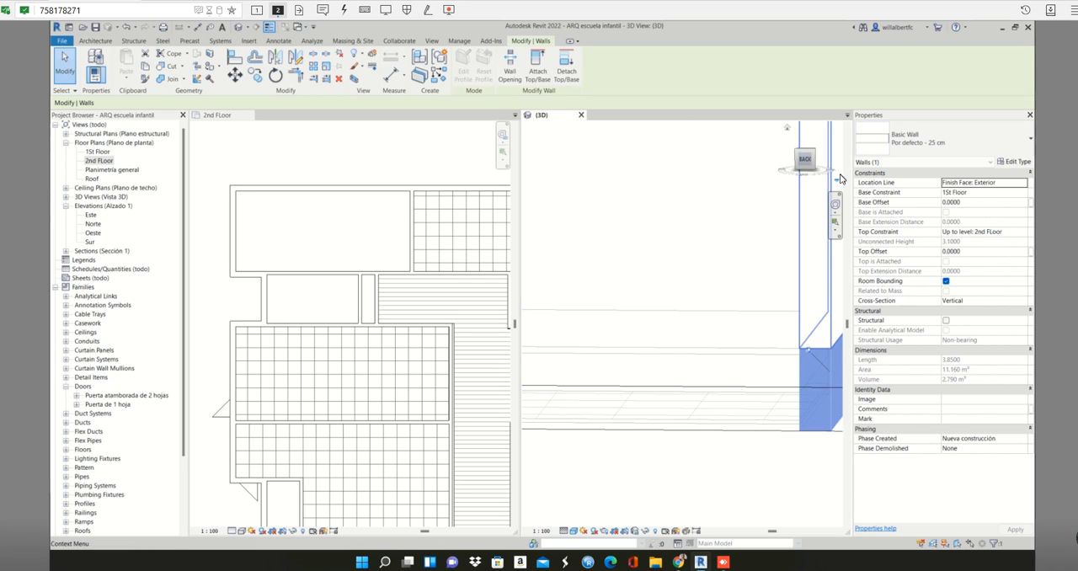
{"action": "left_click_drag", "start_coordinate": [806, 165], "coordinate": [805, 163]}
{"action": "left_click", "coordinate": [806, 165]}
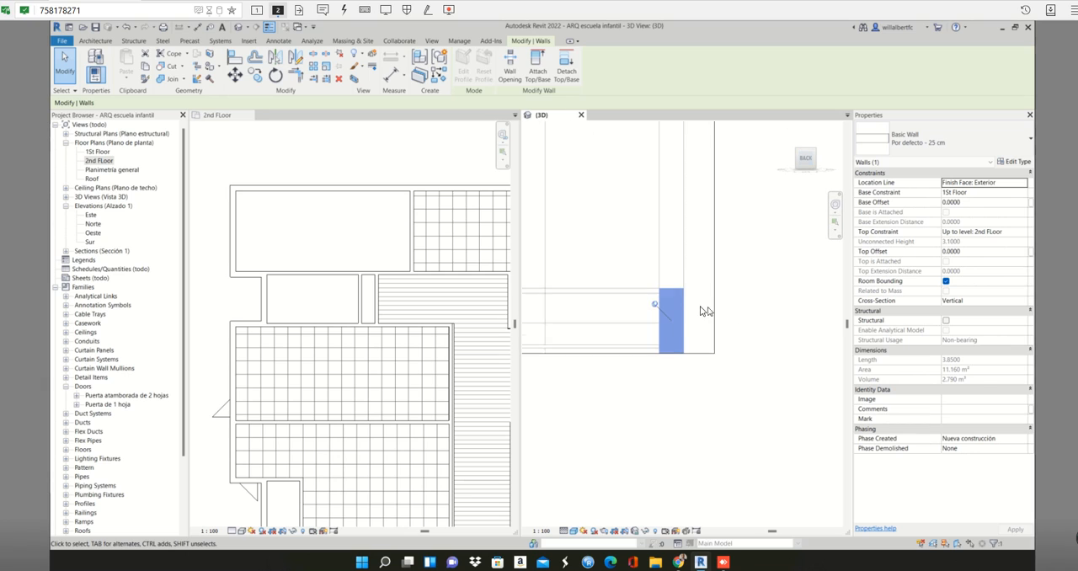
{"action": "scroll", "coordinate": [643, 298], "scroll_direction": "up", "scroll_amount": 2}
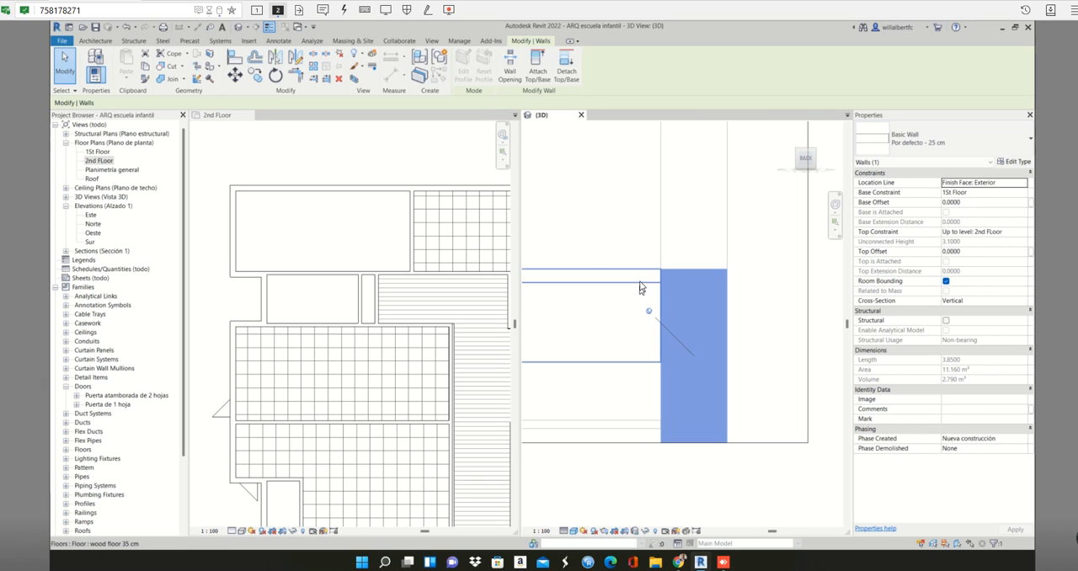
{"action": "left_click", "coordinate": [401, 199]}
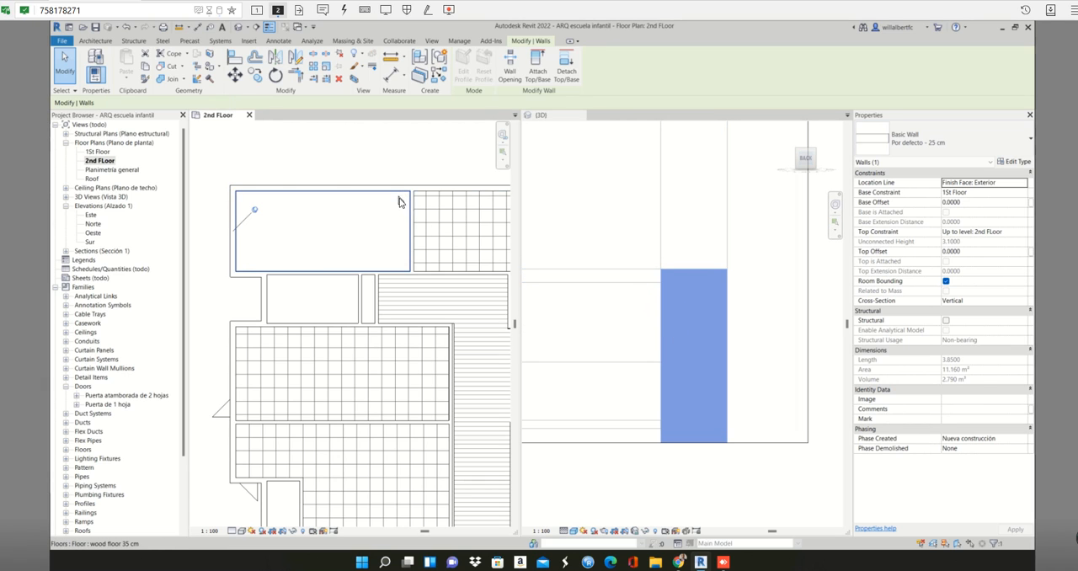
{"action": "left_click", "coordinate": [409, 207]}
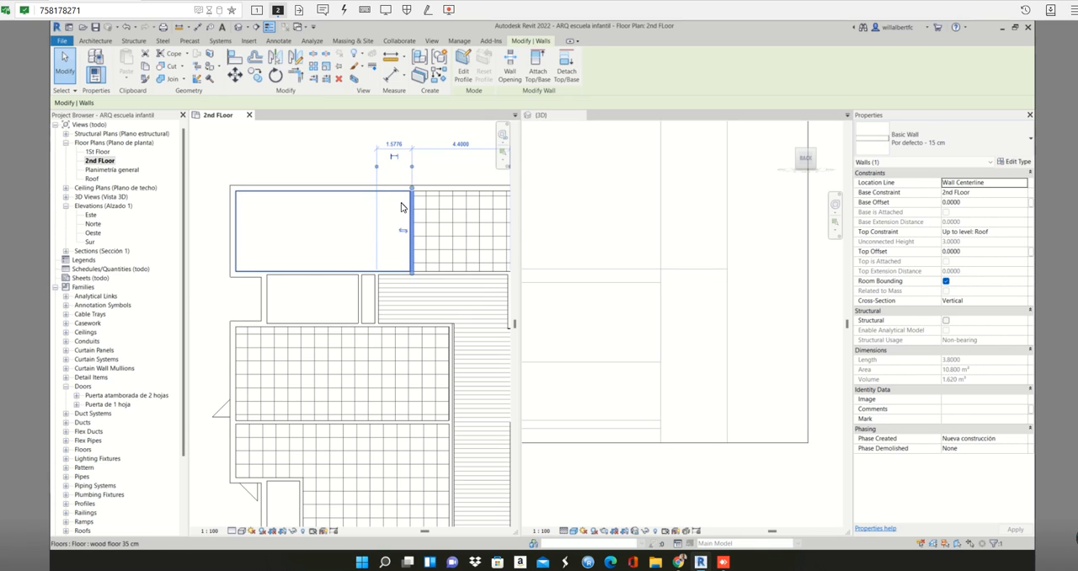
{"action": "left_click", "coordinate": [401, 202]}
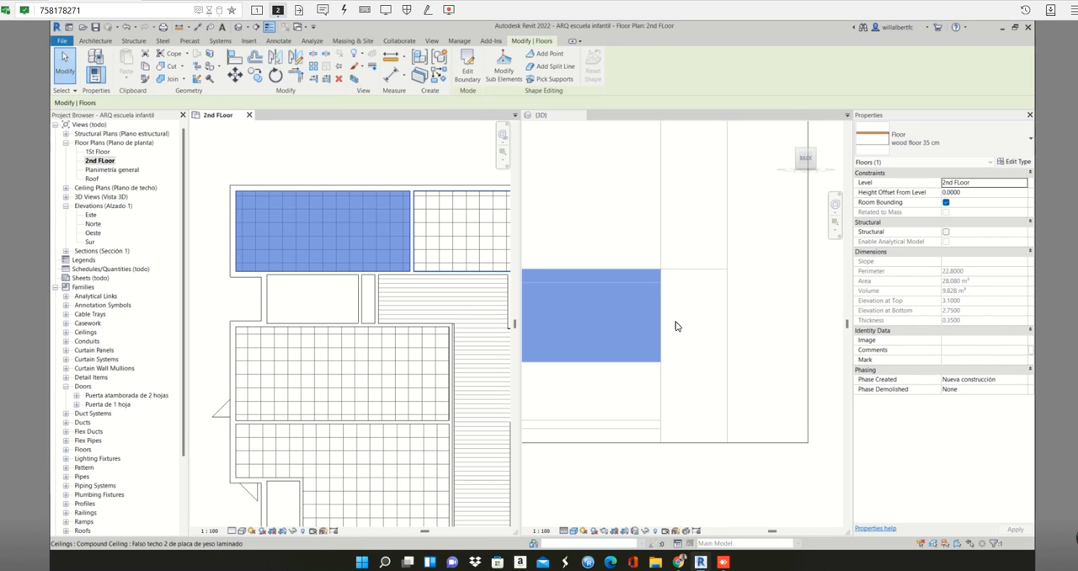
{"action": "left_click", "coordinate": [691, 282]}
{"action": "left_click", "coordinate": [691, 279]}
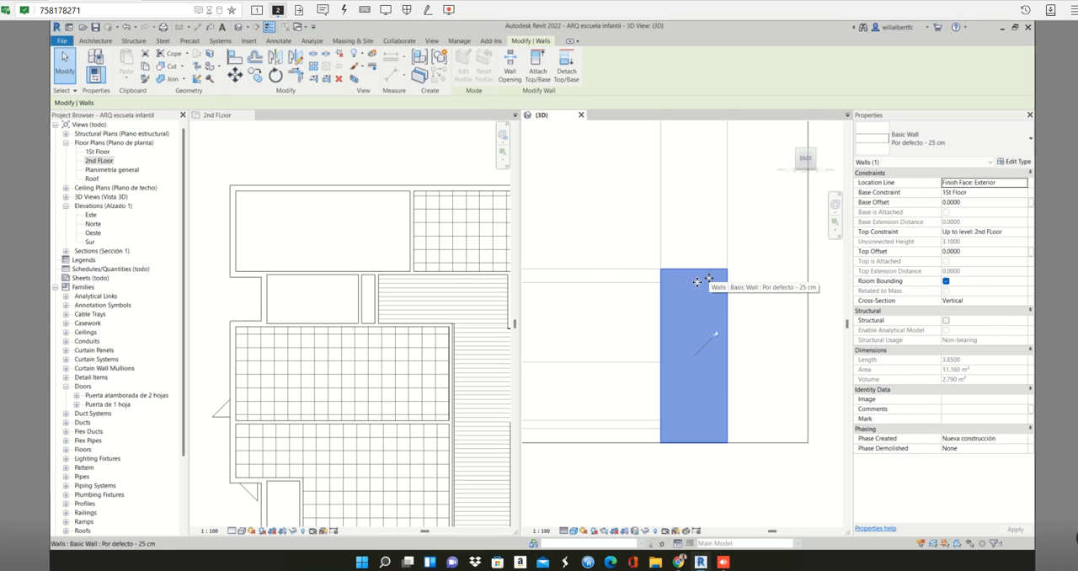
{"action": "key", "text": "Tab"}
{"action": "left_click", "coordinate": [697, 282]}
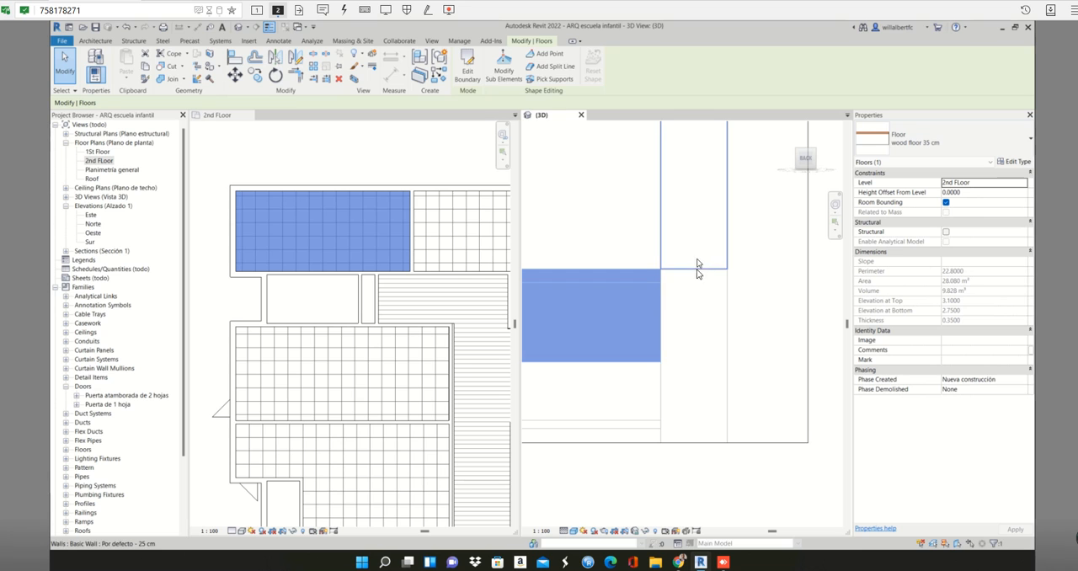
{"action": "scroll", "coordinate": [694, 278], "scroll_direction": "down", "scroll_amount": 3}
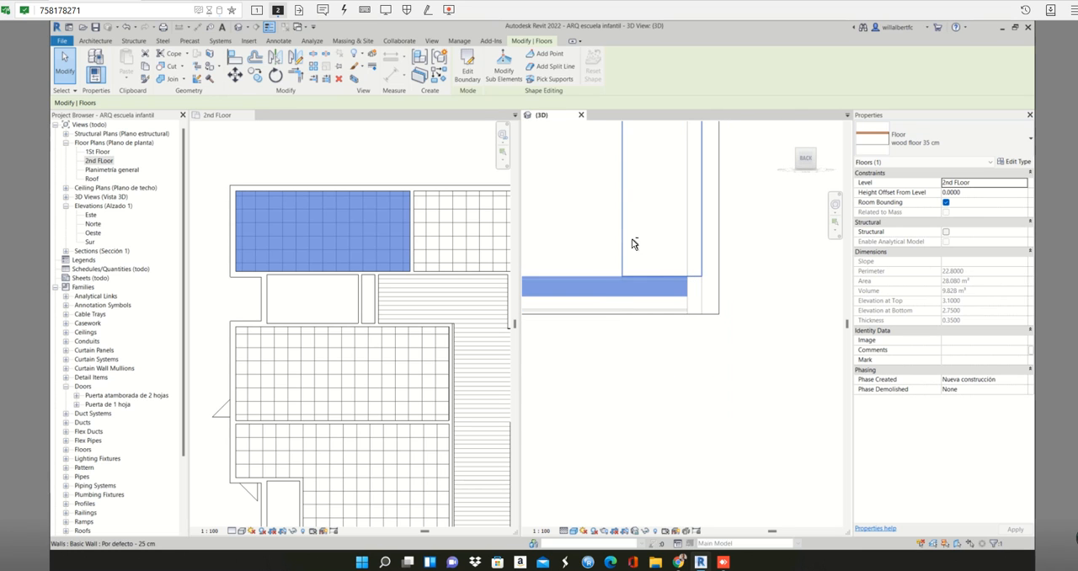
{"action": "middle_click_drag", "start_coordinate": [634, 244], "coordinate": [685, 357], "text": "shift"}
{"action": "left_click", "coordinate": [681, 357]}
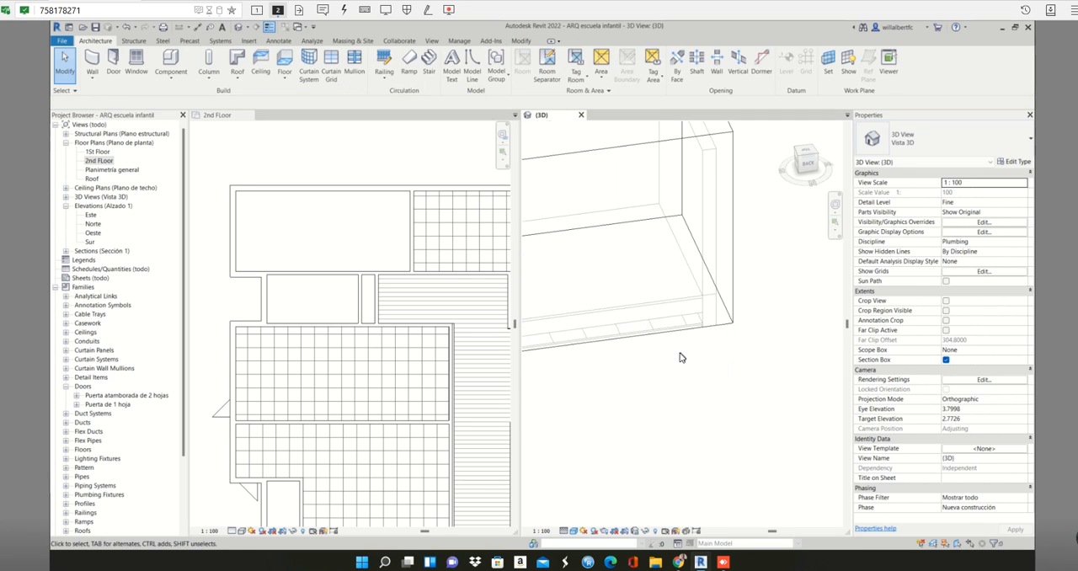
- Try to switch the sectioned 3D view's visual style to Realistic to show the wood floor's material
{"action": "scroll", "coordinate": [681, 357], "scroll_direction": "down", "scroll_amount": 5}
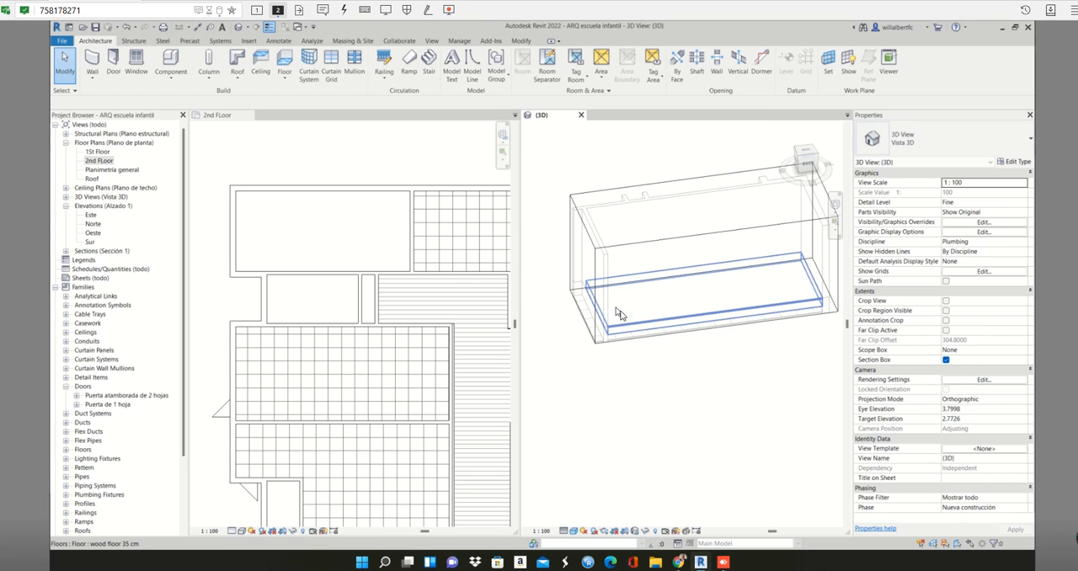
{"action": "left_click", "coordinate": [624, 319]}
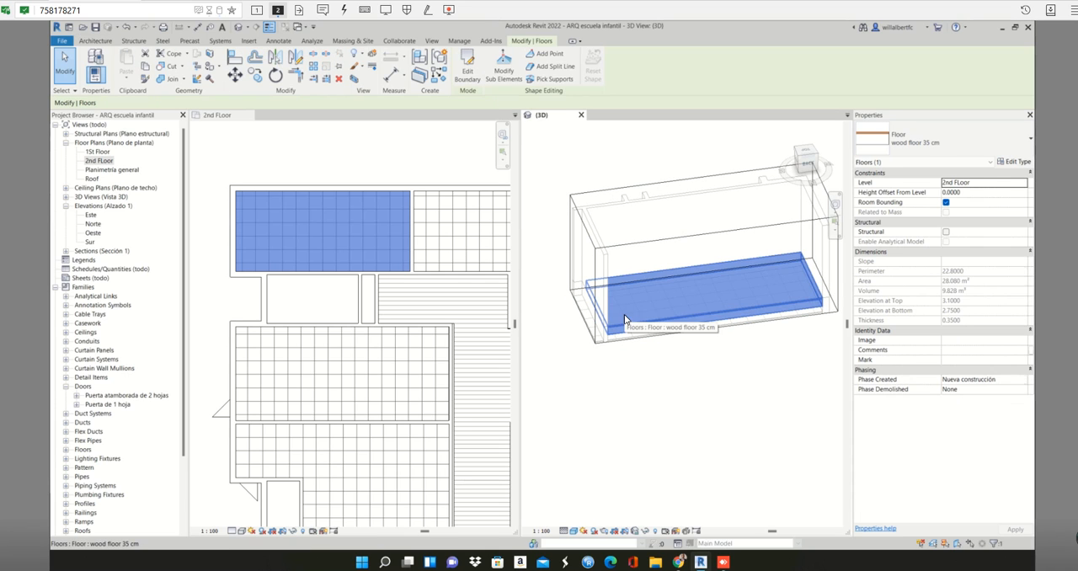
{"action": "left_click", "coordinate": [576, 531]}
{"action": "left_click", "coordinate": [584, 519]}
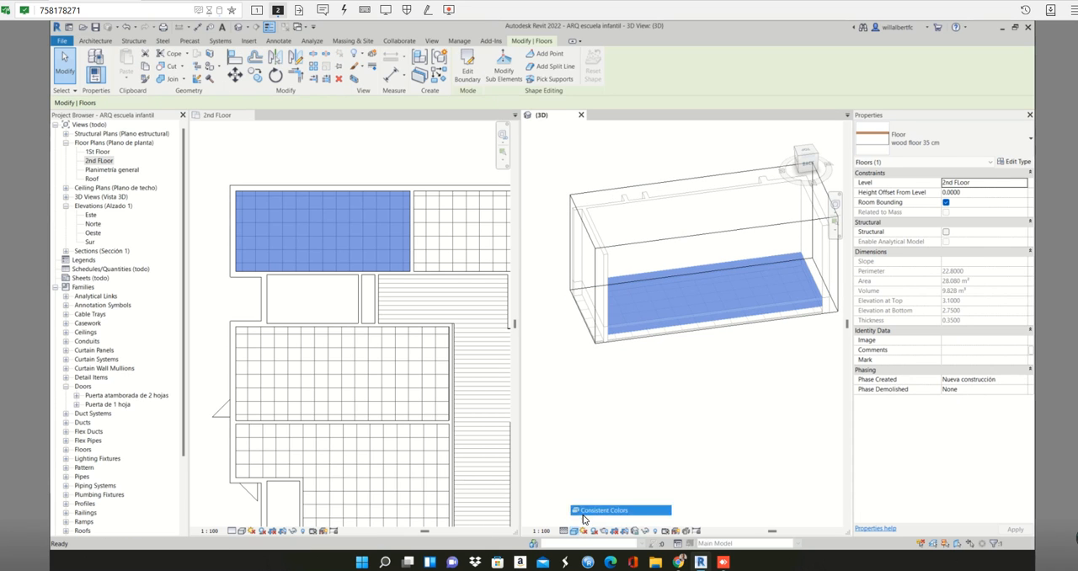
{"action": "left_click", "coordinate": [649, 406]}
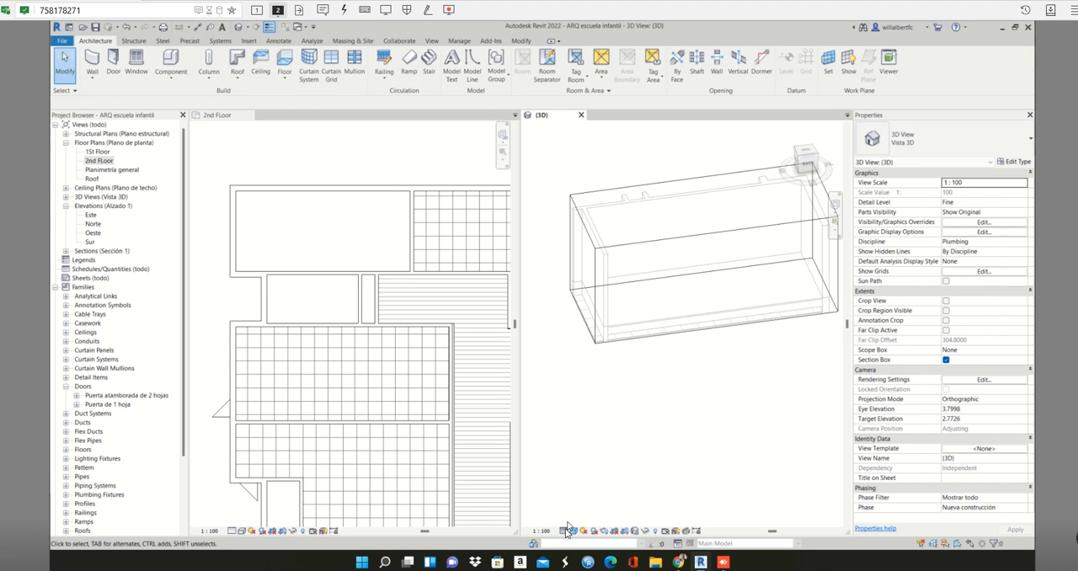
{"action": "left_click", "coordinate": [575, 531]}
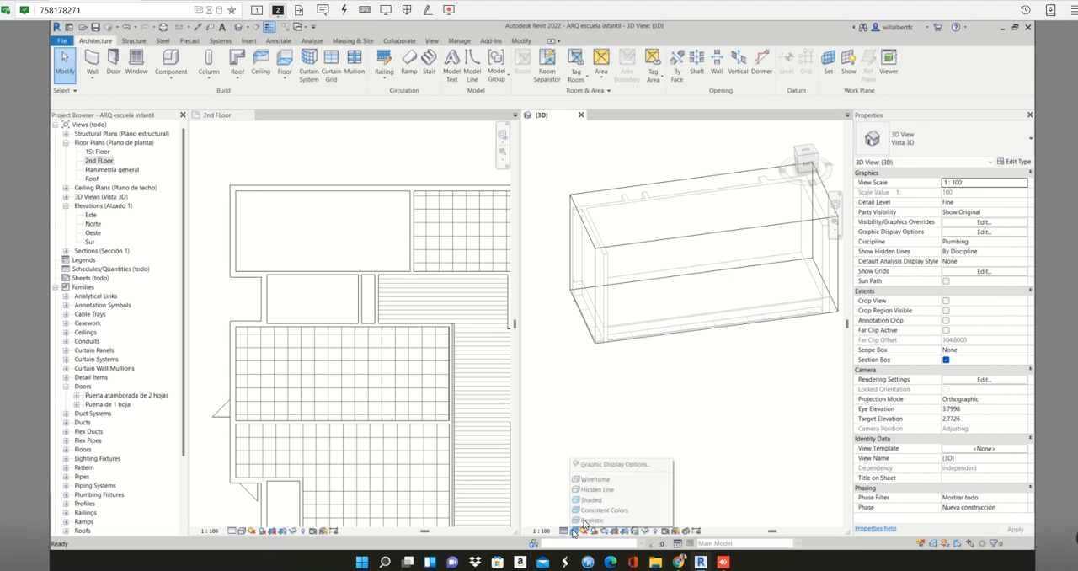
{"action": "left_click", "coordinate": [585, 521]}
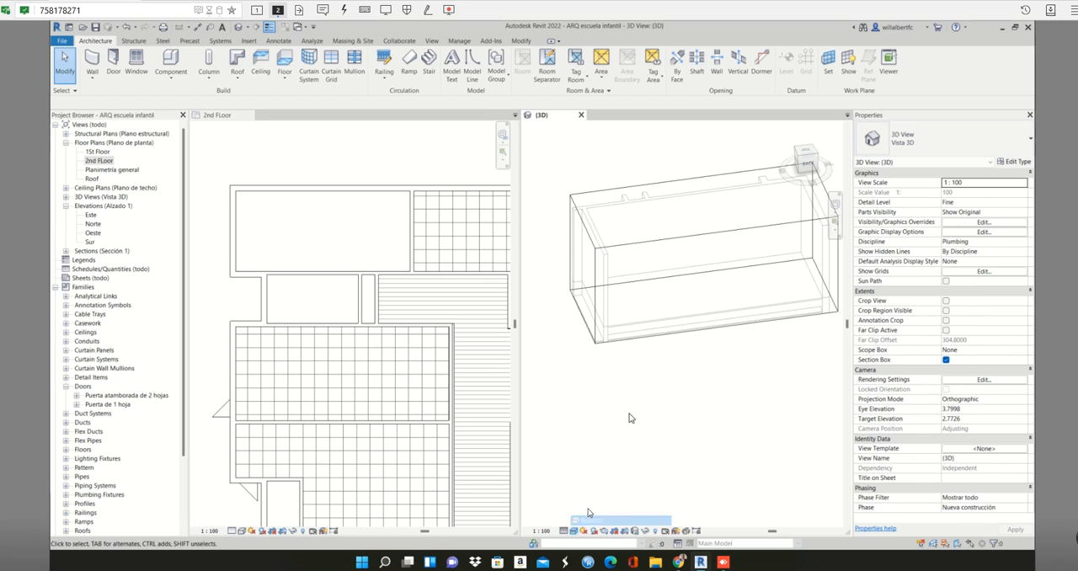
{"action": "left_click", "coordinate": [666, 336]}
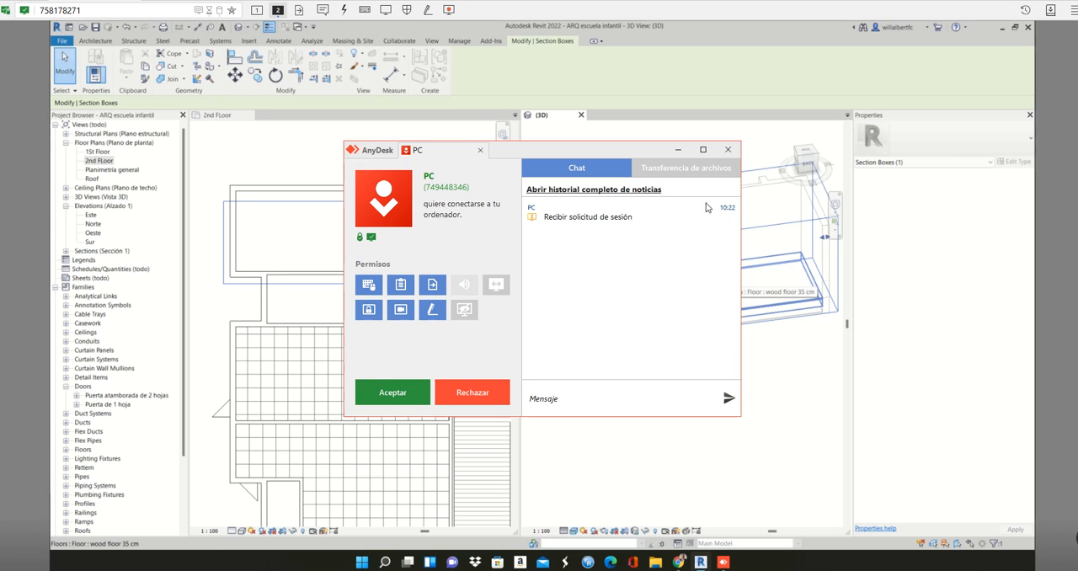
- Copy a screen capture of the incoming AnyDesk connection request and reject the request
{"action": "left_click", "coordinate": [1031, 1]}
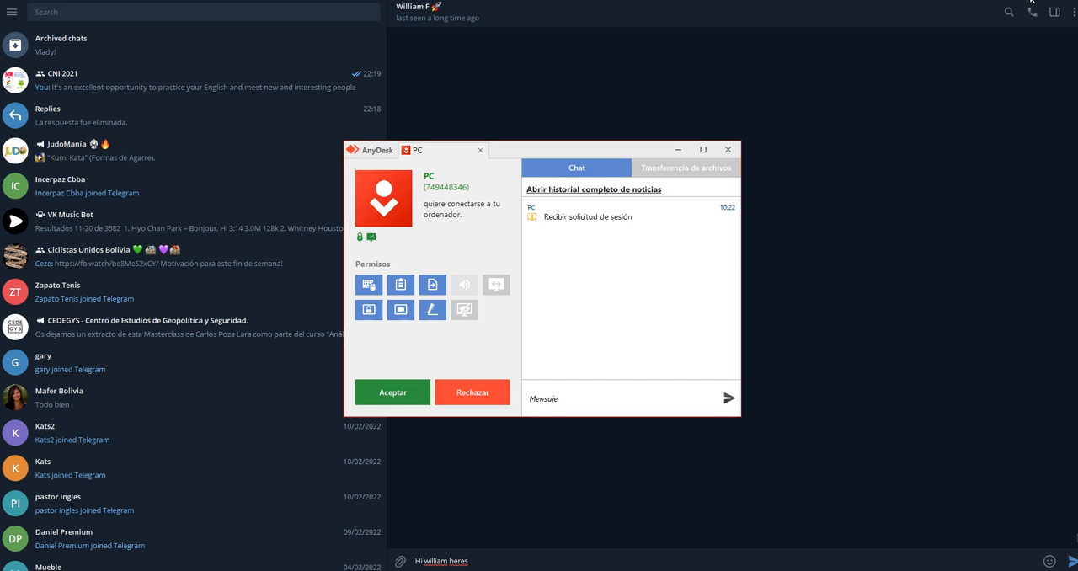
{"action": "left_click", "coordinate": [466, 401]}
{"action": "key", "text": "Print"}
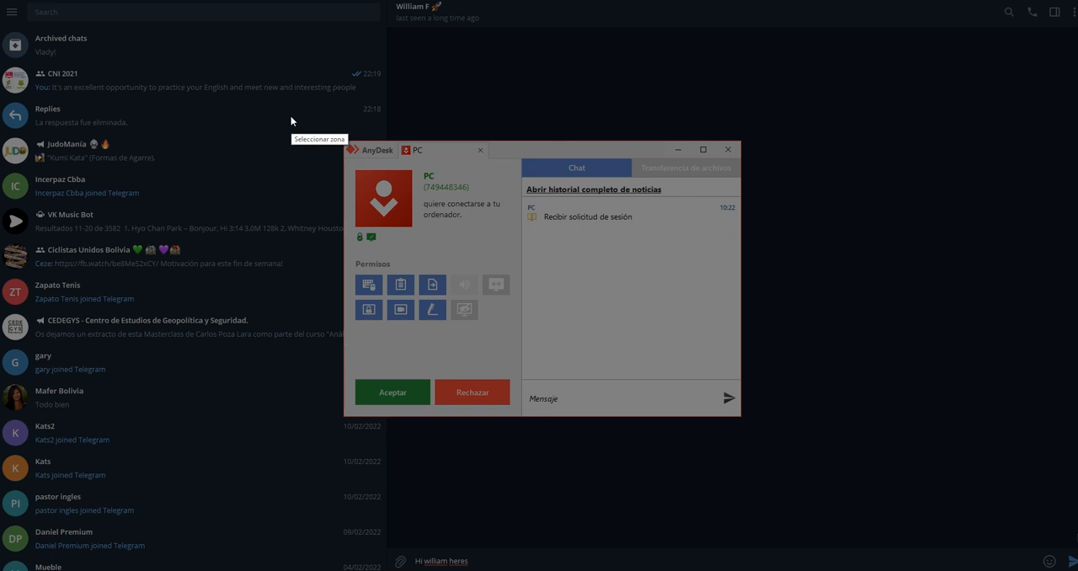
{"action": "left_click_drag", "start_coordinate": [341, 131], "coordinate": [751, 430]}
{"action": "key", "text": "ctrl+c"}
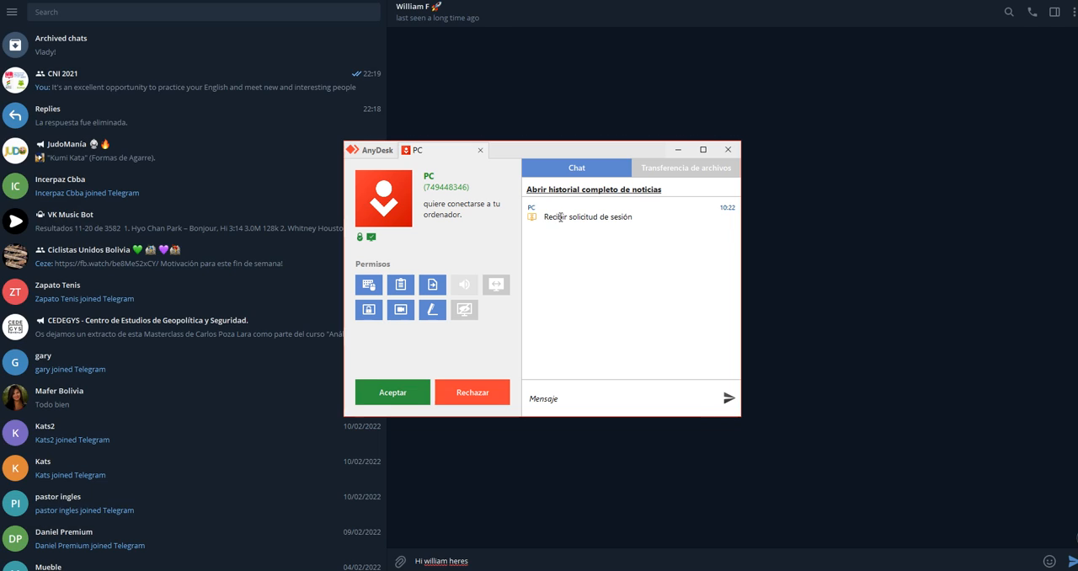
{"action": "left_click", "coordinate": [479, 394]}
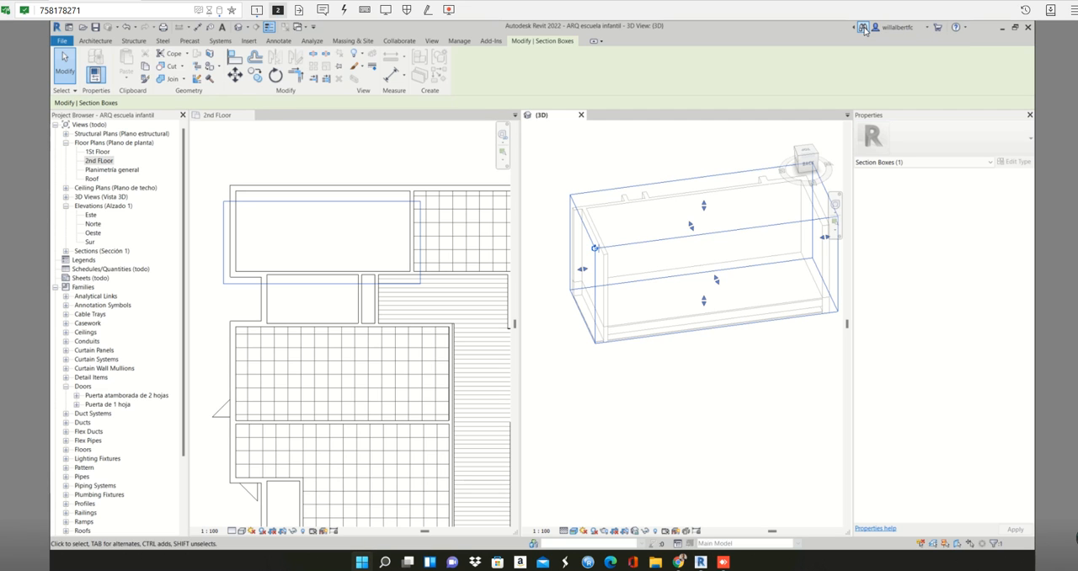
{"action": "key", "text": "super"}
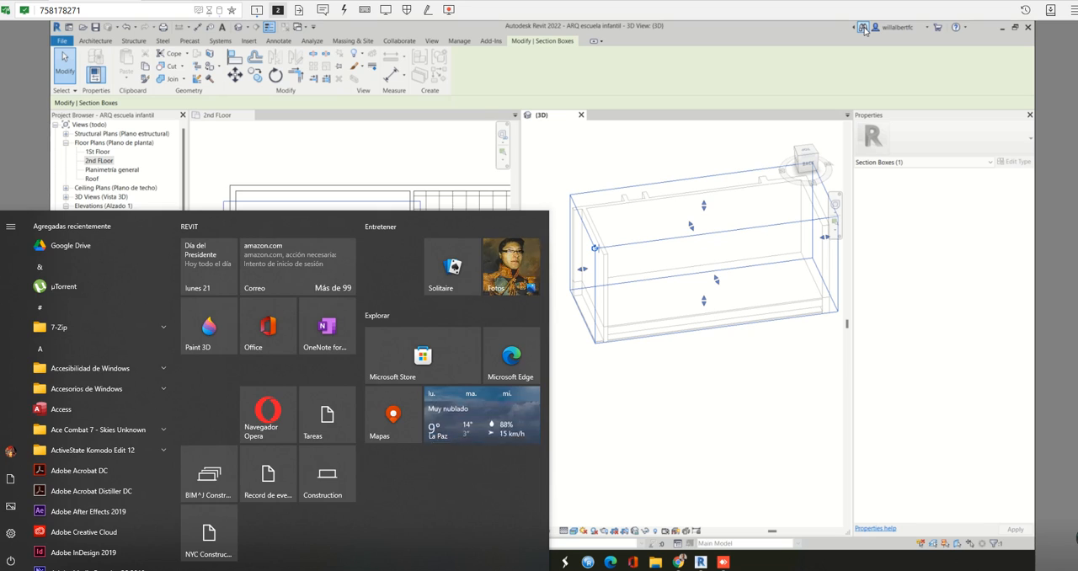
{"action": "key", "text": "super"}
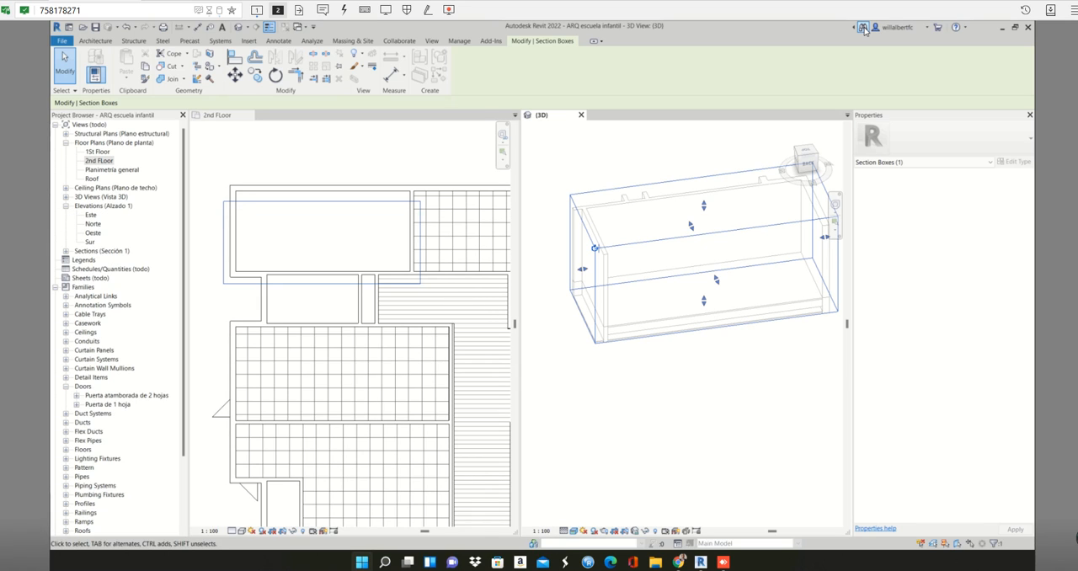
- Highlight the wood floor 35 cm of the upper-left room in the 2nd FLoor plan to check its extent
{"action": "left_click", "coordinate": [435, 162]}
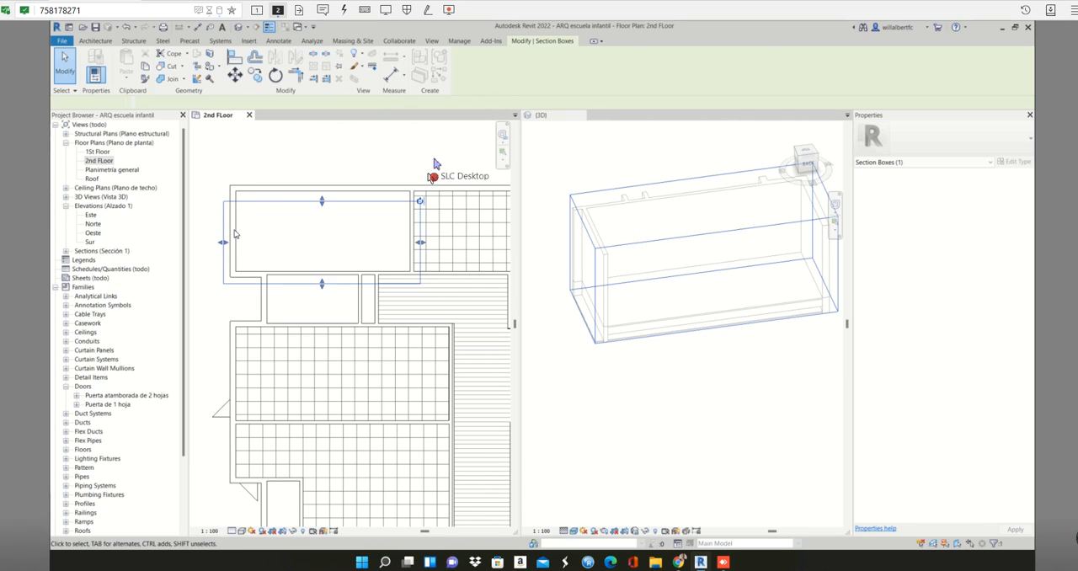
{"action": "scroll", "coordinate": [428, 178], "scroll_direction": "down", "scroll_amount": 5}
{"action": "scroll", "coordinate": [334, 242], "scroll_direction": "up", "scroll_amount": 4}
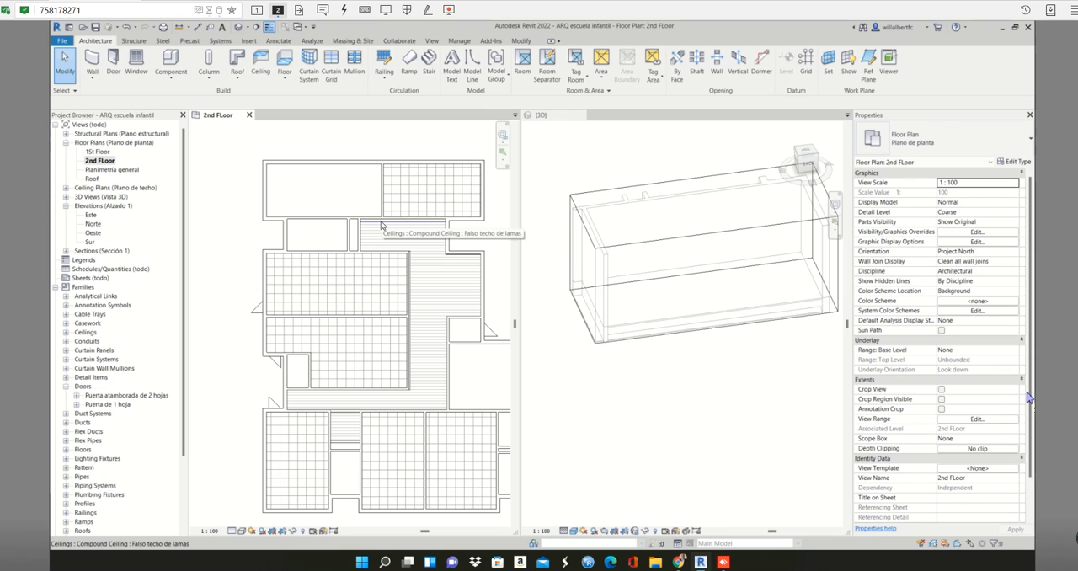
{"action": "left_click", "coordinate": [361, 190]}
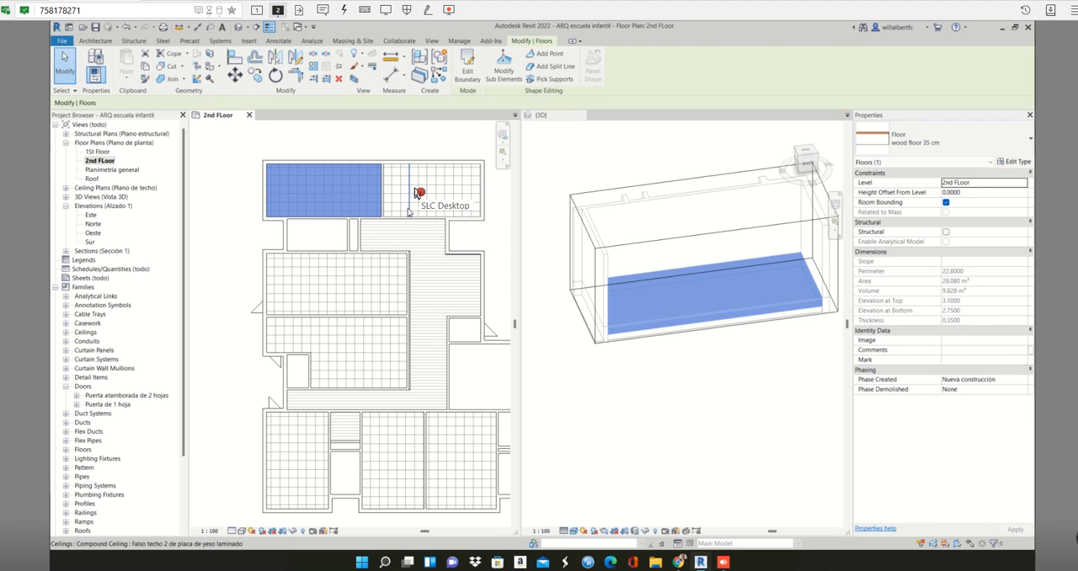
{"action": "key", "text": "Escape"}
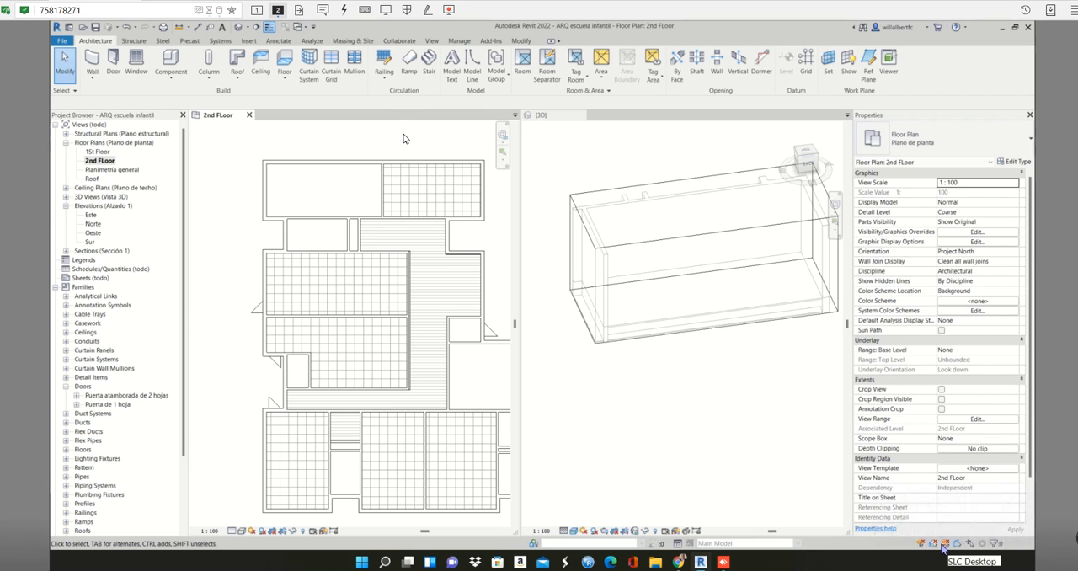
- Hide the Ceilings category in the 2nd FLoor plan's visibility overrides, adding Architecture to the category filter
{"action": "key", "text": "v"}
{"action": "key", "text": "v"}
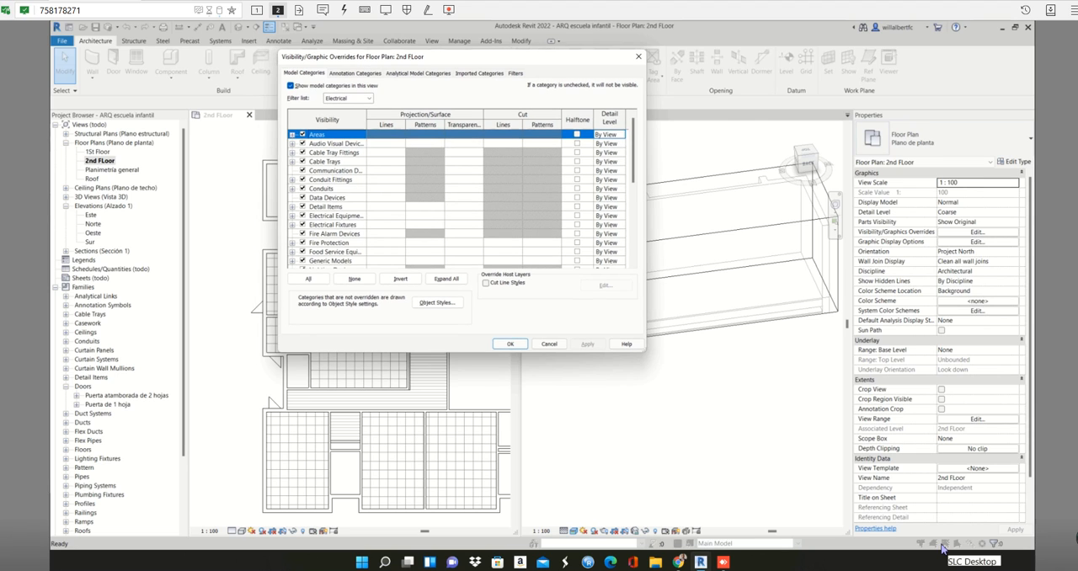
{"action": "left_click", "coordinate": [515, 247]}
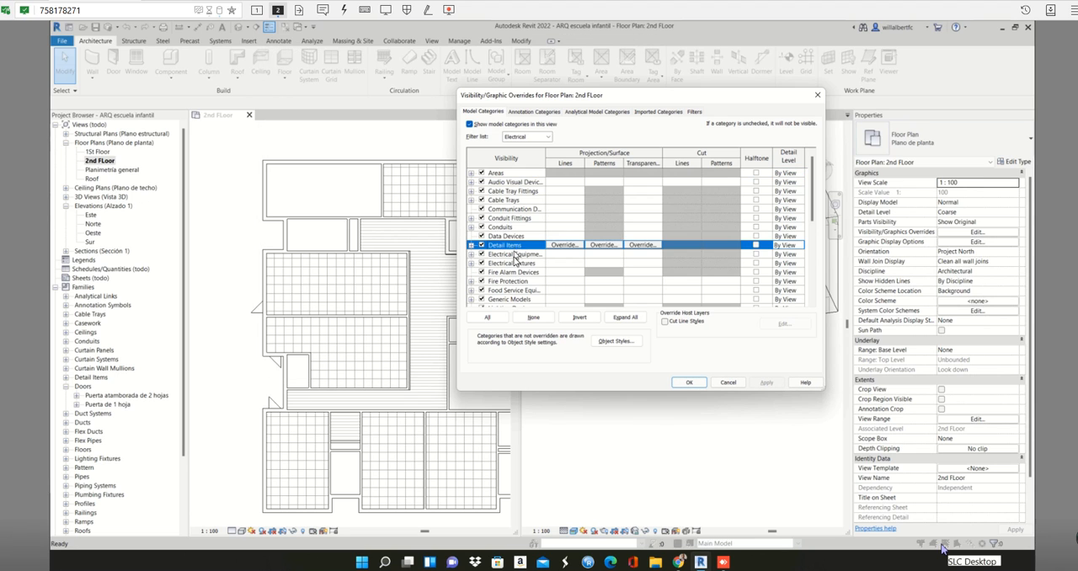
{"action": "key", "text": "c"}
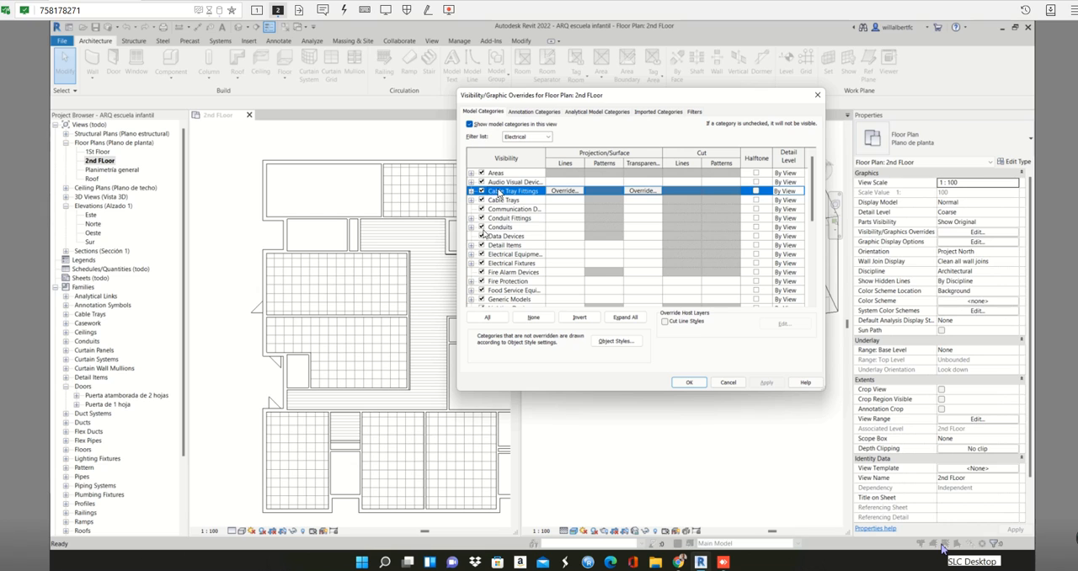
{"action": "left_click", "coordinate": [544, 138]}
{"action": "left_click", "coordinate": [506, 146]}
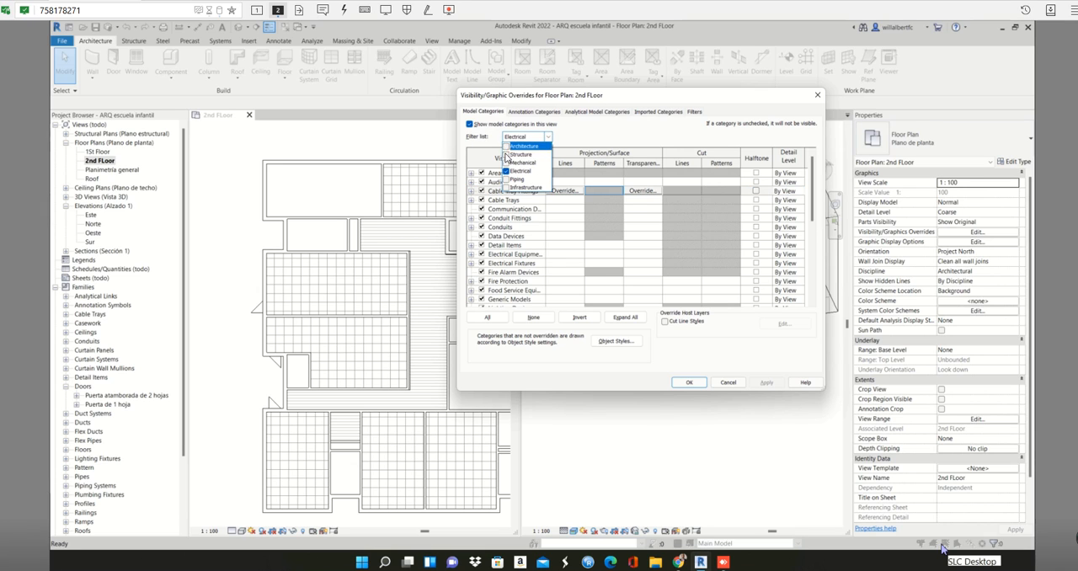
{"action": "left_click", "coordinate": [498, 202]}
{"action": "left_click", "coordinate": [481, 218]}
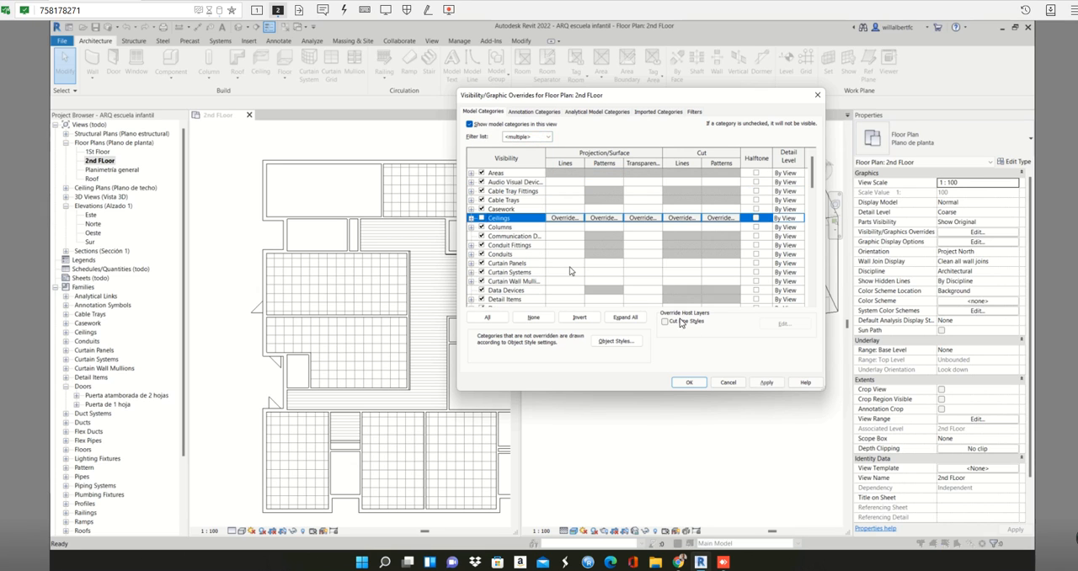
{"action": "left_click", "coordinate": [766, 382]}
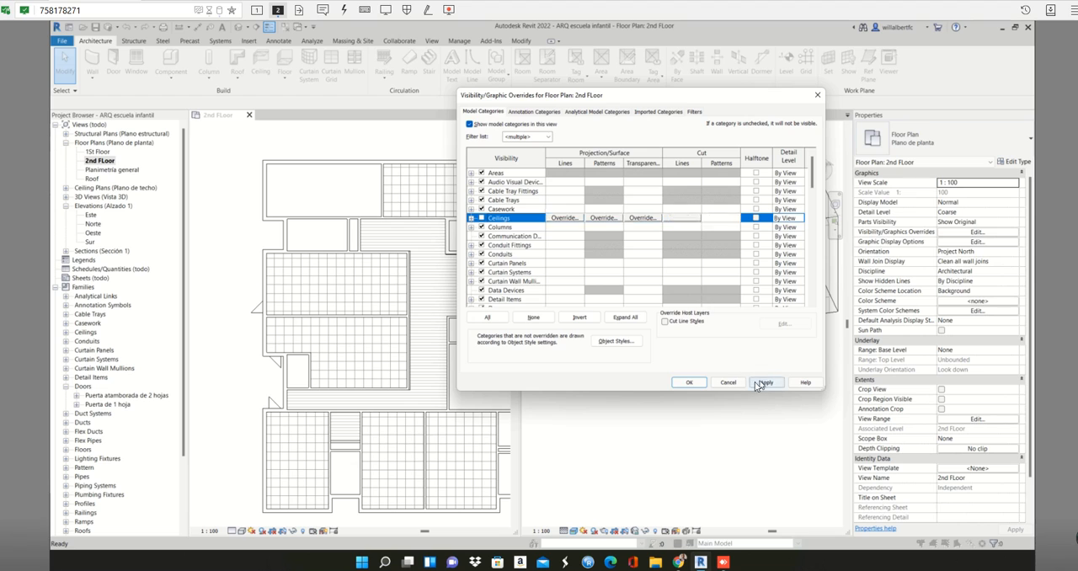
{"action": "left_click", "coordinate": [689, 381]}
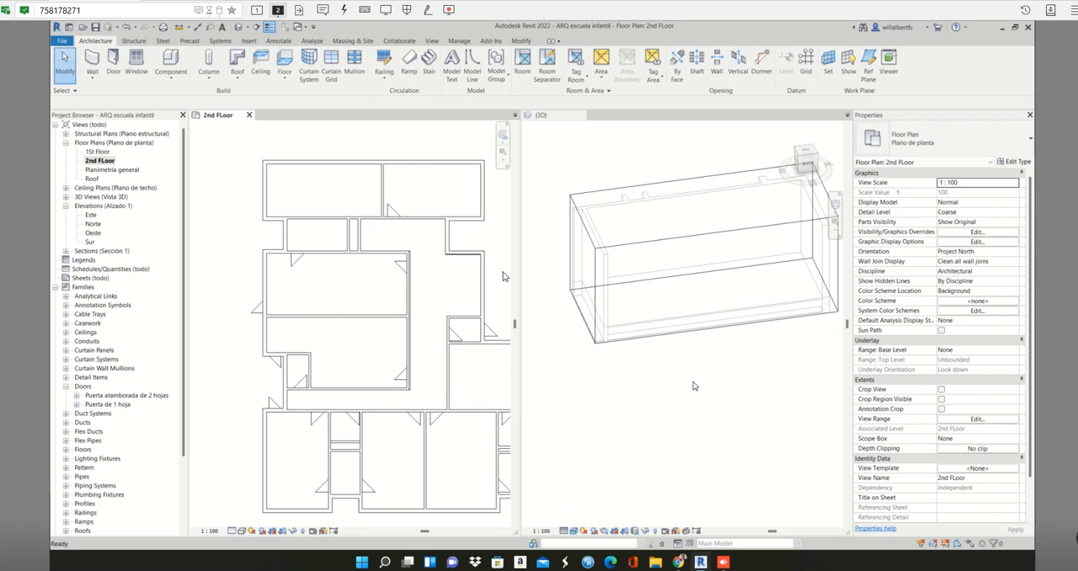
{"action": "left_click", "coordinate": [373, 179]}
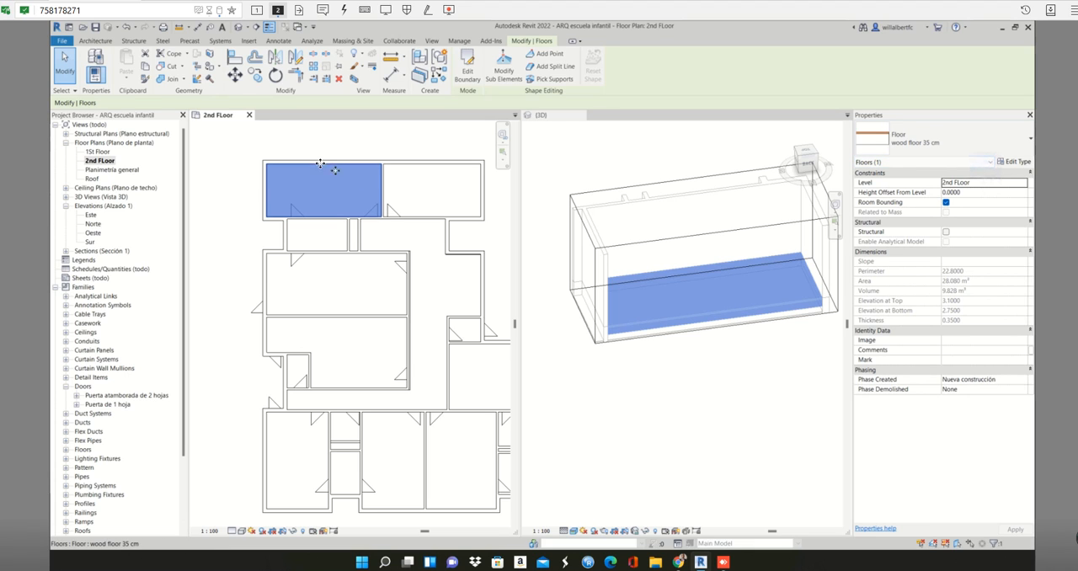
{"action": "scroll", "coordinate": [364, 250], "scroll_direction": "down", "scroll_amount": 1}
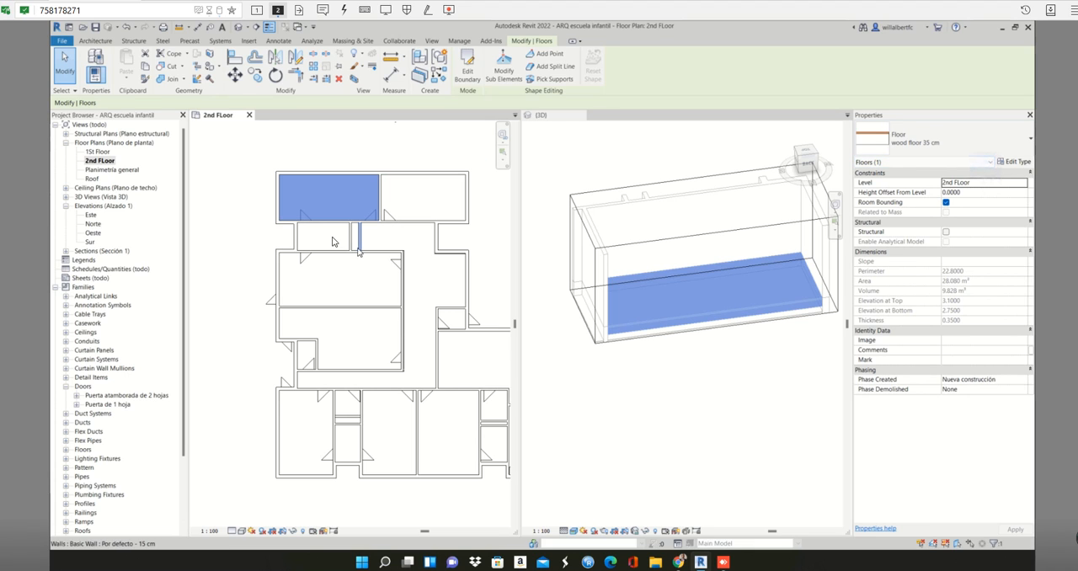
{"action": "middle_click_drag", "start_coordinate": [359, 250], "coordinate": [326, 226]}
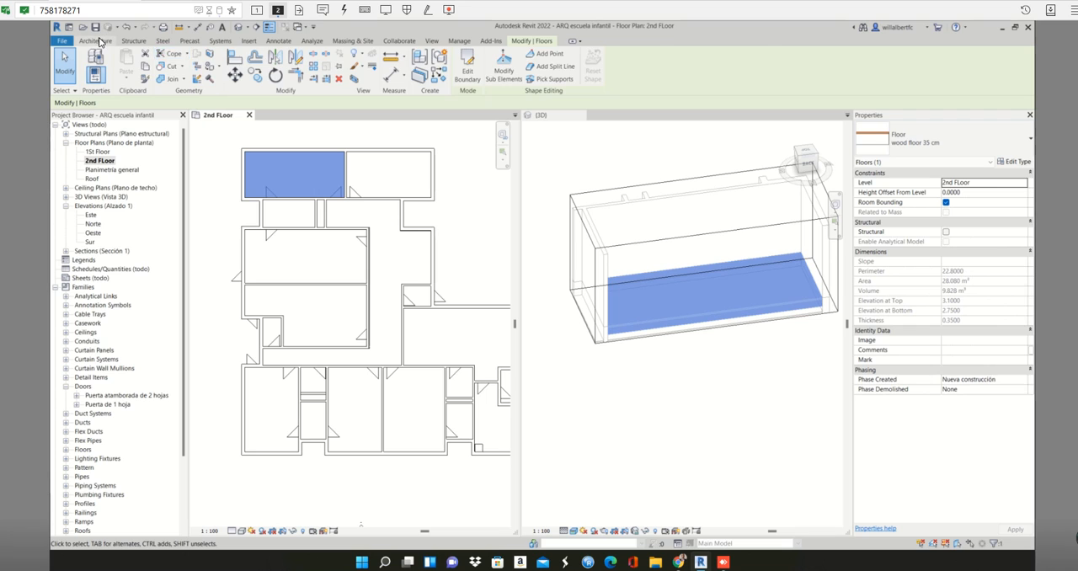
{"action": "left_click", "coordinate": [94, 41]}
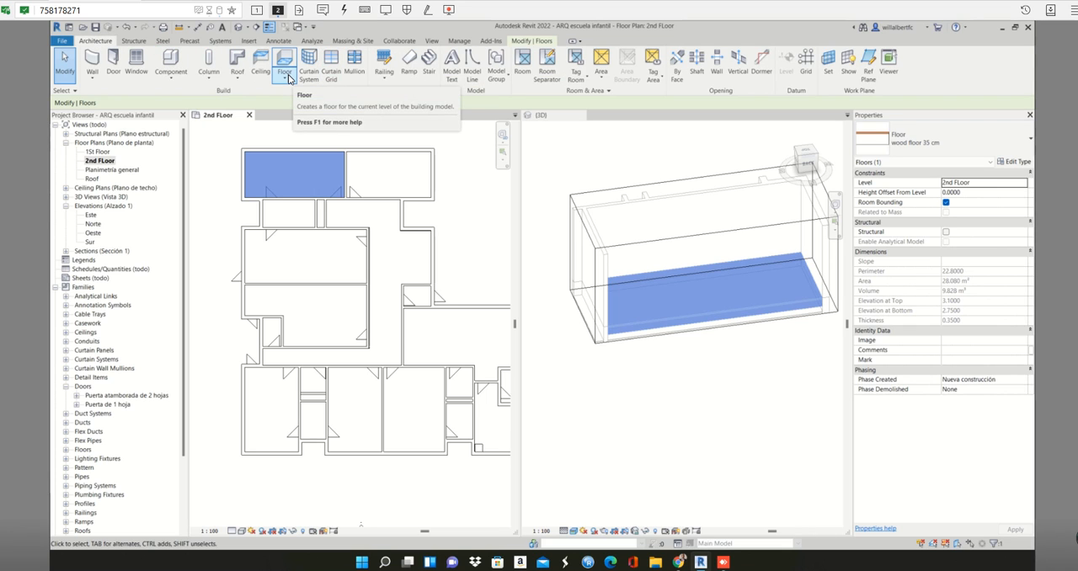
{"action": "key", "text": "Escape"}
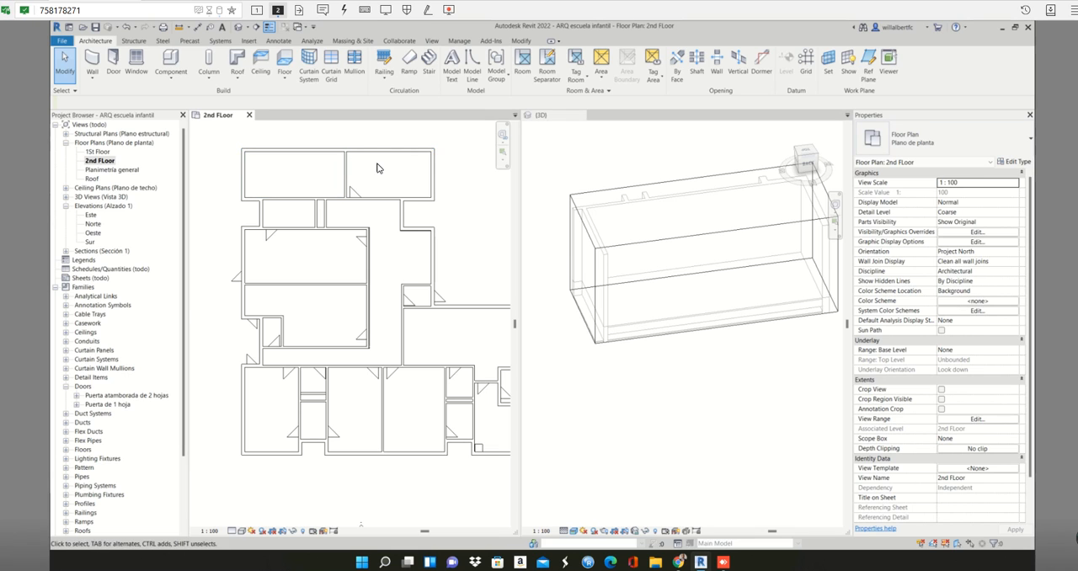
{"action": "left_click", "coordinate": [314, 172]}
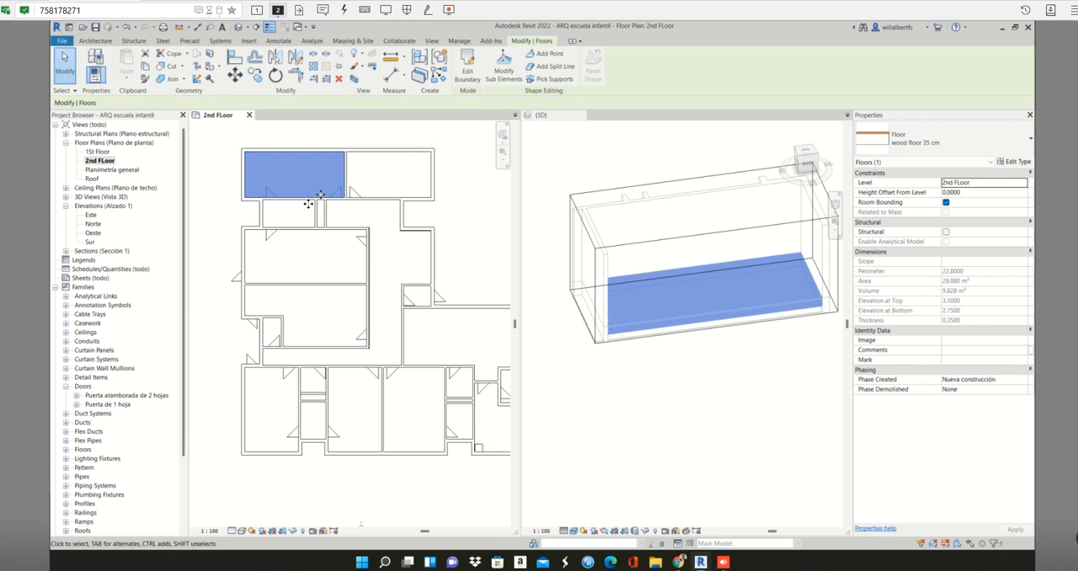
{"action": "key", "text": "Escape"}
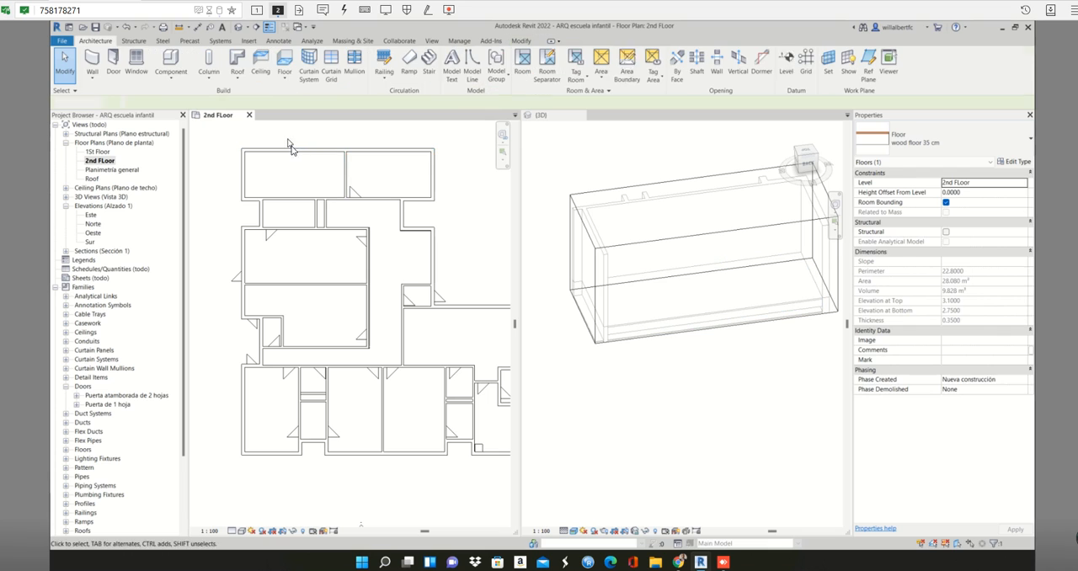
{"action": "left_click", "coordinate": [297, 159]}
{"action": "left_click", "coordinate": [344, 169]}
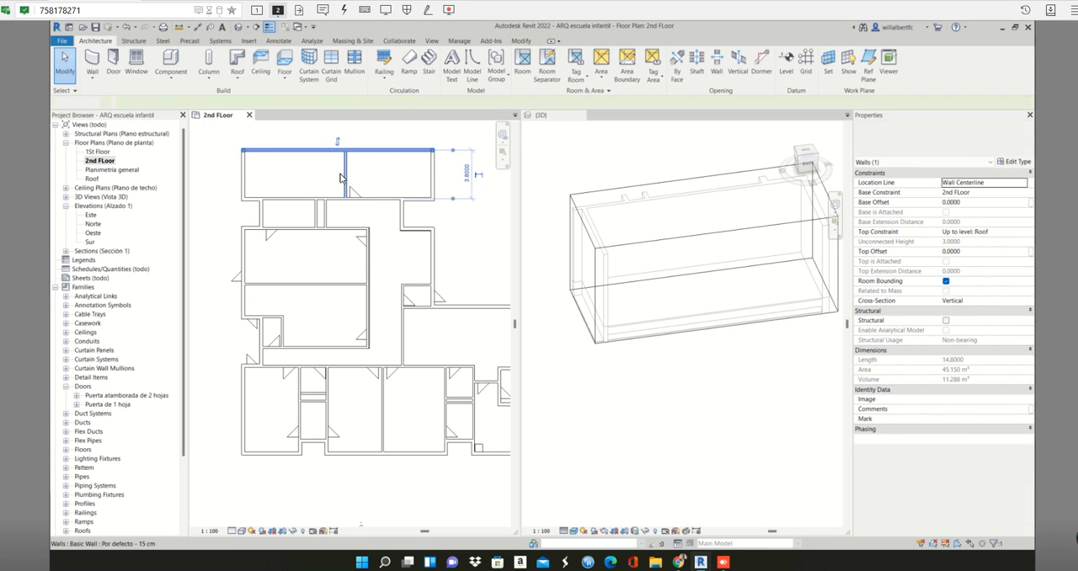
{"action": "key", "text": "Escape"}
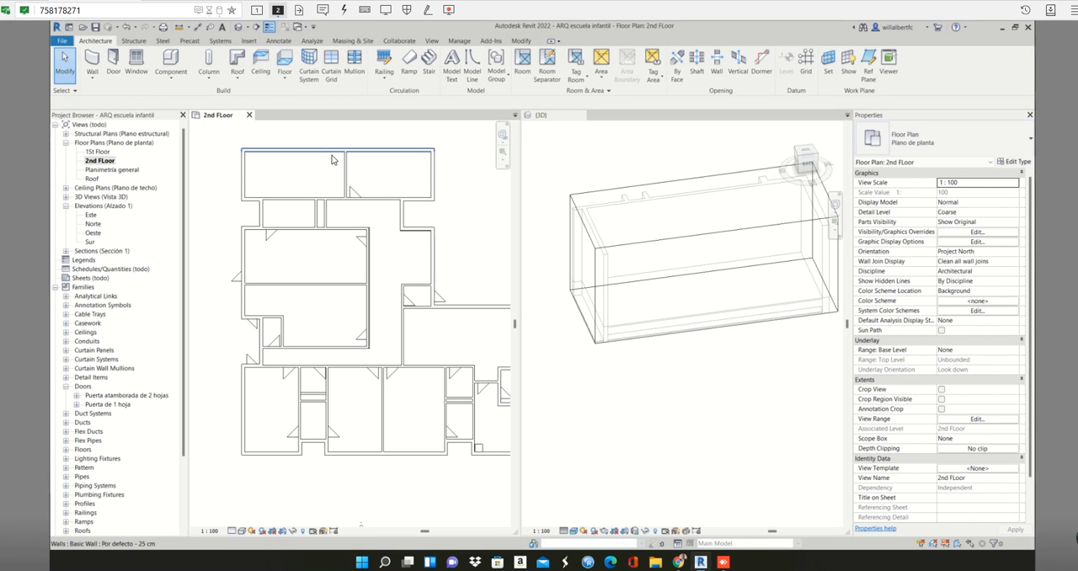
- Edit the upper-left room's wood floor 35 cm boundary, adding a 6.6 by 3.6 m rectangle along the inner wall faces of the upper-right room
{"action": "left_click", "coordinate": [332, 164]}
{"action": "key", "text": "Escape"}
{"action": "left_click", "coordinate": [332, 164]}
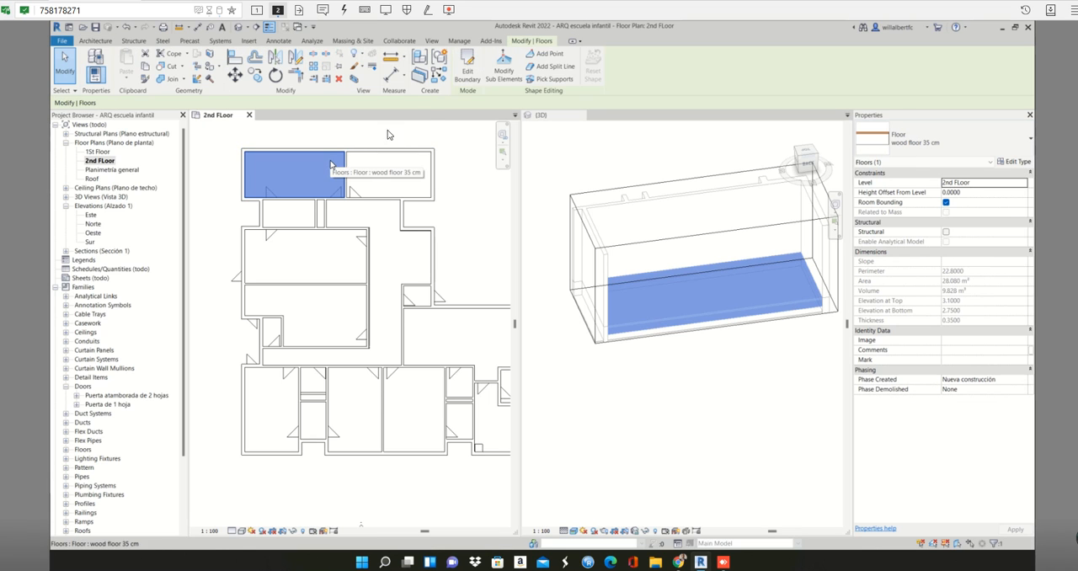
{"action": "left_click", "coordinate": [466, 74]}
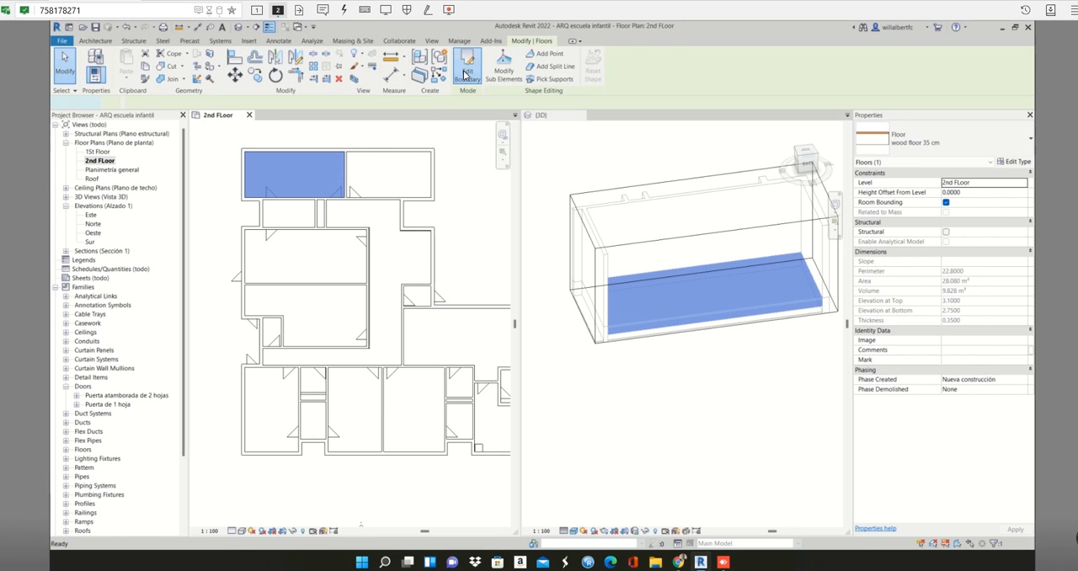
{"action": "scroll", "coordinate": [457, 193], "scroll_direction": "up", "scroll_amount": 4}
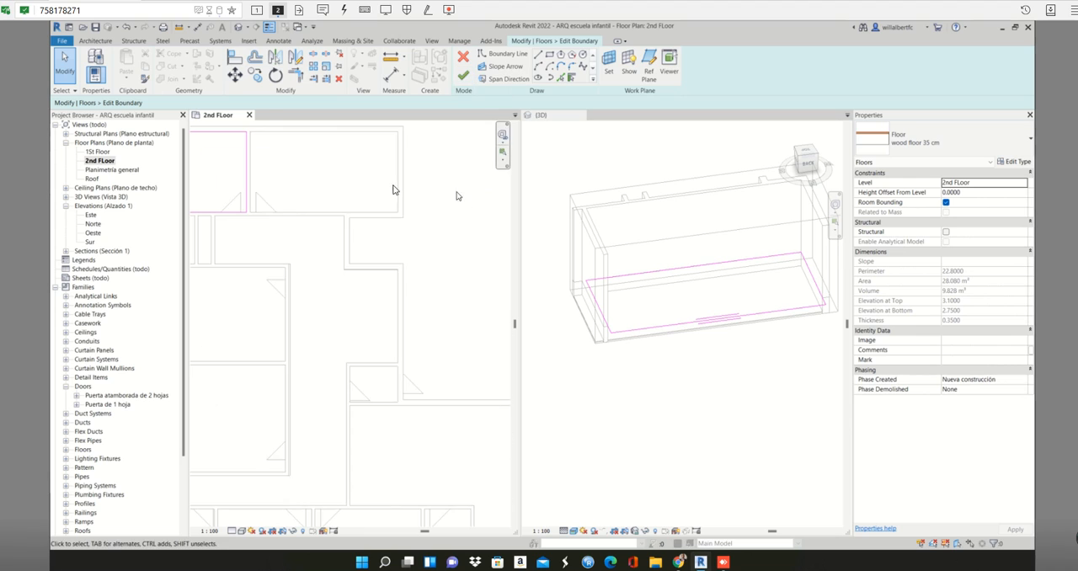
{"action": "middle_click_drag", "start_coordinate": [292, 168], "coordinate": [492, 260]}
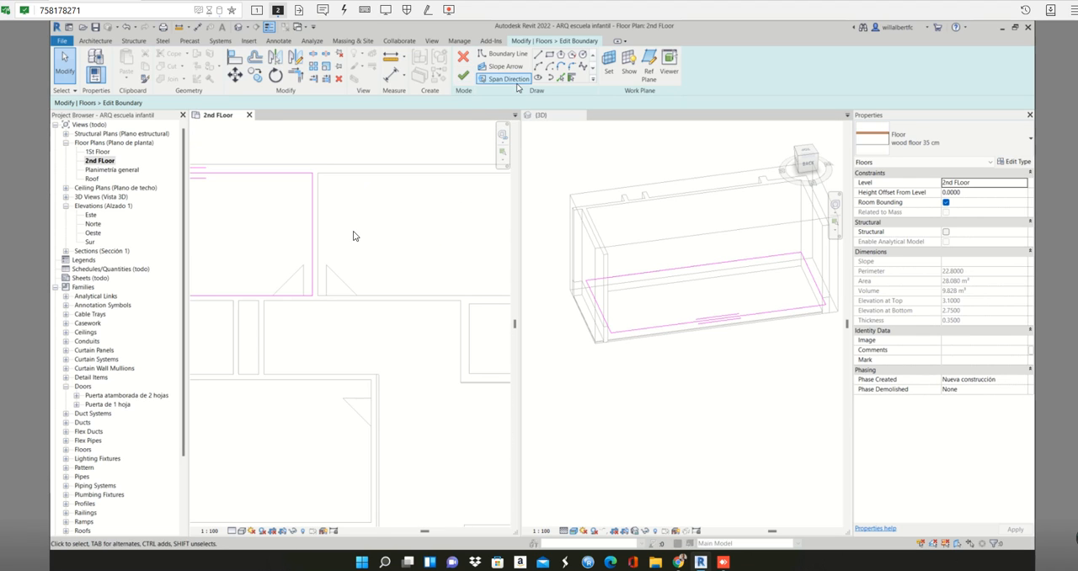
{"action": "scroll", "coordinate": [357, 221], "scroll_direction": "down", "scroll_amount": 2}
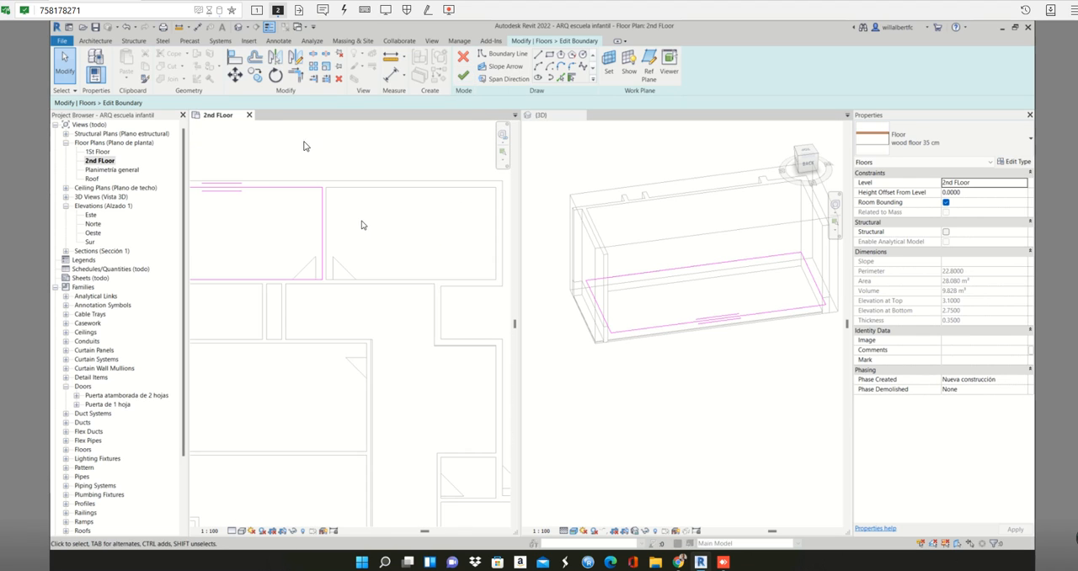
{"action": "left_click", "coordinate": [549, 55]}
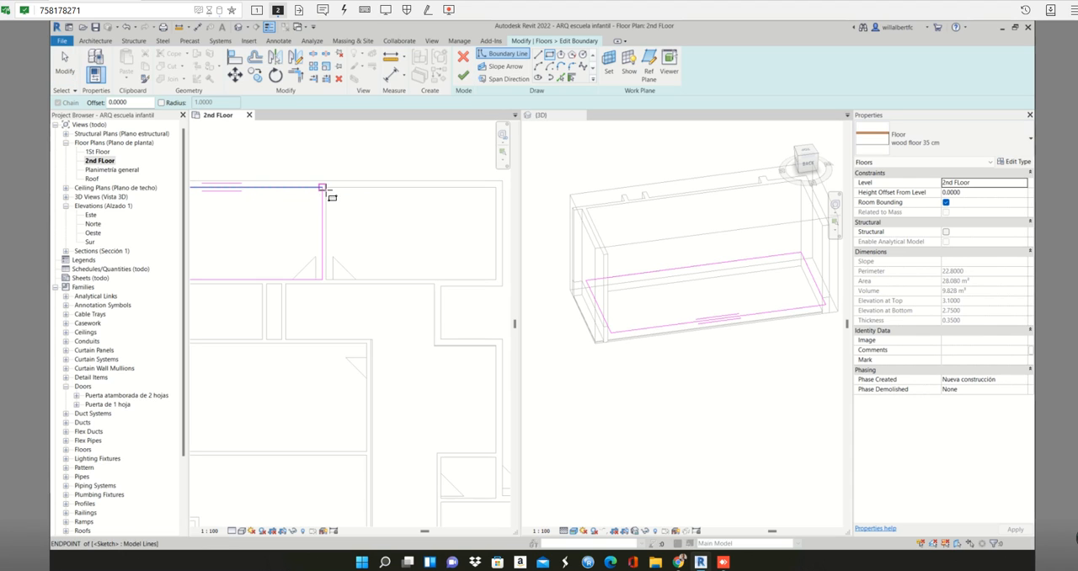
{"action": "left_click", "coordinate": [327, 189]}
{"action": "key", "text": "Escape"}
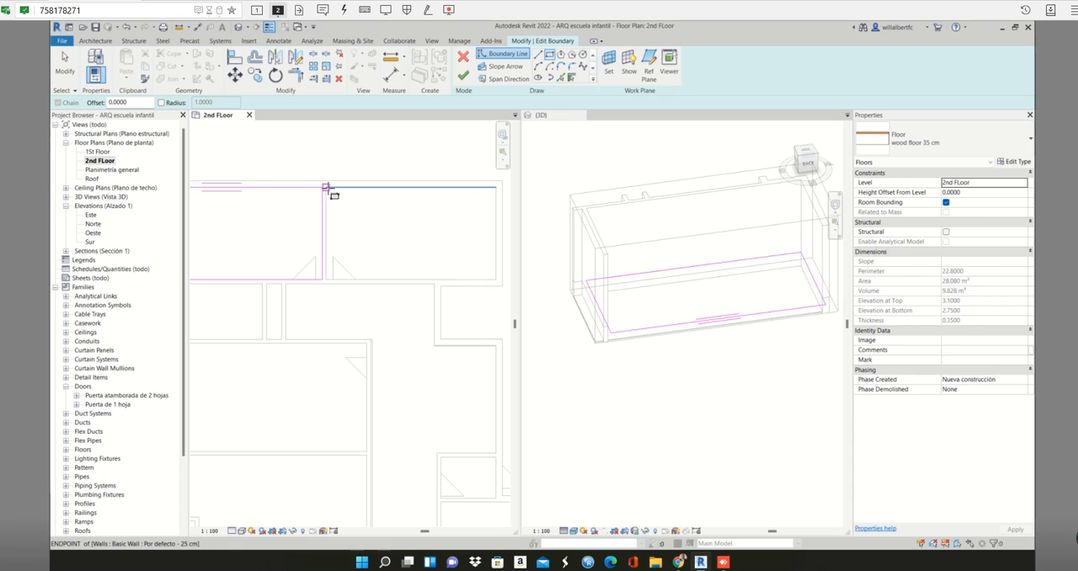
{"action": "left_click", "coordinate": [356, 210]}
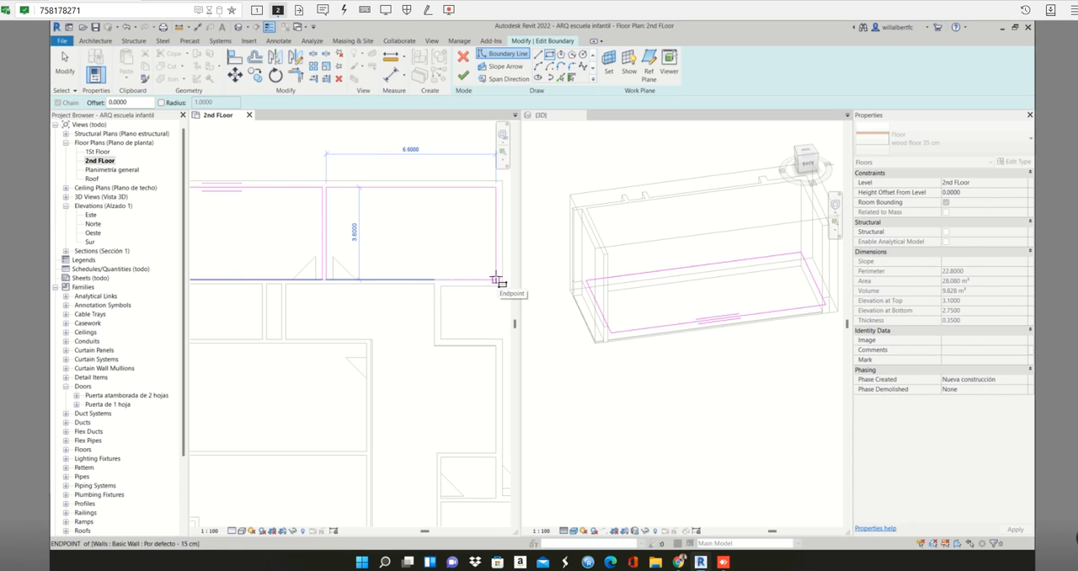
{"action": "left_click", "coordinate": [497, 279]}
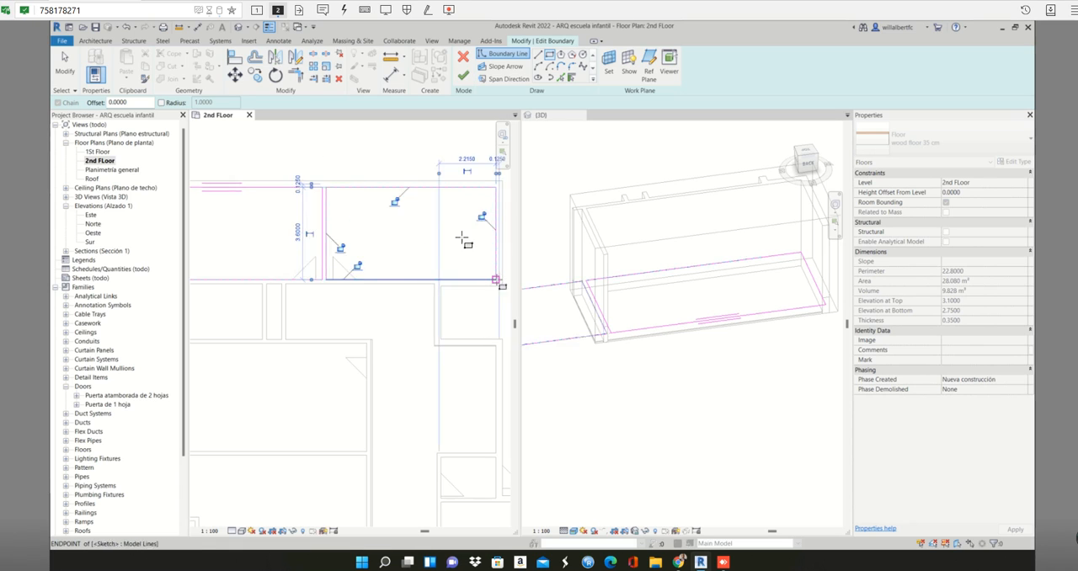
- Finish the wood floor's boundary edit without attaching the walls below to its bottom
{"action": "left_click", "coordinate": [468, 79]}
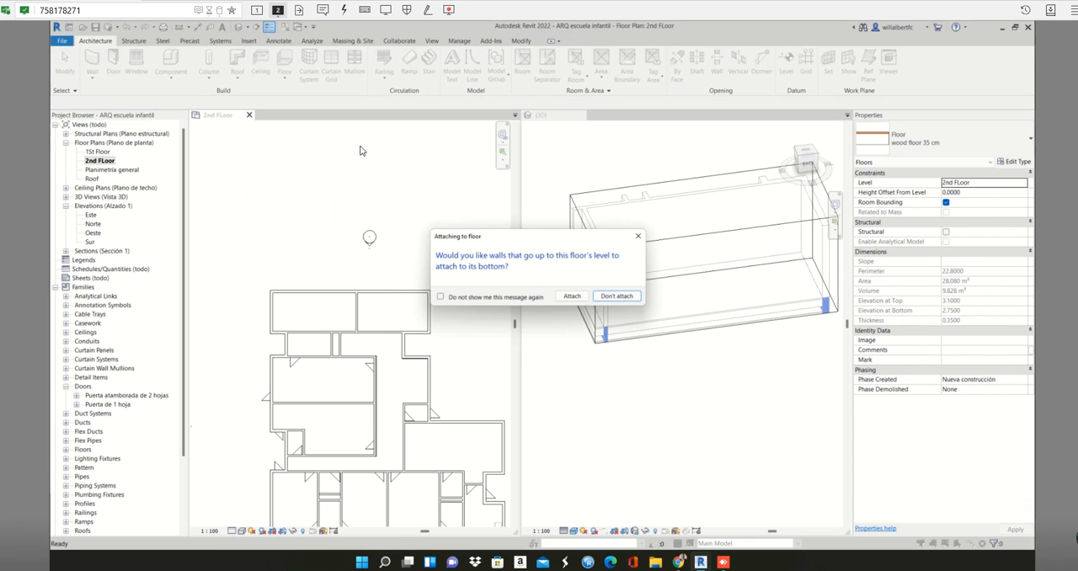
{"action": "left_click", "coordinate": [598, 300]}
{"action": "scroll", "coordinate": [379, 371], "scroll_direction": "up", "scroll_amount": 4}
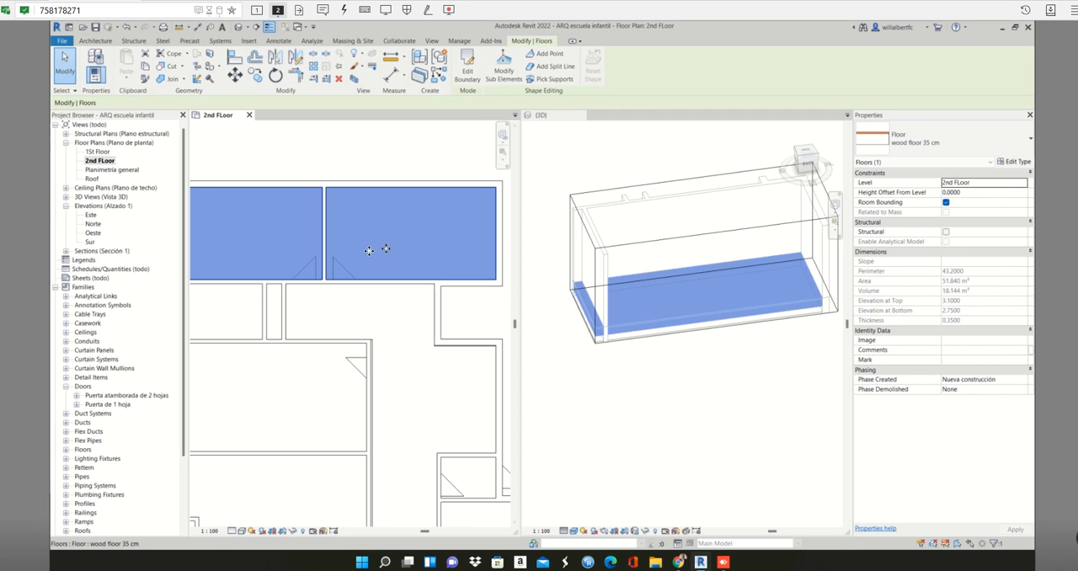
{"action": "left_click", "coordinate": [376, 318]}
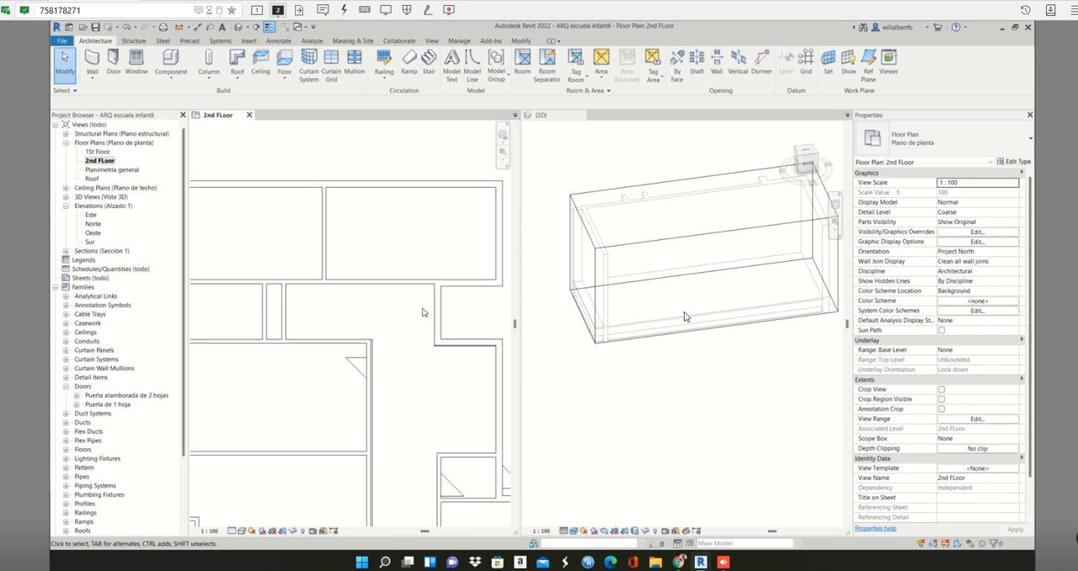
- Examine the 25 cm exterior wall, the 15 cm partition and the wood floor where they meet between the two upper rooms
{"action": "left_click", "coordinate": [337, 190]}
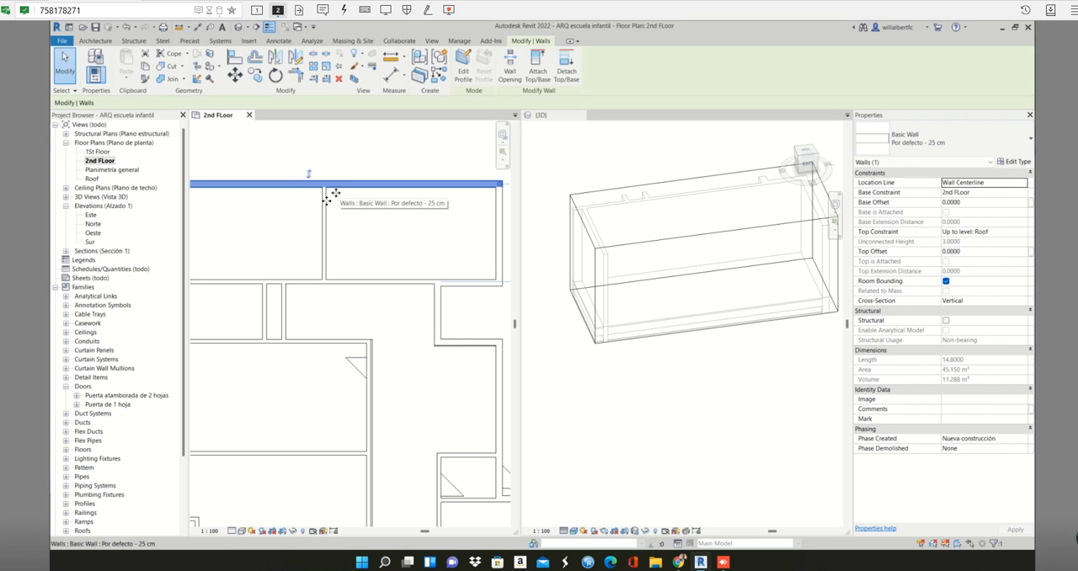
{"action": "key", "text": "Escape"}
{"action": "left_click", "coordinate": [328, 205]}
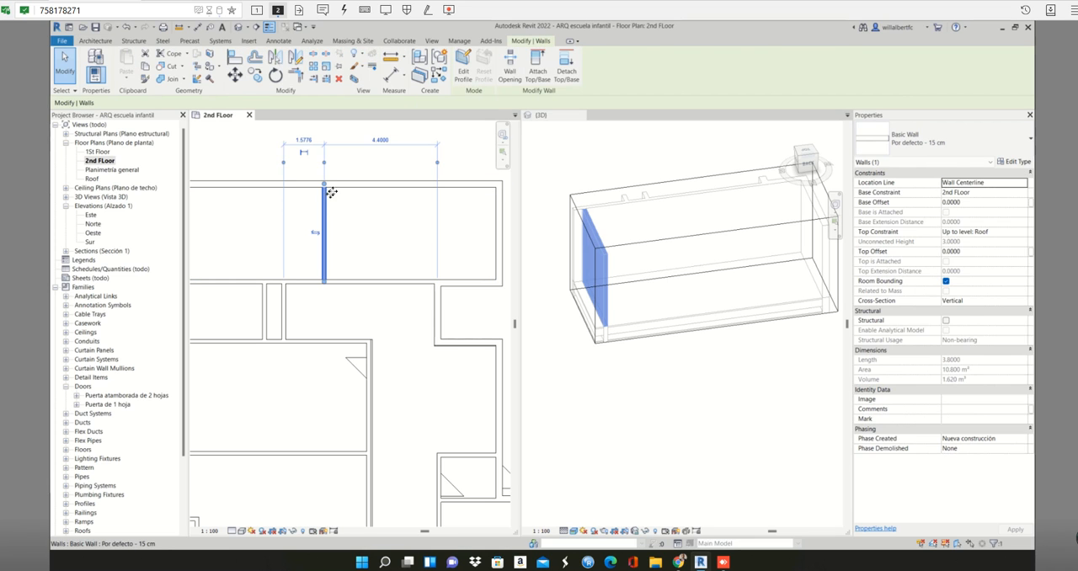
{"action": "key", "text": "Escape"}
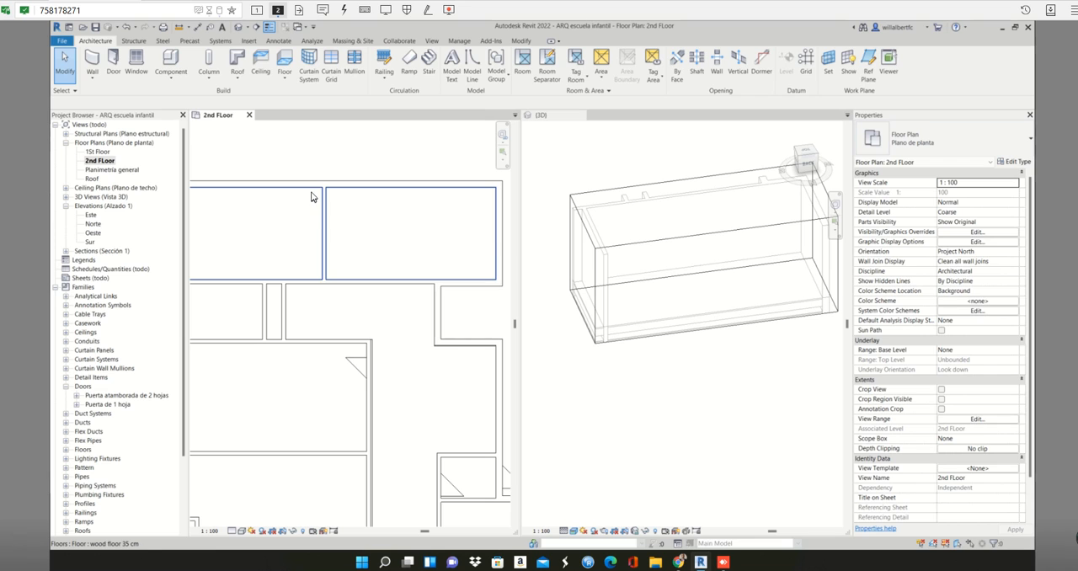
{"action": "left_click", "coordinate": [312, 193]}
{"action": "key", "text": "Escape"}
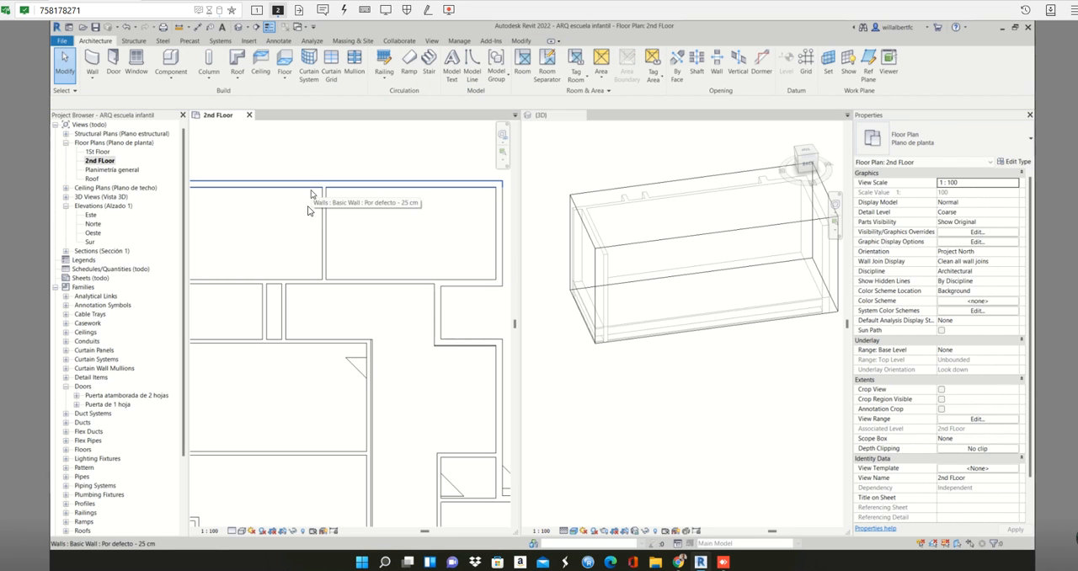
{"action": "left_click", "coordinate": [319, 218]}
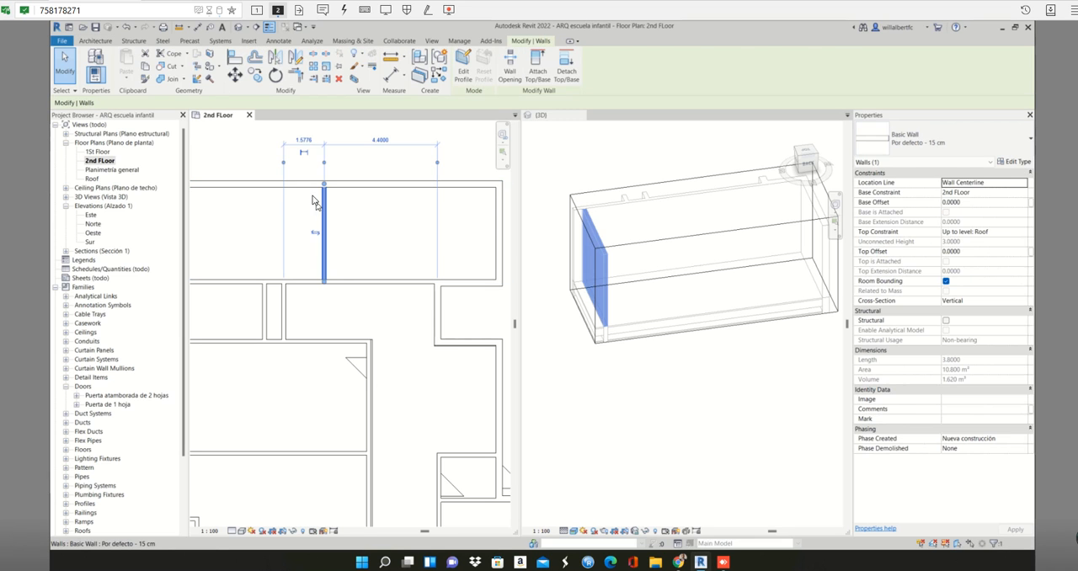
{"action": "key", "text": "Escape"}
- Open the boundary of the wood floor 35 cm spanning the two upper rooms for editing
{"action": "left_click", "coordinate": [308, 200]}
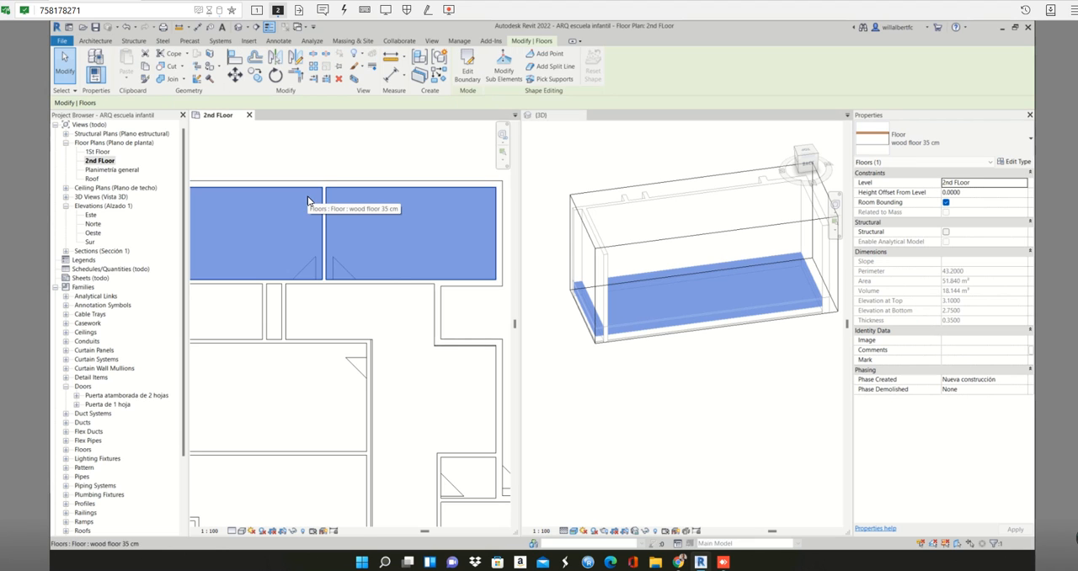
{"action": "scroll", "coordinate": [352, 291], "scroll_direction": "down", "scroll_amount": 2}
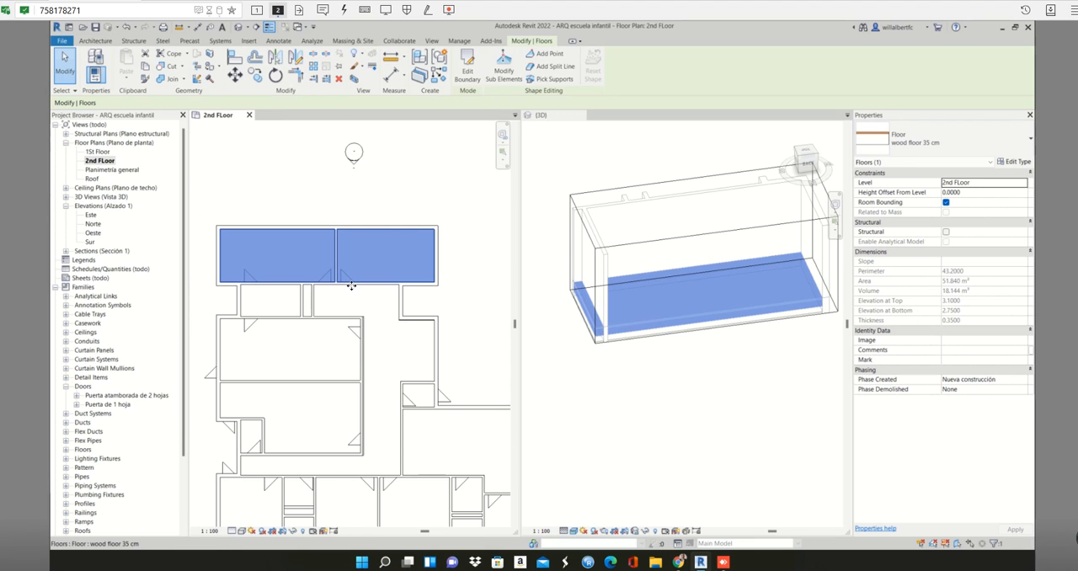
{"action": "left_click", "coordinate": [467, 67]}
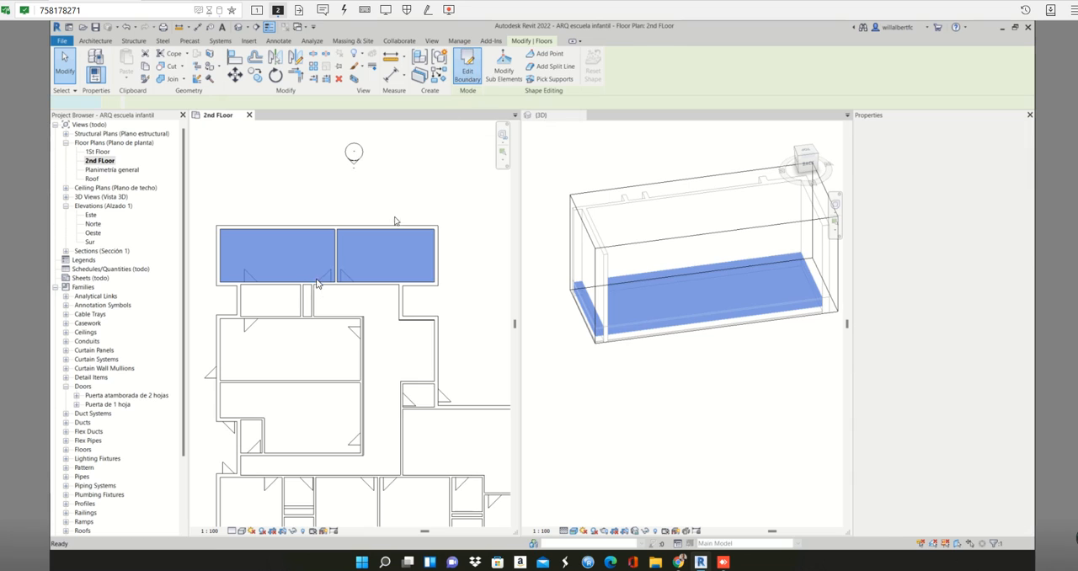
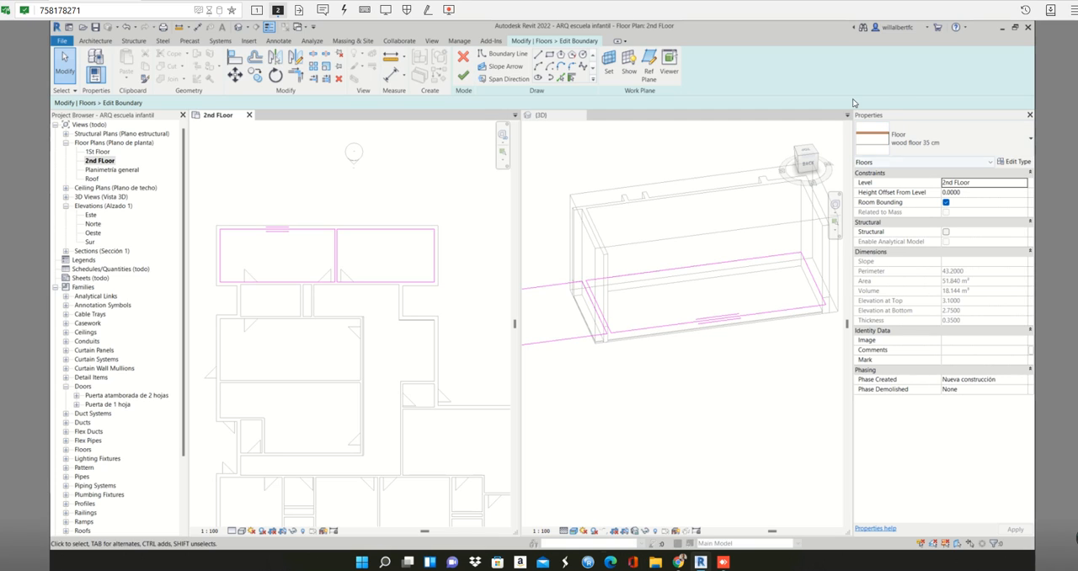
- Pick floor boundary lines along the corridor's upper wall, the stepped 25 cm exterior wall and the walls of the small room beside it
{"action": "left_click", "coordinate": [561, 78]}
{"action": "scroll", "coordinate": [331, 338], "scroll_direction": "up", "scroll_amount": 4}
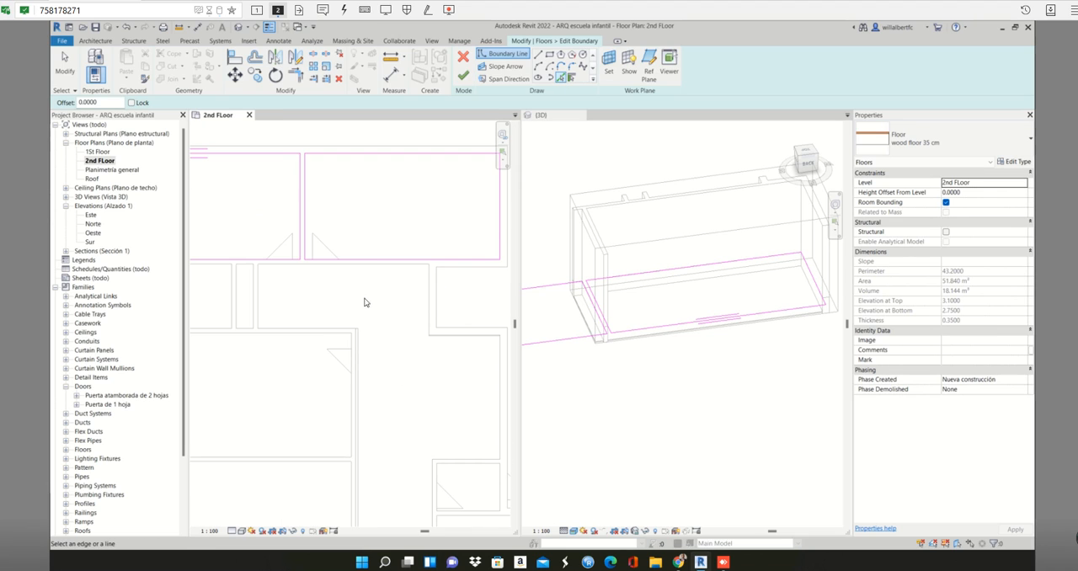
{"action": "left_click", "coordinate": [379, 268]}
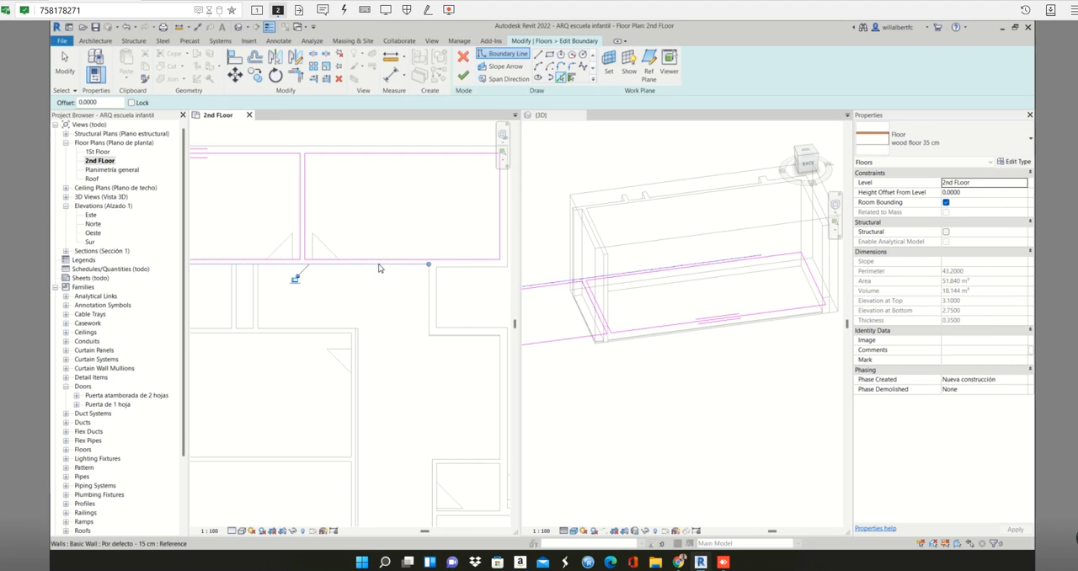
{"action": "scroll", "coordinate": [396, 257], "scroll_direction": "down", "scroll_amount": 2}
{"action": "middle_click_drag", "start_coordinate": [396, 257], "coordinate": [459, 216]}
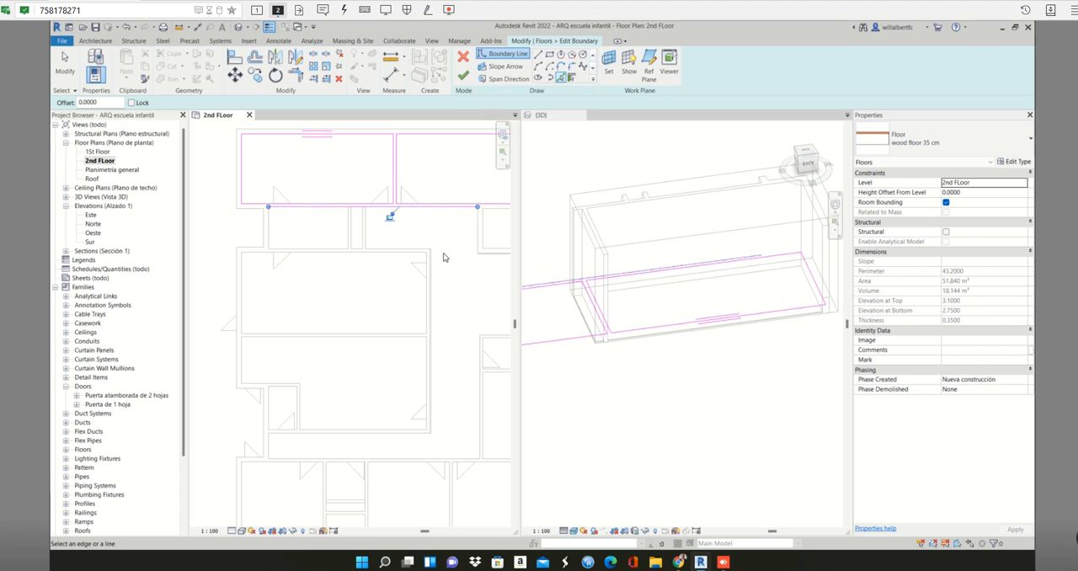
{"action": "middle_click_drag", "start_coordinate": [447, 260], "coordinate": [389, 247]}
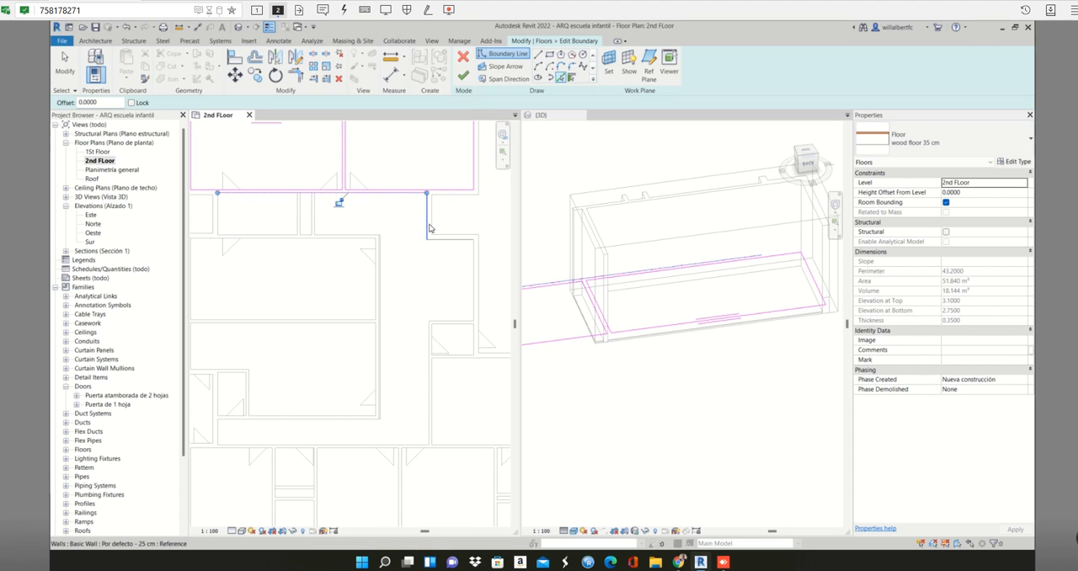
{"action": "left_click", "coordinate": [428, 227]}
{"action": "left_click", "coordinate": [473, 292]}
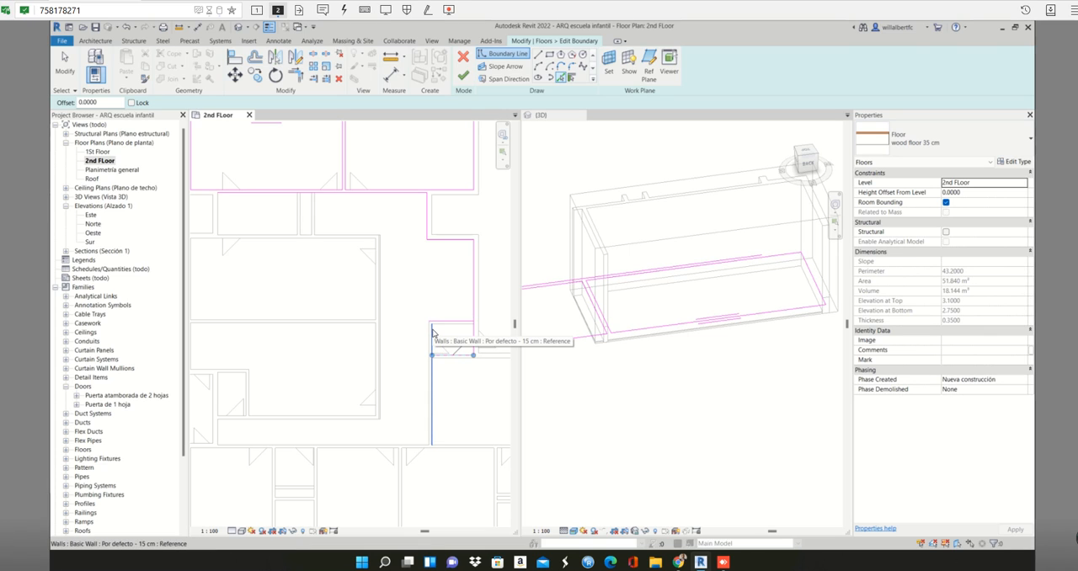
{"action": "left_click", "coordinate": [432, 332]}
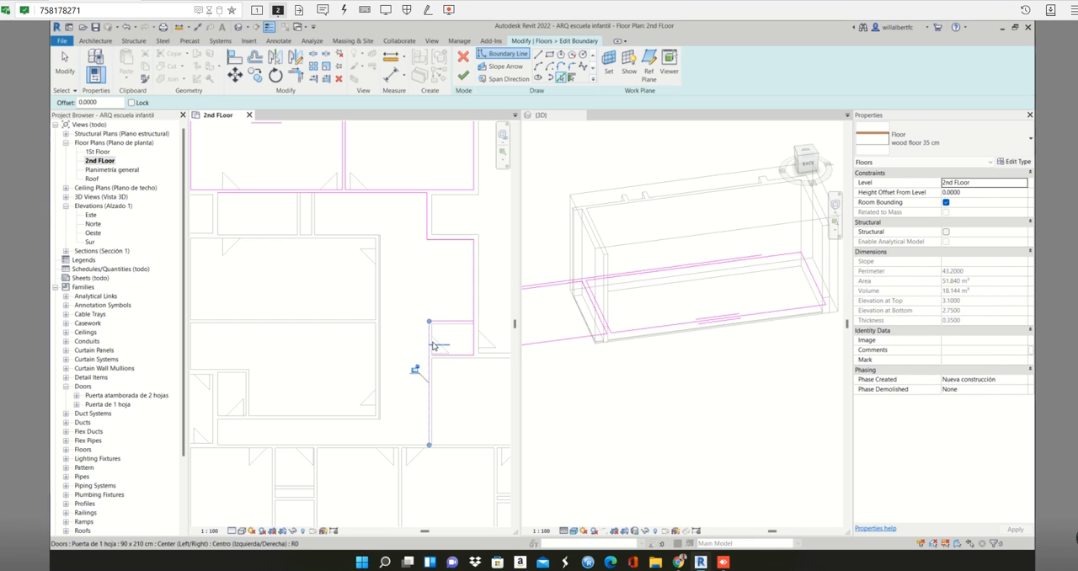
- Pick floor boundary lines along the upper, right-hand and short lower walls of the large room adjoining the small room
{"action": "scroll", "coordinate": [431, 341], "scroll_direction": "up", "scroll_amount": 2}
{"action": "scroll", "coordinate": [432, 340], "scroll_direction": "down", "scroll_amount": 4}
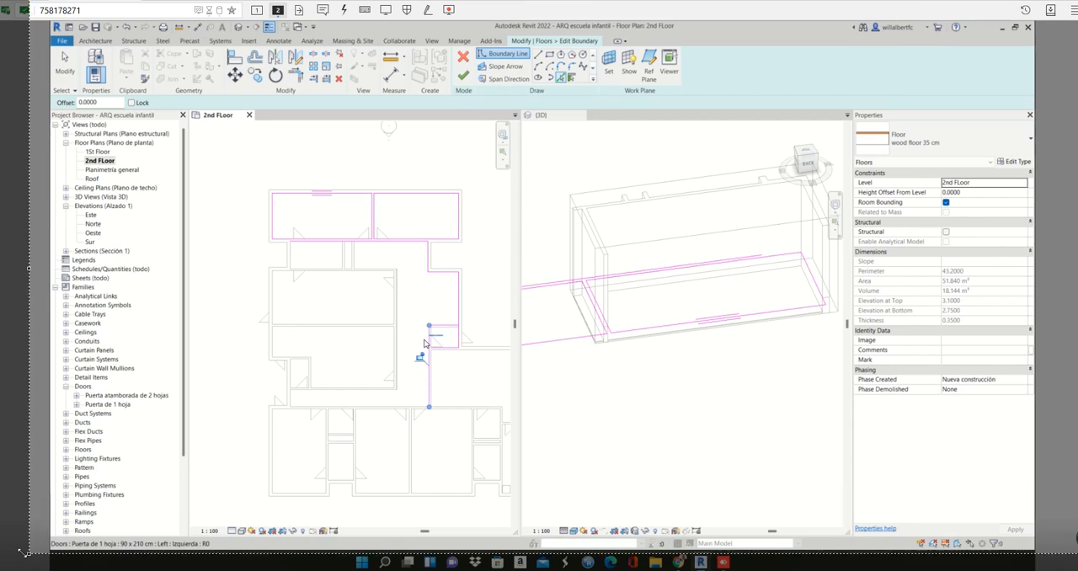
{"action": "scroll", "coordinate": [424, 354], "scroll_direction": "up", "scroll_amount": 2}
{"action": "middle_click_drag", "start_coordinate": [423, 354], "coordinate": [312, 296]}
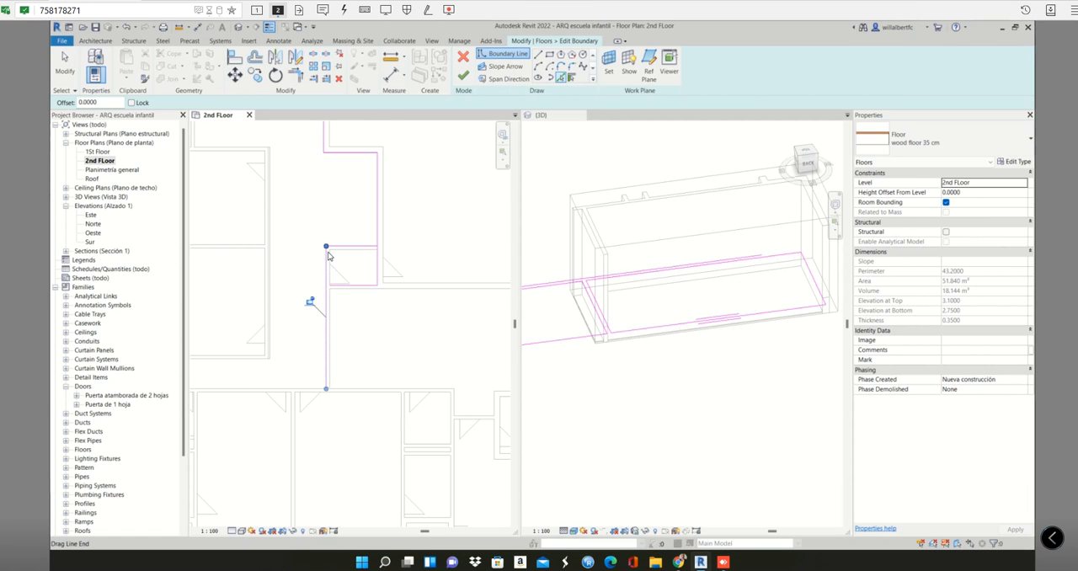
{"action": "scroll", "coordinate": [350, 323], "scroll_direction": "down", "scroll_amount": 2}
{"action": "middle_click_drag", "start_coordinate": [386, 334], "coordinate": [354, 313]}
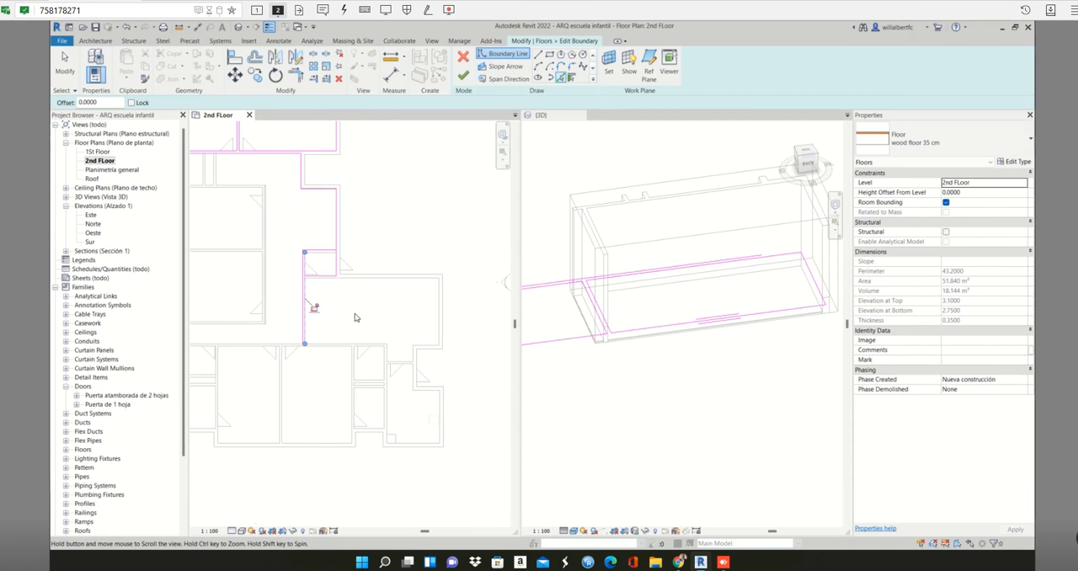
{"action": "left_click", "coordinate": [407, 279]}
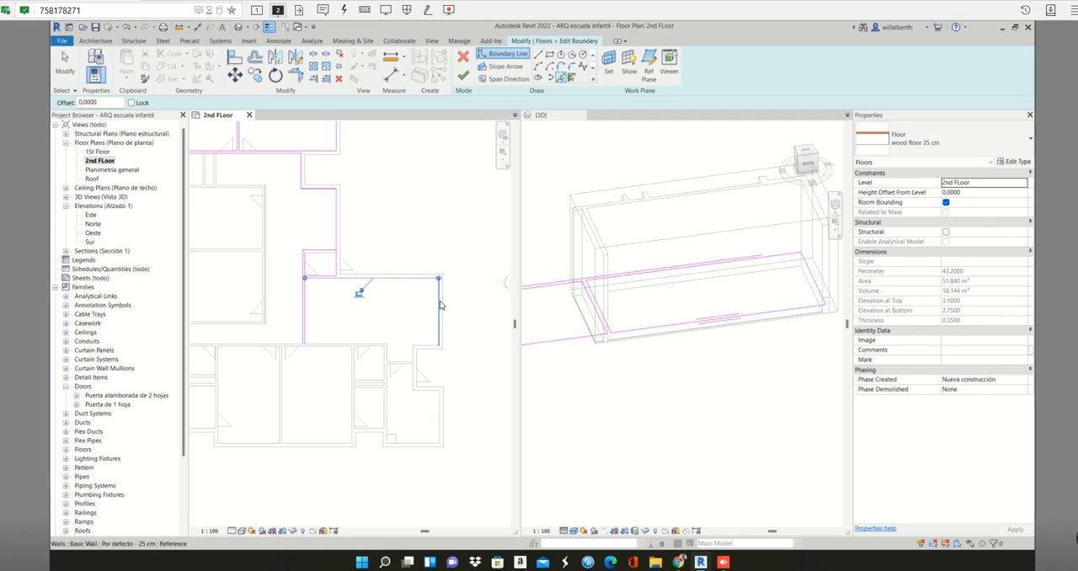
{"action": "left_click", "coordinate": [441, 306]}
{"action": "left_click", "coordinate": [419, 346]}
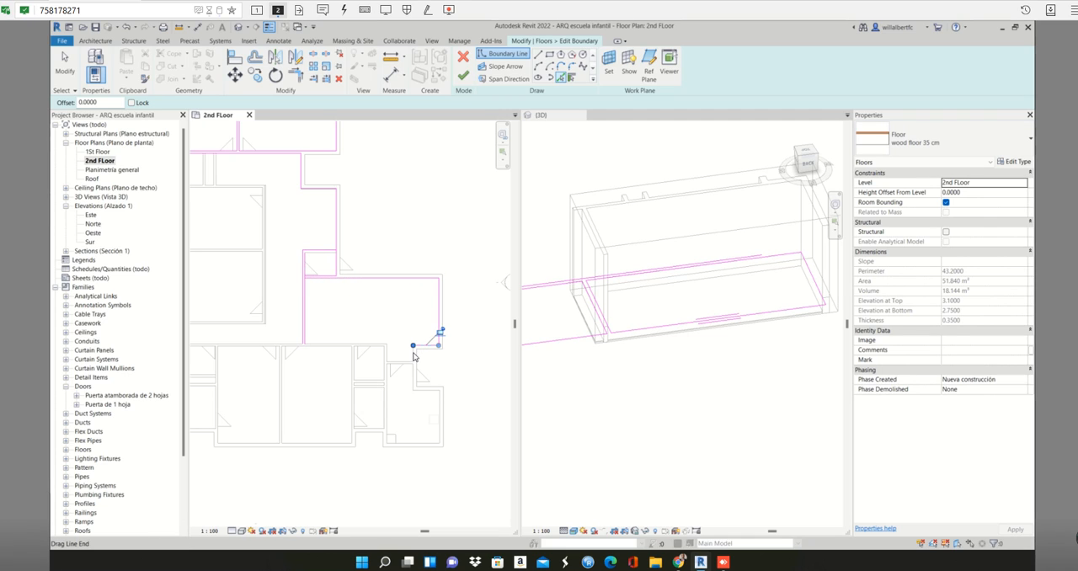
- Pick boundary lines along the narrow passage's walls below the large room and the long wall above the lower rooms
{"action": "scroll", "coordinate": [413, 359], "scroll_direction": "up", "scroll_amount": 3}
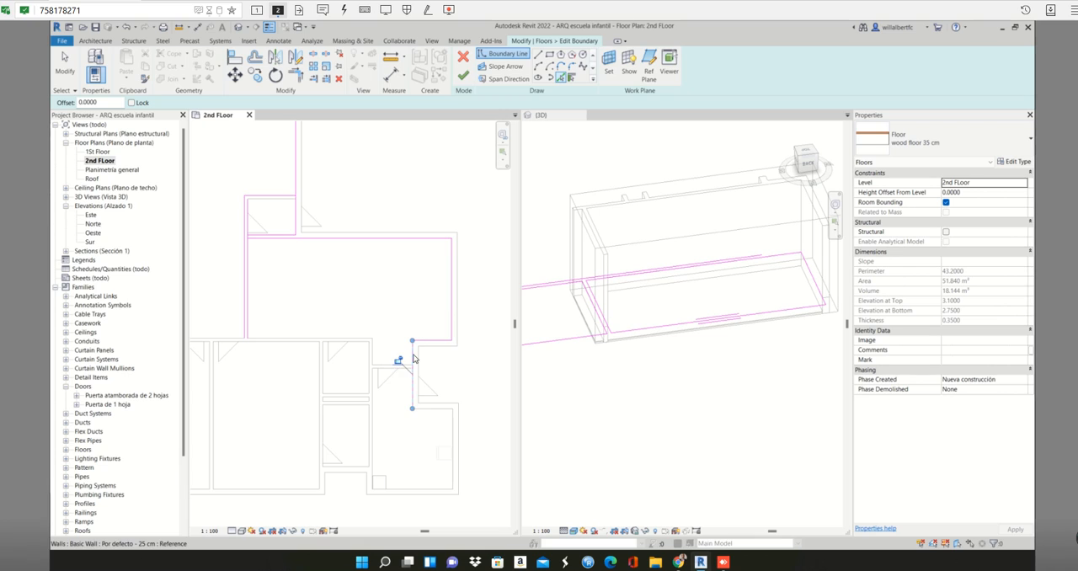
{"action": "left_click", "coordinate": [386, 366]}
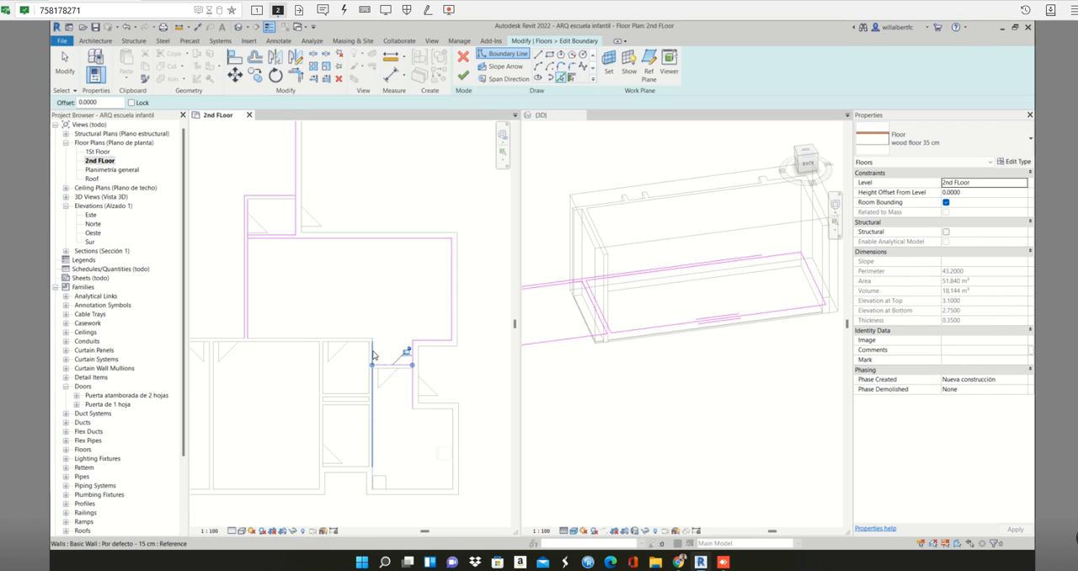
{"action": "left_click", "coordinate": [371, 350]}
{"action": "left_click", "coordinate": [365, 340]}
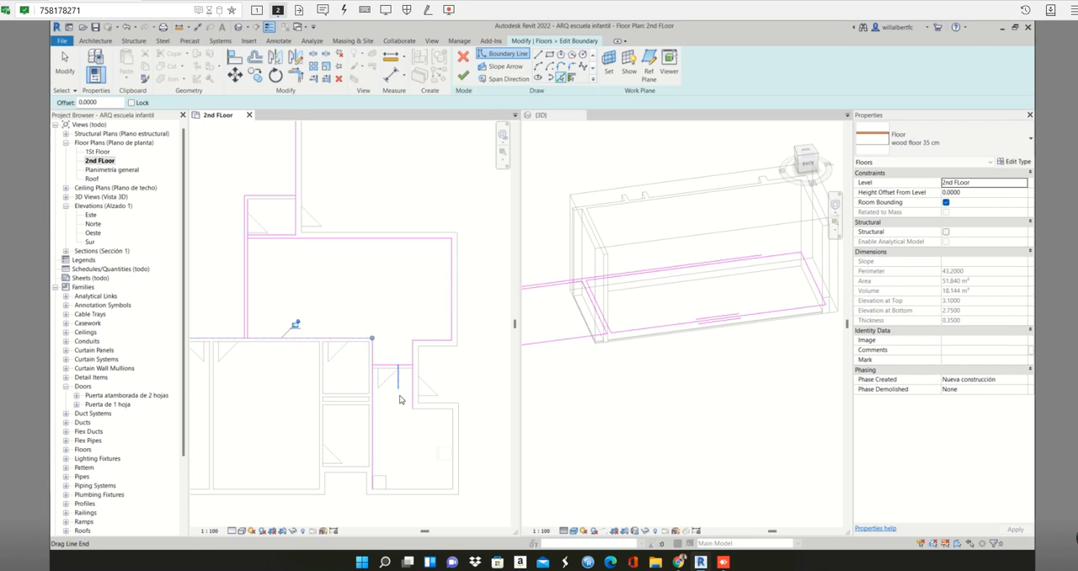
- Pick boundary lines along the upper, right-hand and lower exterior wall faces of the lower-right room
{"action": "left_click", "coordinate": [444, 410]}
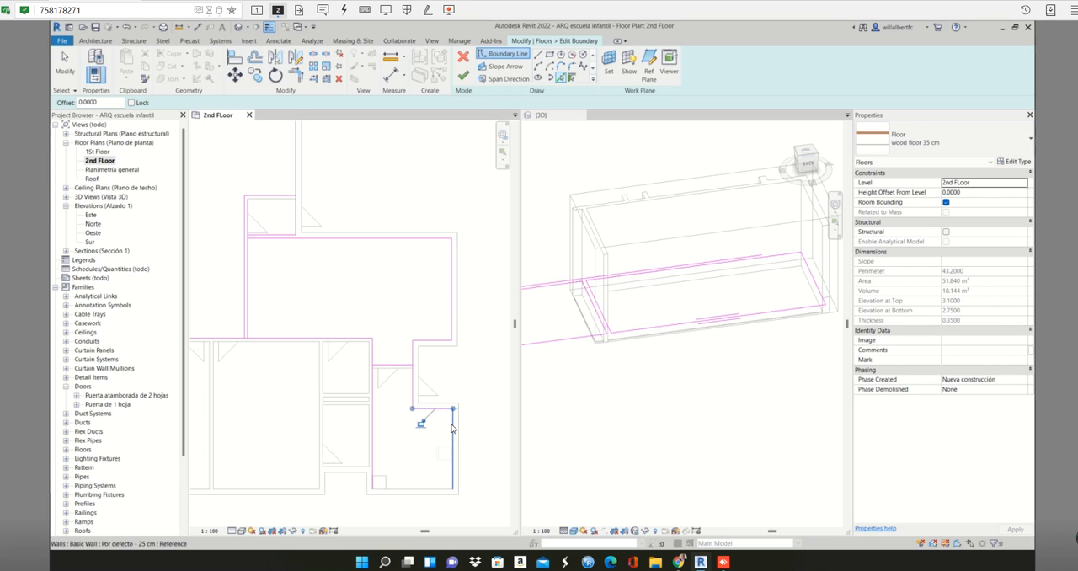
{"action": "left_click", "coordinate": [452, 429]}
{"action": "left_click", "coordinate": [412, 491]}
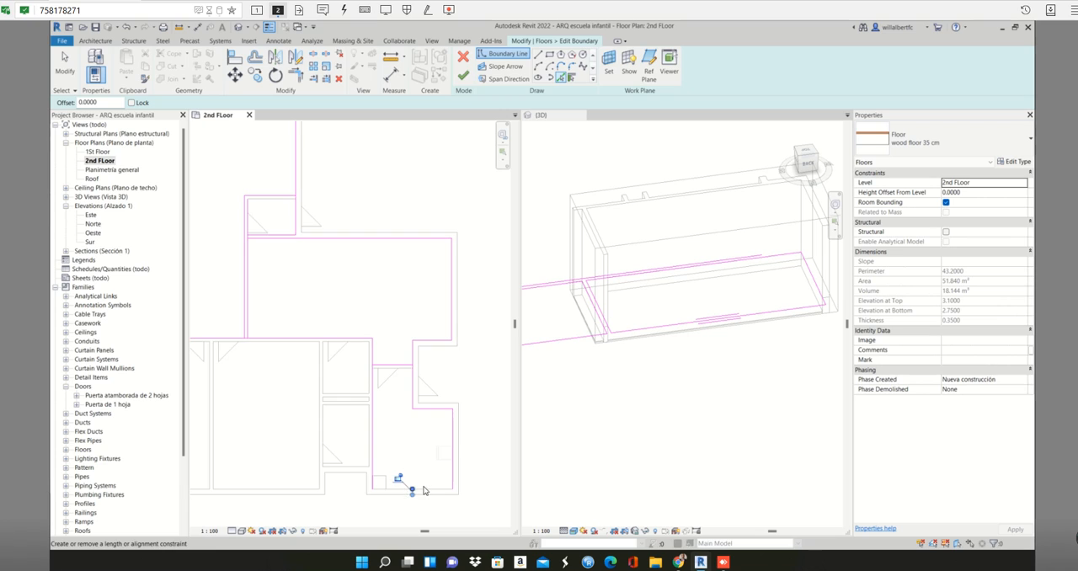
{"action": "scroll", "coordinate": [424, 490], "scroll_direction": "up", "scroll_amount": 2}
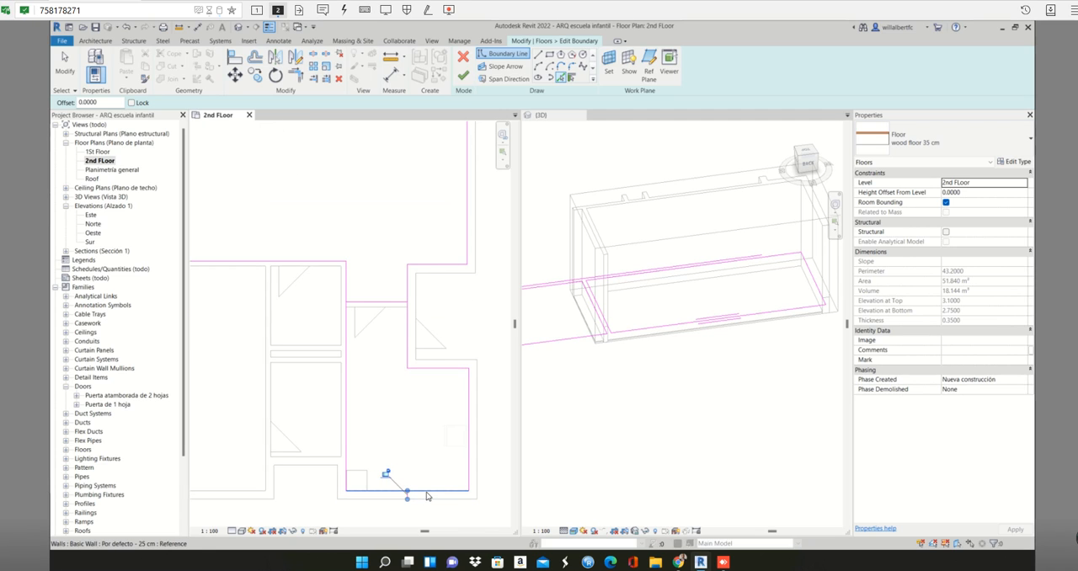
{"action": "scroll", "coordinate": [422, 494], "scroll_direction": "down", "scroll_amount": 1}
{"action": "scroll", "coordinate": [422, 494], "scroll_direction": "down", "scroll_amount": 2}
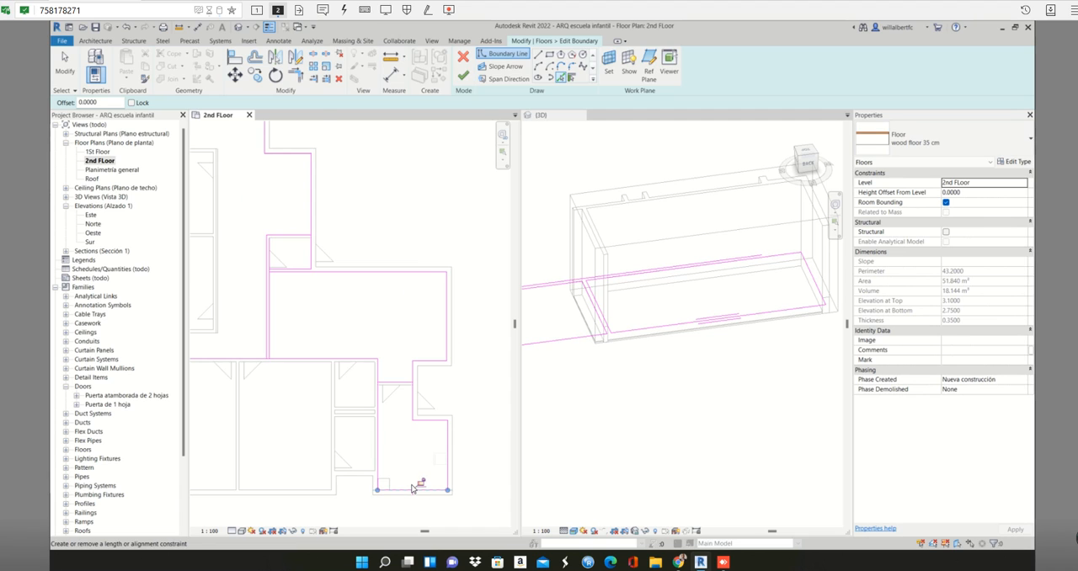
- Try to pick boundary lines along the 15 cm partition and lower exterior wall of the large room left of the two small rooms
{"action": "left_click", "coordinate": [338, 381]}
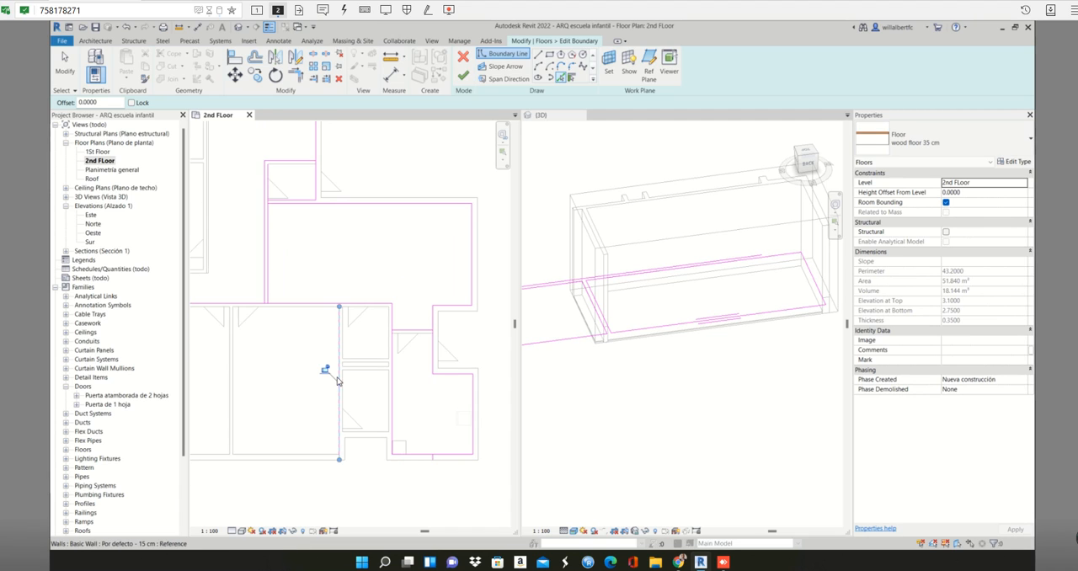
{"action": "left_click", "coordinate": [318, 458]}
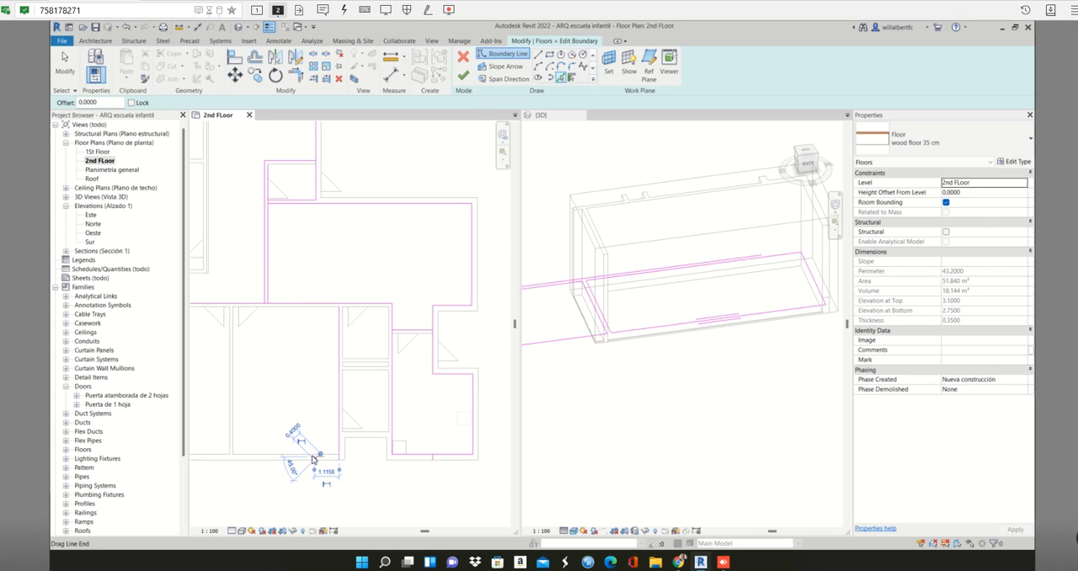
{"action": "mouse_move", "coordinate": [314, 458]}
{"action": "middle_mouse_down"}
{"action": "mouse_move", "coordinate": [437, 384]}
{"action": "mouse_move", "coordinate": [253, 371]}
{"action": "middle_mouse_up"}
{"action": "scroll", "coordinate": [448, 372], "scroll_direction": "up", "scroll_amount": 1}
{"action": "scroll", "coordinate": [351, 374], "scroll_direction": "up", "scroll_amount": 1}
{"action": "scroll", "coordinate": [364, 367], "scroll_direction": "down", "scroll_amount": 2}
{"action": "scroll", "coordinate": [376, 363], "scroll_direction": "up", "scroll_amount": 3}
{"action": "scroll", "coordinate": [374, 362], "scroll_direction": "down", "scroll_amount": 3}
{"action": "middle_click_drag", "start_coordinate": [373, 363], "coordinate": [382, 362]}
{"action": "scroll", "coordinate": [382, 358], "scroll_direction": "up", "scroll_amount": 4}
{"action": "scroll", "coordinate": [382, 357], "scroll_direction": "up", "scroll_amount": 4}
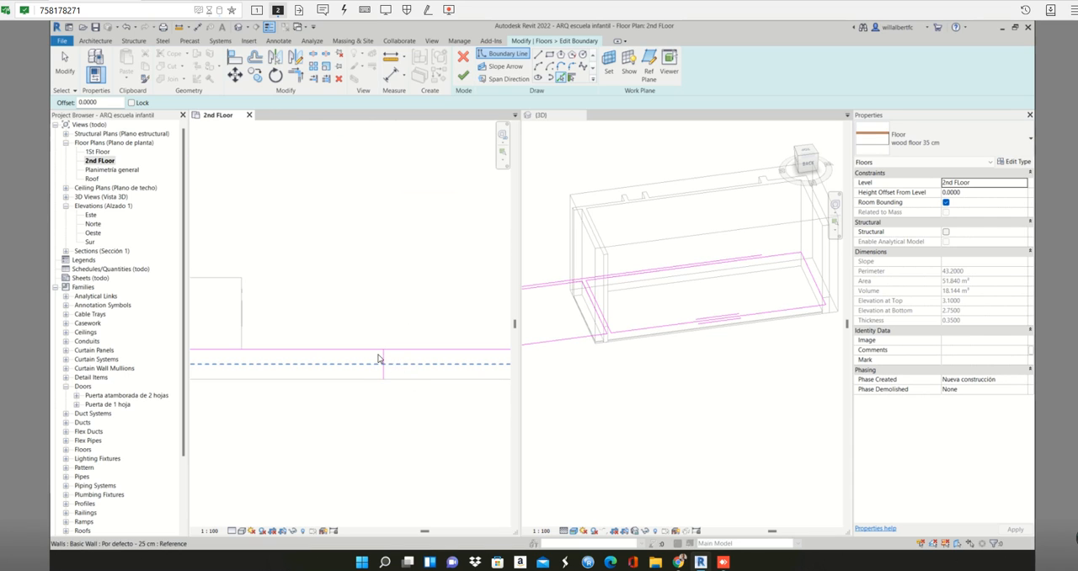
{"action": "scroll", "coordinate": [364, 379], "scroll_direction": "down", "scroll_amount": 5}
{"action": "scroll", "coordinate": [344, 369], "scroll_direction": "down", "scroll_amount": 2}
{"action": "middle_click_drag", "start_coordinate": [394, 376], "coordinate": [460, 373]}
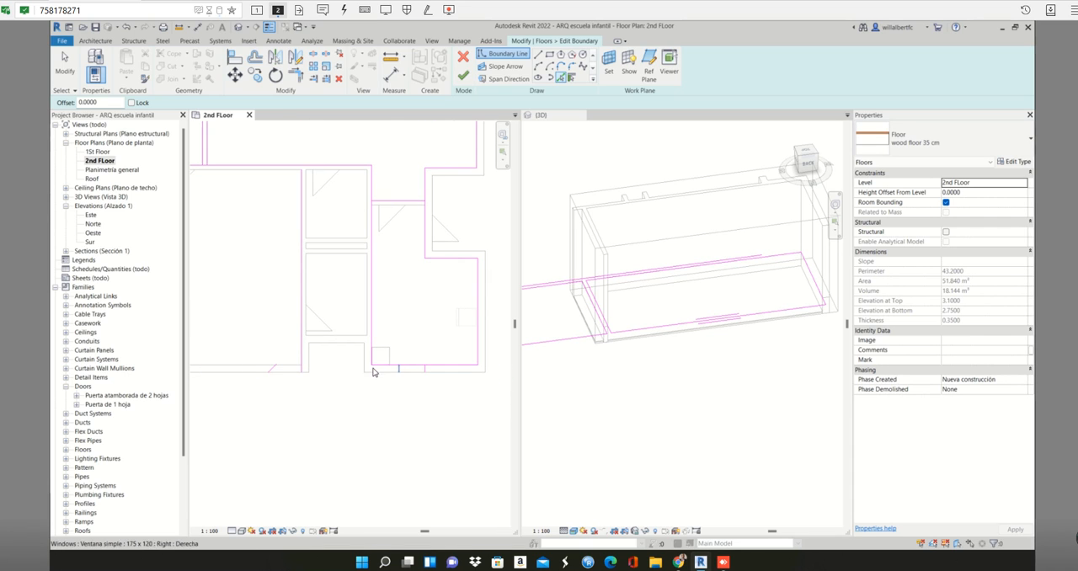
- Delete the stray diagonal line and the short line crossing the exterior wall below the lower-right room from the boundary sketch
{"action": "scroll", "coordinate": [262, 376], "scroll_direction": "up", "scroll_amount": 2}
{"action": "key", "text": "Escape"}
{"action": "left_click", "coordinate": [270, 371]}
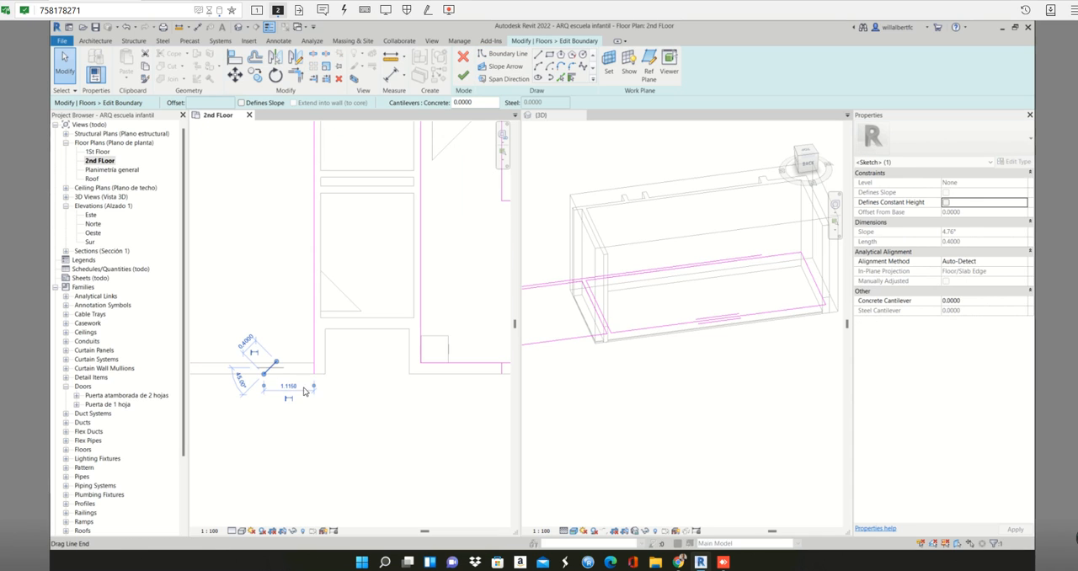
{"action": "left_click", "coordinate": [331, 411]}
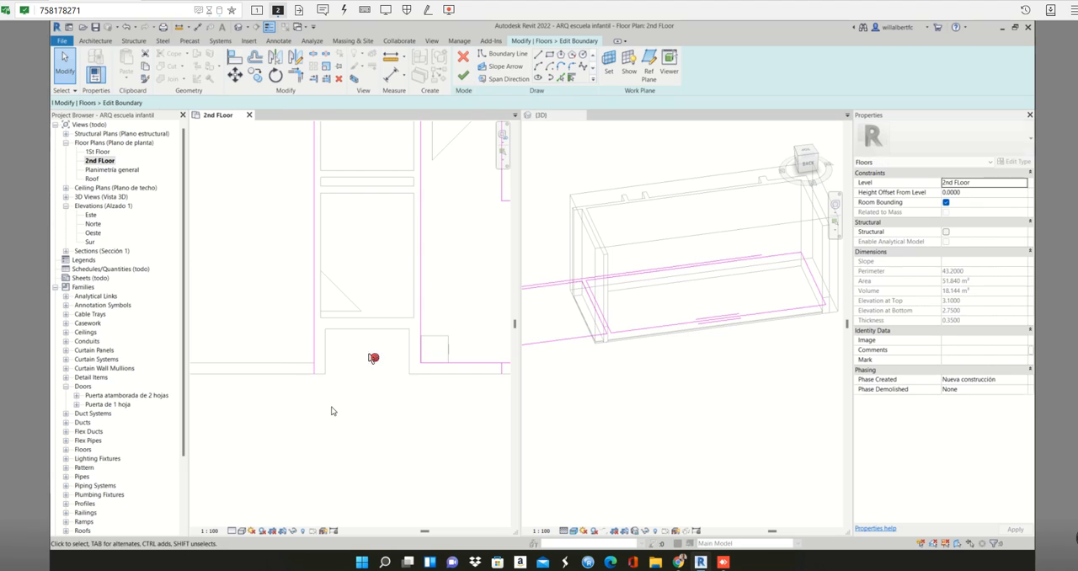
{"action": "scroll", "coordinate": [331, 410], "scroll_direction": "down", "scroll_amount": 3}
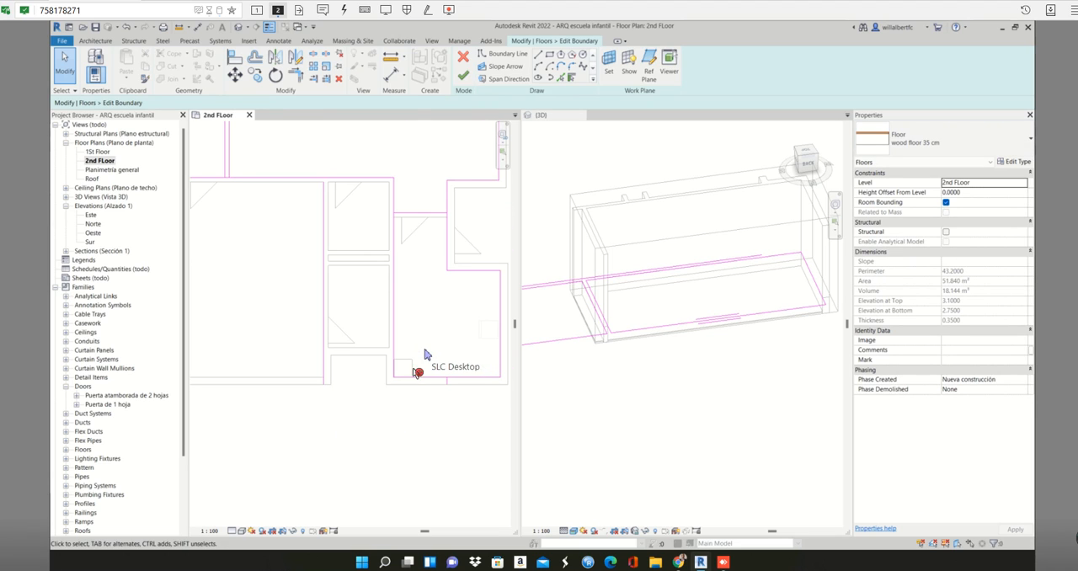
{"action": "left_click_drag", "start_coordinate": [410, 343], "coordinate": [449, 411]}
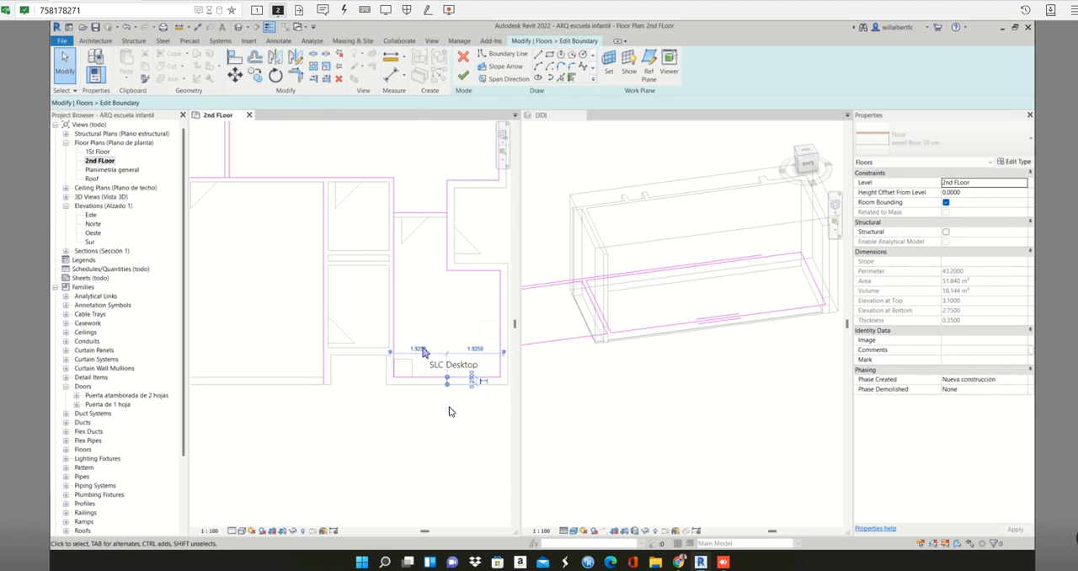
{"action": "left_click", "coordinate": [449, 411]}
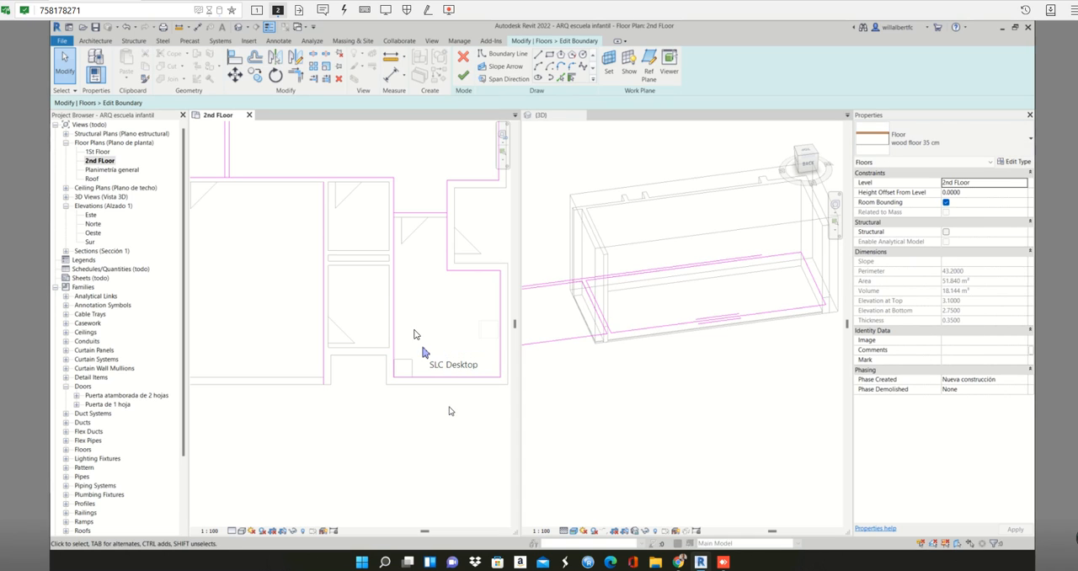
- Examine the picked boundary lines across the upper rooms, corridor, small room and lower rooms for crossings and double lines
{"action": "scroll", "coordinate": [400, 282], "scroll_direction": "down", "scroll_amount": 2}
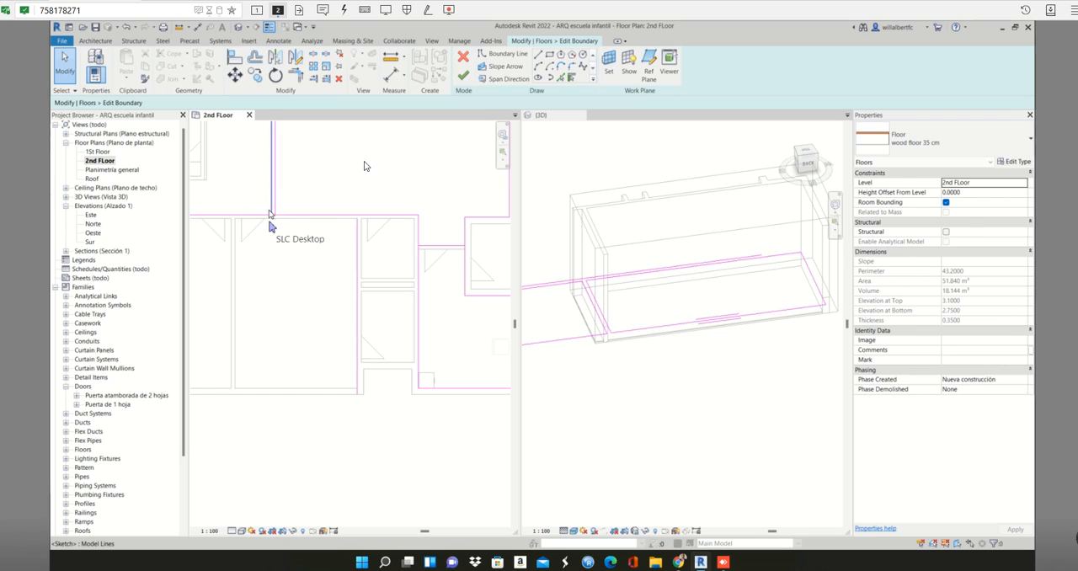
{"action": "middle_click_drag", "start_coordinate": [365, 164], "coordinate": [474, 356]}
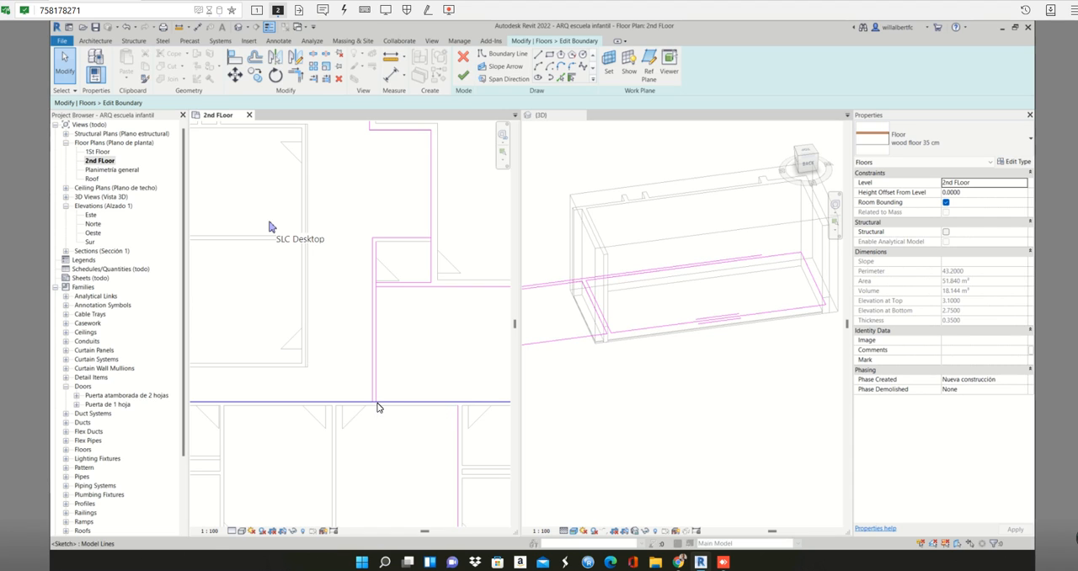
{"action": "middle_click_drag", "start_coordinate": [369, 309], "coordinate": [461, 419]}
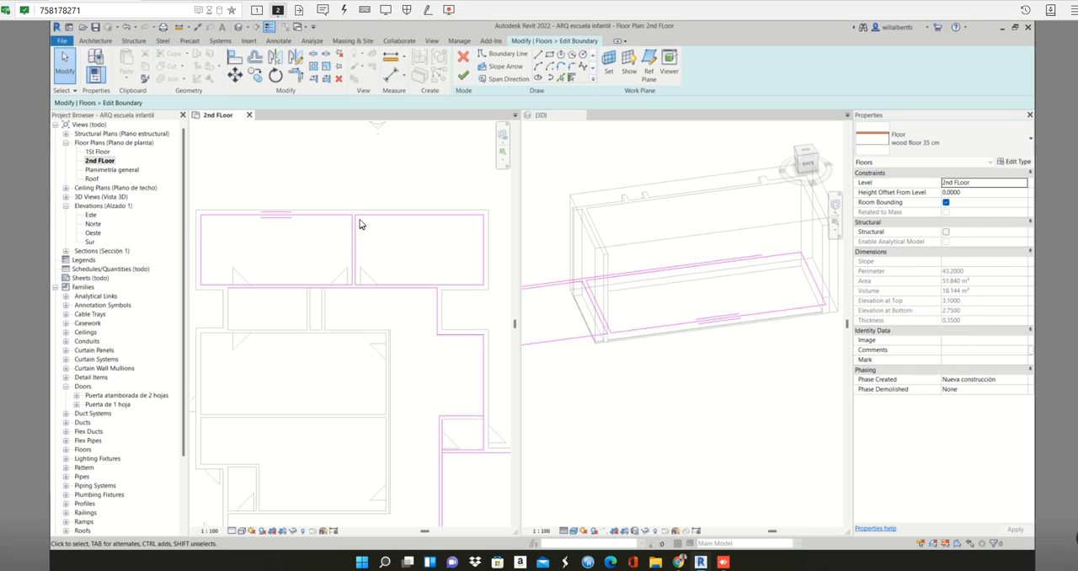
{"action": "middle_click_drag", "start_coordinate": [452, 436], "coordinate": [355, 259]}
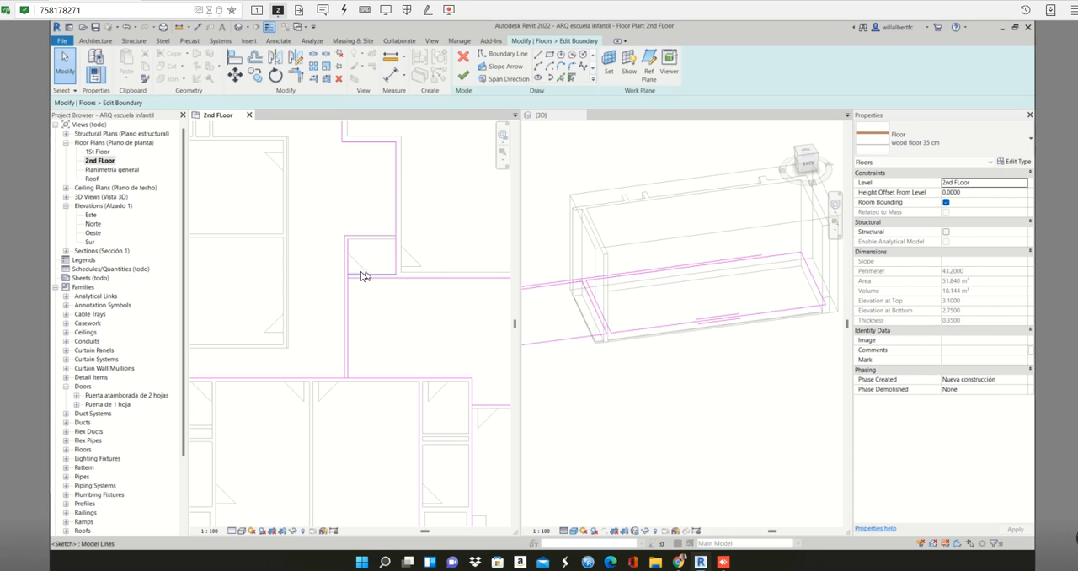
{"action": "scroll", "coordinate": [357, 276], "scroll_direction": "up", "scroll_amount": 3}
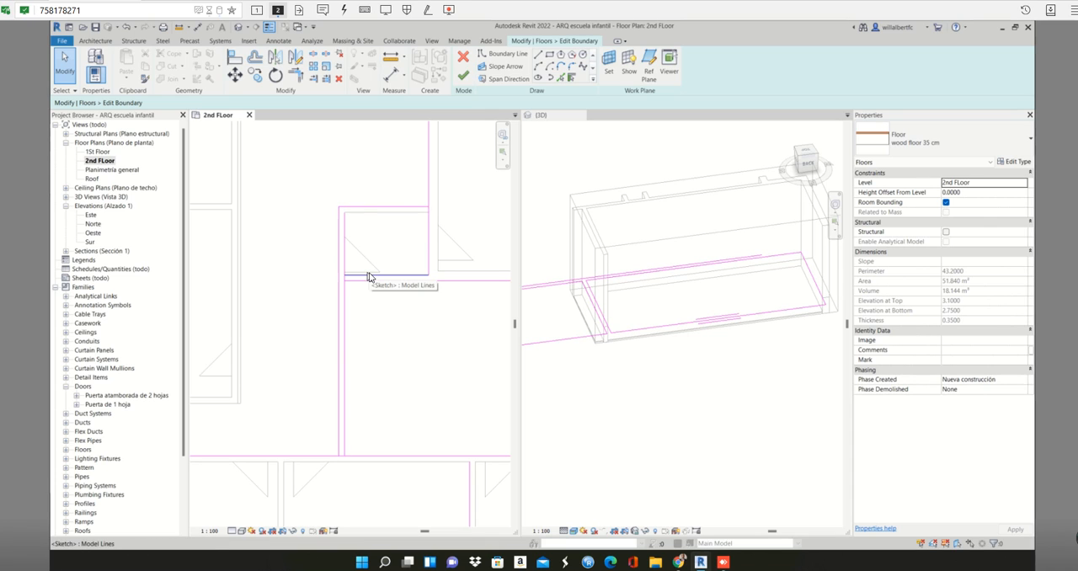
{"action": "scroll", "coordinate": [384, 327], "scroll_direction": "down", "scroll_amount": 3}
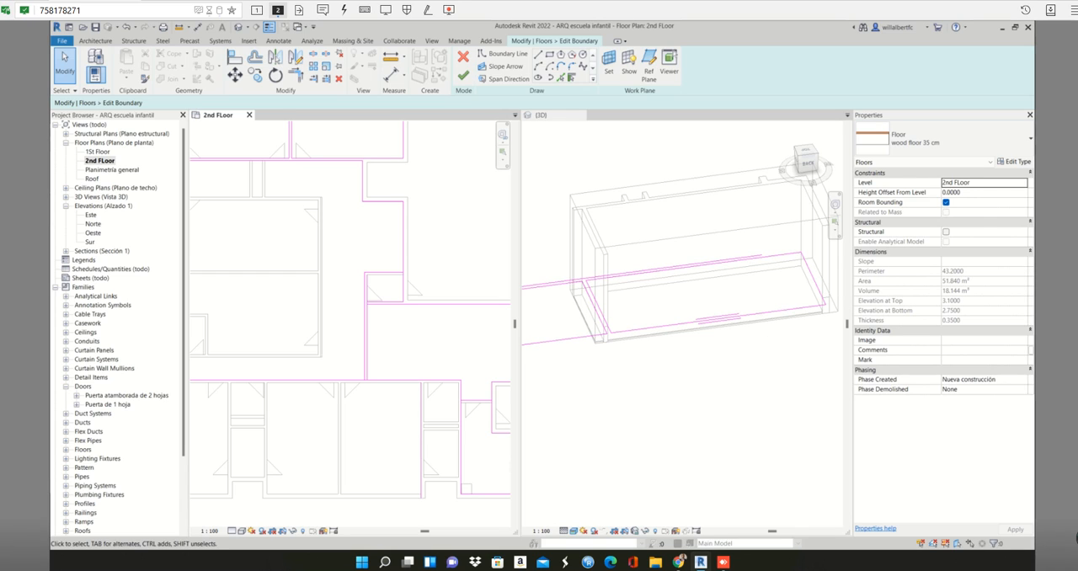
{"action": "scroll", "coordinate": [364, 385], "scroll_direction": "down", "scroll_amount": 4}
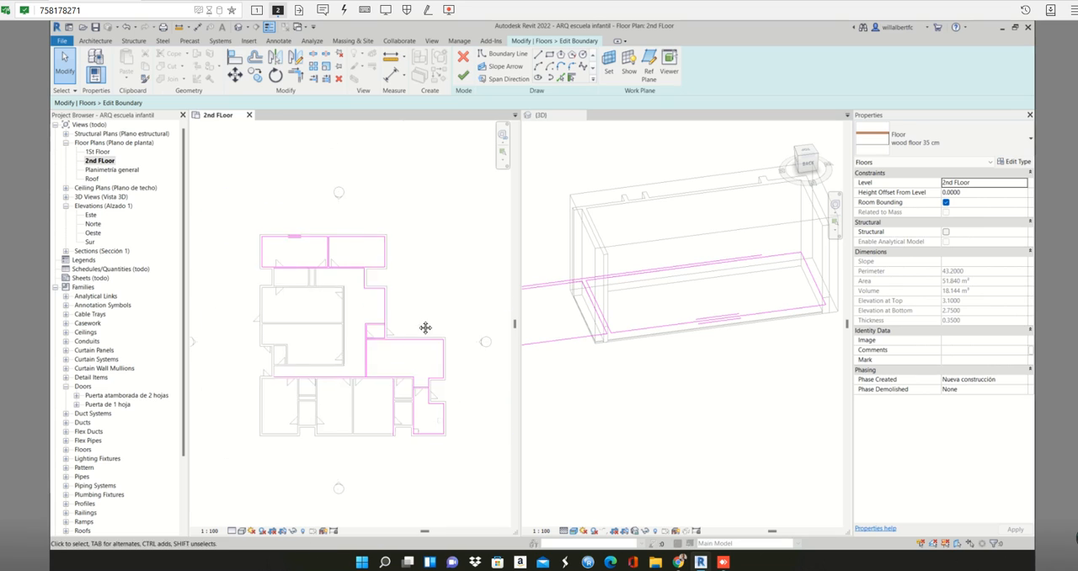
{"action": "scroll", "coordinate": [390, 358], "scroll_direction": "up", "scroll_amount": 3}
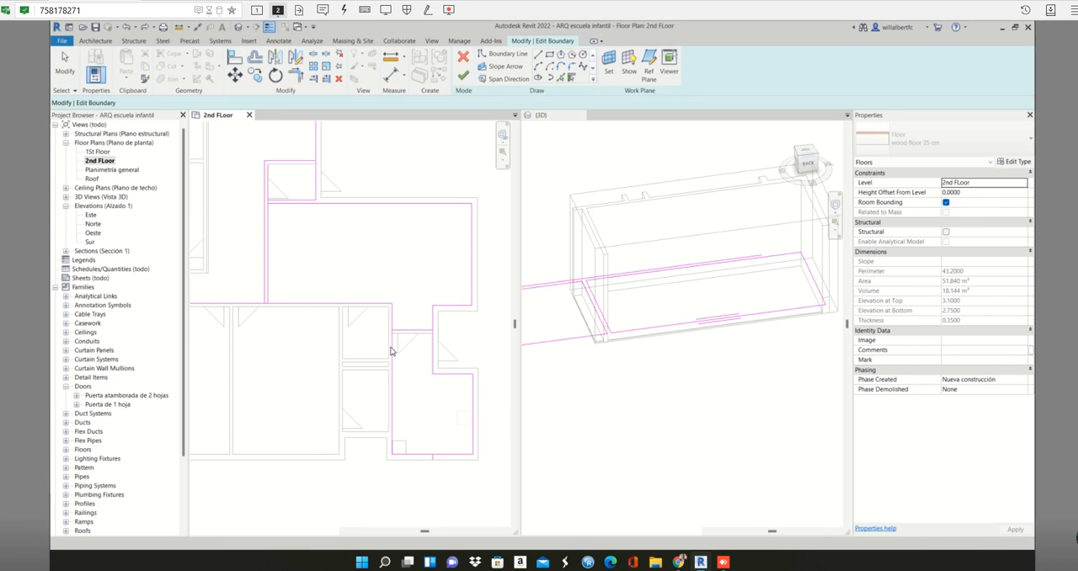
- Undo the boundary lines picked along the corridor, the small room and the lower rooms
{"action": "middle_click_drag", "start_coordinate": [410, 306], "coordinate": [390, 341]}
{"action": "scroll", "coordinate": [390, 341], "scroll_direction": "down", "scroll_amount": 3}
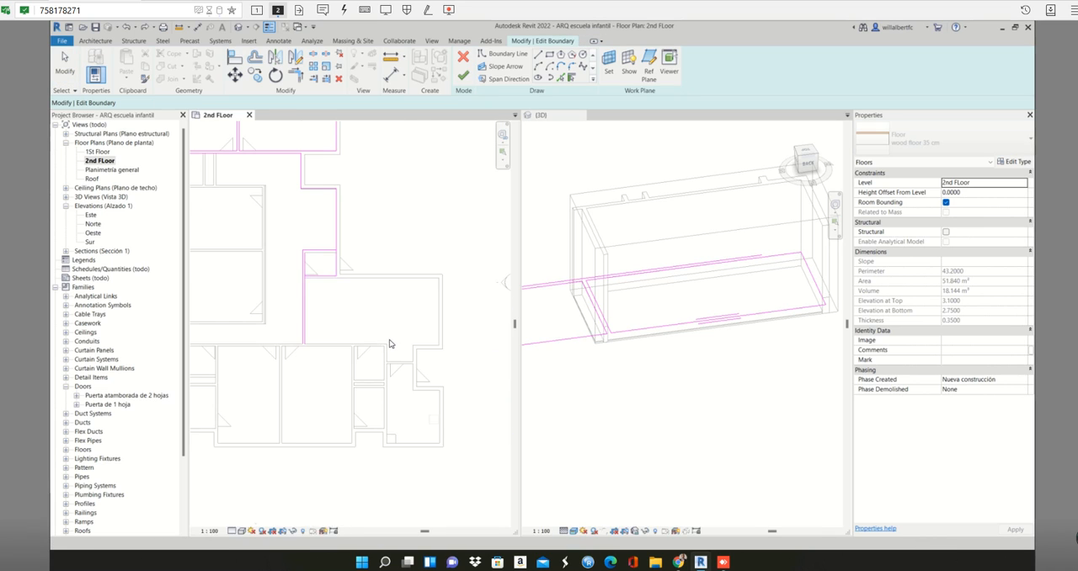
{"action": "scroll", "coordinate": [274, 265], "scroll_direction": "up", "scroll_amount": 2}
{"action": "middle_click_drag", "start_coordinate": [274, 265], "coordinate": [390, 339]}
{"action": "key", "text": "Escape"}
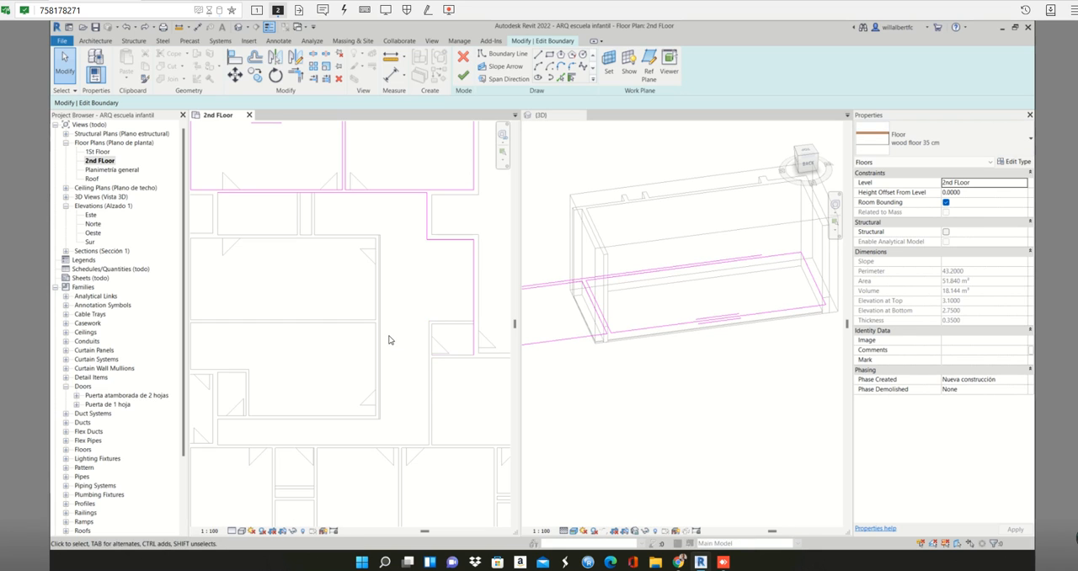
{"action": "key", "text": "ctrl+z"}
{"action": "key", "text": "ctrl+z"}
{"action": "key", "text": "ctrl+z"}
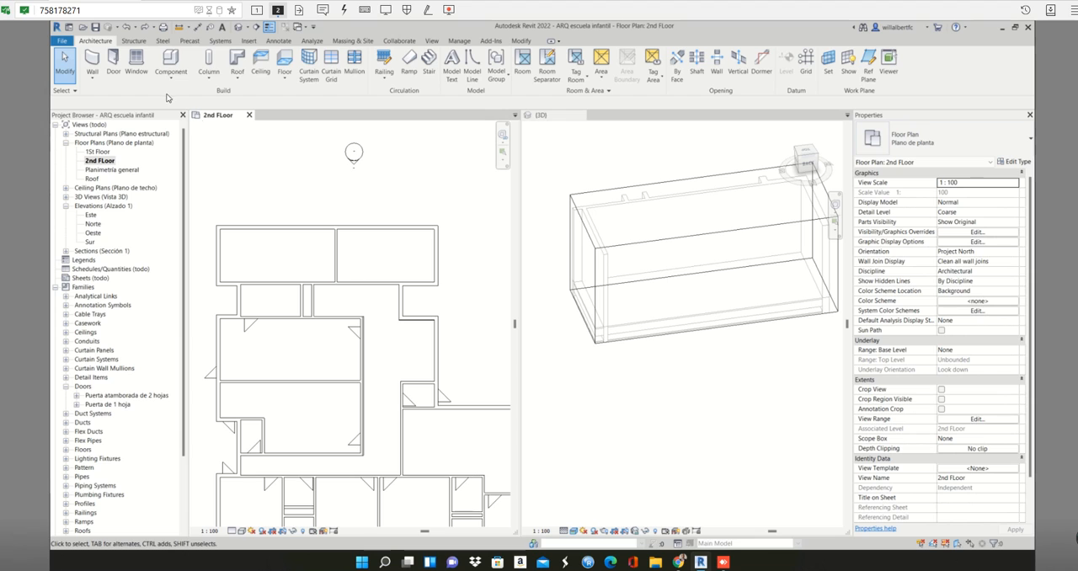
- Redo the floor boundary sketch up to the lines around the two upper rooms and the upper corridor edge
{"action": "left_click", "coordinate": [146, 27]}
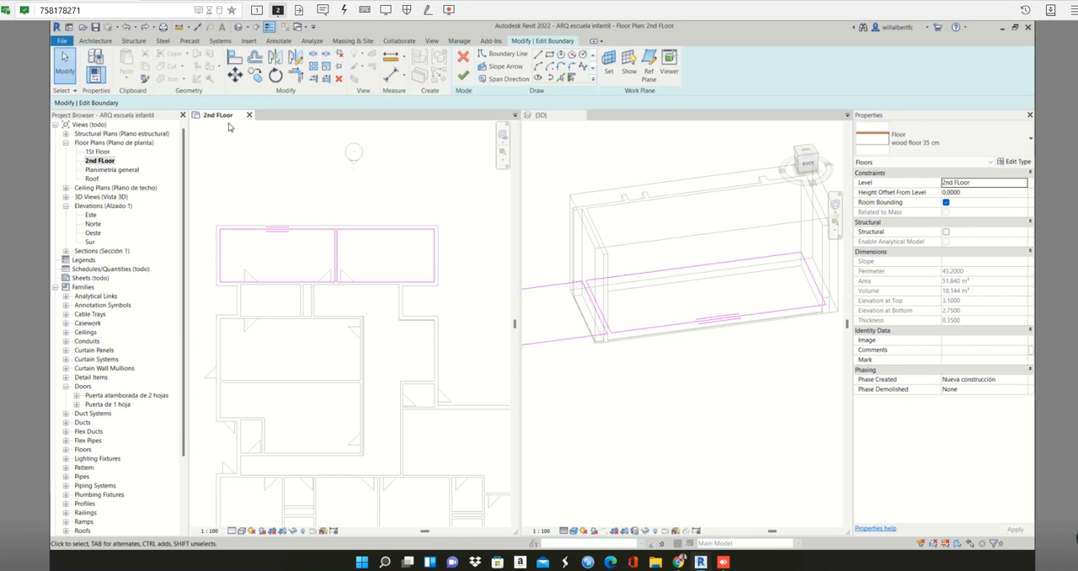
{"action": "left_click", "coordinate": [145, 27]}
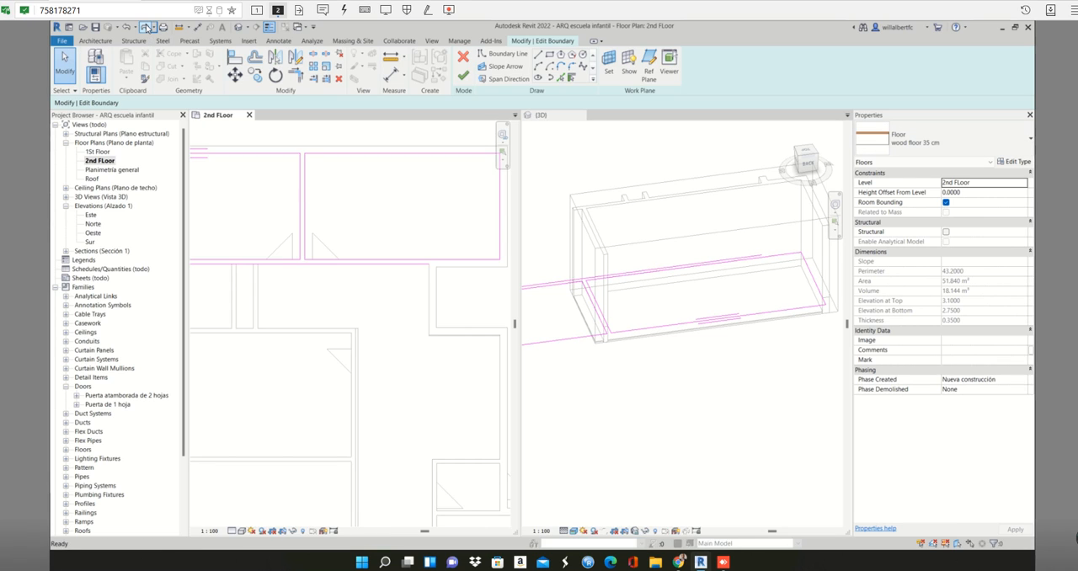
{"action": "left_click", "coordinate": [148, 28]}
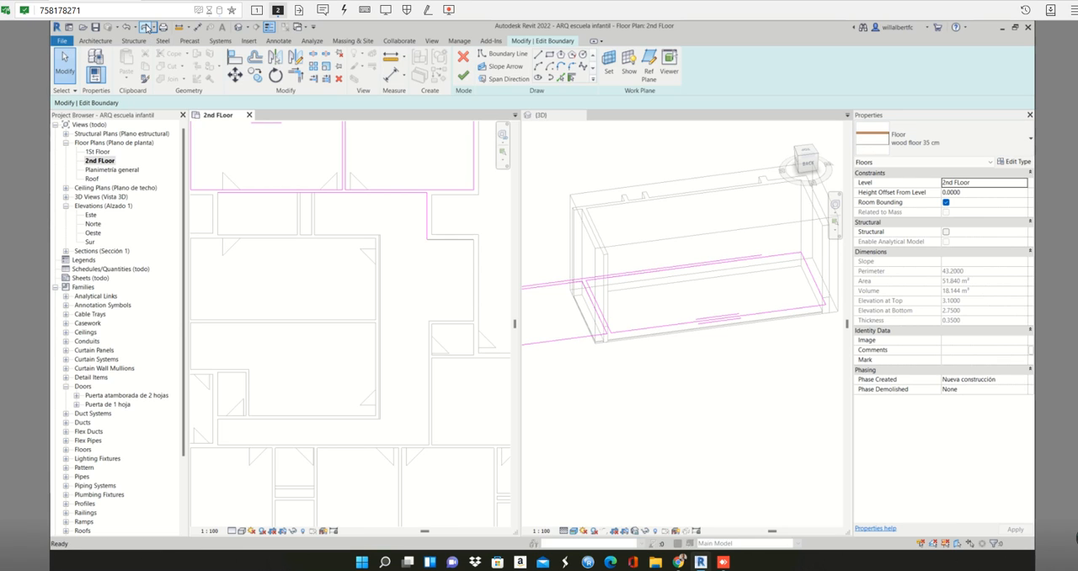
{"action": "scroll", "coordinate": [367, 265], "scroll_direction": "down", "scroll_amount": 2}
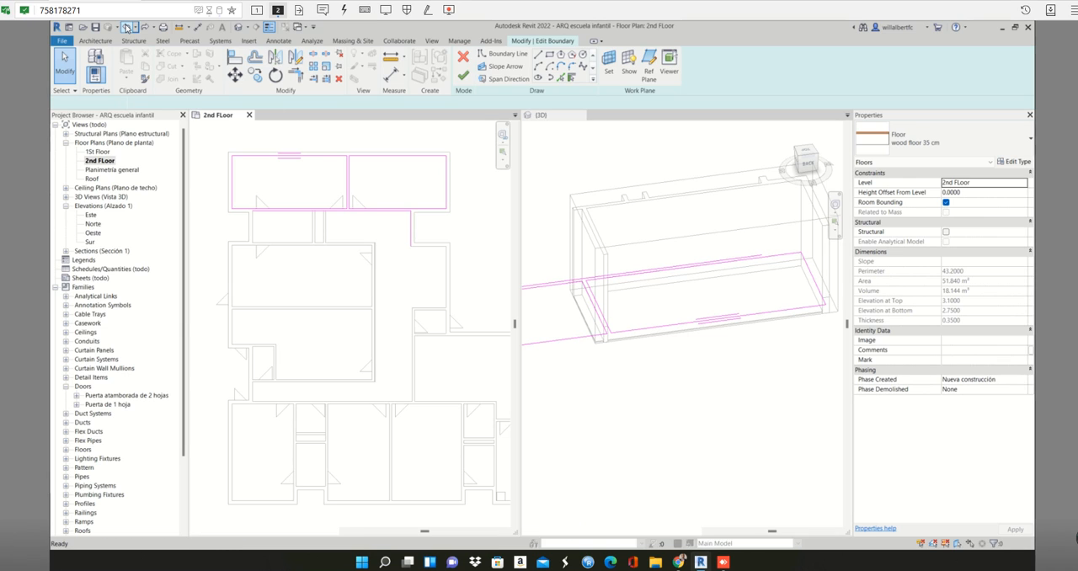
{"action": "scroll", "coordinate": [334, 242], "scroll_direction": "up", "scroll_amount": 2}
{"action": "scroll", "coordinate": [334, 242], "scroll_direction": "down", "scroll_amount": 2}
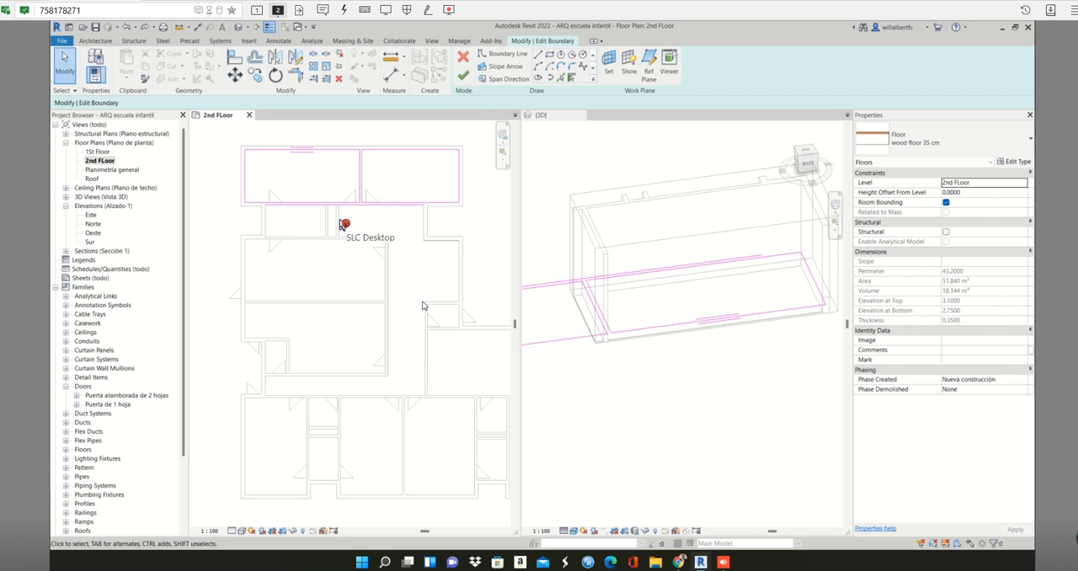
- Pick boundary lines along the 25 cm wall at the upper corridor's left end and along the corridor's lower edge
{"action": "left_click", "coordinate": [563, 77]}
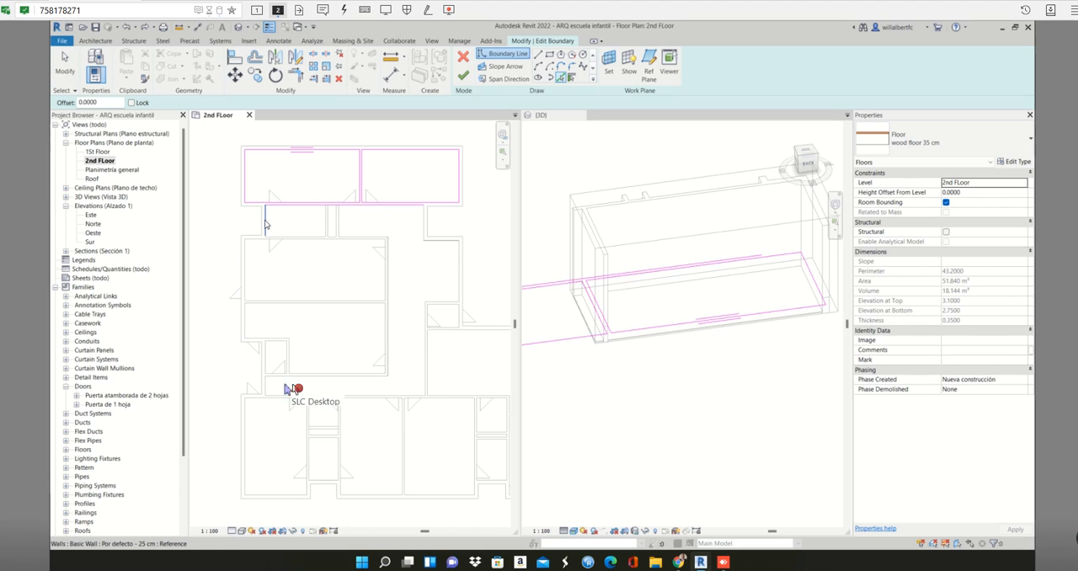
{"action": "scroll", "coordinate": [265, 220], "scroll_direction": "up", "scroll_amount": 2}
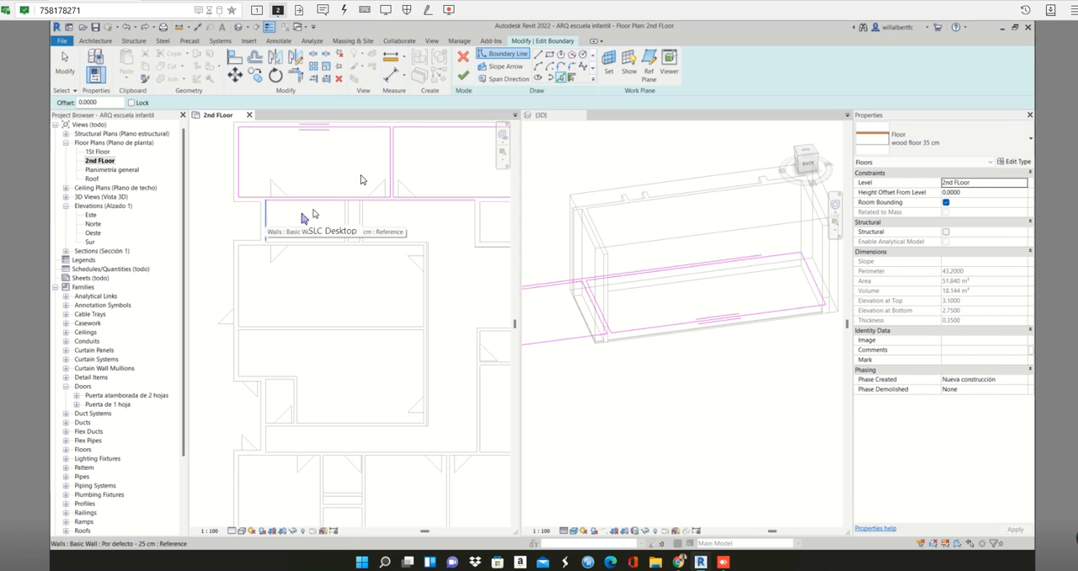
{"action": "left_click", "coordinate": [266, 217]}
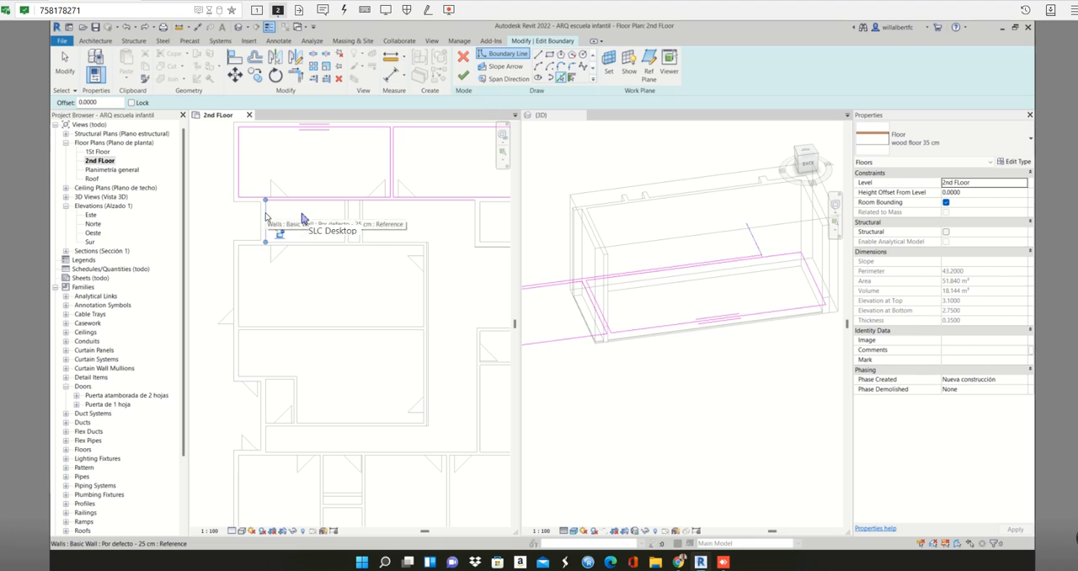
{"action": "scroll", "coordinate": [319, 243], "scroll_direction": "up", "scroll_amount": 1}
{"action": "left_click", "coordinate": [320, 243]}
- Pick a boundary line along the outer face of the 15 cm partition on the right-hand side of the two middle rooms
{"action": "scroll", "coordinate": [390, 259], "scroll_direction": "down", "scroll_amount": 1}
{"action": "middle_click_drag", "start_coordinate": [481, 288], "coordinate": [408, 232]}
{"action": "scroll", "coordinate": [389, 202], "scroll_direction": "up", "scroll_amount": 3}
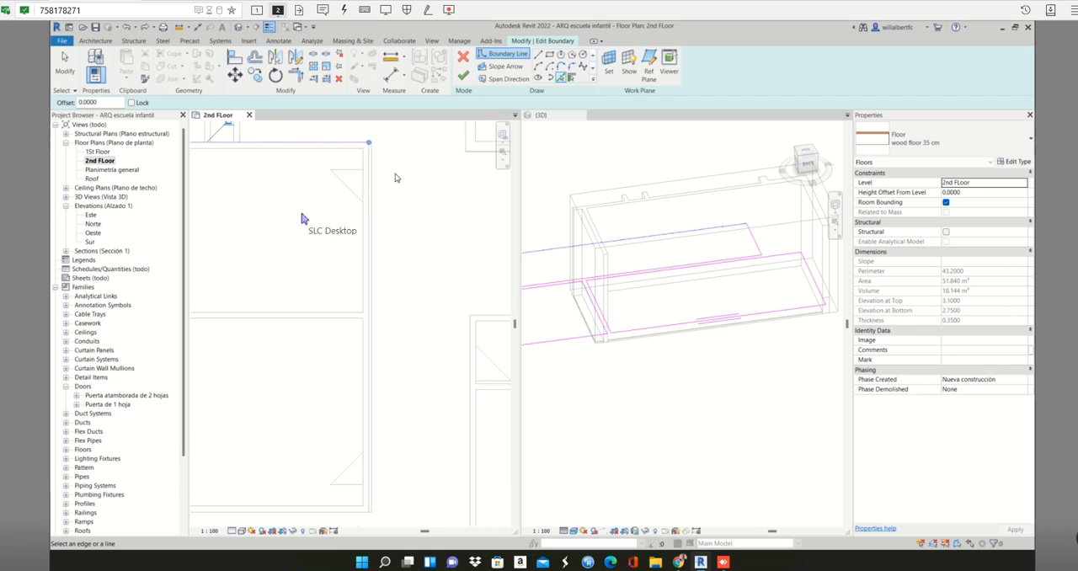
{"action": "scroll", "coordinate": [381, 209], "scroll_direction": "up", "scroll_amount": 1}
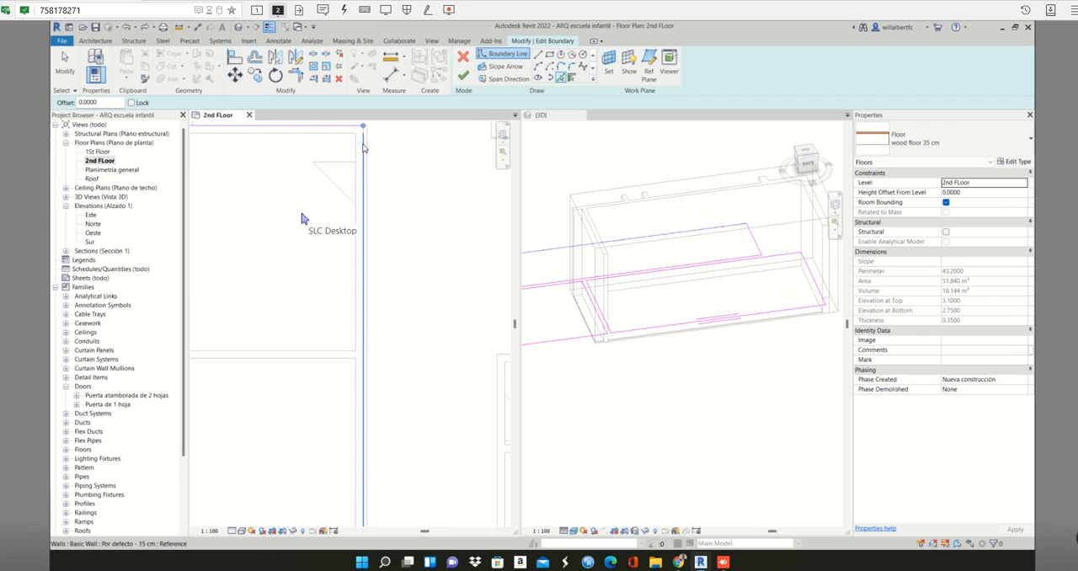
{"action": "scroll", "coordinate": [369, 145], "scroll_direction": "up", "scroll_amount": 2}
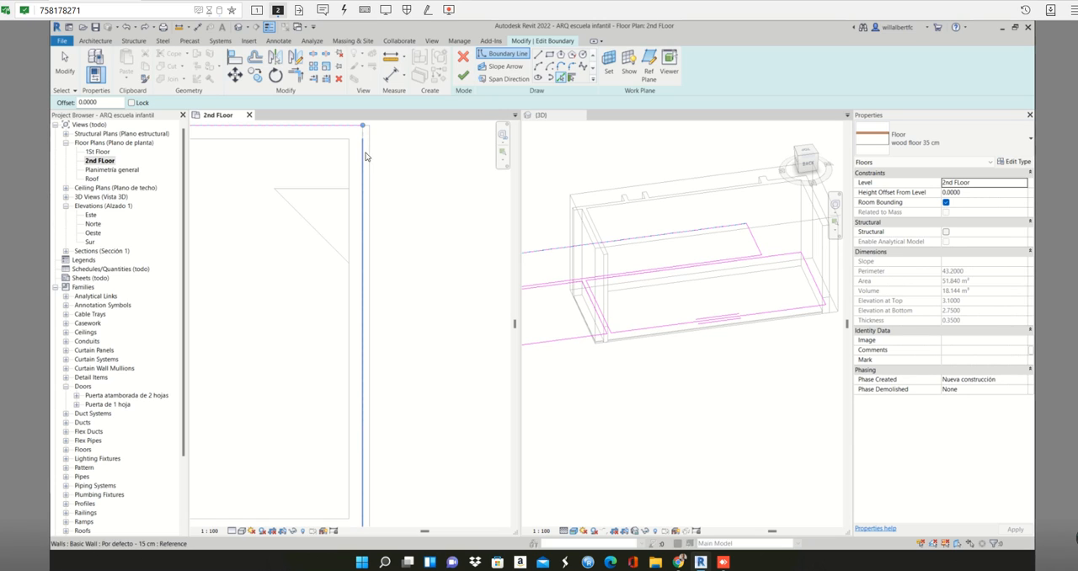
{"action": "scroll", "coordinate": [371, 155], "scroll_direction": "down", "scroll_amount": 2}
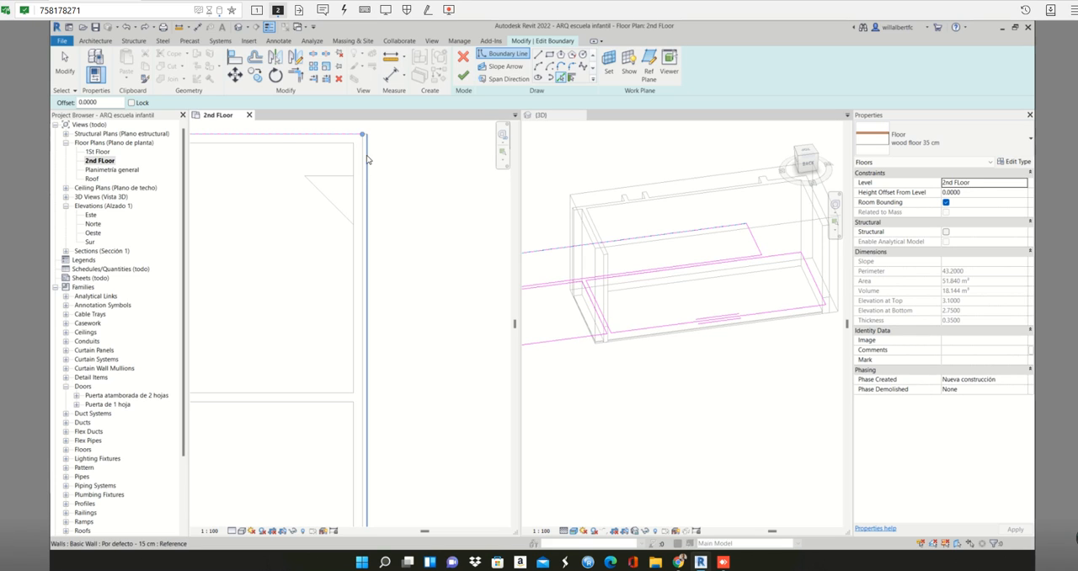
{"action": "left_click", "coordinate": [373, 157]}
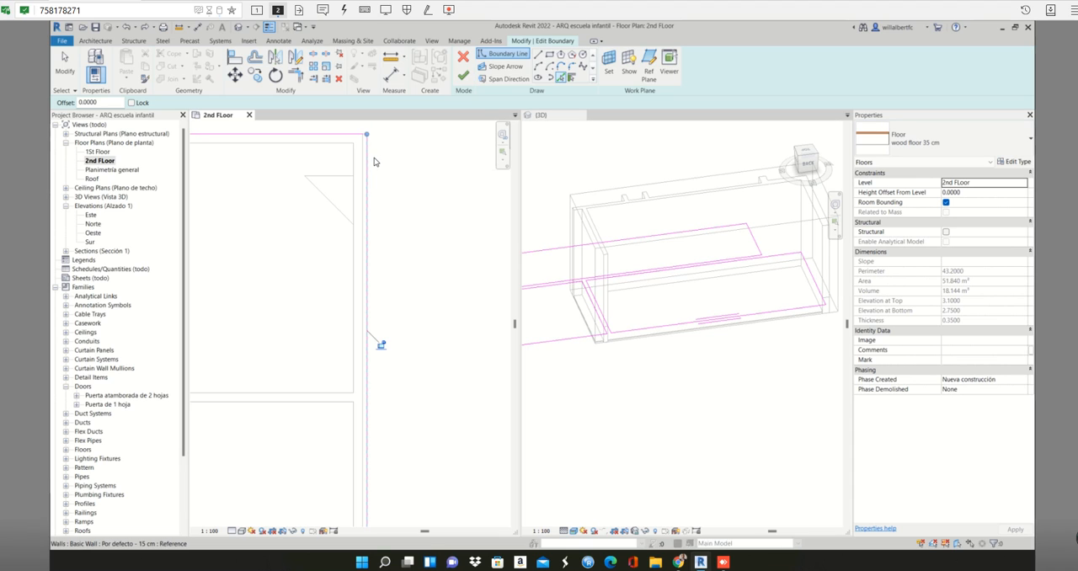
- Pick a boundary line along the outer face of the 15 cm partition below the two middle rooms
{"action": "scroll", "coordinate": [374, 158], "scroll_direction": "down", "scroll_amount": 3}
{"action": "scroll", "coordinate": [345, 358], "scroll_direction": "up", "scroll_amount": 4}
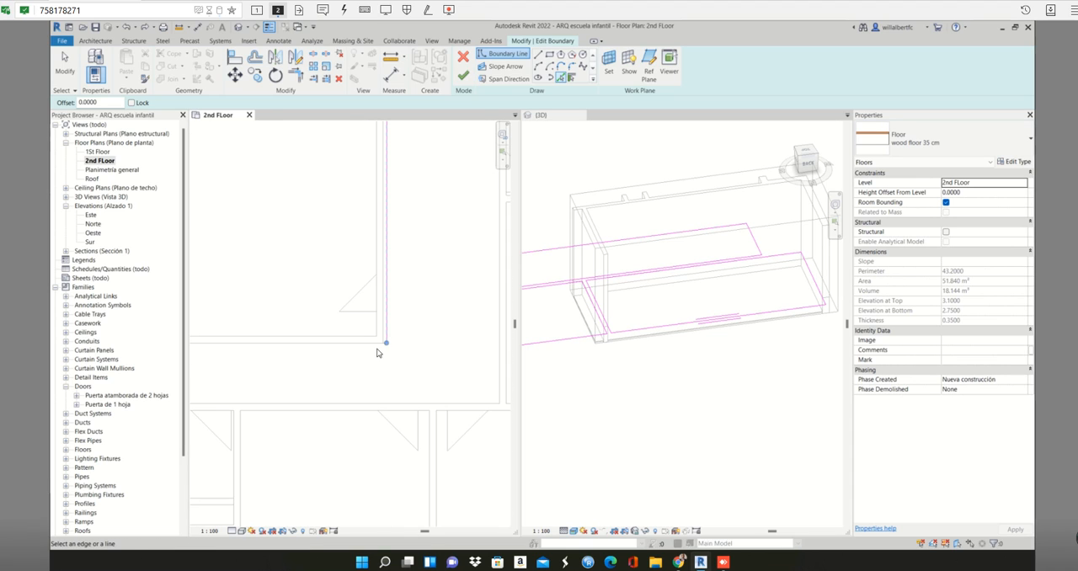
{"action": "scroll", "coordinate": [381, 345], "scroll_direction": "up", "scroll_amount": 4}
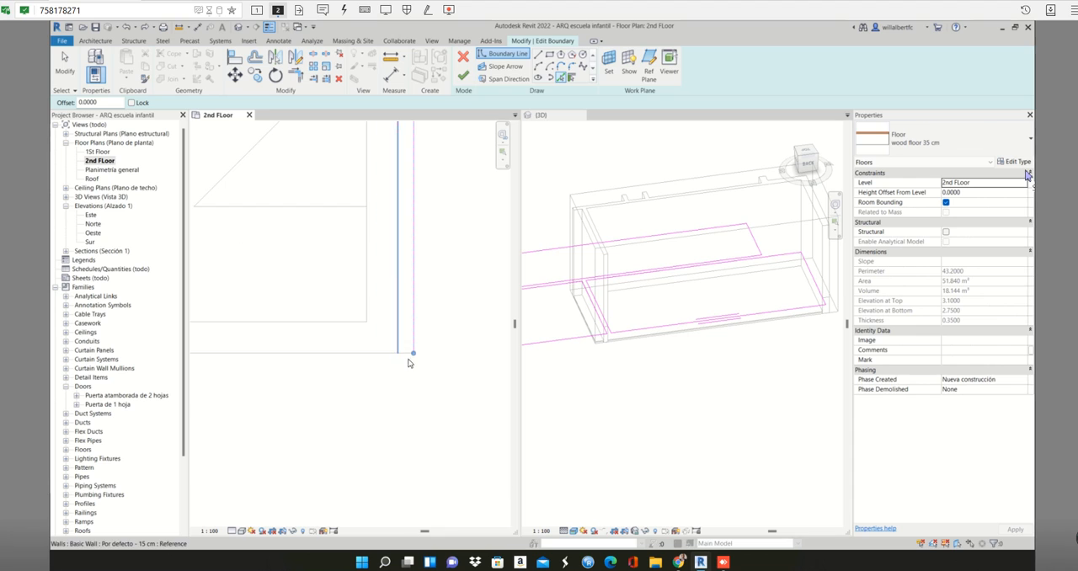
{"action": "left_click", "coordinate": [406, 354]}
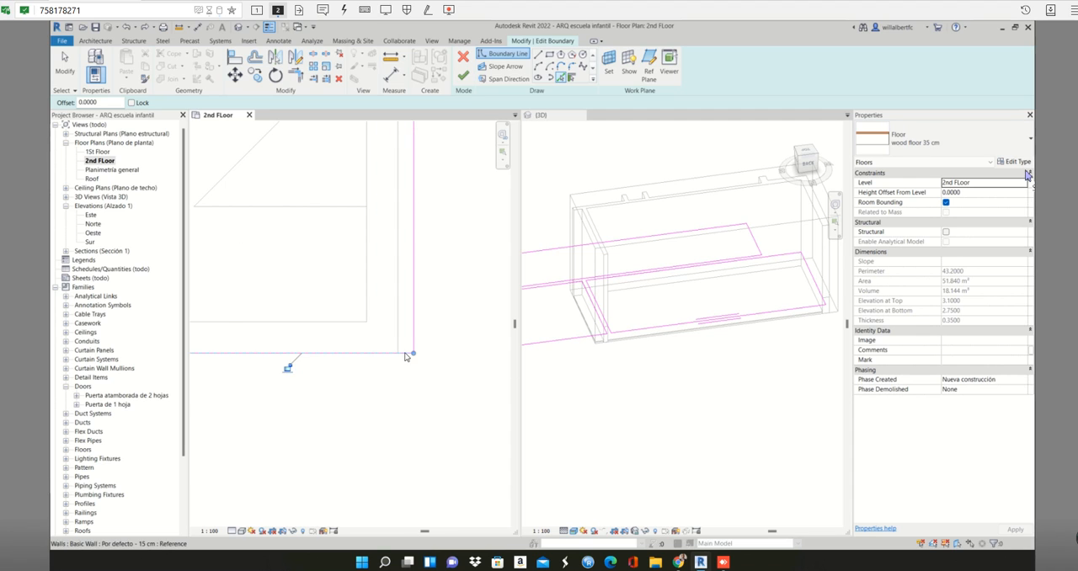
{"action": "scroll", "coordinate": [418, 346], "scroll_direction": "down", "scroll_amount": 5}
{"action": "scroll", "coordinate": [417, 352], "scroll_direction": "down", "scroll_amount": 3}
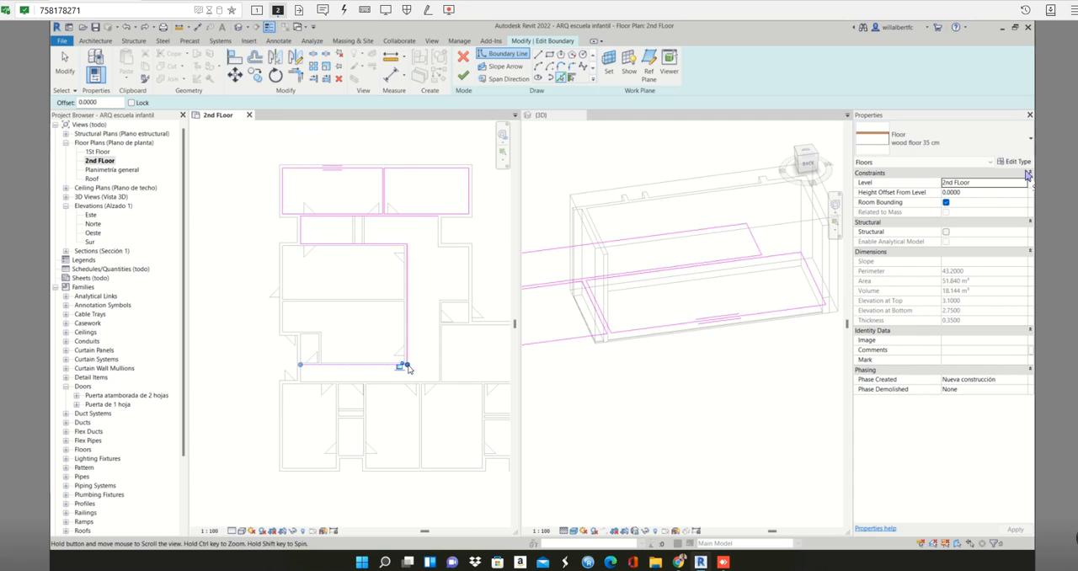
- Pick a boundary line along the inner face of the 25 cm wall closing the lower corridor's left end
{"action": "scroll", "coordinate": [294, 396], "scroll_direction": "up", "scroll_amount": 4}
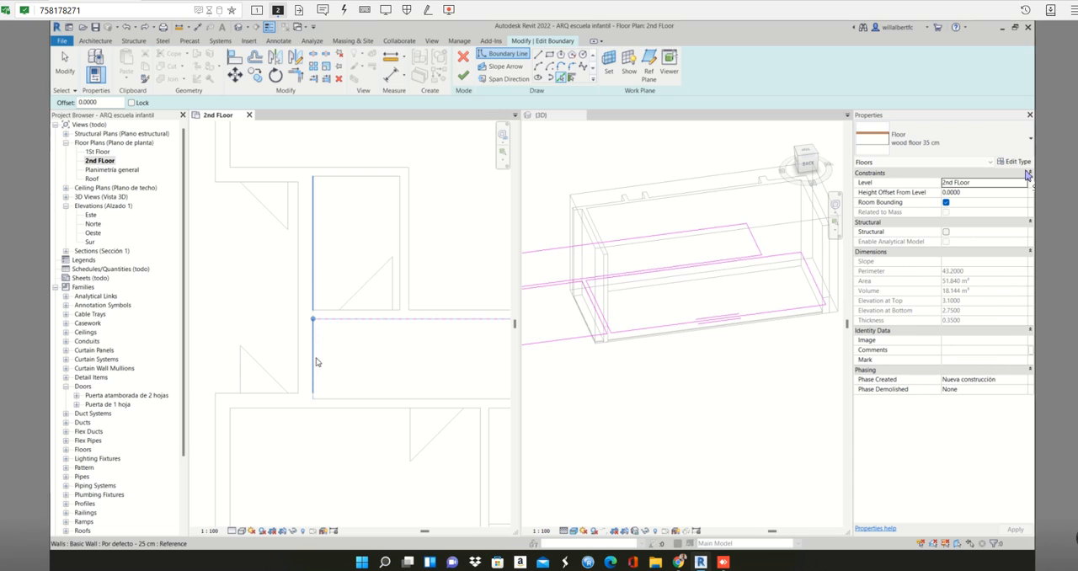
{"action": "scroll", "coordinate": [324, 358], "scroll_direction": "down", "scroll_amount": 2}
{"action": "scroll", "coordinate": [324, 330], "scroll_direction": "up", "scroll_amount": 2}
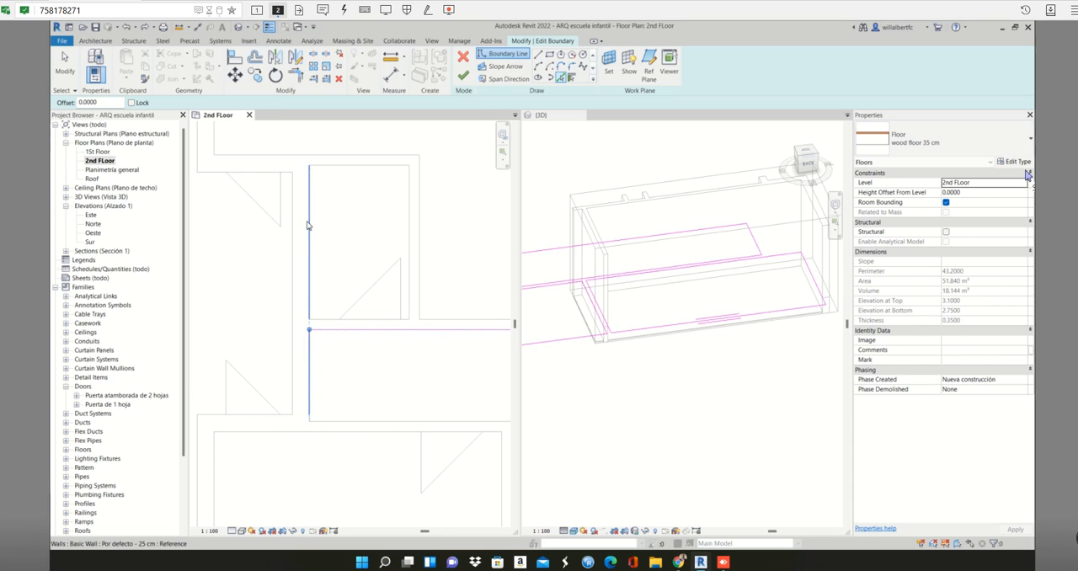
{"action": "scroll", "coordinate": [309, 344], "scroll_direction": "up", "scroll_amount": 1}
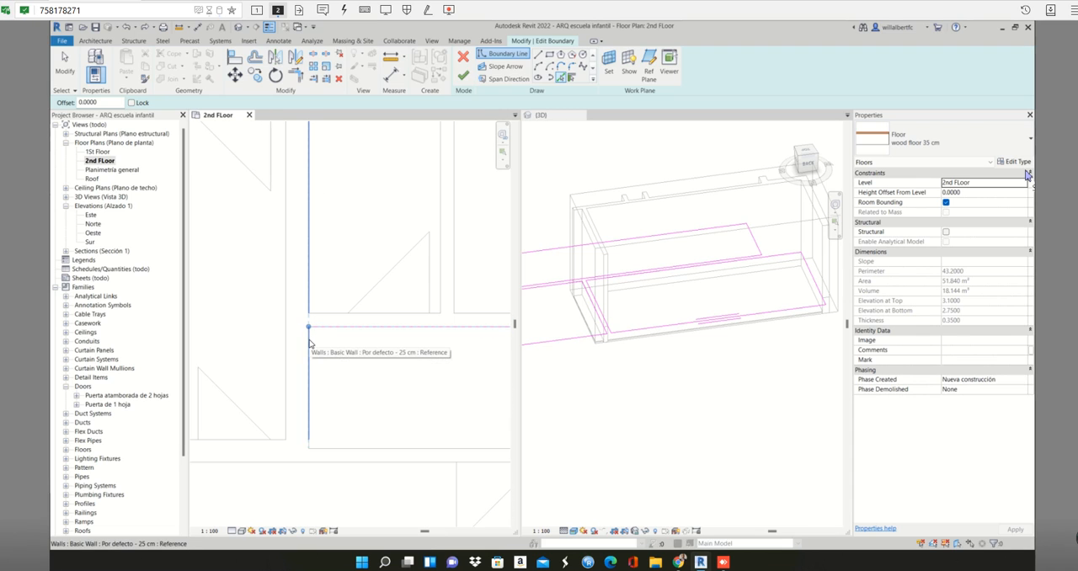
{"action": "scroll", "coordinate": [308, 337], "scroll_direction": "down", "scroll_amount": 1}
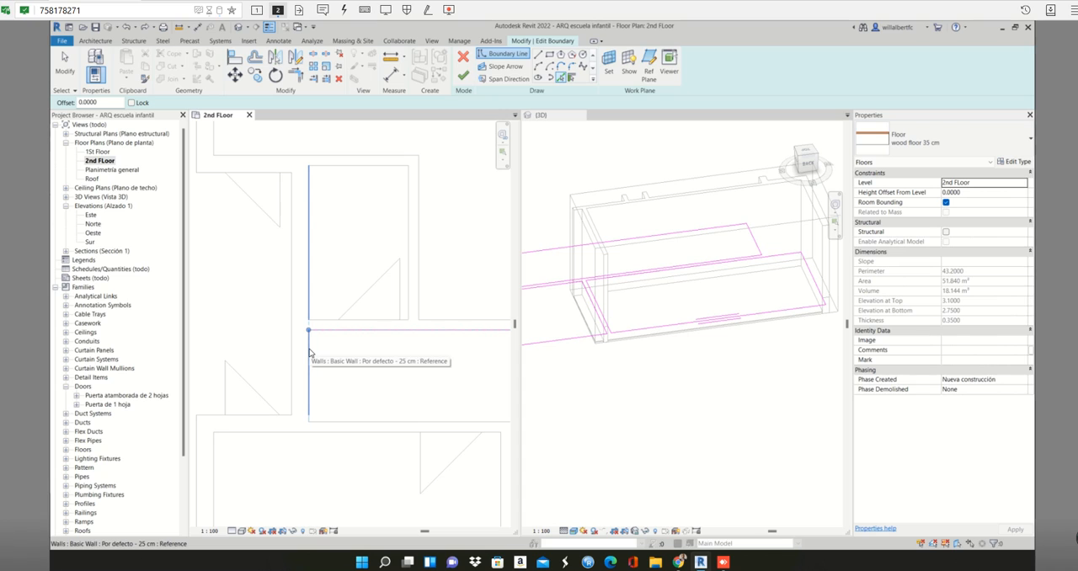
{"action": "key", "text": "Tab"}
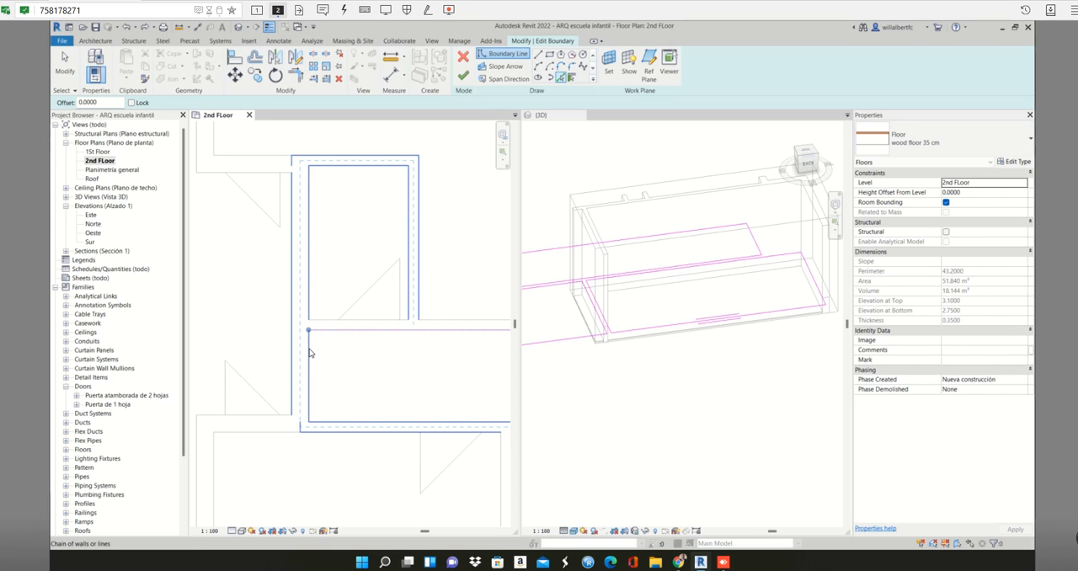
{"action": "key", "text": "Tab"}
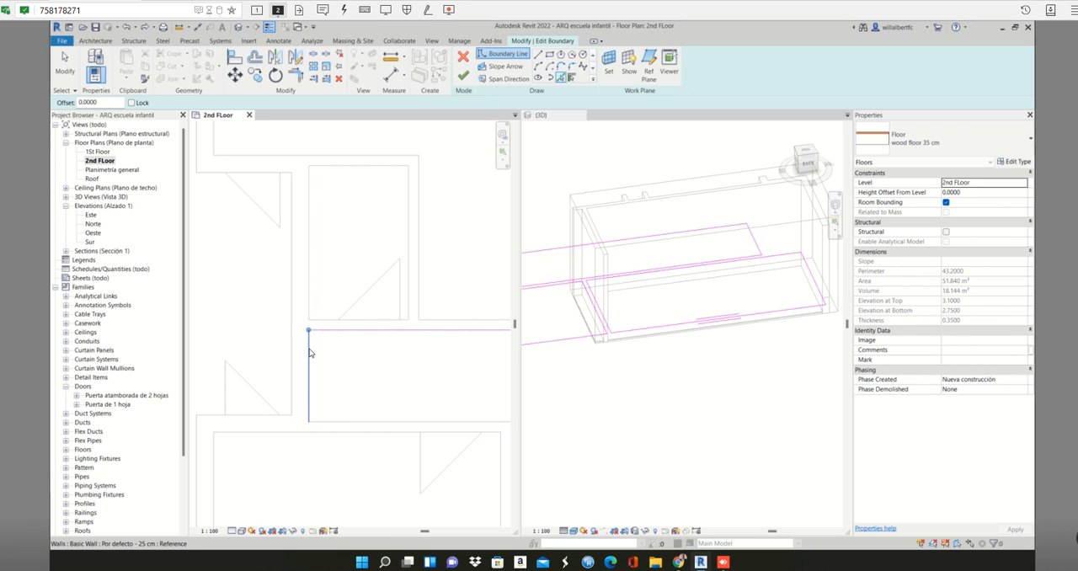
{"action": "key", "text": "Tab"}
{"action": "key", "text": "Tab"}
{"action": "key", "text": "Tab"}
{"action": "key", "text": "Tab"}
{"action": "key", "text": "Tab"}
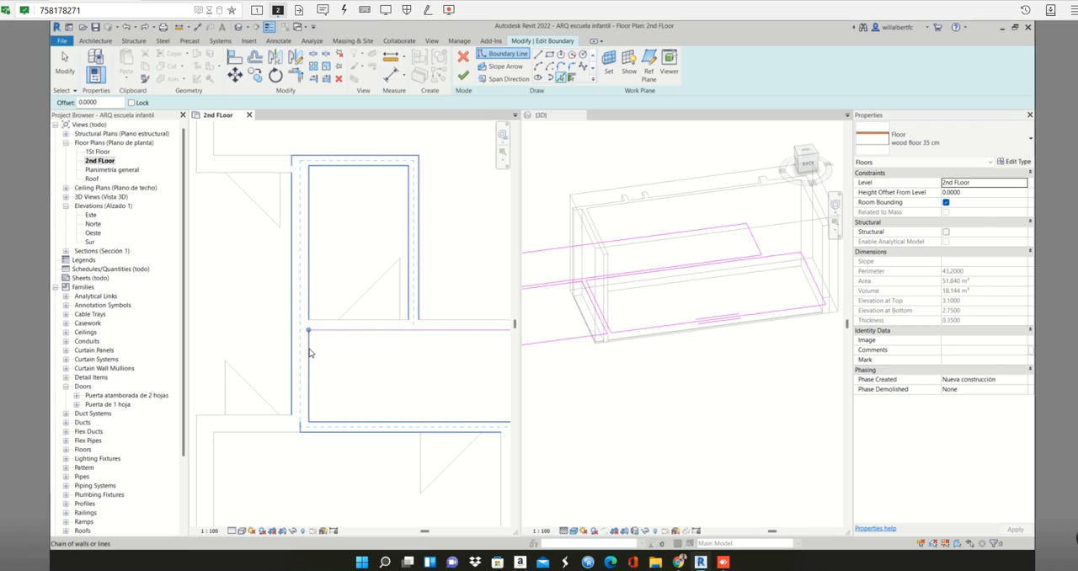
{"action": "left_click", "coordinate": [309, 353]}
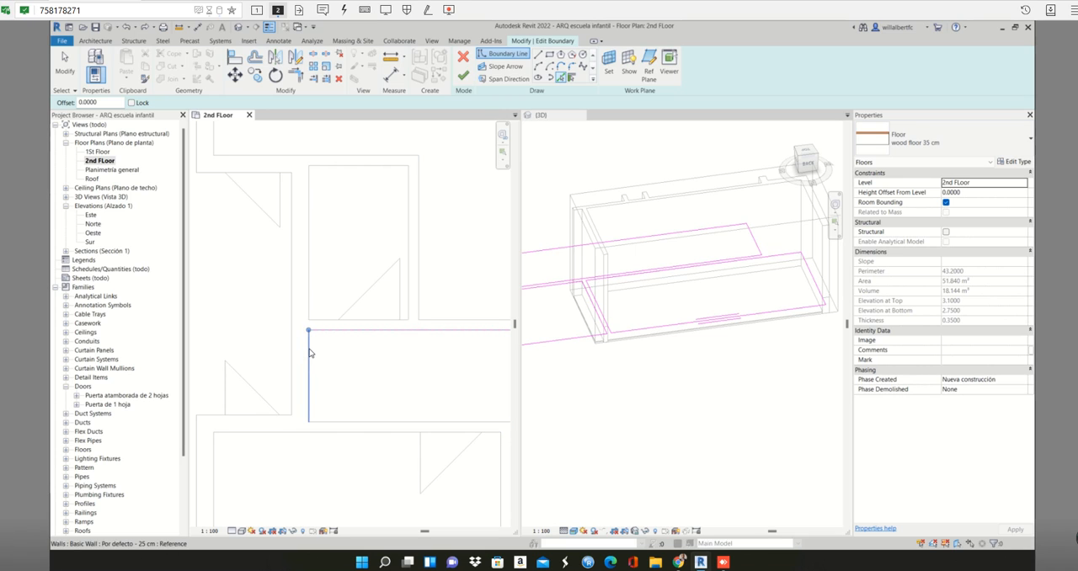
- Pick a boundary line along the lower corridor's bottom edge, on the 15 cm partition above the row of lower rooms
{"action": "scroll", "coordinate": [364, 388], "scroll_direction": "down", "scroll_amount": 3}
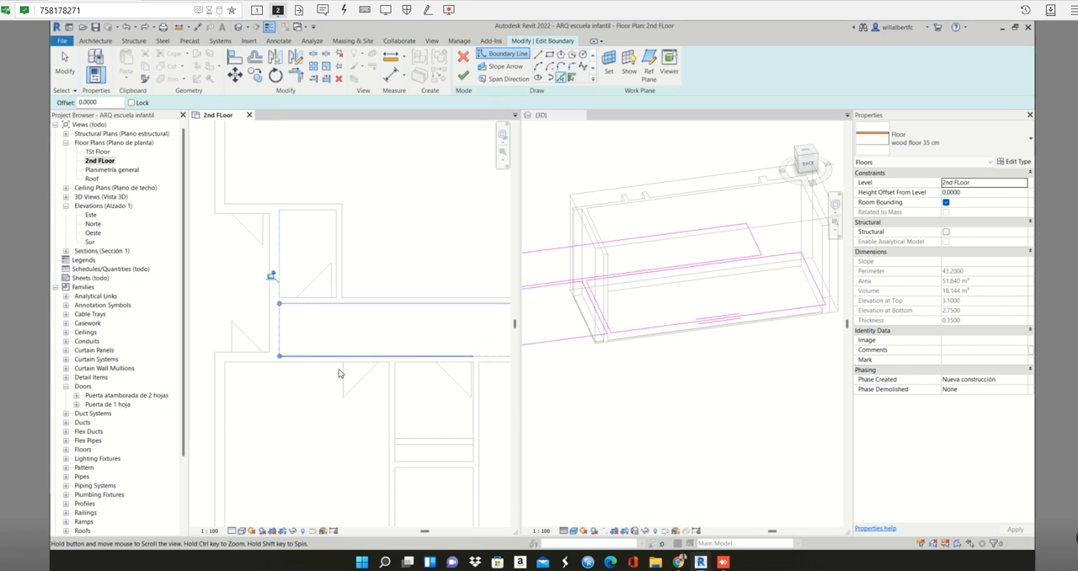
{"action": "scroll", "coordinate": [377, 362], "scroll_direction": "up", "scroll_amount": 2}
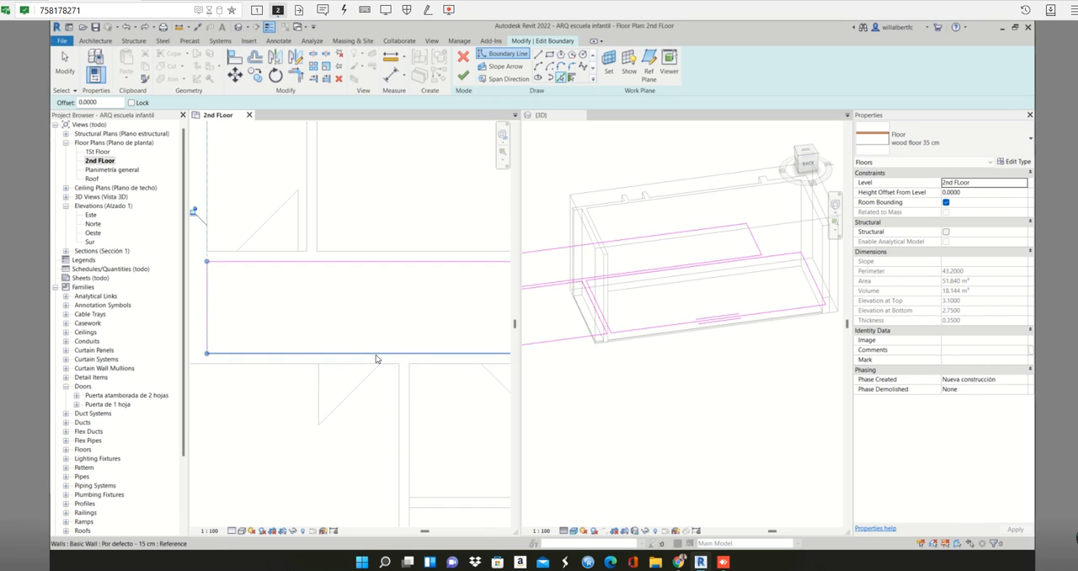
{"action": "scroll", "coordinate": [374, 345], "scroll_direction": "down", "scroll_amount": 3}
{"action": "middle_click_drag", "start_coordinate": [378, 345], "coordinate": [302, 328]}
{"action": "middle_click_drag", "start_coordinate": [447, 342], "coordinate": [326, 339]}
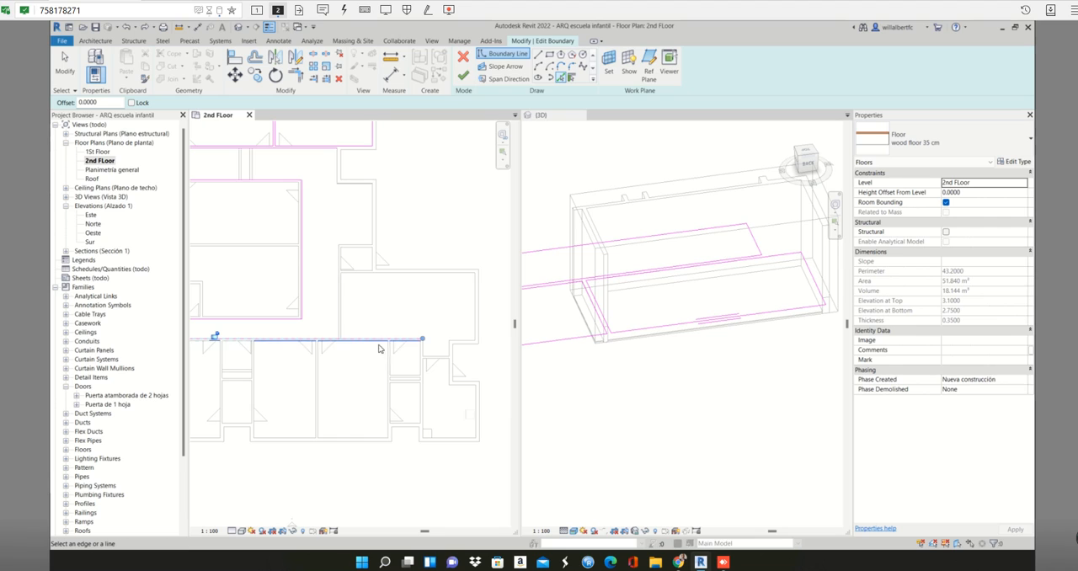
- Shorten the lower corridor's bottom boundary line so its right-hand end meets the vertical 15 cm partition below the small room
{"action": "scroll", "coordinate": [400, 339], "scroll_direction": "up", "scroll_amount": 3}
{"action": "middle_click_drag", "start_coordinate": [431, 351], "coordinate": [479, 380]}
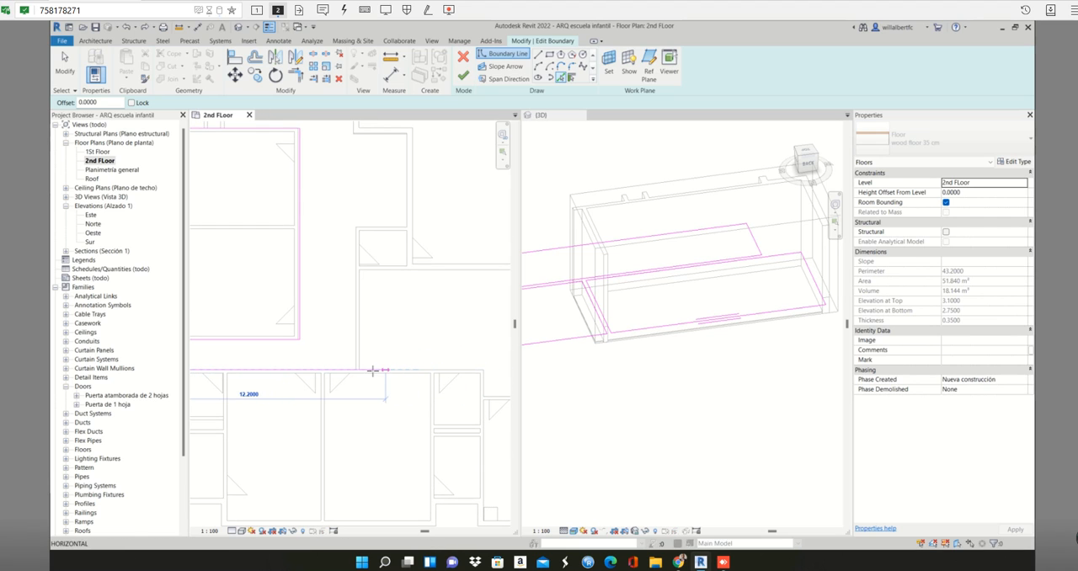
{"action": "left_click_drag", "start_coordinate": [372, 371], "coordinate": [357, 370]}
{"action": "scroll", "coordinate": [337, 369], "scroll_direction": "up", "scroll_amount": 1}
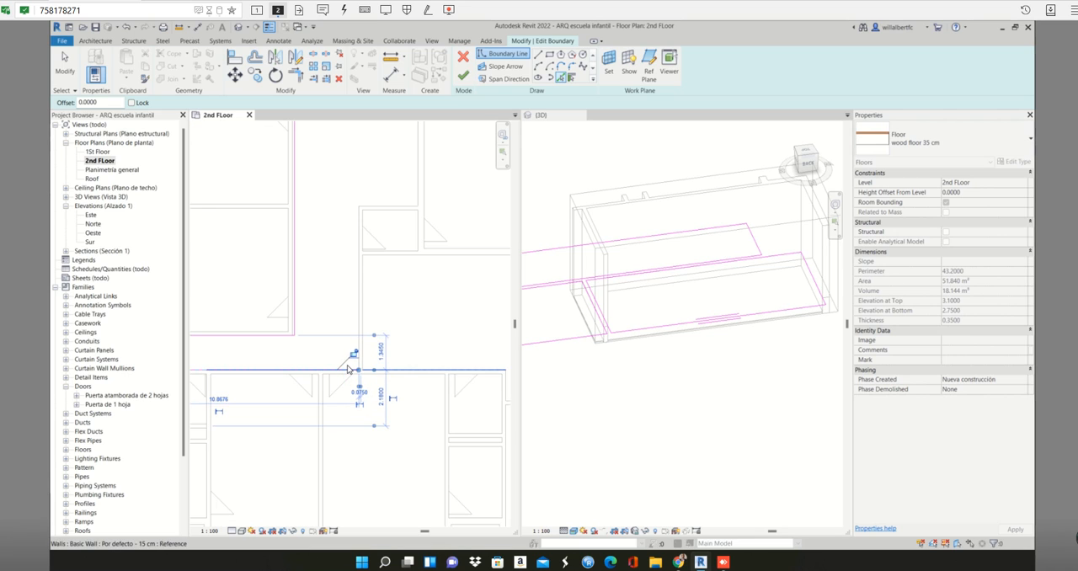
{"action": "middle_click_drag", "start_coordinate": [348, 368], "coordinate": [418, 374]}
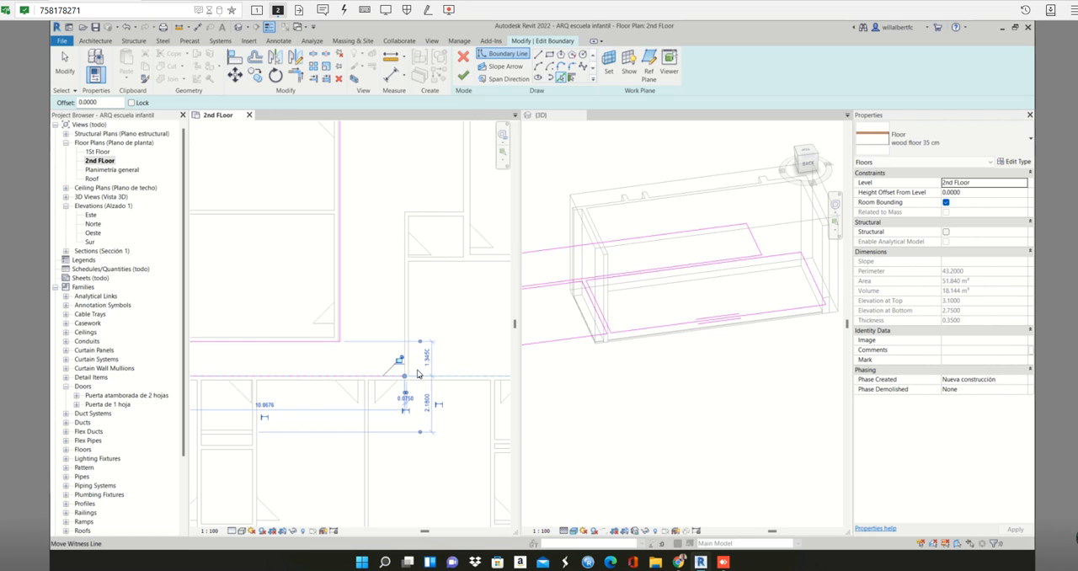
- Pick a boundary line along the outer face of the vertical 15 cm partition from the lower corridor up to the small room's upper corner
{"action": "scroll", "coordinate": [419, 374], "scroll_direction": "down", "scroll_amount": 2}
{"action": "scroll", "coordinate": [405, 308], "scroll_direction": "up", "scroll_amount": 1}
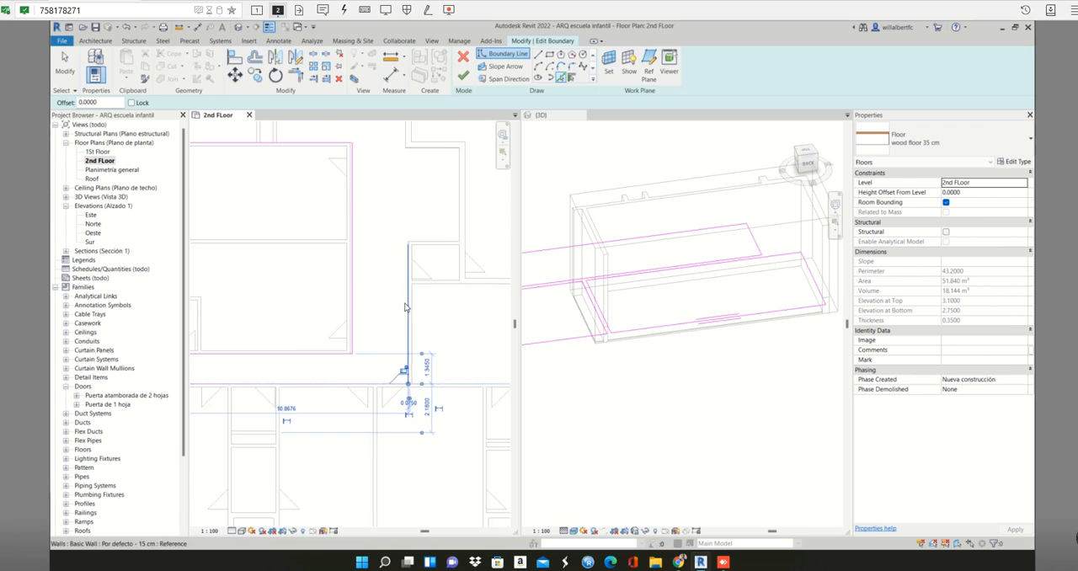
{"action": "scroll", "coordinate": [406, 307], "scroll_direction": "up", "scroll_amount": 2}
{"action": "key", "text": "Escape"}
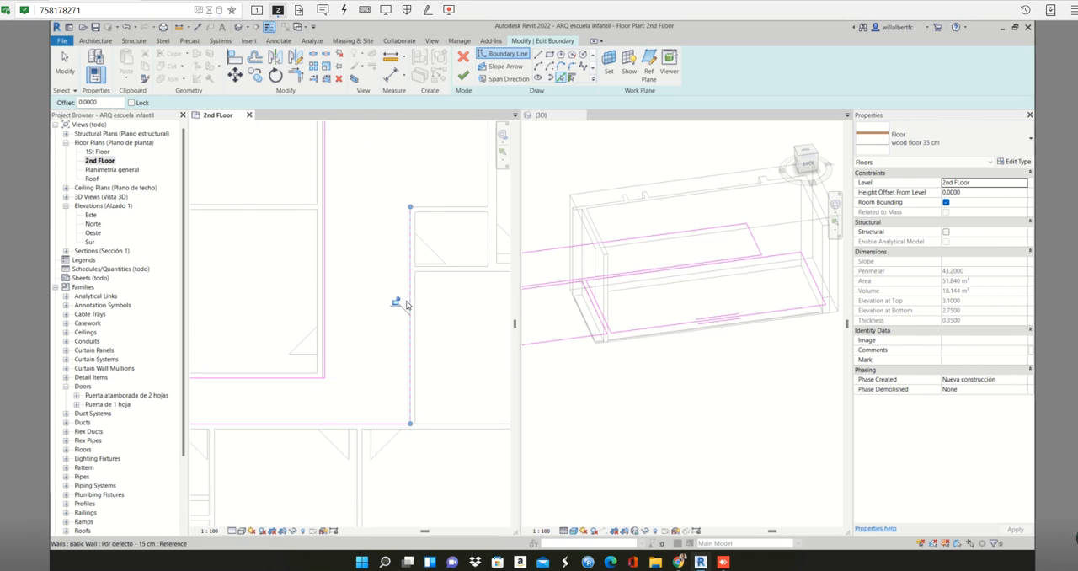
- Pick boundary lines along the small room's upper edge and the inner face of the 25 cm wall beside it
{"action": "left_click", "coordinate": [440, 208]}
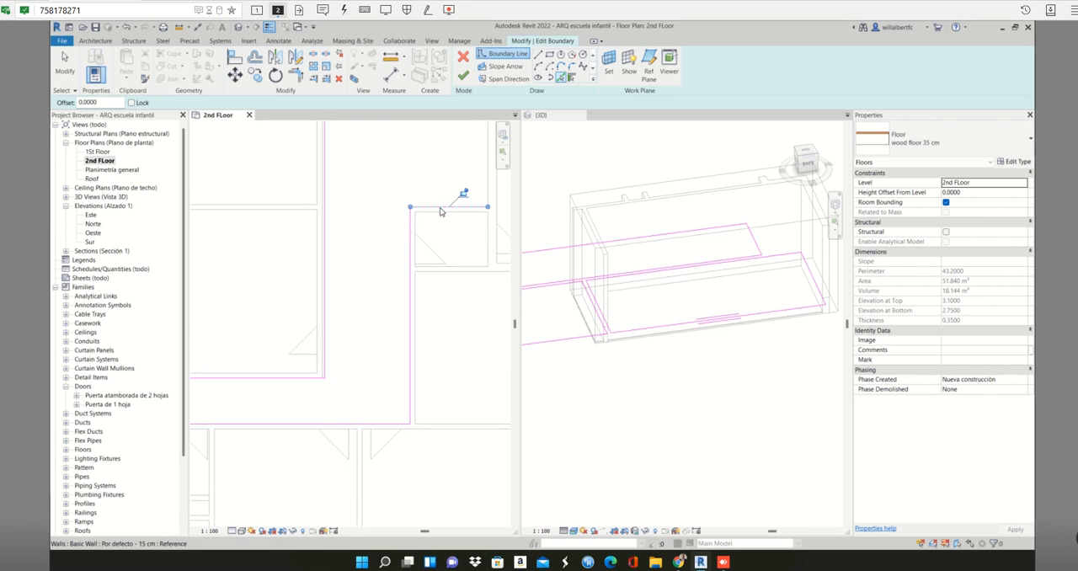
{"action": "left_click", "coordinate": [489, 193]}
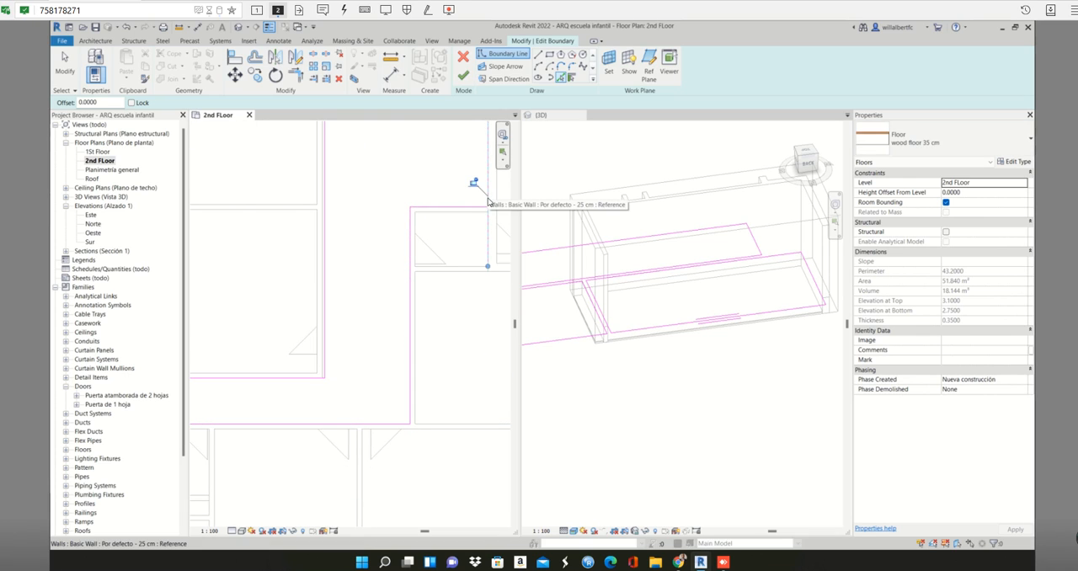
{"action": "left_click", "coordinate": [469, 314]}
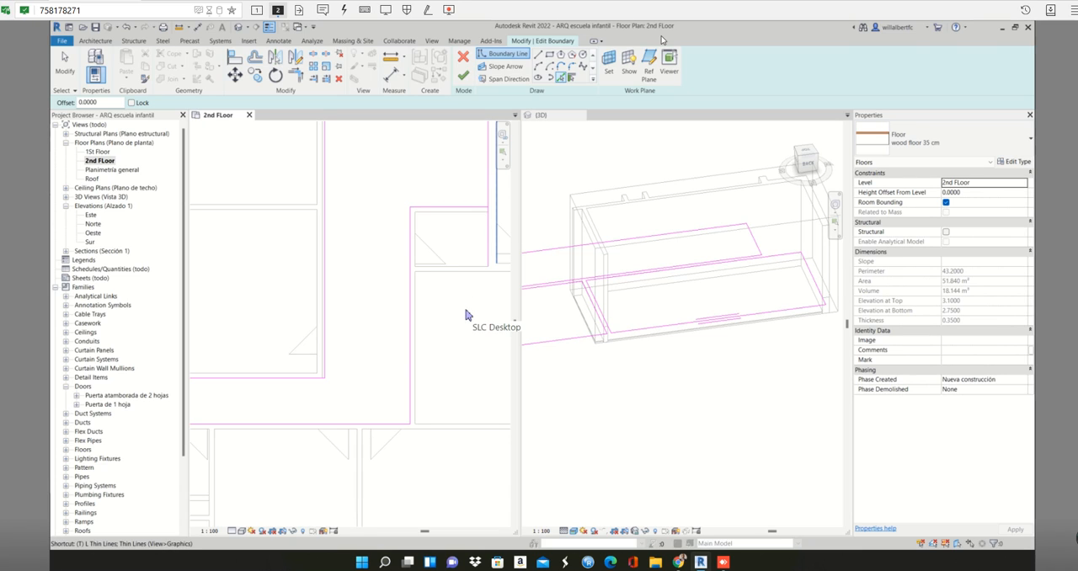
- Trim the 25 cm wall's boundary line to a corner with the line along the small room's upper edge
{"action": "key", "text": "r"}
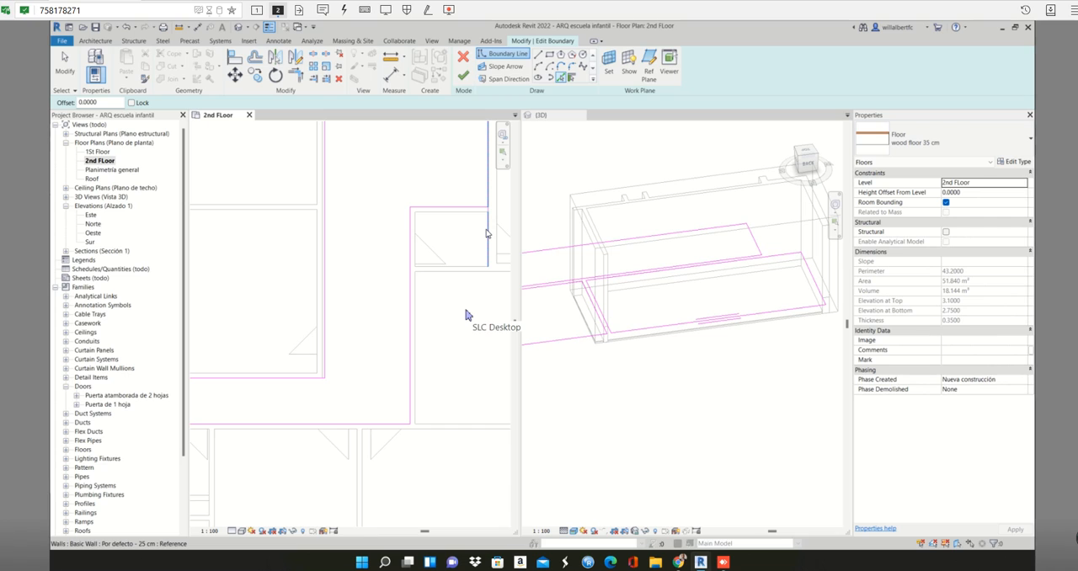
{"action": "key", "text": "t"}
{"action": "key", "text": "r"}
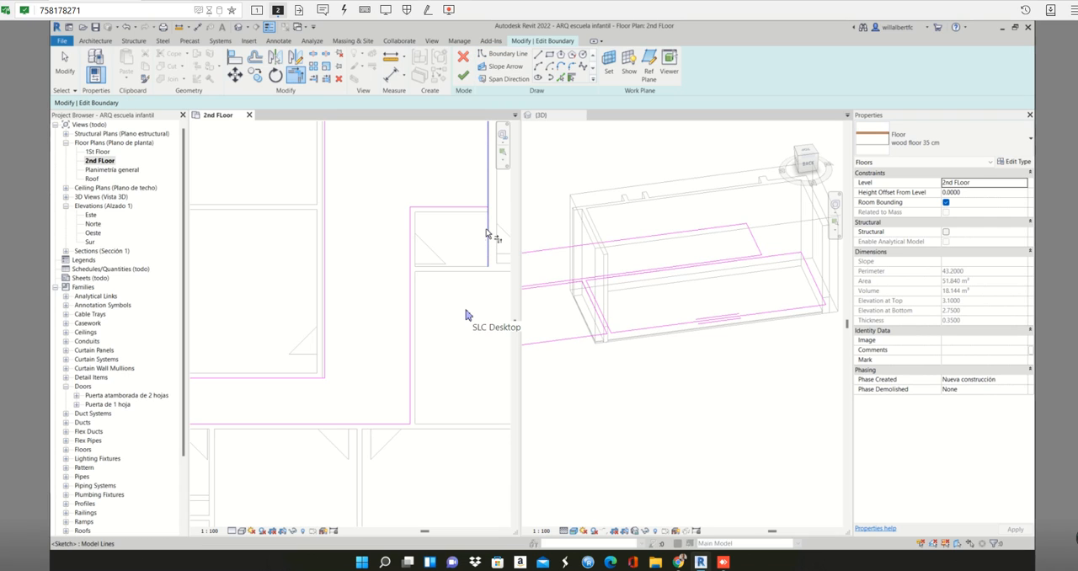
{"action": "scroll", "coordinate": [486, 229], "scroll_direction": "up", "scroll_amount": 3}
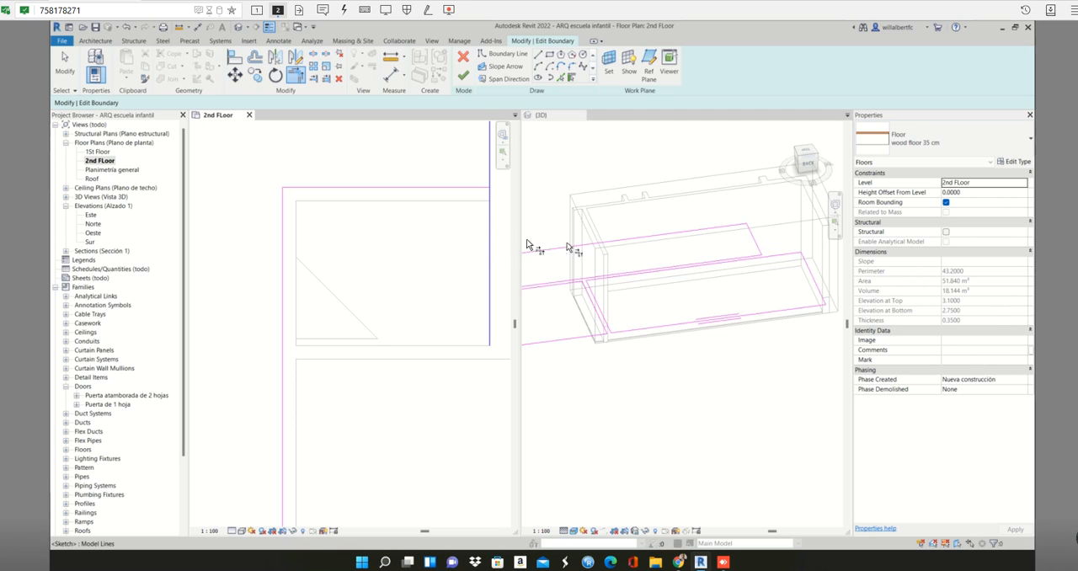
{"action": "scroll", "coordinate": [449, 234], "scroll_direction": "down", "scroll_amount": 2}
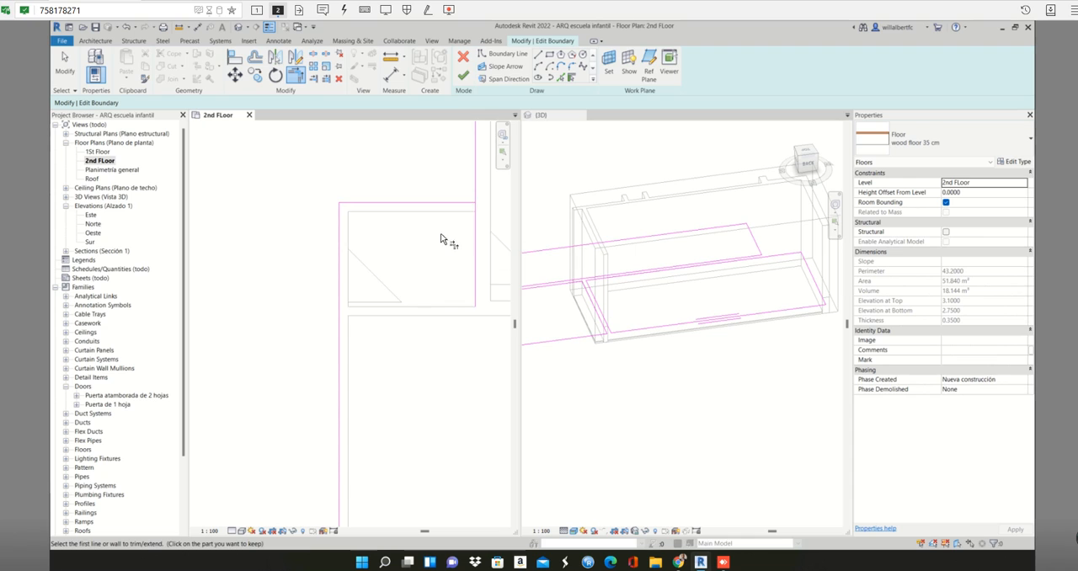
{"action": "middle_click_drag", "start_coordinate": [440, 239], "coordinate": [371, 292]}
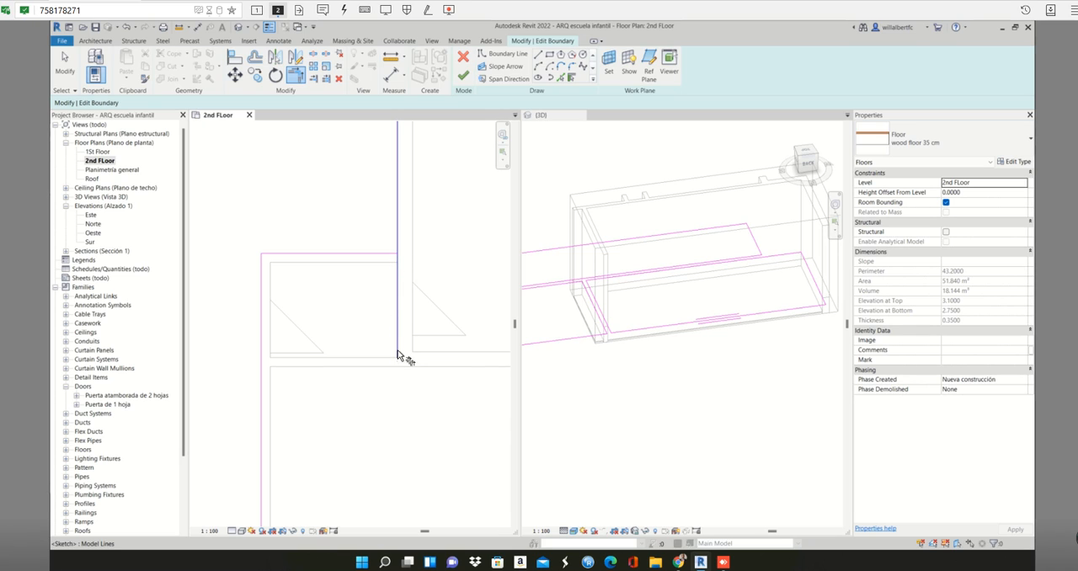
{"action": "key", "text": "t"}
{"action": "key", "text": "r"}
{"action": "scroll", "coordinate": [415, 305], "scroll_direction": "down", "scroll_amount": 2}
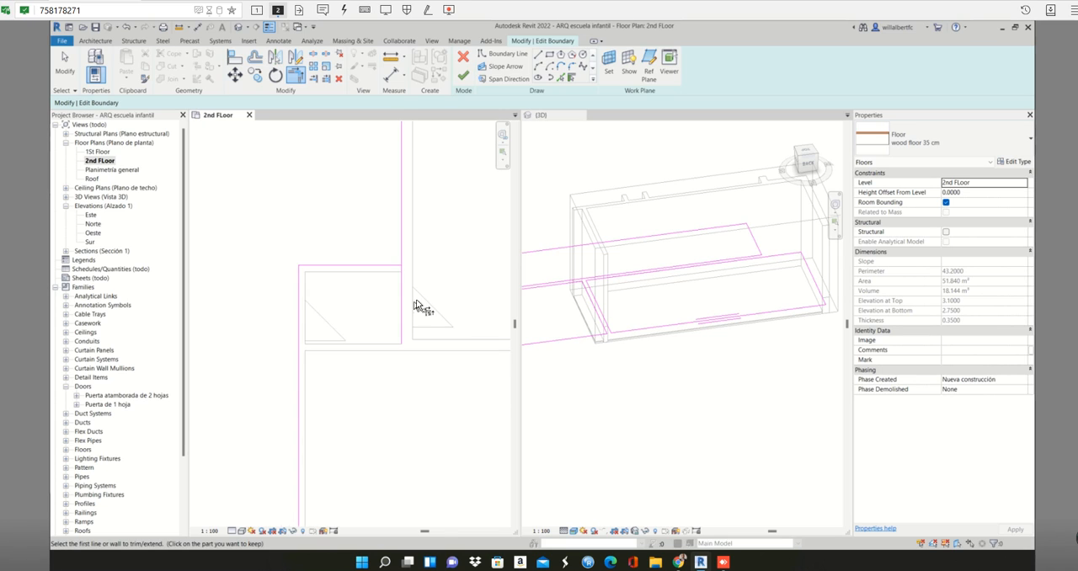
{"action": "scroll", "coordinate": [416, 305], "scroll_direction": "down", "scroll_amount": 1}
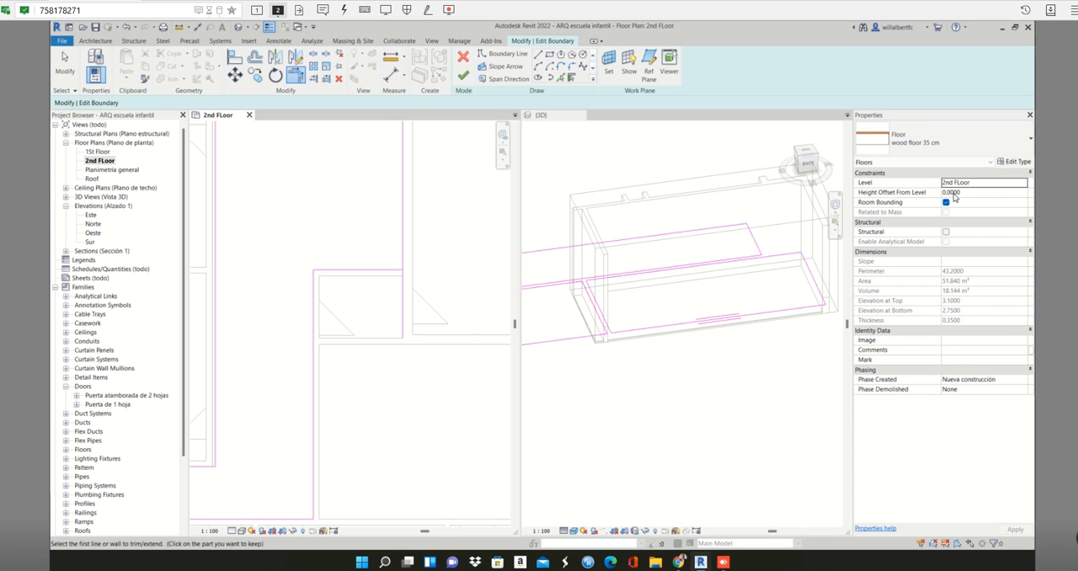
{"action": "left_click", "coordinate": [404, 221]}
{"action": "left_click", "coordinate": [384, 271]}
{"action": "scroll", "coordinate": [326, 253], "scroll_direction": "down", "scroll_amount": 2}
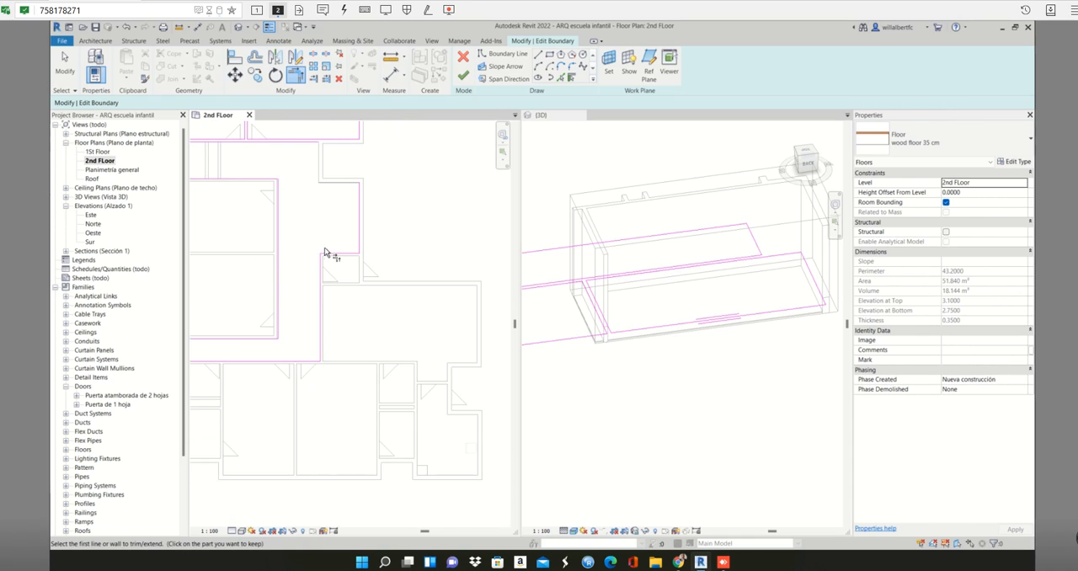
- Pick a boundary line along the vertical 25 cm wall connecting the upper corridor's right-hand end to the wider area above the small room
{"action": "middle_click_drag", "start_coordinate": [332, 255], "coordinate": [377, 315]}
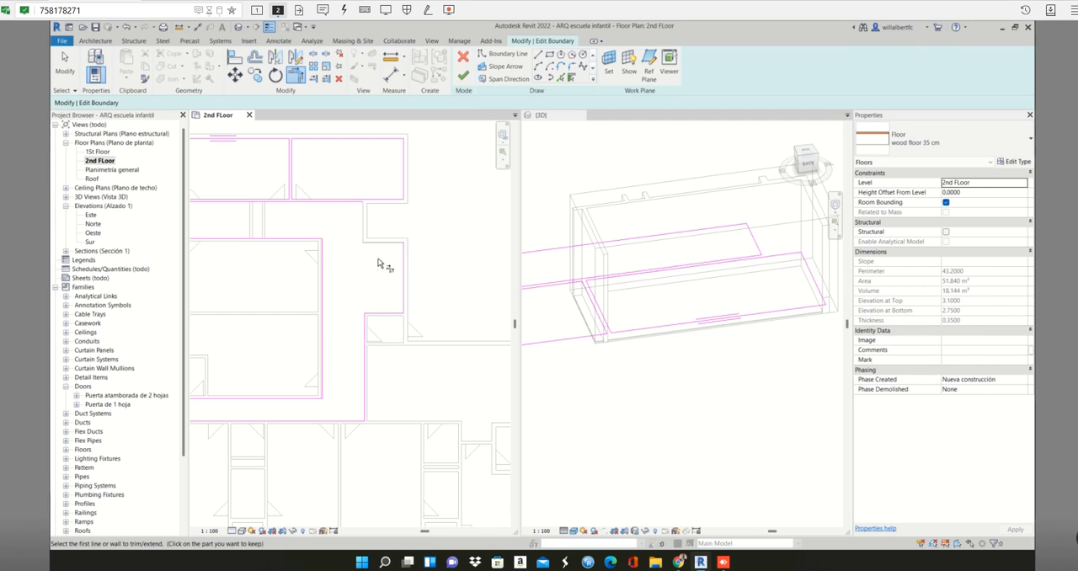
{"action": "scroll", "coordinate": [378, 263], "scroll_direction": "up", "scroll_amount": 2}
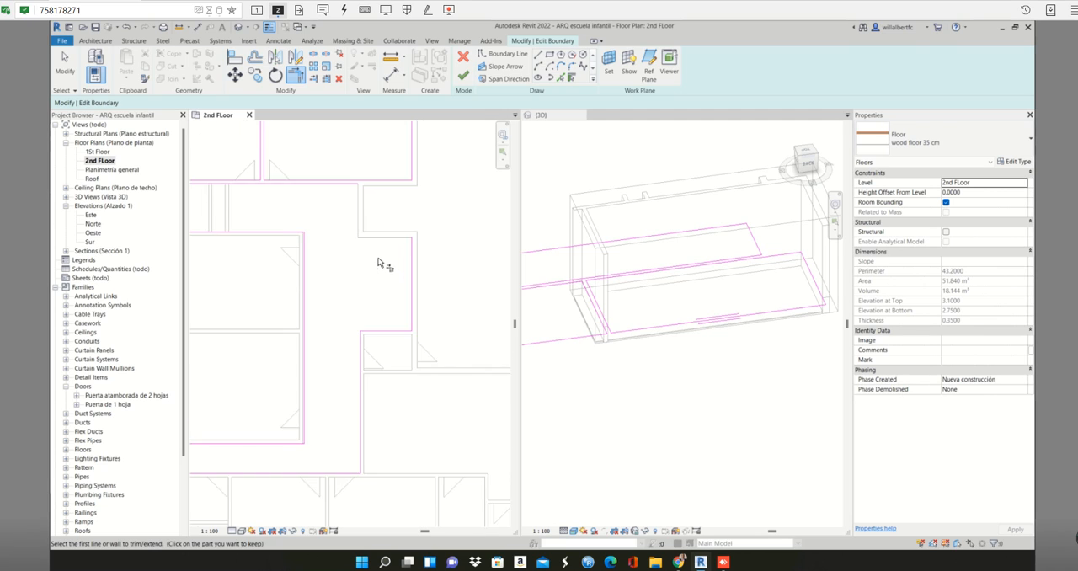
{"action": "left_click", "coordinate": [559, 80]}
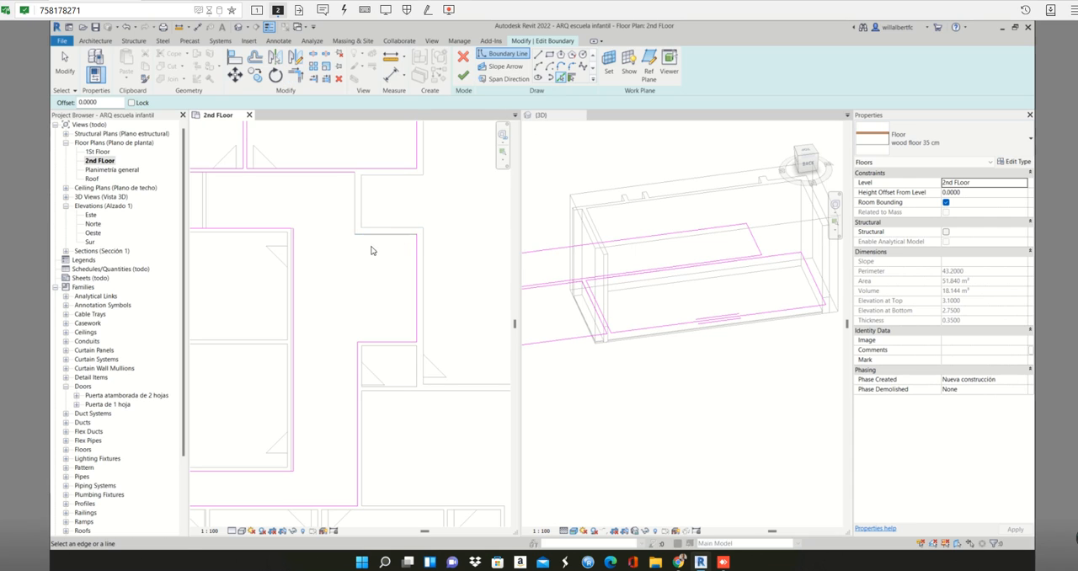
{"action": "scroll", "coordinate": [377, 257], "scroll_direction": "down", "scroll_amount": 3}
{"action": "scroll", "coordinate": [365, 232], "scroll_direction": "up", "scroll_amount": 3}
{"action": "scroll", "coordinate": [362, 221], "scroll_direction": "up", "scroll_amount": 2}
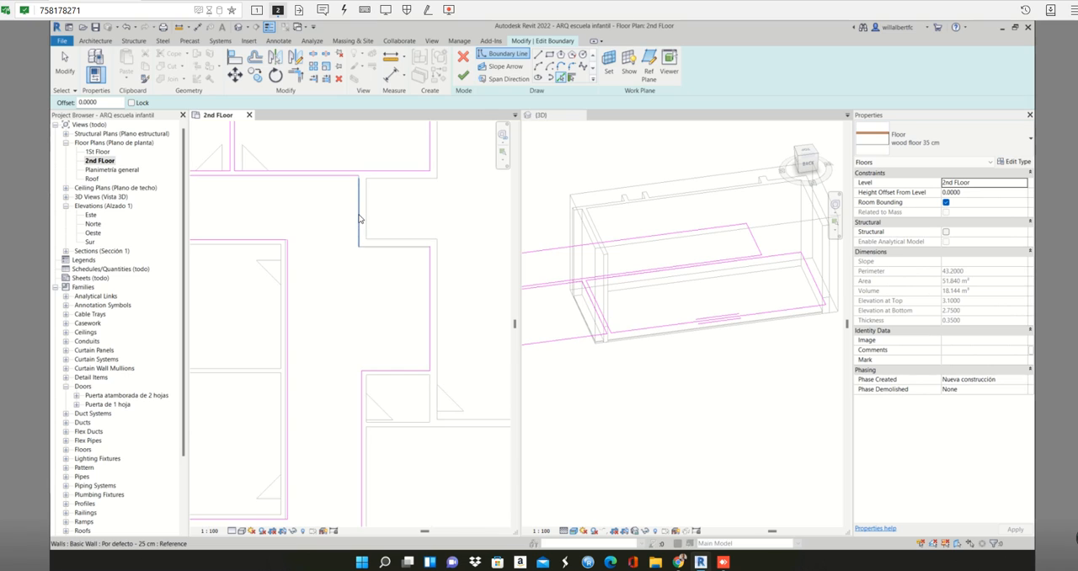
{"action": "scroll", "coordinate": [362, 211], "scroll_direction": "up", "scroll_amount": 2}
{"action": "scroll", "coordinate": [363, 194], "scroll_direction": "up", "scroll_amount": 2}
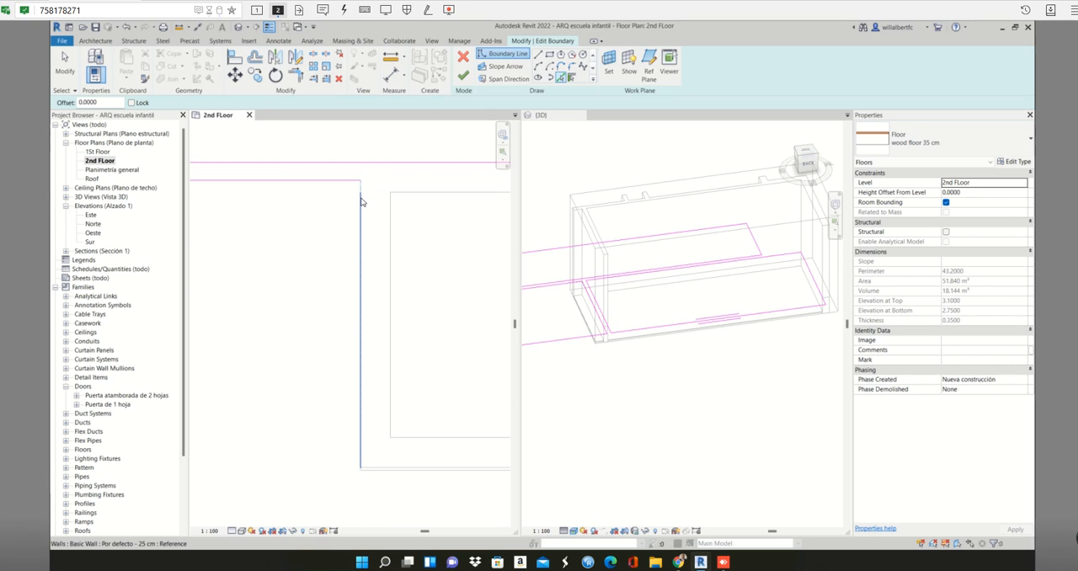
{"action": "left_click", "coordinate": [361, 200]}
- Pick a boundary line along the horizontal 25 cm wall above the wider area, closing the corridor outline there
{"action": "scroll", "coordinate": [365, 311], "scroll_direction": "down", "scroll_amount": 3}
{"action": "scroll", "coordinate": [379, 384], "scroll_direction": "up", "scroll_amount": 3}
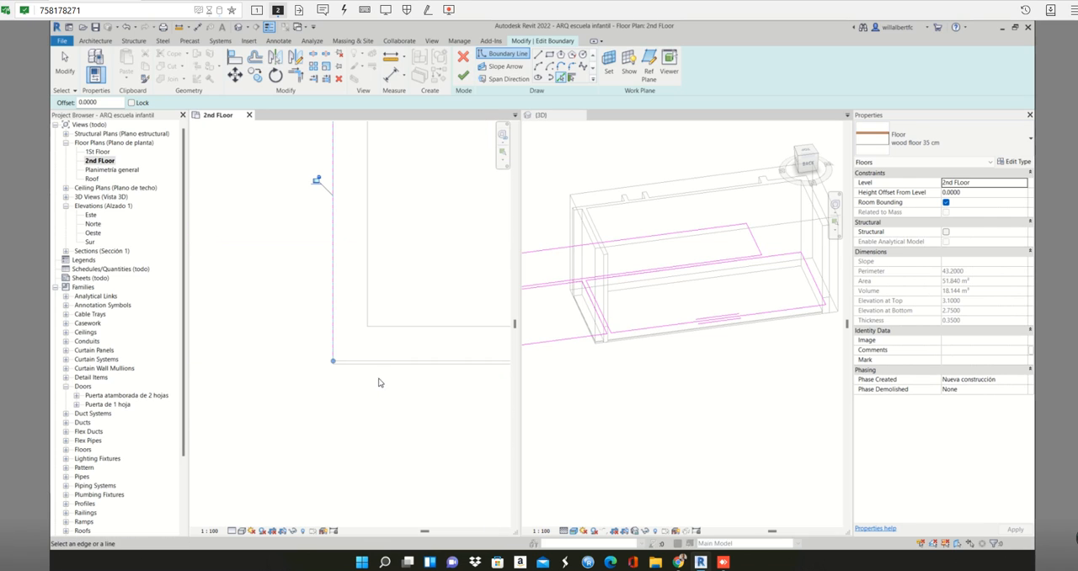
{"action": "scroll", "coordinate": [377, 368], "scroll_direction": "up", "scroll_amount": 2}
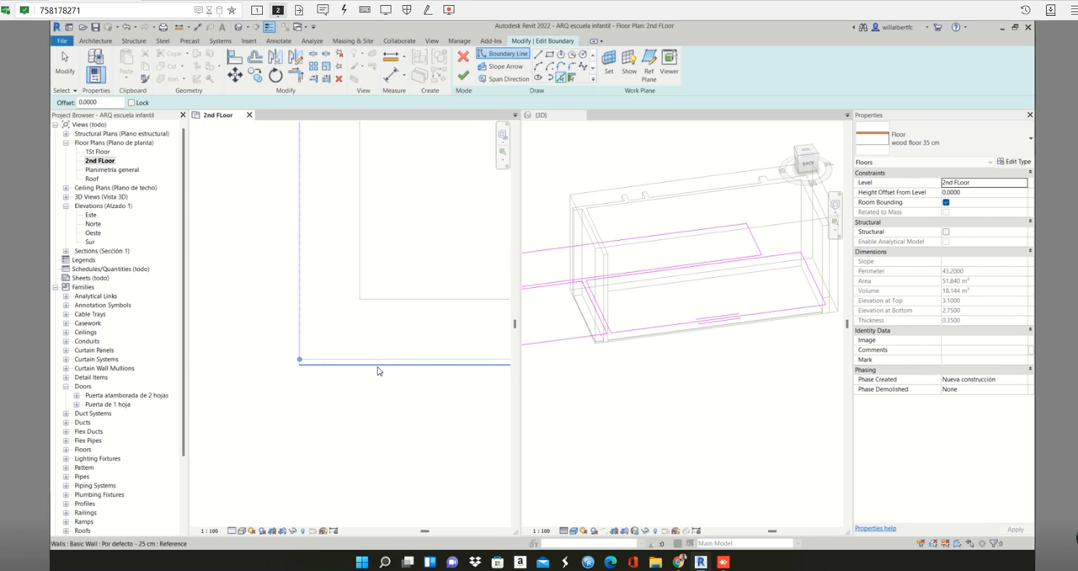
{"action": "left_click", "coordinate": [377, 368]}
{"action": "scroll", "coordinate": [379, 375], "scroll_direction": "down", "scroll_amount": 3}
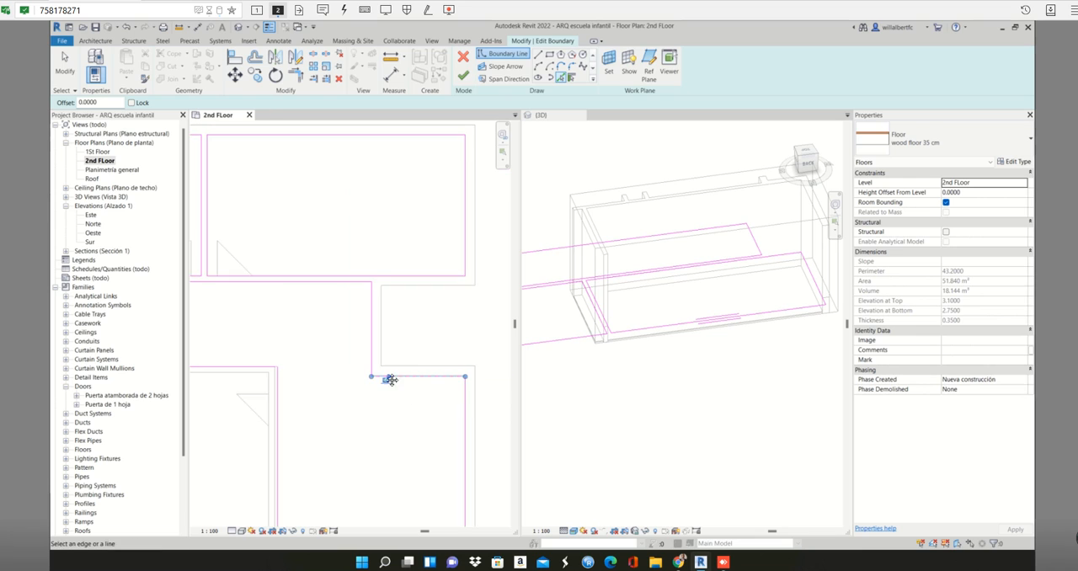
{"action": "scroll", "coordinate": [391, 380], "scroll_direction": "down", "scroll_amount": 5}
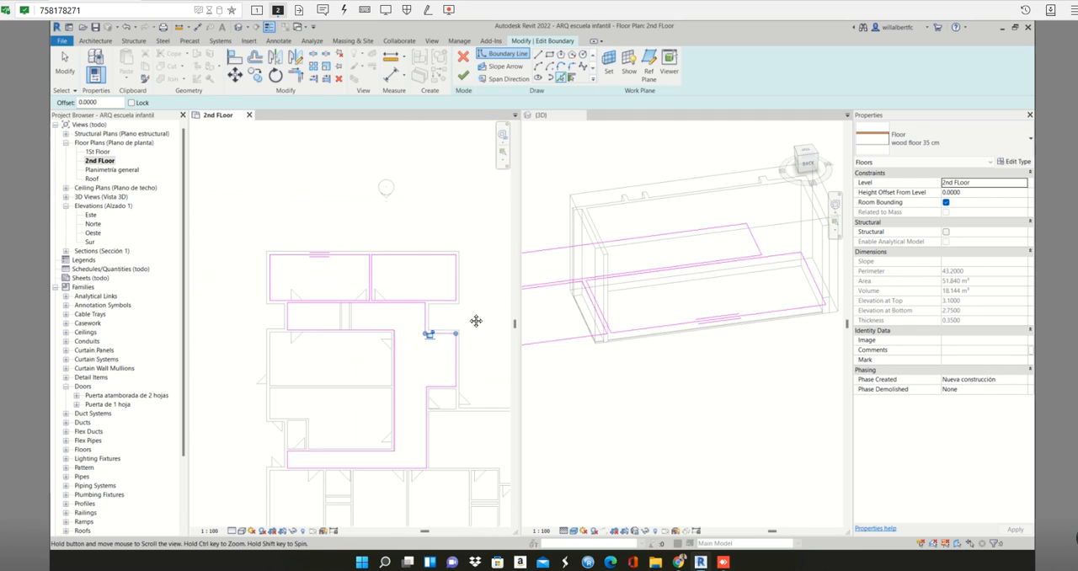
- Try to finish the floor boundary sketch, and return to sketch editing
{"action": "middle_click_drag", "start_coordinate": [476, 321], "coordinate": [453, 317]}
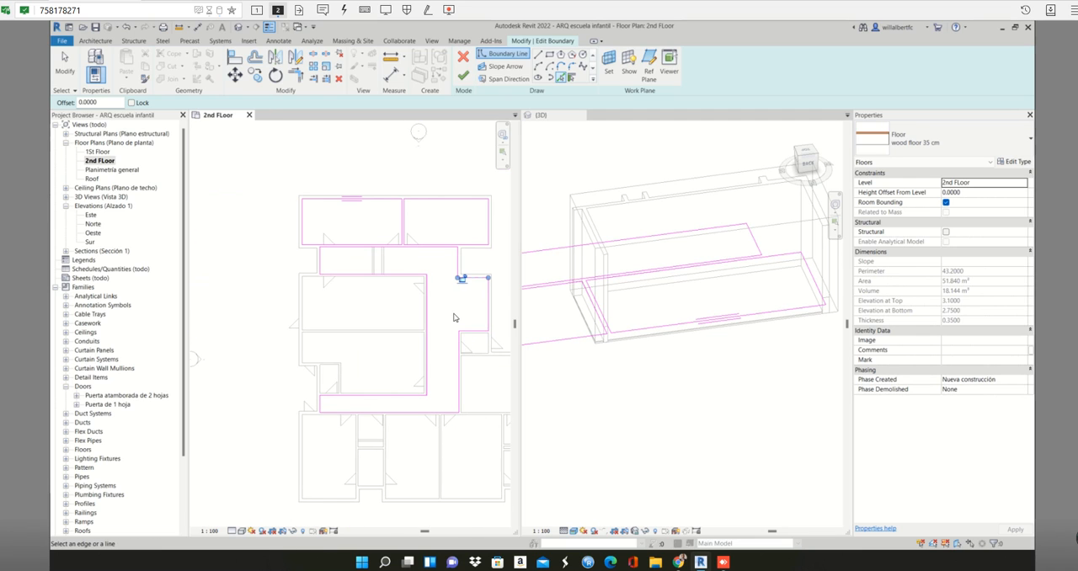
{"action": "left_click", "coordinate": [463, 76]}
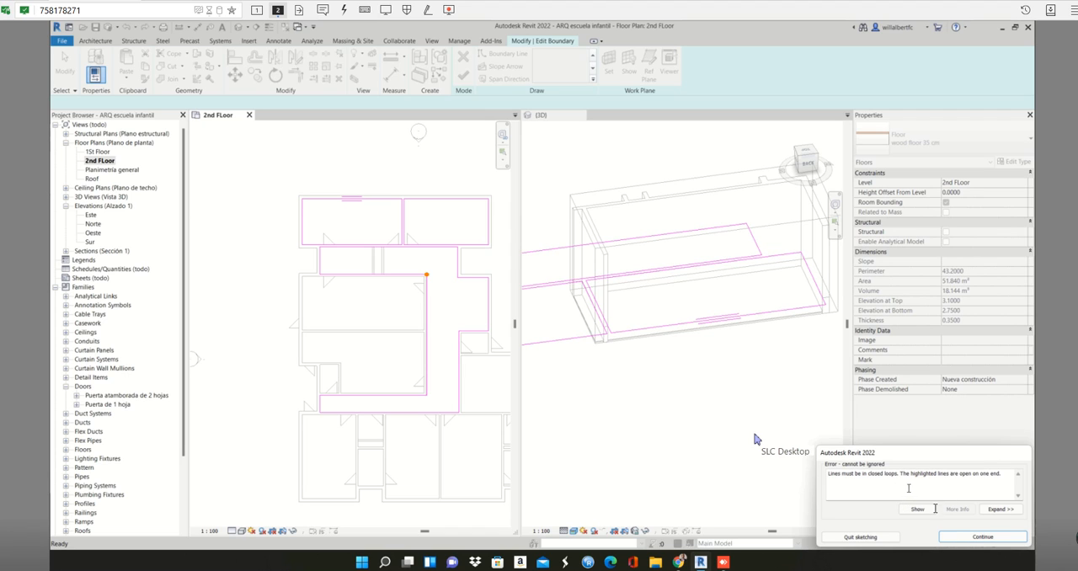
{"action": "left_click", "coordinate": [973, 537]}
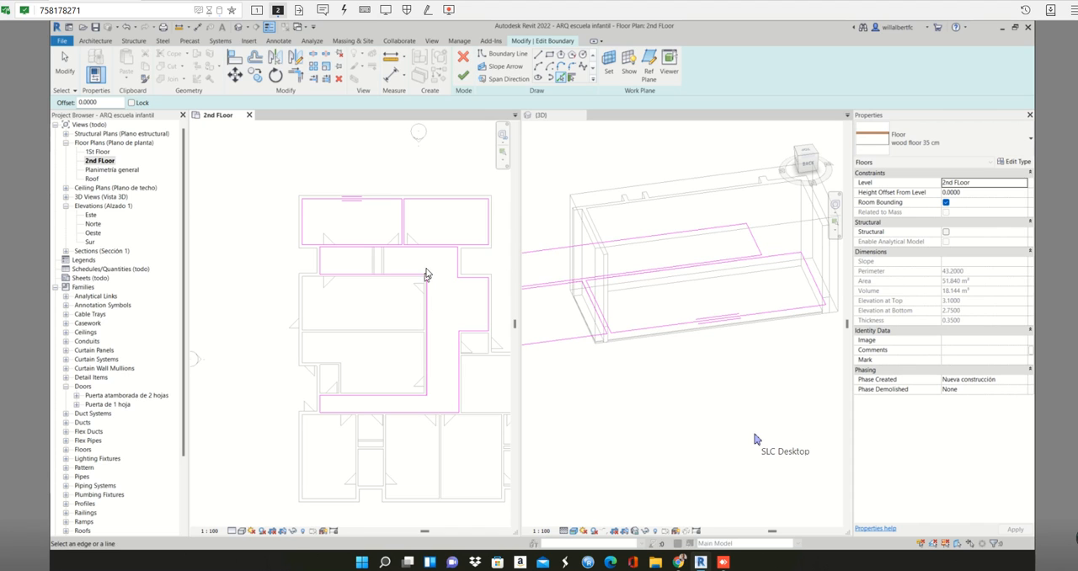
- Trim the upper corridor's lower boundary line and the vertical corridor's inner line to a corner at the upper middle room
{"action": "scroll", "coordinate": [425, 275], "scroll_direction": "up", "scroll_amount": 5}
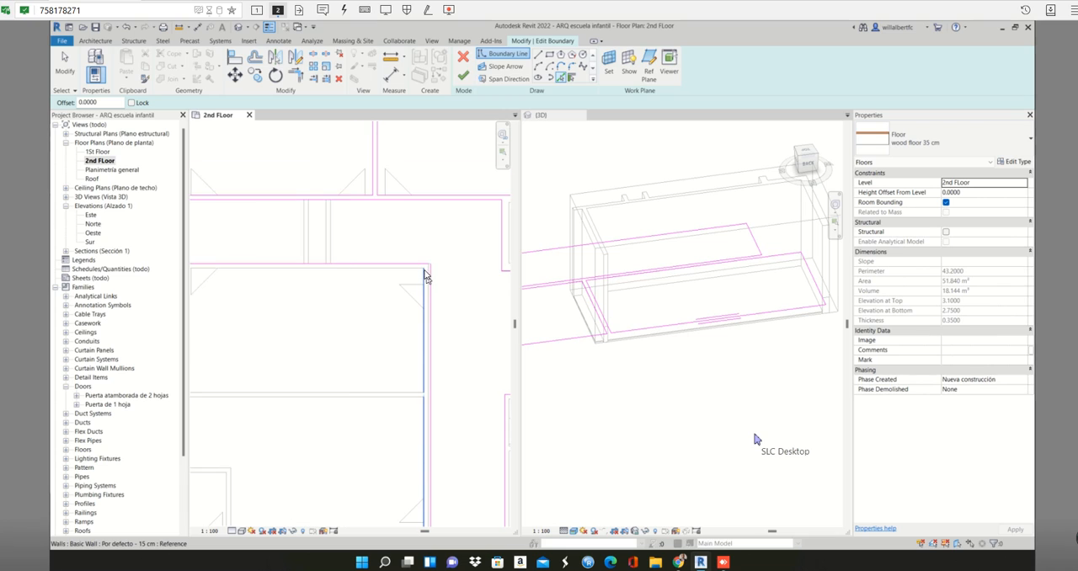
{"action": "scroll", "coordinate": [430, 265], "scroll_direction": "up", "scroll_amount": 4}
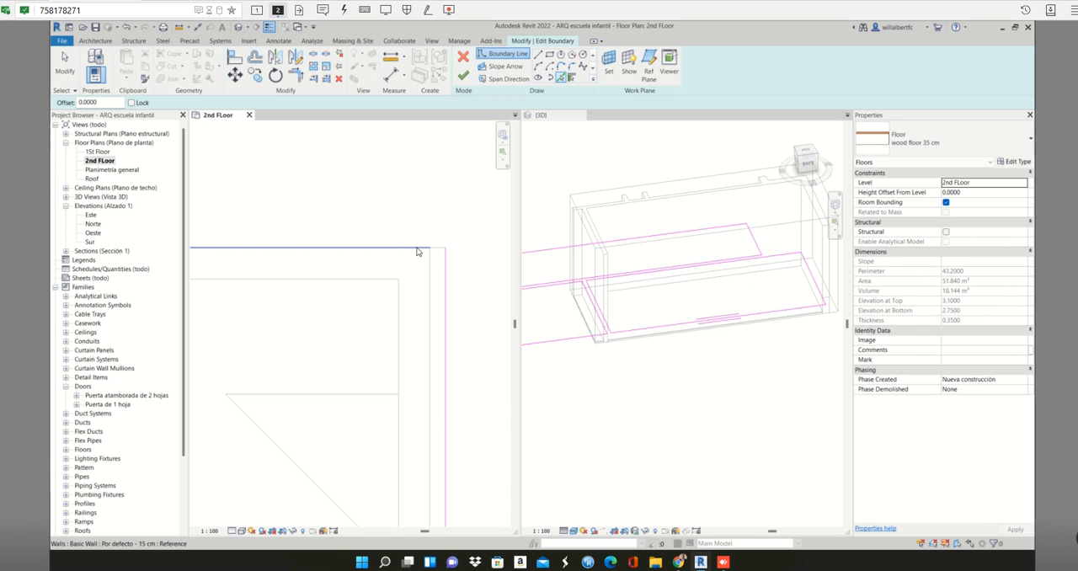
{"action": "scroll", "coordinate": [439, 250], "scroll_direction": "up", "scroll_amount": 1}
{"action": "scroll", "coordinate": [438, 248], "scroll_direction": "up", "scroll_amount": 1}
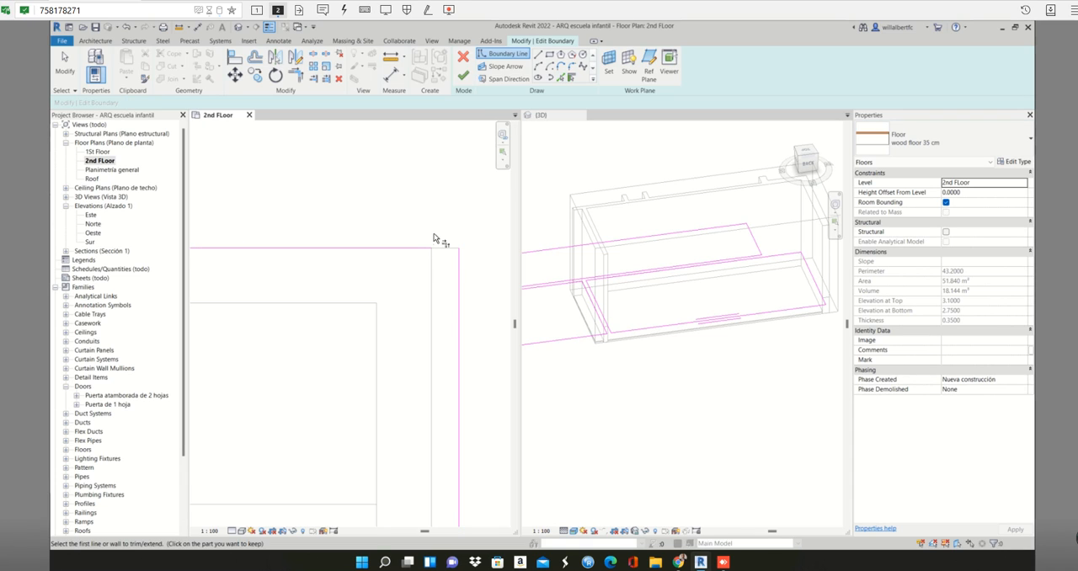
{"action": "key", "text": "t"}
{"action": "key", "text": "r"}
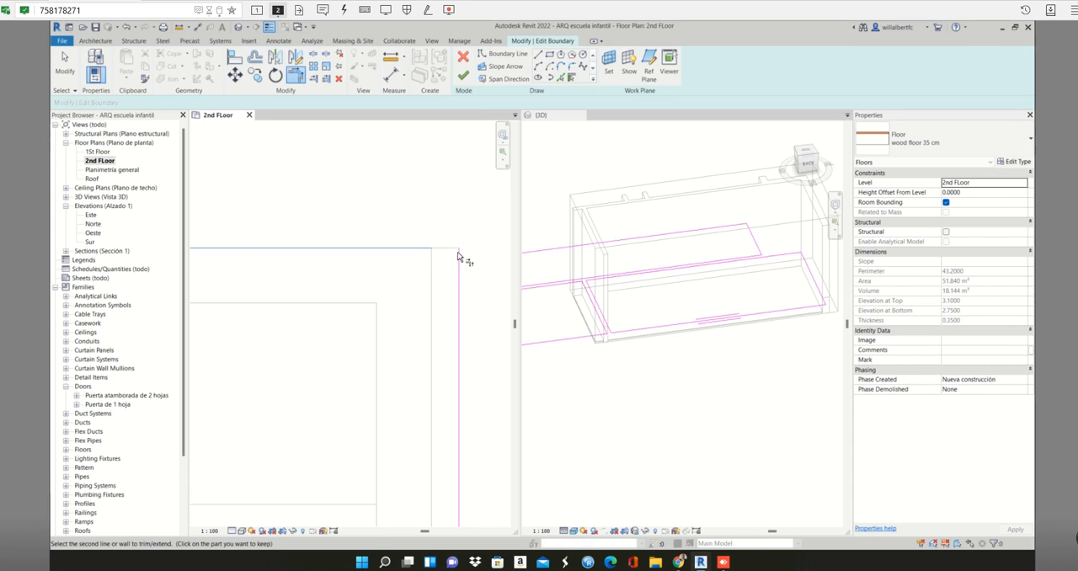
{"action": "scroll", "coordinate": [434, 282], "scroll_direction": "down", "scroll_amount": 5}
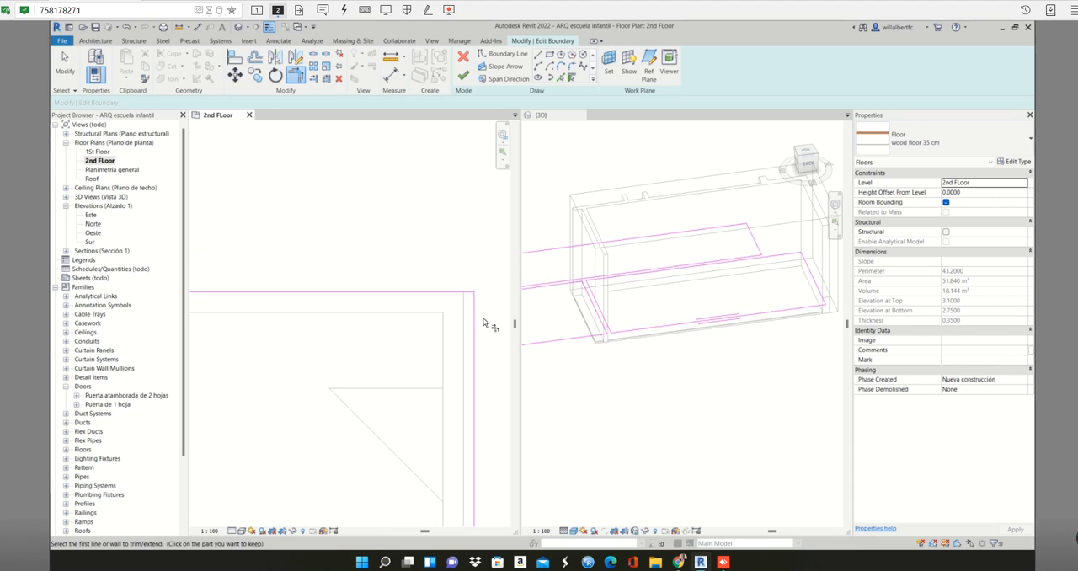
{"action": "middle_click_drag", "start_coordinate": [423, 285], "coordinate": [393, 255]}
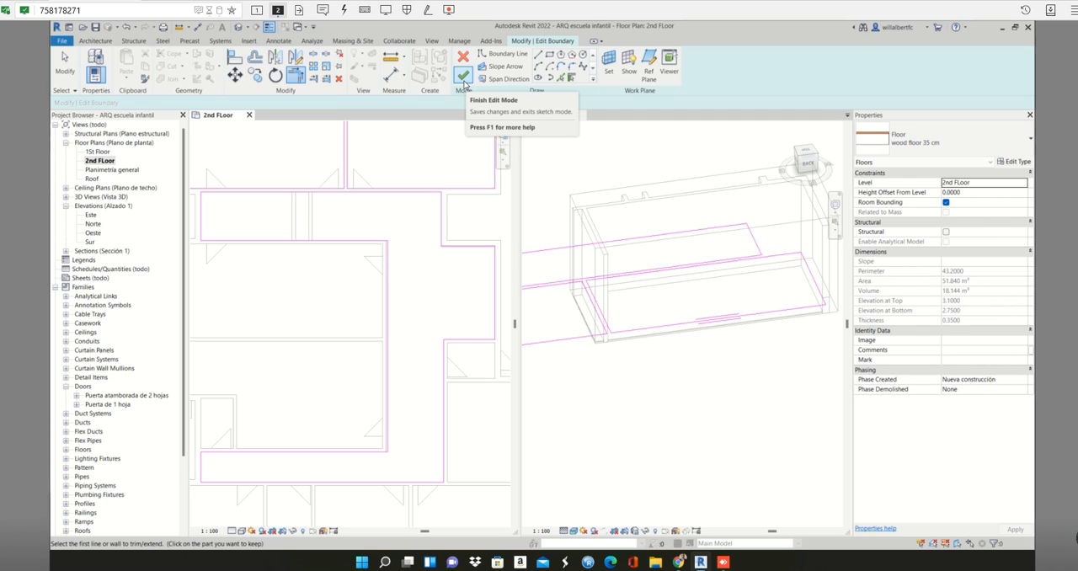
- Finish the wood floor boundary sketch, attach the walls below to the floor's bottom, and accept the resulting warnings
{"action": "scroll", "coordinate": [408, 287], "scroll_direction": "down", "scroll_amount": 3}
{"action": "scroll", "coordinate": [374, 249], "scroll_direction": "up", "scroll_amount": 2}
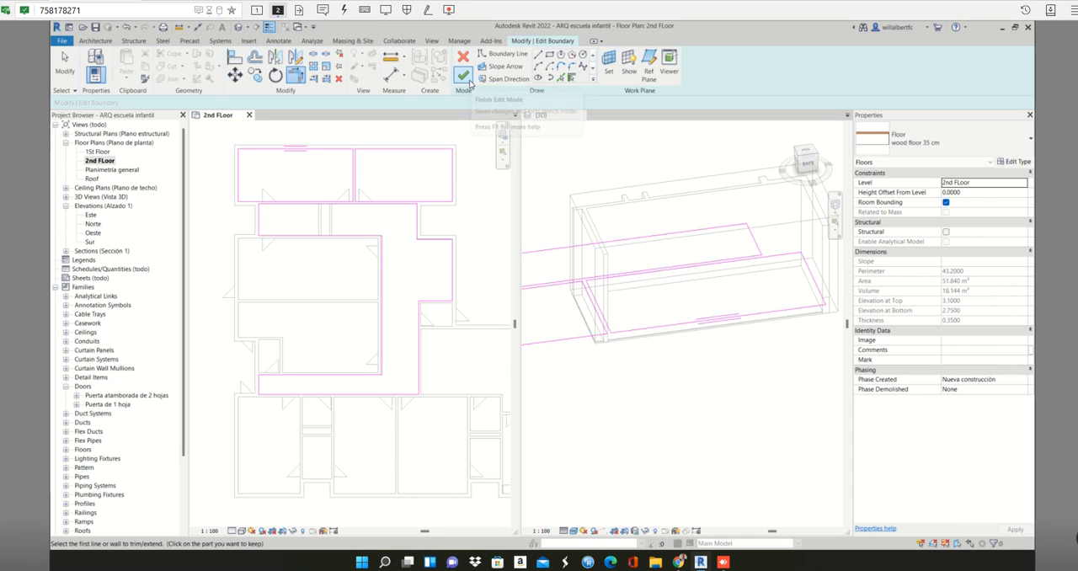
{"action": "scroll", "coordinate": [294, 149], "scroll_direction": "up", "scroll_amount": 4}
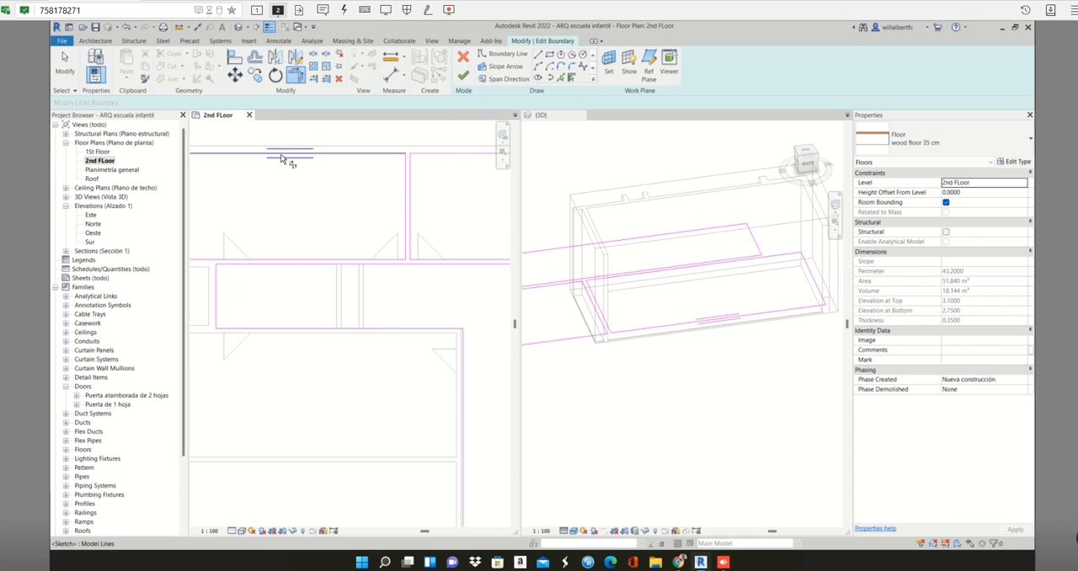
{"action": "scroll", "coordinate": [281, 157], "scroll_direction": "up", "scroll_amount": 3}
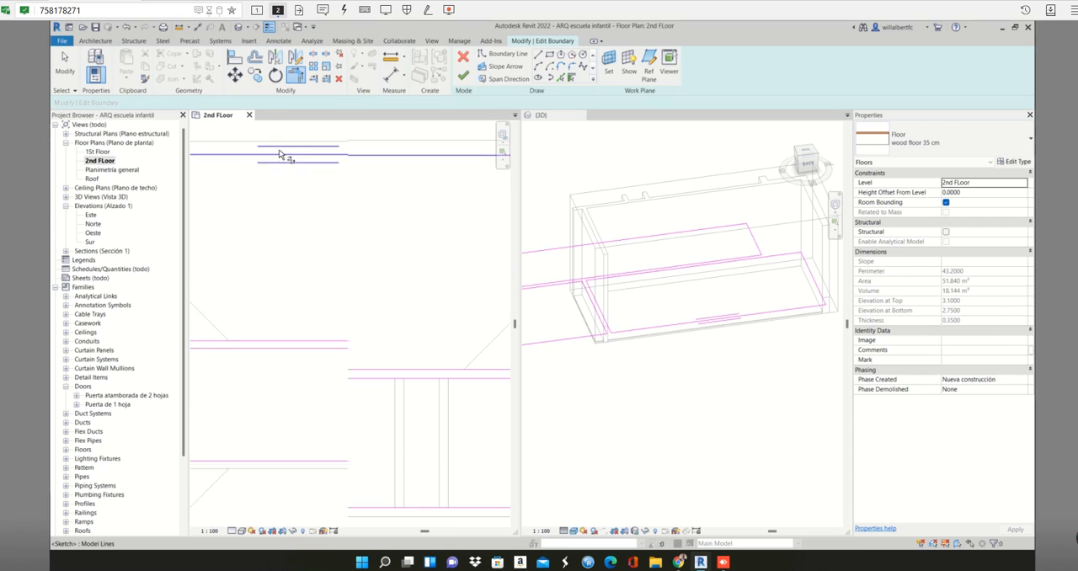
{"action": "key", "text": "t"}
{"action": "key", "text": "r"}
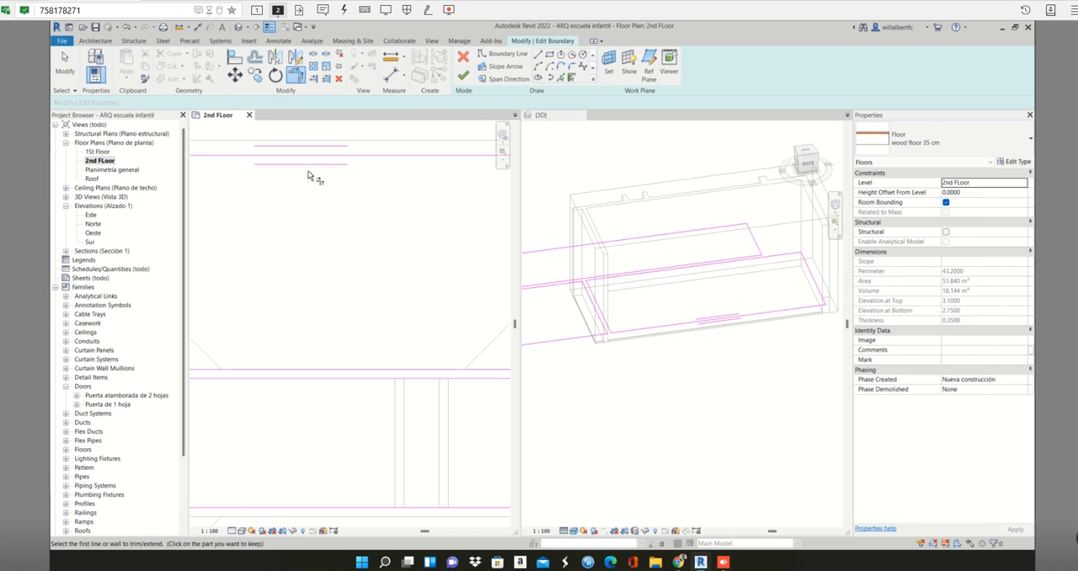
{"action": "scroll", "coordinate": [309, 187], "scroll_direction": "down", "scroll_amount": 3}
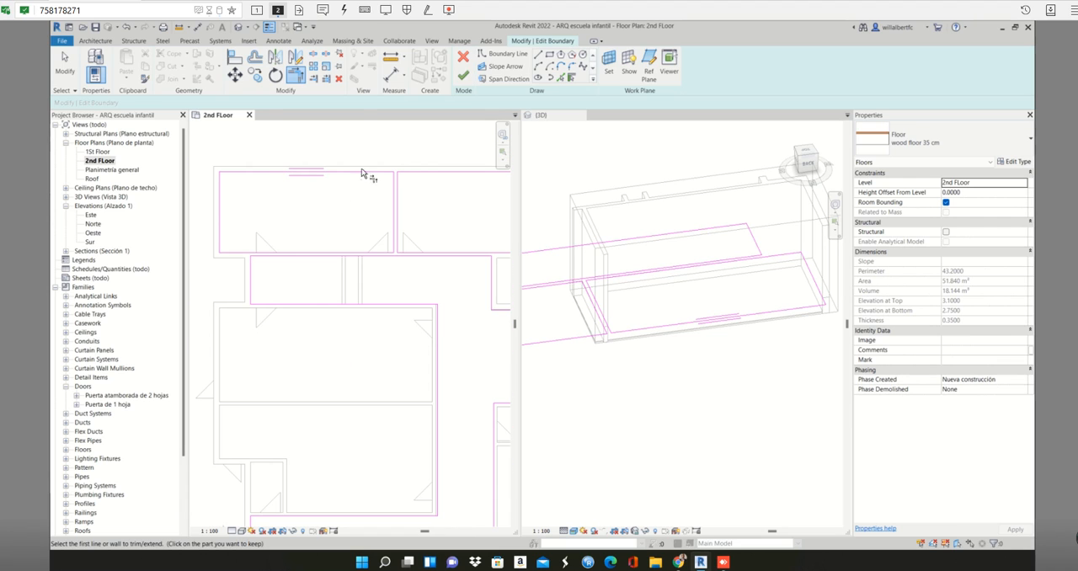
{"action": "scroll", "coordinate": [404, 178], "scroll_direction": "down", "scroll_amount": 2}
{"action": "middle_click_drag", "start_coordinate": [412, 182], "coordinate": [396, 187]}
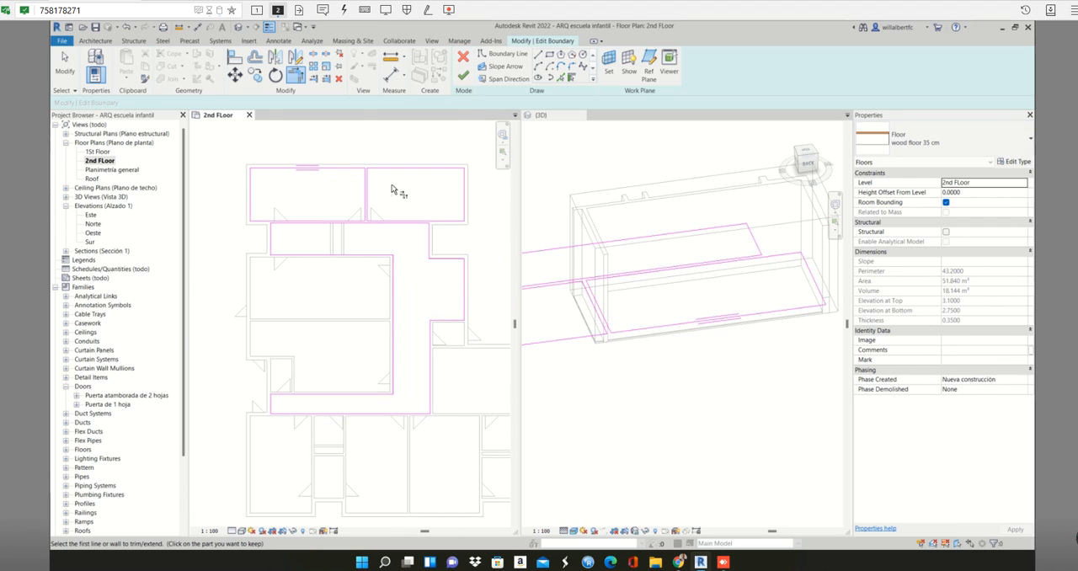
{"action": "left_click", "coordinate": [468, 82]}
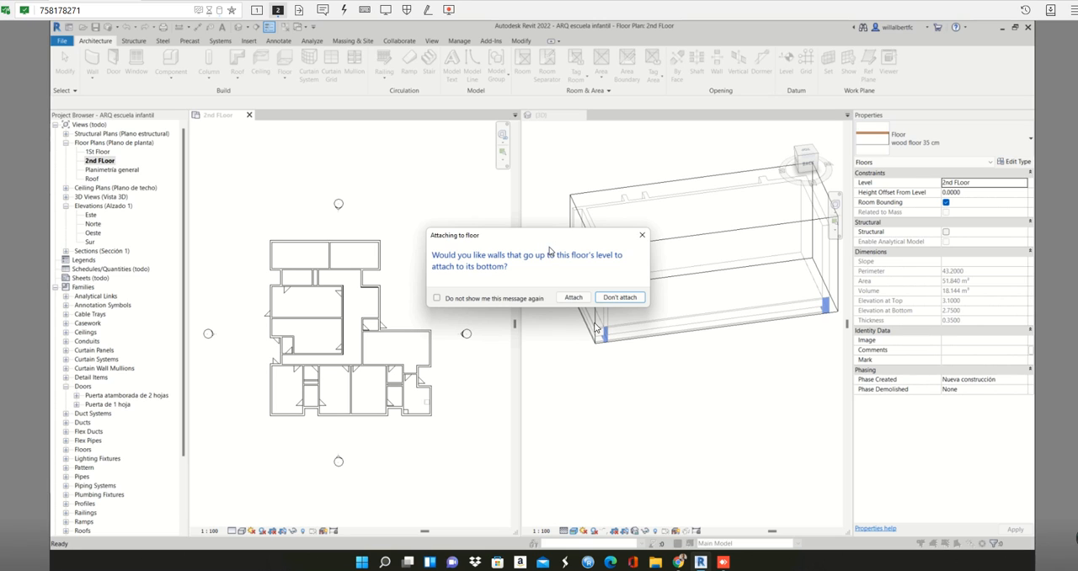
{"action": "left_click", "coordinate": [576, 300]}
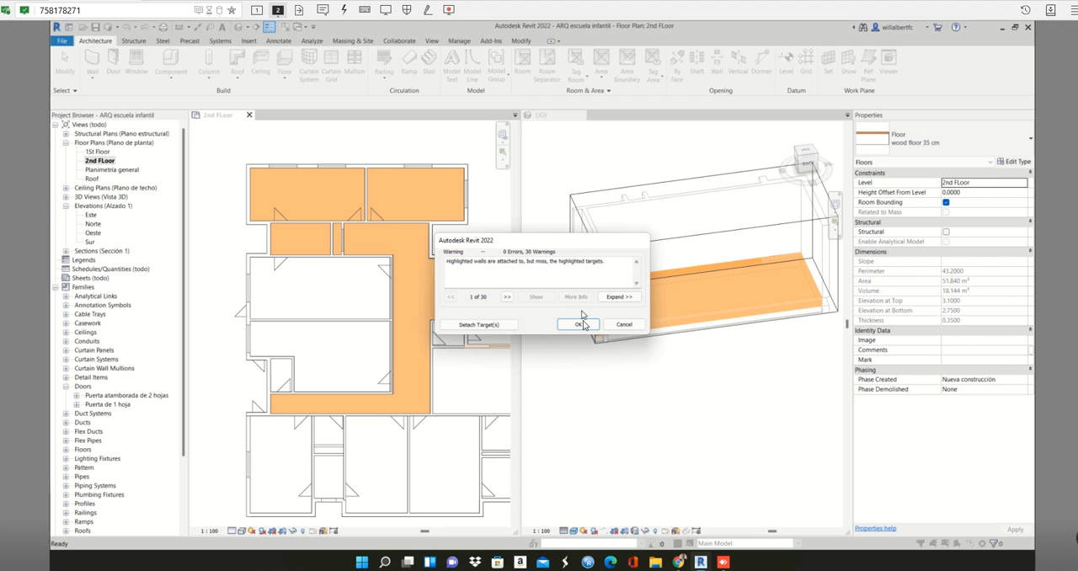
{"action": "left_click", "coordinate": [580, 324]}
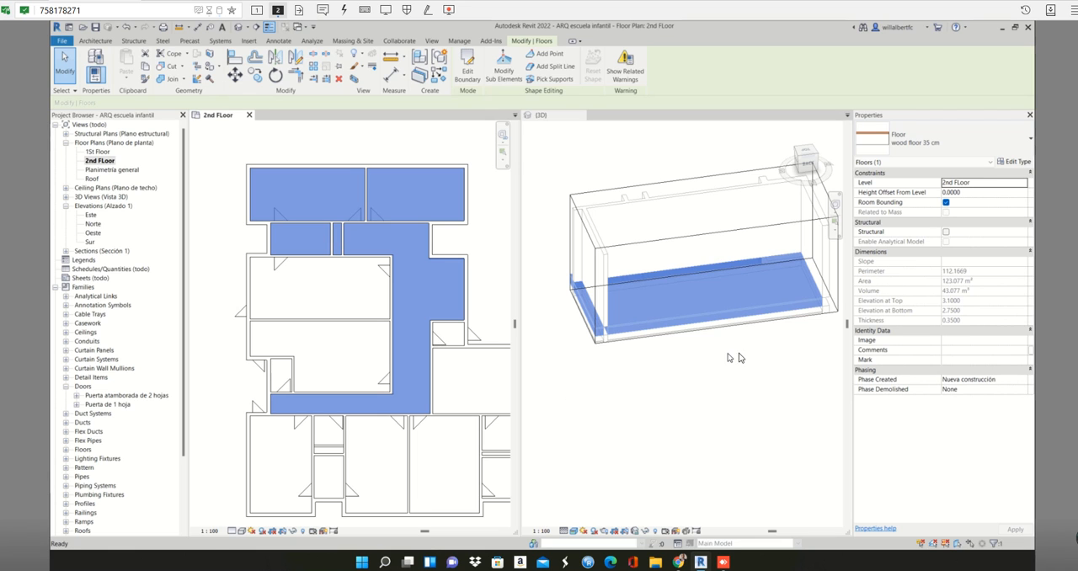
- Clear the floor selection and orient the 3D view to Back, focused on the building's lower corner
{"action": "scroll", "coordinate": [813, 356], "scroll_direction": "up", "scroll_amount": 2}
{"action": "left_click", "coordinate": [811, 355]}
{"action": "middle_click_drag", "start_coordinate": [812, 355], "coordinate": [654, 366]}
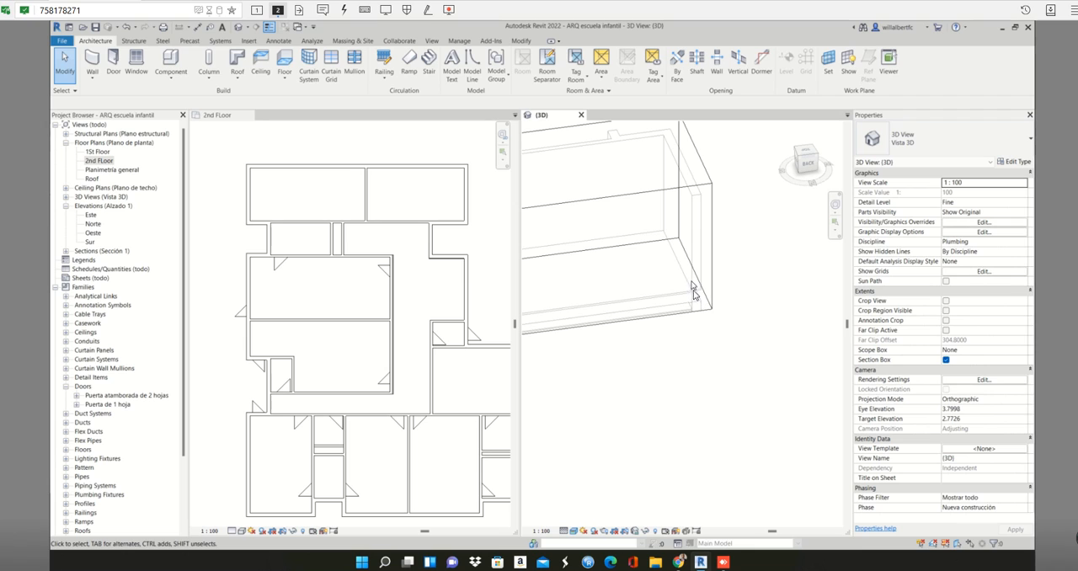
{"action": "left_click", "coordinate": [806, 171]}
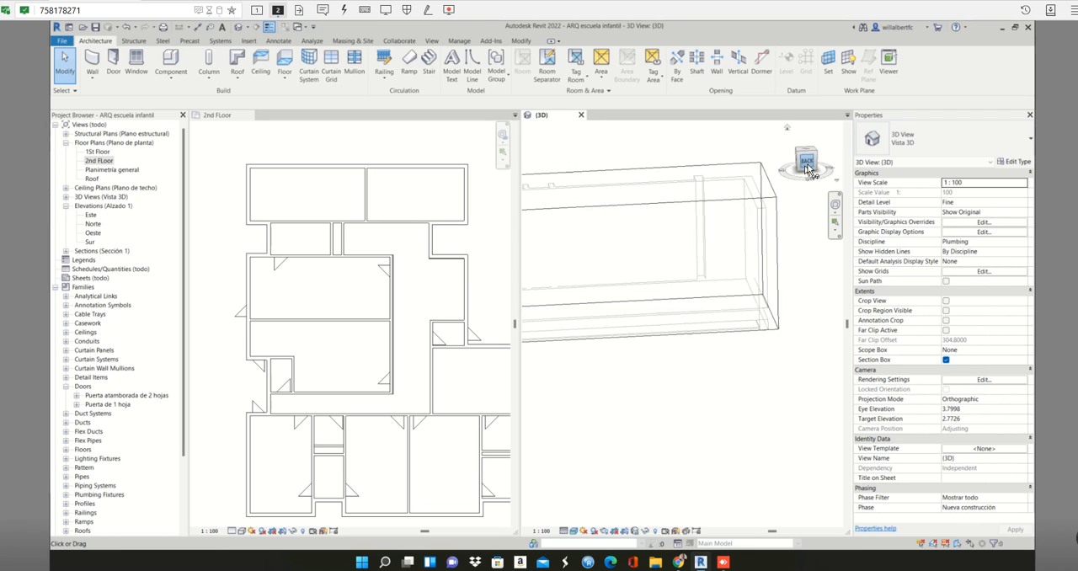
{"action": "scroll", "coordinate": [824, 371], "scroll_direction": "up", "scroll_amount": 2}
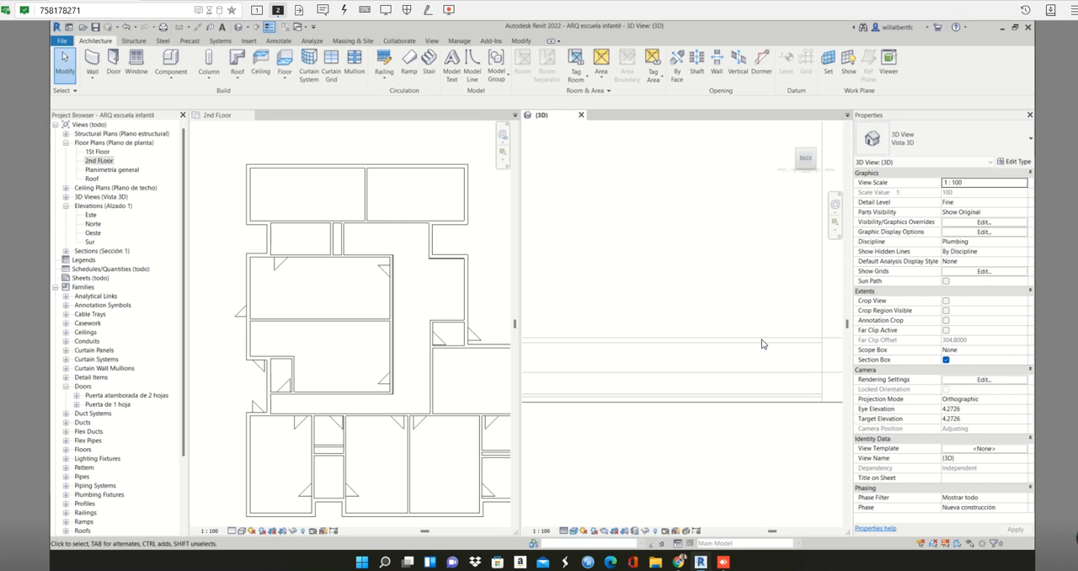
{"action": "scroll", "coordinate": [761, 346], "scroll_direction": "down", "scroll_amount": 1}
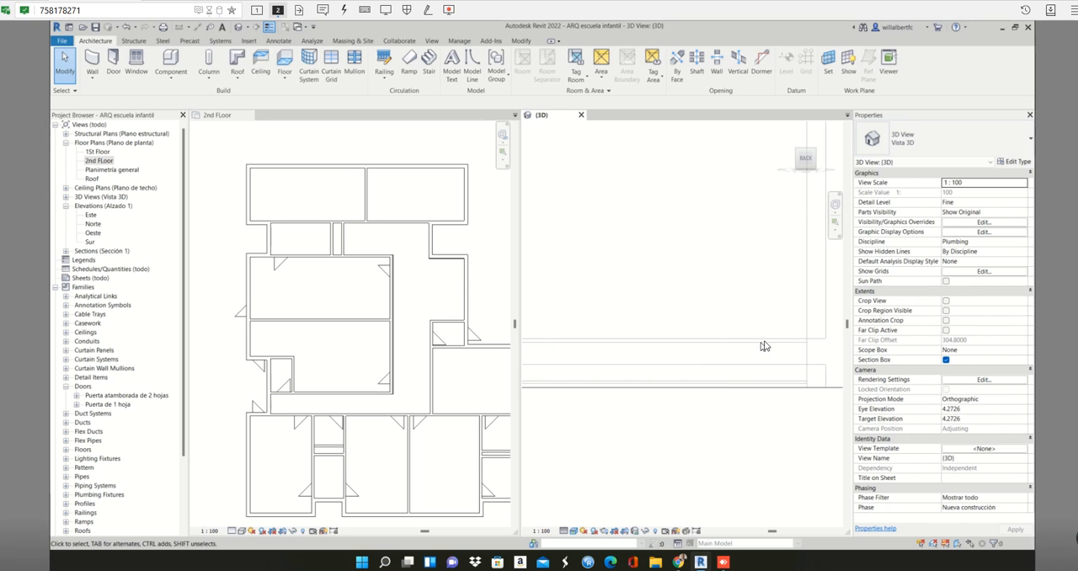
- Select the wood floor and the end walls of the upper rooms in turn to compare their positions in the back view
{"action": "left_click", "coordinate": [290, 168]}
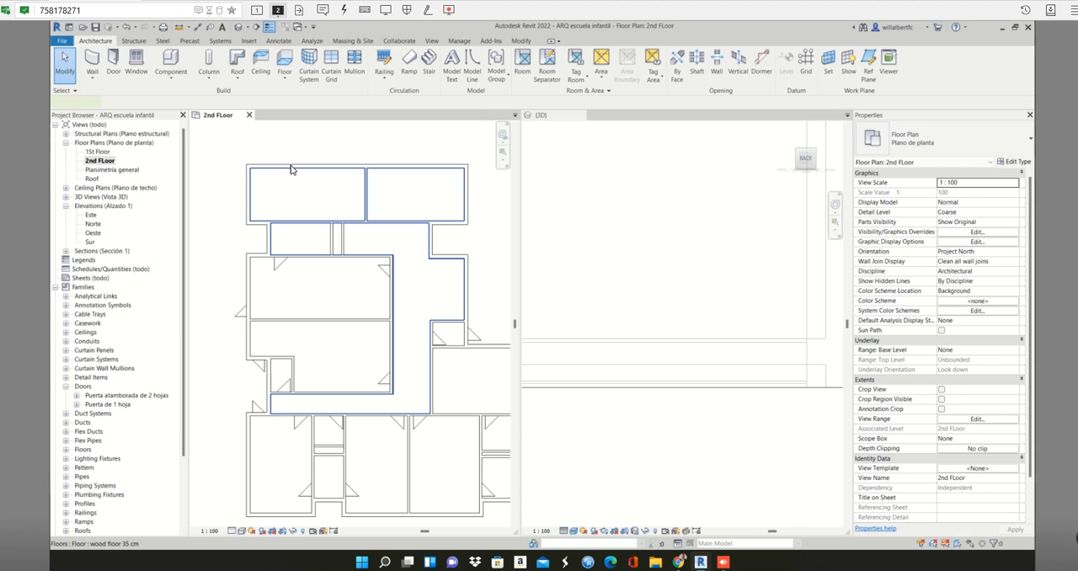
{"action": "left_click", "coordinate": [290, 170]}
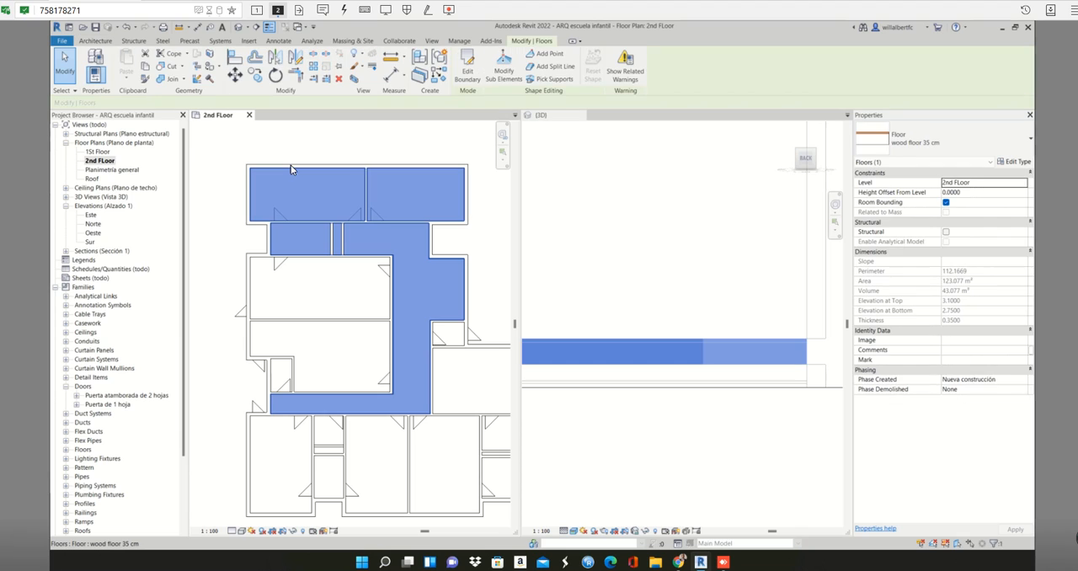
{"action": "left_click", "coordinate": [468, 185]}
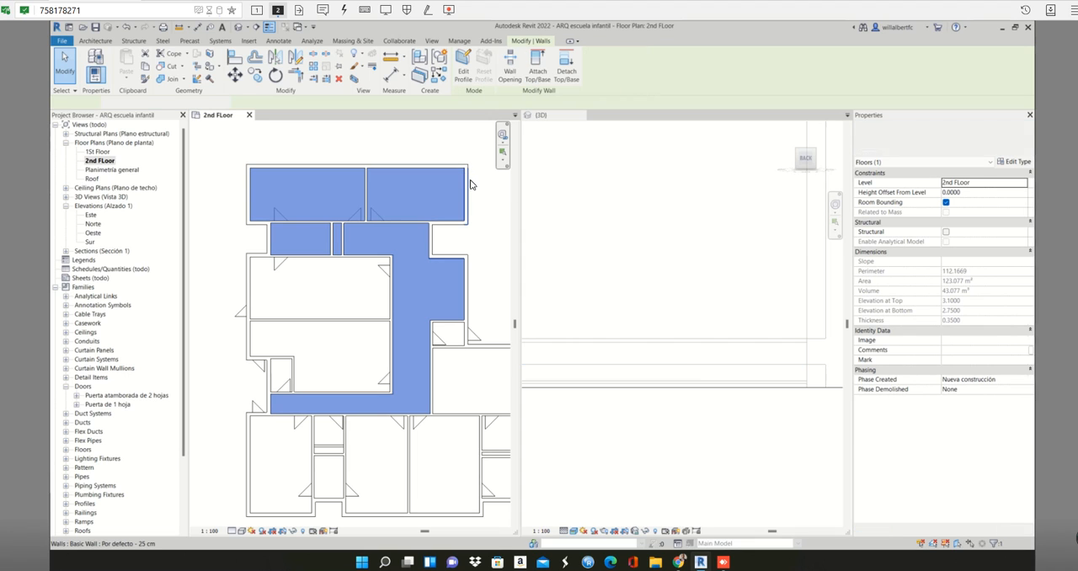
{"action": "left_click", "coordinate": [249, 201]}
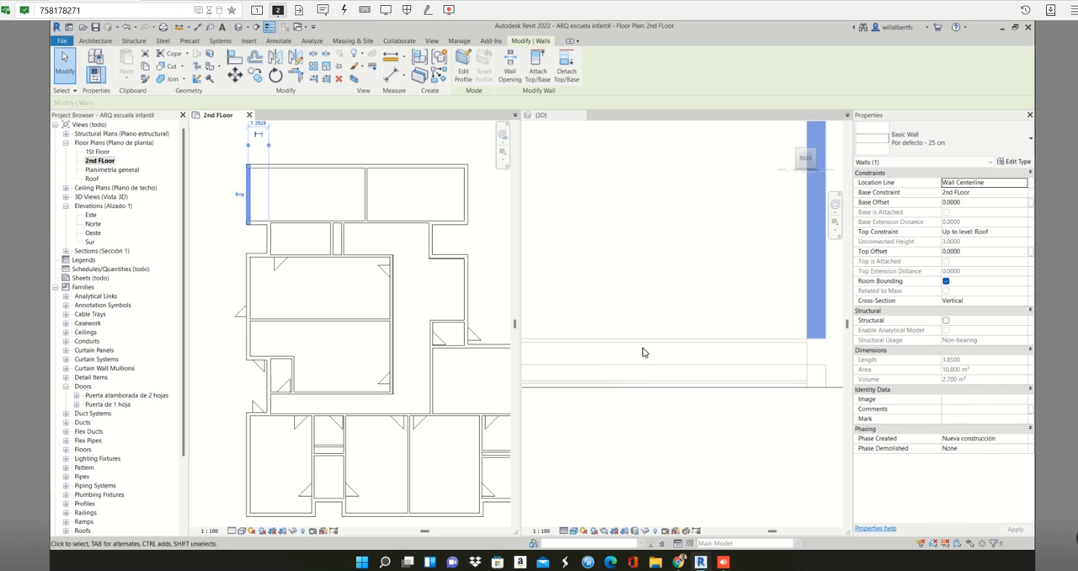
{"action": "scroll", "coordinate": [643, 352], "scroll_direction": "down", "scroll_amount": 3}
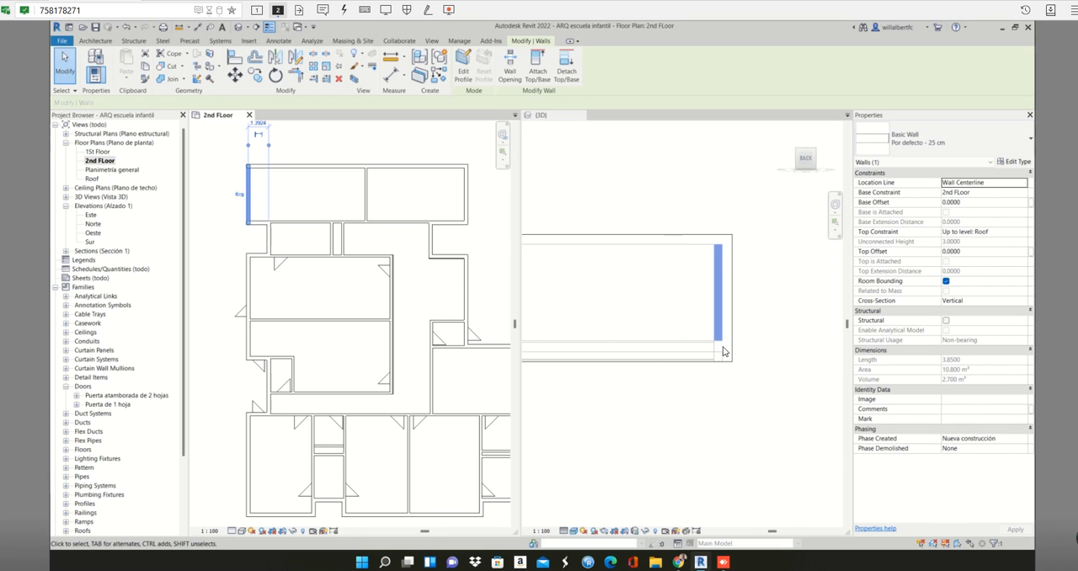
{"action": "scroll", "coordinate": [723, 351], "scroll_direction": "up", "scroll_amount": 5}
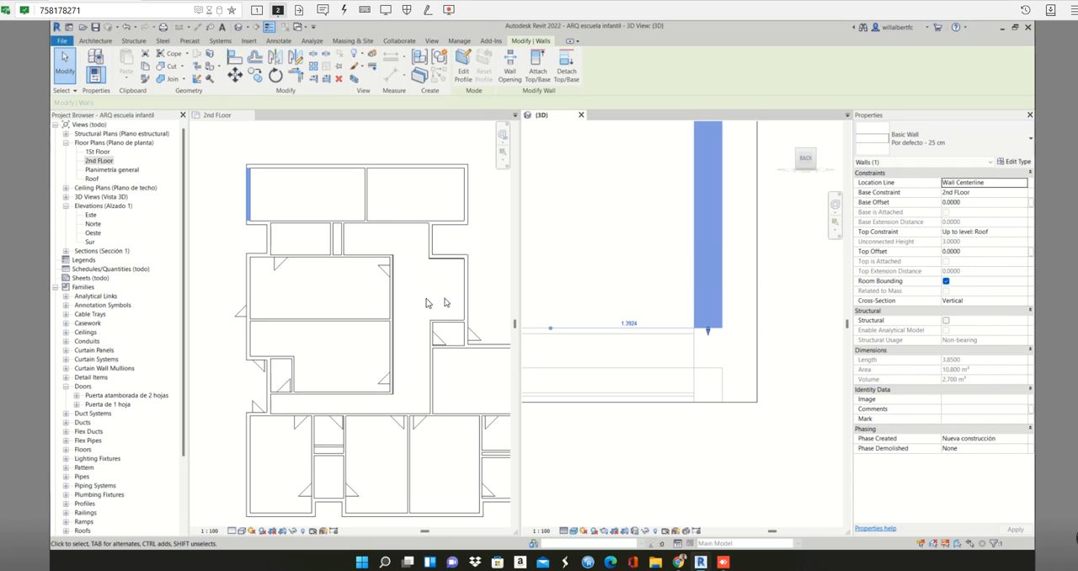
{"action": "left_click", "coordinate": [341, 171]}
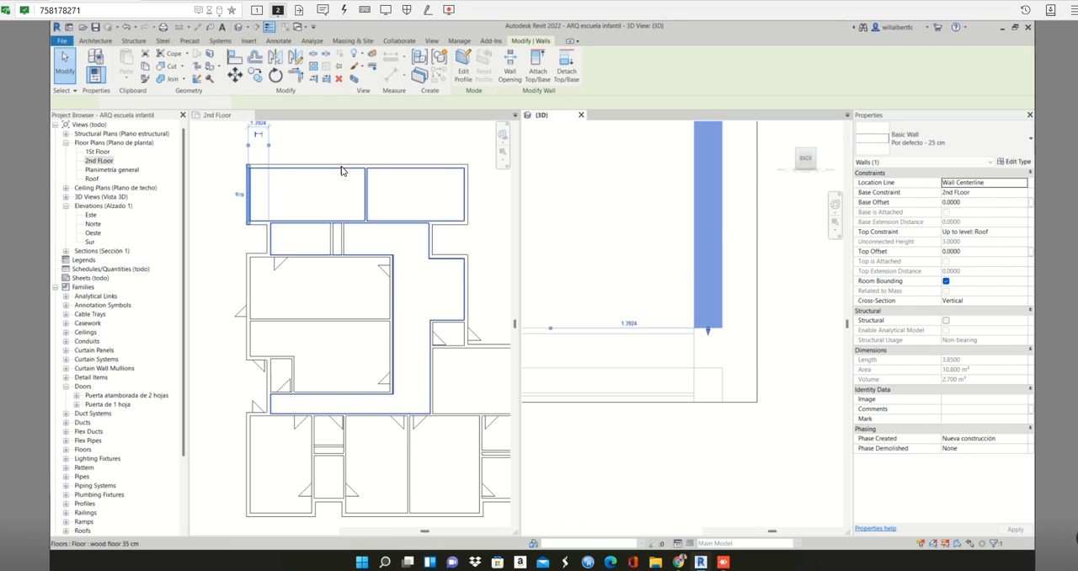
- Select everything on the second-floor plan, filter the selection to walls only, check their base constraint, and clear the selection
{"action": "left_click", "coordinate": [294, 151]}
{"action": "scroll", "coordinate": [399, 174], "scroll_direction": "down", "scroll_amount": 3}
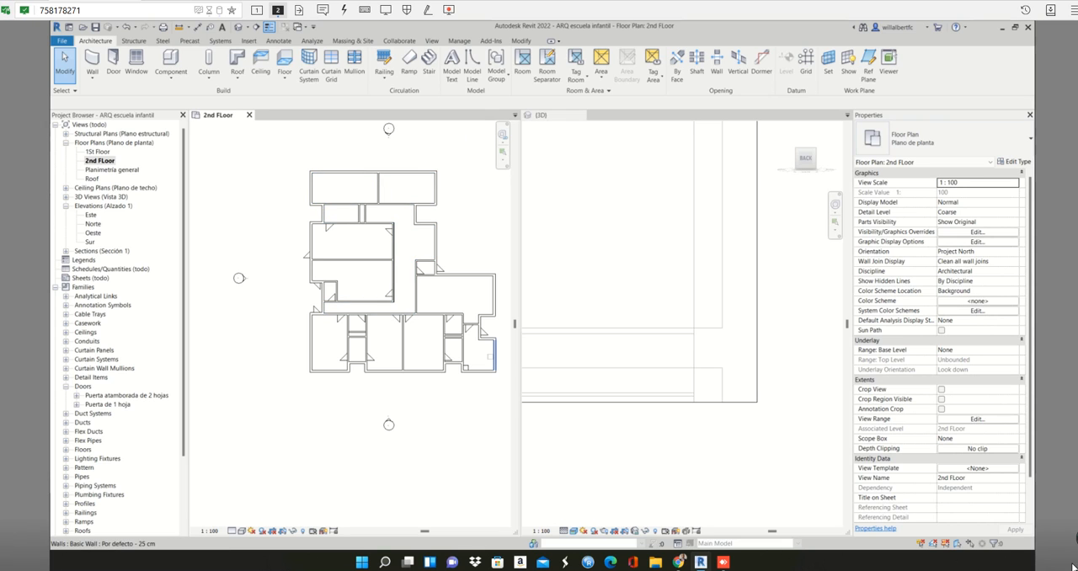
{"action": "left_click_drag", "start_coordinate": [267, 152], "coordinate": [499, 391]}
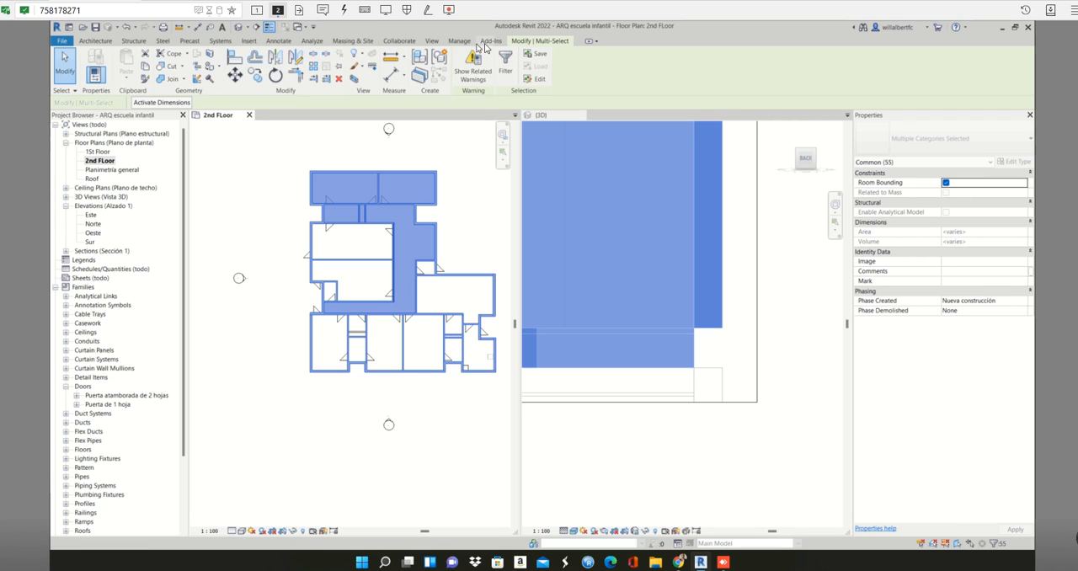
{"action": "left_click", "coordinate": [506, 59]}
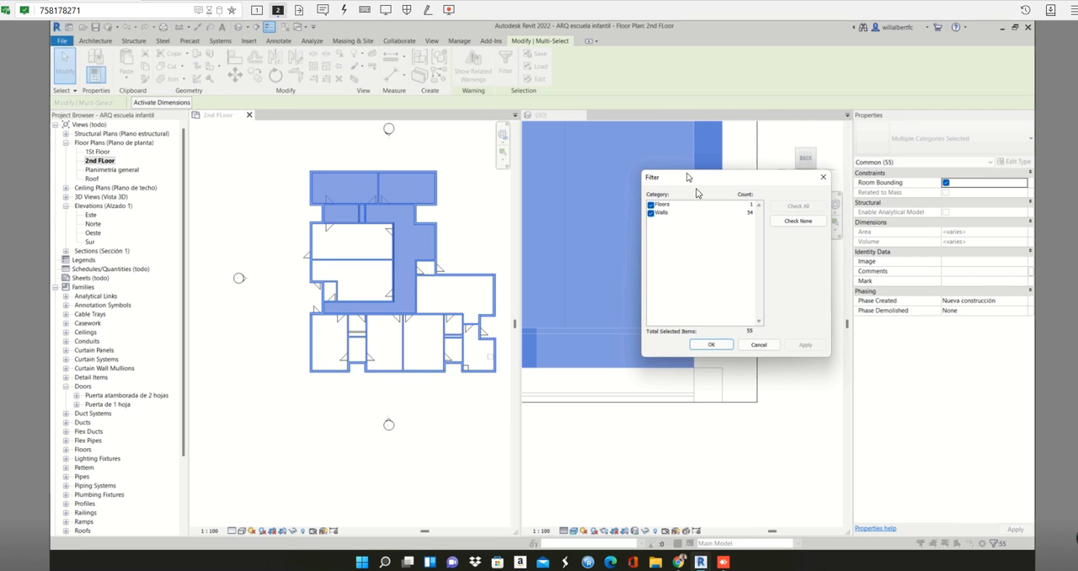
{"action": "left_click", "coordinate": [652, 204]}
{"action": "left_click", "coordinate": [805, 345]}
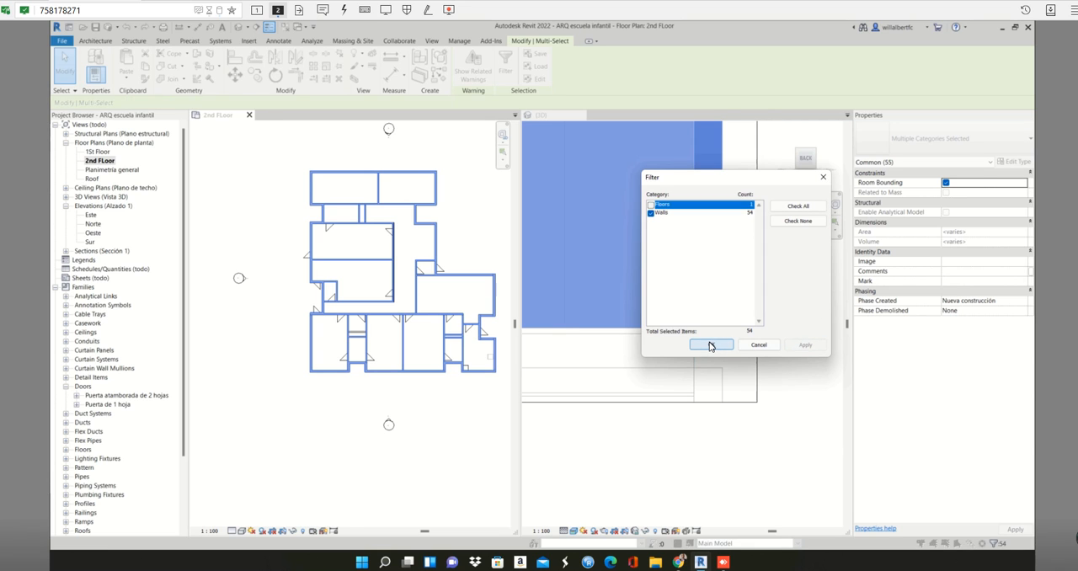
{"action": "left_click", "coordinate": [710, 344]}
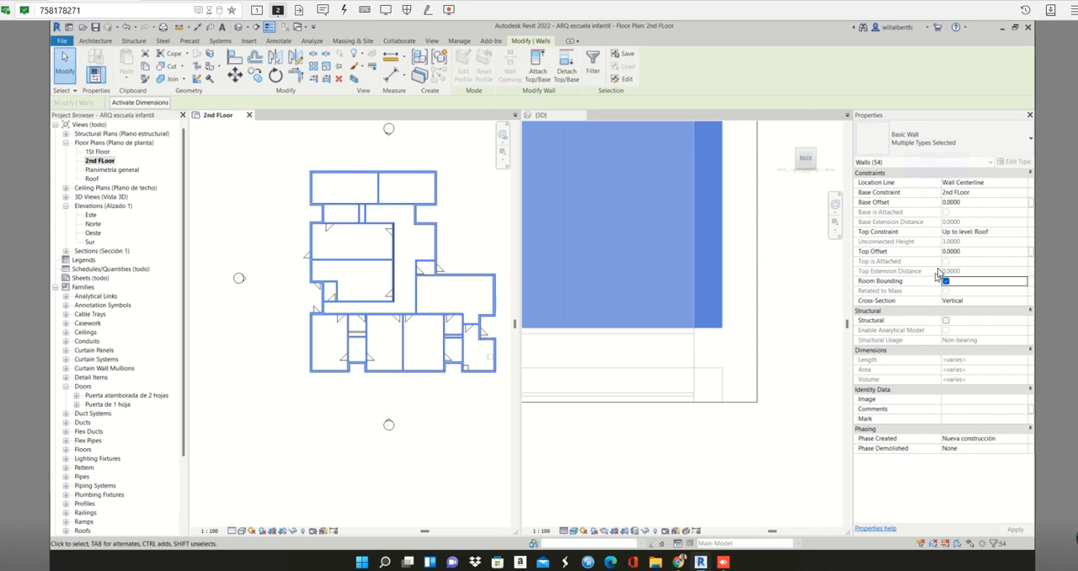
{"action": "left_click", "coordinate": [1005, 193]}
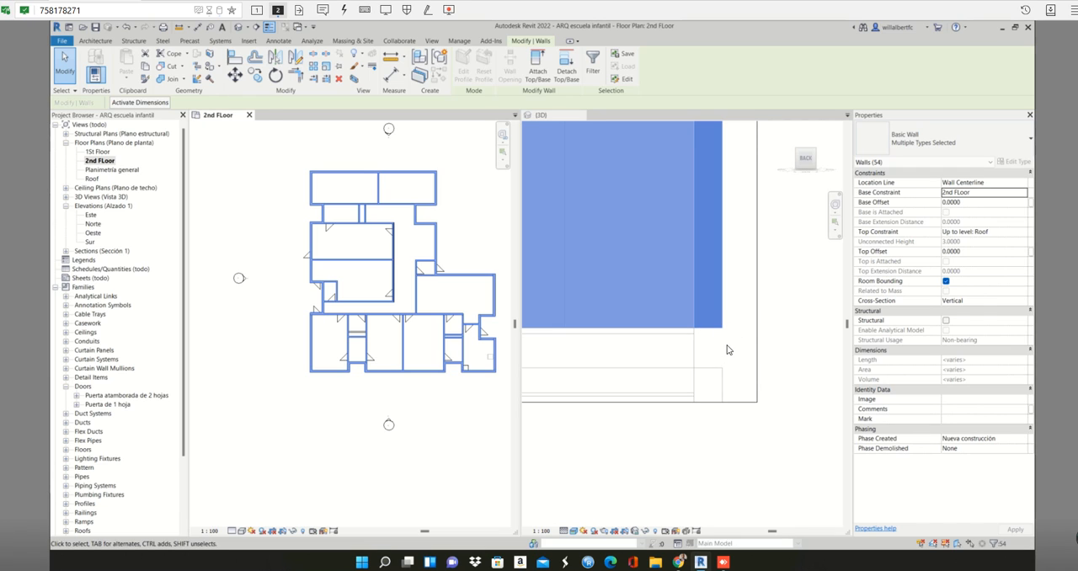
{"action": "left_click", "coordinate": [719, 341]}
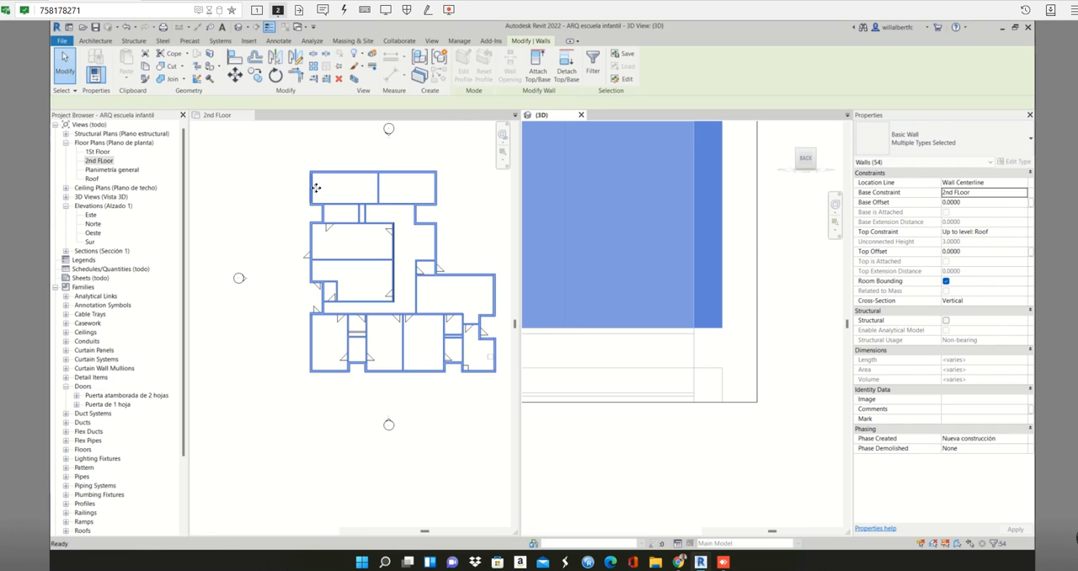
{"action": "left_click", "coordinate": [286, 188]}
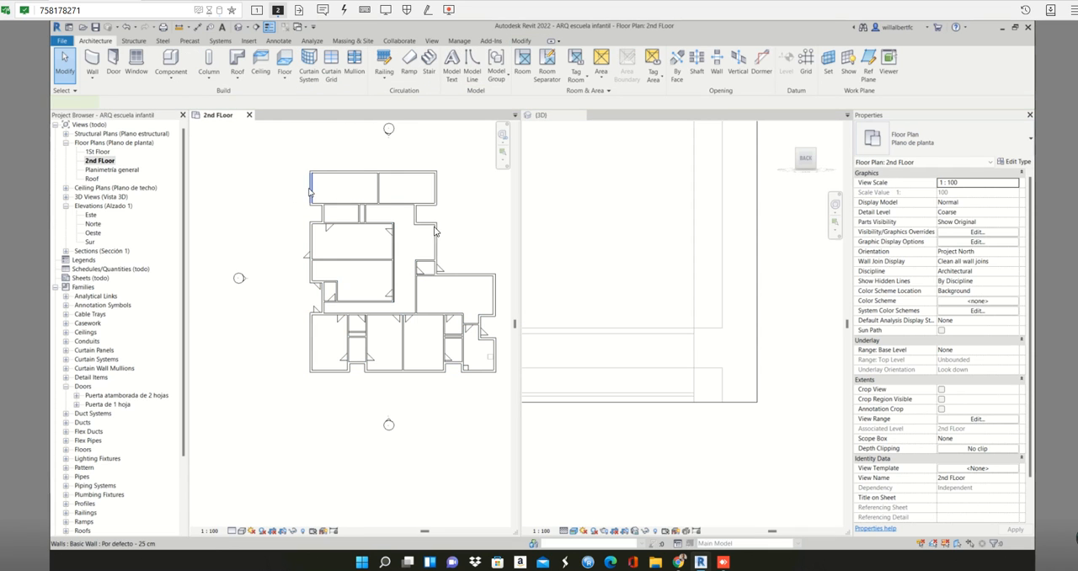
- Draw a horizontal detail section from outside the upper-left room into the adjacent room, and shift its starting end towards the outer wall
{"action": "left_click", "coordinate": [310, 192]}
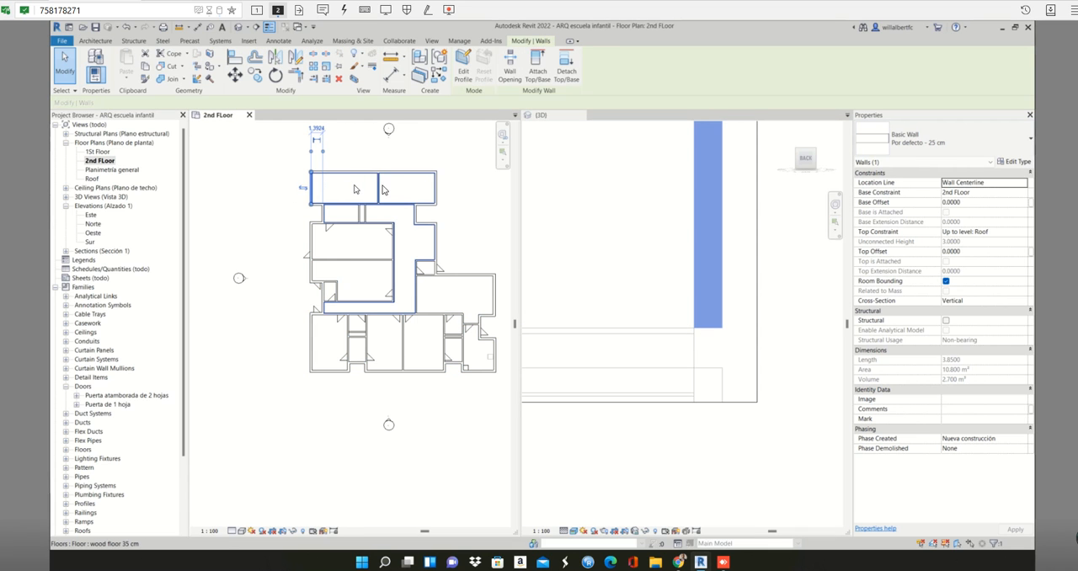
{"action": "left_click", "coordinate": [409, 187]}
{"action": "left_click", "coordinate": [472, 196]}
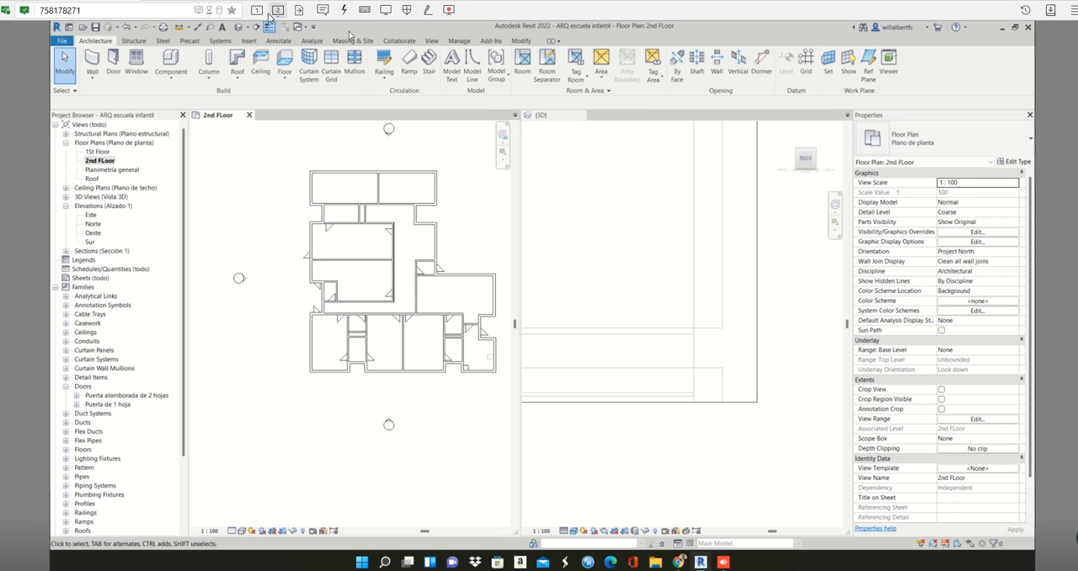
{"action": "left_click", "coordinate": [290, 187]}
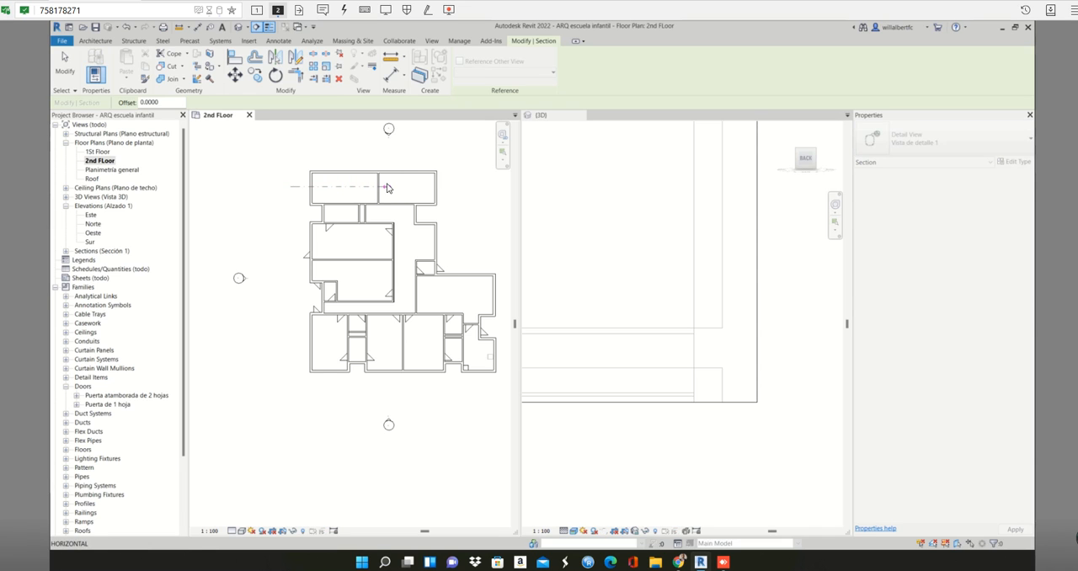
{"action": "left_click", "coordinate": [387, 187]}
{"action": "key", "text": "Escape"}
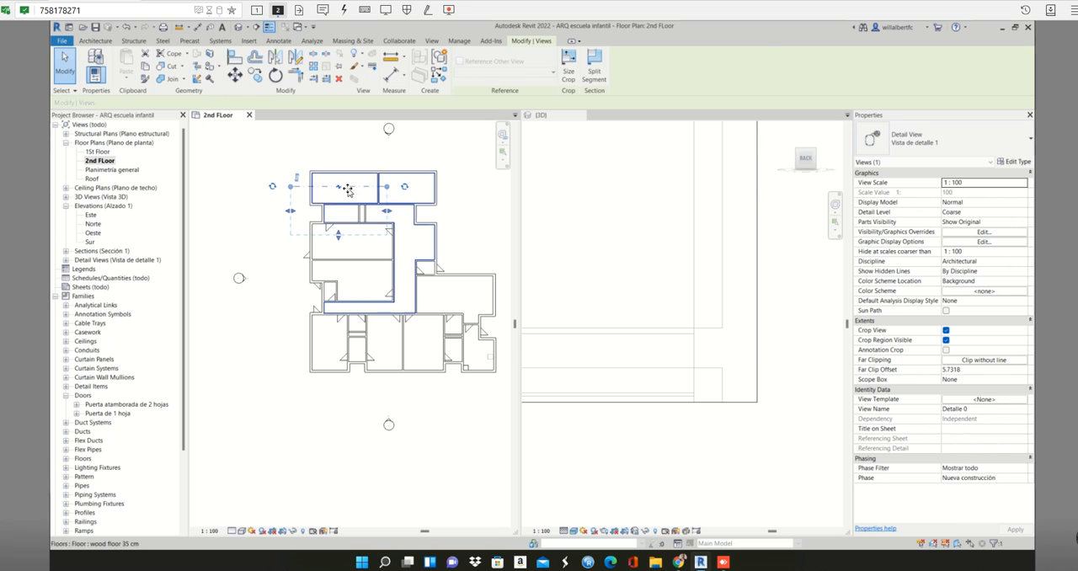
{"action": "left_click", "coordinate": [287, 191]}
{"action": "left_click", "coordinate": [295, 188]}
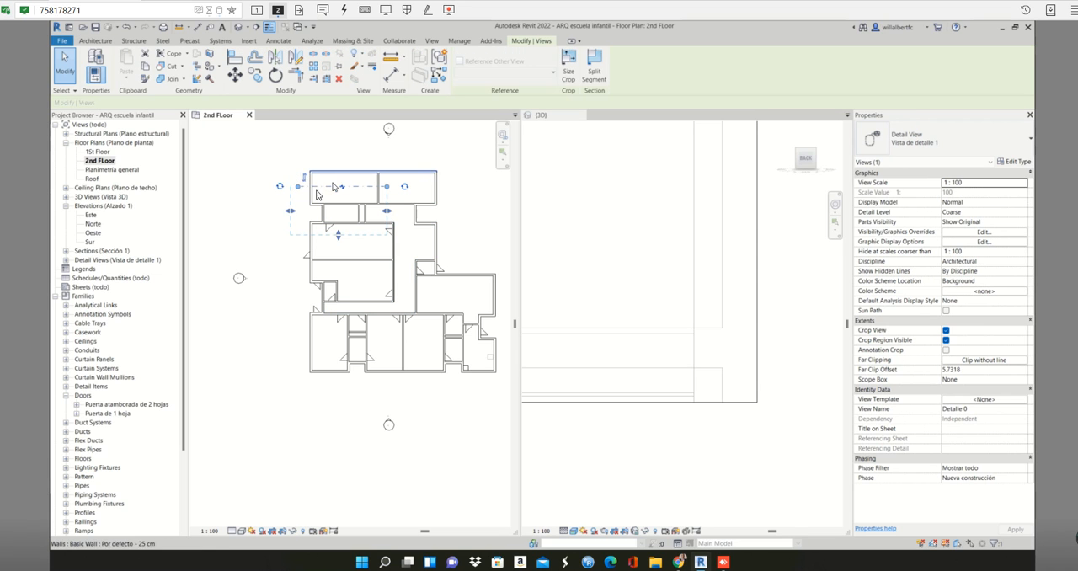
- Open the Sección 1 view to inspect how the walls and floors meet
{"action": "scroll", "coordinate": [324, 186], "scroll_direction": "up", "scroll_amount": 2}
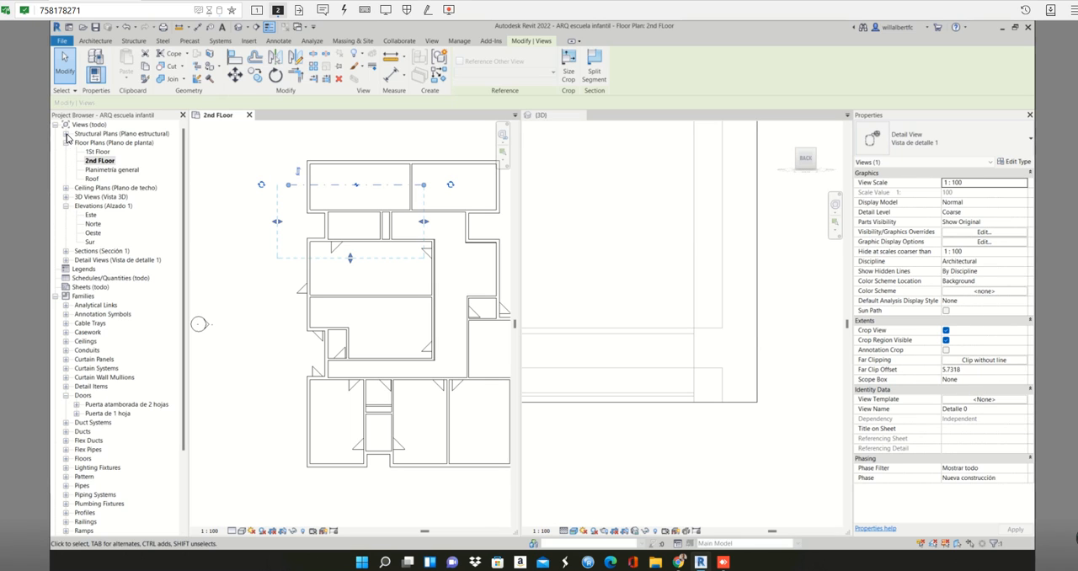
{"action": "left_click", "coordinate": [66, 251]}
{"action": "double_click", "coordinate": [89, 260]}
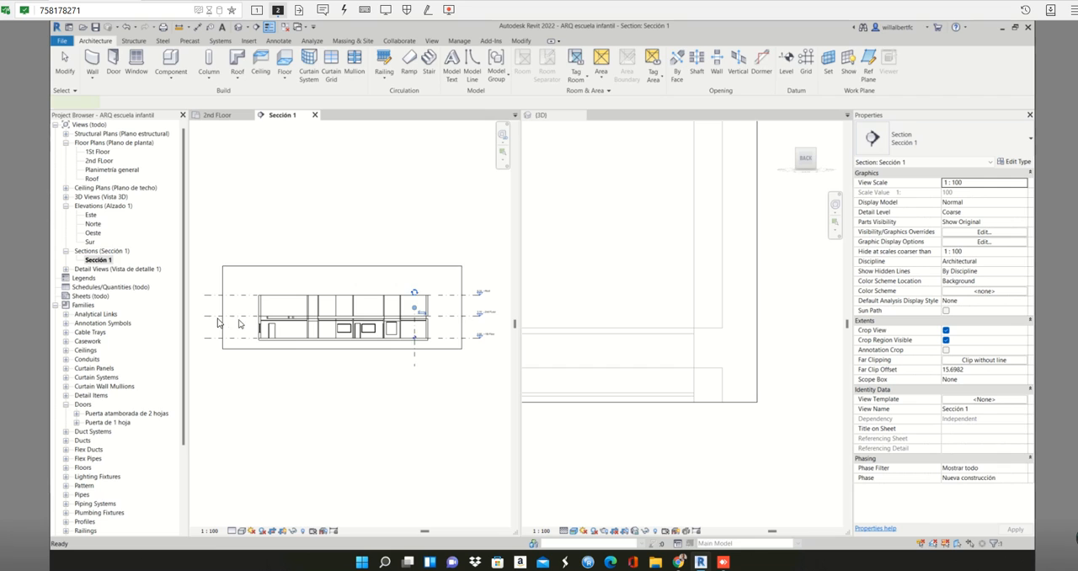
- Inspect the wall and floor junctions along the section, from the outer wall at one end to the intermediate partitions
{"action": "left_click", "coordinate": [261, 316]}
{"action": "scroll", "coordinate": [261, 315], "scroll_direction": "up", "scroll_amount": 6}
{"action": "scroll", "coordinate": [261, 313], "scroll_direction": "up", "scroll_amount": 2}
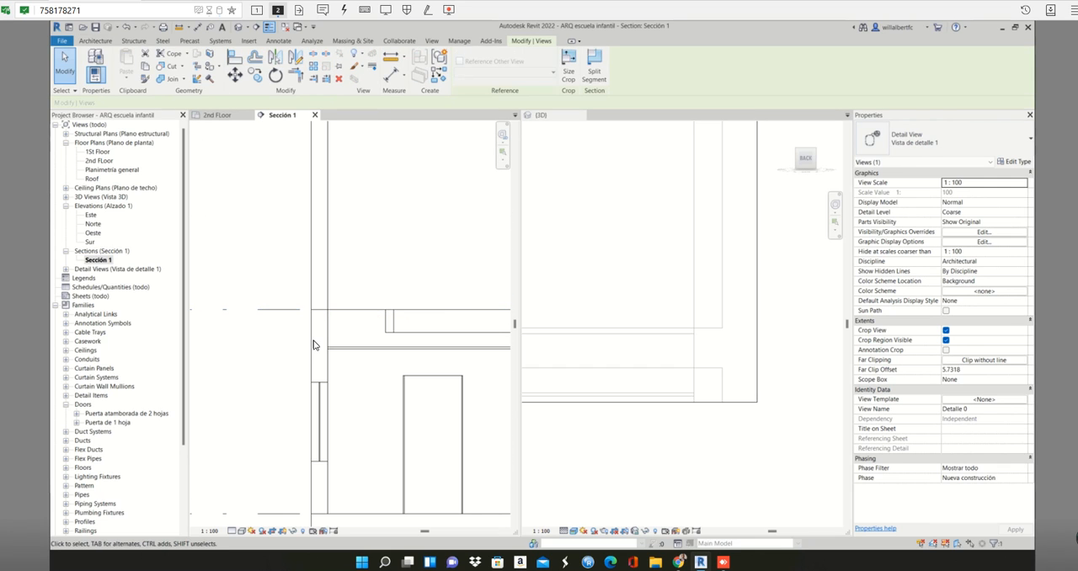
{"action": "left_click", "coordinate": [312, 340]}
{"action": "scroll", "coordinate": [312, 340], "scroll_direction": "down", "scroll_amount": 5}
{"action": "scroll", "coordinate": [398, 359], "scroll_direction": "up", "scroll_amount": 5}
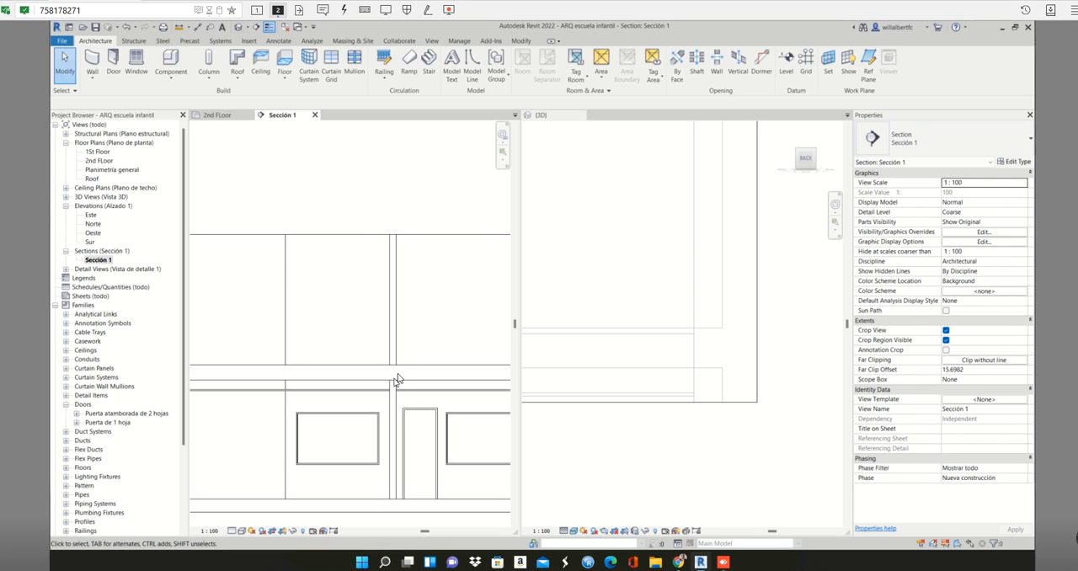
{"action": "scroll", "coordinate": [398, 379], "scroll_direction": "down", "scroll_amount": 2}
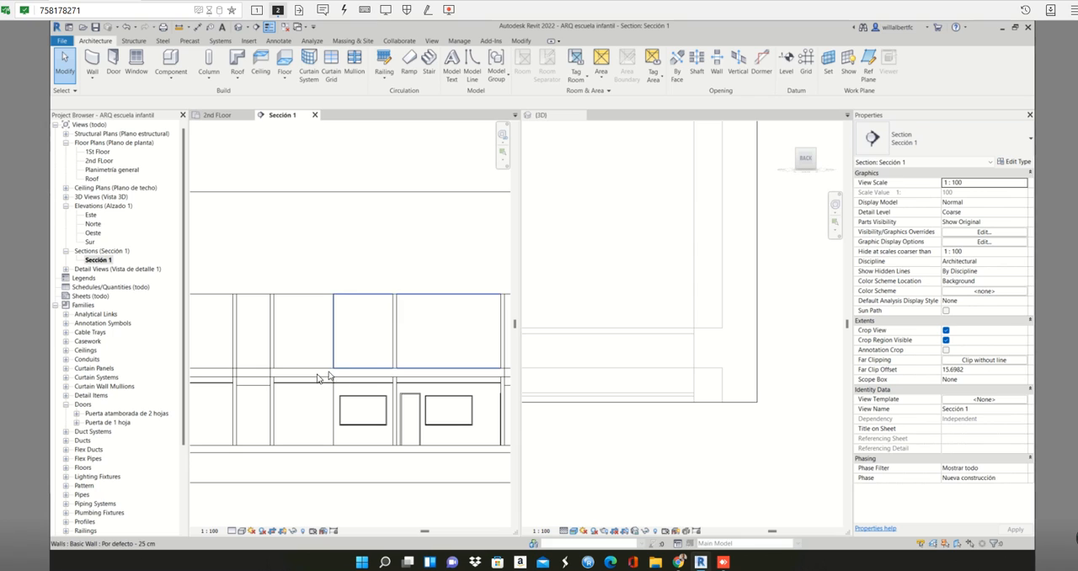
{"action": "key", "text": "Tab"}
{"action": "key", "text": "Tab"}
{"action": "key", "text": "Tab"}
{"action": "key", "text": "Tab"}
{"action": "key", "text": "Tab"}
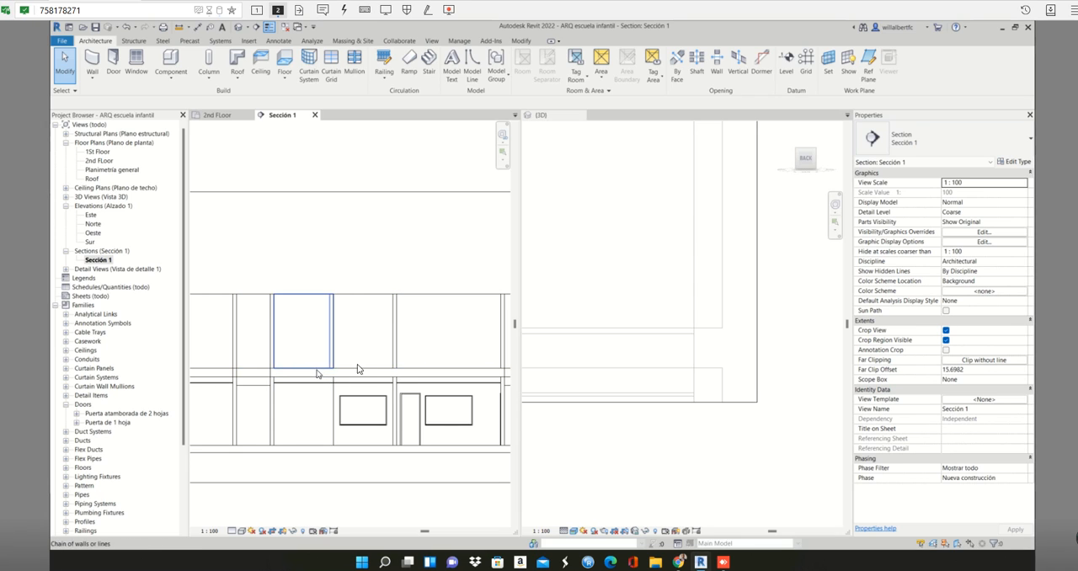
{"action": "scroll", "coordinate": [354, 371], "scroll_direction": "up", "scroll_amount": 4}
{"action": "scroll", "coordinate": [424, 374], "scroll_direction": "up", "scroll_amount": 3}
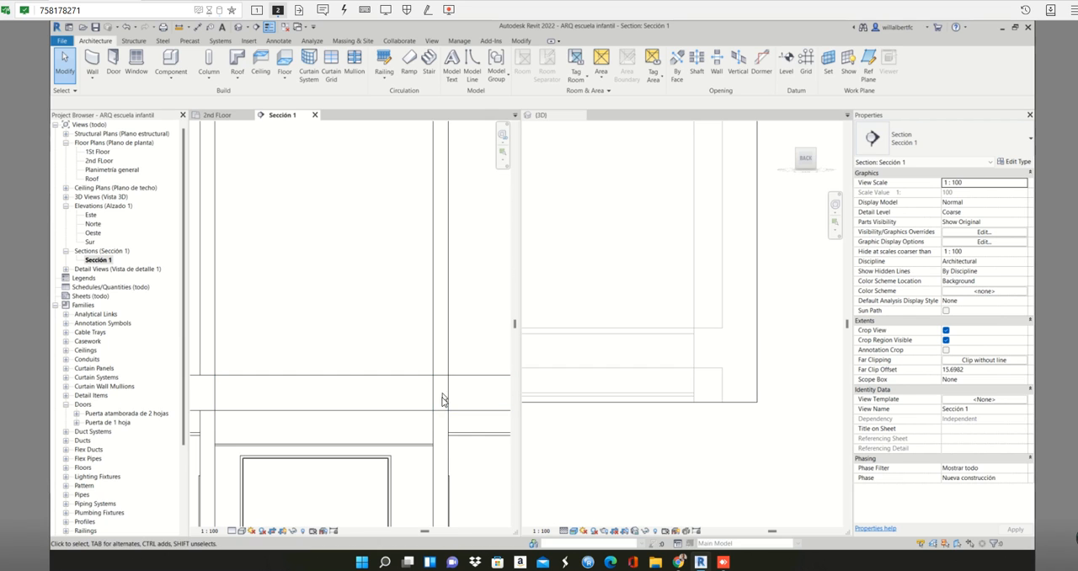
- Select the 35 cm wood floor and the upper end wall in turn to compare their edges in section, and clear the selection
{"action": "left_click", "coordinate": [433, 398]}
{"action": "scroll", "coordinate": [435, 389], "scroll_direction": "down", "scroll_amount": 3}
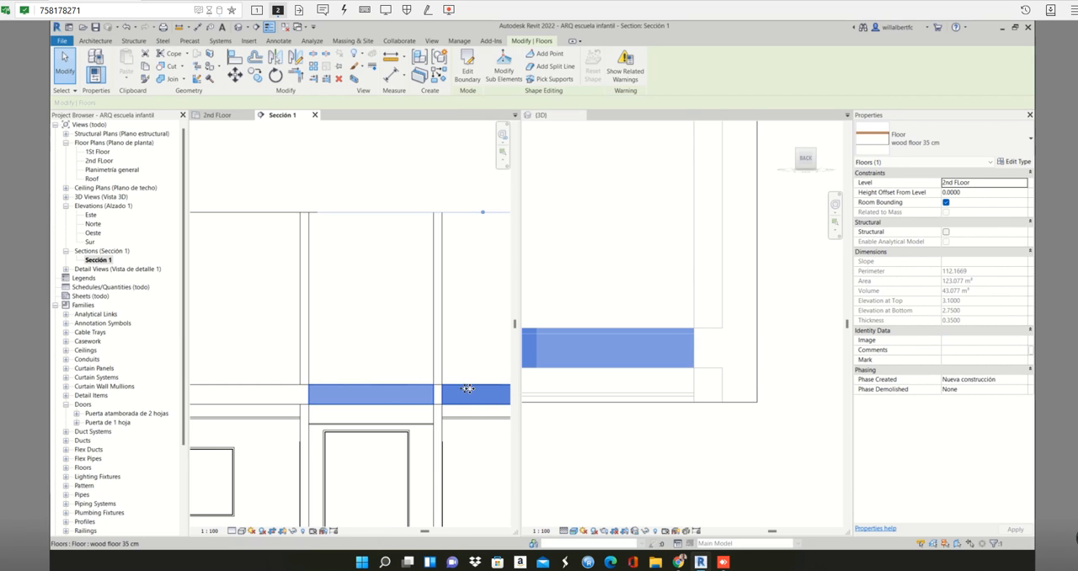
{"action": "scroll", "coordinate": [420, 385], "scroll_direction": "up", "scroll_amount": 5}
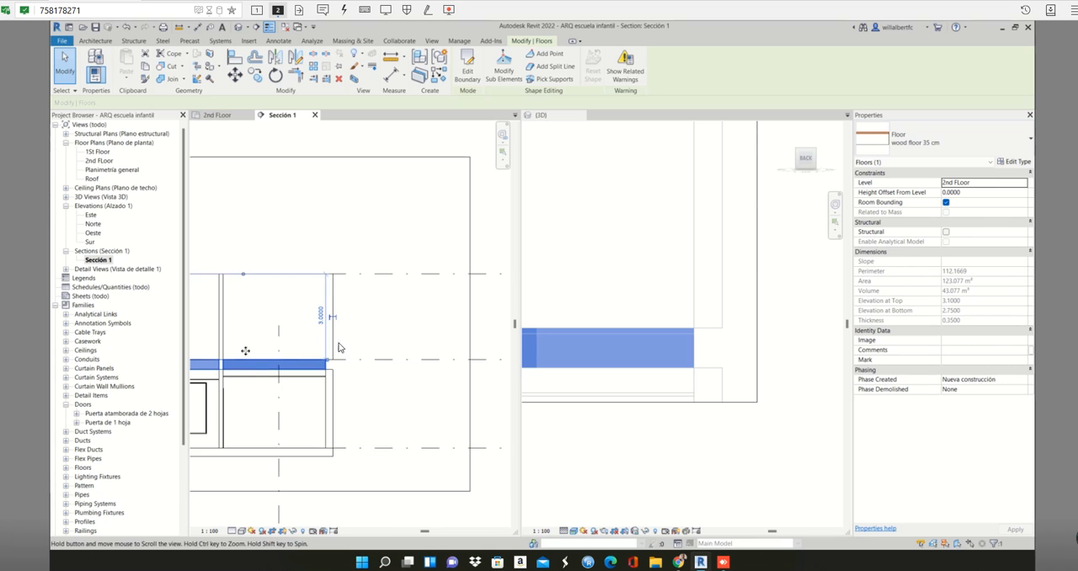
{"action": "scroll", "coordinate": [325, 364], "scroll_direction": "up", "scroll_amount": 5}
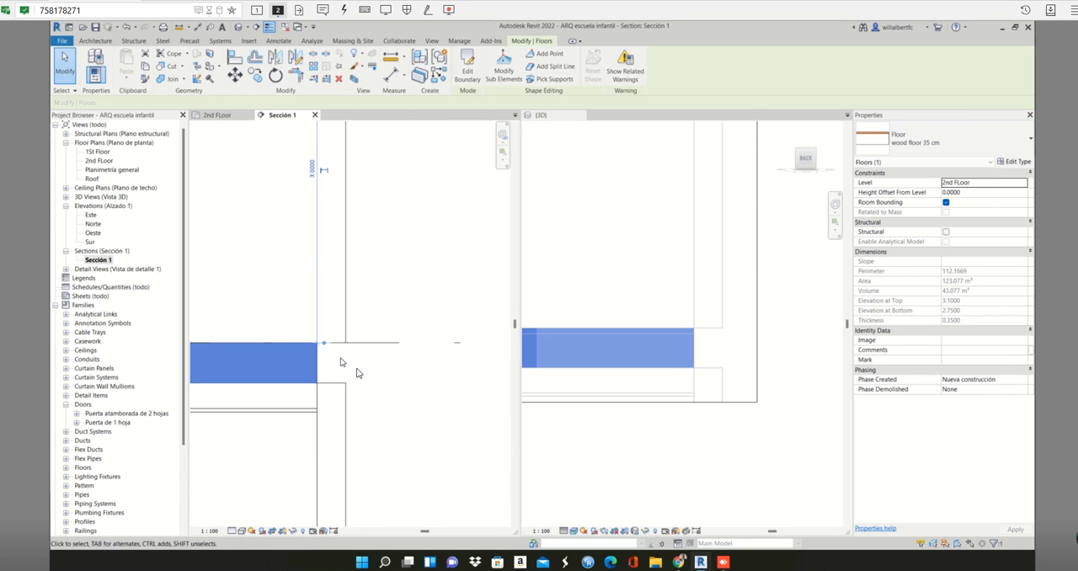
{"action": "key", "text": "Escape"}
{"action": "left_click", "coordinate": [351, 314]}
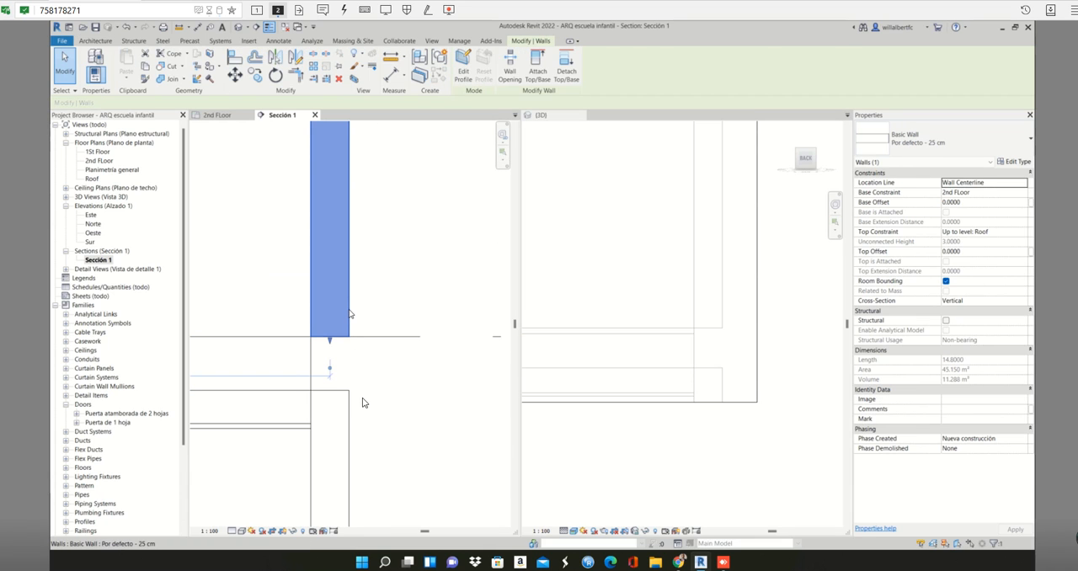
{"action": "key", "text": "Escape"}
- Add an aligned dimension for the vertical gap between the upper and lower end walls in the section
{"action": "key", "text": "d"}
{"action": "key", "text": "i"}
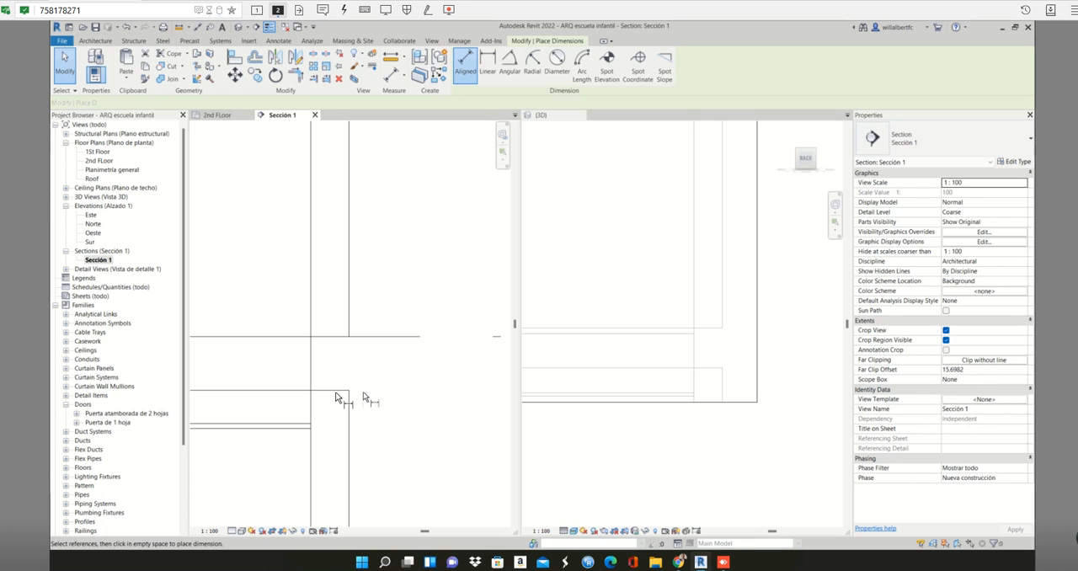
{"action": "left_click", "coordinate": [340, 337]}
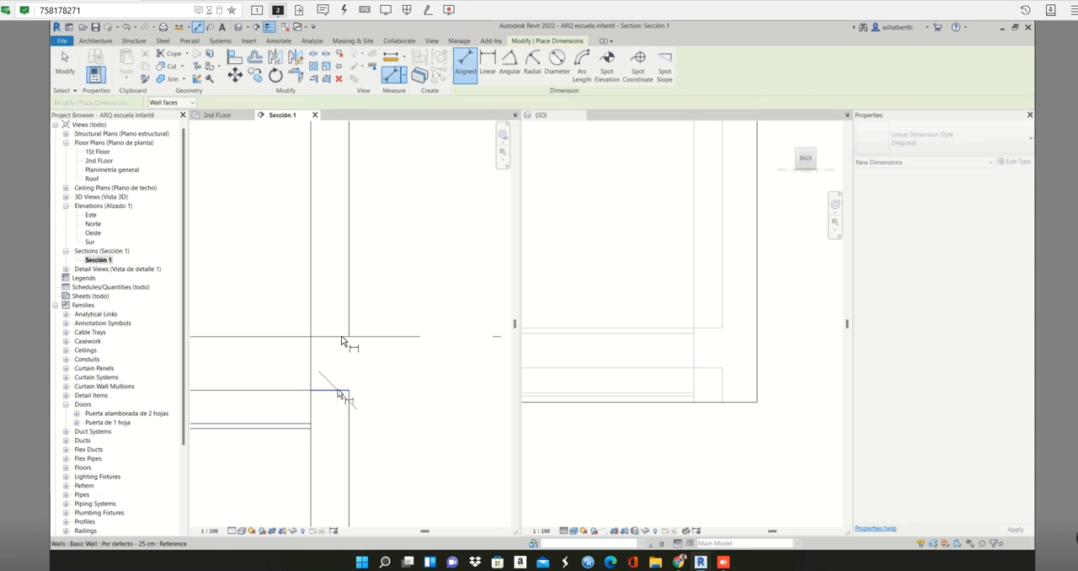
{"action": "left_click", "coordinate": [425, 301]}
{"action": "key", "text": "Escape"}
{"action": "key", "text": "Escape"}
{"action": "scroll", "coordinate": [377, 295], "scroll_direction": "down", "scroll_amount": 2}
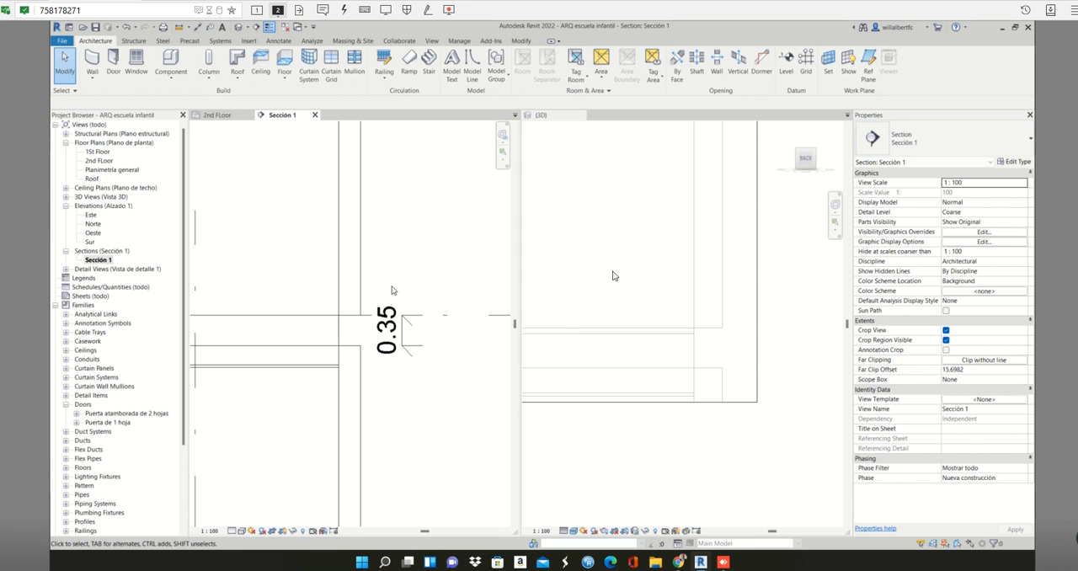
- Return to the Sección 1 view and delete the gap dimension beside the end wall
{"action": "left_click", "coordinate": [651, 274]}
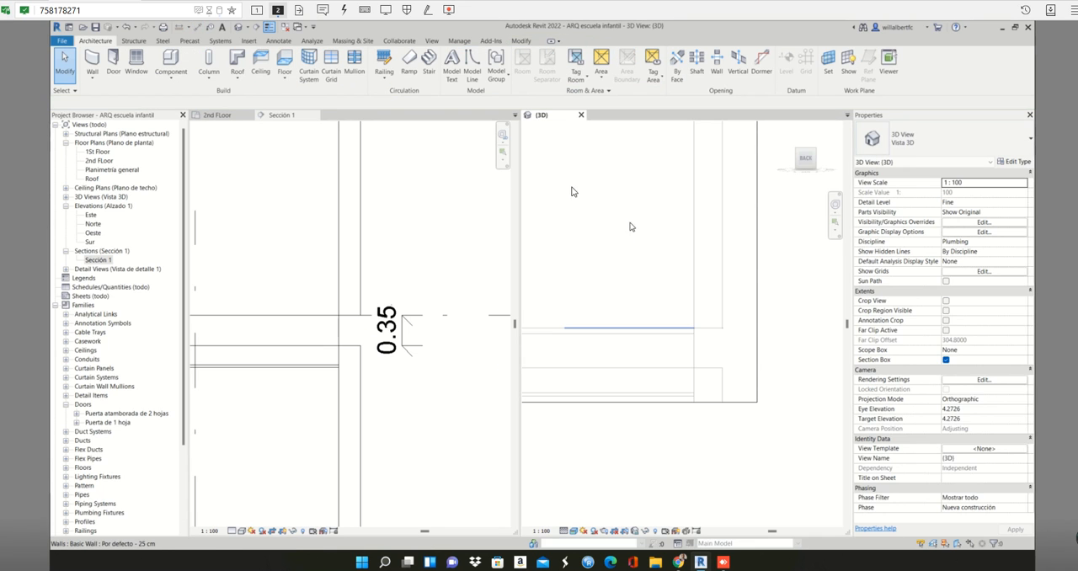
{"action": "left_click", "coordinate": [219, 115]}
{"action": "left_click", "coordinate": [278, 115]}
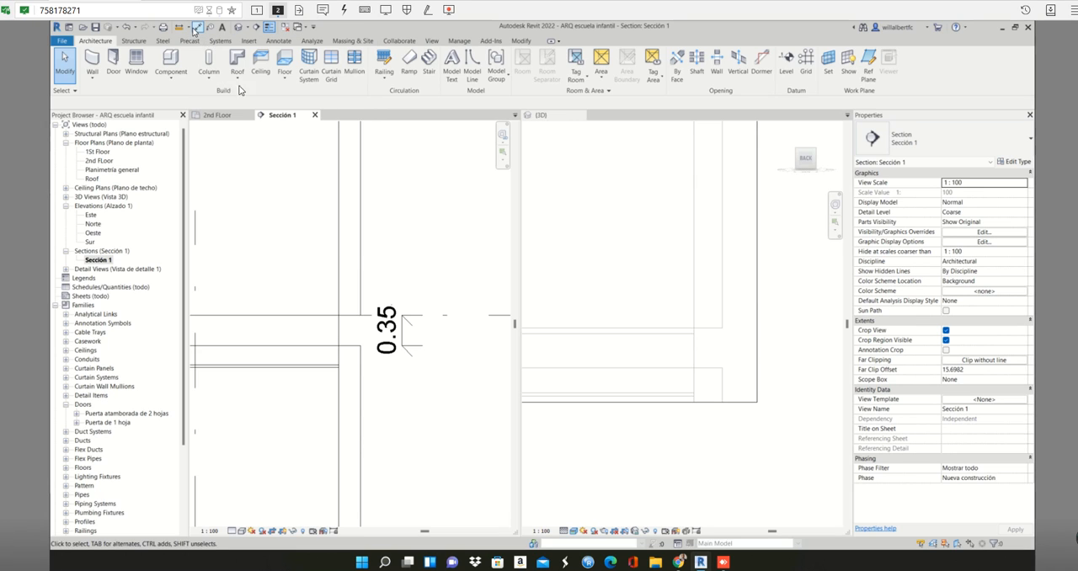
{"action": "left_click", "coordinate": [393, 321]}
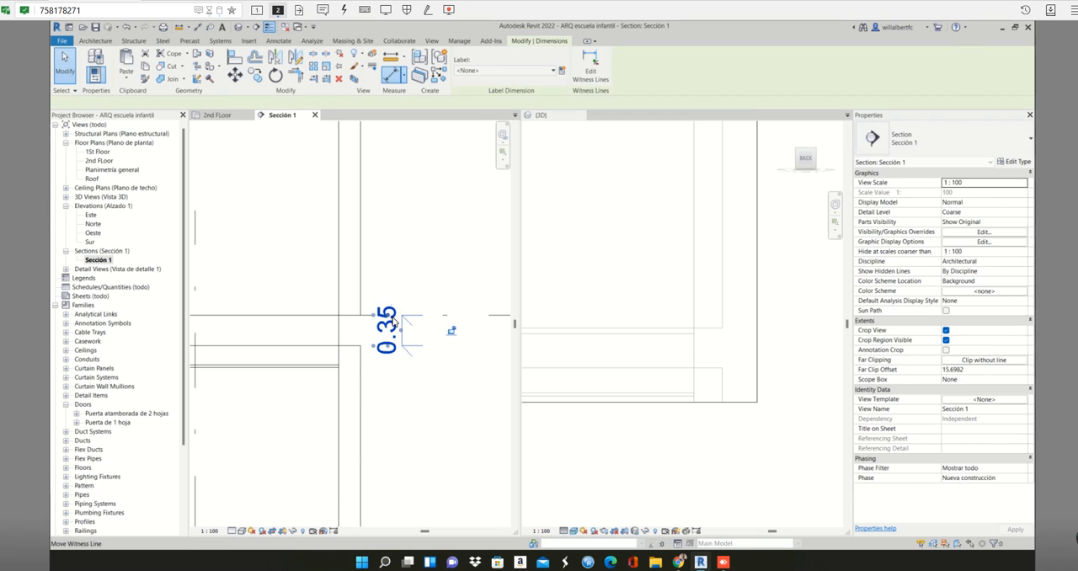
{"action": "key", "text": "Delete"}
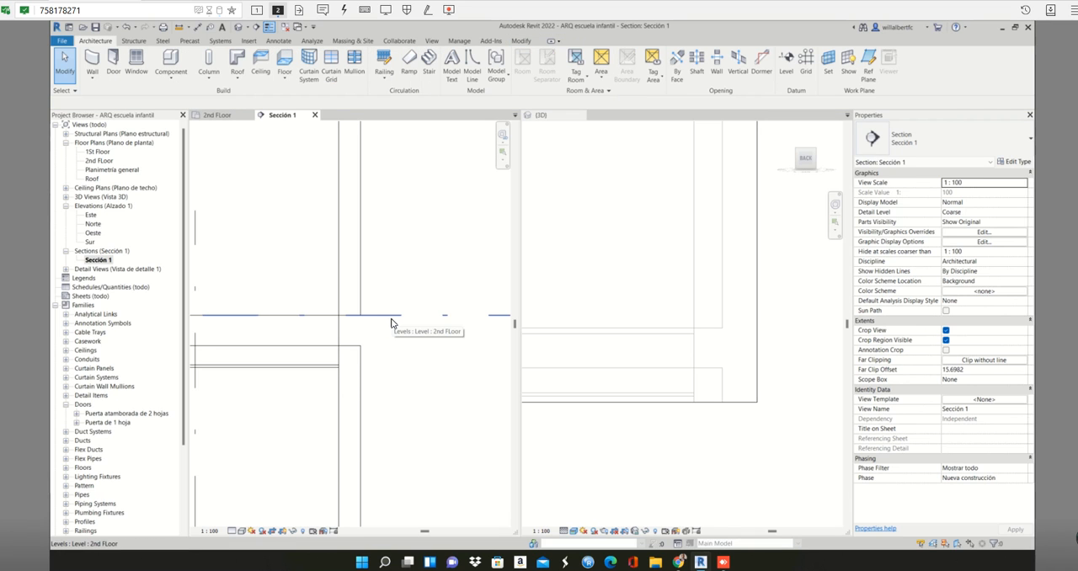
- Dimension the gap from the base of the upper end wall to the top of the lower wall, placing it outside the building
{"action": "key", "text": "d"}
{"action": "key", "text": "i"}
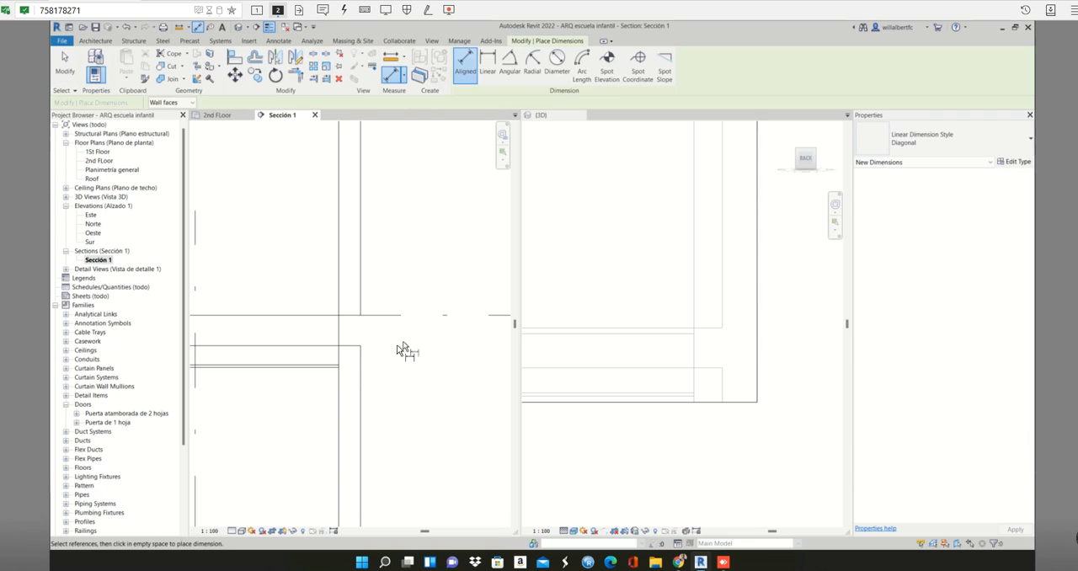
{"action": "left_click", "coordinate": [347, 317]}
{"action": "left_click", "coordinate": [350, 344]}
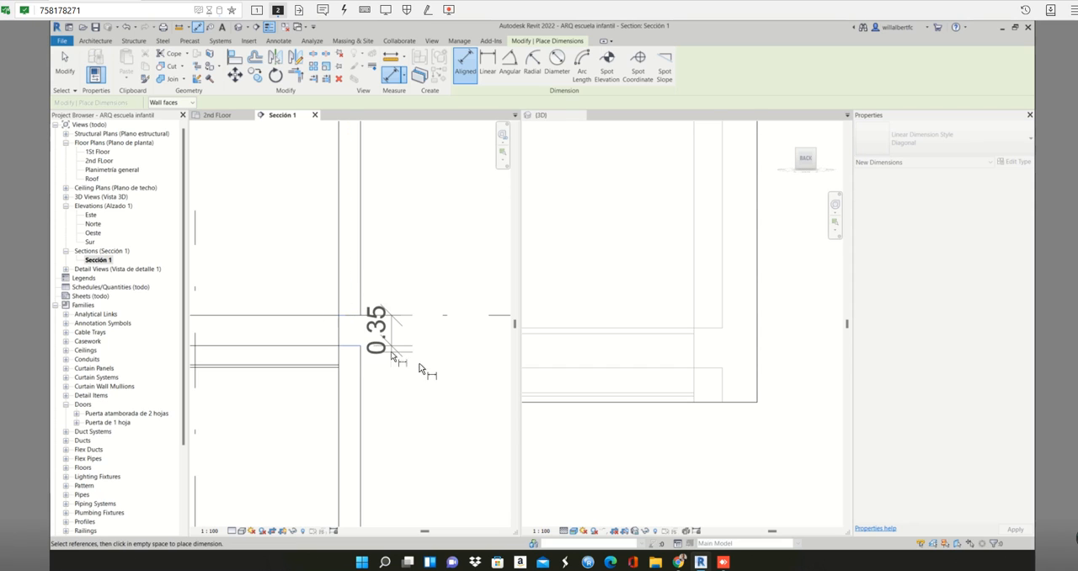
{"action": "left_click", "coordinate": [433, 383]}
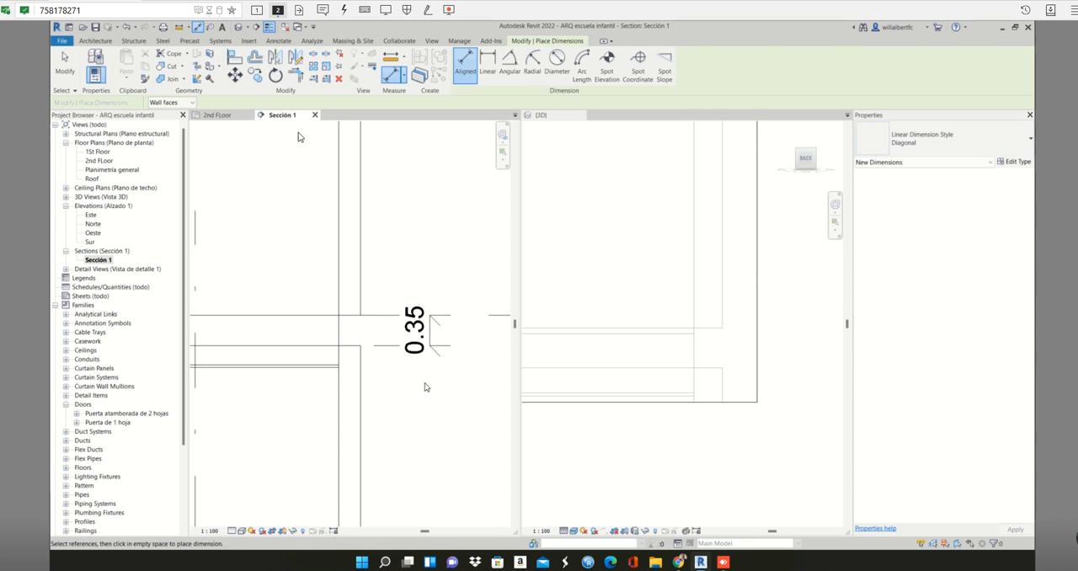
{"action": "key", "text": "Escape"}
- On the 2nd FLoor plan, try to select the storey's walls by selecting the whole building and filtering to Walls, and clear the selection
{"action": "left_click", "coordinate": [218, 115]}
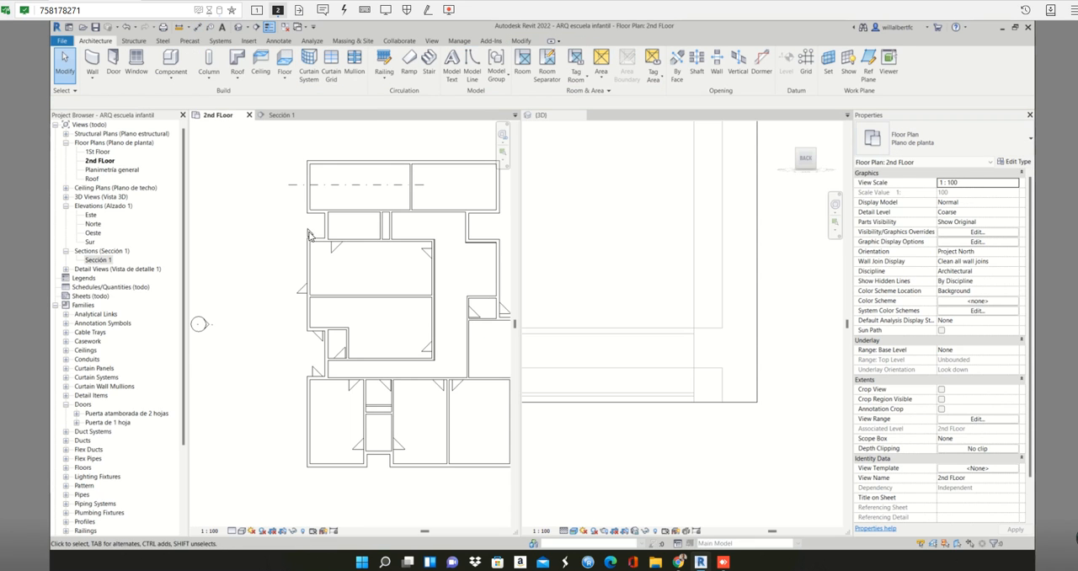
{"action": "scroll", "coordinate": [309, 235], "scroll_direction": "down", "scroll_amount": 3}
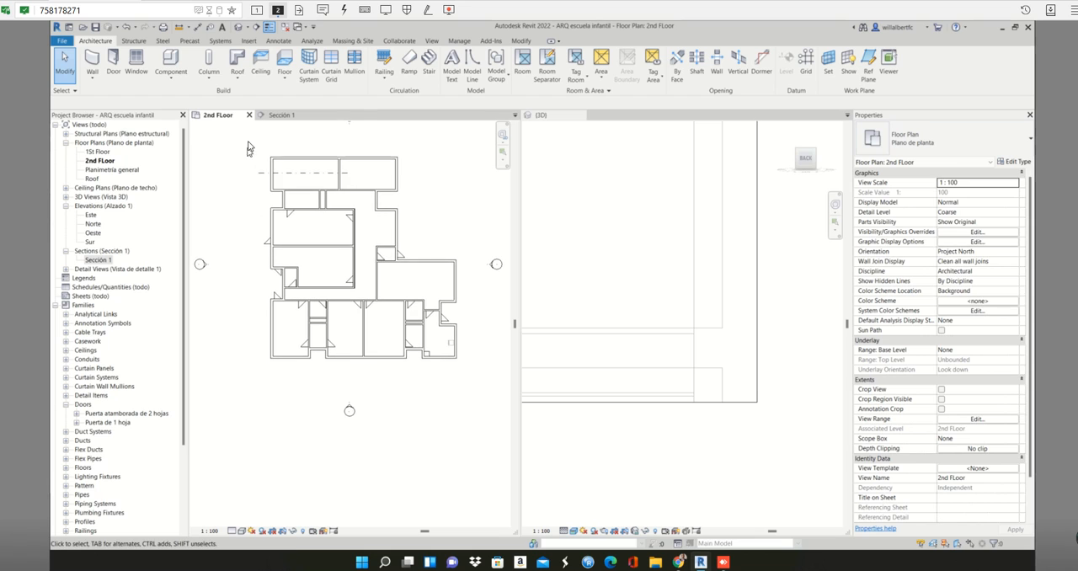
{"action": "left_click_drag", "start_coordinate": [248, 142], "coordinate": [491, 371]}
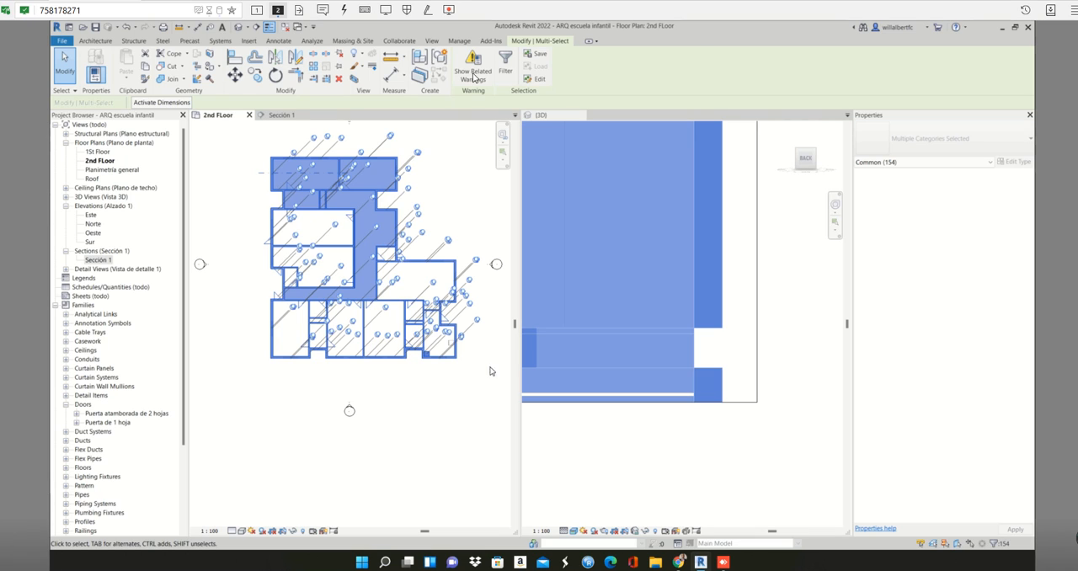
{"action": "left_click", "coordinate": [507, 69]}
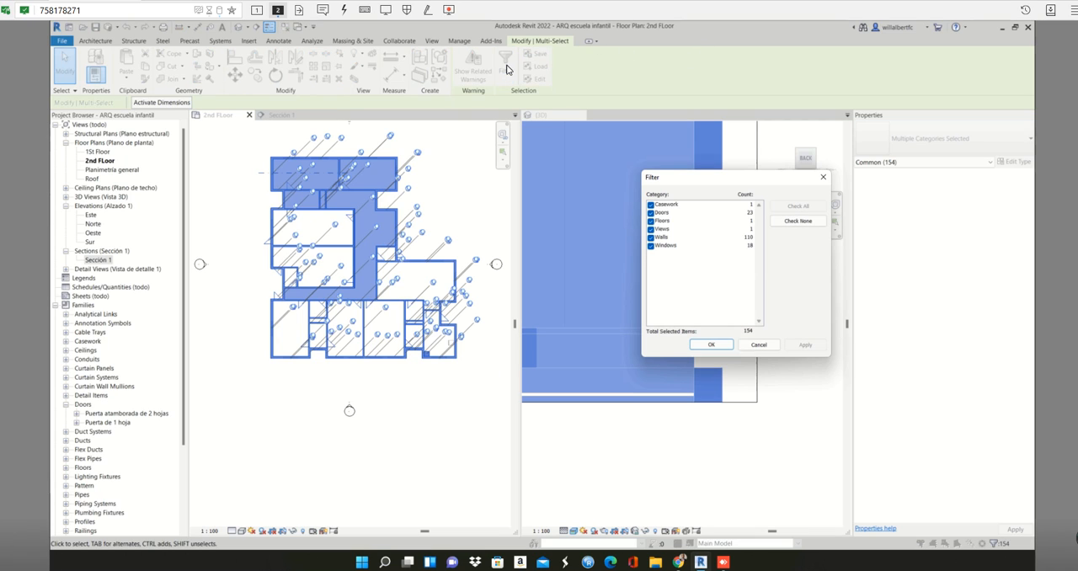
{"action": "left_click", "coordinate": [792, 223]}
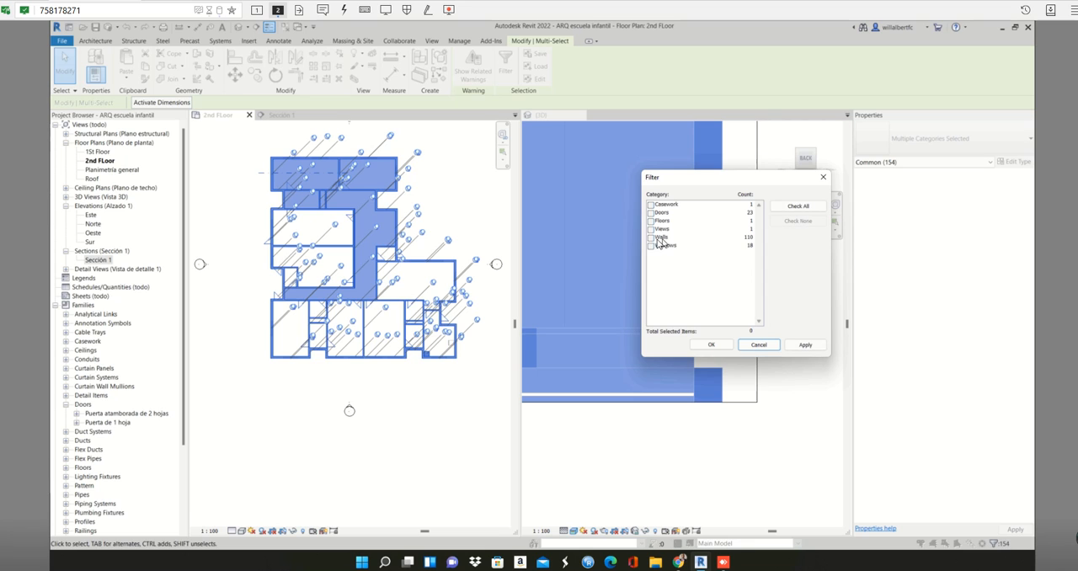
{"action": "left_click", "coordinate": [650, 238]}
{"action": "left_click", "coordinate": [806, 346]}
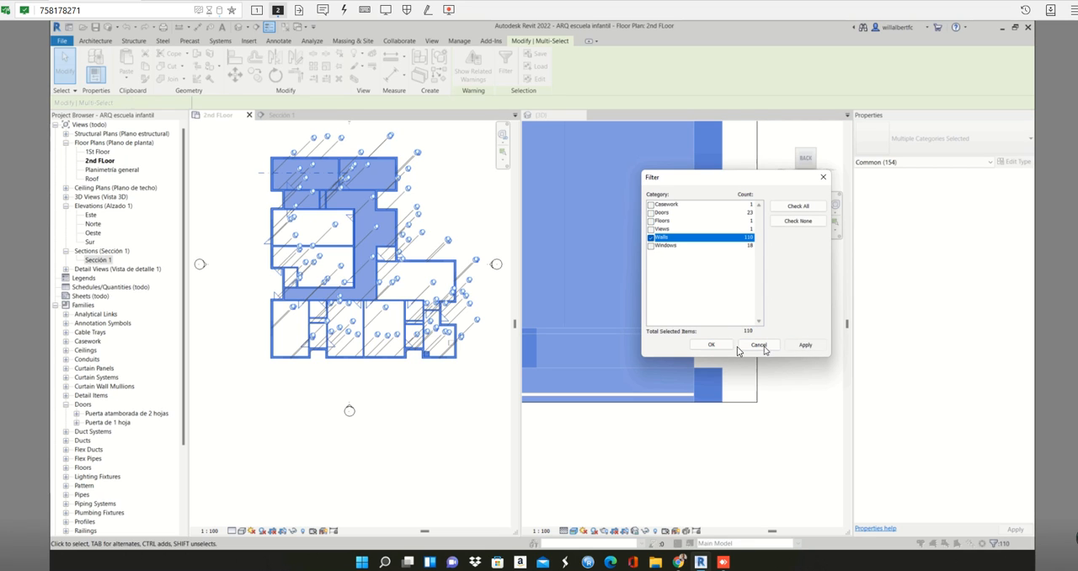
{"action": "left_click", "coordinate": [711, 344]}
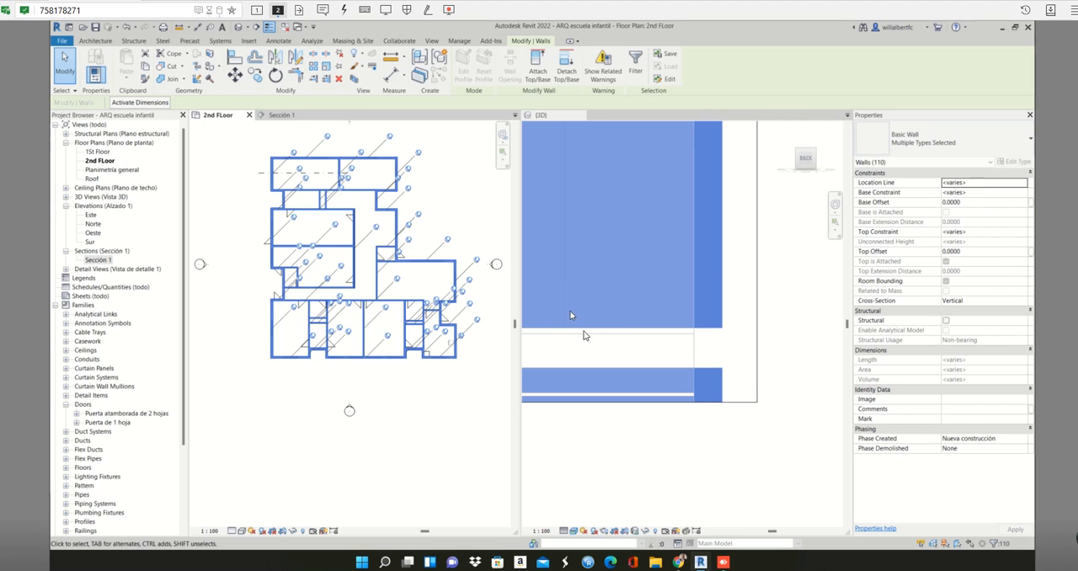
{"action": "key", "text": "Escape"}
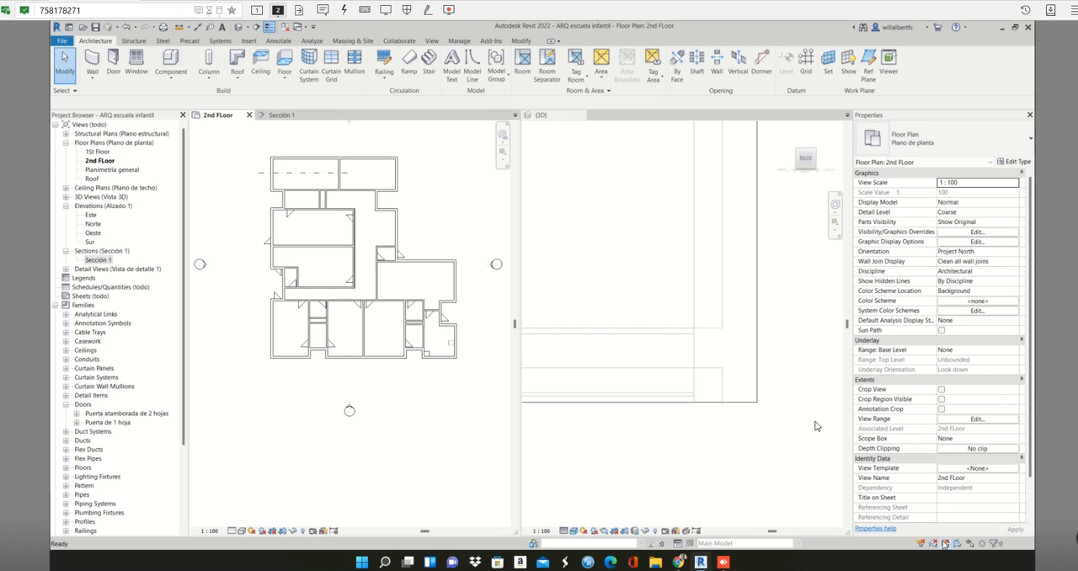
- Select the whole second-floor plan without the pinned elements and filter the selection to Walls only
{"action": "left_click_drag", "start_coordinate": [254, 148], "coordinate": [483, 391]}
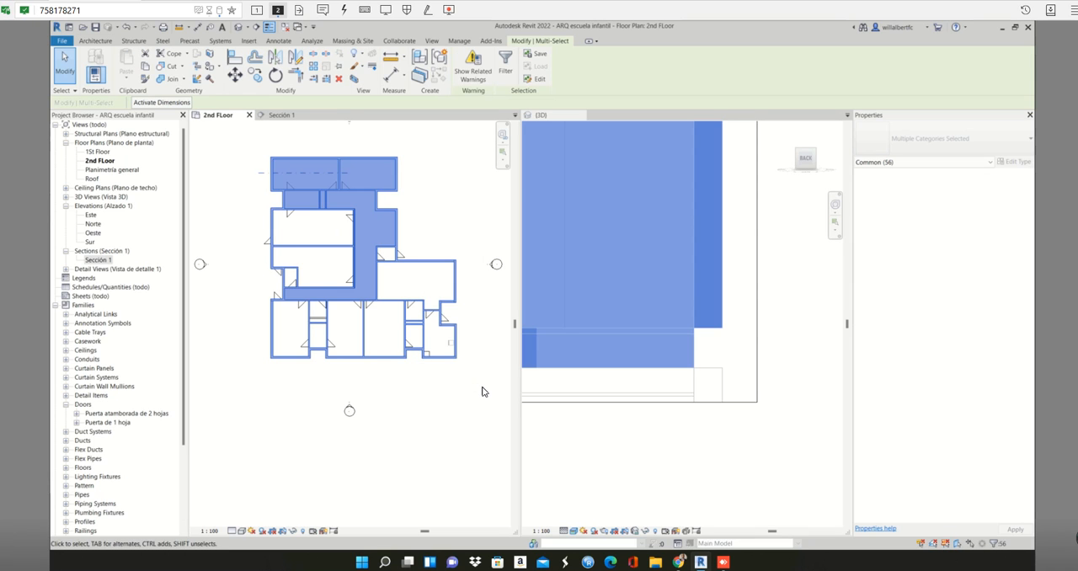
{"action": "key", "text": "f"}
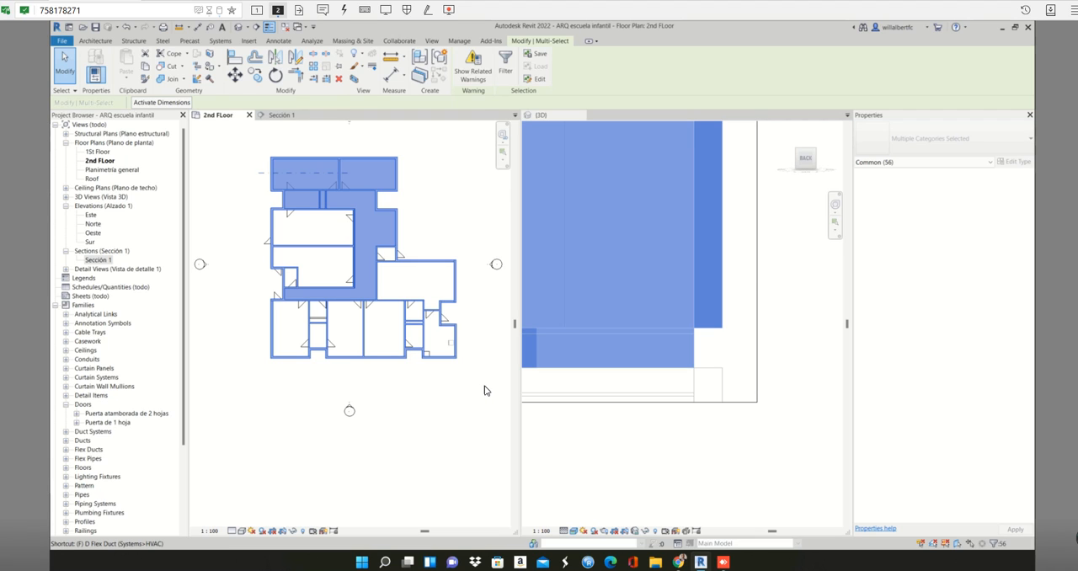
{"action": "left_click", "coordinate": [506, 63]}
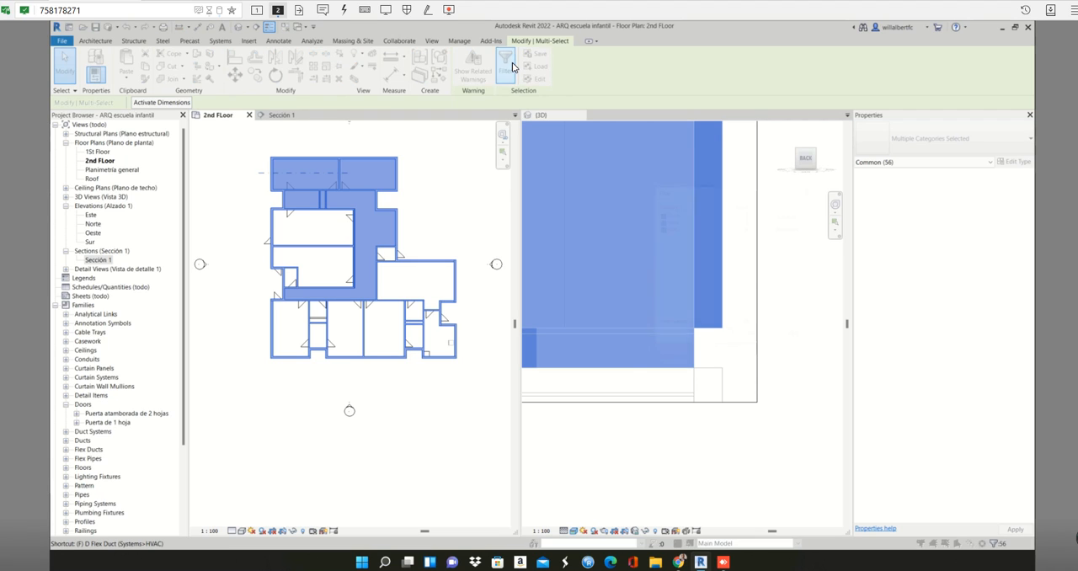
{"action": "left_click", "coordinate": [796, 222]}
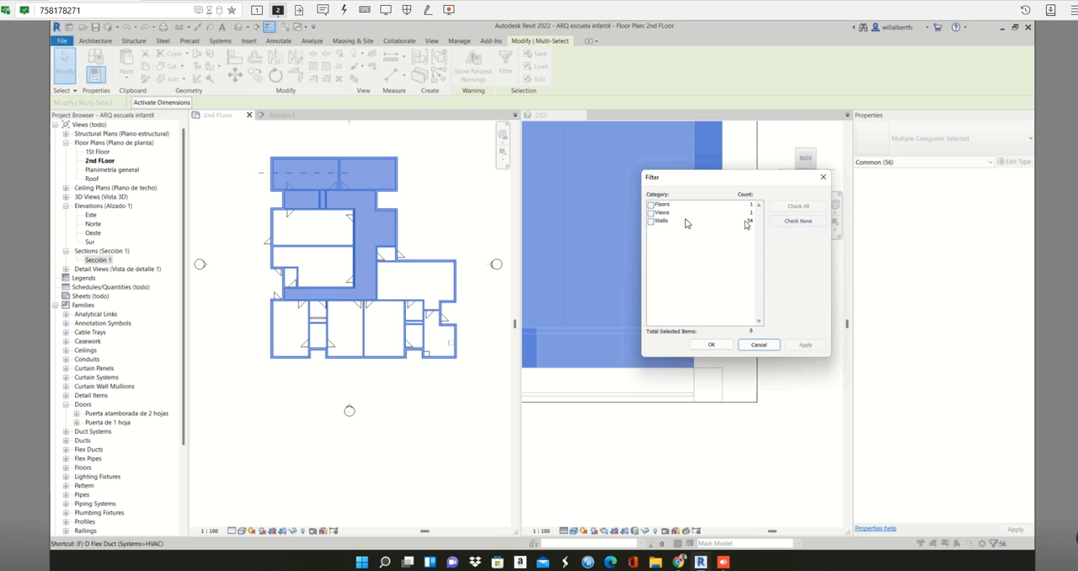
{"action": "left_click", "coordinate": [652, 221]}
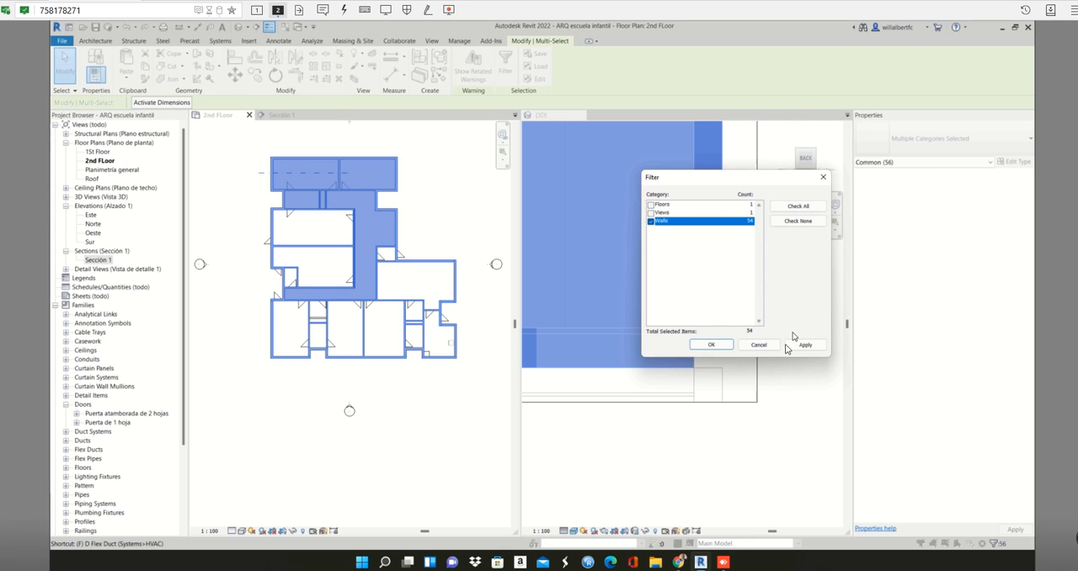
{"action": "left_click", "coordinate": [805, 345]}
{"action": "left_click", "coordinate": [713, 345]}
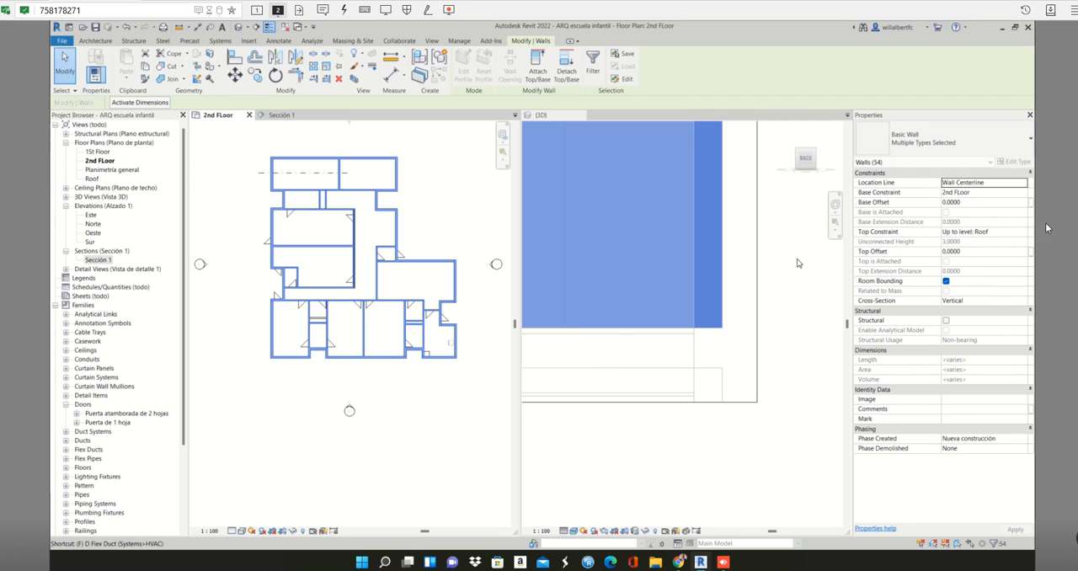
- Set the base offset of the selected second-floor walls to -0.35 m and accept the overlap warnings
{"action": "left_click", "coordinate": [986, 203]}
{"action": "left_click", "coordinate": [975, 192]}
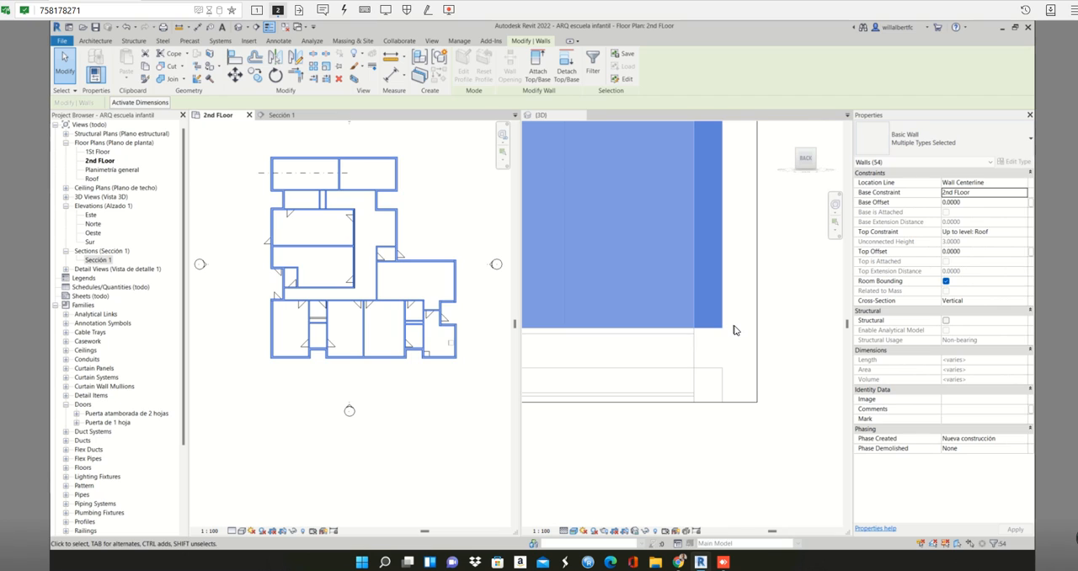
{"action": "left_click", "coordinate": [967, 202]}
{"action": "left_click_drag", "start_coordinate": [968, 202], "coordinate": [952, 200]}
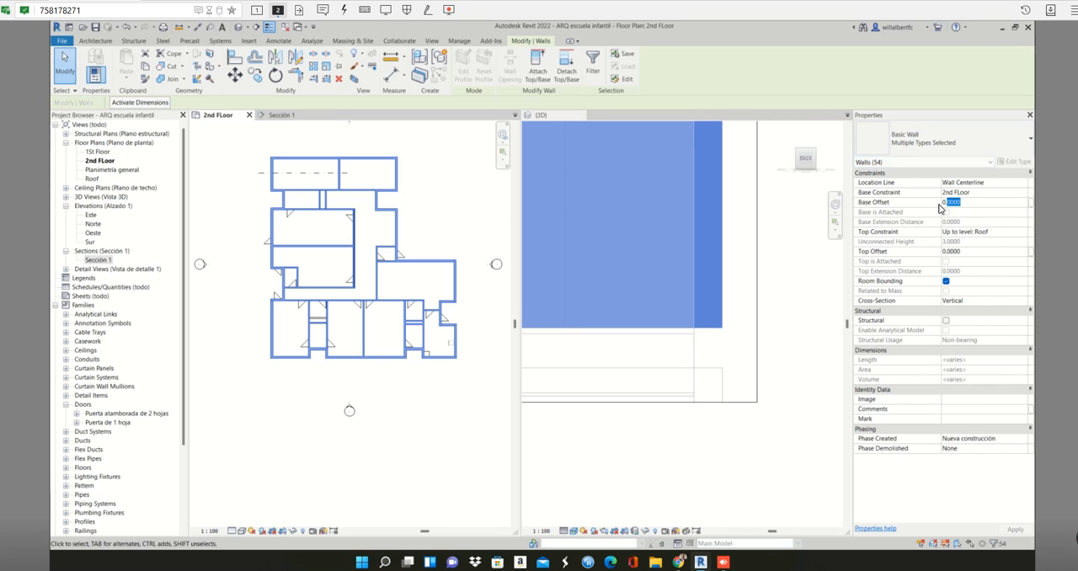
{"action": "type", "text": "0.25"}
{"action": "type", "text": "-0.35"}
{"action": "left_click", "coordinate": [1015, 530]}
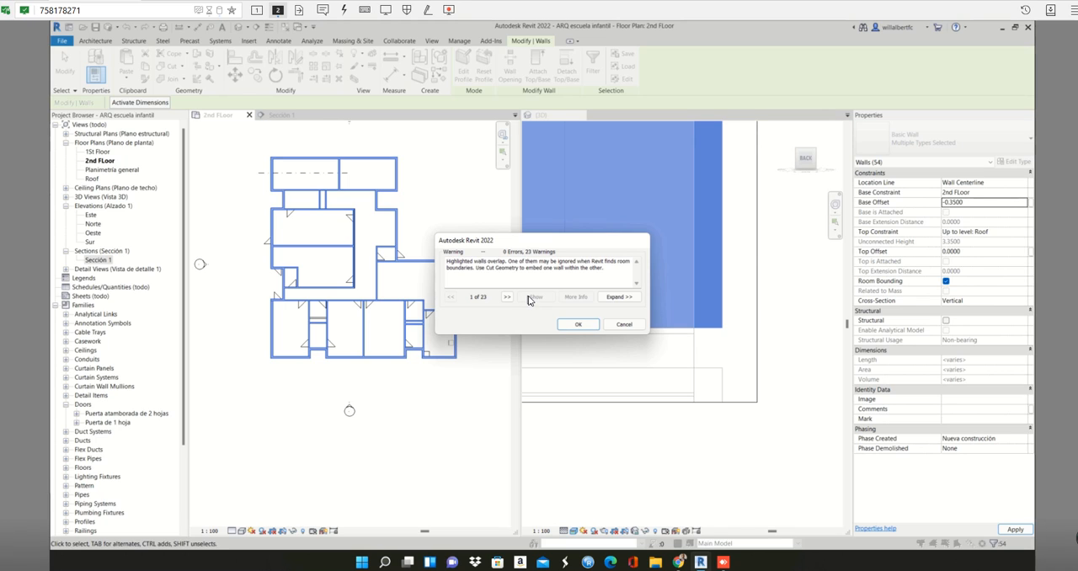
{"action": "left_click", "coordinate": [579, 324]}
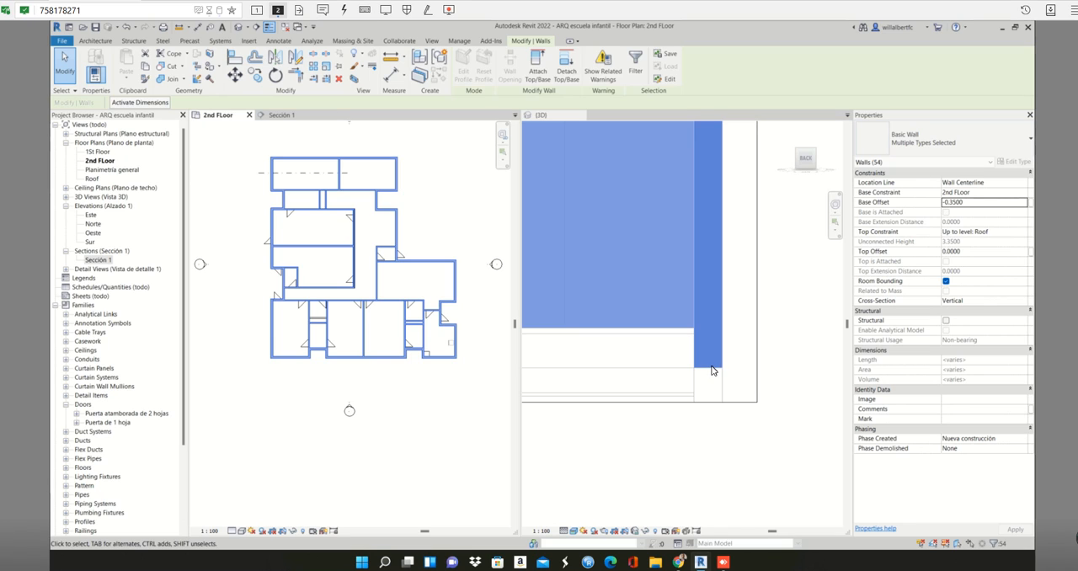
- Check the lowered walls across the whole 3D section cut and clear the wall selection
{"action": "scroll", "coordinate": [726, 353], "scroll_direction": "down", "scroll_amount": 4}
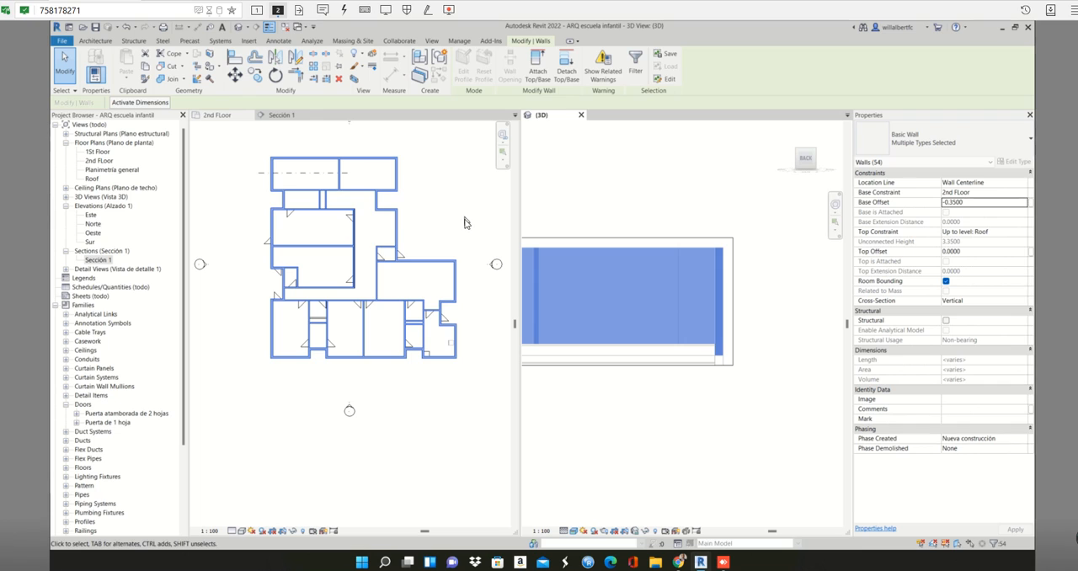
{"action": "left_click", "coordinate": [446, 187]}
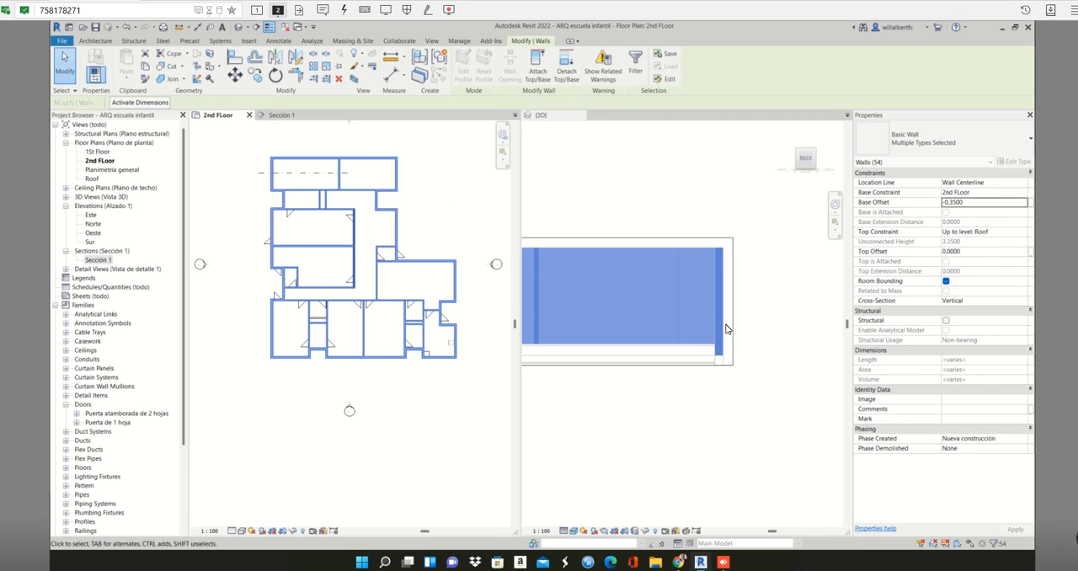
{"action": "scroll", "coordinate": [727, 329], "scroll_direction": "down", "scroll_amount": 2}
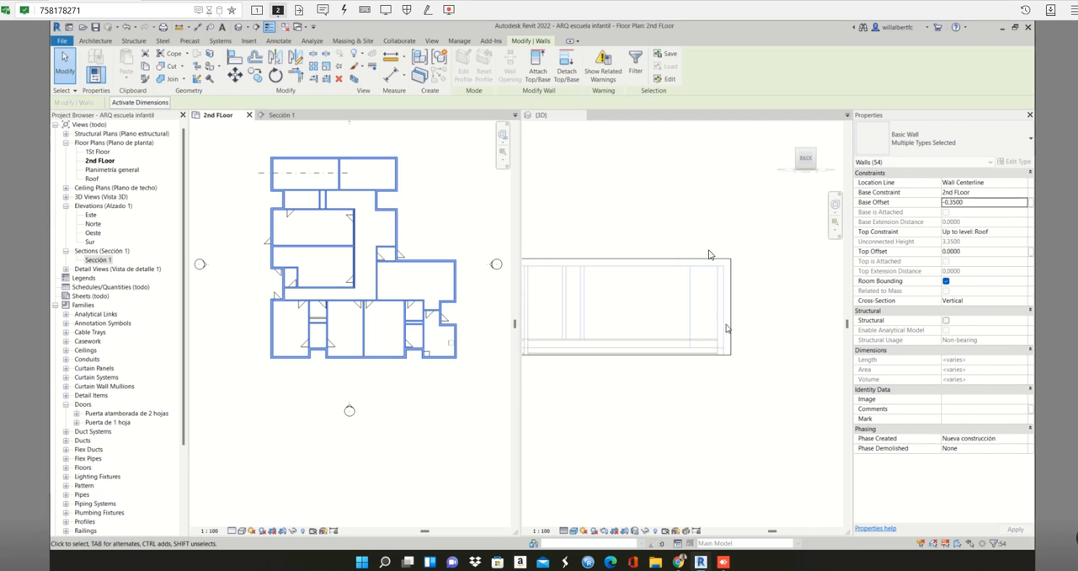
{"action": "left_click", "coordinate": [416, 228]}
{"action": "left_click", "coordinate": [416, 227]}
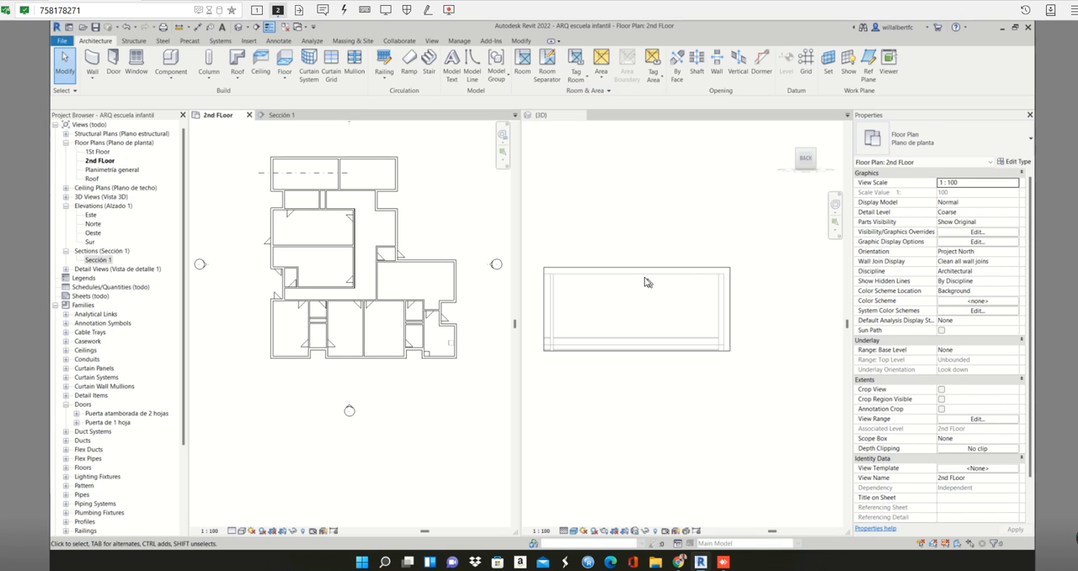
- Select the corridor's 35 cm wood floor on the 2nd FLoor plan to check it in 3D, and clear the selection
{"action": "left_click", "coordinate": [636, 240]}
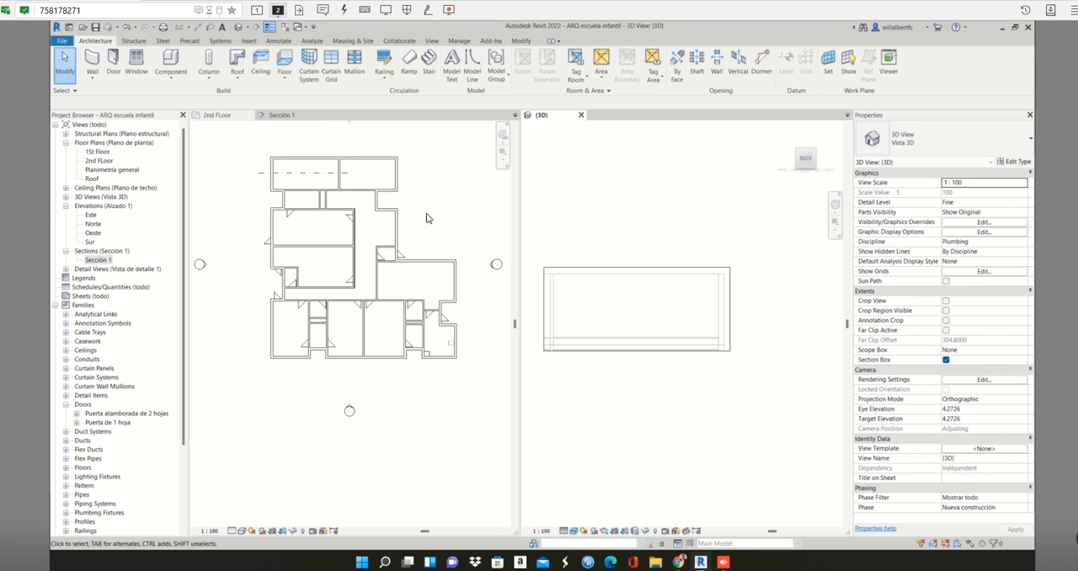
{"action": "left_click", "coordinate": [343, 165]}
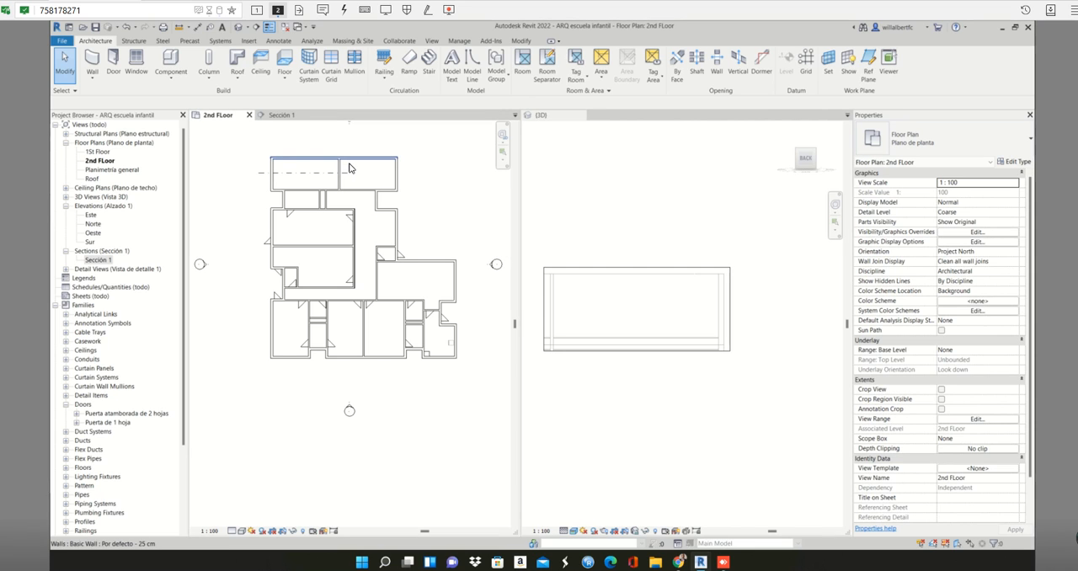
{"action": "left_click", "coordinate": [352, 172]}
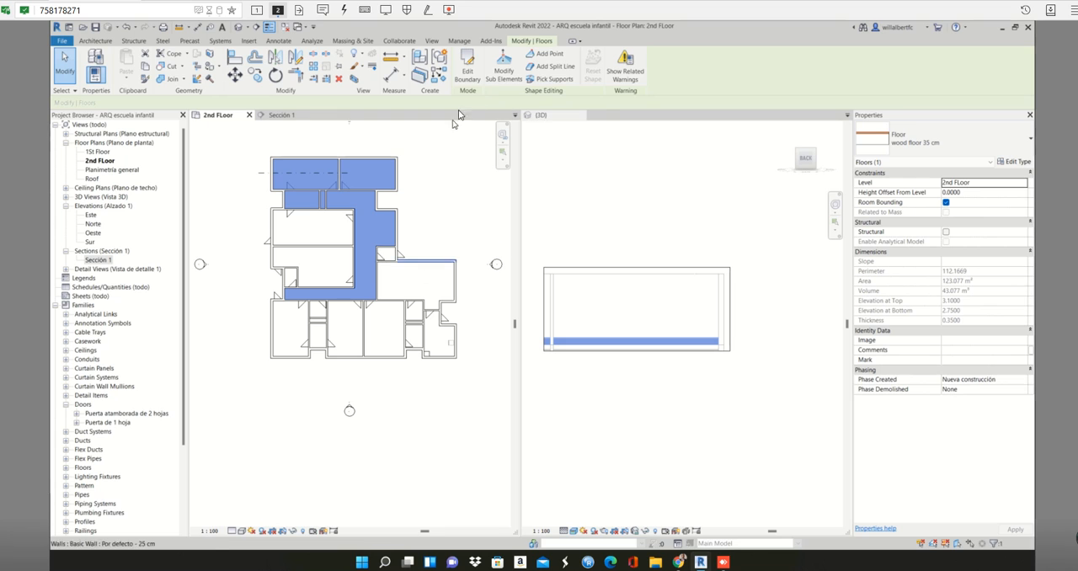
{"action": "left_click", "coordinate": [756, 135]}
{"action": "left_click", "coordinate": [751, 269]}
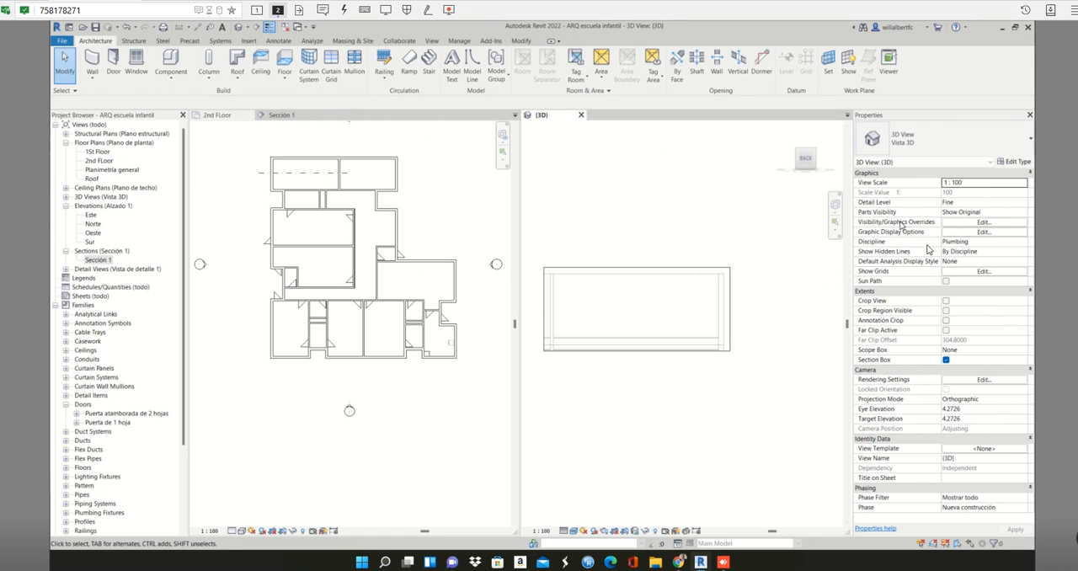
- Turn off the 3D view's section box and orient the view to a corner isometric of the whole building
{"action": "left_click", "coordinate": [946, 360]}
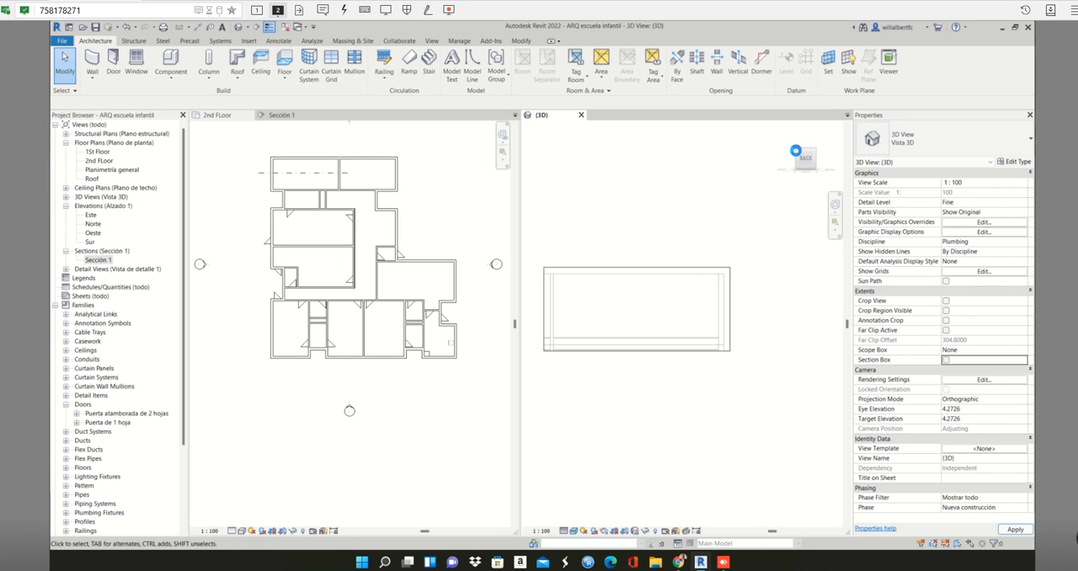
{"action": "left_click", "coordinate": [797, 156]}
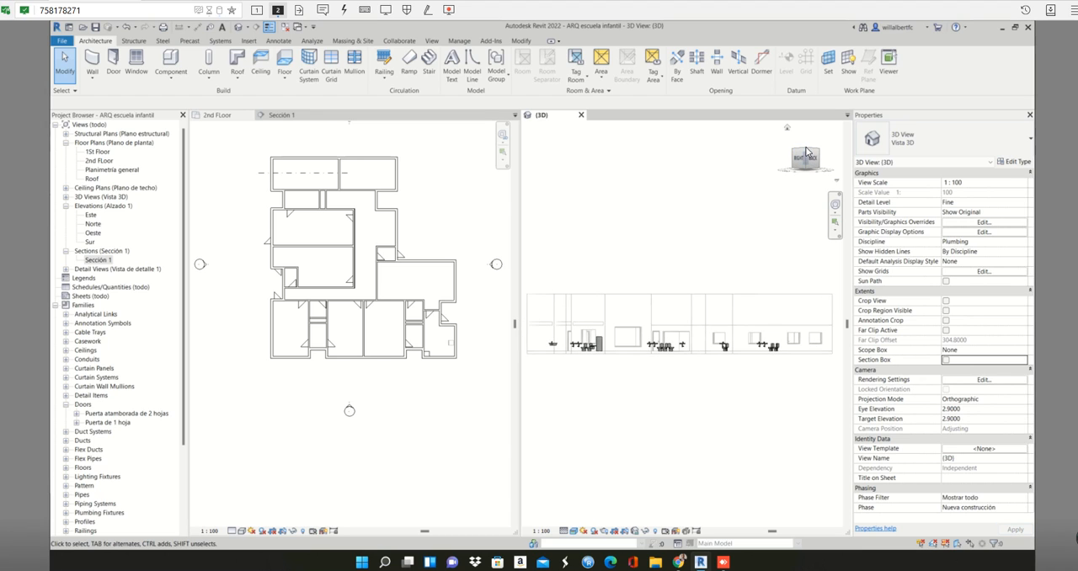
{"action": "left_click", "coordinate": [805, 153]}
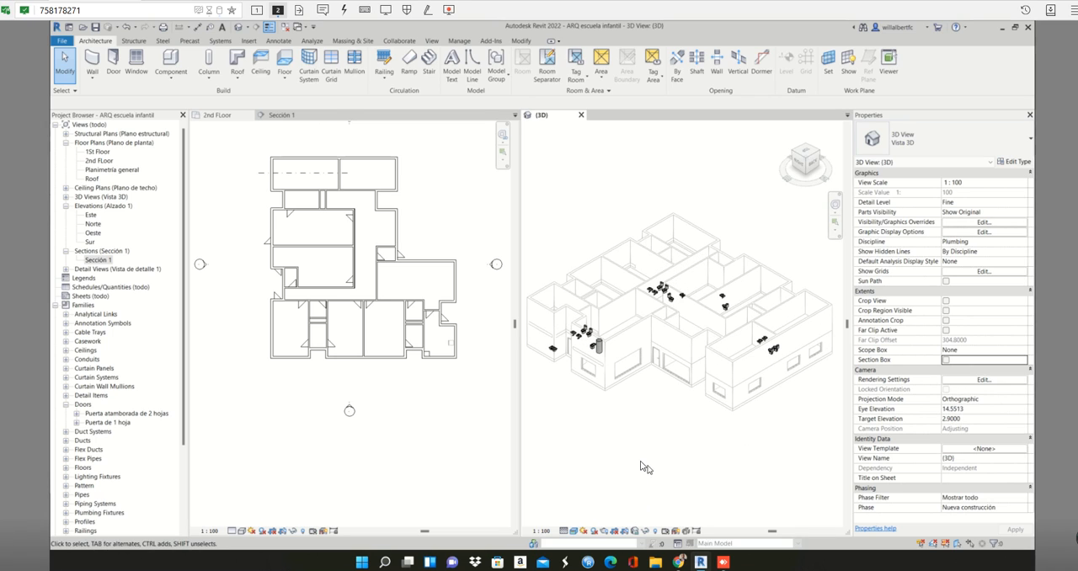
{"action": "left_click", "coordinate": [596, 345]}
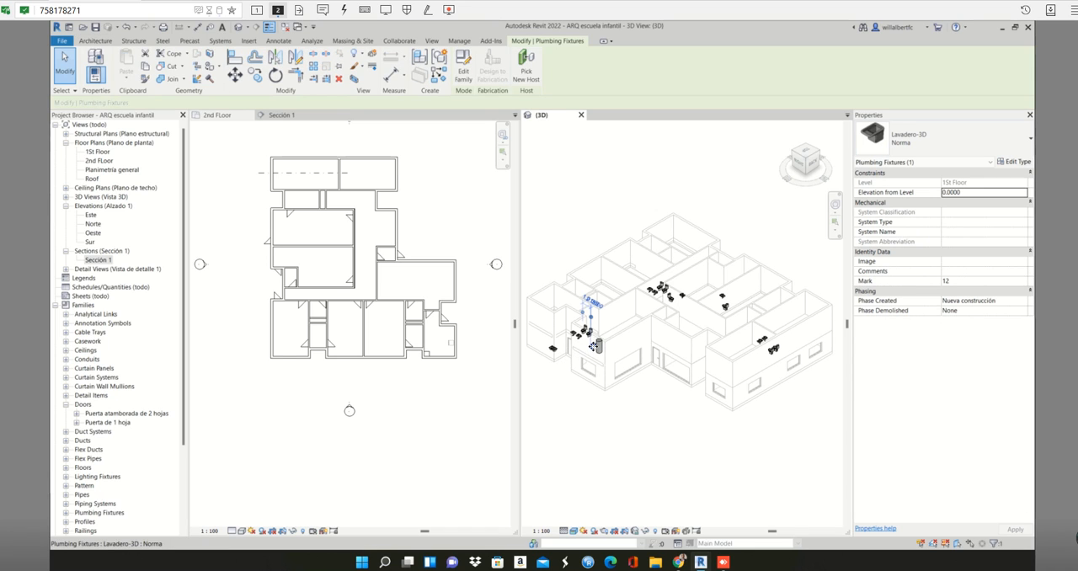
{"action": "left_click", "coordinate": [614, 471]}
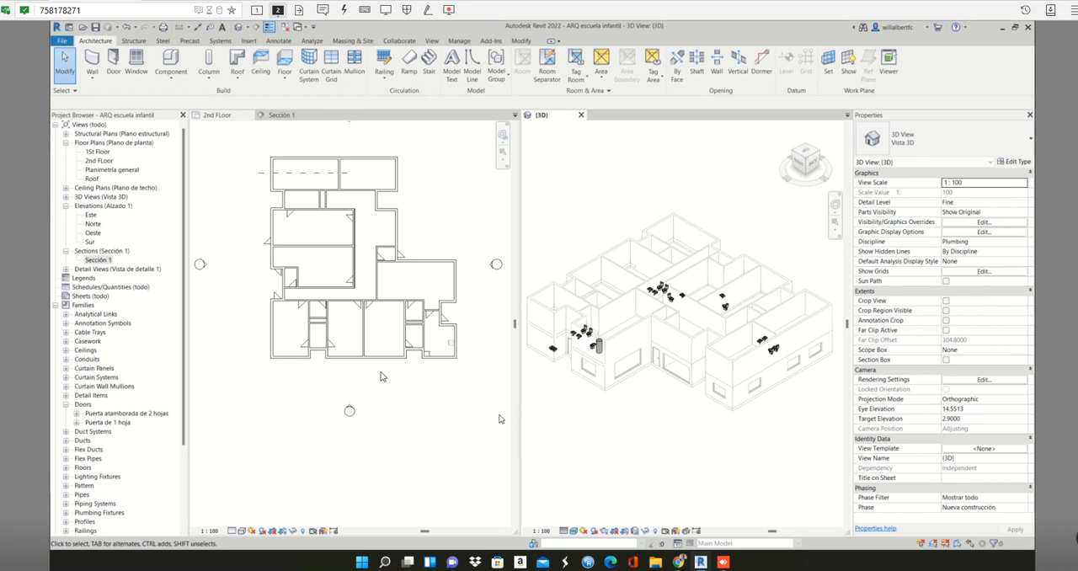
- Select the corridor floor on the 2nd FLoor plan to check which areas it covers in plan and 3D, and clear the selection
{"action": "left_click", "coordinate": [327, 255]}
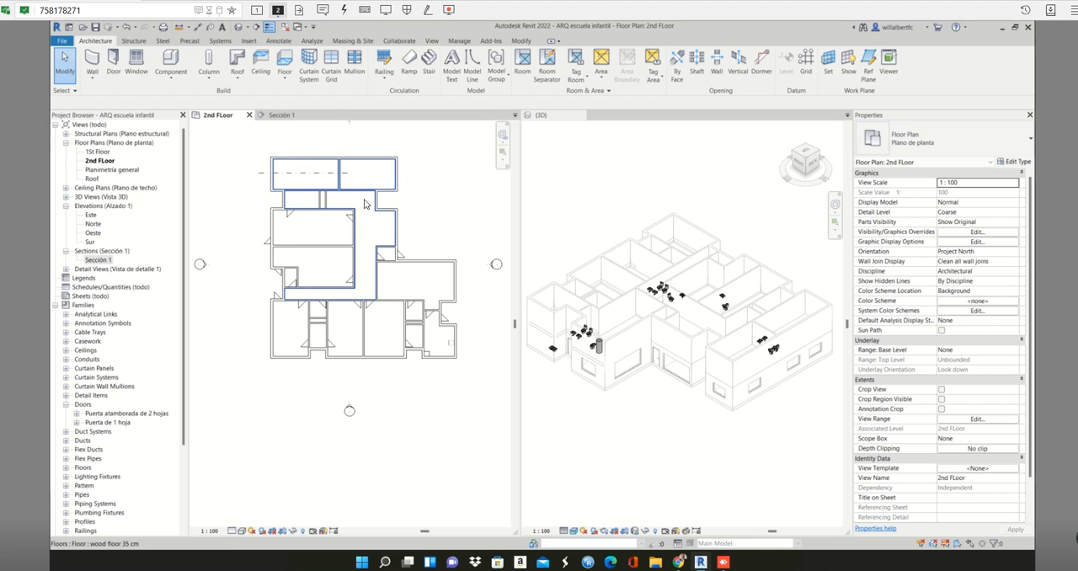
{"action": "left_click", "coordinate": [365, 204]}
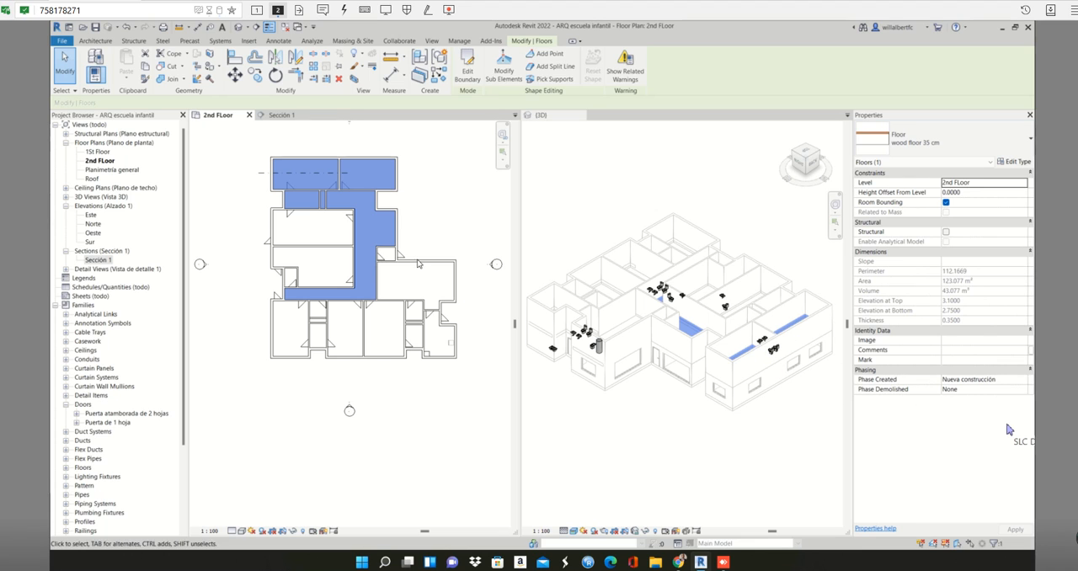
{"action": "scroll", "coordinate": [336, 264], "scroll_direction": "up", "scroll_amount": 2}
{"action": "middle_click_drag", "start_coordinate": [353, 282], "coordinate": [357, 300]}
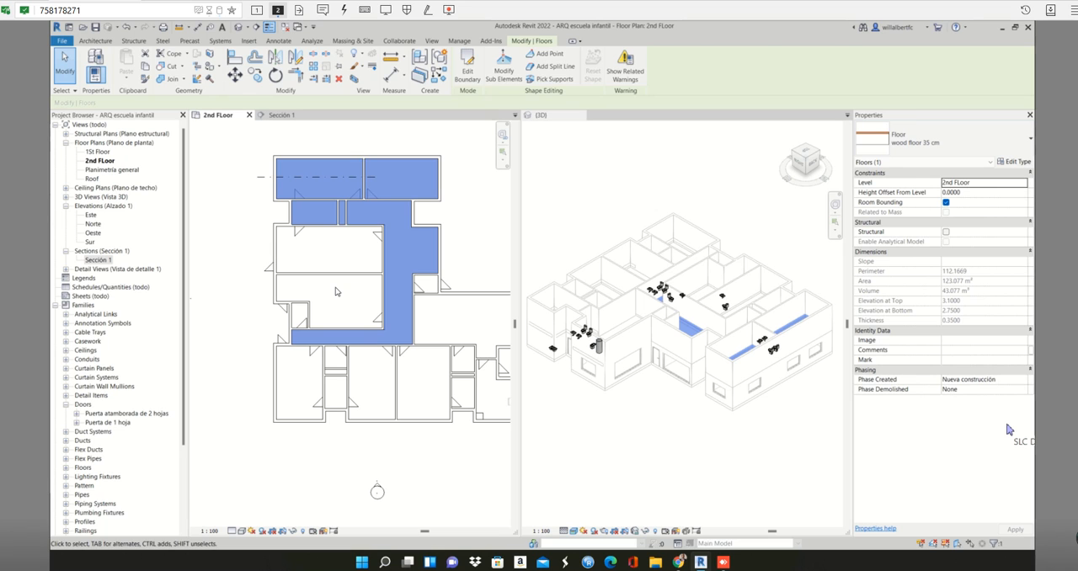
{"action": "left_click", "coordinate": [336, 288]}
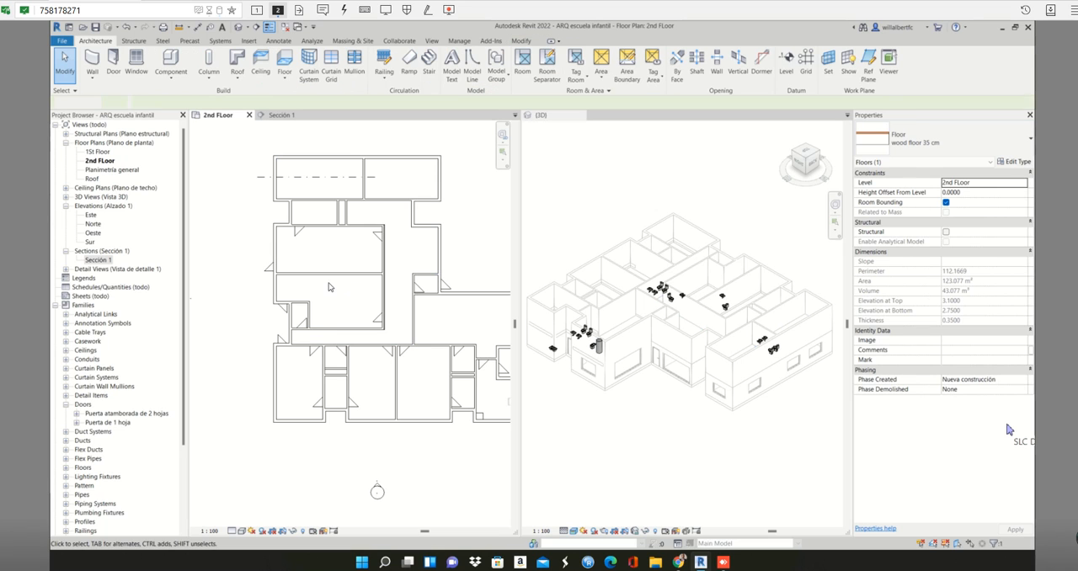
- Start a new wood floor 35 cm like the corridor's and pick the upper, left and lower wall faces of the room beside the corridor as boundary
{"action": "left_click", "coordinate": [400, 251]}
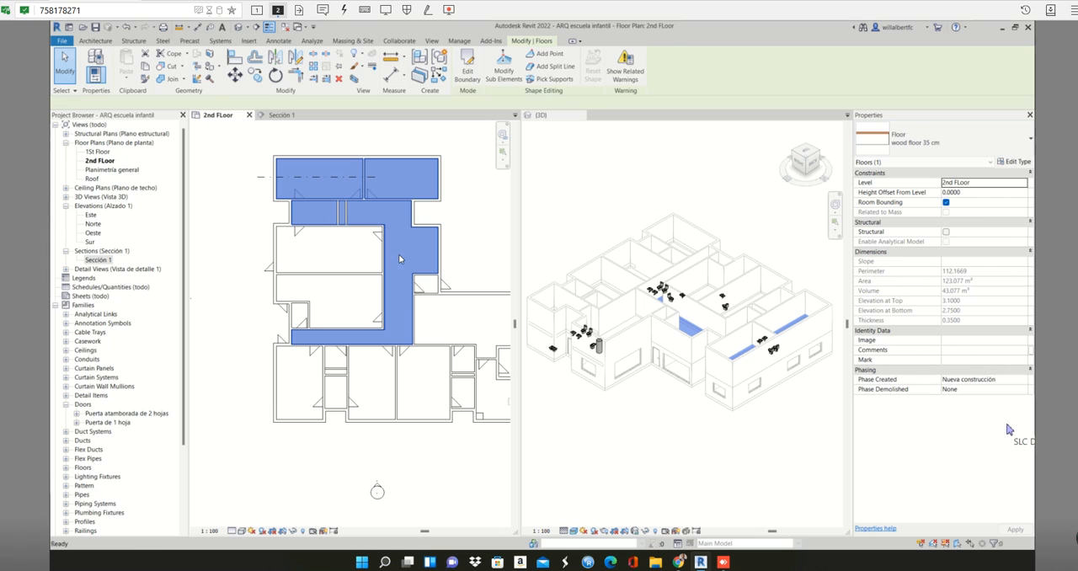
{"action": "double_click", "coordinate": [399, 258]}
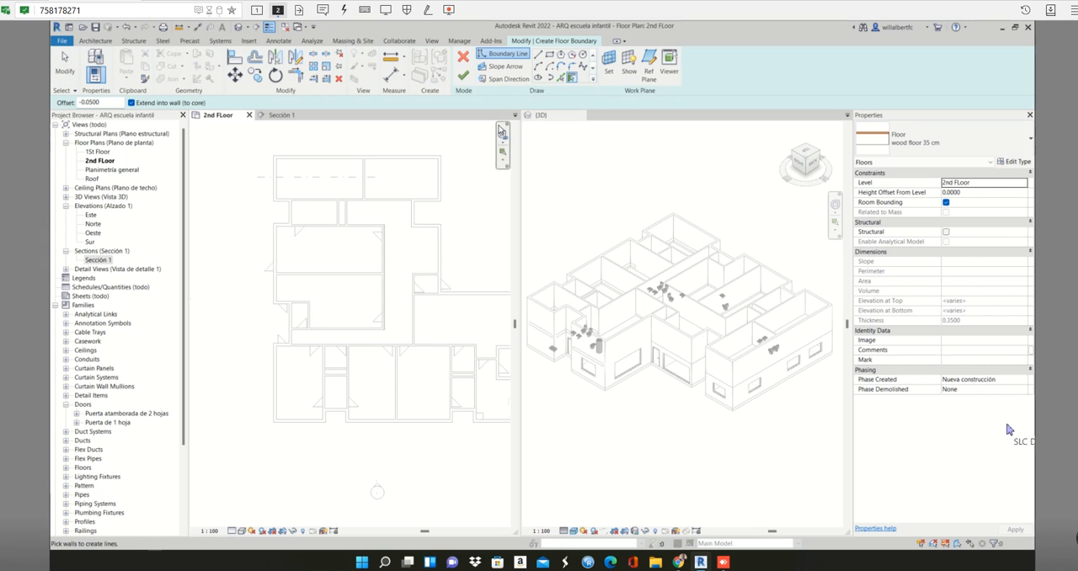
{"action": "left_click", "coordinate": [563, 78]}
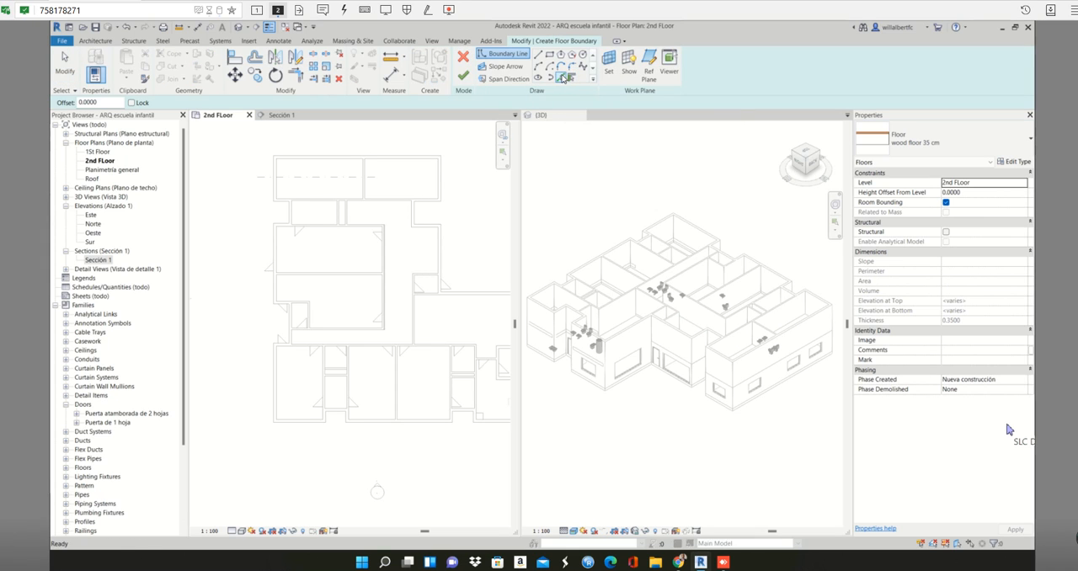
{"action": "scroll", "coordinate": [337, 232], "scroll_direction": "up", "scroll_amount": 3}
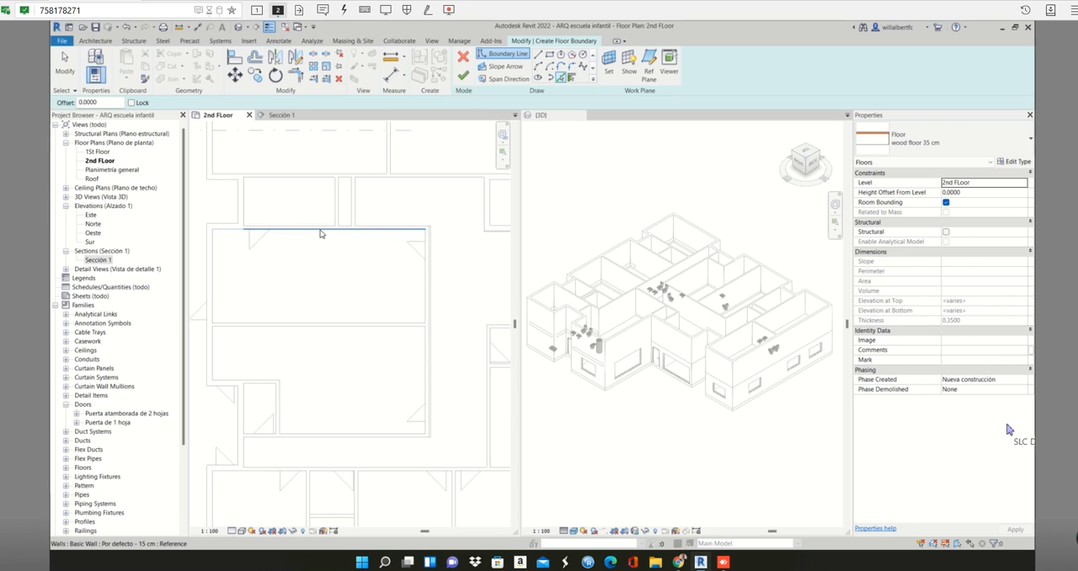
{"action": "left_click", "coordinate": [321, 233]}
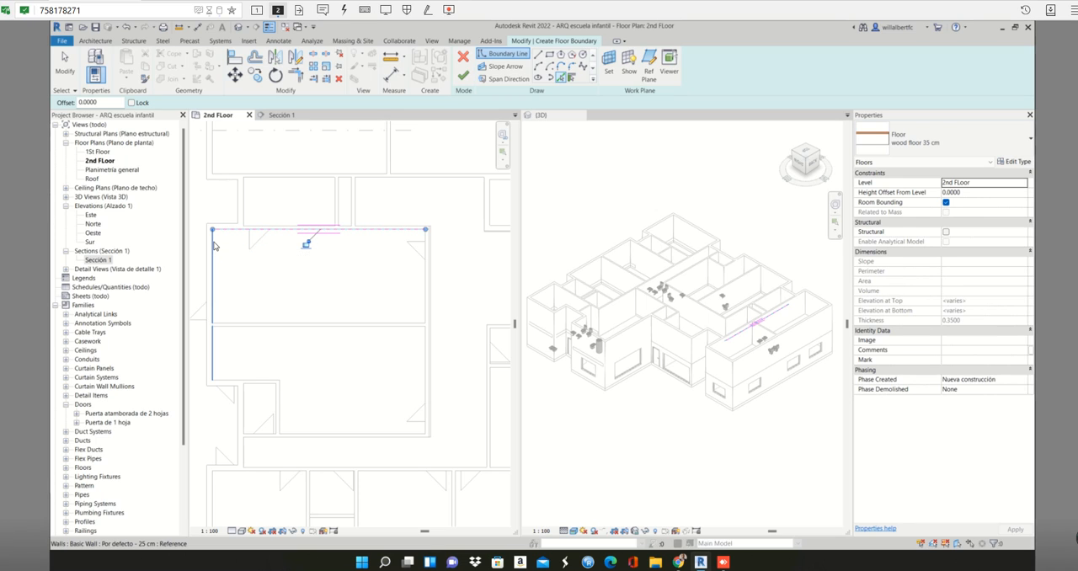
{"action": "left_click", "coordinate": [214, 245]}
{"action": "key", "text": "Tab"}
{"action": "key", "text": "Tab"}
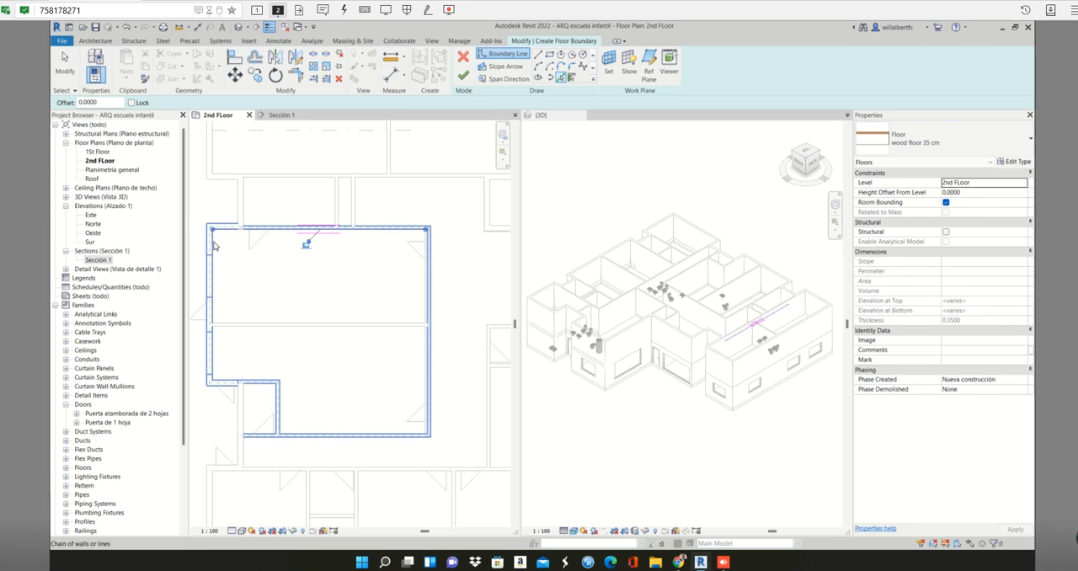
{"action": "left_click", "coordinate": [214, 246]}
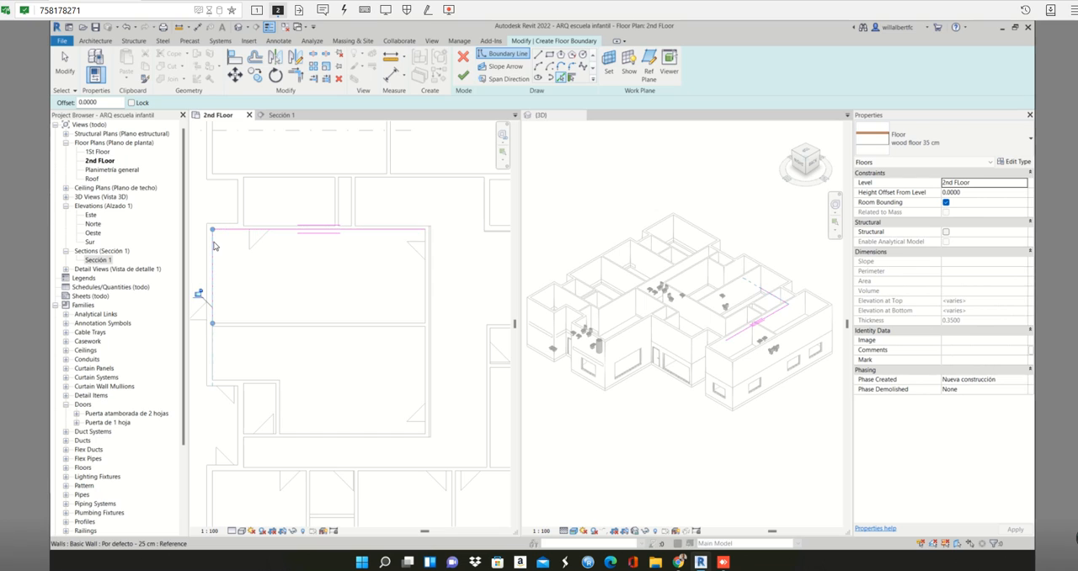
{"action": "left_click", "coordinate": [294, 324]}
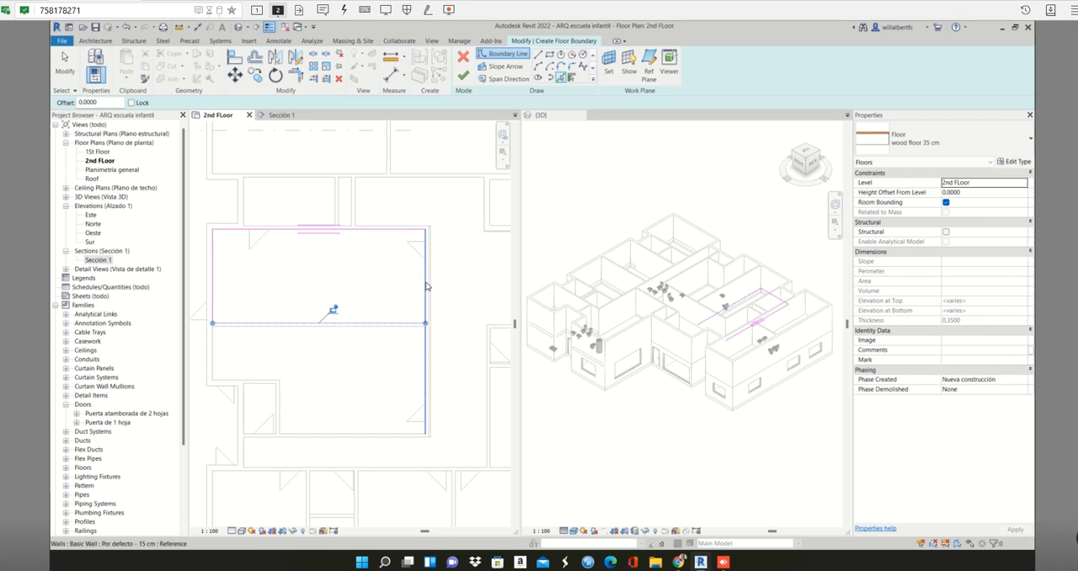
- Add the room's right wall face to the floor boundary and shorten that line to the corner at the partition, closing the rectangle
{"action": "key", "text": "Tab"}
{"action": "key", "text": "Tab"}
{"action": "key", "text": "Tab"}
{"action": "key", "text": "Tab"}
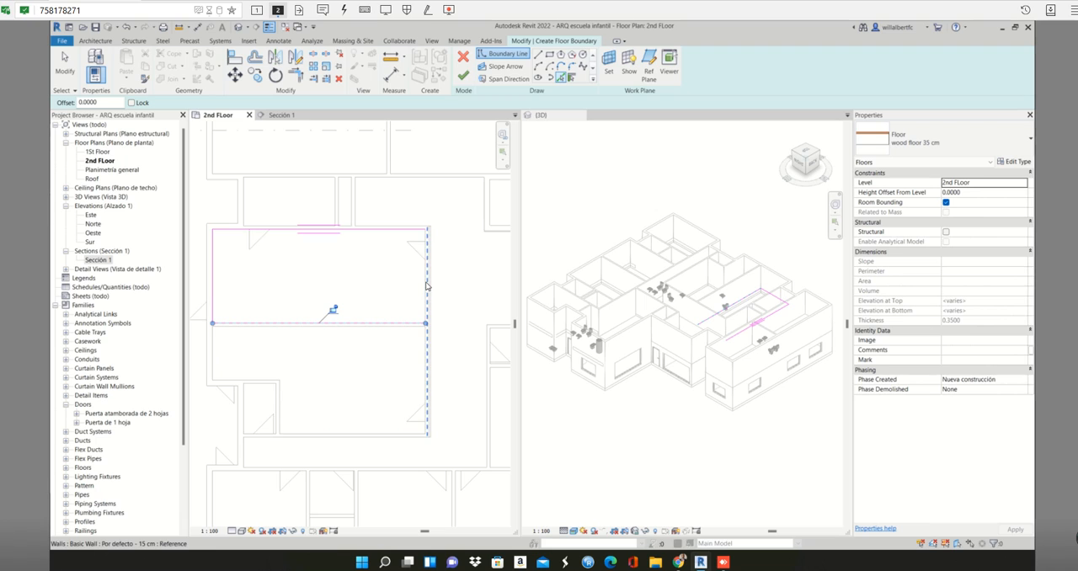
{"action": "key", "text": "Tab"}
{"action": "key", "text": "Tab"}
{"action": "key", "text": "Tab"}
{"action": "key", "text": "Tab"}
{"action": "key", "text": "Tab"}
{"action": "key", "text": "Tab"}
{"action": "key", "text": "Tab"}
{"action": "key", "text": "Tab"}
{"action": "key", "text": "Tab"}
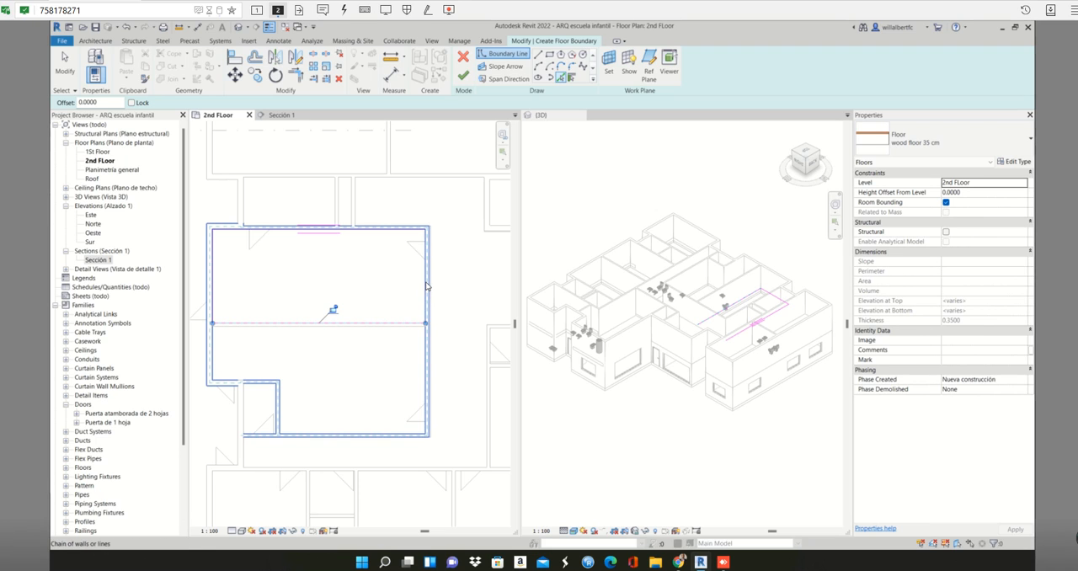
{"action": "key", "text": "Tab"}
{"action": "left_click", "coordinate": [427, 286]}
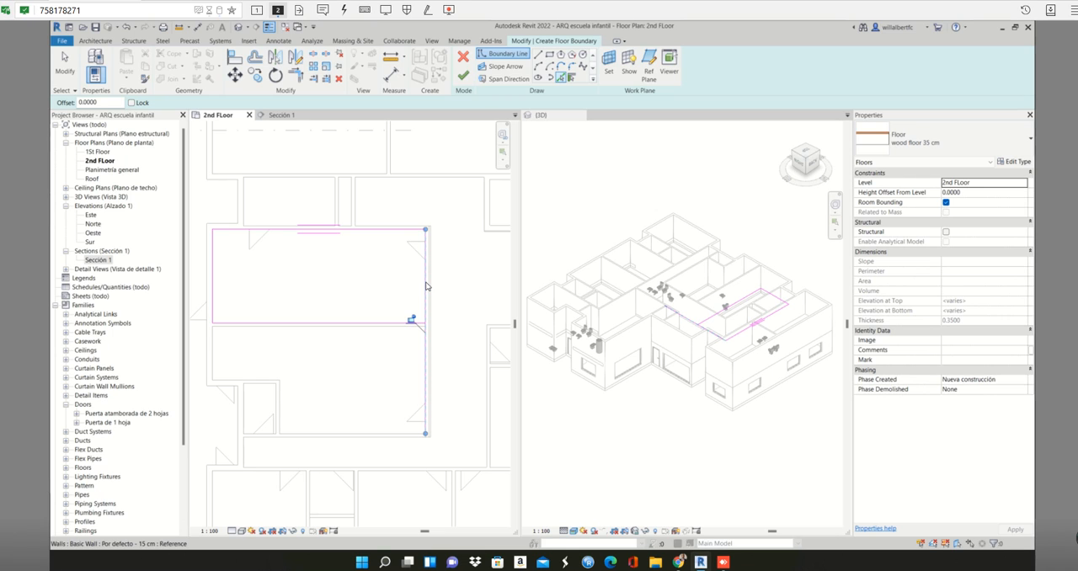
{"action": "left_click_drag", "start_coordinate": [426, 426], "coordinate": [426, 322]}
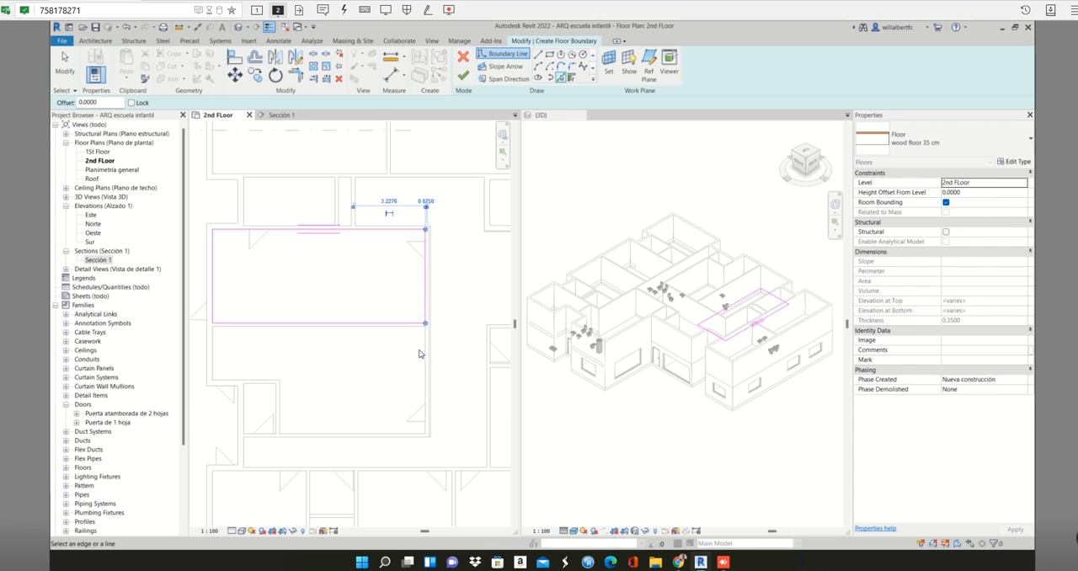
- Add the partition's lower face and the left wall face of the L-shaped room below to the floor boundary
{"action": "scroll", "coordinate": [418, 347], "scroll_direction": "up", "scroll_amount": 1}
{"action": "left_click", "coordinate": [396, 321]}
{"action": "scroll", "coordinate": [404, 319], "scroll_direction": "down", "scroll_amount": 3}
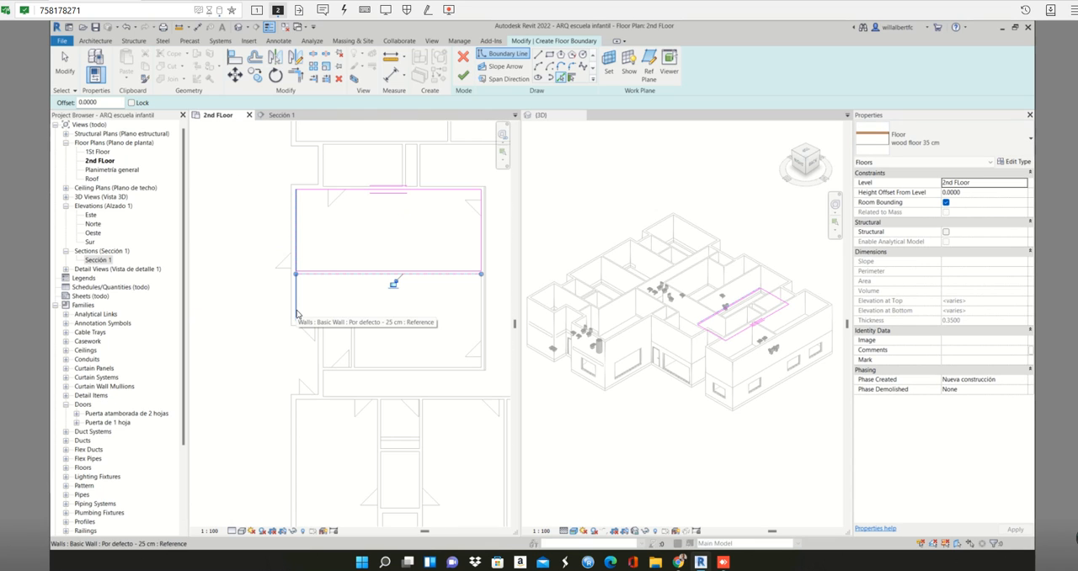
{"action": "key", "text": "Tab"}
{"action": "key", "text": "Tab"}
{"action": "key", "text": "Tab"}
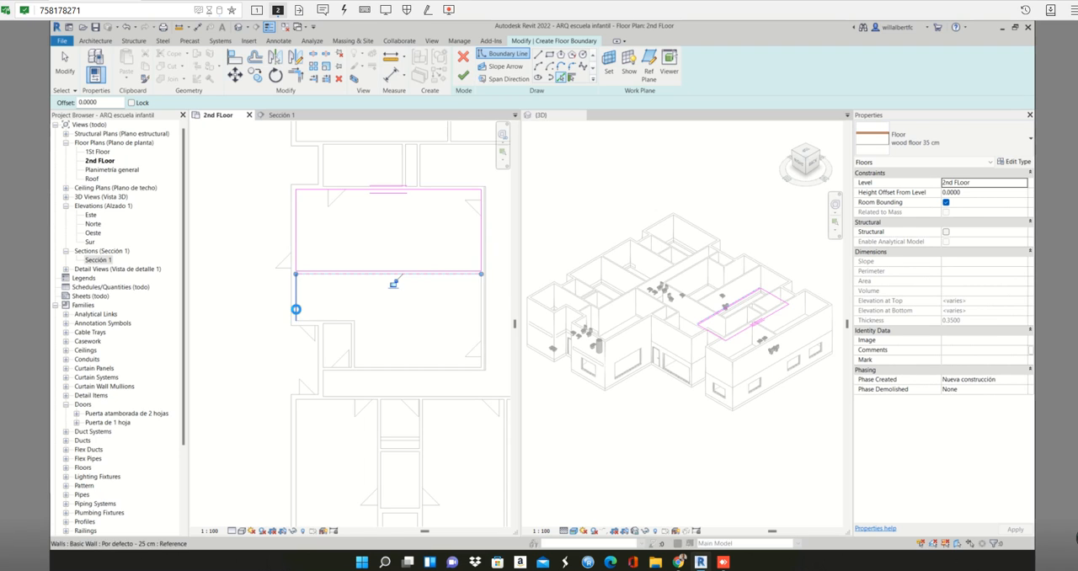
{"action": "left_click", "coordinate": [296, 310]}
- Add the horizontal wall face of the room's notch to the boundary, extend it to the partition corner, and pick the notch's vertical face
{"action": "left_click", "coordinate": [315, 325]}
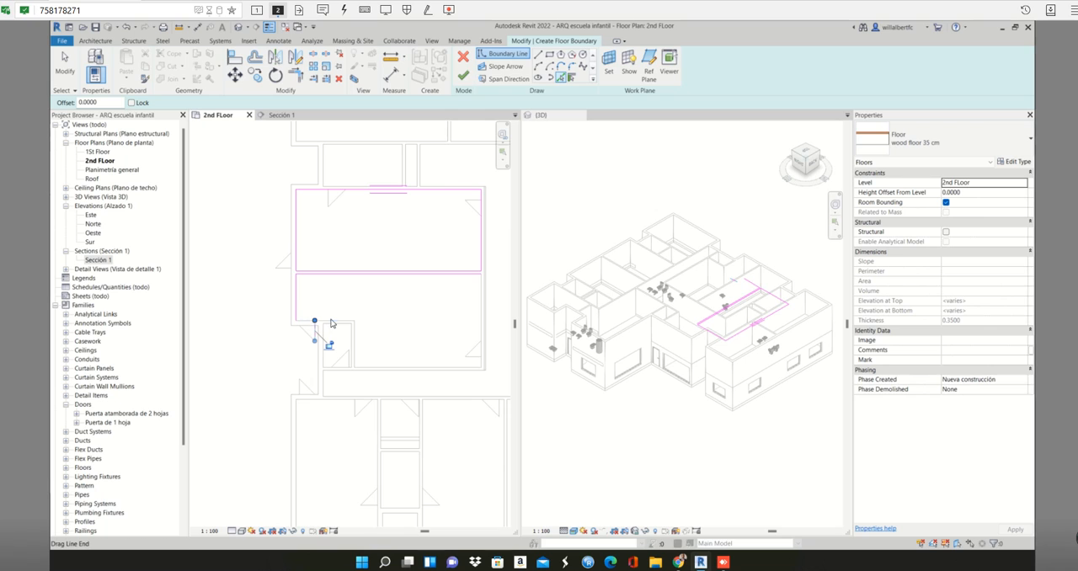
{"action": "scroll", "coordinate": [320, 325], "scroll_direction": "up", "scroll_amount": 2}
{"action": "scroll", "coordinate": [330, 324], "scroll_direction": "up", "scroll_amount": 2}
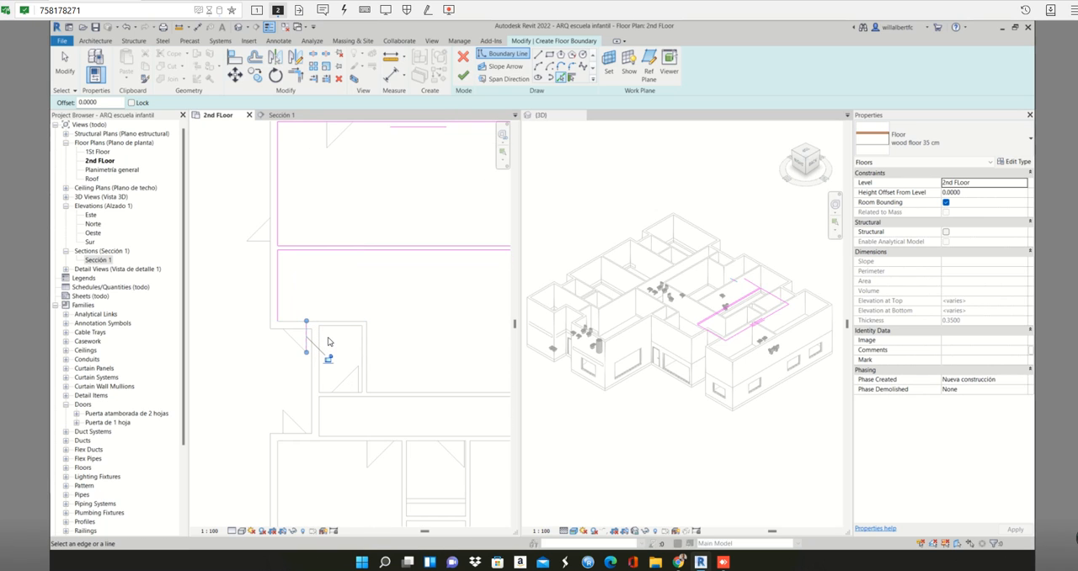
{"action": "scroll", "coordinate": [331, 342], "scroll_direction": "down", "scroll_amount": 3}
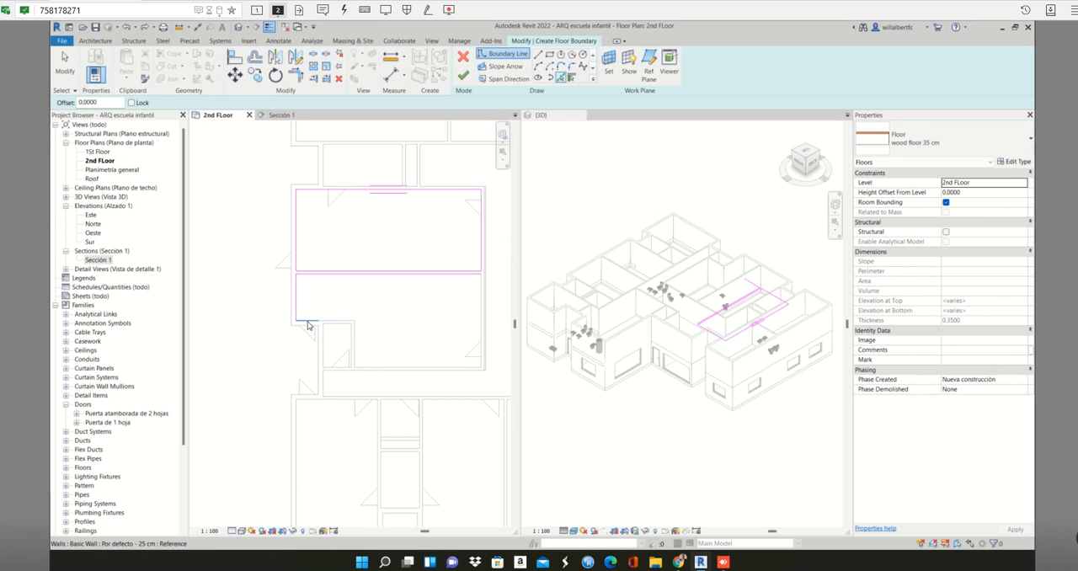
{"action": "scroll", "coordinate": [309, 325], "scroll_direction": "up", "scroll_amount": 1}
{"action": "scroll", "coordinate": [309, 322], "scroll_direction": "up", "scroll_amount": 2}
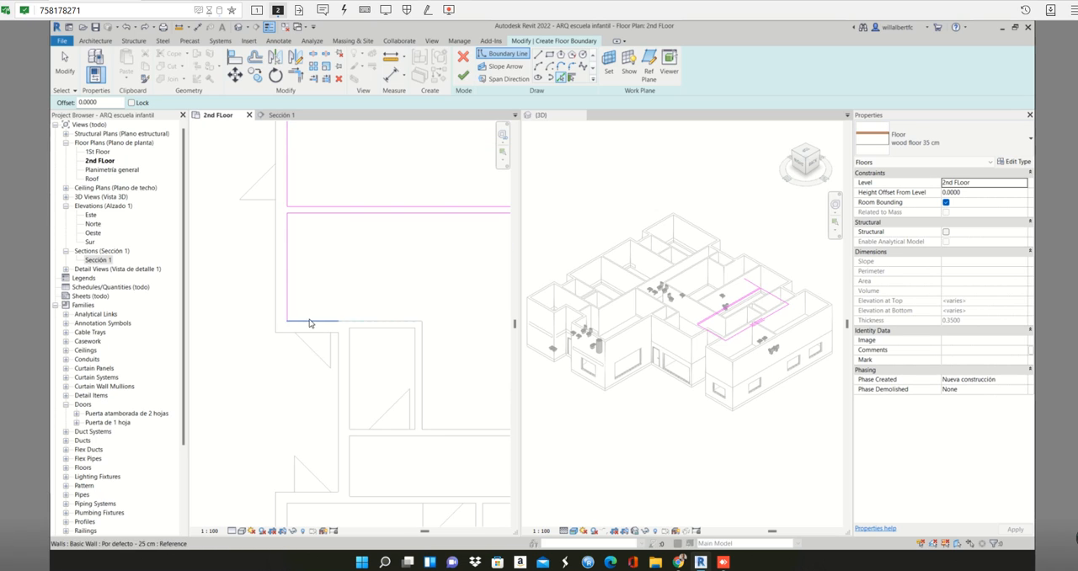
{"action": "left_click", "coordinate": [313, 322]}
{"action": "left_click_drag", "start_coordinate": [415, 322], "coordinate": [422, 320]}
{"action": "left_click", "coordinate": [424, 371]}
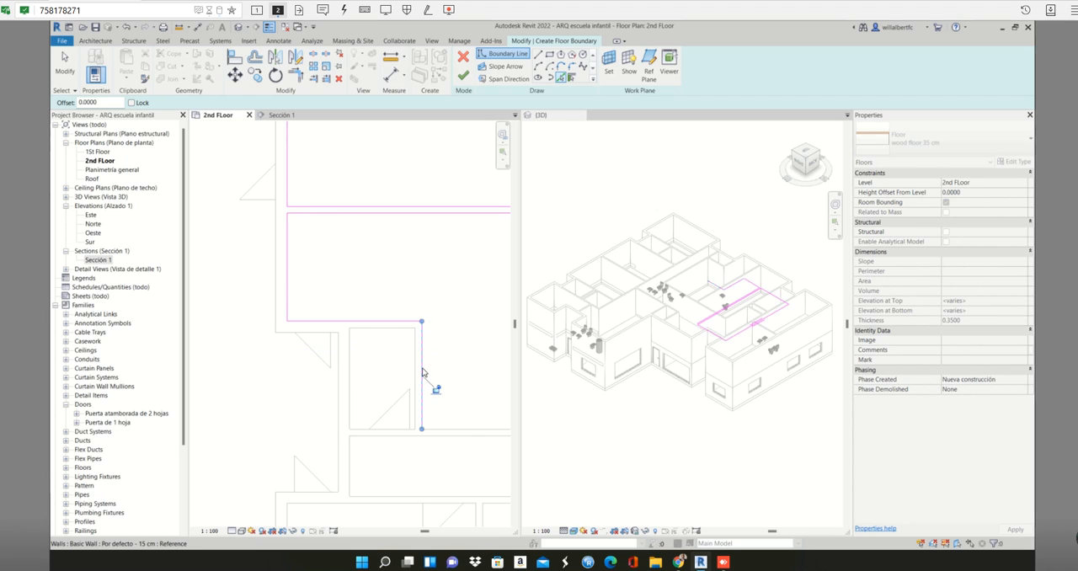
- Add the L-shaped room's lower wall face to the floor boundary, starting from the notch's vertical line
{"action": "scroll", "coordinate": [428, 375], "scroll_direction": "down", "scroll_amount": 3}
{"action": "left_click", "coordinate": [425, 367]}
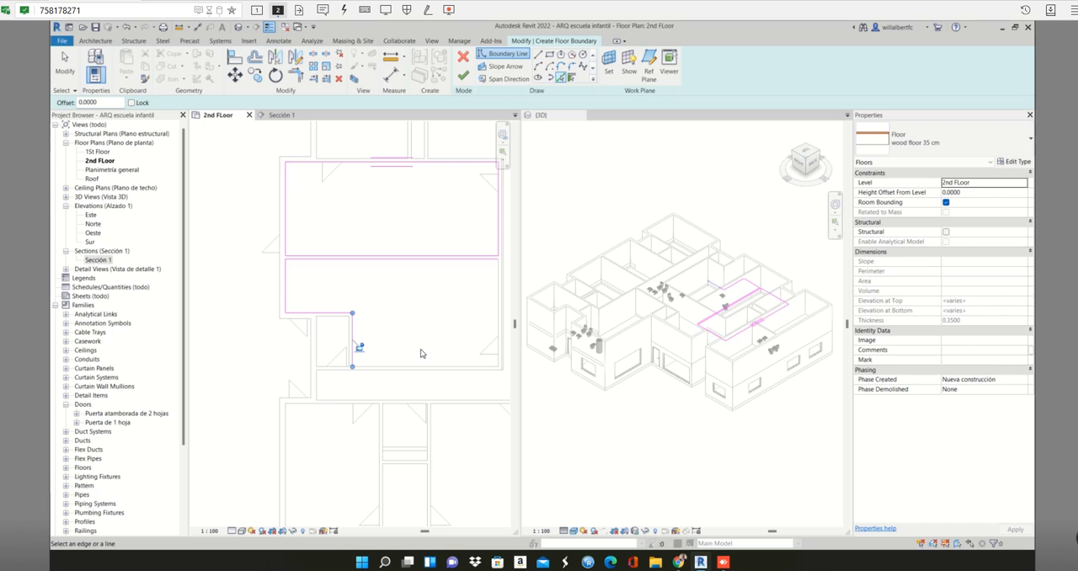
{"action": "scroll", "coordinate": [421, 353], "scroll_direction": "up", "scroll_amount": 4}
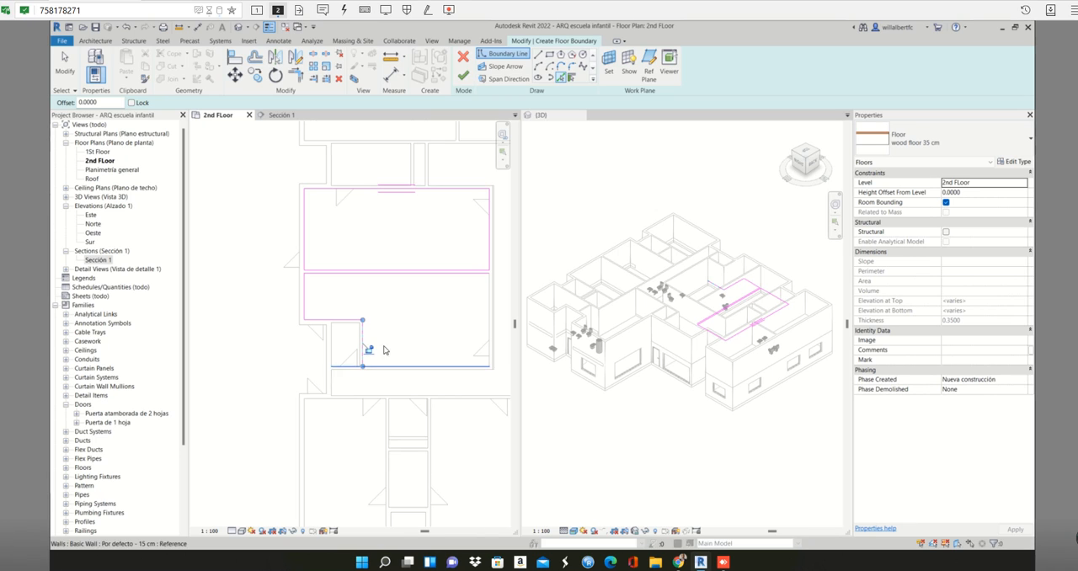
{"action": "scroll", "coordinate": [457, 376], "scroll_direction": "down", "scroll_amount": 1}
{"action": "middle_click_drag", "start_coordinate": [457, 376], "coordinate": [361, 364]}
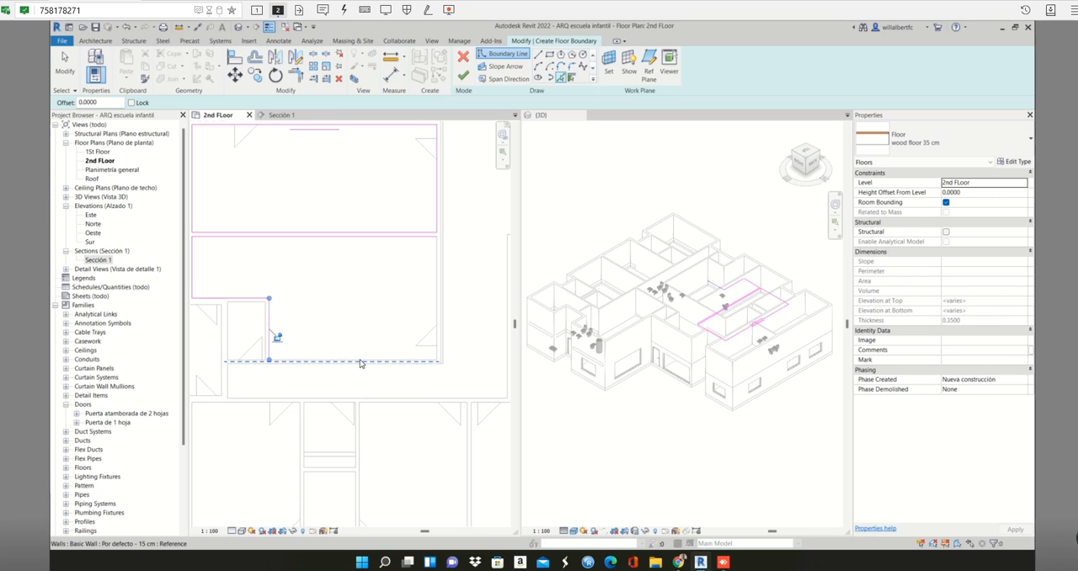
{"action": "key", "text": "Tab"}
{"action": "key", "text": "Tab"}
{"action": "left_click", "coordinate": [361, 363]}
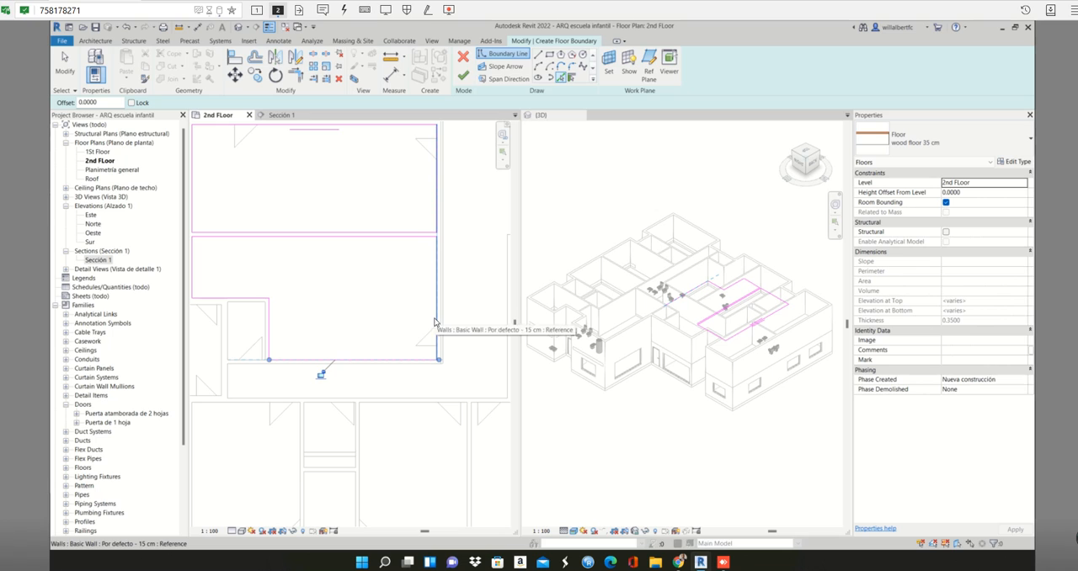
- Add the L-shaped room's right wall face to the boundary and shorten its upper end to the partition's lower face
{"action": "key", "text": "Tab"}
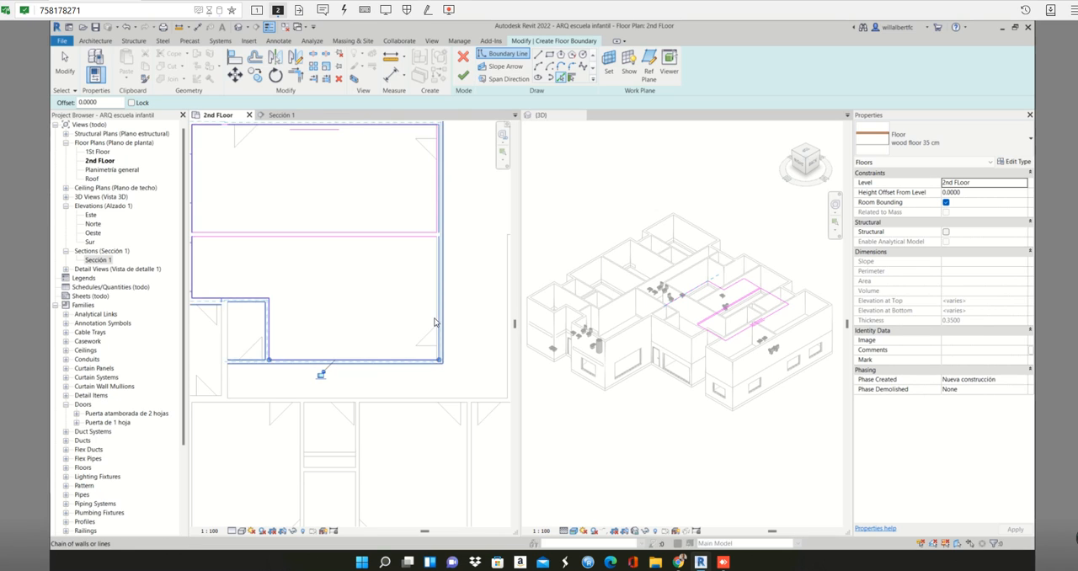
{"action": "scroll", "coordinate": [438, 318], "scroll_direction": "up", "scroll_amount": 2}
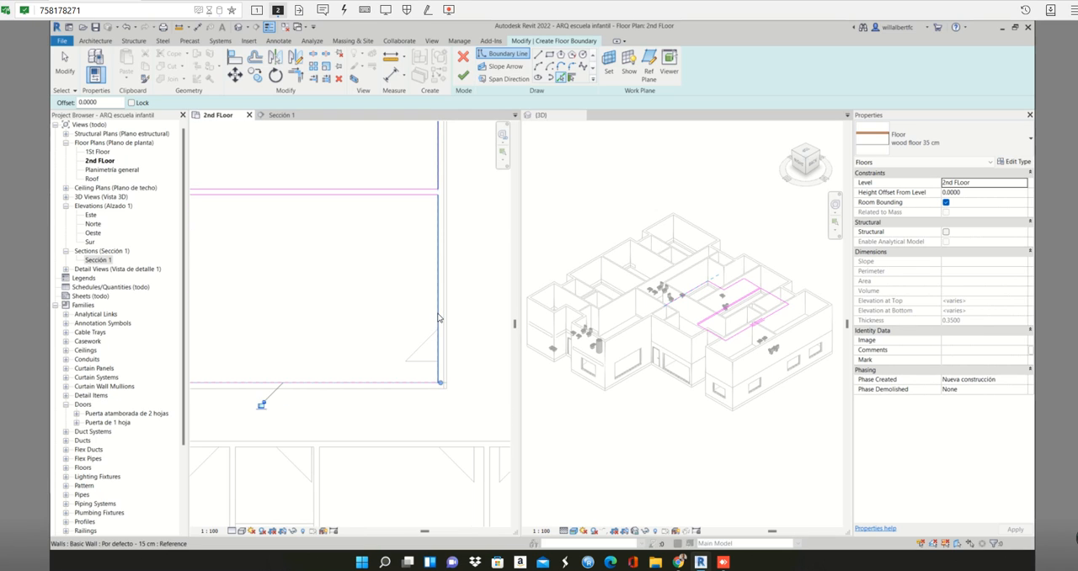
{"action": "left_click", "coordinate": [438, 317]}
{"action": "scroll", "coordinate": [438, 317], "scroll_direction": "down", "scroll_amount": 2}
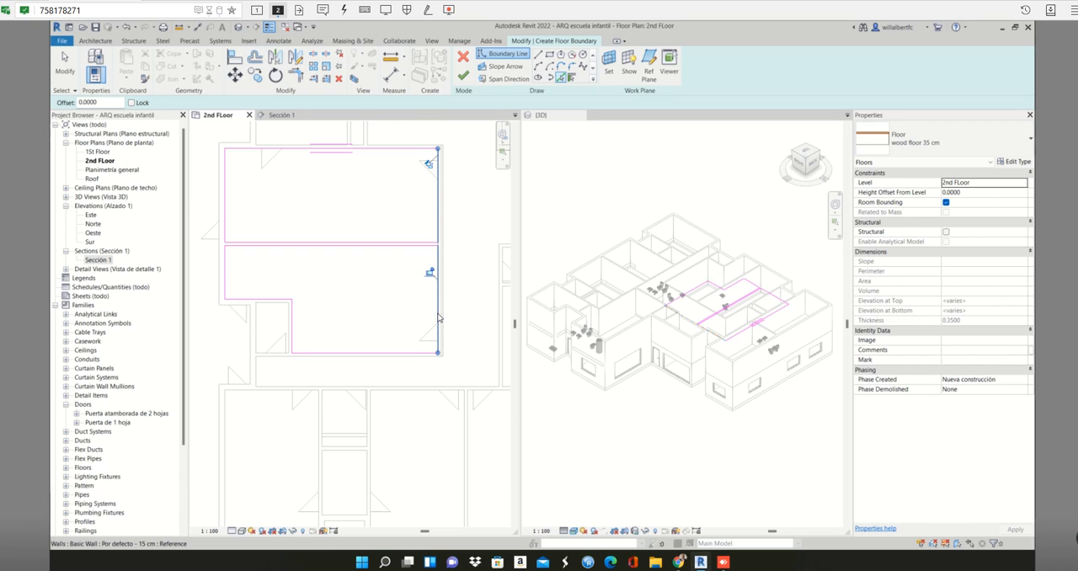
{"action": "left_click_drag", "start_coordinate": [438, 149], "coordinate": [438, 243]}
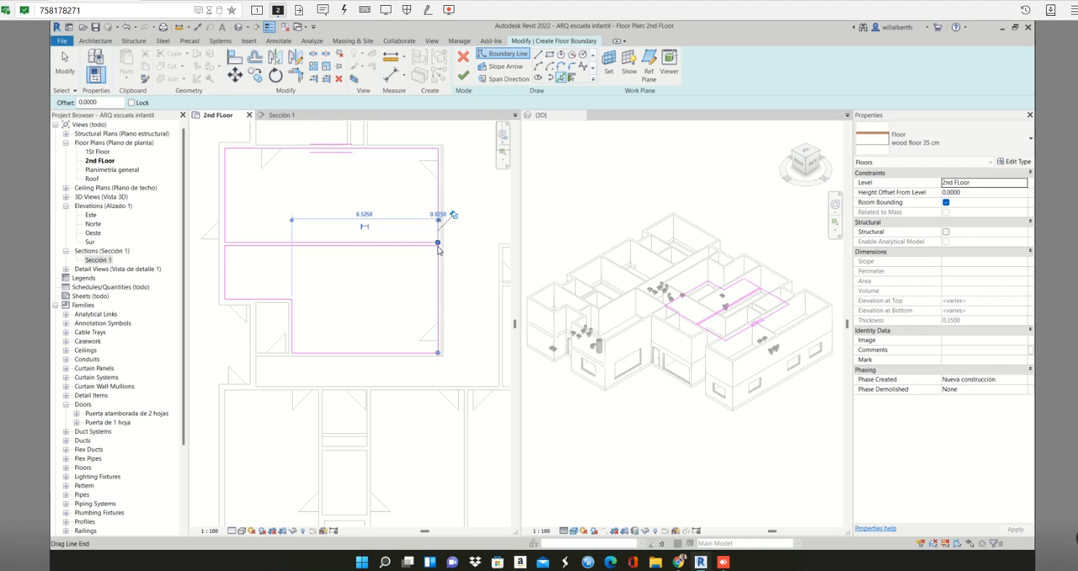
{"action": "scroll", "coordinate": [438, 246], "scroll_direction": "up", "scroll_amount": 4}
{"action": "left_click_drag", "start_coordinate": [437, 239], "coordinate": [437, 251]}
{"action": "scroll", "coordinate": [452, 268], "scroll_direction": "down", "scroll_amount": 1}
{"action": "scroll", "coordinate": [454, 274], "scroll_direction": "down", "scroll_amount": 2}
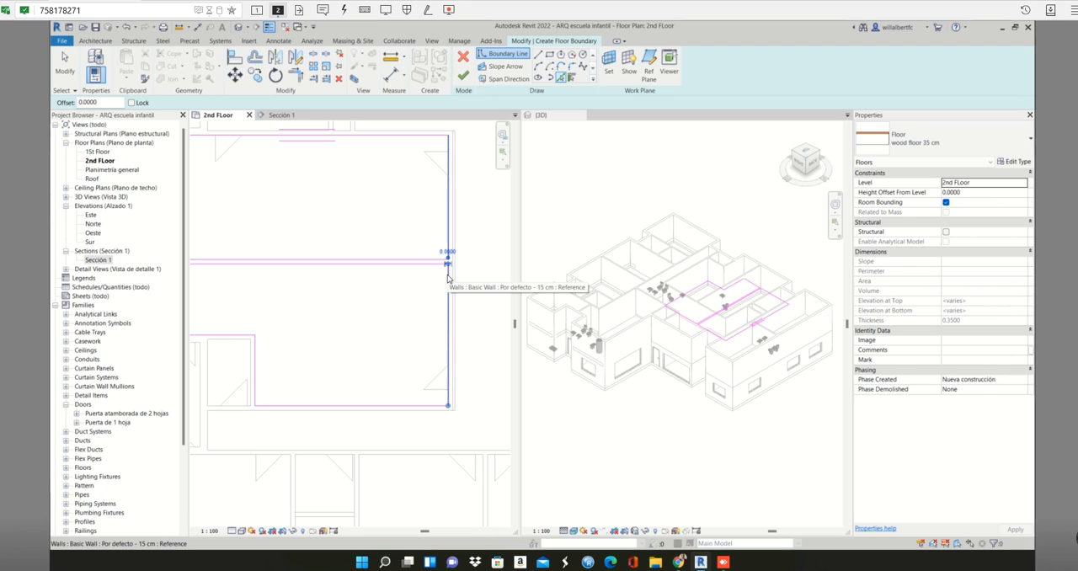
- Examine the boundary corners where the partition between the two rooms meets the right wall
{"action": "scroll", "coordinate": [390, 316], "scroll_direction": "down", "scroll_amount": 2}
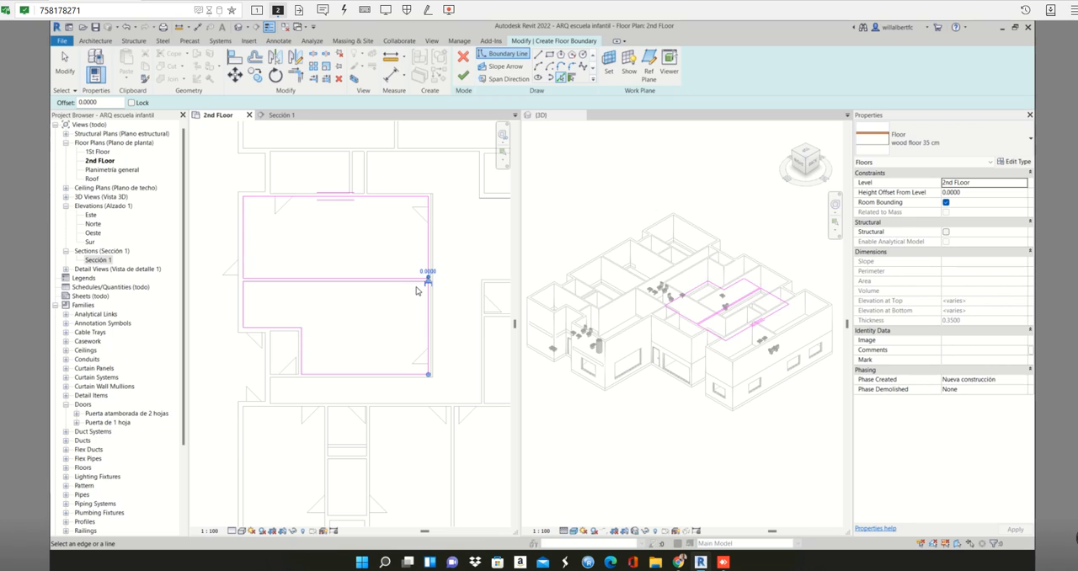
{"action": "scroll", "coordinate": [420, 301], "scroll_direction": "up", "scroll_amount": 2}
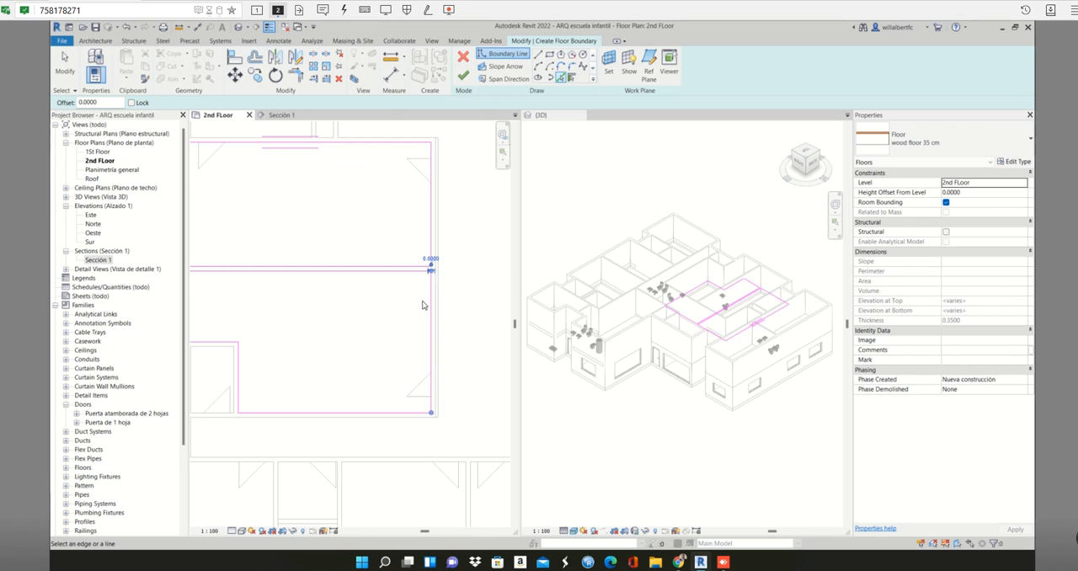
{"action": "scroll", "coordinate": [417, 278], "scroll_direction": "up", "scroll_amount": 4}
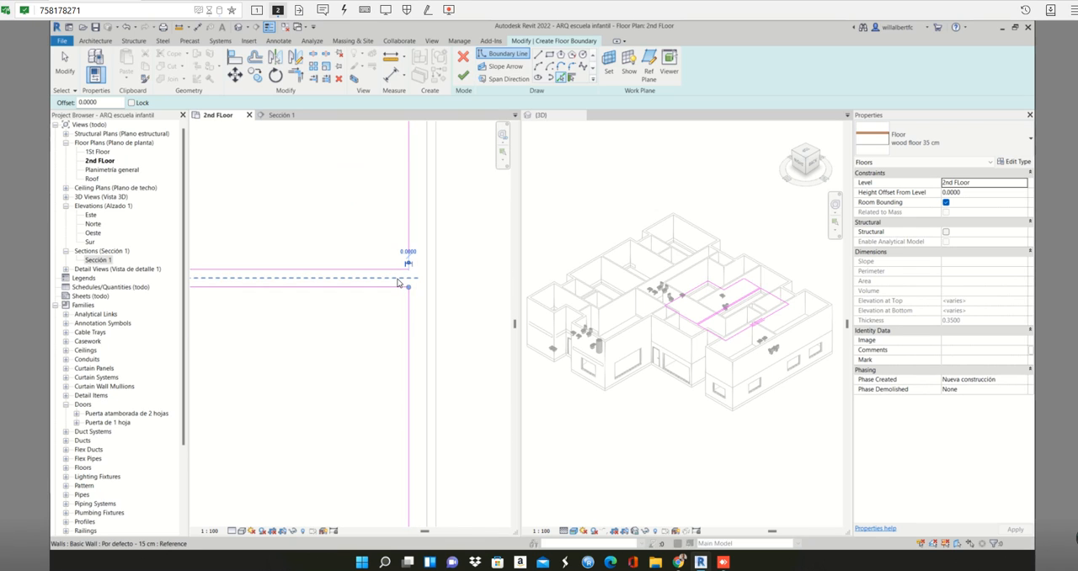
{"action": "scroll", "coordinate": [408, 277], "scroll_direction": "up", "scroll_amount": 8}
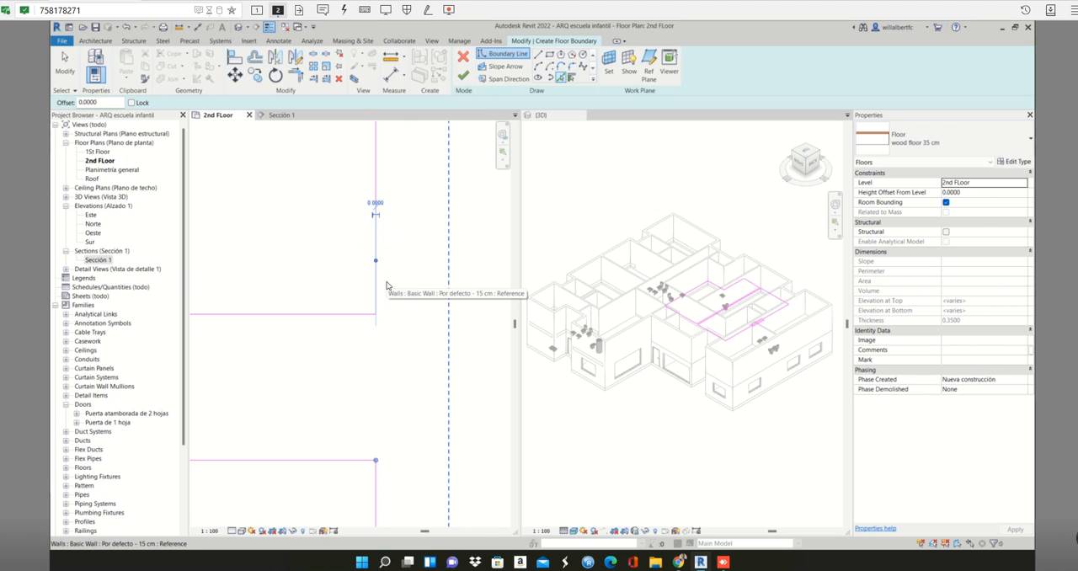
{"action": "scroll", "coordinate": [385, 288], "scroll_direction": "down", "scroll_amount": 4}
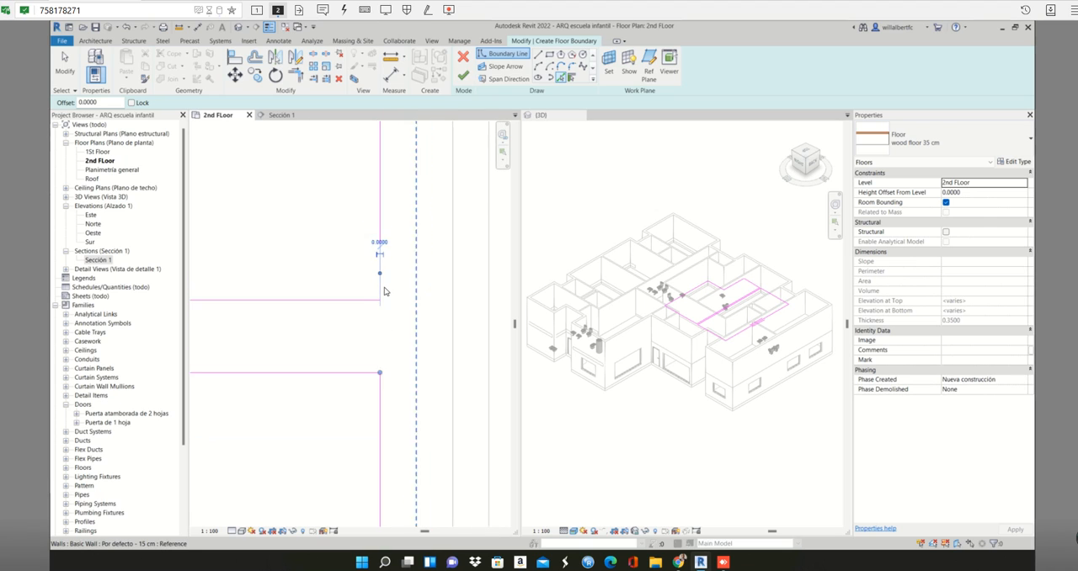
{"action": "scroll", "coordinate": [385, 292], "scroll_direction": "down", "scroll_amount": 6}
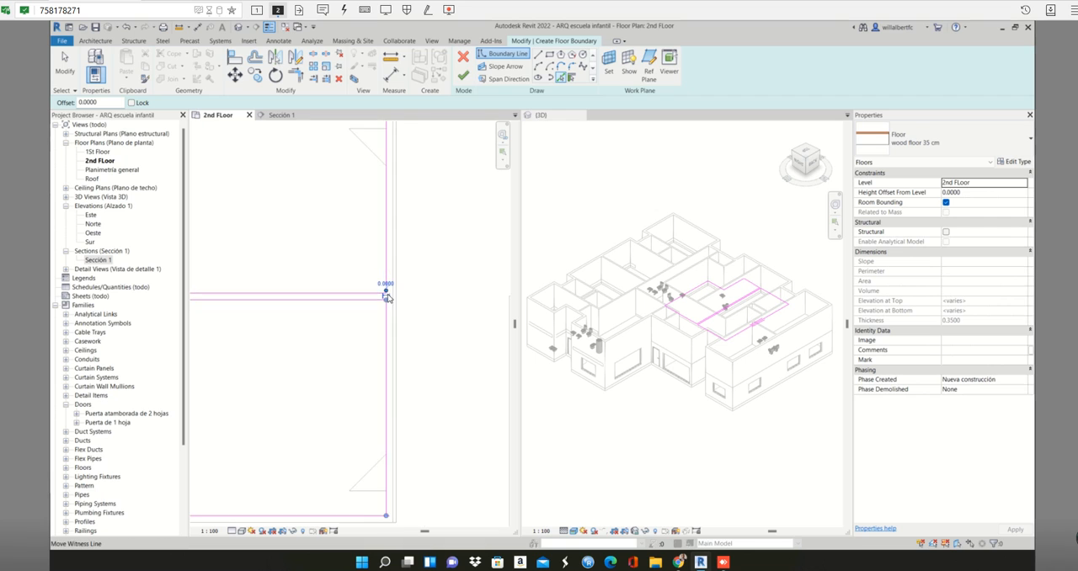
{"action": "scroll", "coordinate": [385, 324], "scroll_direction": "down", "scroll_amount": 4}
{"action": "scroll", "coordinate": [386, 317], "scroll_direction": "up", "scroll_amount": 2}
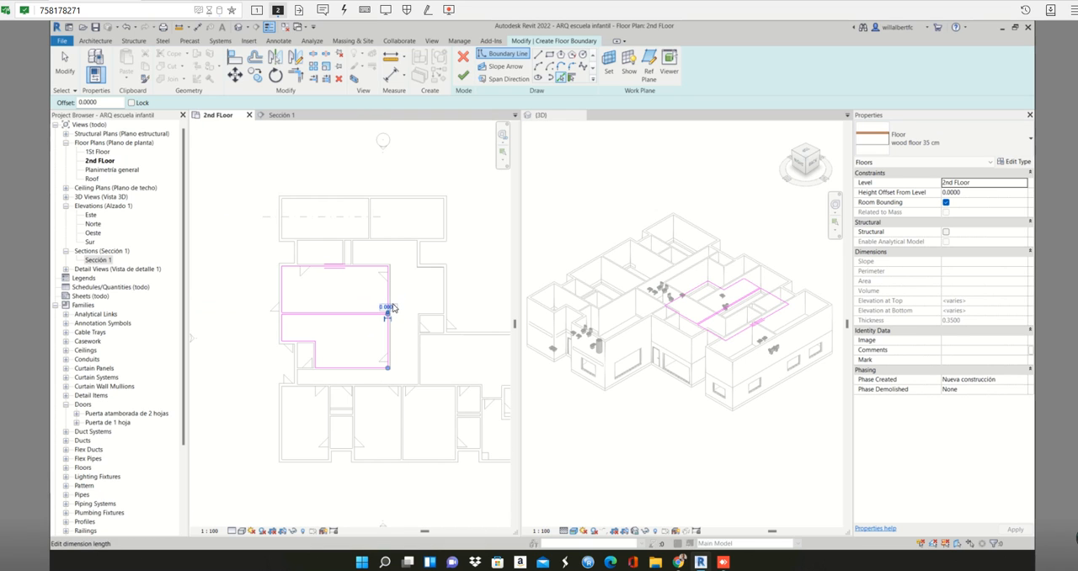
- Try to finish the floor sketch, inspect the highlighted lines around the L-shaped room's lower-right corner, and continue sketching
{"action": "left_click", "coordinate": [462, 75]}
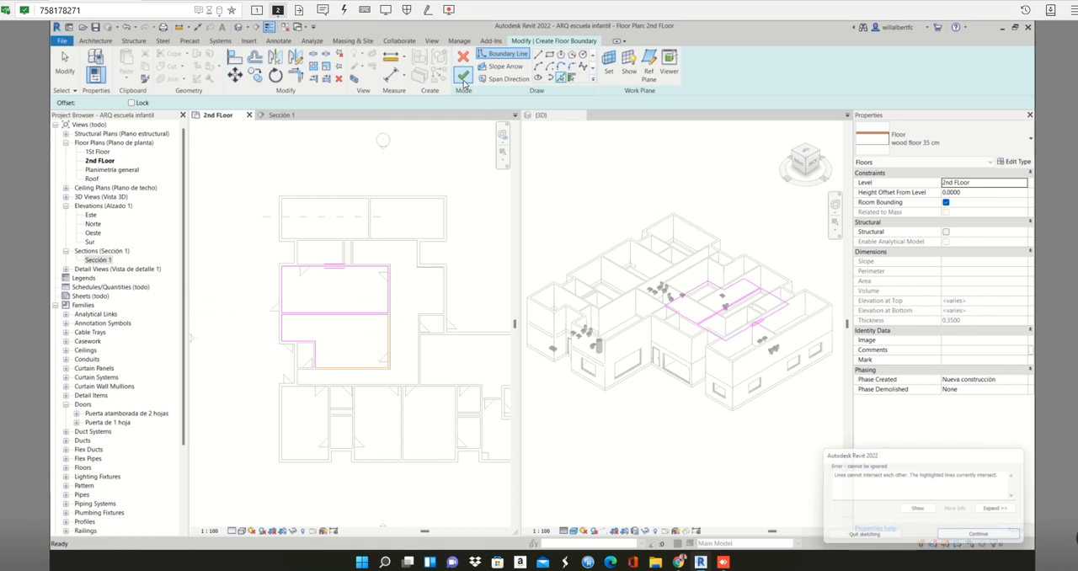
{"action": "scroll", "coordinate": [360, 352], "scroll_direction": "up", "scroll_amount": 5}
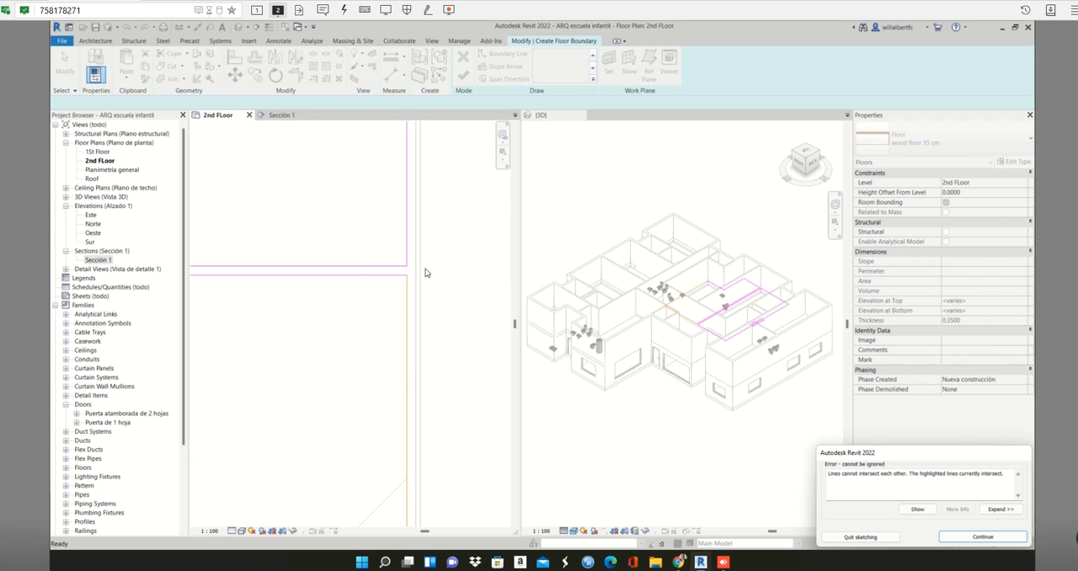
{"action": "scroll", "coordinate": [277, 331], "scroll_direction": "up", "scroll_amount": 4}
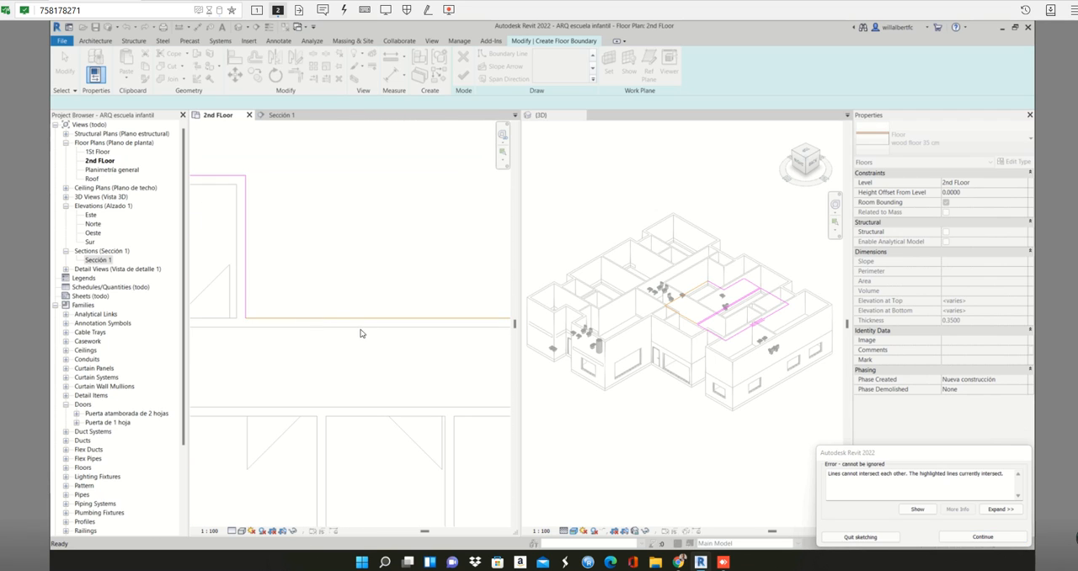
{"action": "middle_click_drag", "start_coordinate": [362, 333], "coordinate": [248, 321]}
{"action": "middle_click_drag", "start_coordinate": [430, 331], "coordinate": [232, 326]}
{"action": "scroll", "coordinate": [330, 308], "scroll_direction": "up", "scroll_amount": 3}
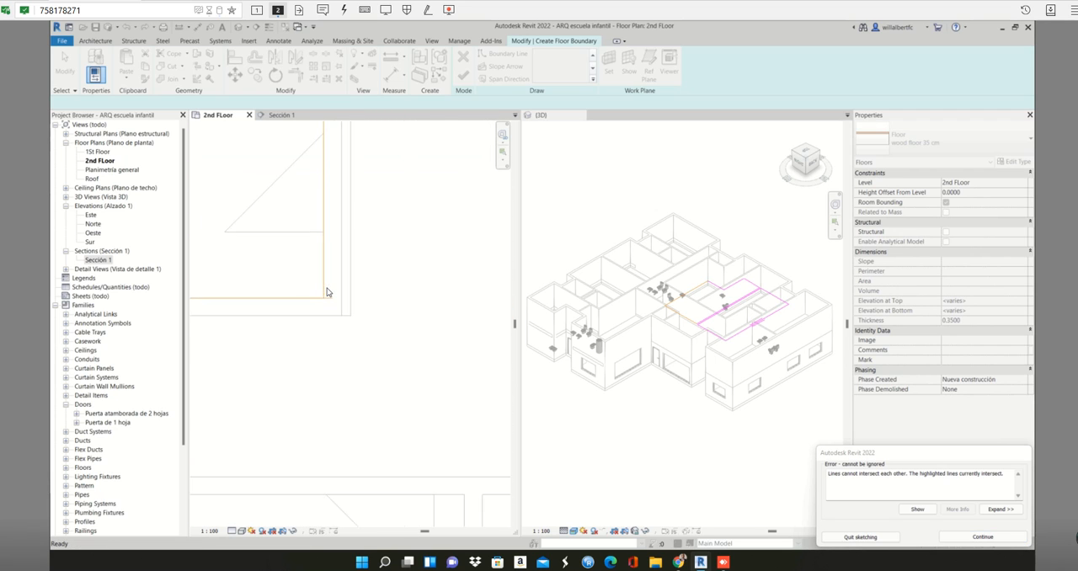
{"action": "left_click", "coordinate": [948, 537]}
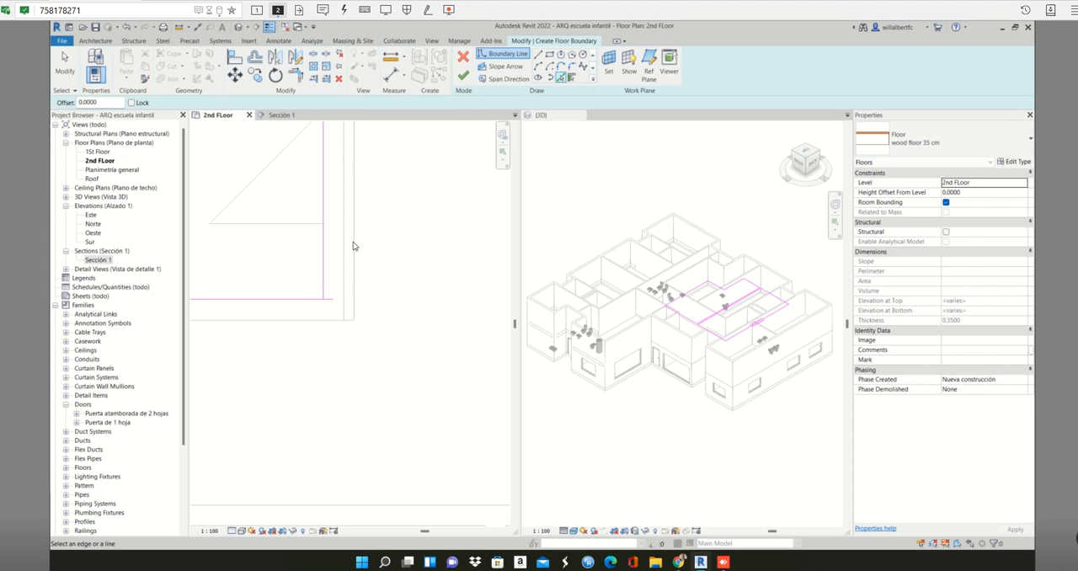
- Trim the lower and right boundary lines of the L-shaped room to a clean corner and finish the floor sketch
{"action": "left_click", "coordinate": [324, 297]}
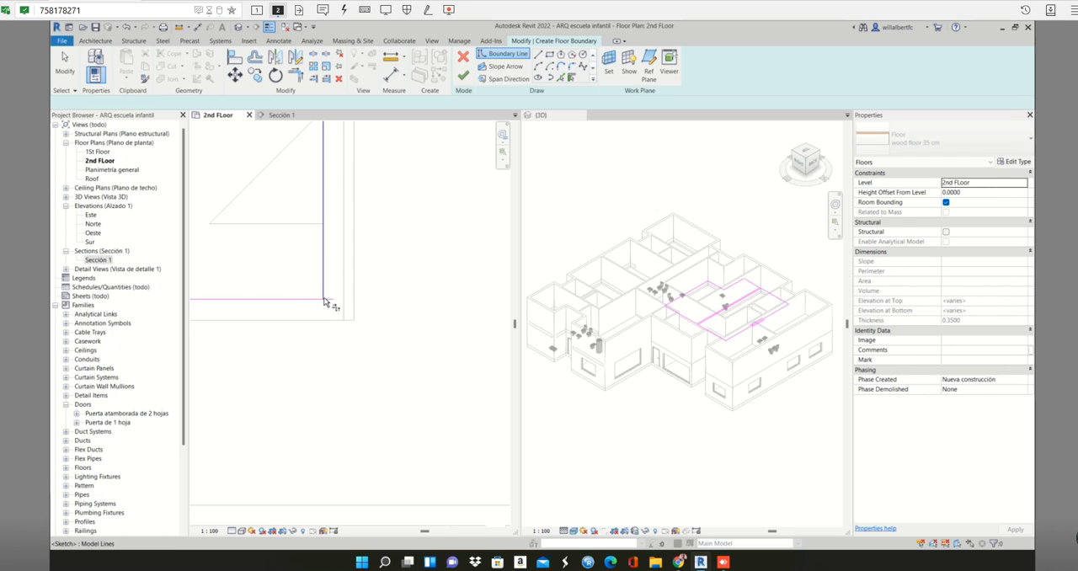
{"action": "left_click", "coordinate": [309, 300]}
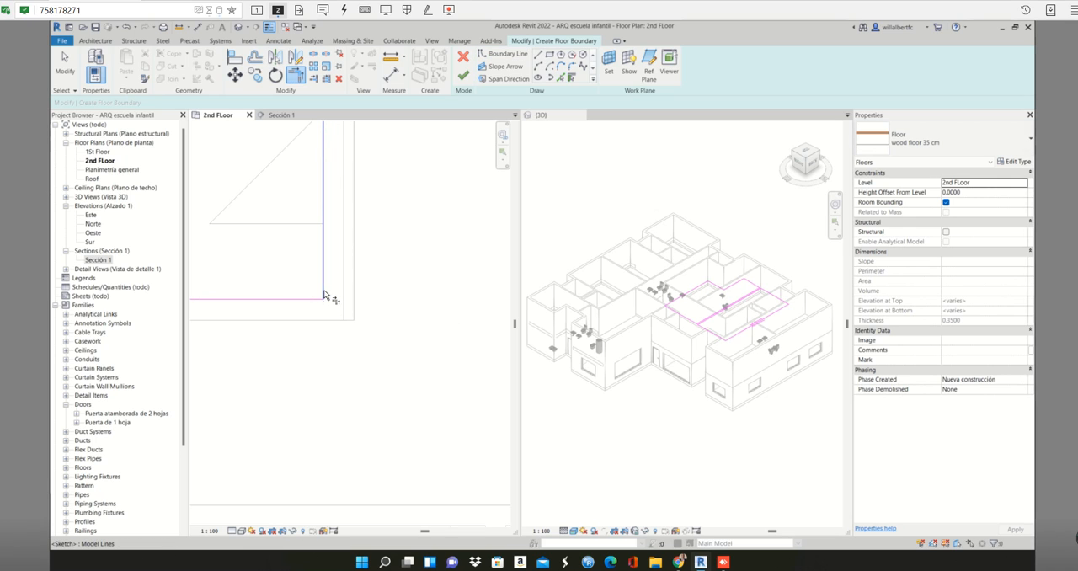
{"action": "left_click", "coordinate": [323, 296]}
{"action": "scroll", "coordinate": [424, 269], "scroll_direction": "down", "scroll_amount": 5}
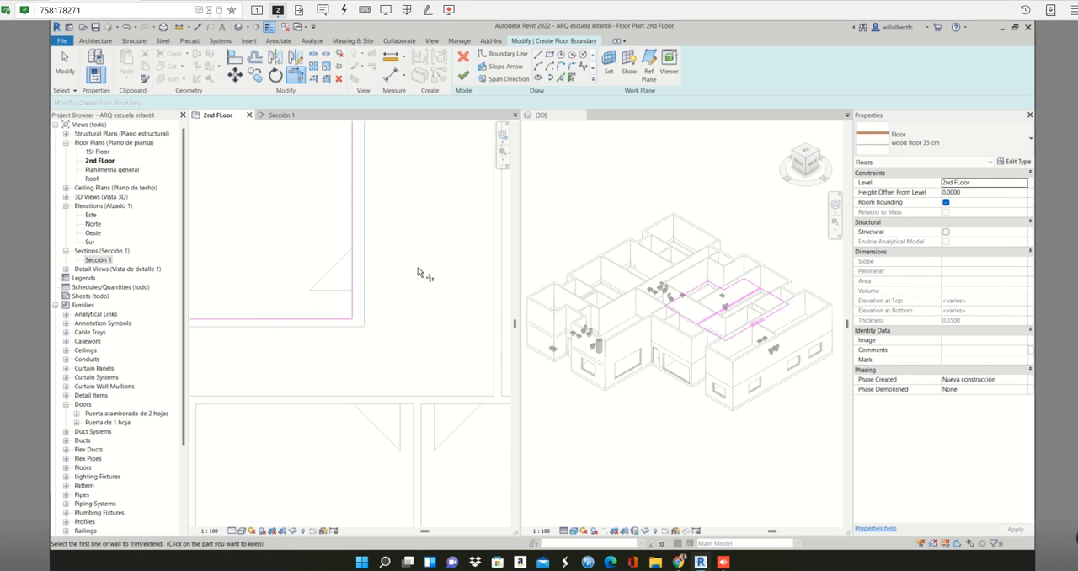
{"action": "left_click", "coordinate": [463, 76]}
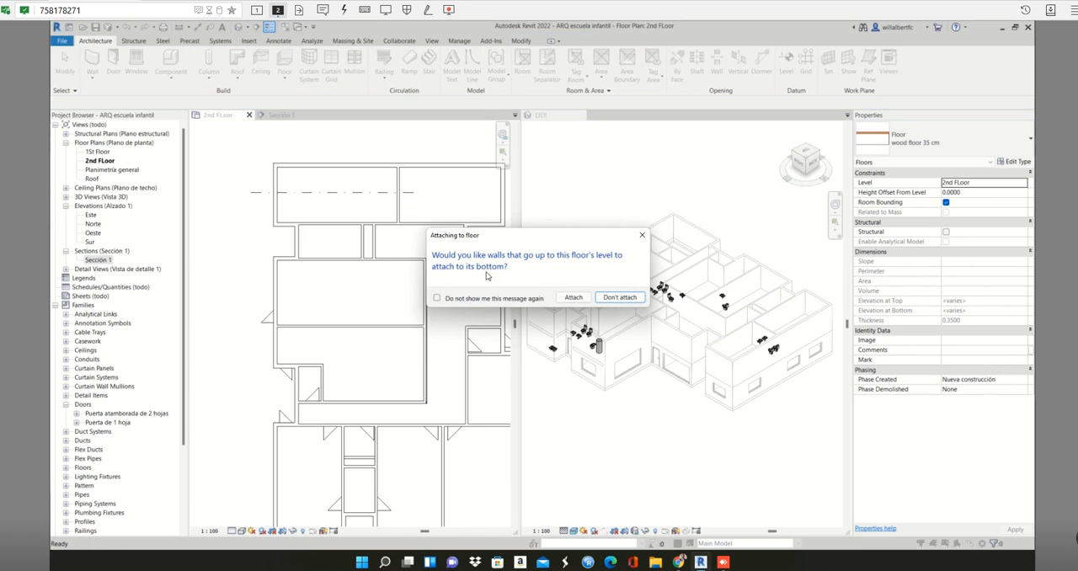
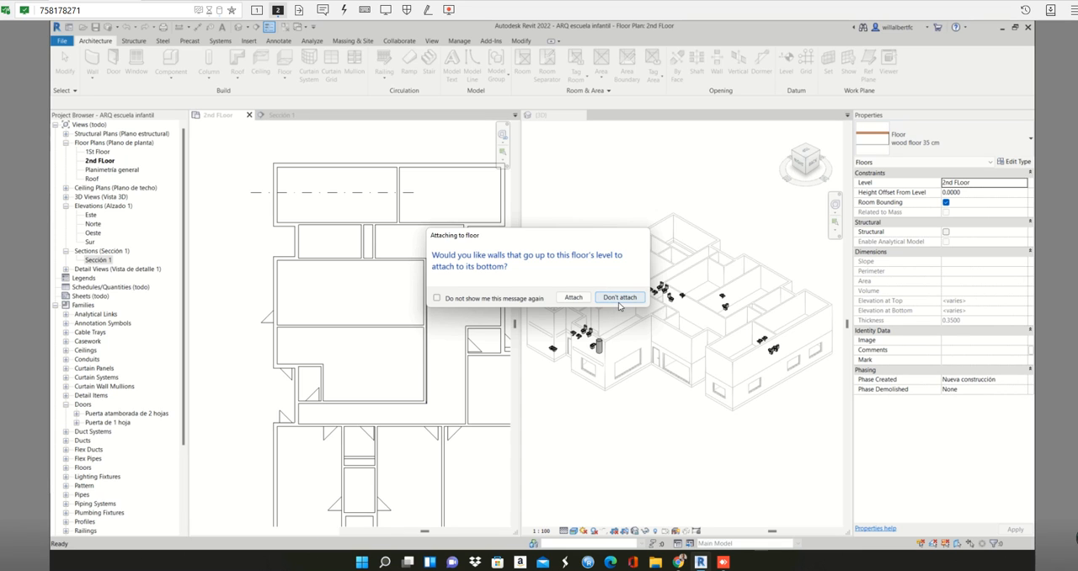
- Decline attaching the walls to the L-shaped room's floor and start another floor of the wood floor 35 cm type
{"action": "left_click", "coordinate": [607, 296]}
{"action": "scroll", "coordinate": [293, 308], "scroll_direction": "down", "scroll_amount": 2}
{"action": "scroll", "coordinate": [293, 308], "scroll_direction": "up", "scroll_amount": 5}
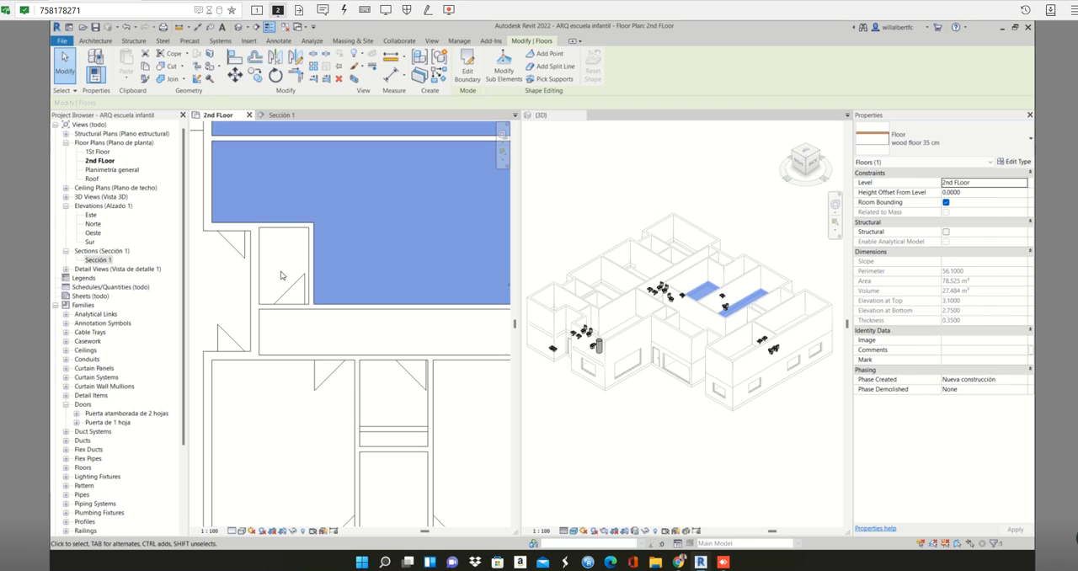
{"action": "scroll", "coordinate": [304, 284], "scroll_direction": "down", "scroll_amount": 1}
{"action": "key", "text": "Escape"}
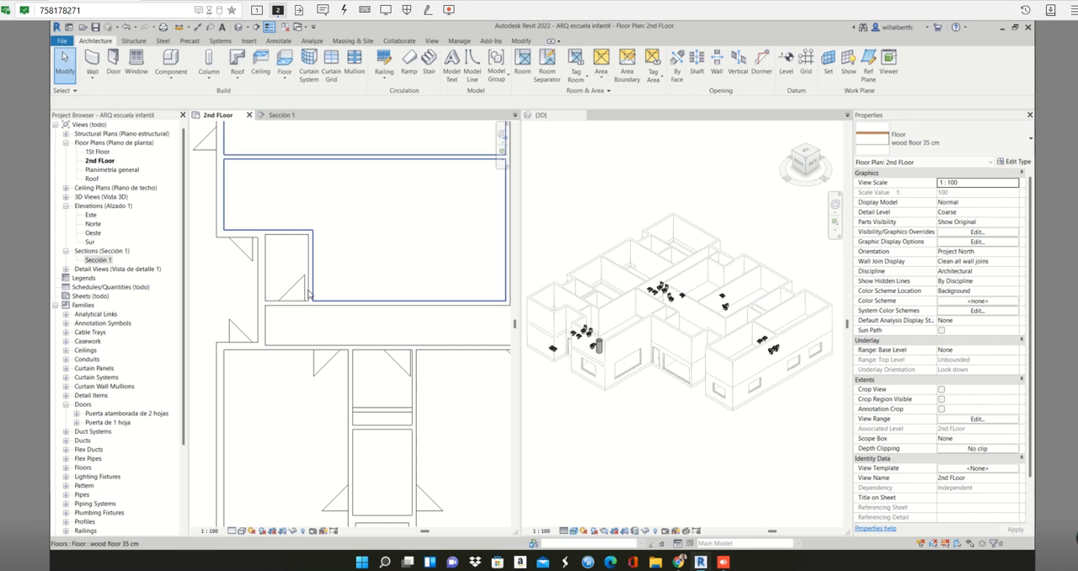
{"action": "left_click", "coordinate": [355, 276]}
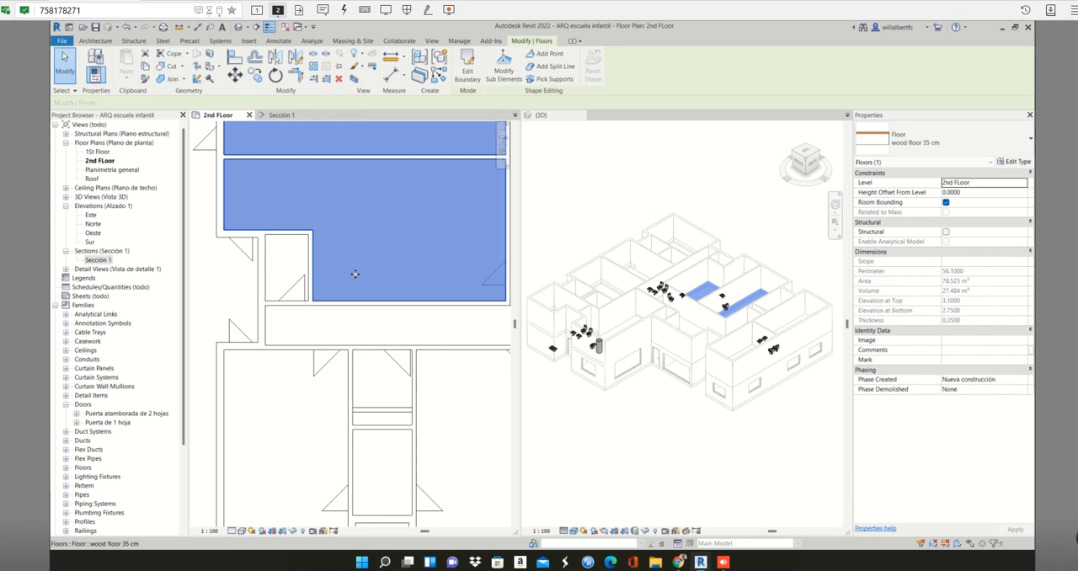
{"action": "double_click", "coordinate": [355, 278]}
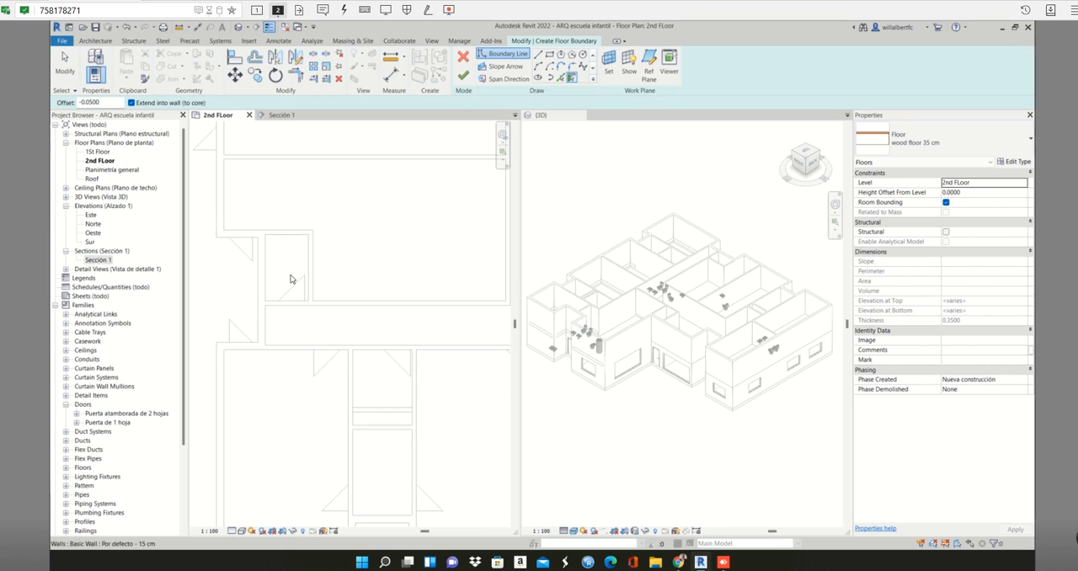
- Try to find a connected wall chain around the small room inside the L-shaped room's notch for the floor boundary
{"action": "scroll", "coordinate": [283, 273], "scroll_direction": "up", "scroll_amount": 2}
{"action": "key", "text": "Tab"}
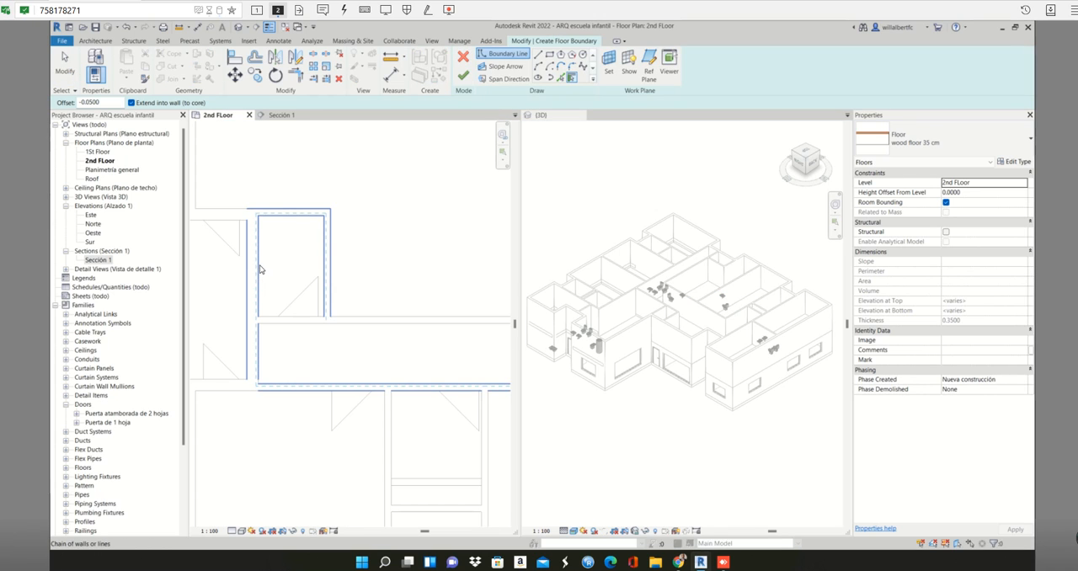
{"action": "key", "text": "Tab"}
{"action": "key", "text": "Tab"}
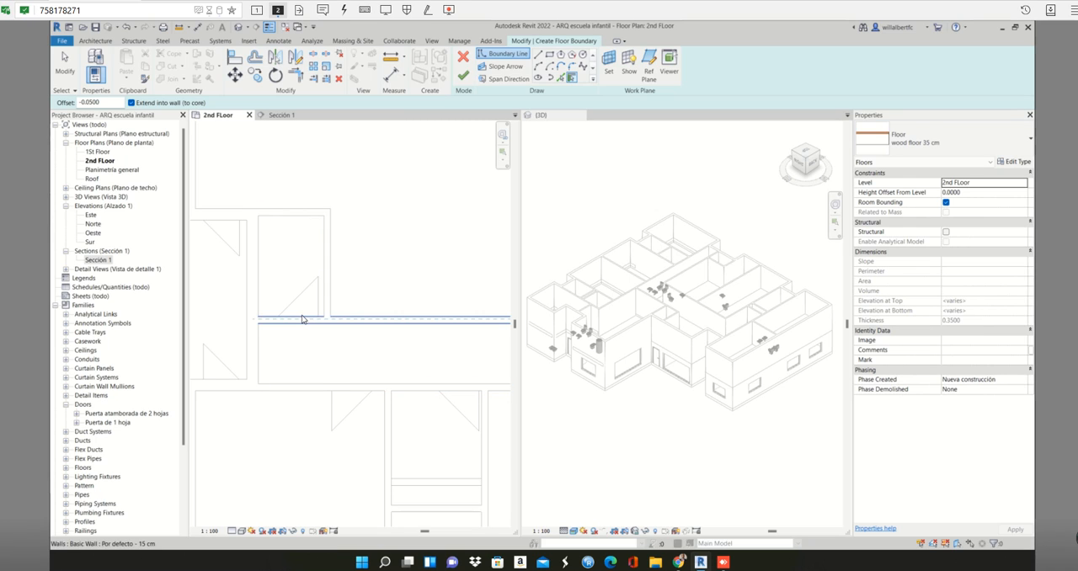
{"action": "key", "text": "Tab"}
{"action": "key", "text": "Tab"}
{"action": "key", "text": "Tab"}
{"action": "key", "text": "Tab"}
{"action": "key", "text": "Tab"}
{"action": "key", "text": "Tab"}
{"action": "key", "text": "Tab"}
{"action": "key", "text": "Tab"}
{"action": "key", "text": "Tab"}
{"action": "key", "text": "Tab"}
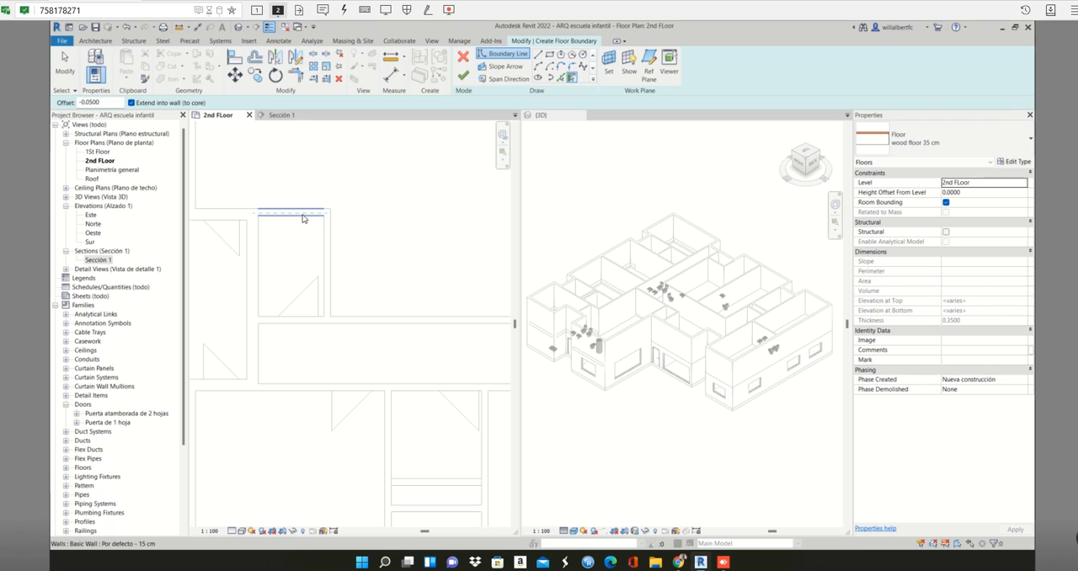
- Try to build the small room's floor boundary by picking its upper, lower and right walls one by one
{"action": "scroll", "coordinate": [307, 222], "scroll_direction": "up", "scroll_amount": 2}
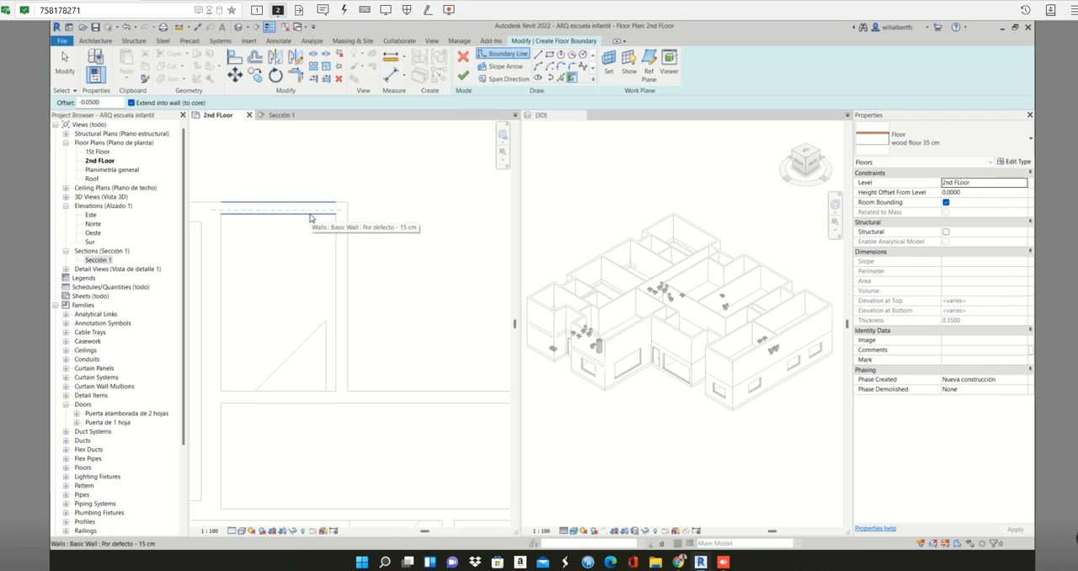
{"action": "left_click", "coordinate": [310, 217]}
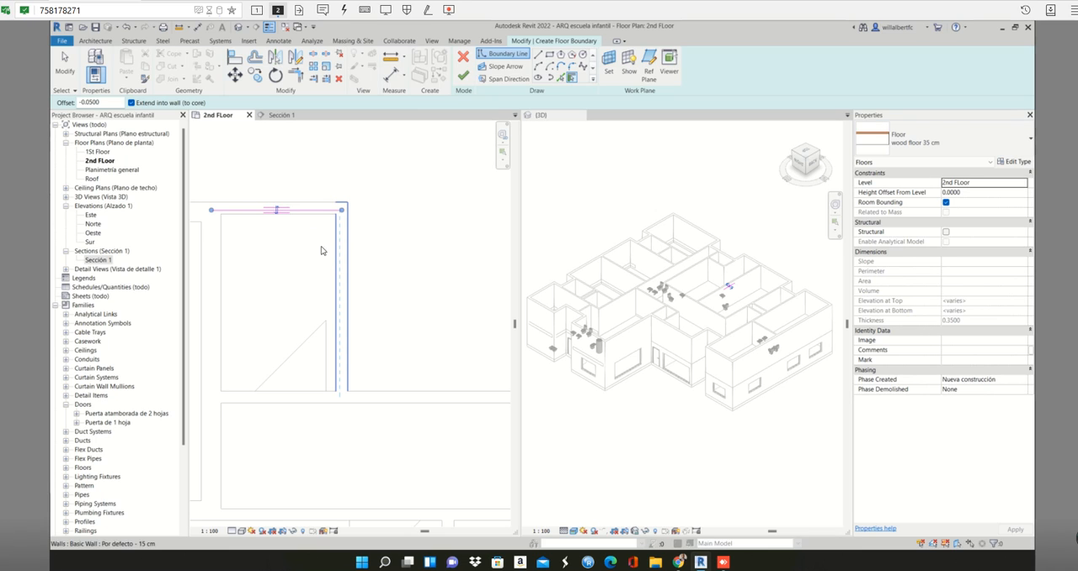
{"action": "scroll", "coordinate": [223, 258], "scroll_direction": "down", "scroll_amount": 1}
{"action": "middle_click_drag", "start_coordinate": [236, 269], "coordinate": [259, 259]}
{"action": "scroll", "coordinate": [259, 259], "scroll_direction": "down", "scroll_amount": 1}
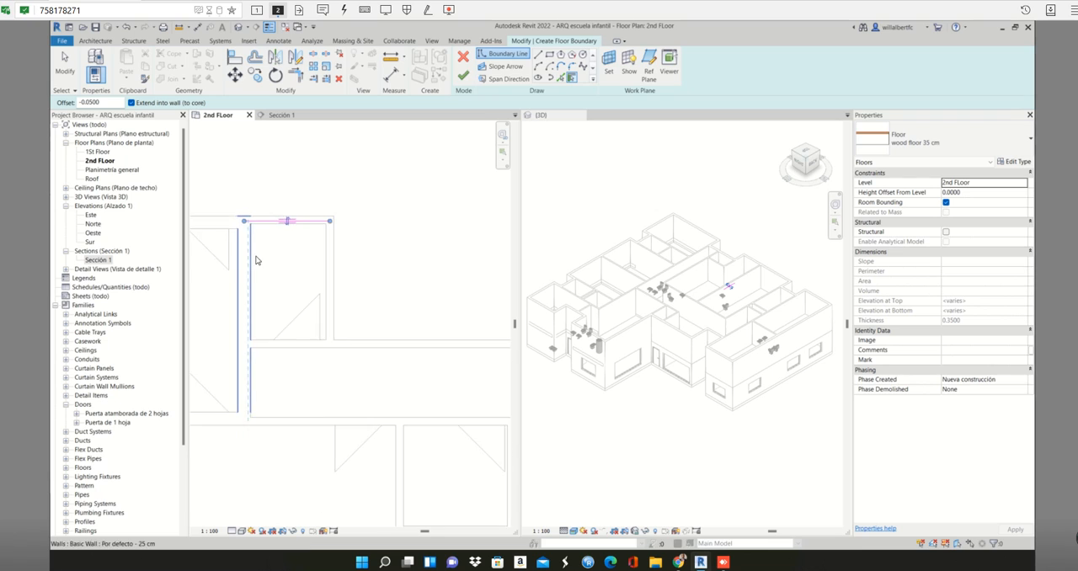
{"action": "scroll", "coordinate": [292, 327], "scroll_direction": "up", "scroll_amount": 3}
{"action": "scroll", "coordinate": [303, 350], "scroll_direction": "down", "scroll_amount": 2}
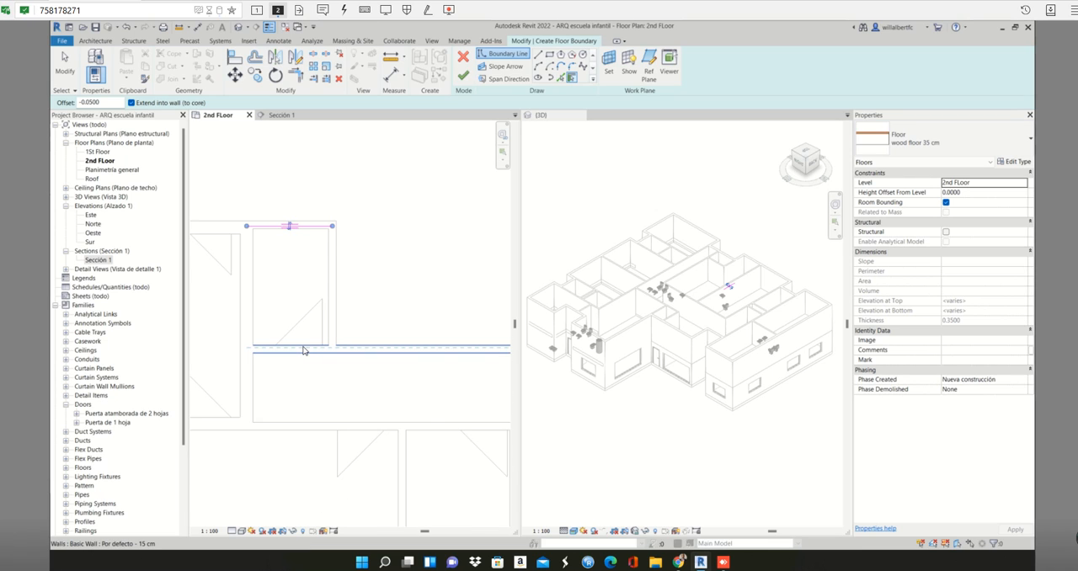
{"action": "scroll", "coordinate": [303, 350], "scroll_direction": "up", "scroll_amount": 2}
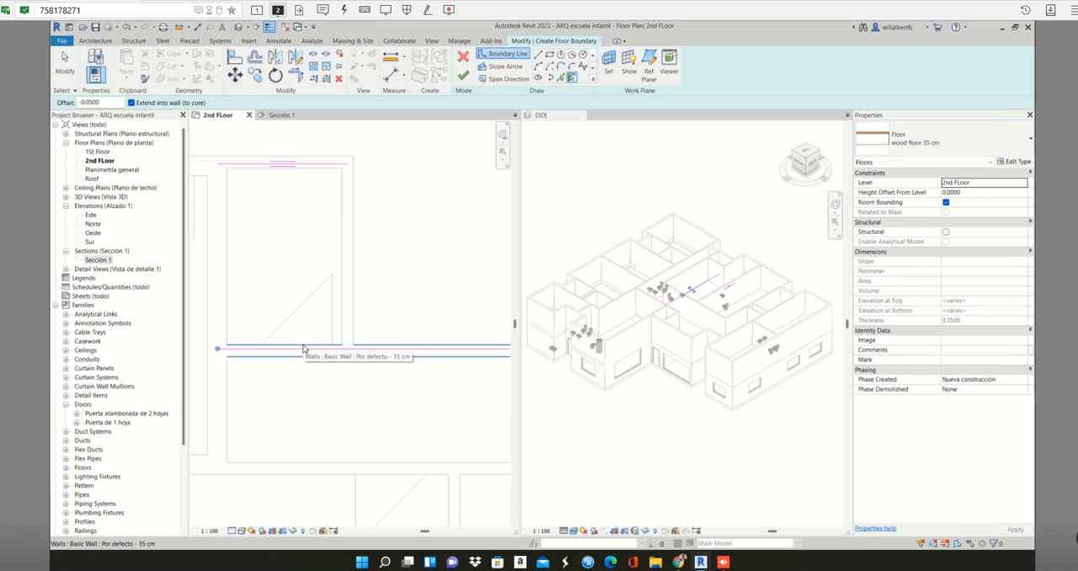
{"action": "scroll", "coordinate": [341, 290], "scroll_direction": "down", "scroll_amount": 2}
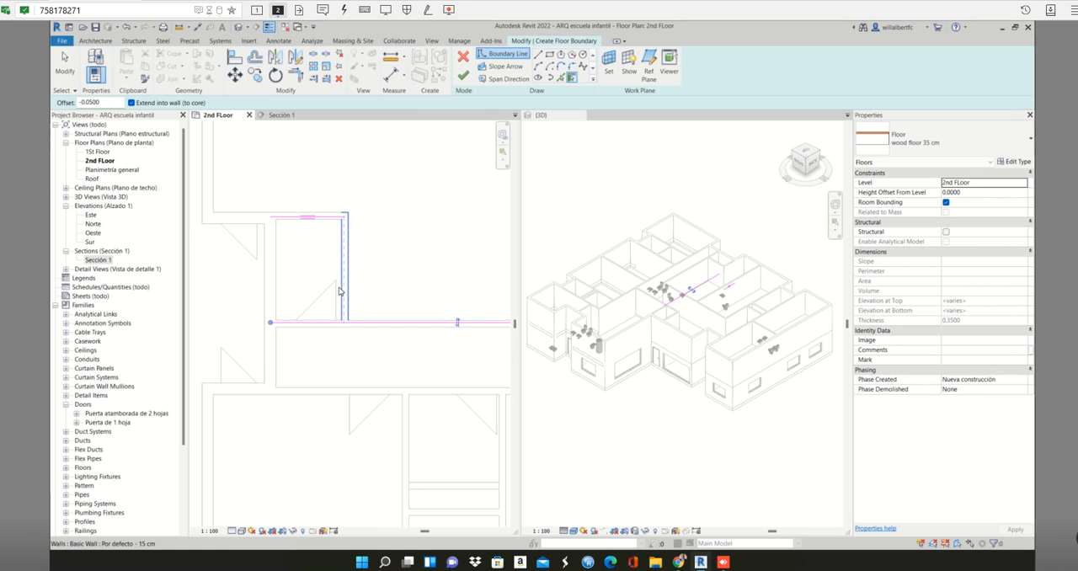
{"action": "scroll", "coordinate": [342, 289], "scroll_direction": "up", "scroll_amount": 1}
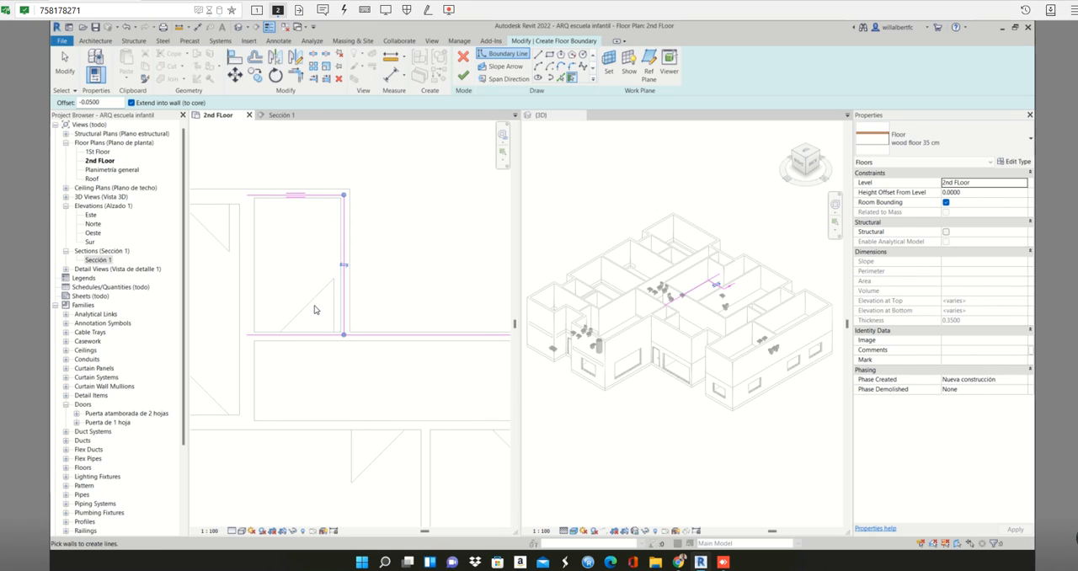
- Undo the picked boundary lines of the small room and leave wall picking
{"action": "key", "text": "ctrl+z"}
{"action": "key", "text": "ctrl+z"}
{"action": "scroll", "coordinate": [318, 305], "scroll_direction": "up", "scroll_amount": 1}
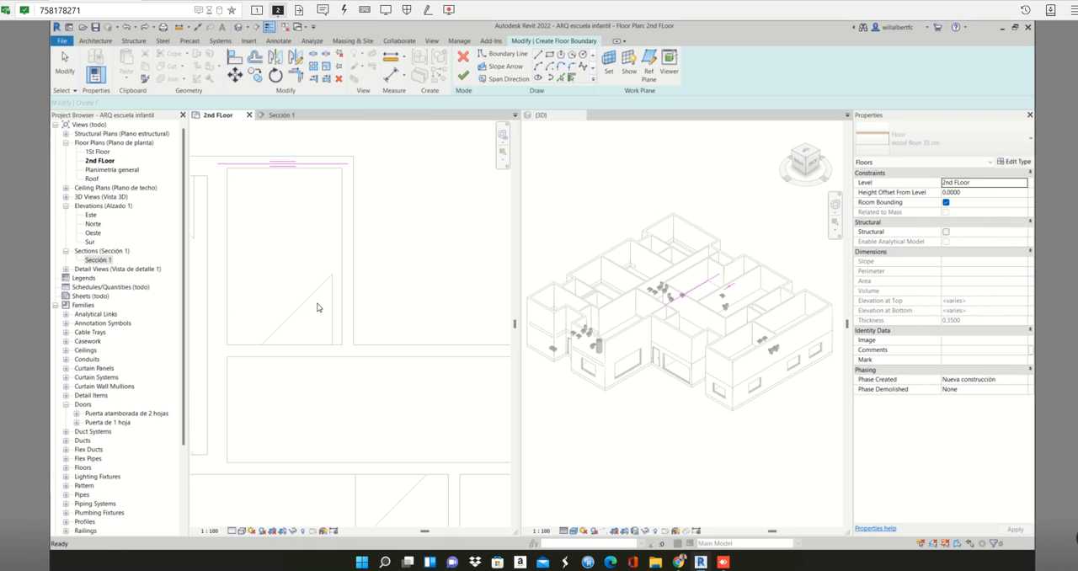
{"action": "key", "text": "ctrl+z"}
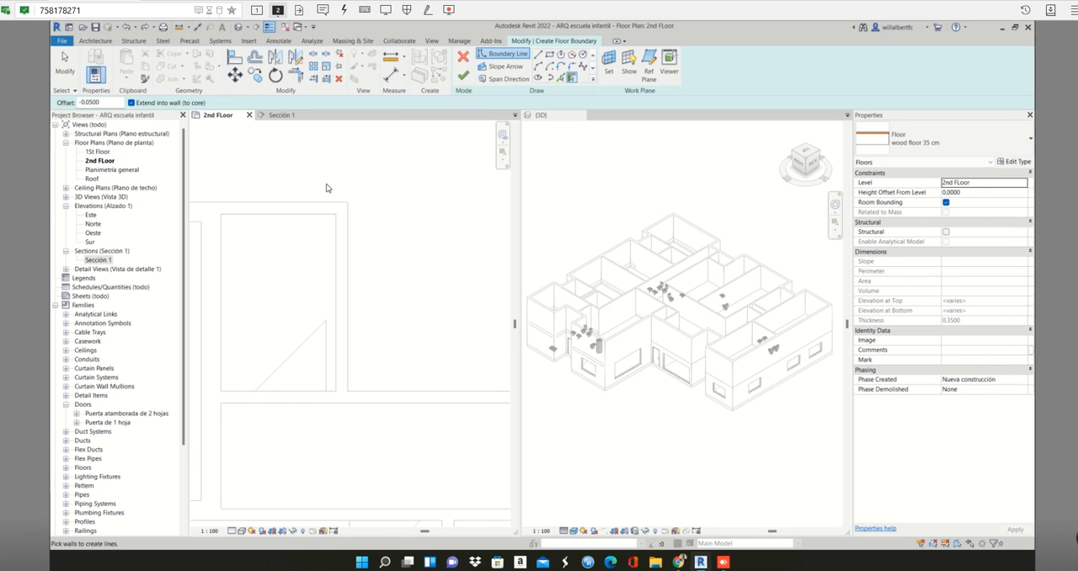
{"action": "scroll", "coordinate": [380, 245], "scroll_direction": "down", "scroll_amount": 3}
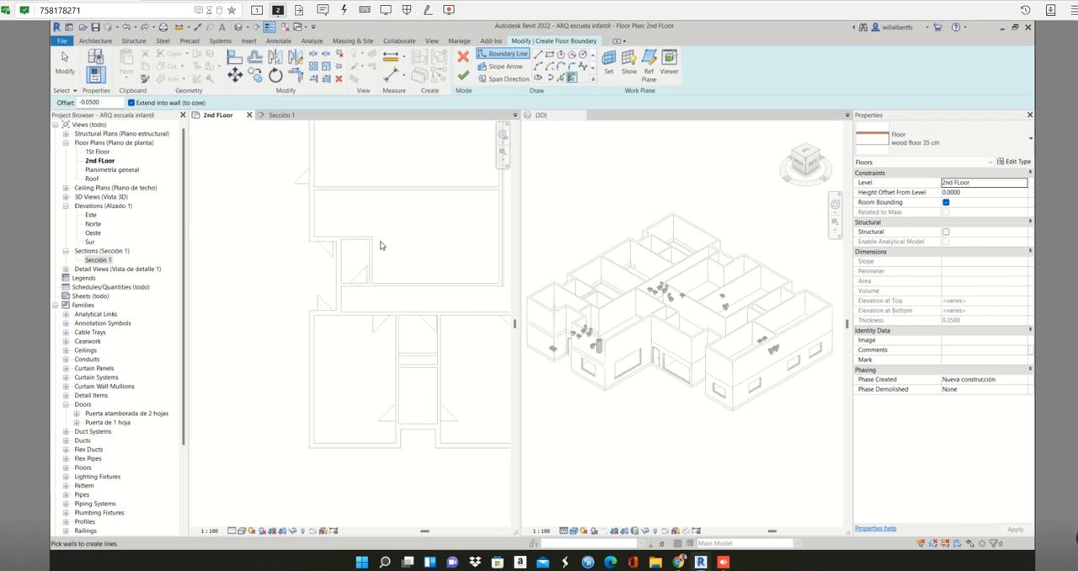
{"action": "key", "text": "Escape"}
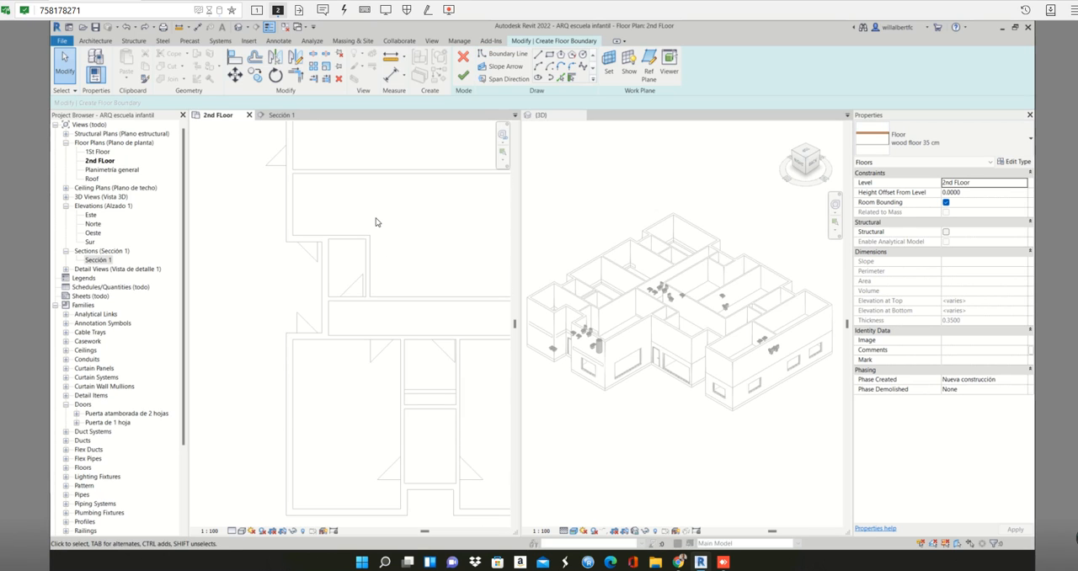
{"action": "scroll", "coordinate": [413, 222], "scroll_direction": "down", "scroll_amount": 3}
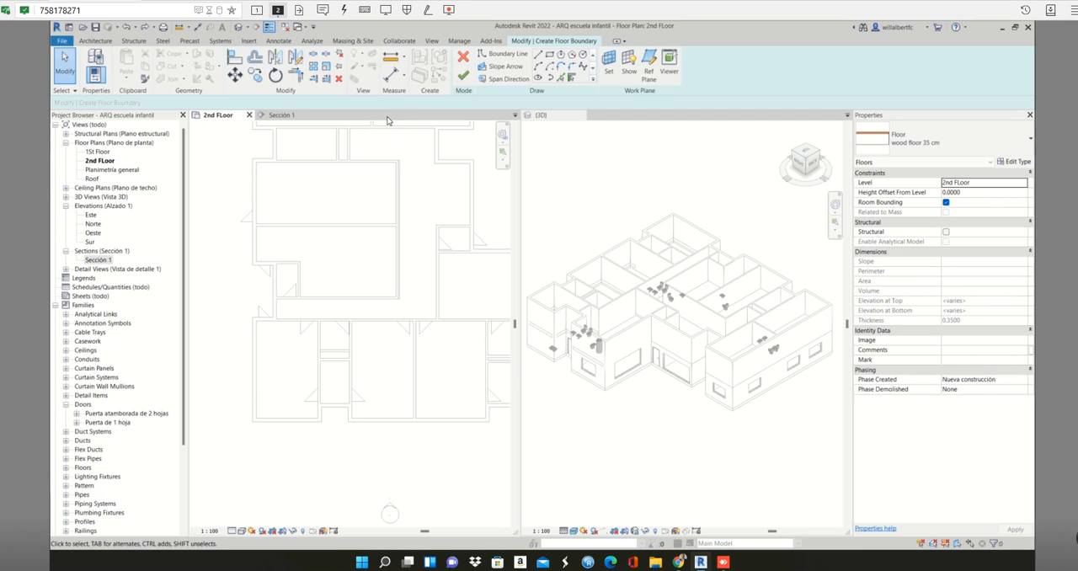
- Sketch a rectangular floor boundary between opposite inner corners of the small room, about 1.46 by 2.25 m
{"action": "left_click", "coordinate": [563, 76]}
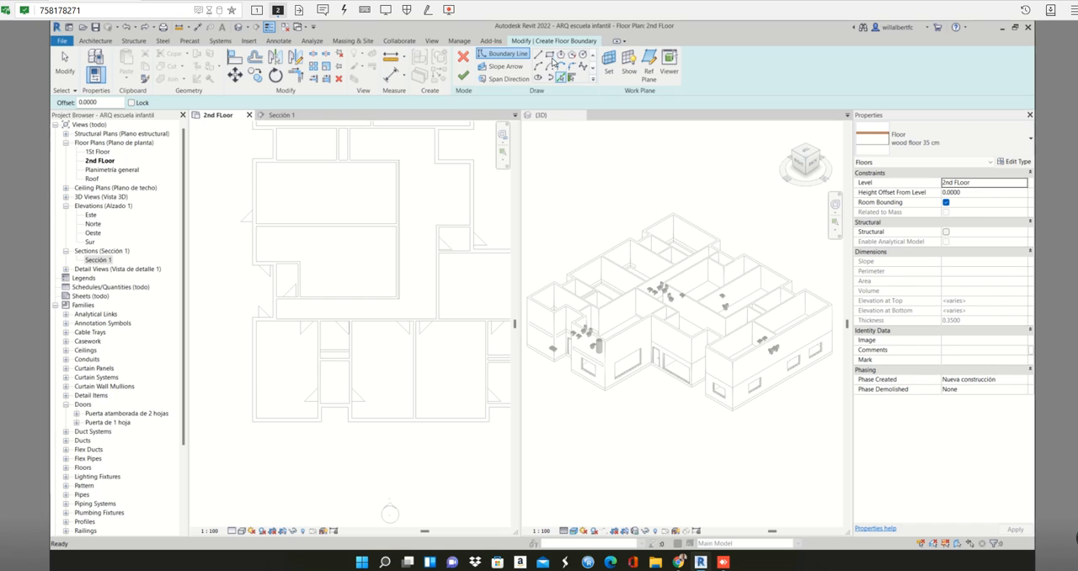
{"action": "left_click", "coordinate": [549, 56]}
{"action": "scroll", "coordinate": [278, 266], "scroll_direction": "up", "scroll_amount": 4}
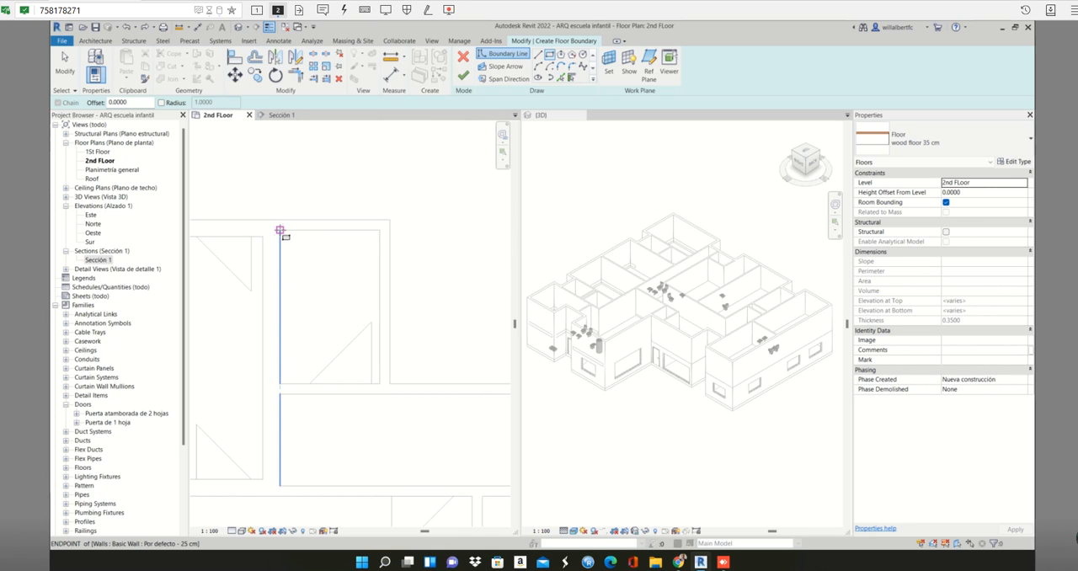
{"action": "left_click", "coordinate": [280, 229]}
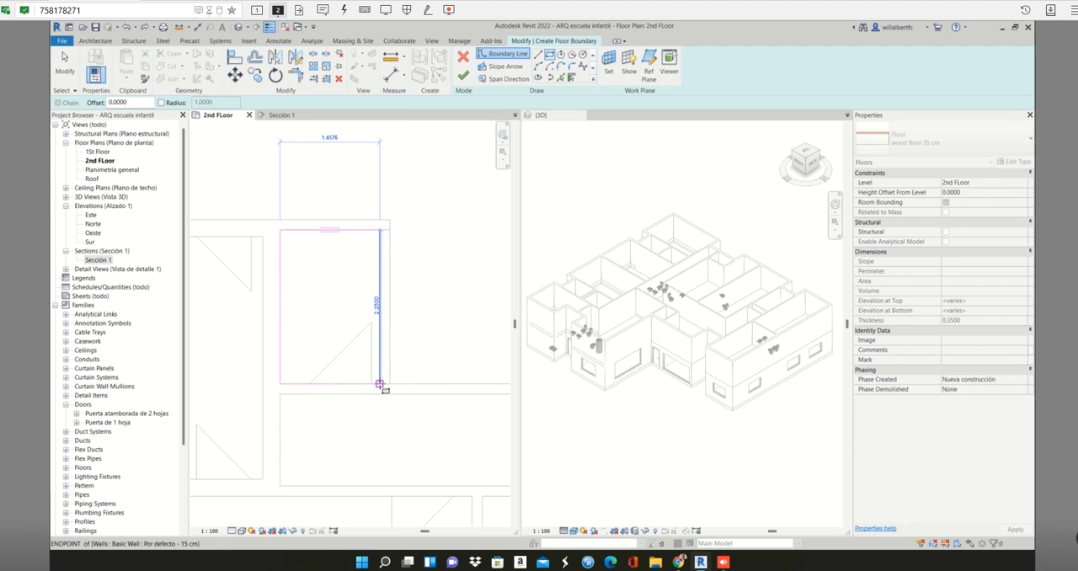
{"action": "left_click", "coordinate": [380, 384]}
{"action": "scroll", "coordinate": [384, 380], "scroll_direction": "down", "scroll_amount": 2}
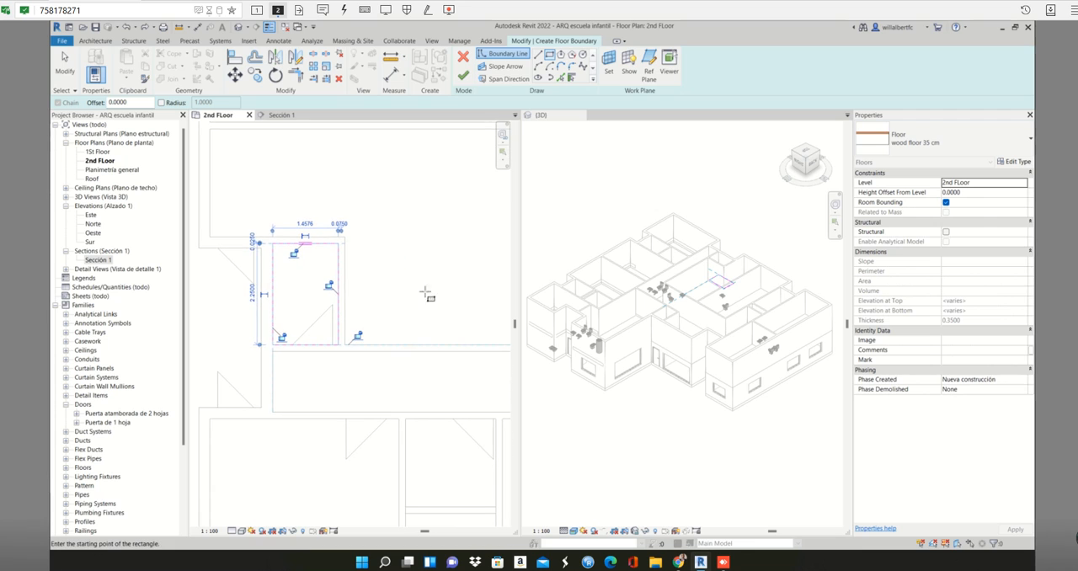
- Finish the small room's floor sketch, decline attaching the walls to the floor, and deselect the new floor
{"action": "left_click", "coordinate": [464, 75]}
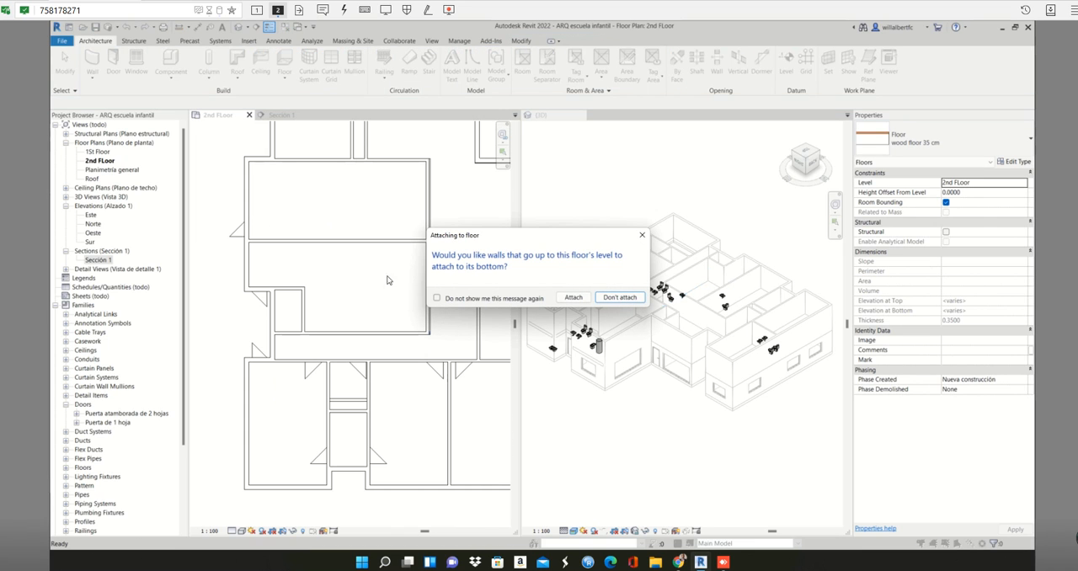
{"action": "left_click", "coordinate": [620, 298]}
{"action": "scroll", "coordinate": [306, 316], "scroll_direction": "up", "scroll_amount": 3}
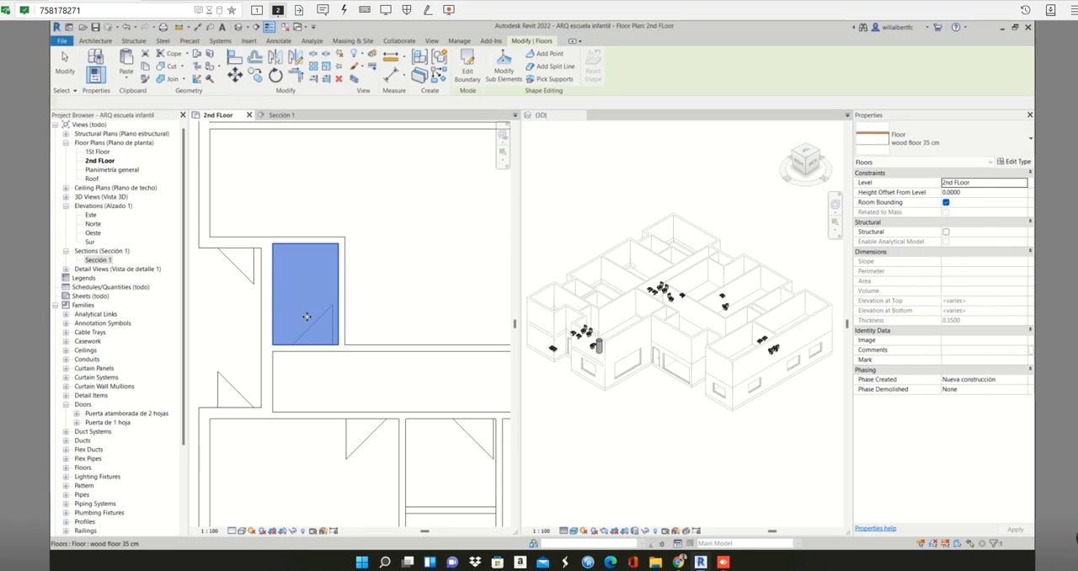
{"action": "scroll", "coordinate": [362, 301], "scroll_direction": "down", "scroll_amount": 5}
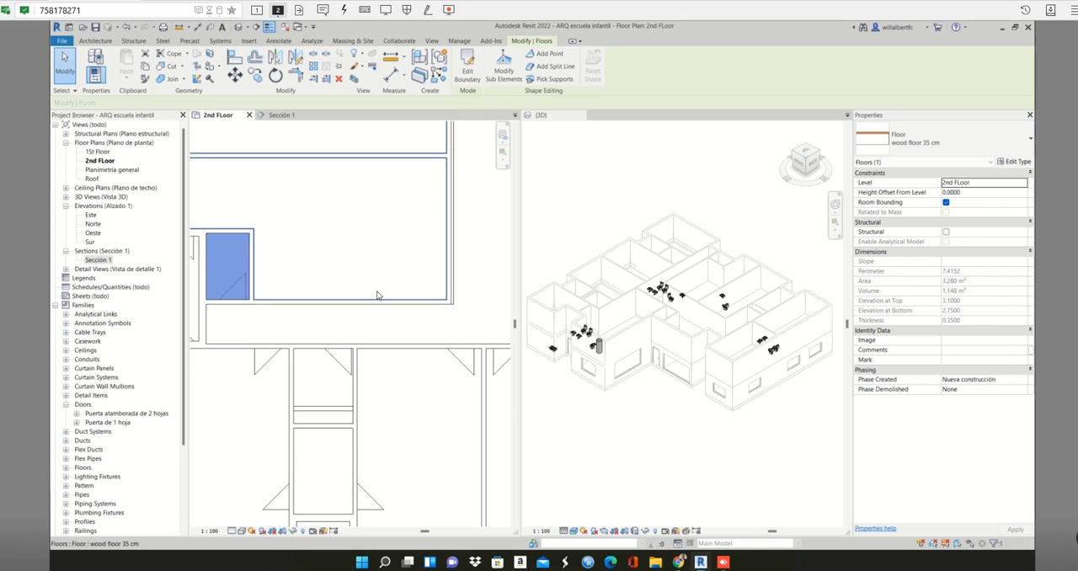
{"action": "left_click", "coordinate": [388, 310]}
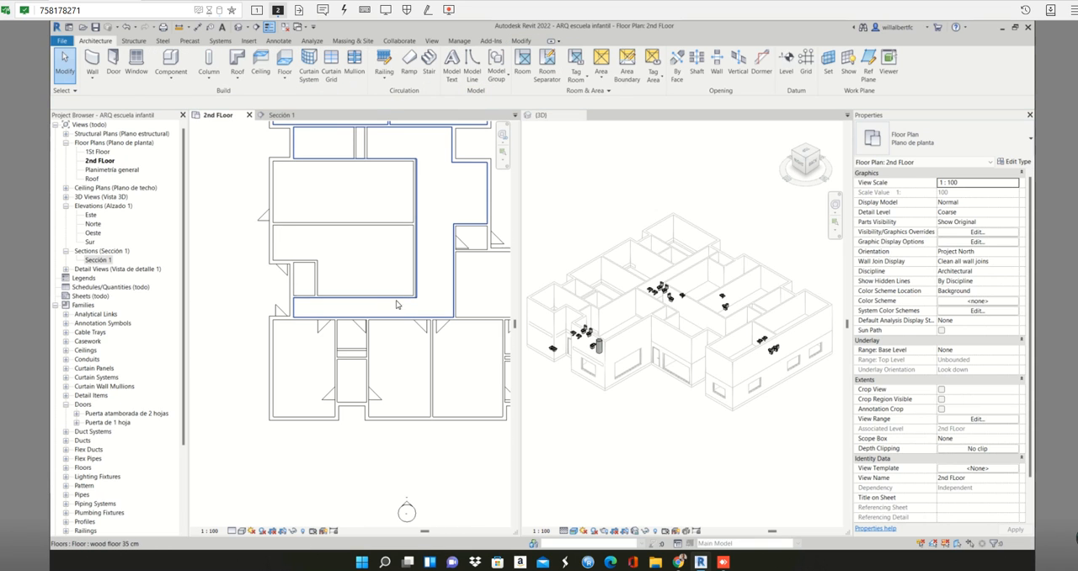
- Select the corridor floor next to the other small room and examine its edge around that room
{"action": "scroll", "coordinate": [465, 291], "scroll_direction": "down", "scroll_amount": 1}
{"action": "middle_click_drag", "start_coordinate": [465, 291], "coordinate": [354, 274]}
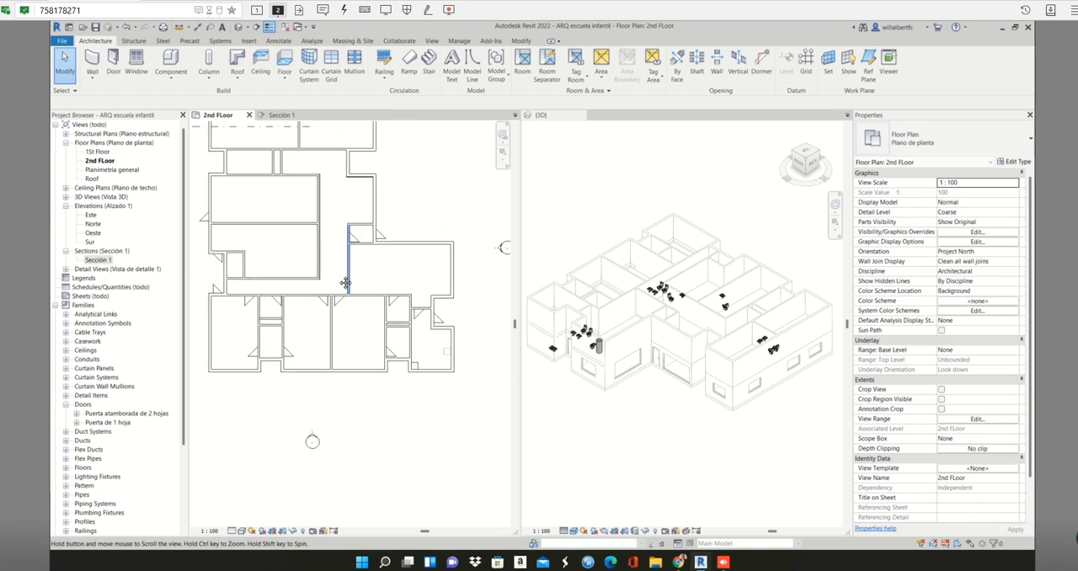
{"action": "scroll", "coordinate": [353, 280], "scroll_direction": "up", "scroll_amount": 1}
{"action": "scroll", "coordinate": [387, 260], "scroll_direction": "up", "scroll_amount": 1}
{"action": "scroll", "coordinate": [386, 262], "scroll_direction": "down", "scroll_amount": 1}
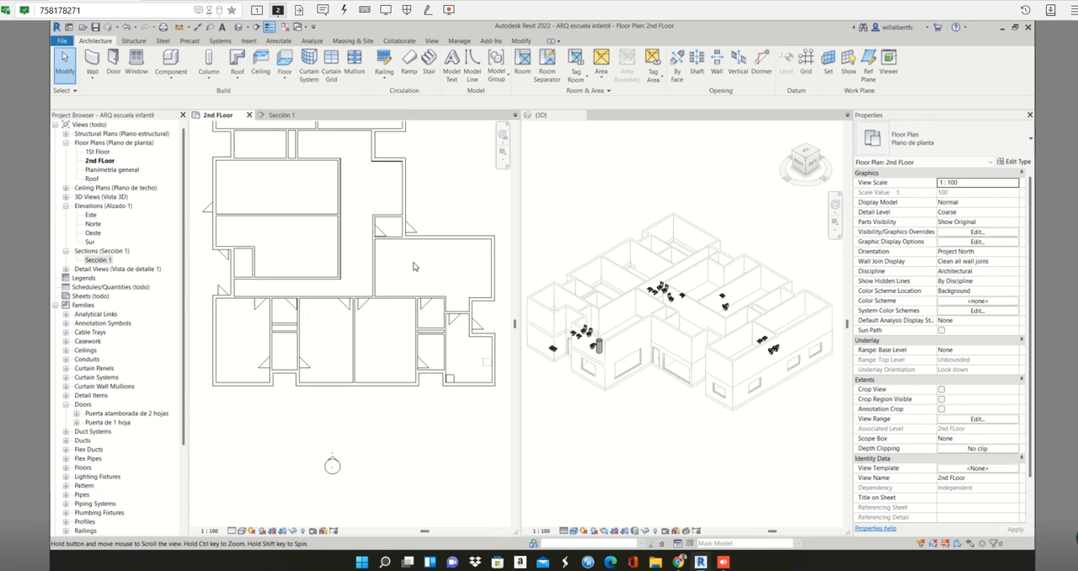
{"action": "scroll", "coordinate": [405, 240], "scroll_direction": "up", "scroll_amount": 2}
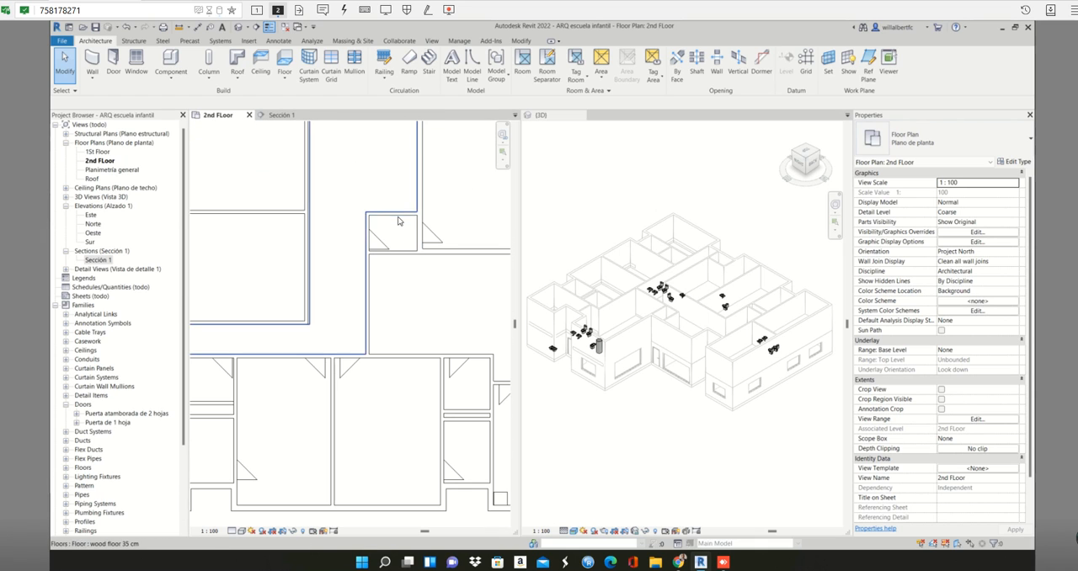
{"action": "scroll", "coordinate": [375, 233], "scroll_direction": "up", "scroll_amount": 1}
{"action": "scroll", "coordinate": [375, 233], "scroll_direction": "up", "scroll_amount": 2}
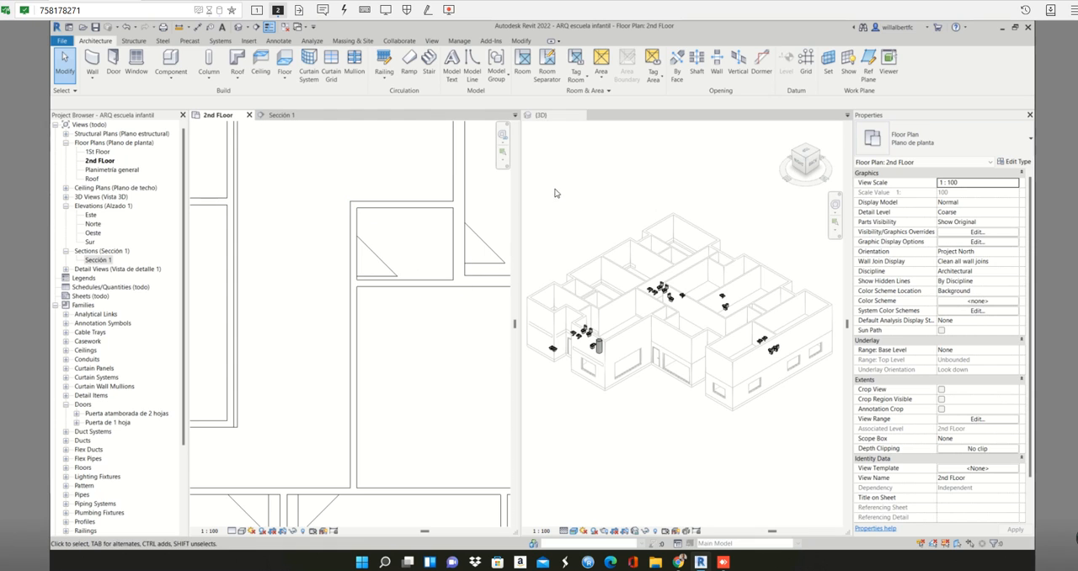
{"action": "left_click", "coordinate": [415, 177]}
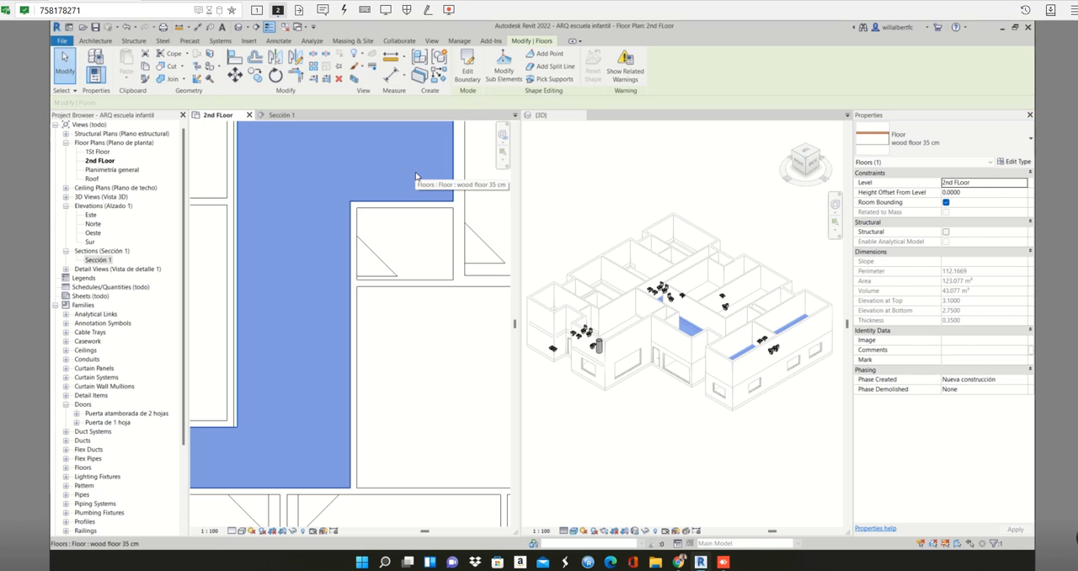
- Examine the corridor floor from above in 3D, and select the 25 cm wall on the right side of the small room
{"action": "left_click", "coordinate": [792, 318]}
{"action": "middle_click_drag", "start_coordinate": [774, 347], "coordinate": [735, 455], "text": "shift"}
{"action": "scroll", "coordinate": [786, 353], "scroll_direction": "up", "scroll_amount": 4}
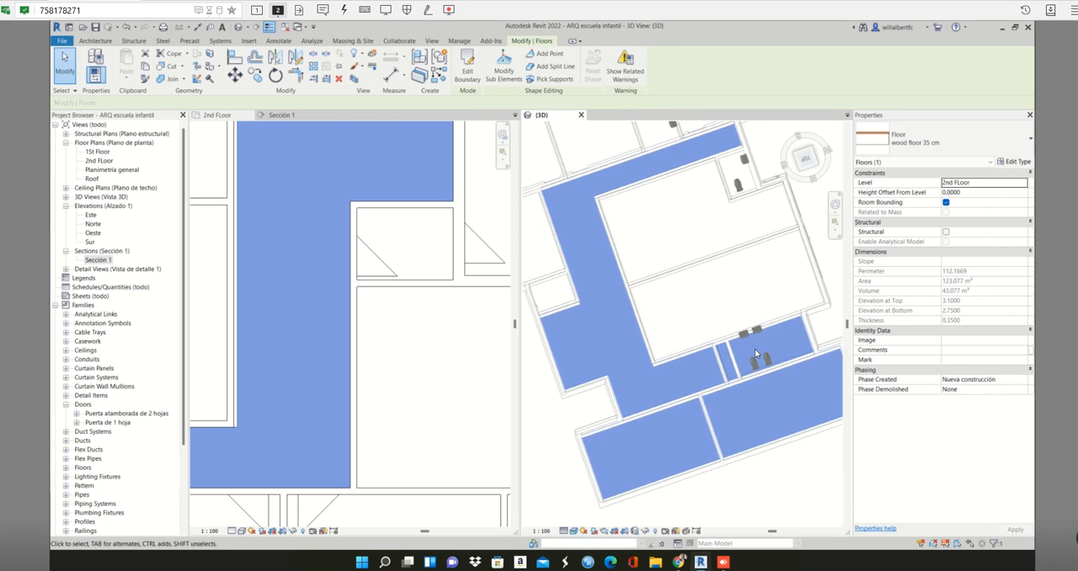
{"action": "left_click", "coordinate": [434, 244]}
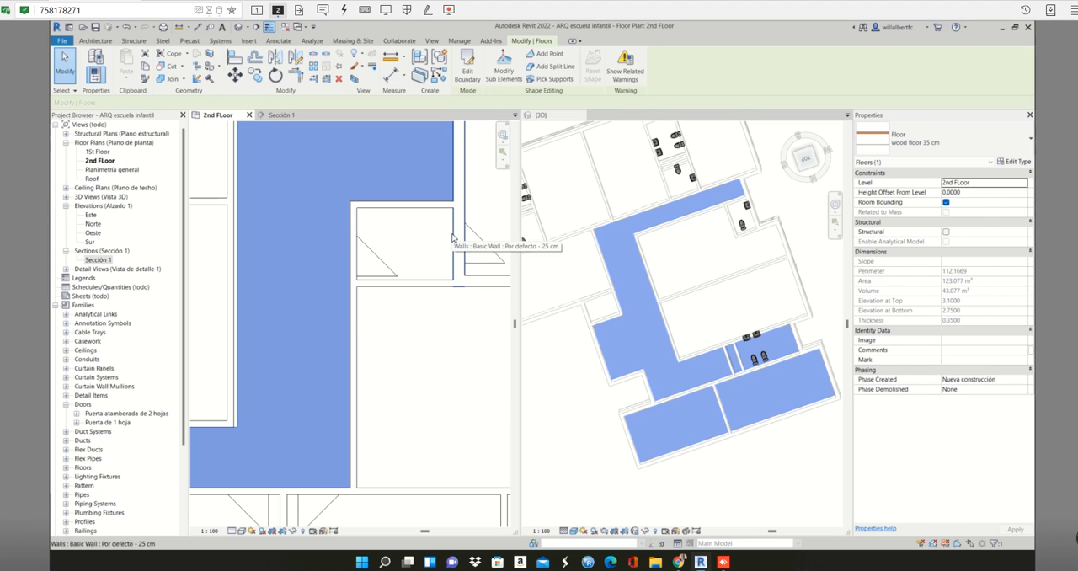
{"action": "left_click", "coordinate": [453, 239]}
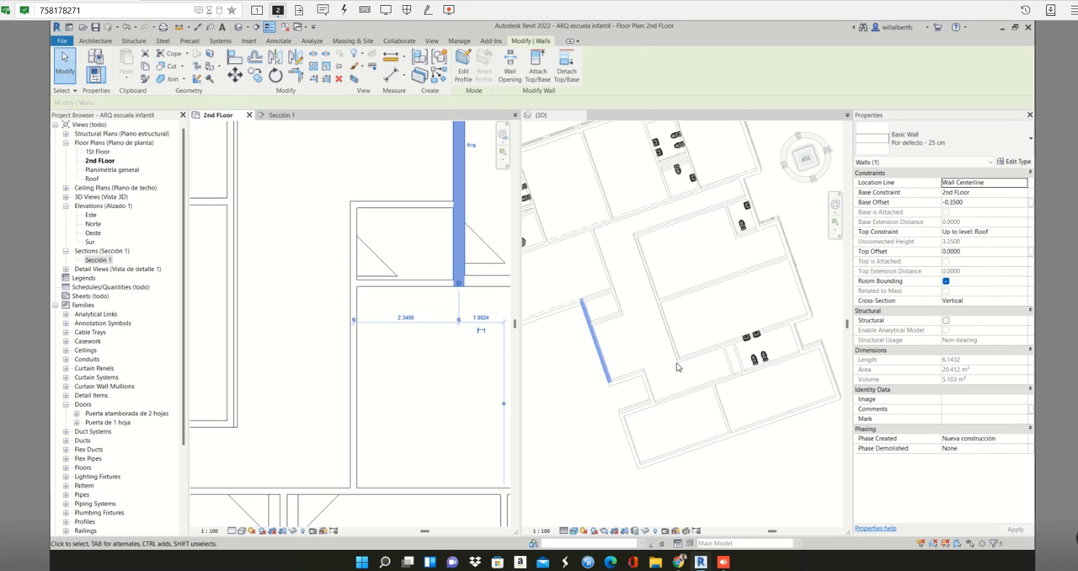
- Start a floor matching the 35 cm wood corridor floor and sketch a rectangle, about 2.14 by 1.60 m, inside the other small room
{"action": "left_click", "coordinate": [728, 362]}
{"action": "middle_click_drag", "start_coordinate": [628, 347], "coordinate": [723, 342], "text": "shift"}
{"action": "key", "text": "Escape"}
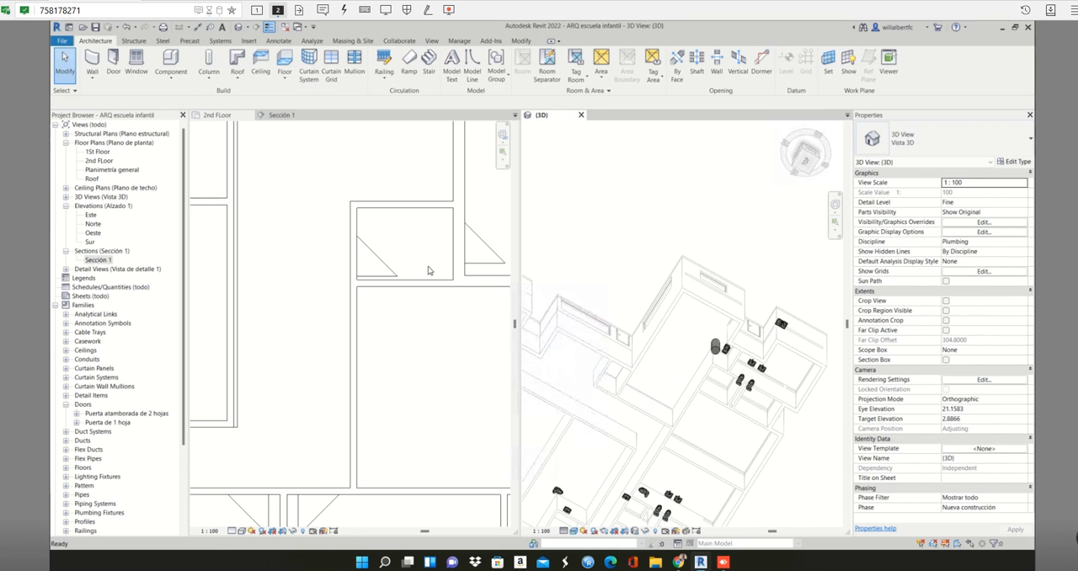
{"action": "left_click", "coordinate": [430, 258]}
{"action": "left_click", "coordinate": [442, 167]}
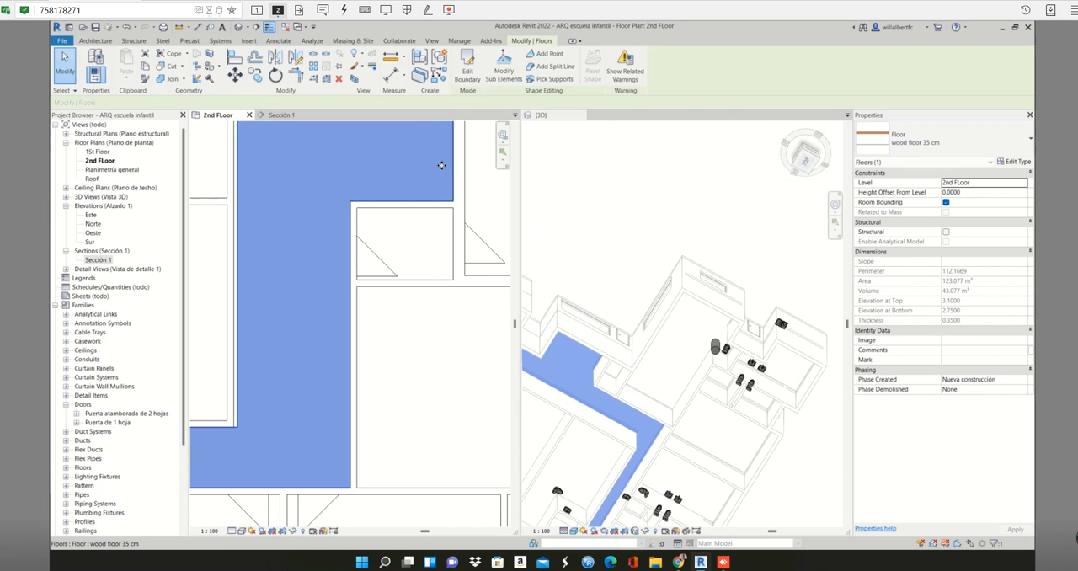
{"action": "double_click", "coordinate": [441, 171]}
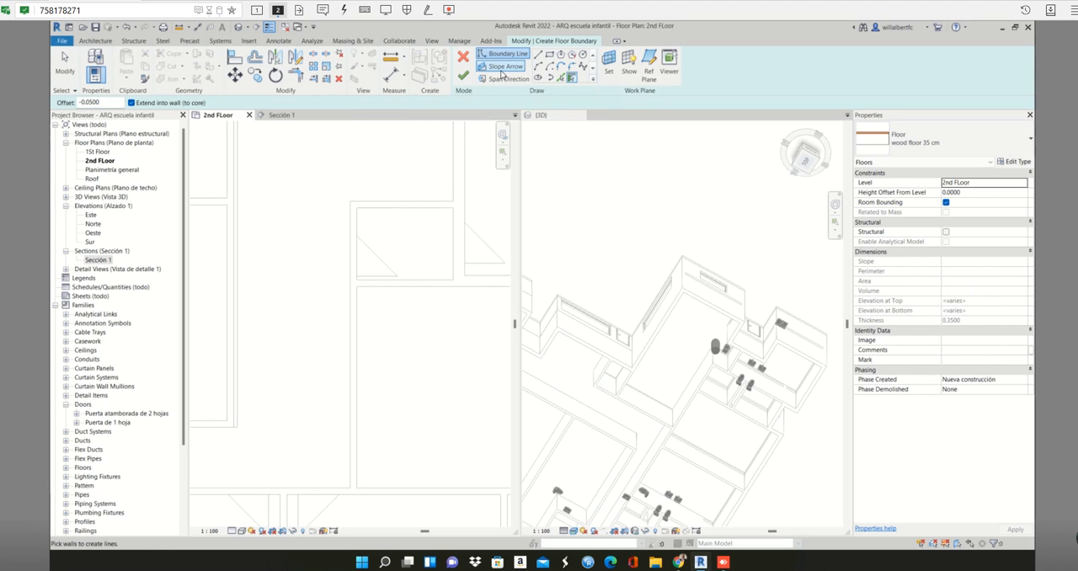
{"action": "left_click", "coordinate": [549, 54]}
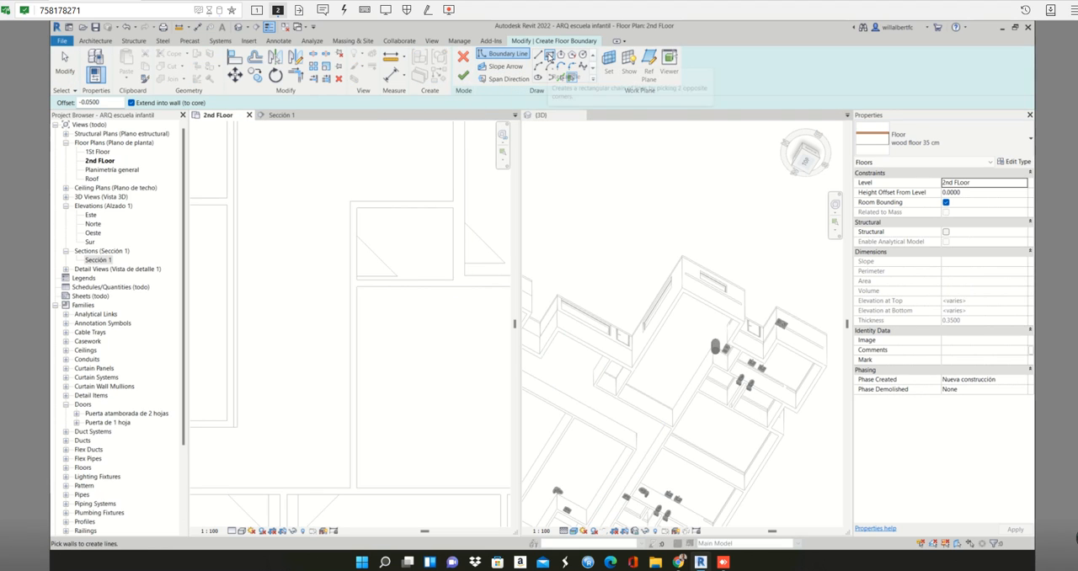
{"action": "left_click", "coordinate": [358, 209]}
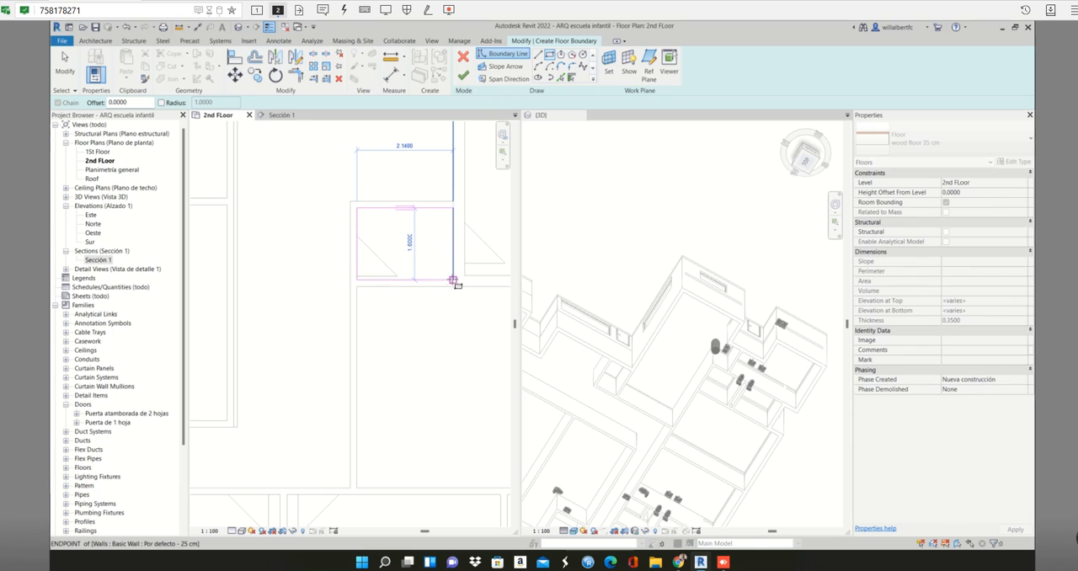
{"action": "left_click", "coordinate": [453, 280]}
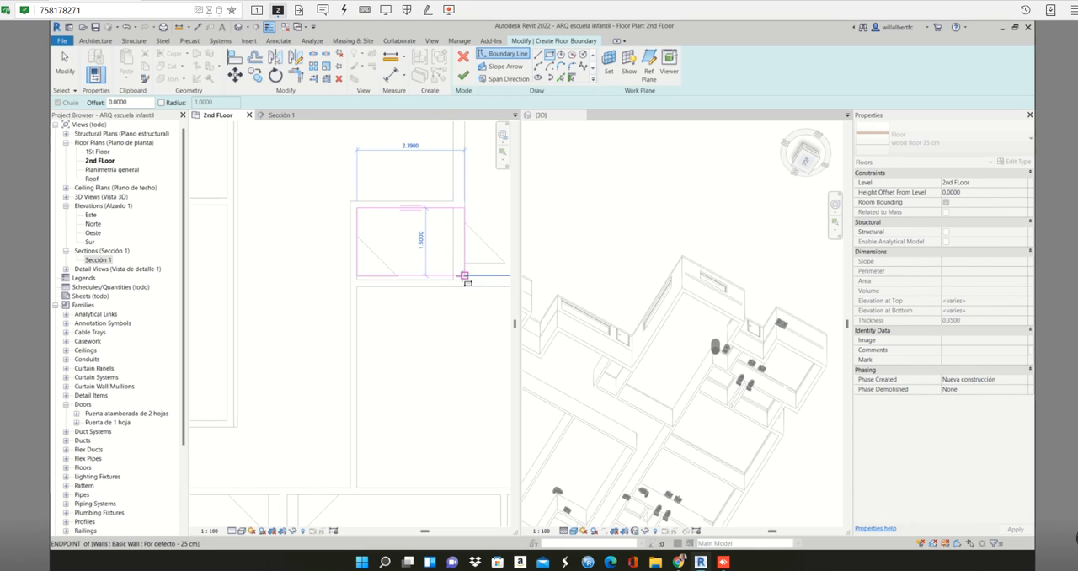
- Finish the small room's floor sketch, decline attaching the walls to it, and deselect the new floor
{"action": "scroll", "coordinate": [452, 280], "scroll_direction": "up", "scroll_amount": 3}
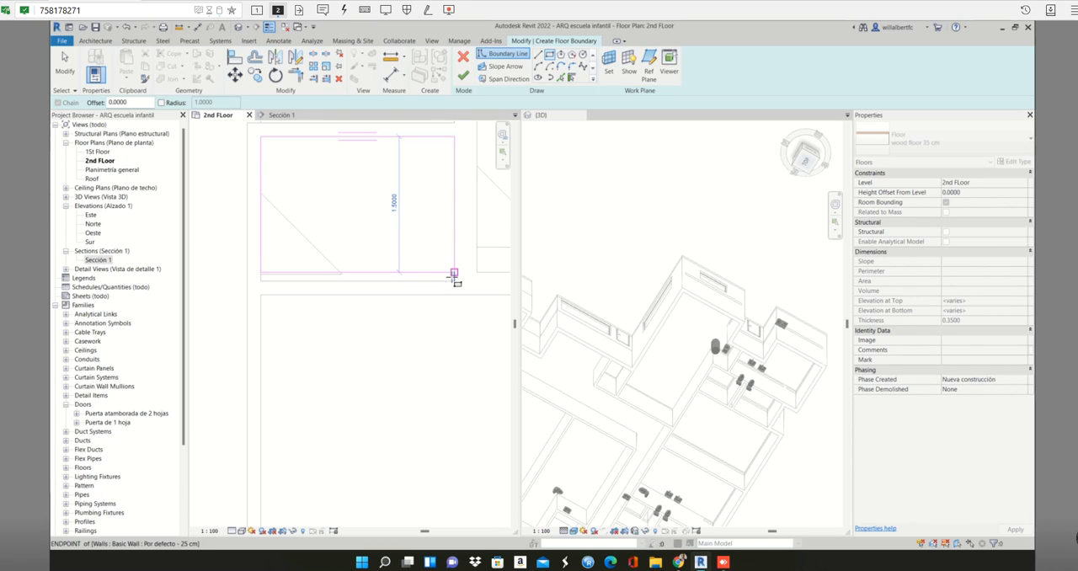
{"action": "scroll", "coordinate": [488, 280], "scroll_direction": "down", "scroll_amount": 3}
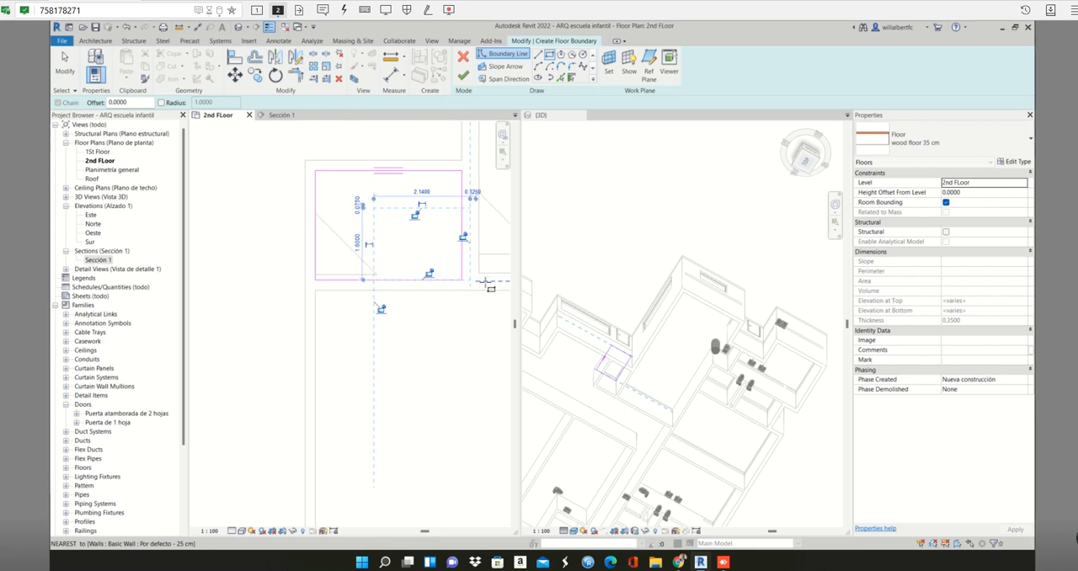
{"action": "scroll", "coordinate": [494, 288], "scroll_direction": "up", "scroll_amount": 3}
{"action": "scroll", "coordinate": [485, 287], "scroll_direction": "down", "scroll_amount": 3}
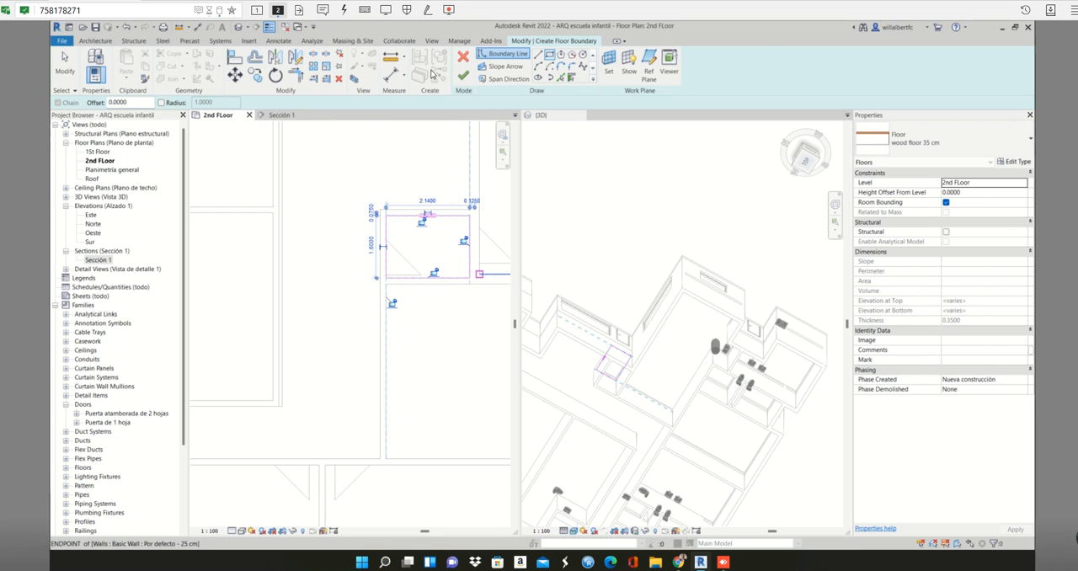
{"action": "left_click", "coordinate": [463, 76]}
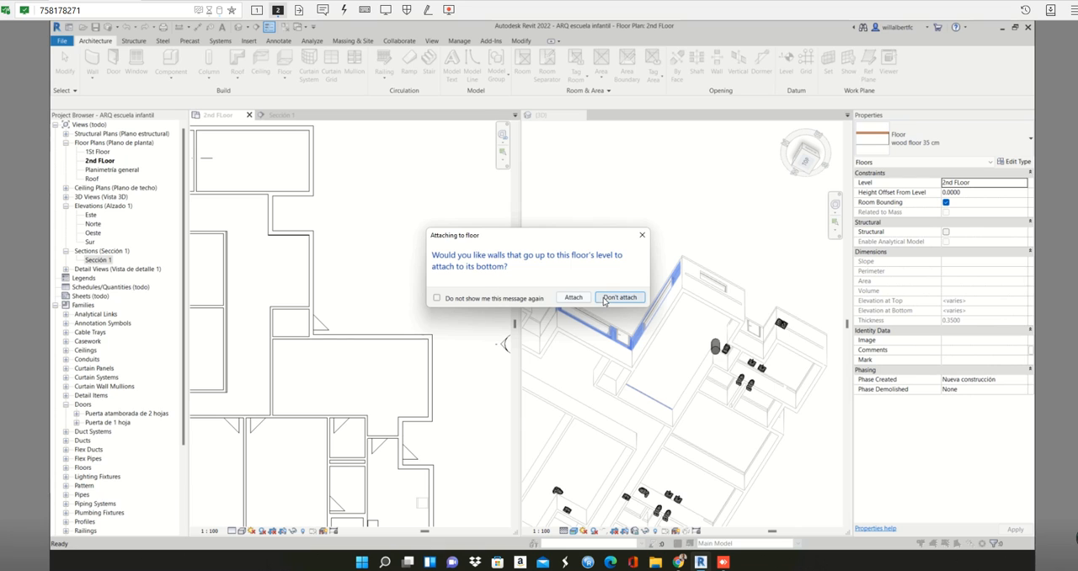
{"action": "left_click", "coordinate": [619, 297]}
{"action": "scroll", "coordinate": [483, 336], "scroll_direction": "up", "scroll_amount": 3}
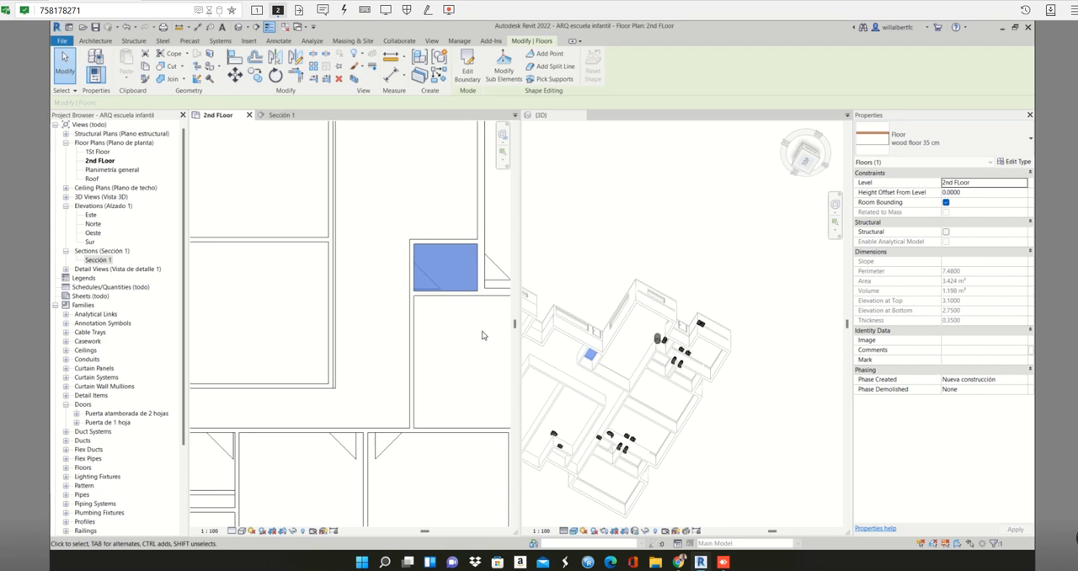
{"action": "scroll", "coordinate": [482, 335], "scroll_direction": "down", "scroll_amount": 5}
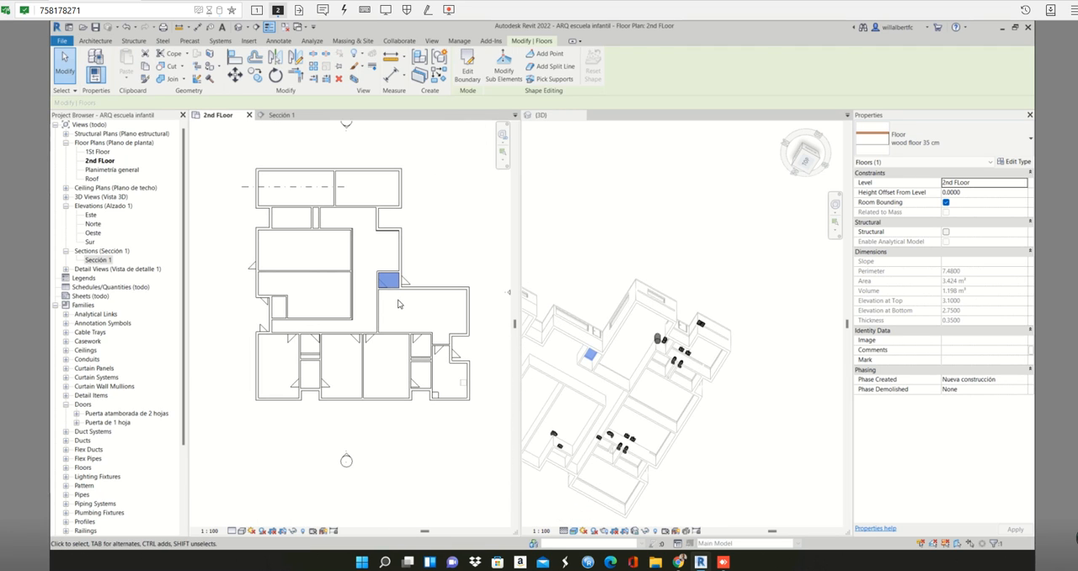
{"action": "left_click", "coordinate": [398, 299]}
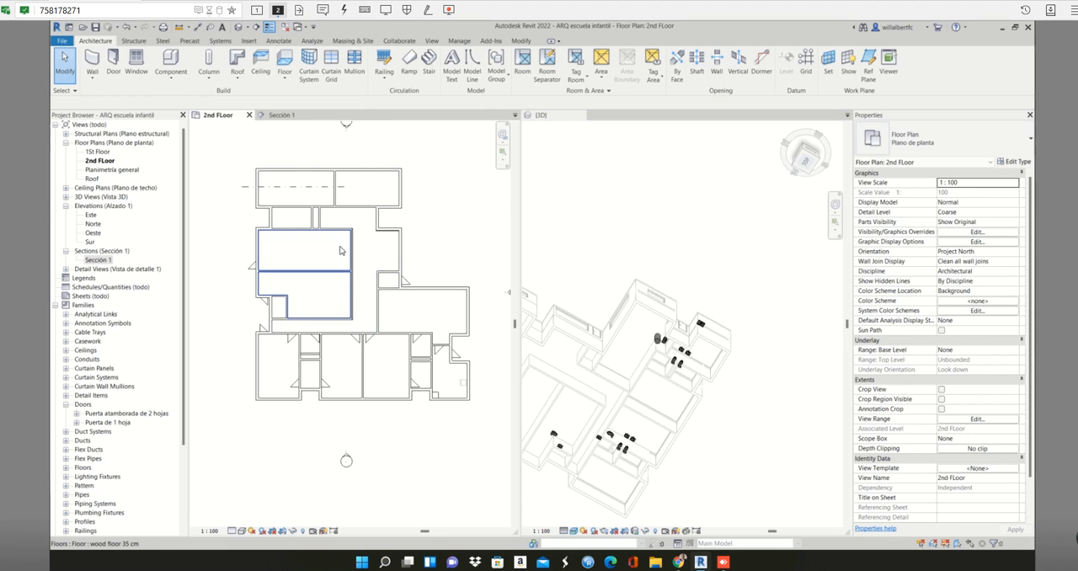
- Start another 35 cm wood floor matching the small room's, and pick the large adjoining room's upper inner wall face as a boundary line
{"action": "scroll", "coordinate": [341, 303], "scroll_direction": "up", "scroll_amount": 5}
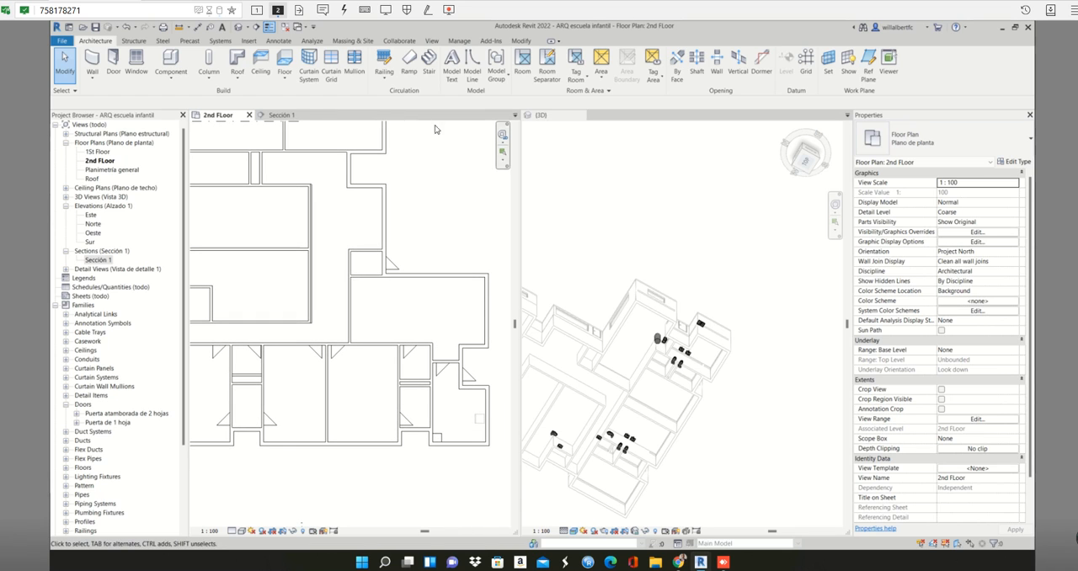
{"action": "left_click", "coordinate": [373, 266]}
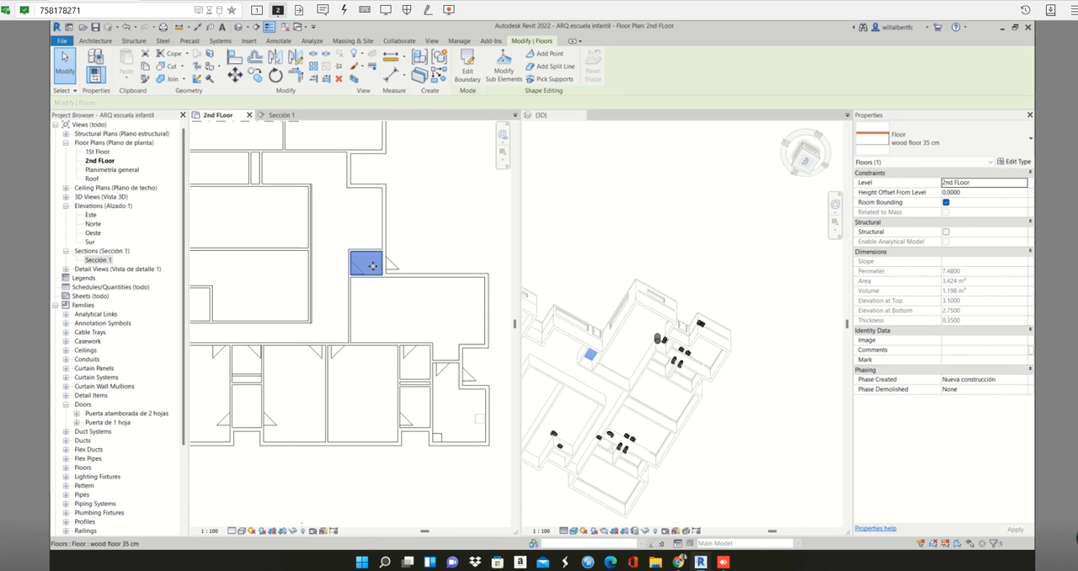
{"action": "double_click", "coordinate": [378, 275]}
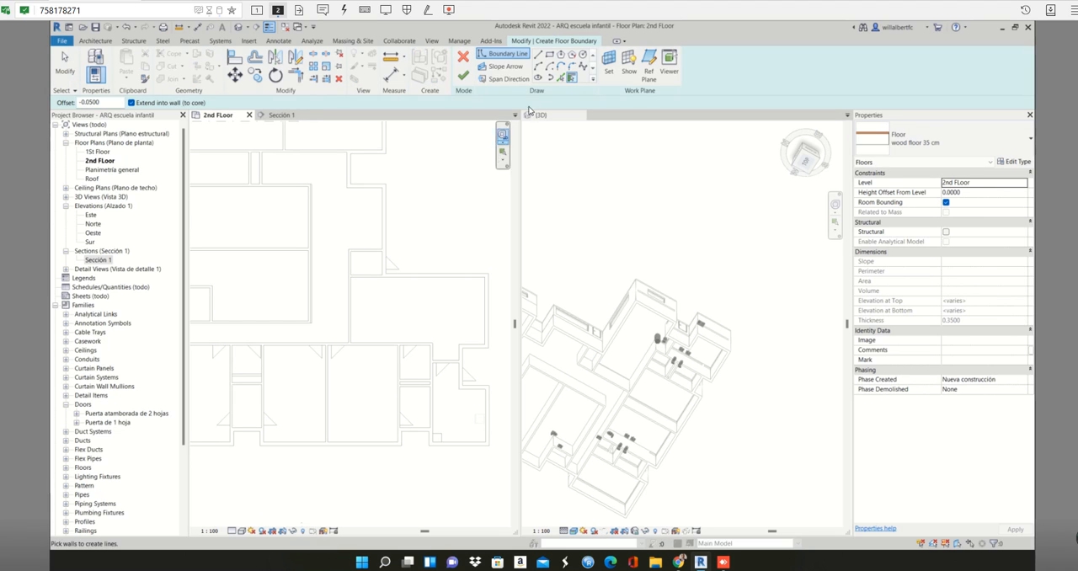
{"action": "left_click", "coordinate": [562, 77]}
{"action": "scroll", "coordinate": [391, 286], "scroll_direction": "up", "scroll_amount": 3}
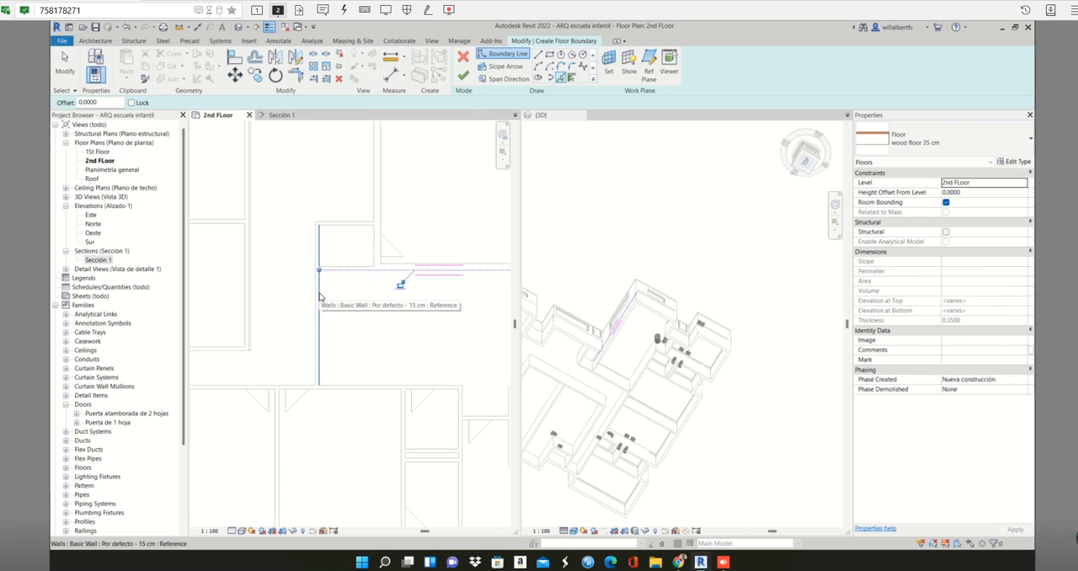
- Add the inner face of the large room's left wall to the floor boundary
{"action": "key", "text": "Tab"}
{"action": "key", "text": "Tab"}
{"action": "key", "text": "Tab"}
{"action": "key", "text": "Tab"}
{"action": "key", "text": "Tab"}
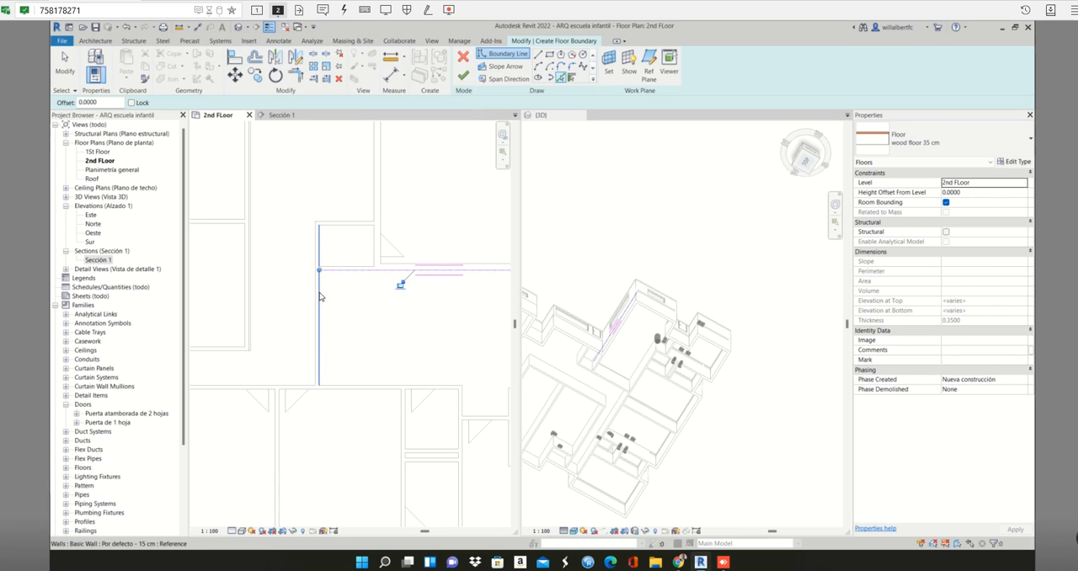
{"action": "key", "text": "Tab"}
{"action": "key", "text": "Tab"}
{"action": "scroll", "coordinate": [362, 350], "scroll_direction": "down", "scroll_amount": 1}
{"action": "middle_click_drag", "start_coordinate": [361, 349], "coordinate": [288, 322]}
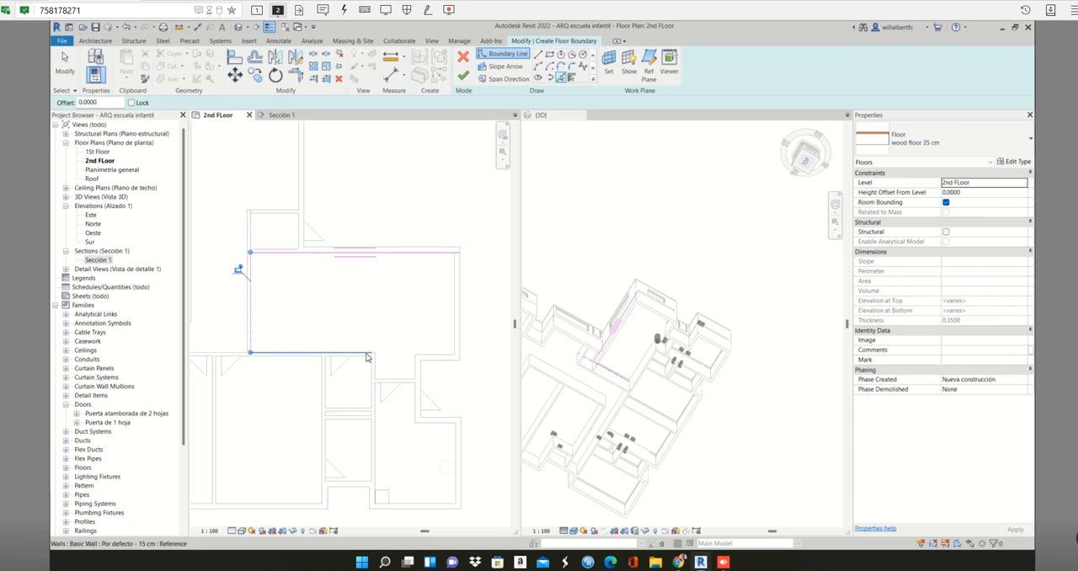
- Undo the wrongly picked lower wall line, and trace the correct lower wall face plus the recess's left and lower faces as boundary lines
{"action": "left_click", "coordinate": [366, 355]}
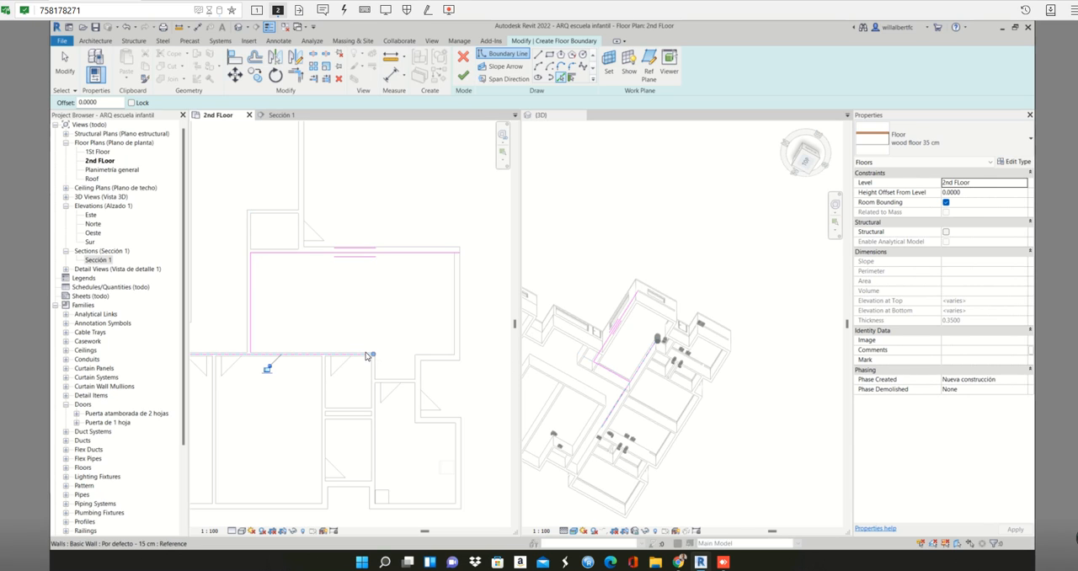
{"action": "key", "text": "ctrl+z"}
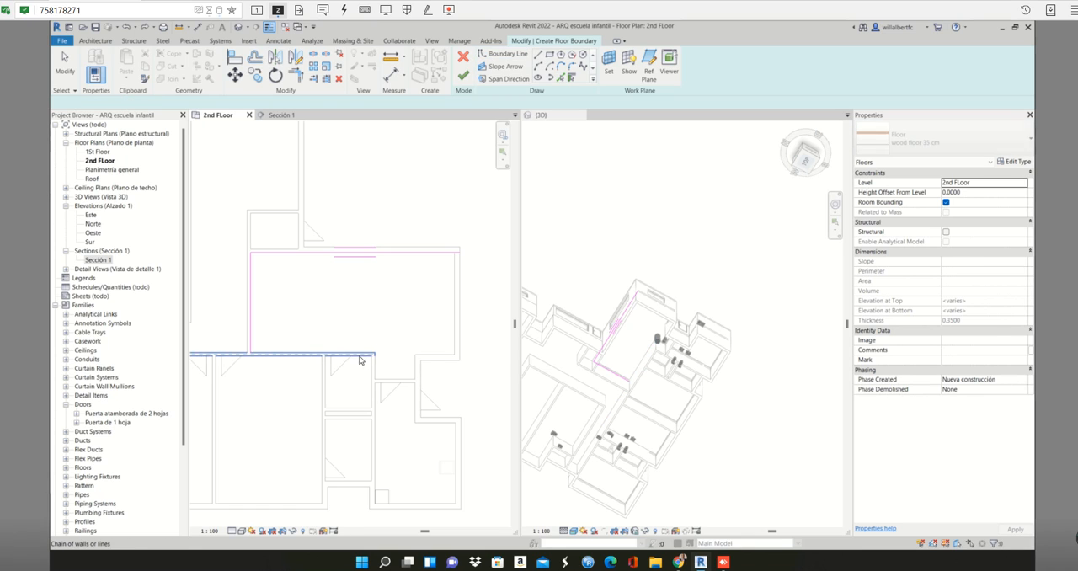
{"action": "scroll", "coordinate": [359, 355], "scroll_direction": "up", "scroll_amount": 2}
{"action": "left_click", "coordinate": [360, 355]}
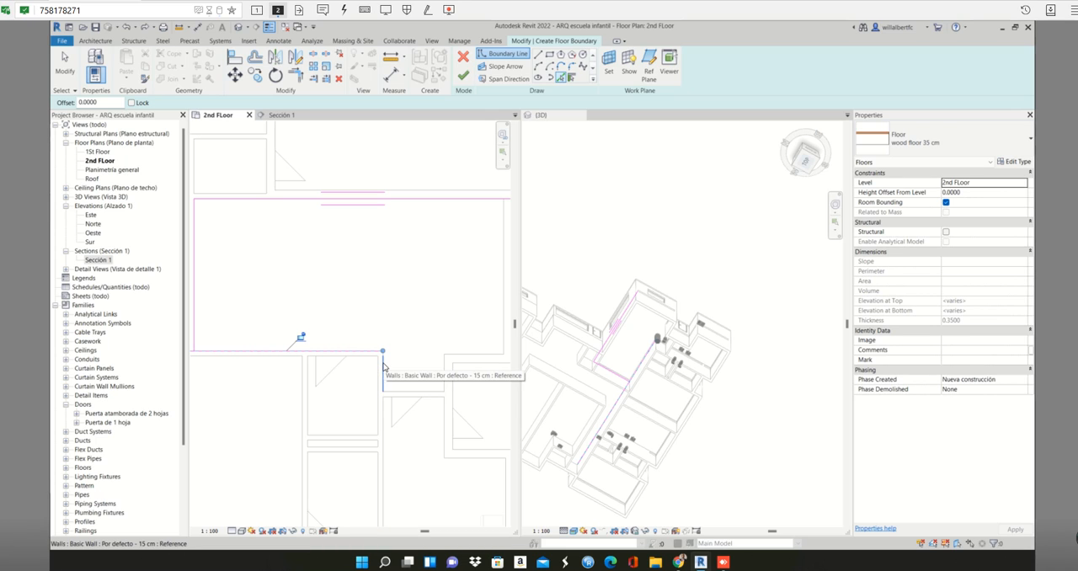
{"action": "left_click", "coordinate": [383, 366]}
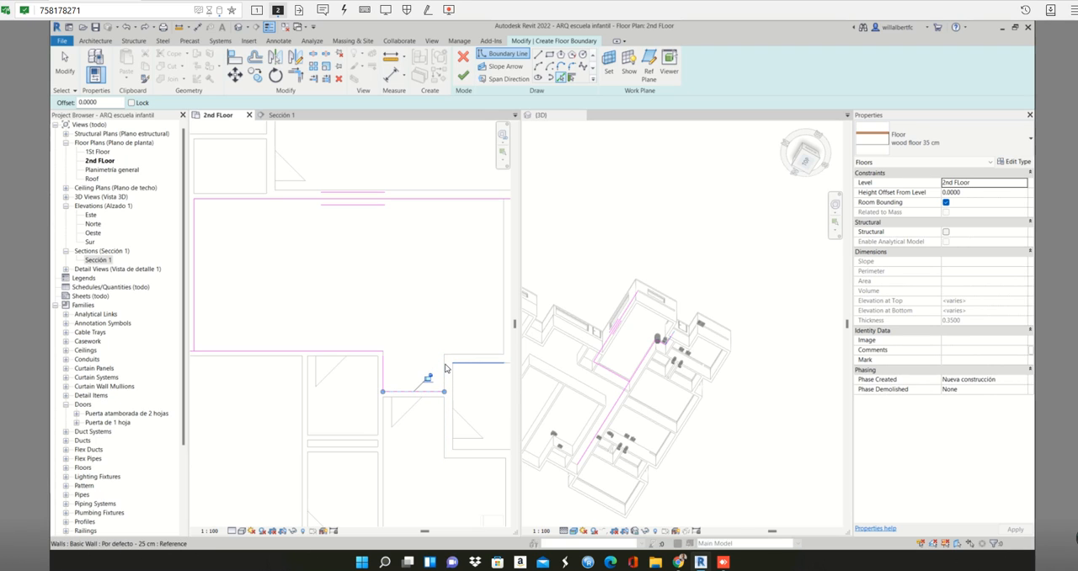
- Pick the wall face on the right side of the recess as a boundary line
{"action": "key", "text": "Tab"}
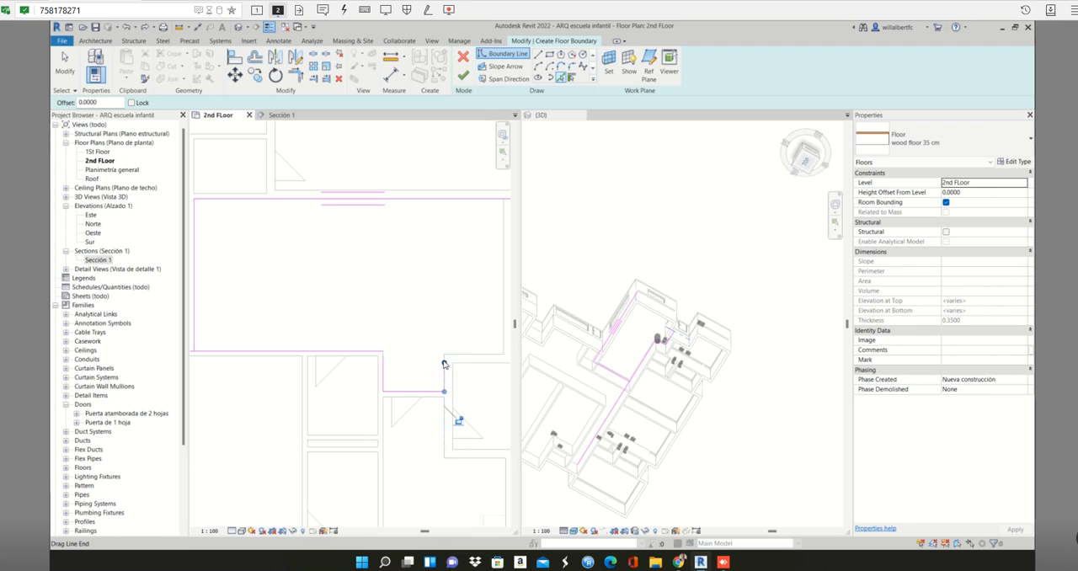
{"action": "scroll", "coordinate": [444, 361], "scroll_direction": "up", "scroll_amount": 2}
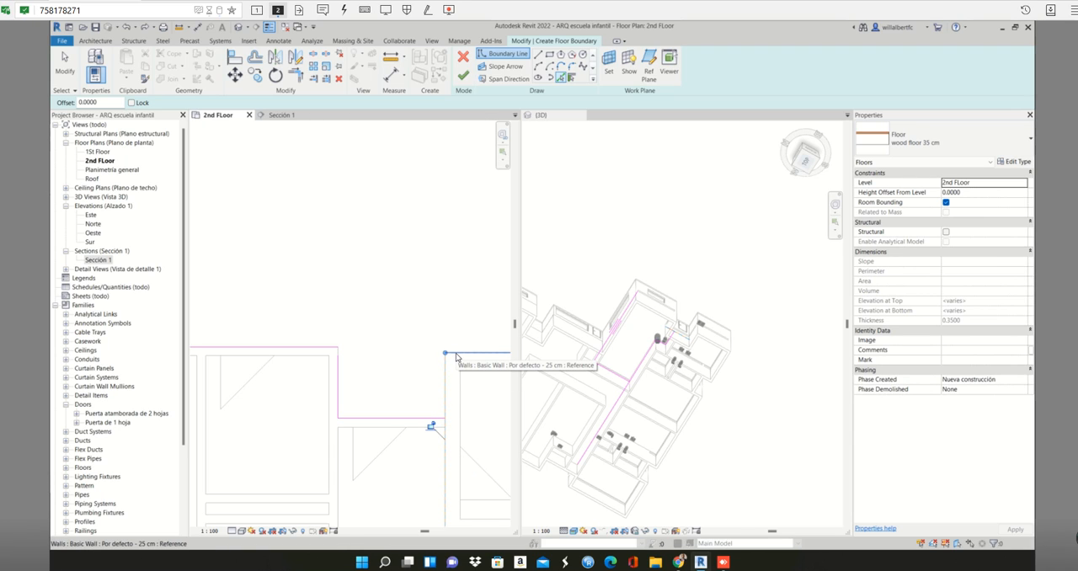
{"action": "left_click", "coordinate": [431, 425]}
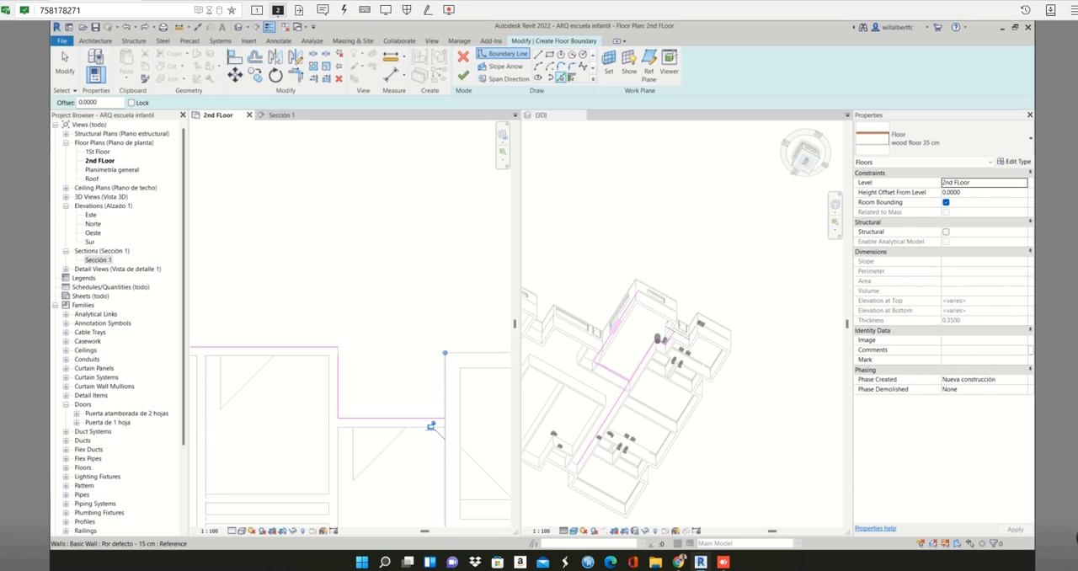
{"action": "middle_click_drag", "start_coordinate": [459, 381], "coordinate": [445, 380]}
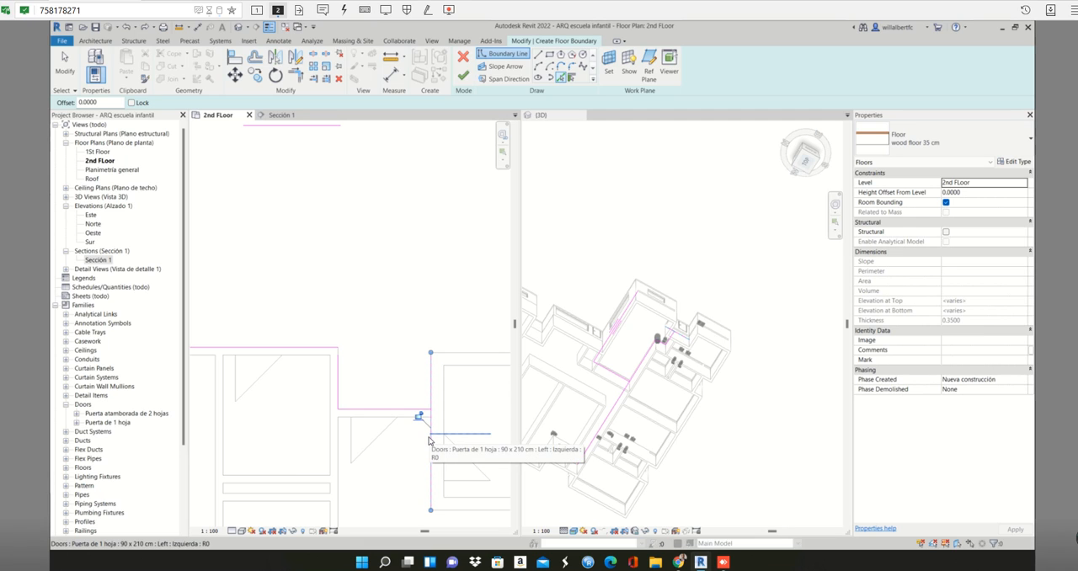
- Turn off the thin-lines display and inspect the floor boundary along the upper wall and around the recess corners
{"action": "scroll", "coordinate": [430, 439], "scroll_direction": "down", "scroll_amount": 2}
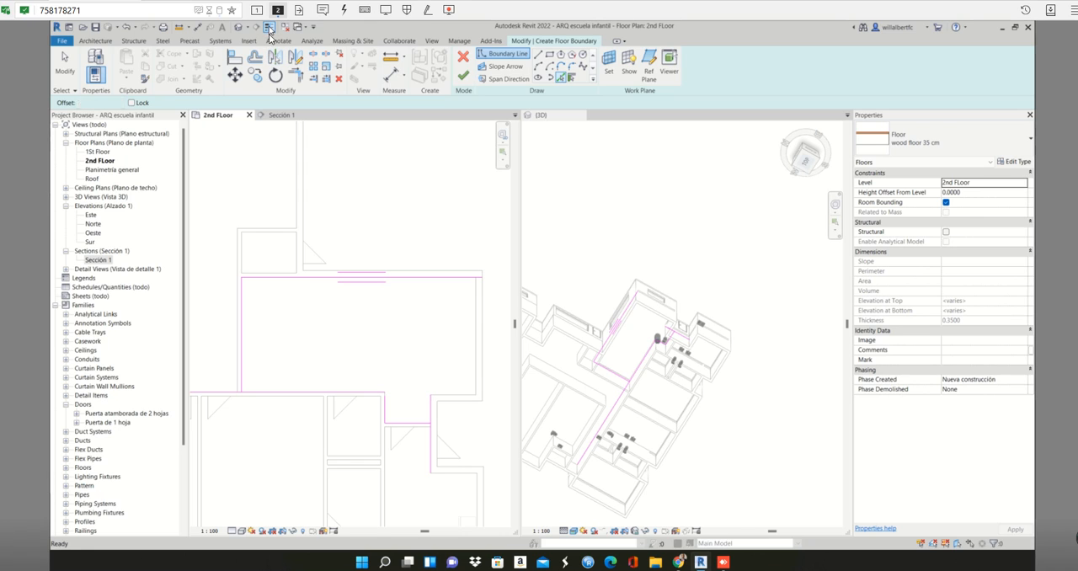
{"action": "scroll", "coordinate": [364, 291], "scroll_direction": "up", "scroll_amount": 2}
{"action": "scroll", "coordinate": [365, 291], "scroll_direction": "up", "scroll_amount": 2}
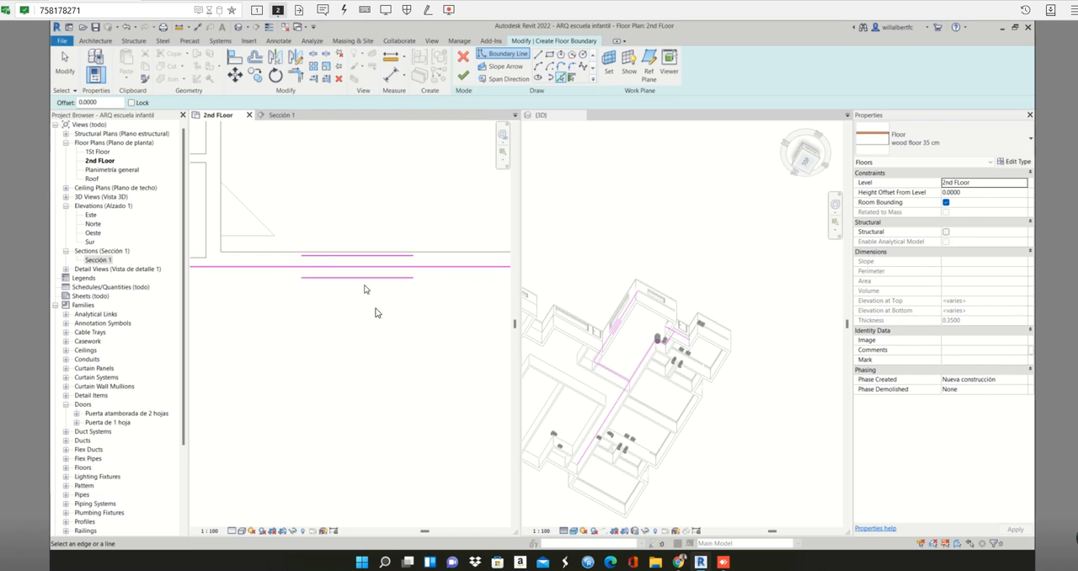
{"action": "middle_click_drag", "start_coordinate": [374, 303], "coordinate": [354, 181]}
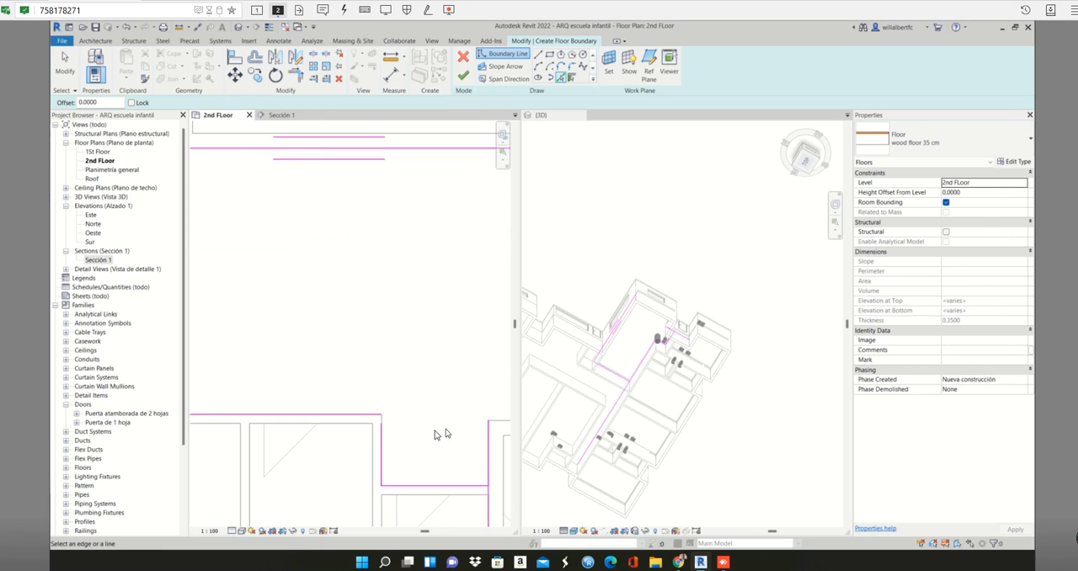
{"action": "scroll", "coordinate": [397, 431], "scroll_direction": "up", "scroll_amount": 2}
{"action": "scroll", "coordinate": [337, 400], "scroll_direction": "down", "scroll_amount": 2}
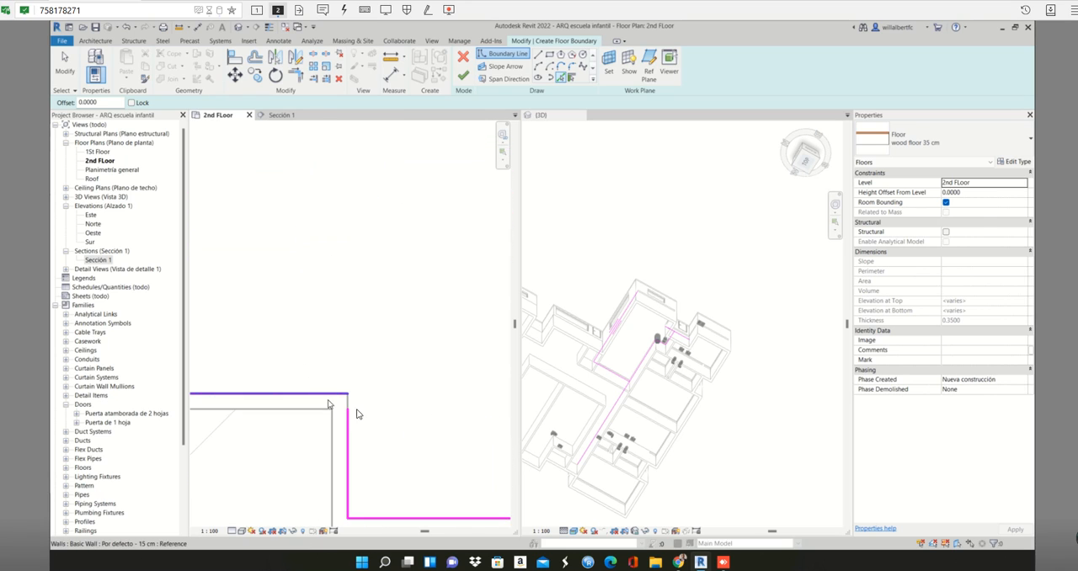
- Toggle the thin-lines display repeatedly to compare line weights at the recess corner, leaving it off
{"action": "left_click", "coordinate": [270, 28]}
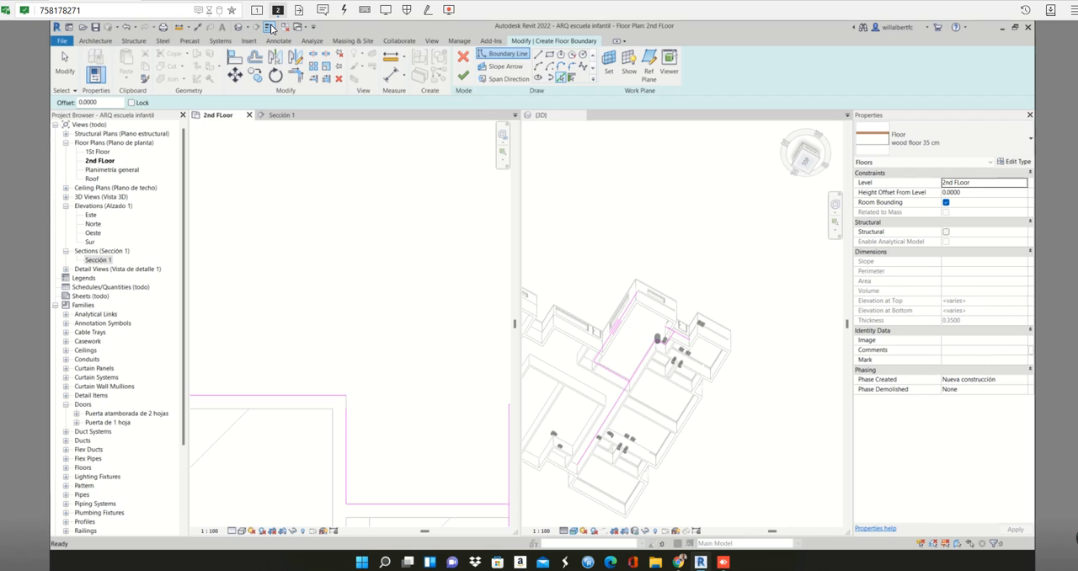
{"action": "left_click", "coordinate": [270, 29]}
{"action": "left_click", "coordinate": [270, 28]}
{"action": "left_click", "coordinate": [269, 29]}
{"action": "left_click", "coordinate": [270, 29]}
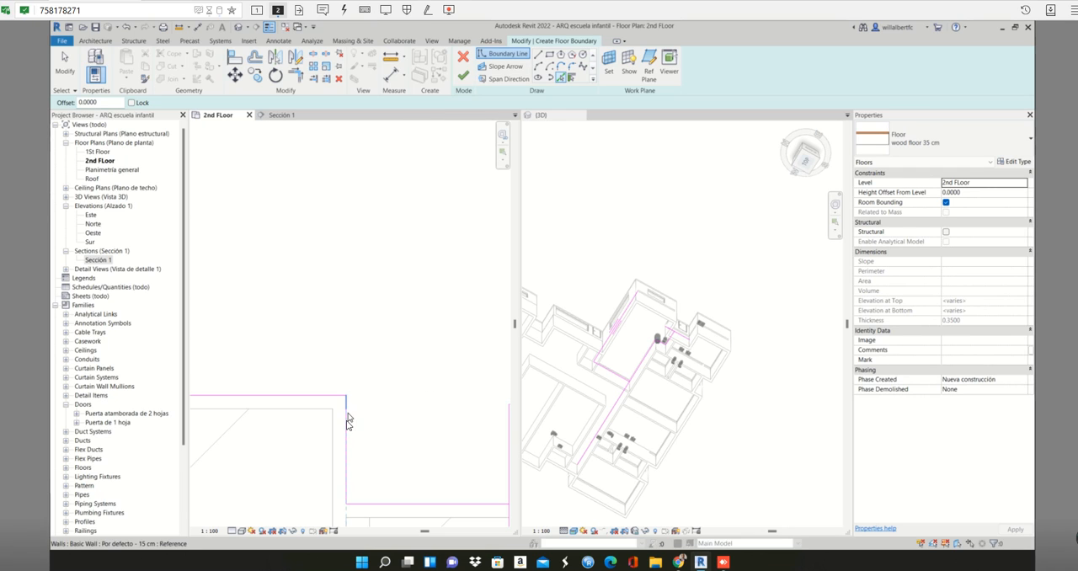
{"action": "left_click", "coordinate": [271, 29]}
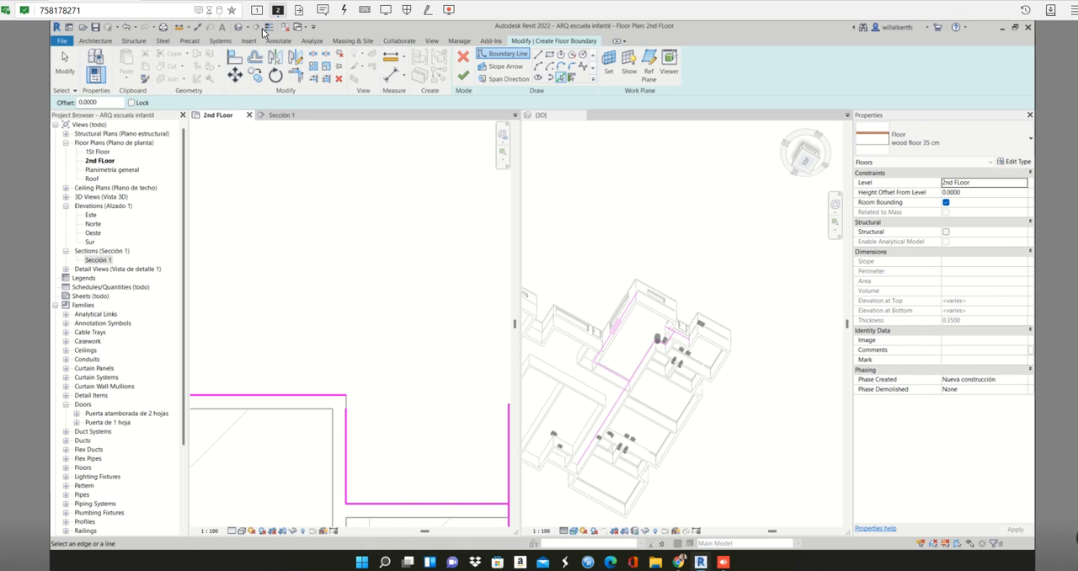
{"action": "scroll", "coordinate": [349, 434], "scroll_direction": "down", "scroll_amount": 3}
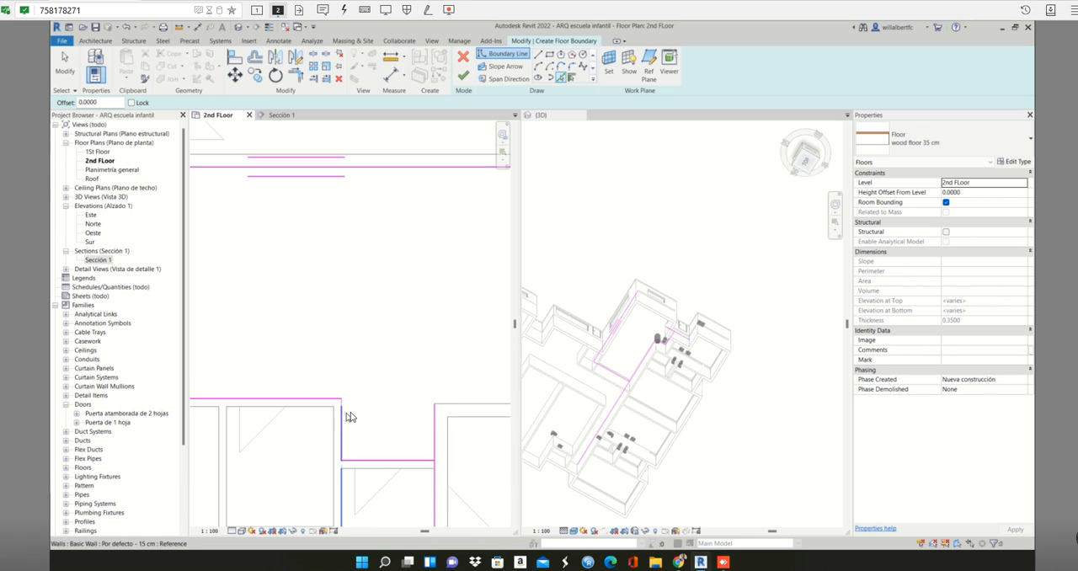
- Trim the room's left and lower boundary lines into a clean corner at the lower left
{"action": "left_click", "coordinate": [337, 402]}
{"action": "scroll", "coordinate": [349, 393], "scroll_direction": "down", "scroll_amount": 3}
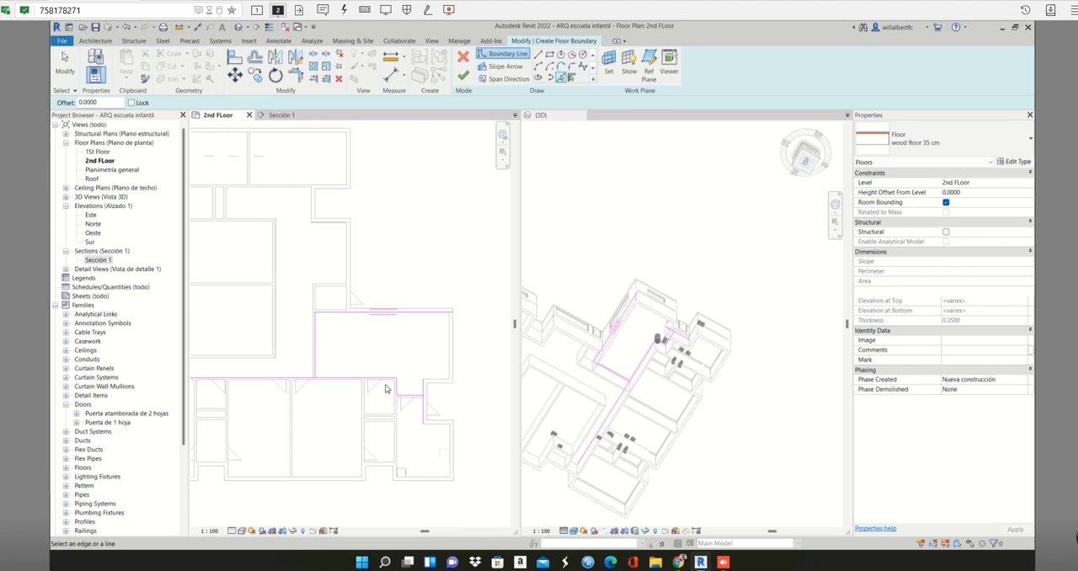
{"action": "scroll", "coordinate": [366, 383], "scroll_direction": "up", "scroll_amount": 3}
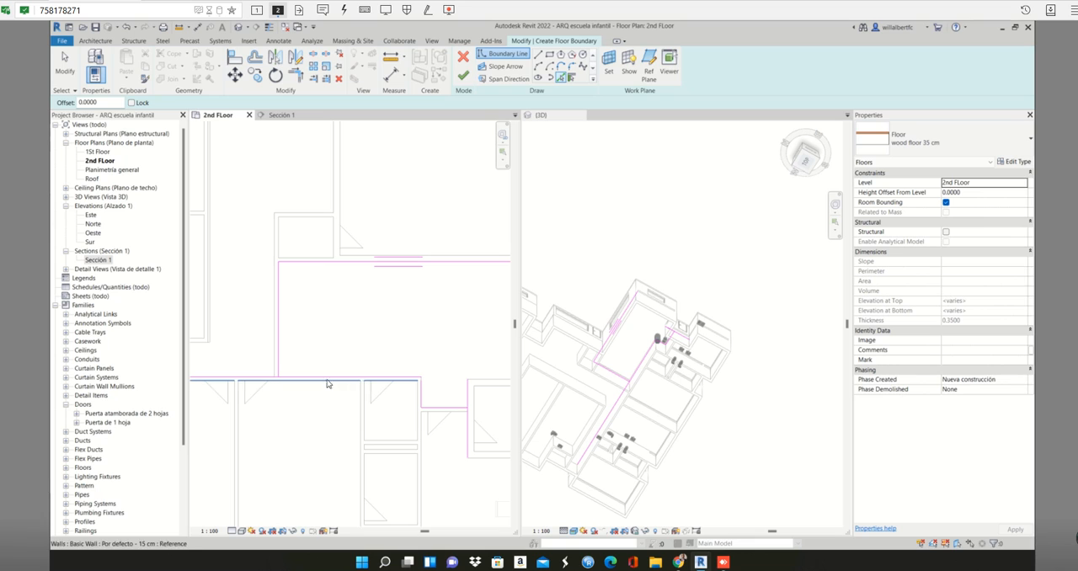
{"action": "key", "text": "Escape"}
{"action": "scroll", "coordinate": [295, 379], "scroll_direction": "up", "scroll_amount": 3}
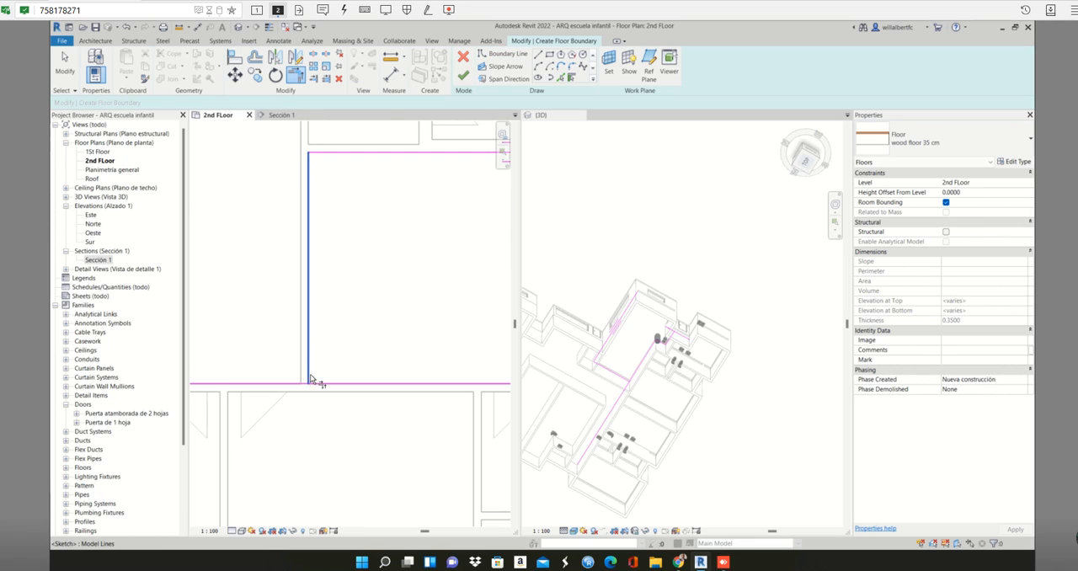
{"action": "key", "text": "t"}
{"action": "key", "text": "r"}
{"action": "scroll", "coordinate": [371, 352], "scroll_direction": "down", "scroll_amount": 3}
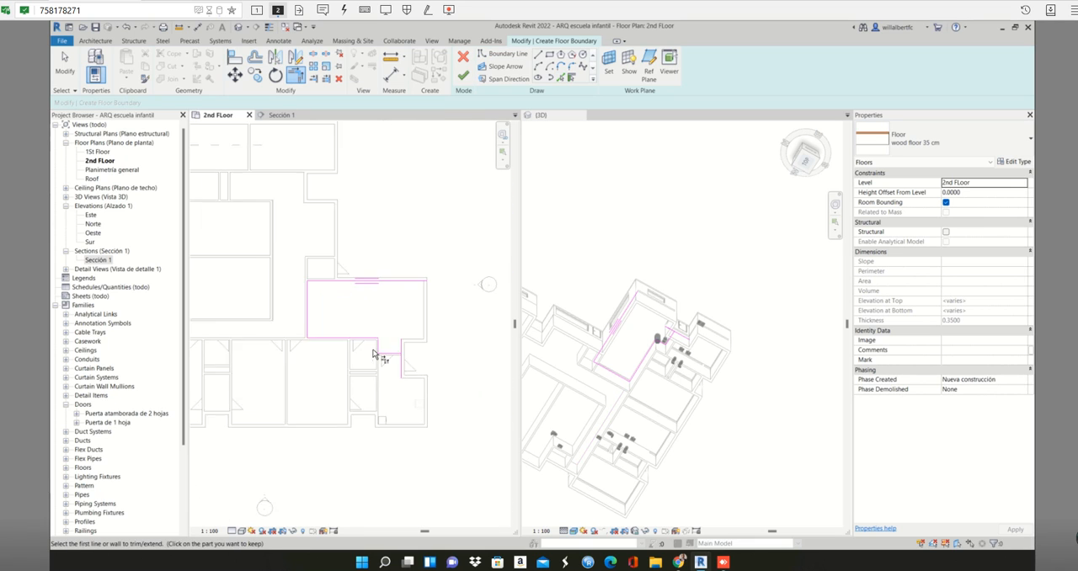
- Trim the recess's lower and right boundary lines to meet at its lower-right corner
{"action": "scroll", "coordinate": [390, 352], "scroll_direction": "up", "scroll_amount": 4}
{"action": "left_click", "coordinate": [421, 362]}
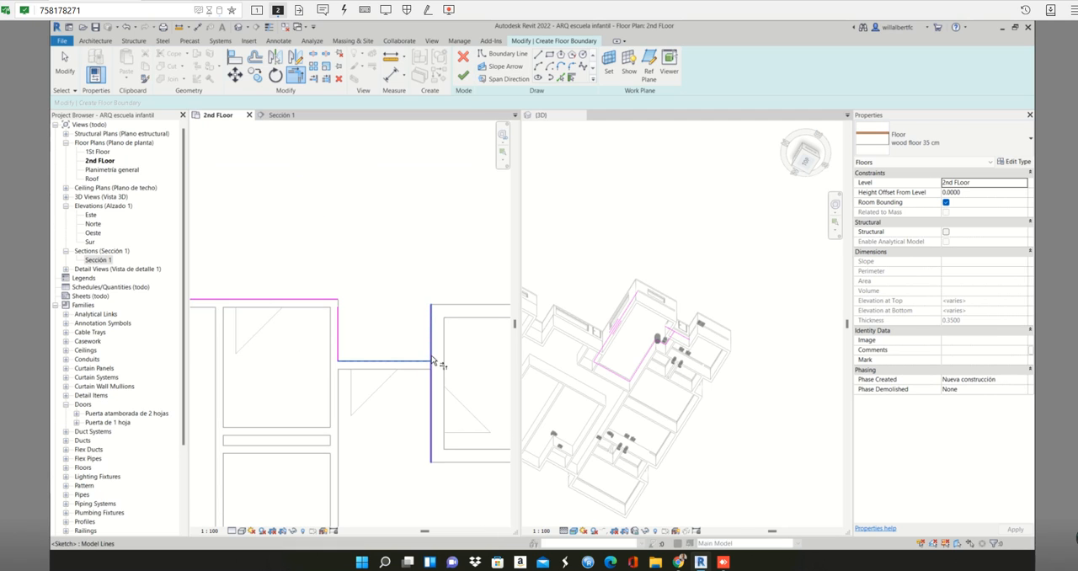
{"action": "left_click", "coordinate": [432, 356]}
{"action": "scroll", "coordinate": [453, 366], "scroll_direction": "down", "scroll_amount": 2}
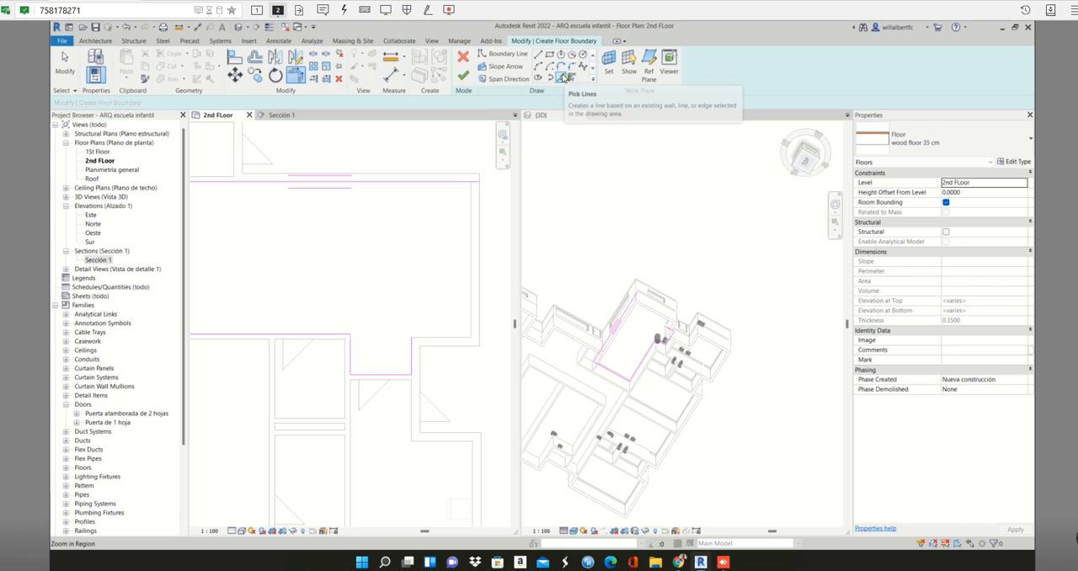
- Pick the short wall face beside the recess and the room's right wall face as boundary lines
{"action": "left_click", "coordinate": [561, 77]}
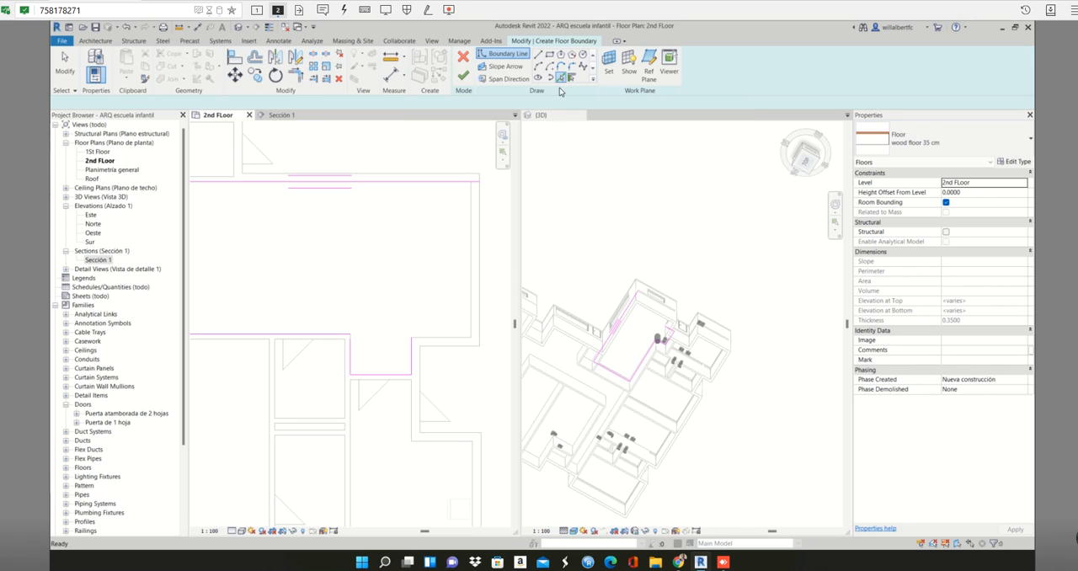
{"action": "scroll", "coordinate": [420, 338], "scroll_direction": "up", "scroll_amount": 2}
{"action": "left_click", "coordinate": [420, 335]}
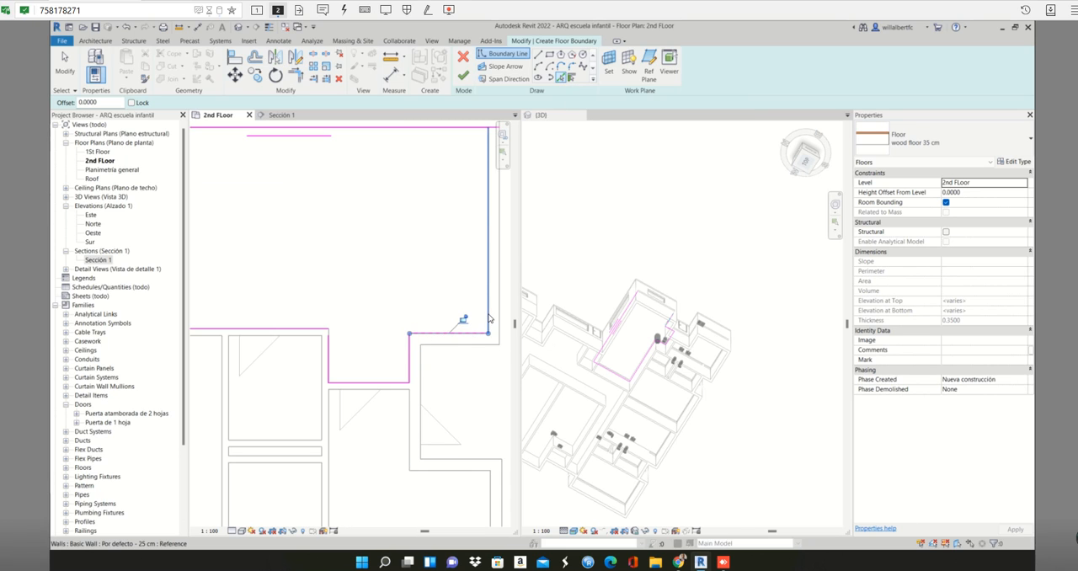
{"action": "left_click", "coordinate": [489, 311]}
{"action": "scroll", "coordinate": [486, 318], "scroll_direction": "down", "scroll_amount": 2}
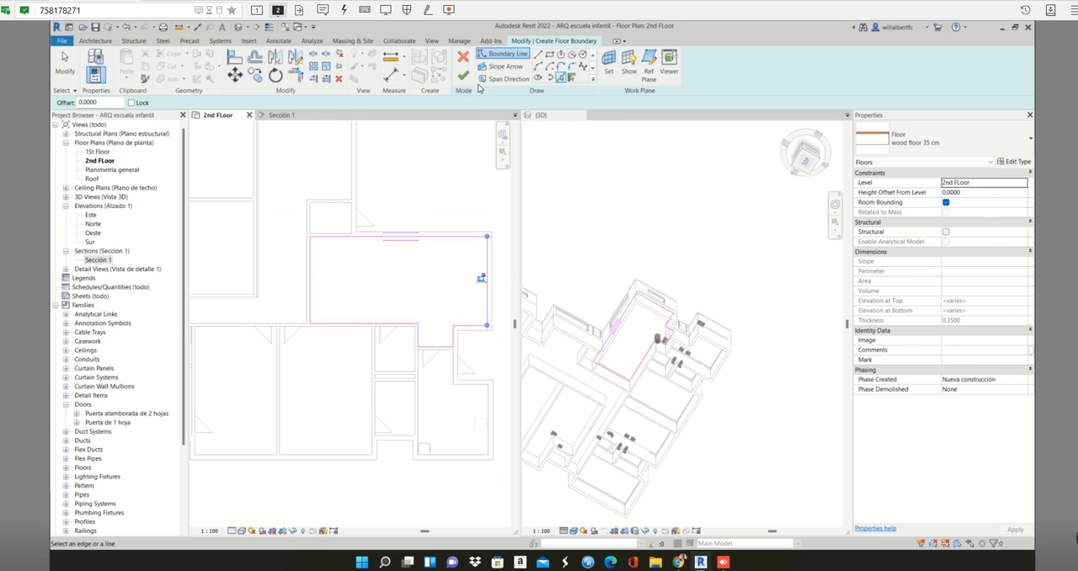
- Trim the upper and right boundary lines into a corner at the room's upper right
{"action": "key", "text": "t"}
{"action": "key", "text": "r"}
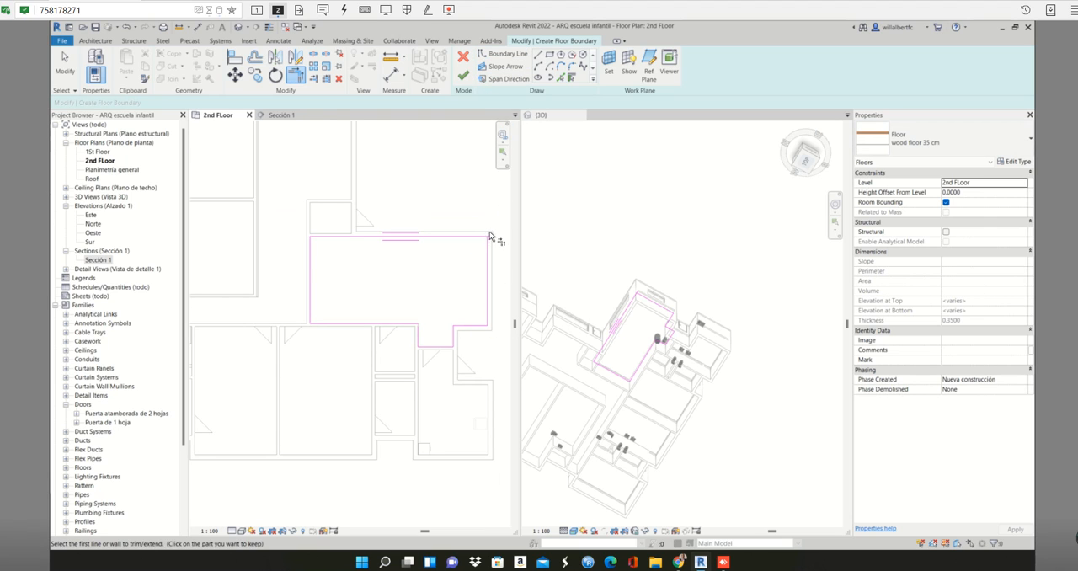
{"action": "scroll", "coordinate": [494, 244], "scroll_direction": "up", "scroll_amount": 2}
{"action": "left_click", "coordinate": [475, 239]}
{"action": "left_click", "coordinate": [484, 246]}
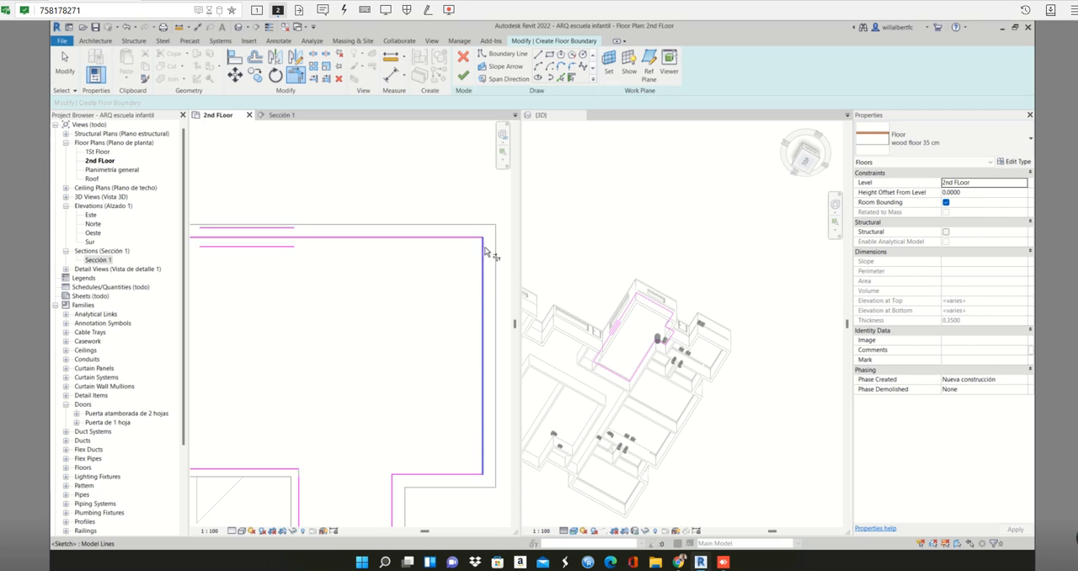
{"action": "scroll", "coordinate": [473, 279], "scroll_direction": "down", "scroll_amount": 3}
{"action": "scroll", "coordinate": [472, 285], "scroll_direction": "down", "scroll_amount": 2}
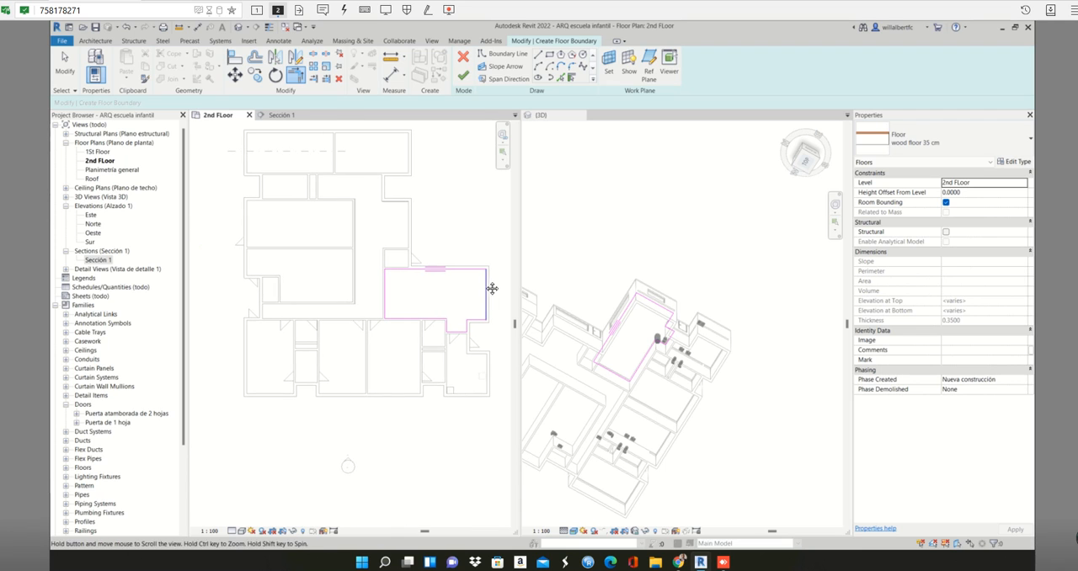
- Try to finish the floor sketch, examine the recess's lower and right boundary lines, and return to the sketch
{"action": "left_click", "coordinate": [463, 75]}
{"action": "scroll", "coordinate": [474, 265], "scroll_direction": "up", "scroll_amount": 5}
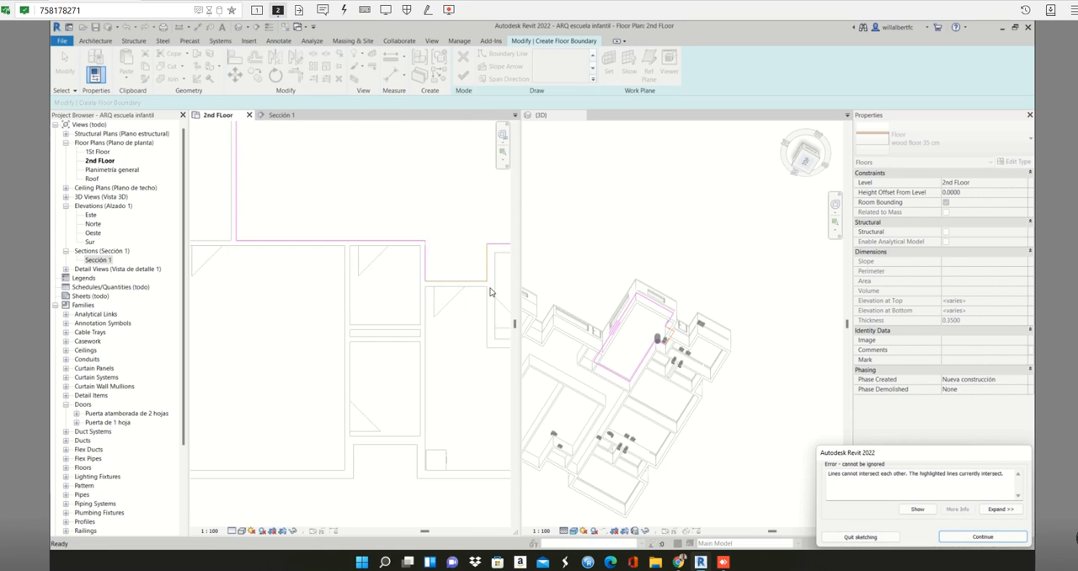
{"action": "middle_click_drag", "start_coordinate": [473, 265], "coordinate": [470, 275]}
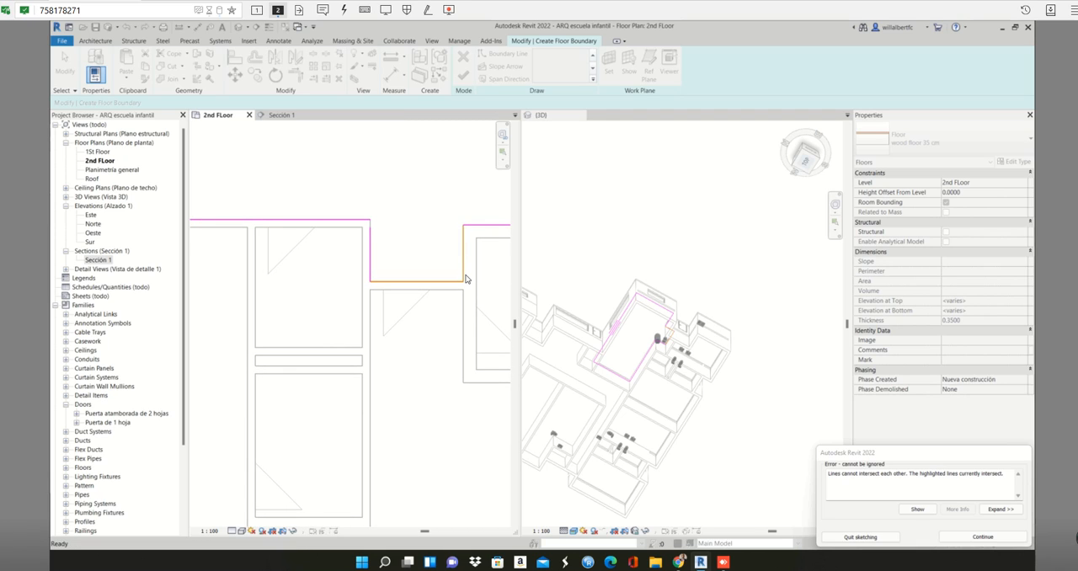
{"action": "scroll", "coordinate": [455, 288], "scroll_direction": "up", "scroll_amount": 2}
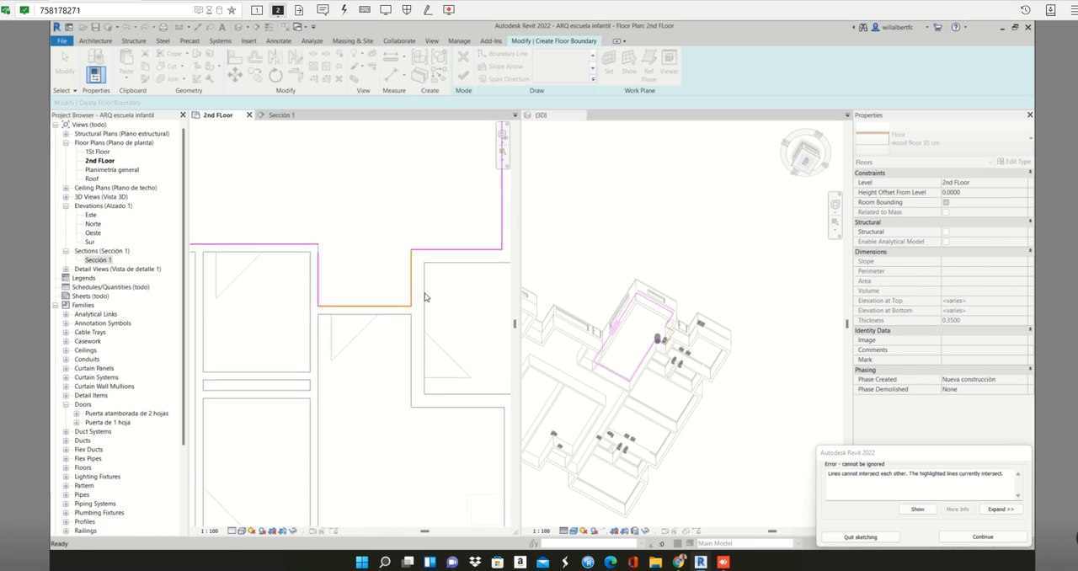
{"action": "scroll", "coordinate": [412, 292], "scroll_direction": "up", "scroll_amount": 2}
{"action": "left_click", "coordinate": [409, 284]}
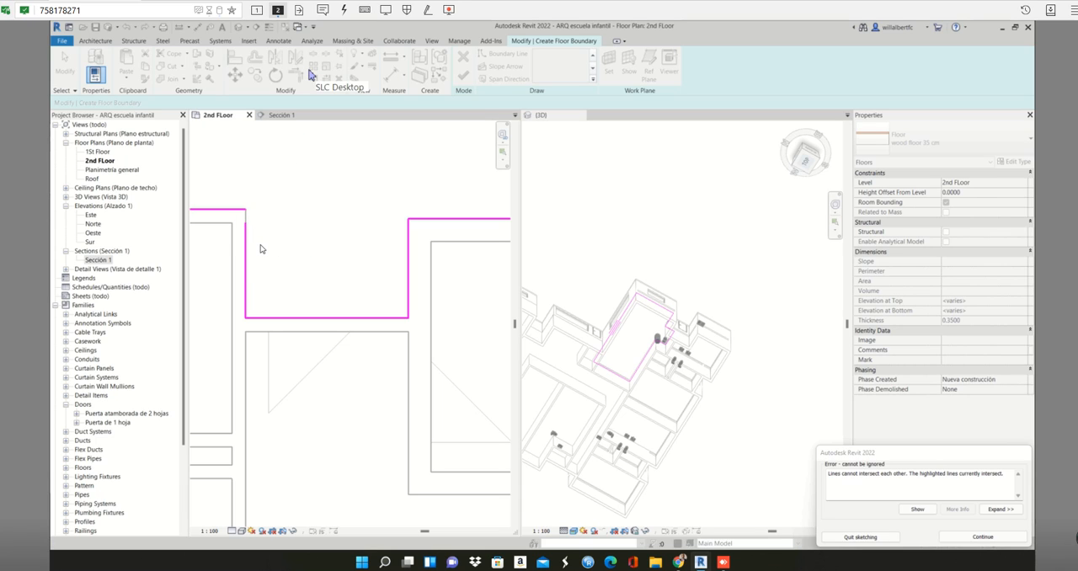
{"action": "left_click", "coordinate": [982, 536]}
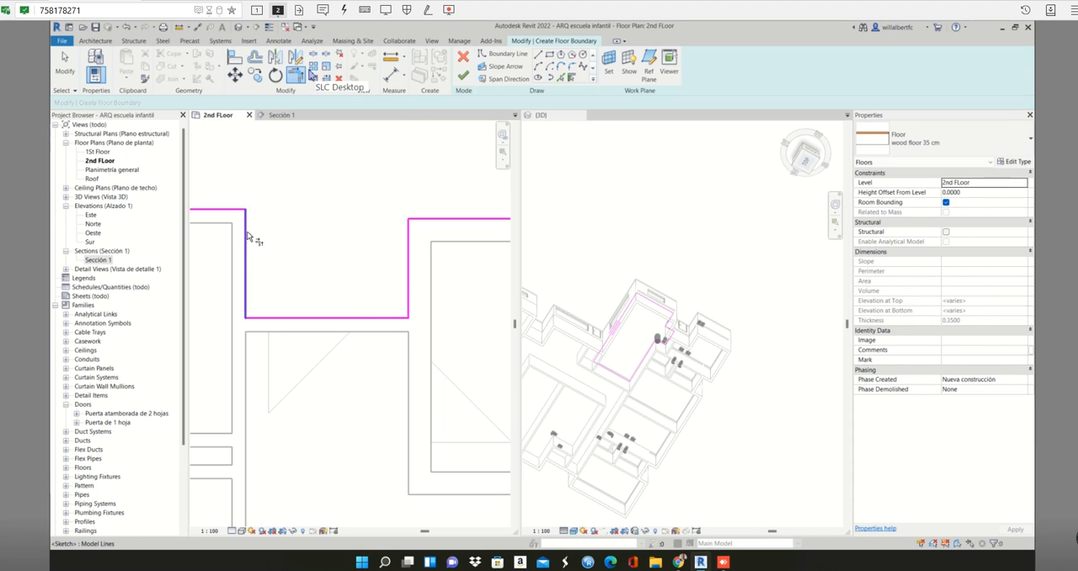
- Shorten the recess's right boundary line from its upper end and trim its corner with the adjoining horizontal line
{"action": "key", "text": "Escape"}
{"action": "left_click", "coordinate": [409, 245]}
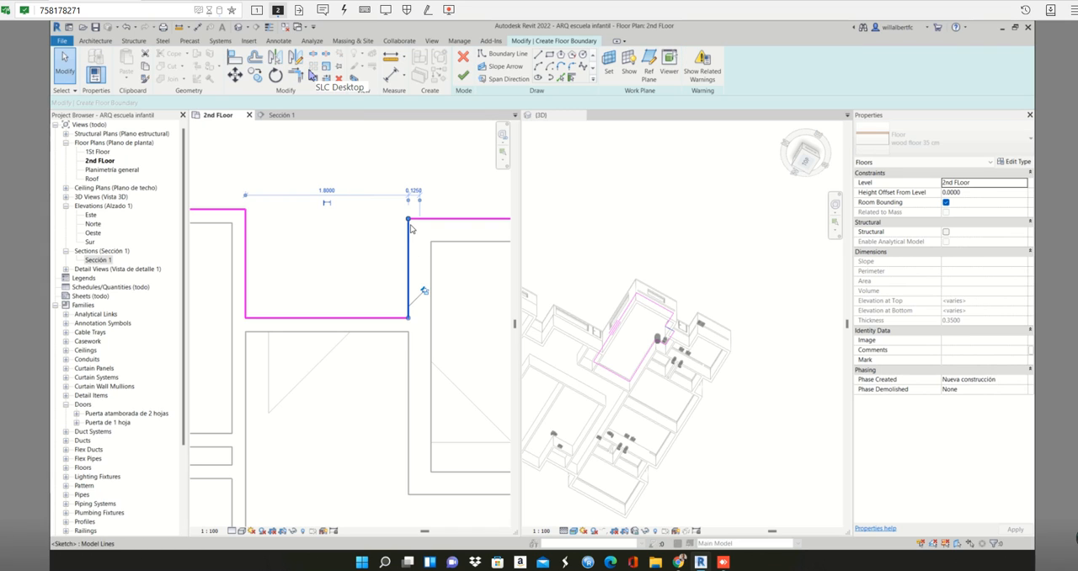
{"action": "left_click_drag", "start_coordinate": [409, 220], "coordinate": [412, 260]}
{"action": "left_click", "coordinate": [422, 252]}
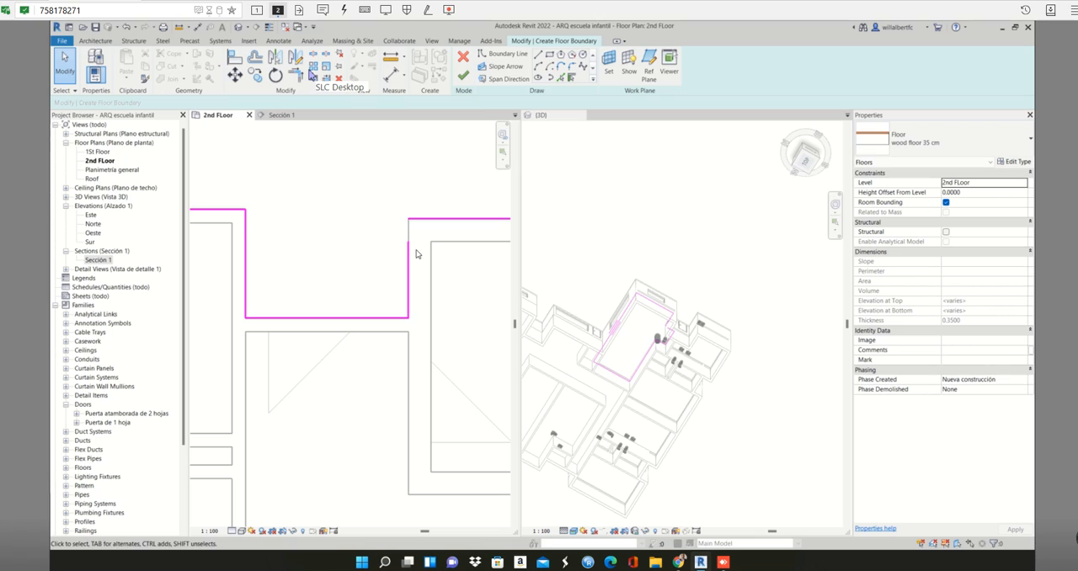
{"action": "key", "text": "t"}
{"action": "key", "text": "r"}
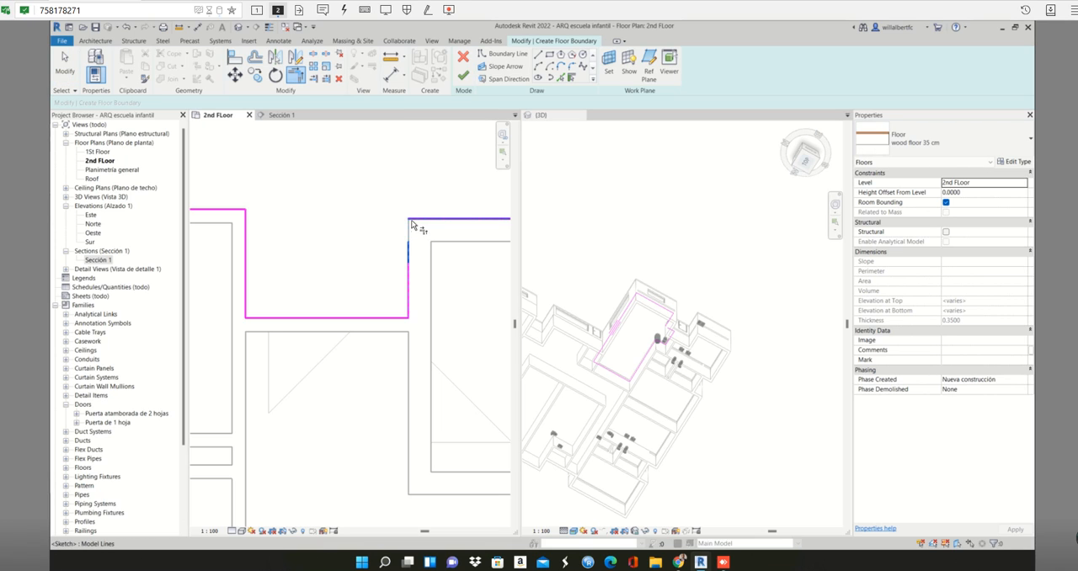
{"action": "left_click", "coordinate": [412, 224]}
{"action": "scroll", "coordinate": [421, 264], "scroll_direction": "down", "scroll_amount": 2}
{"action": "key", "text": "Escape"}
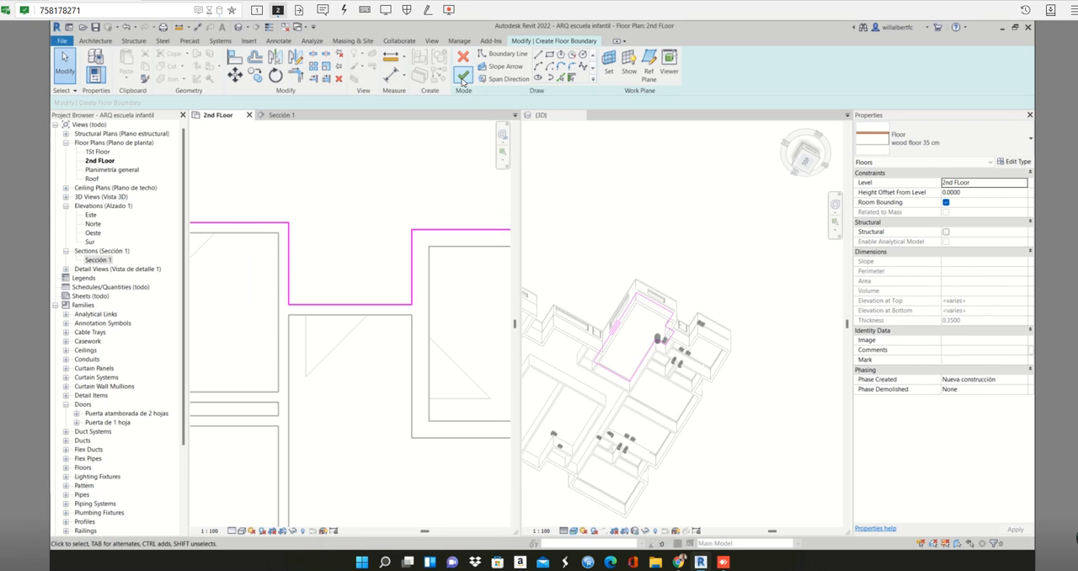
- Try to finish the sketch, and remove the short overlapping segment, about 0.60 m long, from the recess's right side
{"action": "left_click", "coordinate": [462, 77]}
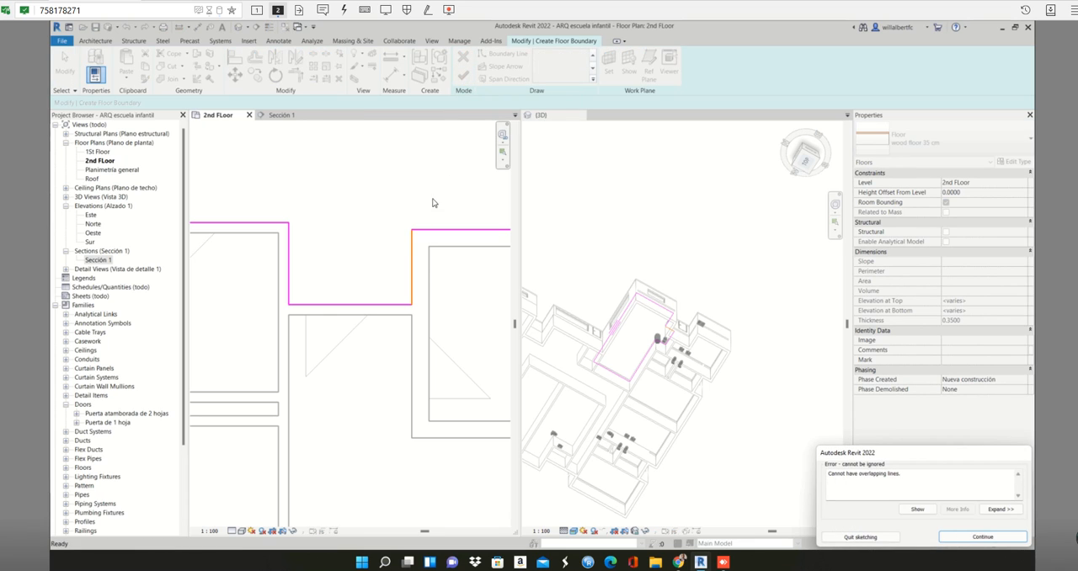
{"action": "key", "text": "Return"}
{"action": "scroll", "coordinate": [411, 266], "scroll_direction": "up", "scroll_amount": 1}
{"action": "left_click", "coordinate": [412, 275]}
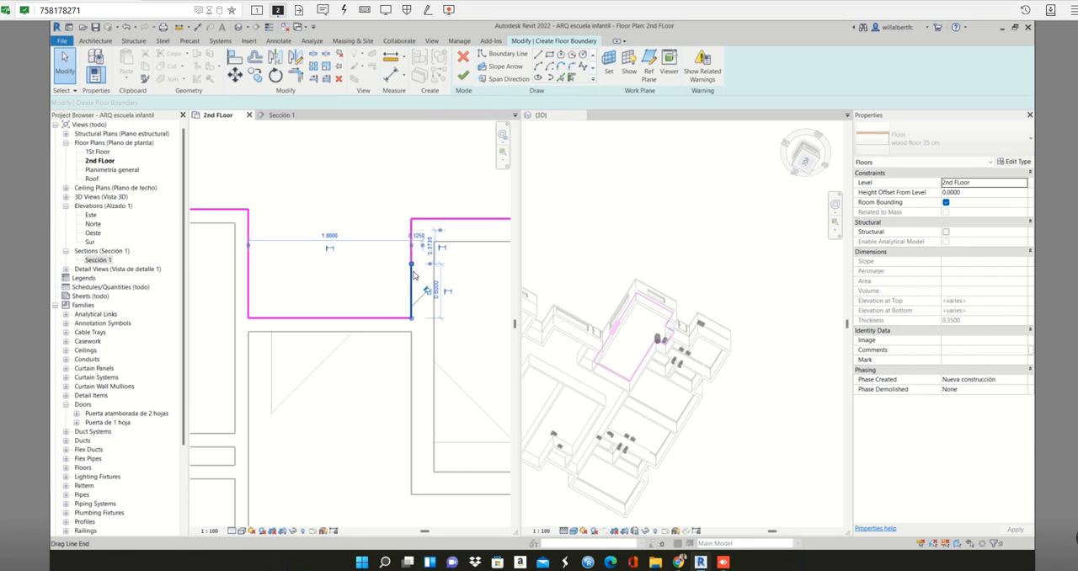
{"action": "key", "text": "Escape"}
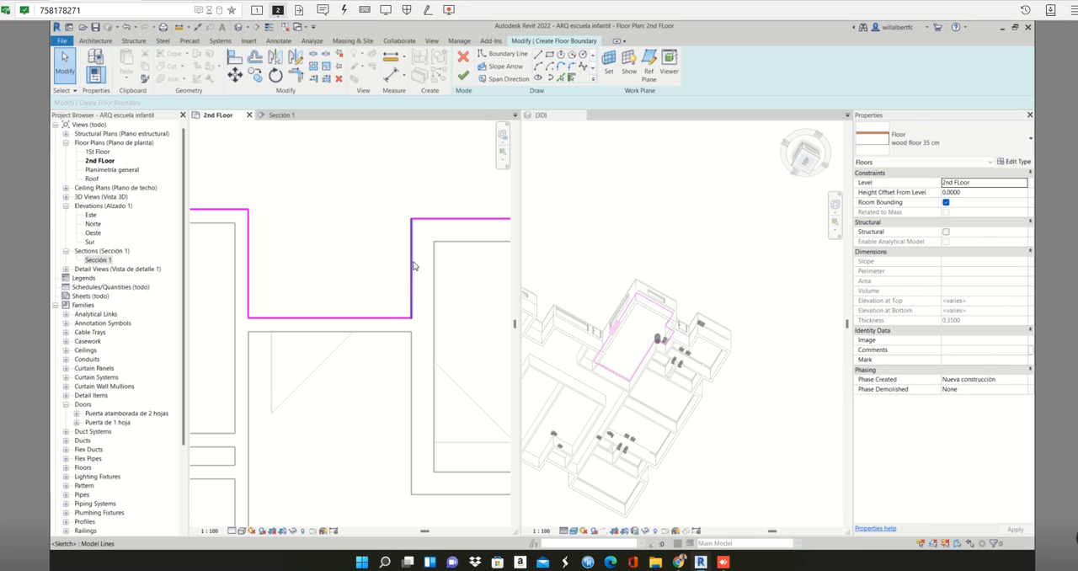
- Finish the large room's wood floor 35 cm without attaching the walls to its bottom, and deselect it
{"action": "scroll", "coordinate": [413, 266], "scroll_direction": "down", "scroll_amount": 1}
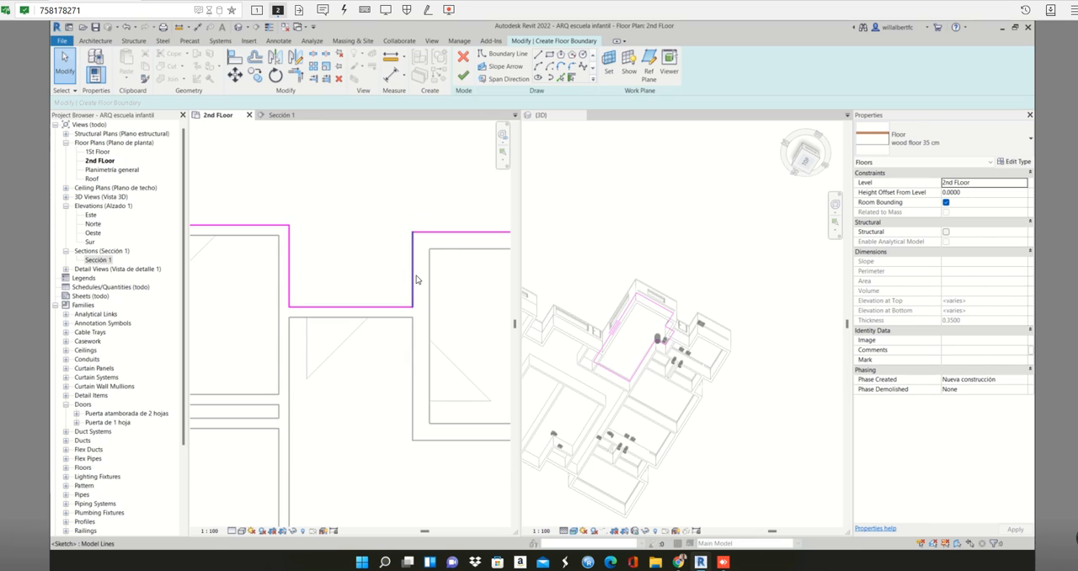
{"action": "left_click", "coordinate": [465, 76]}
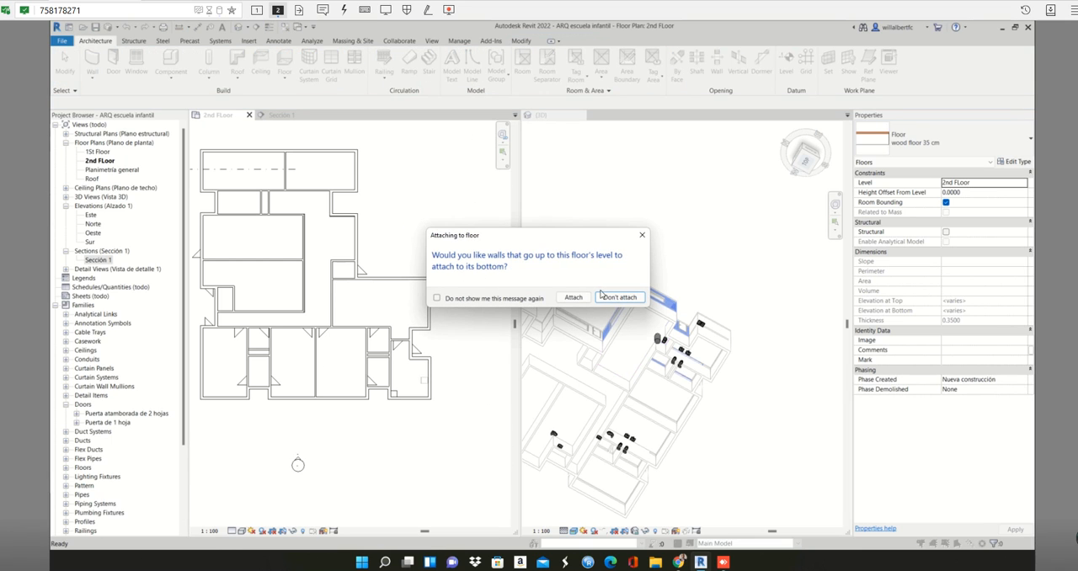
{"action": "left_click", "coordinate": [618, 296]}
{"action": "scroll", "coordinate": [337, 388], "scroll_direction": "up", "scroll_amount": 3}
{"action": "scroll", "coordinate": [352, 386], "scroll_direction": "down", "scroll_amount": 1}
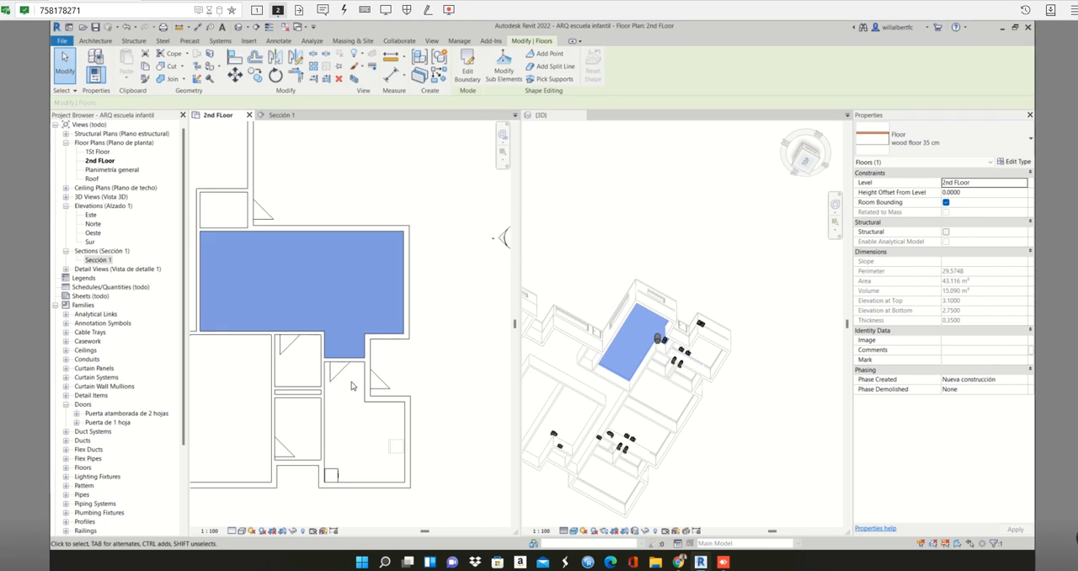
{"action": "scroll", "coordinate": [352, 386], "scroll_direction": "down", "scroll_amount": 5}
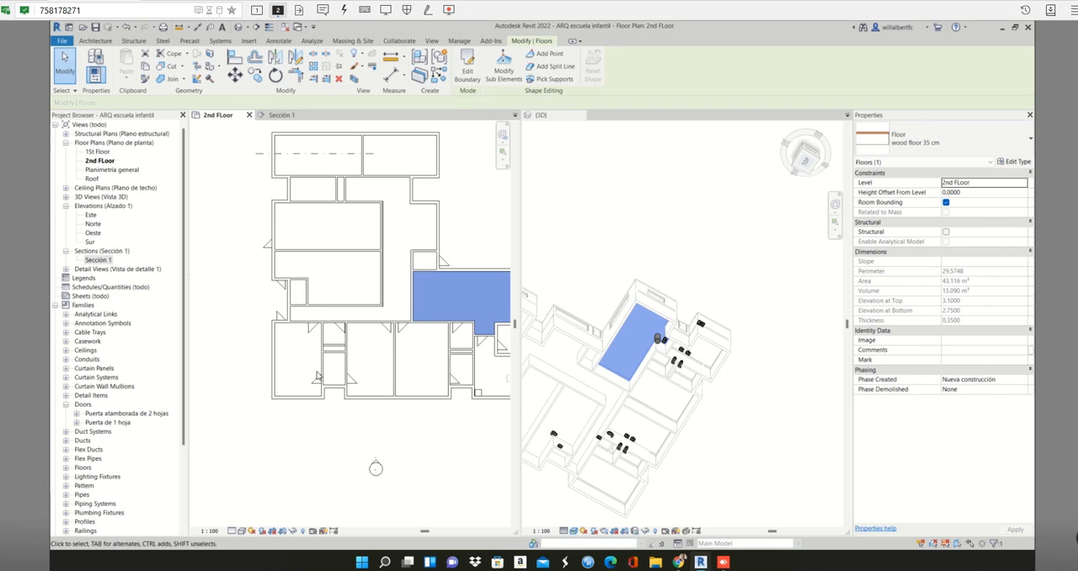
{"action": "mouse_move", "coordinate": [450, 369]}
{"action": "middle_mouse_down"}
{"action": "mouse_move", "coordinate": [382, 361]}
{"action": "mouse_move", "coordinate": [444, 360]}
{"action": "middle_mouse_up"}
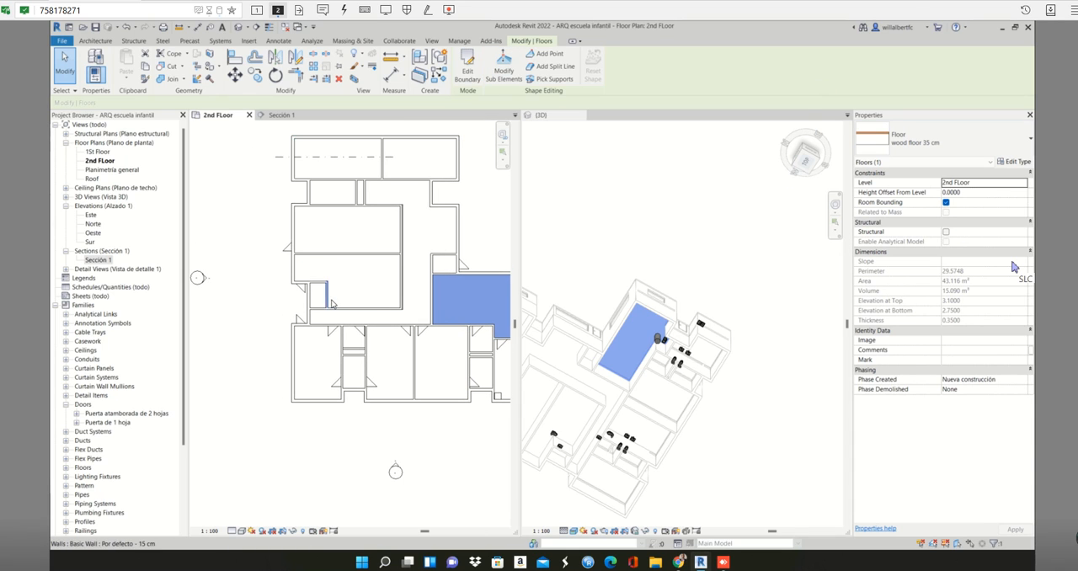
{"action": "key", "text": "Escape"}
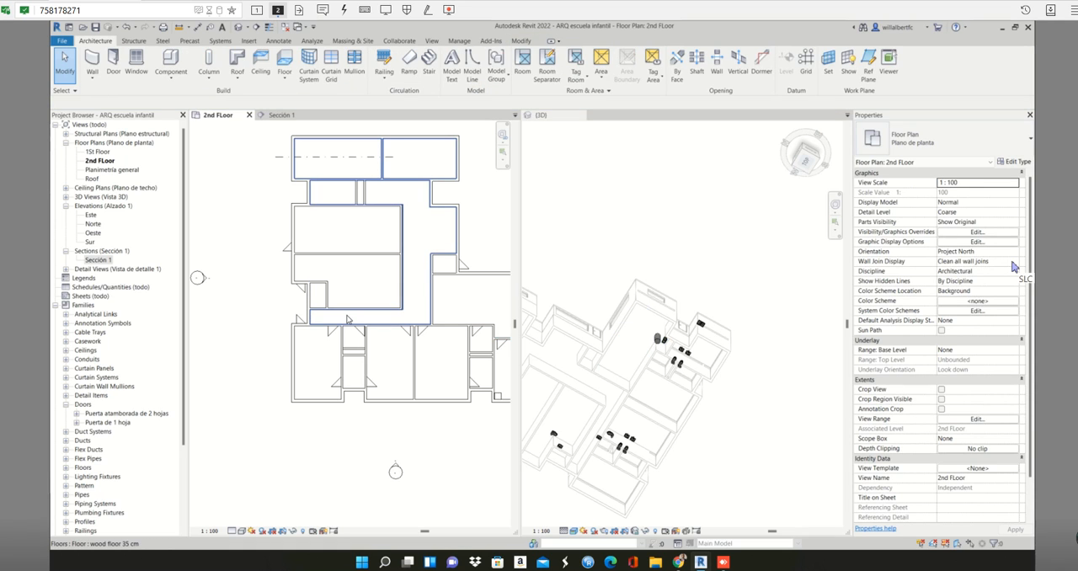
- Skip the save reminder and add a rectangular wood floor 35 cm over the plan's lower-left room, without attaching the walls to its bottom
{"action": "left_click", "coordinate": [347, 319]}
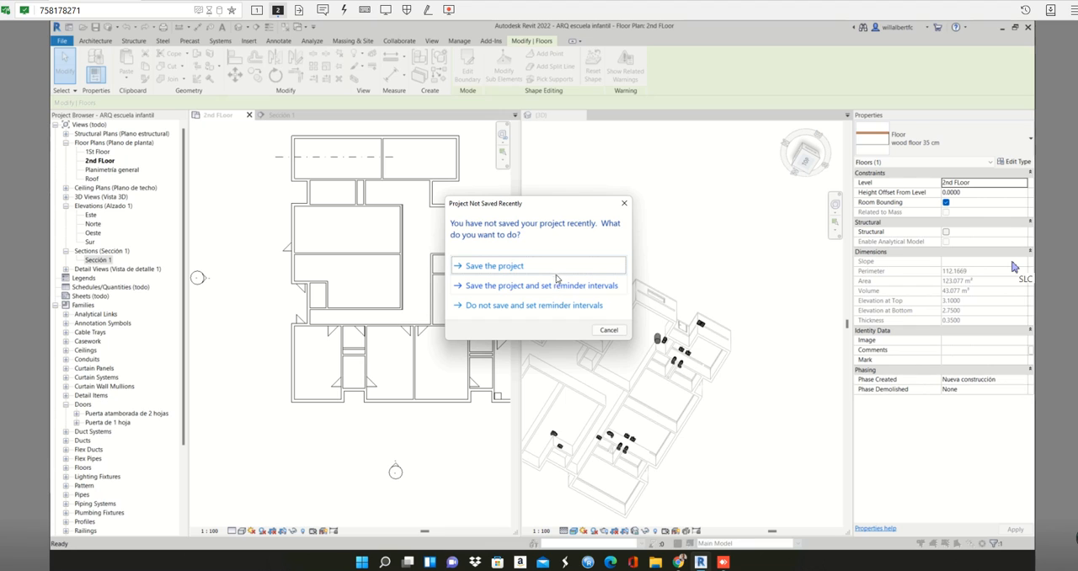
{"action": "left_click", "coordinate": [609, 330]}
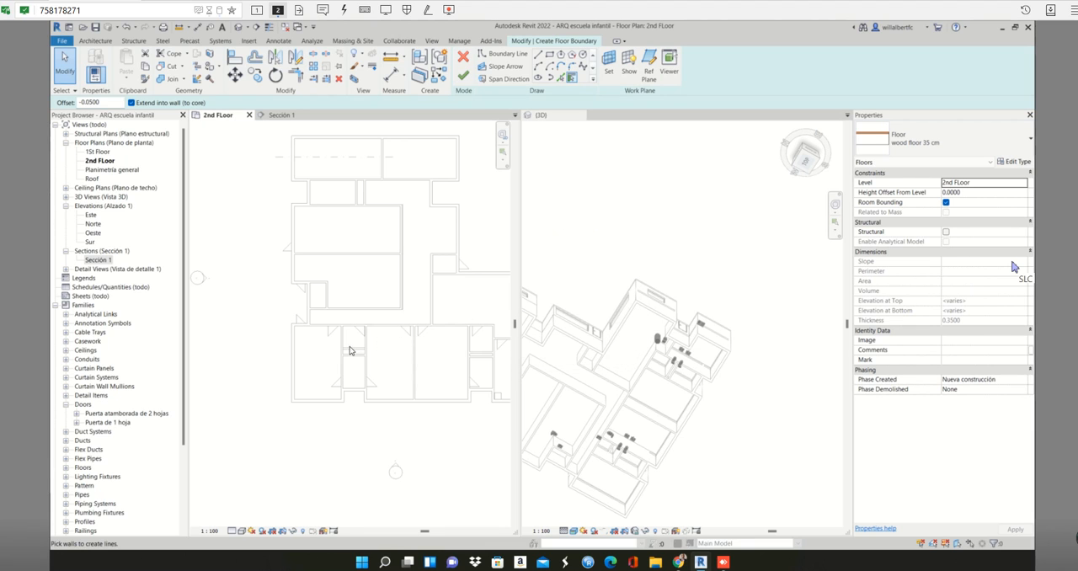
{"action": "left_click", "coordinate": [549, 56]}
{"action": "scroll", "coordinate": [286, 304], "scroll_direction": "up", "scroll_amount": 3}
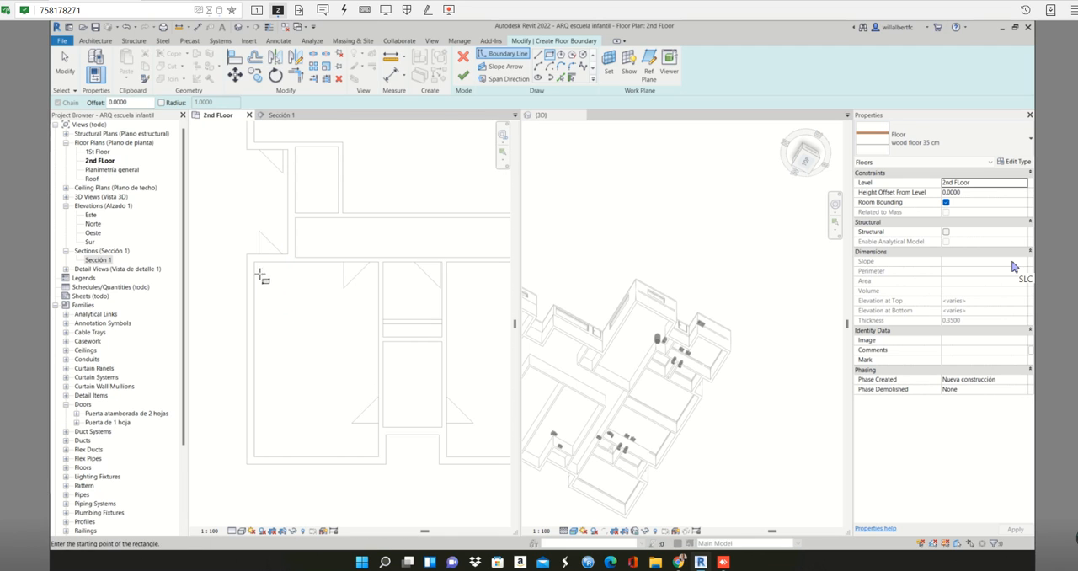
{"action": "left_click", "coordinate": [254, 262]}
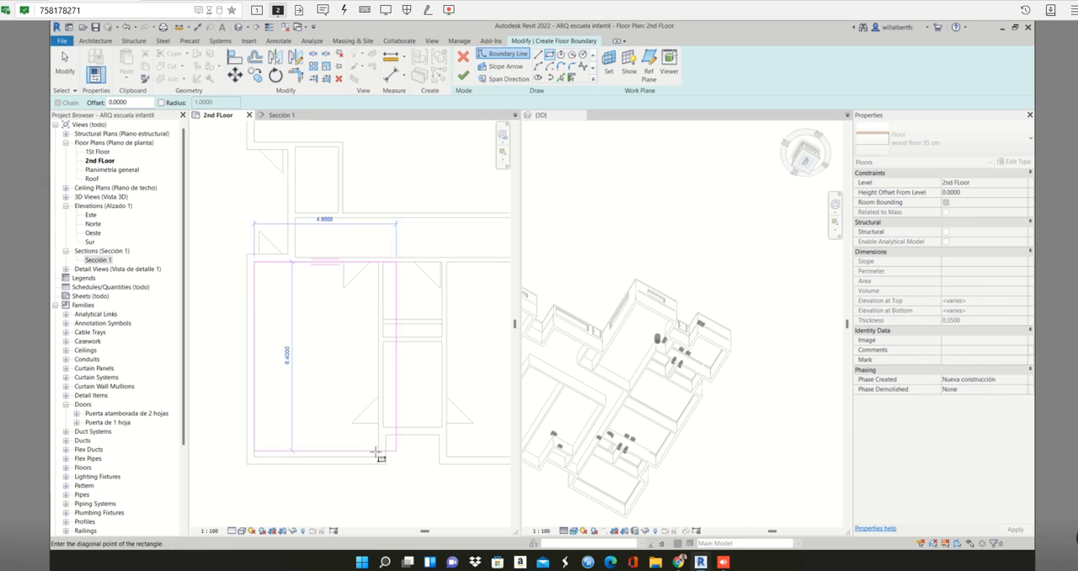
{"action": "left_click", "coordinate": [378, 457]}
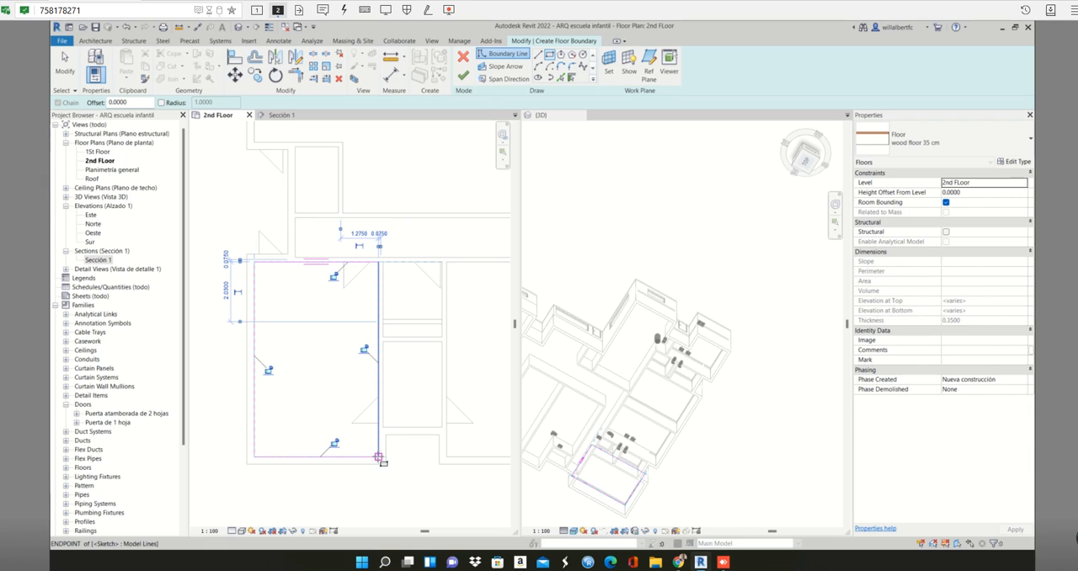
{"action": "left_click", "coordinate": [465, 76]}
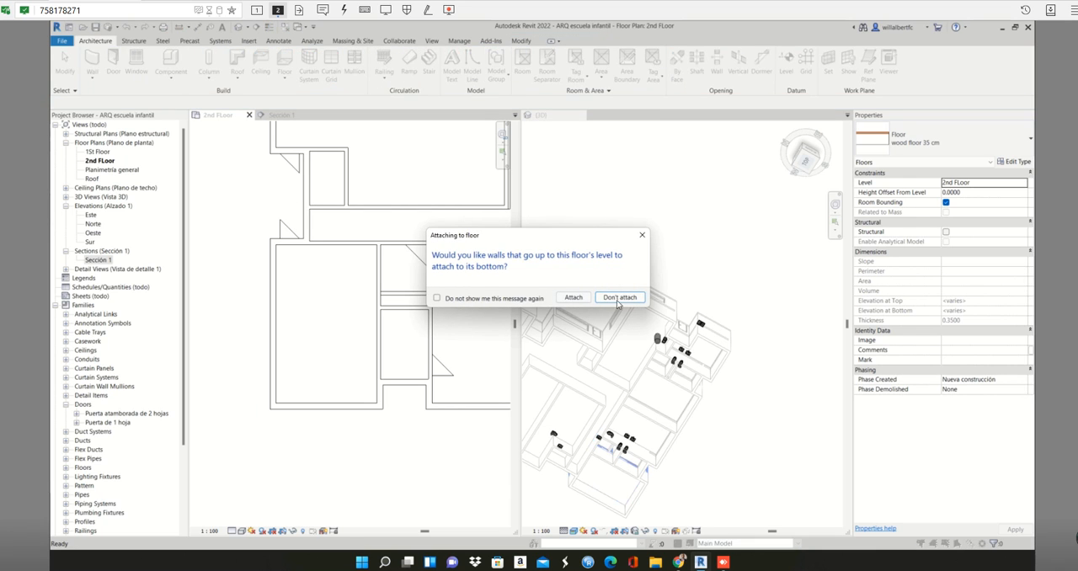
{"action": "left_click", "coordinate": [619, 298]}
{"action": "scroll", "coordinate": [417, 337], "scroll_direction": "down", "scroll_amount": 2}
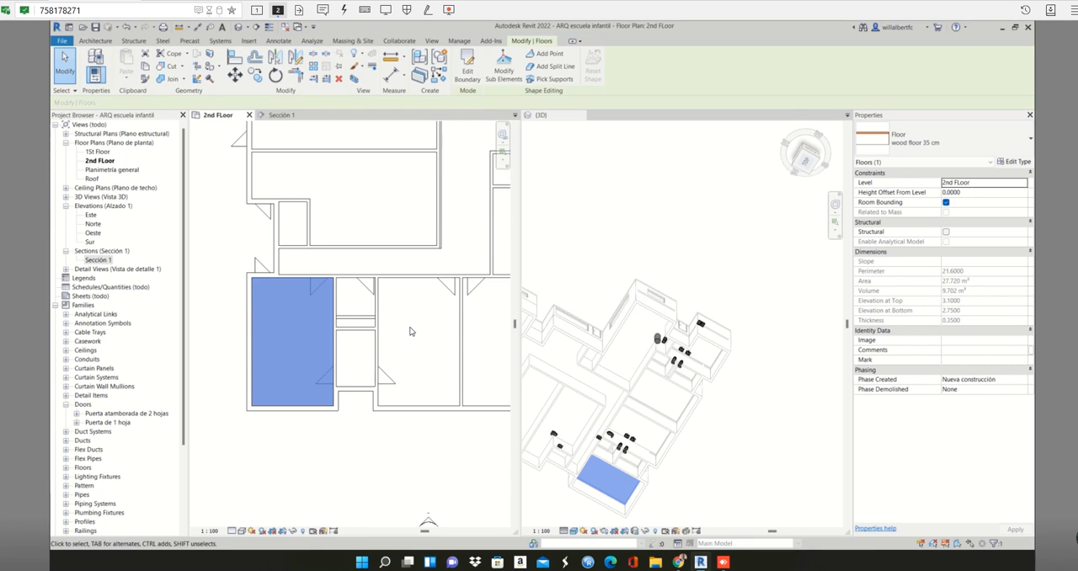
- Examine the save reminder interval in the general program options and close them without changes
{"action": "scroll", "coordinate": [344, 296], "scroll_direction": "up", "scroll_amount": 2}
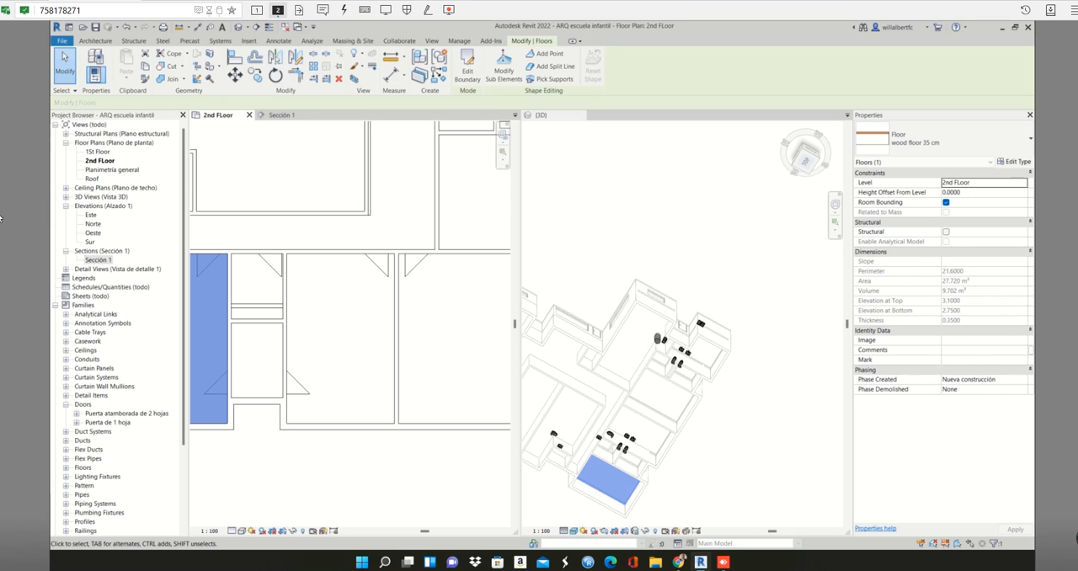
{"action": "left_click", "coordinate": [61, 42]}
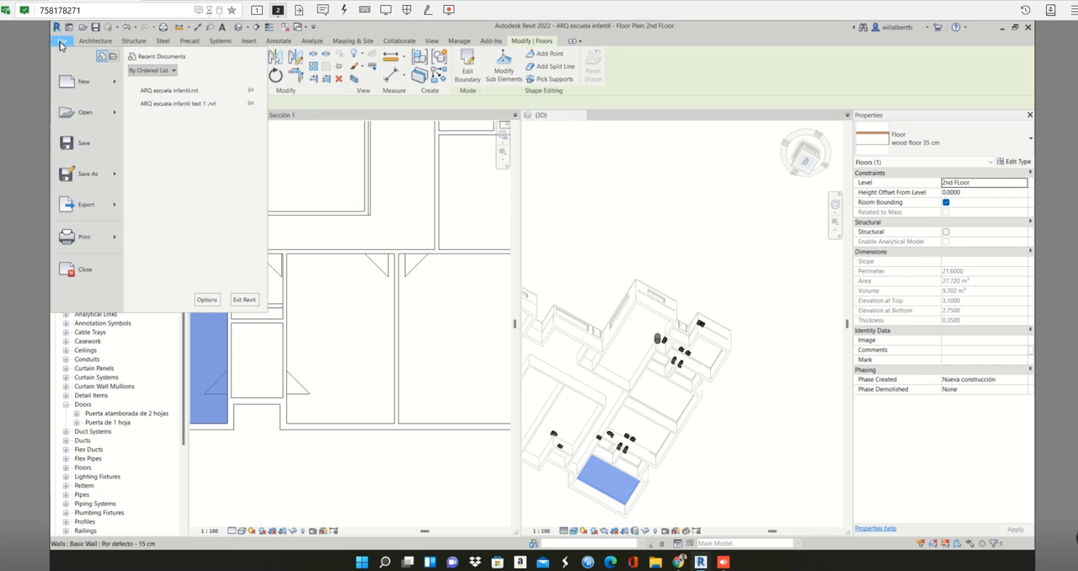
{"action": "left_click", "coordinate": [205, 299]}
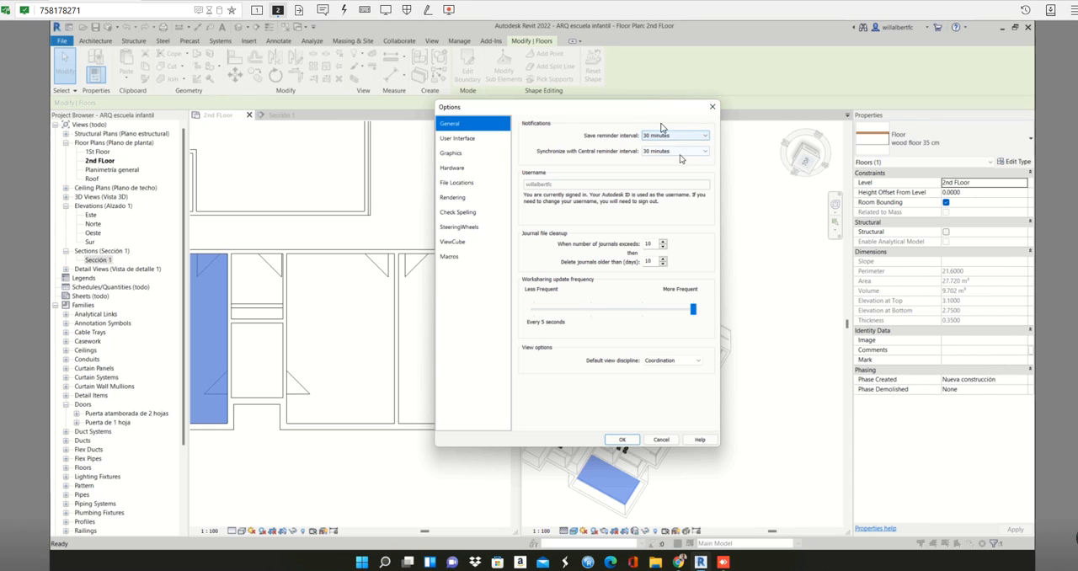
{"action": "left_click", "coordinate": [712, 108]}
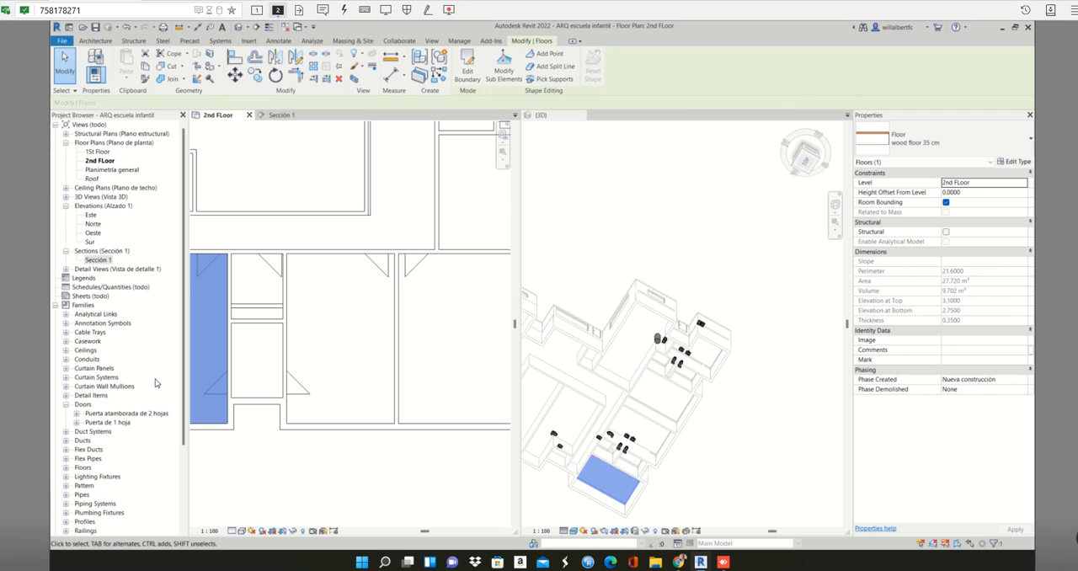
{"action": "scroll", "coordinate": [279, 371], "scroll_direction": "down", "scroll_amount": 3}
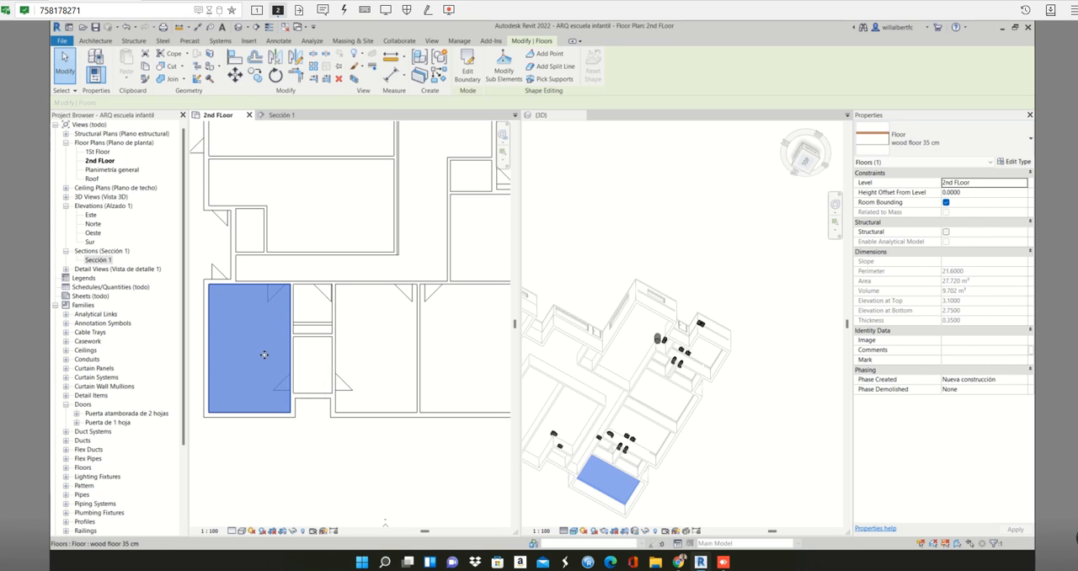
- Start another wood floor 35 cm and sketch a rectangle about 2.00 by 2.55 m in the small upper room beside the lower-left room
{"action": "key", "text": "Escape"}
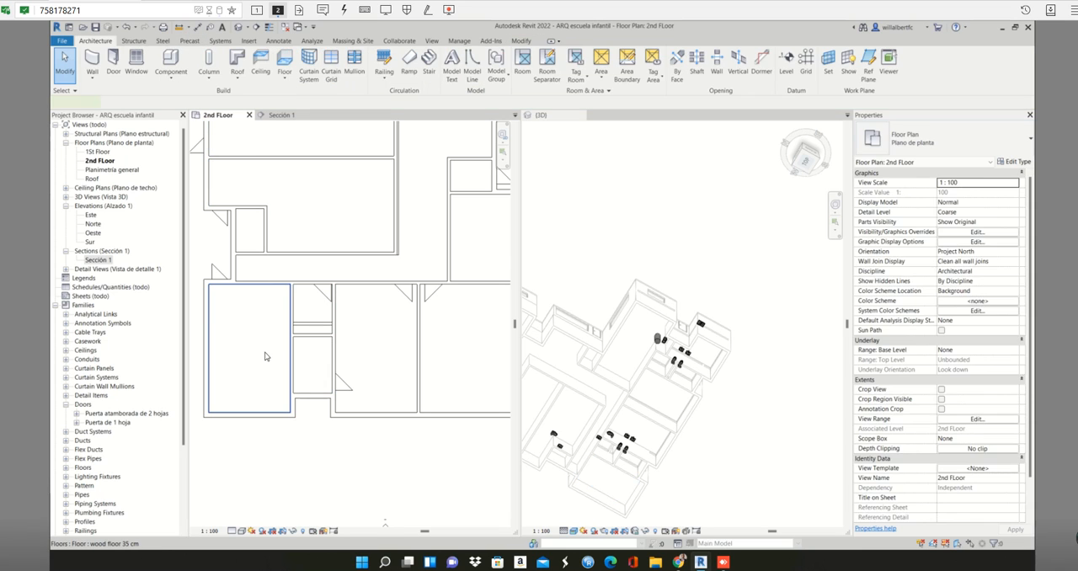
{"action": "left_click", "coordinate": [263, 354]}
{"action": "double_click", "coordinate": [268, 354]}
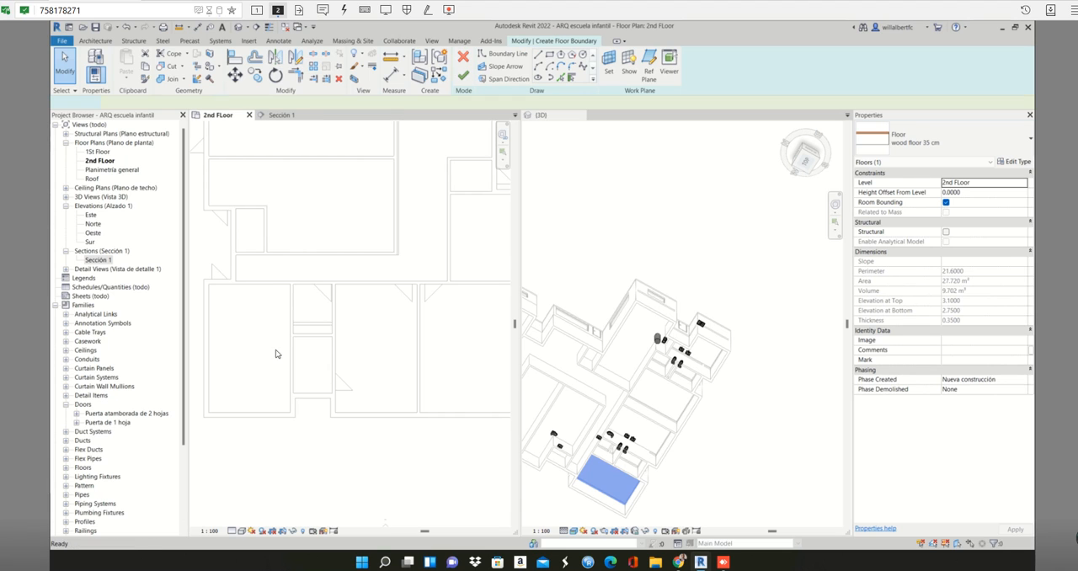
{"action": "scroll", "coordinate": [309, 323], "scroll_direction": "up", "scroll_amount": 3}
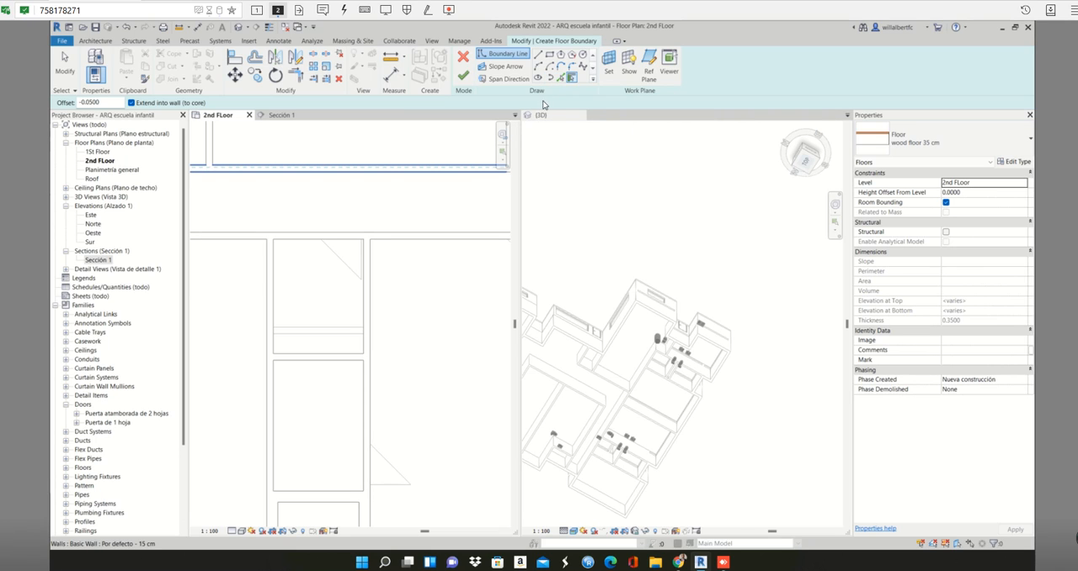
{"action": "left_click", "coordinate": [549, 55]}
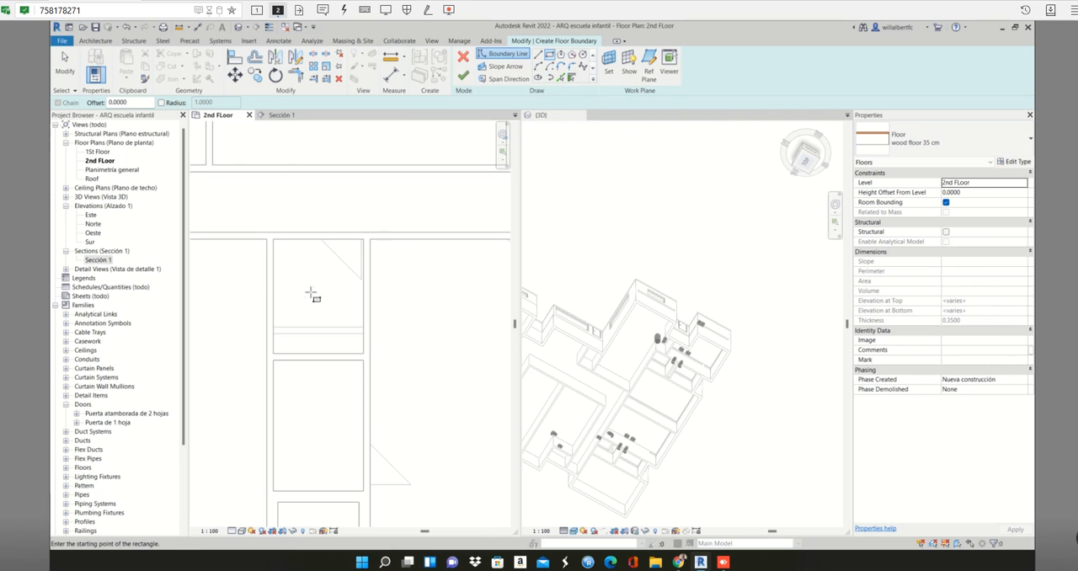
{"action": "scroll", "coordinate": [301, 272], "scroll_direction": "up", "scroll_amount": 1}
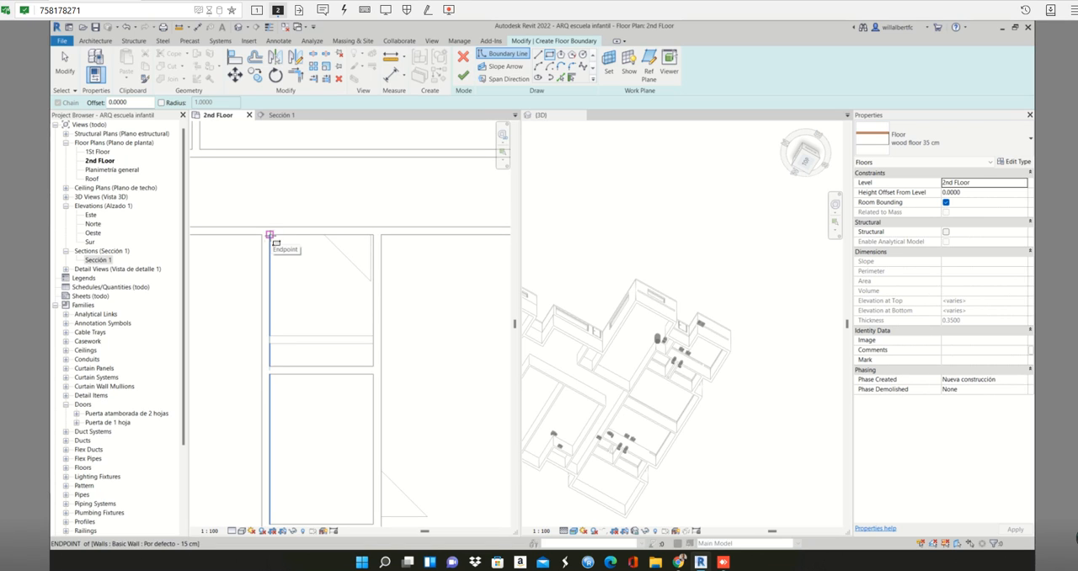
{"action": "left_click", "coordinate": [270, 234]}
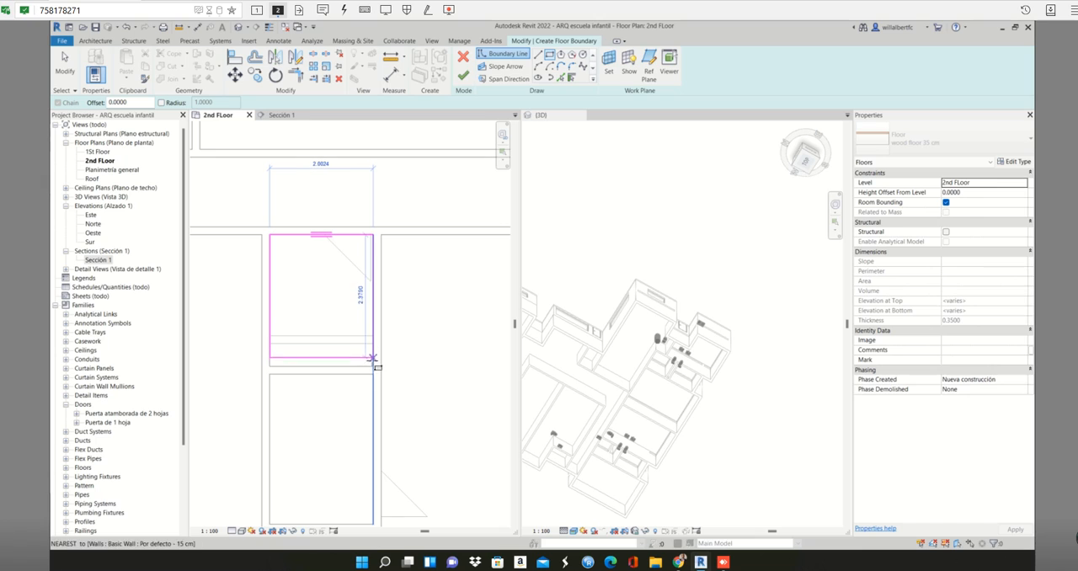
{"action": "left_click", "coordinate": [372, 366]}
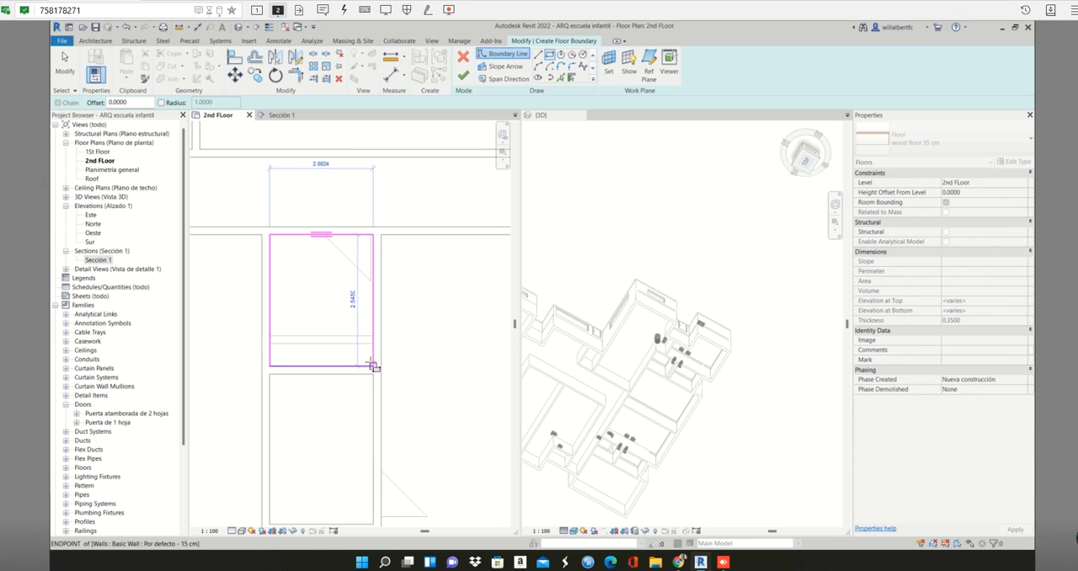
{"action": "left_click", "coordinate": [374, 366]}
- Sketch a second boundary rectangle about 2.00 by 2.91 m in the small room directly below the first rectangle
{"action": "scroll", "coordinate": [374, 362], "scroll_direction": "down", "scroll_amount": 3}
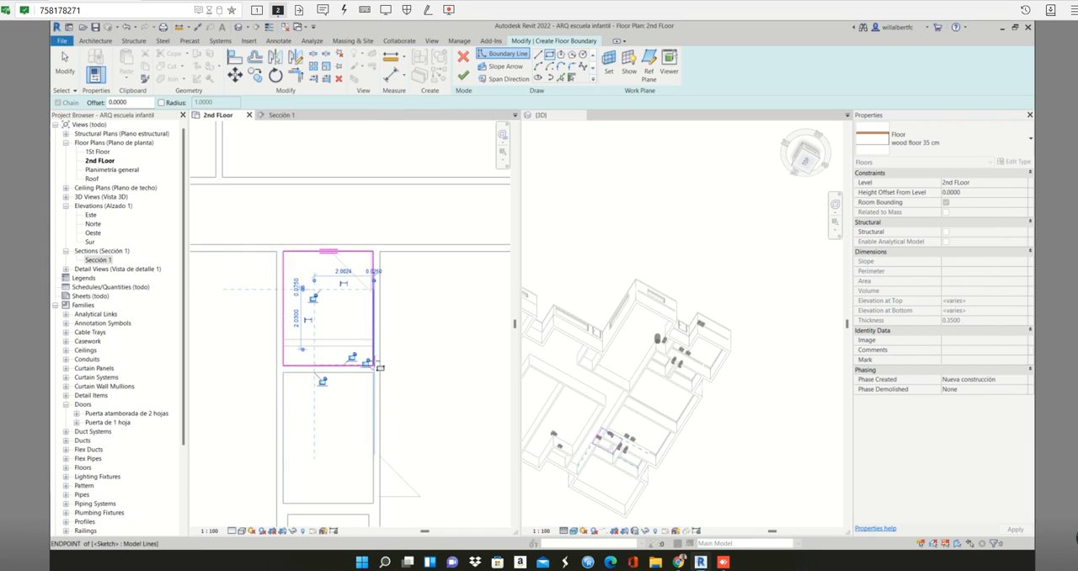
{"action": "scroll", "coordinate": [345, 381], "scroll_direction": "up", "scroll_amount": 3}
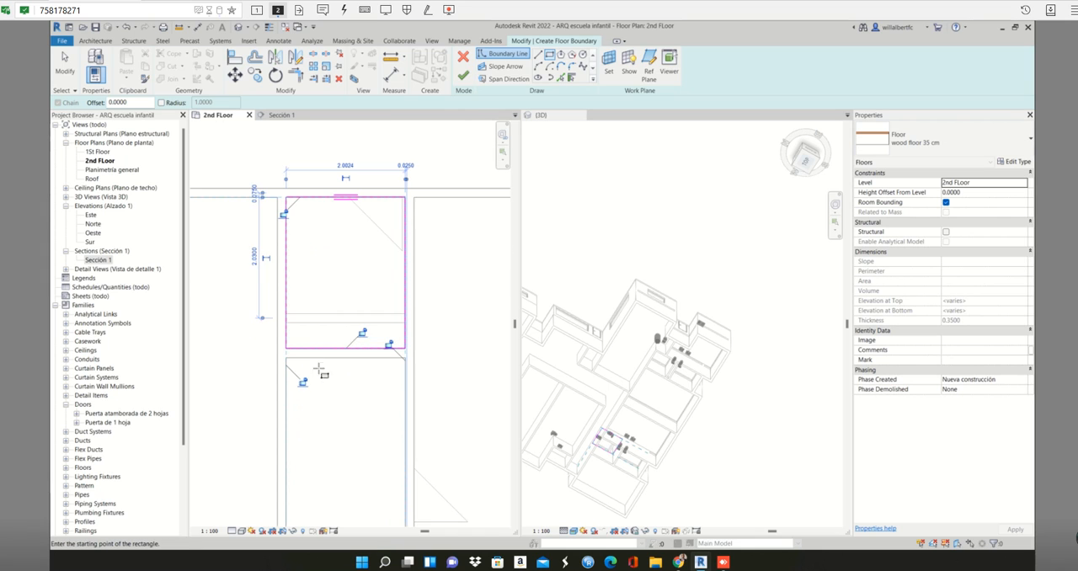
{"action": "scroll", "coordinate": [296, 361], "scroll_direction": "down", "scroll_amount": 1}
{"action": "middle_click_drag", "start_coordinate": [296, 361], "coordinate": [265, 292]}
{"action": "middle_click_drag", "start_coordinate": [286, 294], "coordinate": [322, 288]}
{"action": "left_click", "coordinate": [275, 245]}
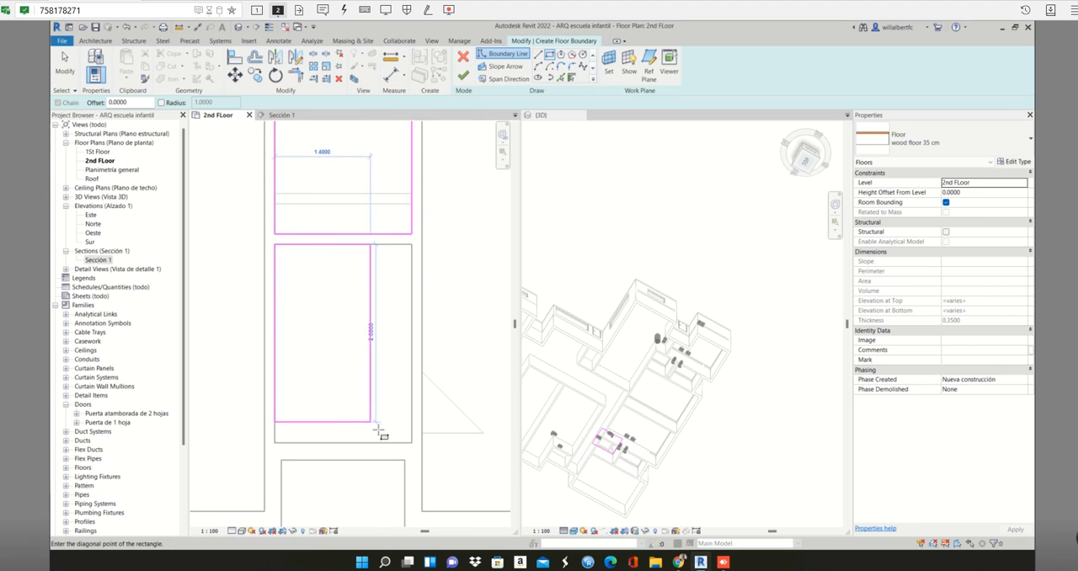
{"action": "left_click", "coordinate": [411, 442]}
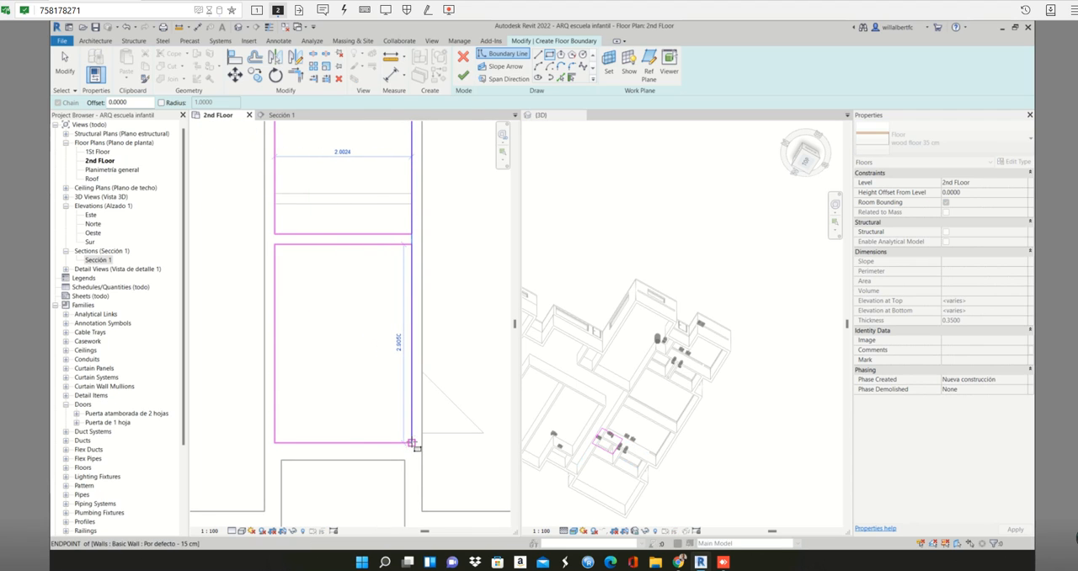
- Finish the two small rooms' shared wood floor without attaching the walls to its bottom
{"action": "scroll", "coordinate": [409, 433], "scroll_direction": "down", "scroll_amount": 5}
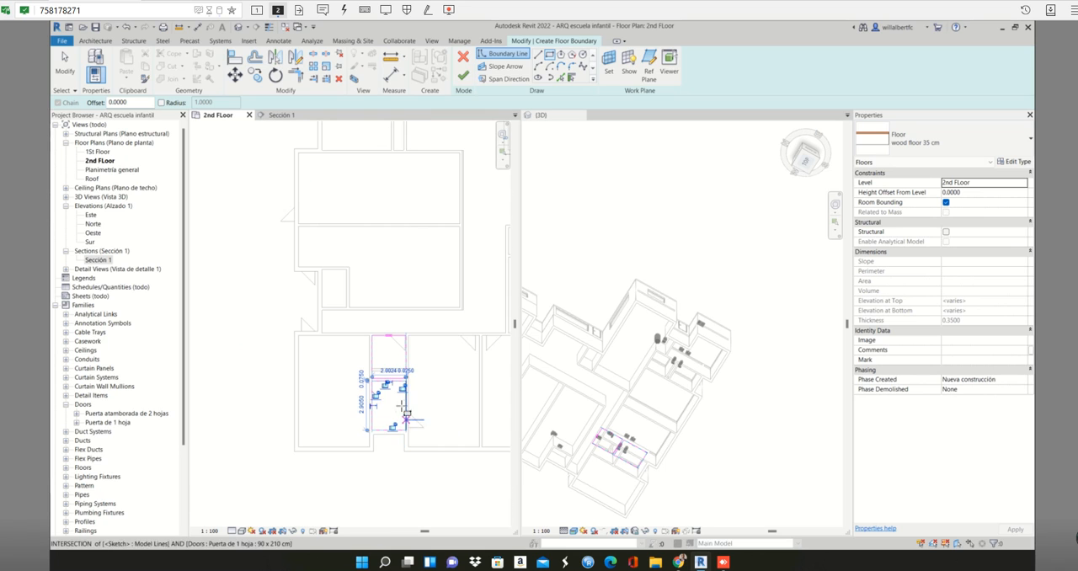
{"action": "middle_click_drag", "start_coordinate": [405, 413], "coordinate": [322, 358]}
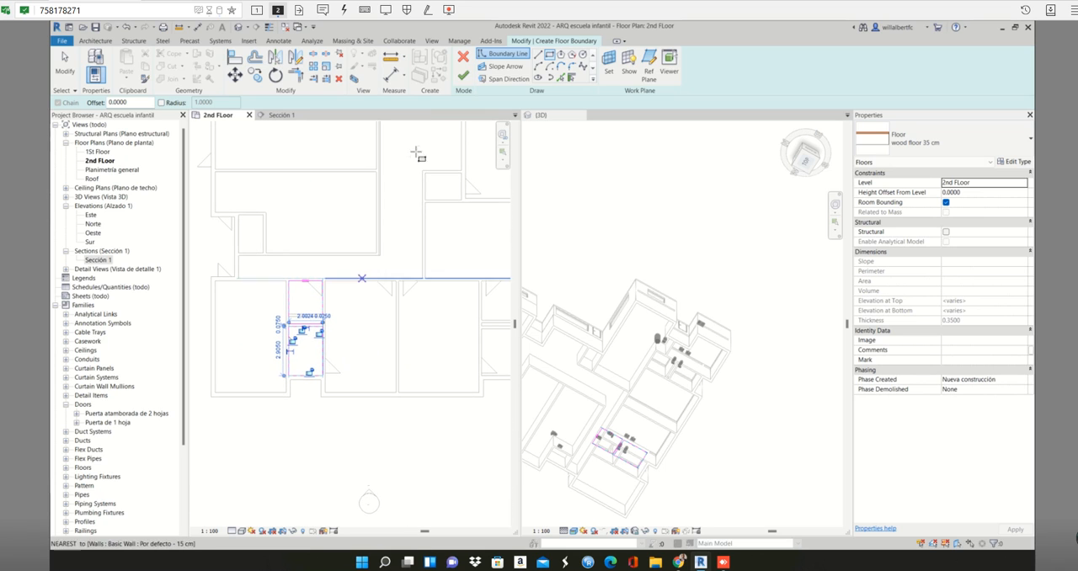
{"action": "left_click", "coordinate": [462, 76]}
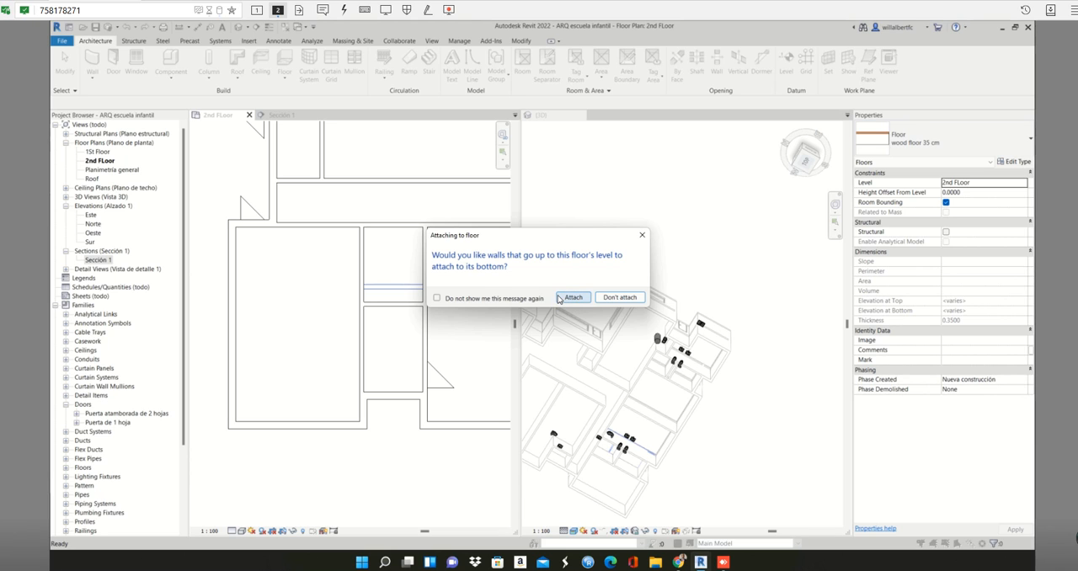
{"action": "left_click", "coordinate": [596, 298]}
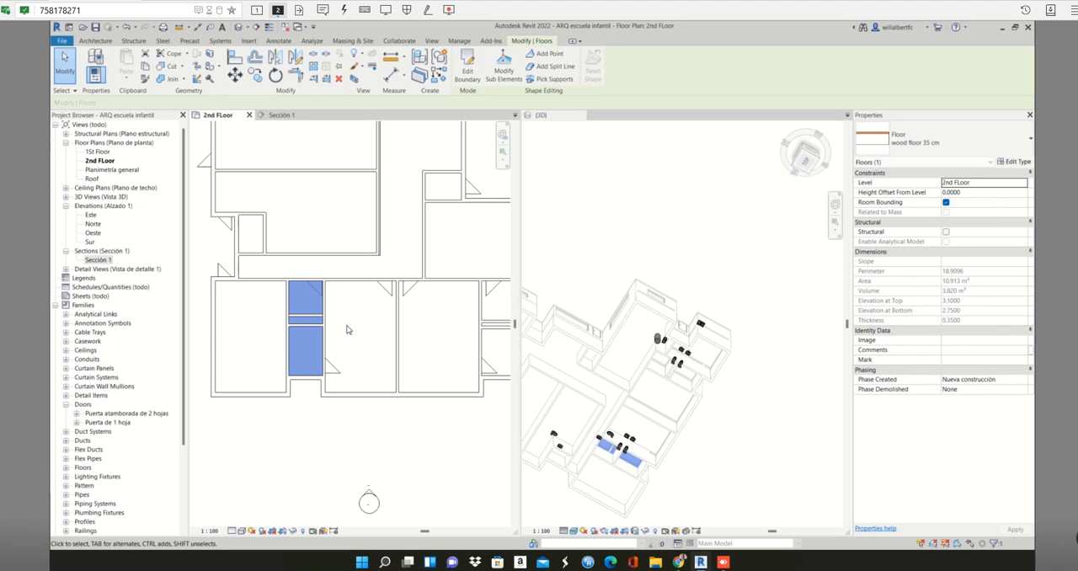
- Start another wood floor 35 cm and sketch a rectangular boundary along the inner walls of the room right of the two small rooms
{"action": "scroll", "coordinate": [340, 341], "scroll_direction": "up", "scroll_amount": 1}
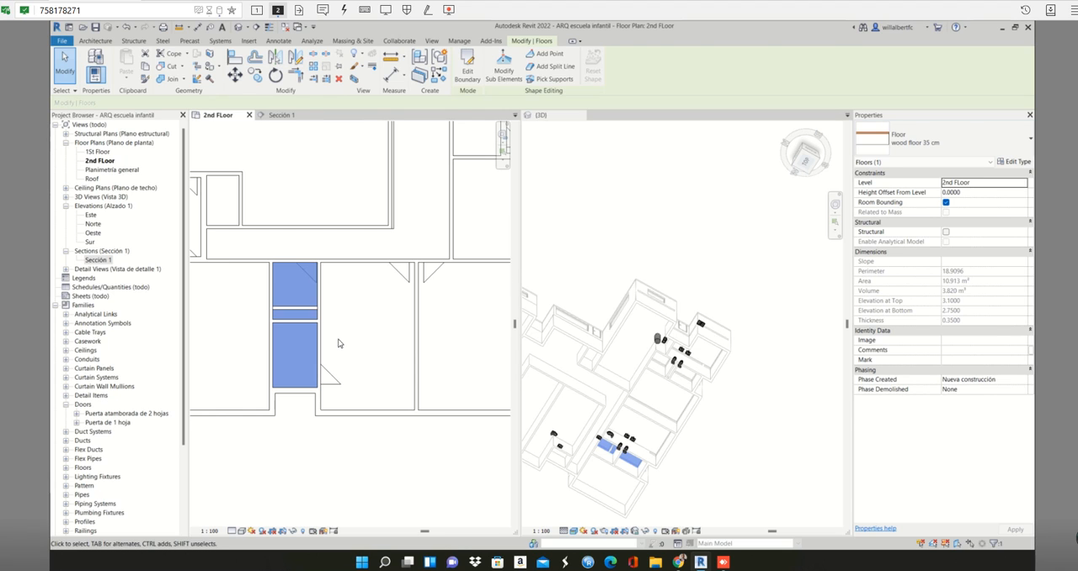
{"action": "left_click", "coordinate": [339, 342]}
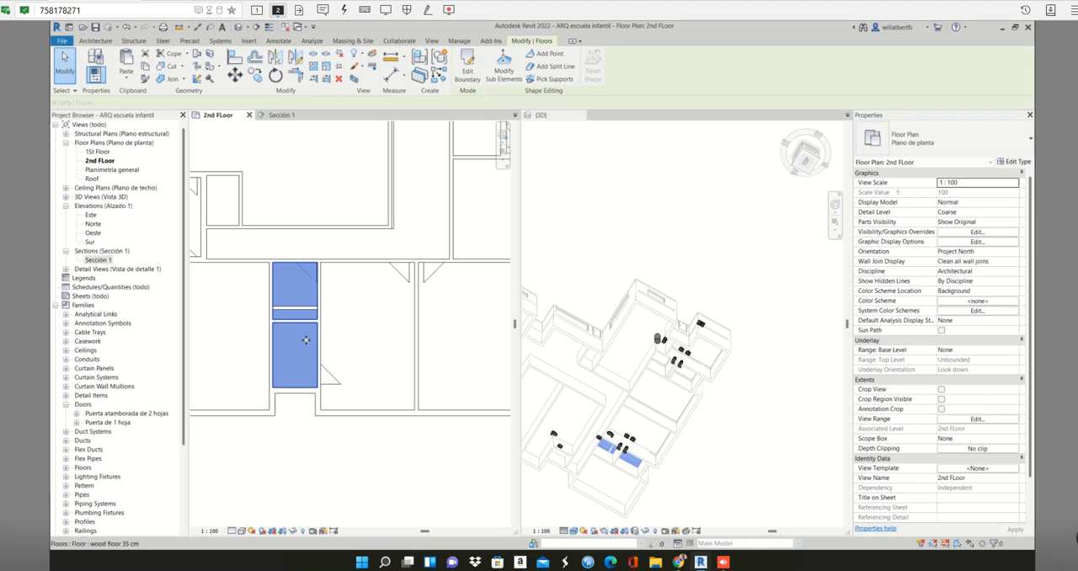
{"action": "double_click", "coordinate": [305, 340]}
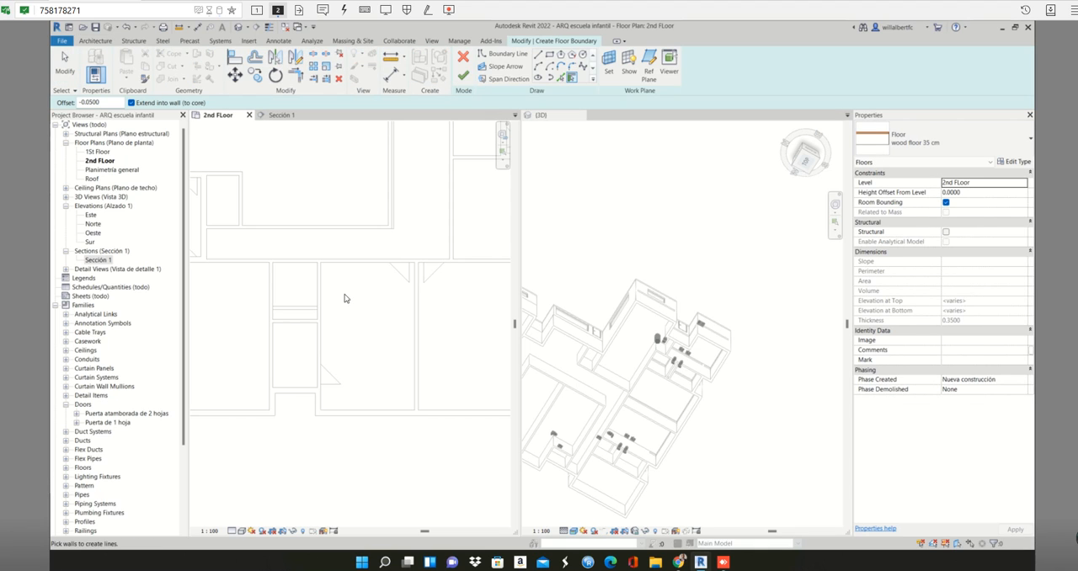
{"action": "left_click", "coordinate": [538, 53]}
{"action": "scroll", "coordinate": [321, 259], "scroll_direction": "up", "scroll_amount": 1}
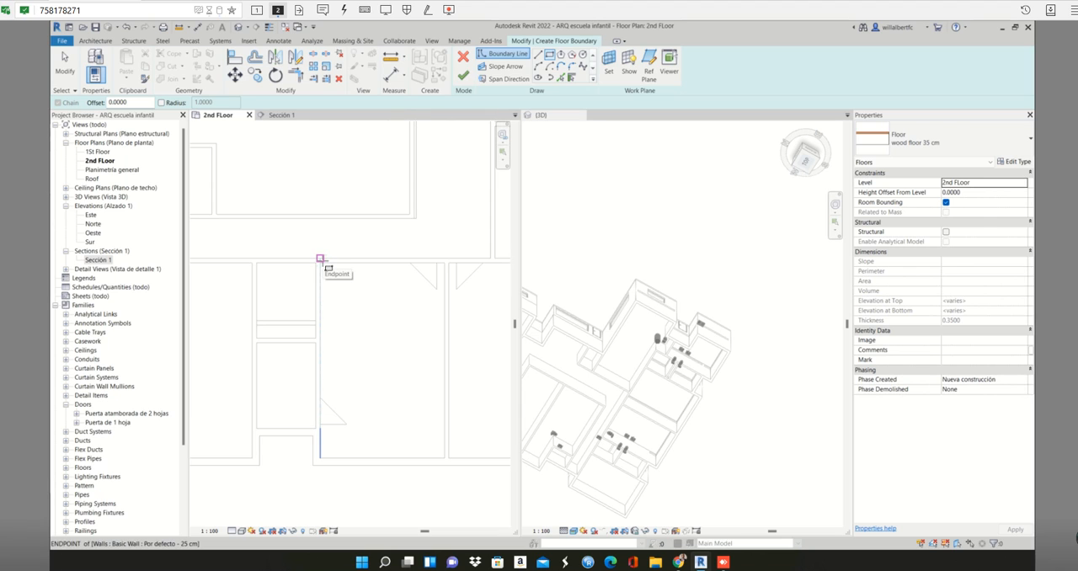
{"action": "scroll", "coordinate": [312, 253], "scroll_direction": "up", "scroll_amount": 3}
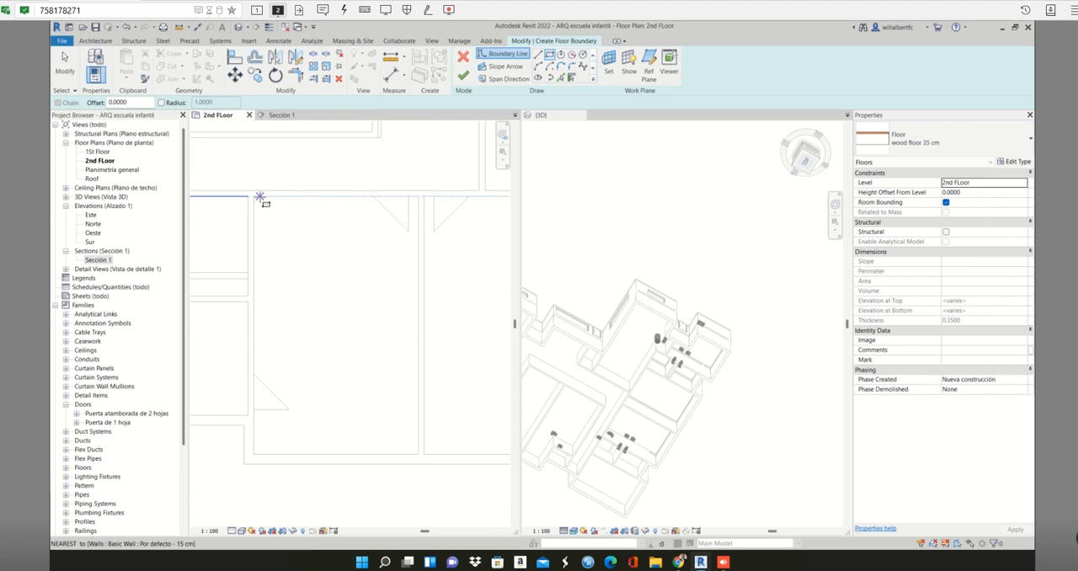
{"action": "left_click", "coordinate": [255, 198]}
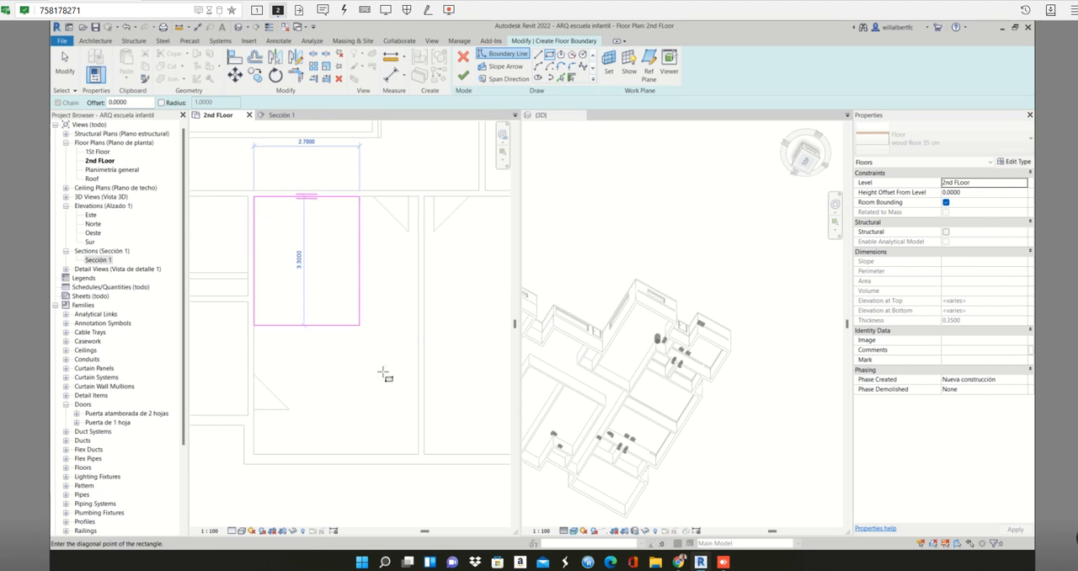
{"action": "left_click", "coordinate": [417, 454]}
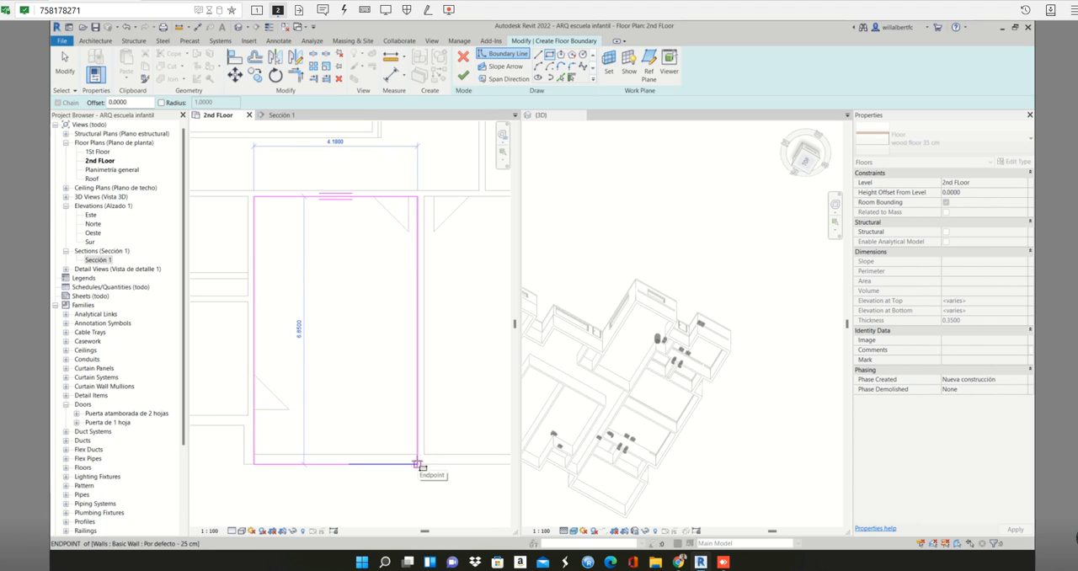
{"action": "left_click", "coordinate": [419, 455]}
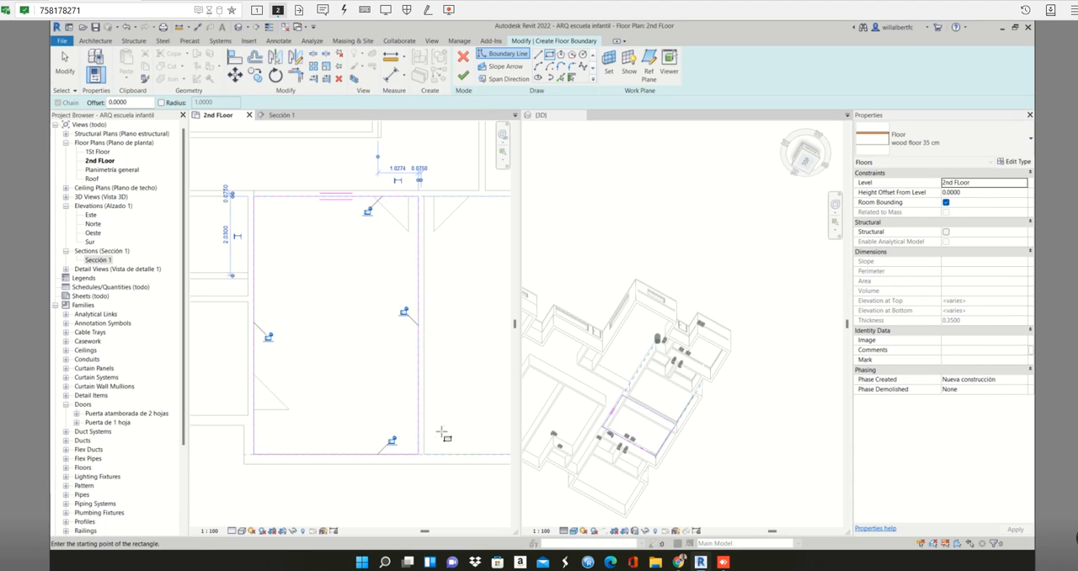
- Sketch a second boundary rectangle about 4.75 by 6.60 m along the inner walls of the adjacent large room
{"action": "scroll", "coordinate": [443, 428], "scroll_direction": "down", "scroll_amount": 2}
{"action": "middle_click_drag", "start_coordinate": [443, 428], "coordinate": [271, 381]}
{"action": "scroll", "coordinate": [255, 236], "scroll_direction": "up", "scroll_amount": 3}
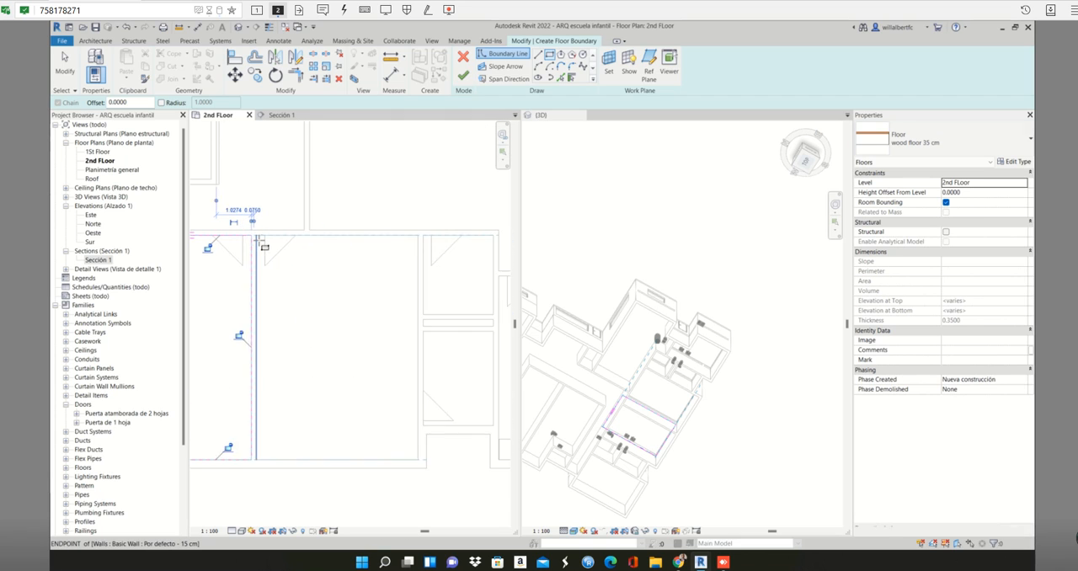
{"action": "left_click", "coordinate": [255, 236]}
{"action": "scroll", "coordinate": [256, 236], "scroll_direction": "down", "scroll_amount": 3}
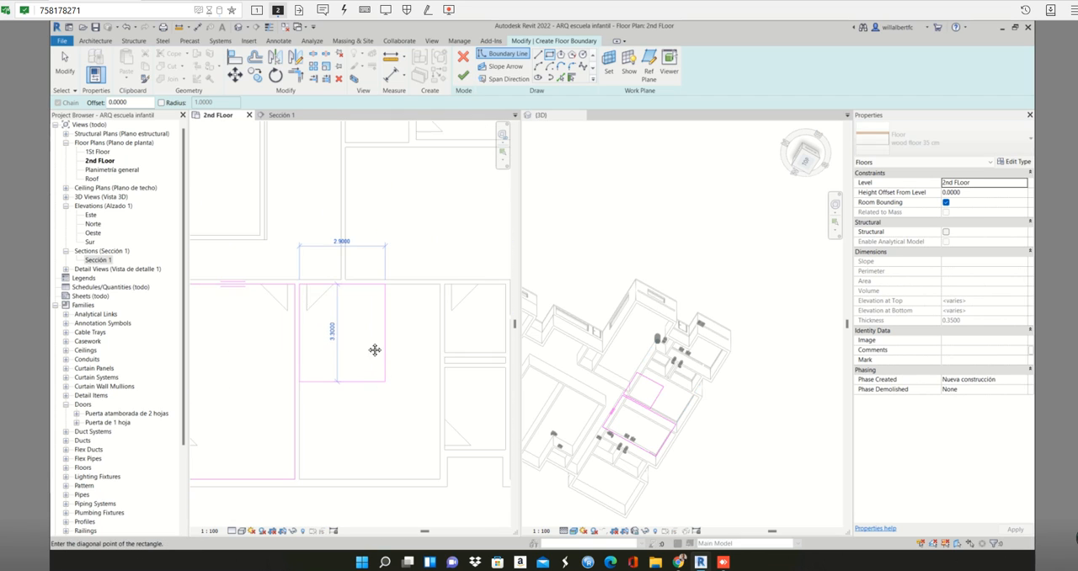
{"action": "left_click", "coordinate": [409, 406]}
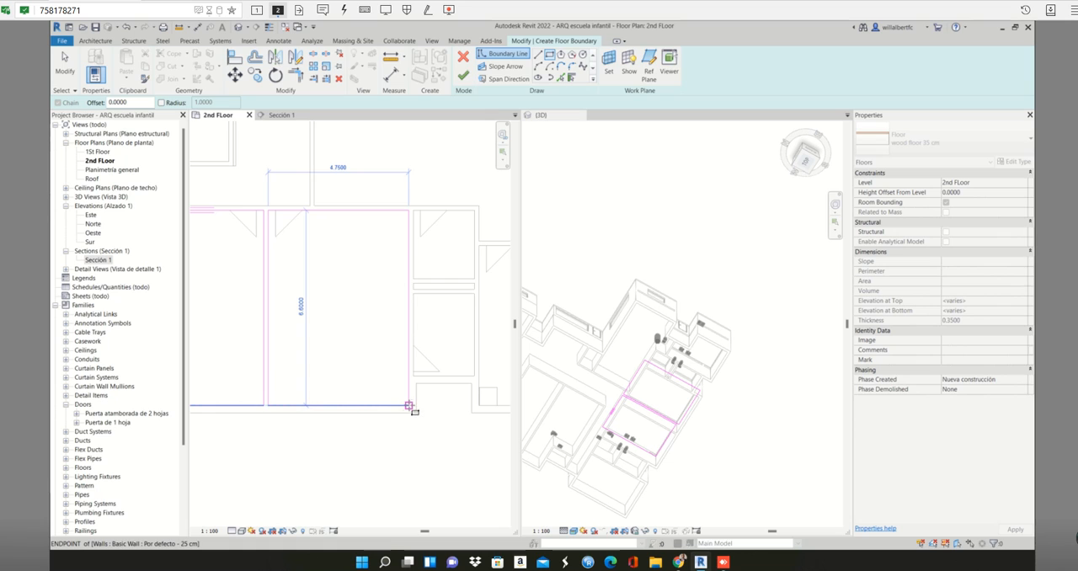
- Sketch boundary rectangles about 2.07 by 2.33 m and 2.07 by 2.78 m in the two small rooms beside the second large room
{"action": "scroll", "coordinate": [430, 223], "scroll_direction": "up", "scroll_amount": 2}
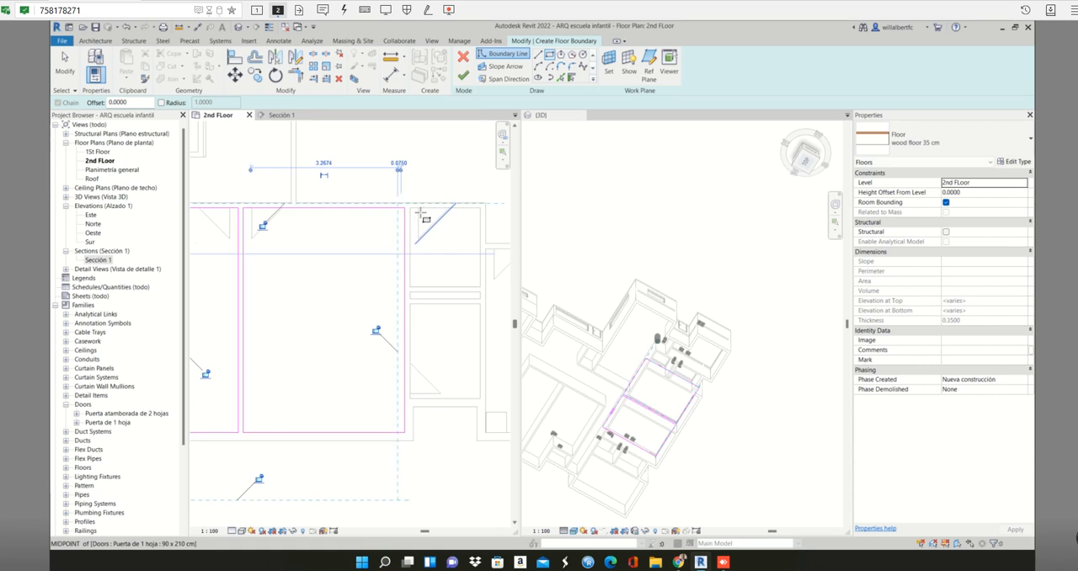
{"action": "middle_click_drag", "start_coordinate": [387, 206], "coordinate": [306, 193]}
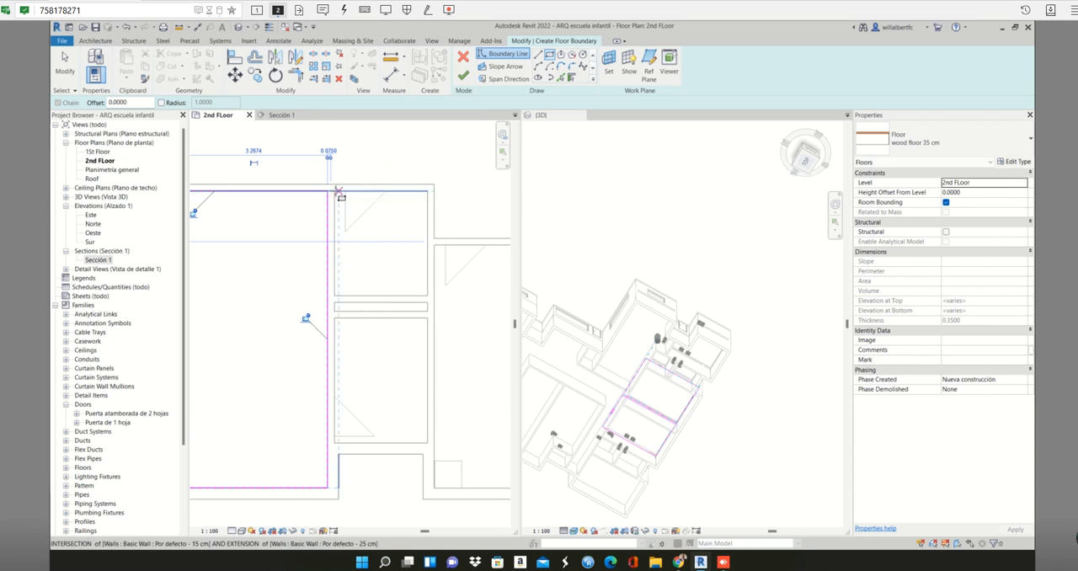
{"action": "left_click", "coordinate": [334, 191]}
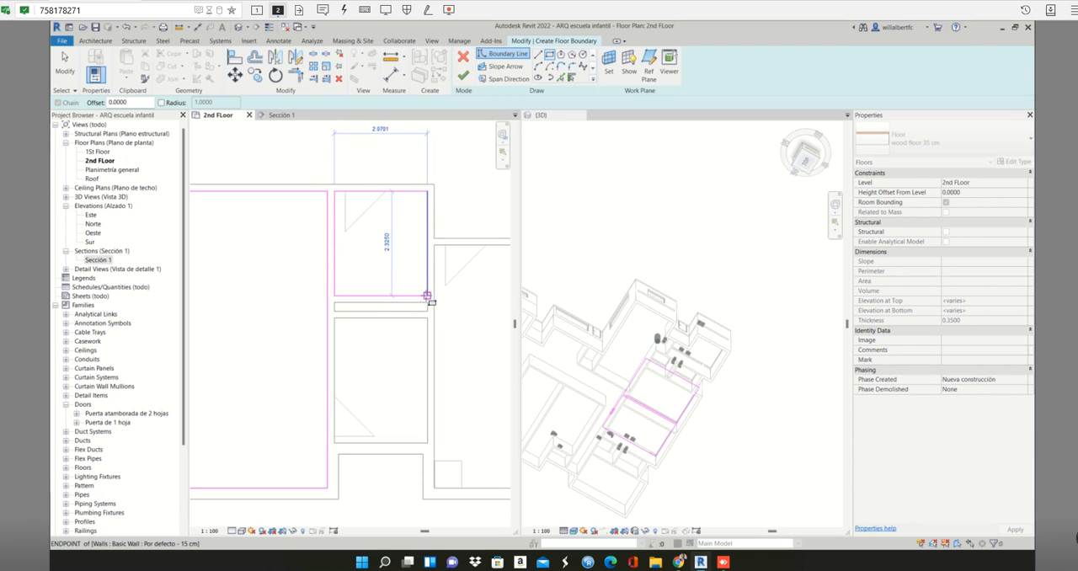
{"action": "left_click", "coordinate": [427, 295]}
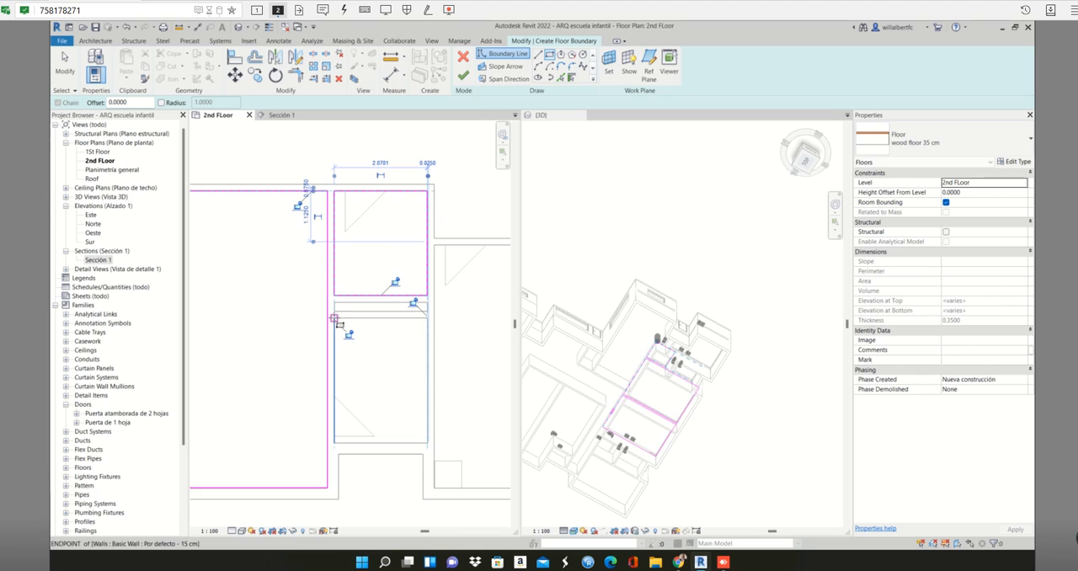
{"action": "left_click", "coordinate": [335, 318]}
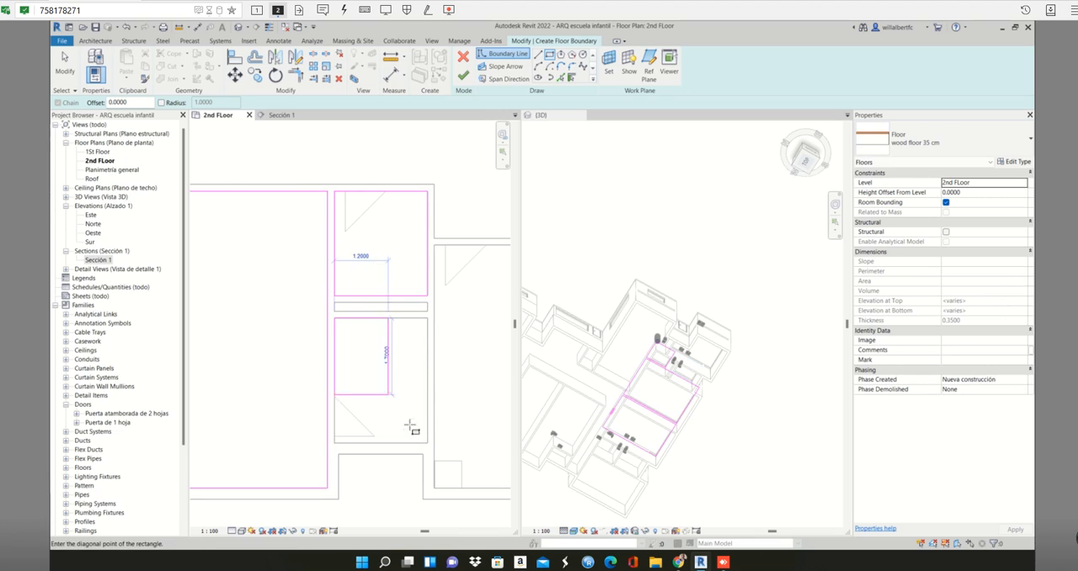
{"action": "left_click", "coordinate": [427, 442]}
- Sketch a boundary rectangle about 2.07 by 0.20 m in the narrow gap between the two small rooms
{"action": "scroll", "coordinate": [371, 320], "scroll_direction": "down", "scroll_amount": 2}
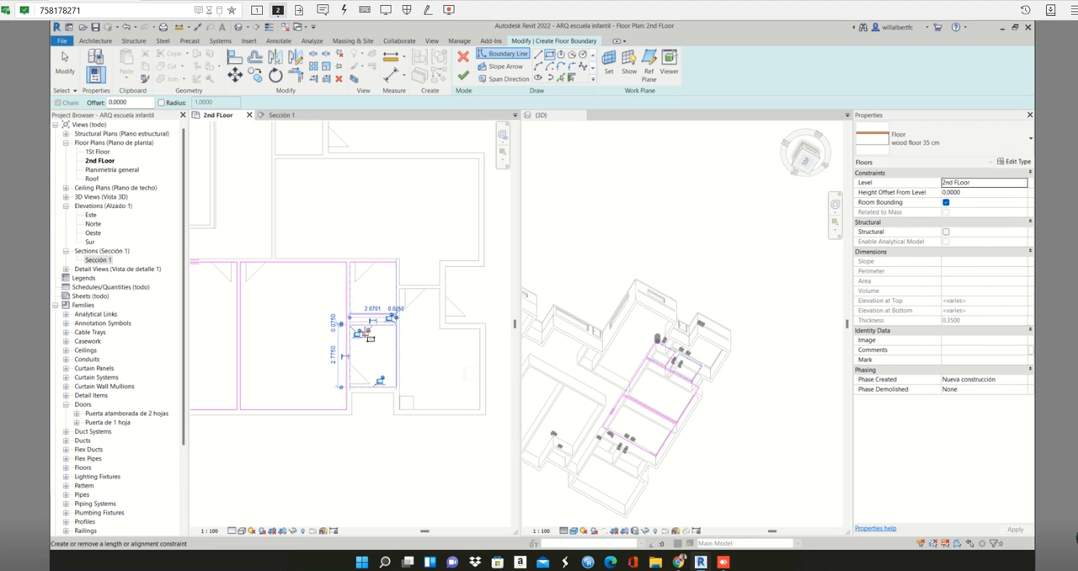
{"action": "scroll", "coordinate": [365, 322], "scroll_direction": "up", "scroll_amount": 5}
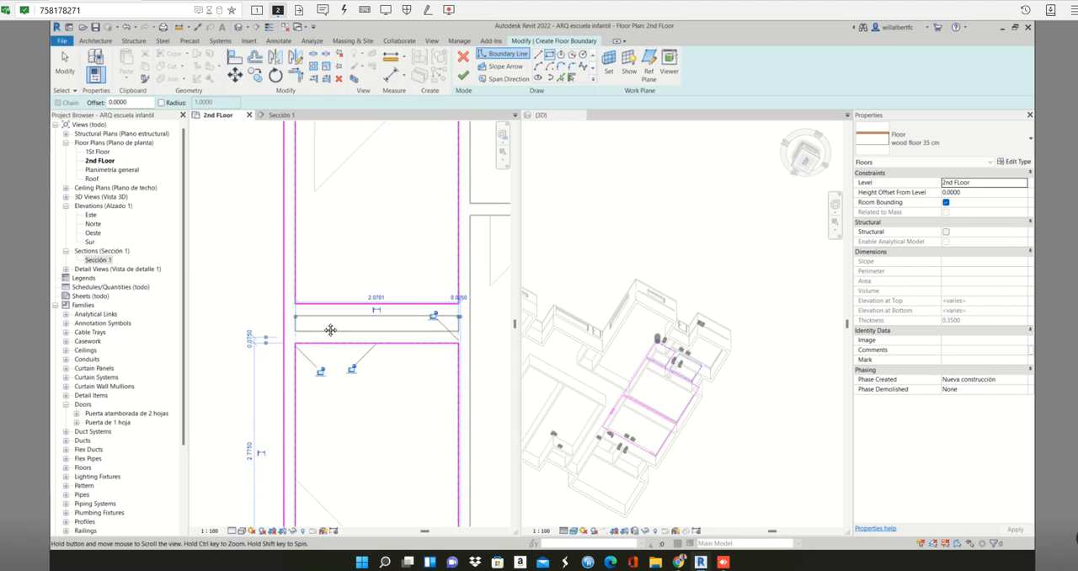
{"action": "left_click", "coordinate": [278, 317]}
{"action": "left_click", "coordinate": [441, 333]}
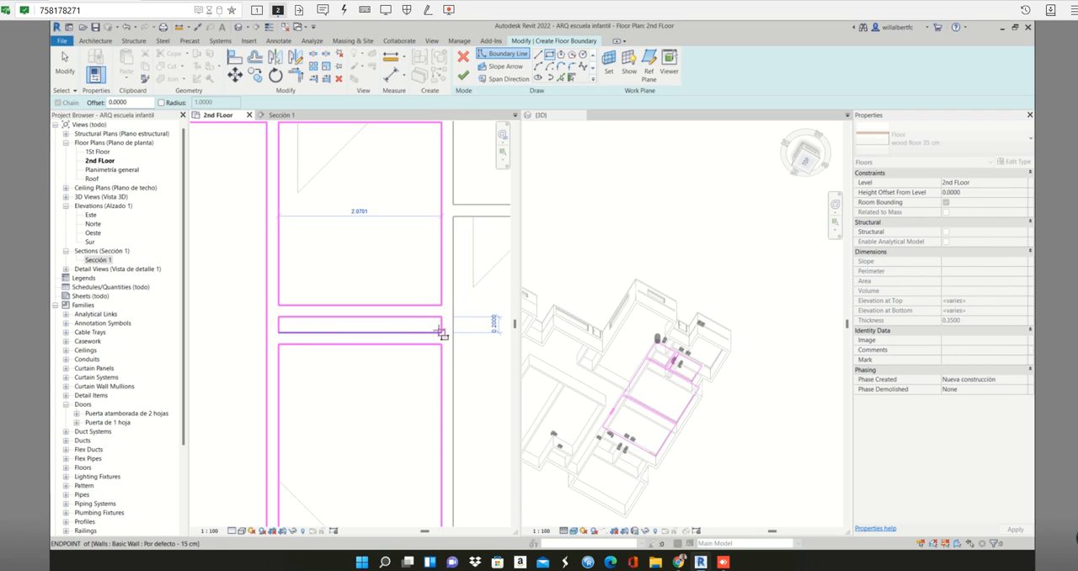
{"action": "scroll", "coordinate": [356, 334], "scroll_direction": "down", "scroll_amount": 5}
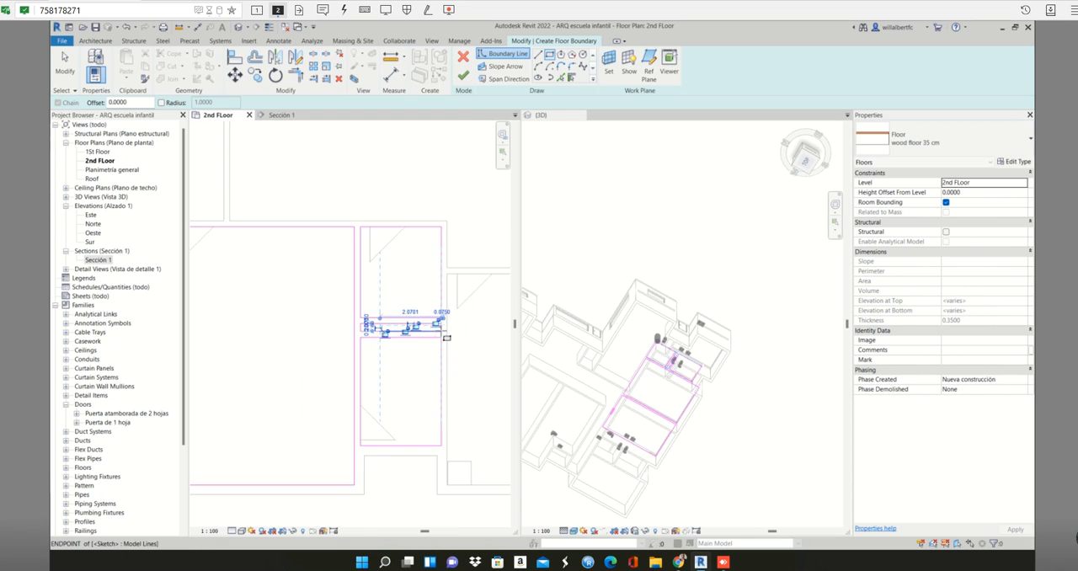
{"action": "middle_click_drag", "start_coordinate": [356, 333], "coordinate": [352, 332]}
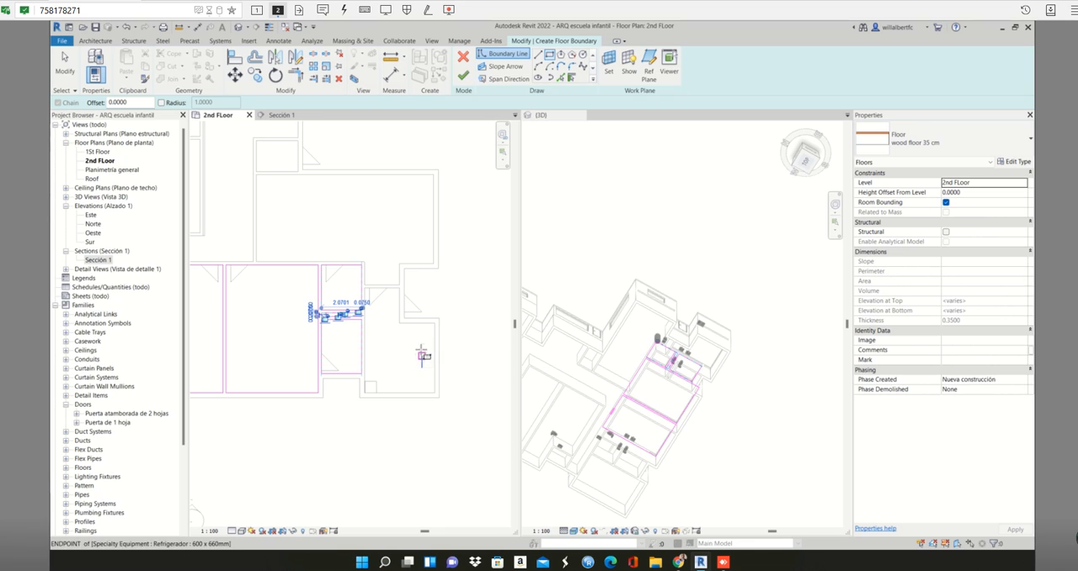
- Finish the shared wood floor without attaching the walls to its bottom, and check its coverage in the plan
{"action": "left_click", "coordinate": [464, 77]}
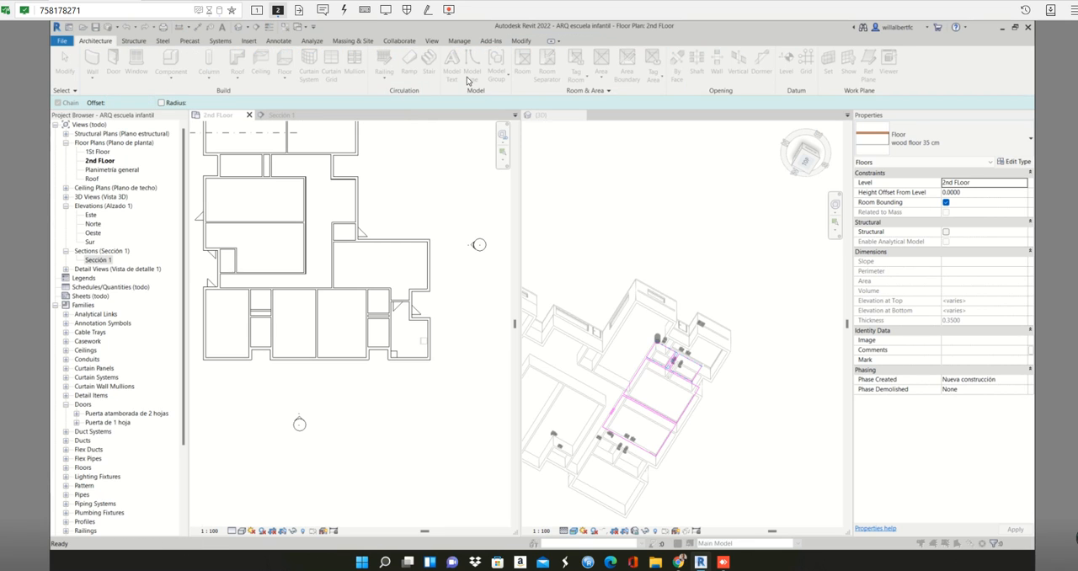
{"action": "left_click", "coordinate": [620, 297]}
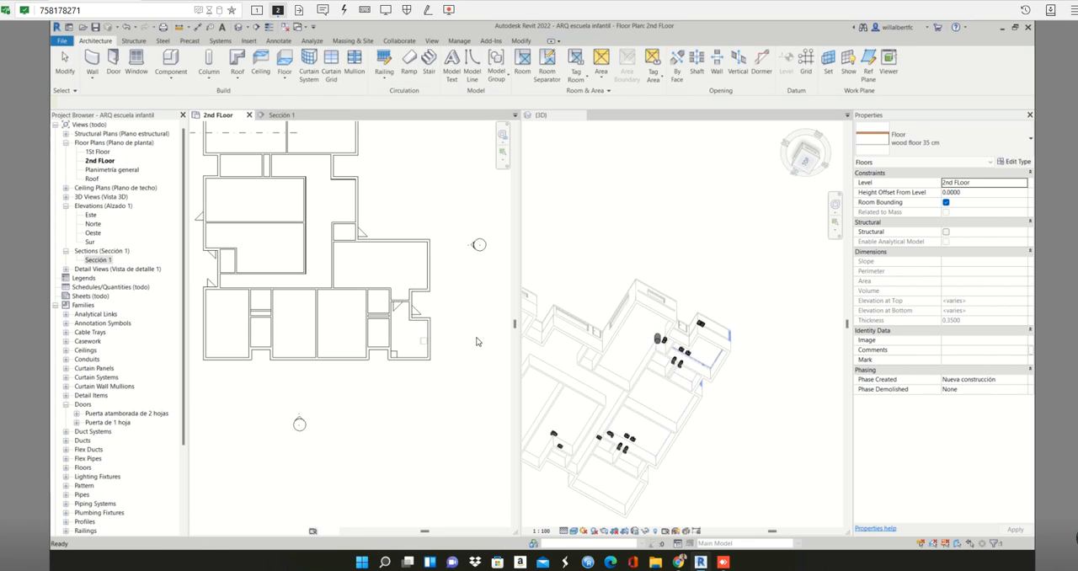
{"action": "scroll", "coordinate": [346, 292], "scroll_direction": "up", "scroll_amount": 2}
{"action": "middle_click_drag", "start_coordinate": [341, 270], "coordinate": [441, 279]}
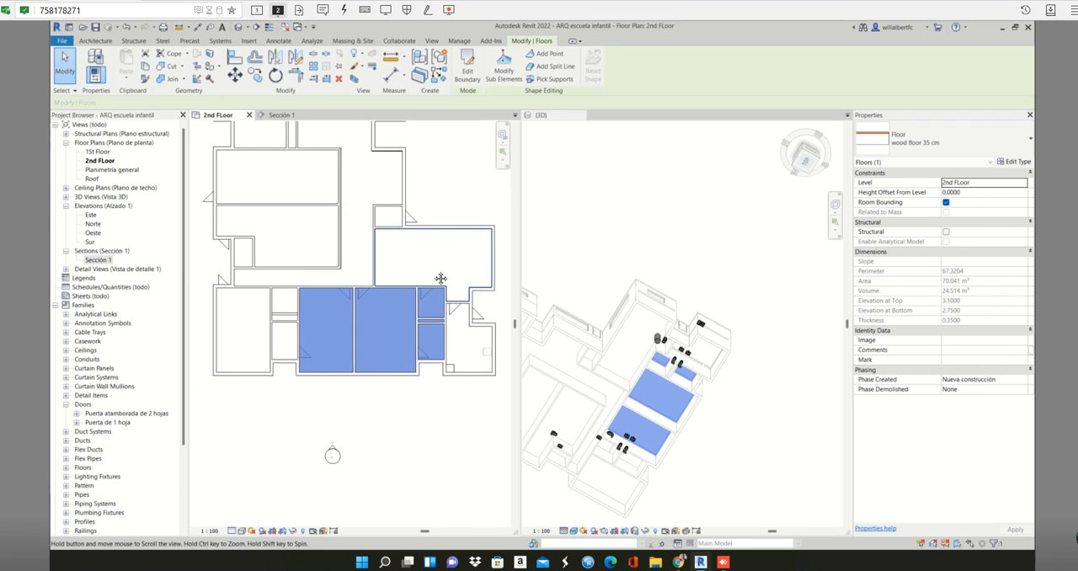
{"action": "scroll", "coordinate": [411, 346], "scroll_direction": "up", "scroll_amount": 1}
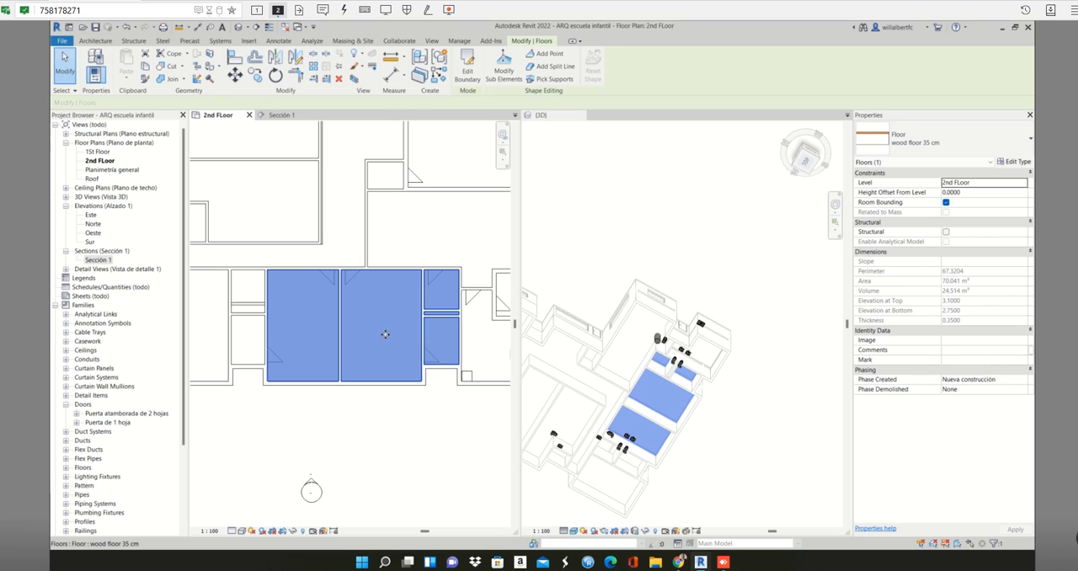
{"action": "key", "text": "Escape"}
- Start another wood floor 35 cm and pick the inner wall edges of the L-shaped room with the refrigerator as its boundary
{"action": "scroll", "coordinate": [396, 324], "scroll_direction": "down", "scroll_amount": 3}
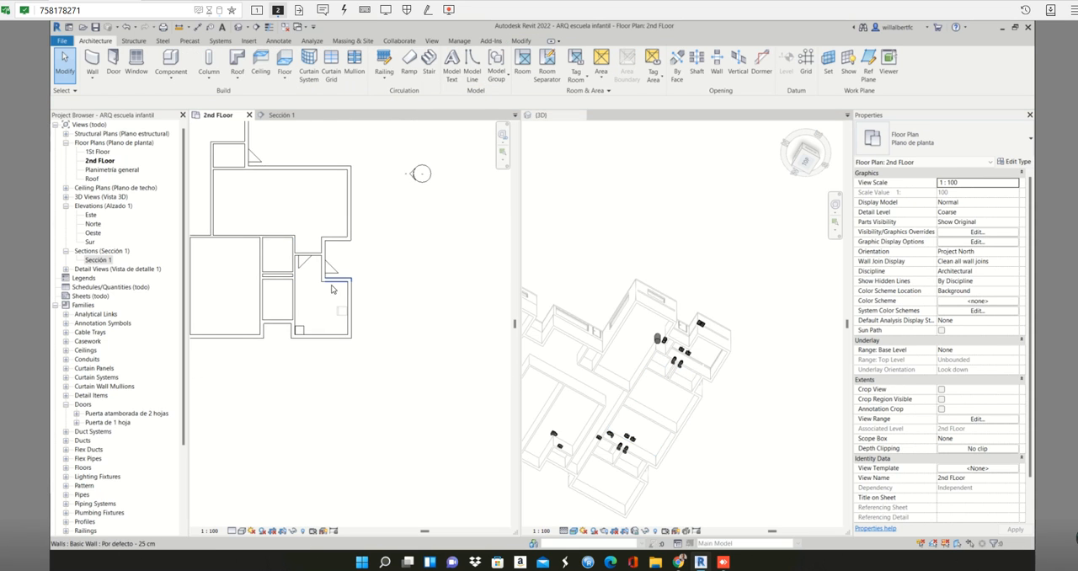
{"action": "scroll", "coordinate": [332, 289], "scroll_direction": "up", "scroll_amount": 2}
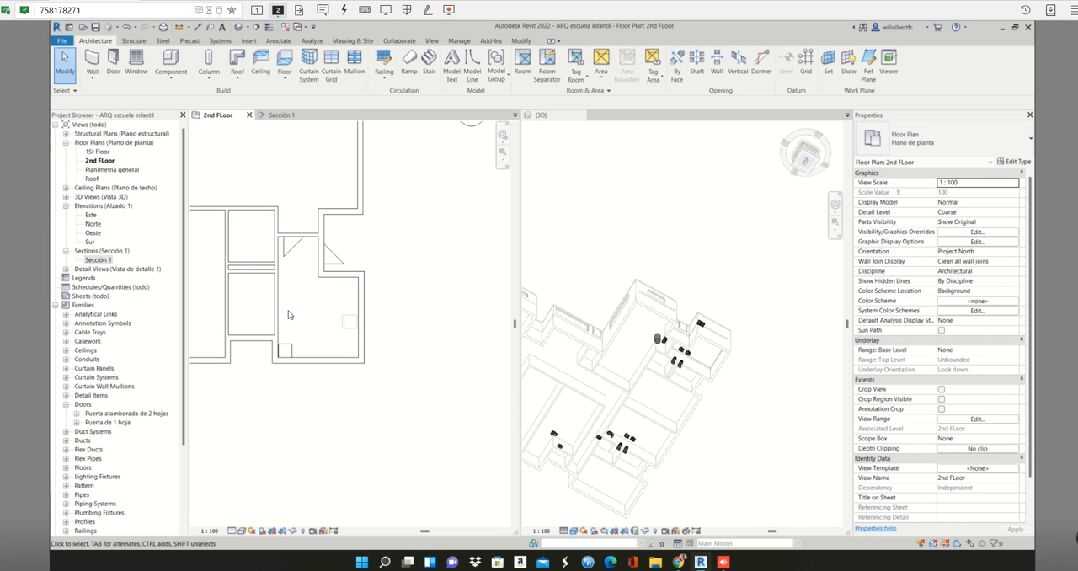
{"action": "left_click", "coordinate": [242, 321]}
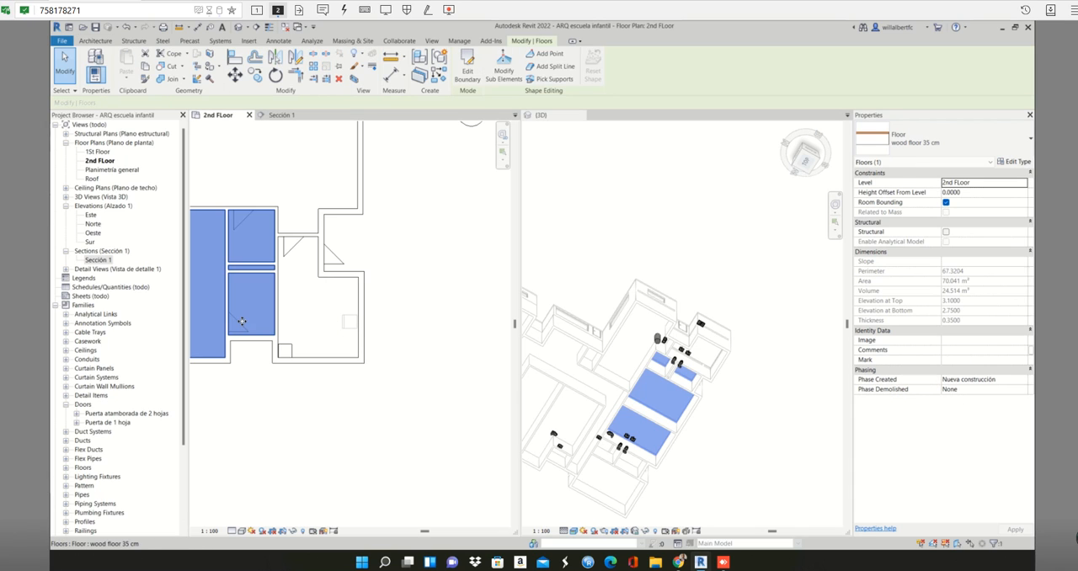
{"action": "double_click", "coordinate": [257, 327]}
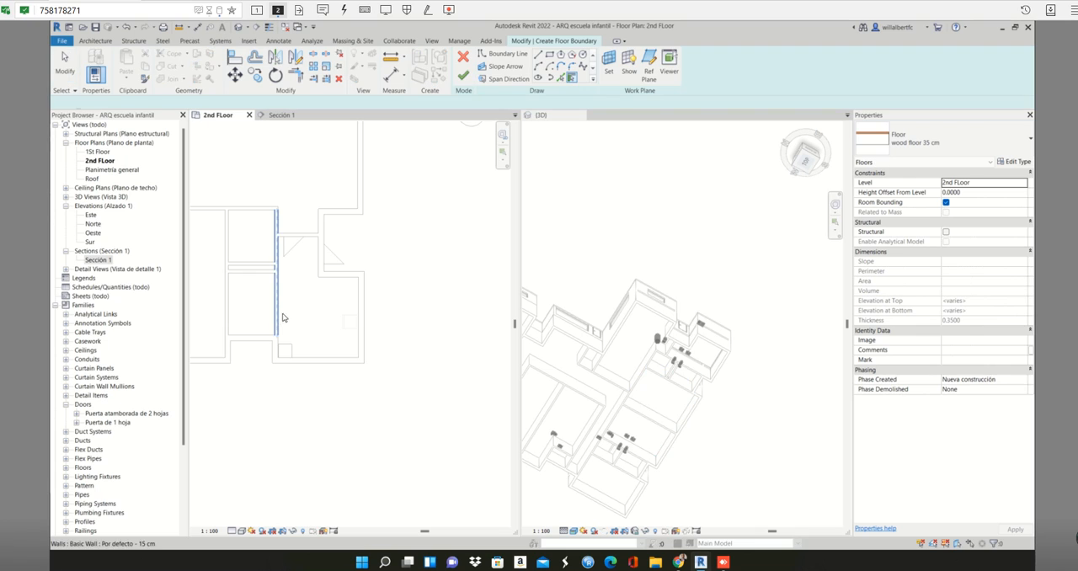
{"action": "left_click", "coordinate": [561, 78]}
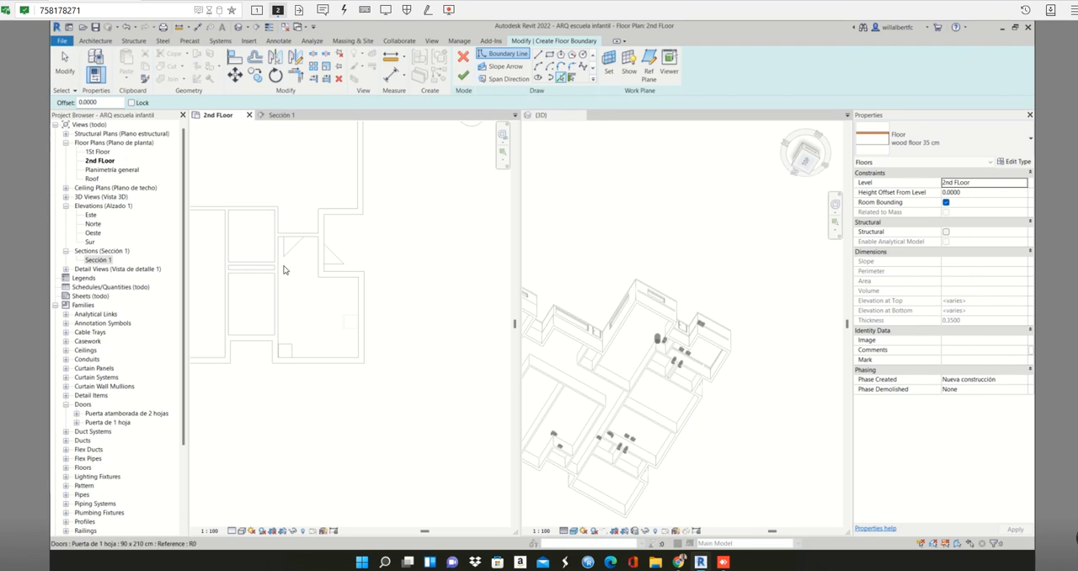
{"action": "scroll", "coordinate": [280, 315], "scroll_direction": "up", "scroll_amount": 2}
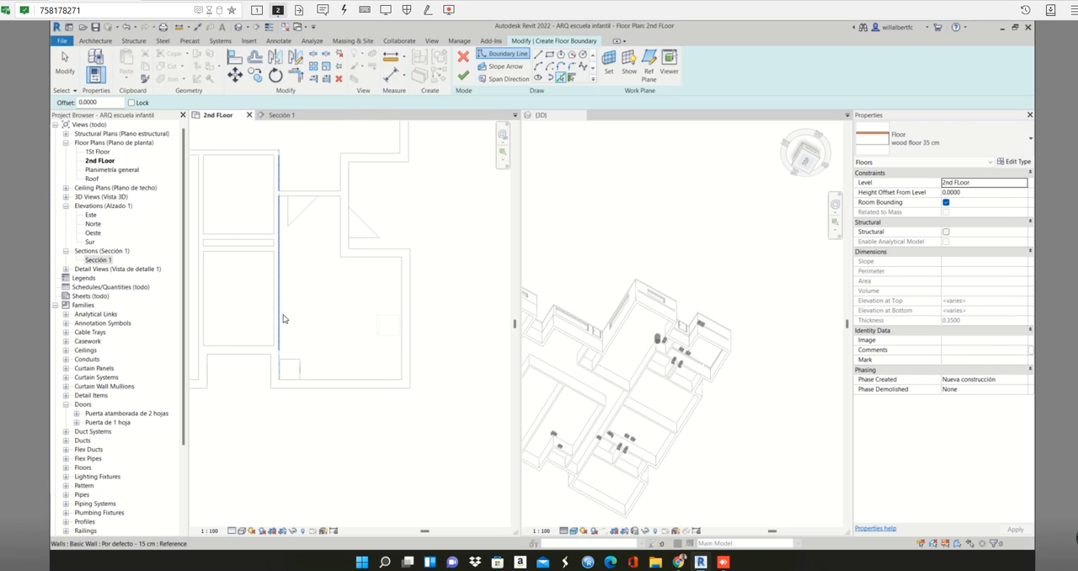
{"action": "left_click", "coordinate": [334, 381]}
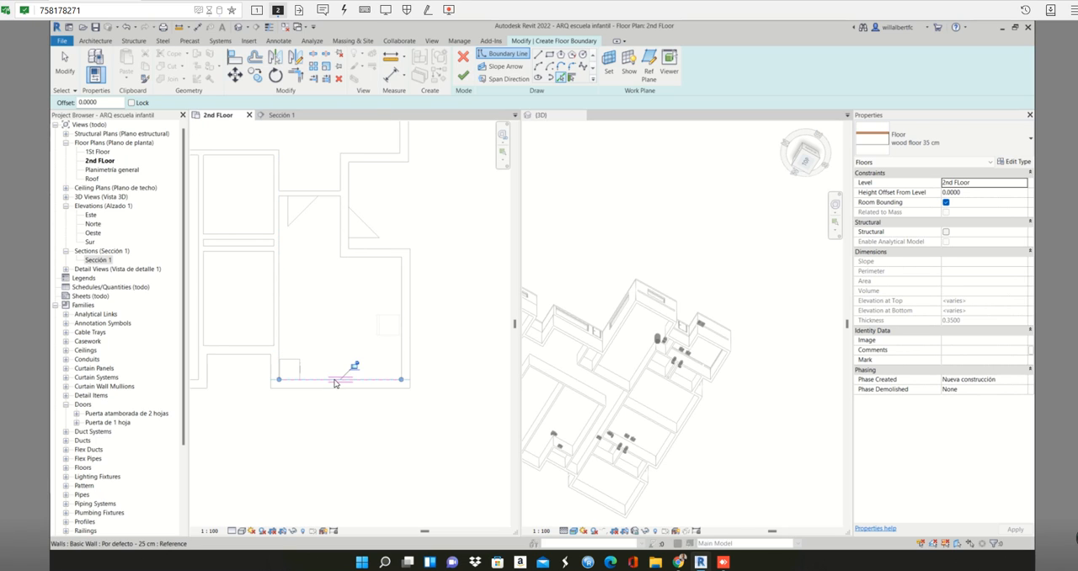
{"action": "left_click", "coordinate": [403, 359]}
{"action": "left_click", "coordinate": [340, 216]}
{"action": "left_click", "coordinate": [294, 203]}
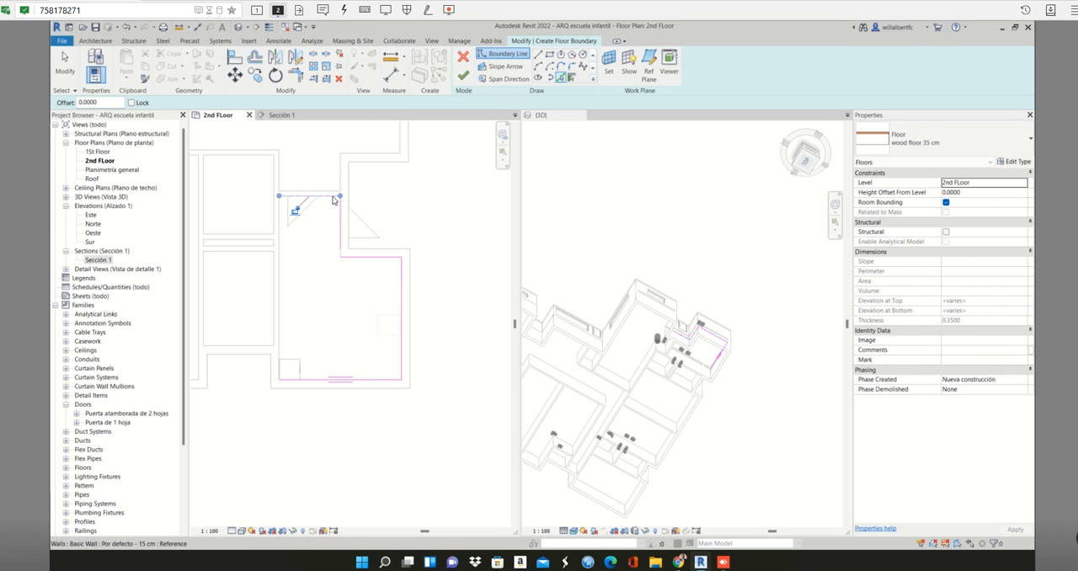
{"action": "key", "text": "Tab"}
{"action": "key", "text": "Tab"}
{"action": "left_click", "coordinate": [281, 261]}
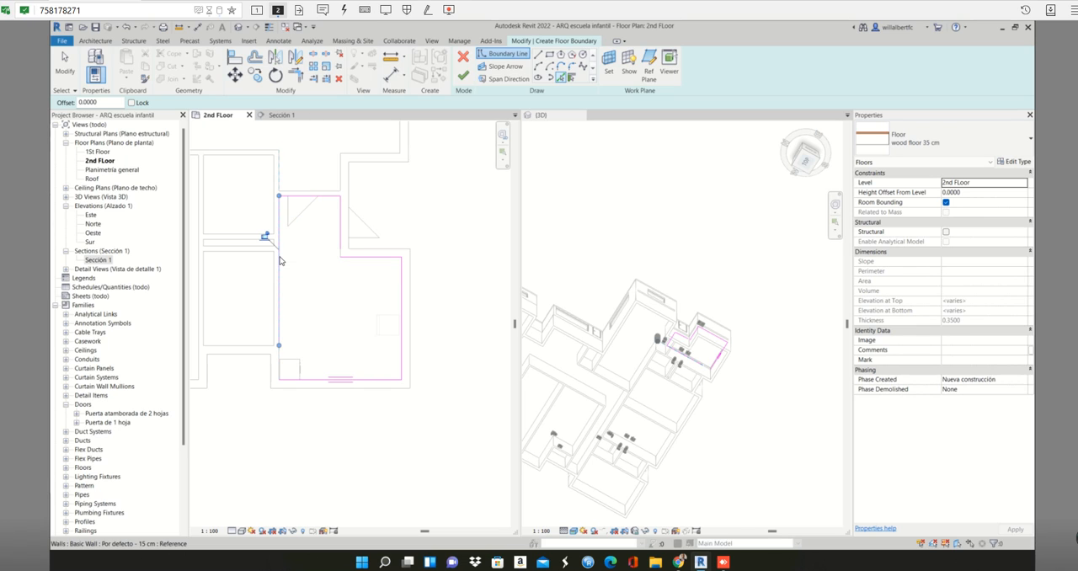
- Extend the long boundary line beside the small rooms to the room's lower corner and try to finish the floor
{"action": "scroll", "coordinate": [282, 357], "scroll_direction": "up", "scroll_amount": 2}
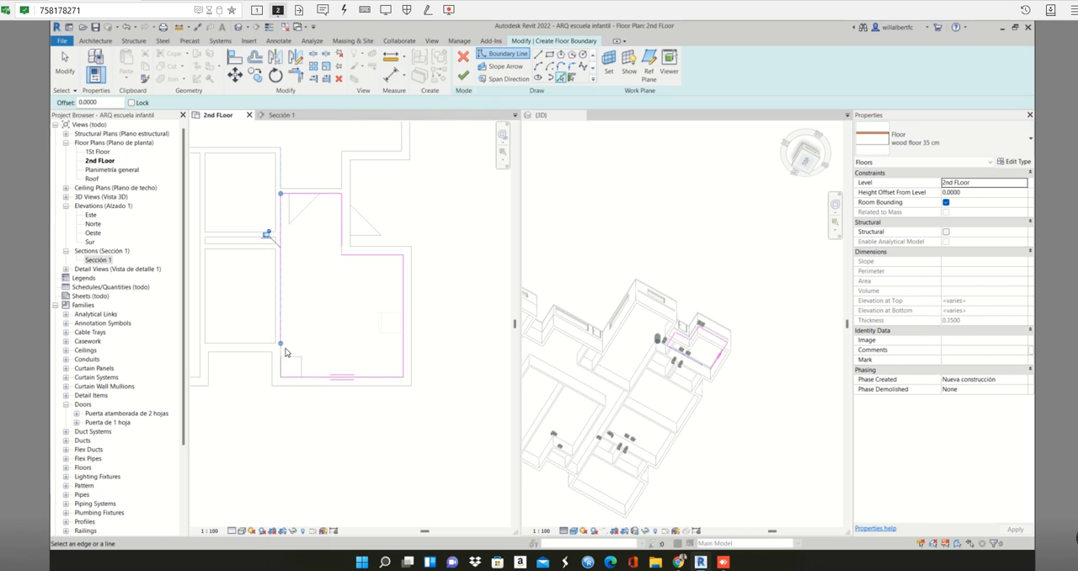
{"action": "scroll", "coordinate": [287, 353], "scroll_direction": "up", "scroll_amount": 1}
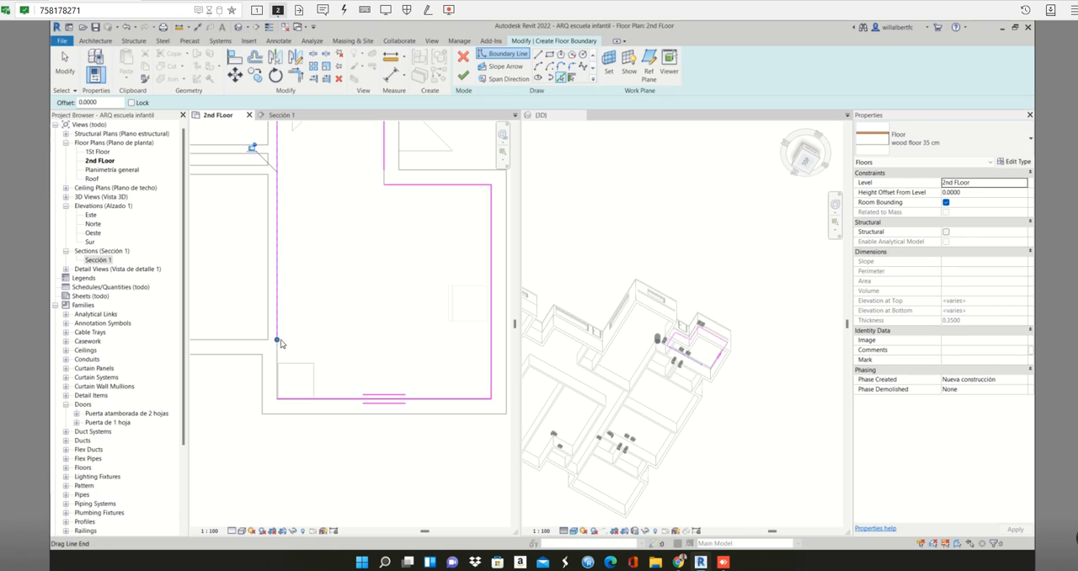
{"action": "left_click_drag", "start_coordinate": [278, 340], "coordinate": [277, 399]}
{"action": "scroll", "coordinate": [335, 363], "scroll_direction": "down", "scroll_amount": 2}
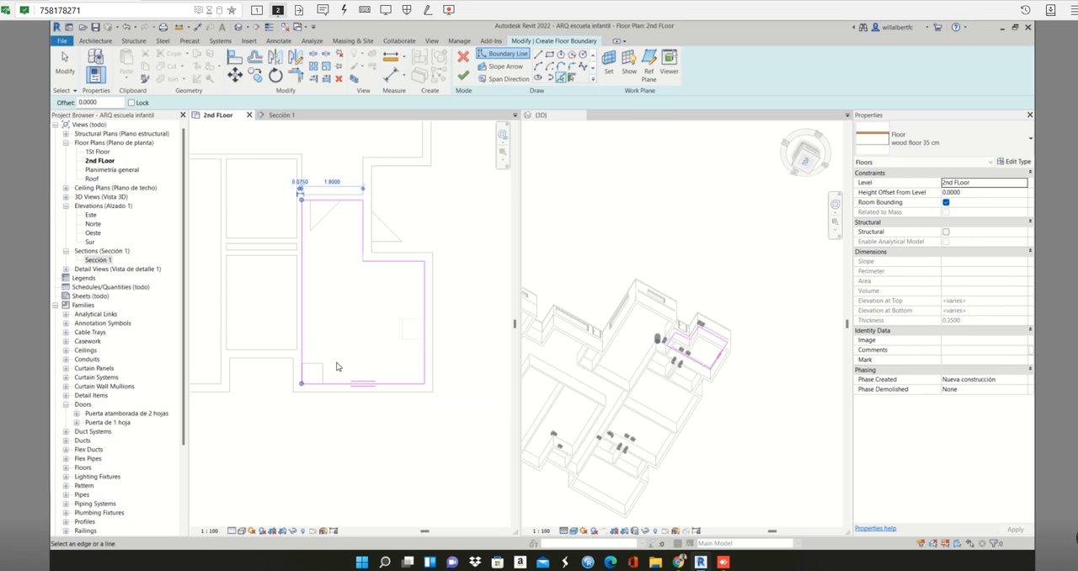
{"action": "left_click", "coordinate": [463, 77]}
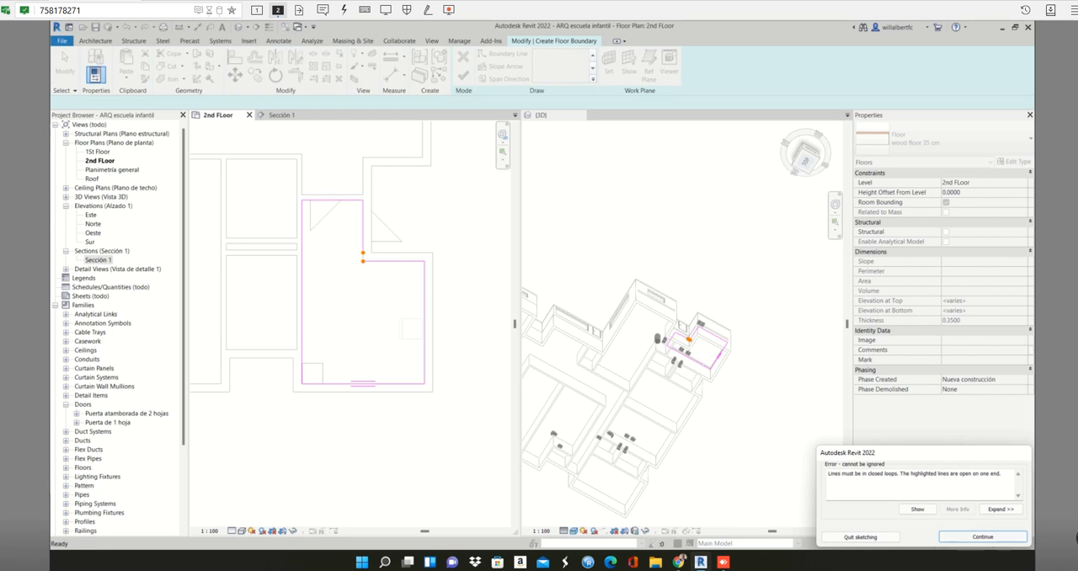
{"action": "left_click", "coordinate": [983, 537]}
- Pick the inner wall edge at the L-shaped room's notch as a floor boundary line and dismiss the overlap warning
{"action": "scroll", "coordinate": [371, 256], "scroll_direction": "up", "scroll_amount": 1}
{"action": "scroll", "coordinate": [371, 256], "scroll_direction": "up", "scroll_amount": 3}
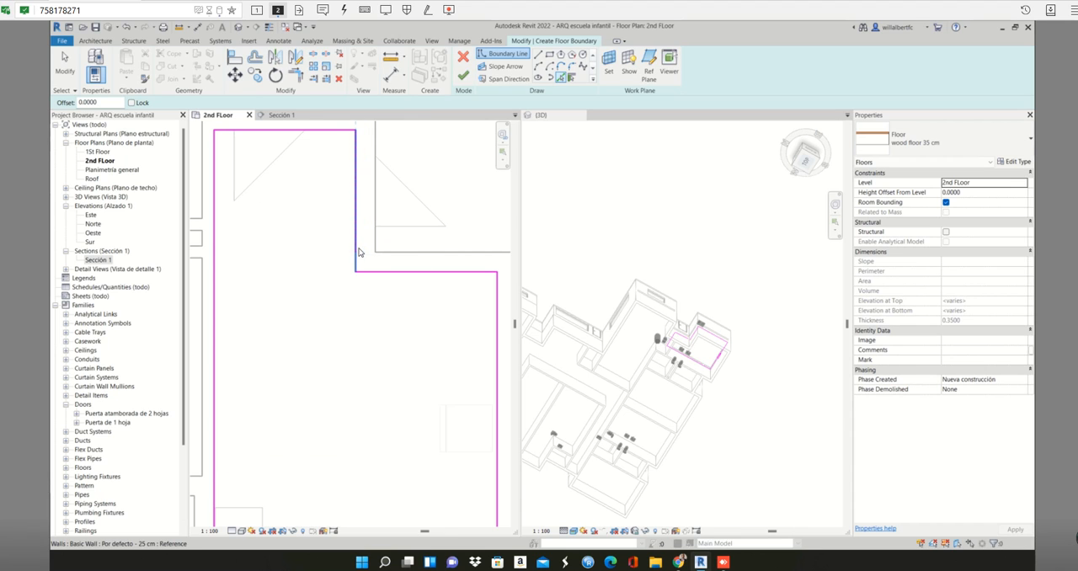
{"action": "left_click", "coordinate": [356, 247]}
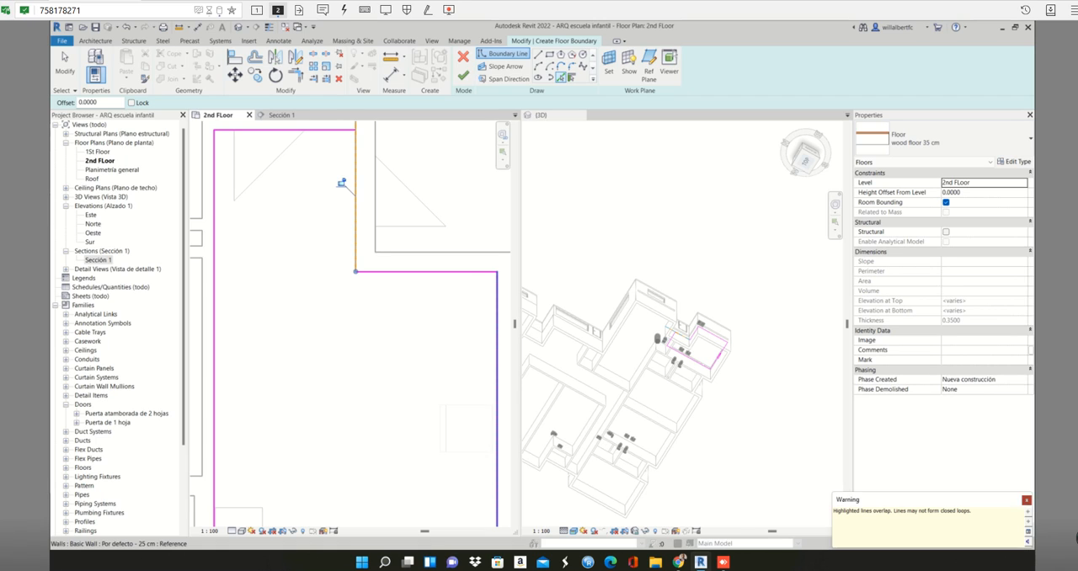
{"action": "left_click", "coordinate": [1027, 501]}
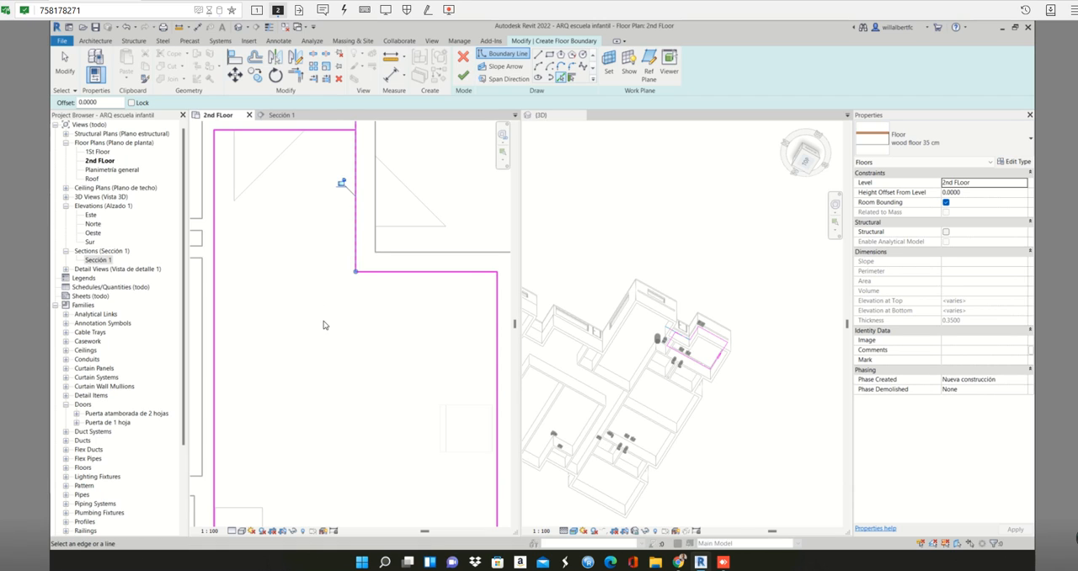
{"action": "key", "text": "Escape"}
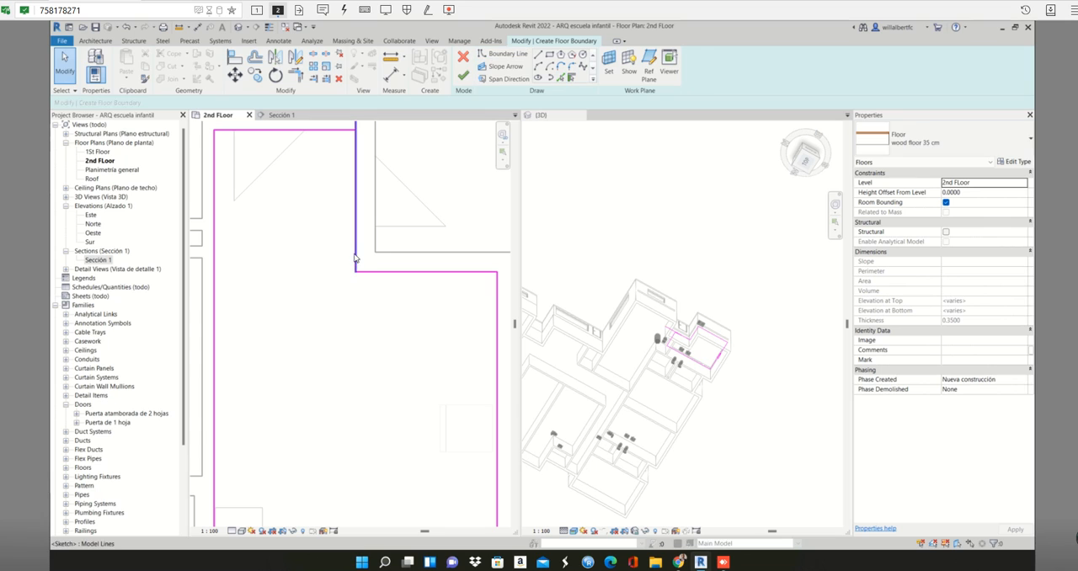
{"action": "left_click", "coordinate": [355, 258]}
{"action": "scroll", "coordinate": [388, 333], "scroll_direction": "down", "scroll_amount": 4}
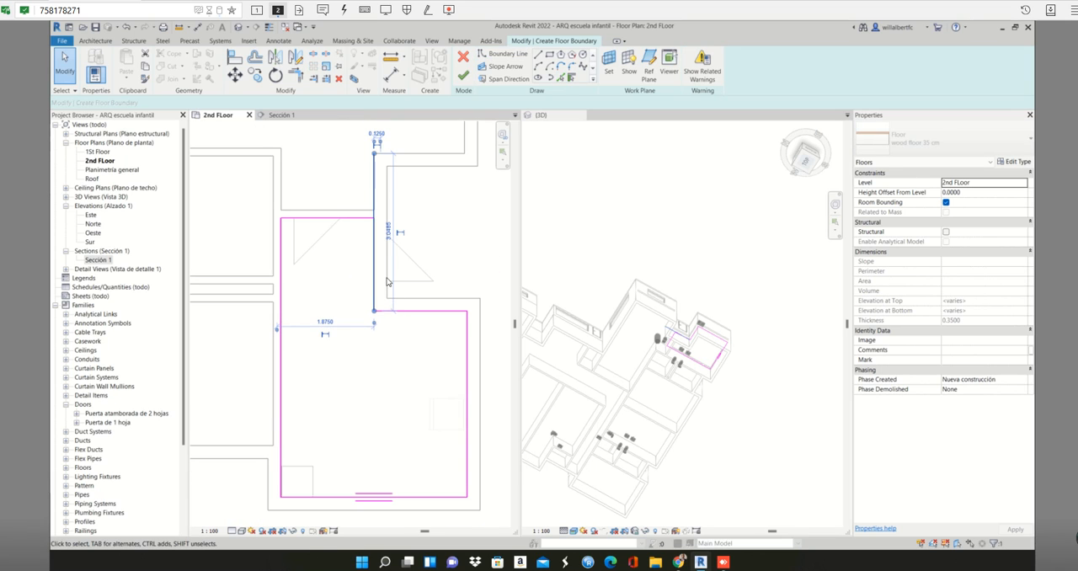
{"action": "key", "text": "Escape"}
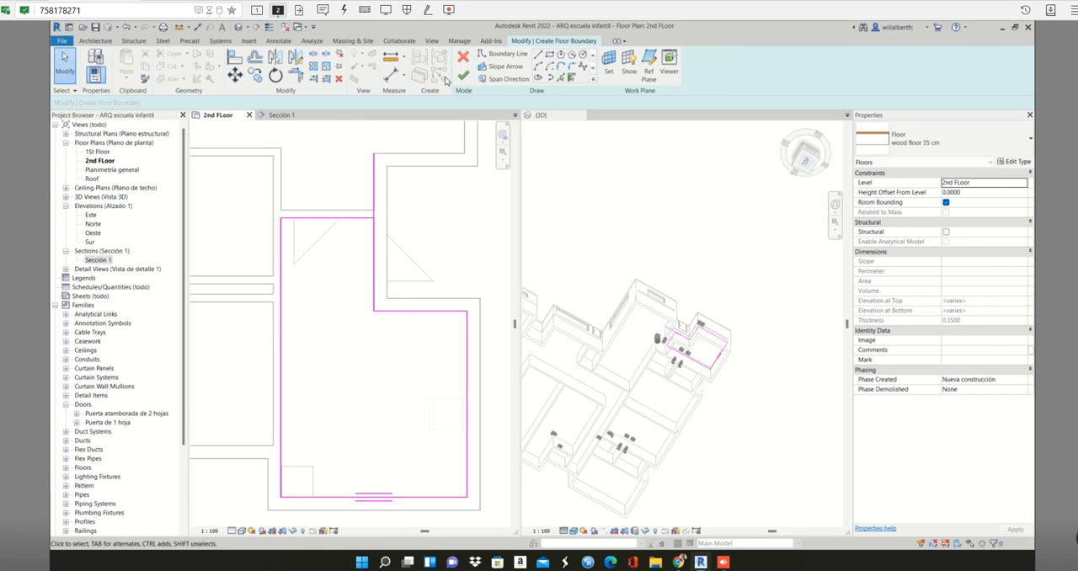
- Trim the overlong picked line to a corner with the short boundary line closing the room's narrow leg
{"action": "key", "text": "t"}
{"action": "key", "text": "r"}
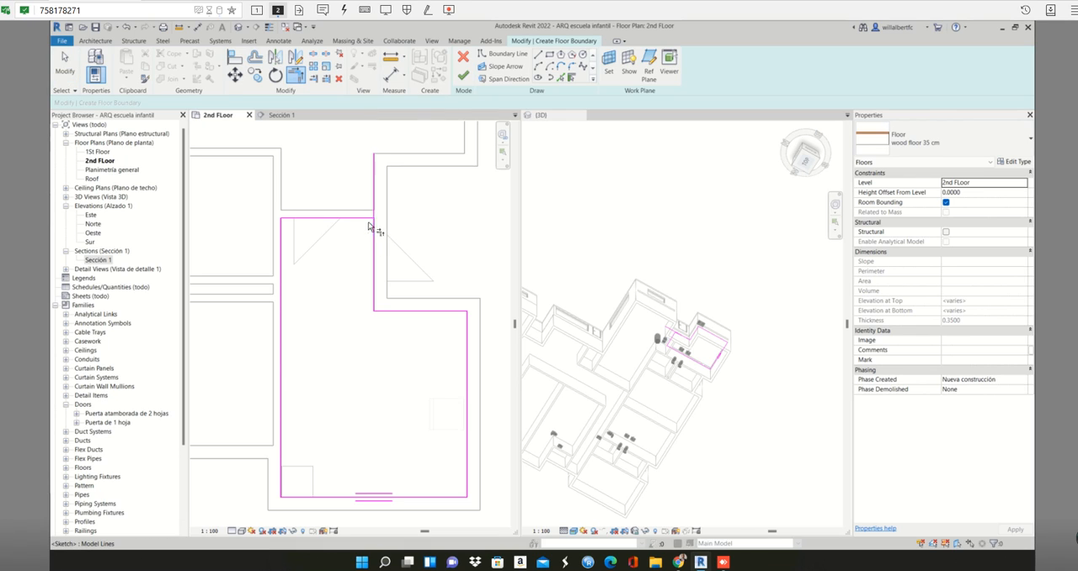
{"action": "left_click", "coordinate": [364, 219]}
{"action": "left_click", "coordinate": [375, 238]}
{"action": "key", "text": "Escape"}
- Delete the overlapping duplicate along the narrow leg and trim the remaining line to the horizontal boundary at the inner corner
{"action": "left_click", "coordinate": [374, 257]}
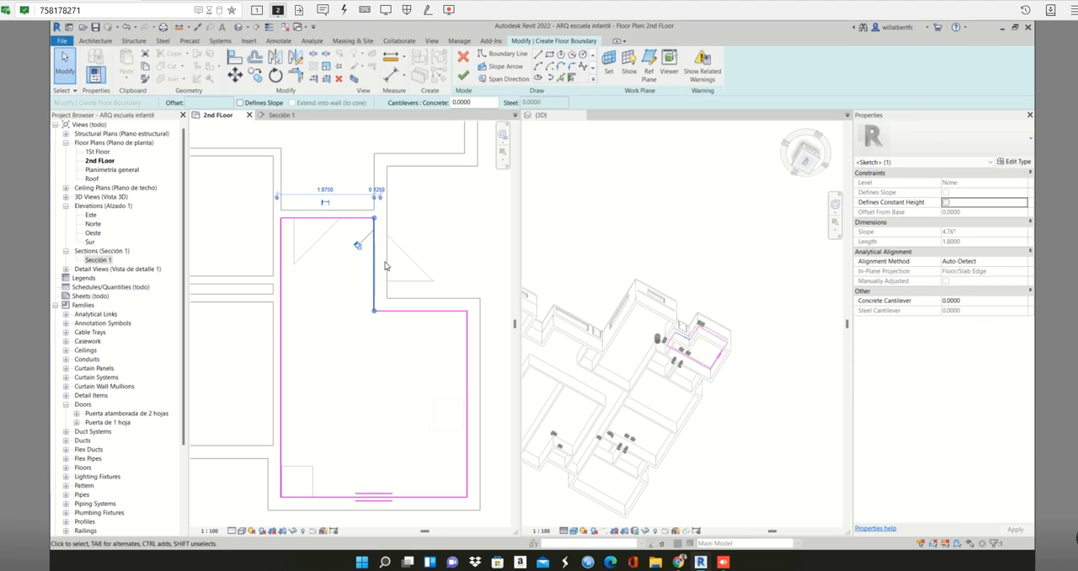
{"action": "key", "text": "Escape"}
{"action": "key", "text": "t"}
{"action": "key", "text": "r"}
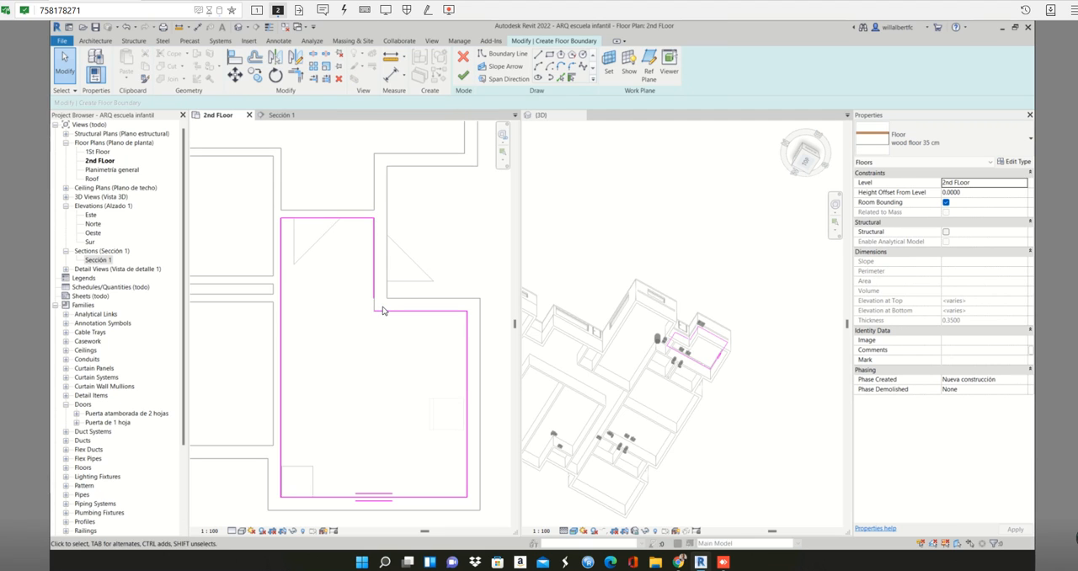
{"action": "left_click", "coordinate": [376, 303]}
{"action": "left_click", "coordinate": [380, 314]}
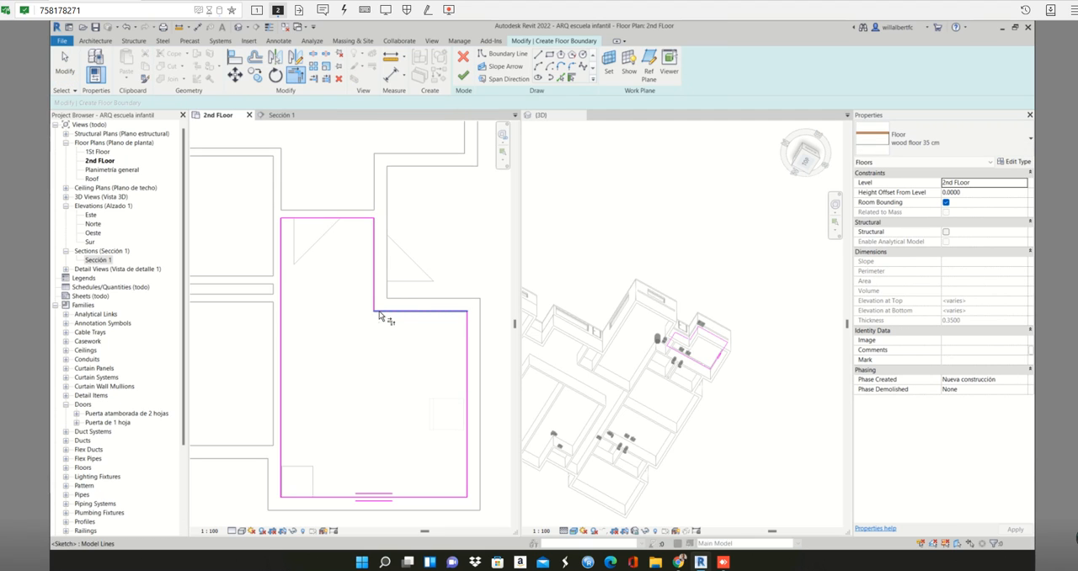
{"action": "scroll", "coordinate": [407, 362], "scroll_direction": "down", "scroll_amount": 2}
{"action": "key", "text": "Escape"}
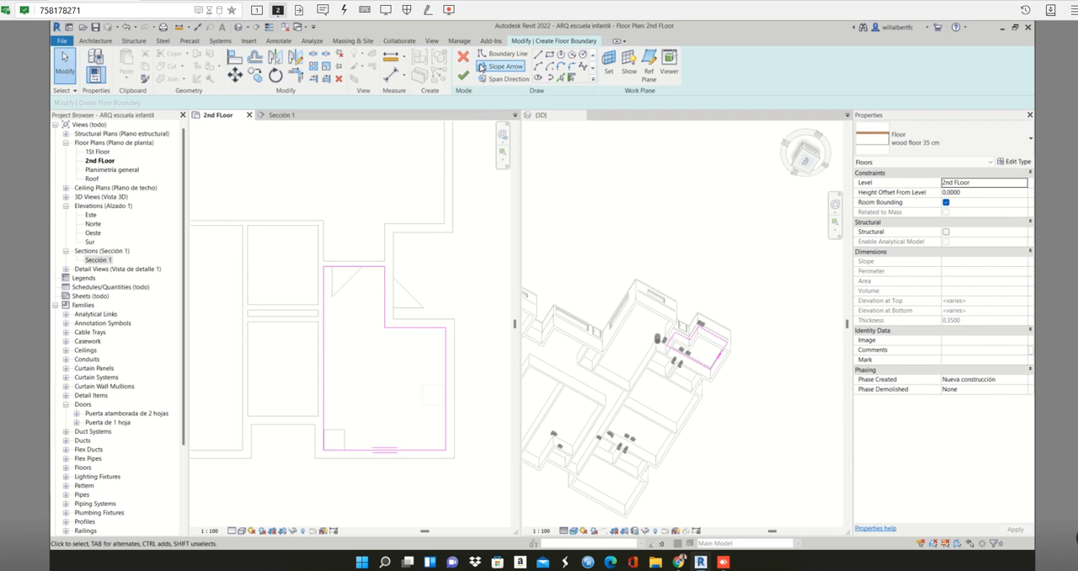
- Finish the L-shaped room's wood floor without attaching the walls to its bottom, and check its coverage in the plan
{"action": "left_click", "coordinate": [462, 75]}
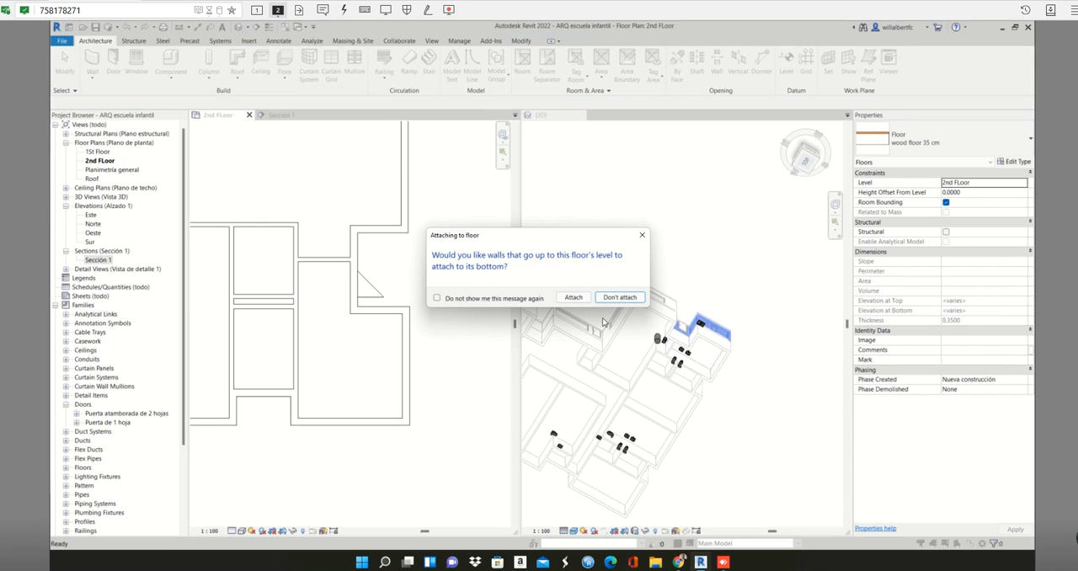
{"action": "left_click", "coordinate": [621, 298]}
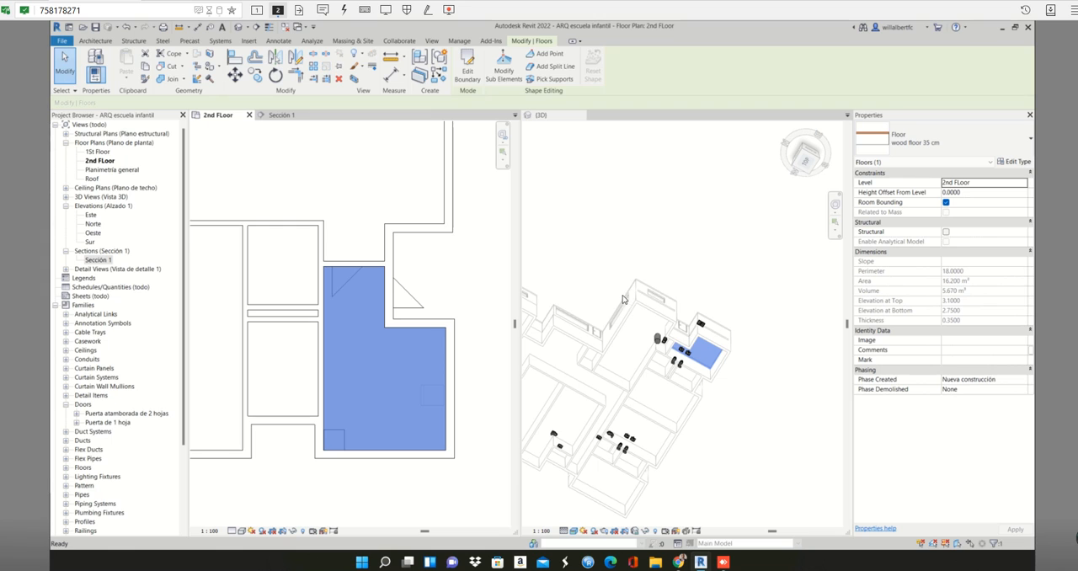
{"action": "scroll", "coordinate": [394, 301], "scroll_direction": "down", "scroll_amount": 4}
{"action": "middle_click_drag", "start_coordinate": [396, 303], "coordinate": [391, 377]}
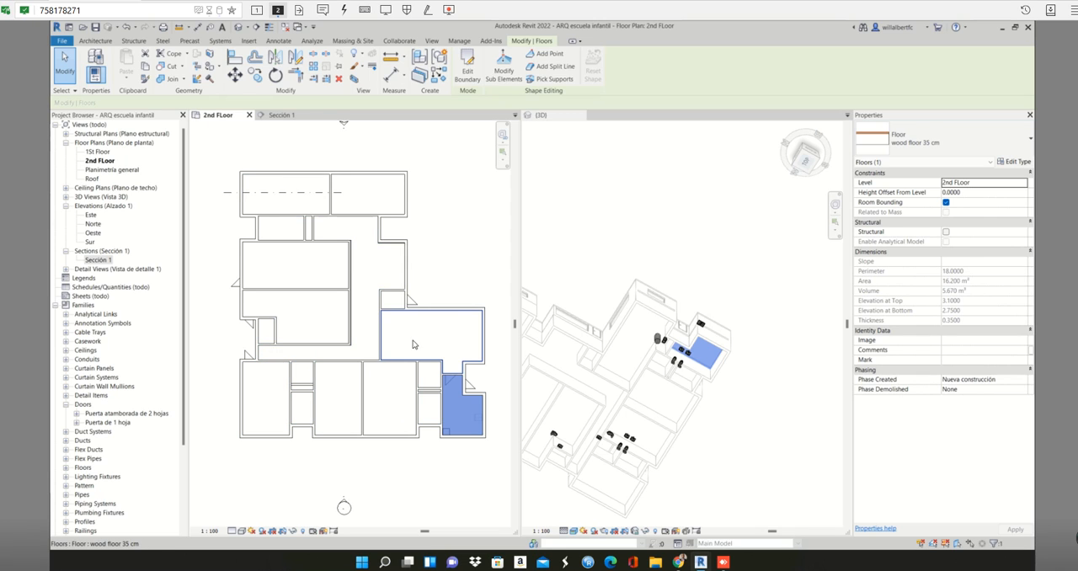
{"action": "key", "text": "Escape"}
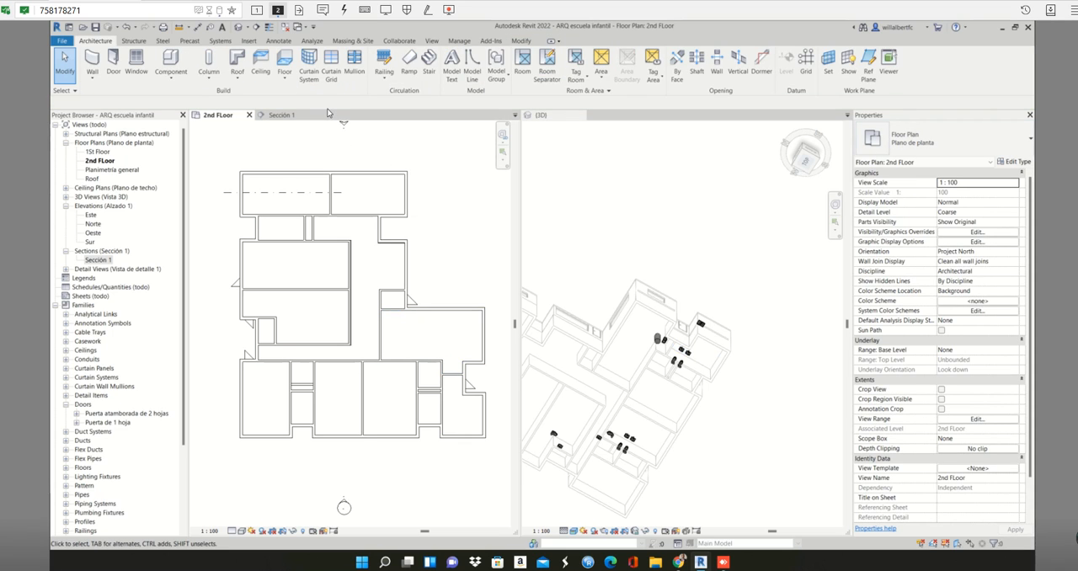
- Open the Roof floor plan and set both its view range bottom and view depth level to Level Below (2nd FLoor)
{"action": "double_click", "coordinate": [92, 180]}
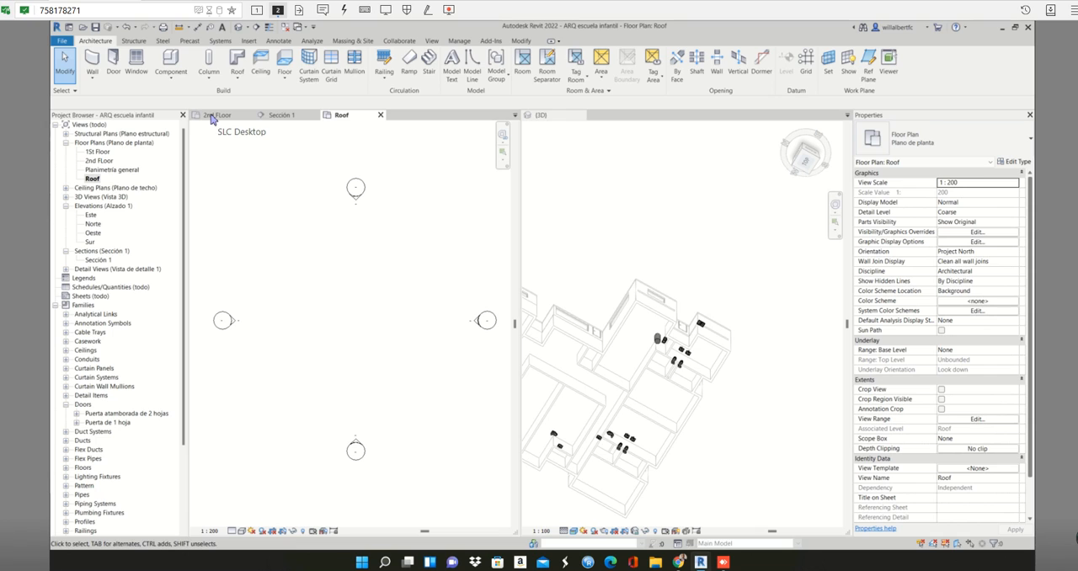
{"action": "left_click", "coordinate": [963, 421]}
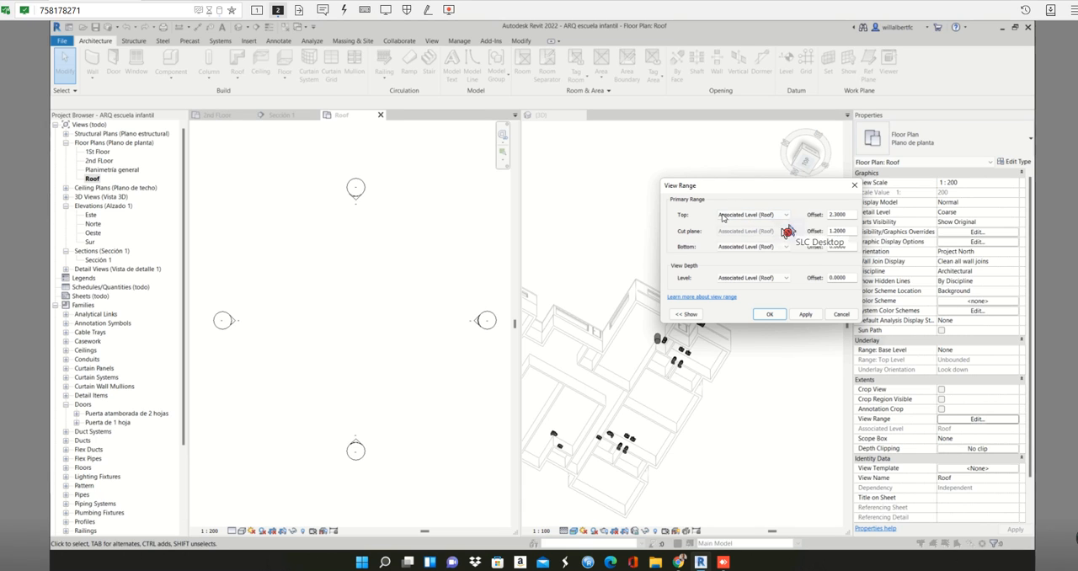
{"action": "left_click", "coordinate": [777, 252]}
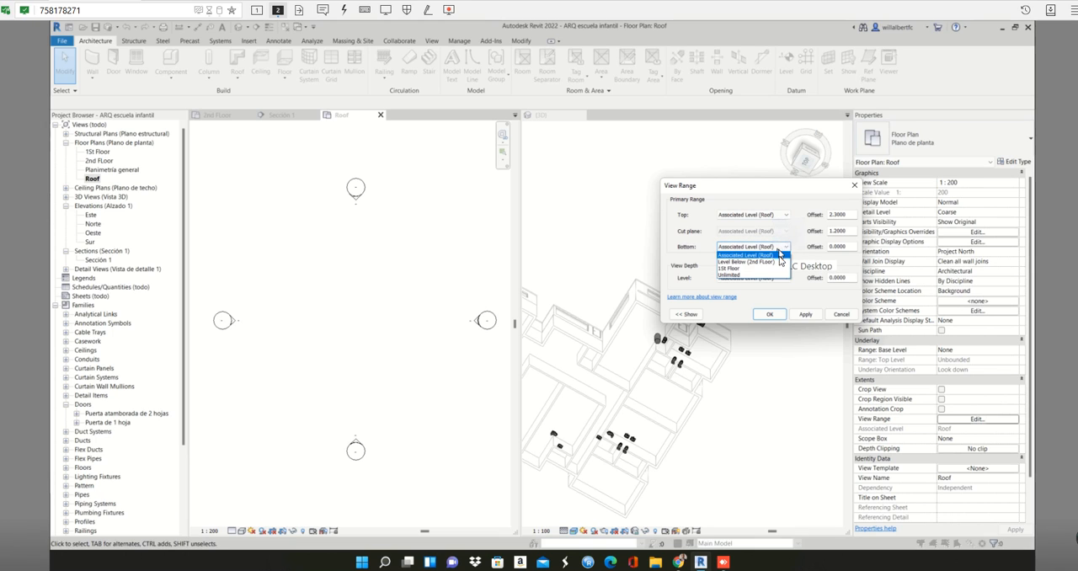
{"action": "left_click", "coordinate": [749, 262]}
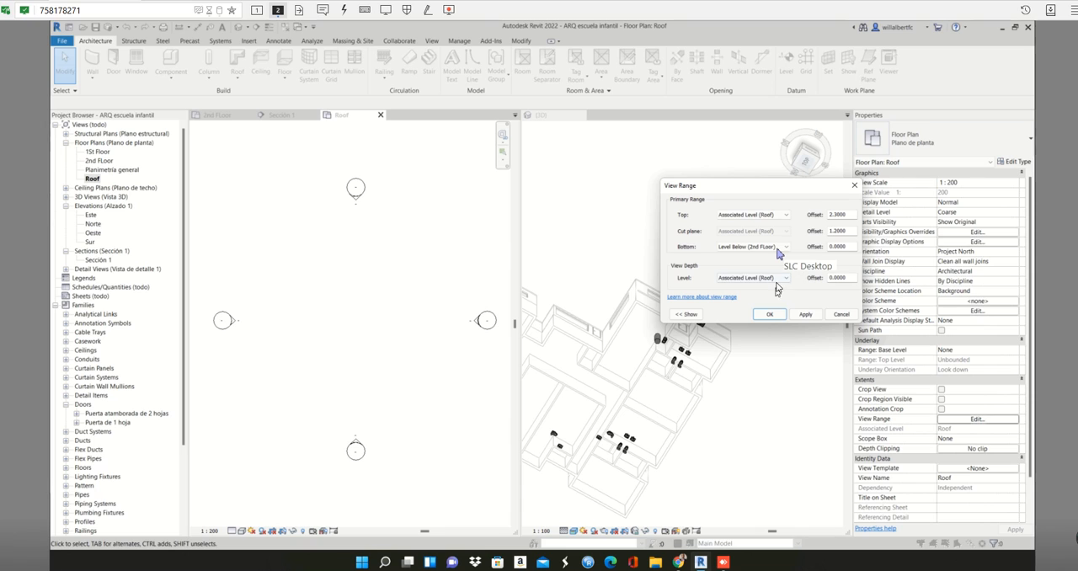
{"action": "left_click", "coordinate": [782, 279]}
{"action": "left_click", "coordinate": [686, 314]}
{"action": "left_click", "coordinate": [685, 315]}
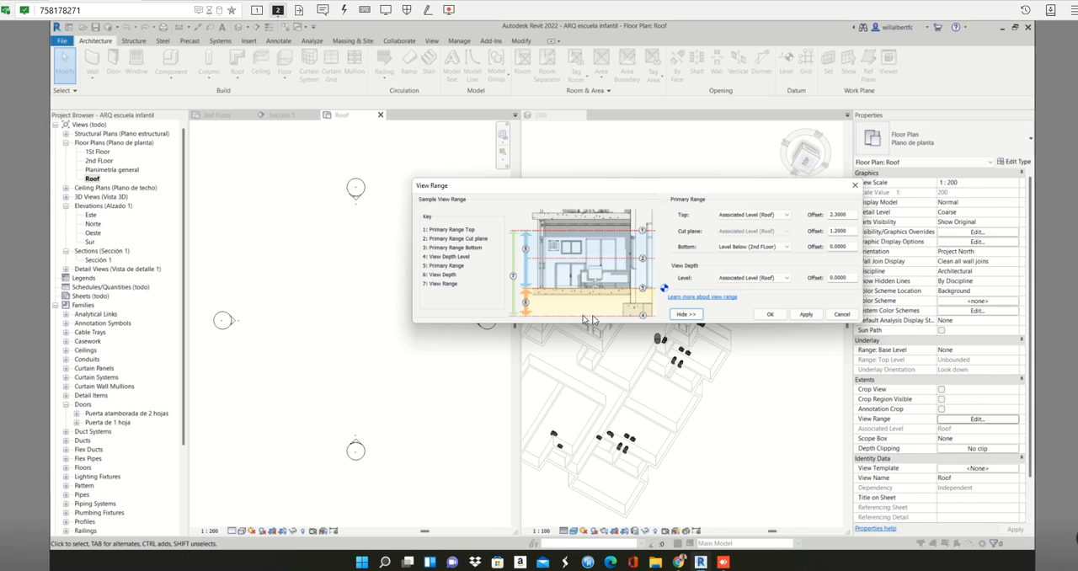
{"action": "left_click", "coordinate": [773, 279]}
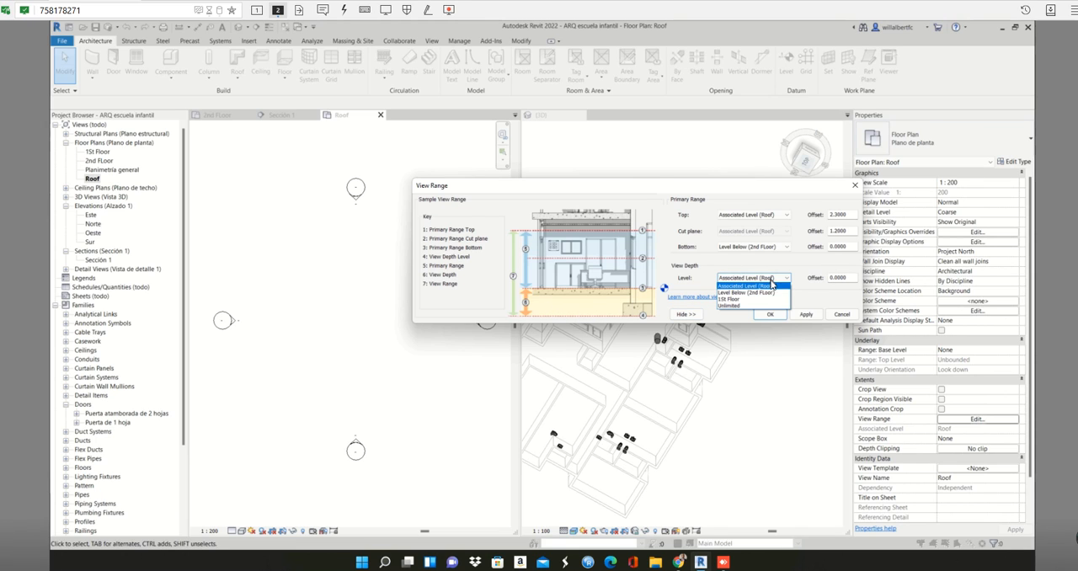
{"action": "left_click", "coordinate": [768, 293]}
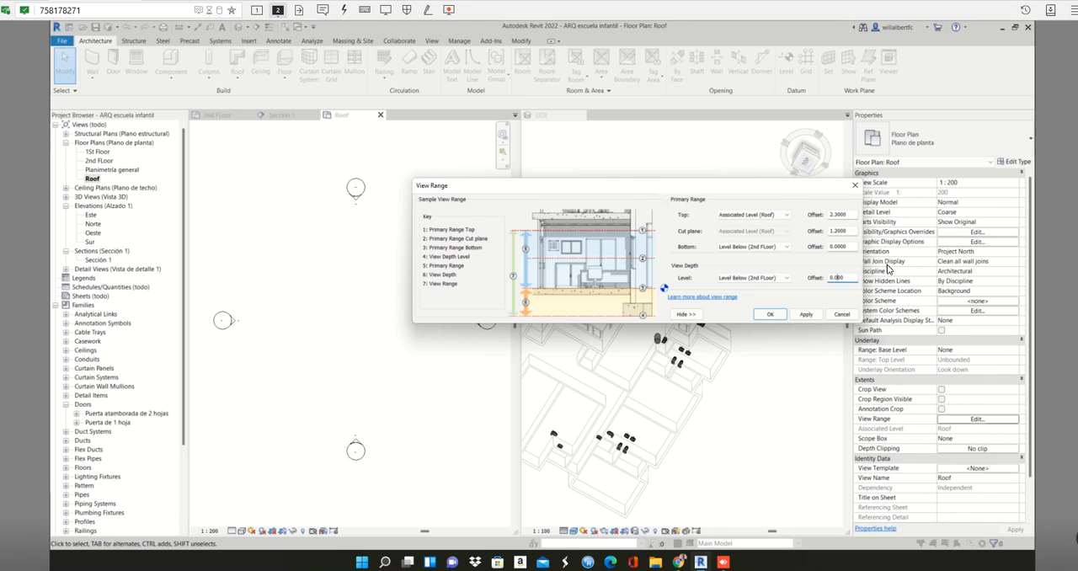
- Set the Roof plan's view depth offset to -0.05 and apply the view range
{"action": "type", "text": "5"}
{"action": "left_click", "coordinate": [766, 315]}
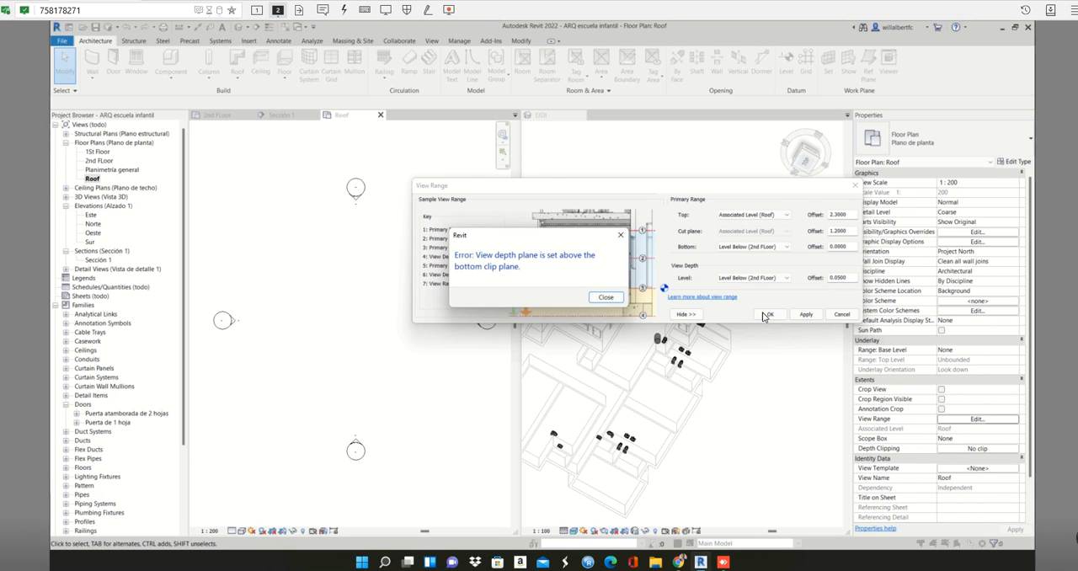
{"action": "left_click", "coordinate": [605, 297]}
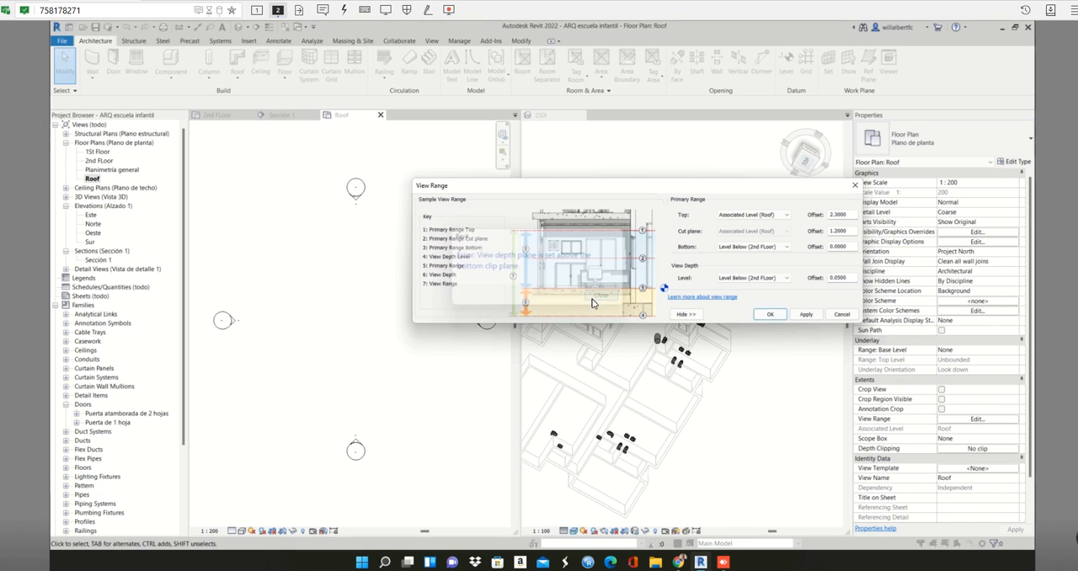
{"action": "double_click", "coordinate": [829, 277]}
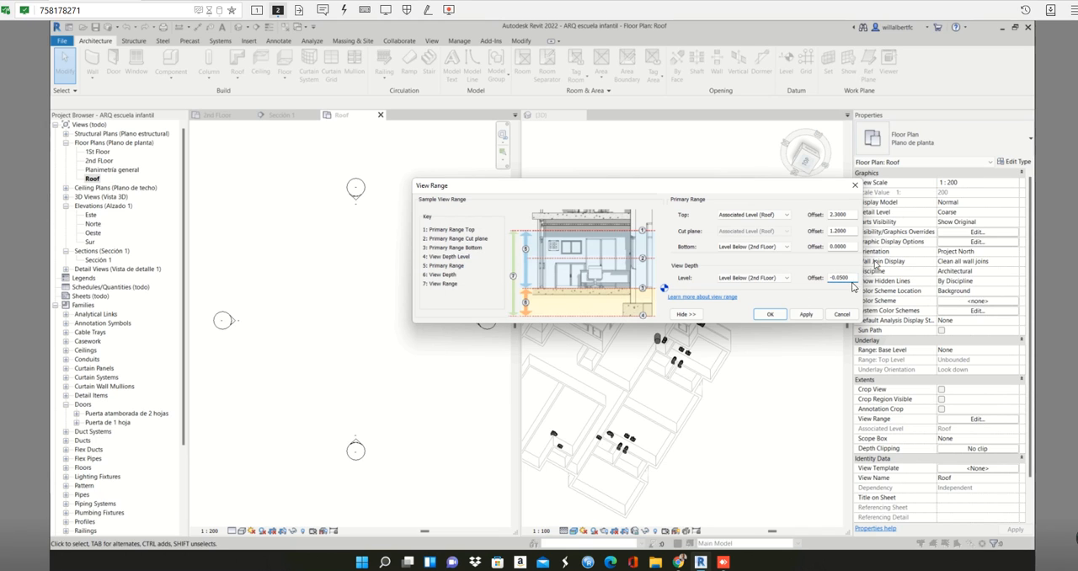
{"action": "type", "text": "-"}
{"action": "left_click", "coordinate": [809, 315]}
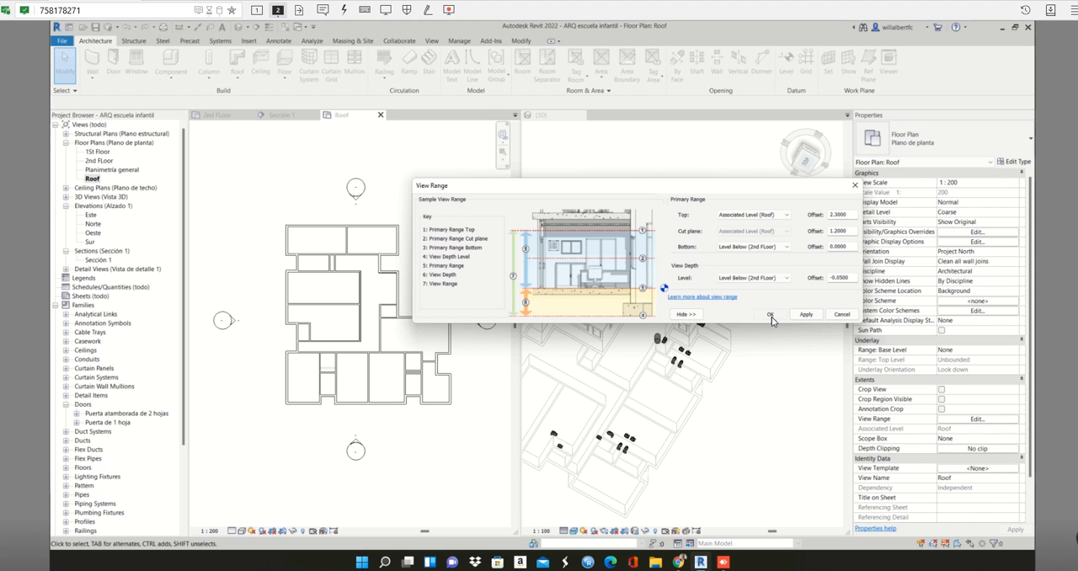
{"action": "left_click", "coordinate": [770, 315]}
- Start a footprint roof in the Roof plan using the Basic Roof type Cubierta - por defecto - 30 cm
{"action": "scroll", "coordinate": [265, 270], "scroll_direction": "up", "scroll_amount": 3}
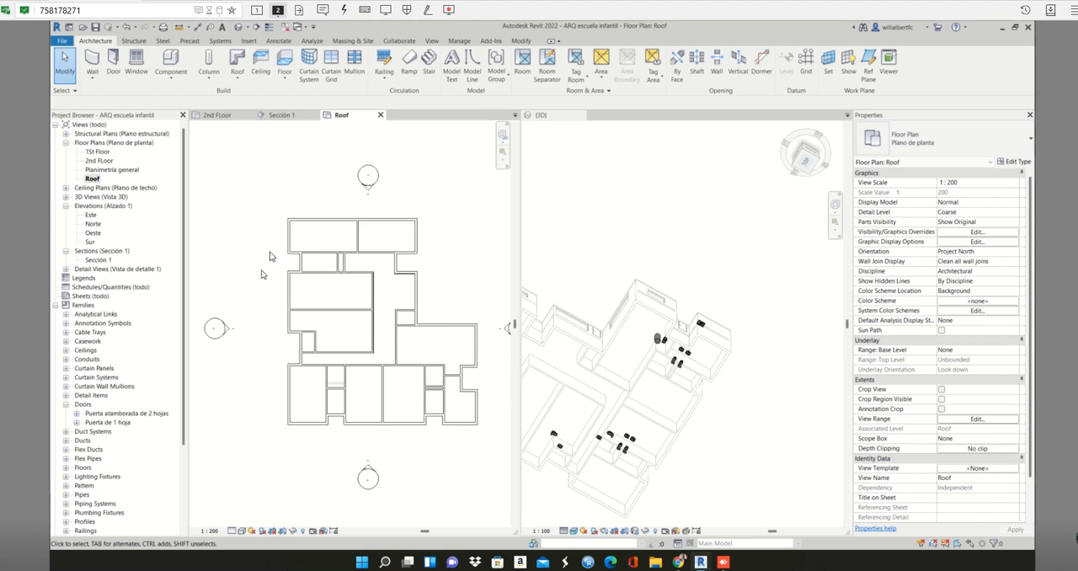
{"action": "scroll", "coordinate": [283, 208], "scroll_direction": "down", "scroll_amount": 2}
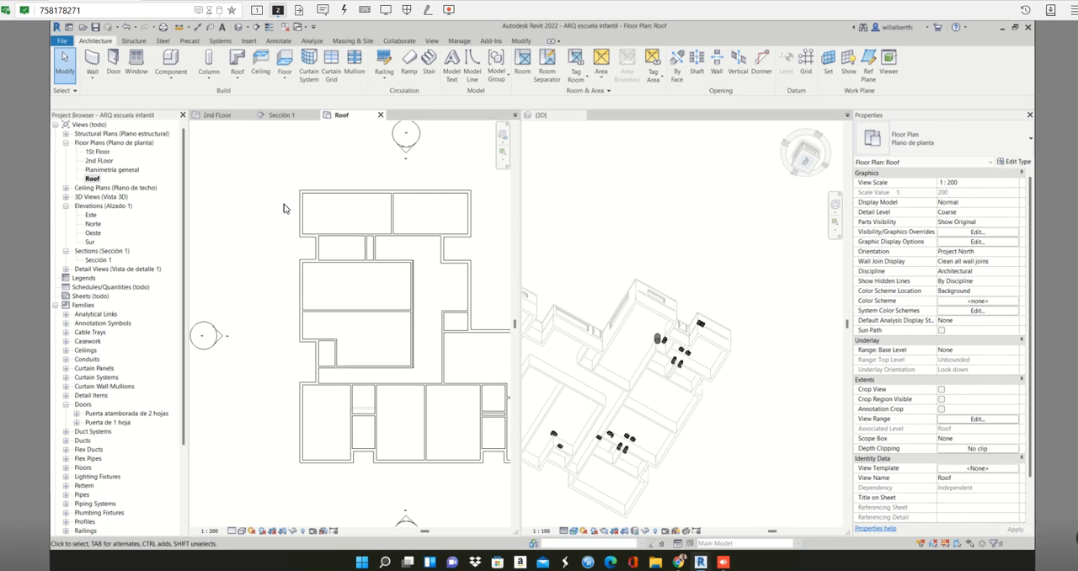
{"action": "scroll", "coordinate": [284, 208], "scroll_direction": "down", "scroll_amount": 1}
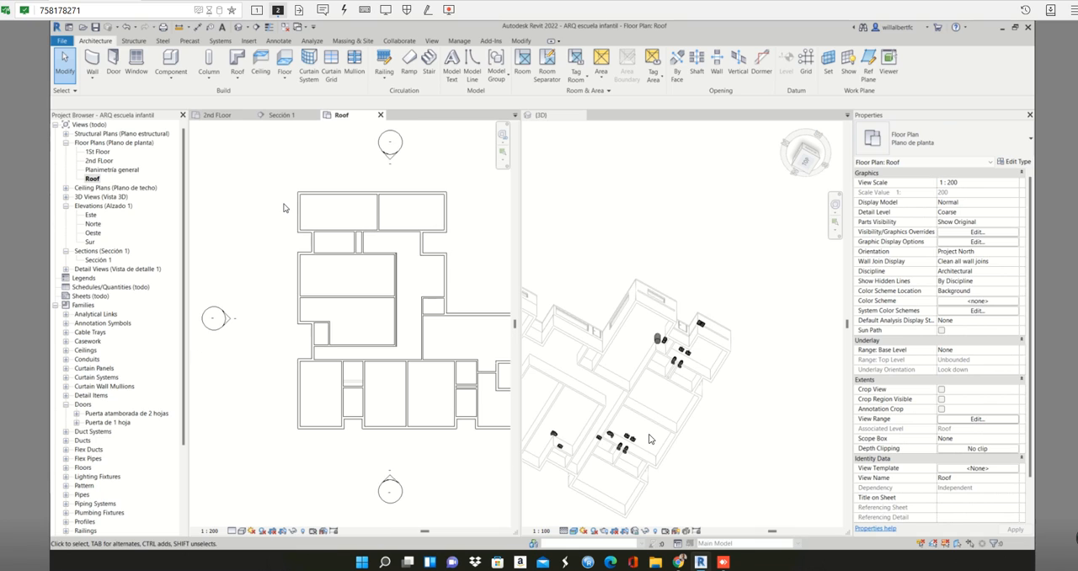
{"action": "scroll", "coordinate": [284, 208], "scroll_direction": "down", "scroll_amount": 1}
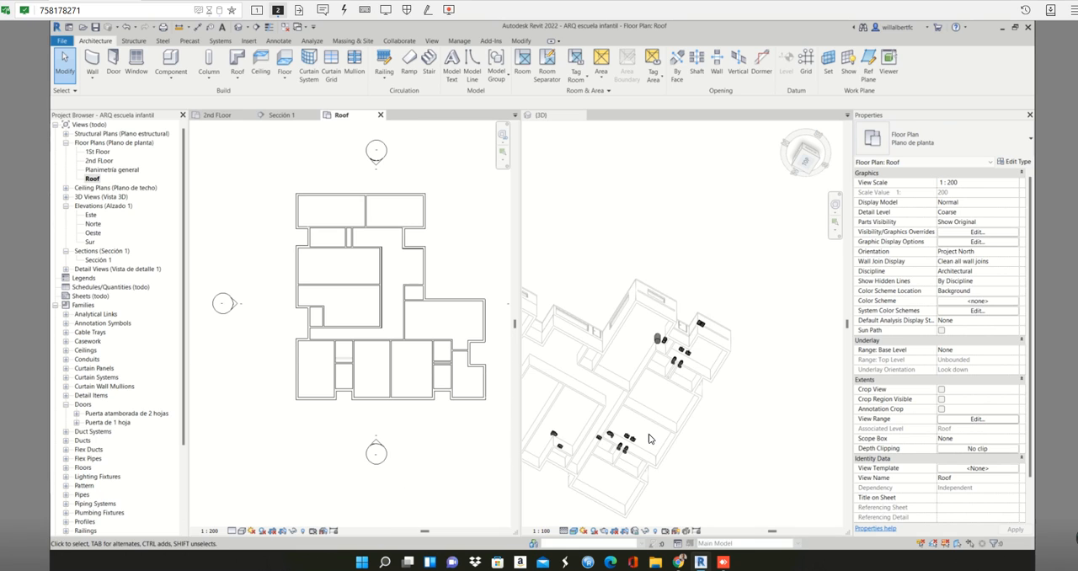
{"action": "left_click", "coordinate": [240, 63]}
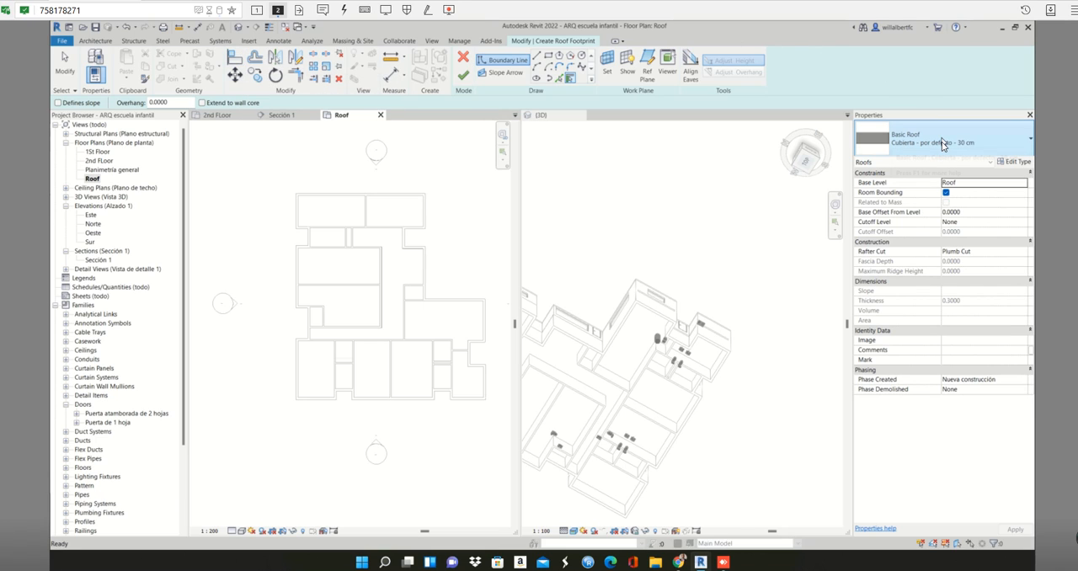
{"action": "left_click", "coordinate": [941, 144]}
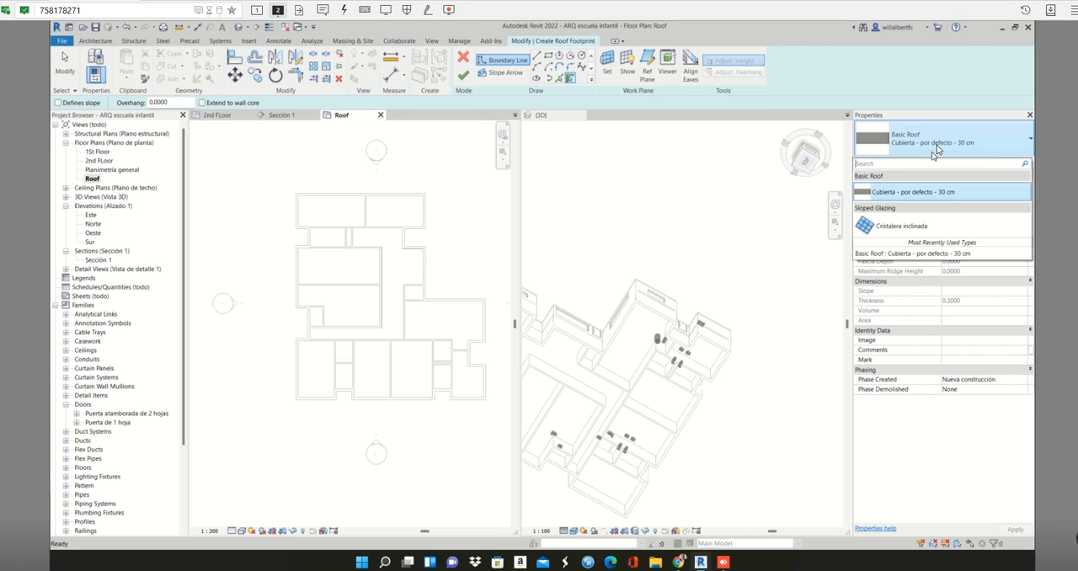
{"action": "left_click", "coordinate": [900, 192]}
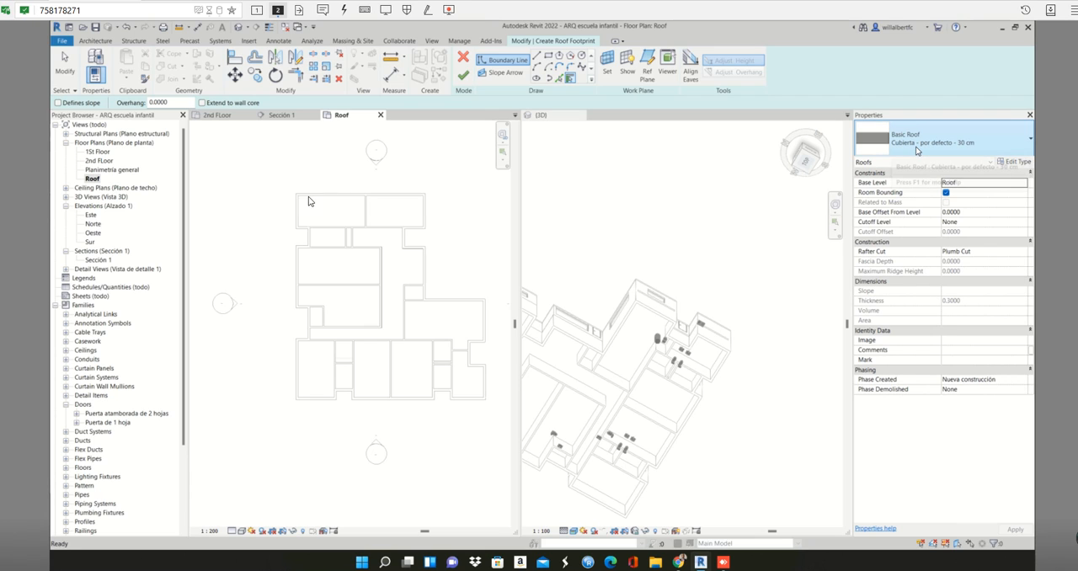
{"action": "scroll", "coordinate": [299, 194], "scroll_direction": "up", "scroll_amount": 2}
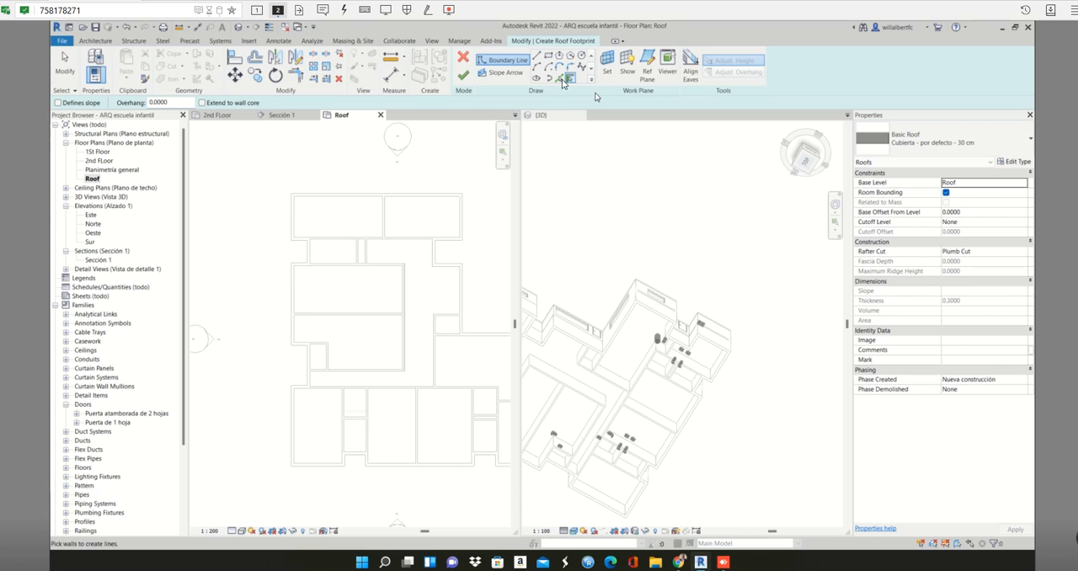
- Create the roof's north boundary line by picking the north wall's outer edge with an offset of 0.1
{"action": "left_click", "coordinate": [560, 79]}
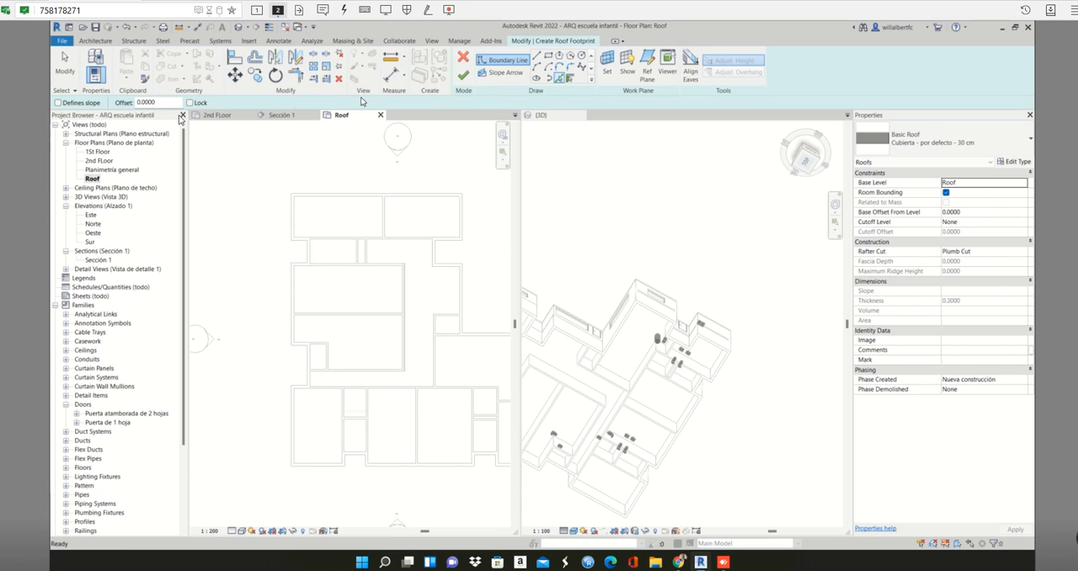
{"action": "scroll", "coordinate": [328, 194], "scroll_direction": "up", "scroll_amount": 4}
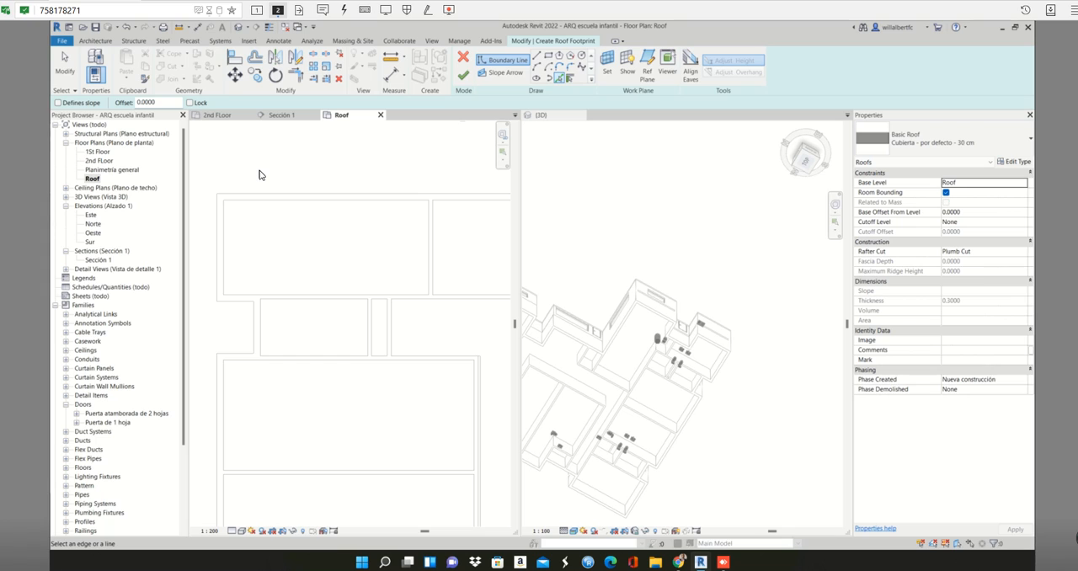
{"action": "left_click", "coordinate": [144, 100]}
{"action": "key", "text": "Right"}
{"action": "scroll", "coordinate": [287, 194], "scroll_direction": "up", "scroll_amount": 2}
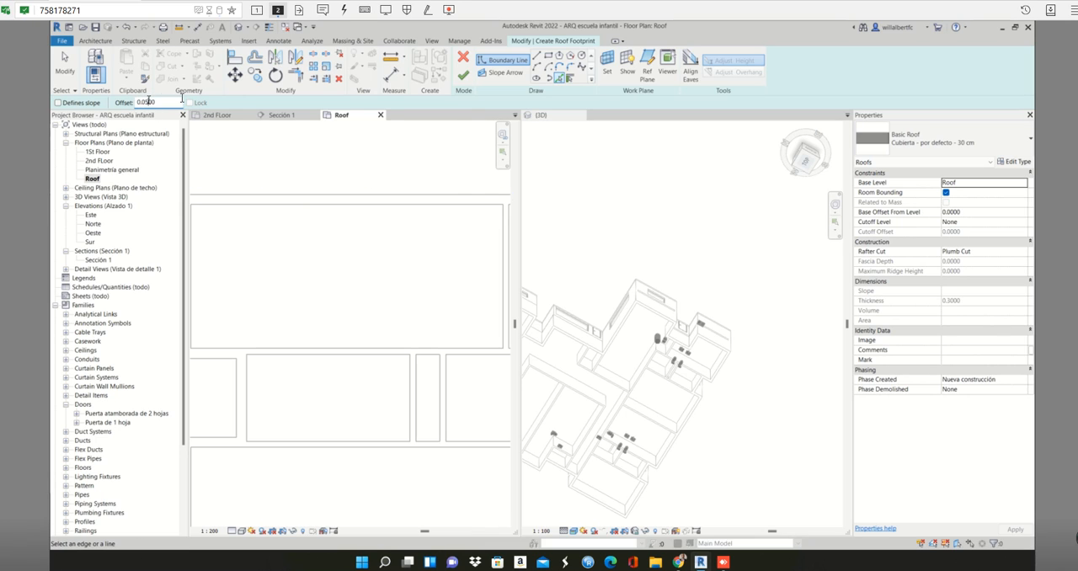
{"action": "key", "text": "BackSpace"}
{"action": "key", "text": "BackSpace"}
{"action": "type", "text": "1"}
{"action": "left_click", "coordinate": [213, 196]}
{"action": "scroll", "coordinate": [255, 234], "scroll_direction": "down", "scroll_amount": 4}
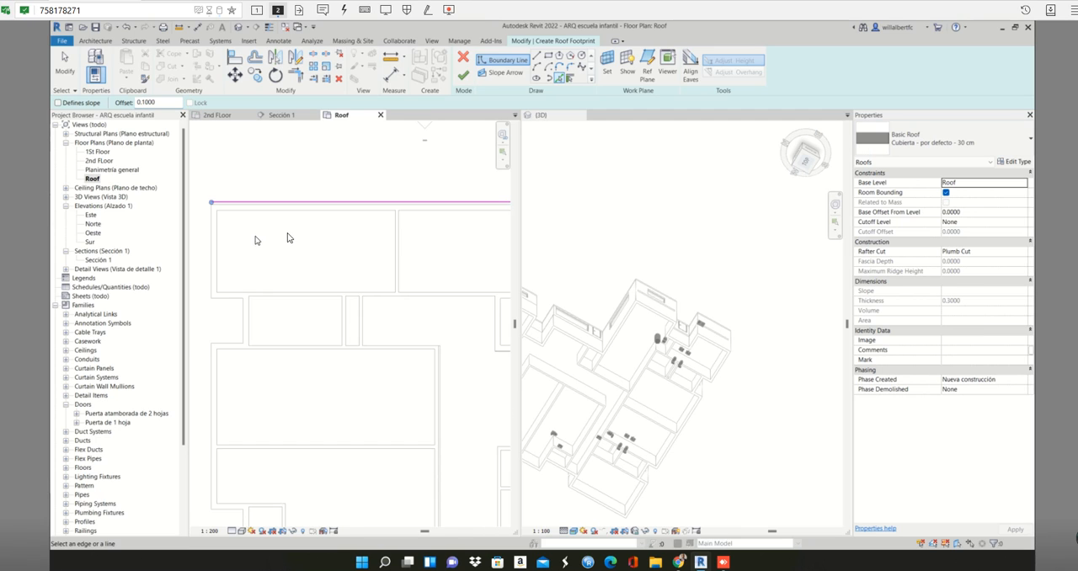
- Pick the 0.1 offset boundary around the north block's east edge, the recess south of it and the wall to the inner corner
{"action": "middle_click_drag", "start_coordinate": [291, 238], "coordinate": [354, 232]}
{"action": "scroll", "coordinate": [239, 210], "scroll_direction": "up", "scroll_amount": 3}
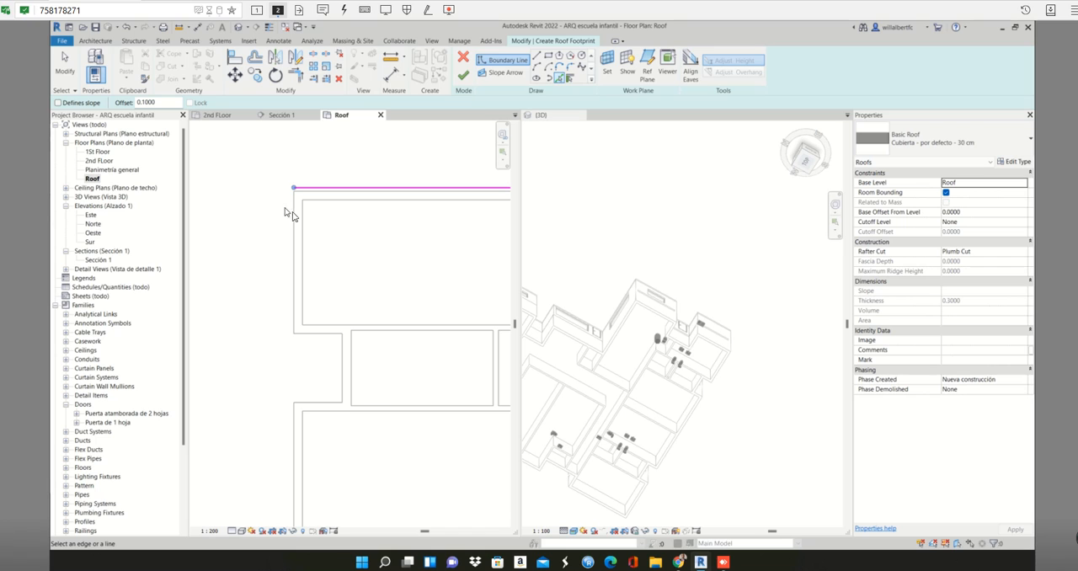
{"action": "scroll", "coordinate": [297, 217], "scroll_direction": "down", "scroll_amount": 2}
{"action": "scroll", "coordinate": [305, 221], "scroll_direction": "down", "scroll_amount": 2}
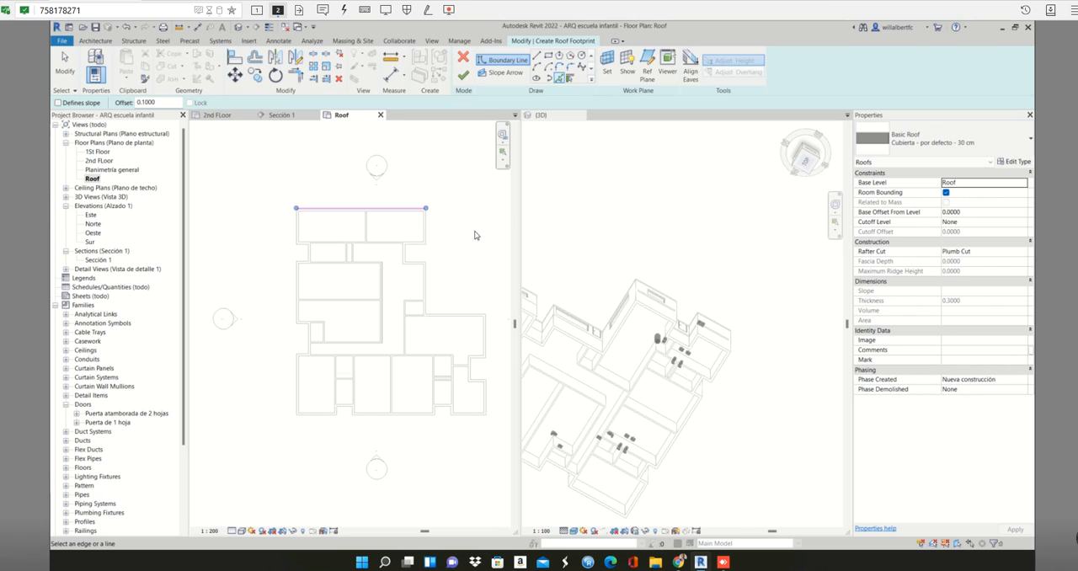
{"action": "scroll", "coordinate": [417, 234], "scroll_direction": "up", "scroll_amount": 3}
{"action": "left_click", "coordinate": [429, 249]}
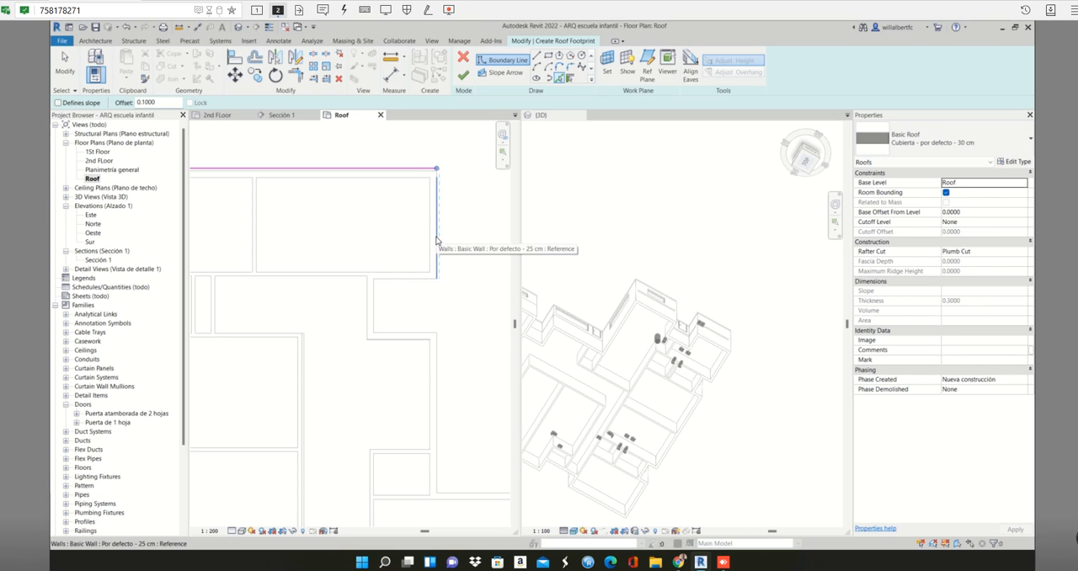
{"action": "left_click", "coordinate": [412, 281]}
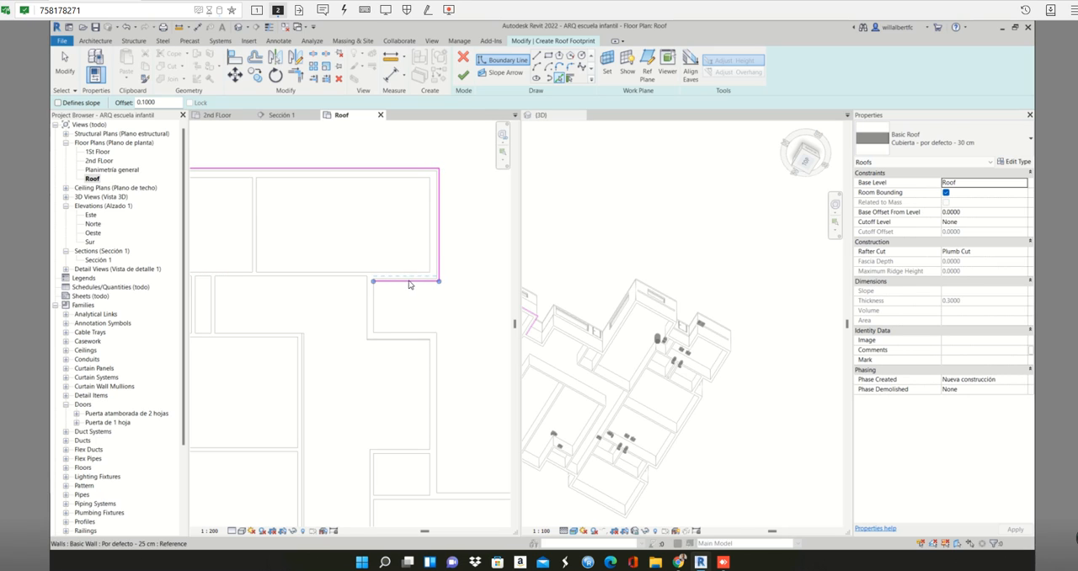
{"action": "left_click", "coordinate": [381, 321]}
{"action": "left_click", "coordinate": [417, 338]}
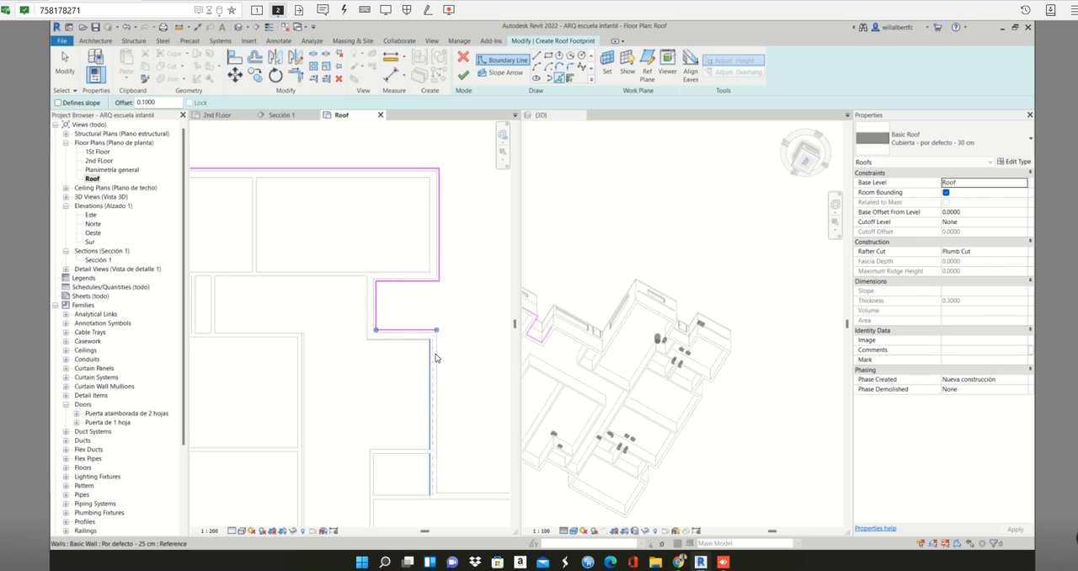
{"action": "left_click", "coordinate": [436, 358]}
- Add the 0.1 offset boundary along the east wing's north and east edges and its short south return
{"action": "scroll", "coordinate": [445, 365], "scroll_direction": "down", "scroll_amount": 2}
{"action": "middle_click_drag", "start_coordinate": [454, 341], "coordinate": [419, 189]}
{"action": "scroll", "coordinate": [440, 311], "scroll_direction": "up", "scroll_amount": 1}
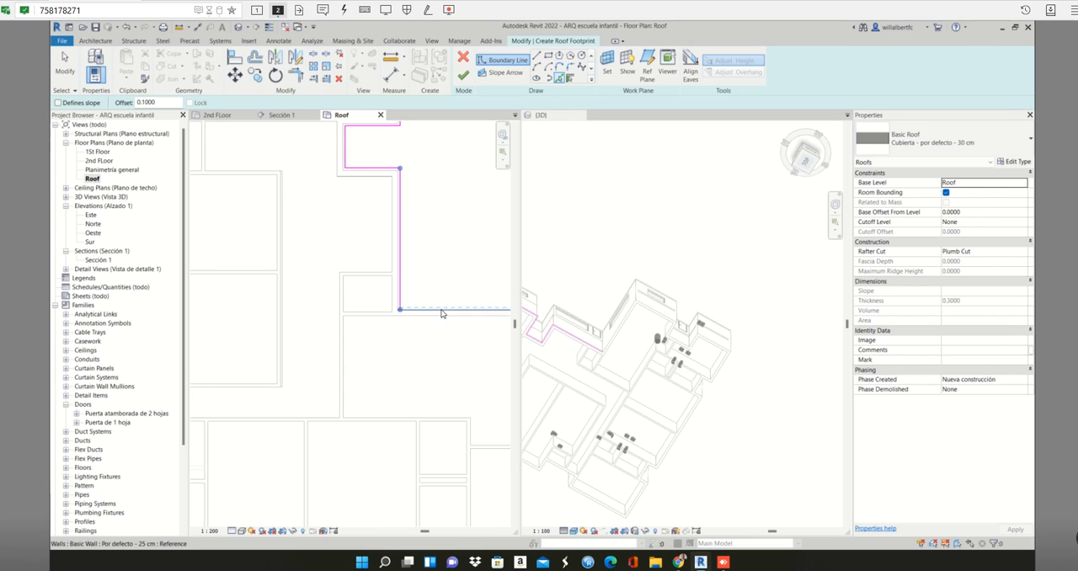
{"action": "left_click", "coordinate": [442, 311]}
{"action": "scroll", "coordinate": [442, 311], "scroll_direction": "down", "scroll_amount": 1}
{"action": "middle_click_drag", "start_coordinate": [441, 311], "coordinate": [237, 210]}
{"action": "left_click", "coordinate": [340, 262]}
{"action": "scroll", "coordinate": [341, 262], "scroll_direction": "up", "scroll_amount": 1}
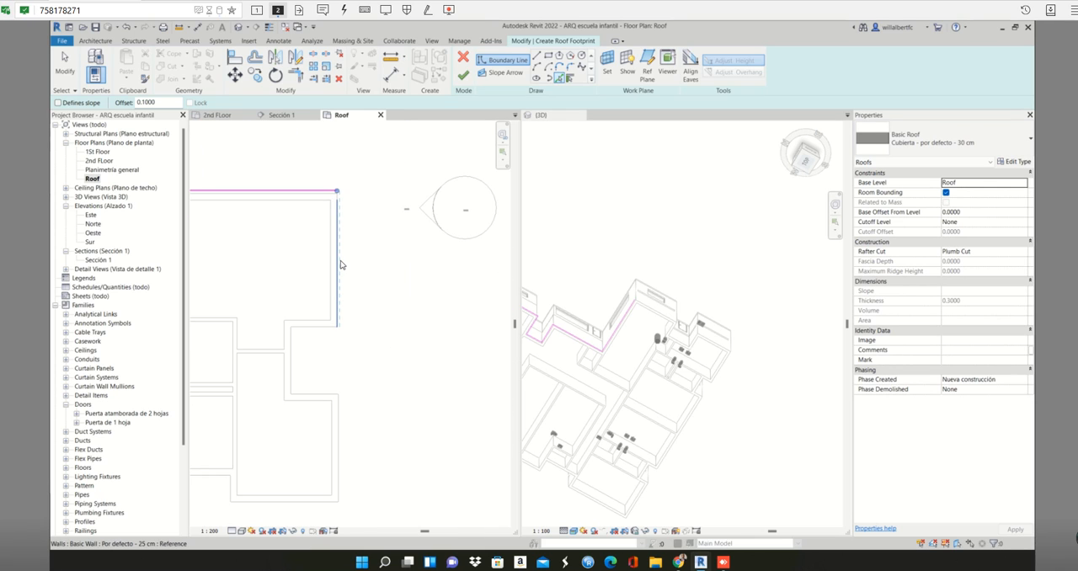
{"action": "left_click", "coordinate": [322, 333]}
{"action": "left_click", "coordinate": [289, 362]}
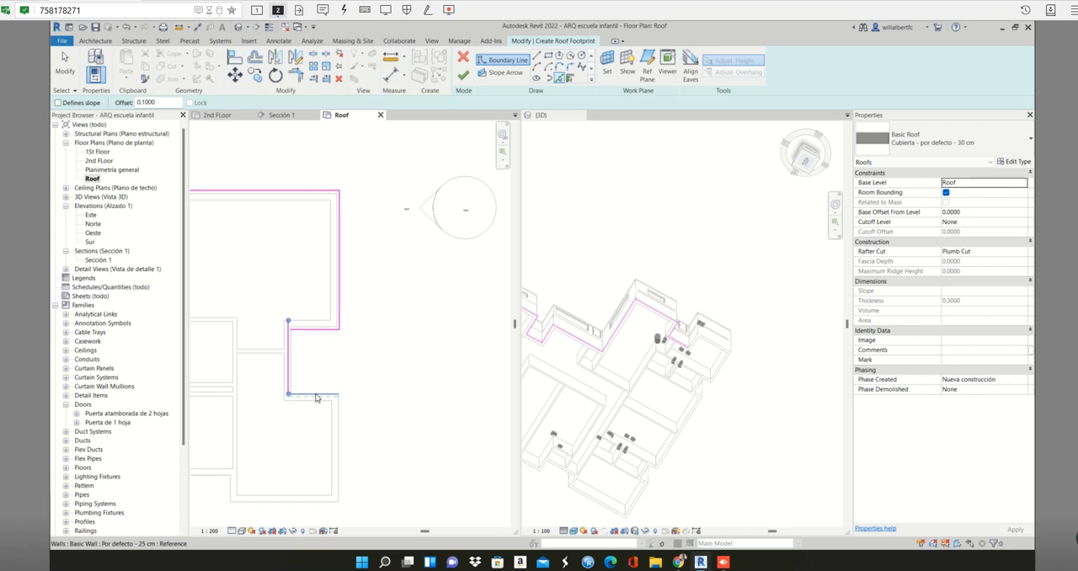
{"action": "left_click", "coordinate": [316, 398]}
{"action": "left_click", "coordinate": [337, 419]}
{"action": "middle_click_drag", "start_coordinate": [347, 418], "coordinate": [413, 280]}
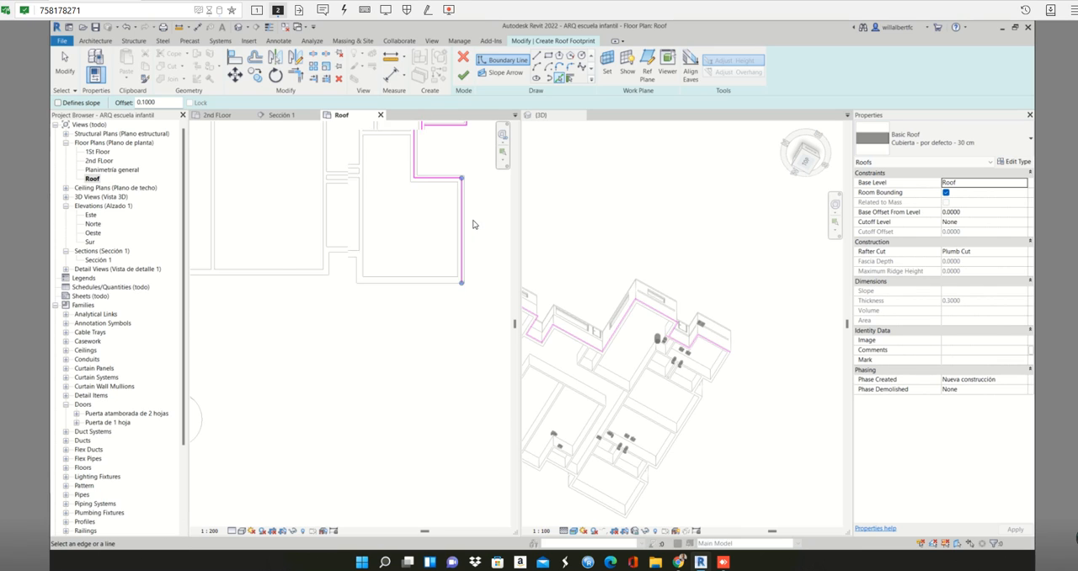
{"action": "middle_click_drag", "start_coordinate": [474, 188], "coordinate": [405, 389]}
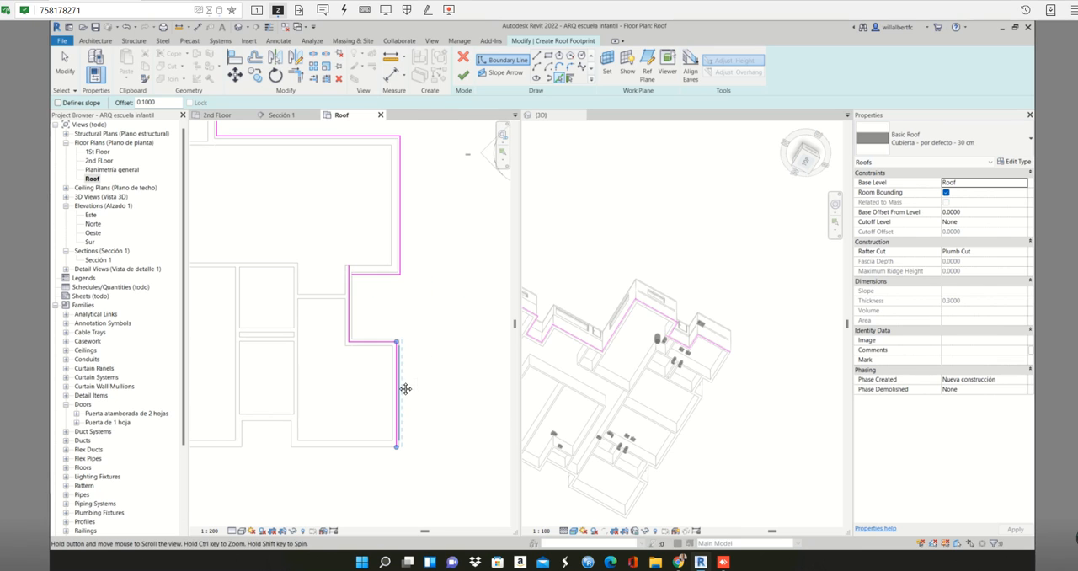
{"action": "left_click", "coordinate": [392, 389]}
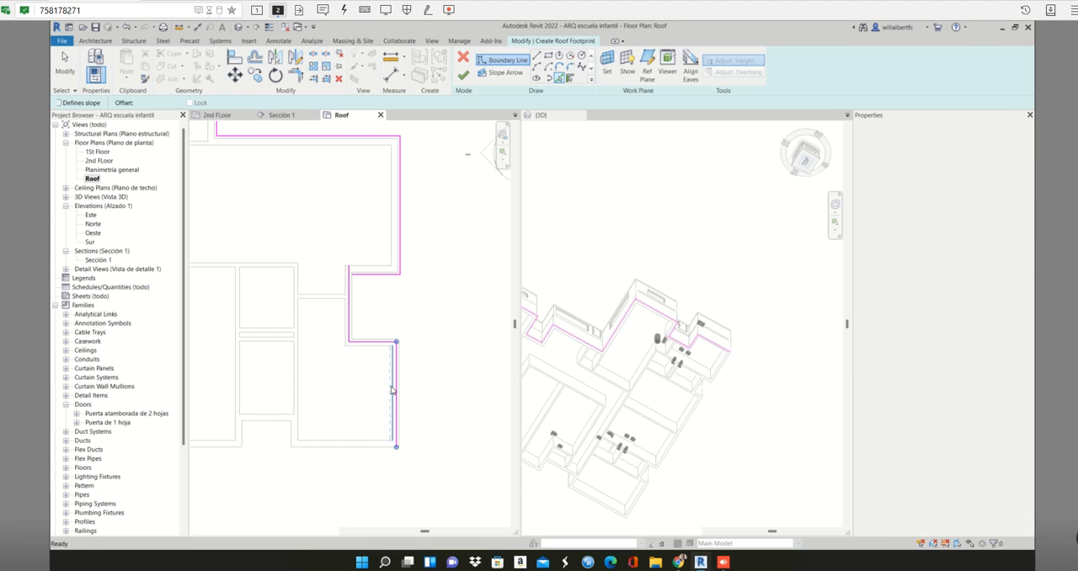
{"action": "key", "text": "ctrl+z"}
{"action": "key", "text": "ctrl+z"}
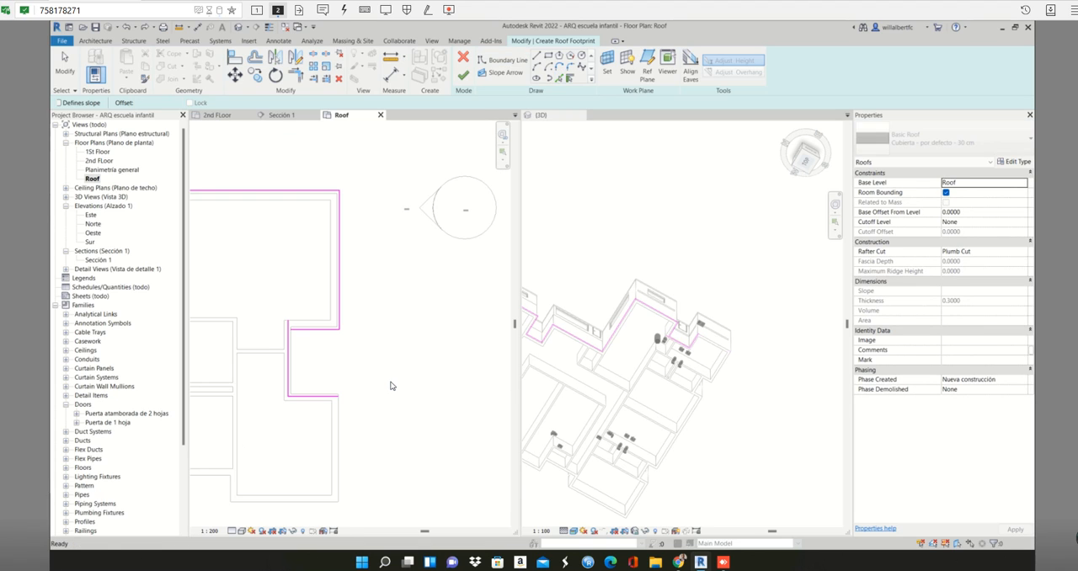
{"action": "key", "text": "ctrl+z"}
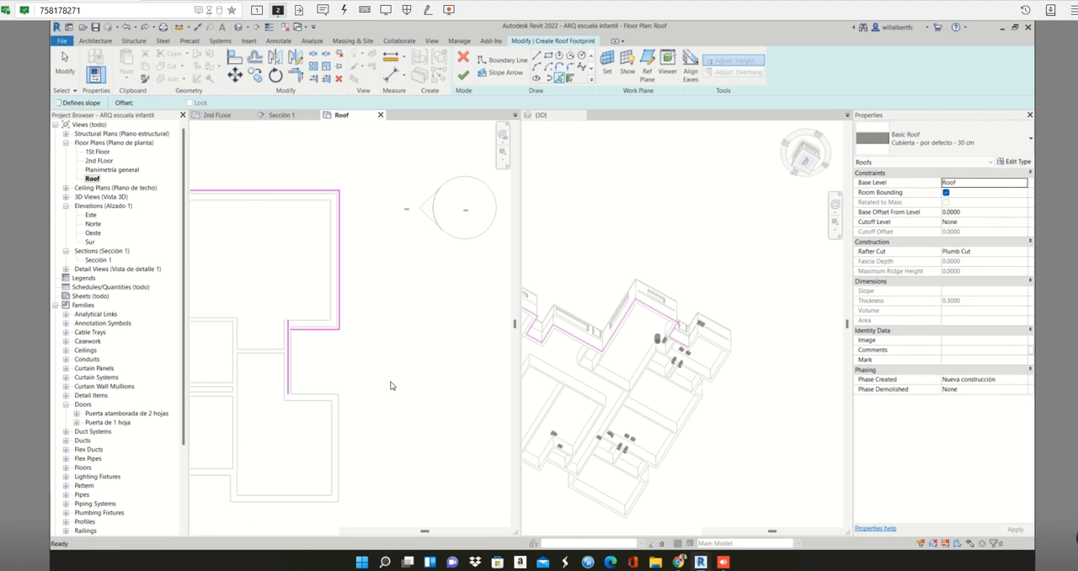
- Pick outward 0.1 offset boundary lines for the east recess's inner and lower edges and the southeast block's east edge
{"action": "scroll", "coordinate": [293, 361], "scroll_direction": "up", "scroll_amount": 1}
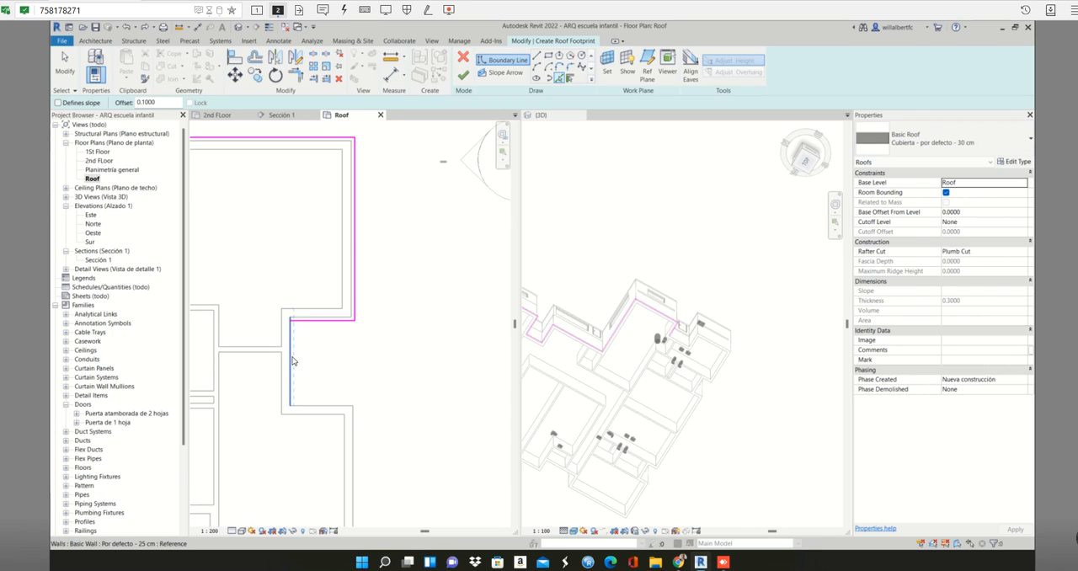
{"action": "left_click", "coordinate": [293, 361]}
{"action": "left_click", "coordinate": [335, 406]}
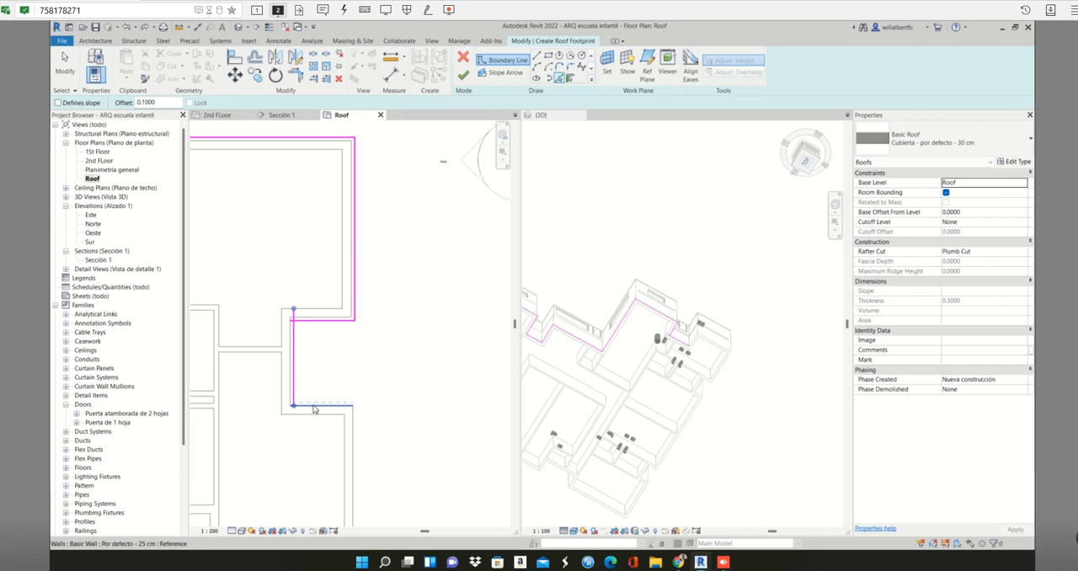
{"action": "left_click", "coordinate": [356, 424]}
- Add the 0.1 offset boundary along the southeast block's south edge and the three sides of the adjacent south recess
{"action": "scroll", "coordinate": [362, 422], "scroll_direction": "down", "scroll_amount": 1}
{"action": "middle_click_drag", "start_coordinate": [363, 416], "coordinate": [434, 308]}
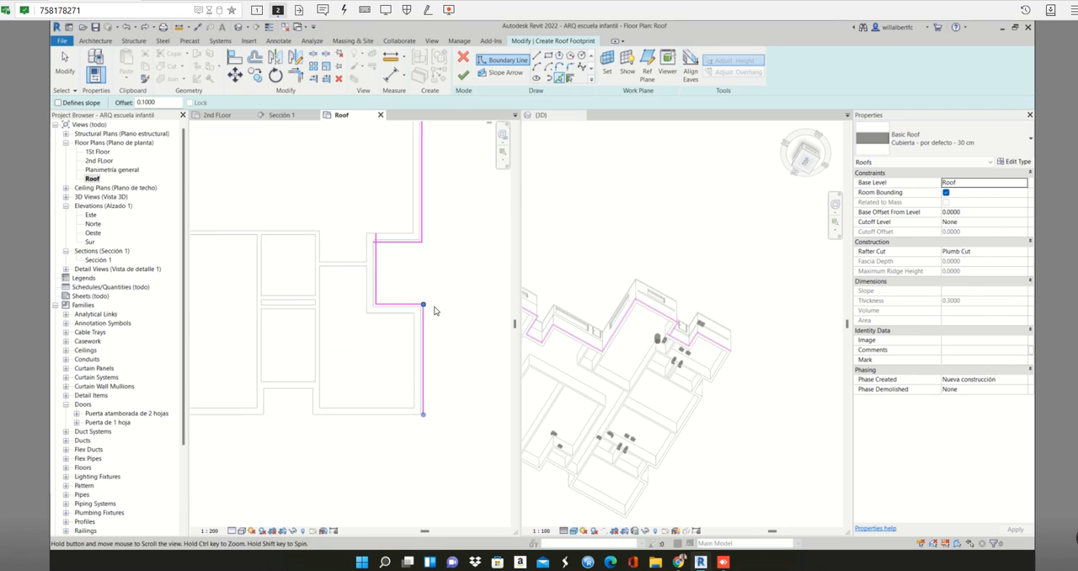
{"action": "scroll", "coordinate": [373, 416], "scroll_direction": "up", "scroll_amount": 1}
{"action": "left_click", "coordinate": [373, 416]}
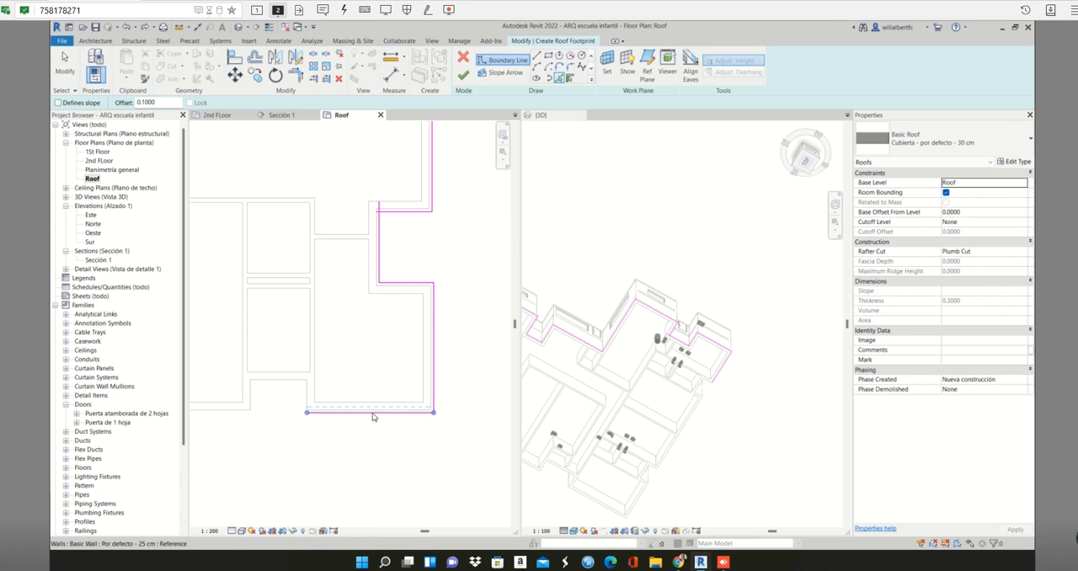
{"action": "left_click", "coordinate": [310, 397]}
{"action": "left_click", "coordinate": [293, 383]}
{"action": "left_click", "coordinate": [251, 395]}
- Continue the 0.1 offset boundary along the long south wall, around the second recess and along the southwest block's south edge
{"action": "scroll", "coordinate": [240, 414], "scroll_direction": "down", "scroll_amount": 1}
{"action": "middle_click_drag", "start_coordinate": [241, 414], "coordinate": [471, 422]}
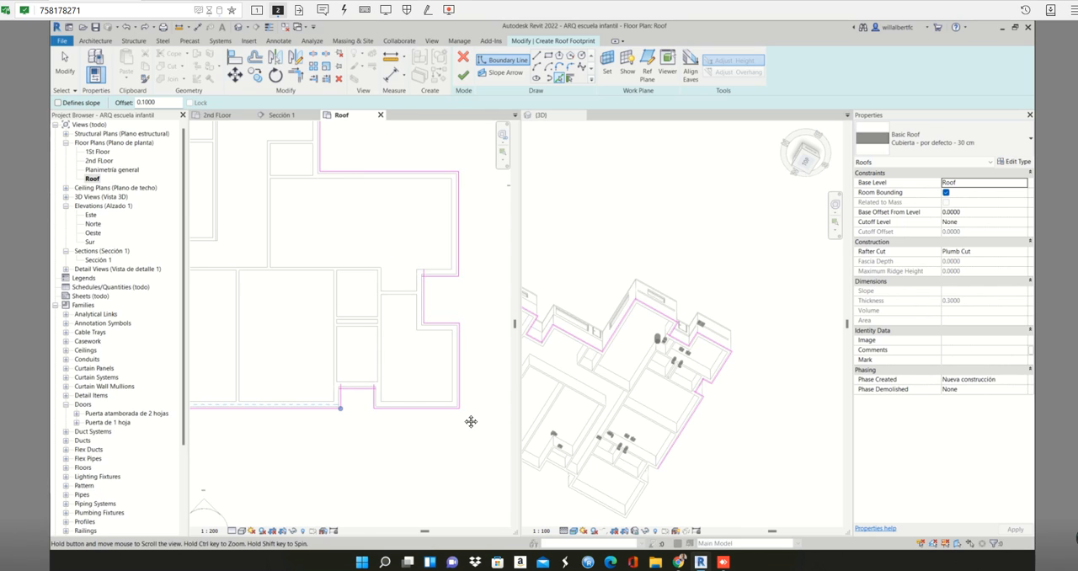
{"action": "scroll", "coordinate": [288, 413], "scroll_direction": "up", "scroll_amount": 1}
{"action": "left_click", "coordinate": [286, 415]}
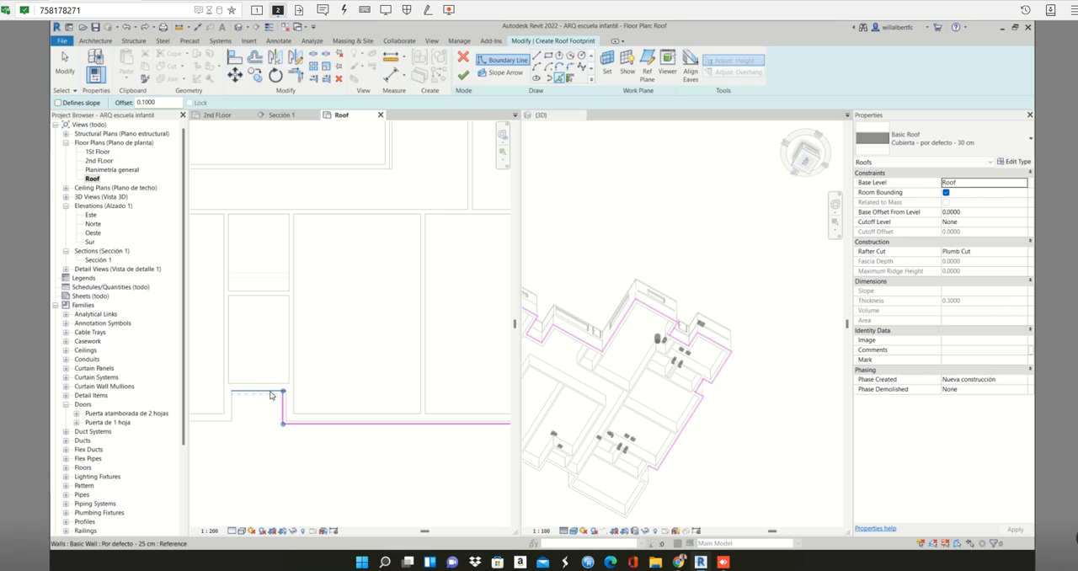
{"action": "left_click", "coordinate": [262, 399]}
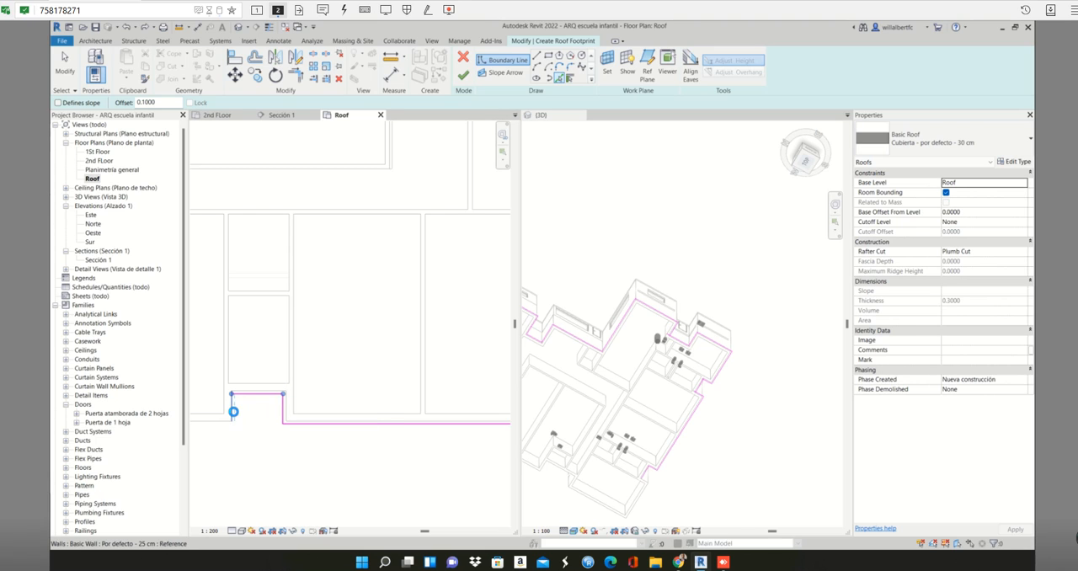
{"action": "left_click", "coordinate": [234, 413]}
{"action": "left_click", "coordinate": [218, 425]}
- Add the 0.1 offset boundary up the southwest block's west edge, around the west recess and along the next west wall
{"action": "scroll", "coordinate": [229, 421], "scroll_direction": "down", "scroll_amount": 2}
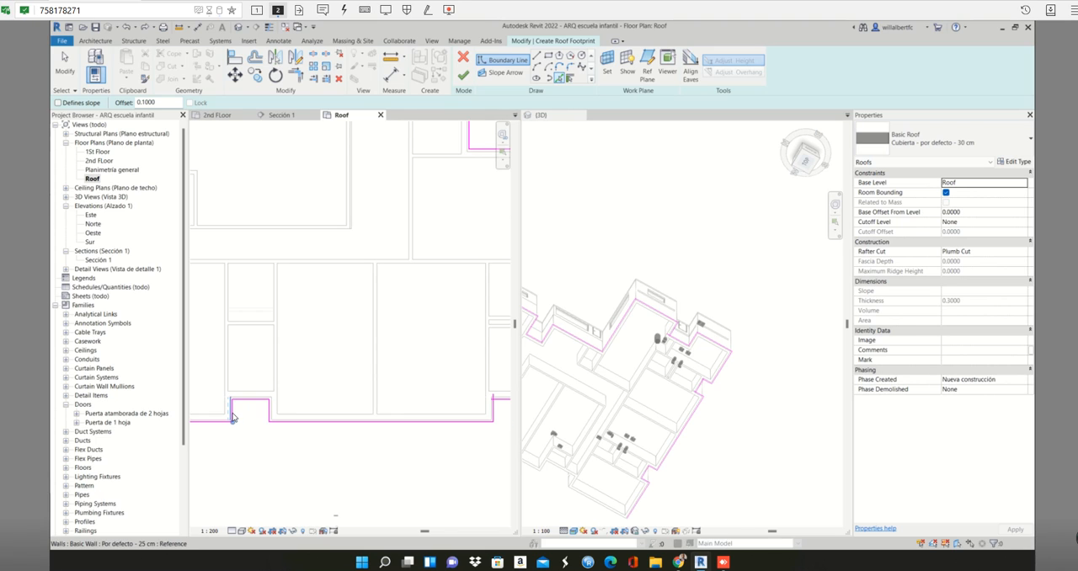
{"action": "middle_click_drag", "start_coordinate": [234, 419], "coordinate": [384, 426]}
{"action": "scroll", "coordinate": [379, 428], "scroll_direction": "down", "scroll_amount": 2}
{"action": "scroll", "coordinate": [291, 406], "scroll_direction": "up", "scroll_amount": 3}
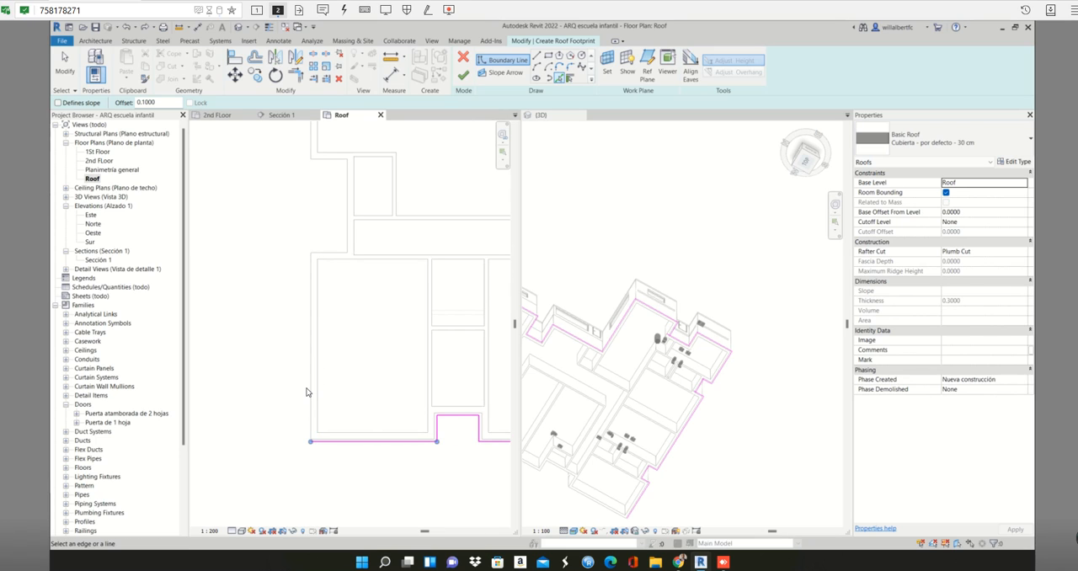
{"action": "left_click", "coordinate": [307, 388]}
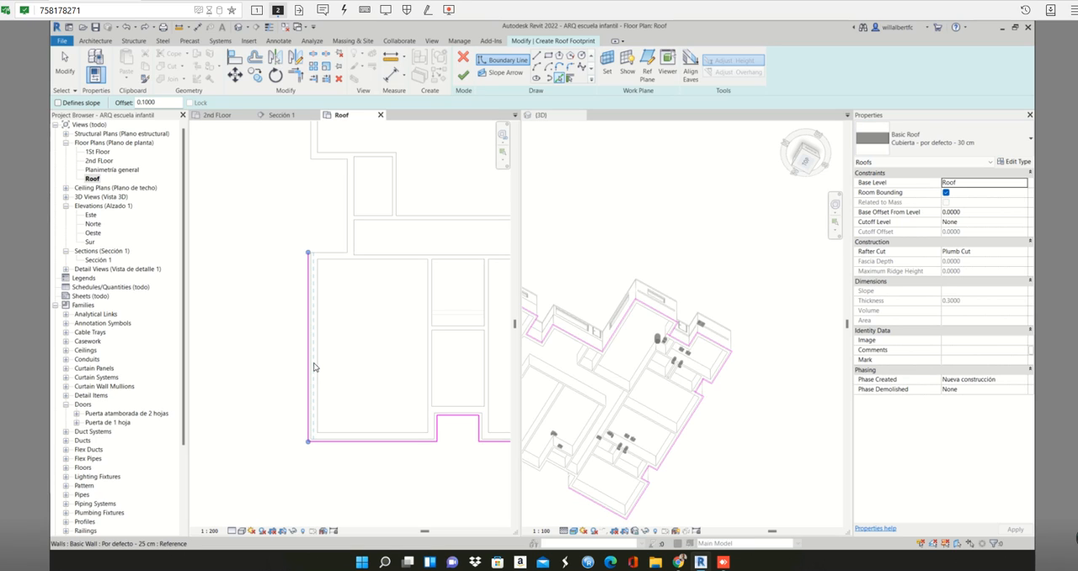
{"action": "left_click", "coordinate": [329, 254]}
{"action": "left_click", "coordinate": [348, 208]}
{"action": "left_click", "coordinate": [329, 163]}
{"action": "left_click", "coordinate": [313, 144]}
{"action": "scroll", "coordinate": [313, 143], "scroll_direction": "down", "scroll_amount": 1}
{"action": "middle_click_drag", "start_coordinate": [318, 145], "coordinate": [299, 430]}
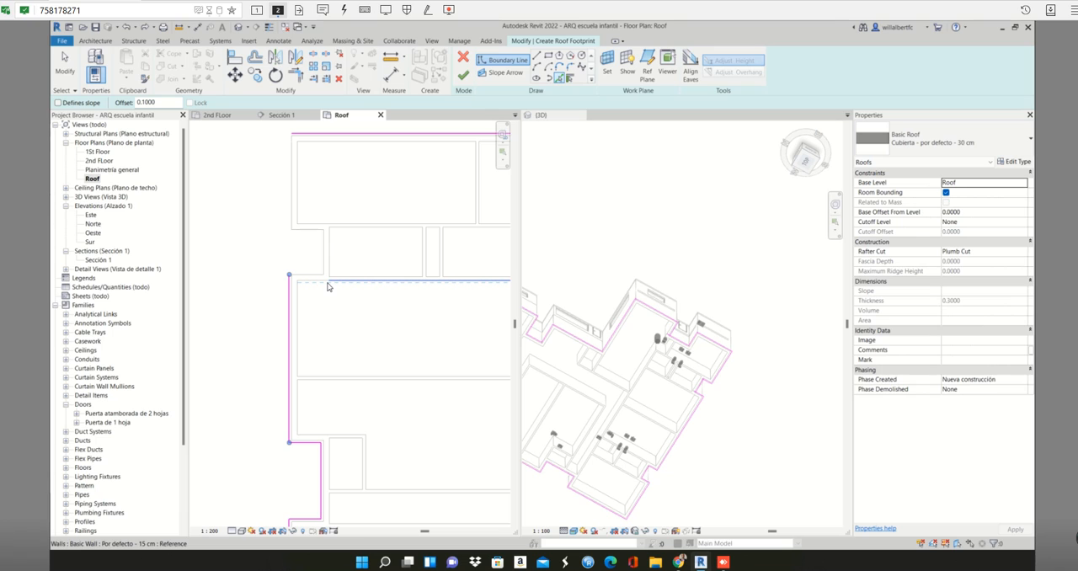
- Add the 0.1 offset boundary around the upper west recess and up the northwest block's west wall to close the roof outline
{"action": "scroll", "coordinate": [318, 288], "scroll_direction": "up", "scroll_amount": 1}
{"action": "left_click", "coordinate": [315, 271]}
{"action": "left_click", "coordinate": [326, 245]}
{"action": "left_click", "coordinate": [291, 202]}
{"action": "left_click", "coordinate": [282, 183]}
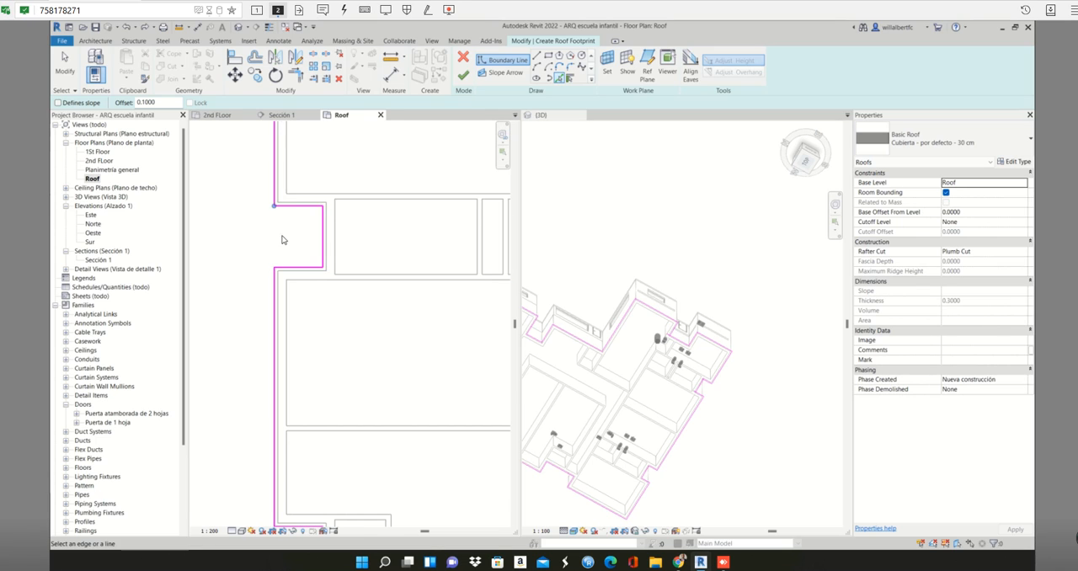
{"action": "scroll", "coordinate": [282, 238], "scroll_direction": "down", "scroll_amount": 1}
{"action": "middle_click_drag", "start_coordinate": [304, 304], "coordinate": [337, 397]}
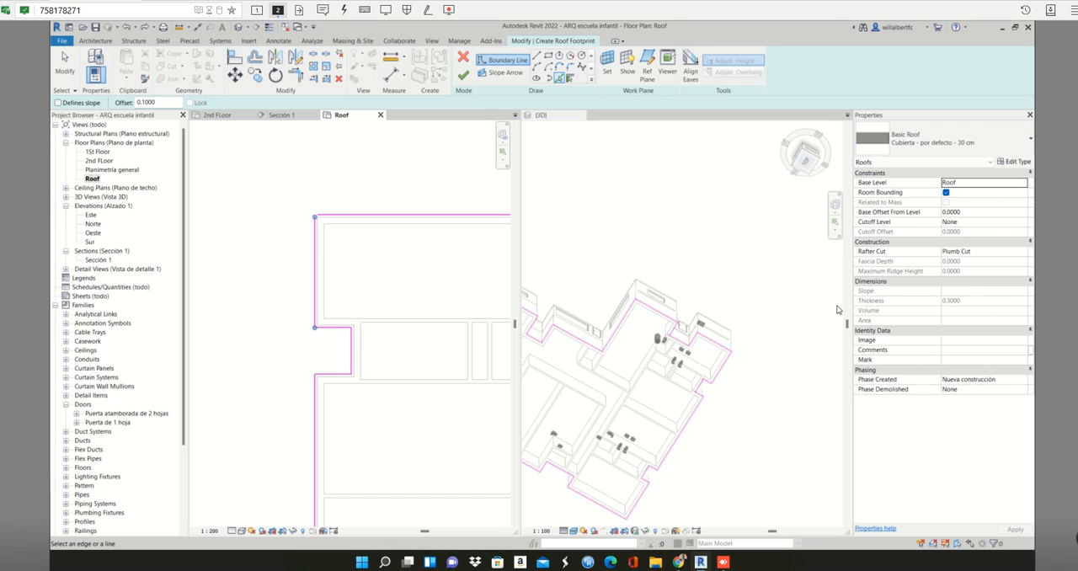
- Try to finish the roof sketch and locate the crossing boundary lines at the east recess's inner upper corner
{"action": "left_click", "coordinate": [466, 78]}
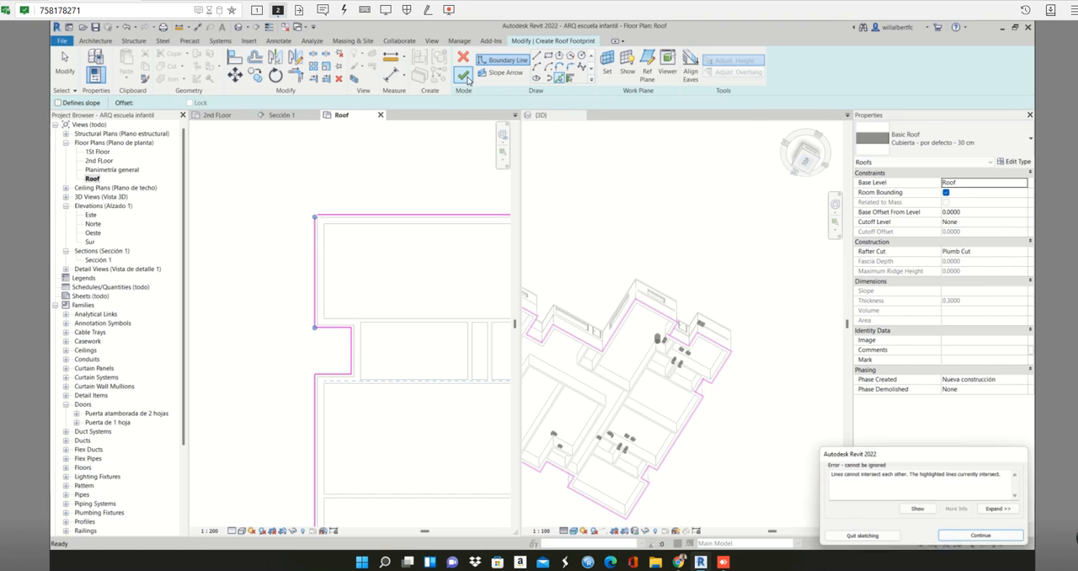
{"action": "scroll", "coordinate": [402, 308], "scroll_direction": "down", "scroll_amount": 5}
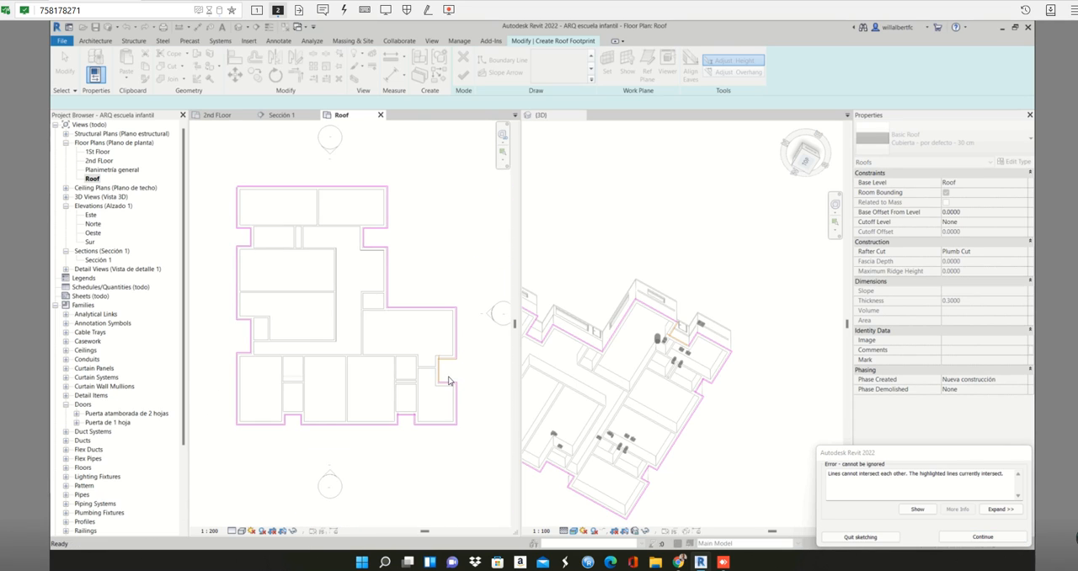
{"action": "scroll", "coordinate": [444, 371], "scroll_direction": "up", "scroll_amount": 4}
{"action": "scroll", "coordinate": [431, 357], "scroll_direction": "up", "scroll_amount": 1}
{"action": "scroll", "coordinate": [401, 310], "scroll_direction": "up", "scroll_amount": 3}
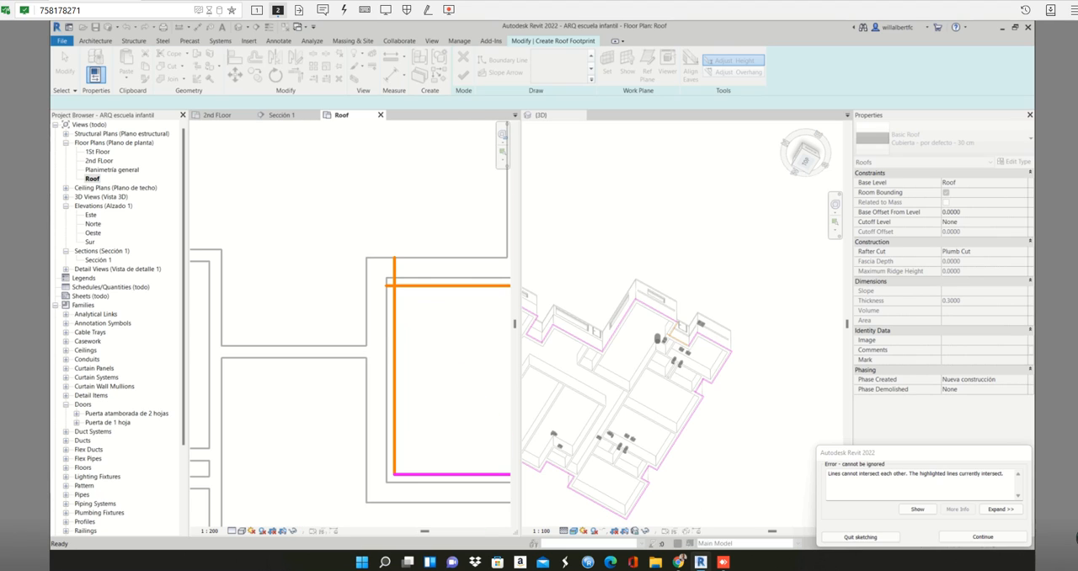
{"action": "left_click", "coordinate": [983, 536]}
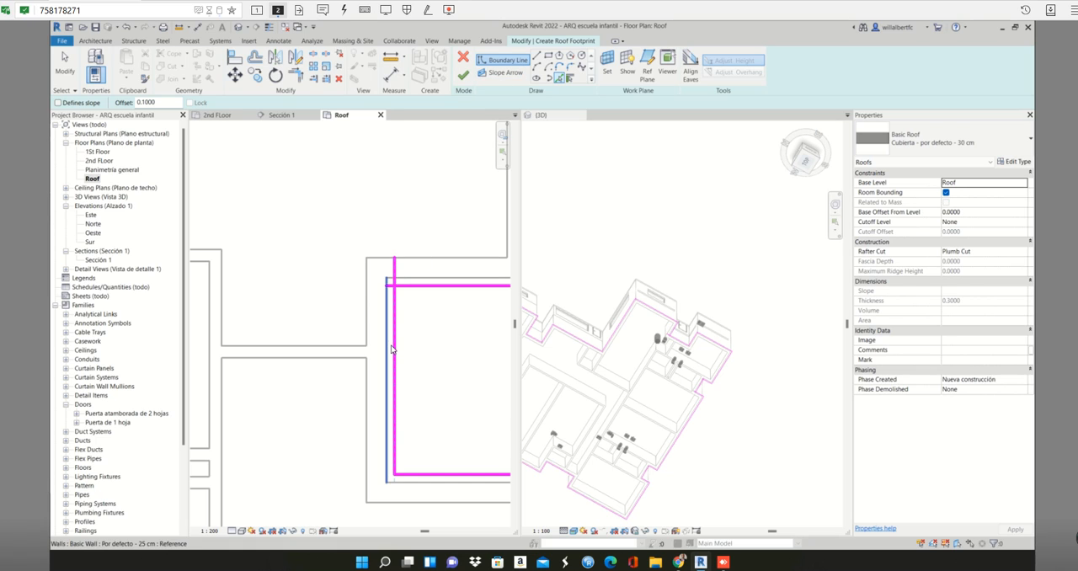
- Trim the east recess's upper and inner boundary lines to a clean corner
{"action": "key", "text": "Escape"}
{"action": "key", "text": "Escape"}
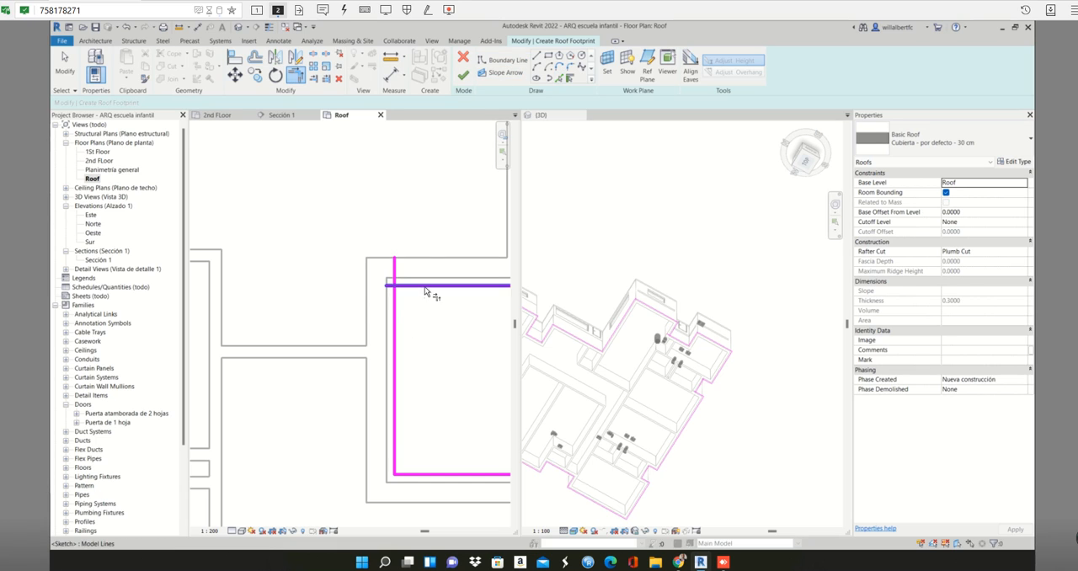
{"action": "left_click", "coordinate": [425, 287]}
{"action": "left_click", "coordinate": [395, 309]}
{"action": "scroll", "coordinate": [410, 336], "scroll_direction": "down", "scroll_amount": 3}
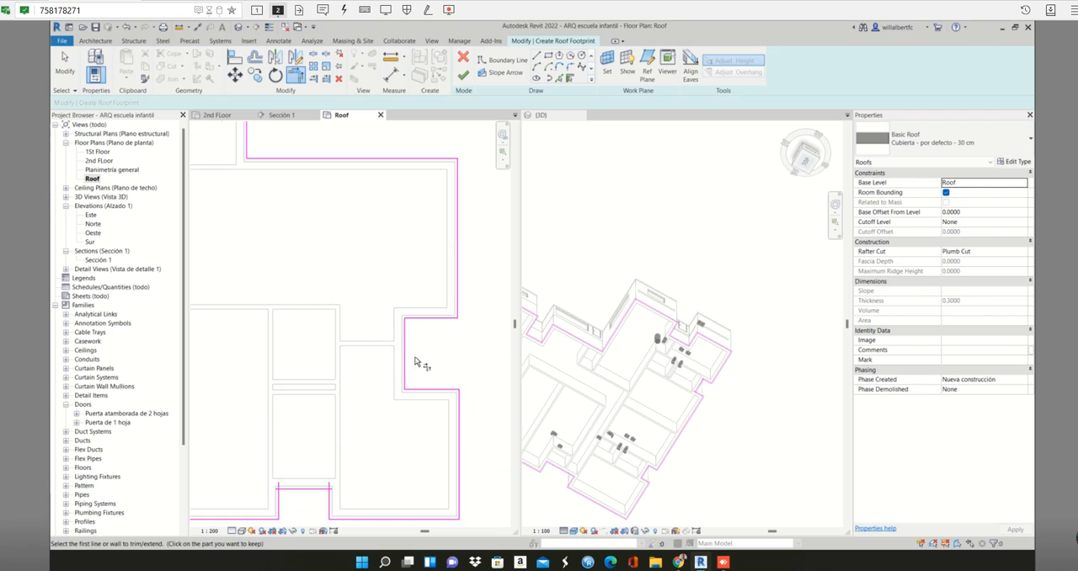
- Trim both inner corners of the south recess beside the southeast block so its boundary lines meet cleanly
{"action": "scroll", "coordinate": [416, 362], "scroll_direction": "down", "scroll_amount": 1}
{"action": "middle_click_drag", "start_coordinate": [422, 366], "coordinate": [424, 336]}
{"action": "middle_click_drag", "start_coordinate": [350, 430], "coordinate": [366, 364]}
{"action": "scroll", "coordinate": [366, 363], "scroll_direction": "up", "scroll_amount": 4}
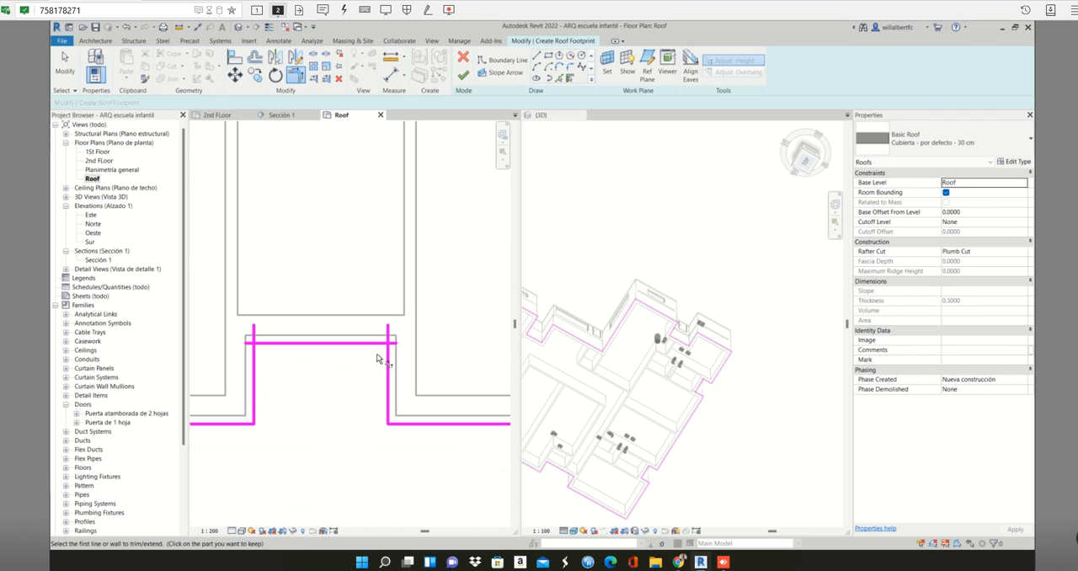
{"action": "left_click", "coordinate": [377, 346]}
{"action": "left_click", "coordinate": [388, 362]}
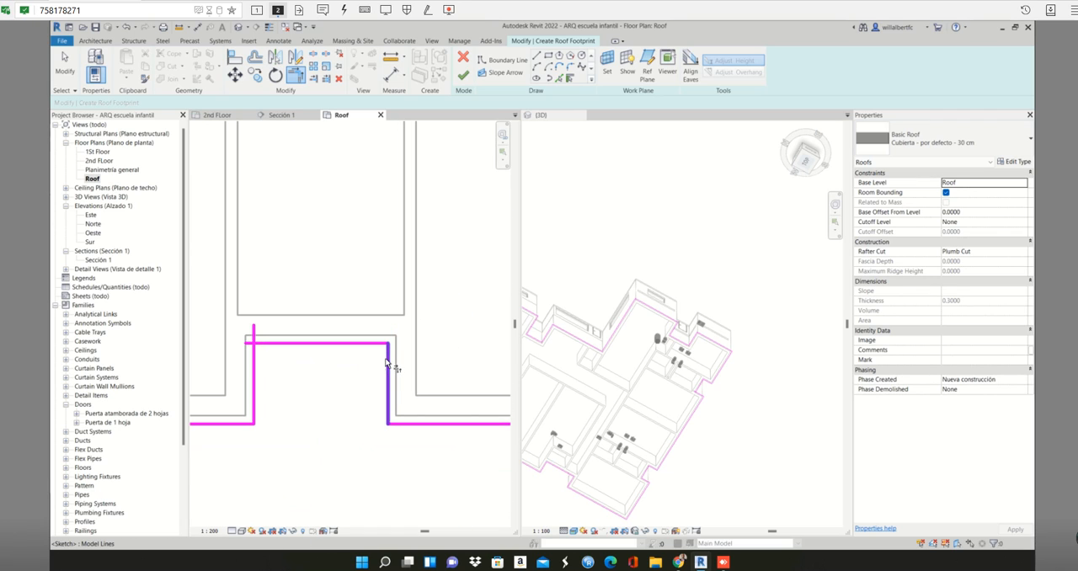
{"action": "left_click", "coordinate": [272, 344]}
{"action": "left_click", "coordinate": [255, 367]}
{"action": "scroll", "coordinate": [267, 368], "scroll_direction": "down", "scroll_amount": 5}
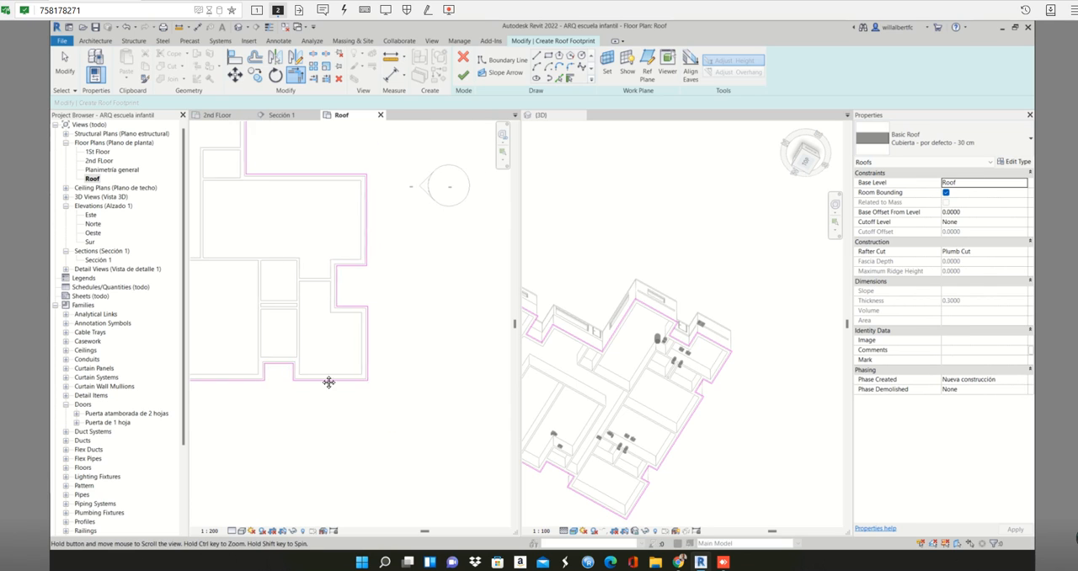
- Examine the remaining roof boundary corners along the south, west and north sides for overlapping or unjoined lines
{"action": "middle_click_drag", "start_coordinate": [328, 382], "coordinate": [466, 373]}
{"action": "scroll", "coordinate": [389, 380], "scroll_direction": "down", "scroll_amount": 1}
{"action": "scroll", "coordinate": [305, 264], "scroll_direction": "up", "scroll_amount": 1}
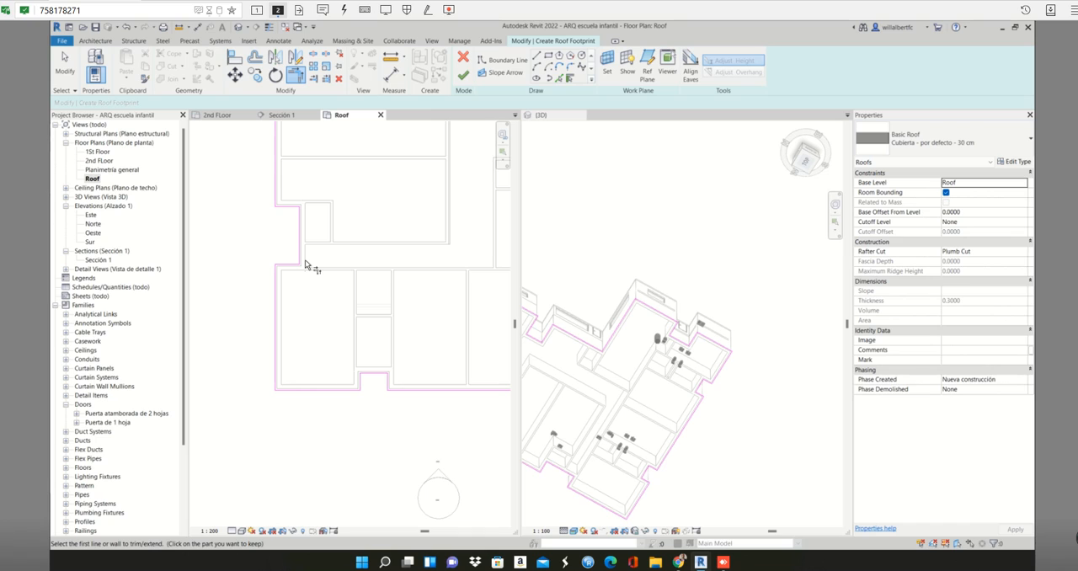
{"action": "scroll", "coordinate": [305, 264], "scroll_direction": "up", "scroll_amount": 1}
{"action": "middle_click_drag", "start_coordinate": [305, 264], "coordinate": [326, 278]}
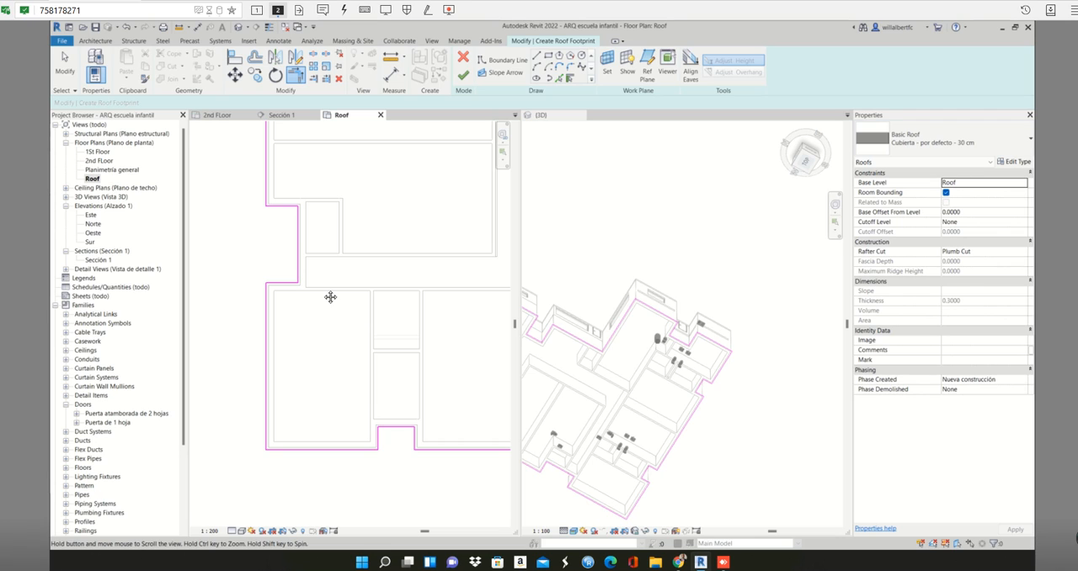
{"action": "middle_click_drag", "start_coordinate": [331, 296], "coordinate": [347, 497]}
{"action": "scroll", "coordinate": [421, 277], "scroll_direction": "up", "scroll_amount": 2}
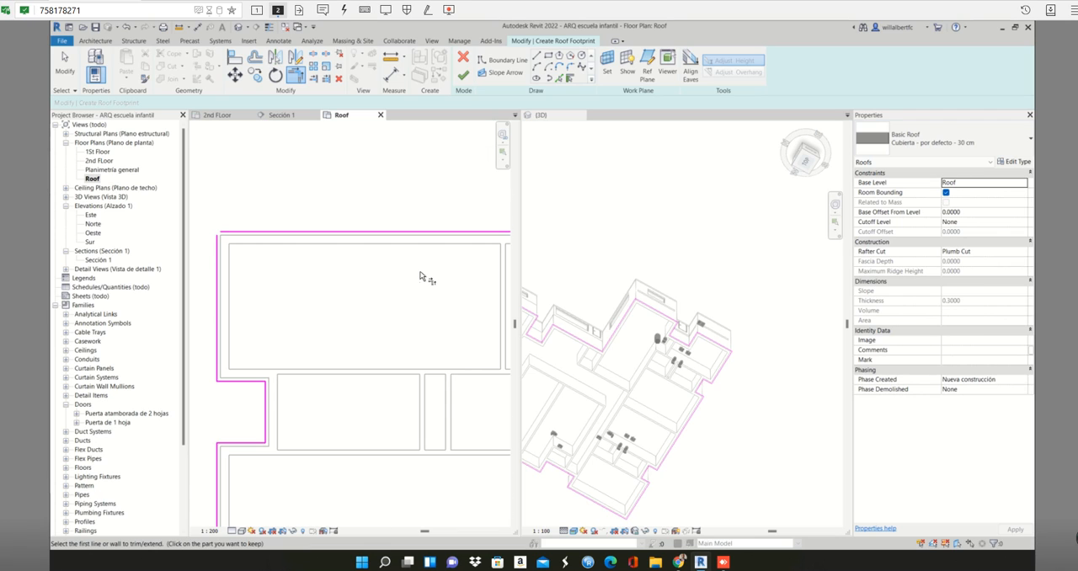
{"action": "scroll", "coordinate": [421, 287], "scroll_direction": "down", "scroll_amount": 1}
{"action": "scroll", "coordinate": [364, 209], "scroll_direction": "down", "scroll_amount": 1}
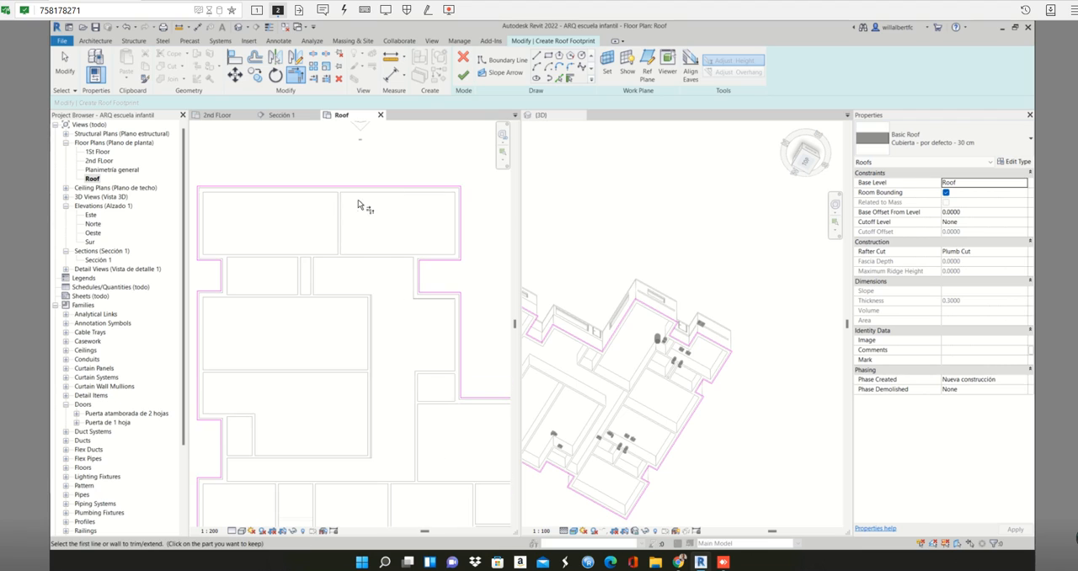
{"action": "scroll", "coordinate": [360, 236], "scroll_direction": "down", "scroll_amount": 1}
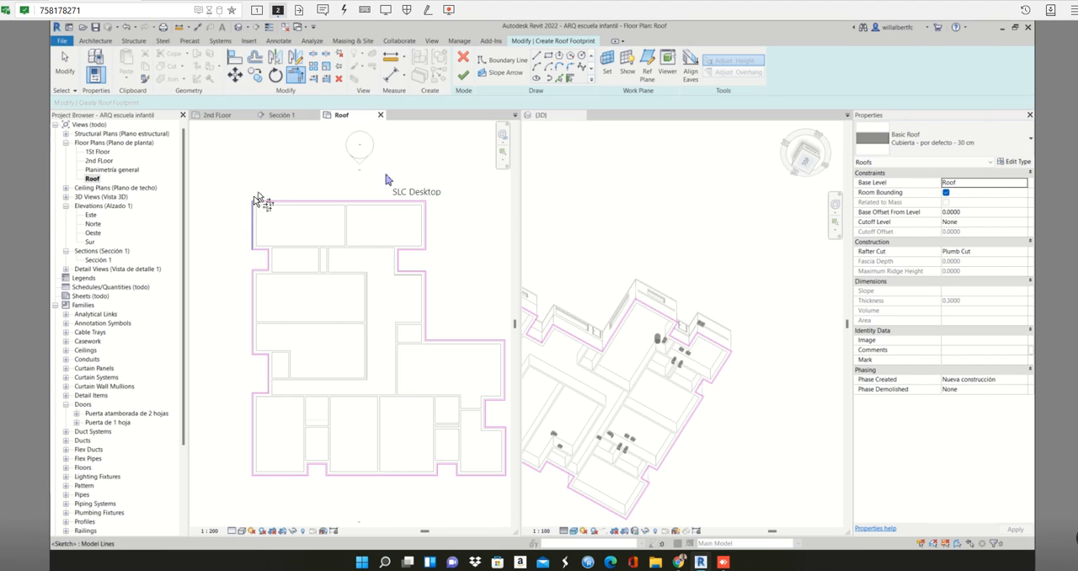
{"action": "scroll", "coordinate": [251, 203], "scroll_direction": "up", "scroll_amount": 2}
{"action": "scroll", "coordinate": [250, 203], "scroll_direction": "up", "scroll_amount": 2}
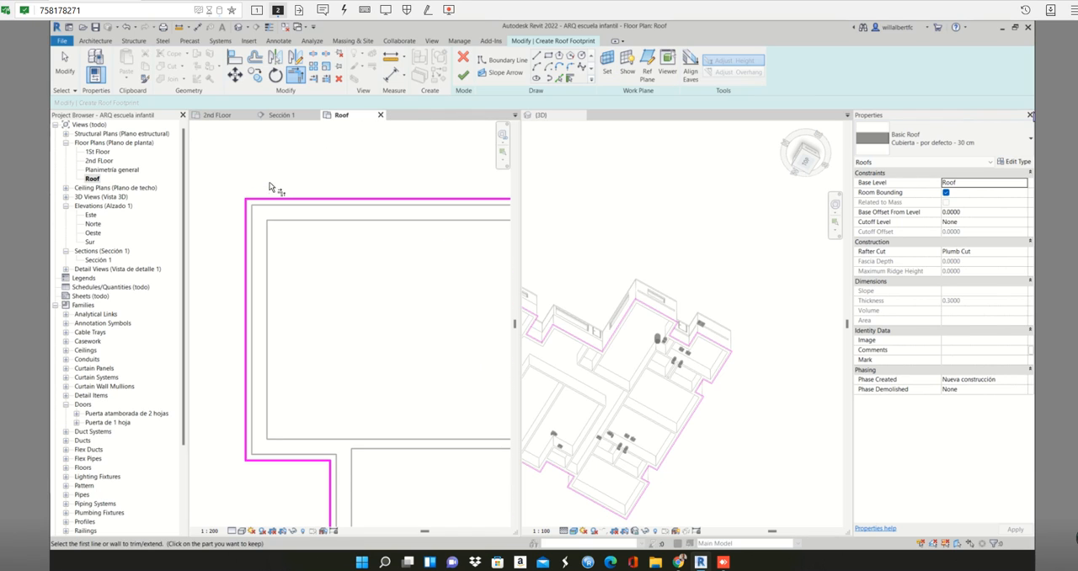
{"action": "scroll", "coordinate": [250, 212], "scroll_direction": "down", "scroll_amount": 1}
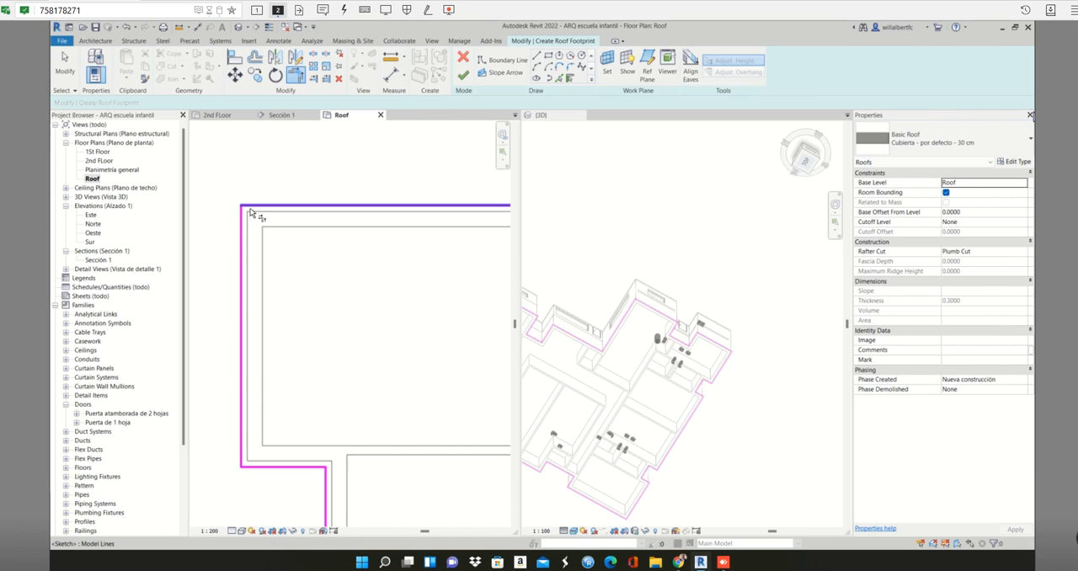
{"action": "scroll", "coordinate": [250, 209], "scroll_direction": "down", "scroll_amount": 5}
{"action": "scroll", "coordinate": [387, 198], "scroll_direction": "down", "scroll_amount": 1}
{"action": "middle_click_drag", "start_coordinate": [387, 198], "coordinate": [302, 191]}
{"action": "scroll", "coordinate": [385, 185], "scroll_direction": "down", "scroll_amount": 1}
{"action": "scroll", "coordinate": [386, 184], "scroll_direction": "down", "scroll_amount": 1}
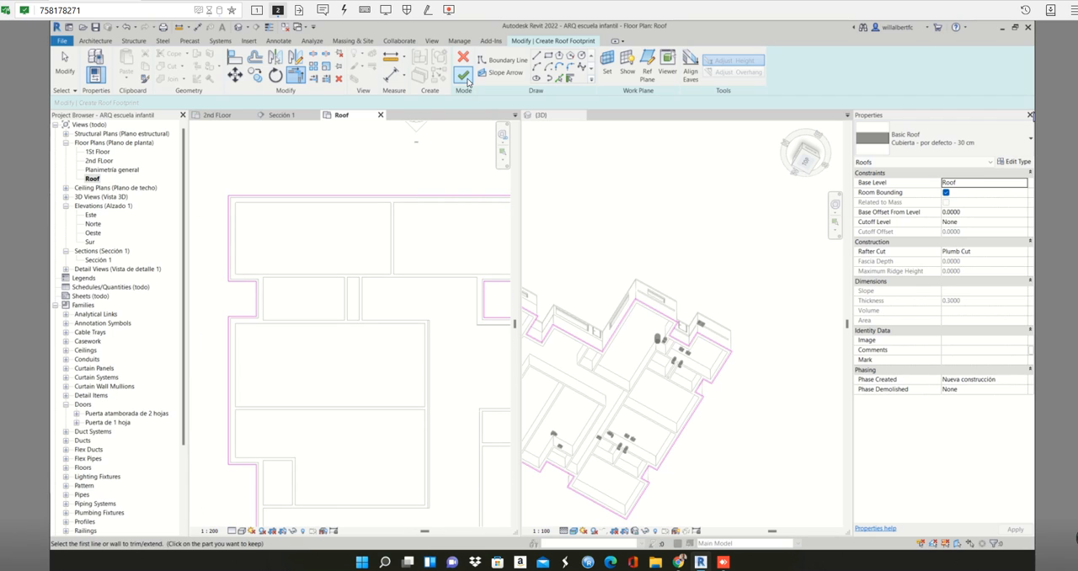
- Finish the footprint sketch to create the 30 cm roof on the Roof level
{"action": "left_click", "coordinate": [464, 76]}
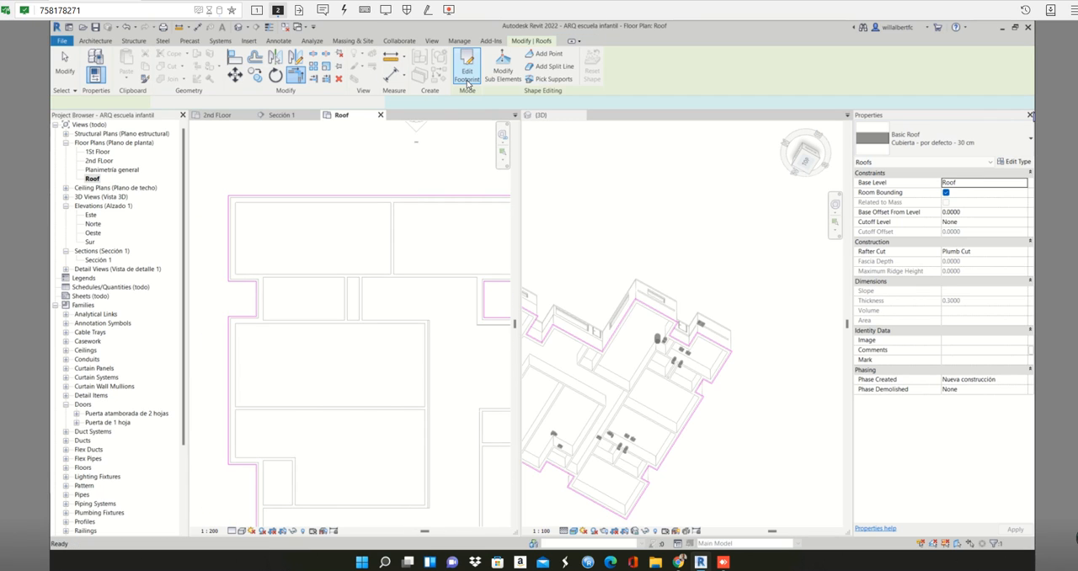
{"action": "scroll", "coordinate": [373, 241], "scroll_direction": "down", "scroll_amount": 5}
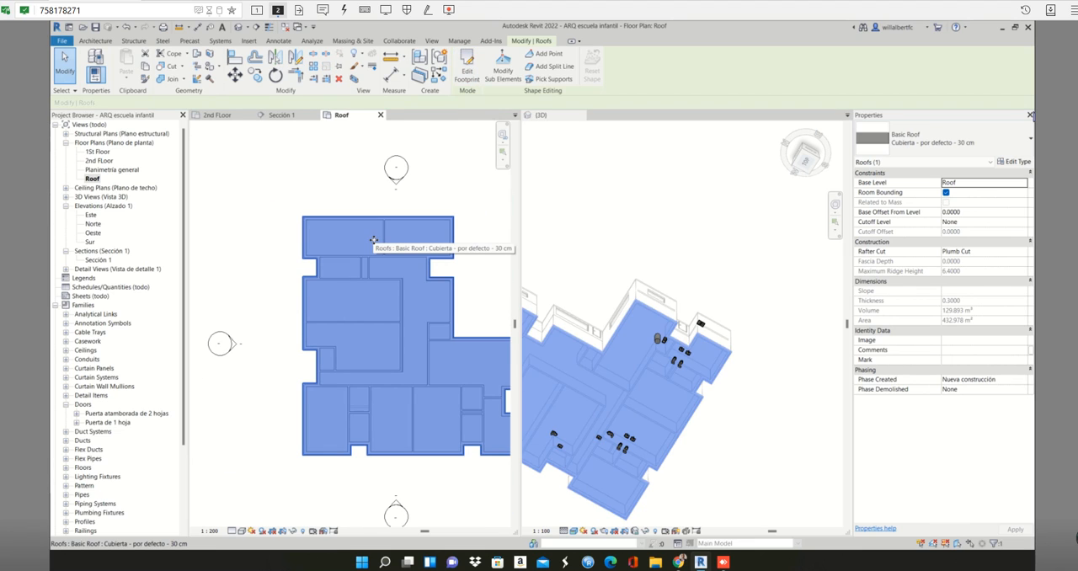
{"action": "middle_click_drag", "start_coordinate": [396, 333], "coordinate": [337, 299]}
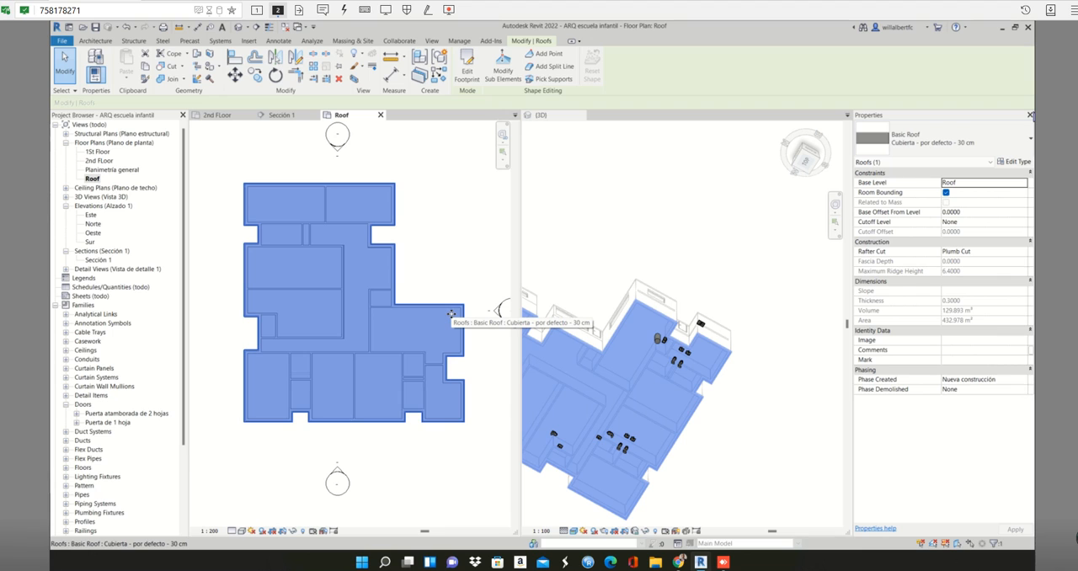
- Inspect the new roof in the 3D view from above and from a low front angle, and save the project
{"action": "left_click", "coordinate": [807, 163]}
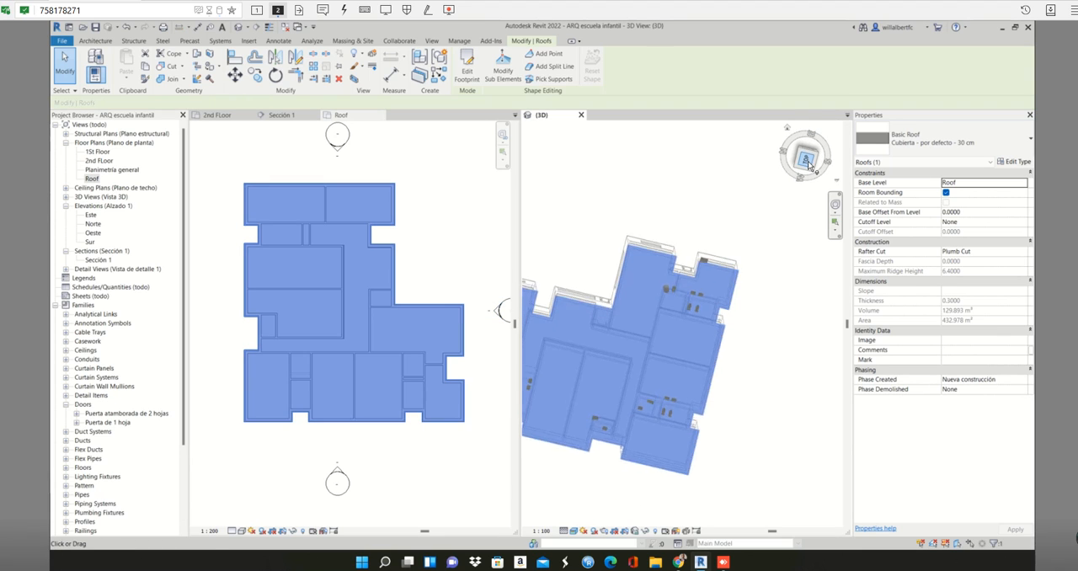
{"action": "left_click", "coordinate": [813, 173]}
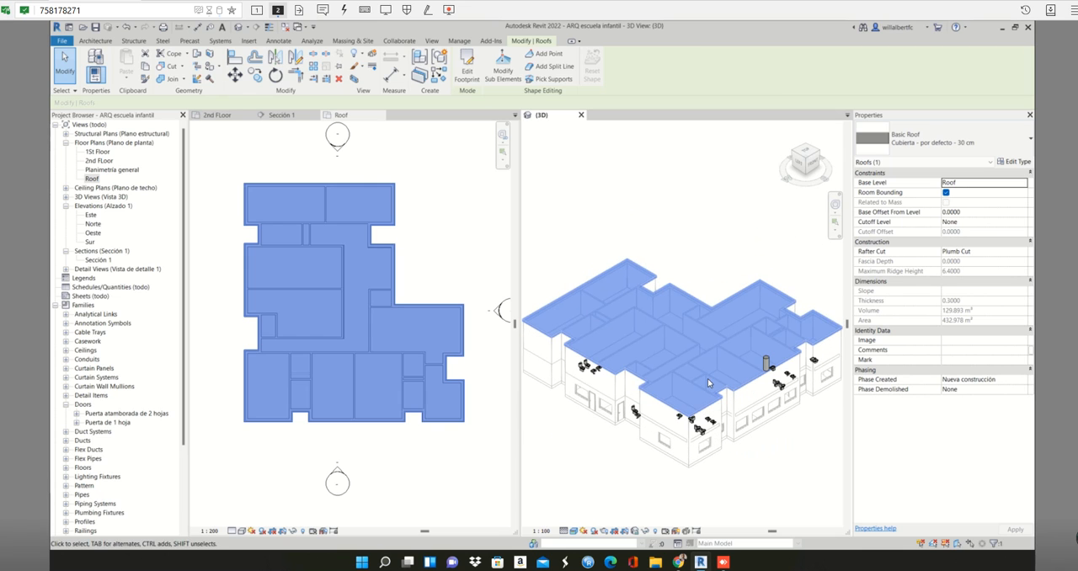
{"action": "middle_click_drag", "start_coordinate": [707, 378], "coordinate": [668, 341], "text": "shift"}
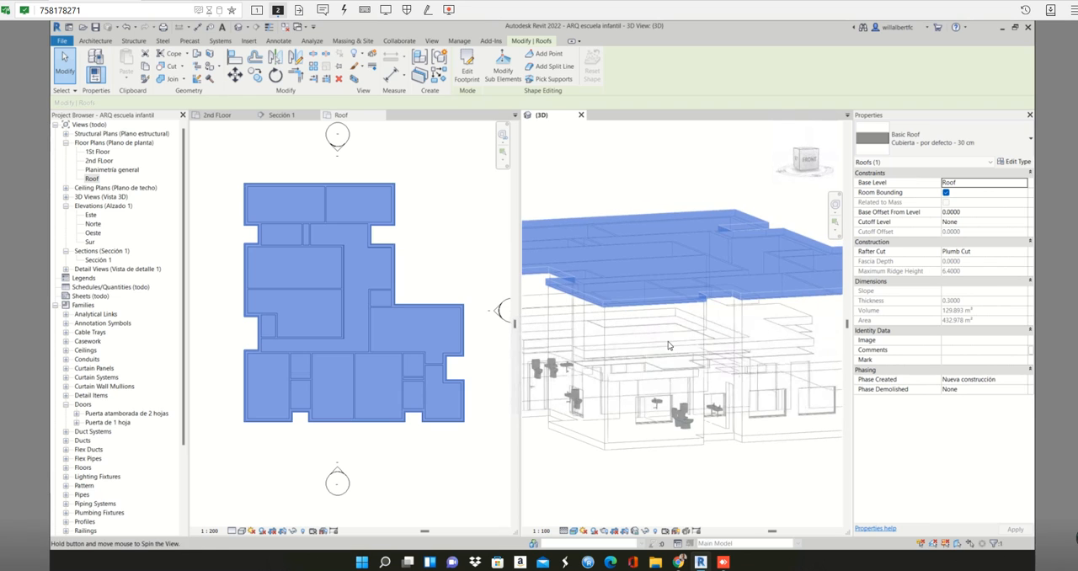
{"action": "left_click", "coordinate": [96, 27]}
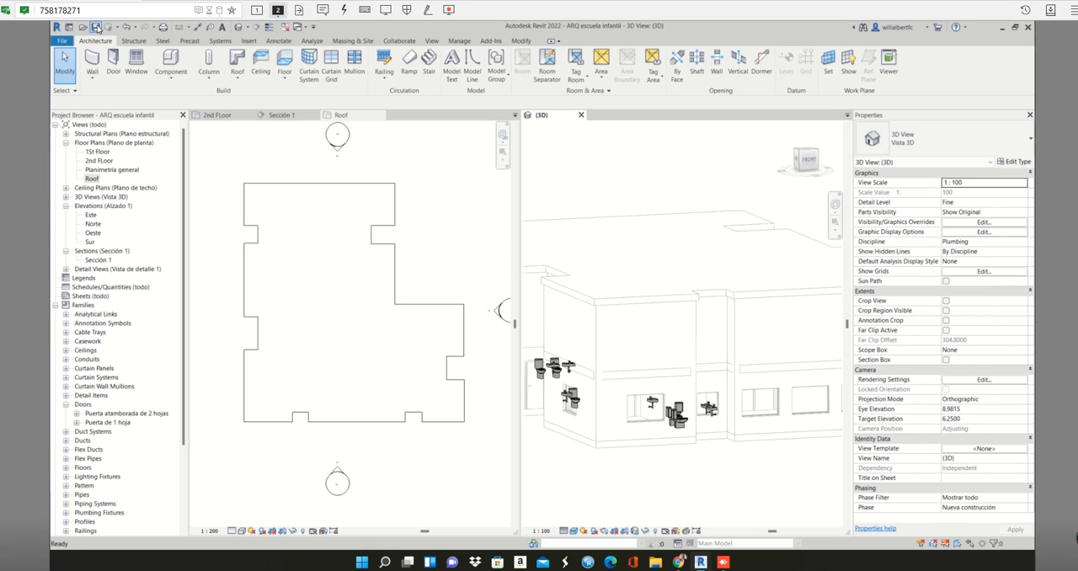
- Select the roof in the Roof plan to check its extent in both plan and 3D
{"action": "left_click", "coordinate": [393, 218]}
{"action": "left_click", "coordinate": [394, 215]}
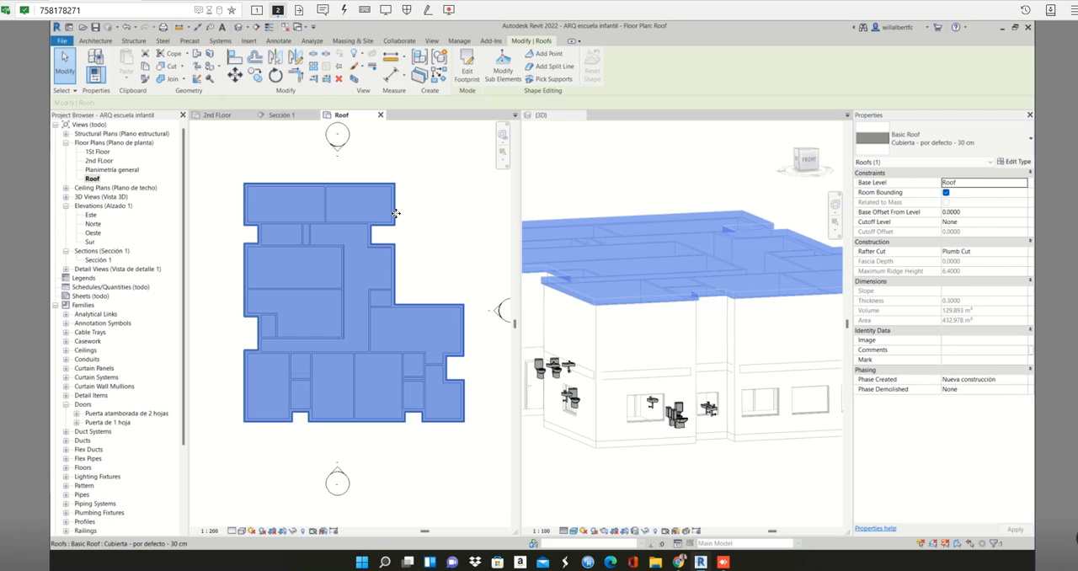
{"action": "left_click", "coordinate": [401, 217]}
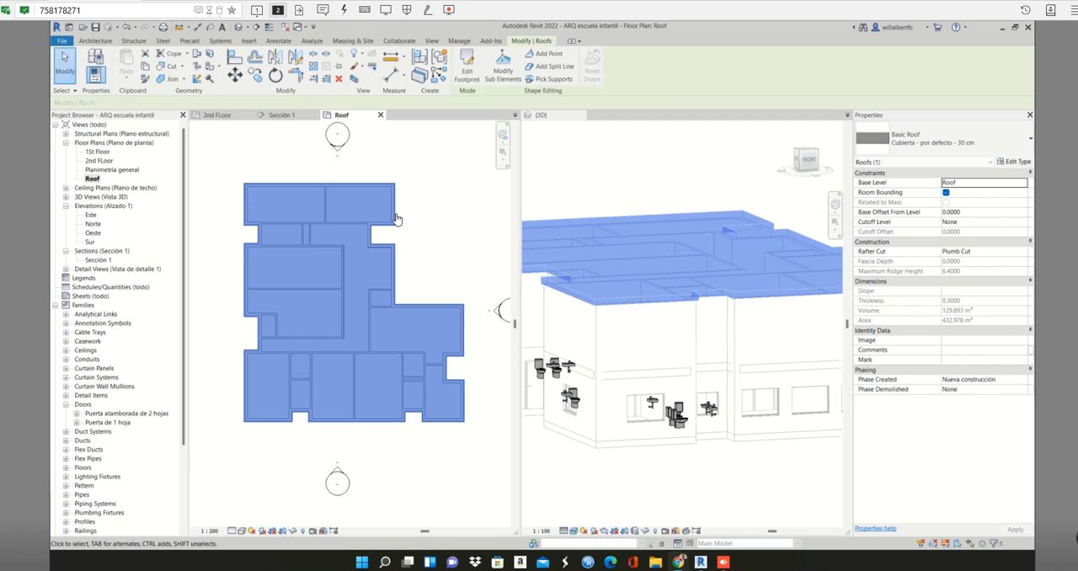
- Clear the roof selection and examine the whole building in 3D from the left side and a corner isometric view
{"action": "left_click", "coordinate": [739, 468]}
{"action": "scroll", "coordinate": [742, 465], "scroll_direction": "down", "scroll_amount": 3}
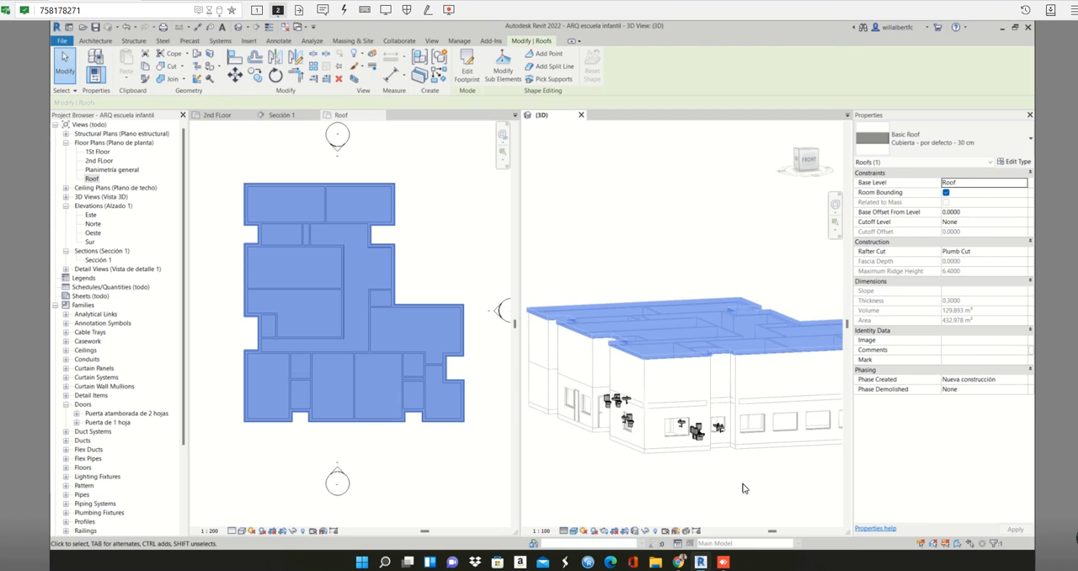
{"action": "left_click", "coordinate": [743, 488]}
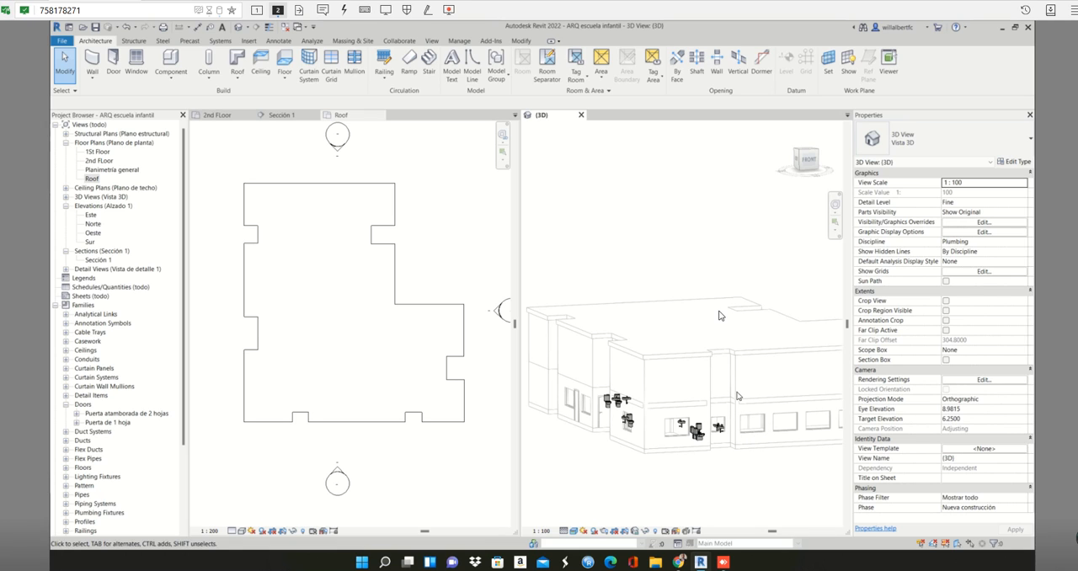
{"action": "left_click", "coordinate": [800, 156]}
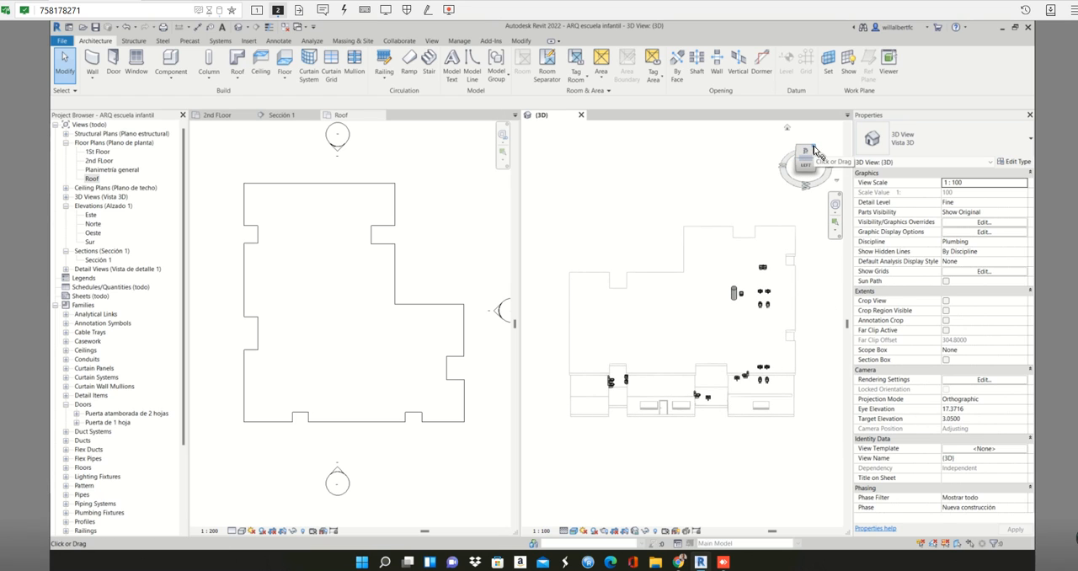
{"action": "left_click", "coordinate": [814, 149]}
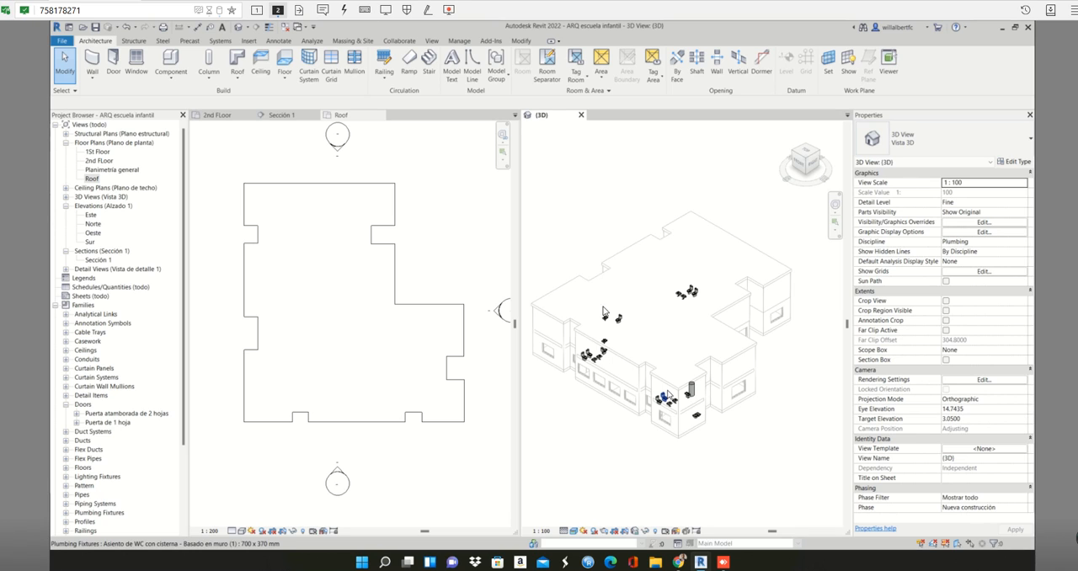
- Close the 3D view and switch to the 2nd Floor plan
{"action": "left_click", "coordinate": [108, 161]}
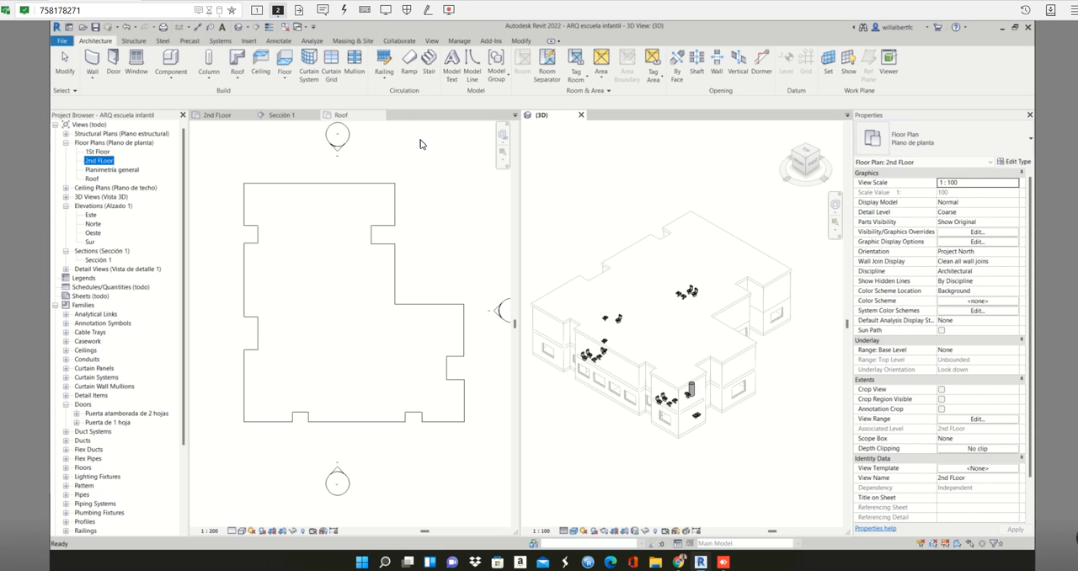
{"action": "left_click", "coordinate": [582, 115]}
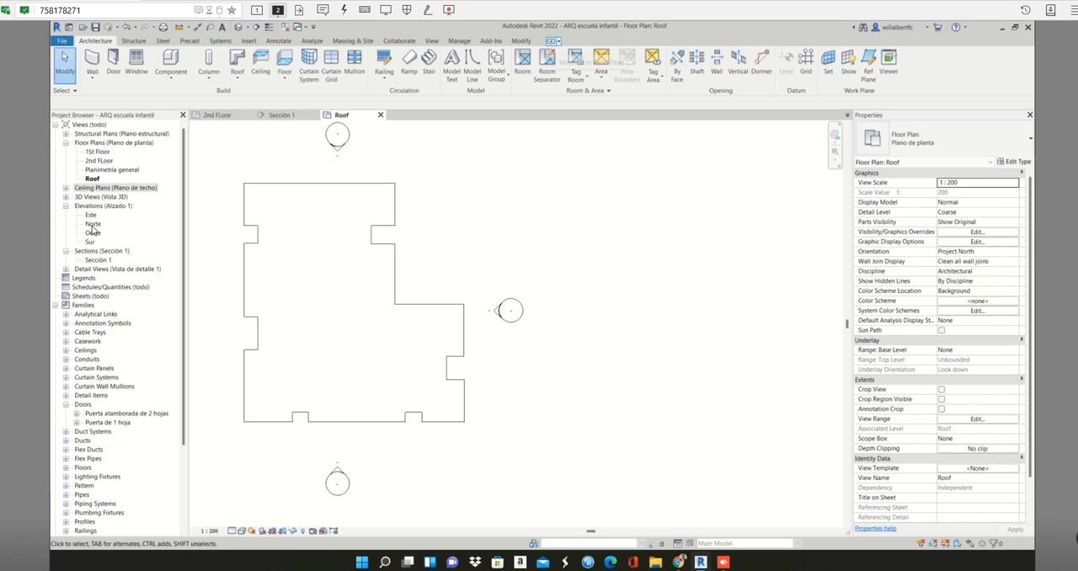
{"action": "left_click", "coordinate": [217, 115]}
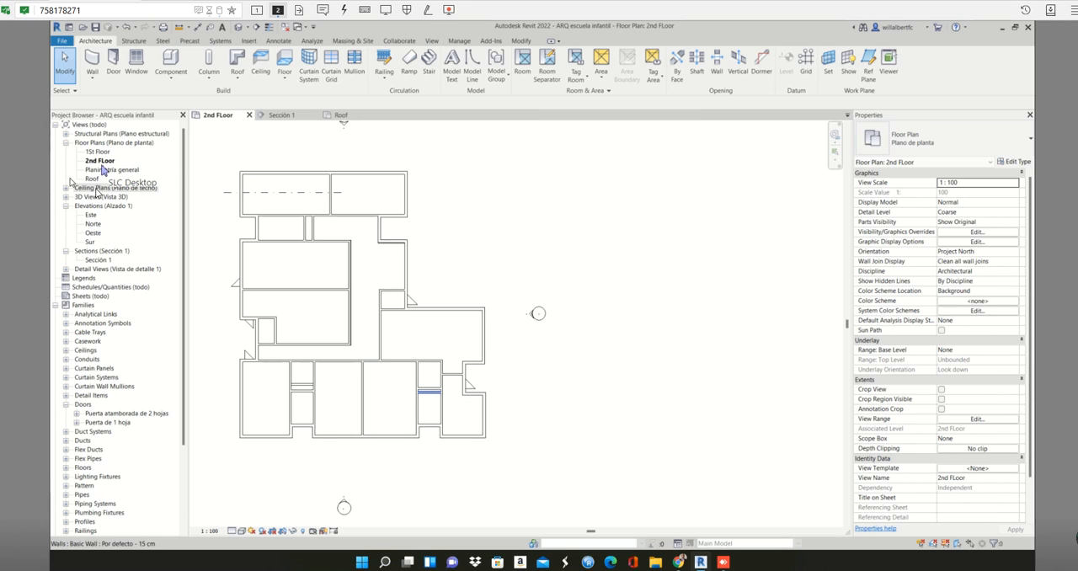
- Delete the 2nd Floor view from the ceiling plans and clear the selection
{"action": "left_click", "coordinate": [66, 188]}
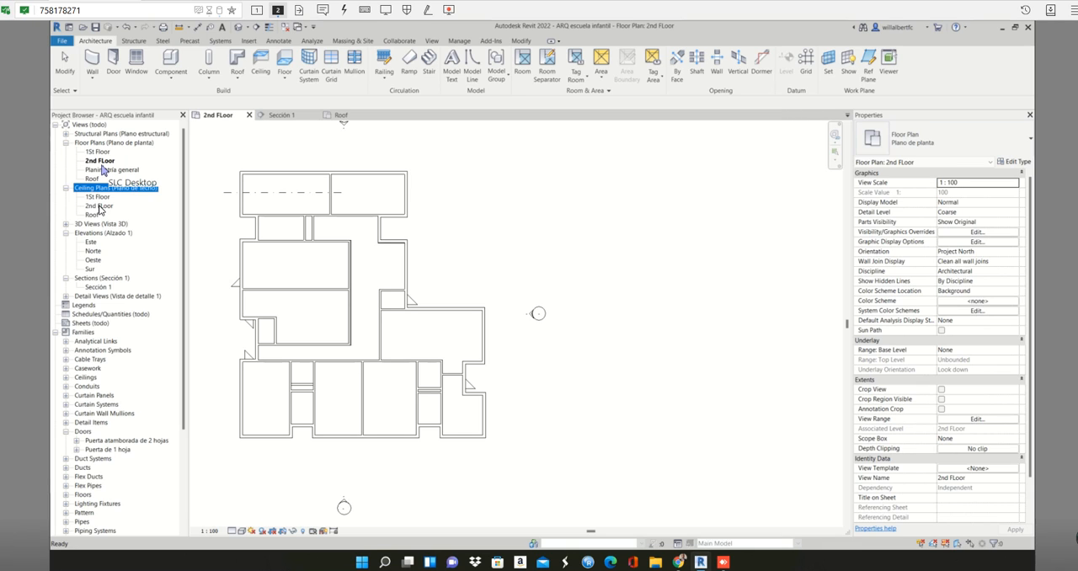
{"action": "left_click", "coordinate": [99, 206]}
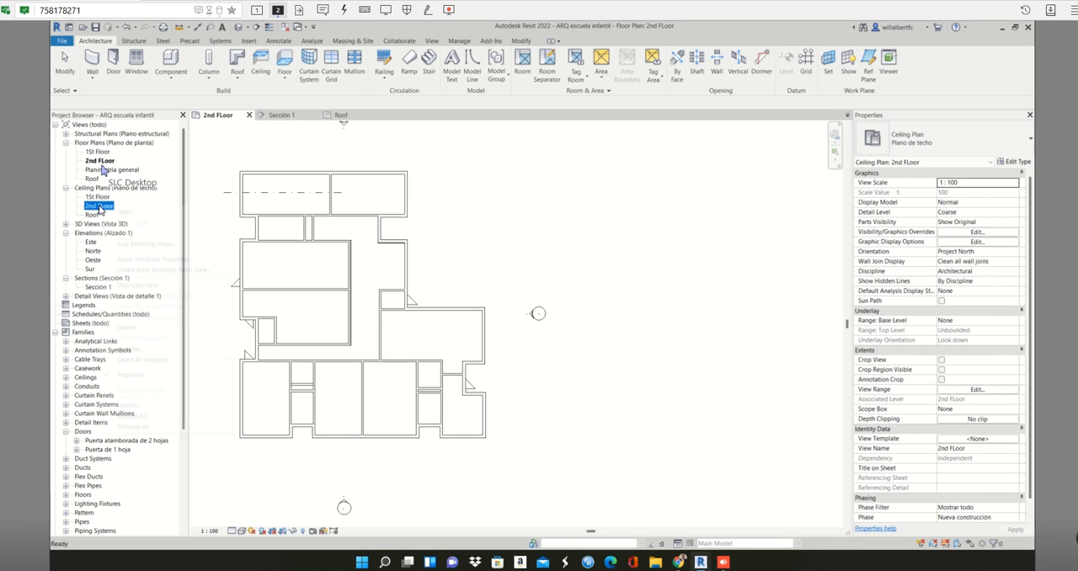
{"action": "right_click", "coordinate": [100, 207]}
{"action": "left_click", "coordinate": [140, 327]}
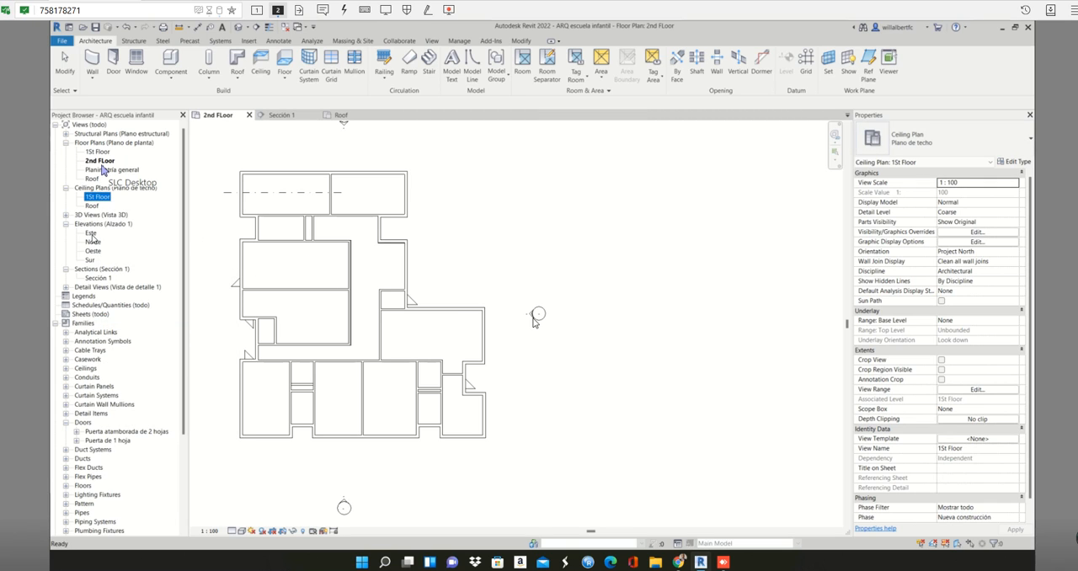
{"action": "left_click", "coordinate": [352, 450]}
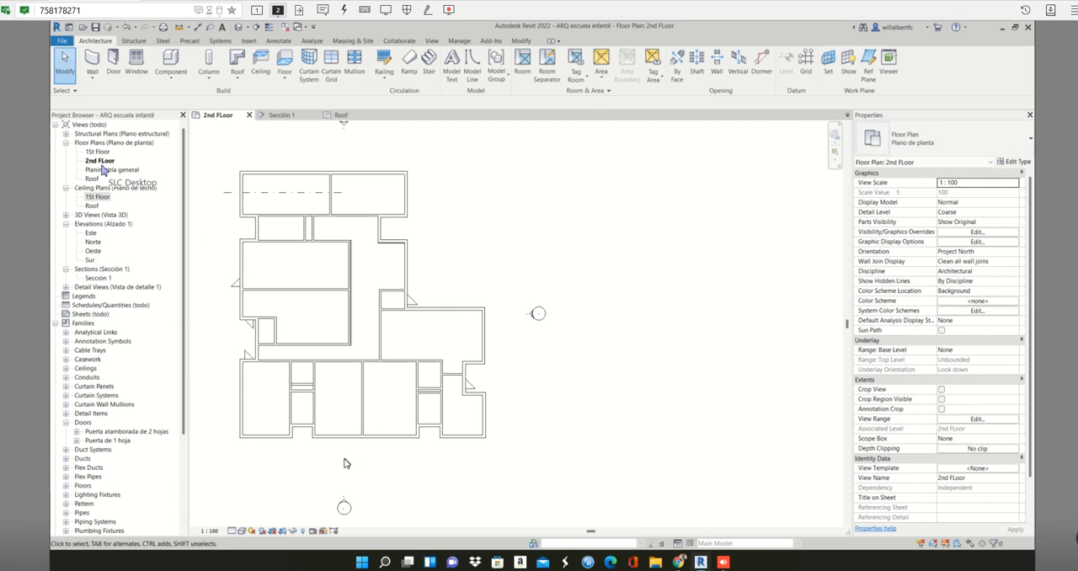
- Open the list of plan view types available for creating a new view
{"action": "left_click", "coordinate": [432, 41]}
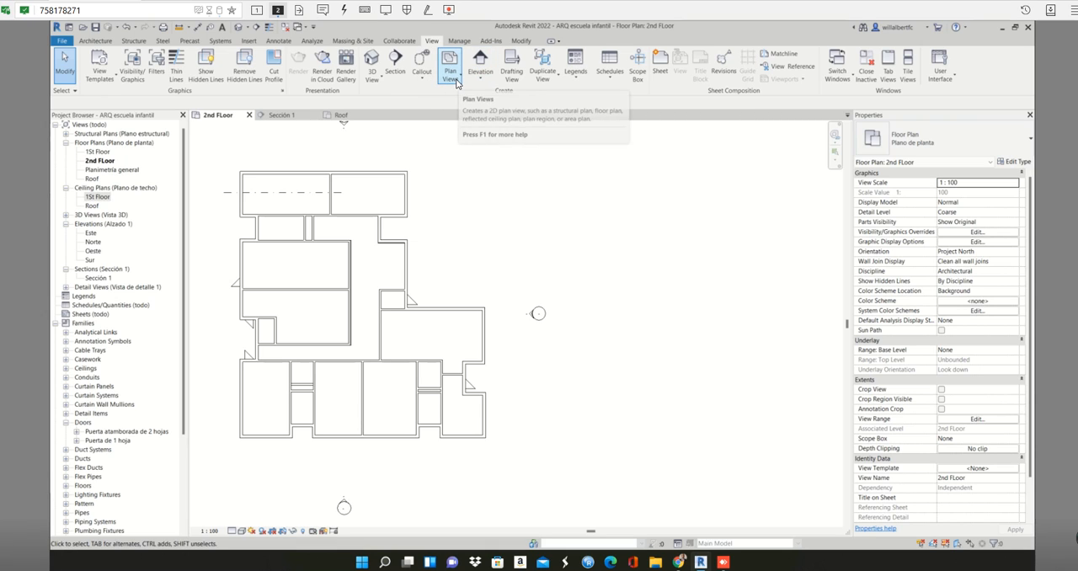
{"action": "left_click", "coordinate": [456, 81]}
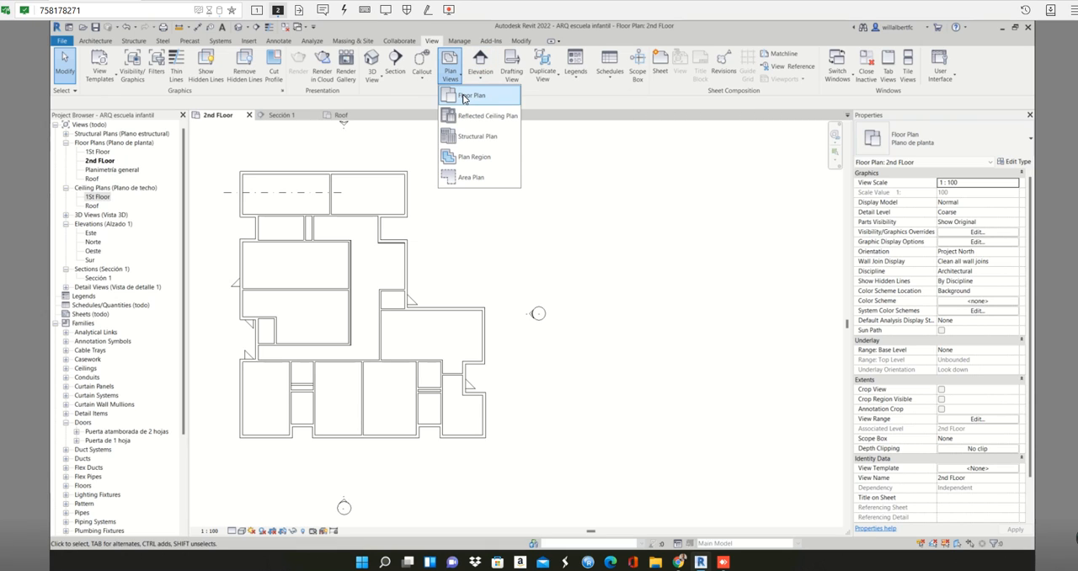
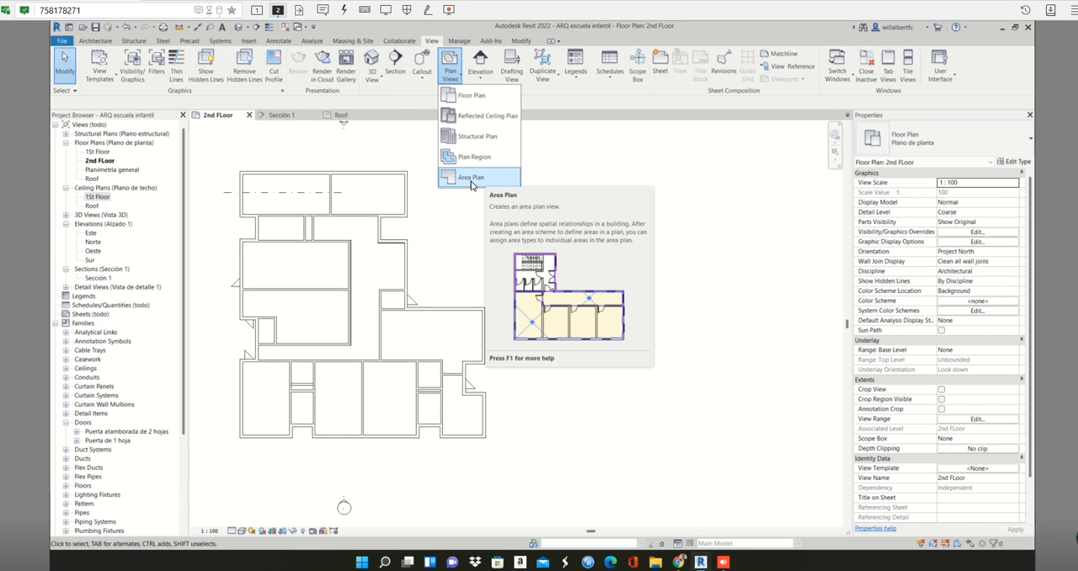
- Create a reflected ceiling plan for 2nd FLoor with existing views allowed to be duplicated, and close all inactive views
{"action": "left_click", "coordinate": [475, 131]}
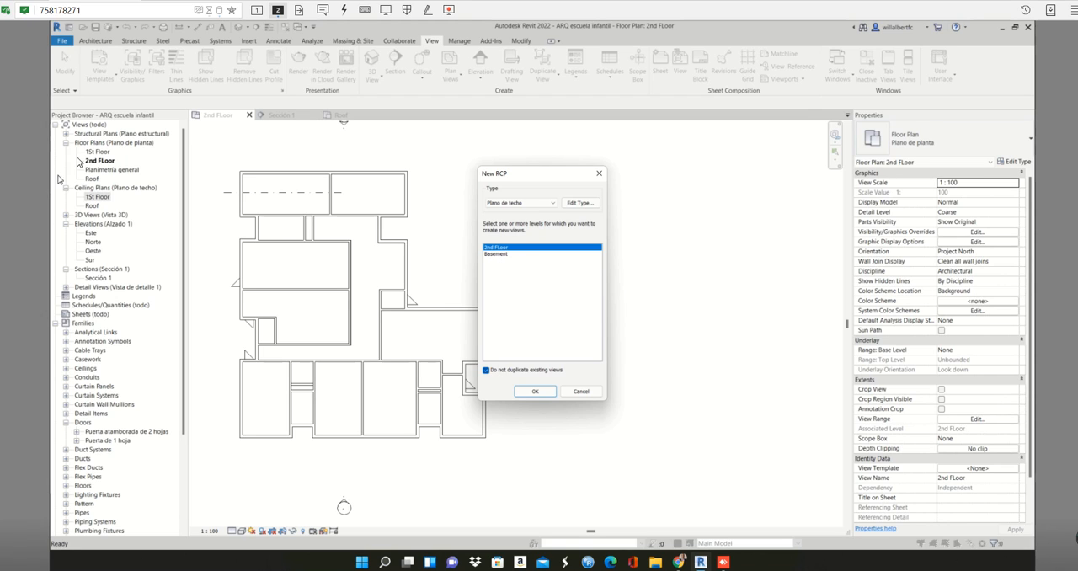
{"action": "left_click", "coordinate": [487, 371]}
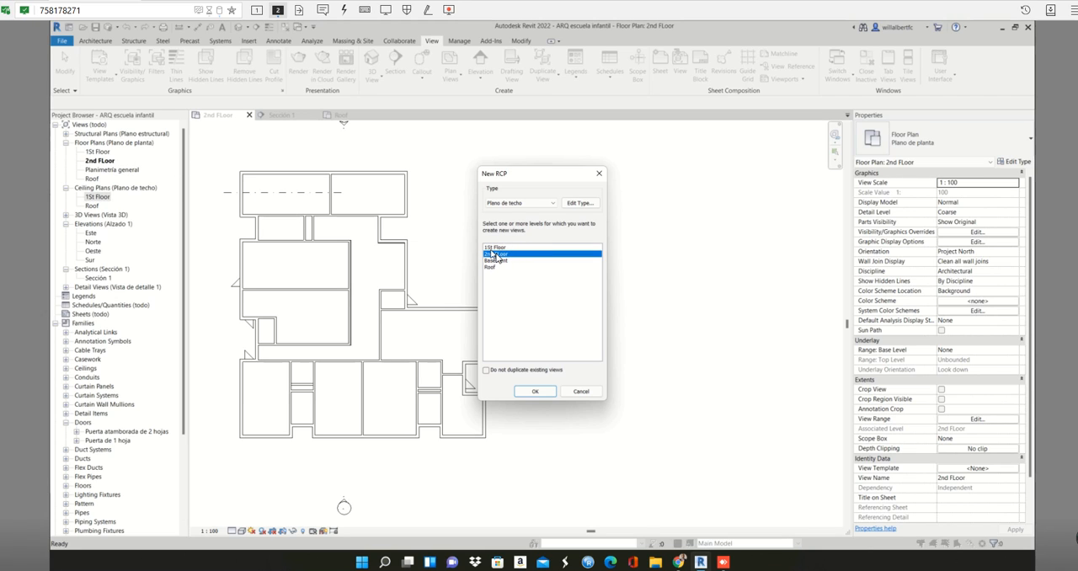
{"action": "left_click", "coordinate": [535, 391]}
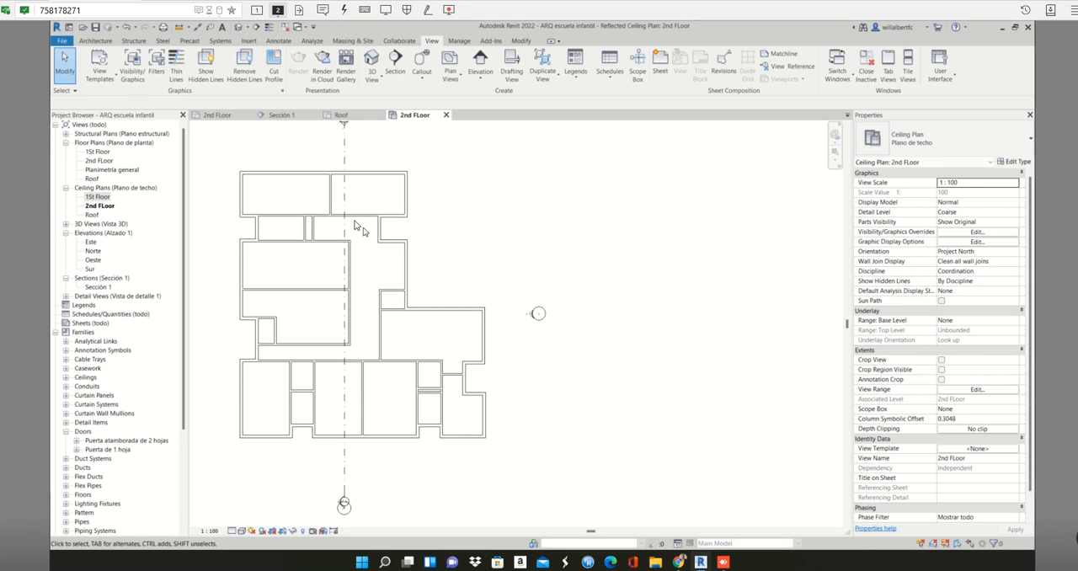
{"action": "middle_click_drag", "start_coordinate": [356, 228], "coordinate": [482, 206]}
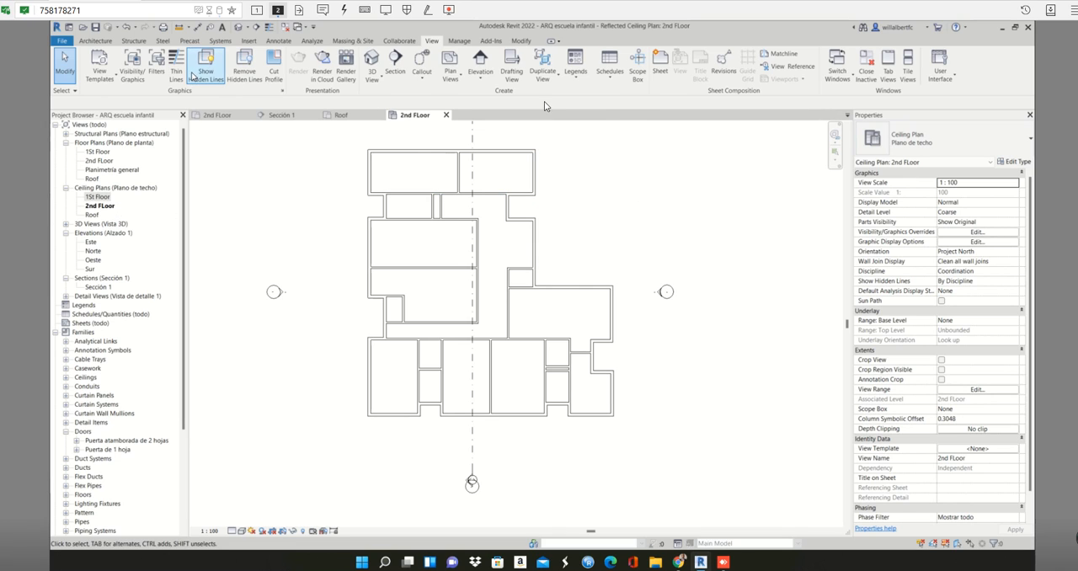
{"action": "left_click", "coordinate": [867, 60]}
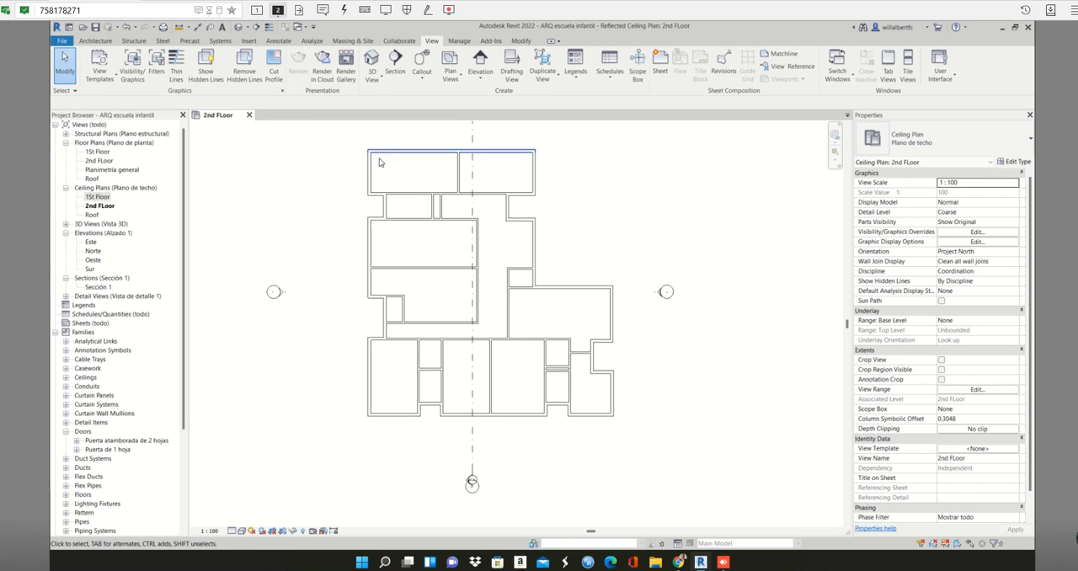
- Hide the vertical section line in the 2nd FLoor ceiling plan
{"action": "scroll", "coordinate": [451, 264], "scroll_direction": "down", "scroll_amount": 3}
{"action": "scroll", "coordinate": [451, 264], "scroll_direction": "up", "scroll_amount": 3}
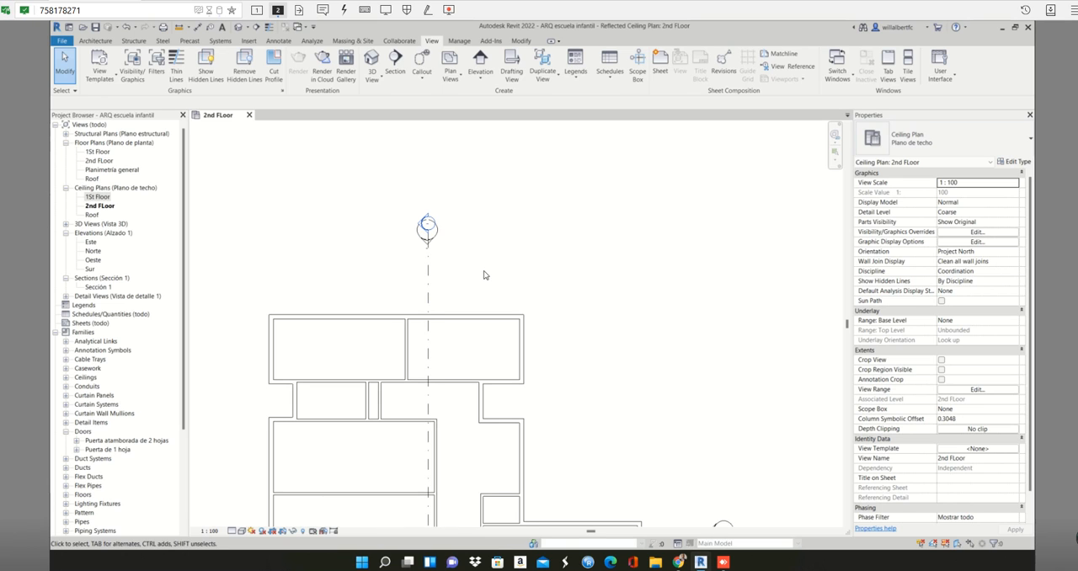
{"action": "left_click", "coordinate": [428, 268]}
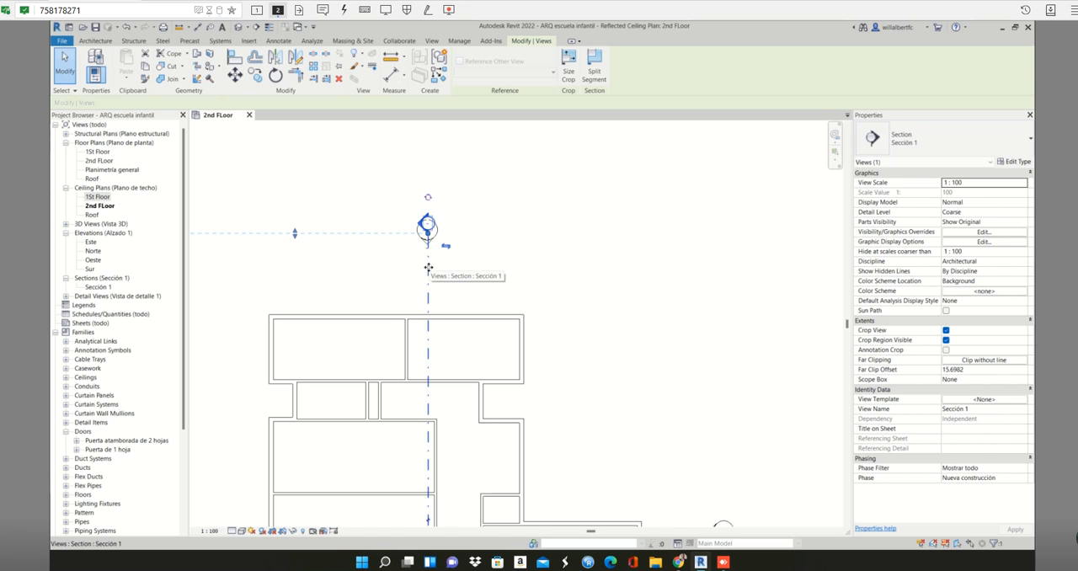
{"action": "key", "text": "Escape"}
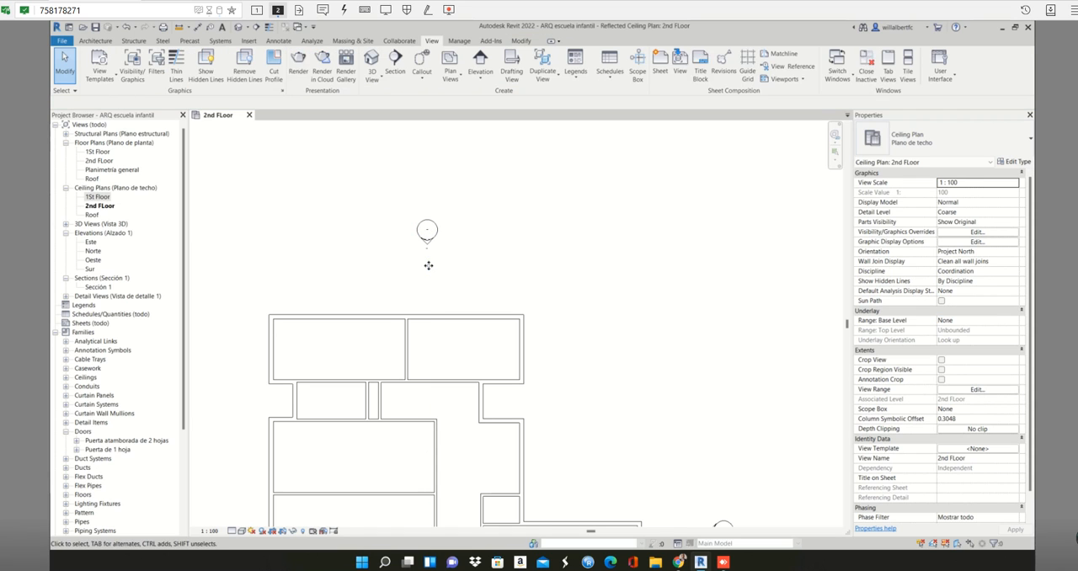
- Place an automatic ceiling of type Techo de PYL in the upper-left room of the 2nd FLoor ceiling plan
{"action": "scroll", "coordinate": [442, 262], "scroll_direction": "down", "scroll_amount": 2}
{"action": "scroll", "coordinate": [443, 262], "scroll_direction": "down", "scroll_amount": 2}
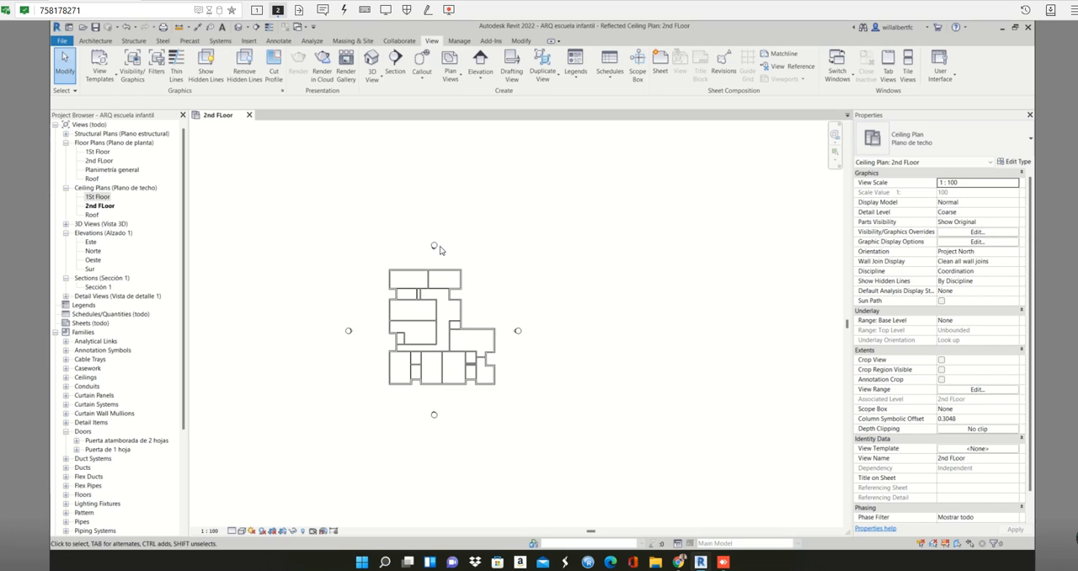
{"action": "scroll", "coordinate": [443, 262], "scroll_direction": "up", "scroll_amount": 3}
{"action": "middle_click_drag", "start_coordinate": [460, 193], "coordinate": [472, 161]}
{"action": "scroll", "coordinate": [472, 160], "scroll_direction": "up", "scroll_amount": 1}
{"action": "scroll", "coordinate": [472, 247], "scroll_direction": "down", "scroll_amount": 2}
{"action": "middle_click_drag", "start_coordinate": [471, 249], "coordinate": [467, 224]}
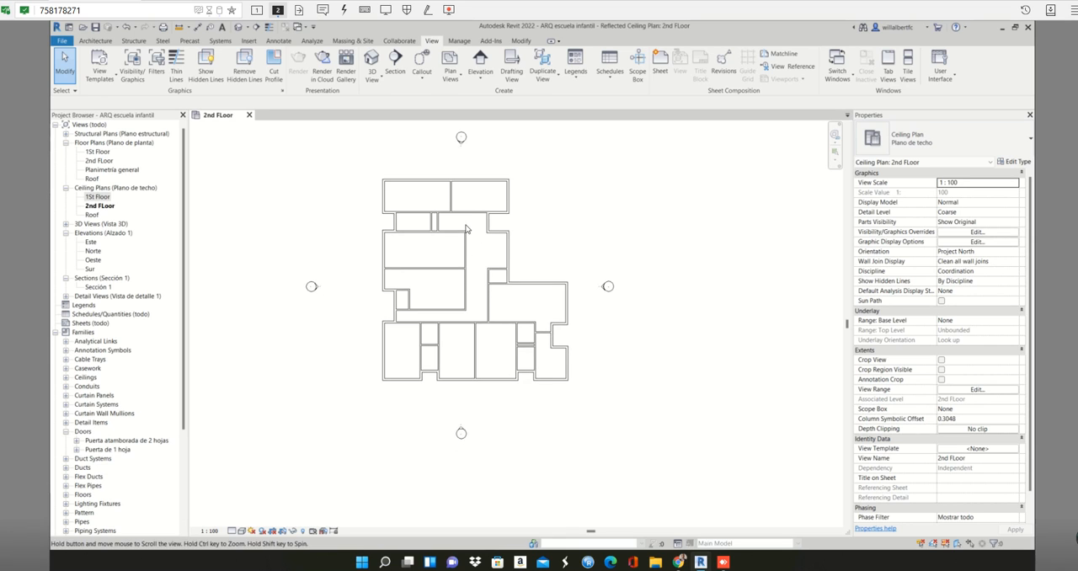
{"action": "scroll", "coordinate": [438, 233], "scroll_direction": "up", "scroll_amount": 2}
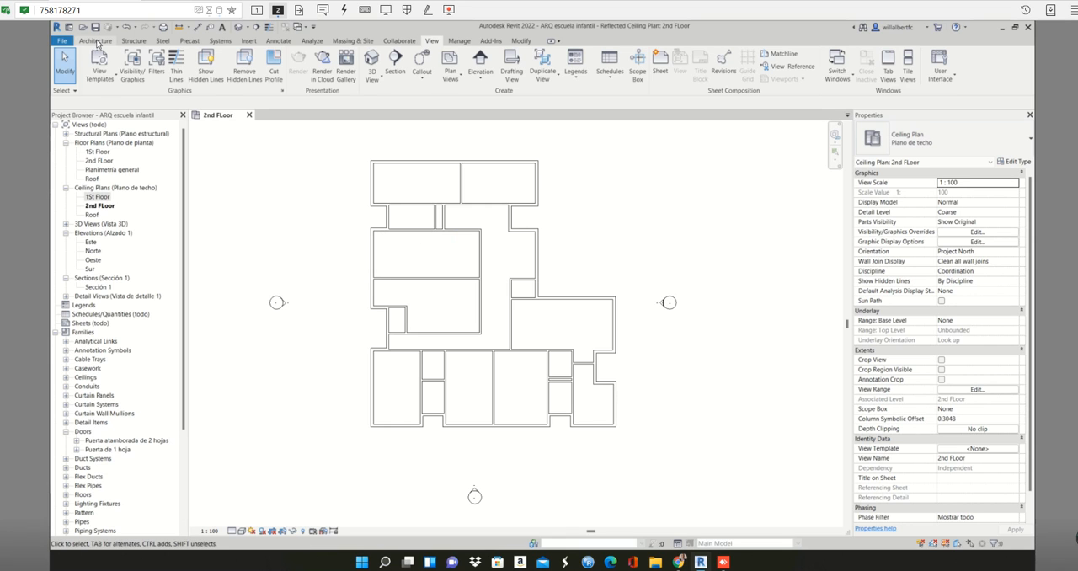
{"action": "left_click", "coordinate": [95, 41]}
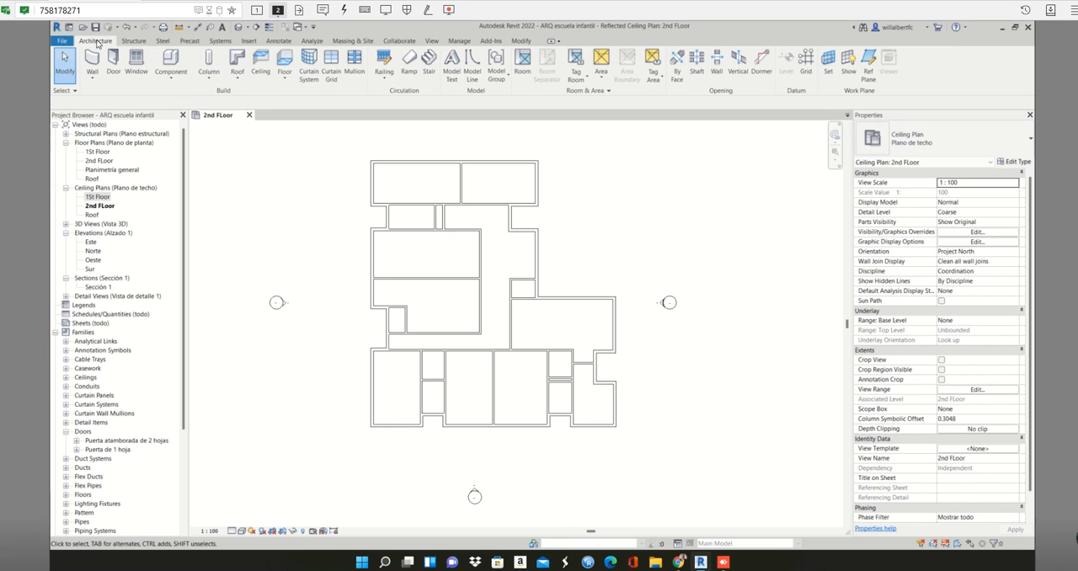
{"action": "left_click", "coordinate": [262, 59]}
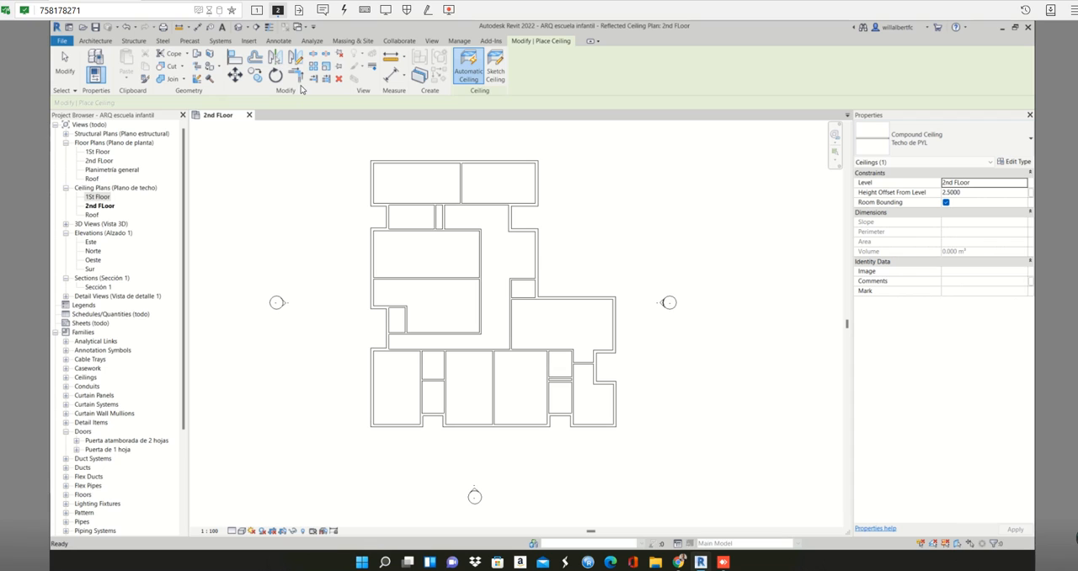
{"action": "left_click", "coordinate": [473, 73]}
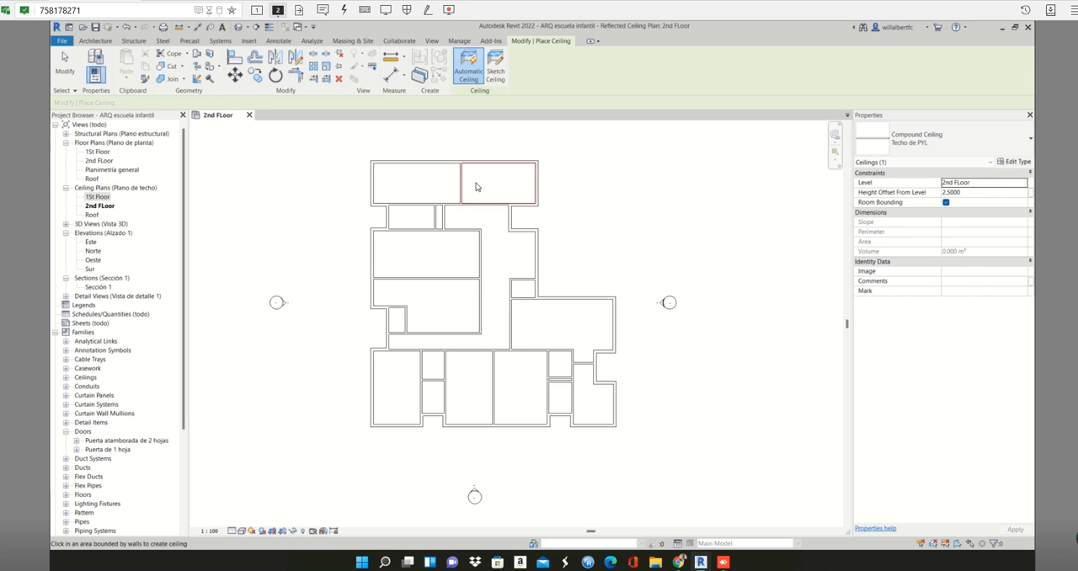
{"action": "left_click", "coordinate": [434, 191]}
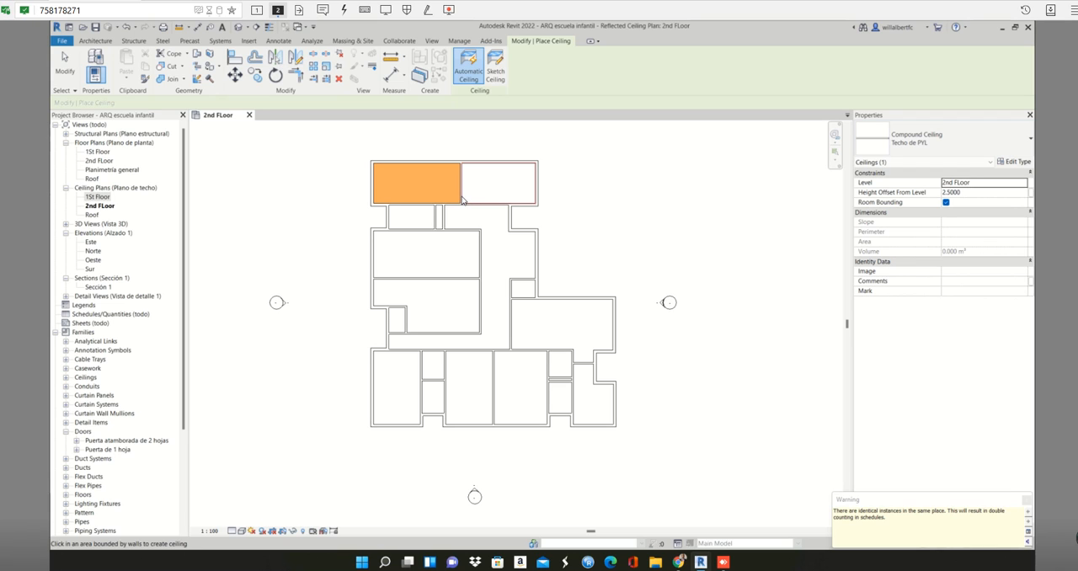
{"action": "key", "text": "Escape"}
{"action": "key", "text": "Escape"}
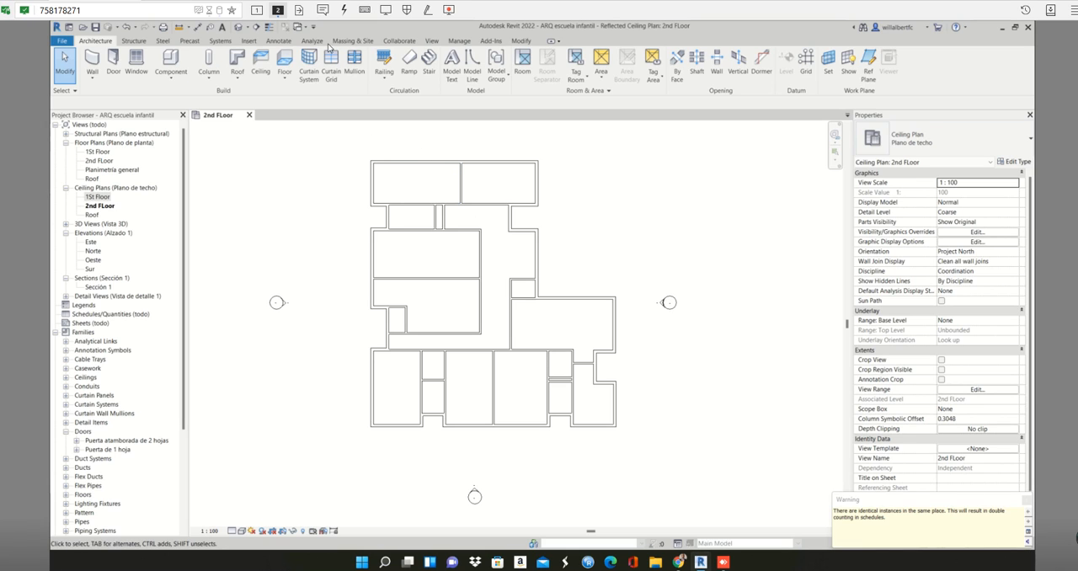
- Open the default 3D view and tile it beside the 2nd FLoor ceiling plan, with the ceiling plan as the active first view
{"action": "left_click", "coordinate": [431, 41]}
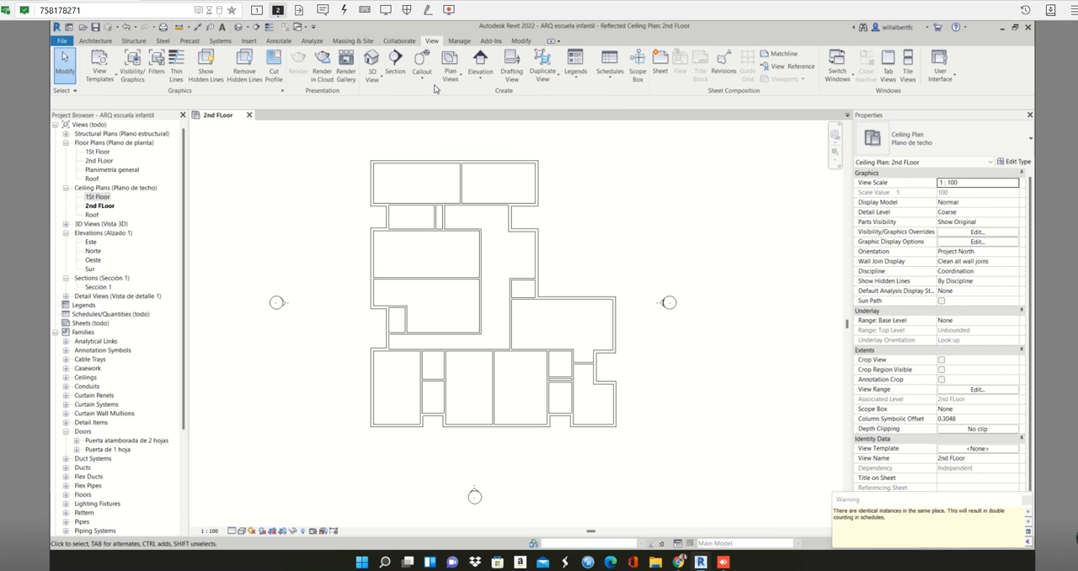
{"action": "left_click", "coordinate": [372, 61]}
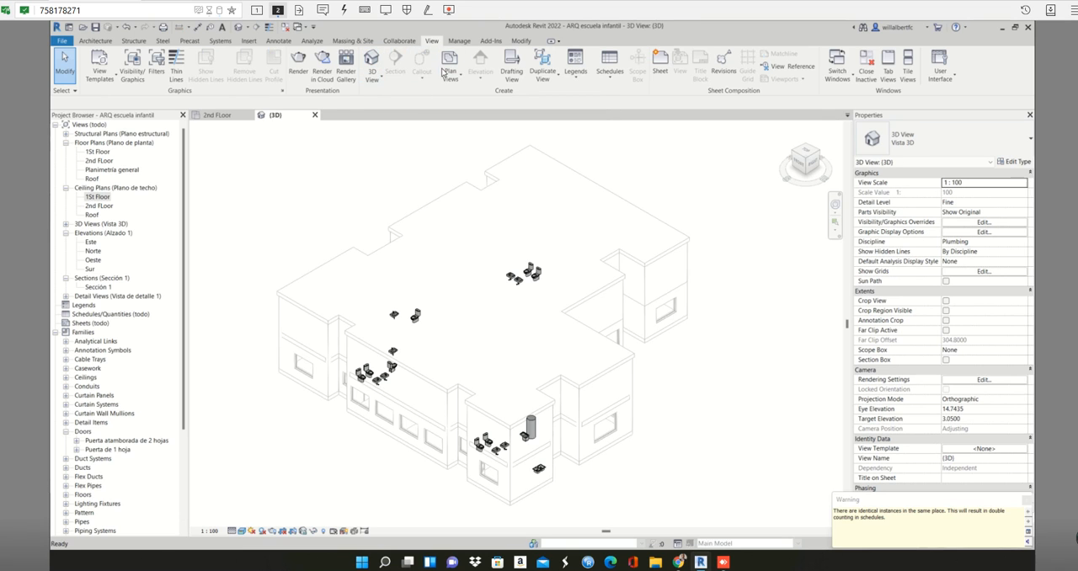
{"action": "left_click", "coordinate": [908, 63]}
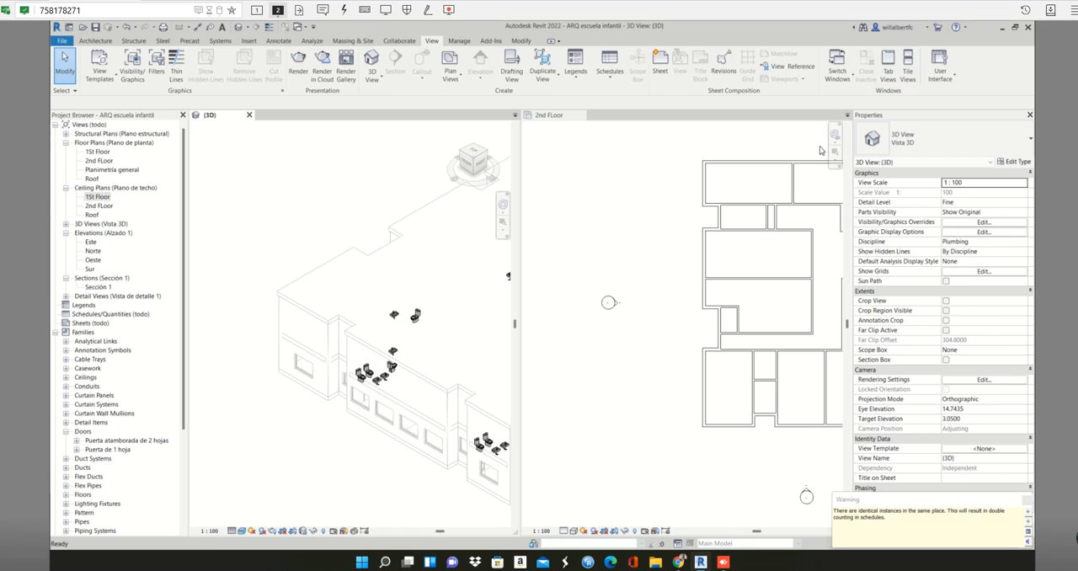
{"action": "scroll", "coordinate": [350, 329], "scroll_direction": "down", "scroll_amount": 5}
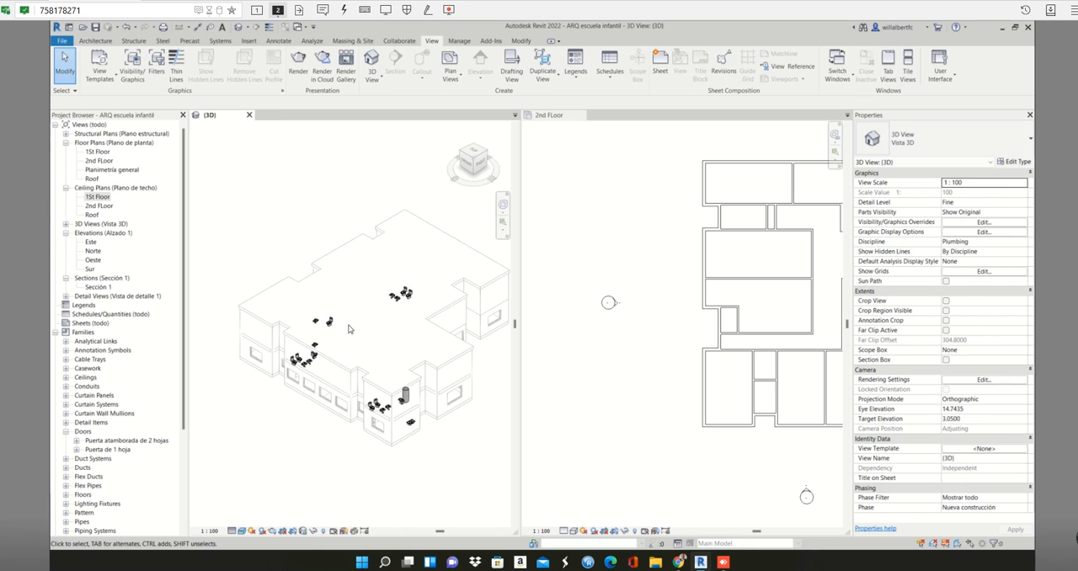
{"action": "middle_click_drag", "start_coordinate": [350, 329], "coordinate": [341, 333], "text": "shift"}
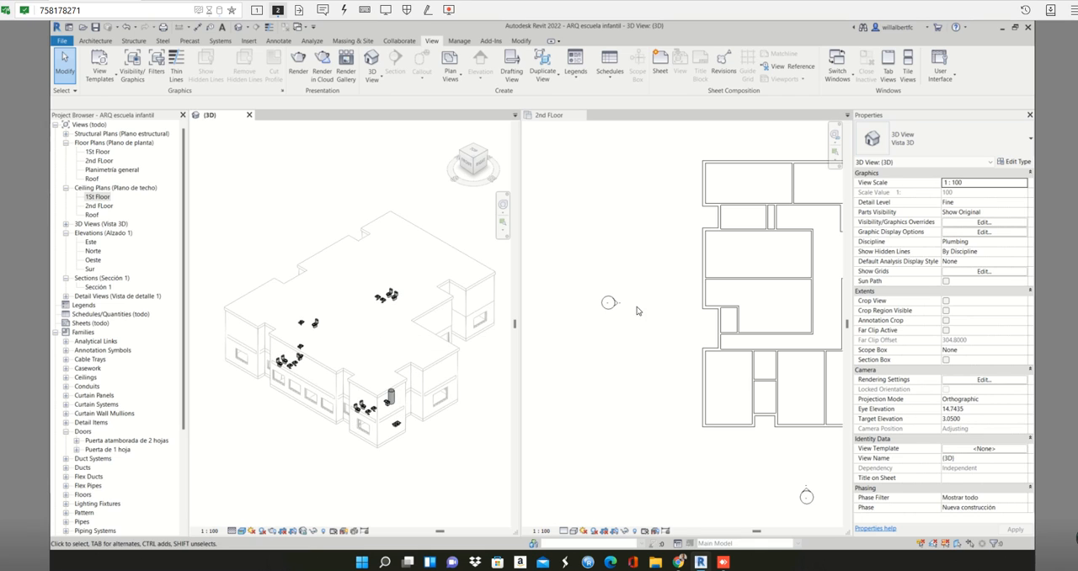
{"action": "left_click", "coordinate": [560, 116]}
{"action": "left_click", "coordinate": [908, 66]}
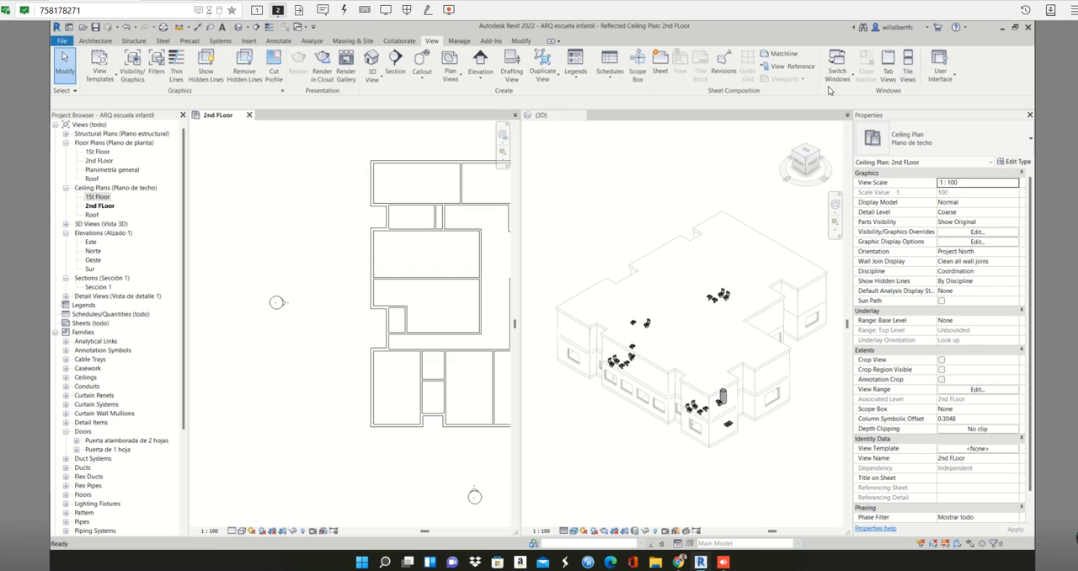
- Select the upper-left room's ceiling in the plan and isolate it in the 3D view with a section box
{"action": "scroll", "coordinate": [348, 224], "scroll_direction": "up", "scroll_amount": 2}
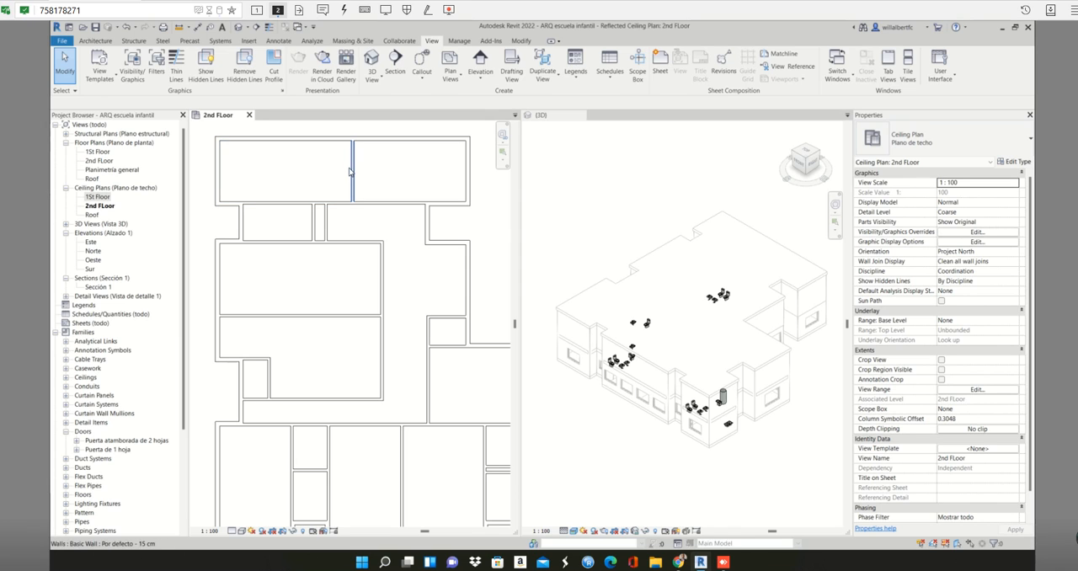
{"action": "left_click", "coordinate": [339, 167]}
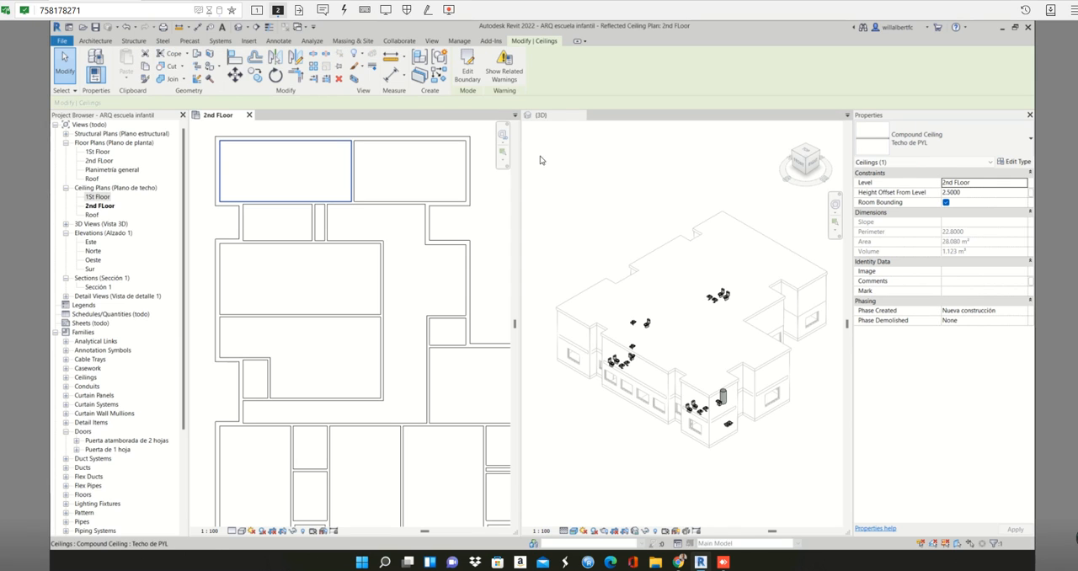
{"action": "left_click", "coordinate": [553, 118]}
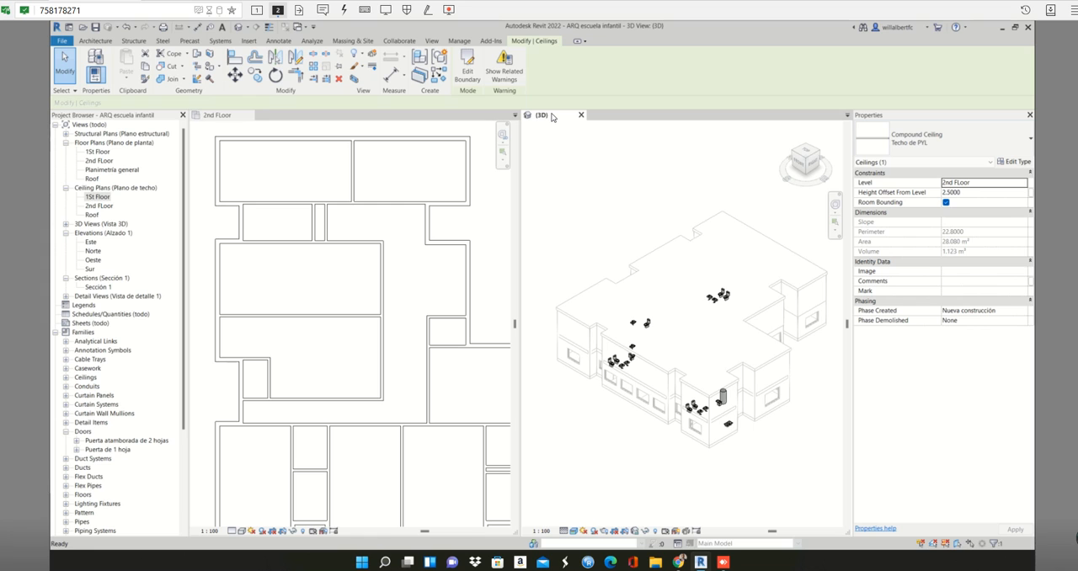
{"action": "key", "text": "b"}
{"action": "key", "text": "x"}
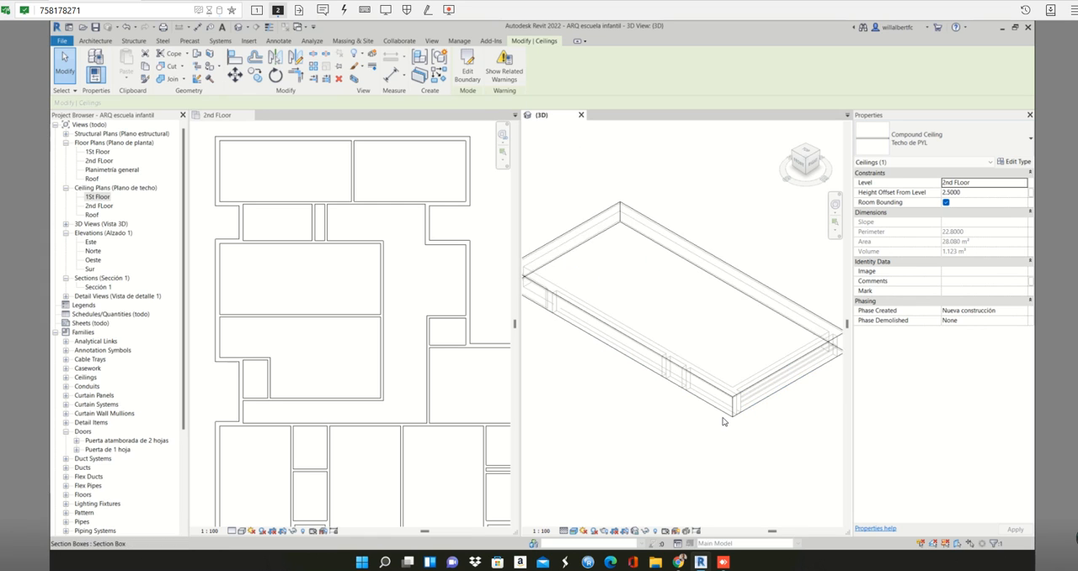
- Enlarge the 3D section box upward, downward and toward the front so it encloses the room around the ceiling
{"action": "middle_click_drag", "start_coordinate": [734, 419], "coordinate": [827, 393]}
{"action": "middle_click_drag", "start_coordinate": [756, 384], "coordinate": [735, 371]}
{"action": "left_click", "coordinate": [735, 376]}
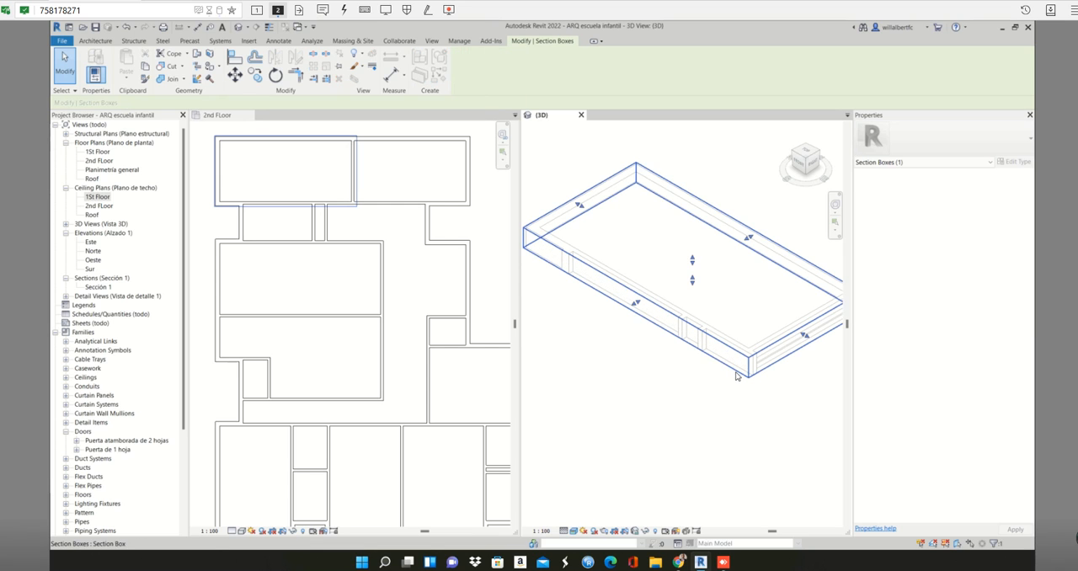
{"action": "left_click_drag", "start_coordinate": [692, 258], "coordinate": [703, 204]}
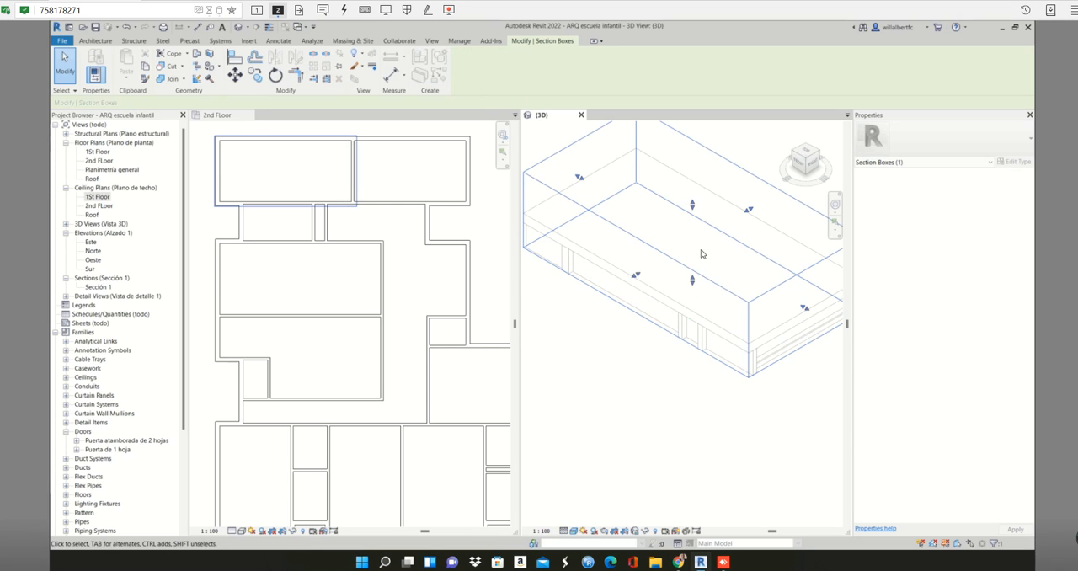
{"action": "left_click_drag", "start_coordinate": [634, 272], "coordinate": [677, 373]}
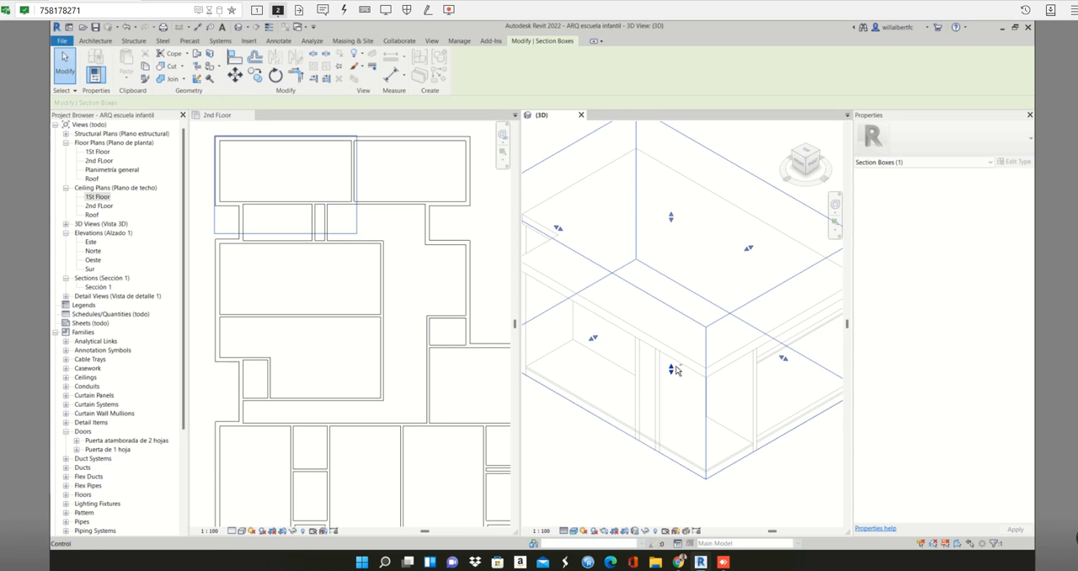
{"action": "middle_click_drag", "start_coordinate": [677, 372], "coordinate": [706, 338], "text": "shift"}
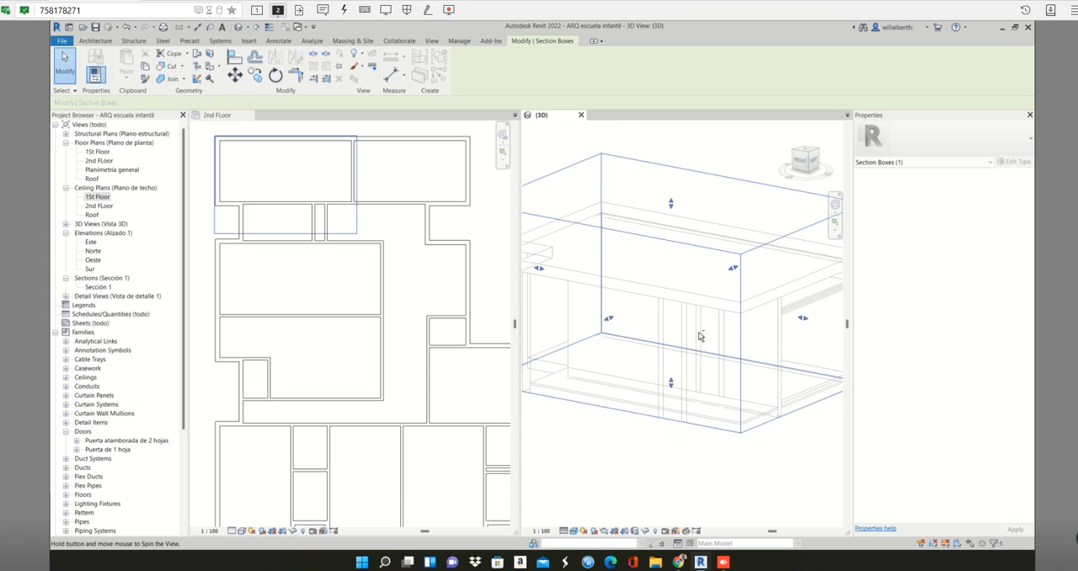
- Select the upper-left room's ceiling in the plan to look for it in the sectioned 3D view
{"action": "left_click", "coordinate": [318, 179]}
{"action": "key", "text": "Escape"}
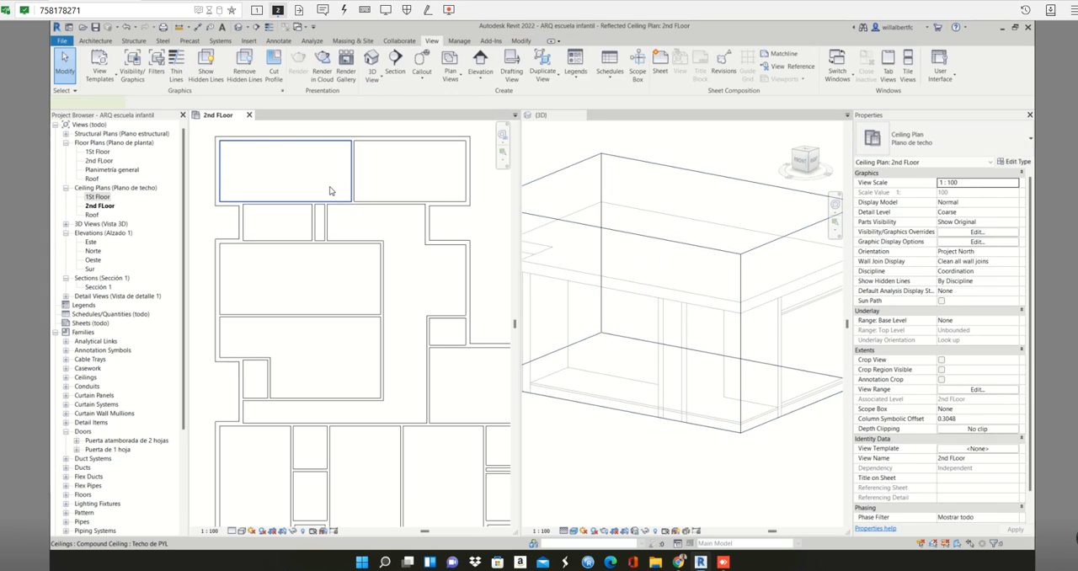
{"action": "left_click", "coordinate": [328, 184]}
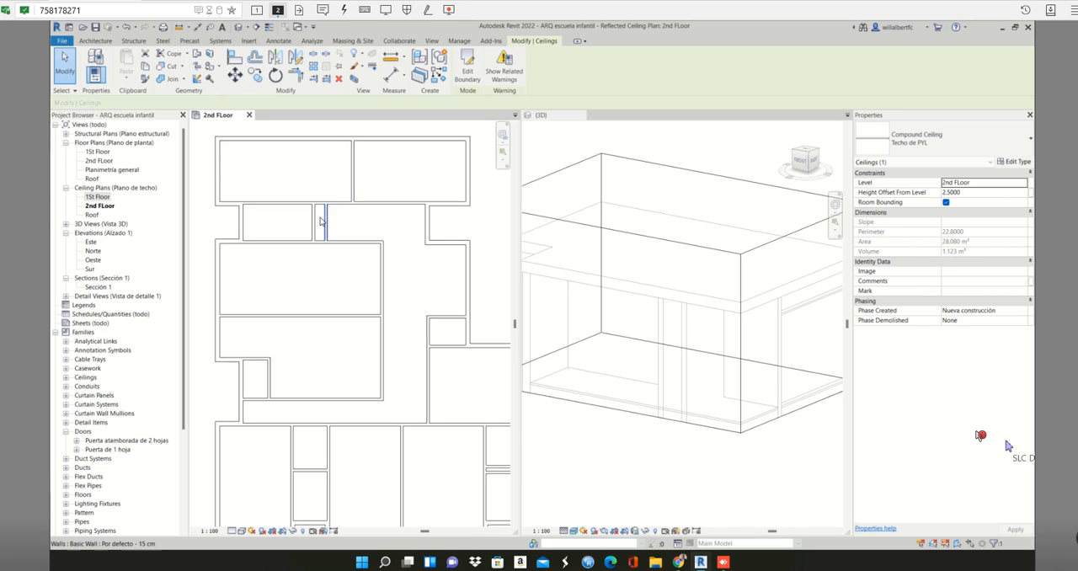
- Make the 3D view active and deselect the ceiling
{"action": "left_click", "coordinate": [674, 464]}
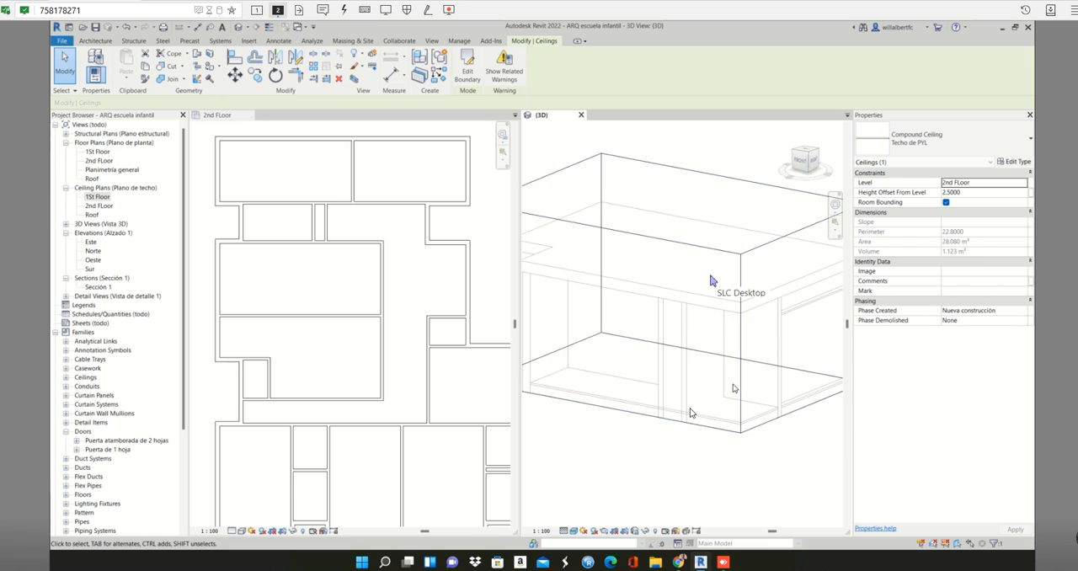
{"action": "left_click", "coordinate": [730, 487]}
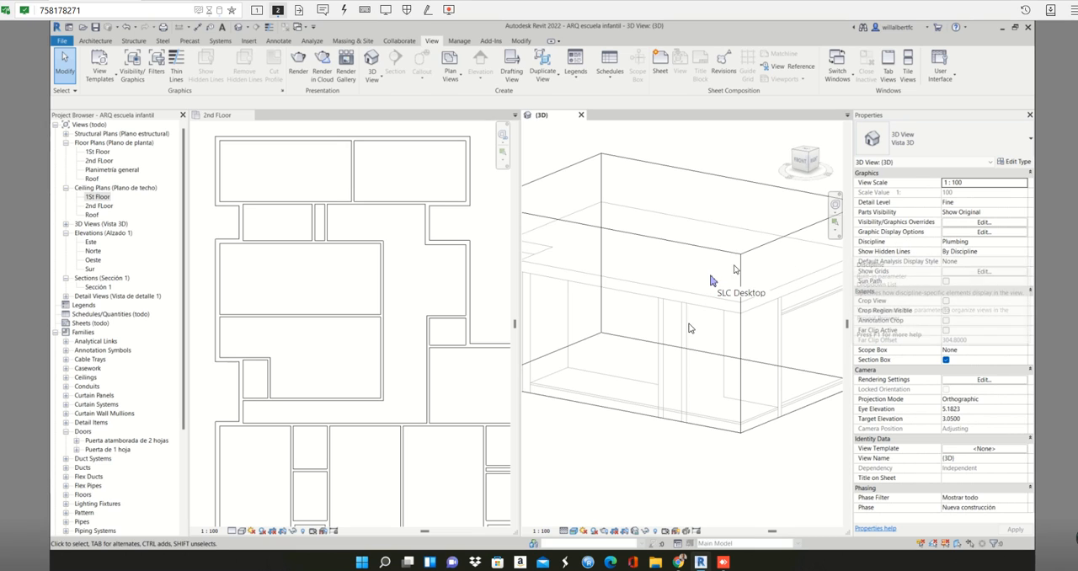
{"action": "left_click", "coordinate": [963, 244]}
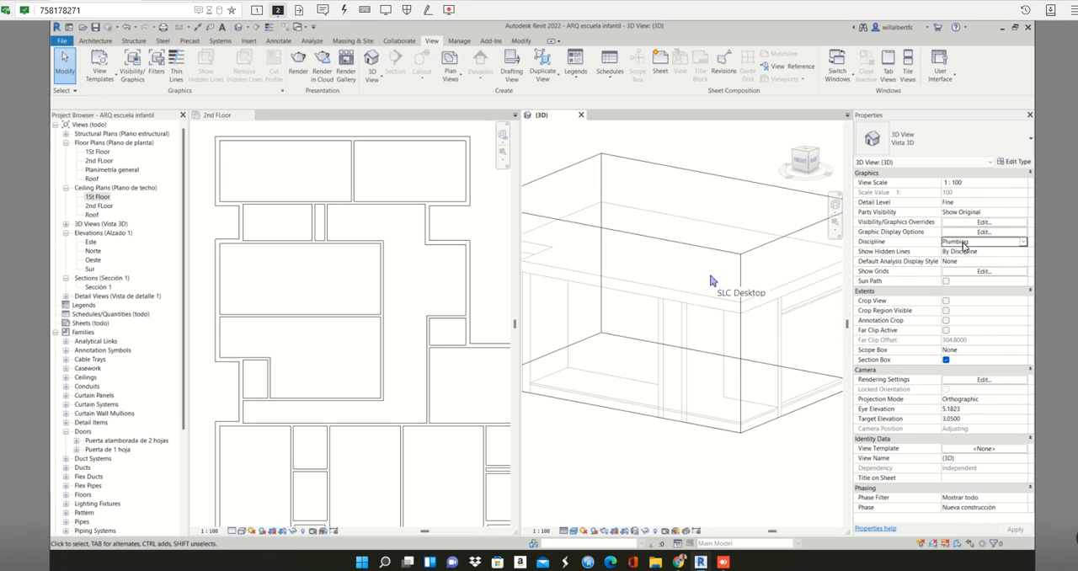
{"action": "left_click", "coordinate": [1023, 244]}
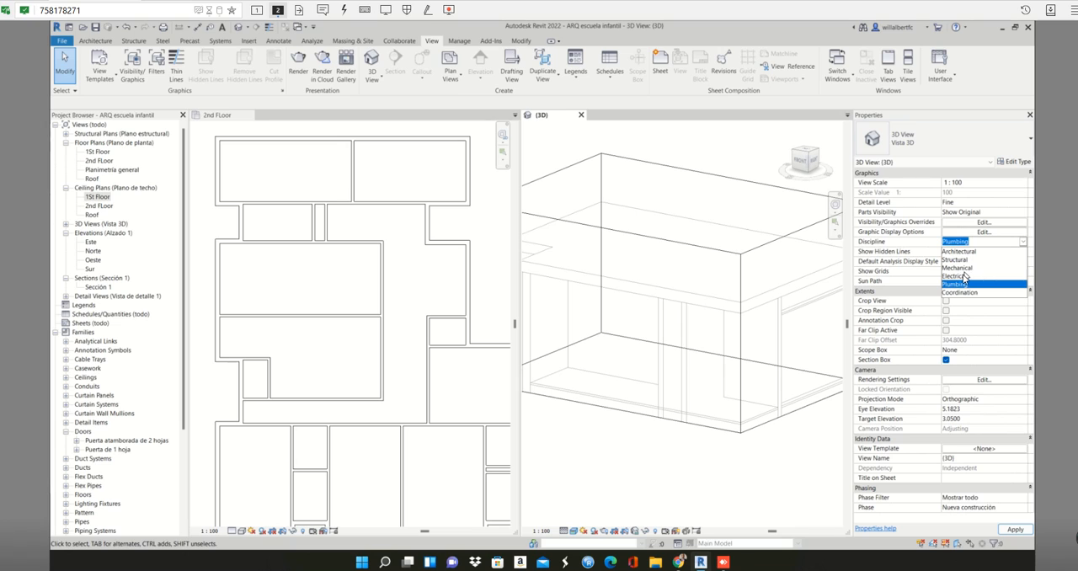
{"action": "left_click", "coordinate": [755, 165]}
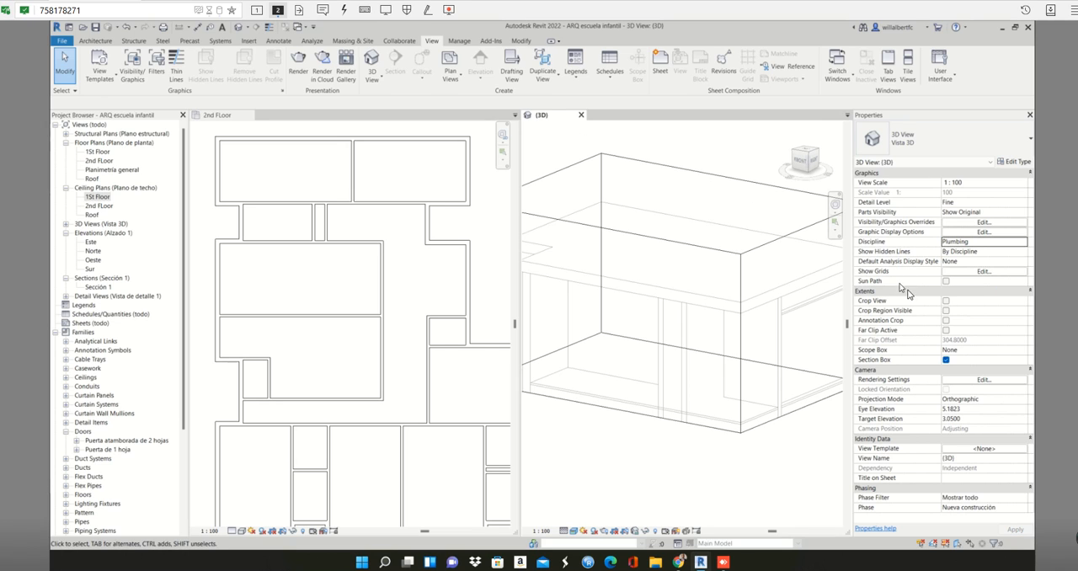
- Turn off the 3D view's section box and bring the whole building into view from above
{"action": "left_click", "coordinate": [945, 360]}
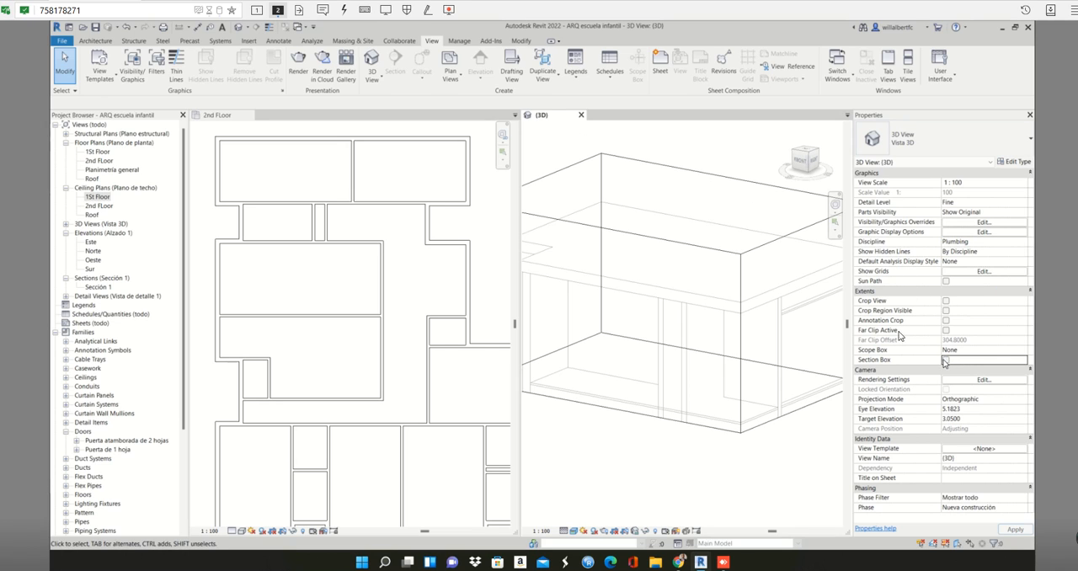
{"action": "left_click", "coordinate": [807, 156]}
{"action": "scroll", "coordinate": [631, 483], "scroll_direction": "down", "scroll_amount": 5}
{"action": "middle_click_drag", "start_coordinate": [631, 483], "coordinate": [667, 335]}
{"action": "scroll", "coordinate": [667, 334], "scroll_direction": "up", "scroll_amount": 3}
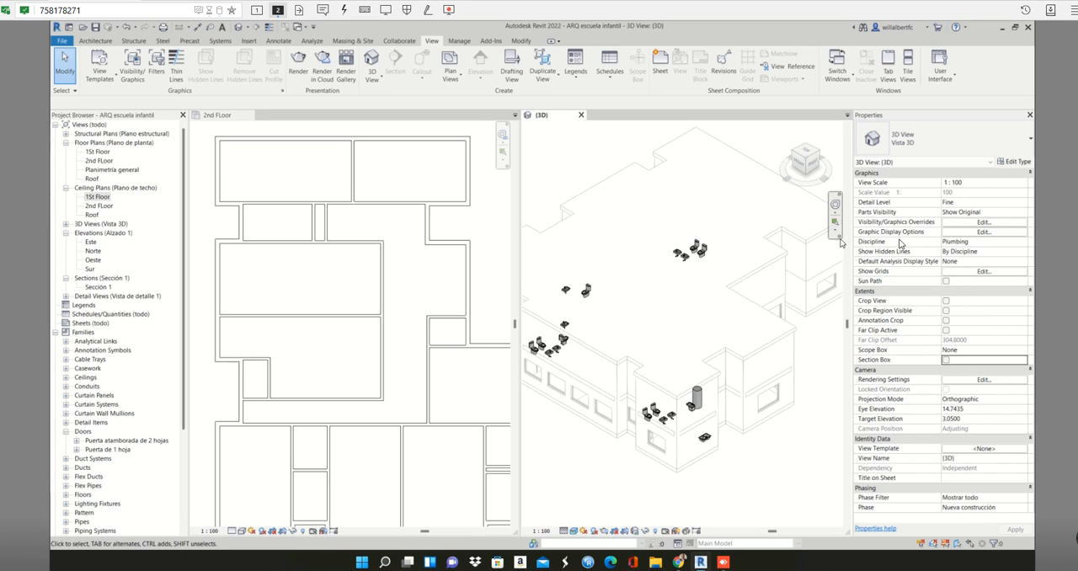
- Set the 3D view's discipline to Architectural, apply it and look over the building from above
{"action": "left_click", "coordinate": [948, 242]}
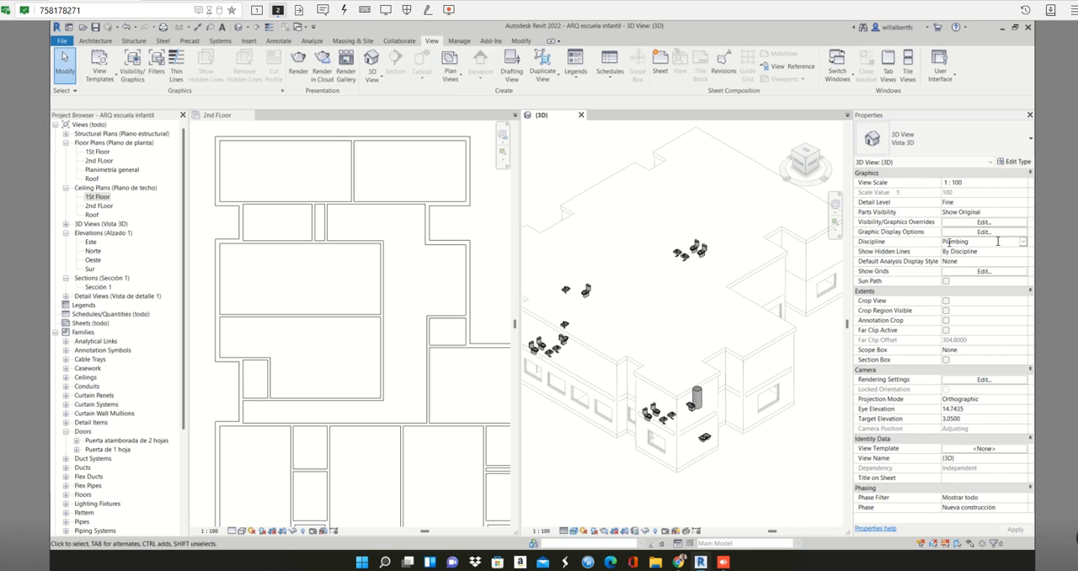
{"action": "left_click", "coordinate": [1025, 243]}
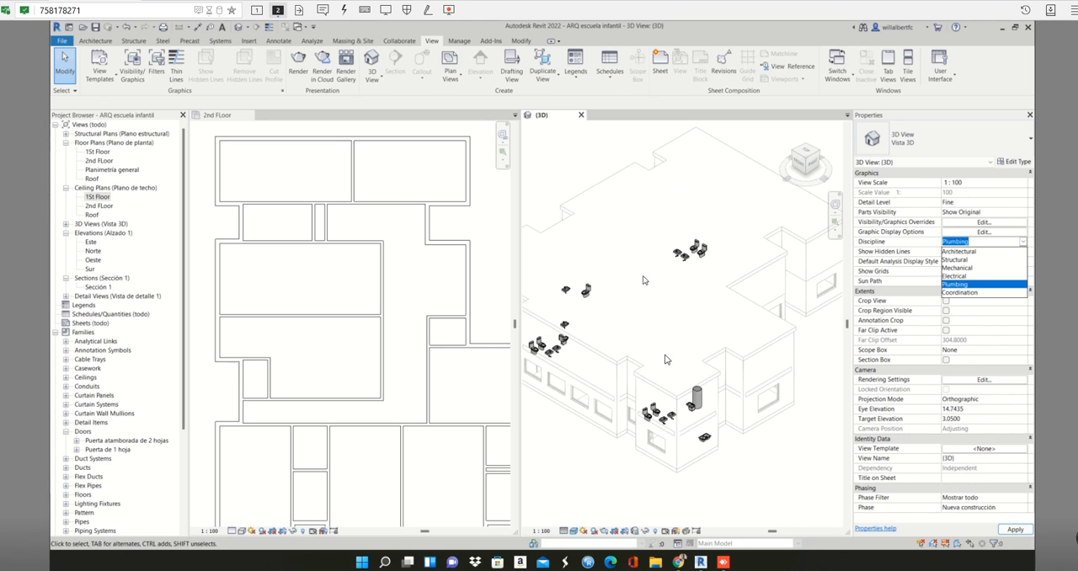
{"action": "left_click", "coordinate": [969, 252]}
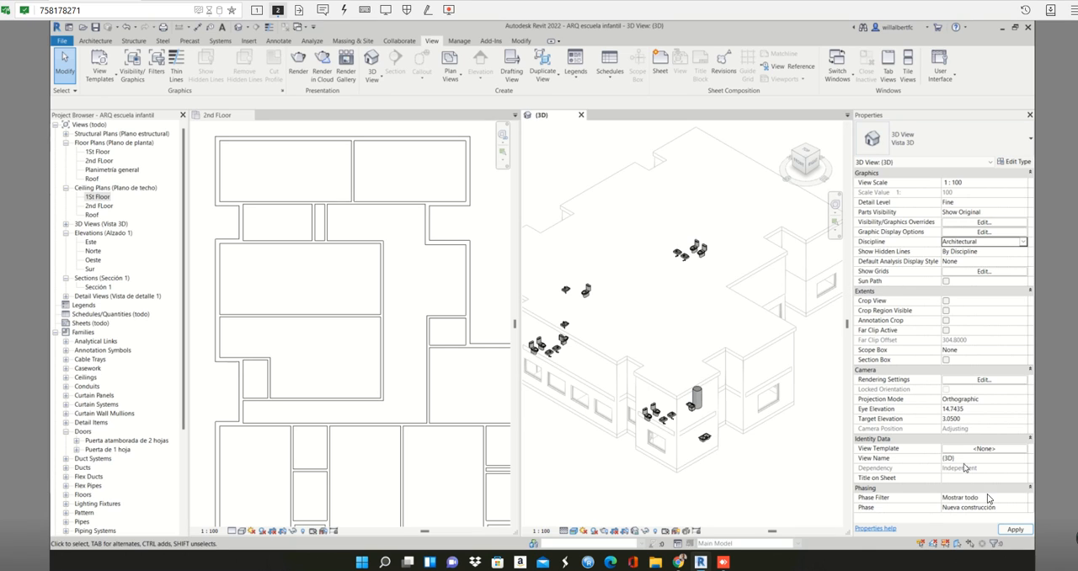
{"action": "left_click", "coordinate": [1013, 530]}
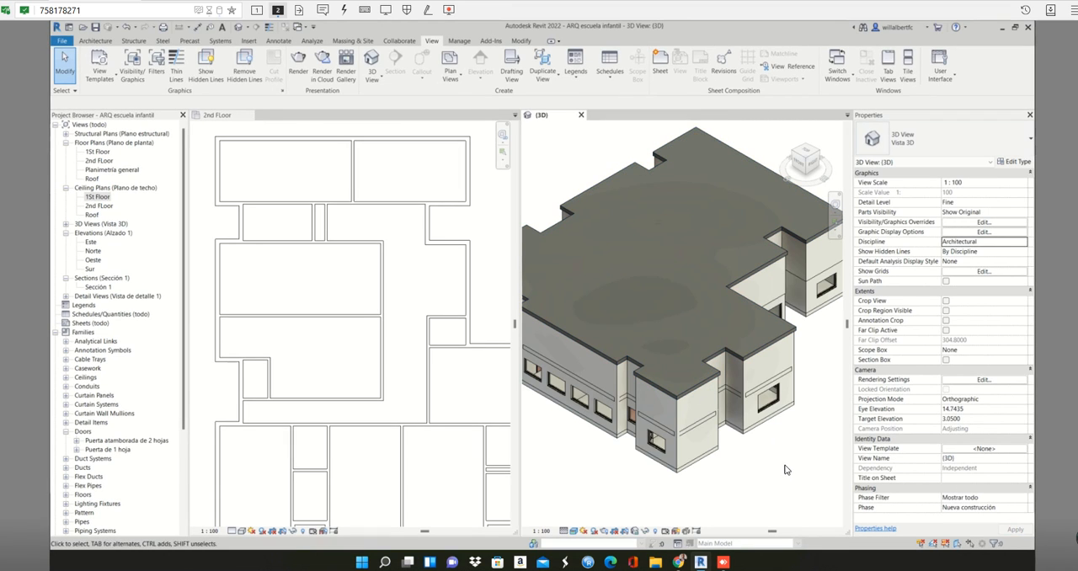
{"action": "middle_click_drag", "start_coordinate": [785, 470], "coordinate": [784, 412]}
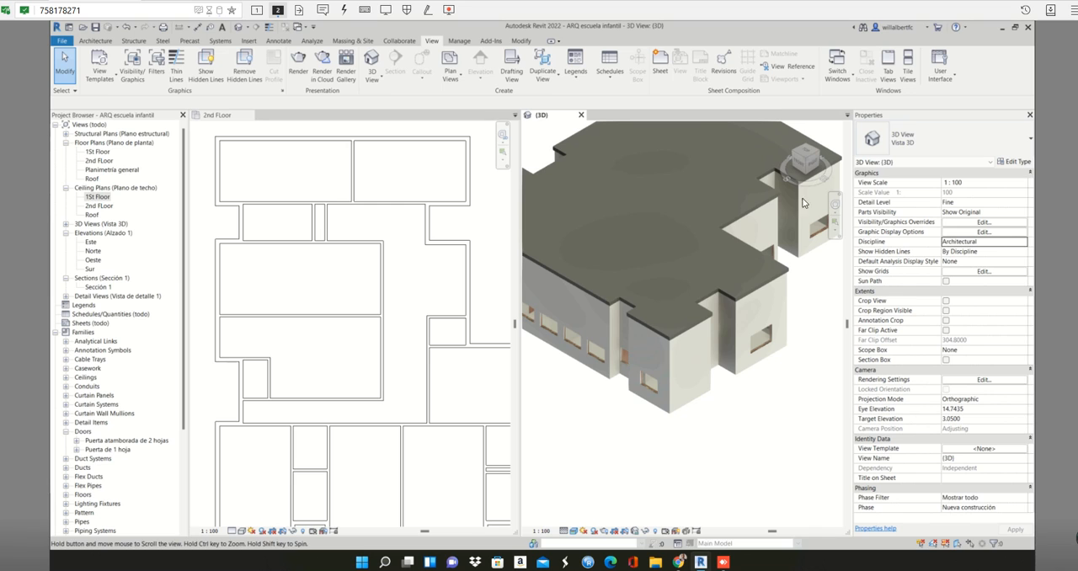
{"action": "middle_click_drag", "start_coordinate": [800, 285], "coordinate": [789, 334]}
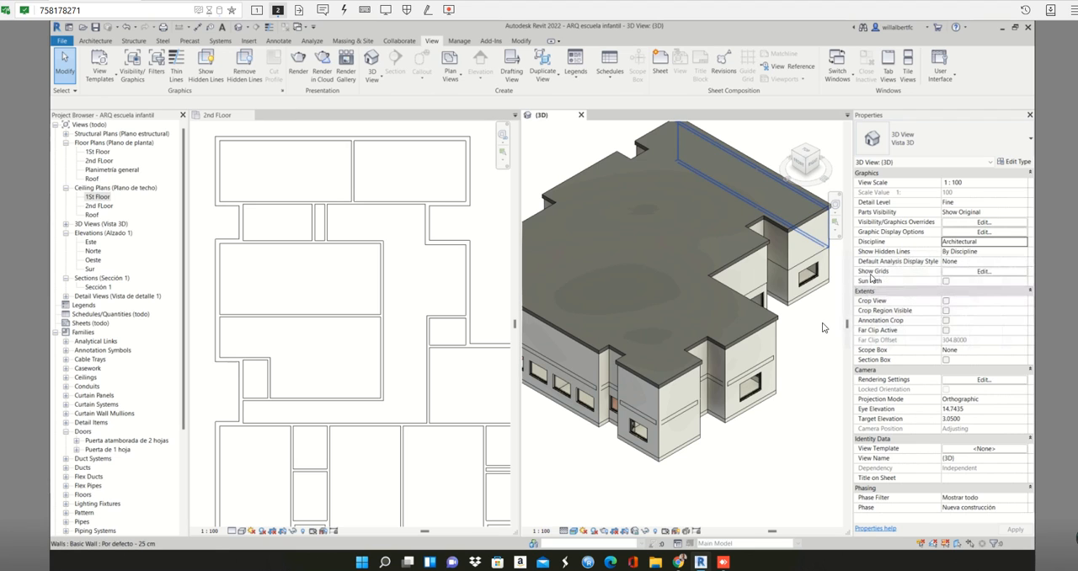
- Expand the 3D views in the Project Browser and inspect the organization schemes available for its views
{"action": "left_click", "coordinate": [66, 224]}
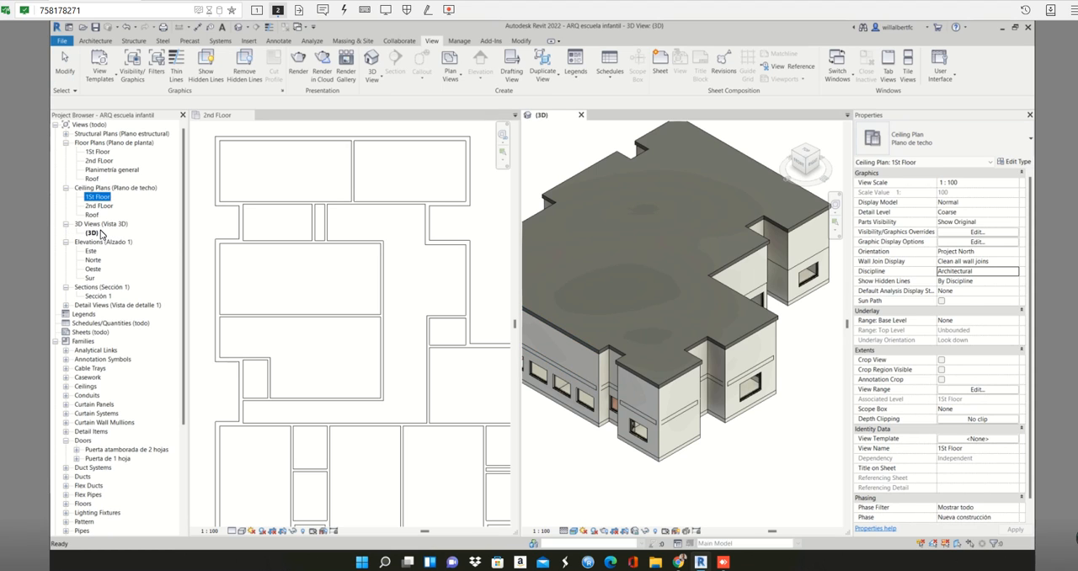
{"action": "left_click", "coordinate": [92, 233]}
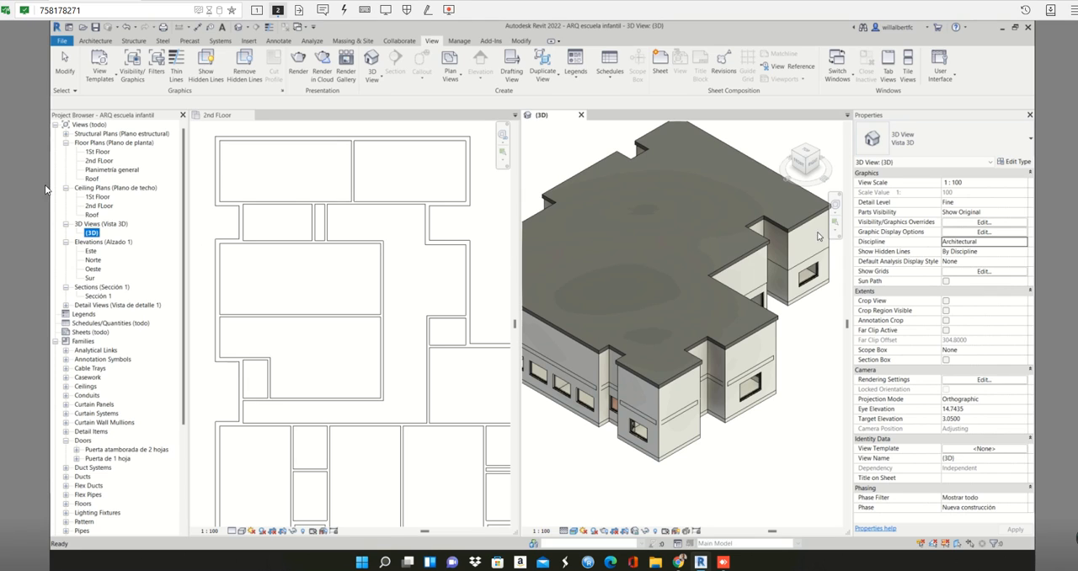
{"action": "right_click", "coordinate": [102, 127]}
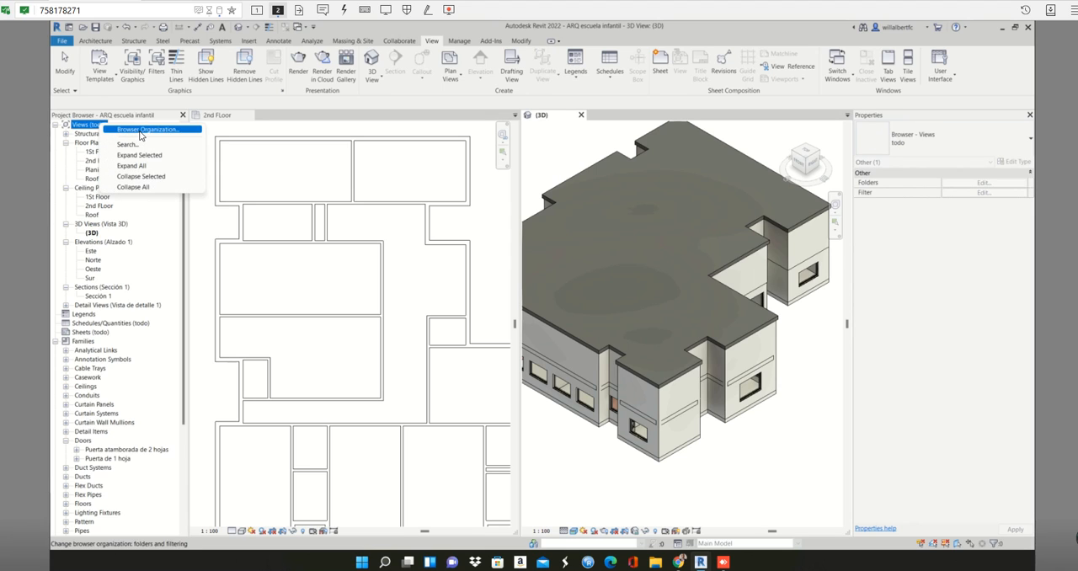
{"action": "left_click", "coordinate": [141, 130]}
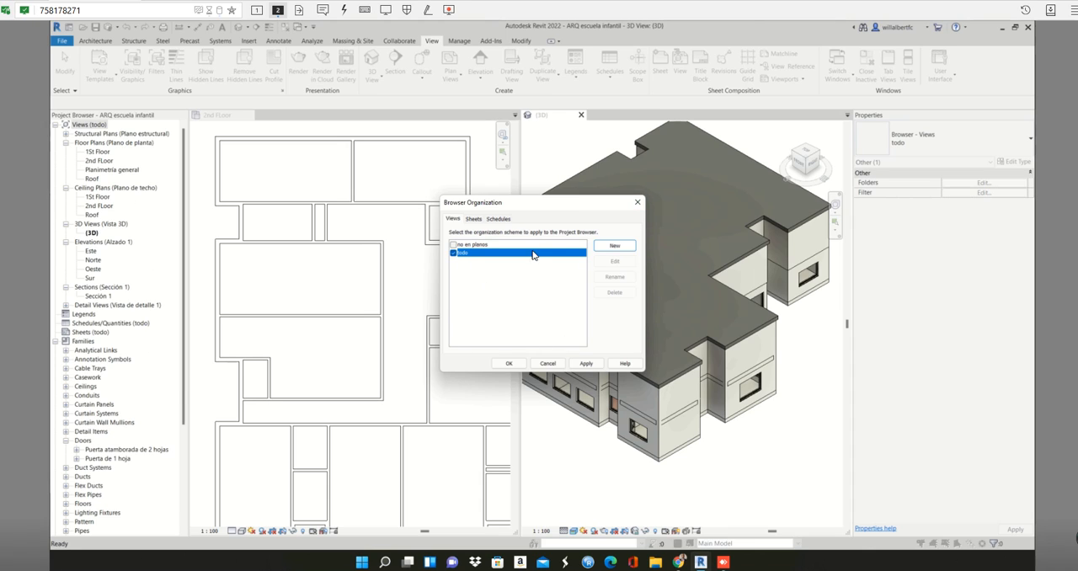
{"action": "left_click", "coordinate": [637, 203]}
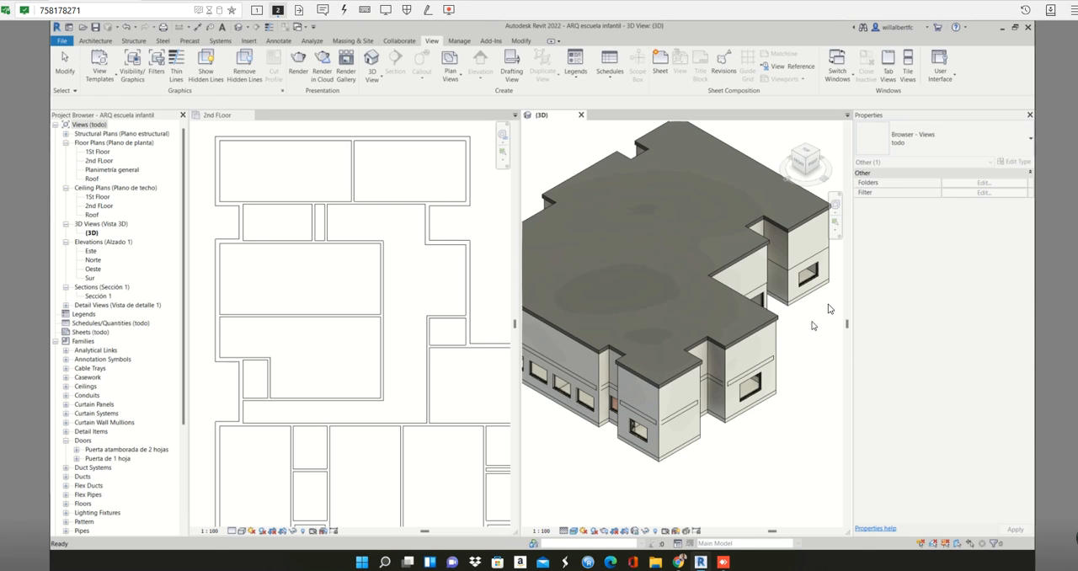
- Check the discipline in the 3D view's properties and collapse the Extents group
{"action": "left_click", "coordinate": [829, 309]}
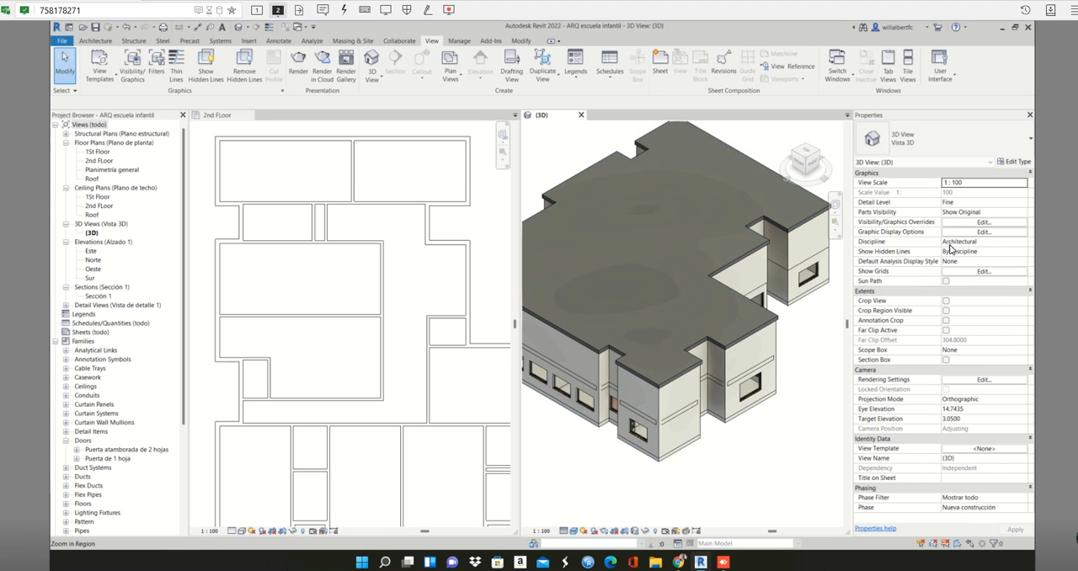
{"action": "left_click", "coordinate": [959, 243]}
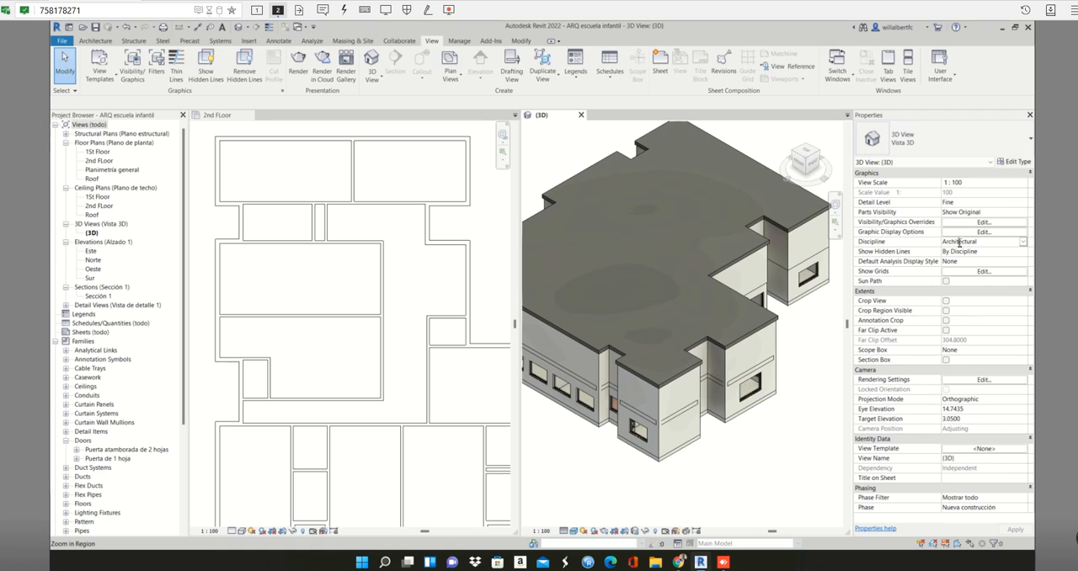
{"action": "left_click", "coordinate": [868, 291]}
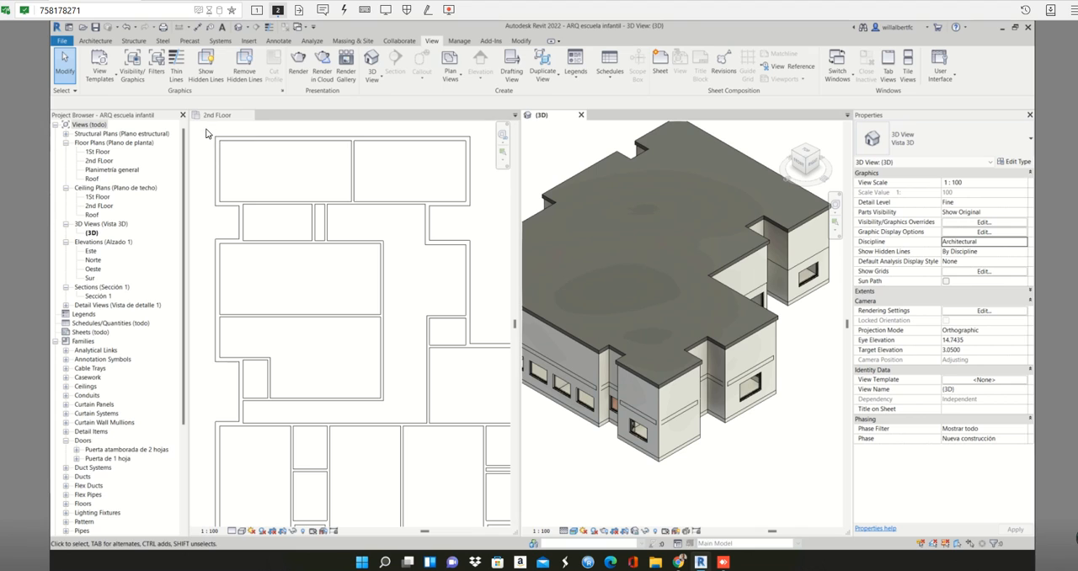
- Select everything in the two uppermost rooms of the 2nd FLoor ceiling plan and isolate it in the 3D view with a section box
{"action": "left_click", "coordinate": [267, 187]}
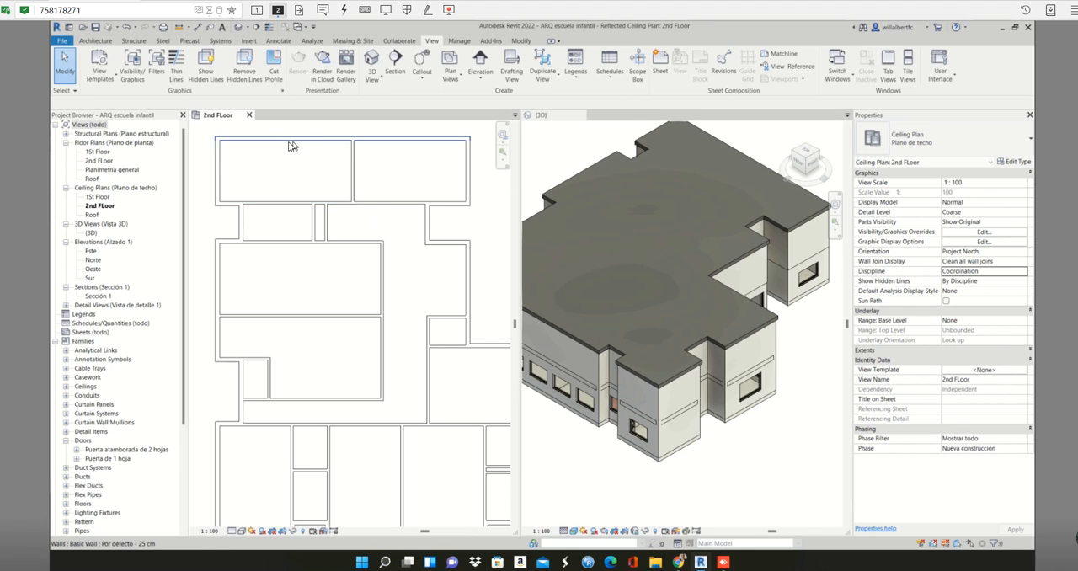
{"action": "left_click_drag", "start_coordinate": [206, 131], "coordinate": [486, 211]}
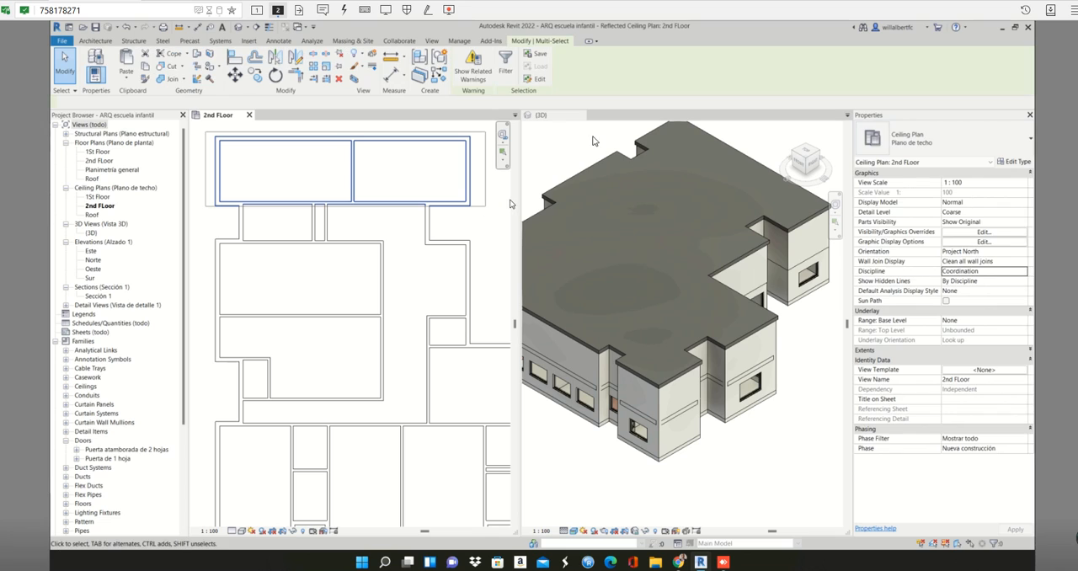
{"action": "left_click", "coordinate": [541, 116]}
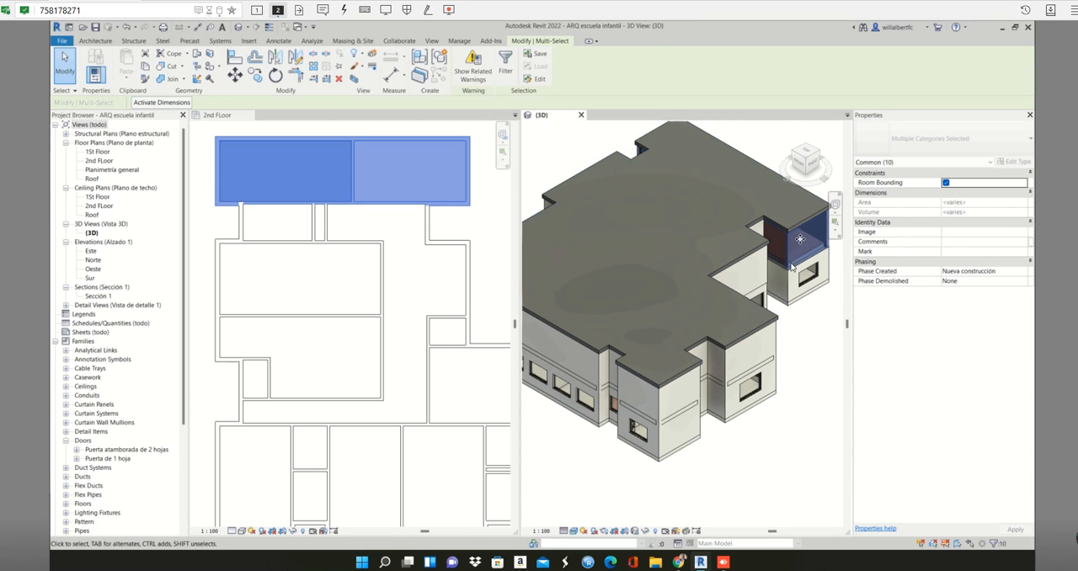
{"action": "key", "text": "b"}
{"action": "key", "text": "x"}
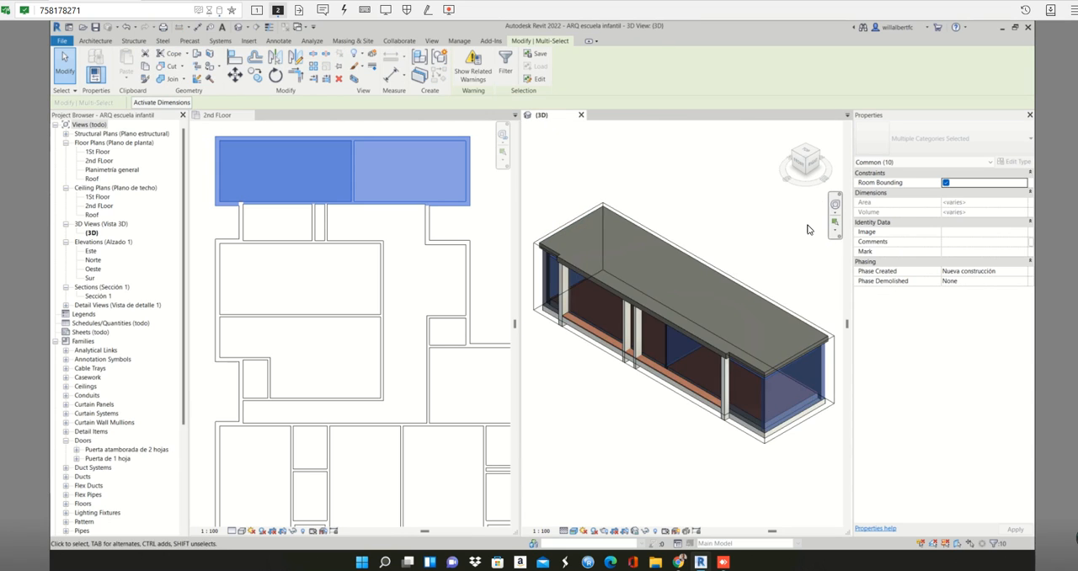
{"action": "left_click", "coordinate": [736, 221]}
- Push the front face of the 3D section box inward past the front wall to expose both rooms' interiors
{"action": "middle_click_drag", "start_coordinate": [676, 324], "coordinate": [621, 373], "text": "shift"}
{"action": "left_click", "coordinate": [616, 370]}
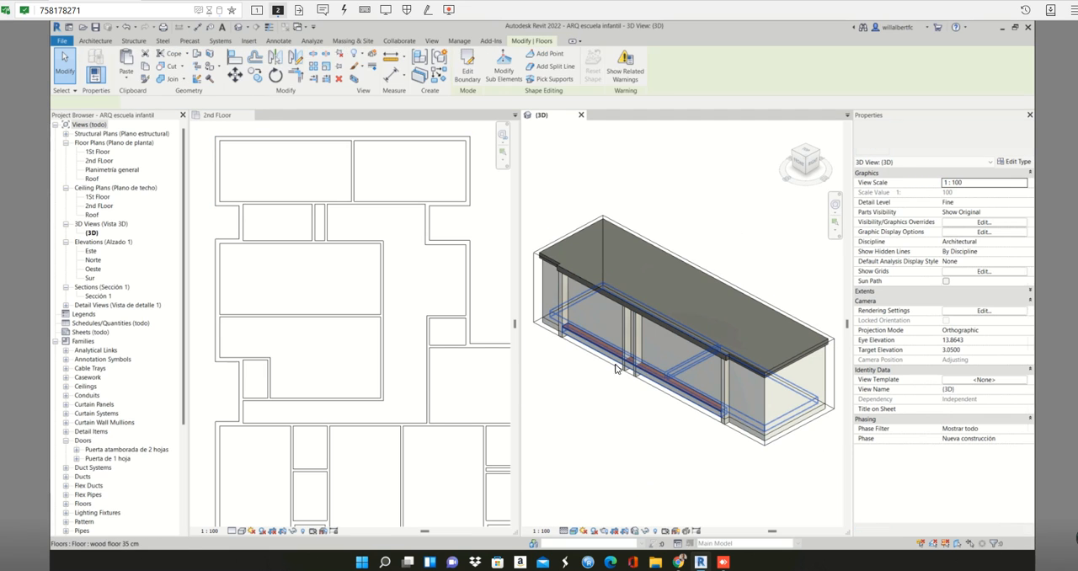
{"action": "left_click", "coordinate": [530, 289]}
{"action": "left_click", "coordinate": [532, 289]}
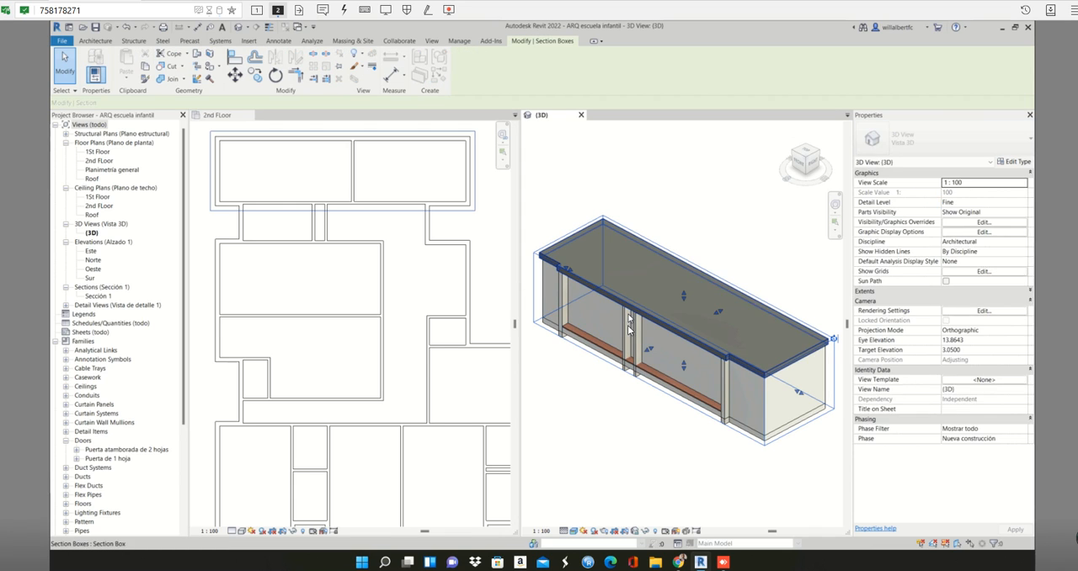
{"action": "left_click_drag", "start_coordinate": [655, 345], "coordinate": [667, 339]}
{"action": "left_click_drag", "start_coordinate": [616, 394], "coordinate": [614, 393]}
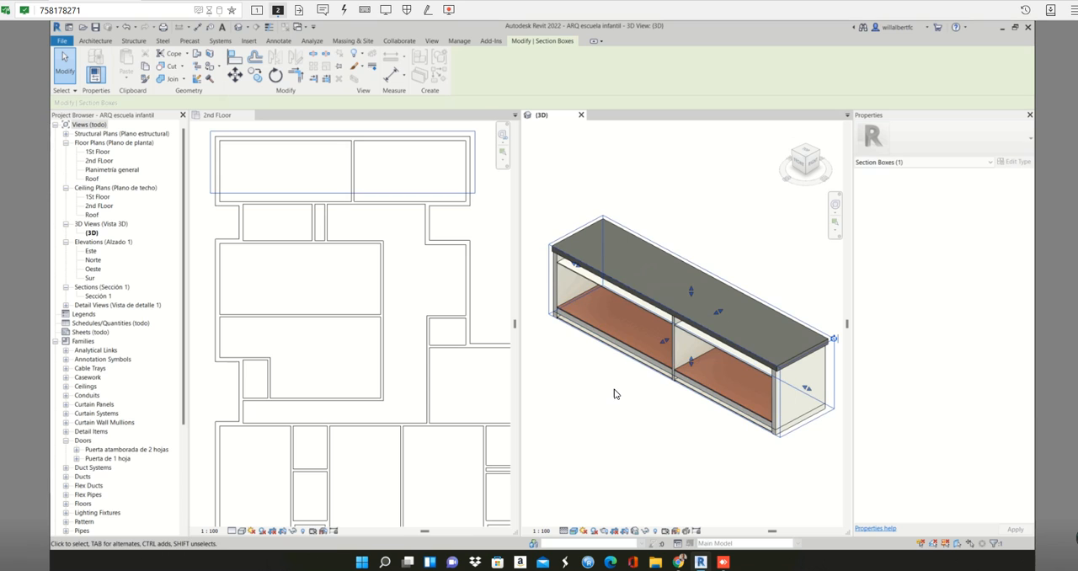
{"action": "left_click", "coordinate": [614, 394]}
- Select the upper-left room's ceiling in the sectioned 3D view and match it with its outline in the ceiling plan
{"action": "scroll", "coordinate": [608, 179], "scroll_direction": "up", "scroll_amount": 5}
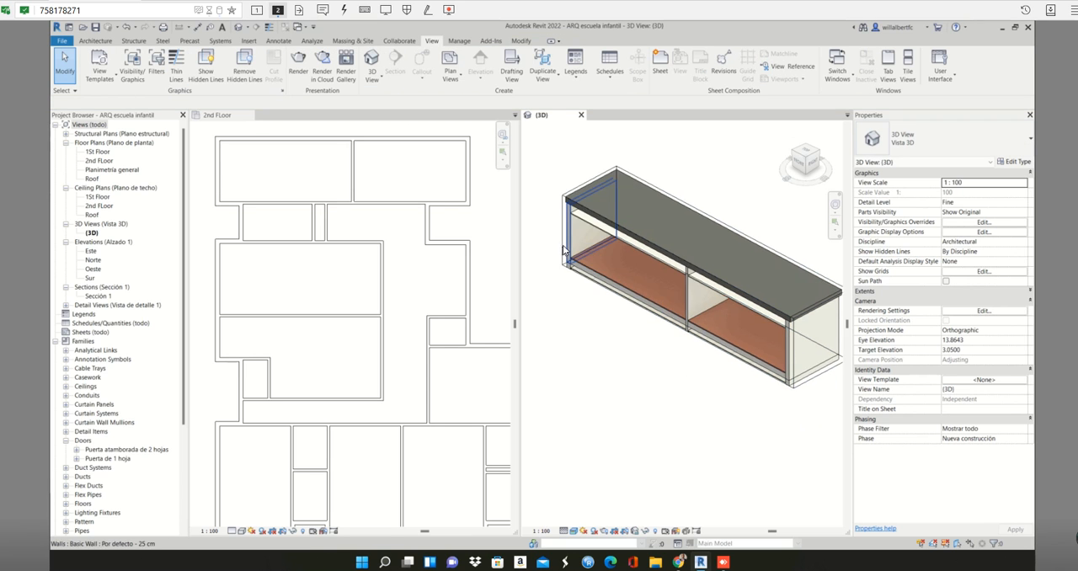
{"action": "scroll", "coordinate": [608, 179], "scroll_direction": "up", "scroll_amount": 4}
{"action": "left_click", "coordinate": [577, 174]}
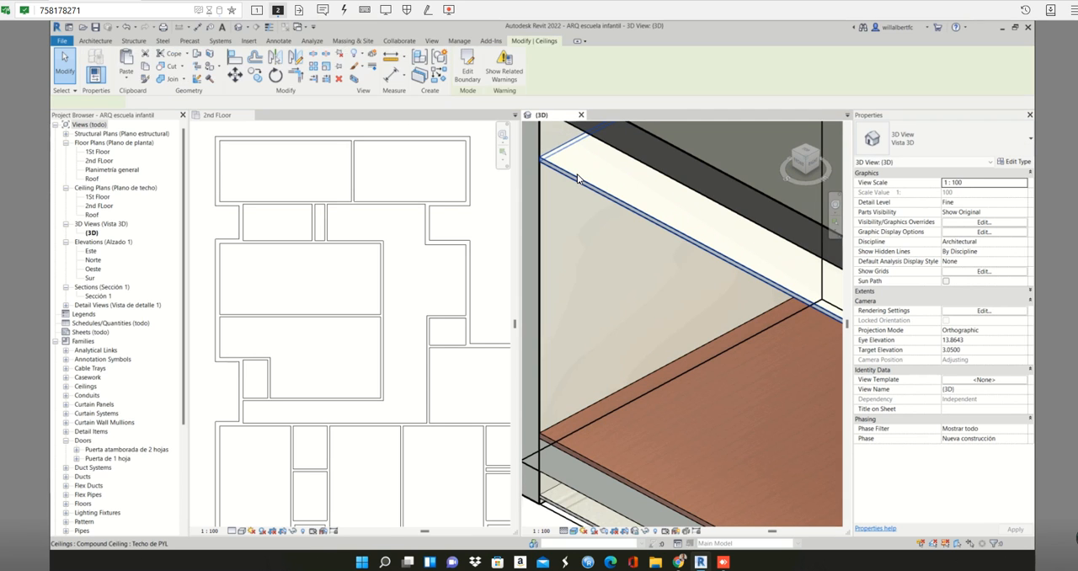
{"action": "scroll", "coordinate": [597, 205], "scroll_direction": "down", "scroll_amount": 5}
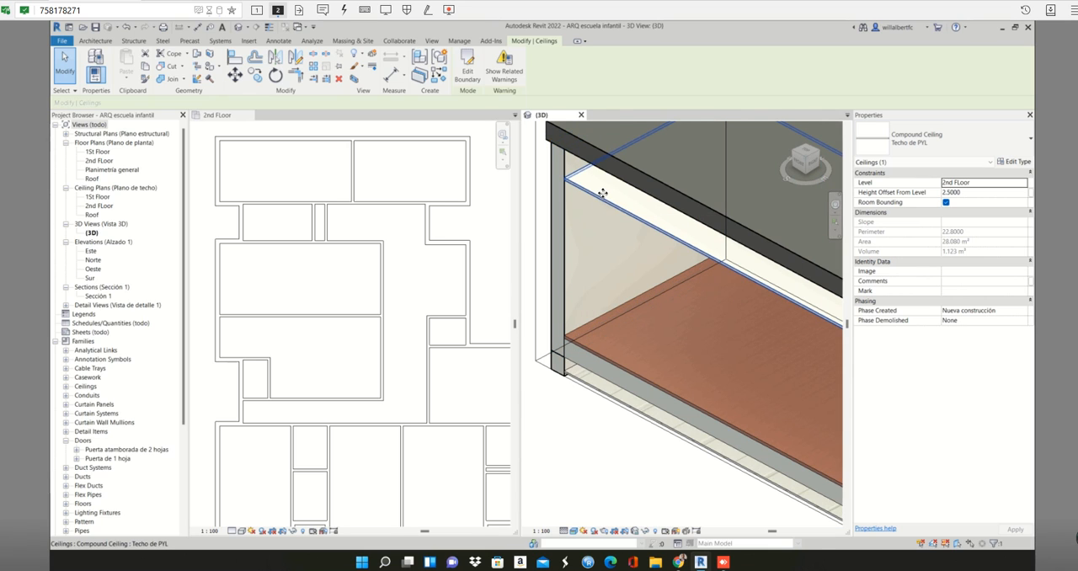
{"action": "left_click", "coordinate": [319, 143]}
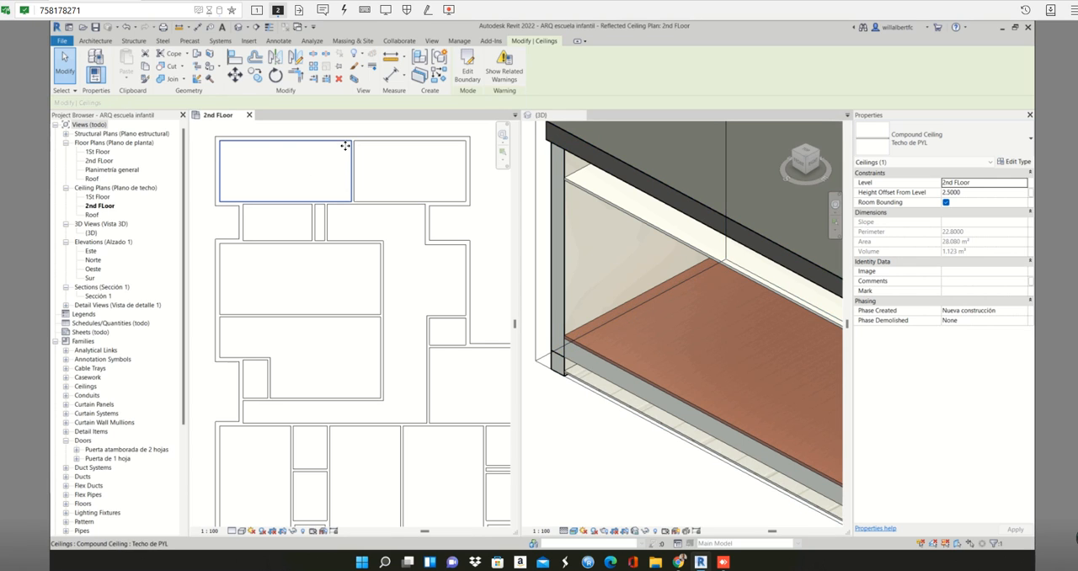
{"action": "key", "text": "Escape"}
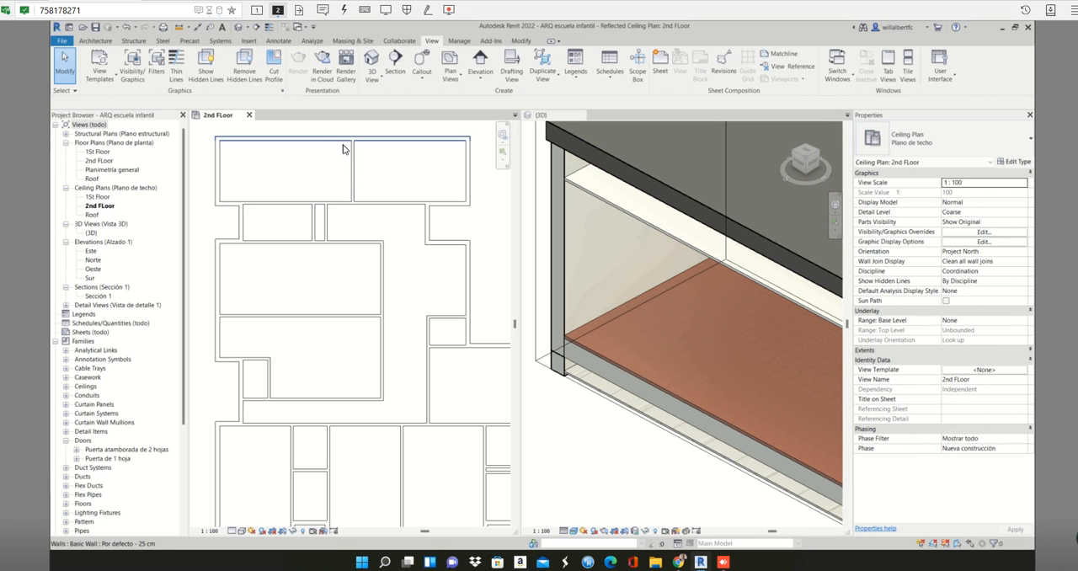
- Turn the sectioned 3D view to the rooms' opposite long side and push that section box face inward to expose both interiors
{"action": "left_click", "coordinate": [344, 143]}
{"action": "scroll", "coordinate": [376, 161], "scroll_direction": "down", "scroll_amount": 5}
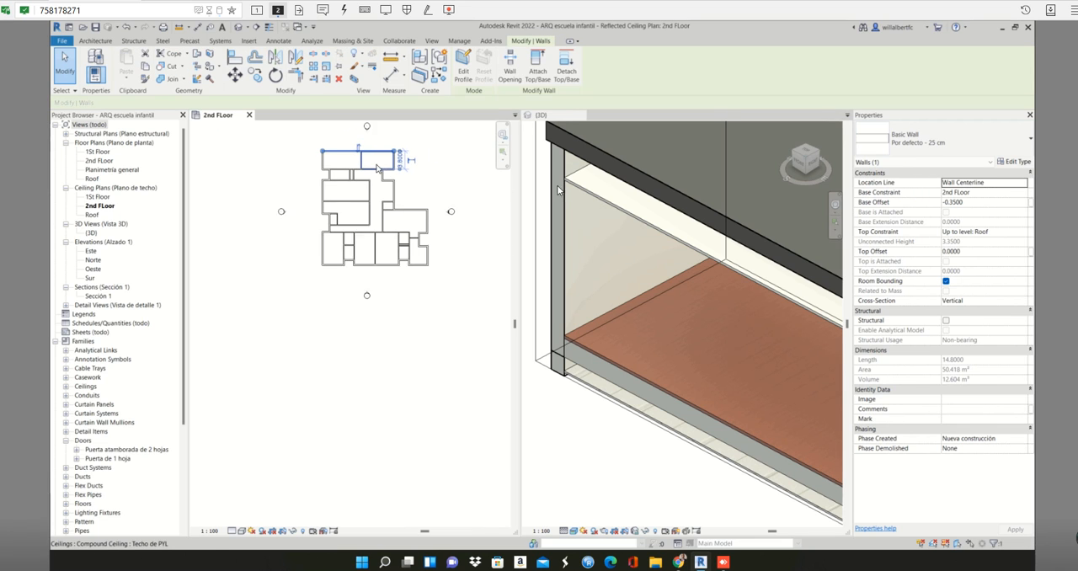
{"action": "left_click", "coordinate": [806, 146]}
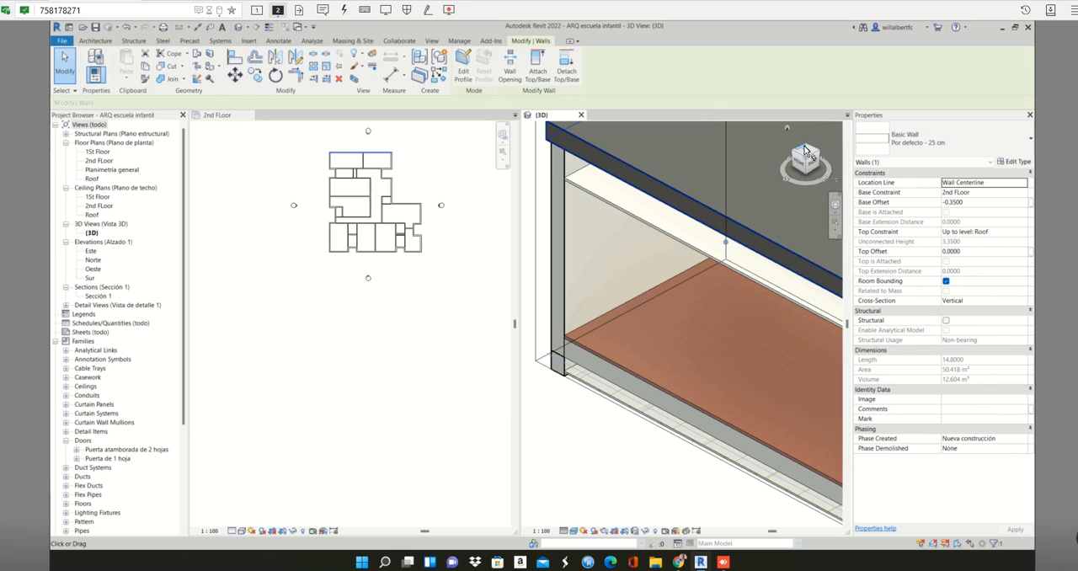
{"action": "left_click", "coordinate": [804, 146]}
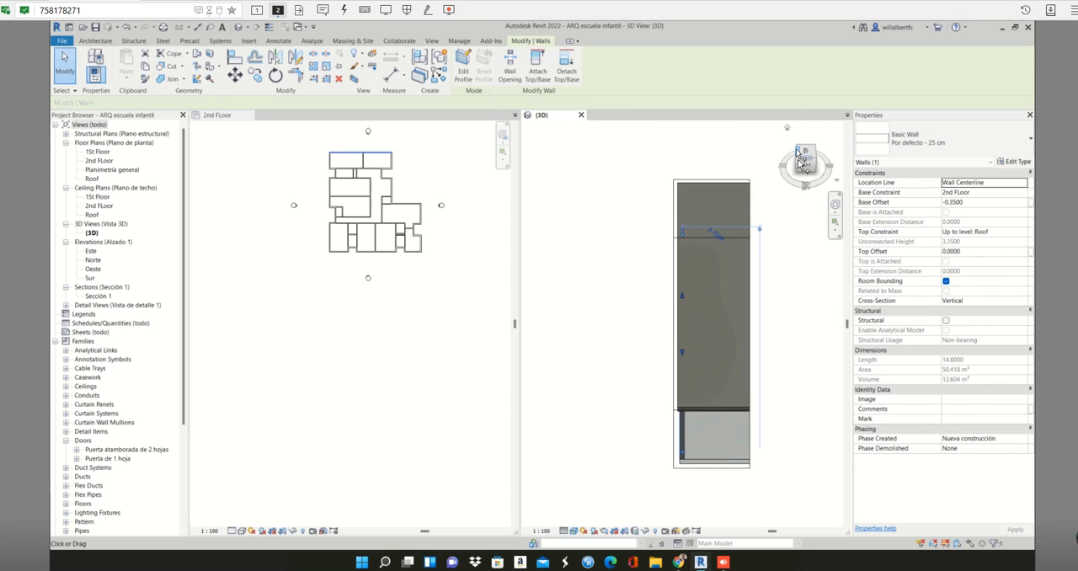
{"action": "left_click", "coordinate": [798, 161]}
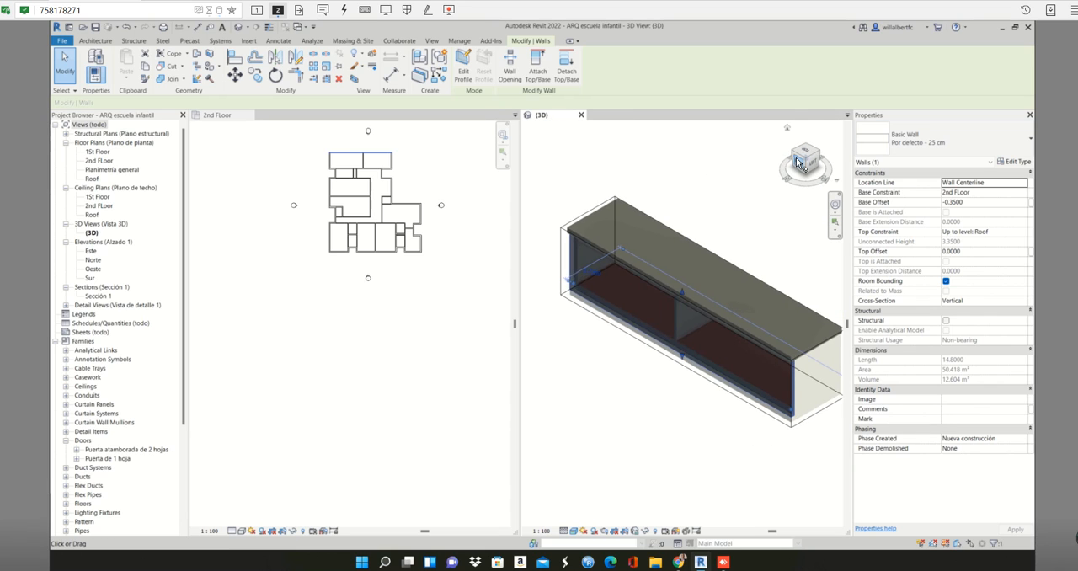
{"action": "left_click", "coordinate": [798, 162]}
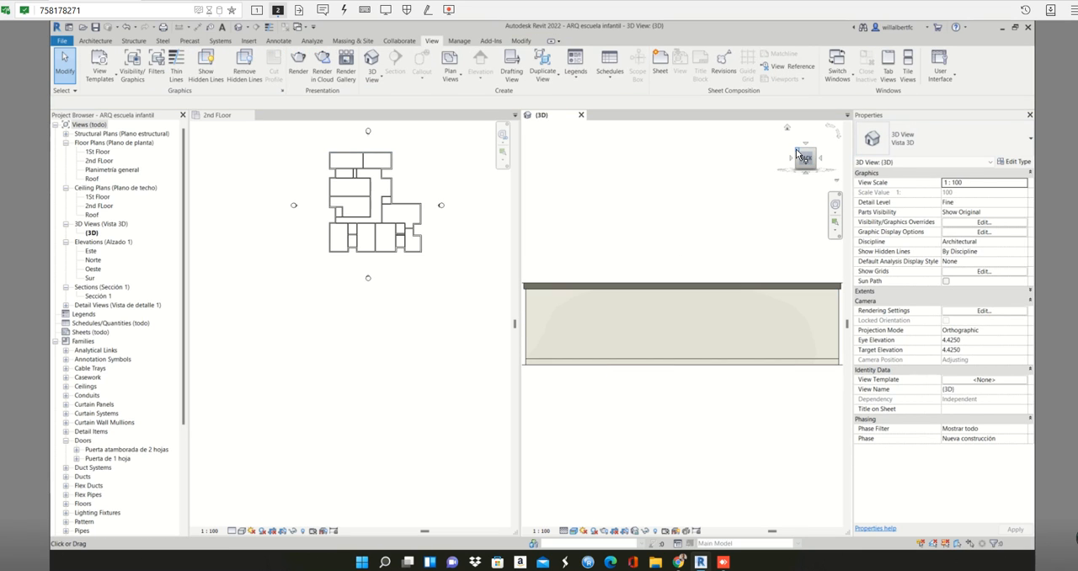
{"action": "left_click", "coordinate": [798, 153]}
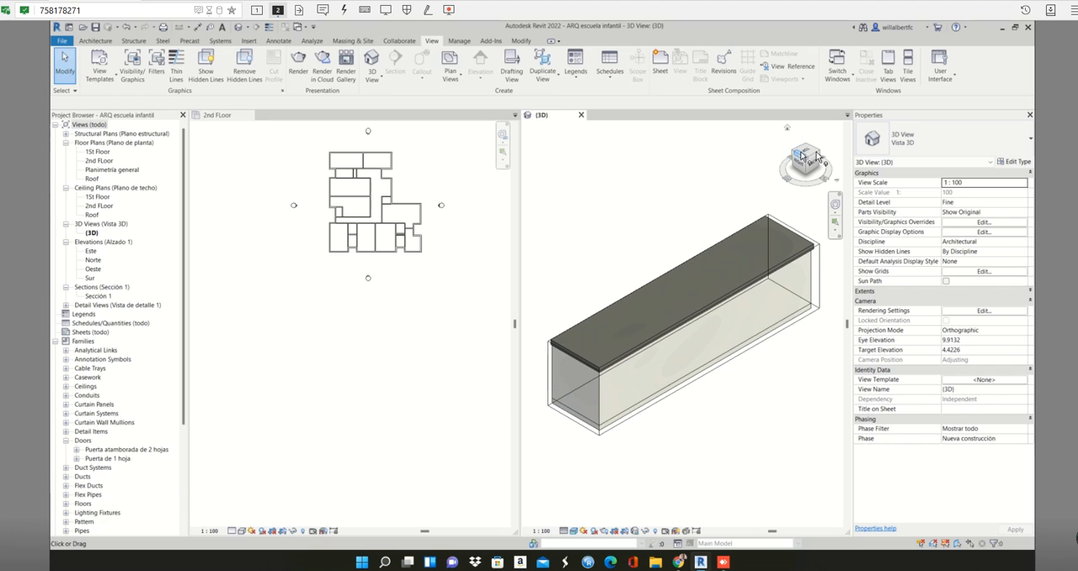
{"action": "left_click", "coordinate": [823, 157]}
{"action": "left_click", "coordinate": [822, 156]}
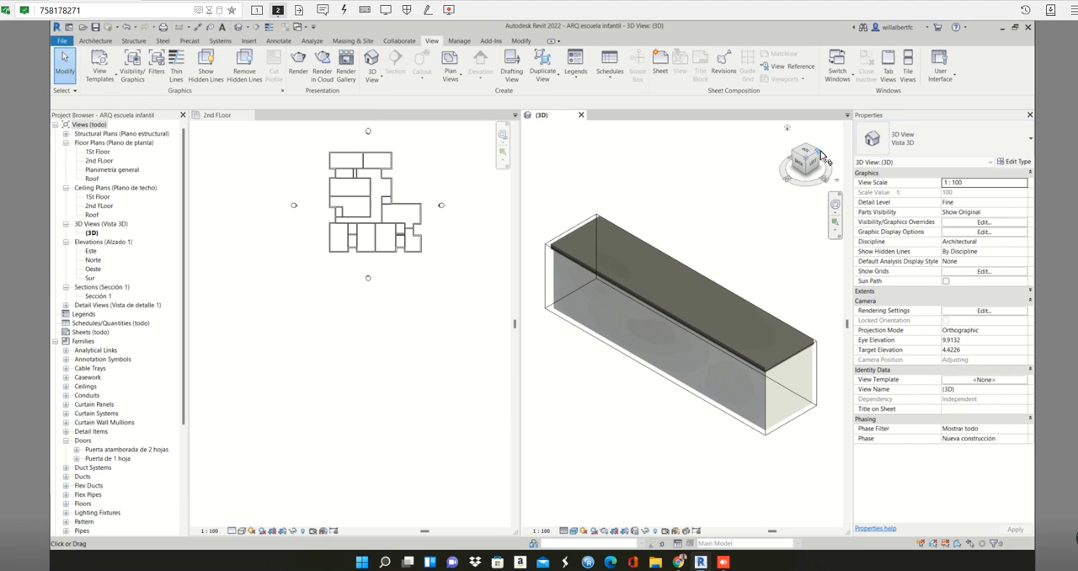
{"action": "left_click", "coordinate": [601, 348]}
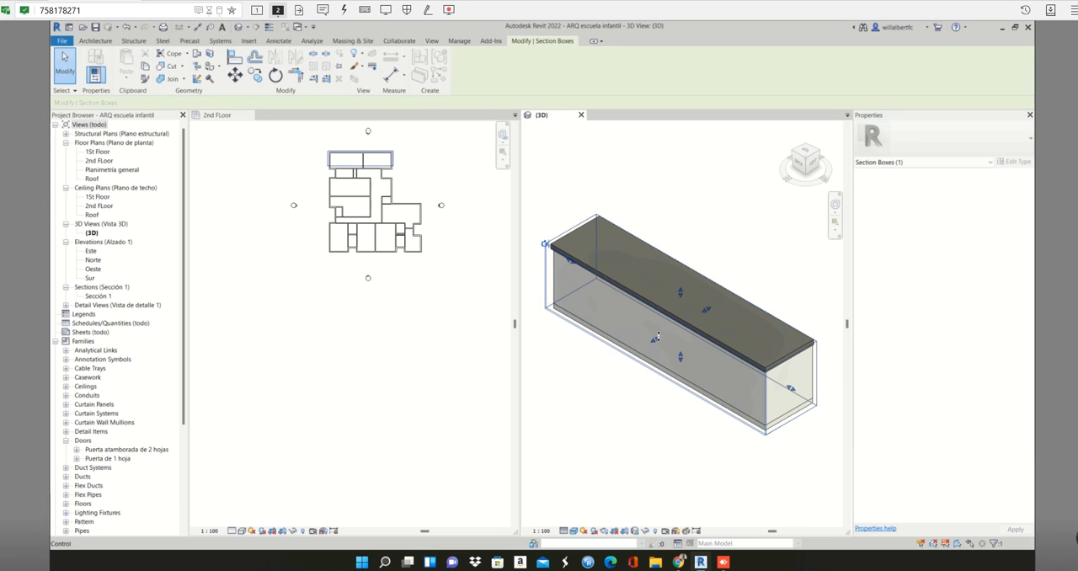
{"action": "key", "text": "Escape"}
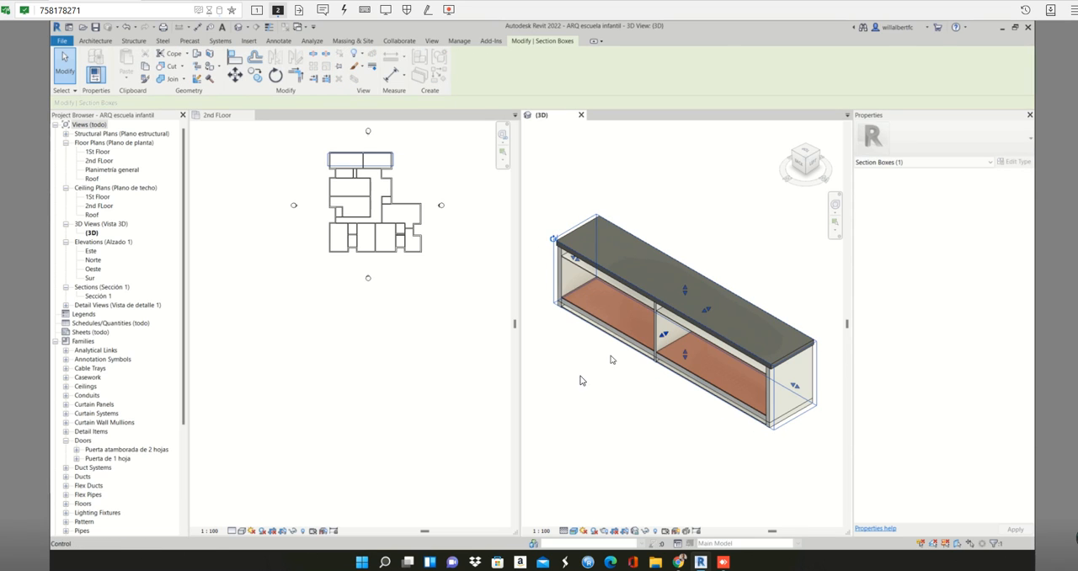
- Select the partition wall and the upper-left room's ceiling in the ceiling plan and locate each in the sectioned 3D view
{"action": "left_click", "coordinate": [346, 159]}
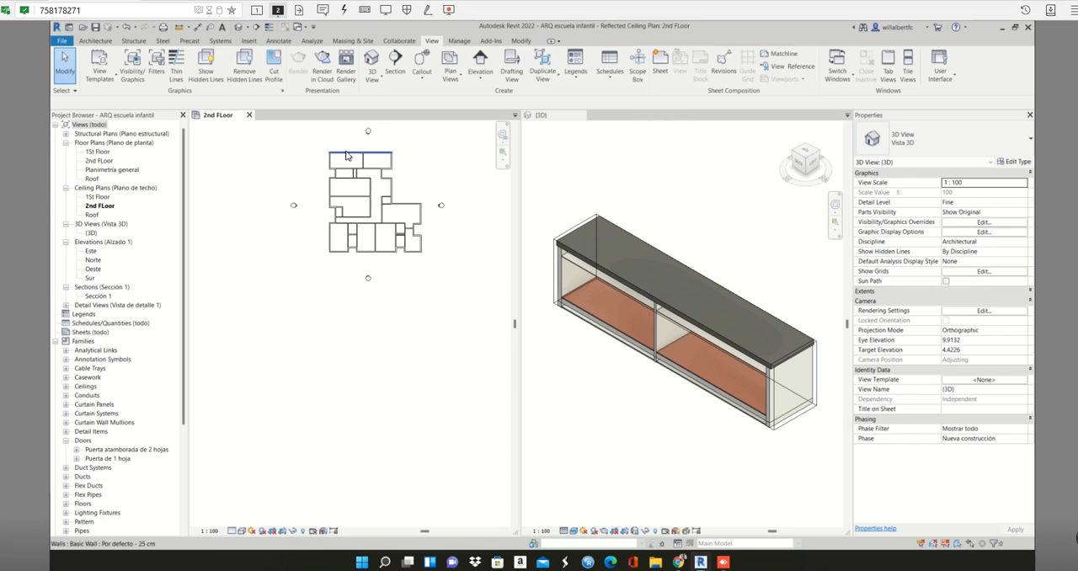
{"action": "scroll", "coordinate": [347, 159], "scroll_direction": "up", "scroll_amount": 6}
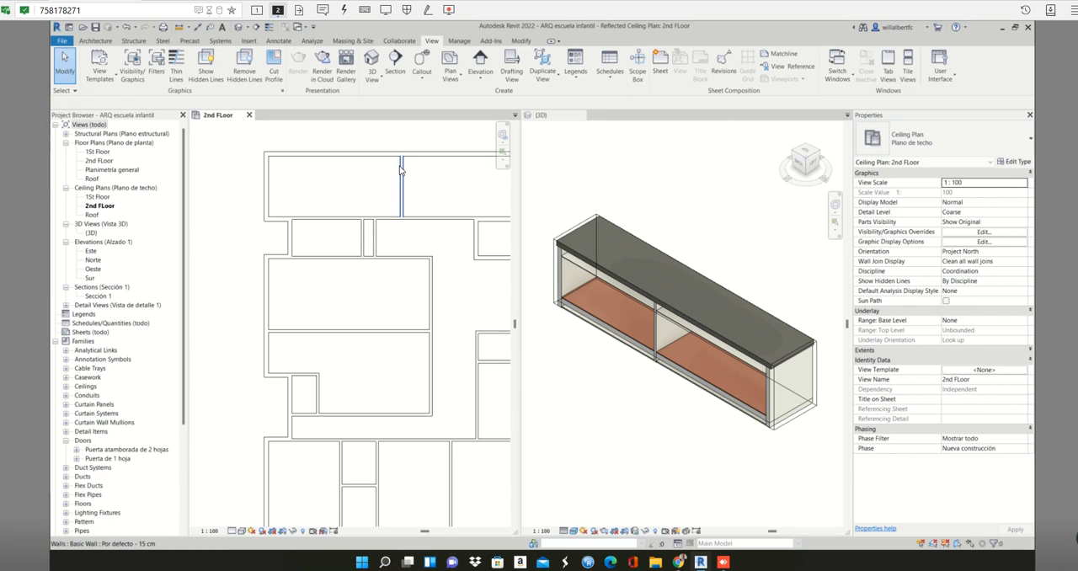
{"action": "left_click", "coordinate": [400, 168]}
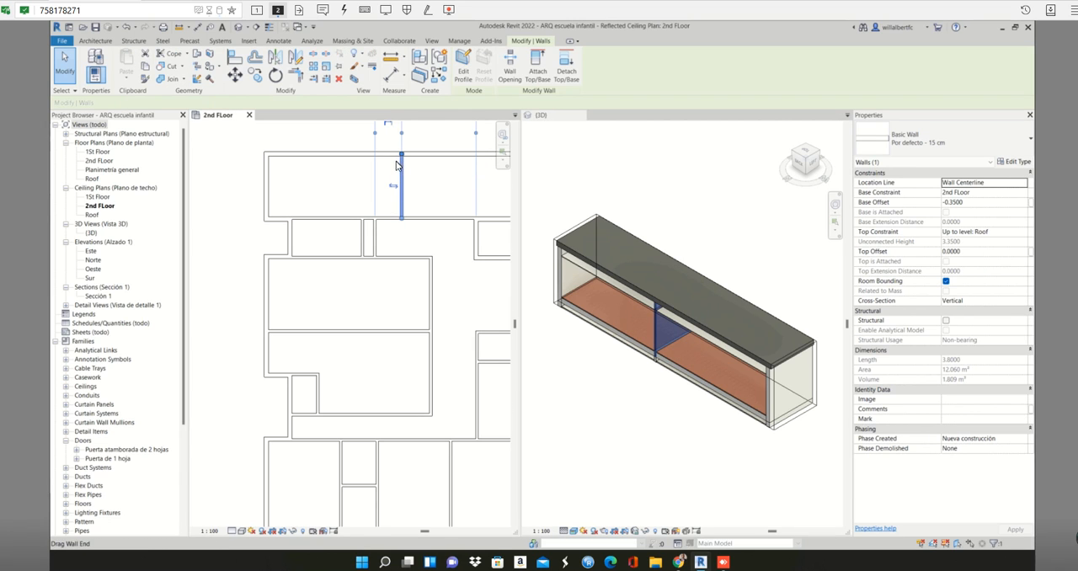
{"action": "left_click", "coordinate": [394, 157]}
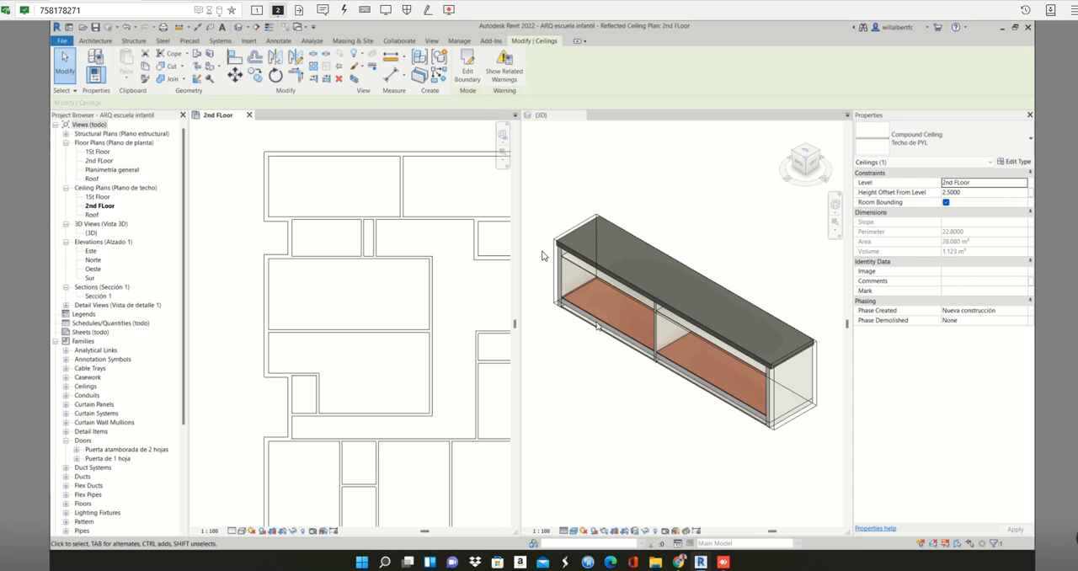
{"action": "scroll", "coordinate": [543, 253], "scroll_direction": "up", "scroll_amount": 3}
{"action": "scroll", "coordinate": [498, 190], "scroll_direction": "up", "scroll_amount": 1}
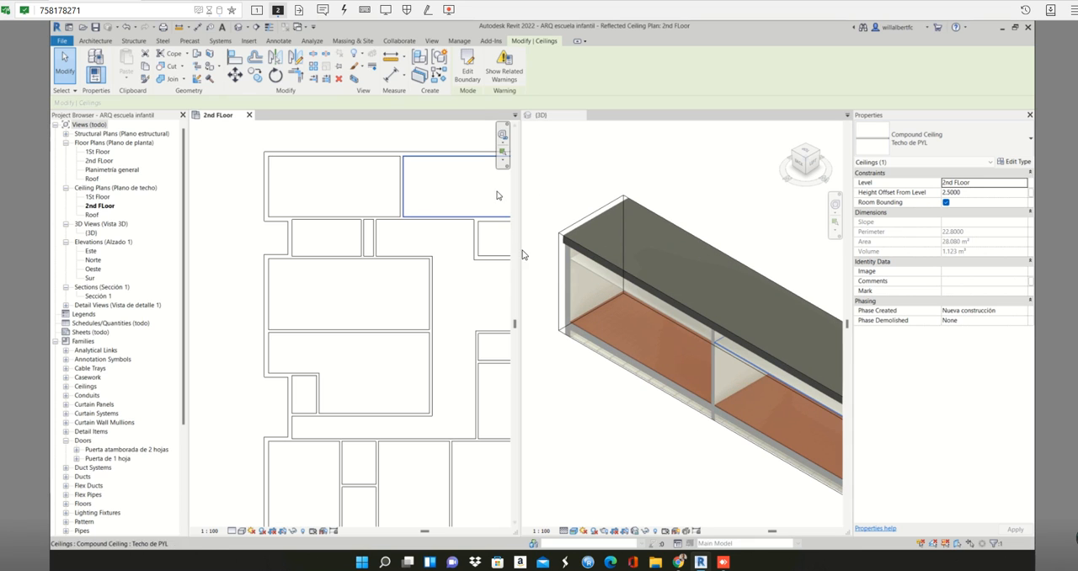
{"action": "left_click", "coordinate": [674, 380]}
{"action": "left_click", "coordinate": [414, 146]}
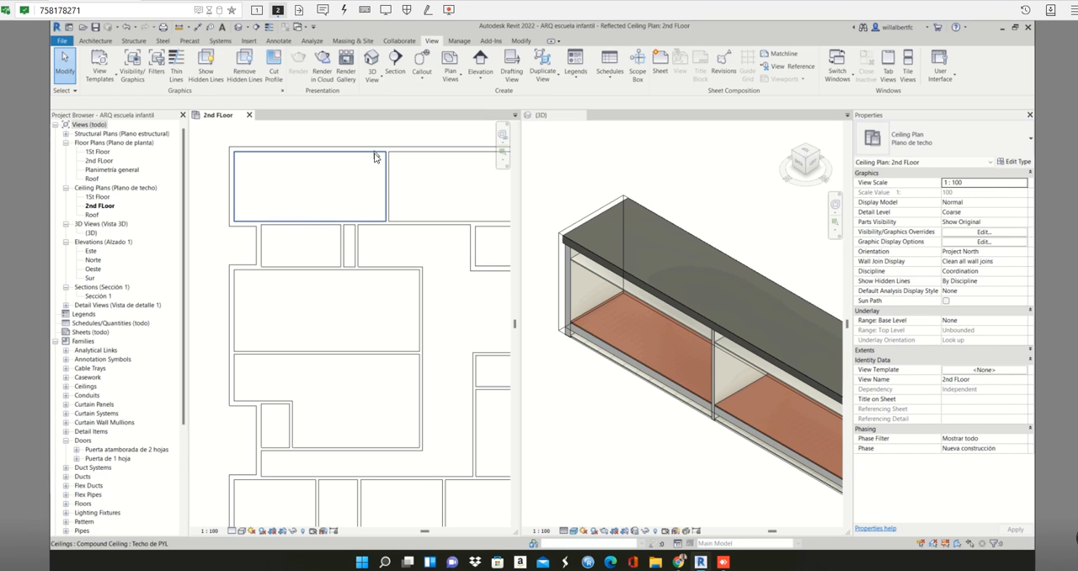
{"action": "left_click", "coordinate": [380, 149]}
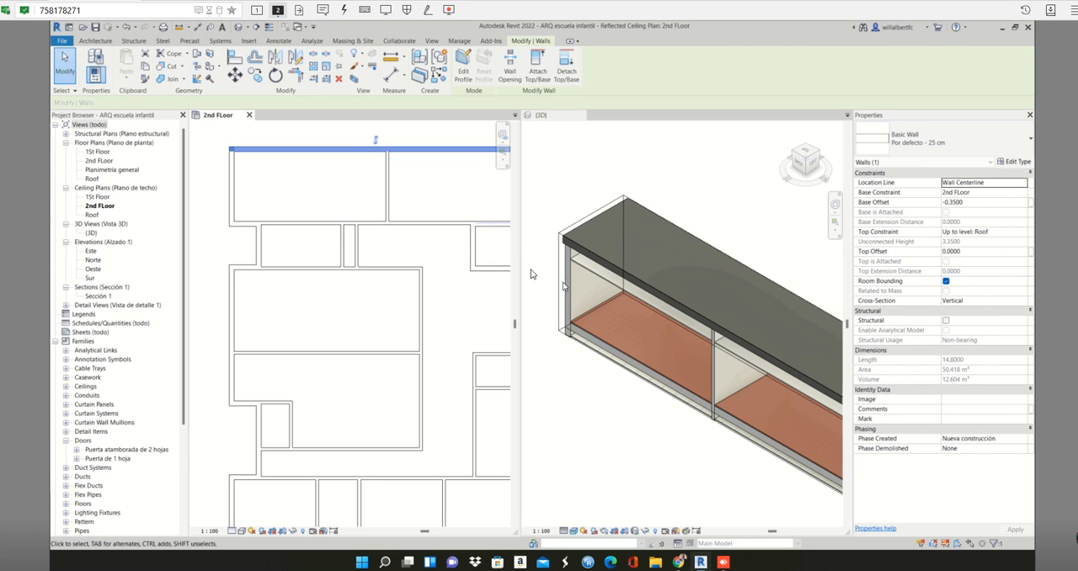
{"action": "key", "text": "Escape"}
- Select the upper-right room's ceiling in the 3D view and examine it from several orientations against its position in the ceiling plan
{"action": "scroll", "coordinate": [603, 329], "scroll_direction": "down", "scroll_amount": 1}
{"action": "left_click", "coordinate": [605, 339]}
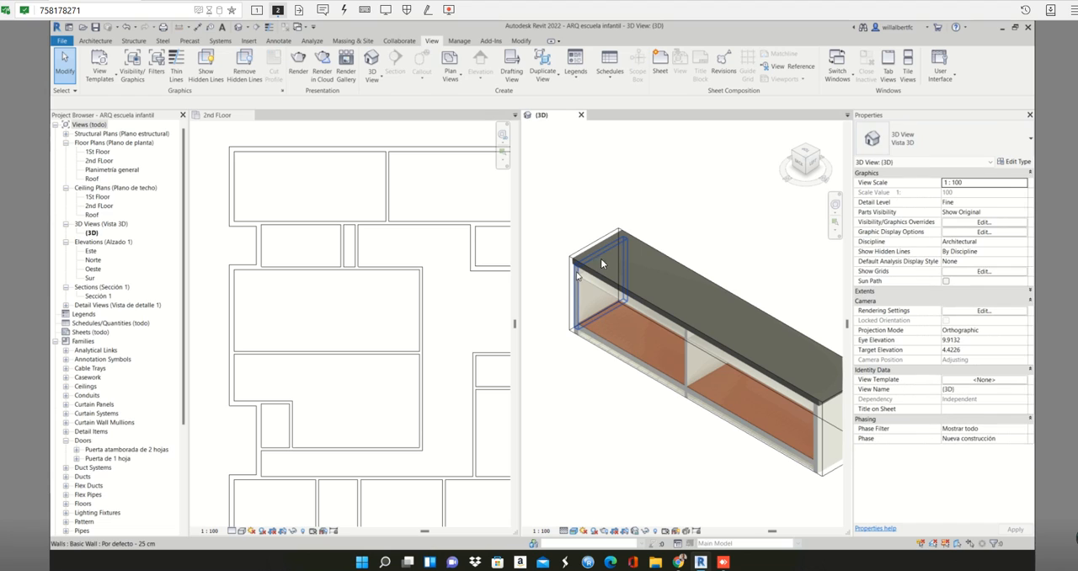
{"action": "middle_click_drag", "start_coordinate": [619, 253], "coordinate": [623, 245]}
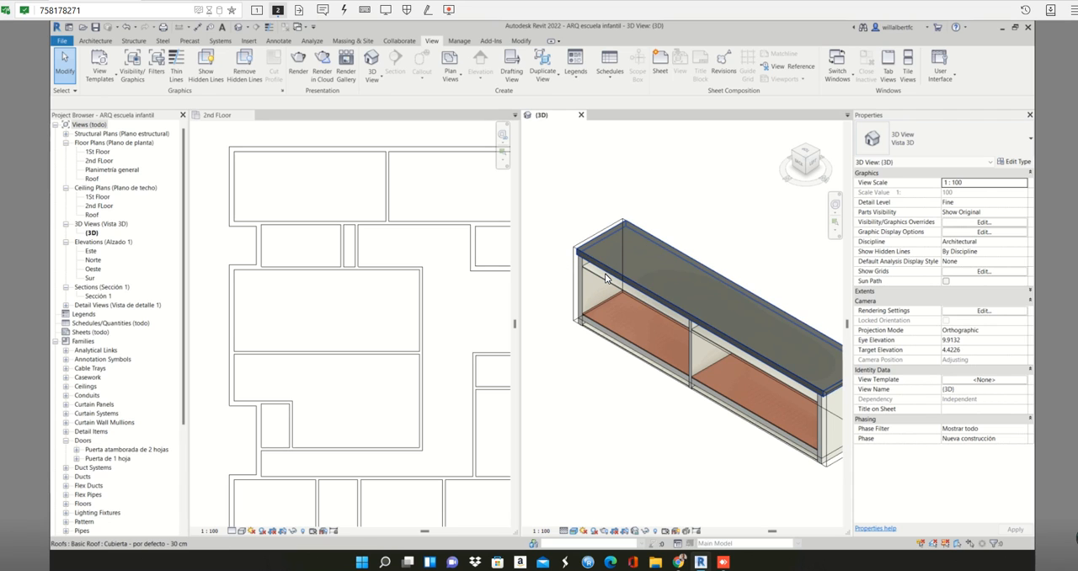
{"action": "left_click", "coordinate": [603, 282]}
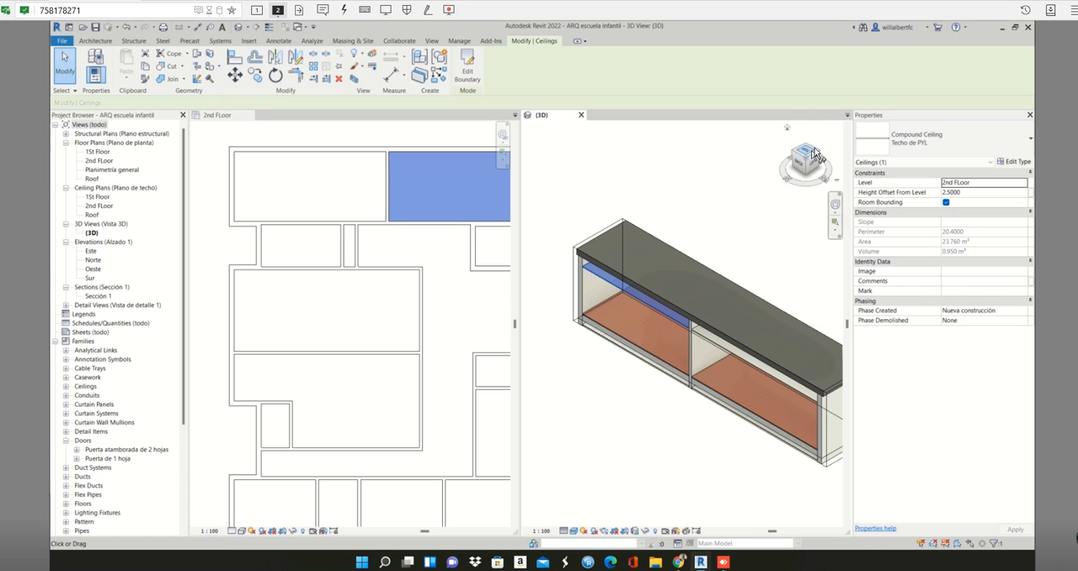
{"action": "left_click_drag", "start_coordinate": [811, 159], "coordinate": [806, 150]}
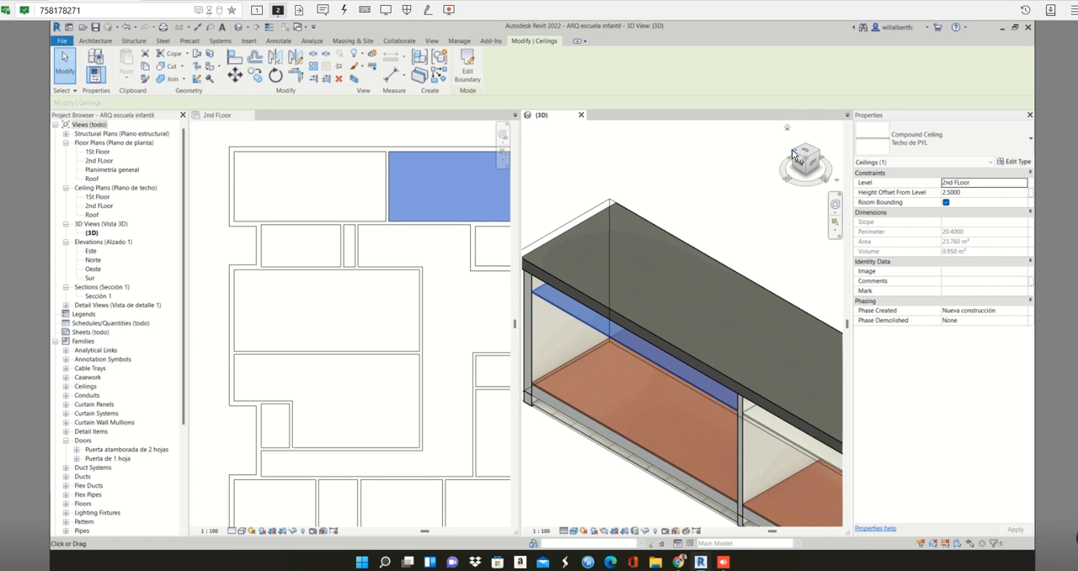
{"action": "left_click", "coordinate": [793, 154]}
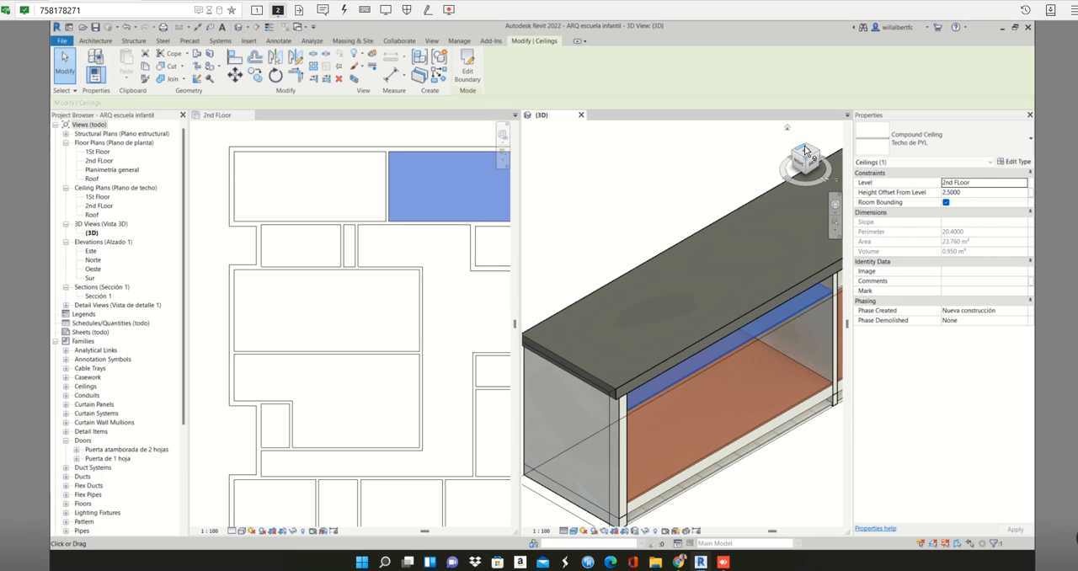
{"action": "left_click", "coordinate": [800, 157]}
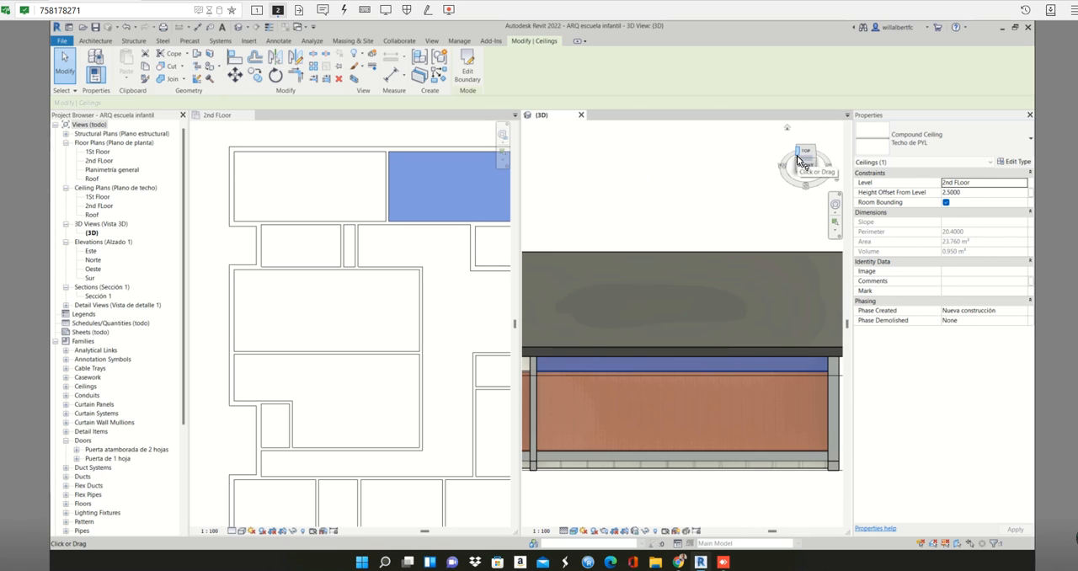
{"action": "left_click", "coordinate": [815, 164]}
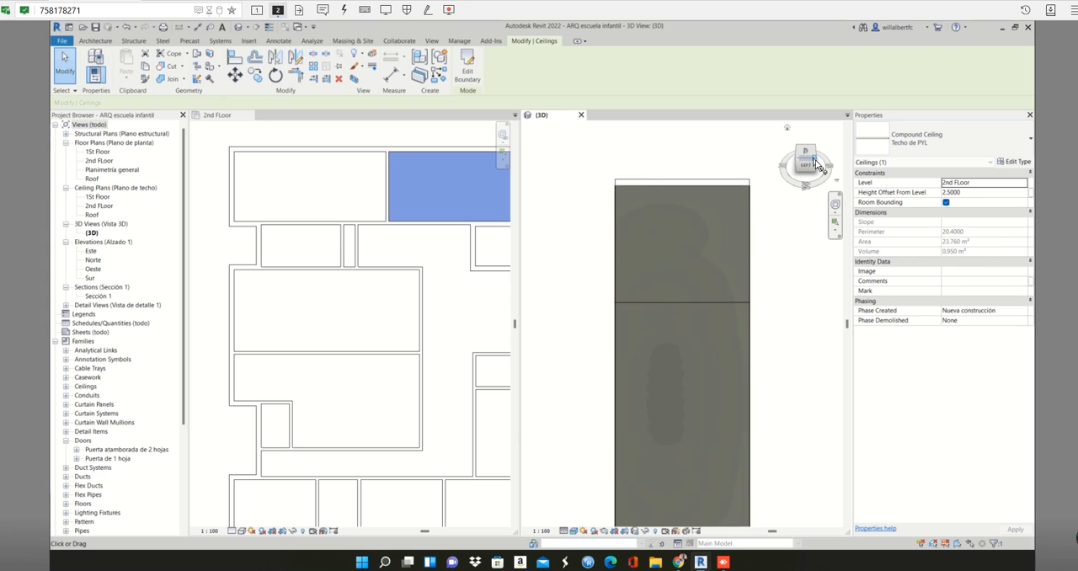
{"action": "left_click", "coordinate": [815, 165]}
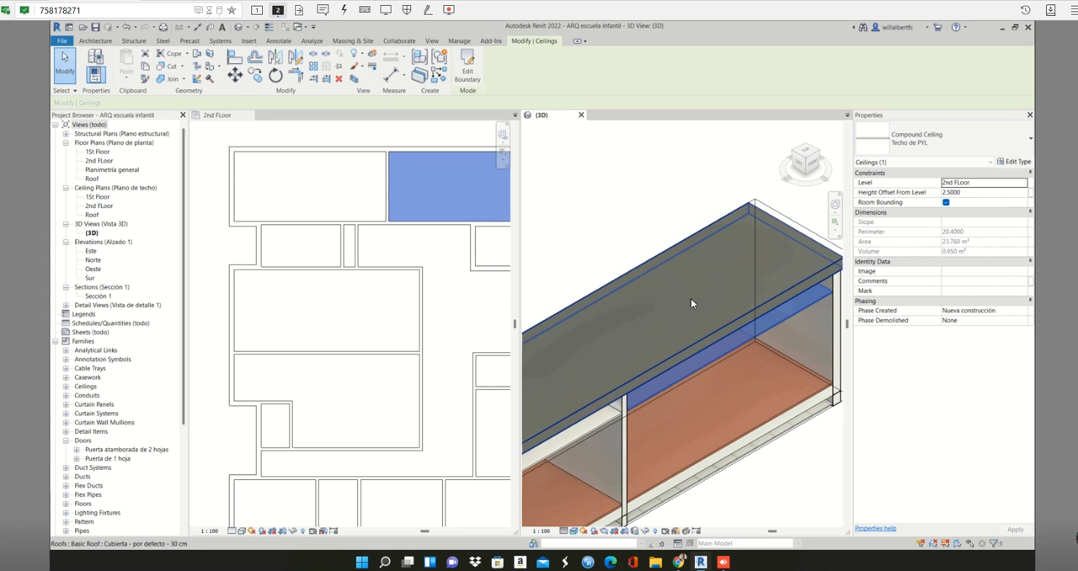
- Select the upper-left room's ceiling in the ceiling plan and identify the matching ceiling in the reoriented 3D view
{"action": "left_click", "coordinate": [329, 157]}
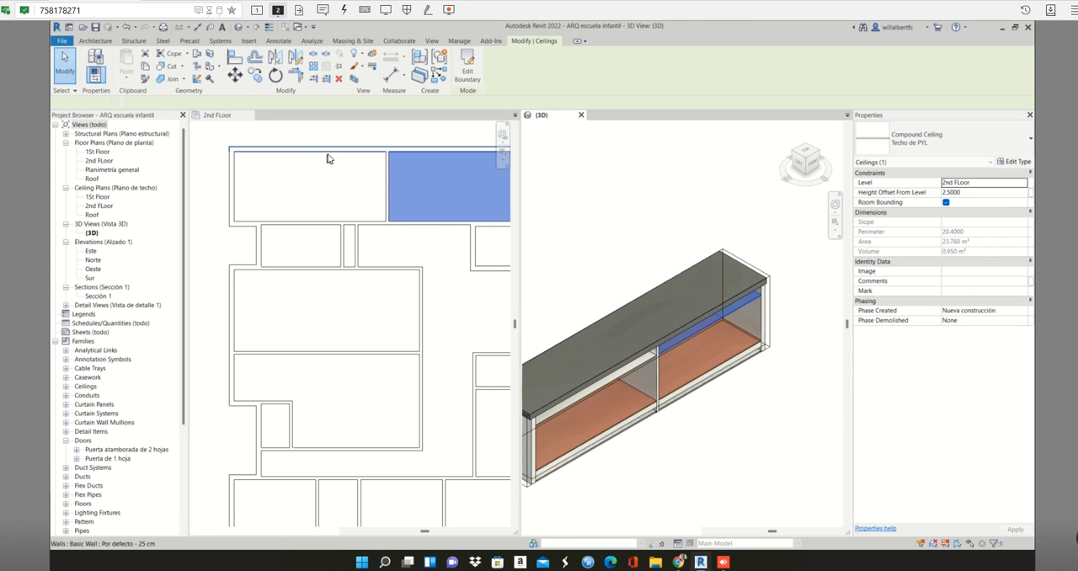
{"action": "left_click", "coordinate": [324, 160]}
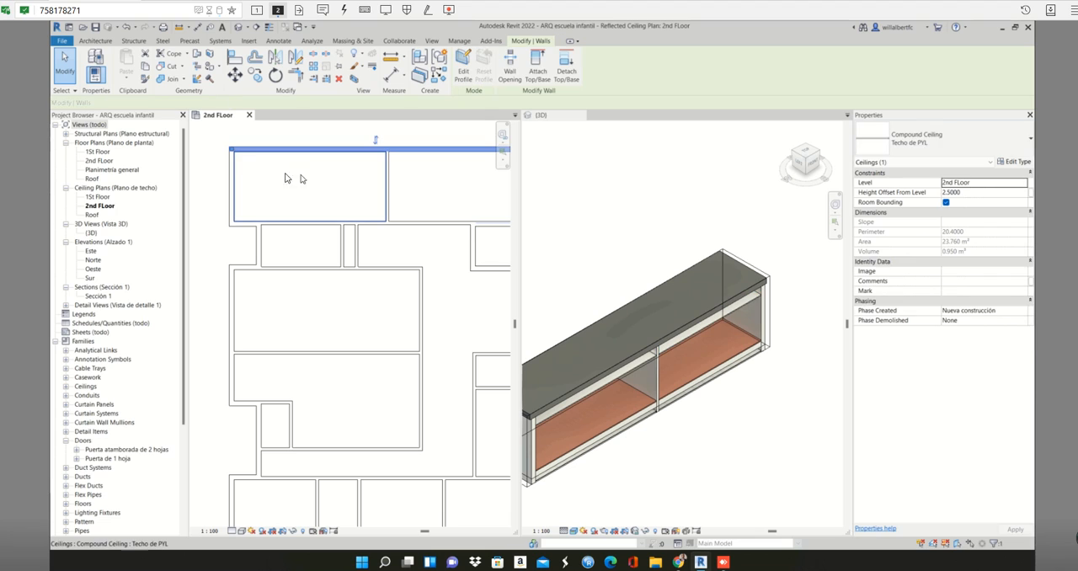
{"action": "left_click", "coordinate": [241, 166]}
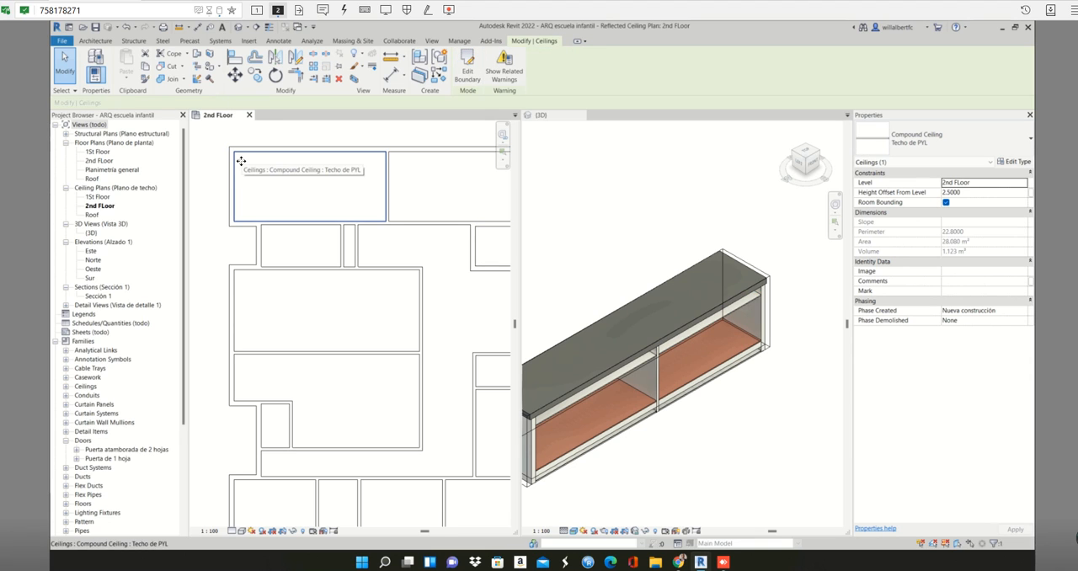
{"action": "scroll", "coordinate": [624, 328], "scroll_direction": "down", "scroll_amount": 3}
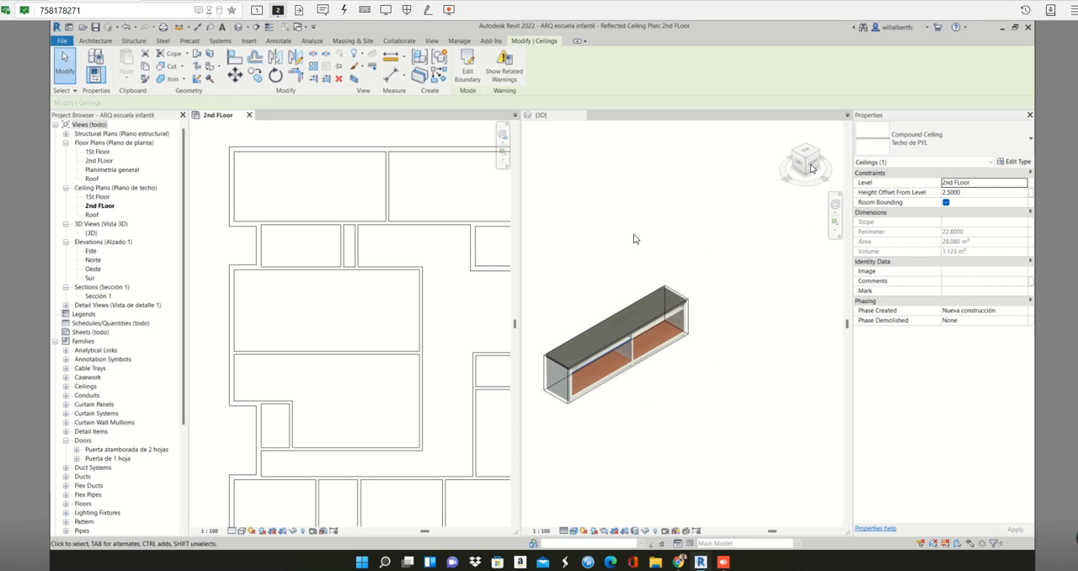
- Select the whole building in the 2nd FLoor ceiling plan and fit the 3D view's section box around it
{"action": "left_click", "coordinate": [321, 329]}
{"action": "scroll", "coordinate": [321, 330], "scroll_direction": "down", "scroll_amount": 5}
{"action": "scroll", "coordinate": [321, 329], "scroll_direction": "down", "scroll_amount": 1}
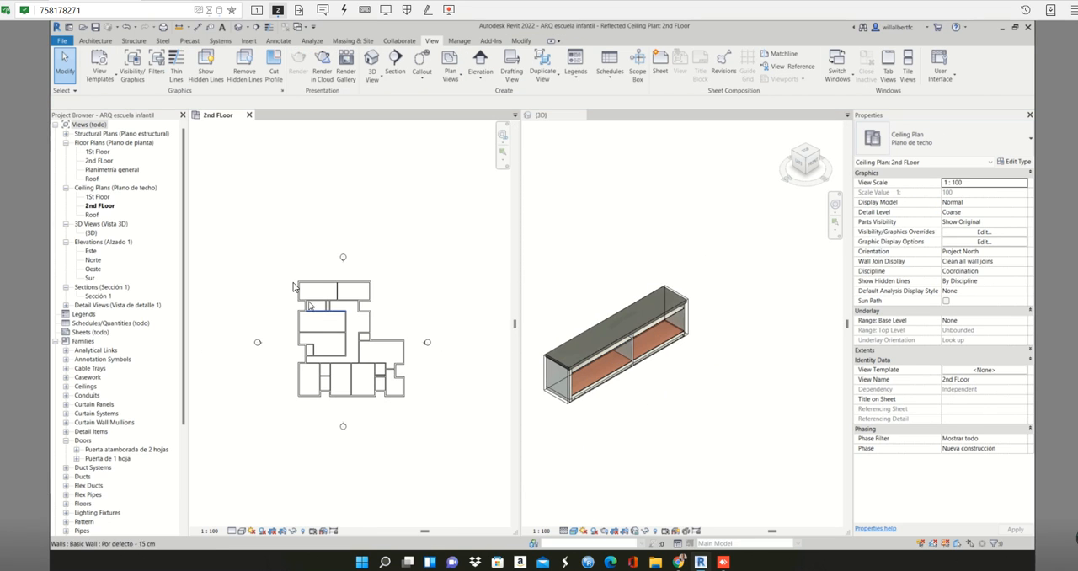
{"action": "left_click_drag", "start_coordinate": [290, 269], "coordinate": [422, 410]}
{"action": "left_click", "coordinate": [665, 439]}
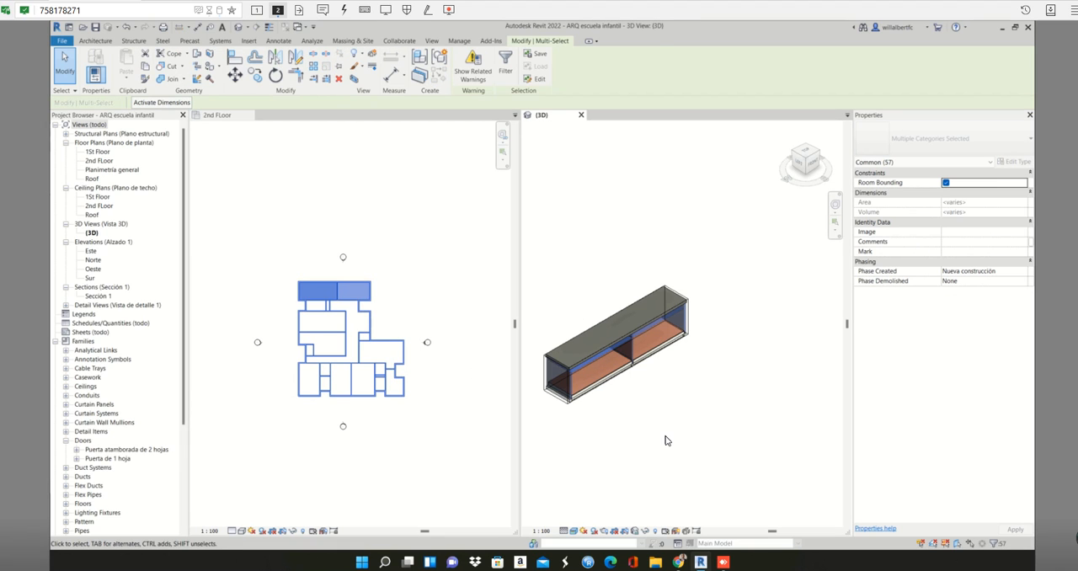
{"action": "key", "text": "b"}
{"action": "key", "text": "x"}
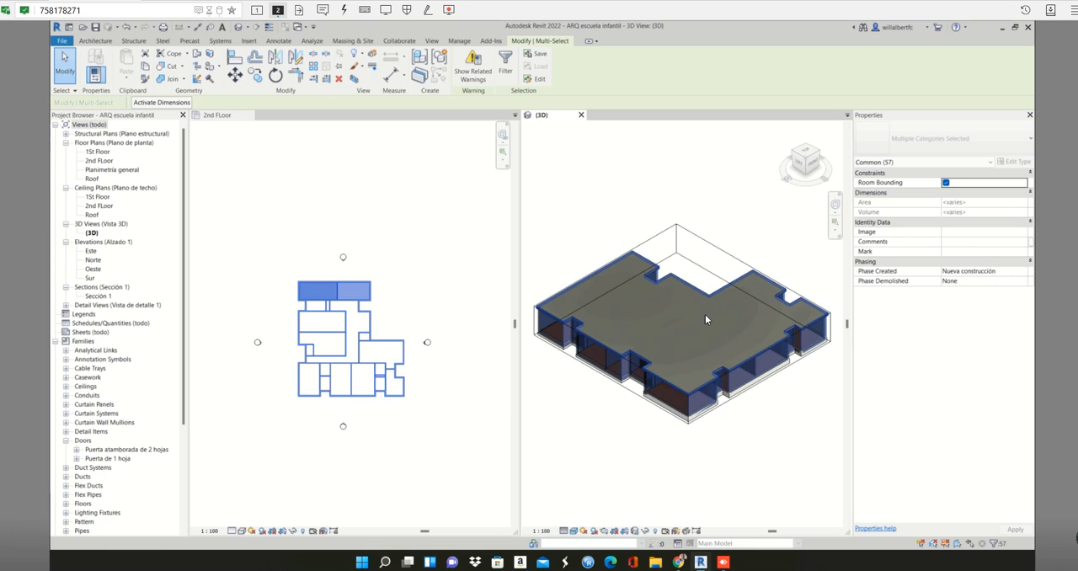
{"action": "key", "text": "Escape"}
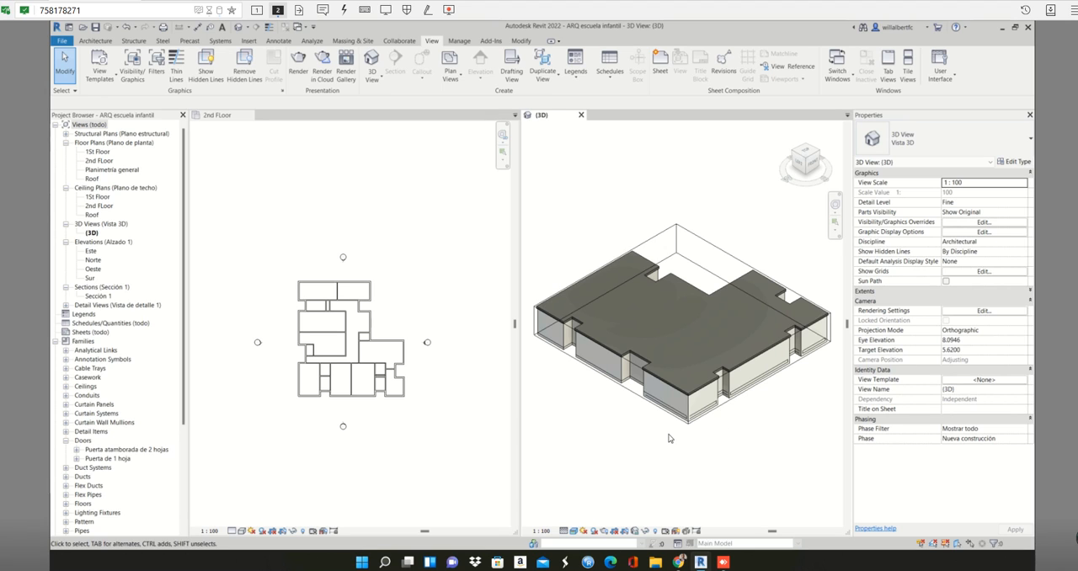
{"action": "key", "text": "v"}
{"action": "key", "text": "g"}
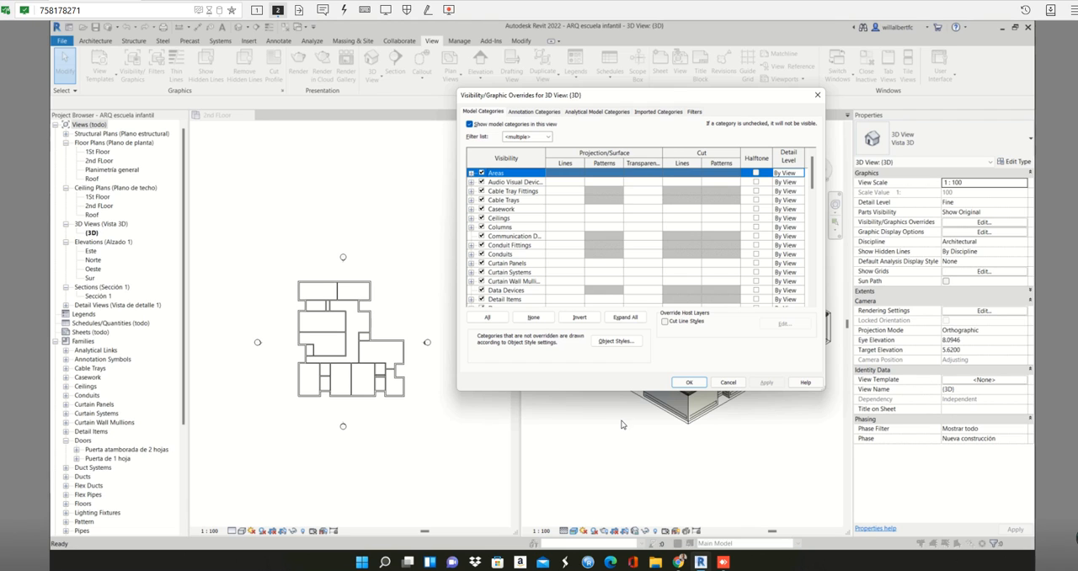
{"action": "left_click", "coordinate": [816, 95]}
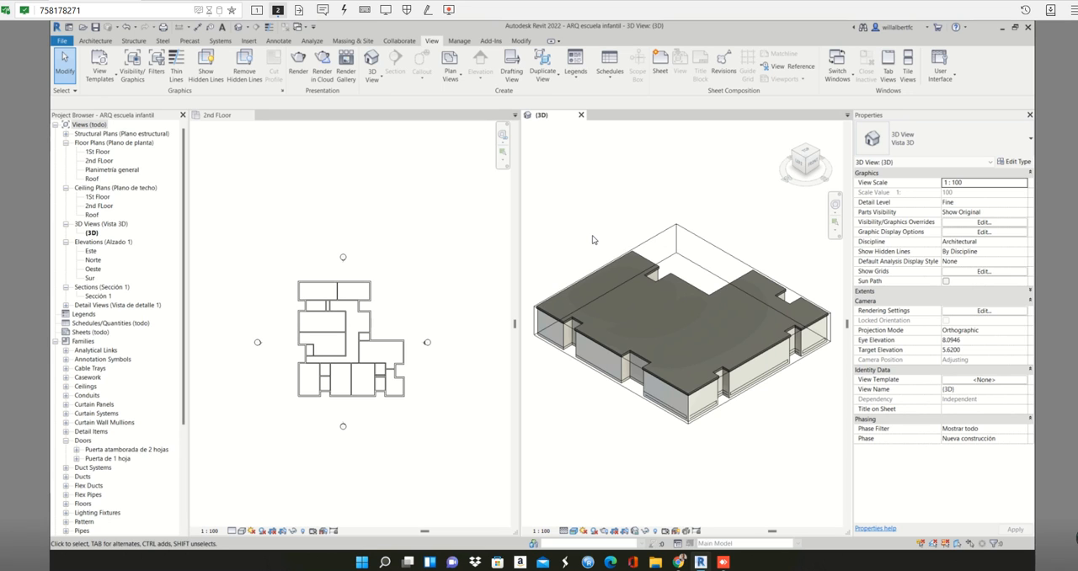
- Hide the Roofs category in the 3D view's visibility overrides and apply the change
{"action": "key", "text": "v"}
{"action": "key", "text": "g"}
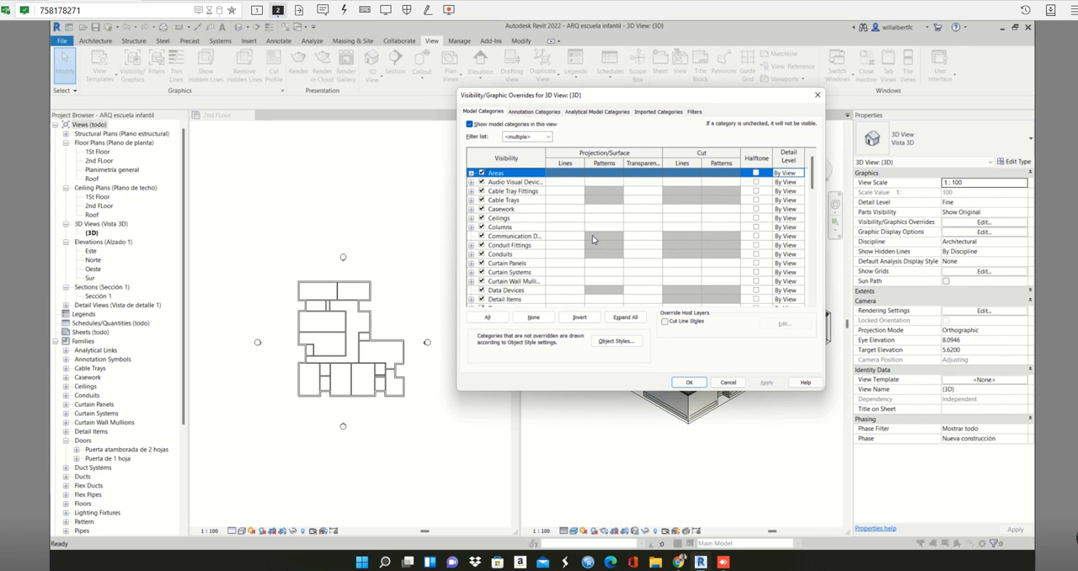
{"action": "key", "text": "r"}
{"action": "key", "text": "o"}
{"action": "key", "text": "o"}
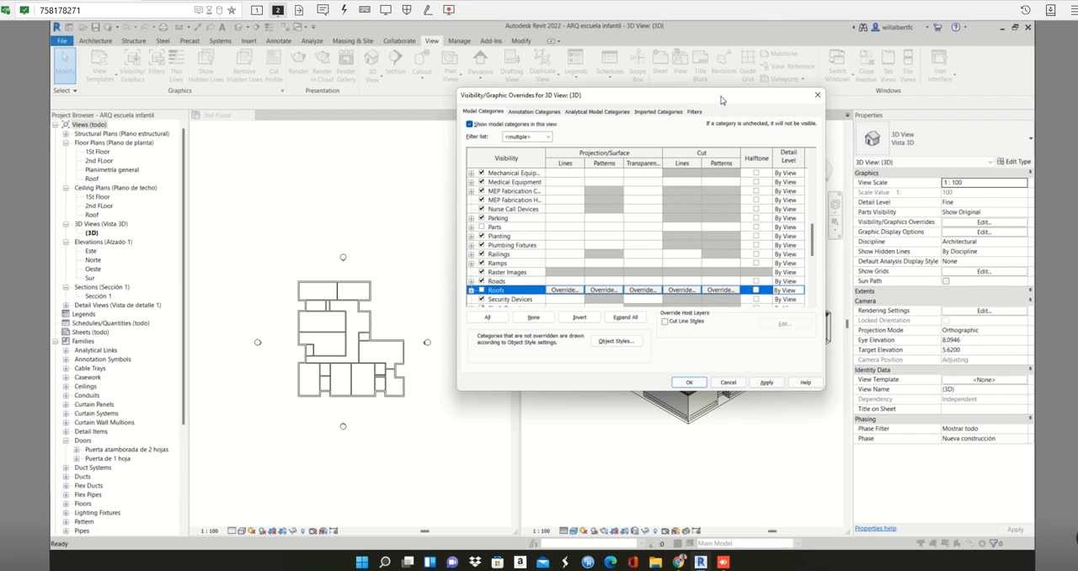
{"action": "left_click_drag", "start_coordinate": [721, 100], "coordinate": [428, 77]}
{"action": "left_click", "coordinate": [481, 358]}
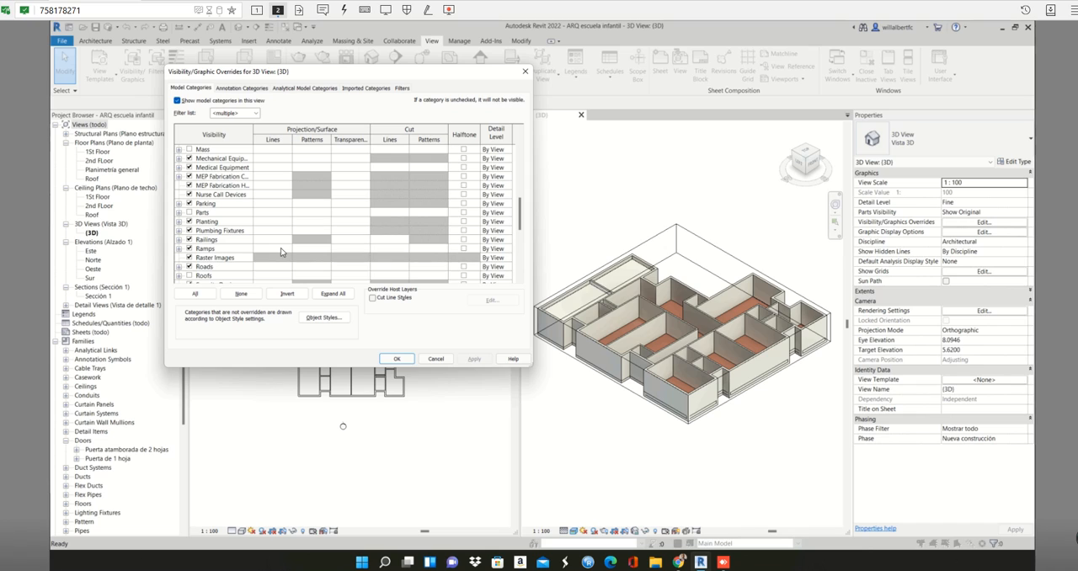
- Set the Walls category's surface transparency override to 95% for the 3D view
{"action": "scroll", "coordinate": [280, 251], "scroll_direction": "down", "scroll_amount": 7}
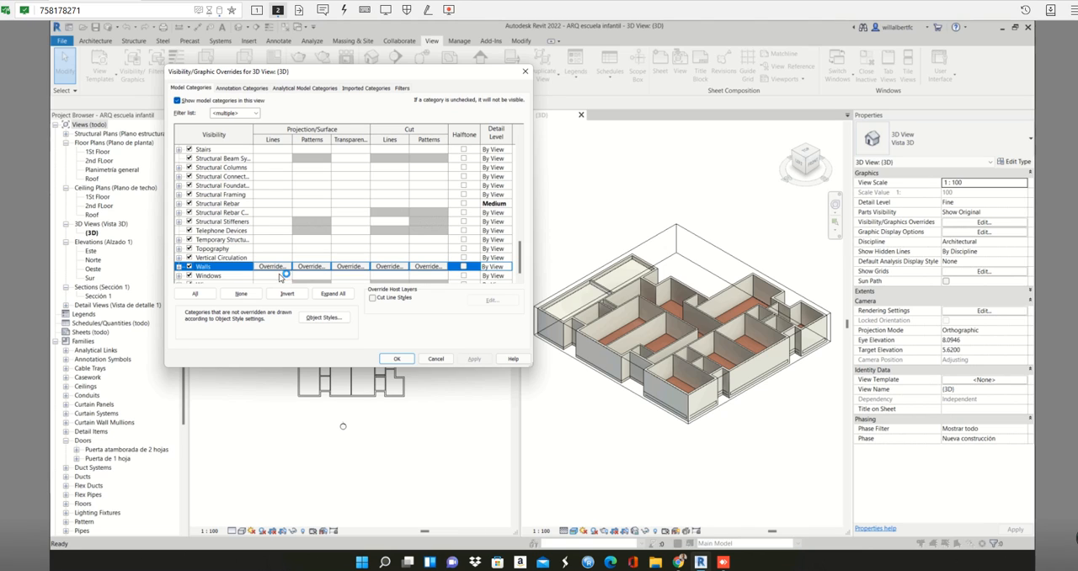
{"action": "left_click", "coordinate": [349, 266]}
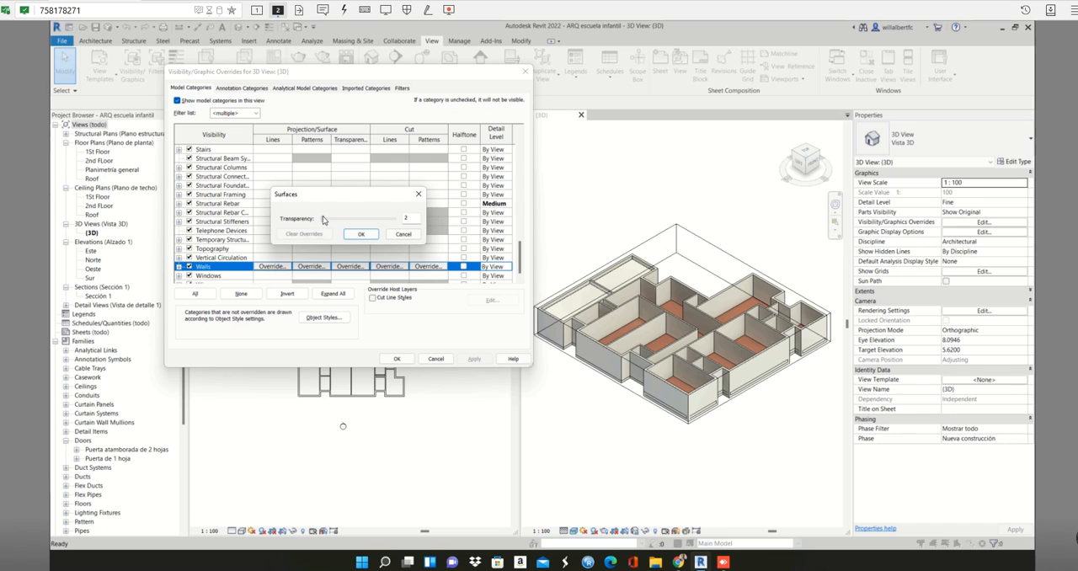
{"action": "left_click_drag", "start_coordinate": [323, 220], "coordinate": [328, 219]}
{"action": "double_click", "coordinate": [416, 218]}
{"action": "type", "text": "95"}
{"action": "left_click", "coordinate": [358, 235]}
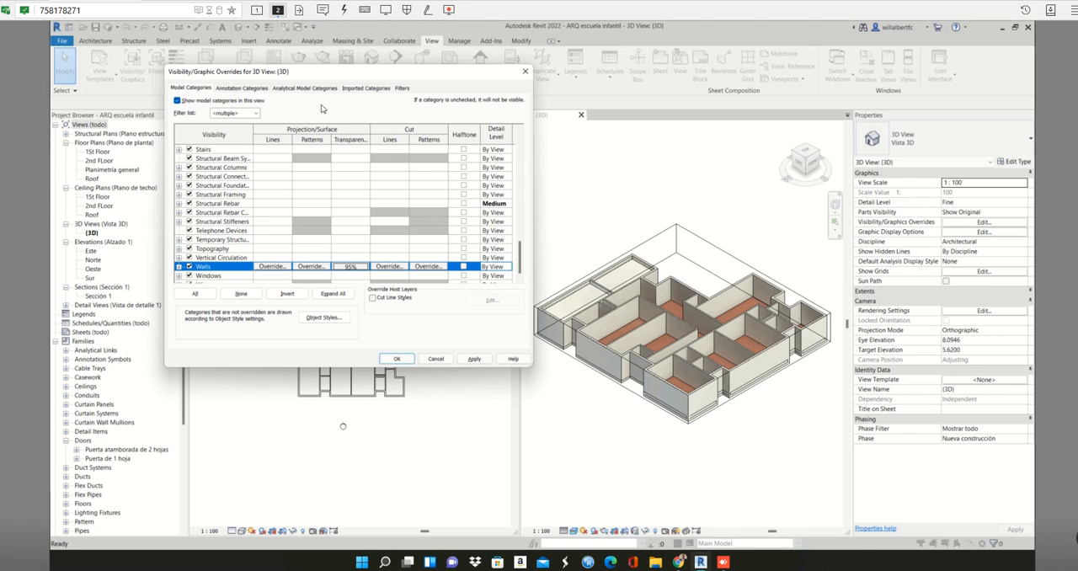
{"action": "left_click", "coordinate": [178, 100]}
{"action": "key", "text": "Tab"}
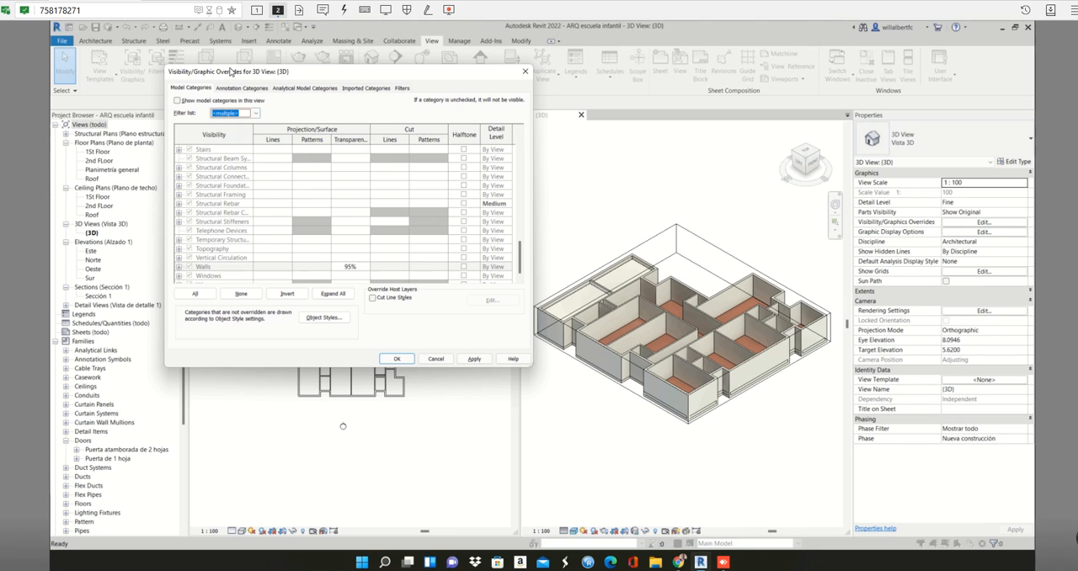
{"action": "left_click", "coordinate": [226, 220]}
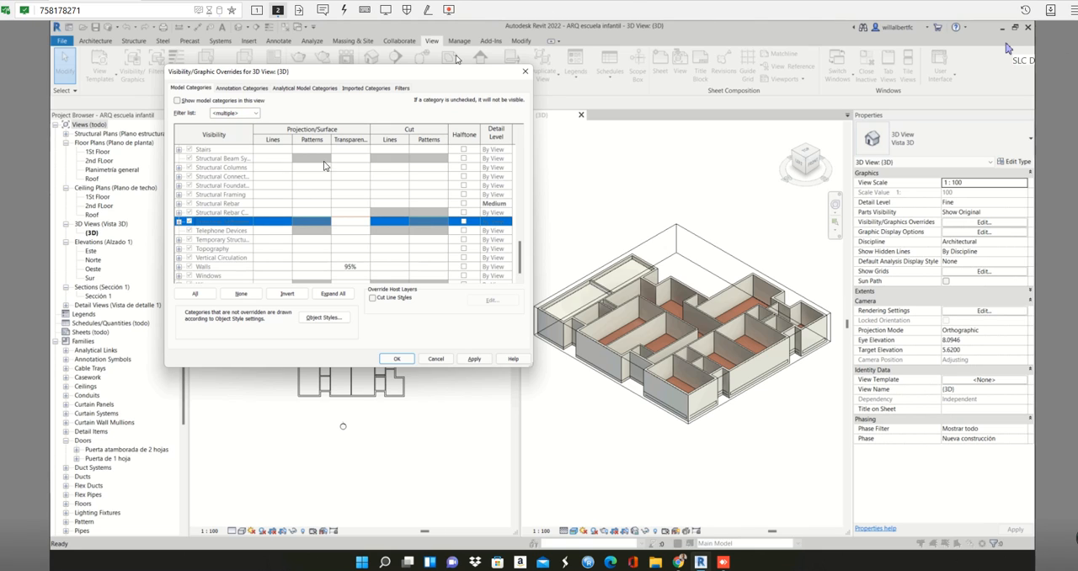
{"action": "left_click", "coordinate": [178, 101]}
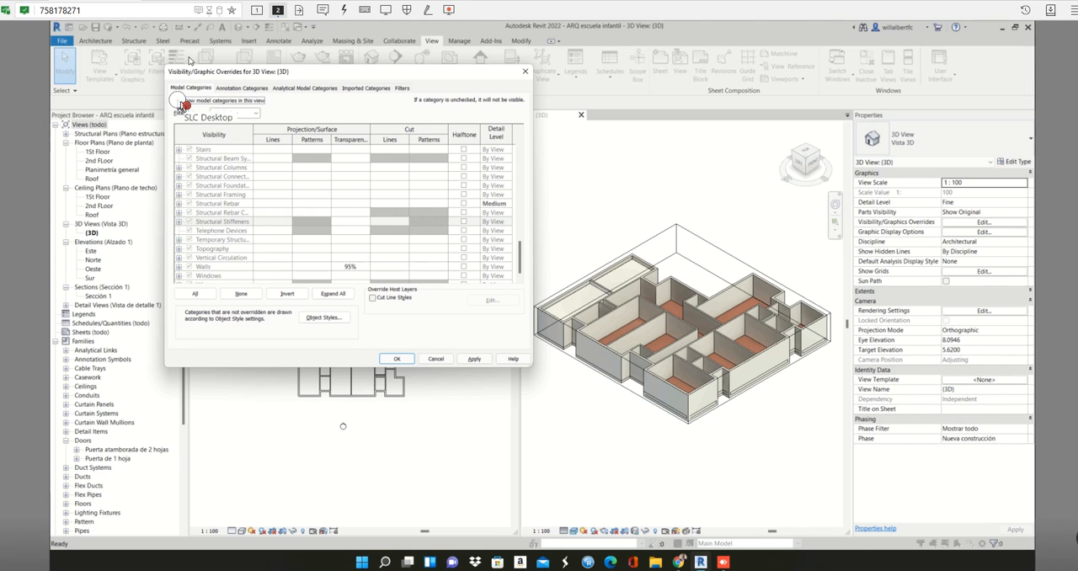
{"action": "left_click", "coordinate": [178, 101]}
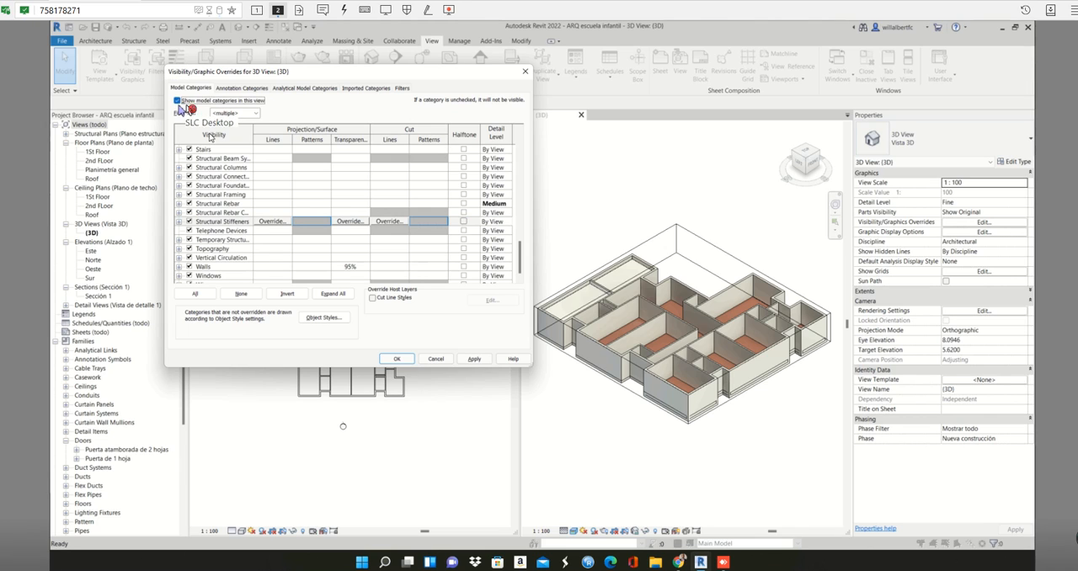
- Set the Floors category's surface transparency to 96% and apply the overrides to the 3D view
{"action": "key", "text": "Tab"}
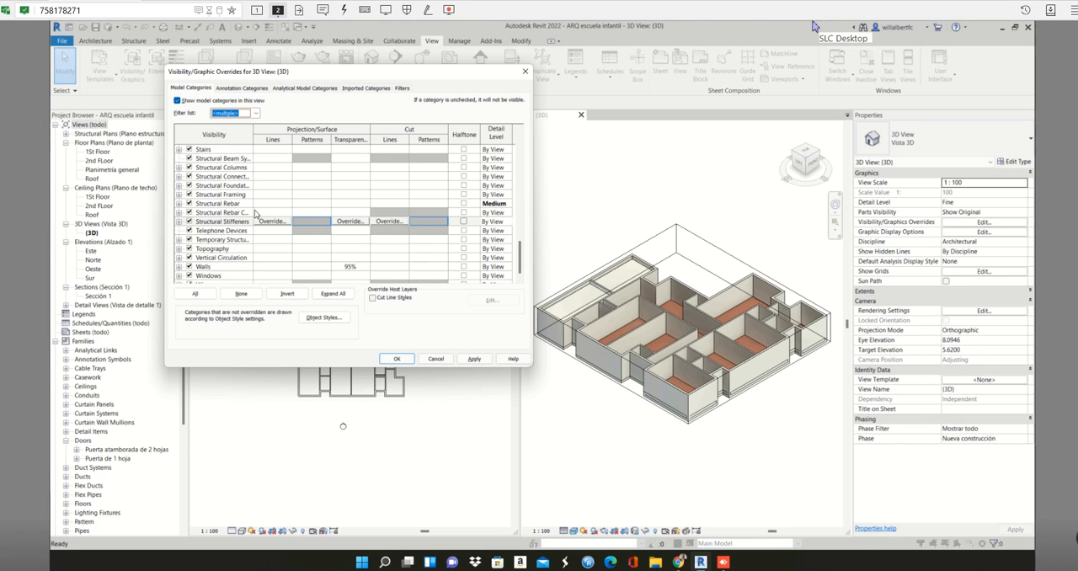
{"action": "key", "text": "Tab"}
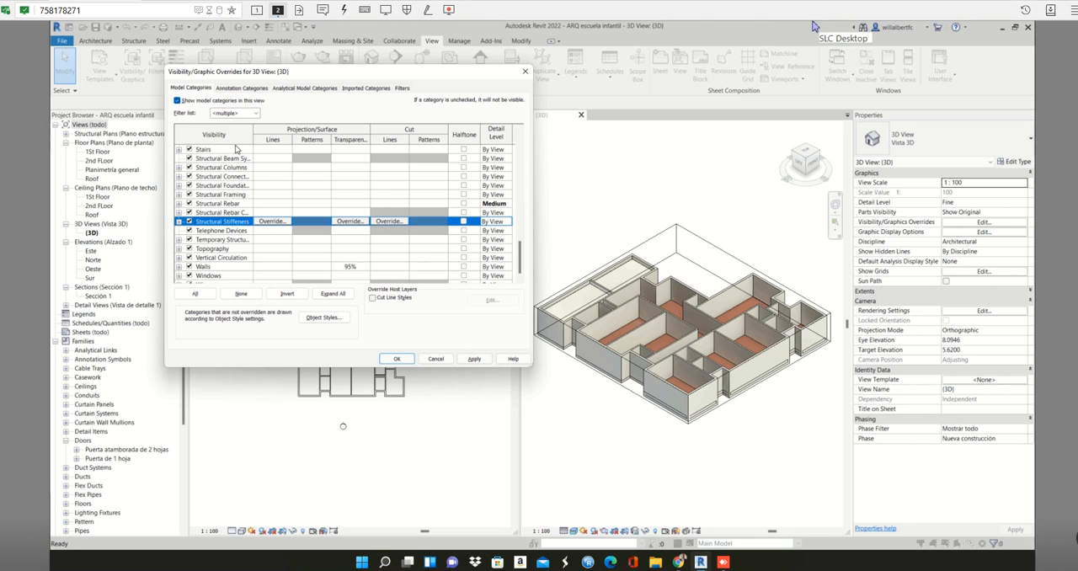
{"action": "key", "text": "f"}
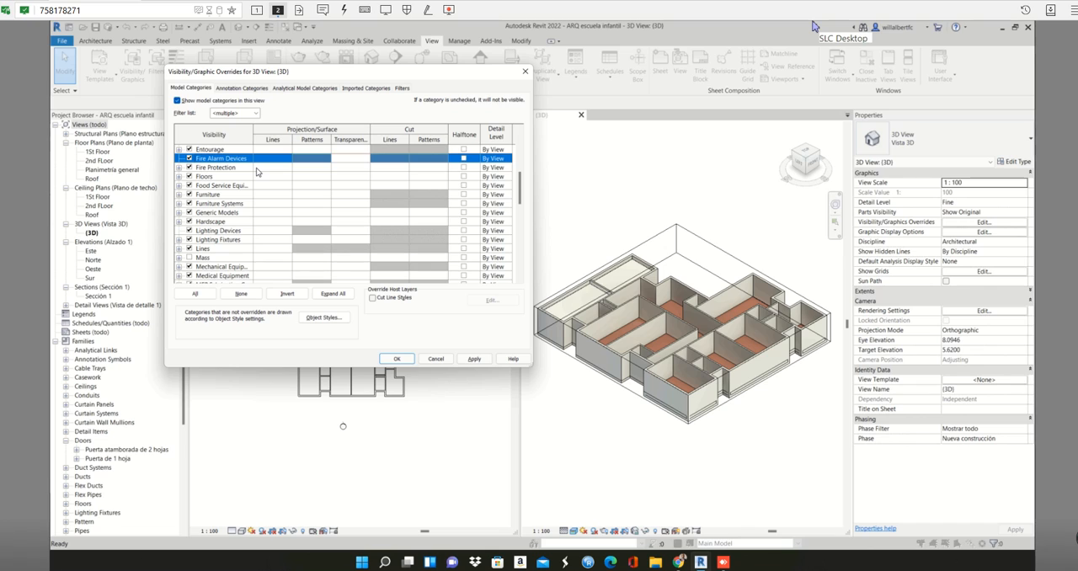
{"action": "left_click", "coordinate": [257, 174]}
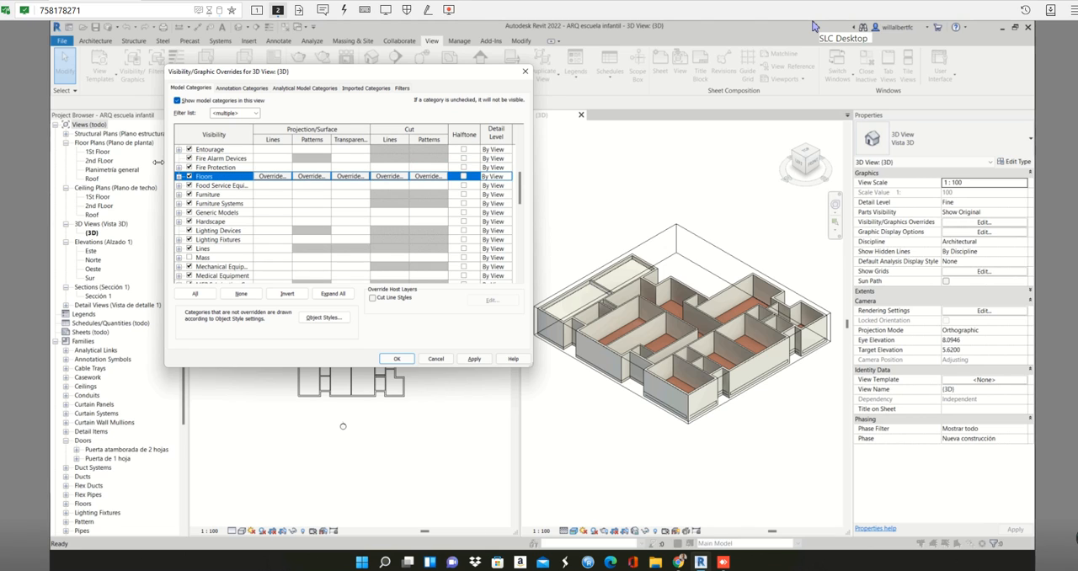
{"action": "left_click", "coordinate": [350, 176]}
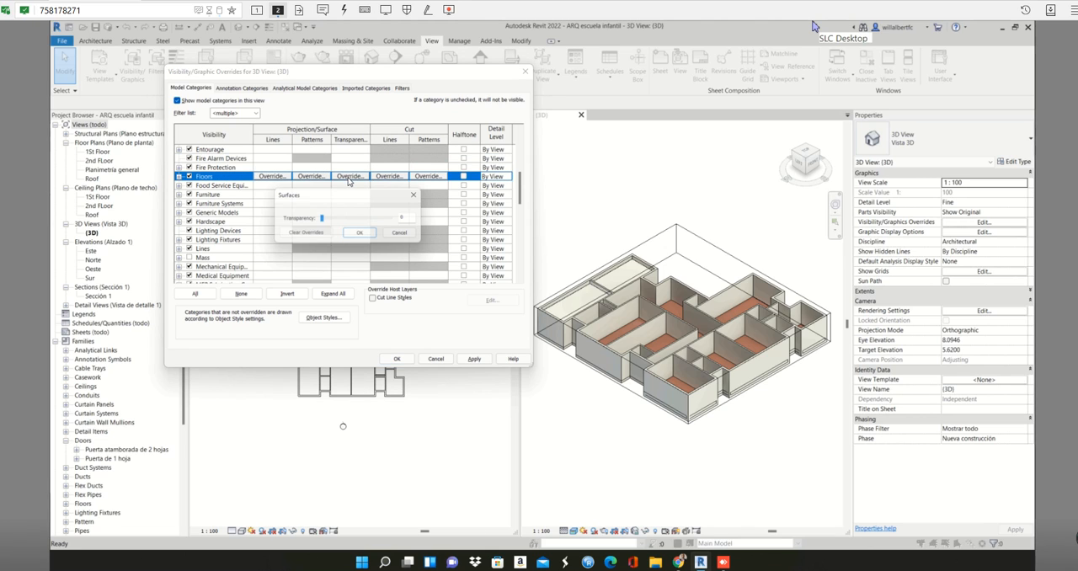
{"action": "left_click_drag", "start_coordinate": [323, 218], "coordinate": [389, 232]}
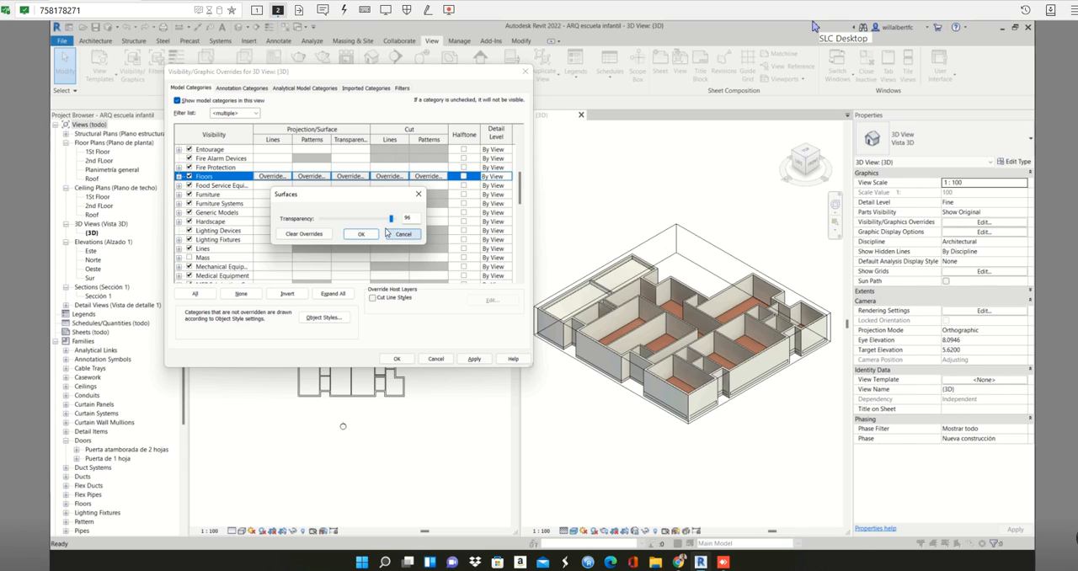
{"action": "left_click", "coordinate": [369, 234]}
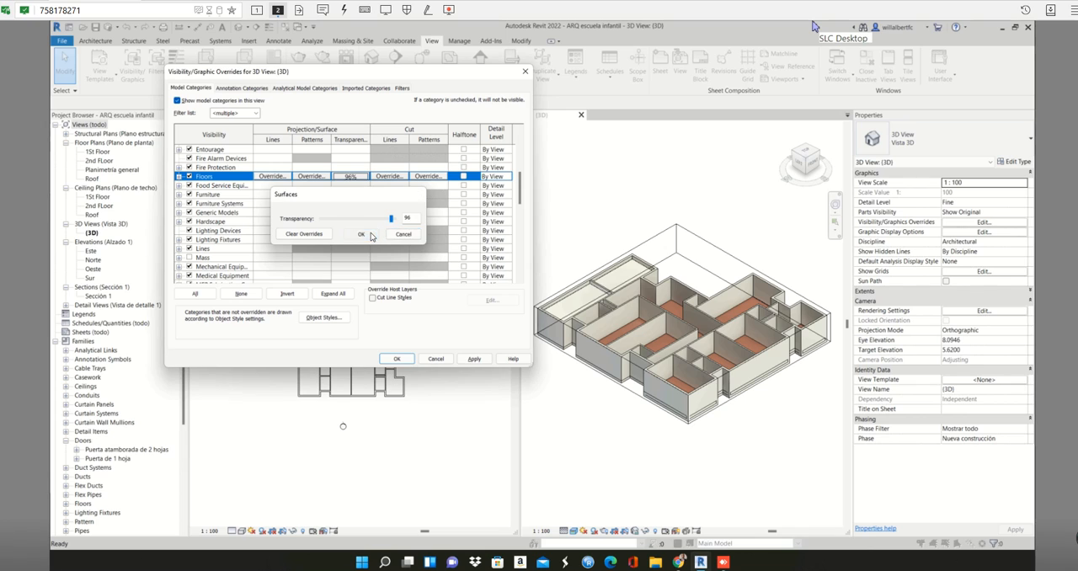
{"action": "left_click", "coordinate": [473, 359]}
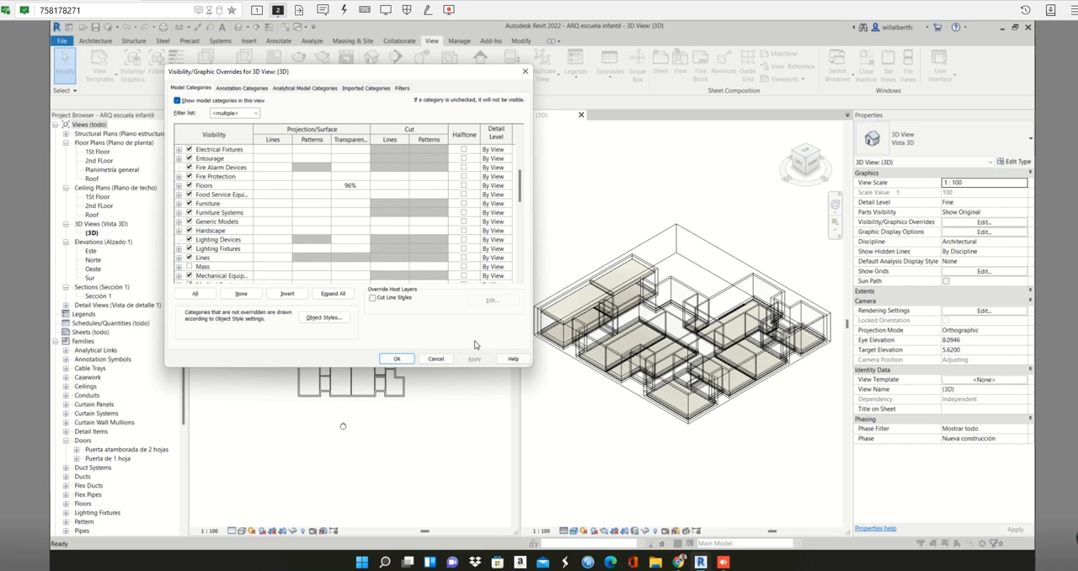
{"action": "left_click", "coordinate": [397, 359]}
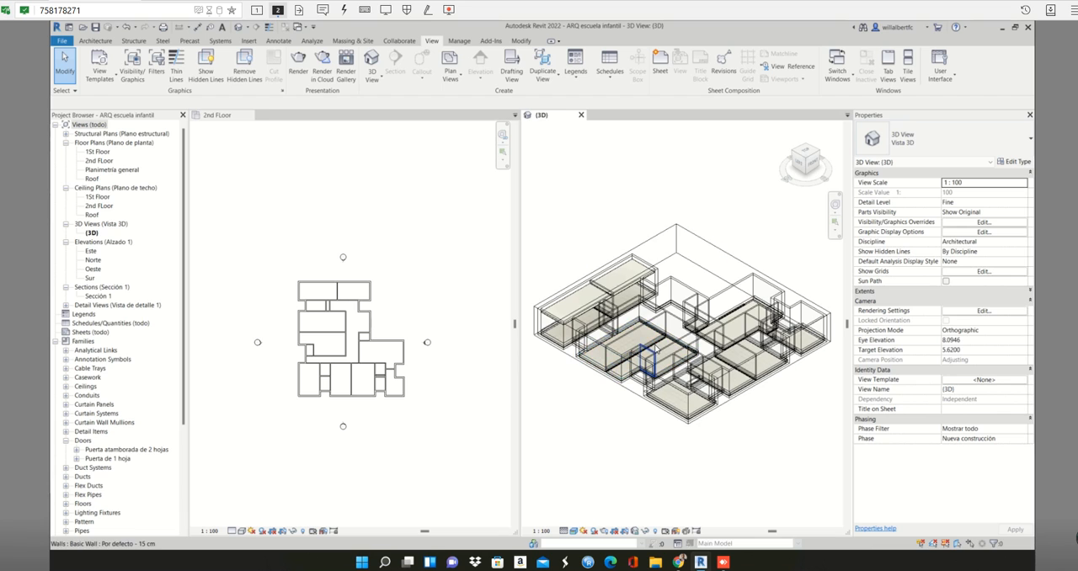
- Check the see-through walls in 3D and apply a 50% surface transparency override to the Walls category
{"action": "scroll", "coordinate": [654, 349], "scroll_direction": "up", "scroll_amount": 2}
{"action": "middle_click_drag", "start_coordinate": [683, 314], "coordinate": [668, 288], "text": "shift"}
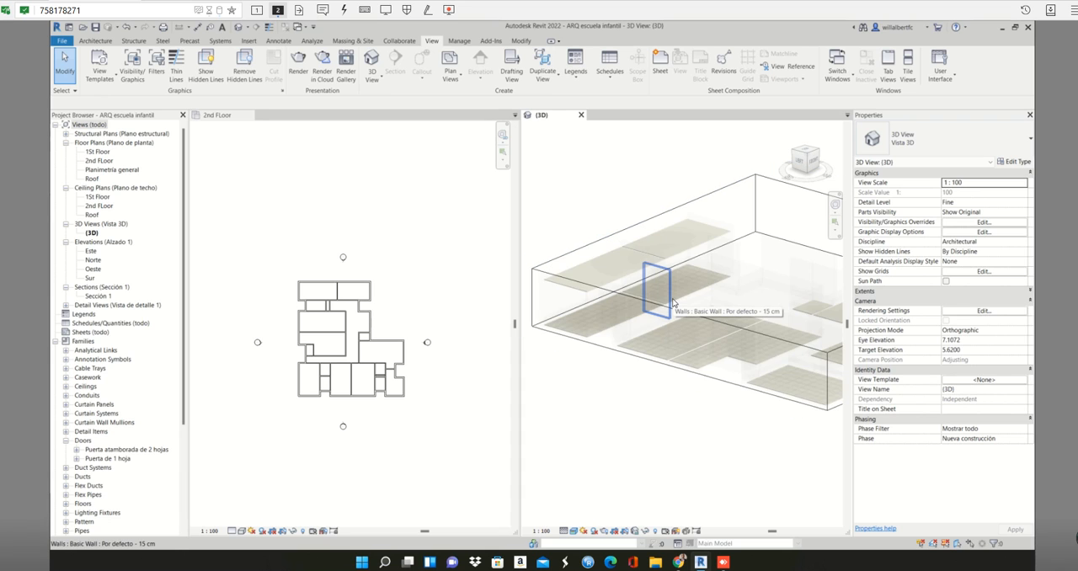
{"action": "middle_click_drag", "start_coordinate": [673, 304], "coordinate": [658, 321], "text": "shift"}
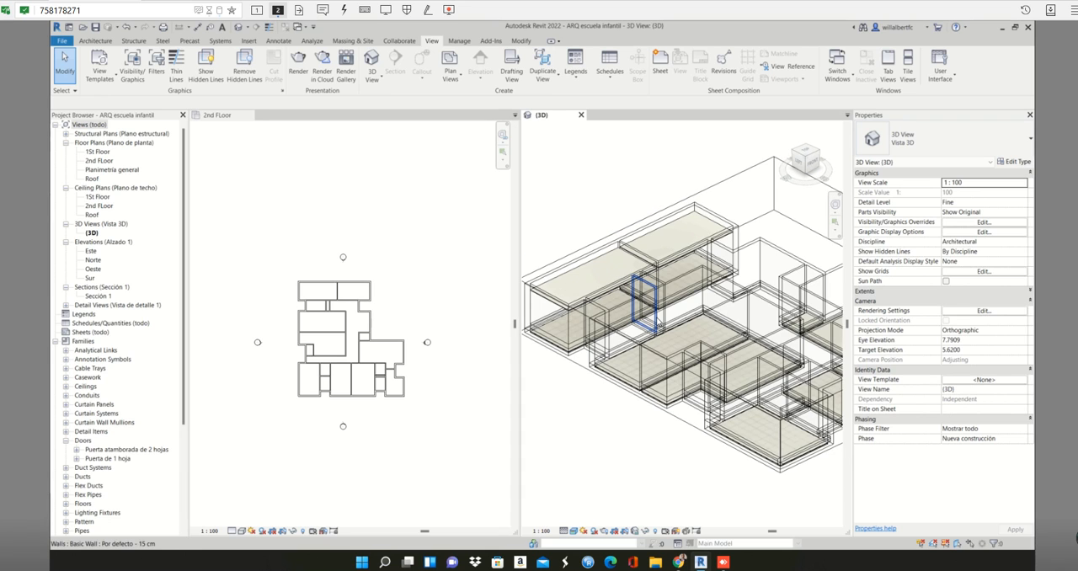
{"action": "scroll", "coordinate": [659, 323], "scroll_direction": "down", "scroll_amount": 2}
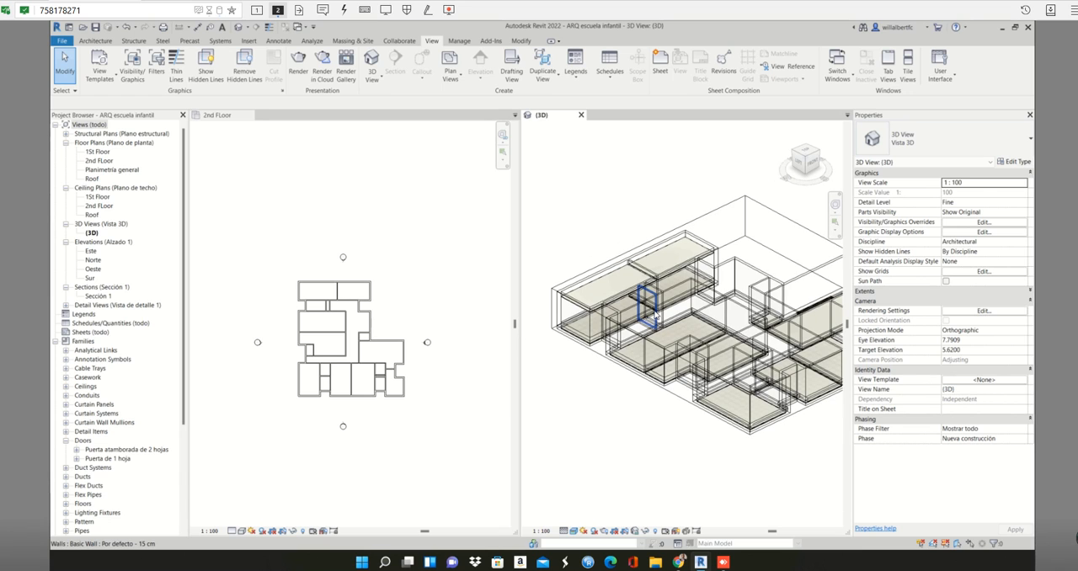
{"action": "middle_click_drag", "start_coordinate": [602, 306], "coordinate": [576, 313]}
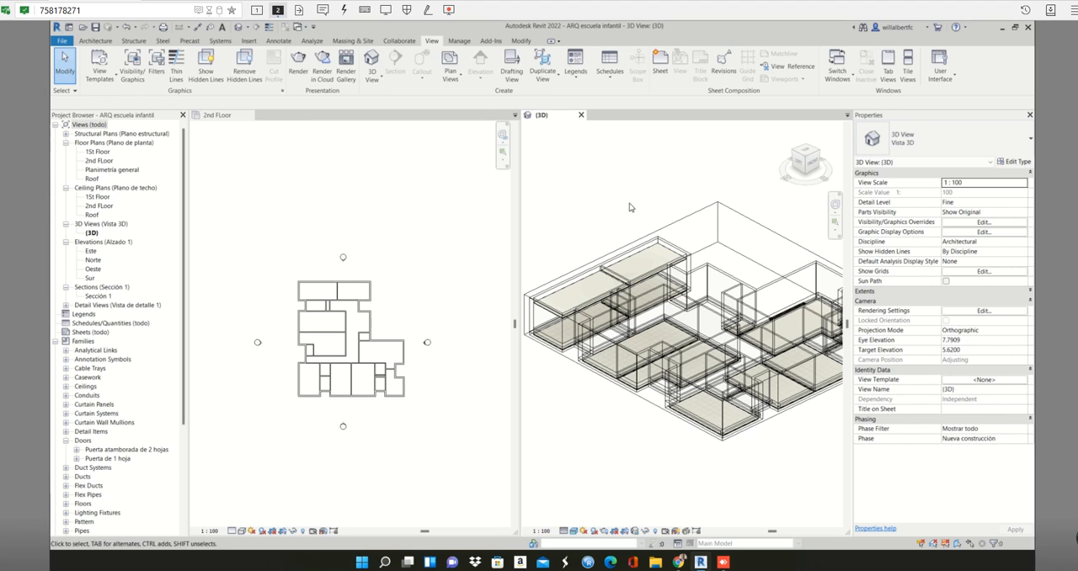
{"action": "key", "text": "v"}
{"action": "key", "text": "v"}
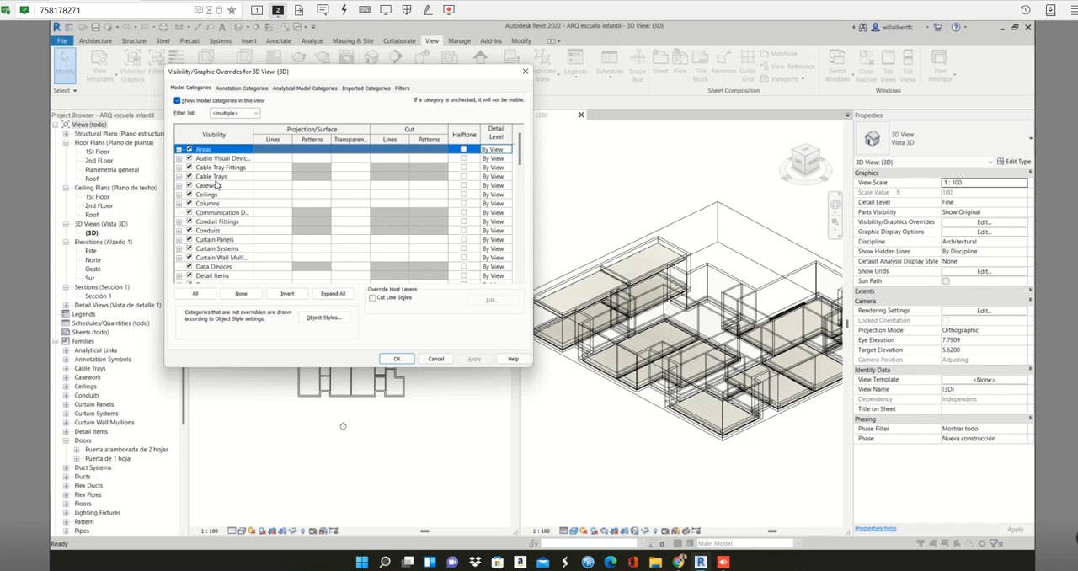
{"action": "key", "text": "w"}
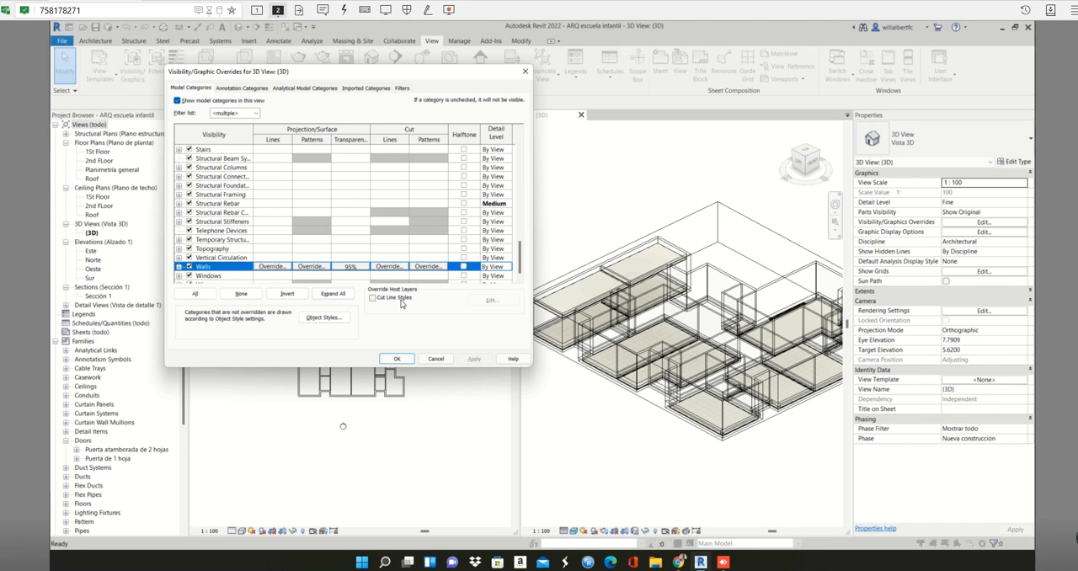
{"action": "left_click", "coordinate": [358, 267]}
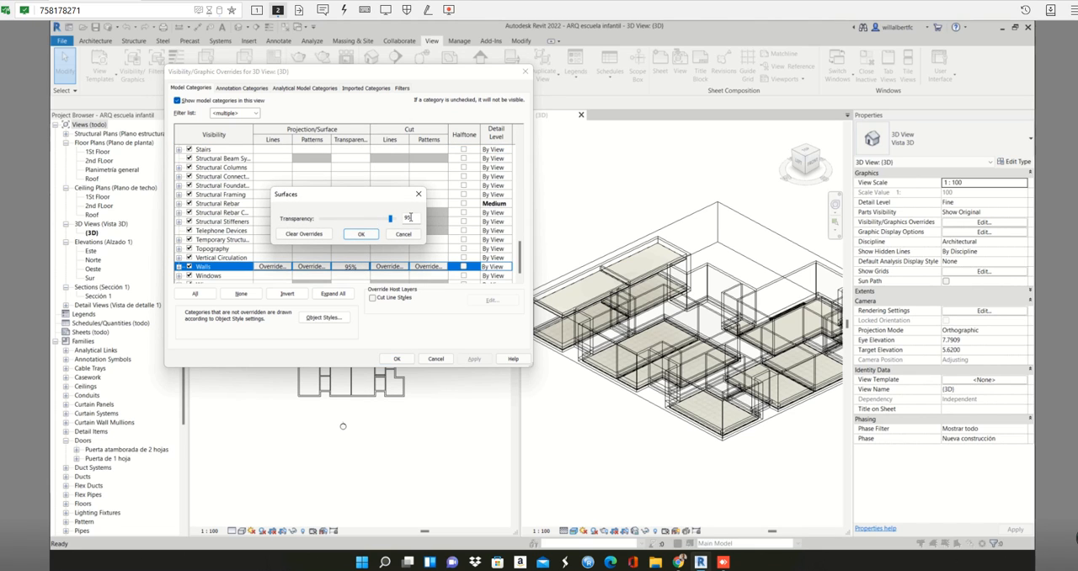
{"action": "type", "text": "50"}
{"action": "left_click", "coordinate": [368, 233]}
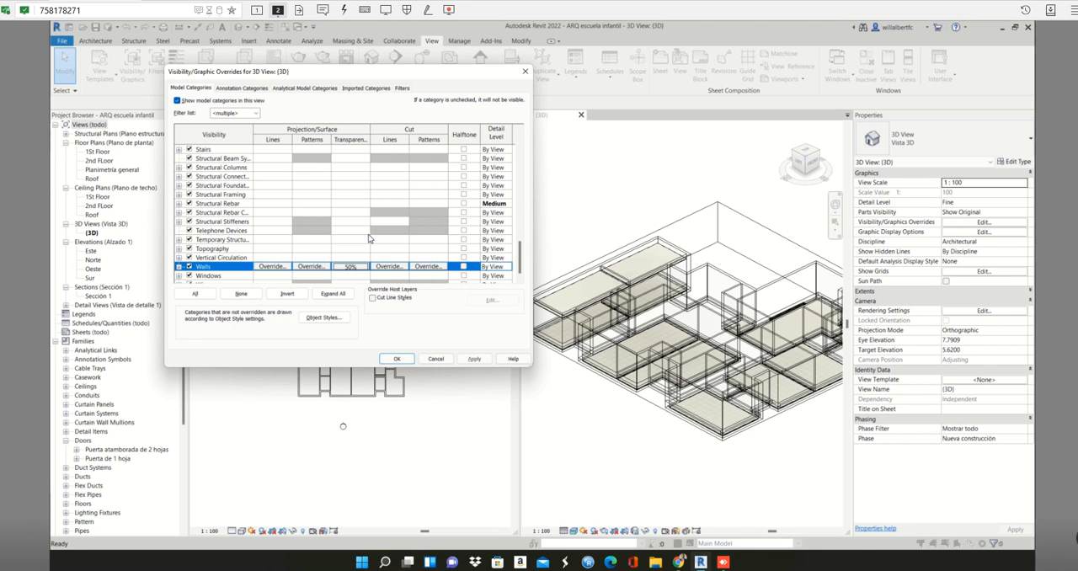
{"action": "left_click", "coordinate": [474, 358]}
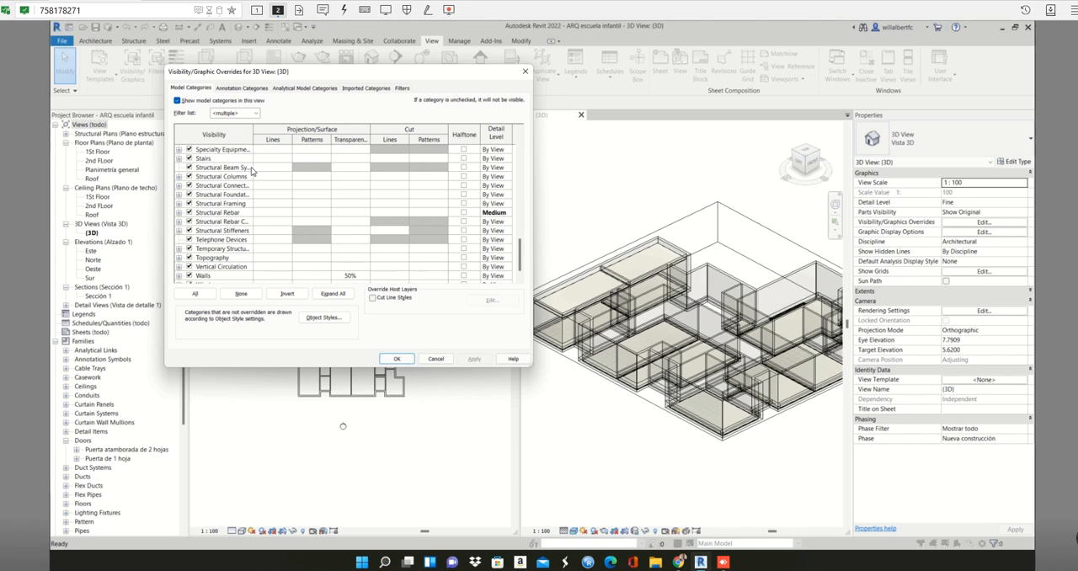
- Set the Walls category's surface transparency to 20% and apply it to the 3D view
{"action": "key", "text": "w"}
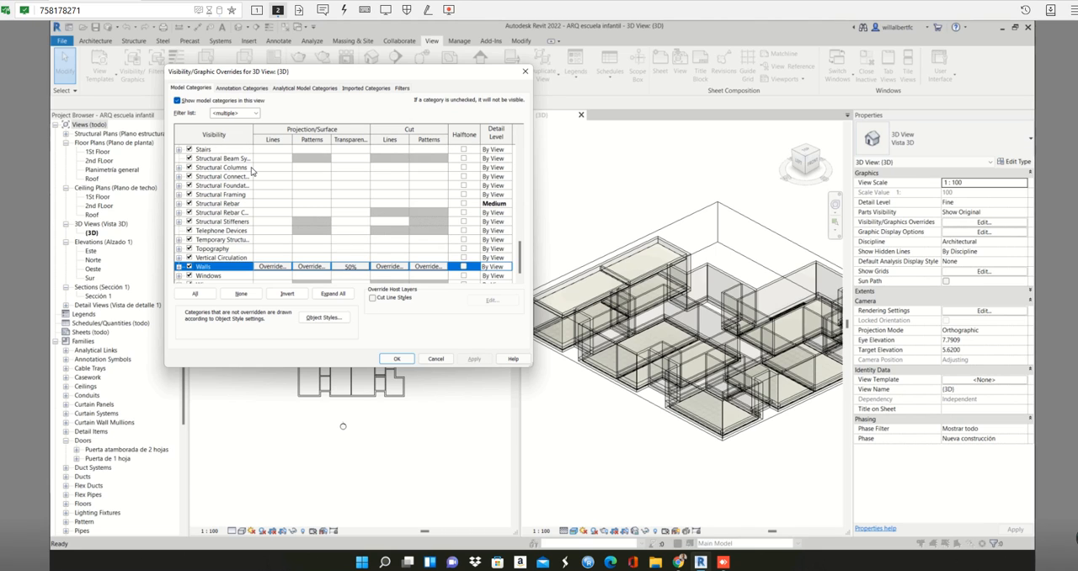
{"action": "left_click", "coordinate": [355, 267]}
{"action": "left_click_drag", "start_coordinate": [355, 222], "coordinate": [357, 224]}
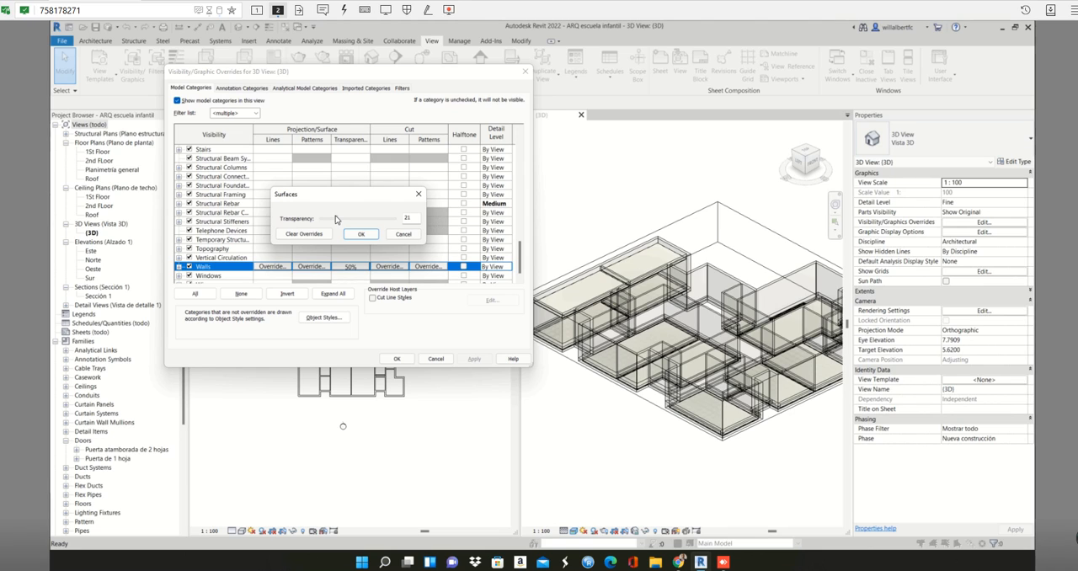
{"action": "left_click", "coordinate": [358, 234]}
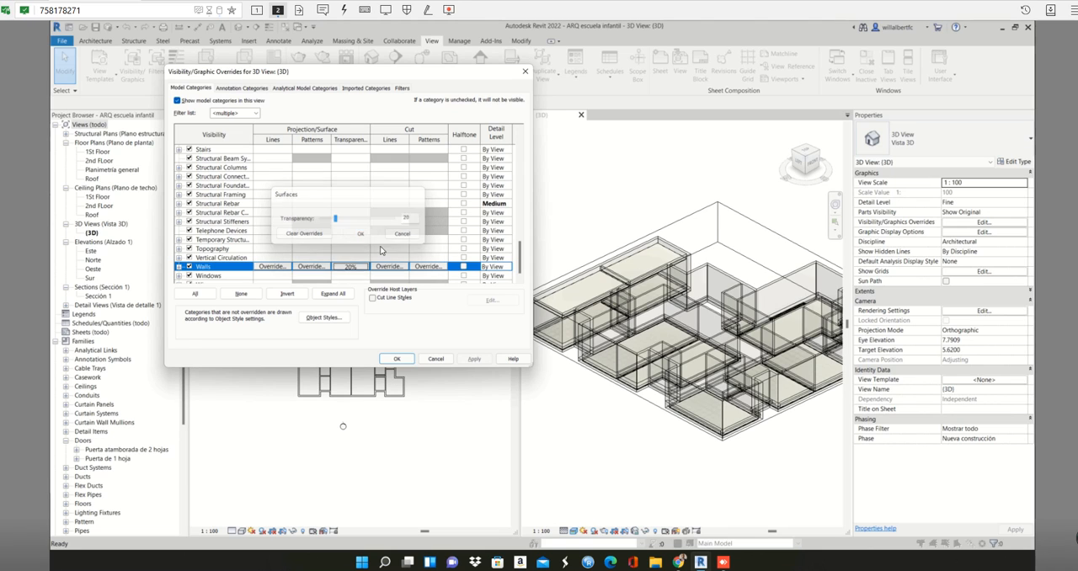
{"action": "left_click", "coordinate": [473, 359]}
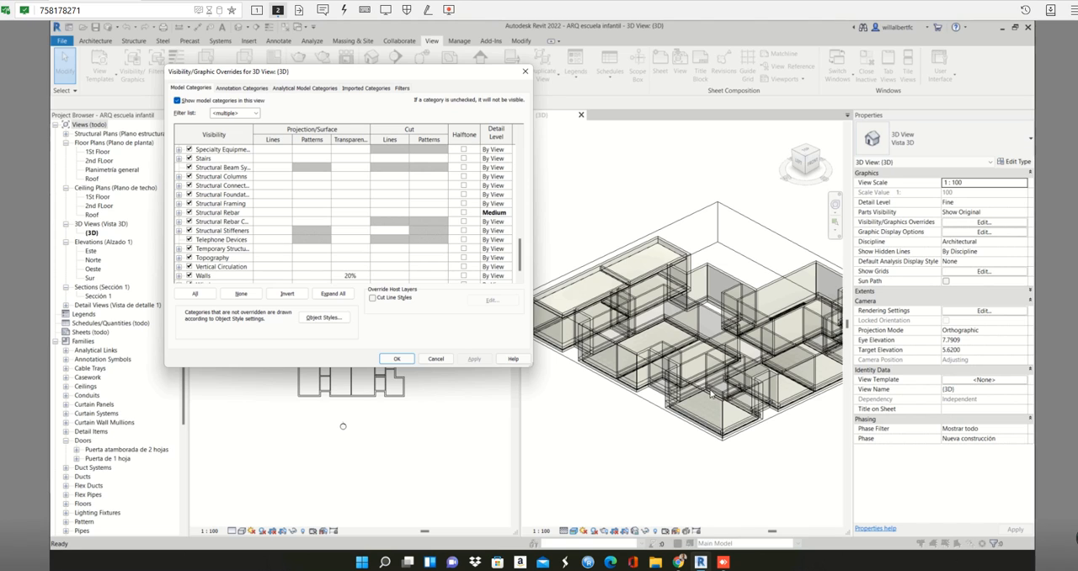
- Set the Floors category's surface transparency to 30%, apply it to the 3D view and close the overrides
{"action": "left_click", "coordinate": [294, 199]}
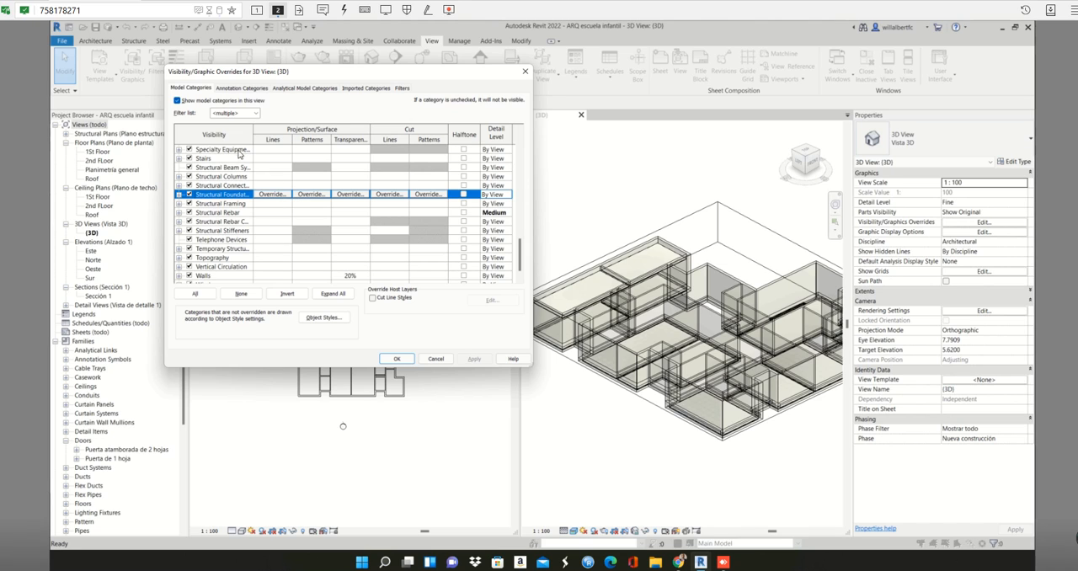
{"action": "type", "text": "fl"}
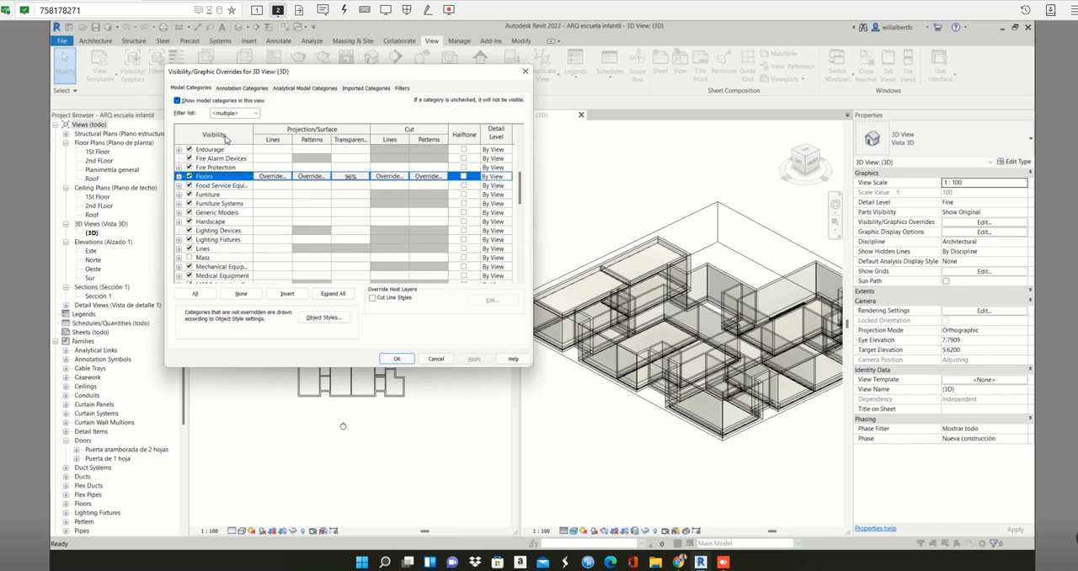
{"action": "left_click", "coordinate": [359, 177]}
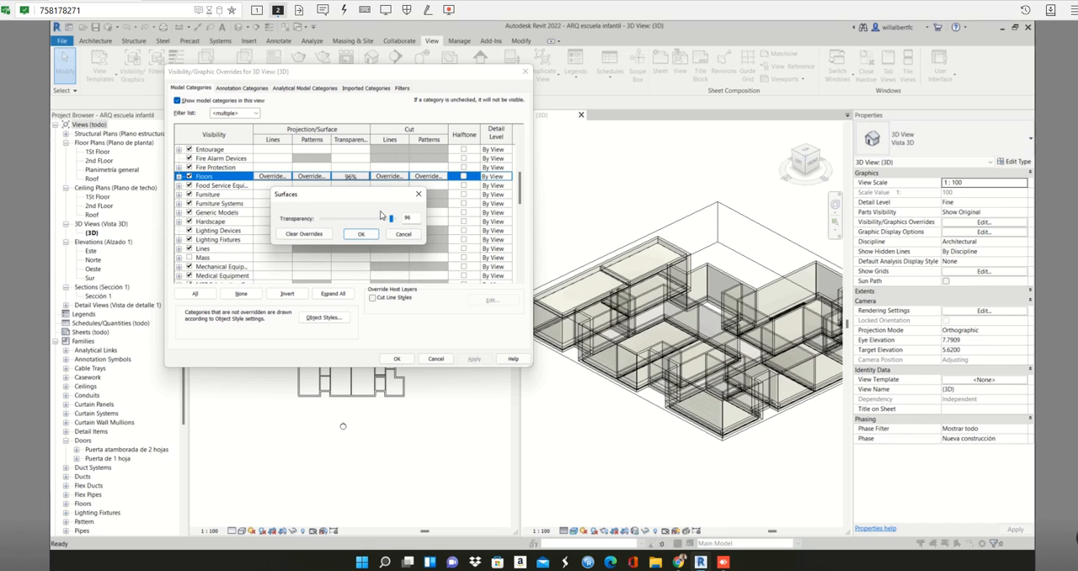
{"action": "left_click", "coordinate": [419, 218]}
{"action": "type", "text": "30"}
{"action": "left_click", "coordinate": [362, 234]}
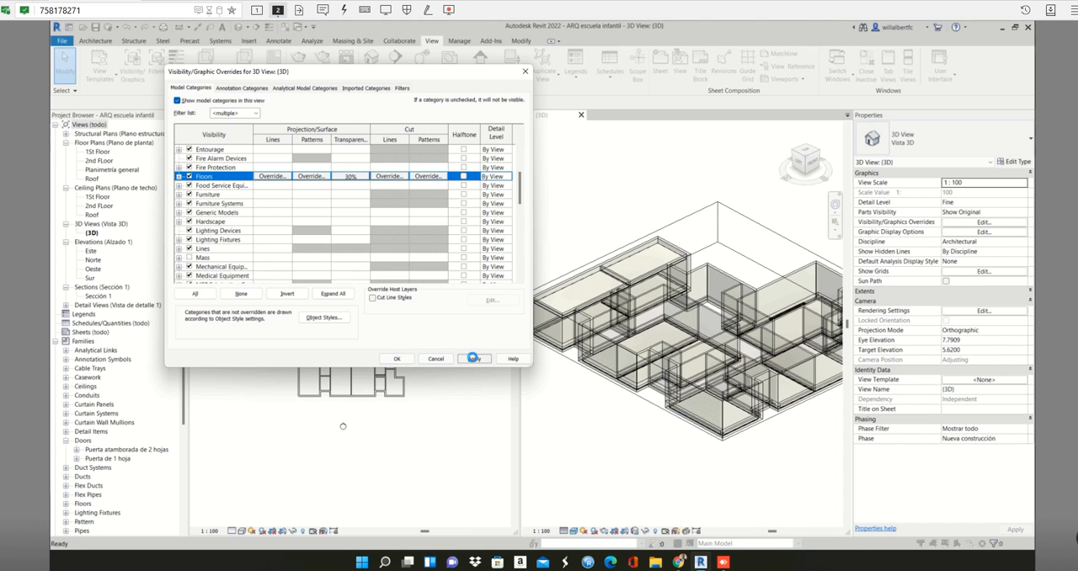
{"action": "left_click", "coordinate": [475, 359]}
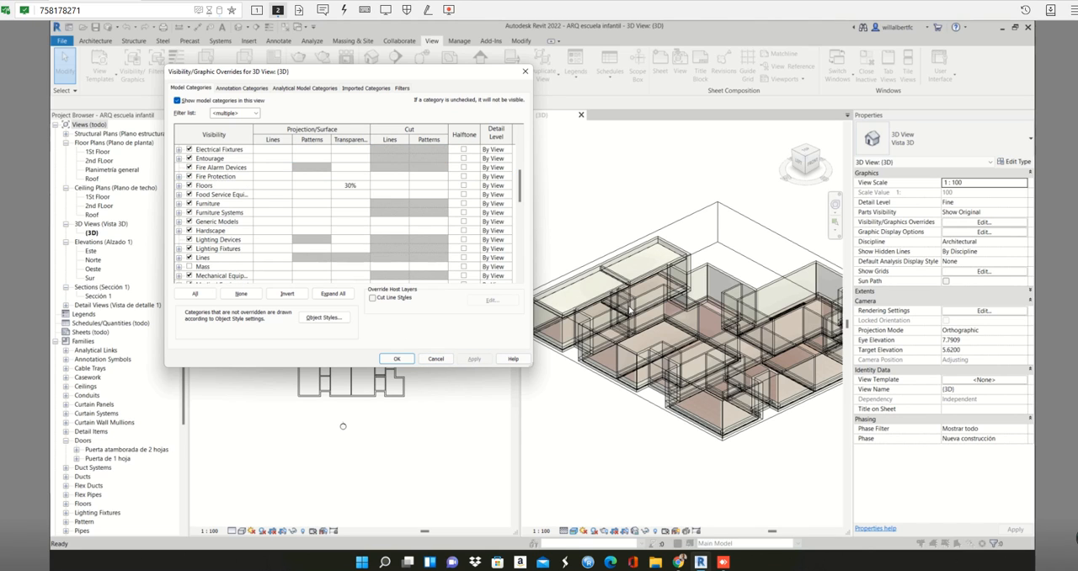
{"action": "left_click", "coordinate": [445, 359]}
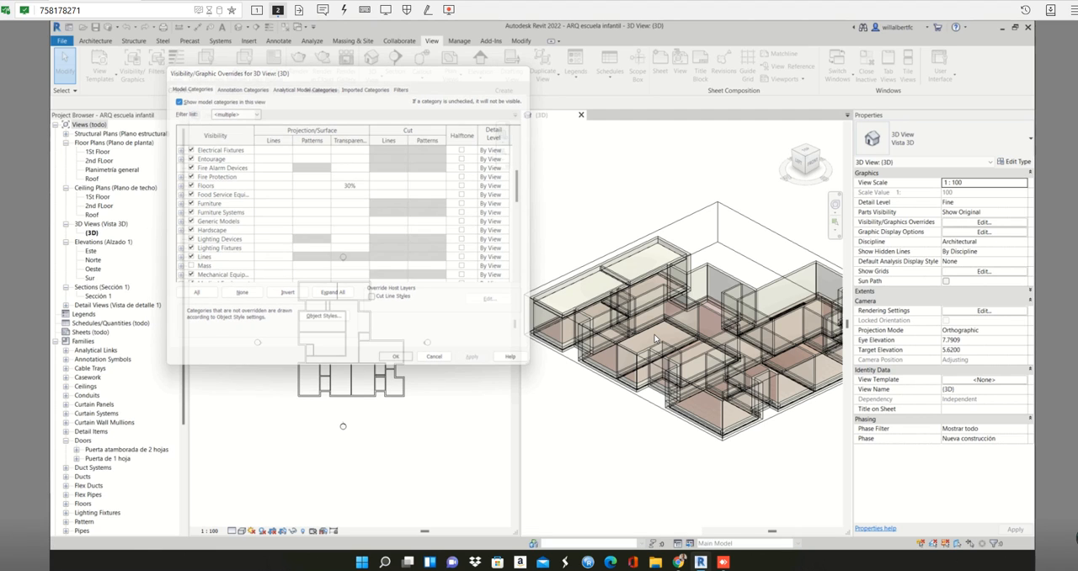
- Inspect the rooms through the transparent walls and set the 3D view's visual style to Consistent Colors
{"action": "scroll", "coordinate": [668, 334], "scroll_direction": "up", "scroll_amount": 1}
{"action": "scroll", "coordinate": [669, 334], "scroll_direction": "up", "scroll_amount": 1}
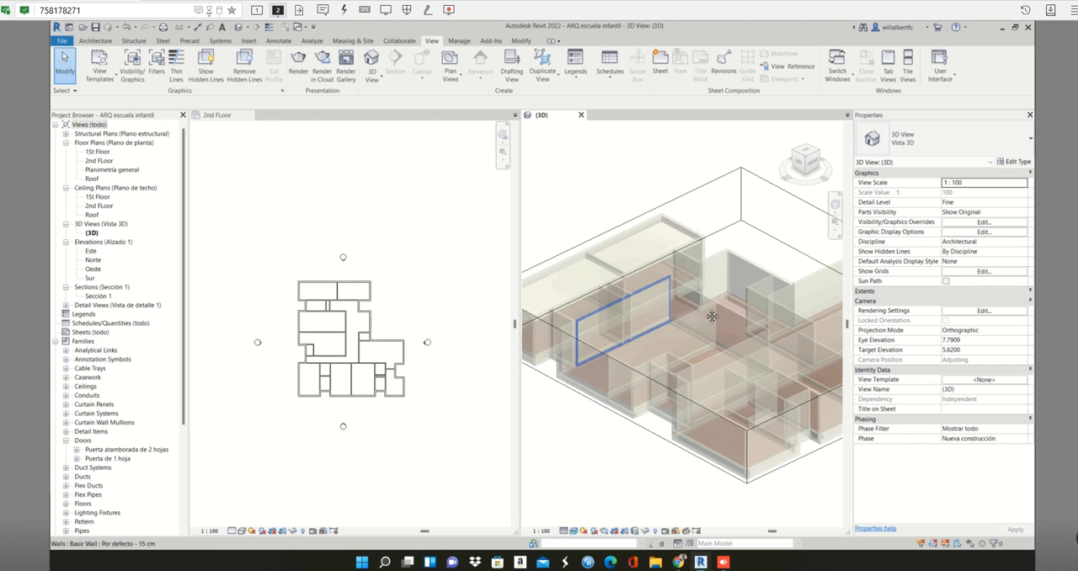
{"action": "scroll", "coordinate": [712, 316], "scroll_direction": "up", "scroll_amount": 1}
{"action": "scroll", "coordinate": [712, 317], "scroll_direction": "up", "scroll_amount": 1}
{"action": "middle_click_drag", "start_coordinate": [607, 349], "coordinate": [701, 321]}
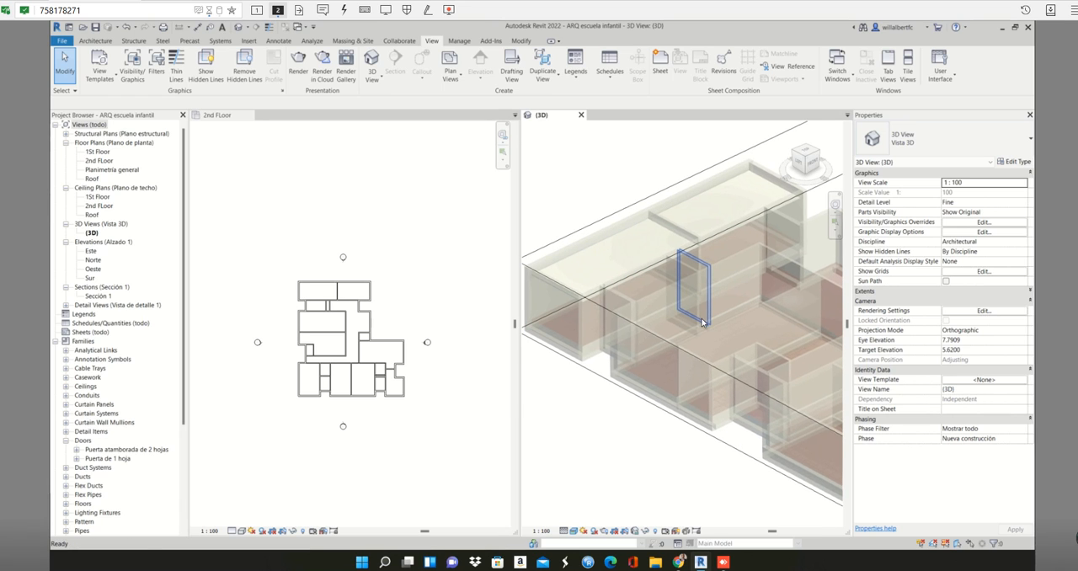
{"action": "scroll", "coordinate": [703, 321], "scroll_direction": "down", "scroll_amount": 2}
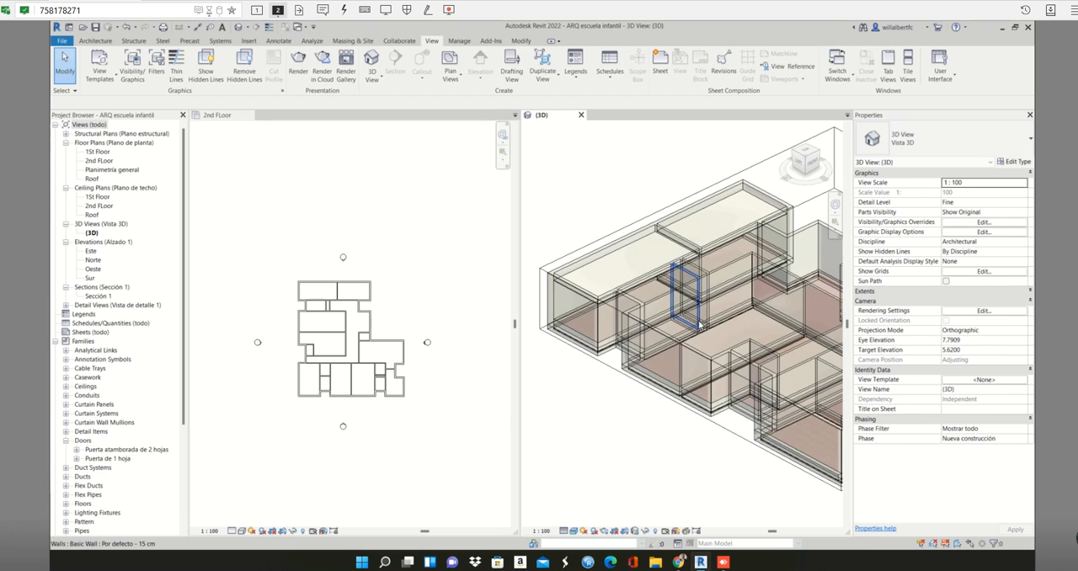
{"action": "middle_click_drag", "start_coordinate": [700, 323], "coordinate": [684, 341]}
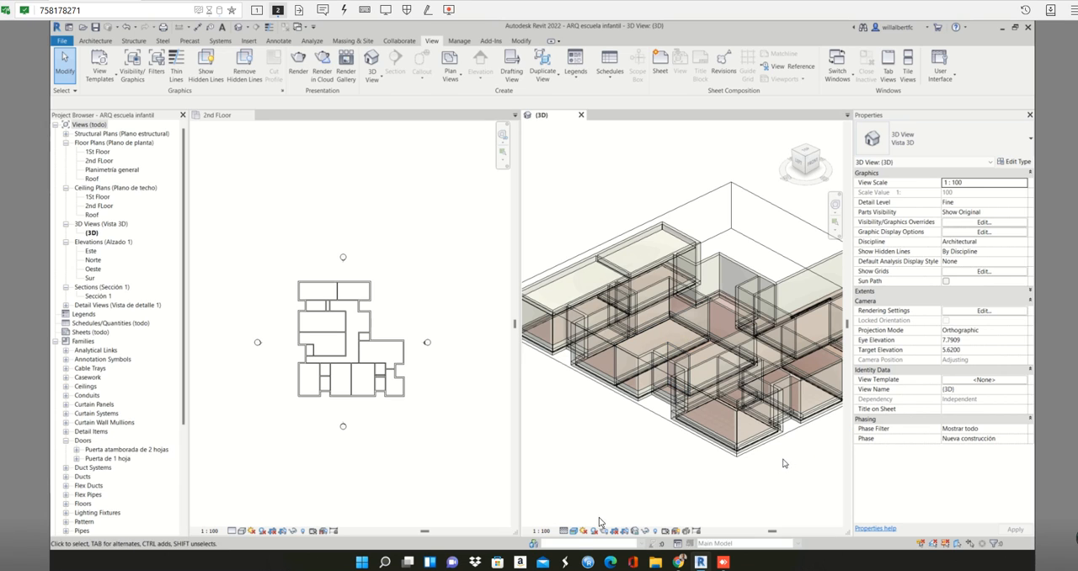
{"action": "left_click", "coordinate": [574, 531]}
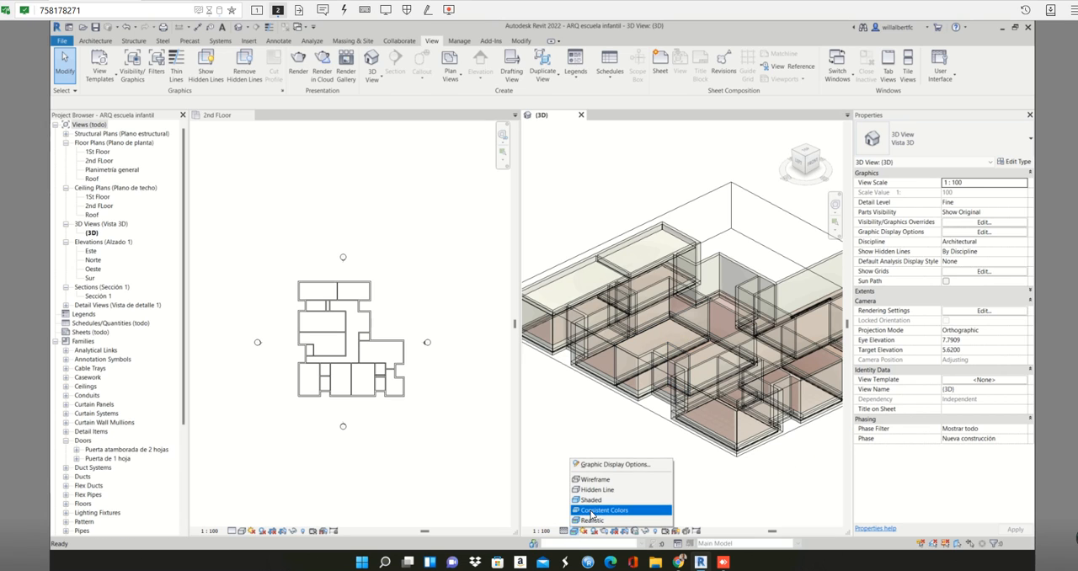
{"action": "left_click", "coordinate": [590, 511]}
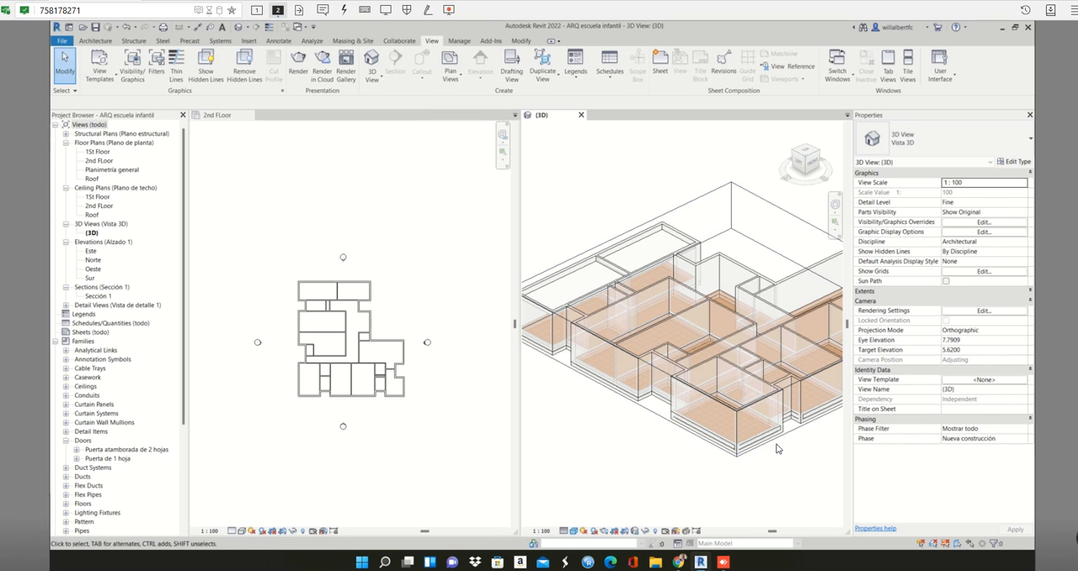
- Raise the bottom face of the section box slightly so it cuts off the floors beneath the second-floor rooms
{"action": "left_click", "coordinate": [782, 434]}
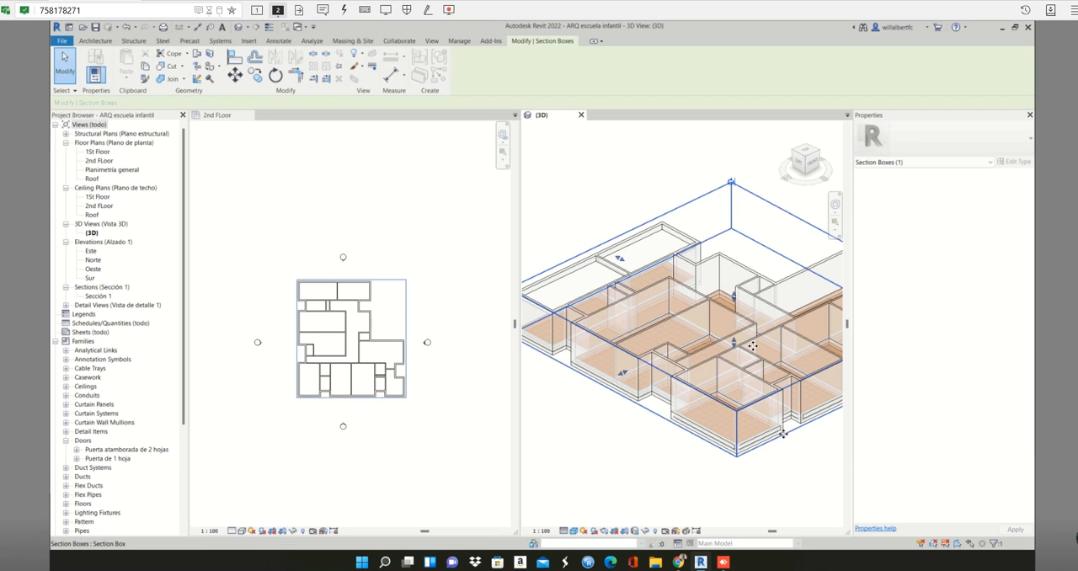
{"action": "left_click_drag", "start_coordinate": [735, 333], "coordinate": [736, 331]}
{"action": "left_click", "coordinate": [678, 461]}
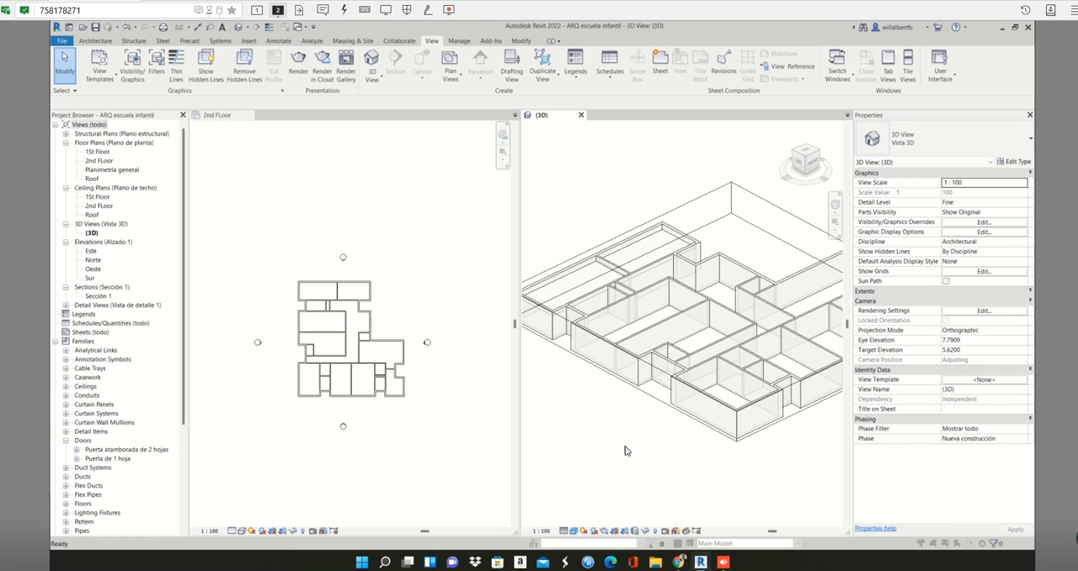
- Open the 3D view's visibility and graphic overrides and check the Ceilings category's surface transparency
{"action": "key", "text": "v"}
{"action": "key", "text": "g"}
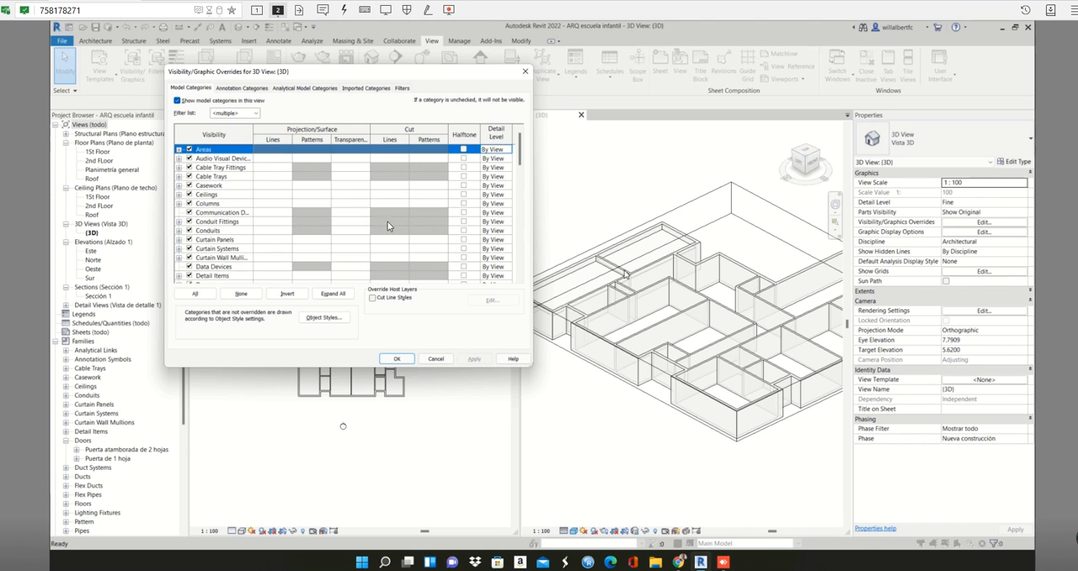
{"action": "left_click", "coordinate": [228, 177]}
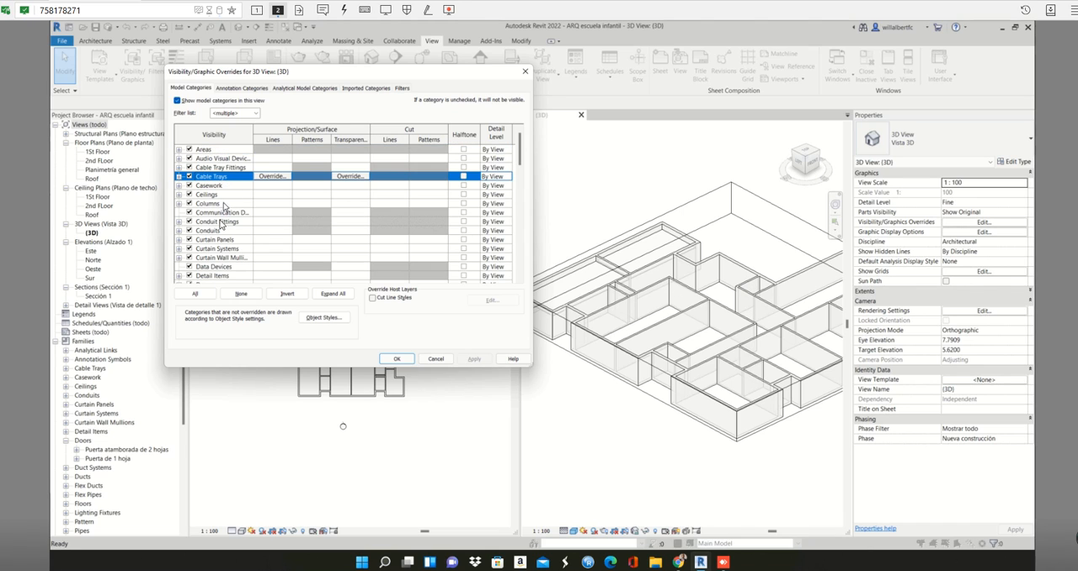
{"action": "left_click", "coordinate": [223, 240]}
{"action": "left_click", "coordinate": [227, 275]}
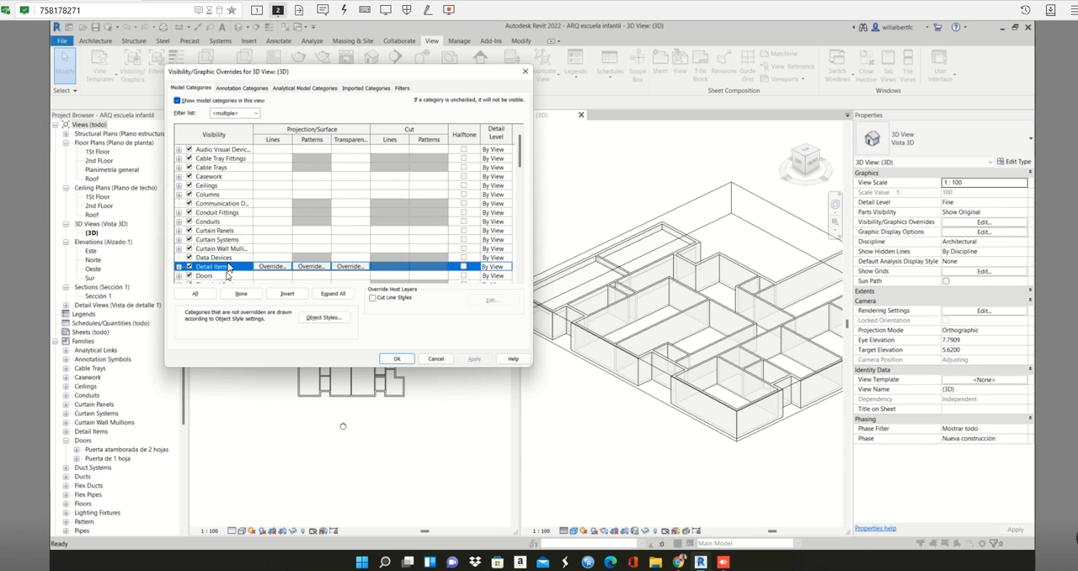
{"action": "scroll", "coordinate": [229, 265], "scroll_direction": "down", "scroll_amount": 1}
{"action": "left_click", "coordinate": [237, 159]}
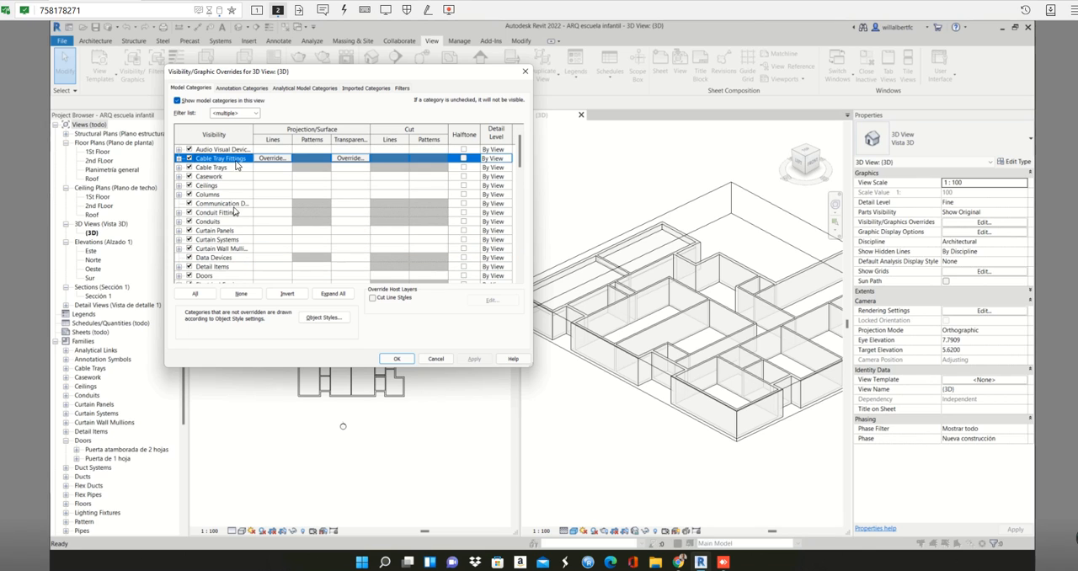
{"action": "left_click", "coordinate": [229, 185]}
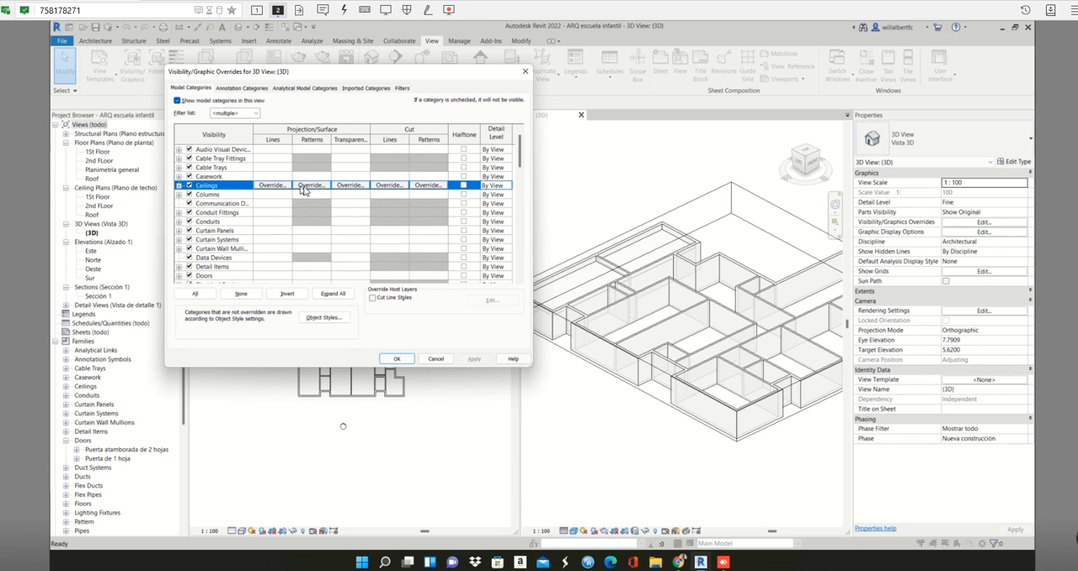
{"action": "left_click", "coordinate": [348, 185]}
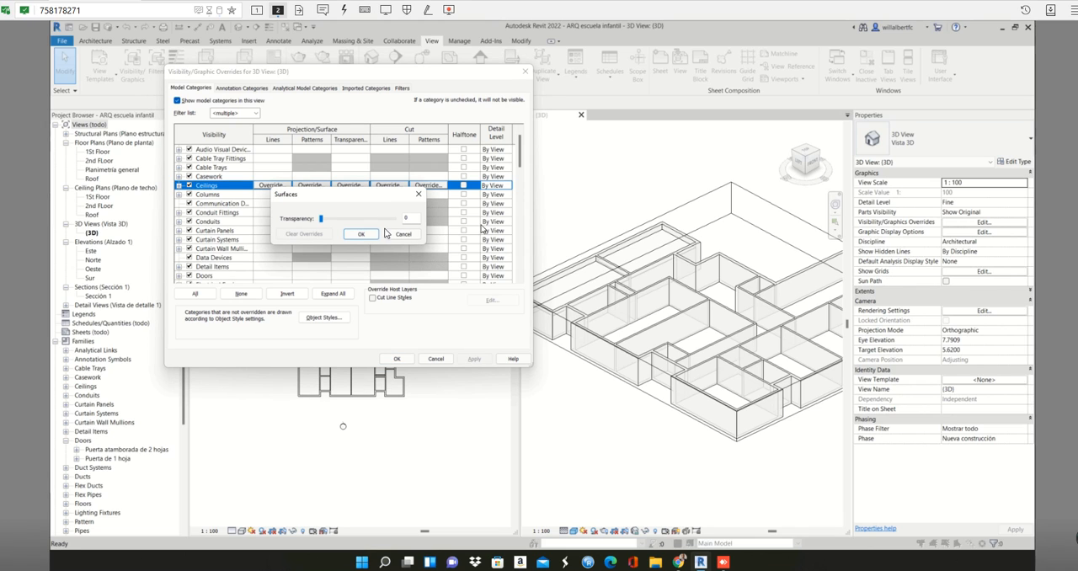
{"action": "left_click", "coordinate": [418, 195]}
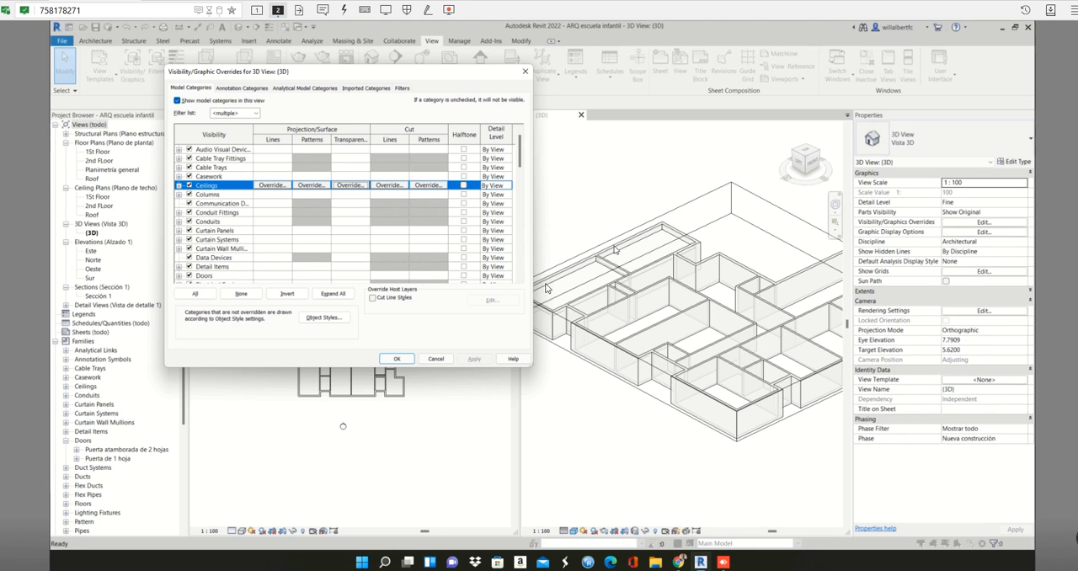
- Reset the Walls category's surface transparency to 0 and apply the override to the 3D view
{"action": "left_click", "coordinate": [191, 239]}
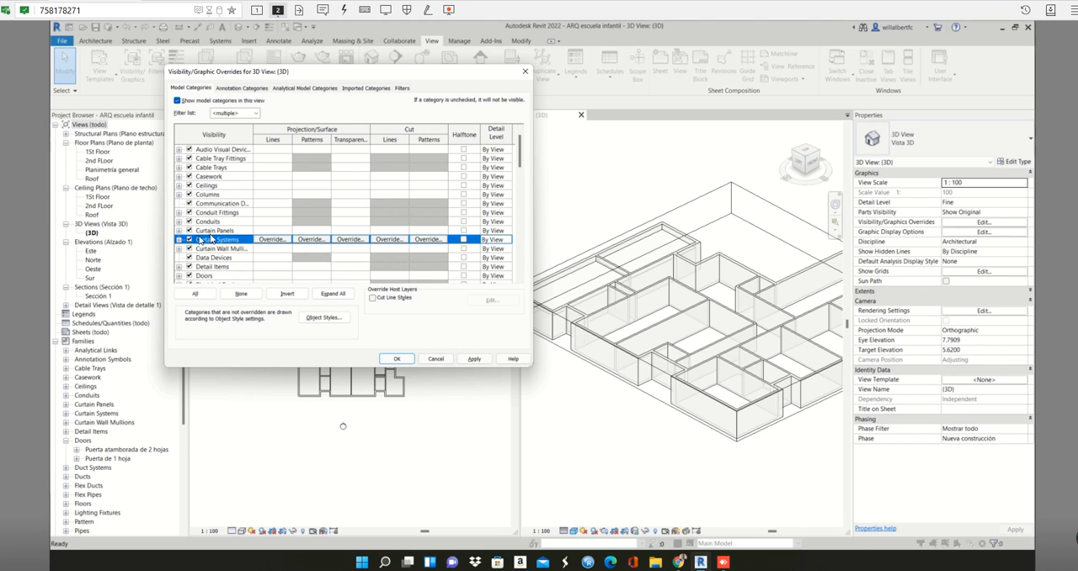
{"action": "key", "text": "w"}
{"action": "left_click", "coordinate": [347, 267]}
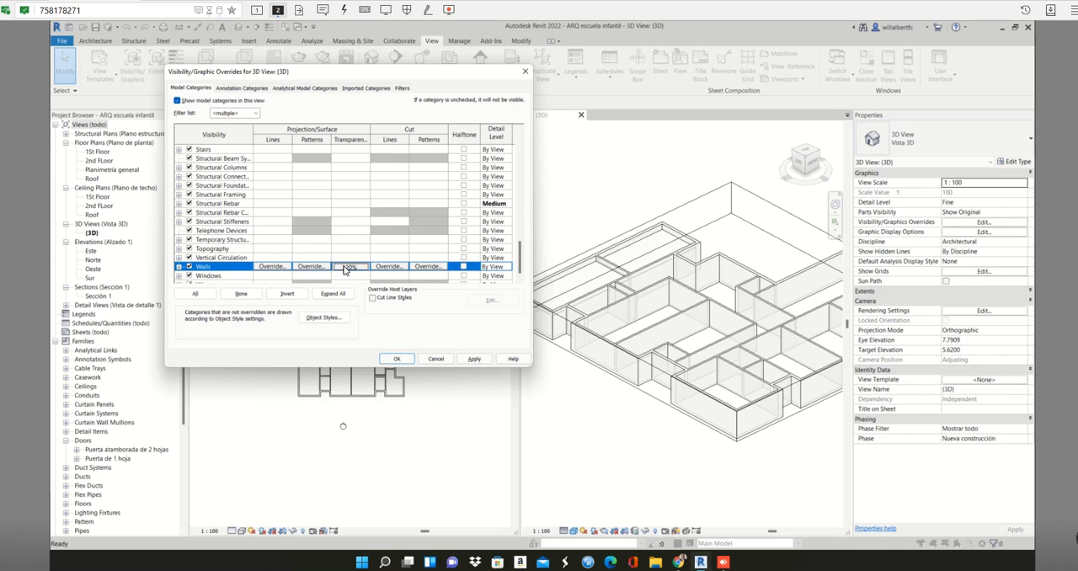
{"action": "left_click", "coordinate": [347, 267]}
{"action": "left_click_drag", "start_coordinate": [336, 220], "coordinate": [309, 221]}
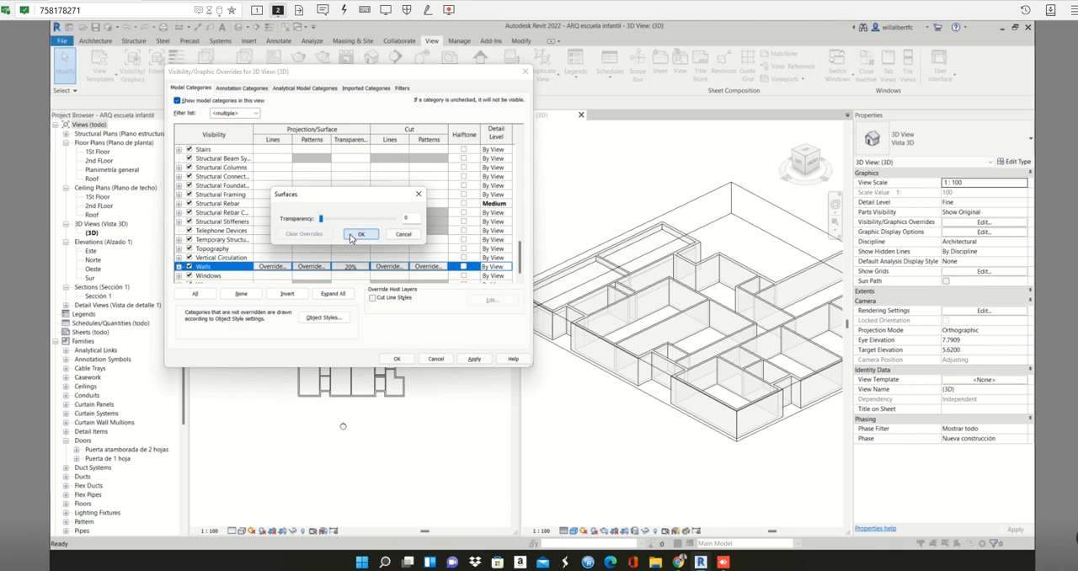
{"action": "left_click", "coordinate": [360, 234]}
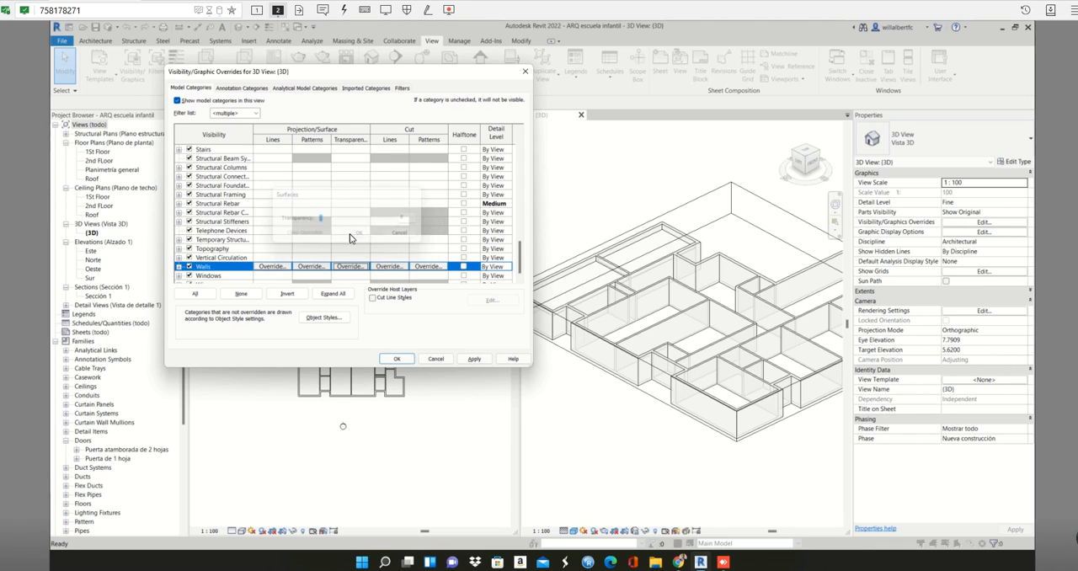
{"action": "left_click", "coordinate": [474, 359]}
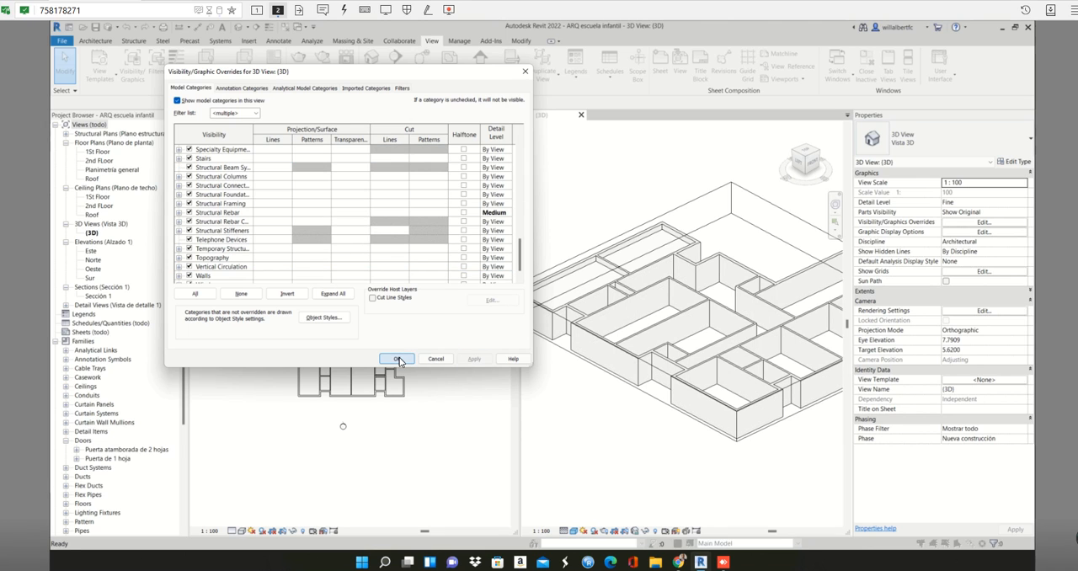
{"action": "left_click", "coordinate": [397, 359]}
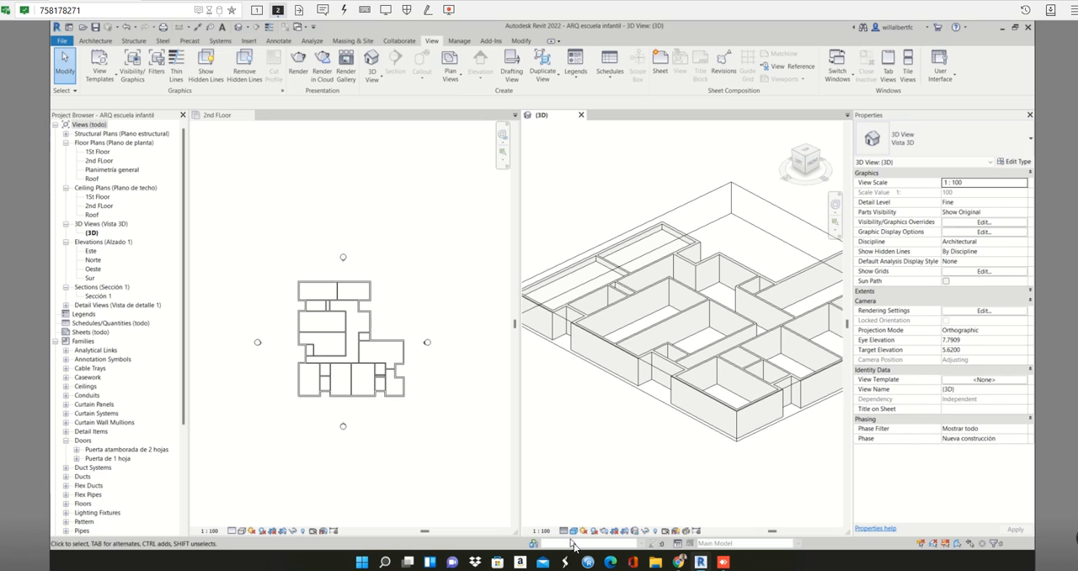
- Set the 3D view's visual style to Realistic and inspect the rooms with ceilings in the sectioned model
{"action": "left_click", "coordinate": [574, 531]}
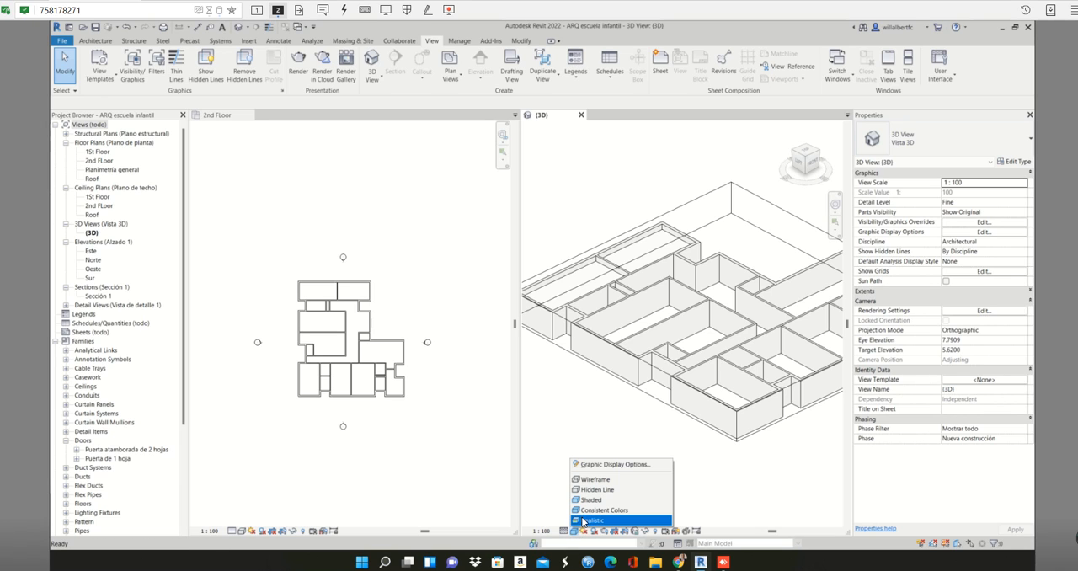
{"action": "left_click", "coordinate": [584, 520]}
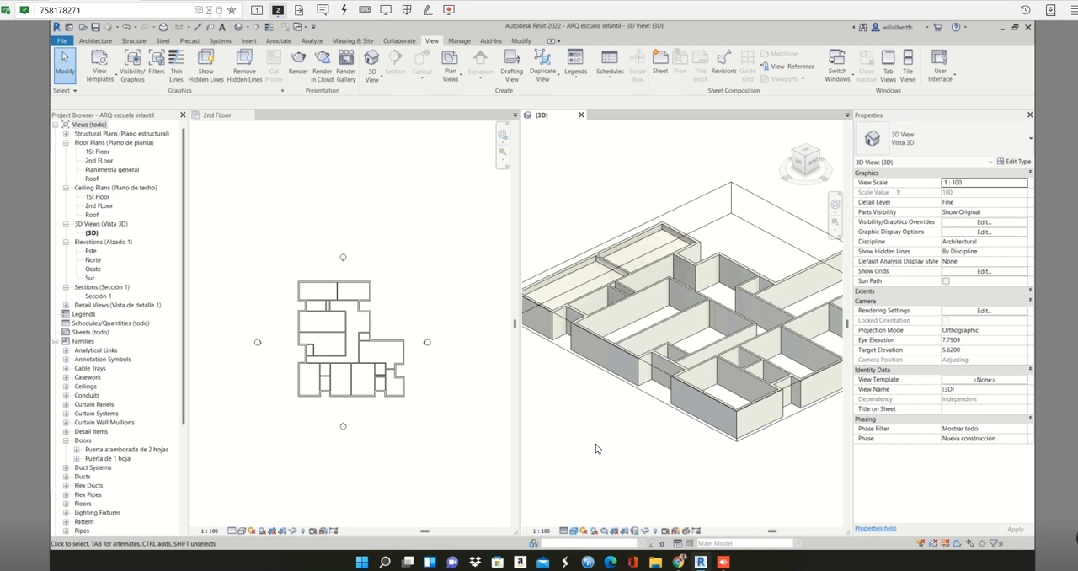
{"action": "middle_click_drag", "start_coordinate": [726, 398], "coordinate": [680, 371], "text": "shift"}
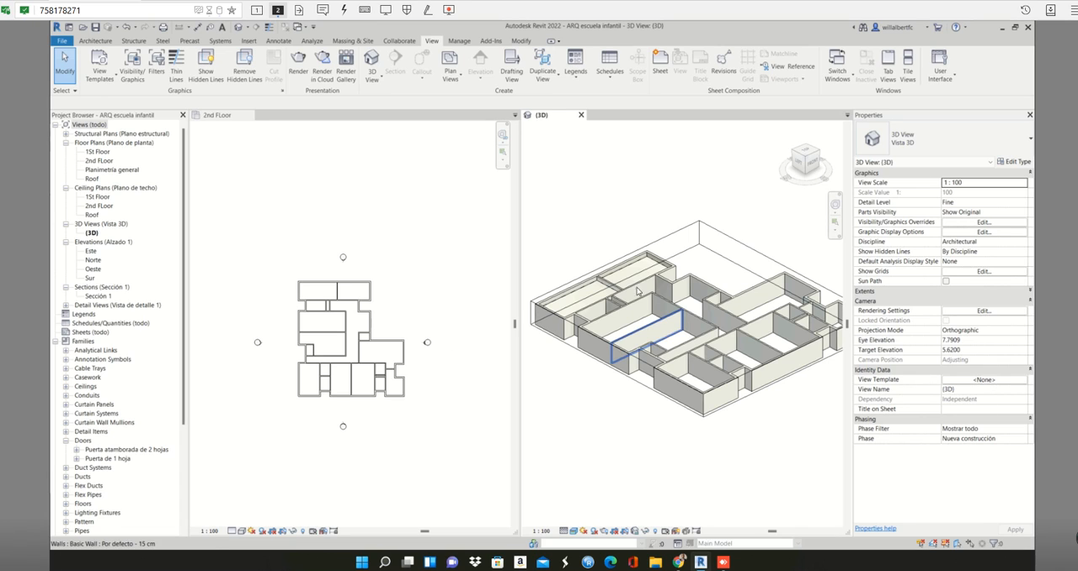
{"action": "scroll", "coordinate": [736, 364], "scroll_direction": "up", "scroll_amount": 4}
{"action": "scroll", "coordinate": [736, 365], "scroll_direction": "up", "scroll_amount": 3}
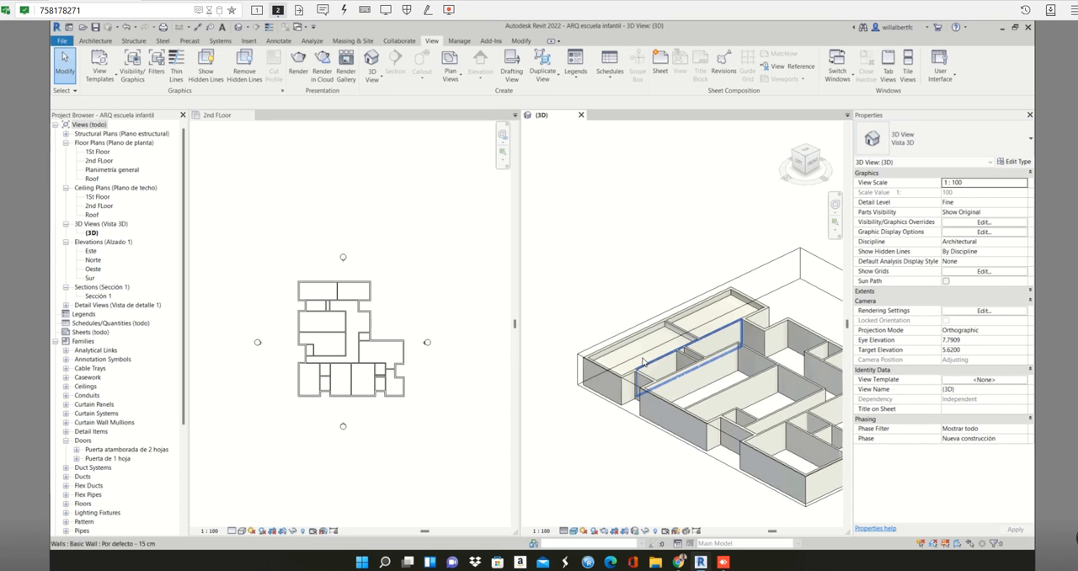
- In the 2nd FLoor ceiling plan, place an automatic Techo de PYL ceiling in the small room just below the upper-left room
{"action": "double_click", "coordinate": [99, 205]}
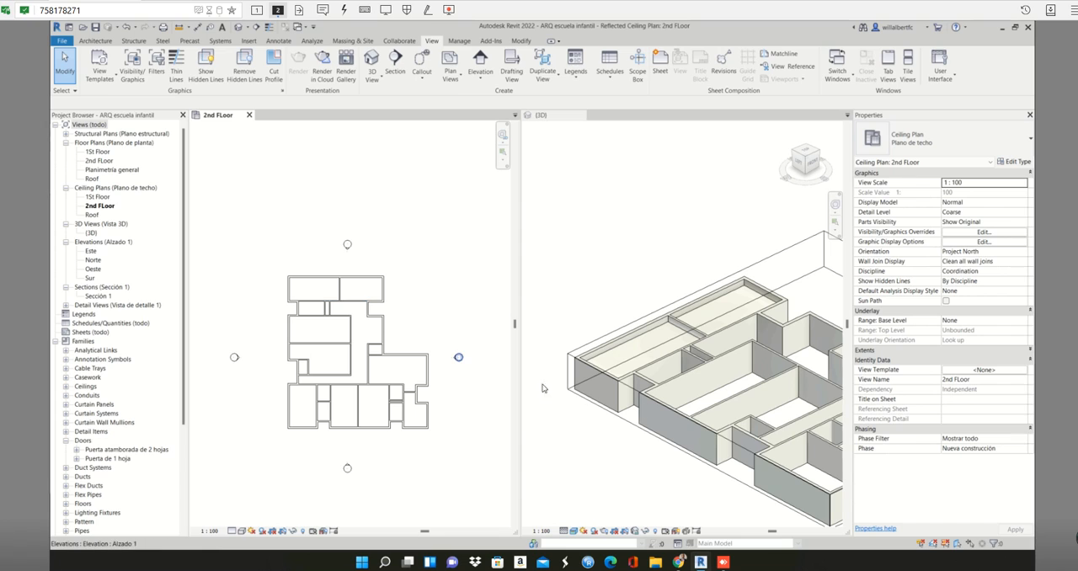
{"action": "left_click", "coordinate": [316, 293]}
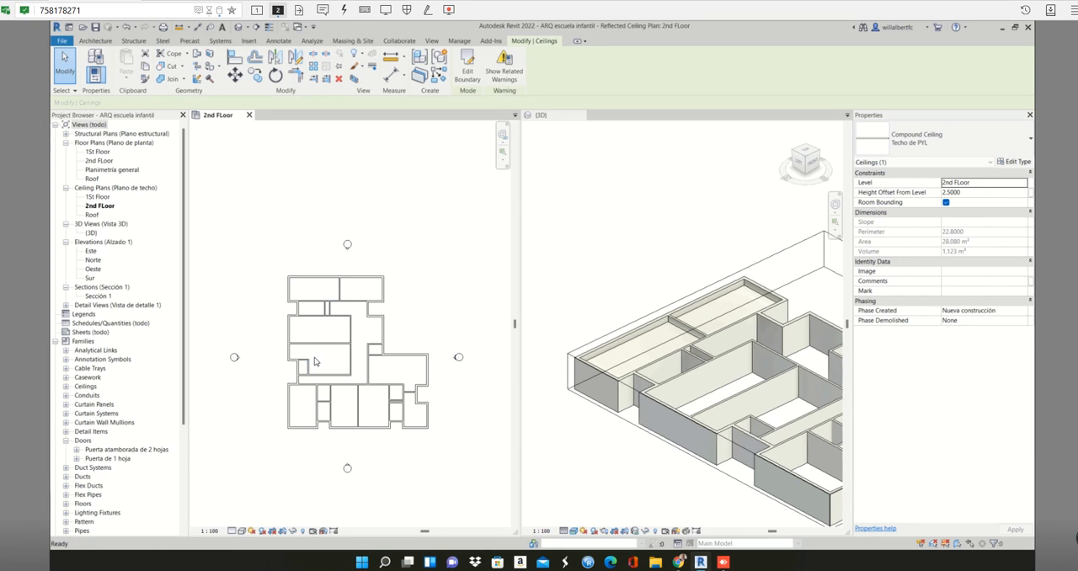
{"action": "key", "text": "c"}
{"action": "key", "text": "s"}
{"action": "scroll", "coordinate": [322, 308], "scroll_direction": "up", "scroll_amount": 2}
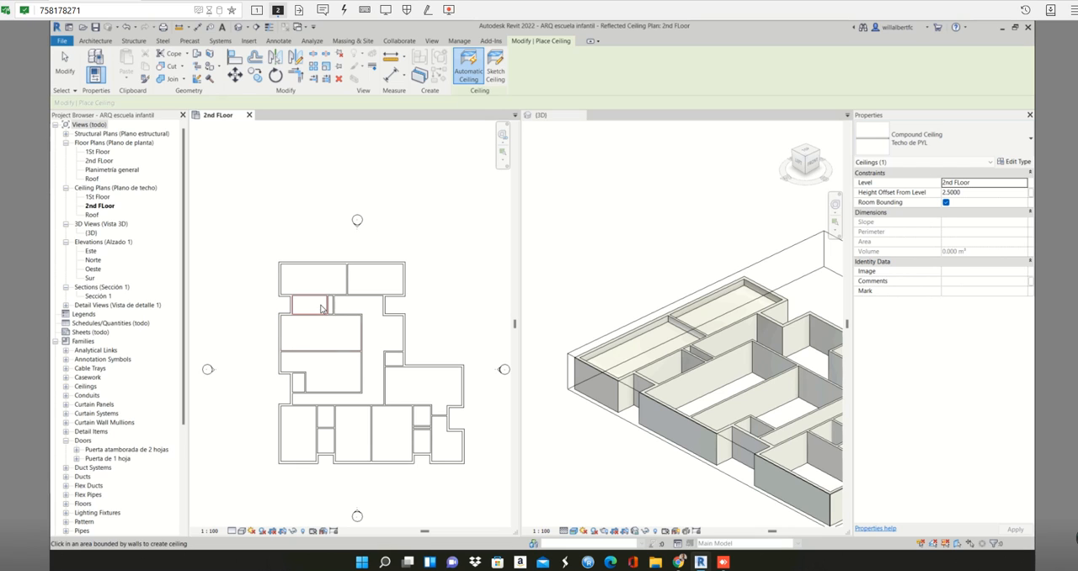
{"action": "left_click", "coordinate": [322, 308]}
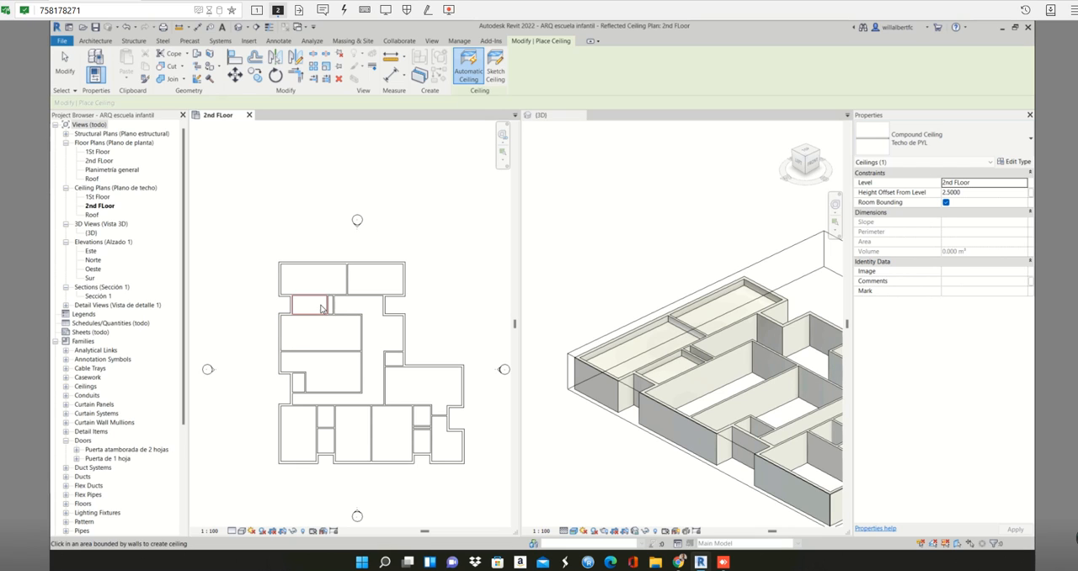
- Place automatic Techo de PYL ceilings in the winding corridor and the two large rooms beside it on the 2nd FLoor ceiling plan
{"action": "left_click", "coordinate": [364, 308]}
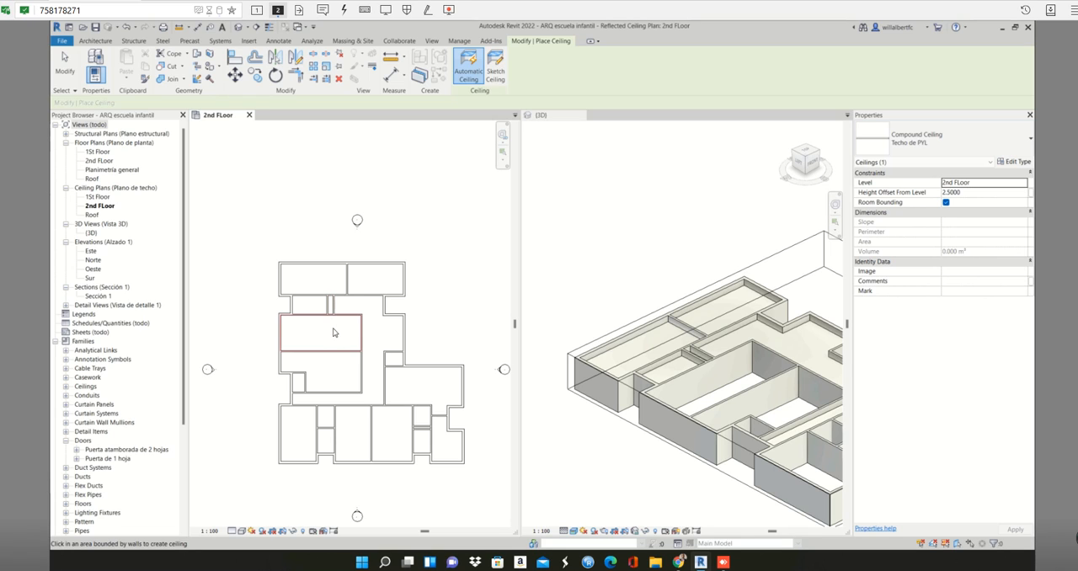
{"action": "left_click", "coordinate": [335, 331]}
{"action": "left_click", "coordinate": [328, 373]}
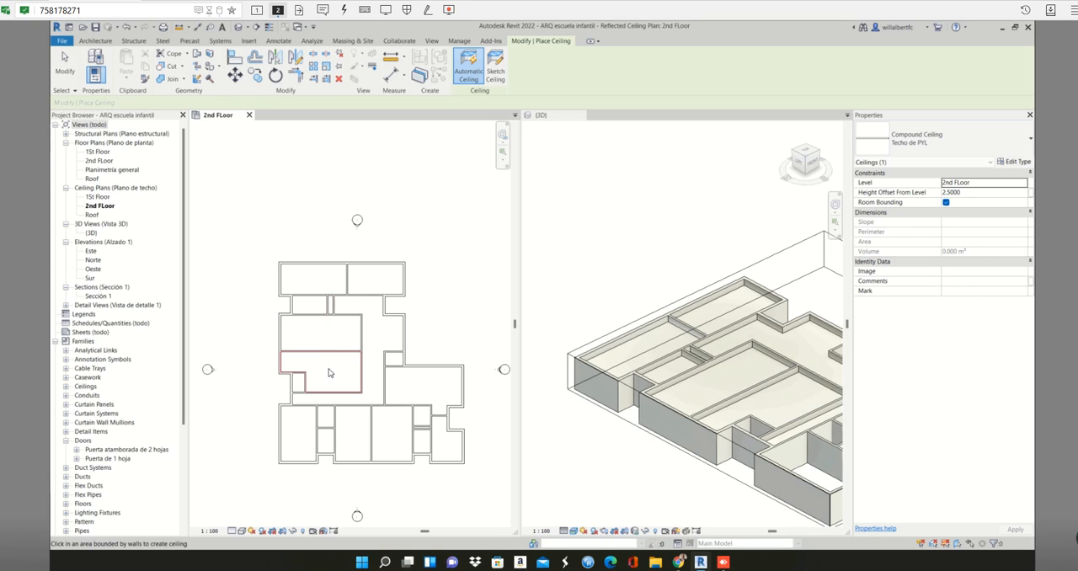
{"action": "scroll", "coordinate": [825, 377], "scroll_direction": "down", "scroll_amount": 2}
{"action": "left_click", "coordinate": [716, 385]}
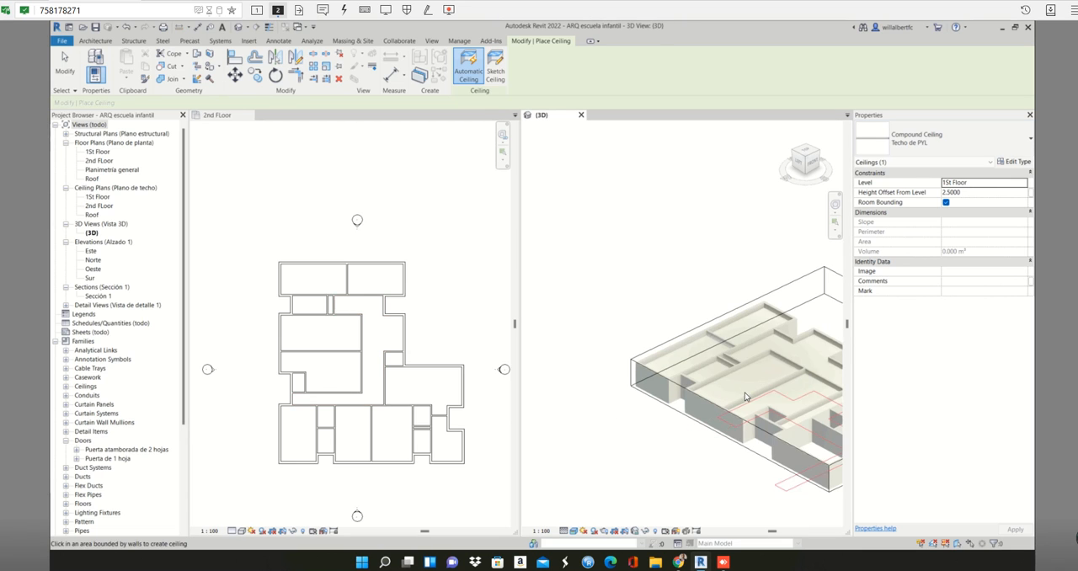
{"action": "middle_click_drag", "start_coordinate": [647, 467], "coordinate": [586, 439], "text": "shift"}
{"action": "middle_click_drag", "start_coordinate": [574, 430], "coordinate": [600, 435], "text": "shift"}
{"action": "middle_click_drag", "start_coordinate": [705, 418], "coordinate": [691, 351], "text": "shift"}
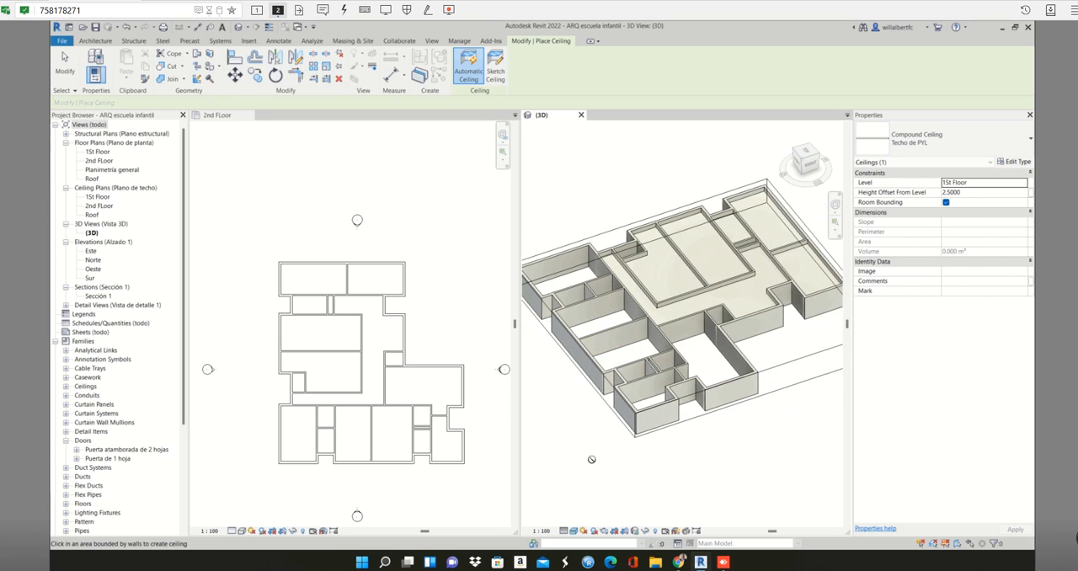
{"action": "key", "text": "Escape"}
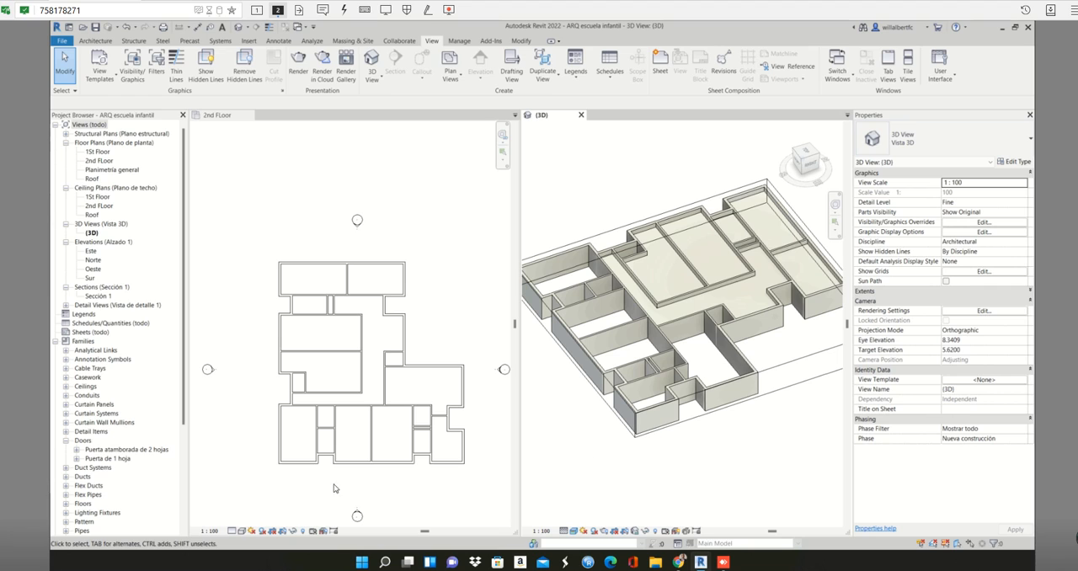
- Place automatic Techo de PYL ceilings in the plan's lower row: the lower-left room, the two small stacked rooms beside it and the two adjoining larger rooms
{"action": "left_click", "coordinate": [289, 436]}
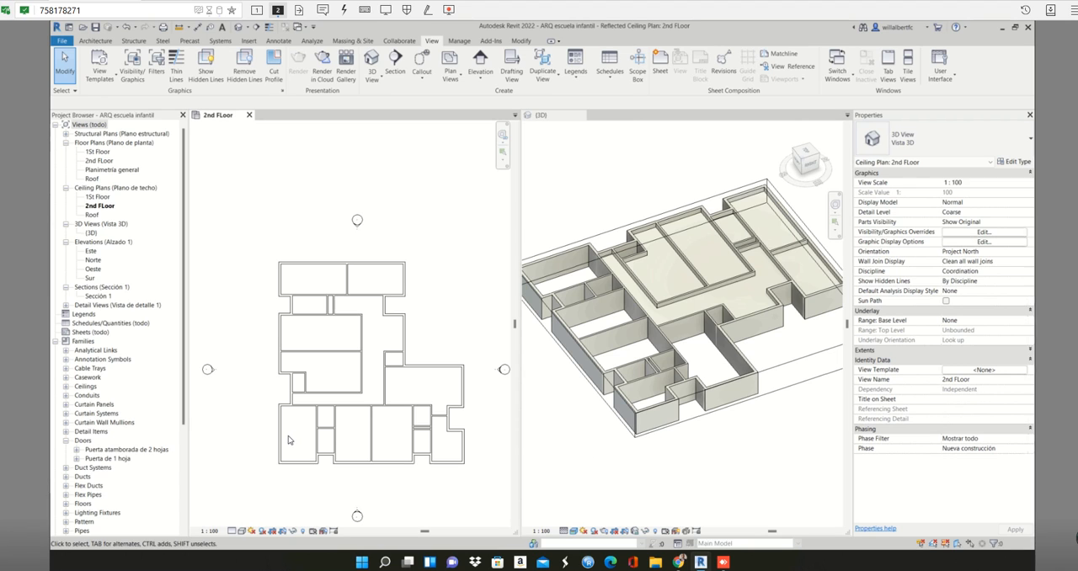
{"action": "left_click", "coordinate": [332, 367]}
{"action": "key", "text": "c"}
{"action": "key", "text": "s"}
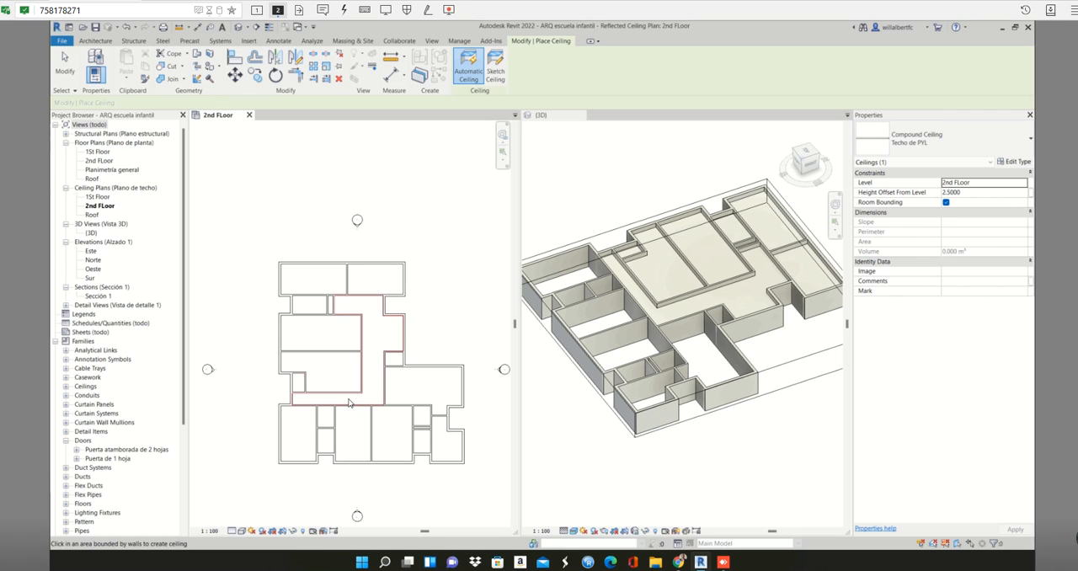
{"action": "left_click", "coordinate": [307, 440]}
{"action": "left_click", "coordinate": [329, 422]}
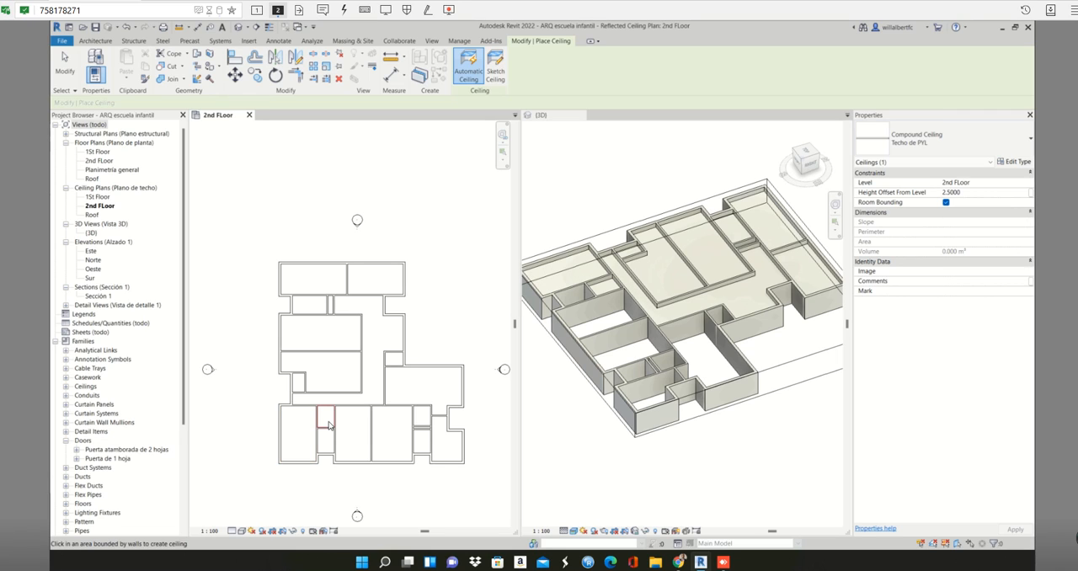
{"action": "left_click", "coordinate": [330, 434]}
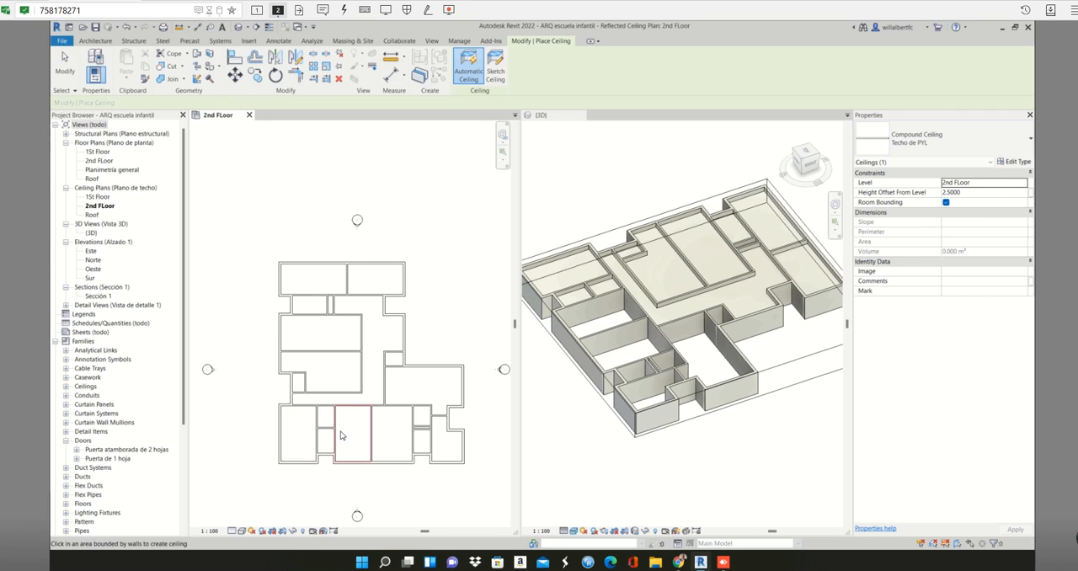
{"action": "left_click", "coordinate": [341, 435]}
{"action": "left_click", "coordinate": [387, 431]}
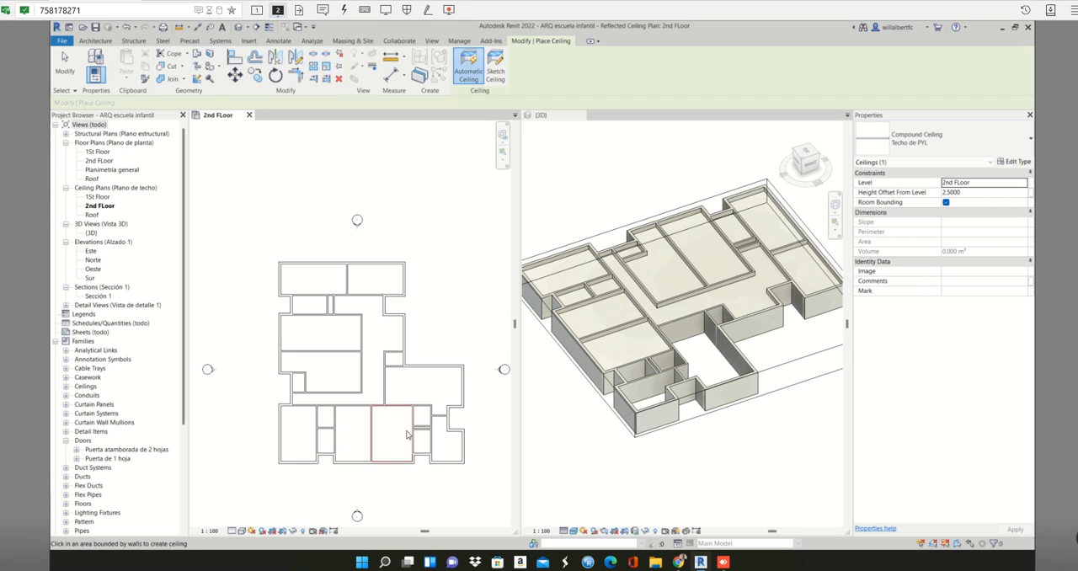
- Place automatic ceilings in the second pair of small stacked rooms, the lower-right corner room and the large room above it
{"action": "left_click", "coordinate": [424, 419]}
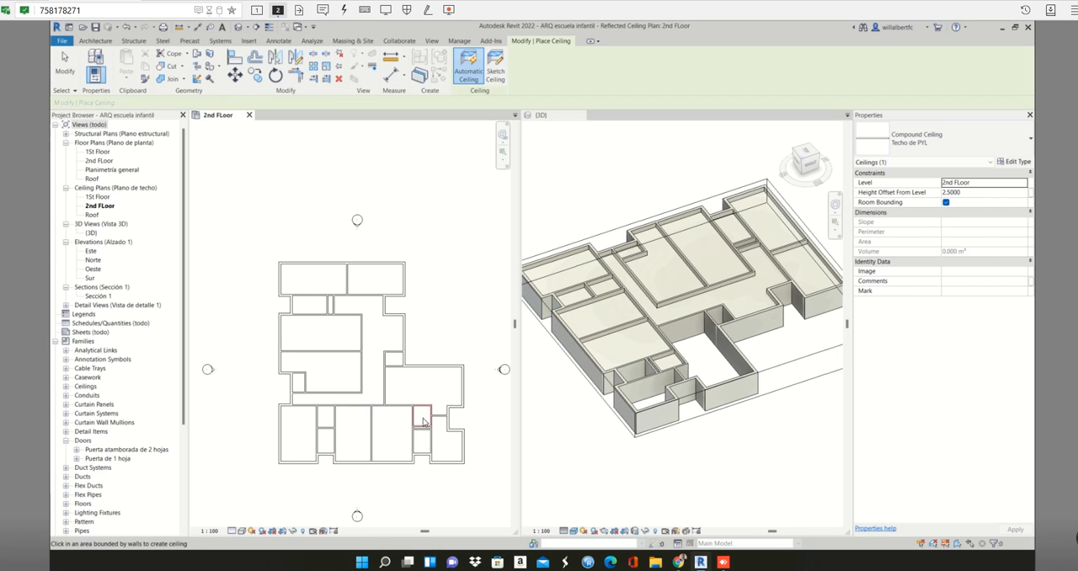
{"action": "scroll", "coordinate": [424, 426], "scroll_direction": "up", "scroll_amount": 2}
{"action": "scroll", "coordinate": [424, 434], "scroll_direction": "up", "scroll_amount": 1}
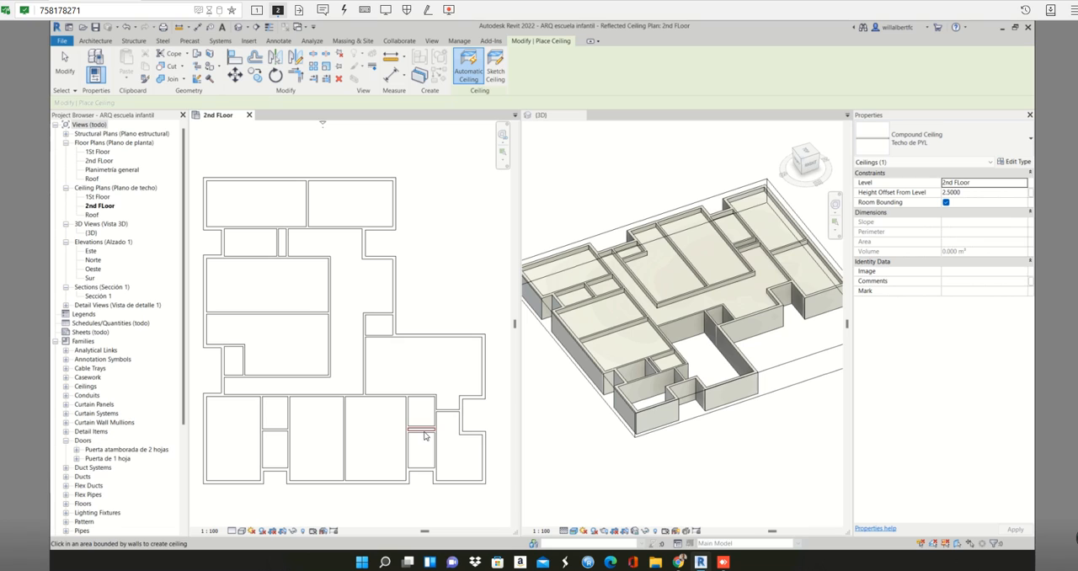
{"action": "left_click", "coordinate": [427, 450]}
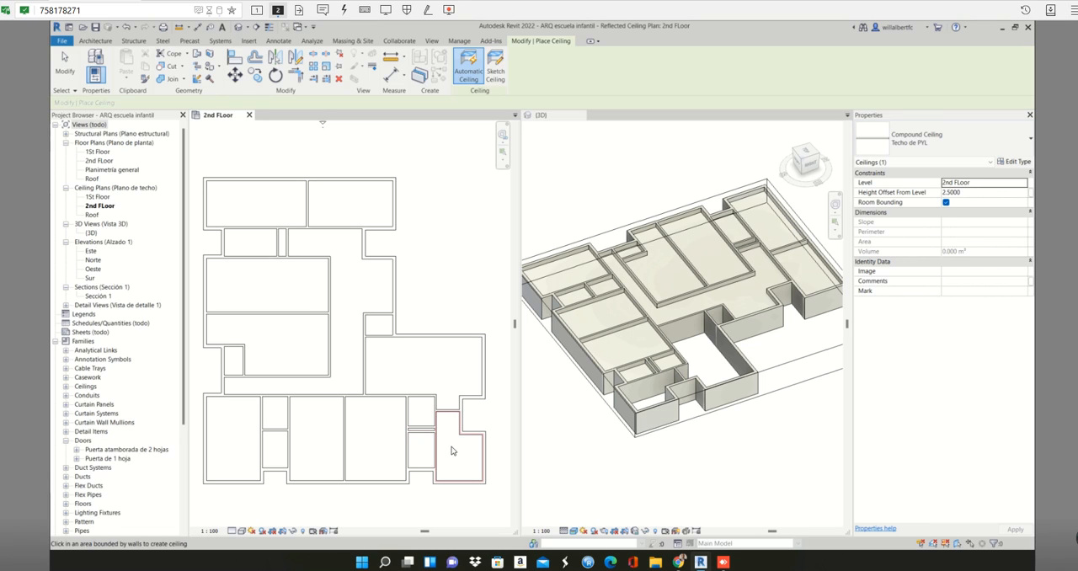
{"action": "left_click", "coordinate": [451, 450]}
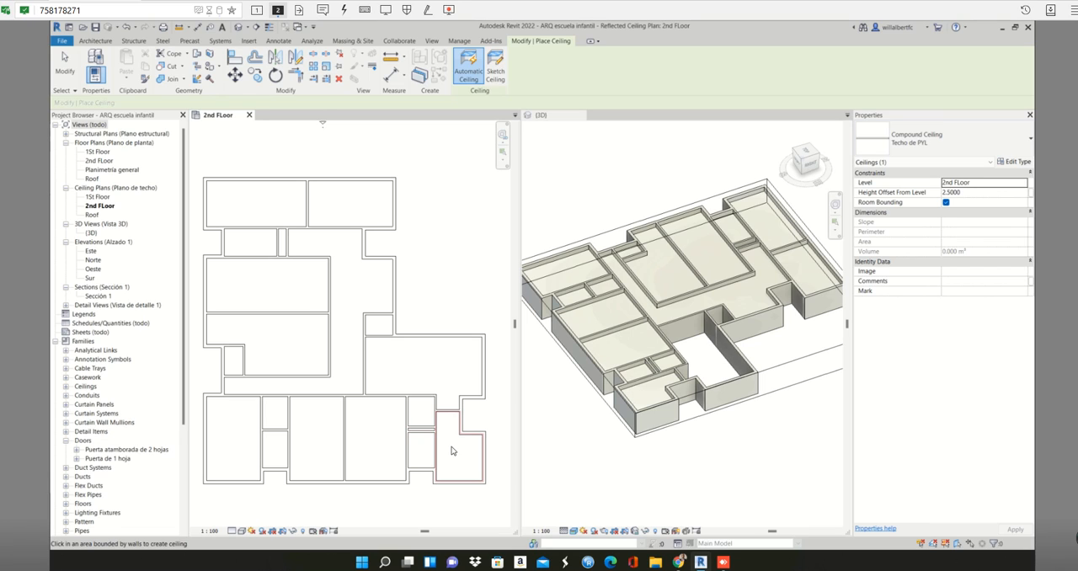
{"action": "left_click", "coordinate": [455, 390]}
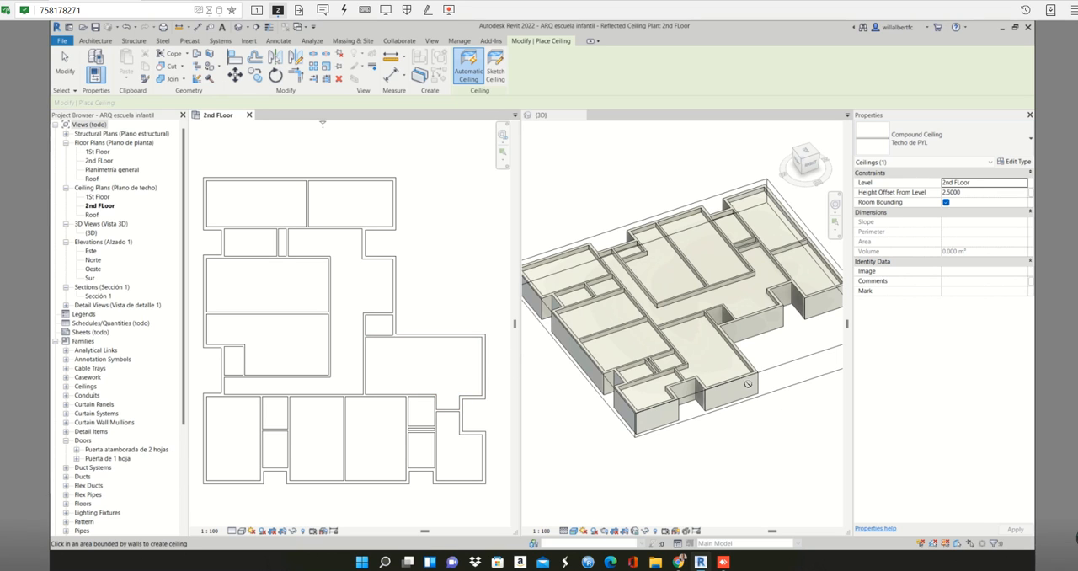
- Check ceiling coverage from above in the 3D view and place a Techo de PYL ceiling in the small room just above the large right-hand room
{"action": "left_click", "coordinate": [547, 115]}
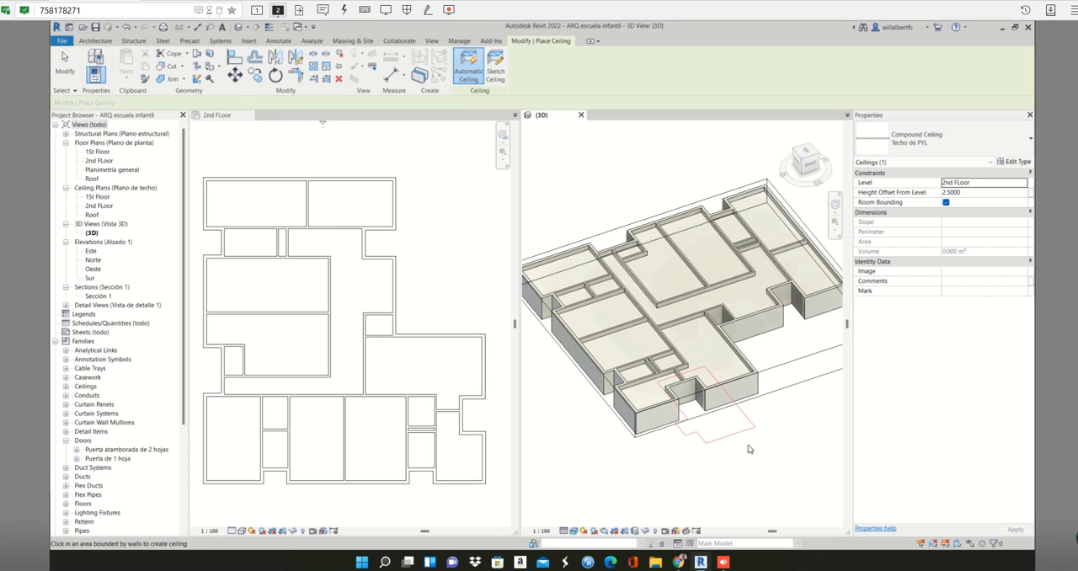
{"action": "middle_click_drag", "start_coordinate": [759, 436], "coordinate": [590, 401], "text": "shift"}
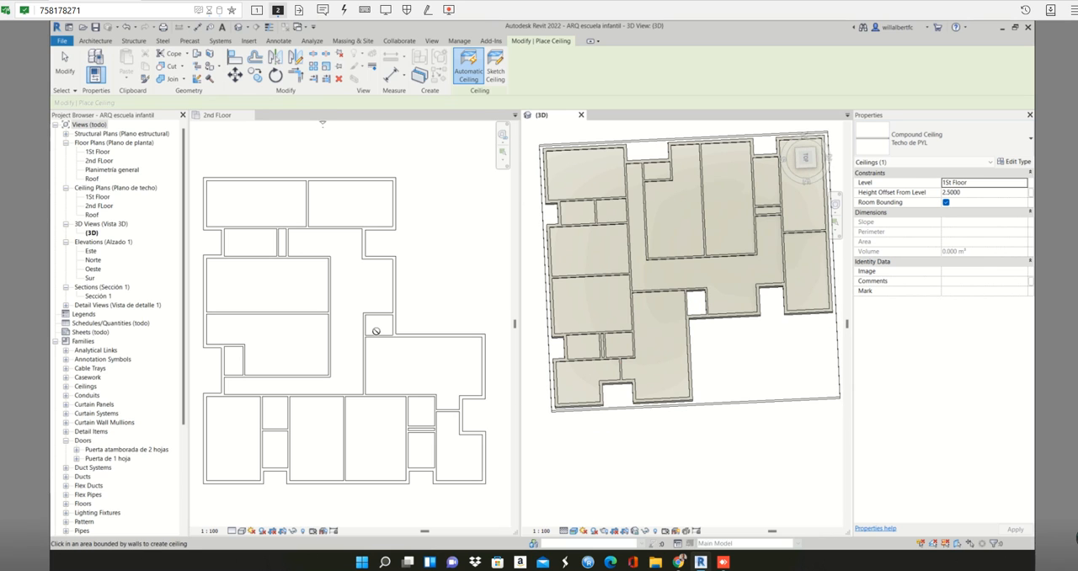
{"action": "left_click", "coordinate": [420, 305]}
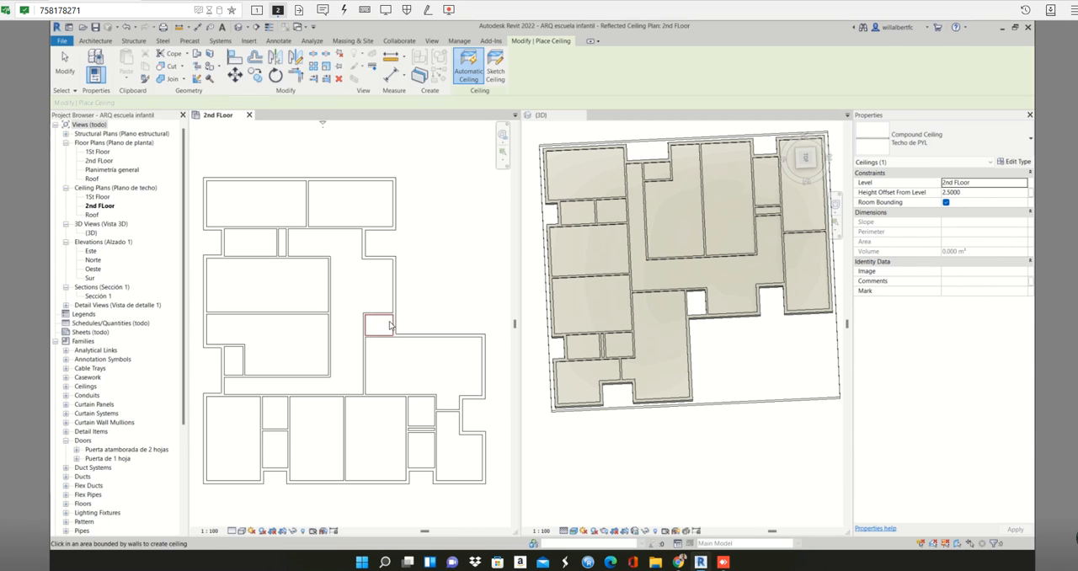
{"action": "key", "text": "Escape"}
{"action": "left_click", "coordinate": [389, 359]}
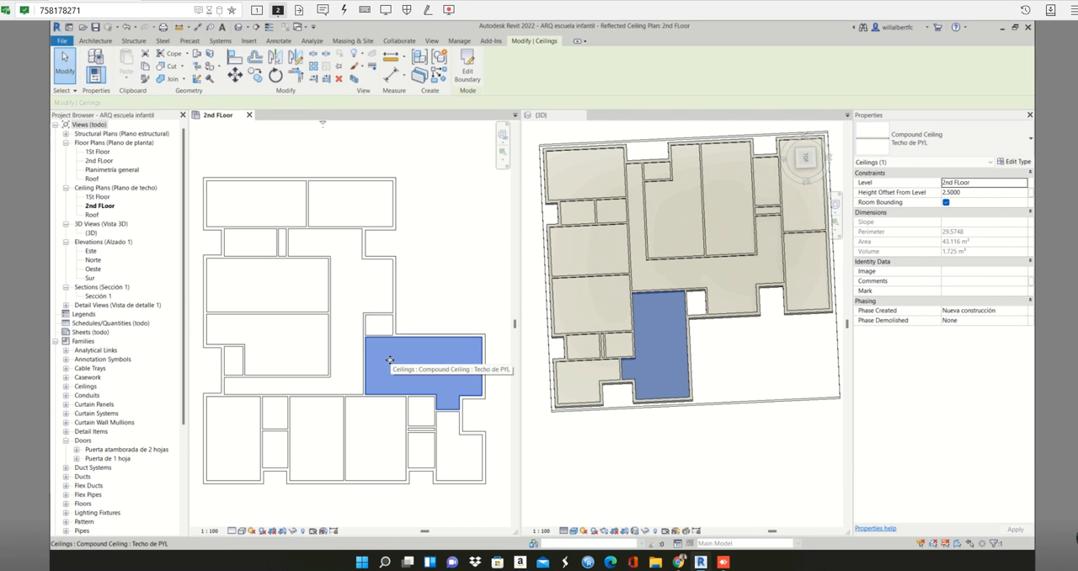
{"action": "key", "text": "Delete"}
{"action": "key", "text": "Return"}
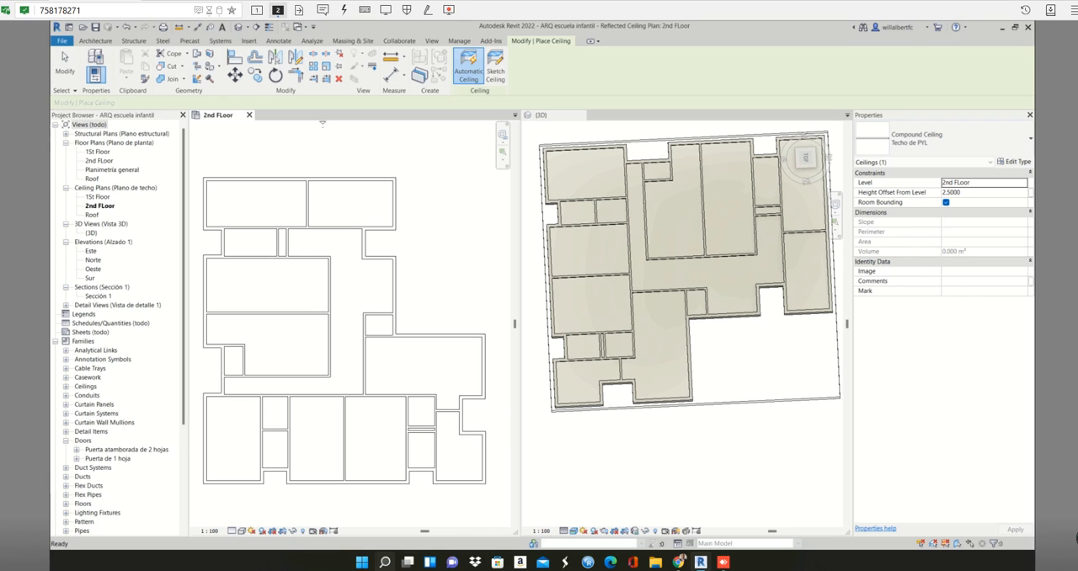
{"action": "mouse_move", "coordinate": [428, 562]}
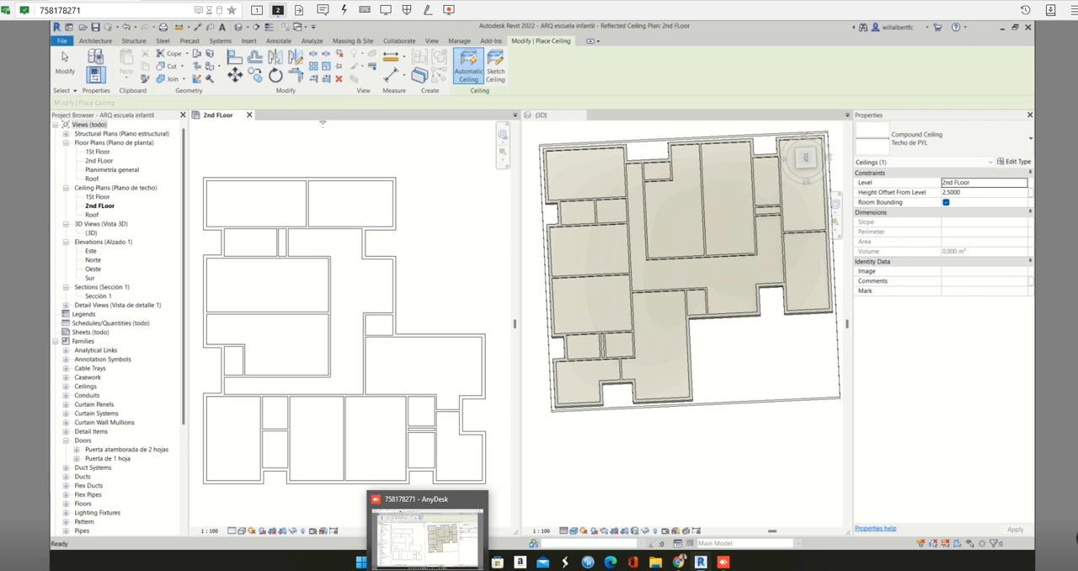